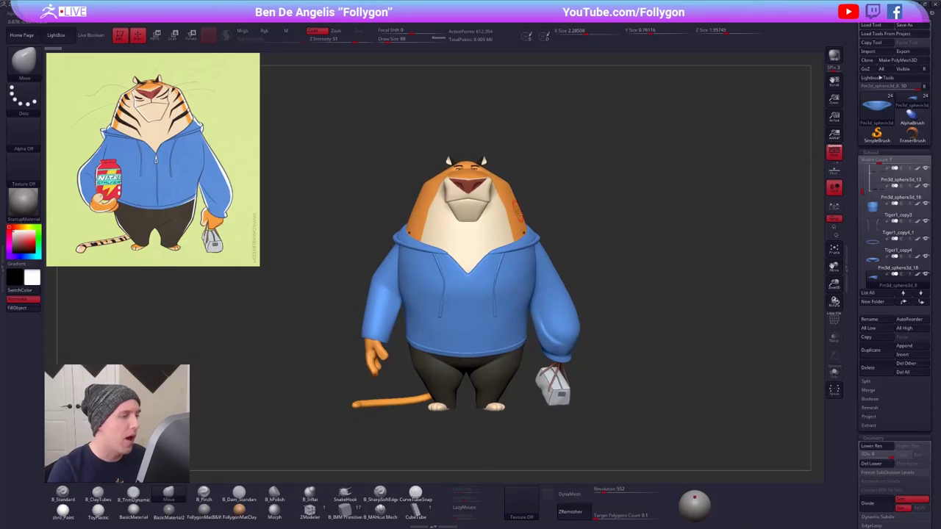
- Select the tiger's head subtool and examine the whole character from the front and side against the reference drawing
left_click(518, 212, "alt")
right_click_drag(491, 167, 446, 151, "ctrl")
left_click_drag(594, 200, 623, 236, "alt")
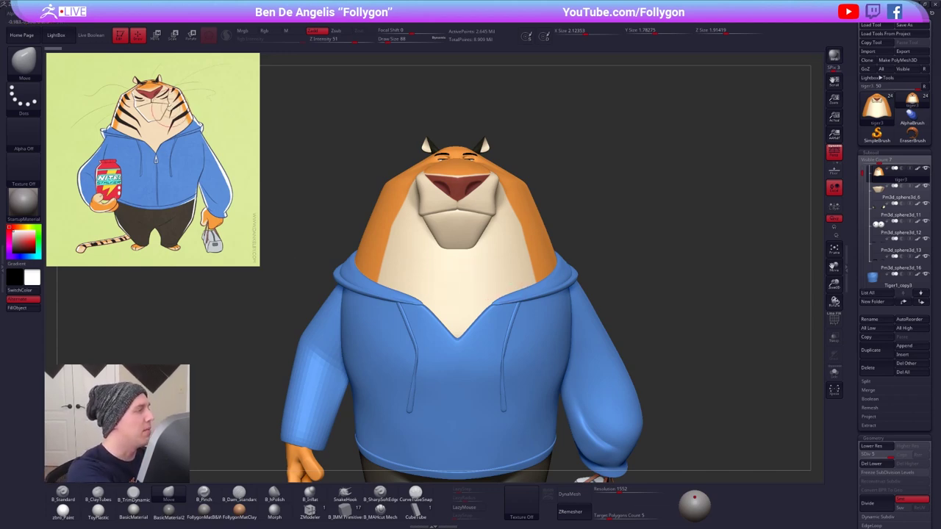
left_click_drag(690, 353, 661, 402, "alt")
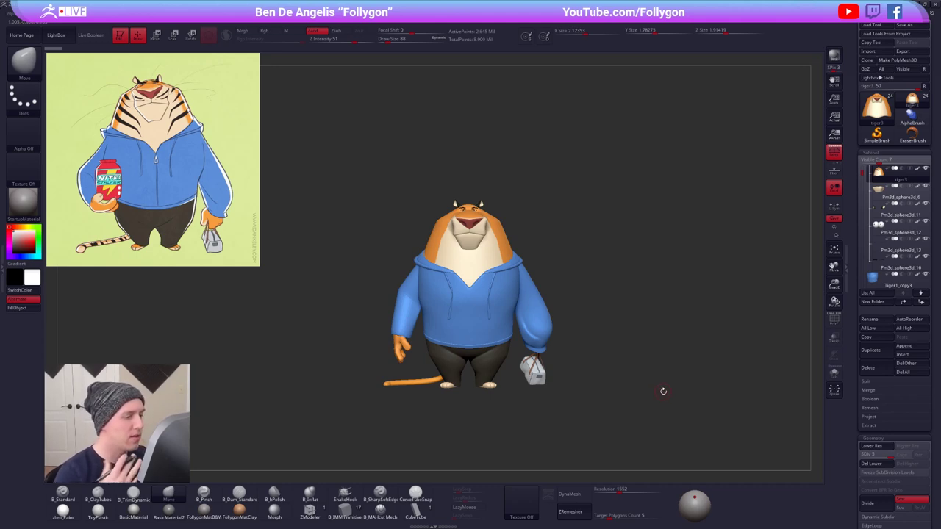
mouse_move(615, 333)
left_mouse_down()
mouse_move(506, 242)
mouse_move(512, 353)
mouse_move(524, 377)
left_mouse_up()
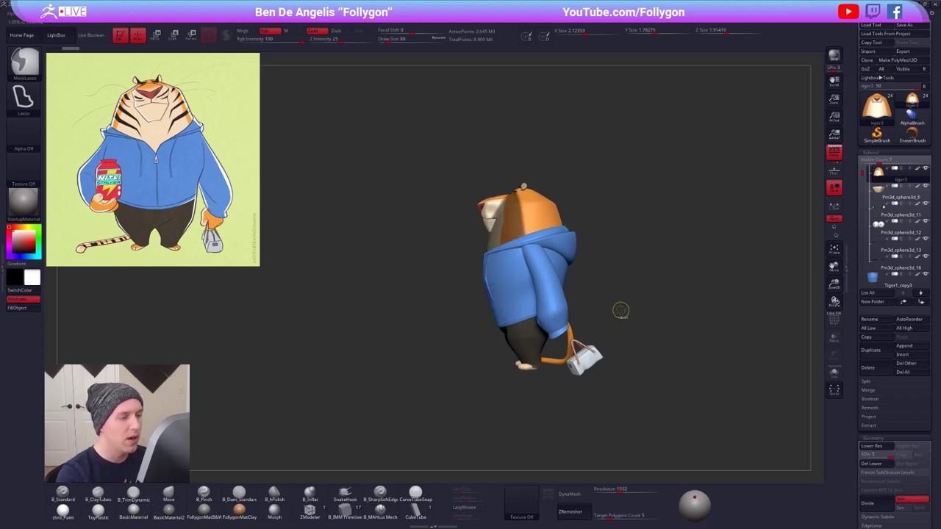
left_click_drag(620, 310, 616, 343, "ctrl")
left_click_drag(572, 317, 609, 330)
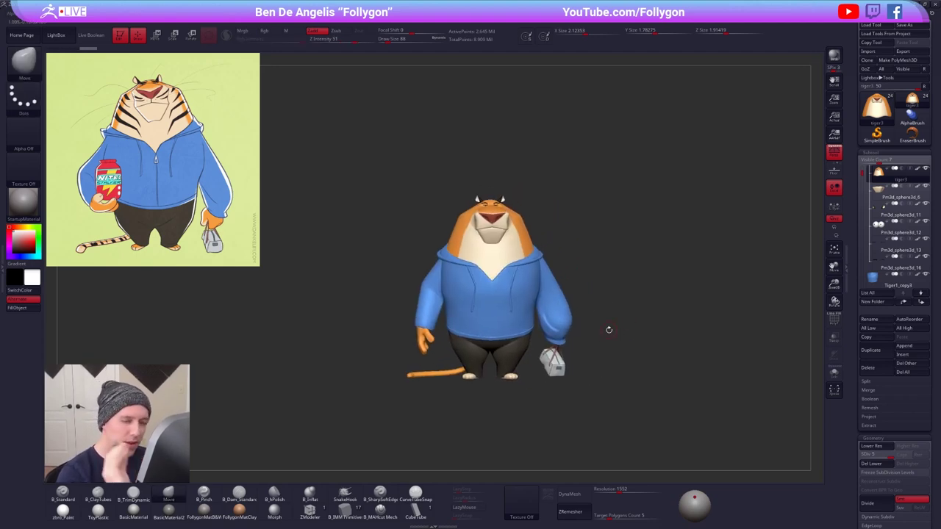
scroll(609, 330, "up", 3)
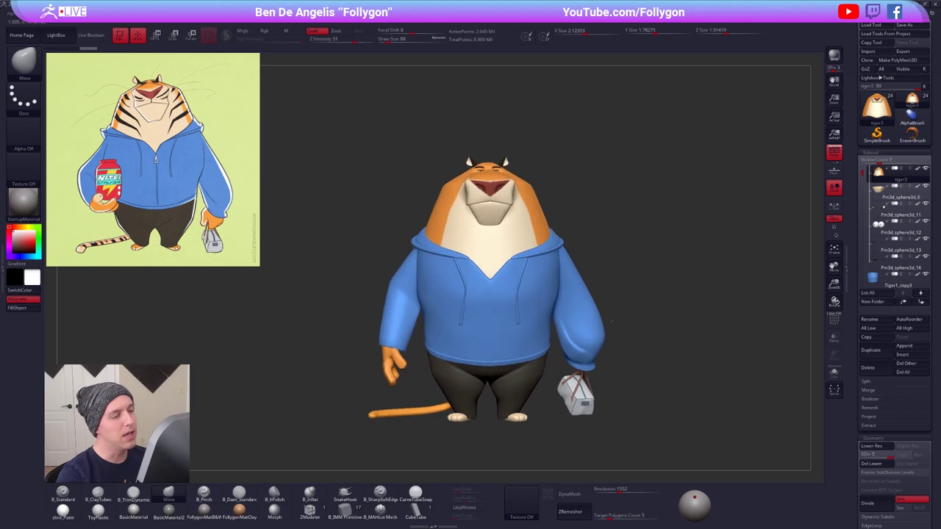
right_click(699, 310, "ctrl")
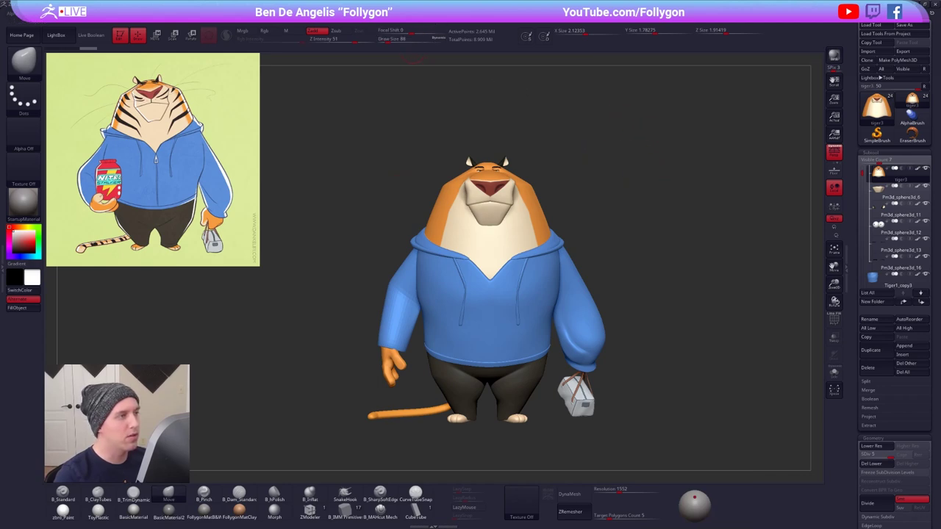
- Combine the character's subtools into a single low-resolution posing mesh with Transpose Master's TPoseMesh
key("ctrl+q")
left_click(687, 290)
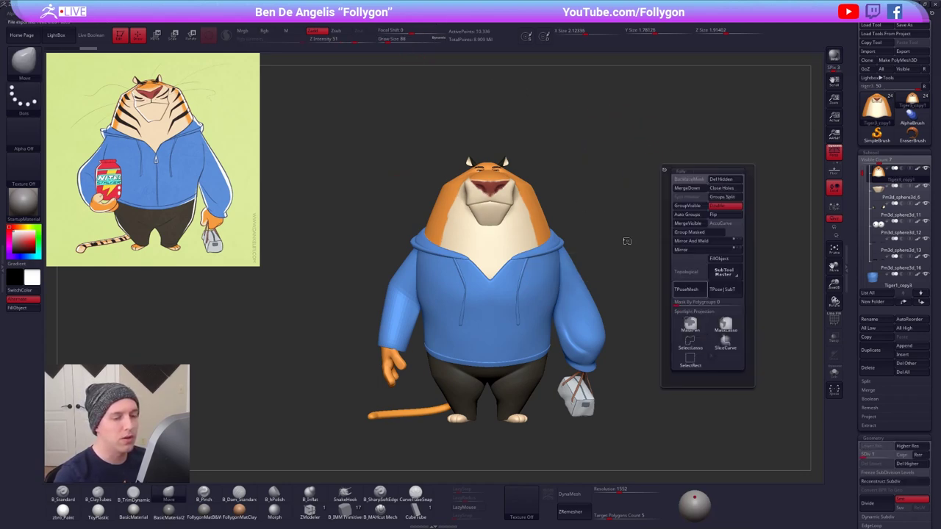
key("Down")
key("Down")
key("Down")
key("Down")
key("Down")
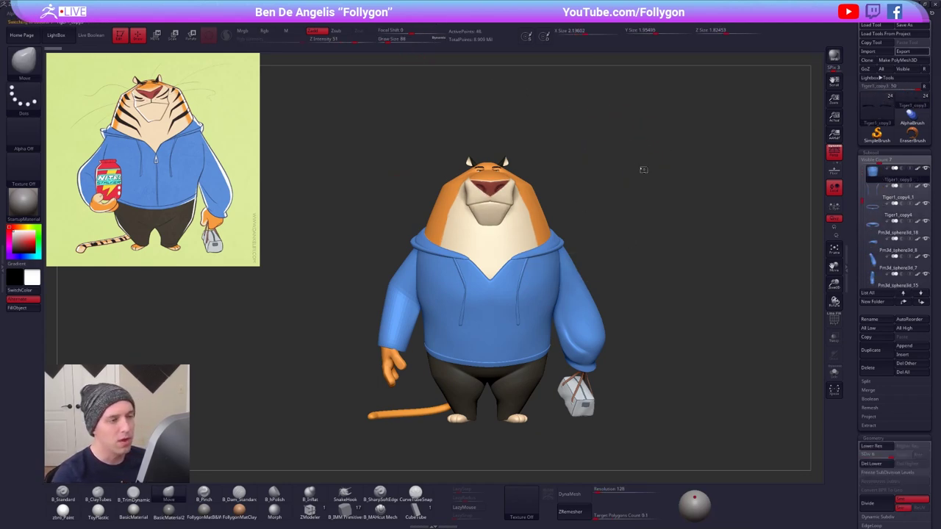
key("Down")
key("Down")
key("Down")
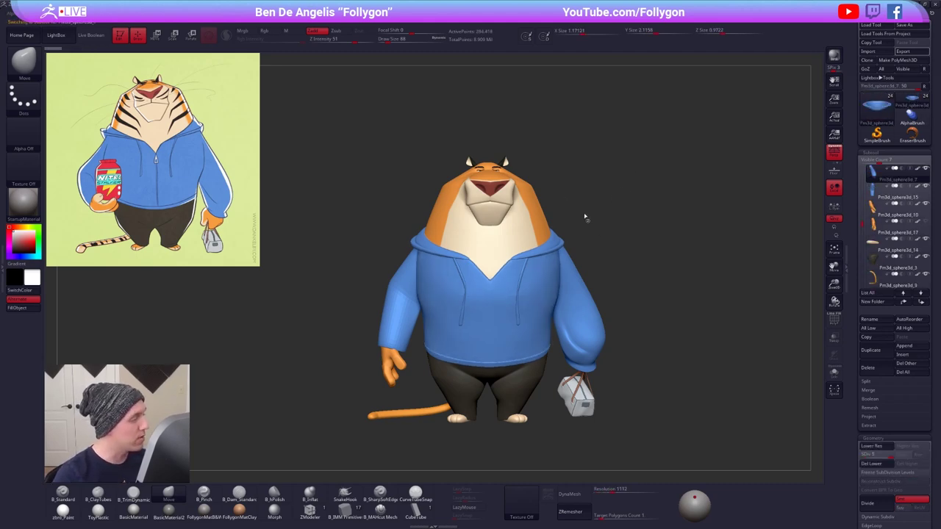
key("Down")
key("Down")
key("Down")
key("Down")
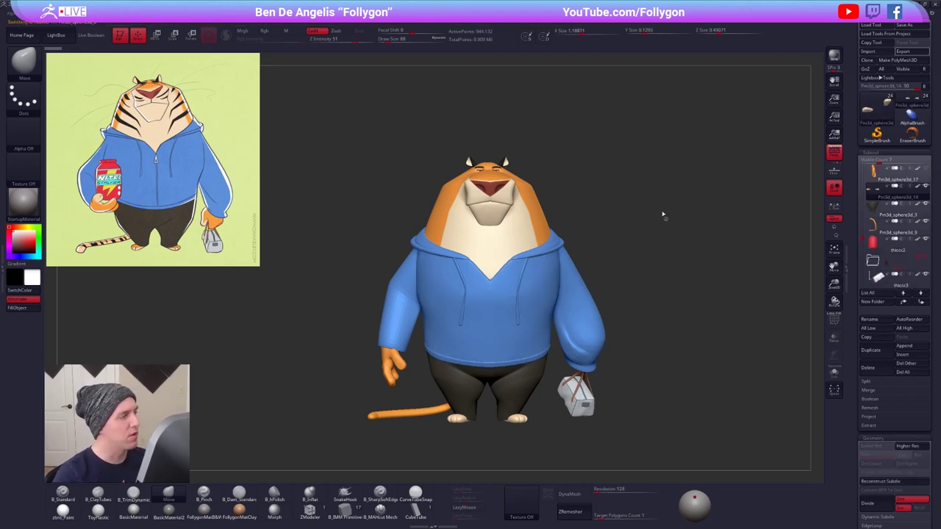
key("Down")
key("Down")
key("Down")
key("Down")
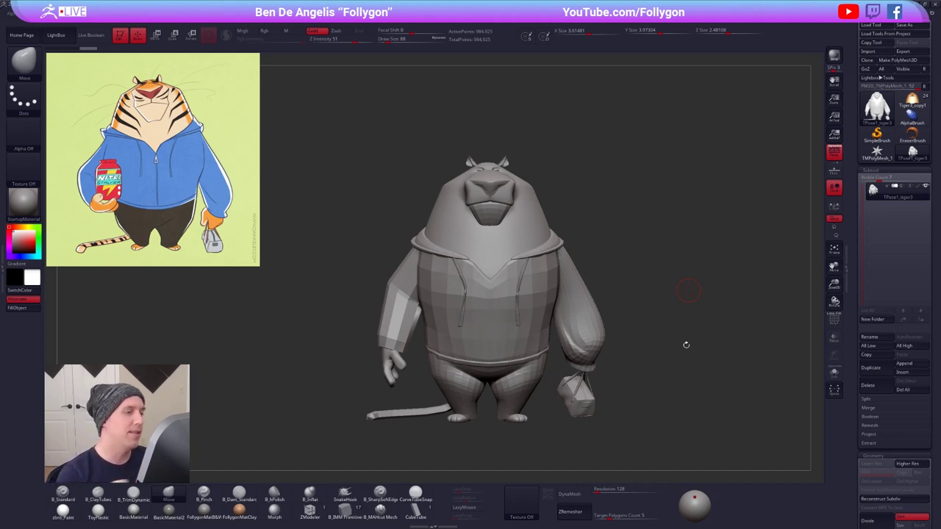
- Set the Move brush's draw size to 321 and turn off perspective for a side view of the character
key("space")
left_click_drag(539, 225, 547, 227)
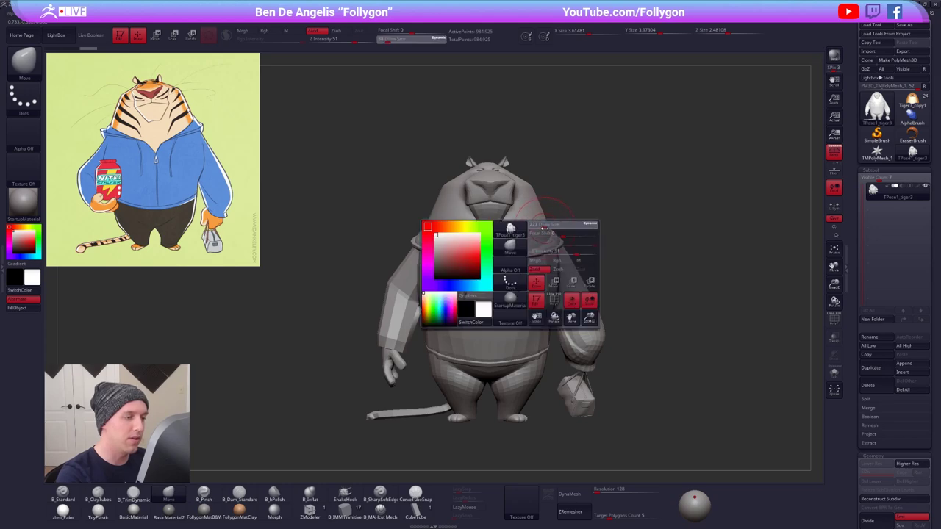
mouse_move(547, 229)
right_mouse_down()
mouse_move(576, 250)
mouse_move(556, 244)
mouse_move(575, 243)
mouse_move(535, 258)
mouse_move(559, 252)
mouse_move(552, 237)
right_mouse_up()
left_click(834, 152)
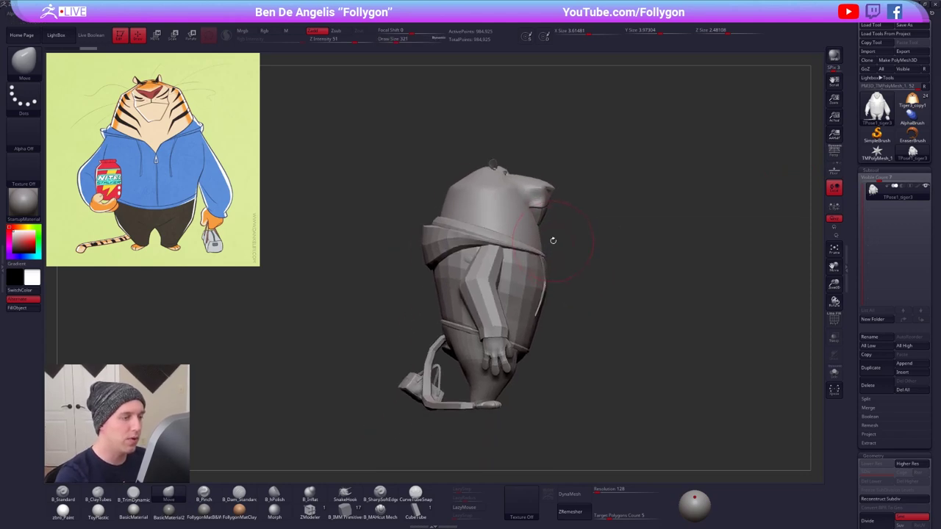
- Lasso-mask the front of the torso with the head hidden and the front of the neck with the head isolated
key("shift+f")
key("shift+f")
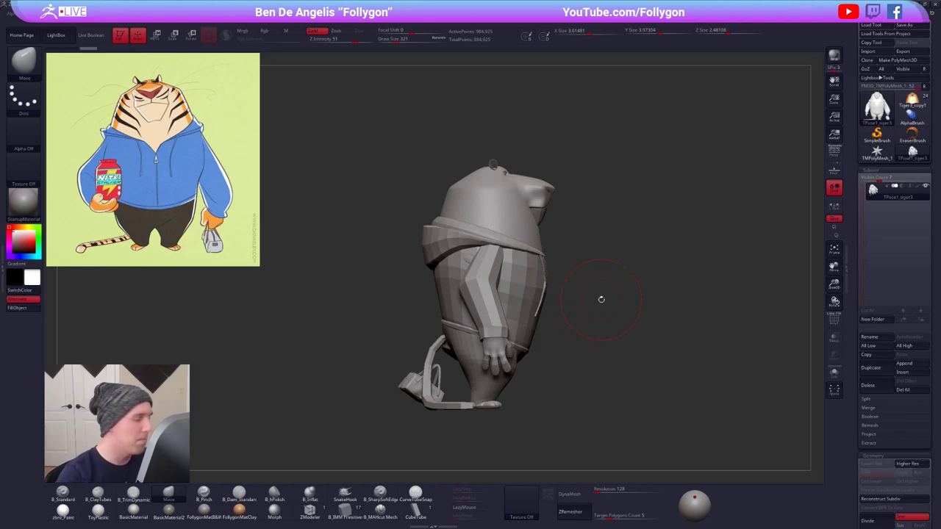
key("shift+f")
key("shift+f")
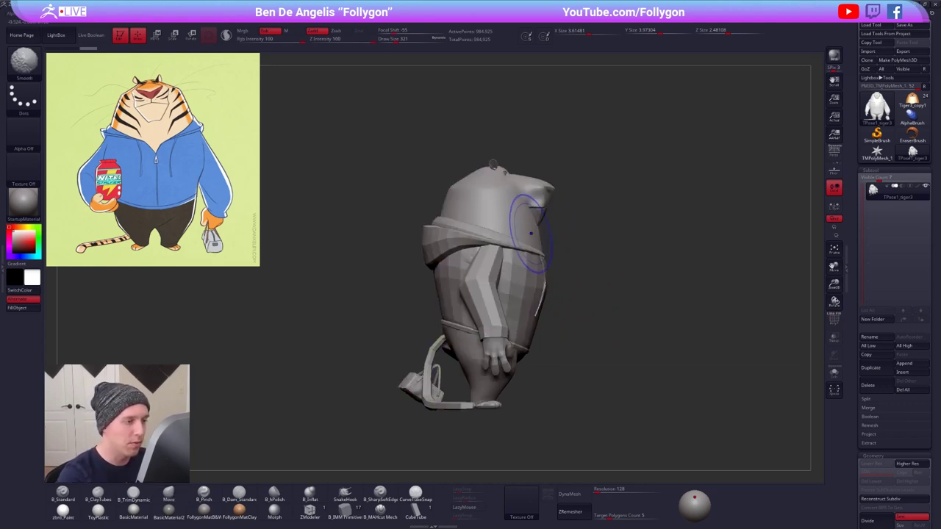
left_click(532, 233, "ctrl+shift")
left_click_drag(562, 234, 588, 245, "ctrl+shift")
key("space")
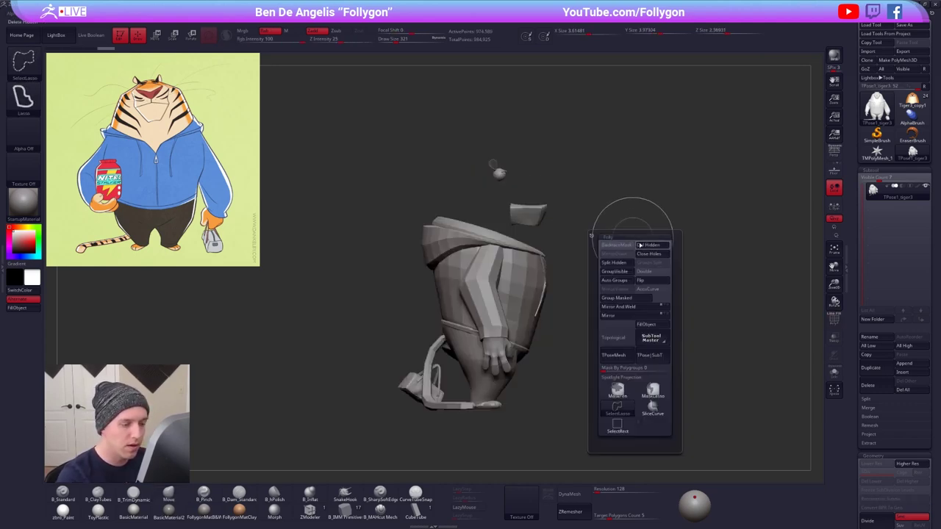
left_click(639, 245)
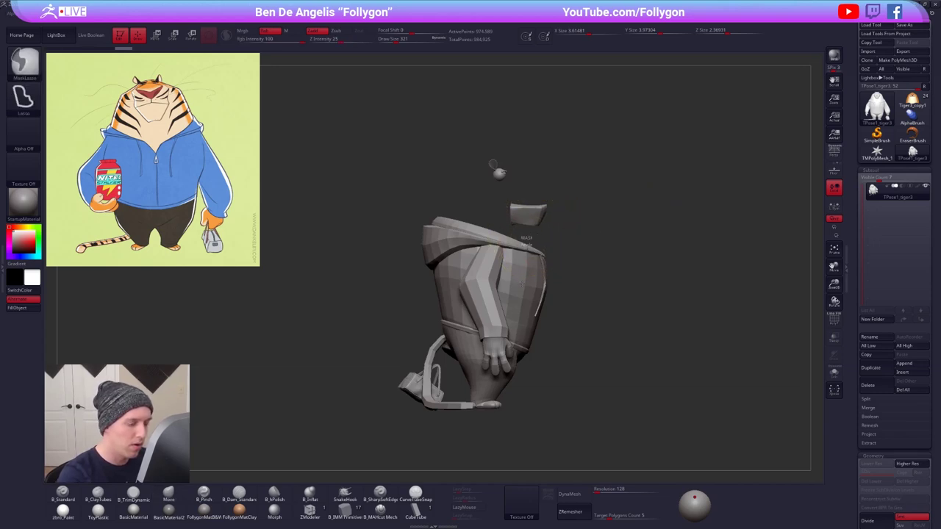
mouse_move(519, 309)
left_mouse_down("ctrl")
mouse_move(533, 394)
mouse_move(655, 239)
left_mouse_up("ctrl")
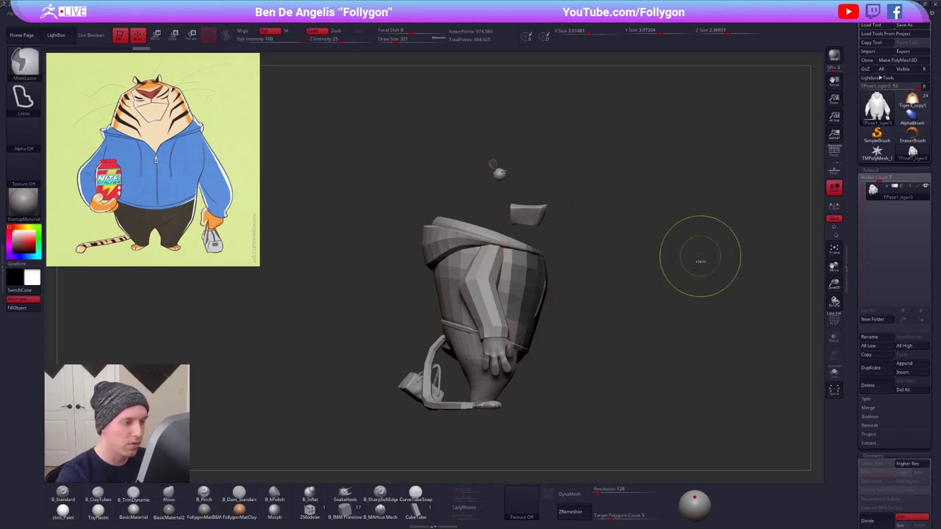
left_click(605, 276, "ctrl+shift")
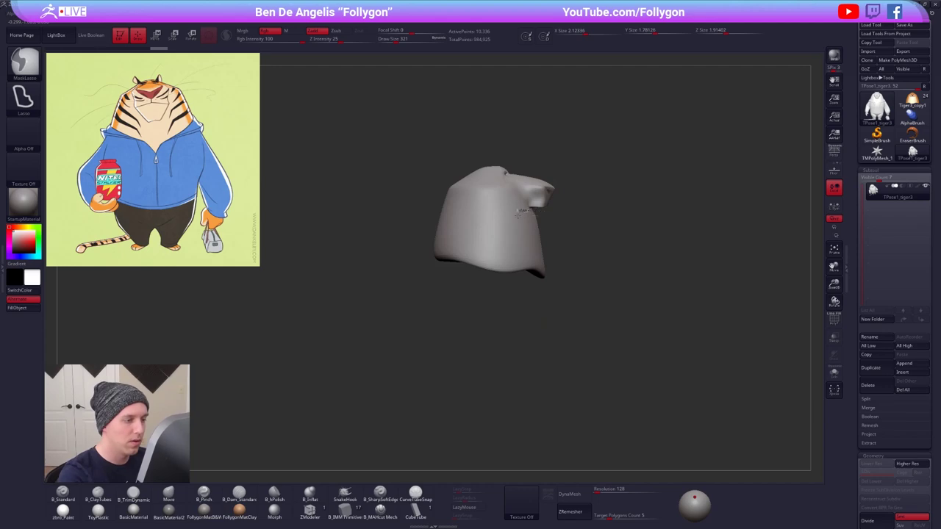
left_click(637, 276, "ctrl+shift")
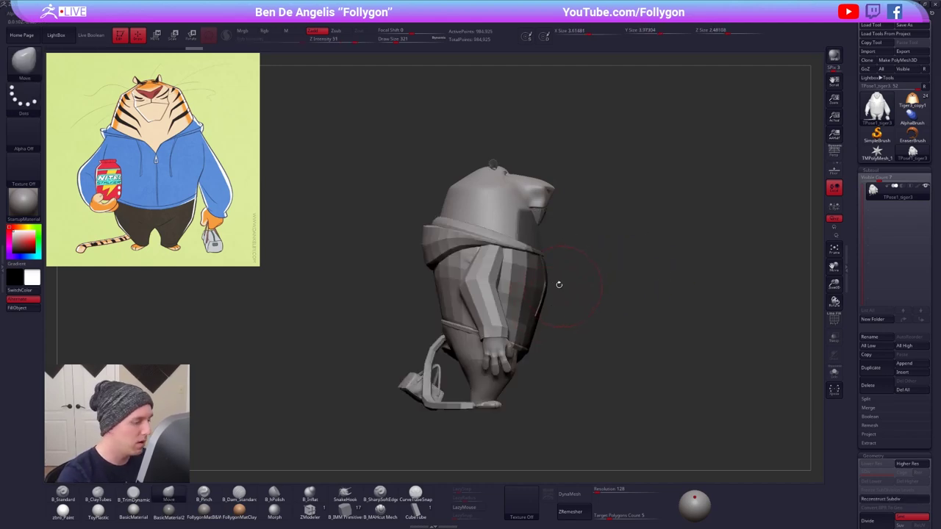
- Blur the mask's edge and invert it so only the front of the neck and torso stays editable
left_click_drag(619, 354, 552, 325)
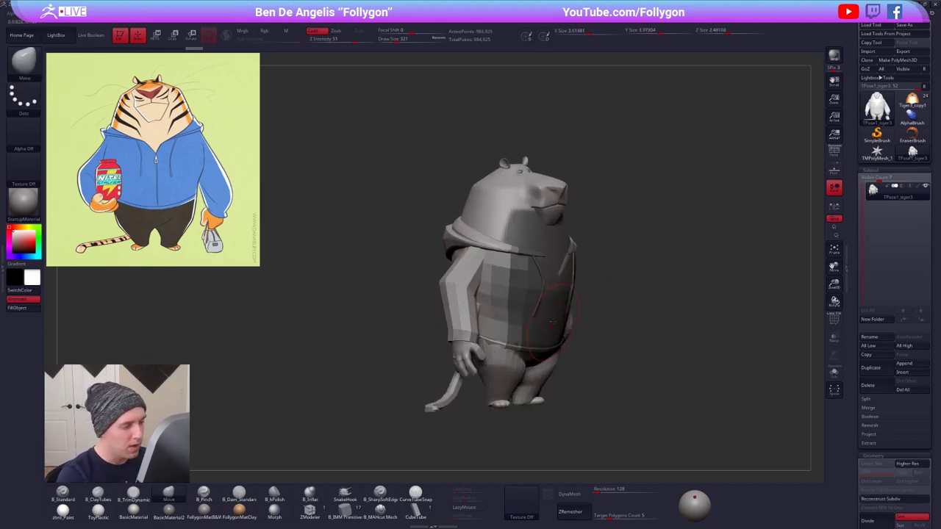
left_click(558, 295, "ctrl")
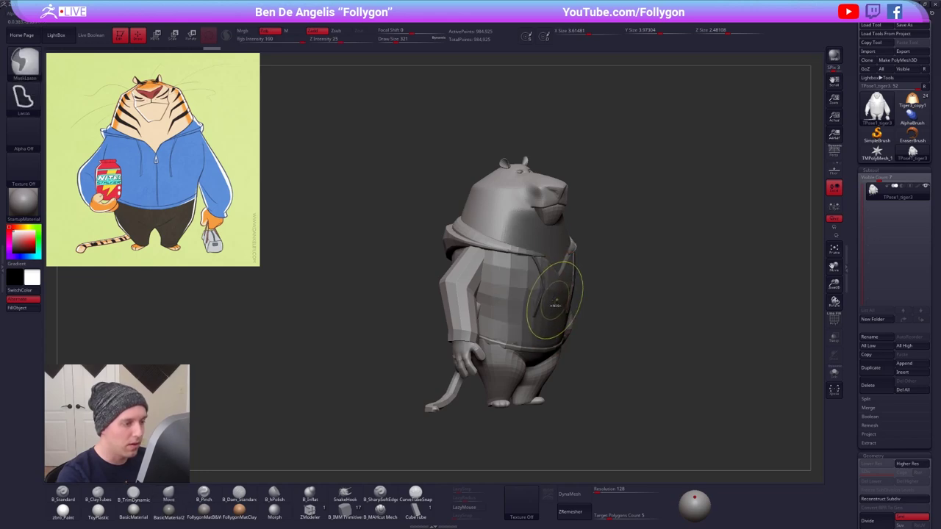
mouse_move(597, 298)
left_mouse_down("ctrl+shift")
mouse_move(548, 335)
mouse_move(533, 242)
mouse_move(572, 251)
left_mouse_up("ctrl+shift")
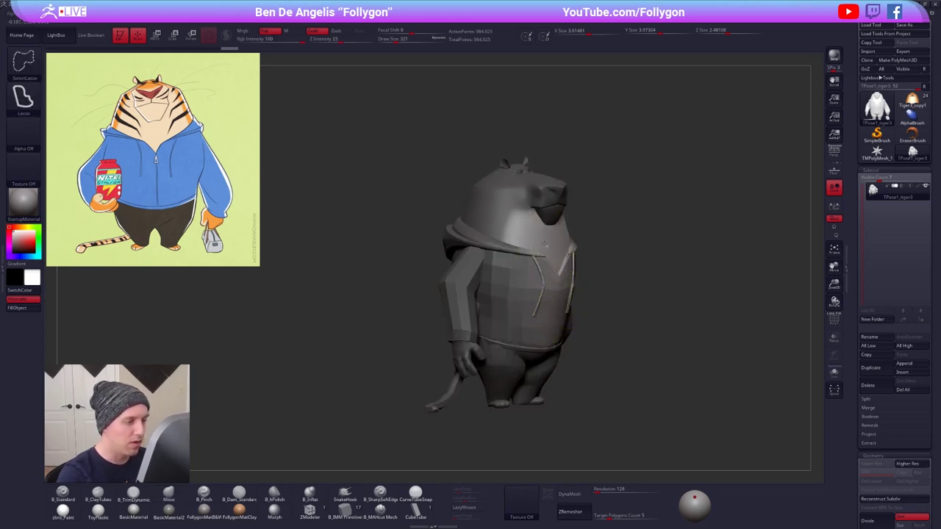
left_click(605, 282, "ctrl+shift")
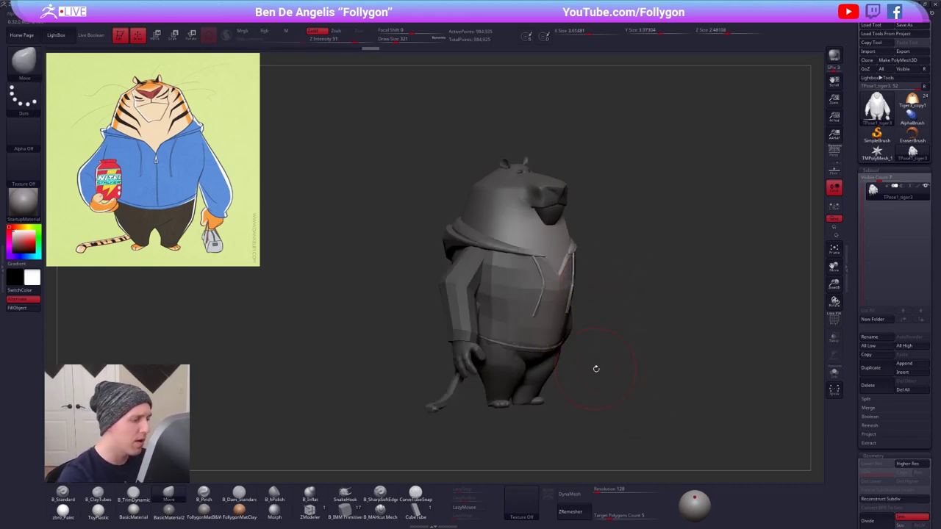
- Try to push out the chest around the hood strings with an enlarged Move brush
key("space")
left_click_drag(544, 335, 551, 334)
mouse_move(569, 324)
right_mouse_down()
mouse_move(525, 318)
mouse_move(540, 312)
mouse_move(511, 316)
right_mouse_up()
key("shift+f")
key("shift+f")
right_click_drag(531, 285, 577, 288)
key("space")
left_click_drag(541, 275, 563, 272)
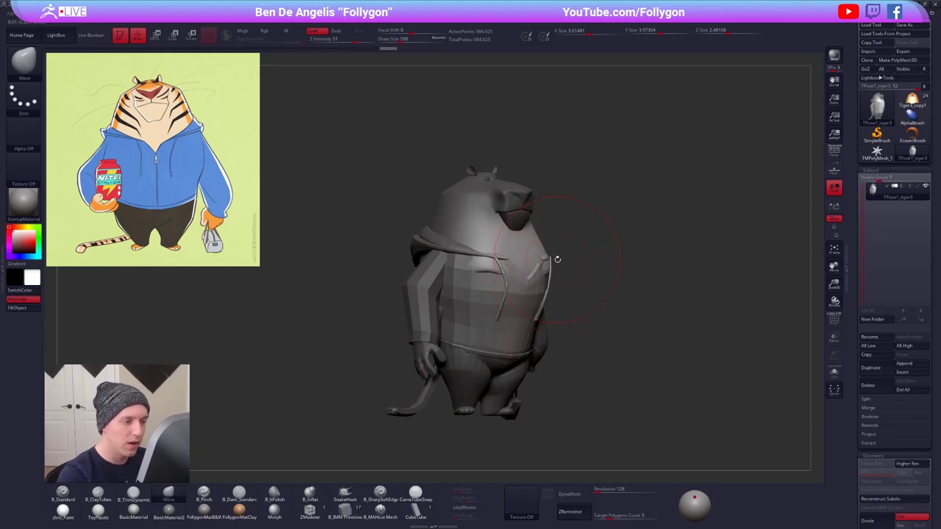
right_click_drag(560, 272, 568, 270, "shift")
key("space")
left_click_drag(567, 269, 560, 269)
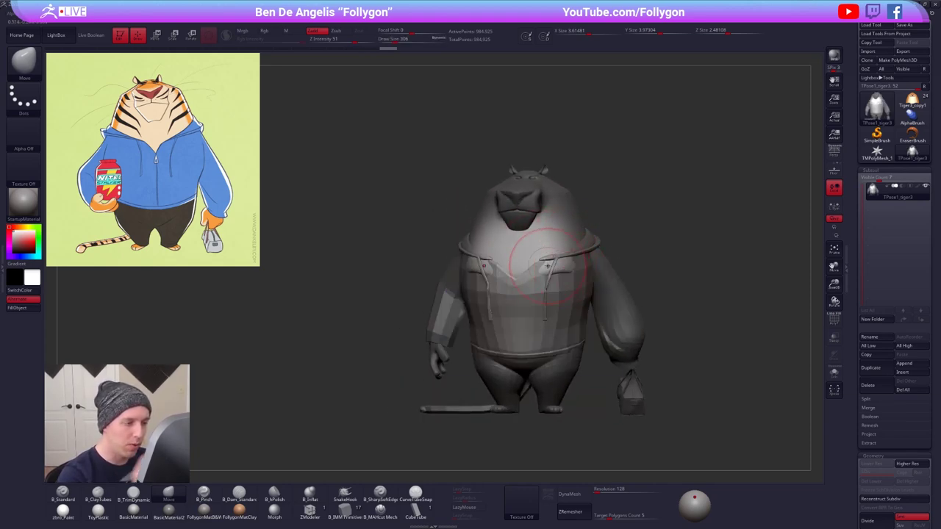
key("ctrl+z")
- Try to widen the chest at the hood's collar with the Move brush at draw size 265
right_click_drag(543, 318, 572, 356)
key("shift+f")
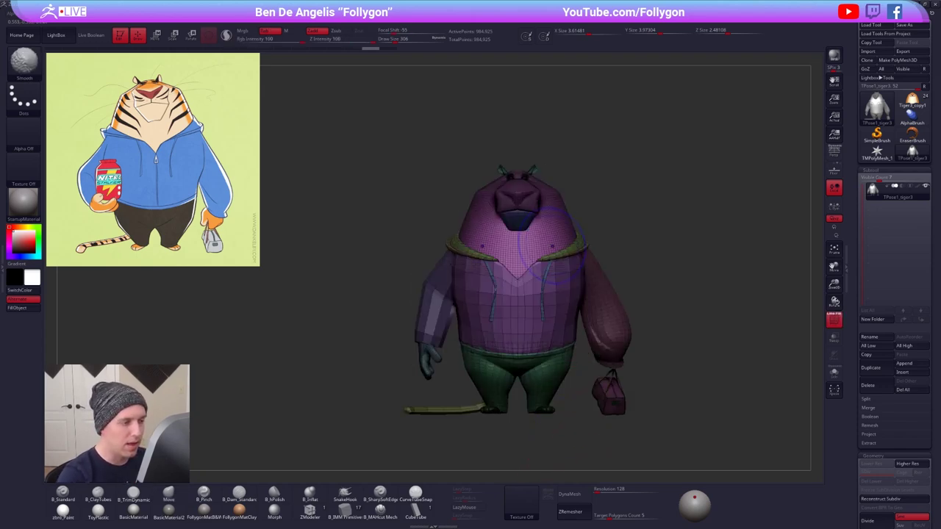
key("shift+f")
key("space")
left_click_drag(561, 266, 550, 234)
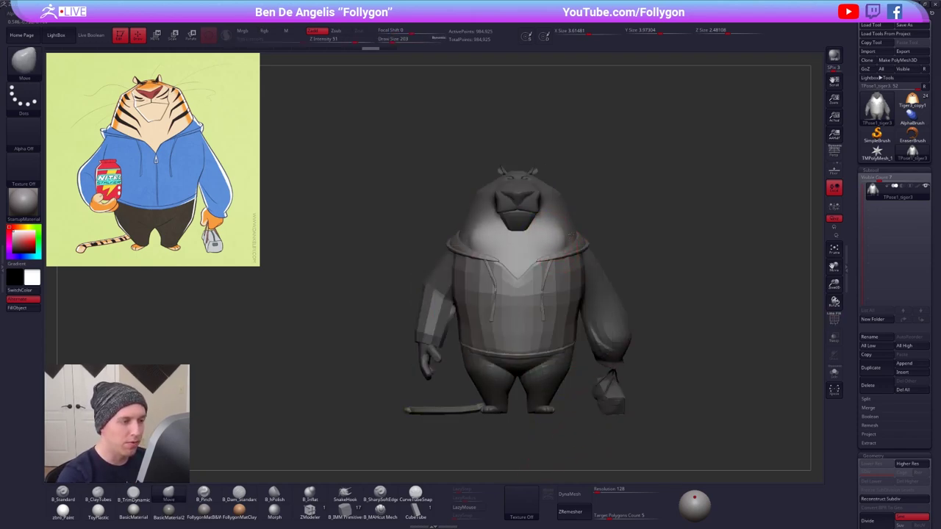
key("shift+f")
key("space")
left_click_drag(552, 269, 583, 231)
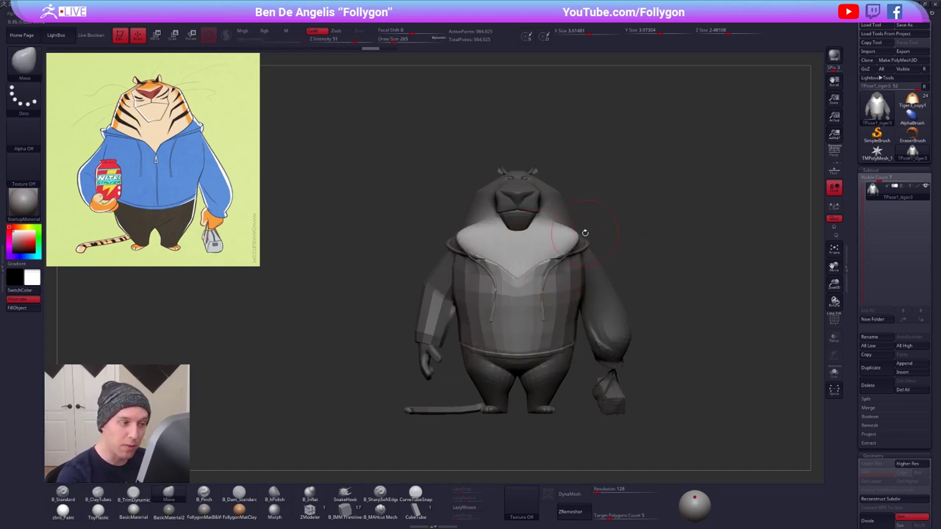
key("ctrl+z")
- Adjust the torso's front profile in side view with the Move brush at draw sizes between 430 and 595
right_click_drag(569, 268, 536, 295)
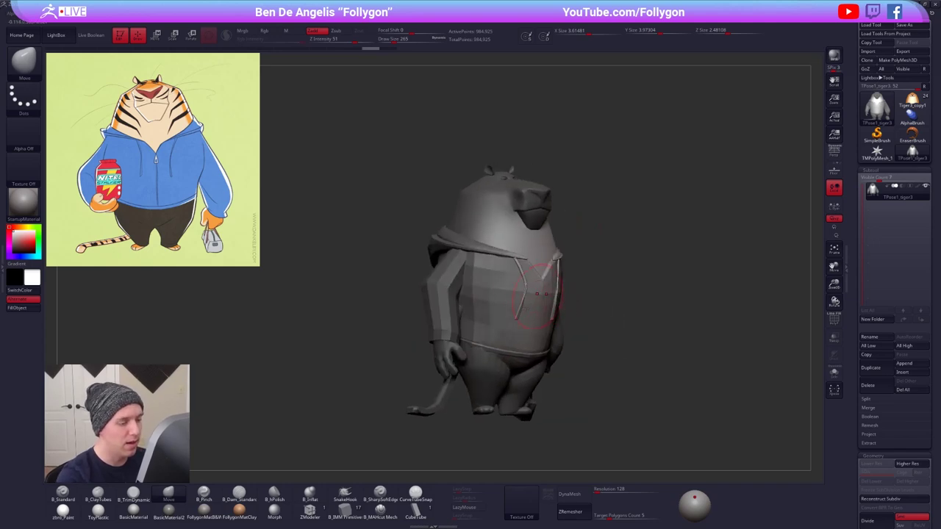
key("shift+f")
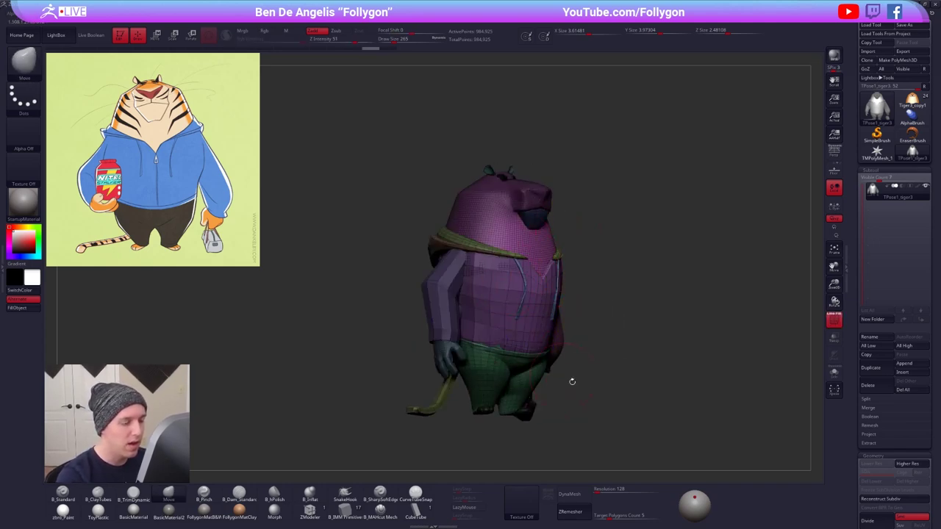
key("shift+f")
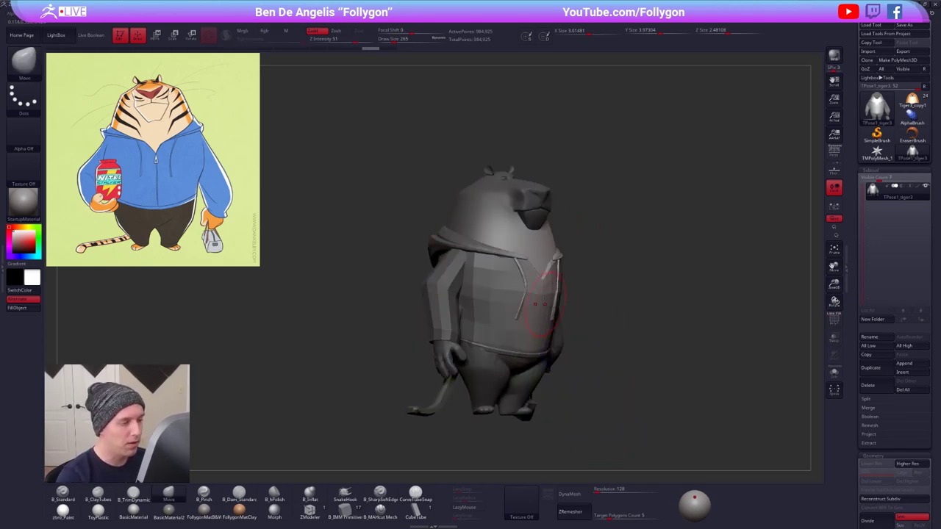
right_click_drag(569, 323, 521, 267)
key("space")
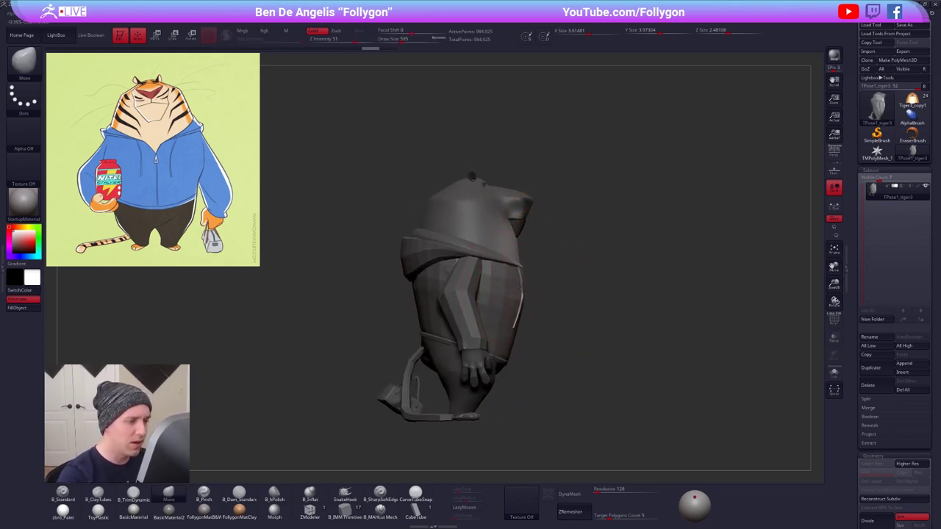
key("space")
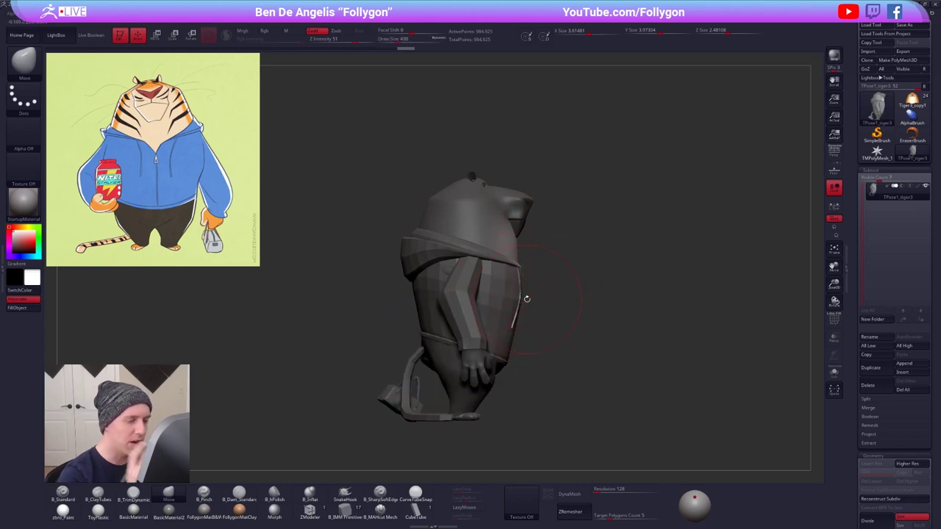
key("space")
mouse_move(516, 311)
left_mouse_down()
mouse_move(529, 312)
mouse_move(524, 343)
left_mouse_up()
- Hide both arms, the hand, the bag and the tail, keeping only the head, torso and legs visible
right_click_drag(513, 322, 460, 312)
key("shift+f")
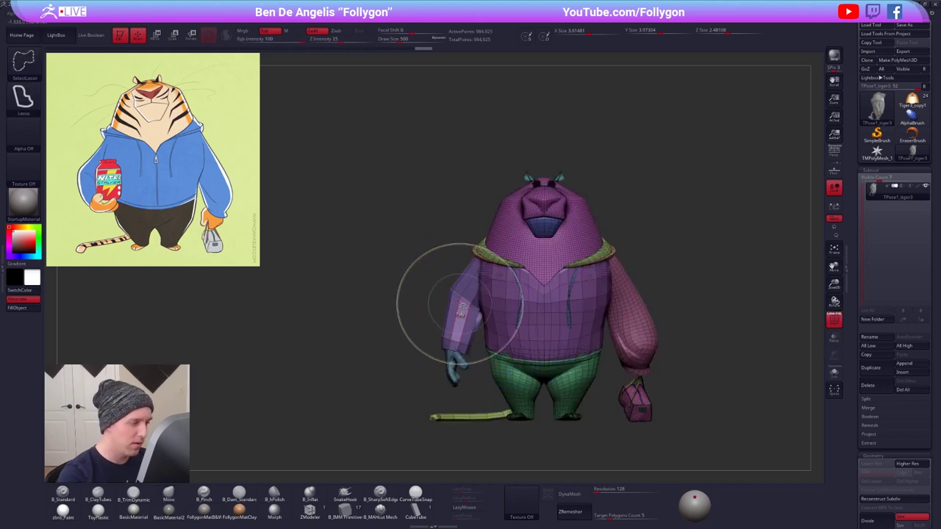
left_click(459, 309, "ctrl+shift")
left_click(437, 284, "ctrl+shift")
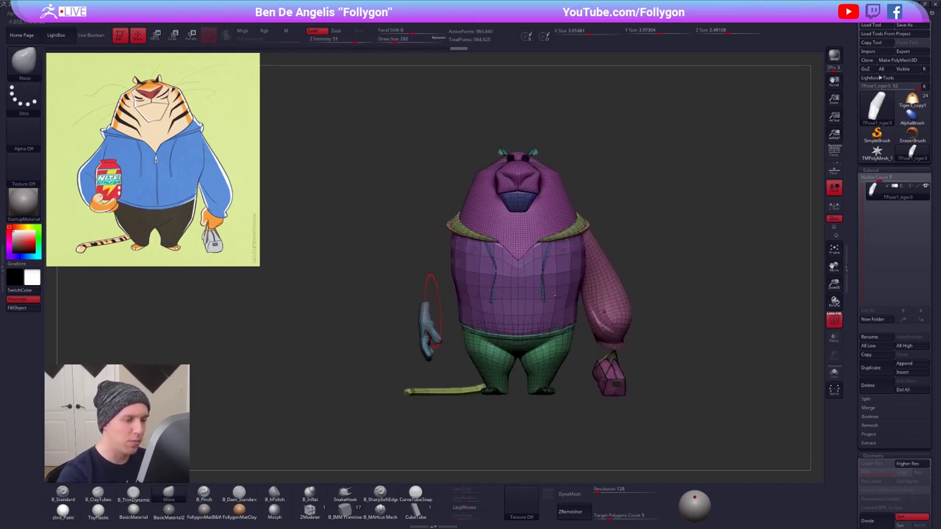
left_click(609, 289, "ctrl+alt+shift")
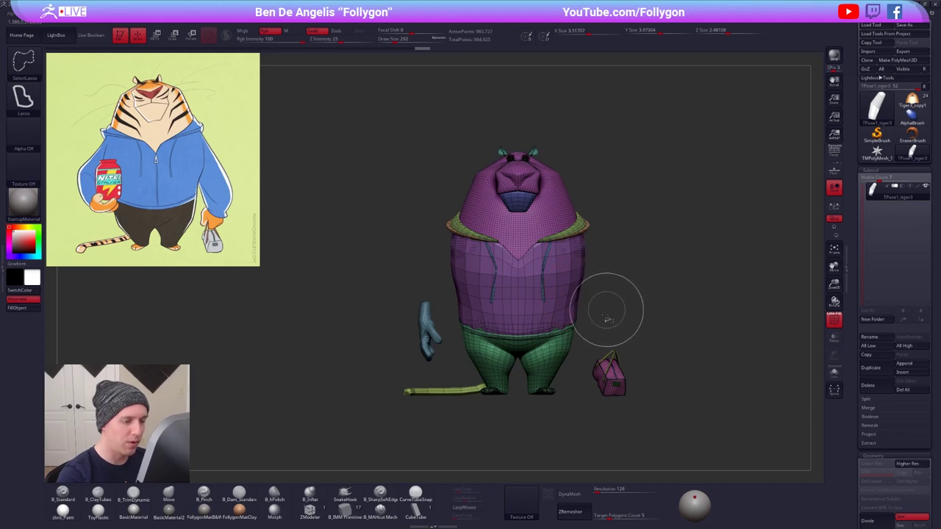
mouse_move(597, 334)
left_mouse_down("ctrl+shift")
mouse_move(580, 363)
mouse_move(704, 361)
mouse_move(701, 344)
left_mouse_up("ctrl+shift")
mouse_move(449, 303)
left_mouse_down("ctrl+alt+shift")
mouse_move(435, 324)
mouse_move(426, 285)
left_mouse_up("ctrl+alt+shift")
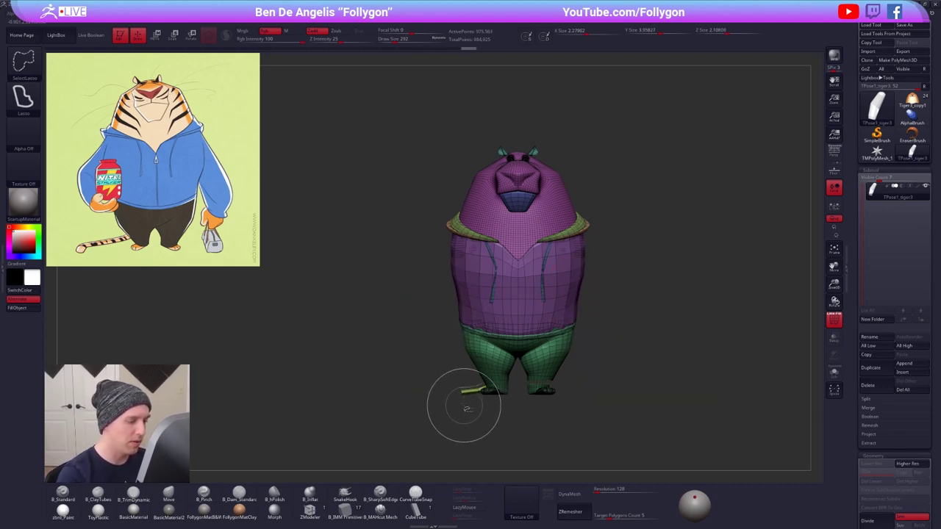
left_click_drag(462, 403, 503, 399)
left_click(490, 365, "ctrl+alt+shift")
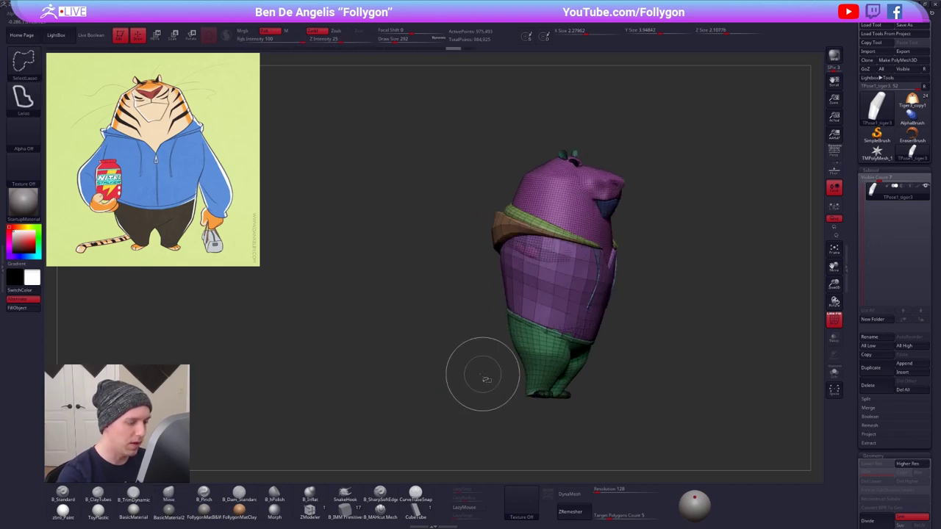
- Show the whole character again with only the arms, hand, bag and tail masked
left_click(472, 389, "ctrl")
left_click(473, 388, "ctrl")
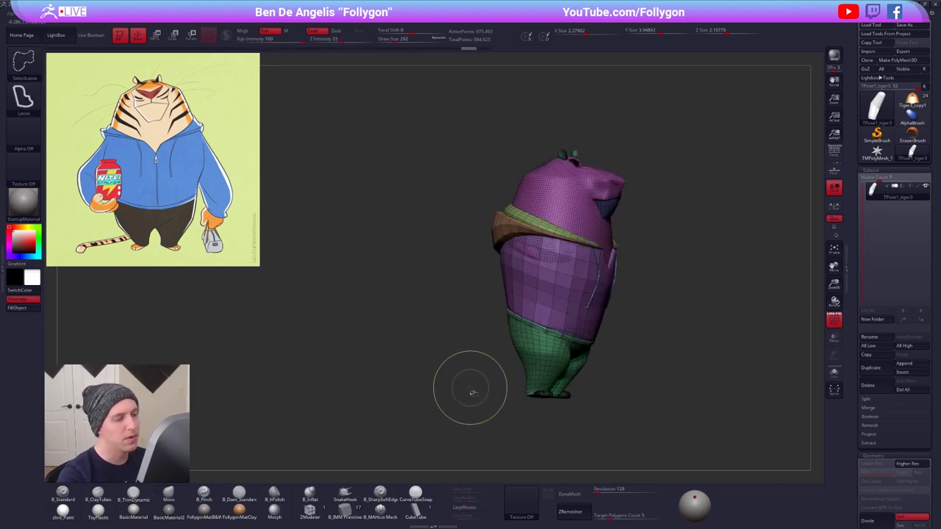
left_click(470, 390, "ctrl")
left_click(475, 388, "ctrl+shift")
left_click(470, 399, "ctrl")
left_click_drag(471, 402, 488, 401, "shift")
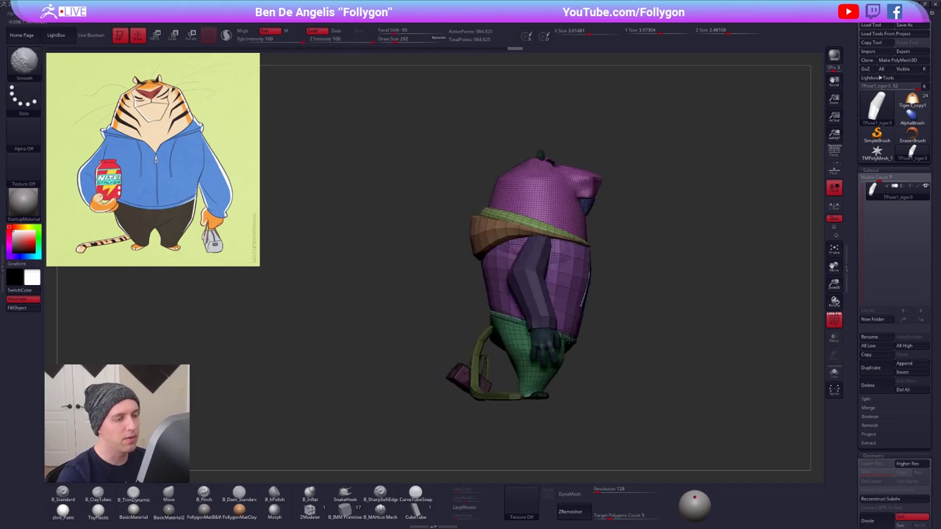
key("shift+f")
- Adjust the torso's front profile with the Move brush at draw size 615 and turn on perspective
key("space")
left_click_drag(601, 279, 565, 295, "alt")
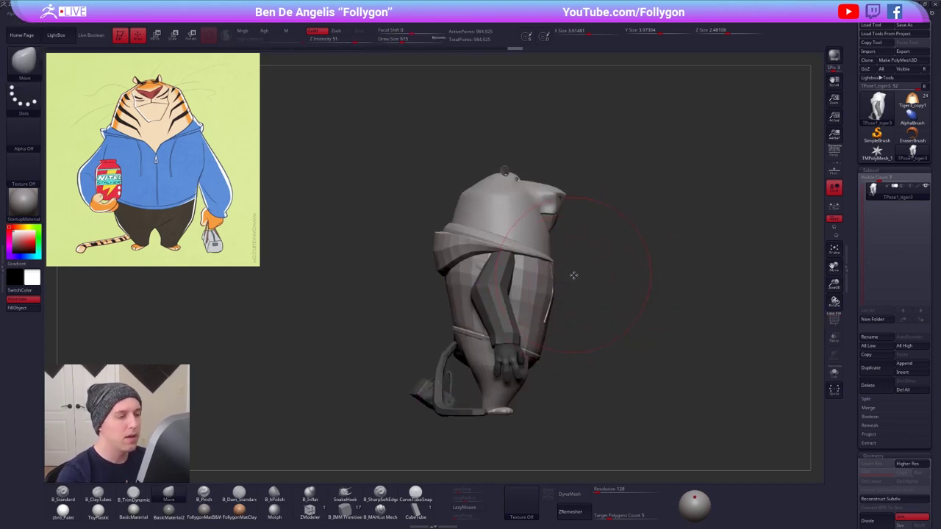
key("space")
left_click_drag(526, 320, 509, 320)
mouse_move(683, 287)
right_mouse_down()
mouse_move(597, 284)
mouse_move(546, 303)
right_mouse_up()
mouse_move(546, 303)
left_mouse_down()
mouse_move(552, 298)
mouse_move(550, 305)
left_mouse_up()
left_click_drag(769, 189, 584, 292)
left_click(834, 151)
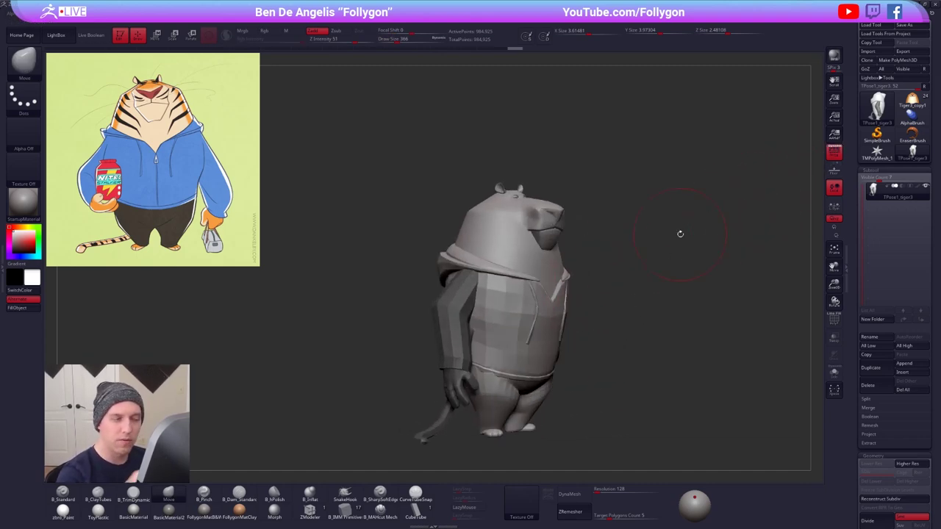
- Reshape the chest and lower belly profile in side view with the Move brush at draw sizes 465 and 535
key("space")
right_click_drag(548, 296, 577, 296)
key("space")
left_click_drag(534, 283, 540, 283)
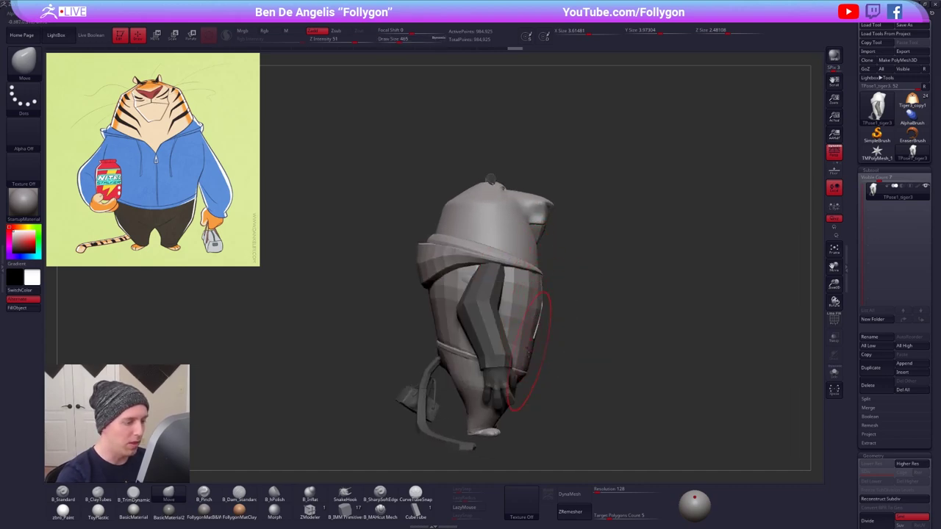
key("space")
left_click_drag(527, 364, 523, 365)
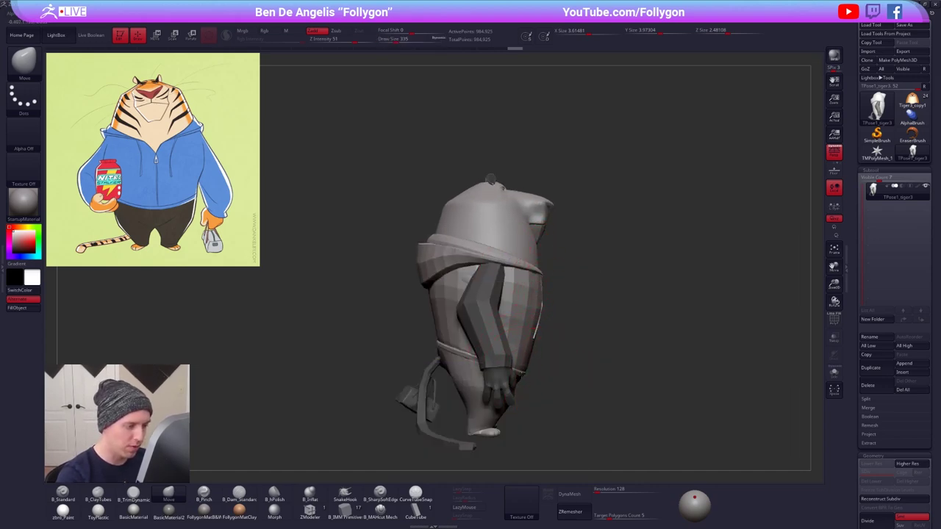
left_click_drag(535, 292, 539, 294)
right_click_drag(573, 316, 546, 322)
left_click_drag(530, 364, 535, 365)
- Refine the torso's front from the bag side with the Move brush at draw size 482
mouse_move(614, 357)
right_mouse_down()
mouse_move(556, 355)
mouse_move(534, 366)
right_mouse_up()
mouse_move(534, 326)
right_mouse_down("alt")
mouse_move(527, 347)
mouse_move(505, 353)
right_mouse_up("alt")
key("space")
left_click_drag(505, 353, 512, 352)
mouse_move(508, 349)
right_mouse_down()
mouse_move(518, 346)
mouse_move(506, 350)
right_mouse_up()
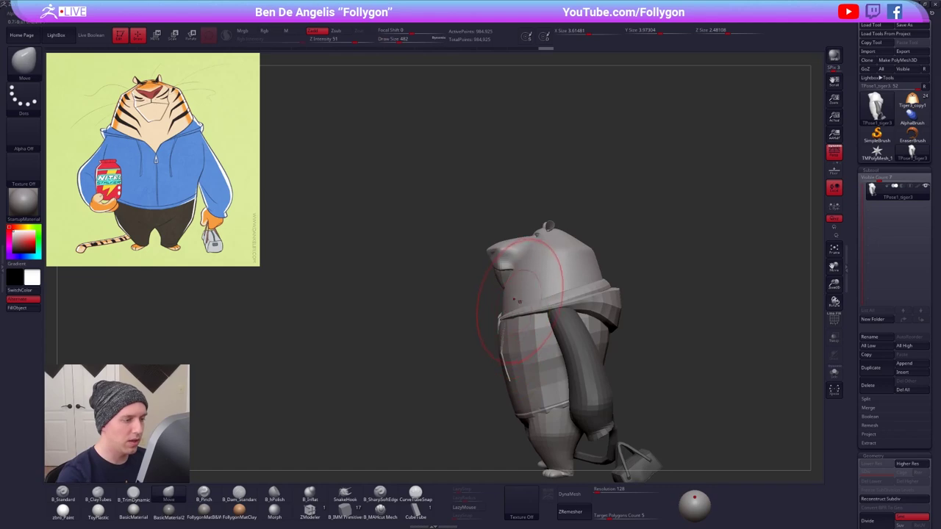
- Shape the throat and upper chest below the jaw with the Move brush, reducing the draw size to 381
key("space")
mouse_move(523, 296)
left_mouse_down()
mouse_move(506, 285)
mouse_move(519, 279)
left_mouse_up()
key("space")
key("space")
key("space")
right_click_drag(507, 288, 482, 338)
key("space")
left_click_drag(482, 339, 487, 339)
right_click_drag(485, 334, 544, 320)
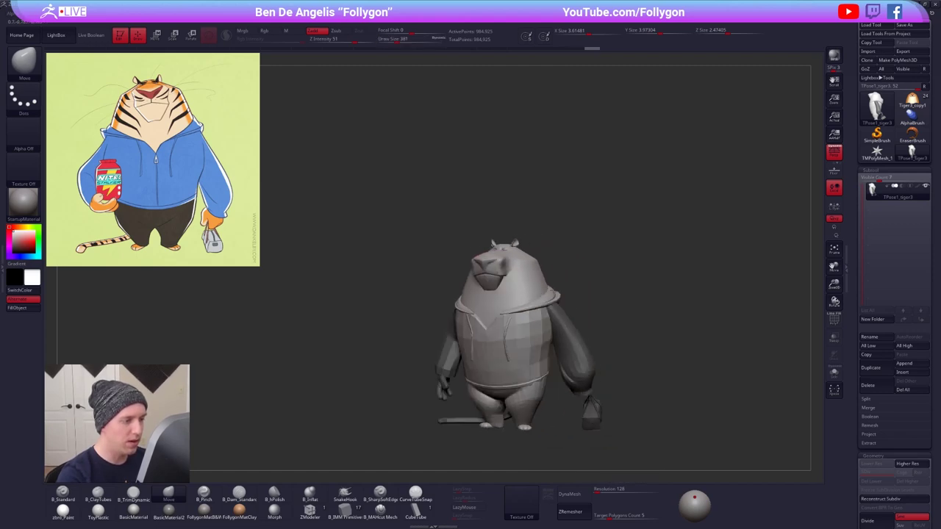
- Refine the belly's profile with the Move brush at draw size 292, leaving the back of the body unmasked
mouse_move(507, 280)
right_mouse_down()
mouse_move(573, 292)
mouse_move(550, 288)
mouse_move(487, 323)
mouse_move(511, 312)
right_mouse_up()
key("space")
left_click_drag(485, 352, 479, 351)
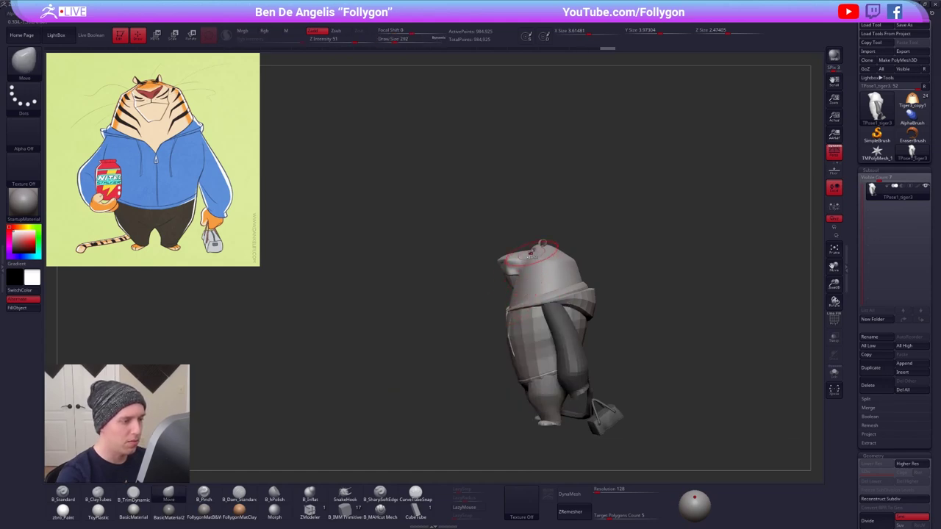
mouse_move(536, 246)
left_mouse_down("ctrl")
mouse_move(528, 410)
mouse_move(538, 446)
left_mouse_up("ctrl")
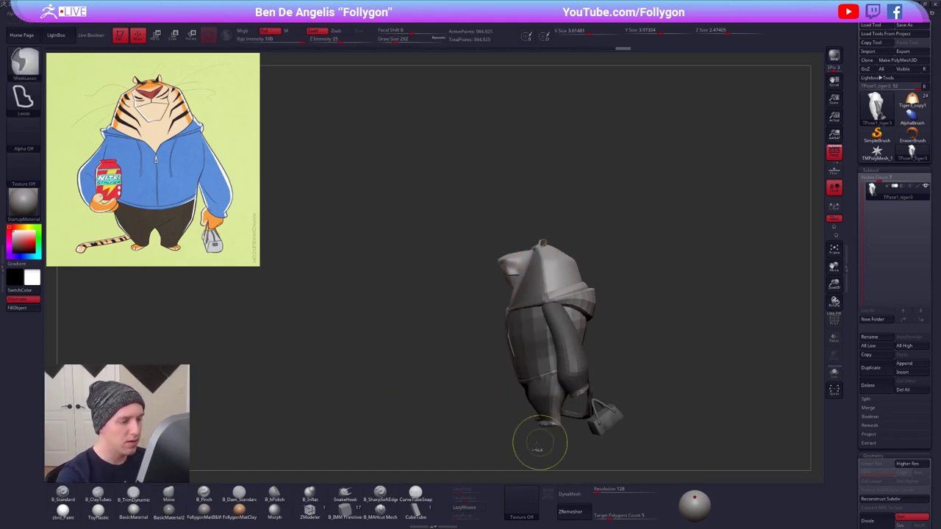
key("ctrl+z")
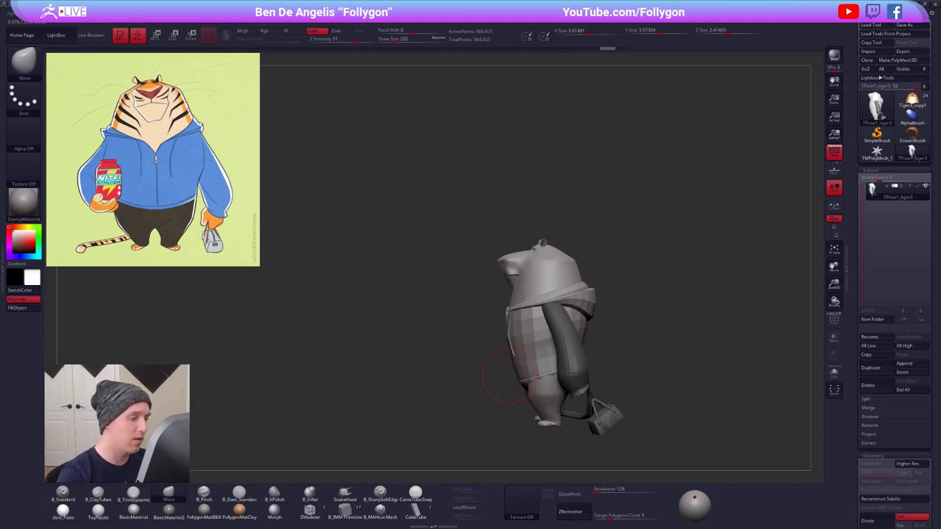
- Refine the area under the jaw from front and side with the Move brush, reducing the draw size from 350 to 113
right_click_drag(508, 374, 567, 285)
key("space")
right_click_drag(618, 340, 645, 340)
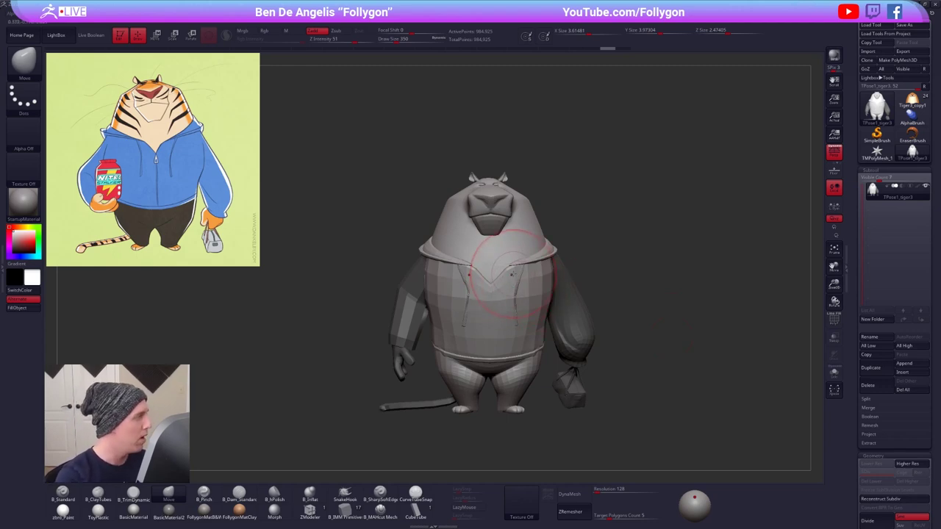
key("space")
left_click_drag(536, 269, 523, 268)
right_click_drag(520, 255, 519, 266, "ctrl")
key("space")
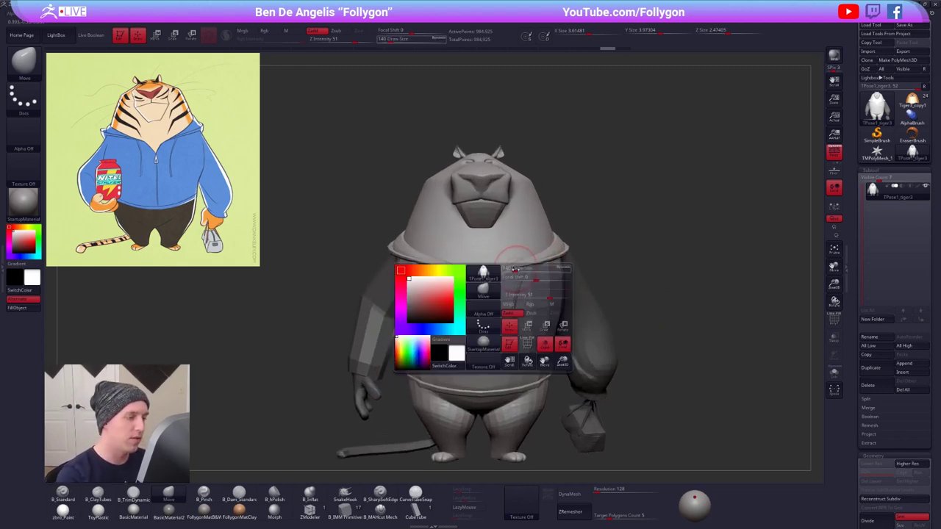
left_click_drag(518, 269, 524, 269)
right_click_drag(518, 268, 517, 273)
key("space")
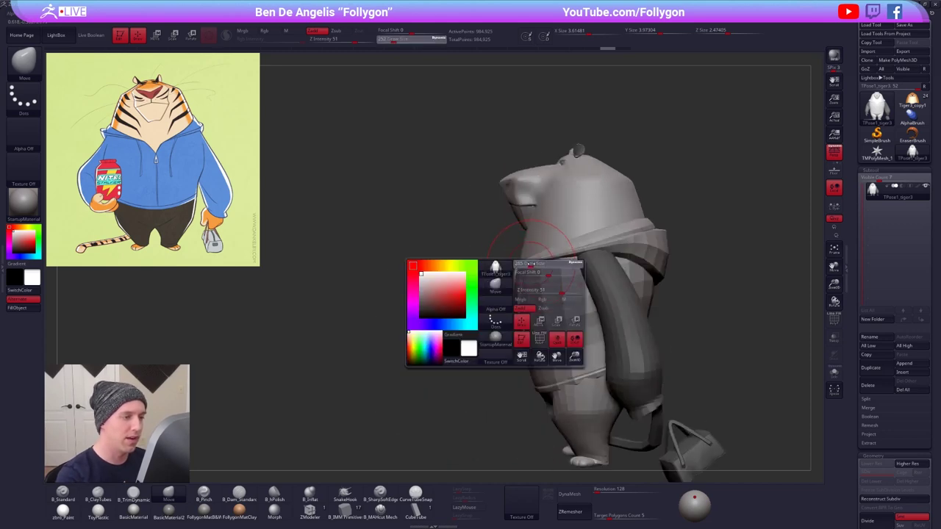
left_click_drag(526, 264, 533, 264)
mouse_move(536, 242)
right_mouse_down()
mouse_move(466, 228)
mouse_move(499, 239)
mouse_move(499, 266)
mouse_move(540, 267)
right_mouse_up()
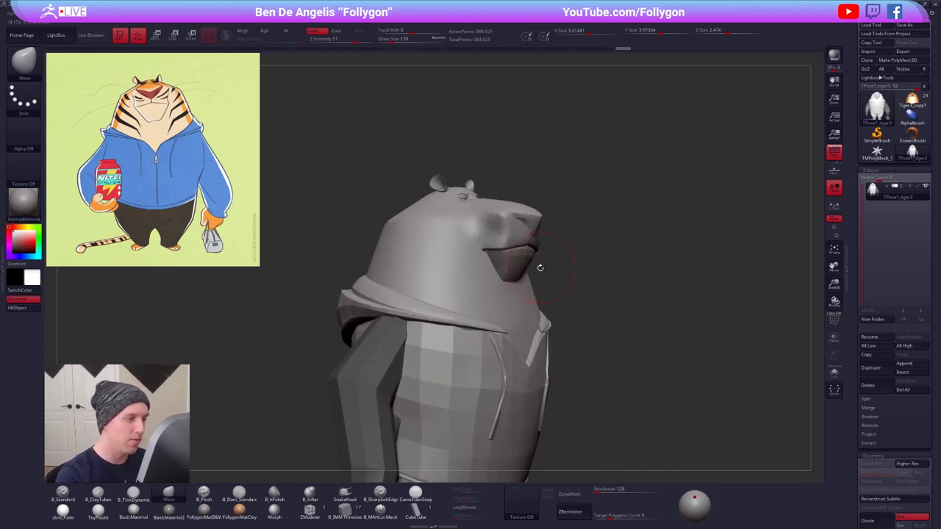
mouse_move(673, 352)
right_mouse_down()
mouse_move(660, 379)
mouse_move(628, 371)
mouse_move(625, 393)
right_mouse_up()
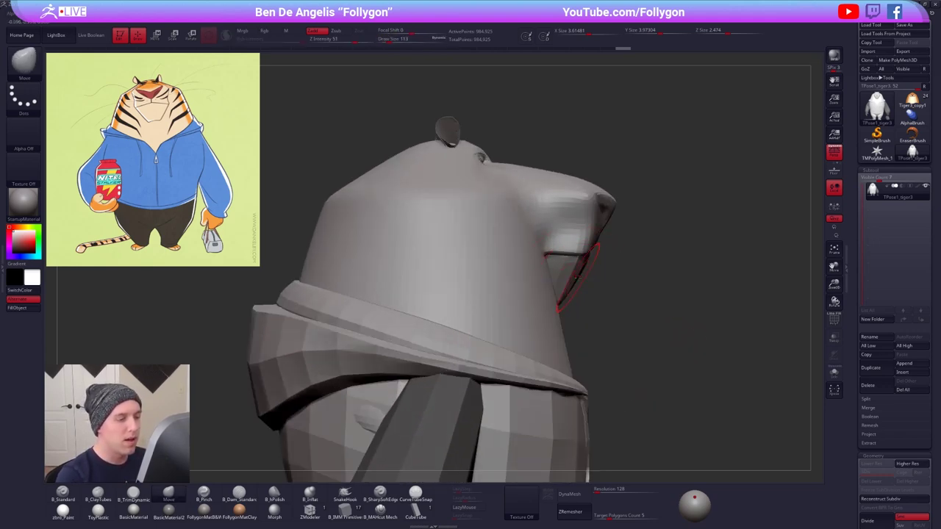
- Mask everything except the lower jaw with the classic Transpose line's topological masking, and save the project
key("w")
left_click(209, 35)
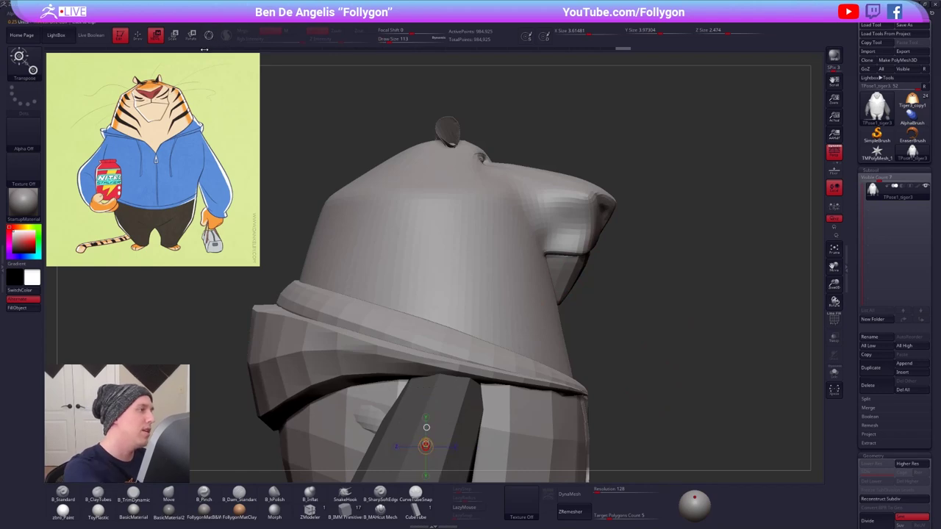
right_click_drag(601, 303, 539, 272, "alt")
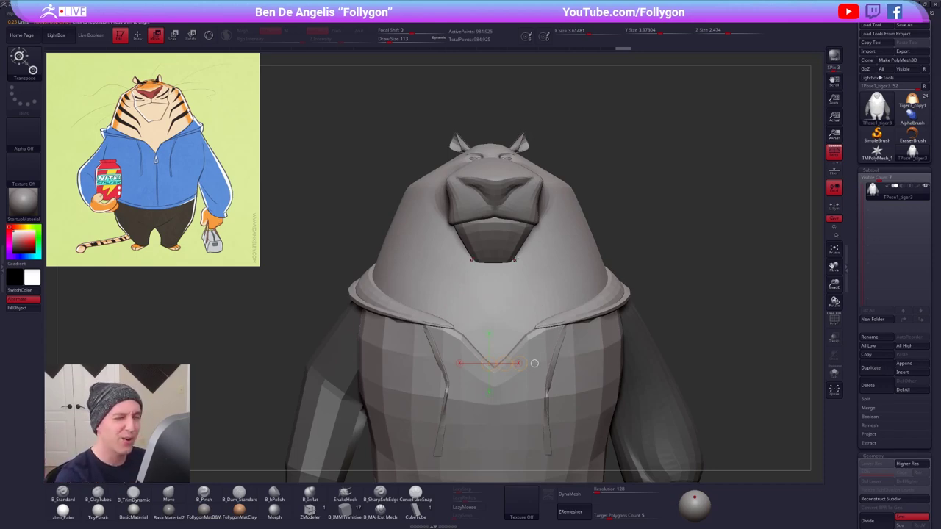
key("ctrl+s")
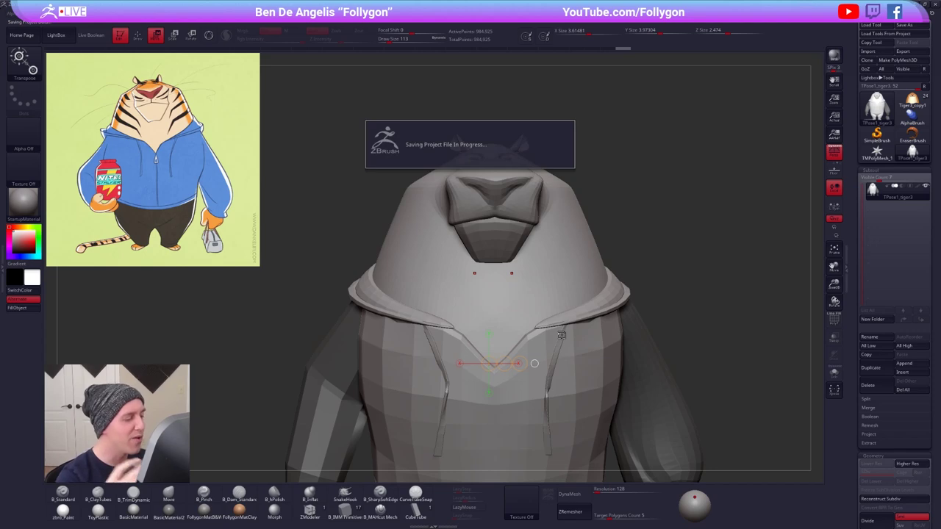
right_click_drag(519, 259, 537, 259, "alt")
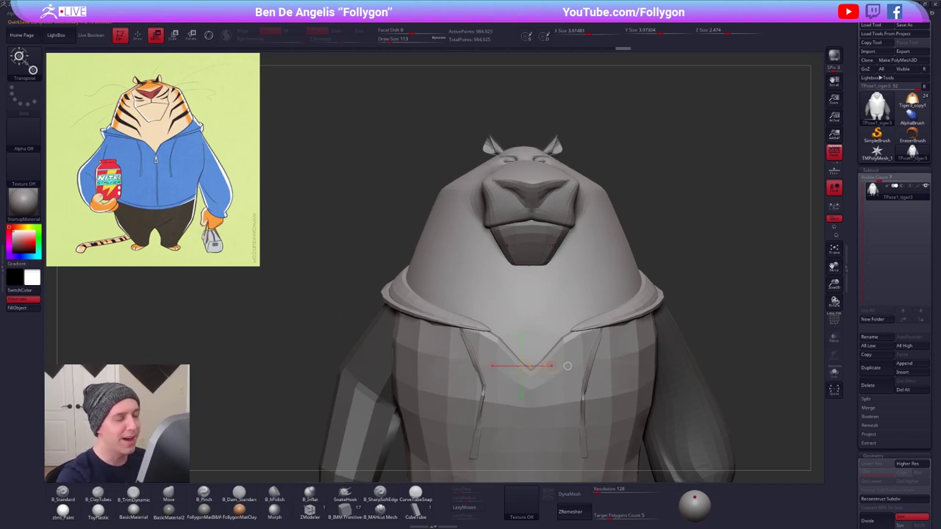
mouse_move(546, 233)
left_mouse_down("ctrl")
mouse_move(540, 294)
mouse_move(538, 265)
left_mouse_up("ctrl")
key("q")
- Reshape the lower jaw and chin in side view with the Move brush at draw sizes between 140 and 203
key("space")
right_click_drag(534, 268, 557, 266)
key("space")
left_click_drag(559, 266, 549, 264)
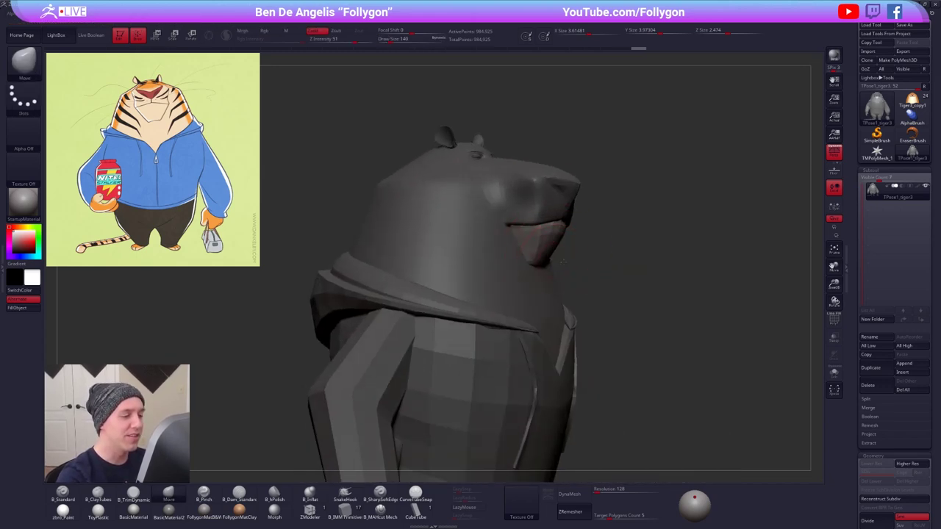
right_click_drag(540, 264, 546, 263, "shift")
key("space")
left_click_drag(546, 262, 548, 263)
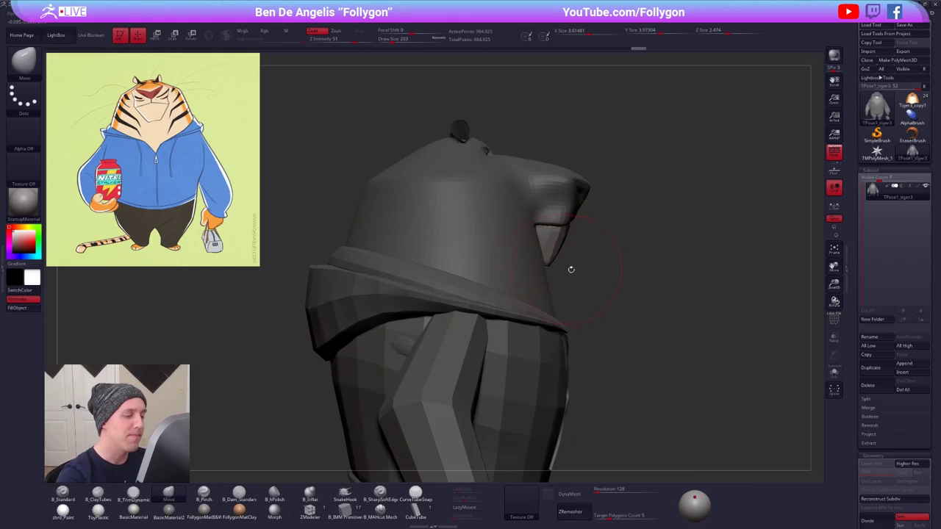
right_click_drag(571, 270, 578, 262, "ctrl")
key("space")
left_click_drag(552, 313, 548, 312)
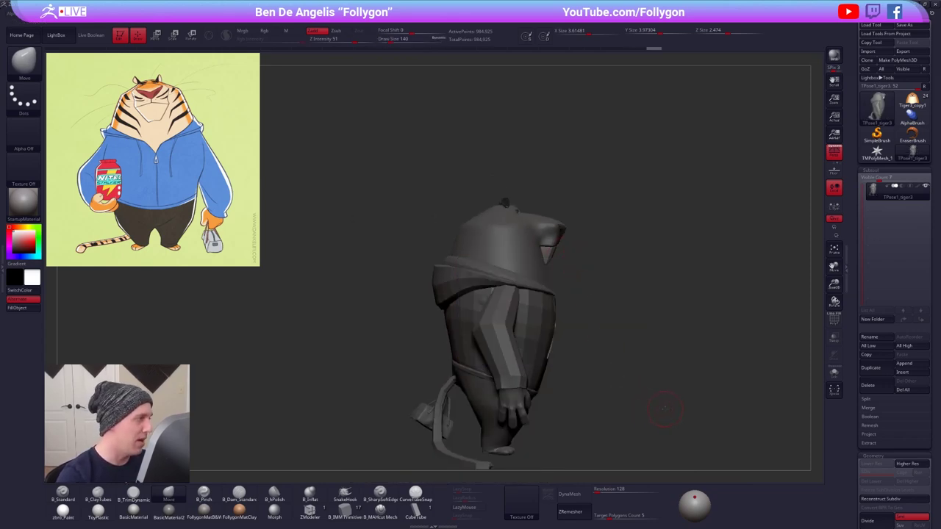
- Clear the mask and compare the posed mesh with the original coloured Tiger3_copy1 model
right_click_drag(666, 410, 645, 383)
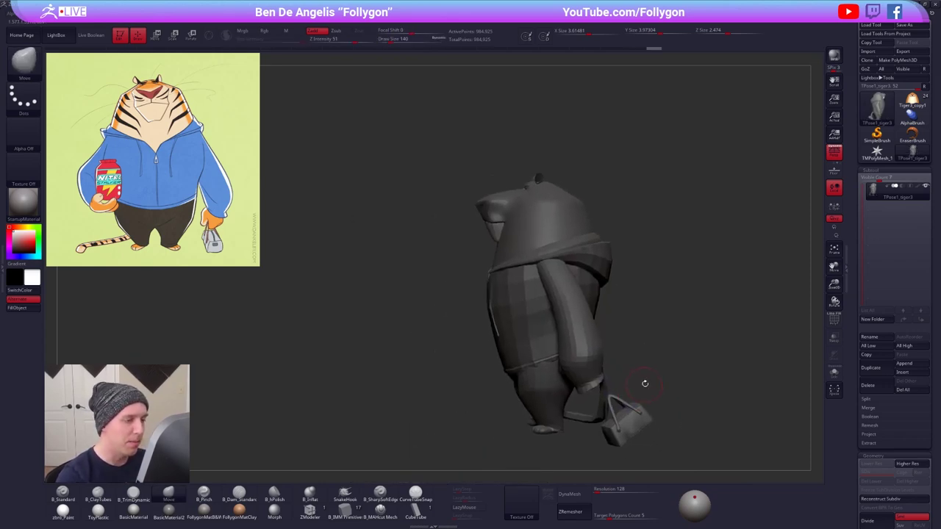
left_click_drag(666, 371, 694, 394, "ctrl")
right_click_drag(711, 364, 691, 343, "alt")
left_click(916, 104)
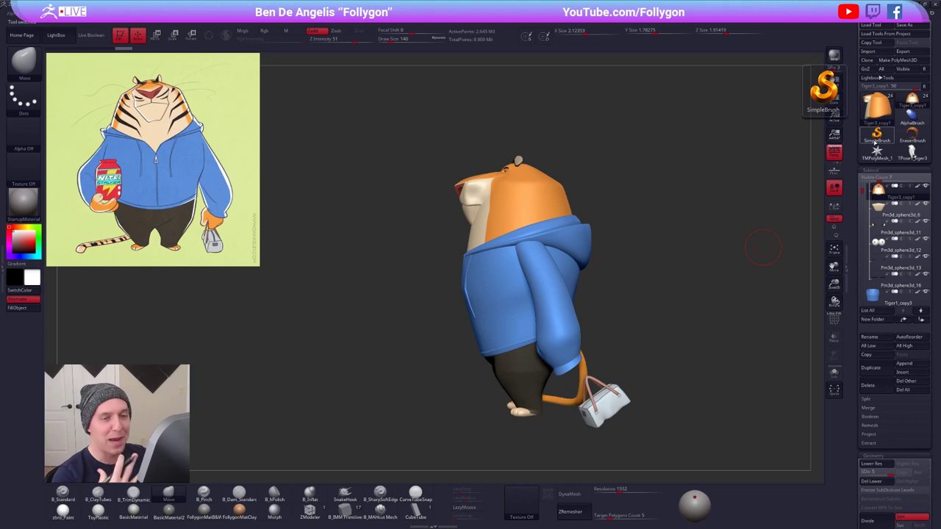
left_click(910, 153)
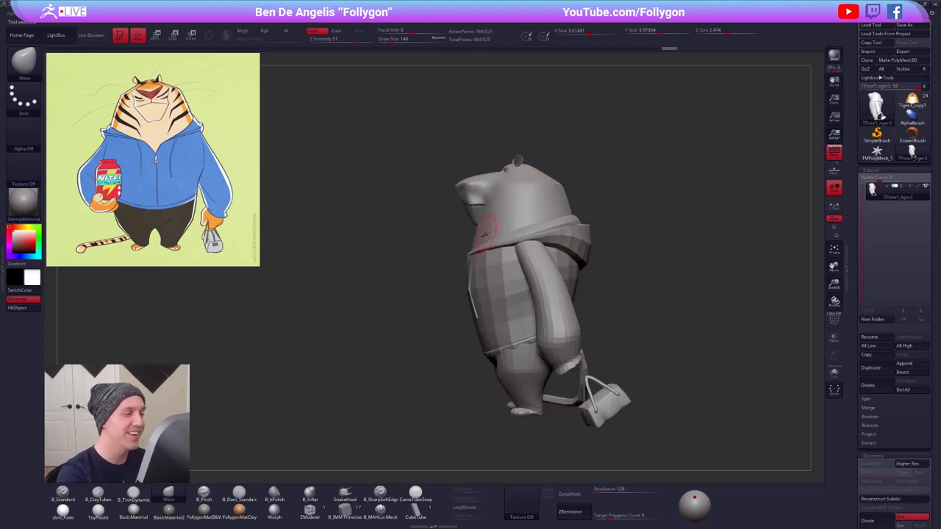
- Try to push in the chest and belly profile with the Move brush at draw size 677
key("space")
key("space")
left_click_drag(434, 278, 483, 282)
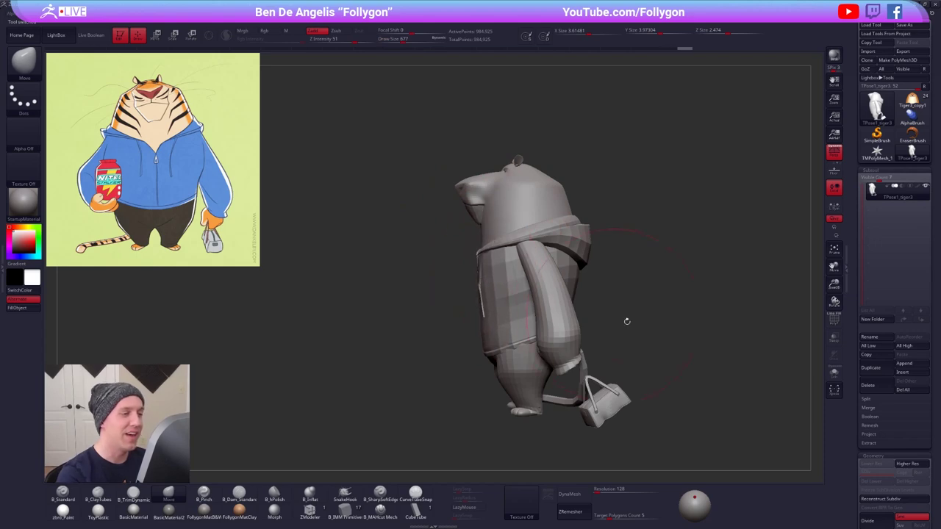
mouse_move(678, 402)
left_mouse_down("shift")
mouse_move(704, 405)
mouse_move(671, 419)
mouse_move(691, 397)
left_mouse_up("shift")
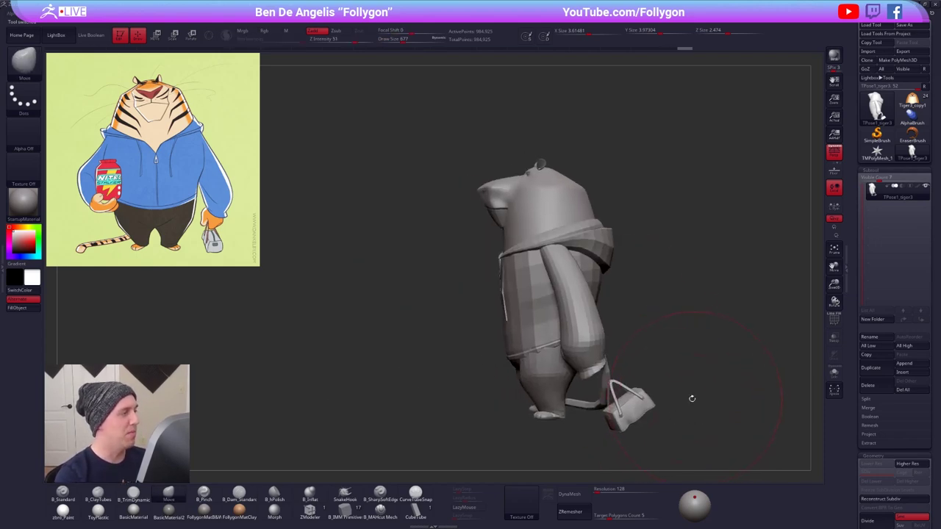
- Adjust the throat and chest profile in side view with the Move brush at draw sizes 447 and 292
key("space")
left_click(520, 262)
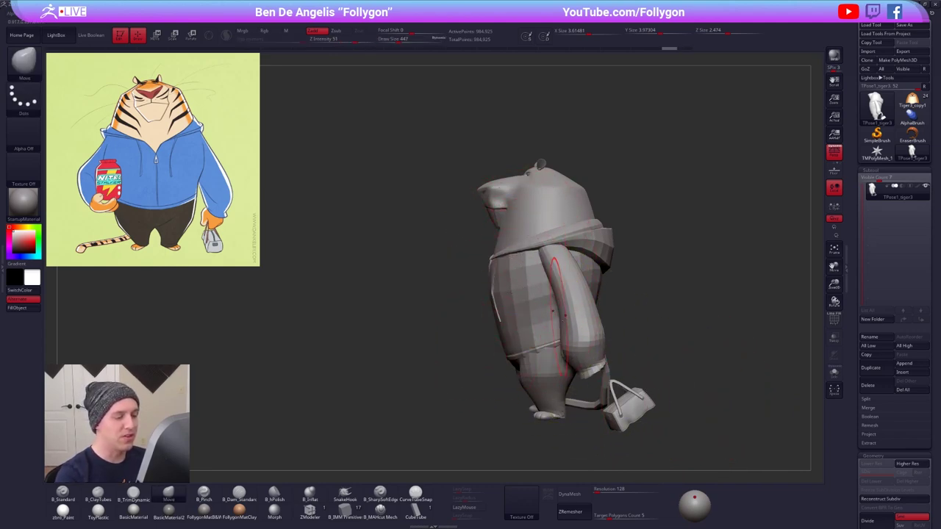
left_click_drag(730, 387, 685, 405, "alt")
mouse_move(529, 306)
right_mouse_down("ctrl")
mouse_move(535, 291)
mouse_move(449, 265)
mouse_move(507, 250)
right_mouse_up("ctrl")
key("space")
left_click(504, 268)
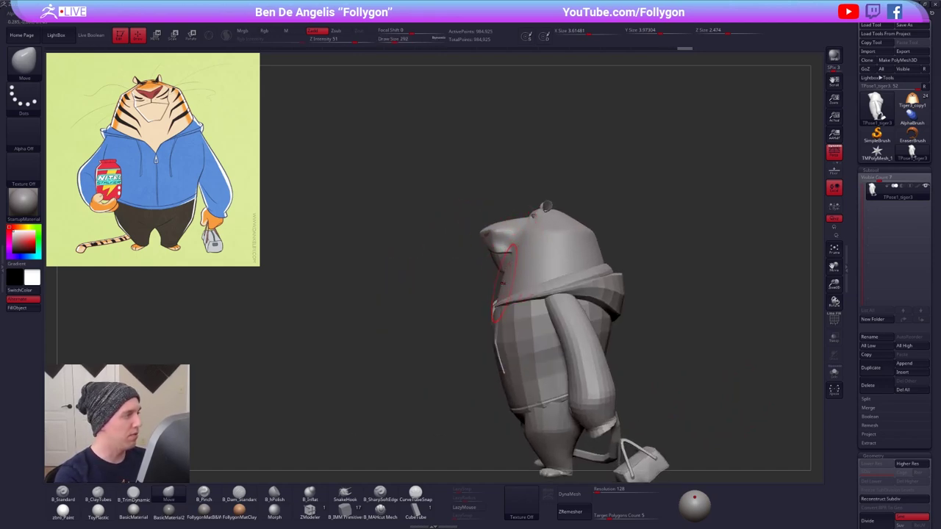
- Adjust the throat and upper chest profile in side view with the Move brush at draw size 535
key("space")
left_click(503, 284)
left_click_drag(507, 281, 503, 279)
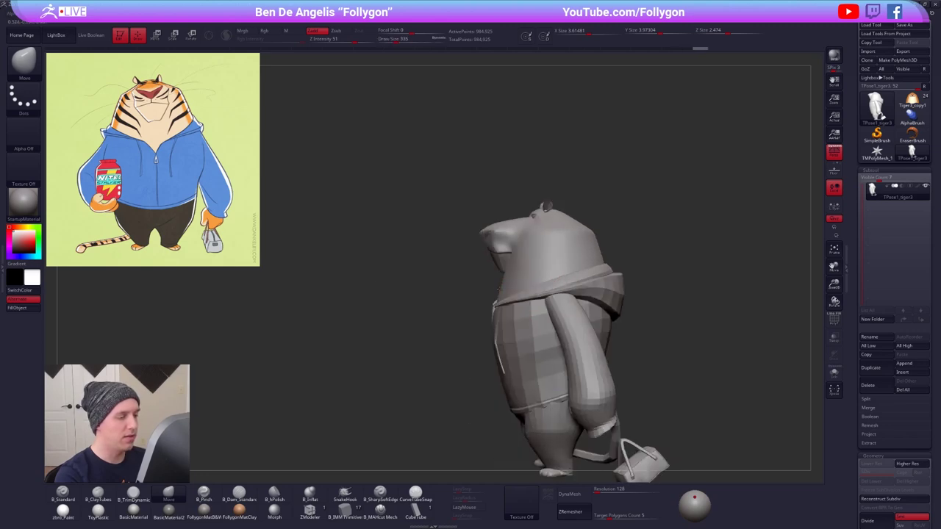
right_click_drag(502, 280, 514, 222, "alt")
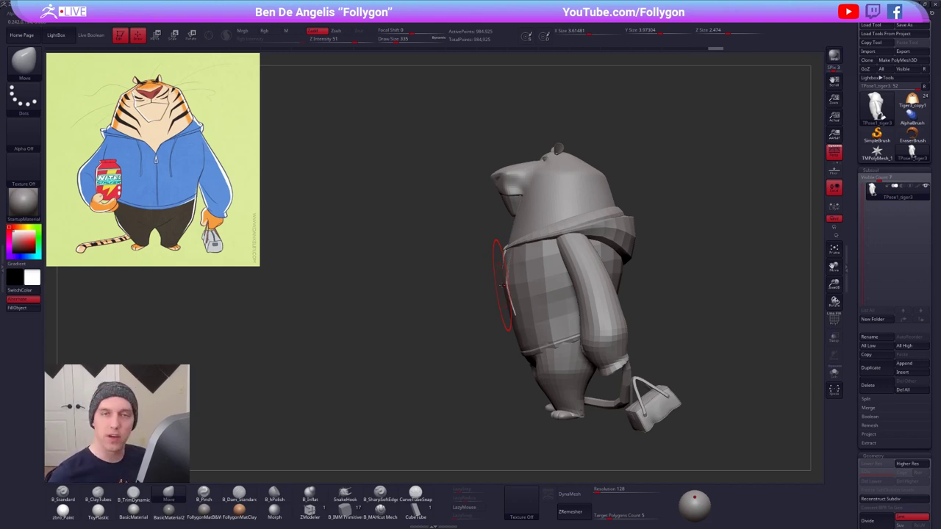
mouse_move(536, 346)
right_mouse_down()
mouse_move(590, 309)
mouse_move(560, 318)
mouse_move(566, 327)
mouse_move(583, 315)
right_mouse_up()
left_click_drag(573, 308, 568, 322, "alt")
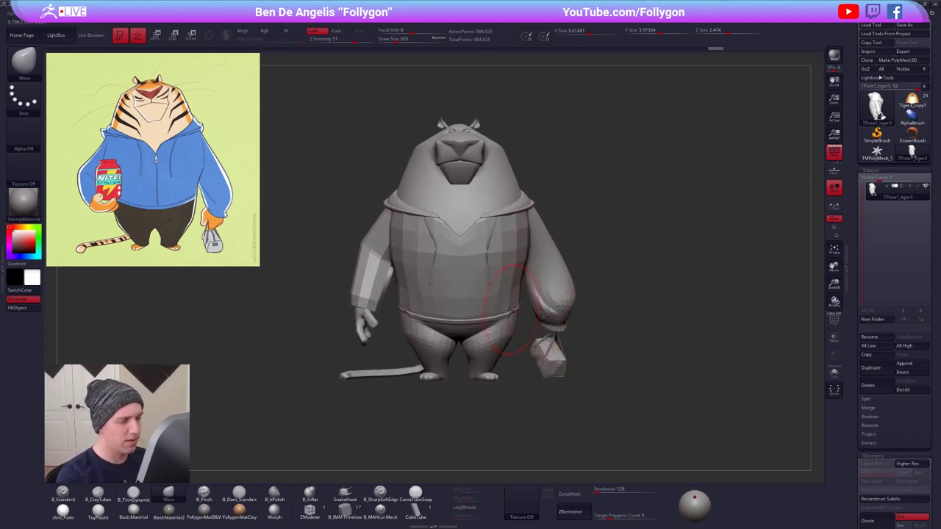
left_click(558, 281, "ctrl+shift")
left_click(556, 286, "ctrl+shift")
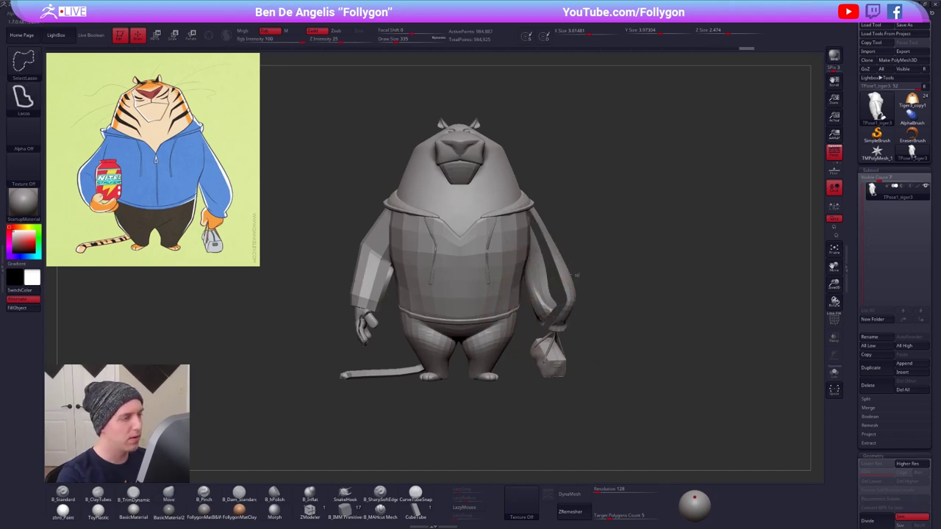
left_click(593, 283, "ctrl+shift")
- Set the draw size to 252, isolate and mask the muzzle and lower jaw, restore full visibility and invert the mask
right_click_drag(449, 293, 447, 334, "alt")
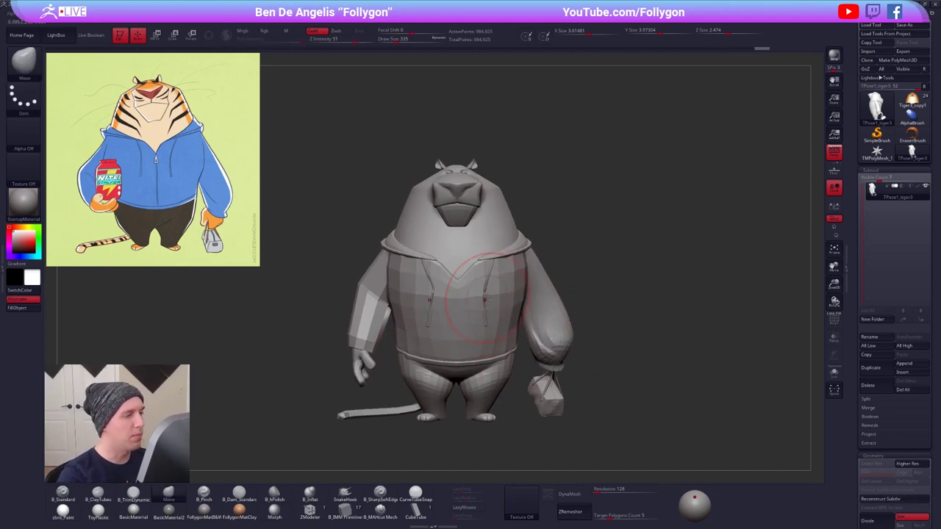
right_click(472, 211)
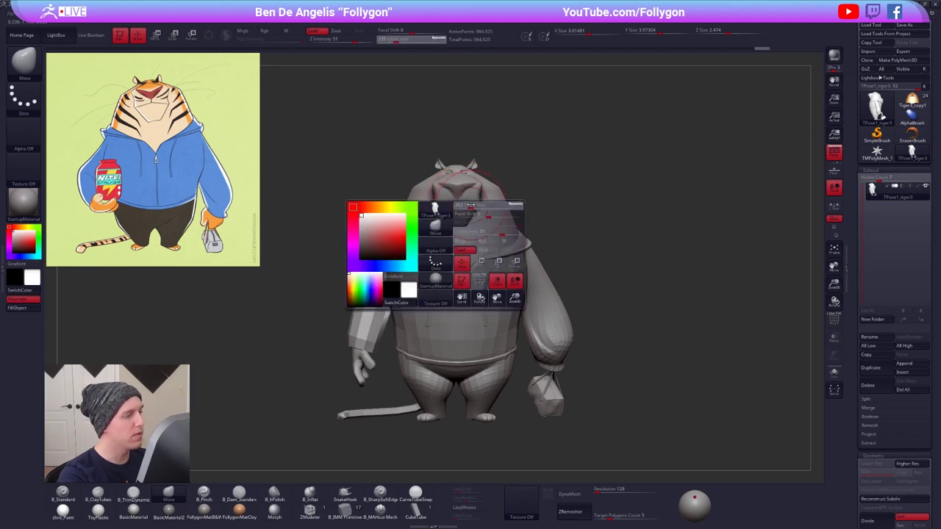
right_click_drag(473, 212, 536, 217)
left_click(462, 213, "ctrl+shift")
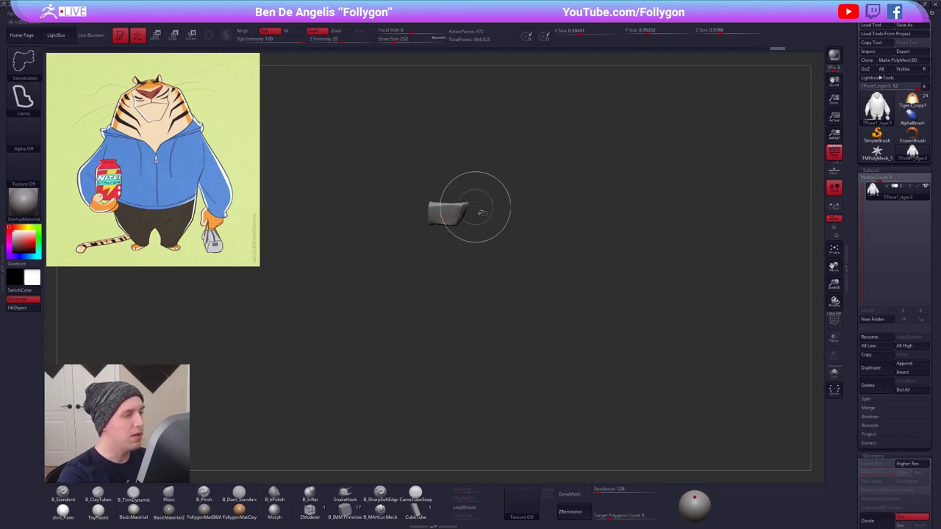
left_click(472, 200, "ctrl+shift")
mouse_move(455, 207)
left_mouse_down("ctrl")
mouse_move(443, 157)
mouse_move(545, 254)
mouse_move(477, 219)
left_mouse_up("ctrl")
left_click(452, 184, "ctrl+shift")
left_click(521, 221, "ctrl+shift")
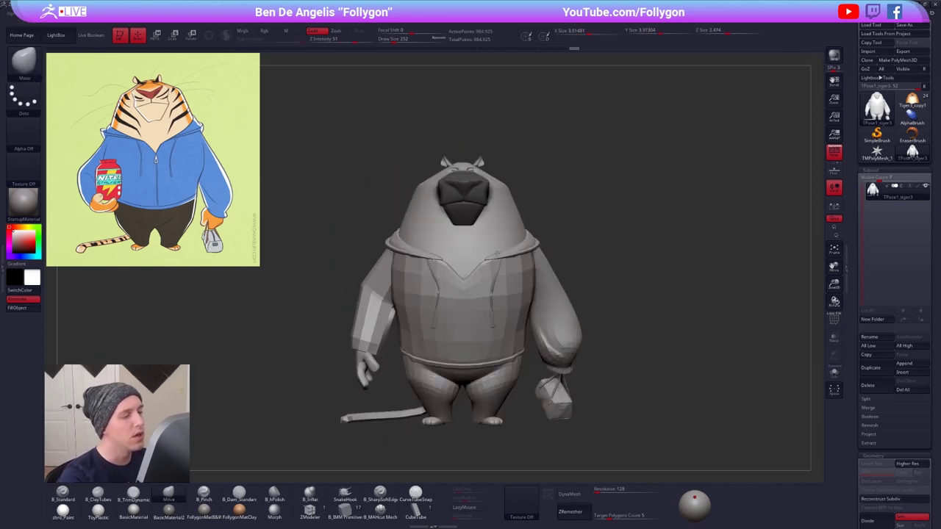
left_click(552, 200, "ctrl")
- Scale up the unmasked muzzle and lower jaw with the Transpose line in front and top views
mouse_move(538, 195)
left_mouse_down()
mouse_move(542, 231)
mouse_move(532, 188)
mouse_move(563, 272)
left_mouse_up()
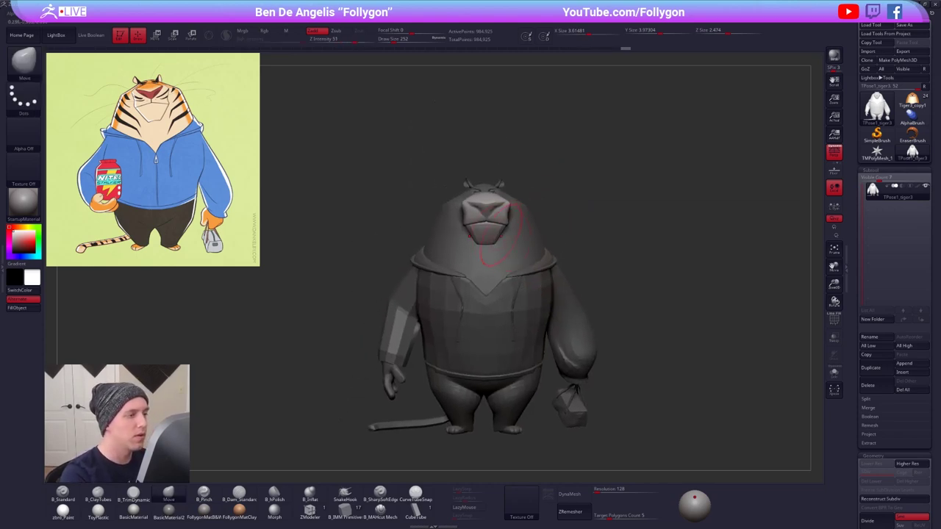
key("e")
left_click_drag(492, 230, 493, 266)
left_click_drag(485, 198, 486, 234)
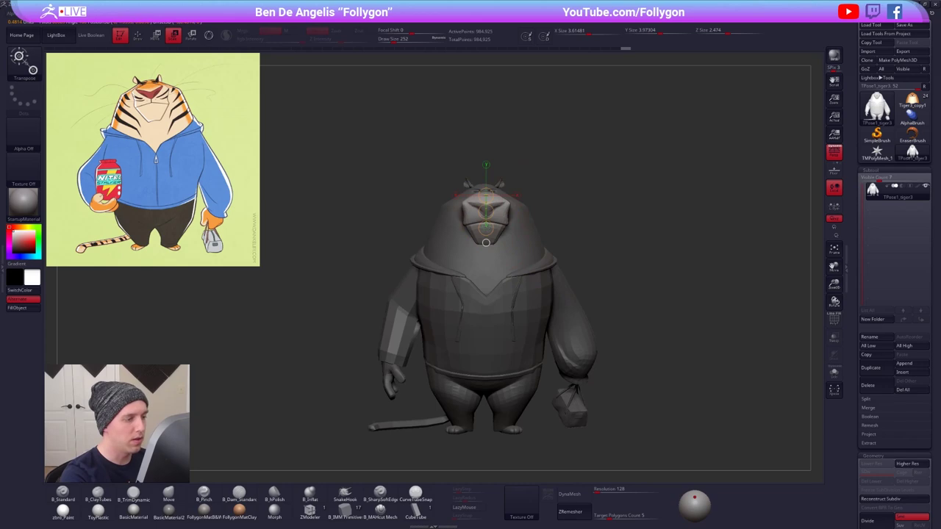
left_click_drag(547, 213, 617, 213)
left_click_drag(479, 189, 550, 192)
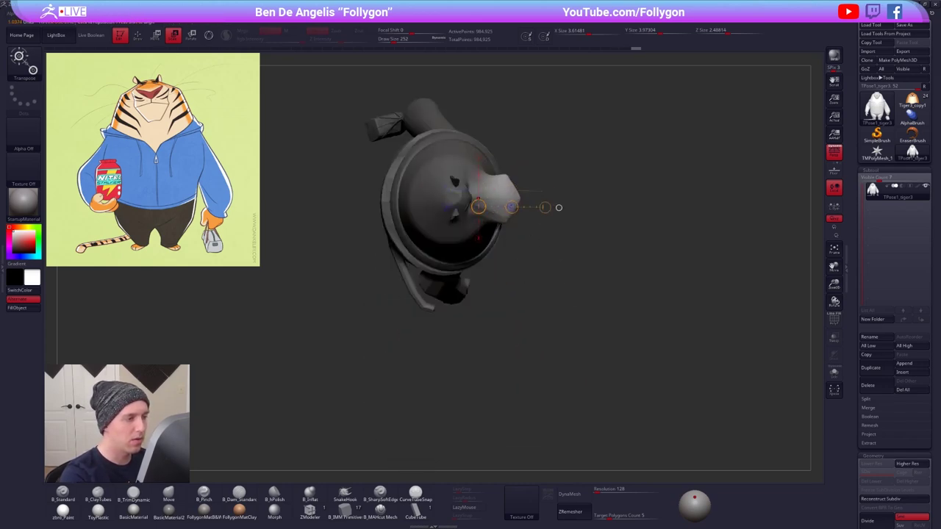
left_click_drag(476, 197, 560, 198)
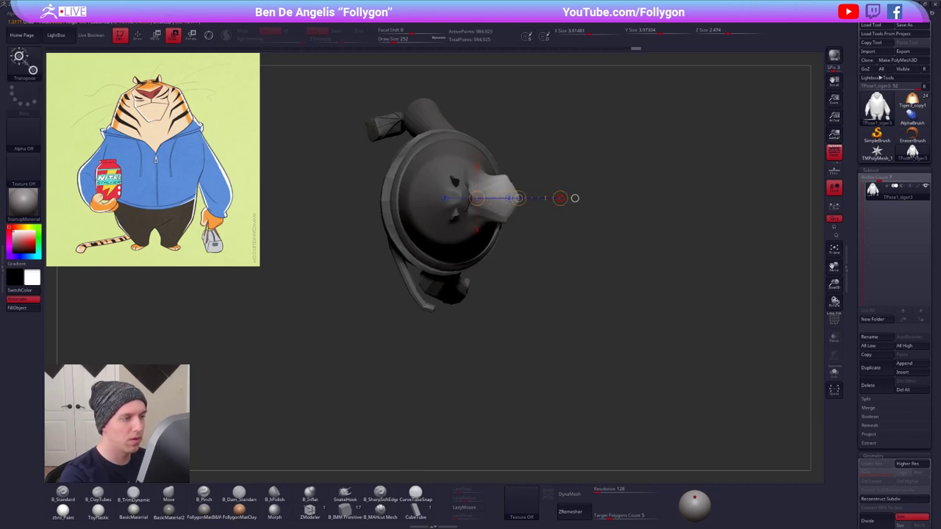
- Undo and redo the muzzle scaling in front view to compare the proportions with the reference drawing
mouse_move(647, 411)
left_mouse_down()
mouse_move(625, 335)
mouse_move(592, 327)
left_mouse_up()
key("q")
left_click_drag(683, 392, 681, 368, "alt")
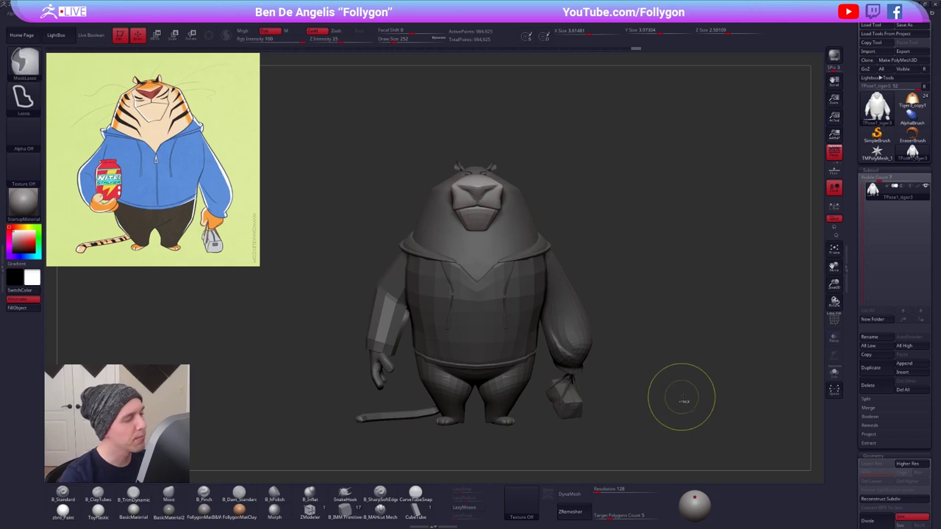
key("ctrl+z")
key("ctrl+z")
key("ctrl+shift+z")
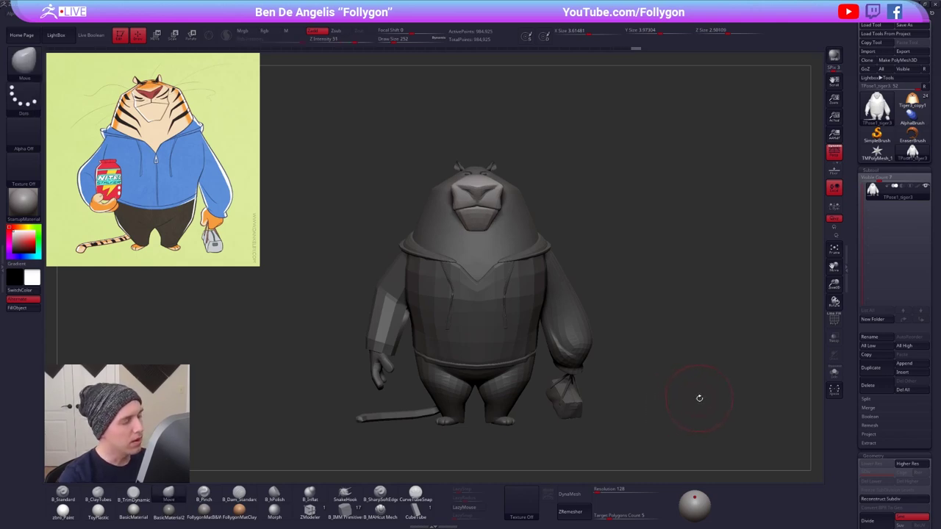
left_click_drag(699, 398, 622, 314)
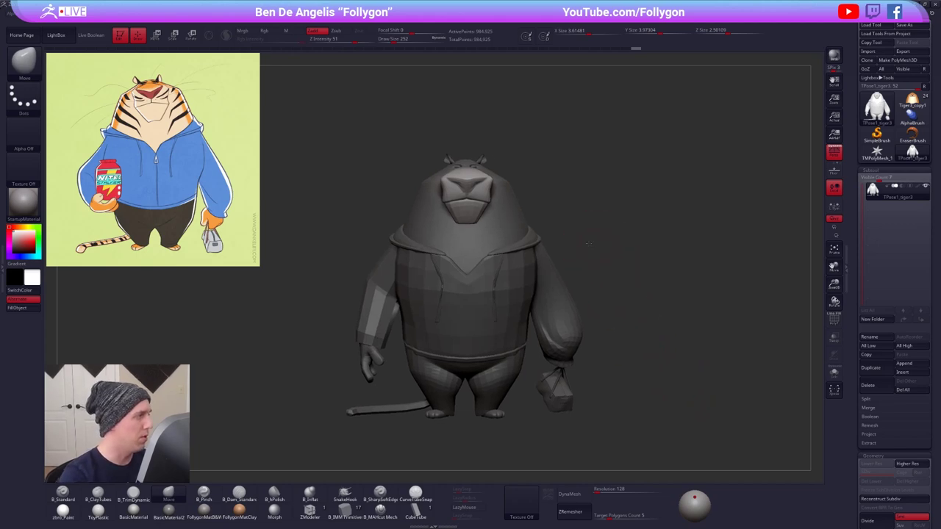
- Clear the mask and transfer the pose mesh changes back to the original subtools with TPose|SubT
left_click_drag(588, 244, 576, 233, "alt")
left_click_drag(603, 203, 625, 189, "ctrl")
key("space")
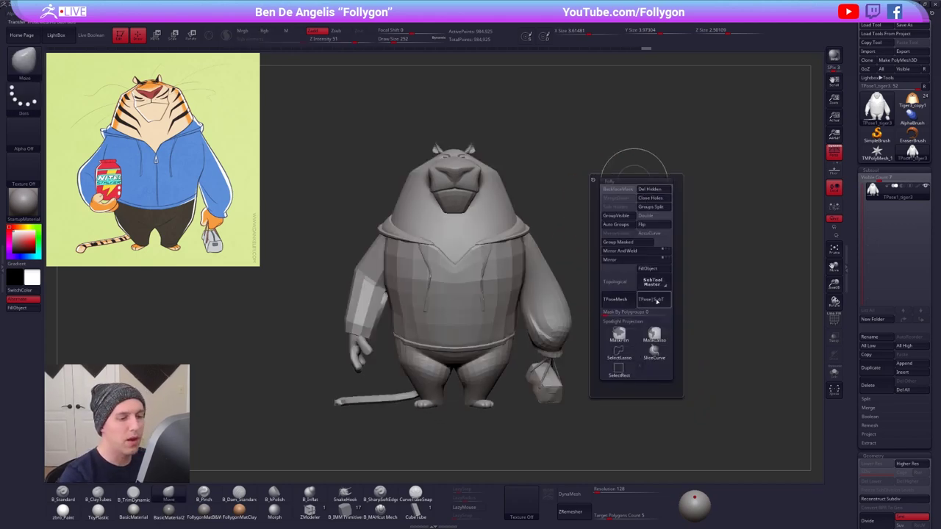
left_click(653, 300)
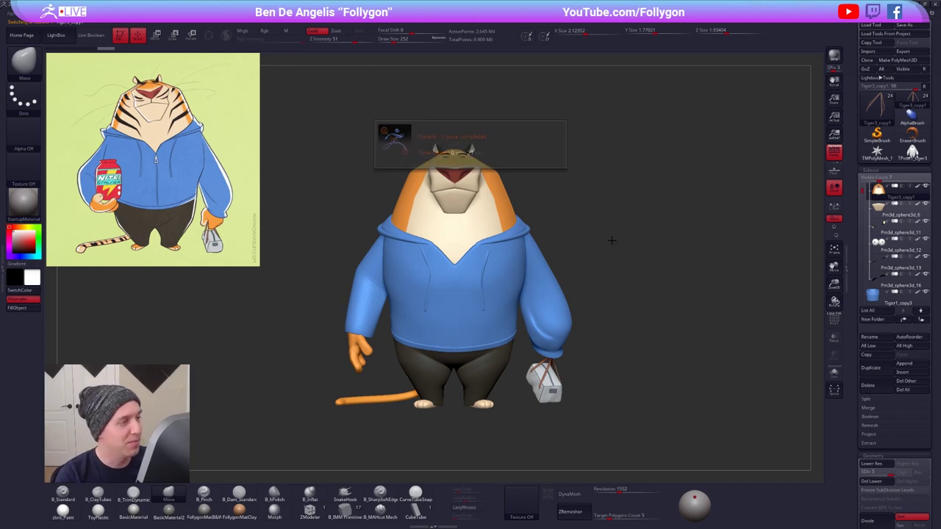
- Examine the updated coloured tiger in front and three-quarter views against the reference drawing
left_click_drag(652, 239, 658, 222, "alt")
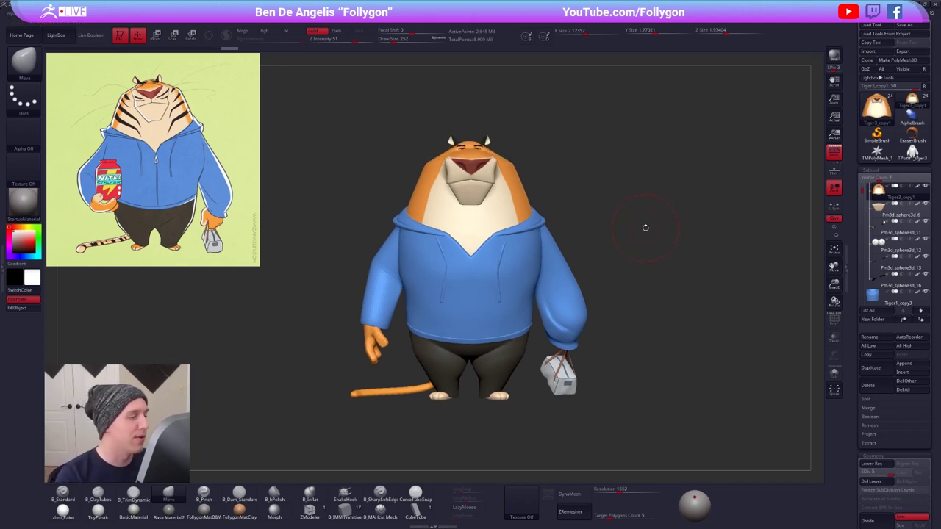
left_click_drag(604, 215, 588, 214)
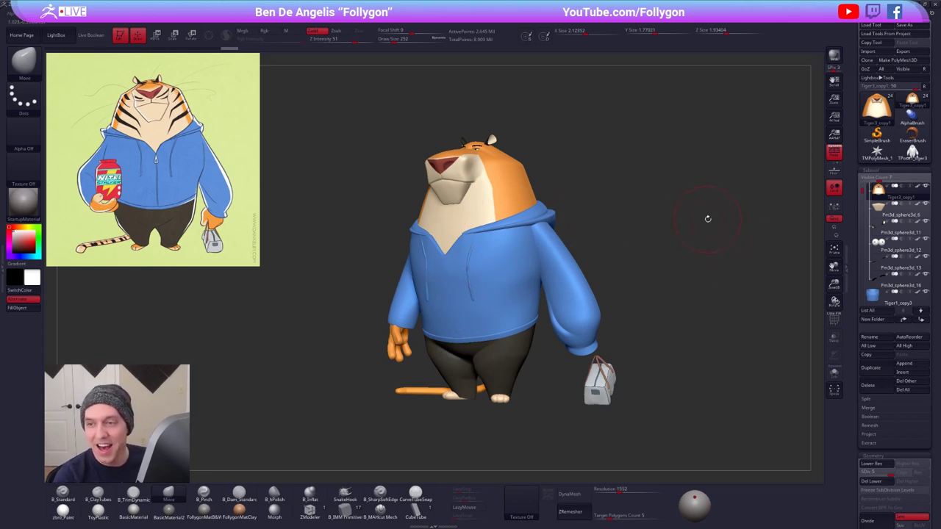
left_click_drag(705, 213, 705, 215)
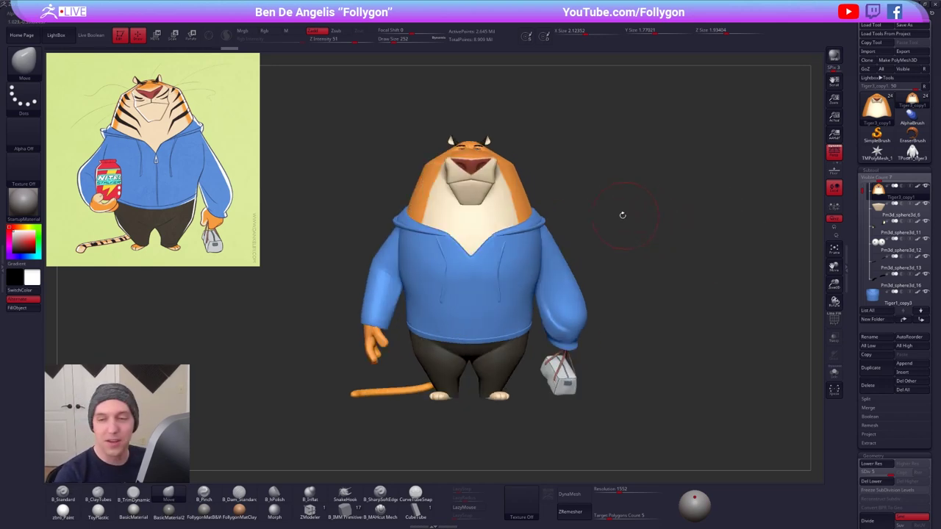
left_click_drag(623, 215, 632, 230, "alt")
left_click_drag(574, 226, 618, 264, "alt")
left_click_drag(618, 264, 614, 211, "alt")
- Select the red jar subtool and move it out of the torso to beside the tiger's empty hand
left_click_drag(863, 211, 863, 250)
left_click(873, 250)
left_click_drag(669, 272, 668, 256, "alt")
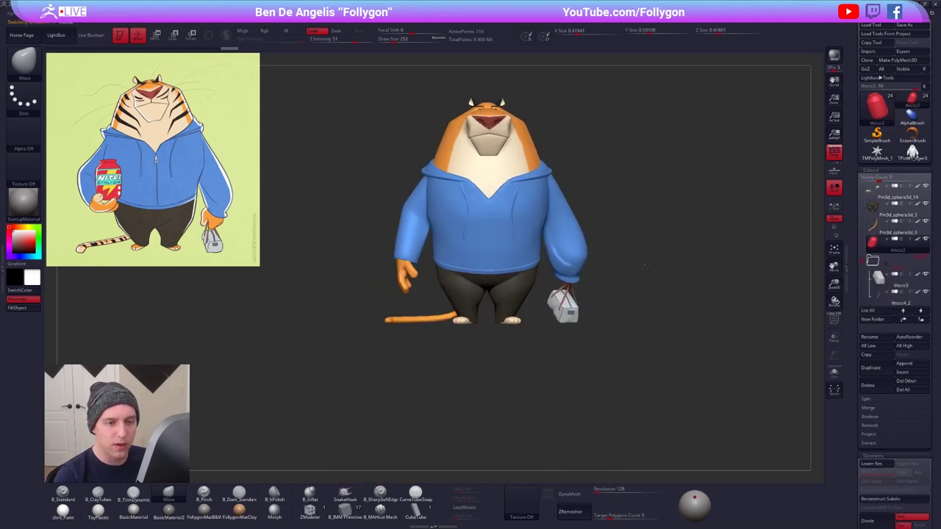
key("w")
left_click_drag(506, 257, 505, 317)
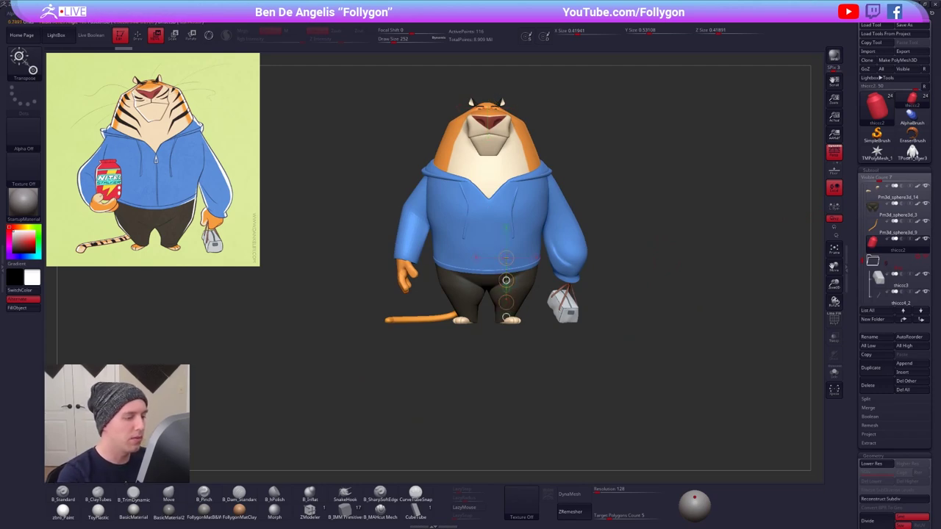
left_click_drag(506, 280, 426, 336)
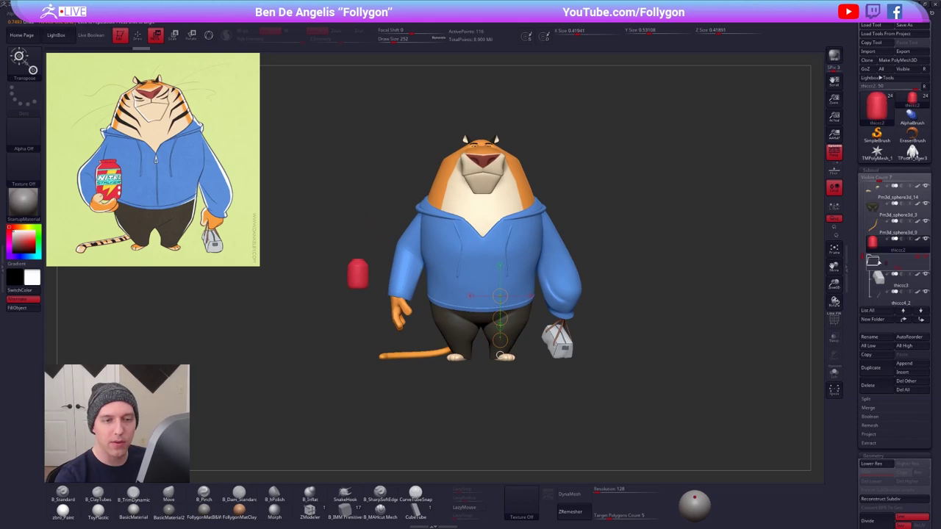
- Delete the Transpose Master mesh and return to the coloured tiger model
left_click(912, 152)
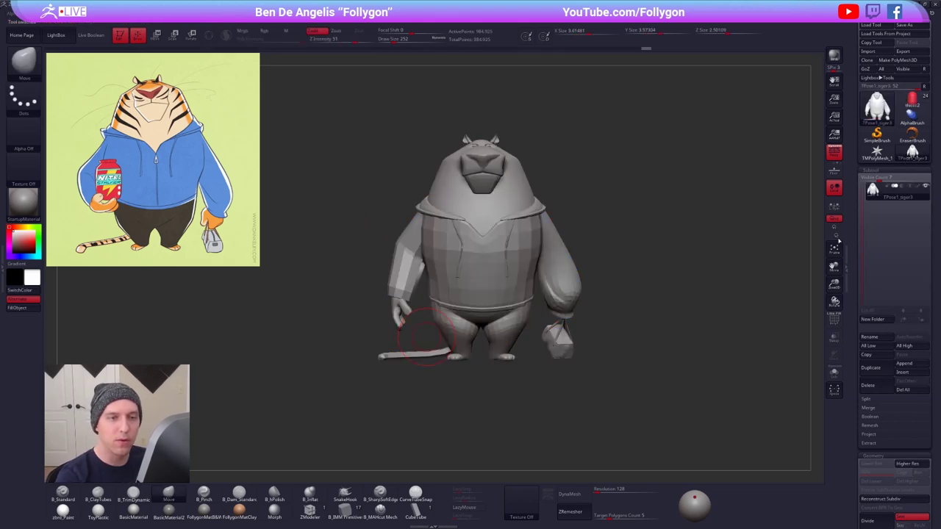
left_click(869, 384)
left_click(808, 401)
left_click(915, 99)
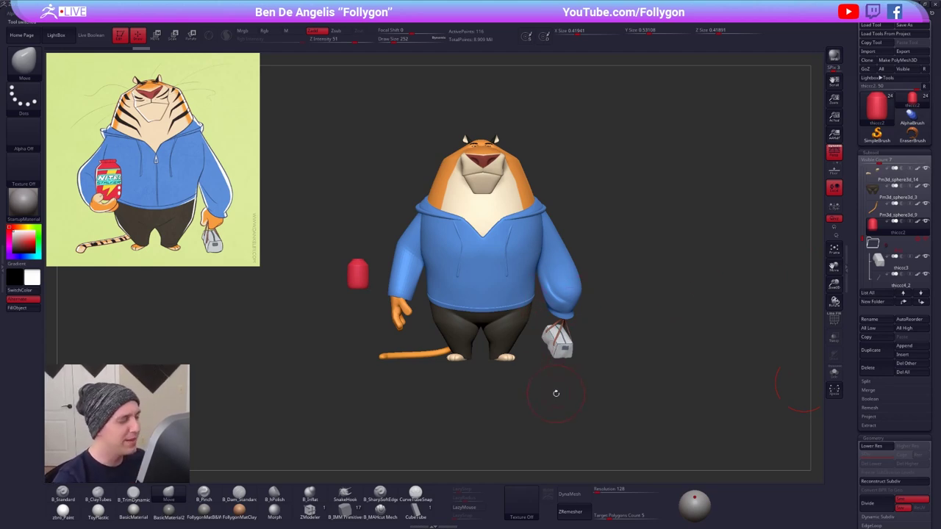
- Move the red jar over the forearm just above the tiger's empty hand
left_click_drag(422, 338, 544, 345)
key("w")
left_click_drag(464, 315, 508, 309)
left_click_drag(588, 331, 500, 331, "shift")
left_click_drag(479, 287, 479, 344)
left_click_drag(479, 314, 531, 328)
right_click_drag(590, 298, 539, 310, "alt")
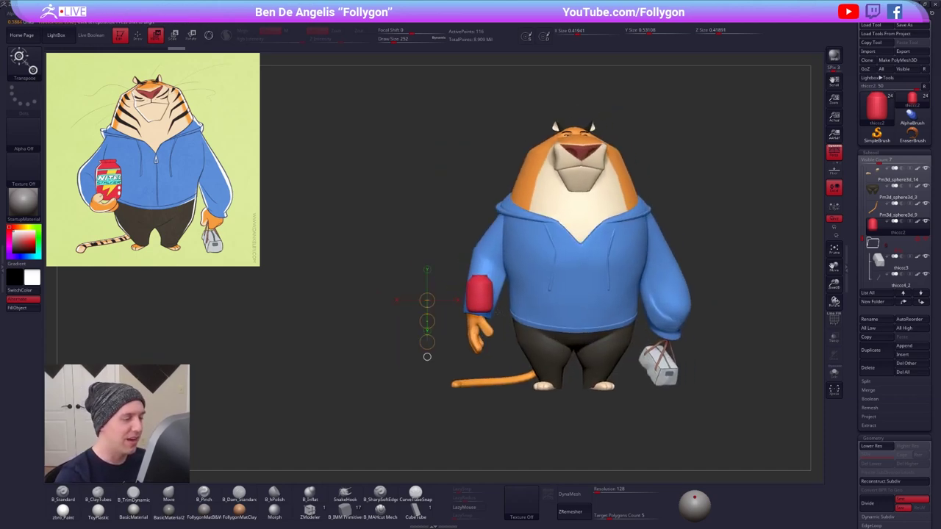
- Scale the red jar up to a Y size of about 0.70 and move it inward against the hoodie
key("e")
mouse_move(479, 312)
left_mouse_down()
mouse_move(493, 347)
mouse_move(518, 353)
left_mouse_up()
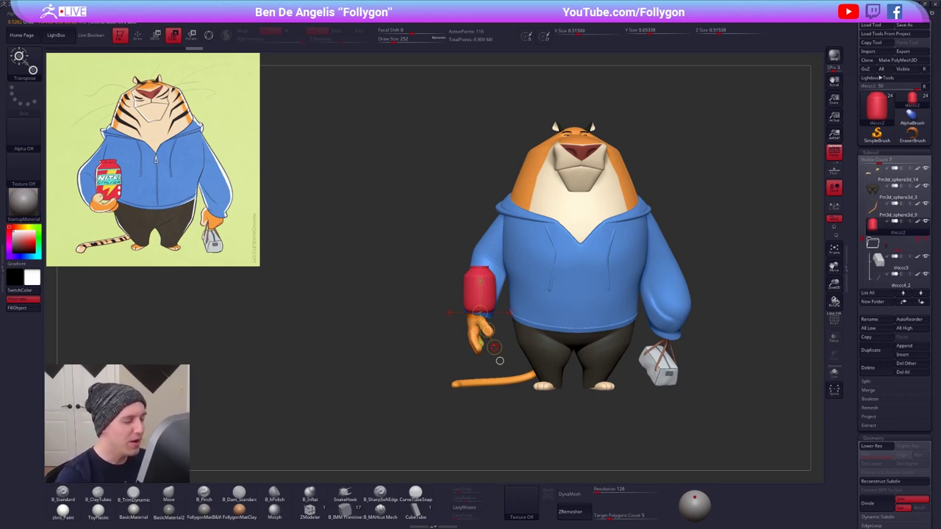
left_click_drag(494, 347, 495, 350)
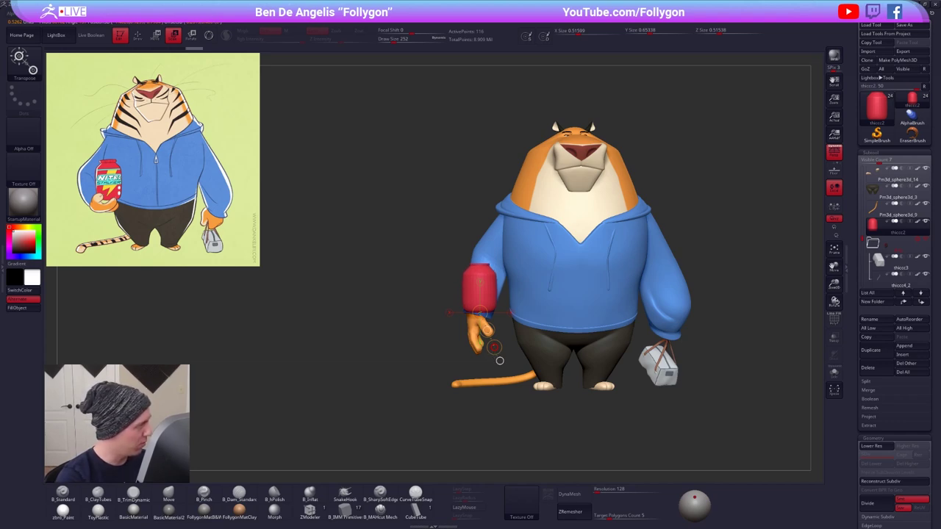
key("w")
left_click_drag(488, 330, 520, 329)
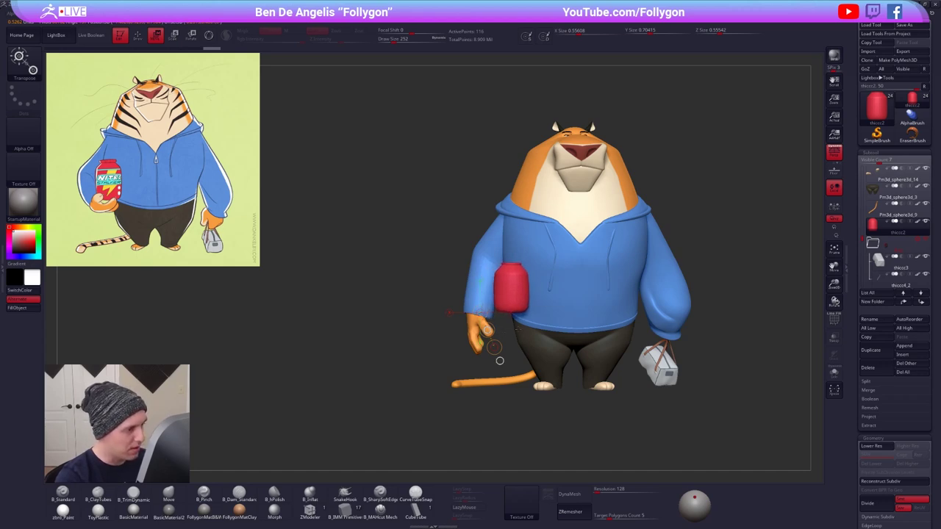
- Isolate the red jar in top view, place the Transpose Move line on it and position it in front of the hoodie
key("q")
key("b")
key("m")
key("v")
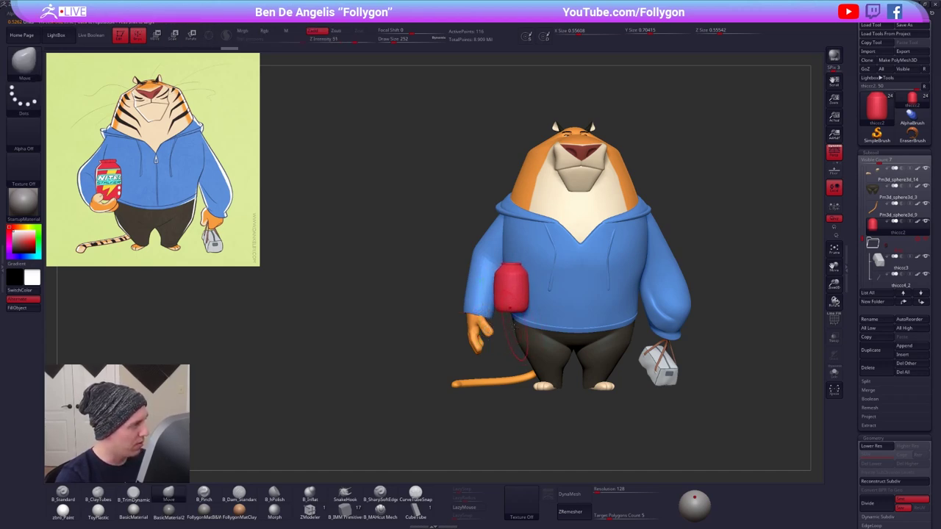
mouse_move(441, 338)
left_mouse_down("shift")
mouse_move(579, 299)
mouse_move(559, 299)
mouse_move(535, 384)
left_mouse_up("shift")
key("w")
left_click(530, 299)
key("q")
key("alt+s")
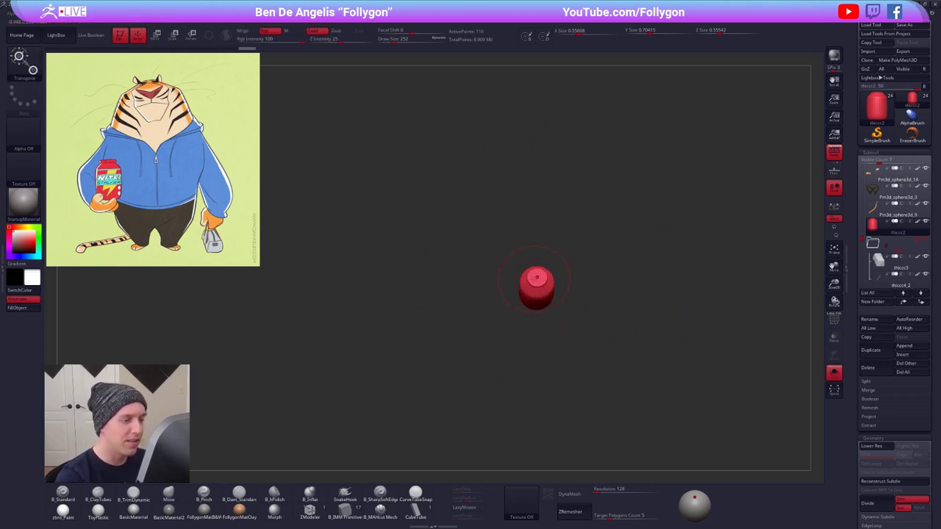
left_click_drag(535, 338, 537, 382, "shift")
key("w")
right_click_drag(536, 250, 537, 277, "ctrl")
key("shift+s")
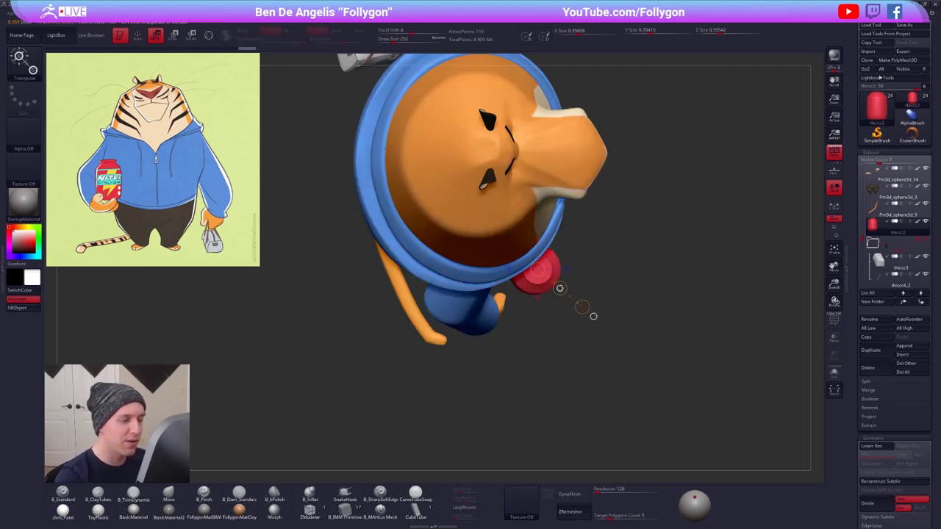
- Check the red jar's placement relative to the hand and torso in side and front views
key("q")
left_click_drag(562, 325, 592, 267)
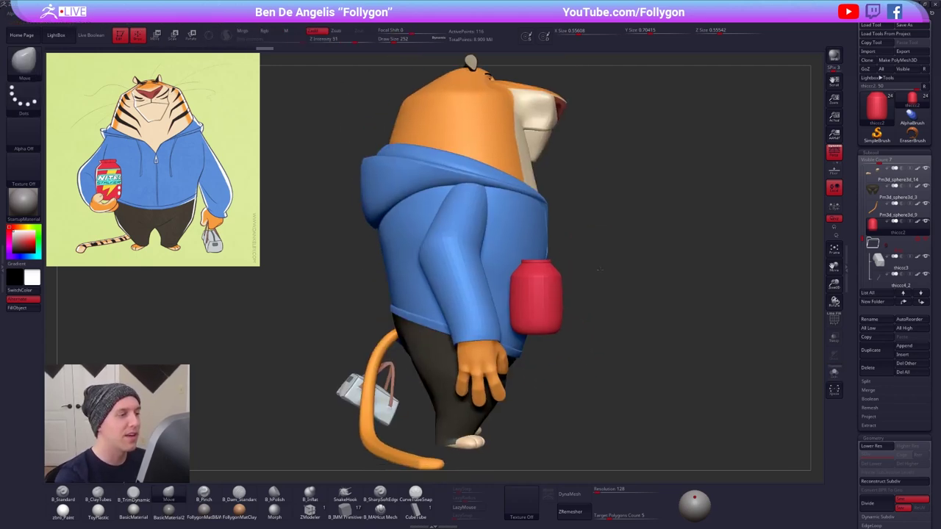
right_click_drag(592, 294, 592, 267, "ctrl")
mouse_move(683, 316)
left_mouse_down()
mouse_move(616, 320)
mouse_move(593, 338)
left_mouse_up()
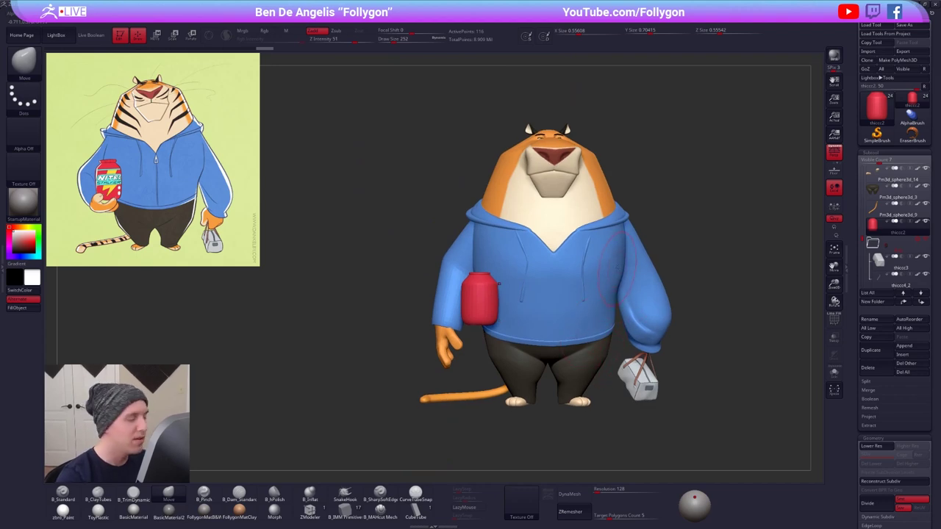
mouse_move(618, 269)
right_mouse_down("ctrl")
mouse_move(585, 323)
mouse_move(536, 350)
mouse_move(493, 348)
right_mouse_up("ctrl")
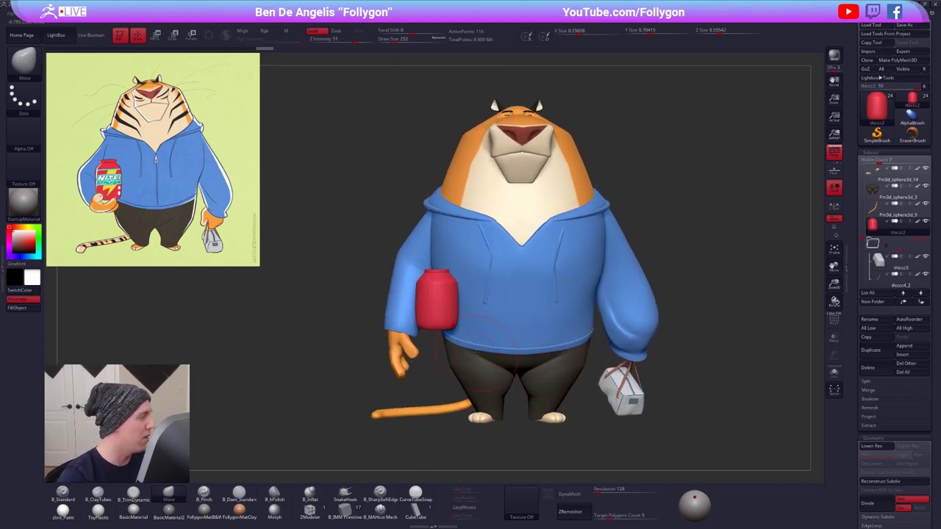
- Unhide the hand that holds the grey bag so both of the tiger's hands are shown
right_click_drag(436, 342, 495, 302, "alt")
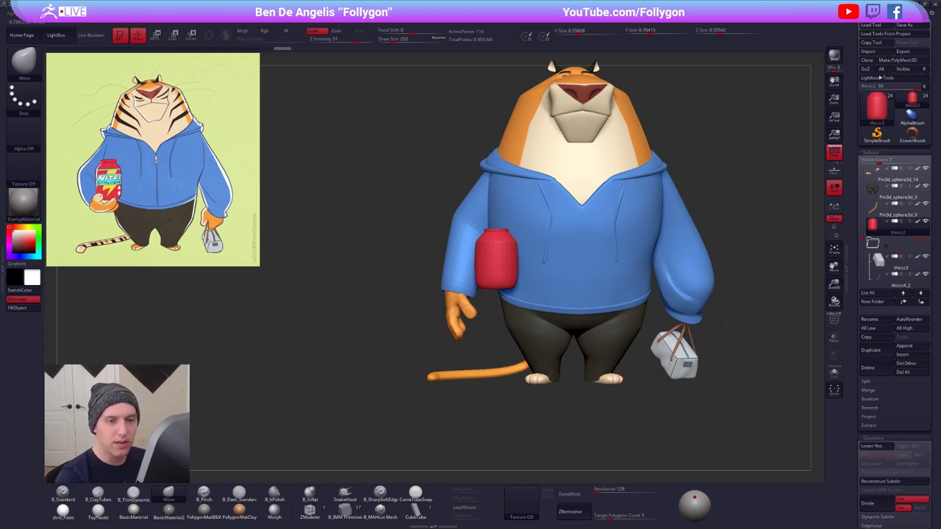
right_click_drag(726, 322, 664, 331, "alt")
left_click(395, 320, "alt")
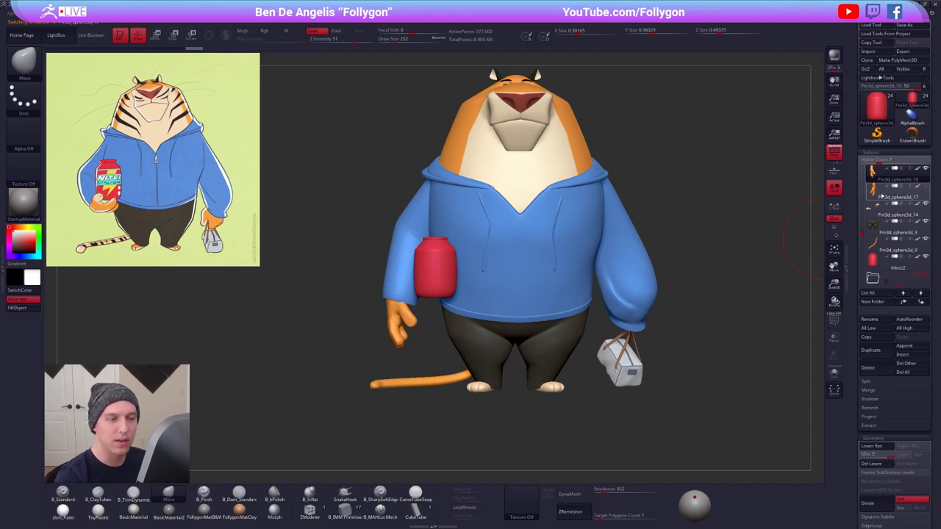
mouse_move(733, 336)
left_mouse_down()
mouse_move(559, 363)
mouse_move(724, 346)
mouse_move(728, 335)
left_mouse_up()
key("f")
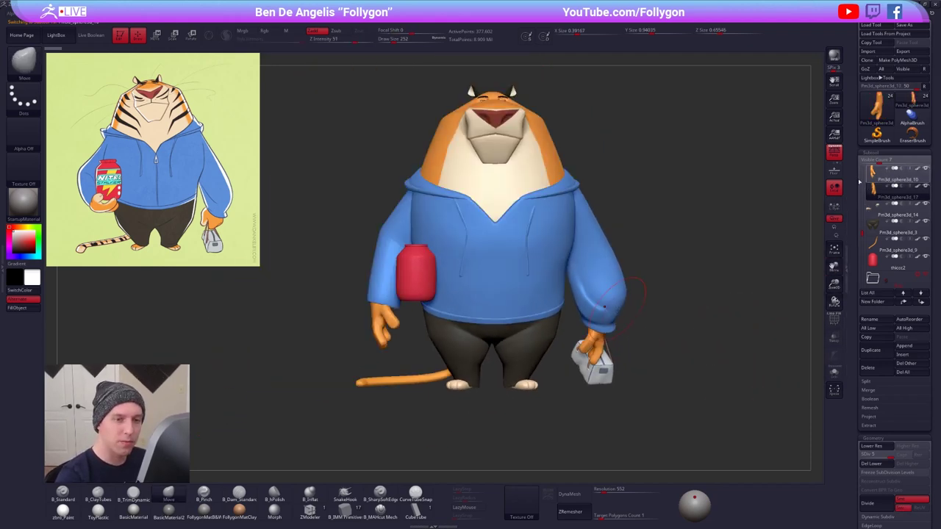
- Isolate the empty hand and examine its pose and wireframe, then return to the full character
left_click(875, 176)
key("alt+s")
left_click_drag(558, 323, 449, 324)
key("space")
mouse_move(507, 309)
left_mouse_down()
mouse_move(419, 318)
mouse_move(433, 321)
left_mouse_up()
key("alt+s")
key("alt+s")
key("f")
left_click_drag(436, 374, 504, 310)
key("shift+f")
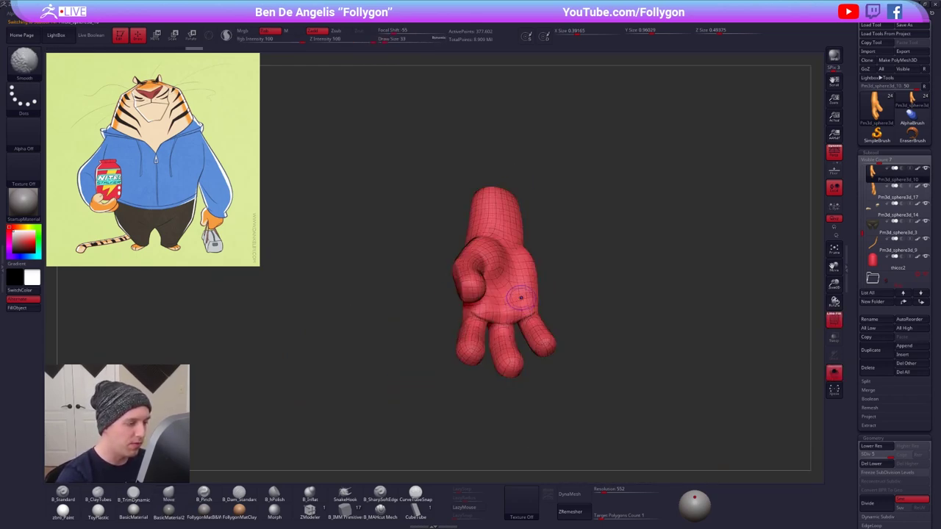
key("shift+f")
mouse_move(523, 295)
right_mouse_down()
mouse_move(521, 321)
mouse_move(546, 326)
mouse_move(514, 316)
right_mouse_up()
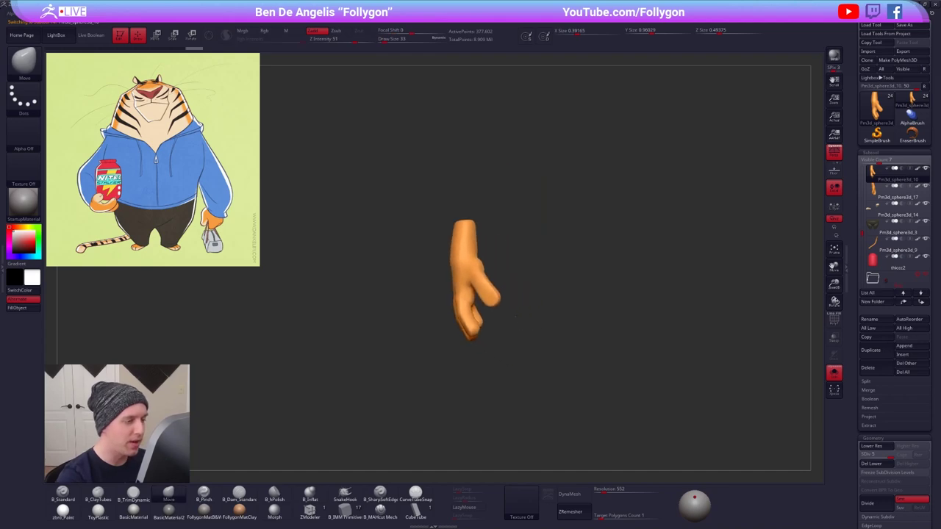
key("alt+s")
right_click_drag(599, 441, 576, 425)
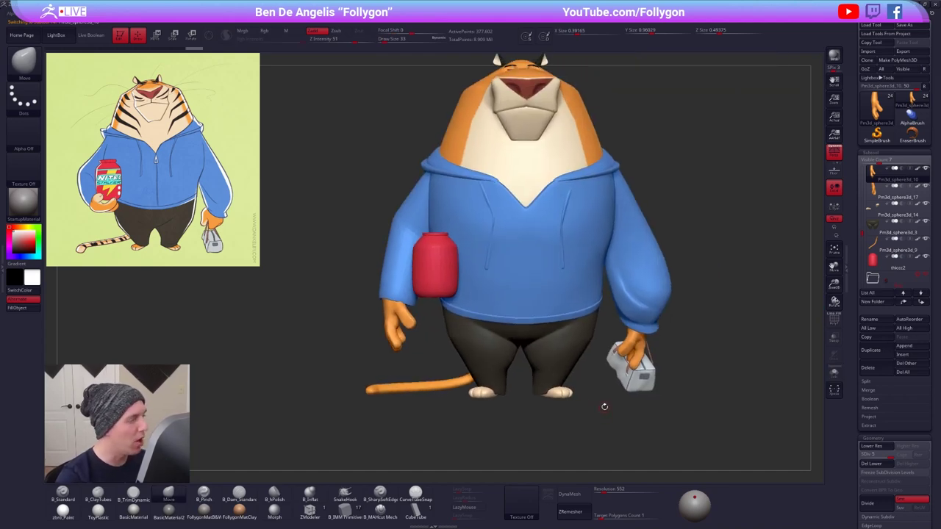
right_click_drag(404, 360, 471, 377, "alt")
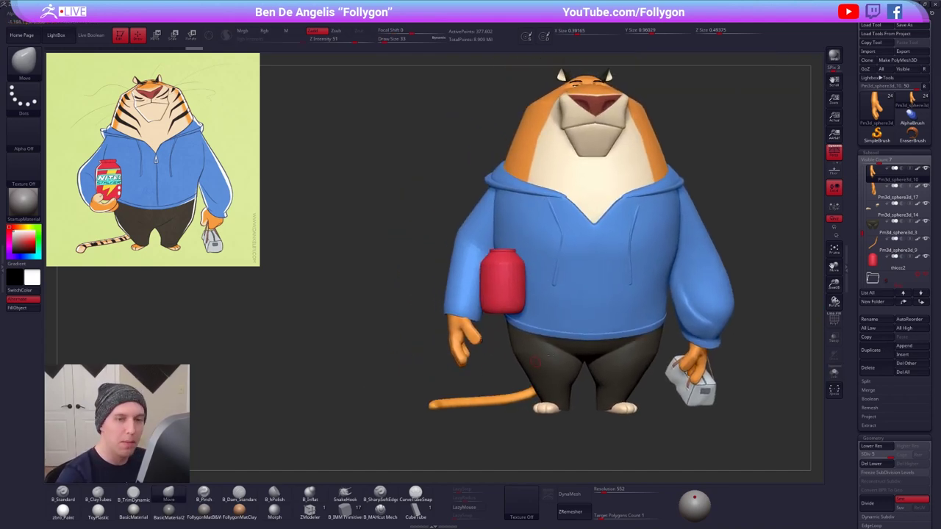
- Hide the empty hand and rotate the sleeve beside the jar outward from the shoulder
left_click(700, 313, "alt")
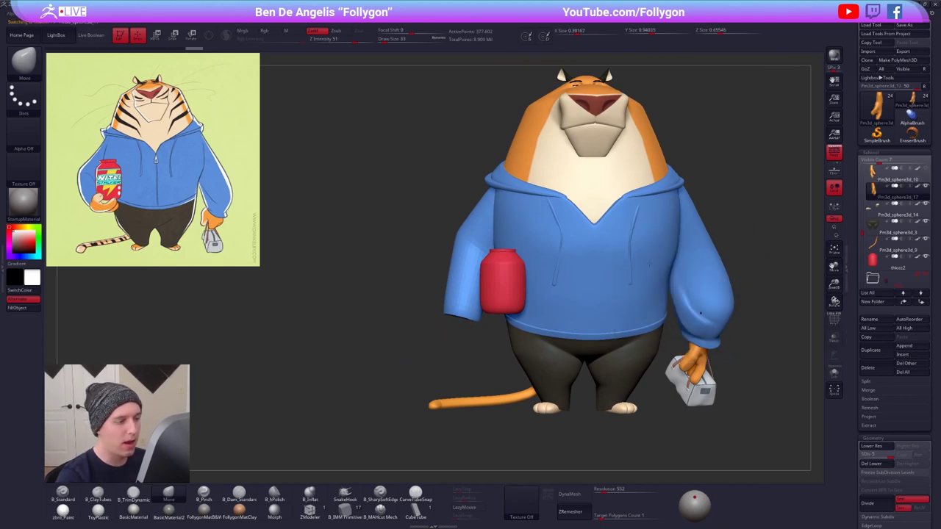
left_click(458, 303, "alt")
key("shift+f")
key("shift+f")
right_click_drag(443, 351, 430, 288)
mouse_move(430, 289)
right_mouse_down("alt")
mouse_move(505, 330)
mouse_move(471, 312)
right_mouse_up("alt")
key("r")
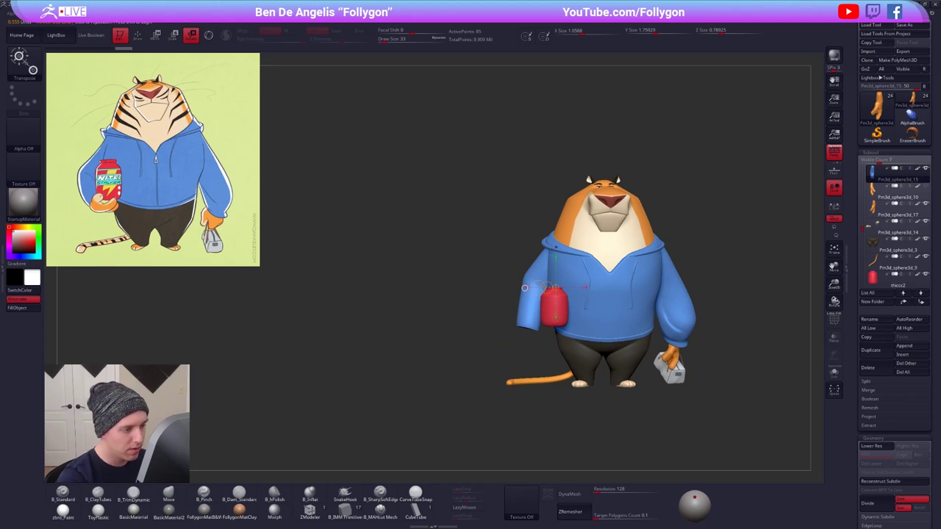
mouse_move(556, 247)
left_mouse_down()
mouse_move(501, 356)
mouse_move(476, 351)
left_mouse_up()
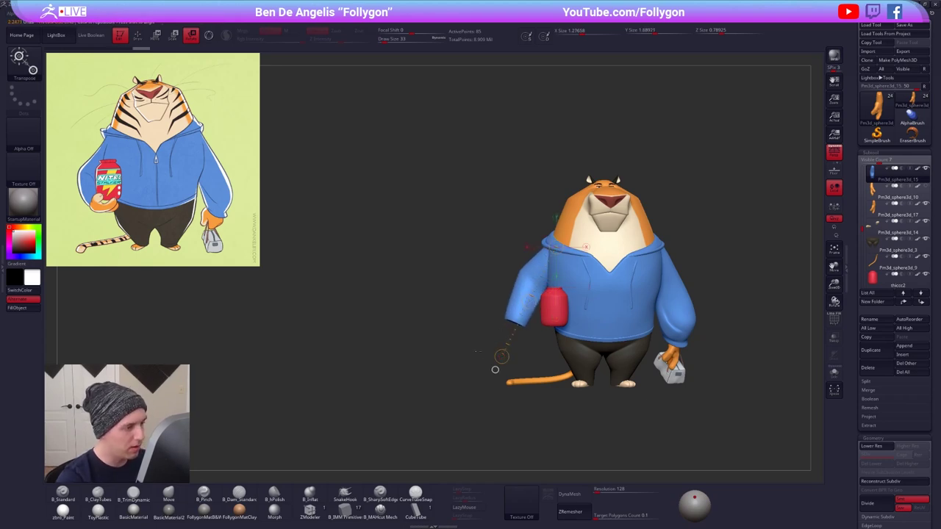
key("q")
key("space")
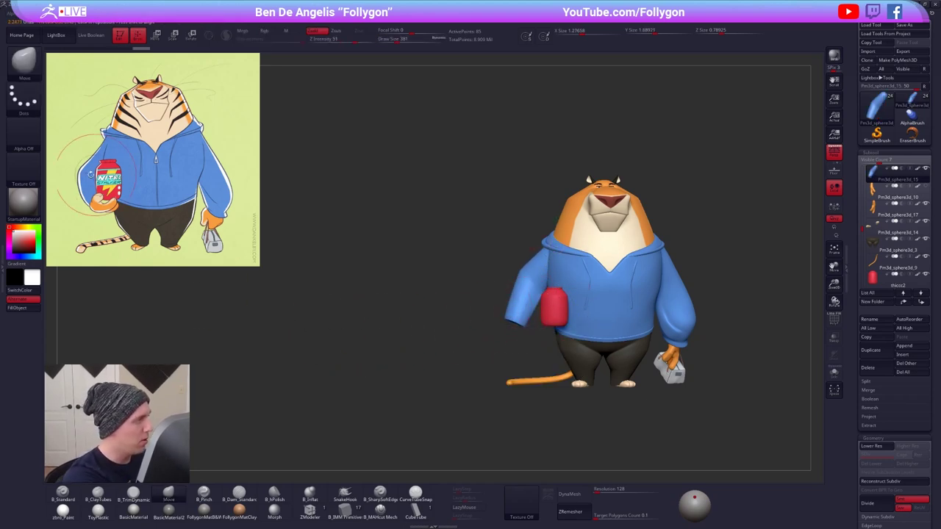
- Draw horizontal Transpose lines across the reference drawing and the model's torso to compare arm proportions at jar level
right_click_drag(468, 374, 418, 371, "alt")
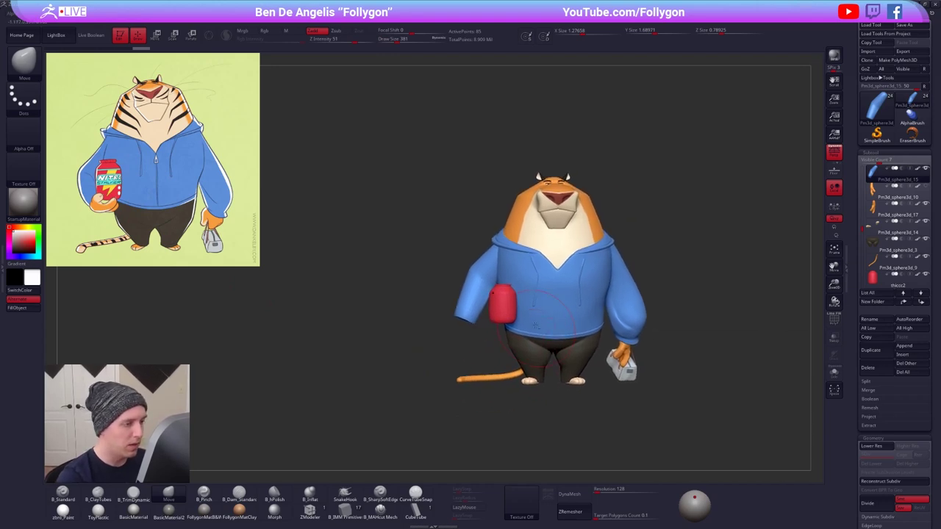
key("w")
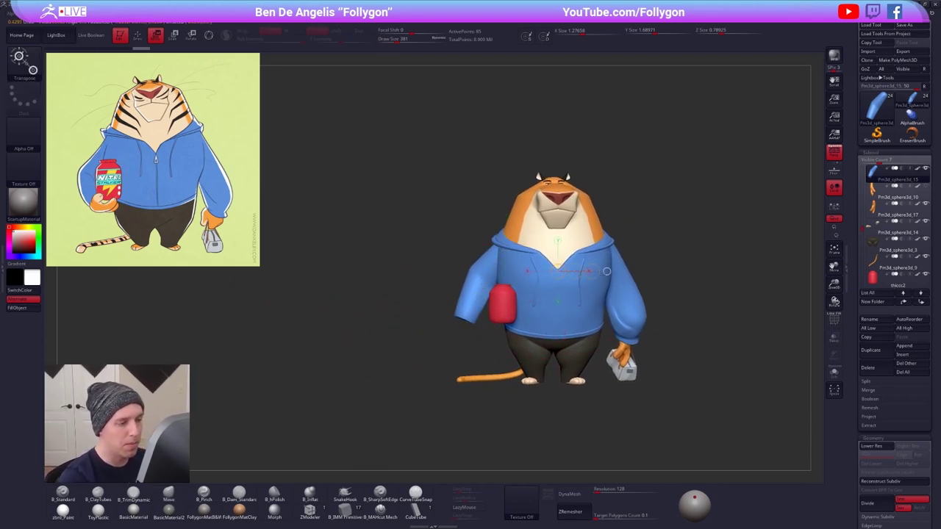
left_click_drag(289, 176, 264, 179)
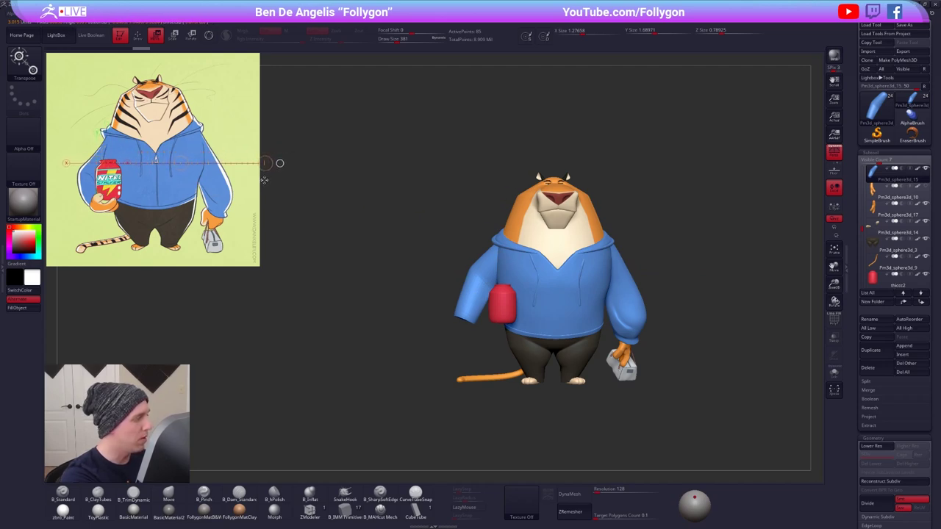
left_click_drag(264, 180, 595, 296)
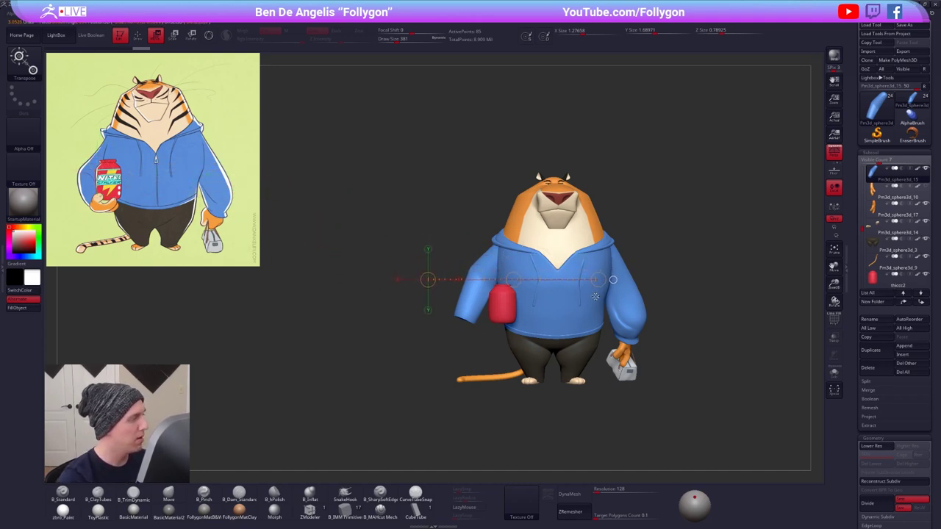
- Scale the red jar up from its base to a Y size of about 0.79
left_click(504, 312, "alt")
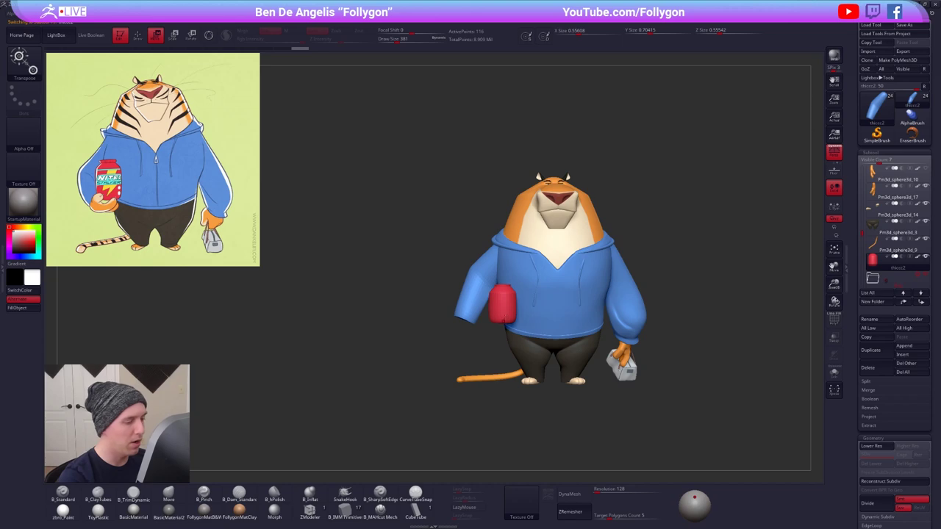
left_click_drag(504, 321, 503, 360)
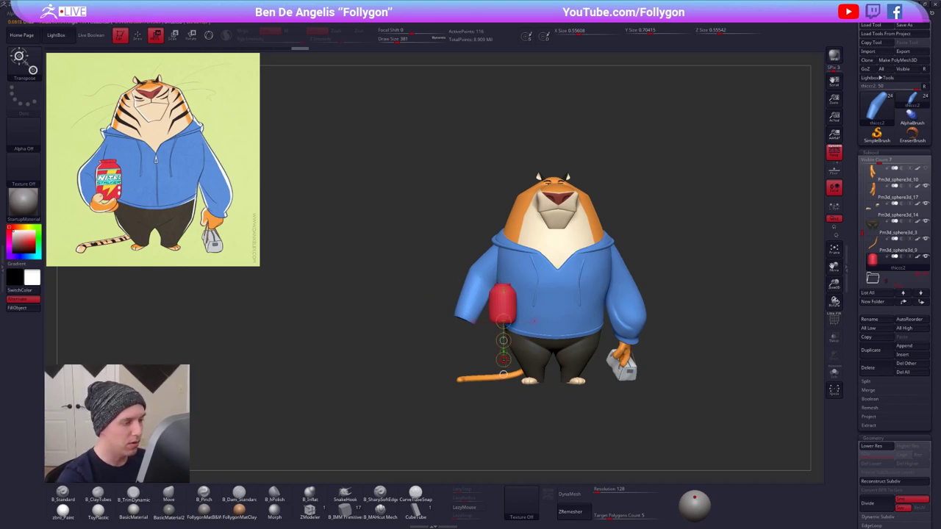
key("e")
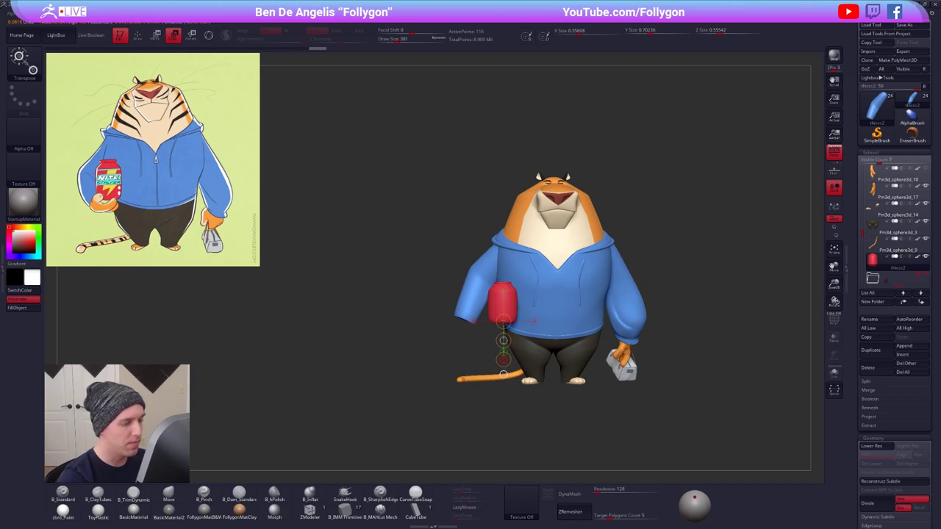
left_click_drag(504, 359, 504, 375)
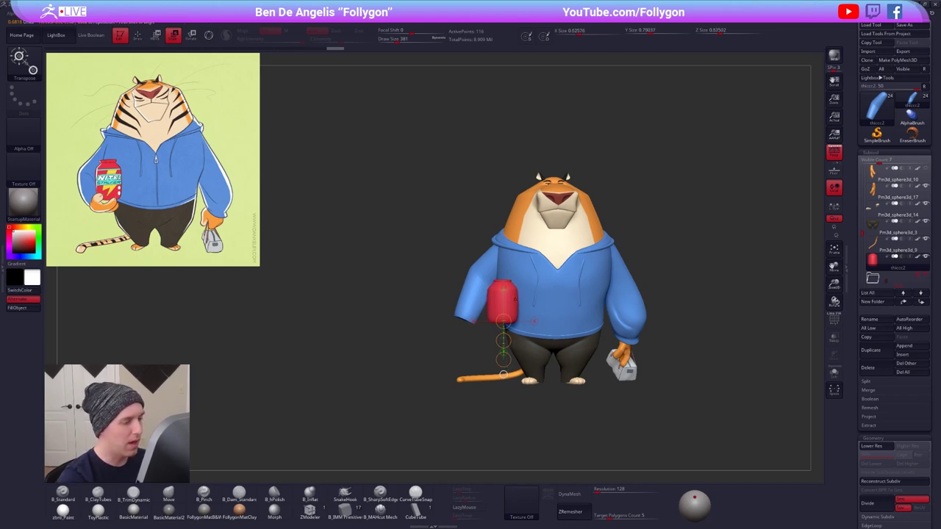
mouse_move(515, 299)
right_mouse_down()
mouse_move(569, 330)
mouse_move(603, 312)
mouse_move(525, 313)
right_mouse_up()
key("q")
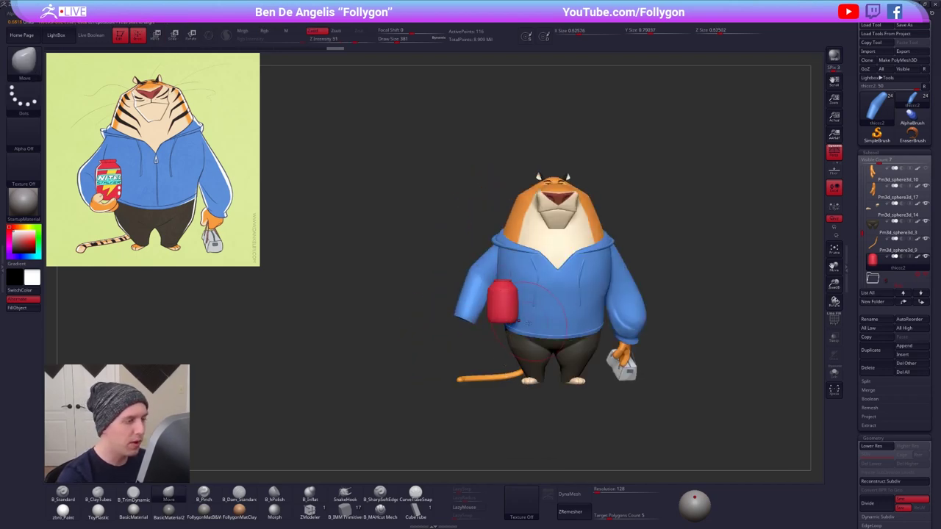
right_click_drag(472, 301, 475, 314, "ctrl")
key("shift+d")
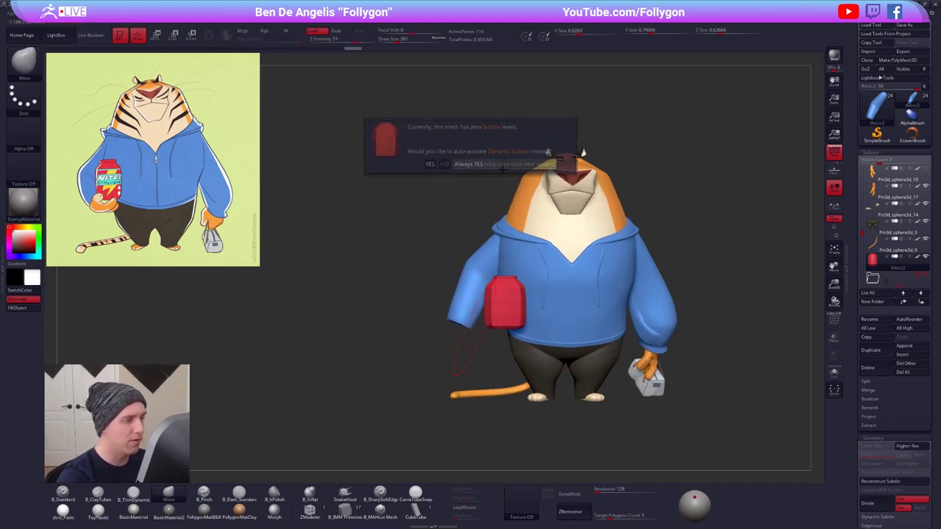
key("shift+d")
- Mask the upper part of the sleeve beside the jar and move the unmasked forearm section outward and down
left_click(471, 280, "alt")
key("shift+f")
key("shift+d")
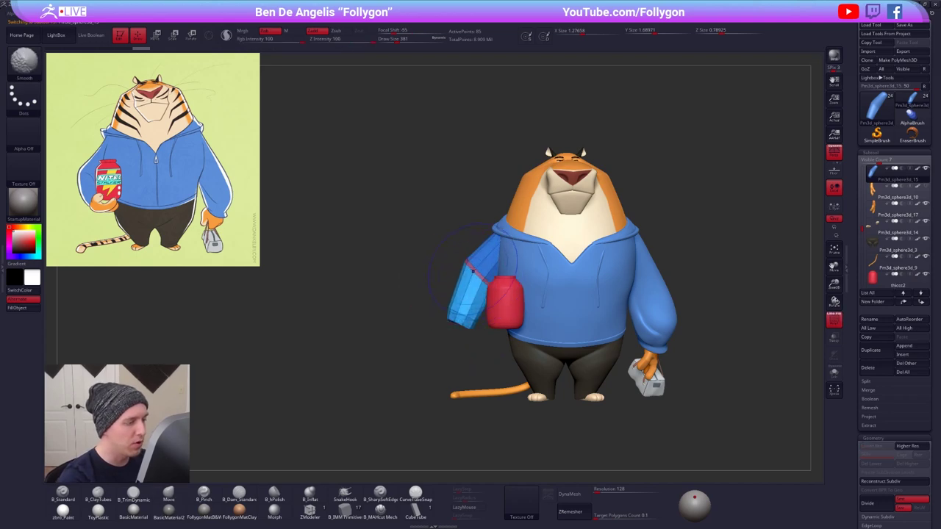
mouse_move(468, 244)
left_mouse_down("ctrl")
mouse_move(441, 264)
mouse_move(533, 324)
mouse_move(507, 250)
mouse_move(445, 310)
mouse_move(420, 351)
left_mouse_up("ctrl")
left_click(428, 316, "ctrl")
key("w")
left_click_drag(452, 314, 443, 321)
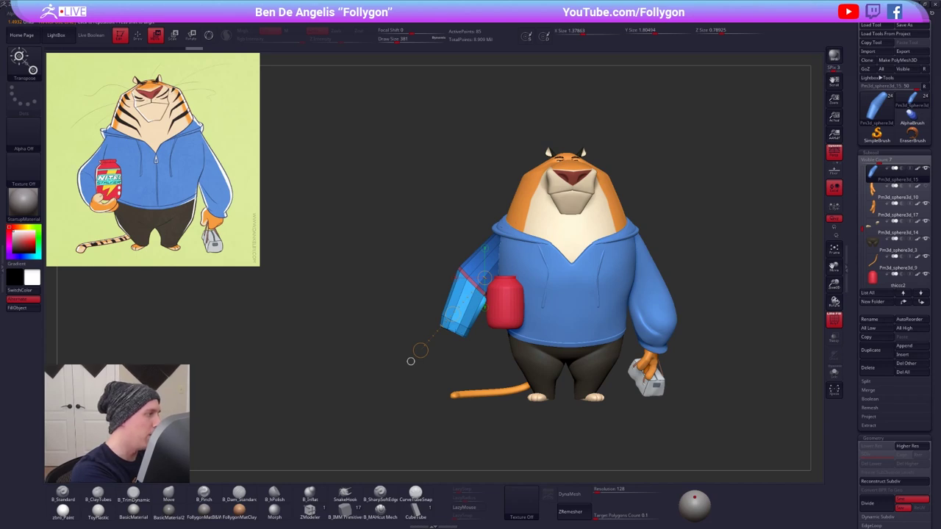
- Compare the forearm's height and position beside the jar with the reference using horizontal Transpose lines
key("w")
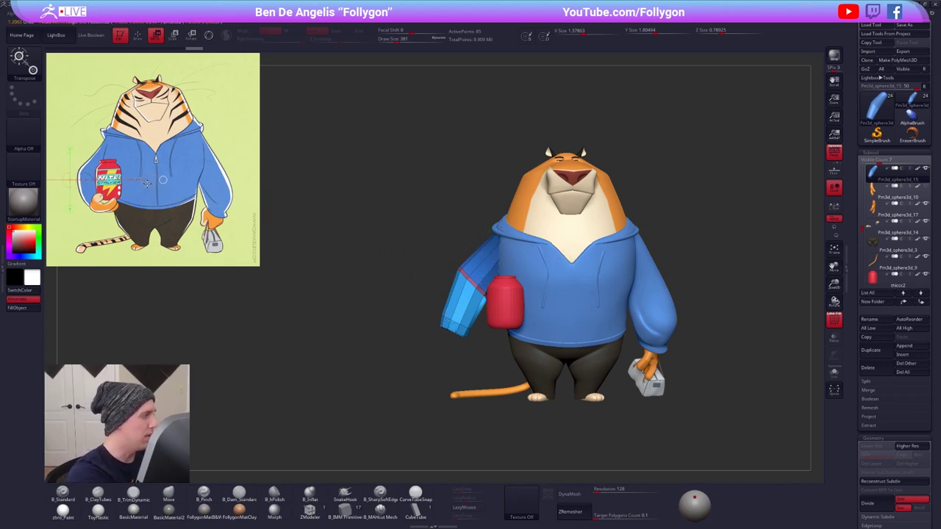
left_click_drag(144, 167, 148, 177)
right_click_drag(148, 176, 149, 239, "ctrl")
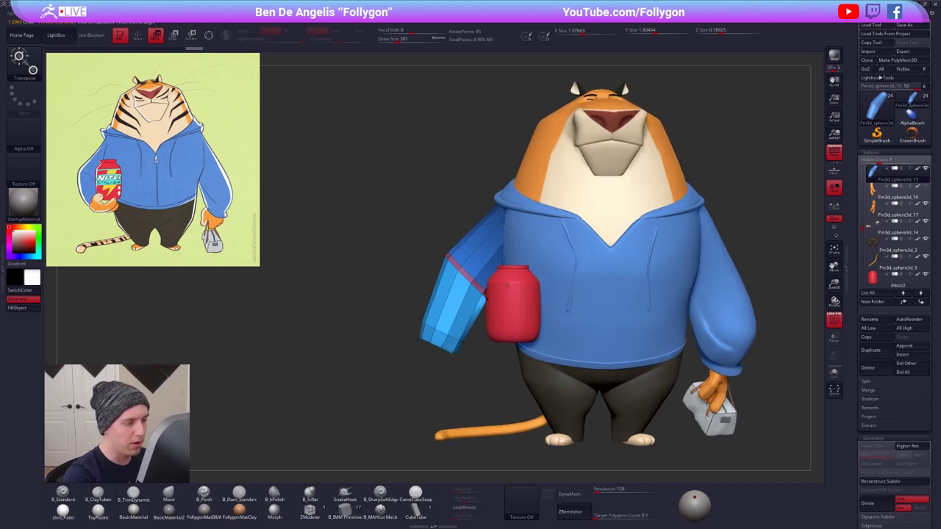
left_click_drag(505, 285, 595, 285)
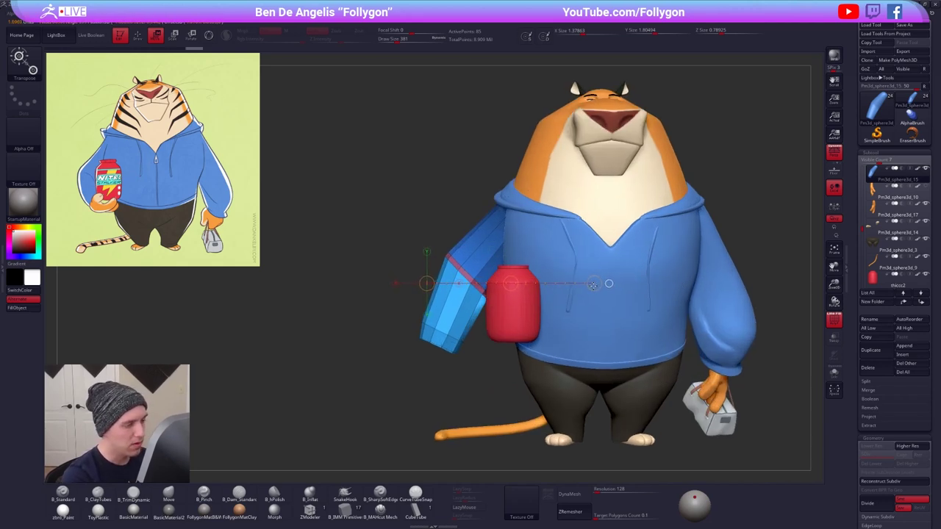
mouse_move(507, 308)
right_mouse_down("alt")
mouse_move(498, 309)
mouse_move(498, 258)
right_mouse_up("alt")
- Lengthen the sleeve to a Y size of about 1.98 by moving the forearm section down, and rotate it at the elbow
left_click_drag(469, 277, 439, 354)
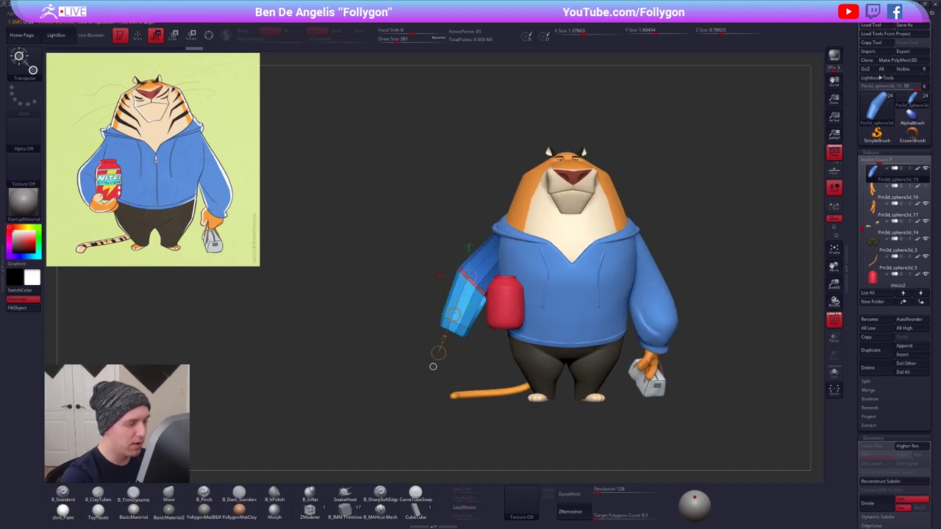
left_click_drag(453, 315, 447, 326)
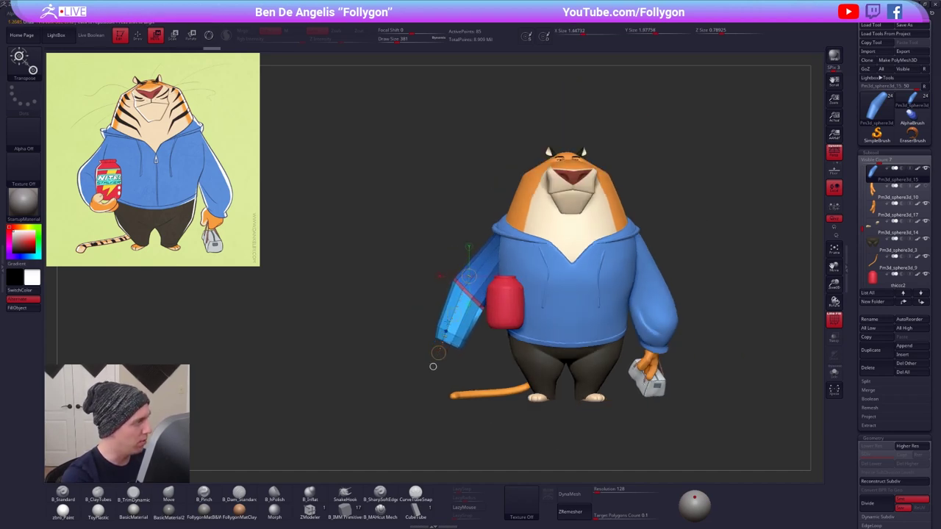
key("r")
mouse_move(453, 280)
left_mouse_down()
mouse_move(489, 332)
mouse_move(519, 356)
left_mouse_up()
key("q")
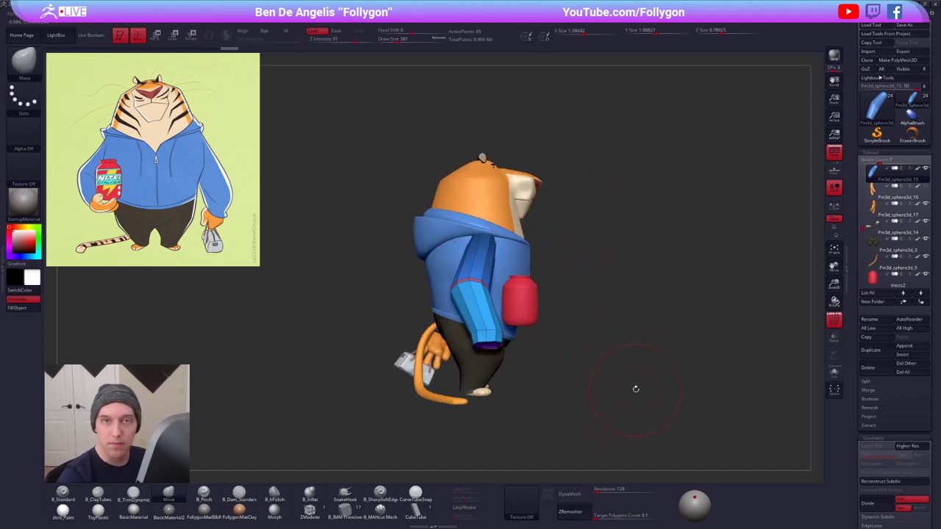
- Rotate the forearm section forward at the elbow toward the jar, giving the sleeve a Z size of about 0.89
left_click_drag(630, 408, 627, 396)
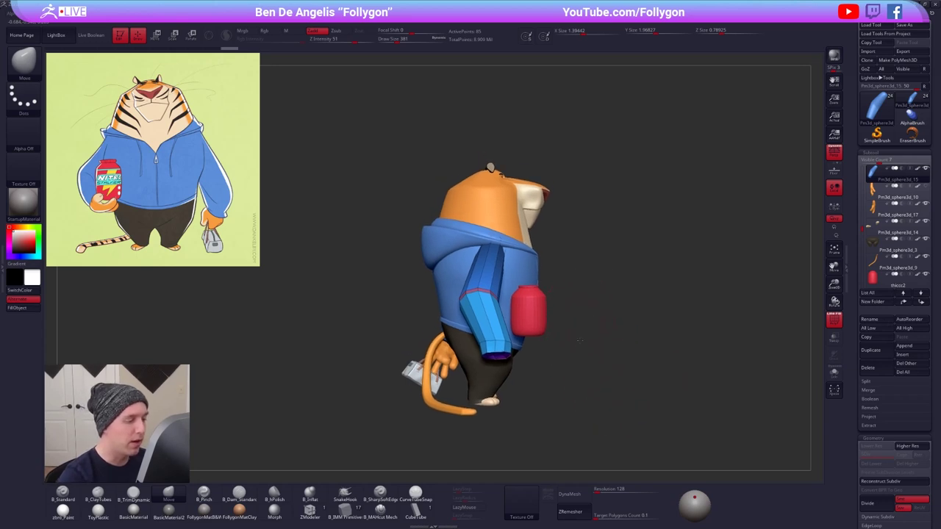
left_click_drag(580, 340, 582, 357)
key("w")
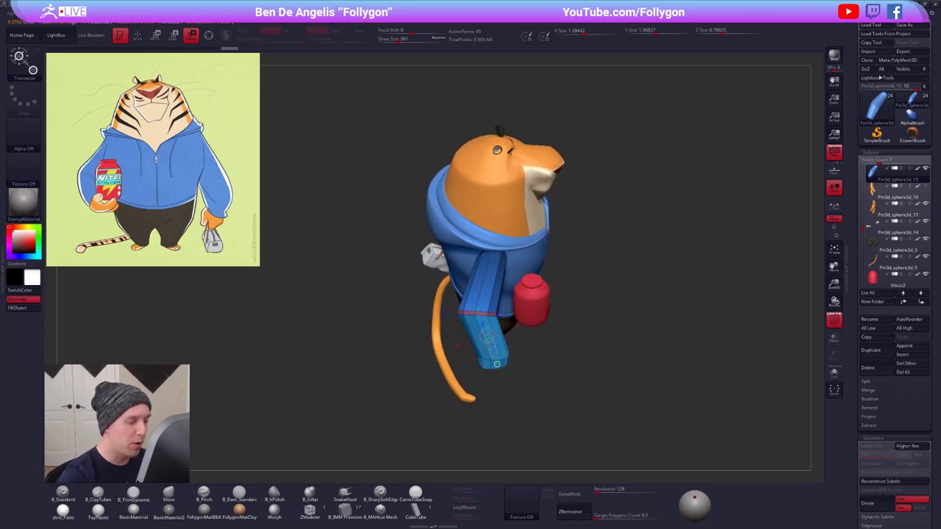
left_click_drag(513, 395, 499, 410)
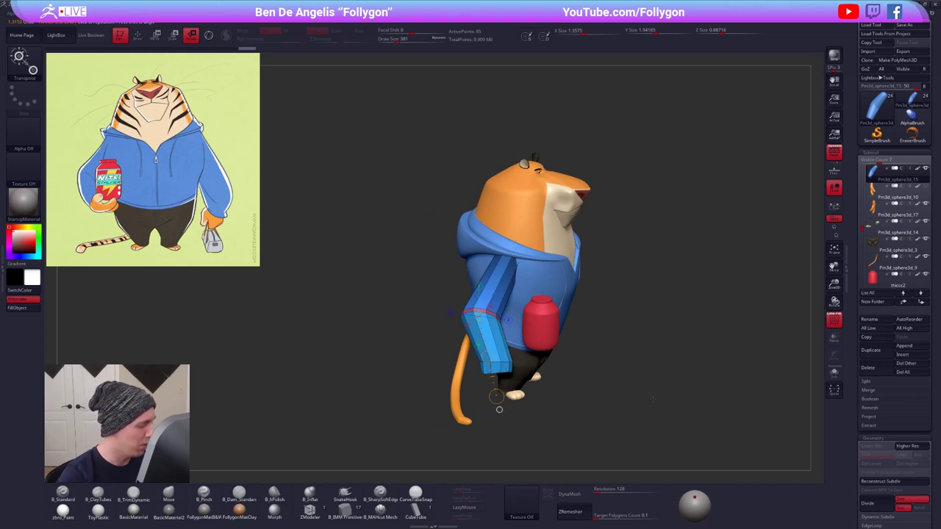
key("q")
mouse_move(647, 379)
left_mouse_down()
mouse_move(602, 409)
mouse_move(640, 412)
mouse_move(627, 394)
mouse_move(665, 377)
left_mouse_up()
key("d")
key("shift+d")
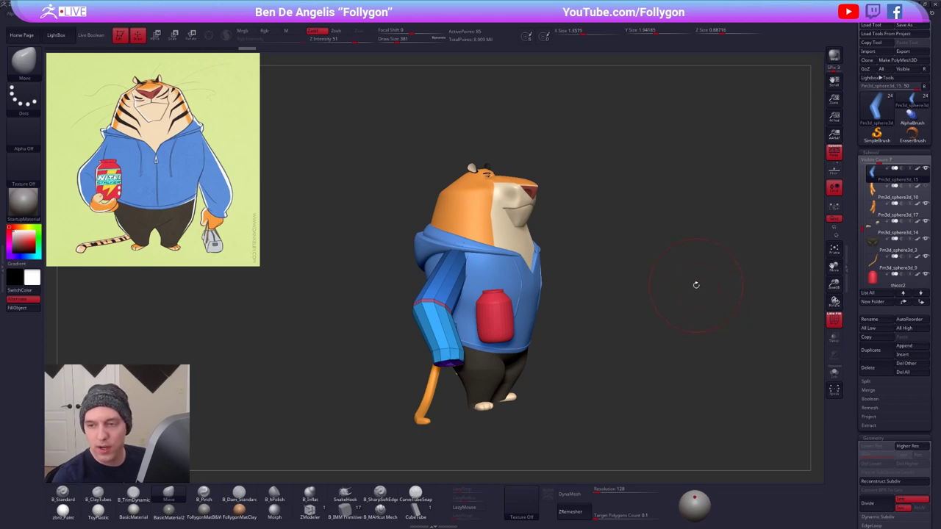
right_click_drag(482, 352, 477, 329)
key("space")
key("ctrl+shift+space")
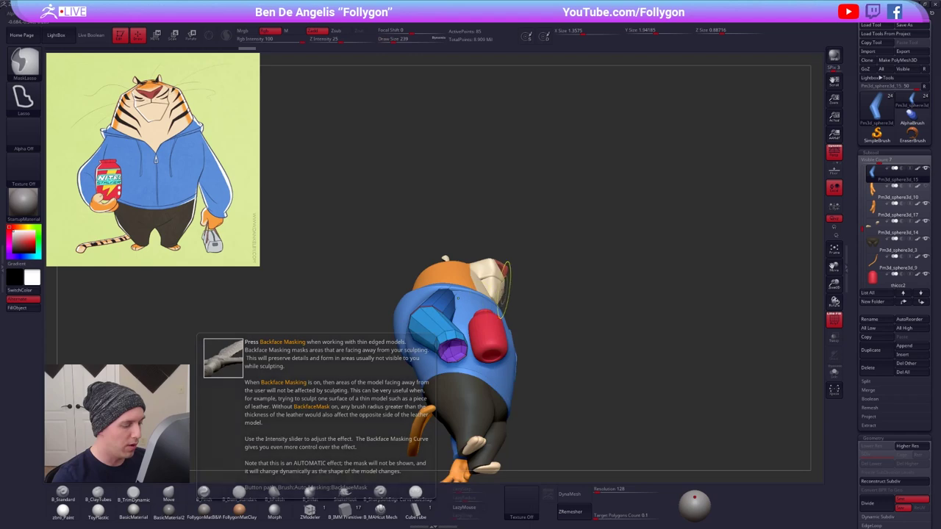
right_click_drag(505, 296, 532, 281, "alt")
left_click_drag(568, 318, 509, 370)
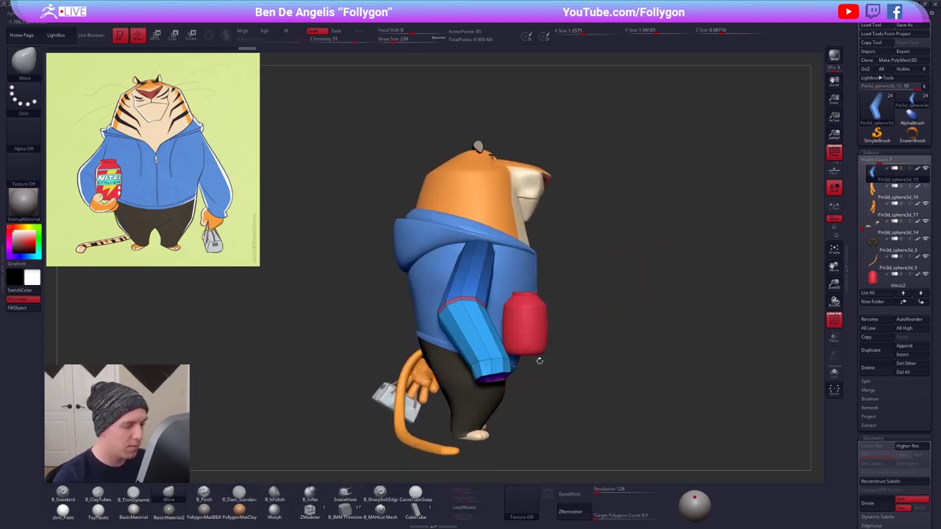
key("shift+d")
key("shift+d")
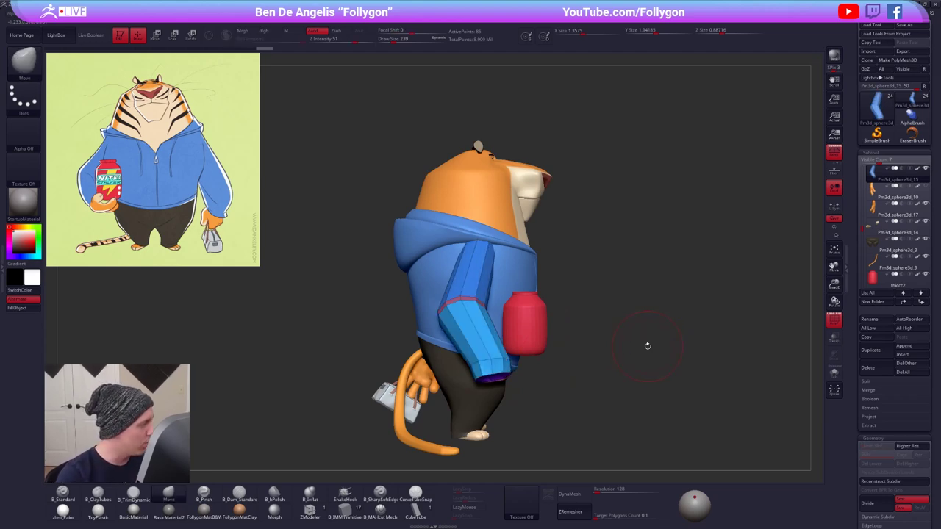
- Mask the upper section of the sleeve beside the jar and rotate the forearm forward at the elbow, giving a Z size of about 1.14
right_click_drag(503, 358, 457, 372)
right_click(458, 372)
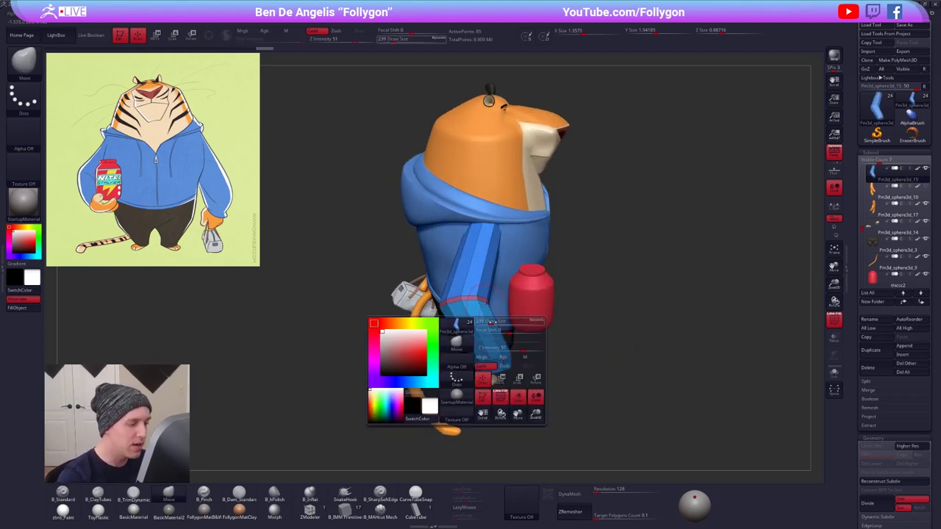
key("alt+s")
mouse_move(442, 344)
left_mouse_down("ctrl")
mouse_move(465, 387)
mouse_move(590, 335)
left_mouse_up("ctrl")
left_click(589, 335, "ctrl")
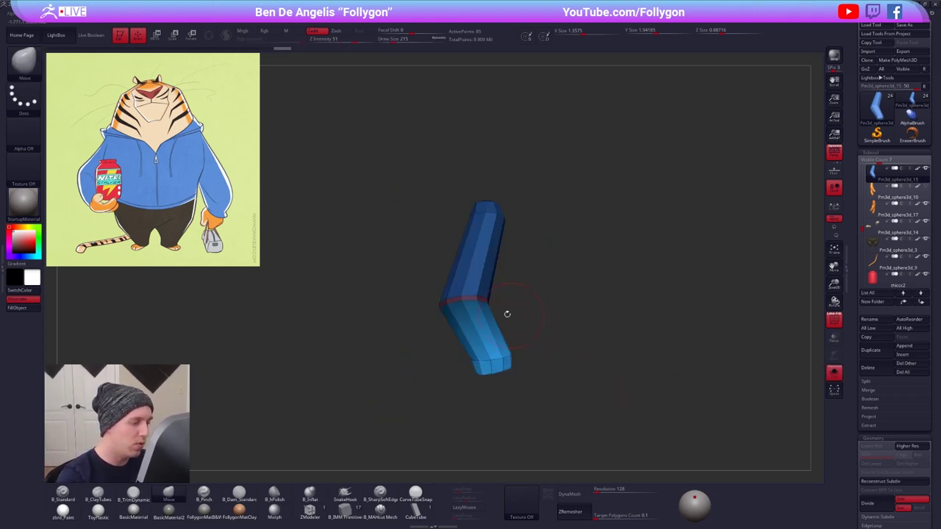
key("r")
mouse_move(461, 300)
left_mouse_down()
mouse_move(544, 431)
mouse_move(584, 382)
left_mouse_up()
key("alt+s")
key("q")
- Mask the forearm and nudge the upper sleeve at the elbow, giving the sleeve a Z size of about 1.13
key("b")
key("m")
key("v")
right_click_drag(548, 338, 507, 387)
key("s")
left_click_drag(482, 387, 486, 388)
right_click_drag(521, 338, 533, 360, "alt")
left_click_drag(590, 343, 607, 356, "ctrl")
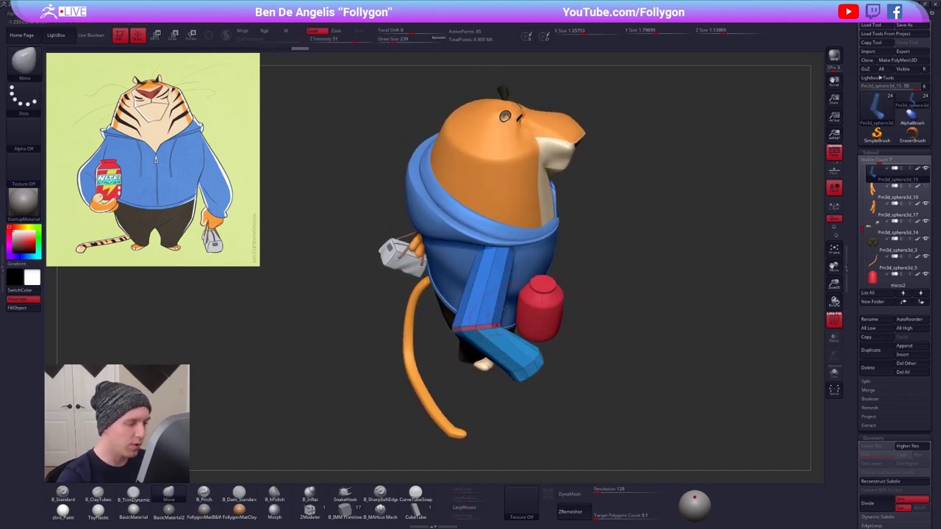
mouse_move(518, 321)
left_mouse_down("ctrl")
mouse_move(406, 335)
mouse_move(557, 313)
left_mouse_up("ctrl")
key("w")
mouse_move(476, 331)
left_mouse_down()
mouse_move(547, 440)
mouse_move(538, 398)
mouse_move(556, 403)
left_mouse_up()
key("q")
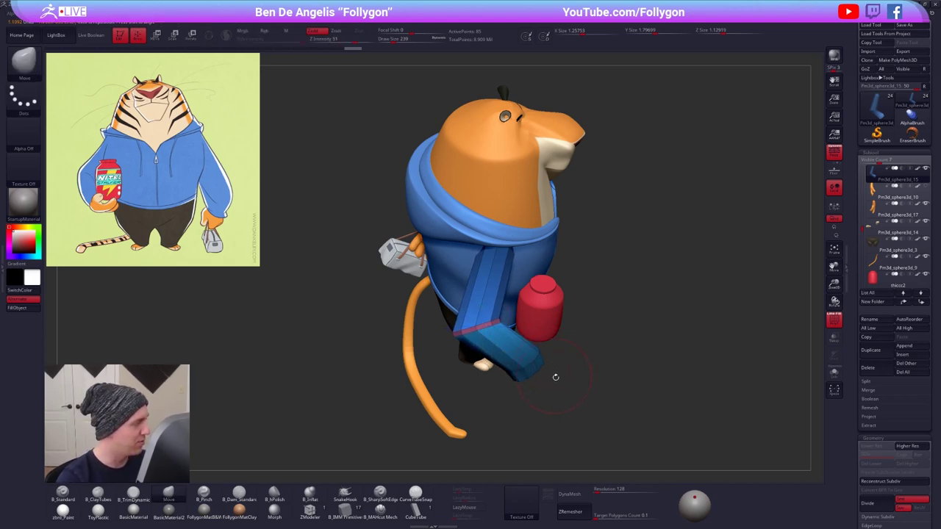
- Subdivide the sleeve once to subdivision level 2
left_click_drag(616, 428, 427, 411)
key("ctrl+d")
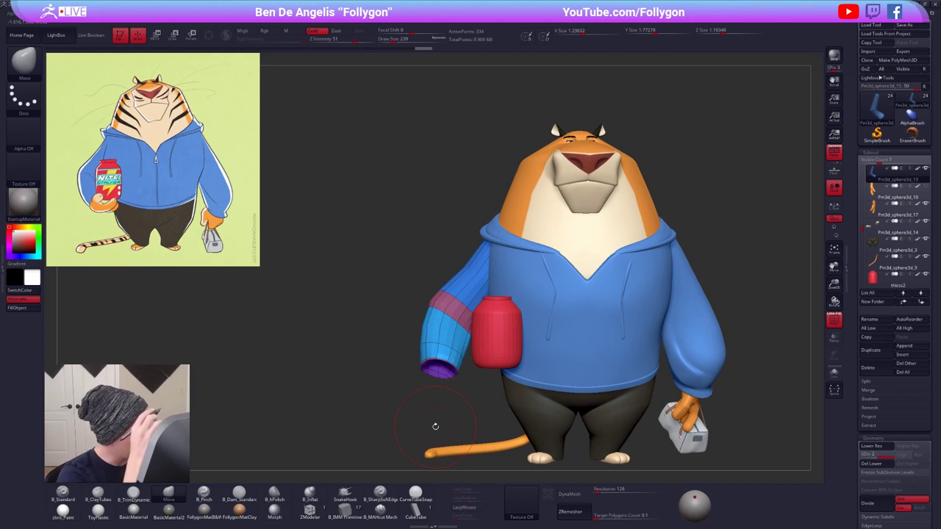
key("shift+d")
key("d")
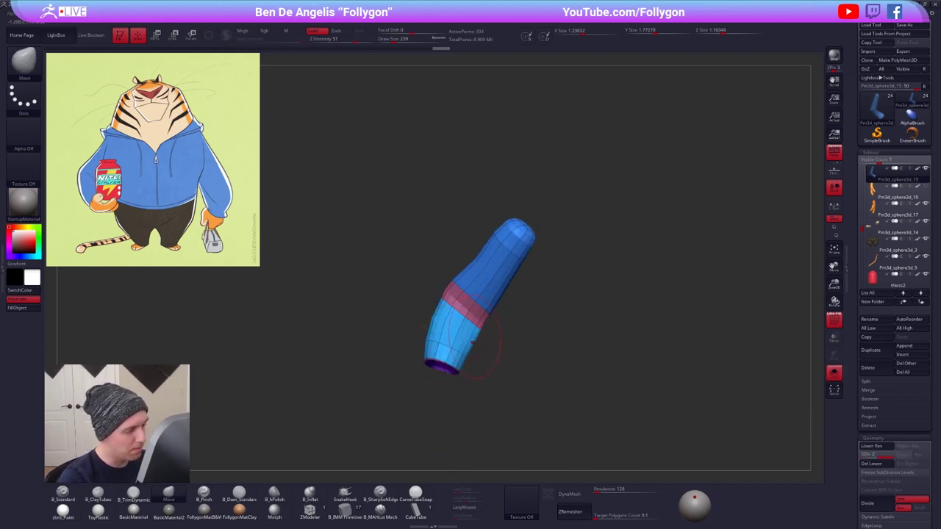
- Mask the upper arm and rotate the forearm forward and up at the elbow, giving the sleeve a Z size of about 1.20
key("ctrl")
mouse_move(447, 294)
left_mouse_down("ctrl")
mouse_move(472, 399)
mouse_move(529, 333)
mouse_move(509, 375)
left_mouse_up("ctrl")
left_click(498, 366, "ctrl")
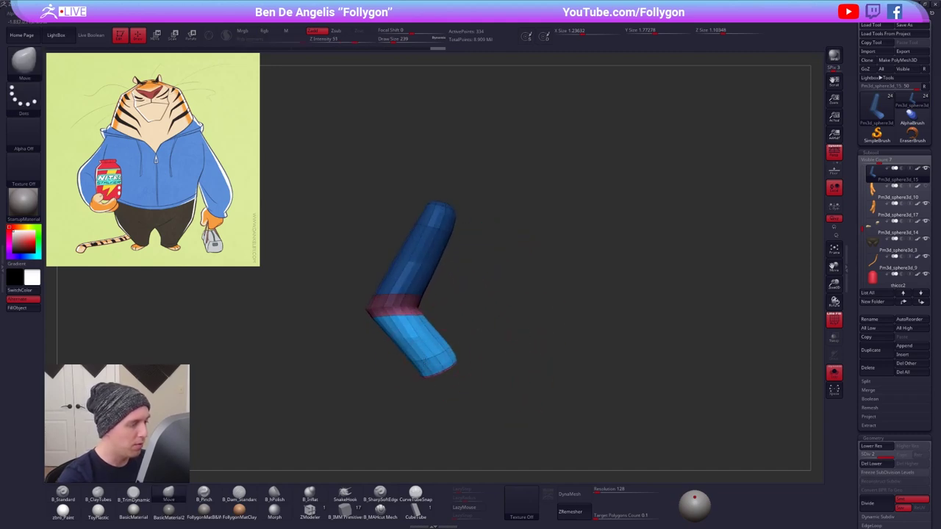
key("r")
mouse_move(391, 308)
left_mouse_down()
mouse_move(445, 407)
mouse_move(437, 413)
mouse_move(410, 331)
mouse_move(505, 421)
mouse_move(507, 402)
mouse_move(559, 378)
left_mouse_up()
key("alt+s")
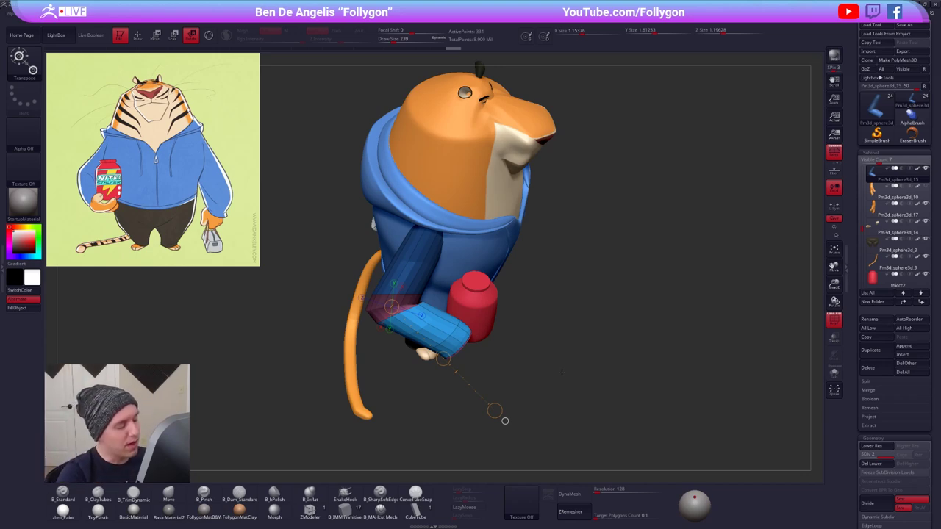
mouse_move(561, 372)
left_mouse_down()
mouse_move(507, 394)
mouse_move(563, 390)
mouse_move(557, 381)
left_mouse_up()
key("q")
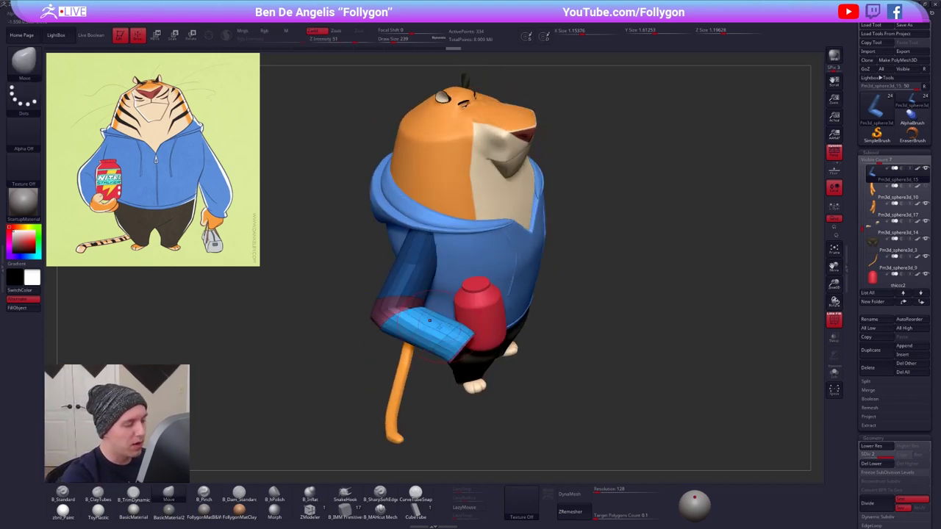
- Use masking to assign the sleeve's upper arm section to its own polygroup, separate from the forearm
right_click_drag(438, 327, 478, 323, "alt")
key("space")
left_click(479, 327)
left_click(484, 397, "ctrl")
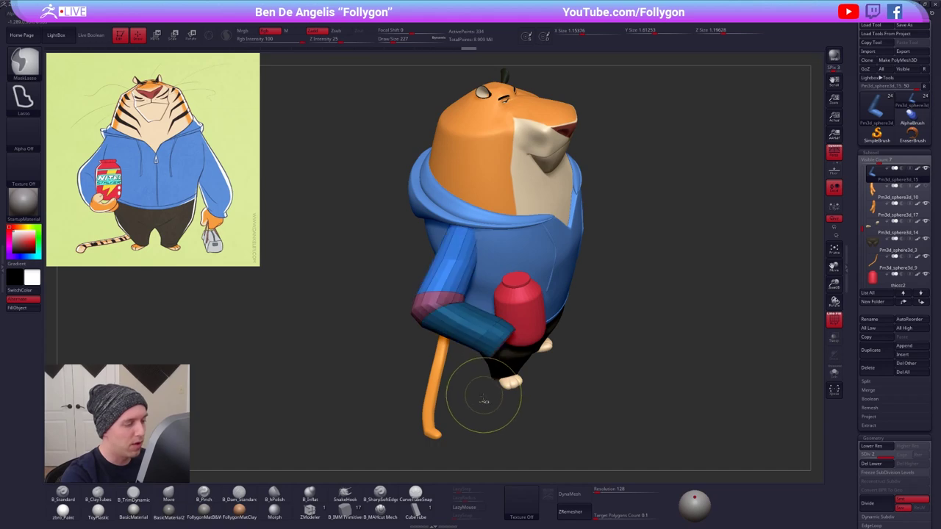
left_click_drag(484, 396, 479, 399, "ctrl")
key("ctrl+z")
left_click(480, 400, "ctrl")
key("ctrl+w")
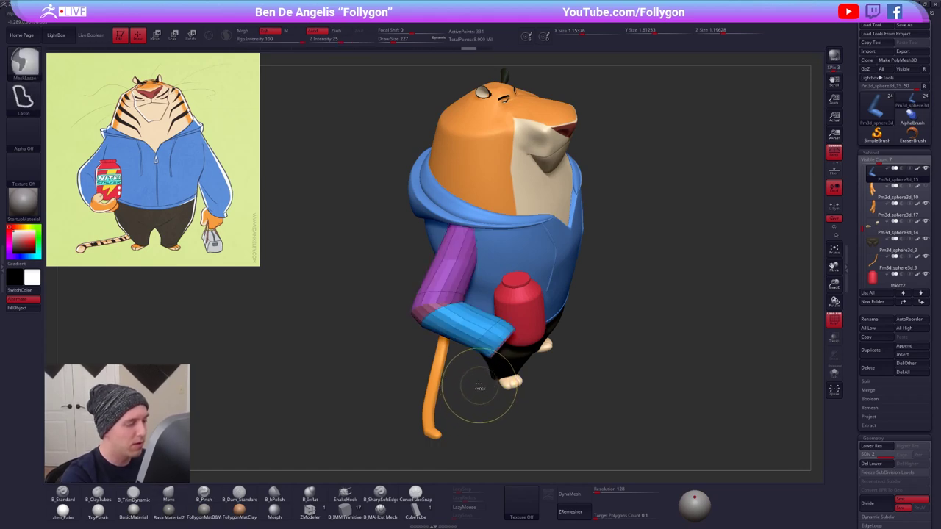
- Drop the sleeve to its lowest subdivision level, show only the upper arm polygroup, and split the hidden forearm into its own subtool
left_click(834, 372)
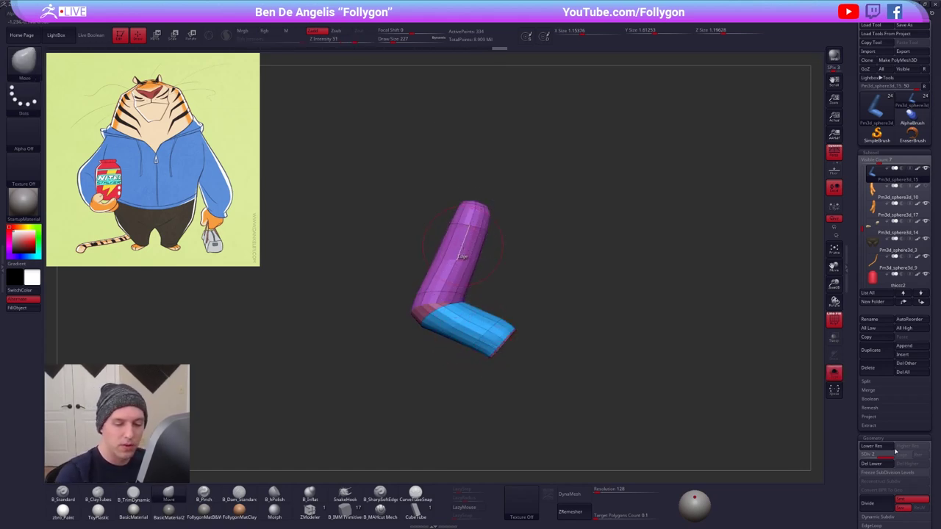
left_click(882, 447)
left_click(469, 227, "ctrl+shift")
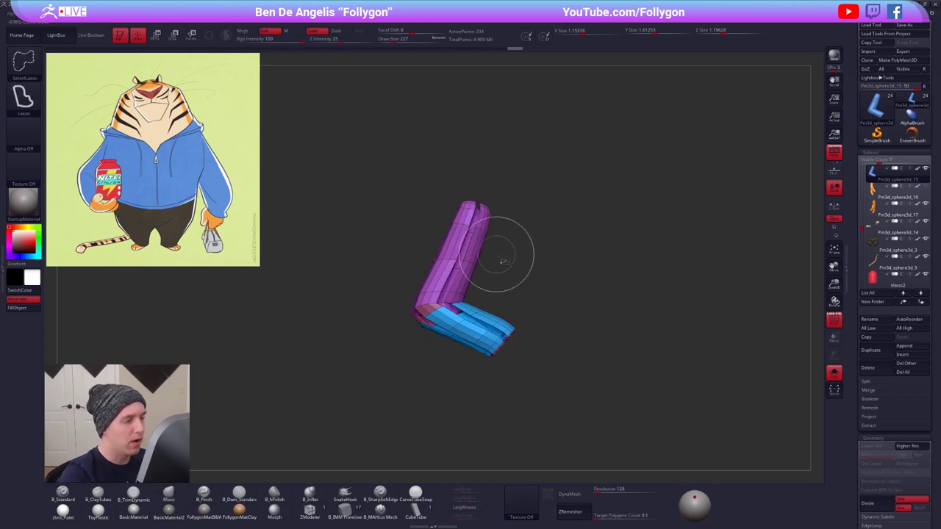
left_click(509, 260, "ctrl+shift")
left_click(469, 227, "ctrl+shift")
key("space")
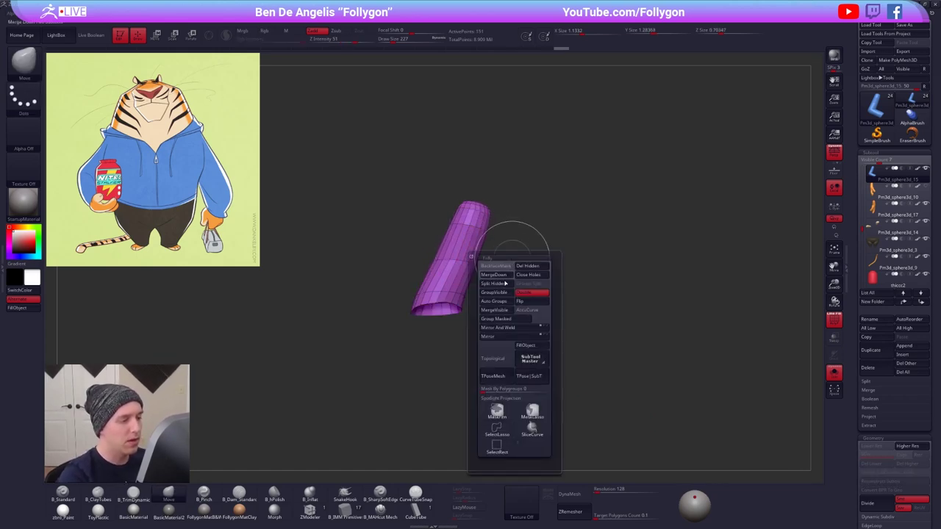
left_click(504, 282)
key("alt+s")
right_click_drag(512, 318, 590, 304)
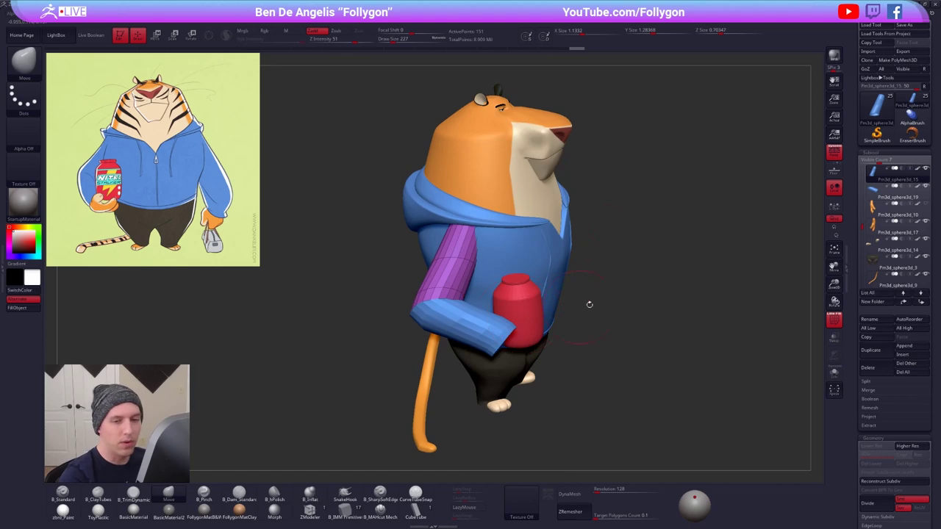
- Close the open holes on the upper arm and forearm pieces, and turn off the polyframe display
key("space")
left_click(713, 291)
left_click(876, 193)
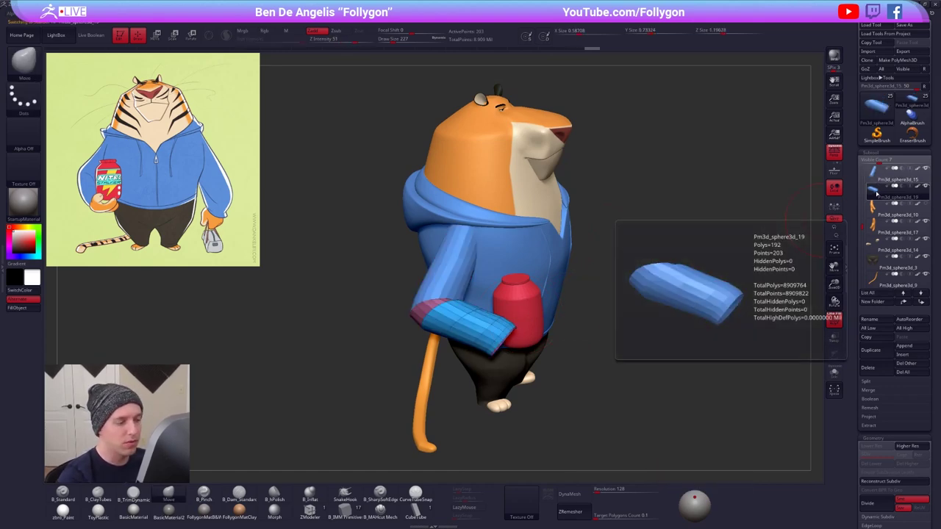
key("space")
left_click(618, 318)
key("shift+f")
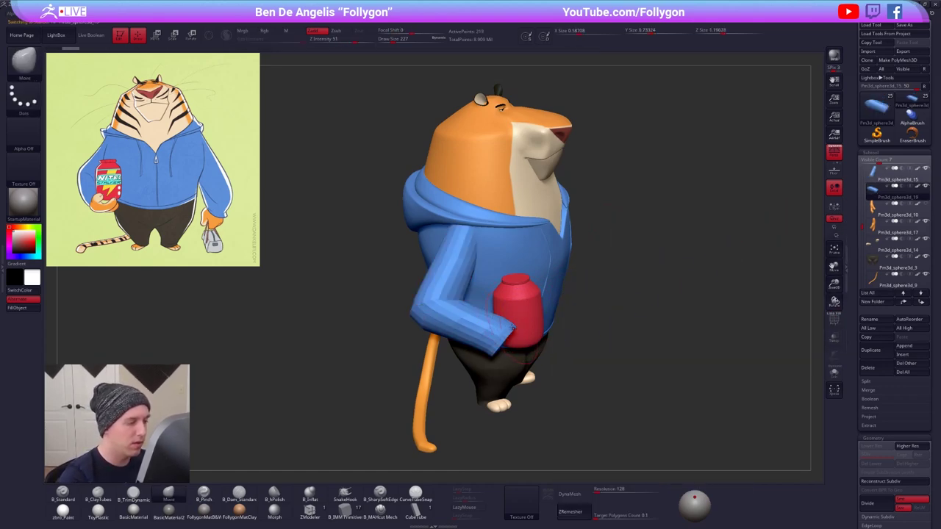
- Turn off the polypaint colour on both sleeve pieces and subdivide each to level 4
left_click(917, 187)
left_click(918, 169)
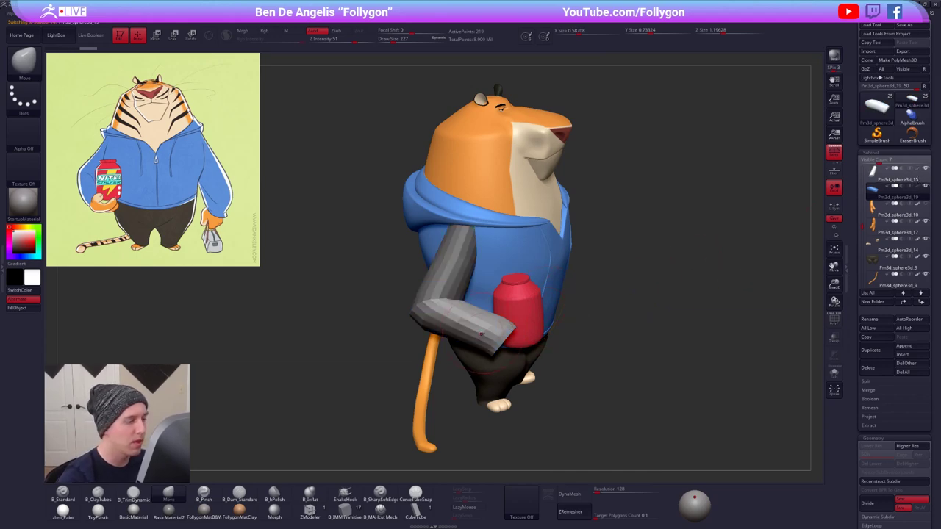
mouse_move(412, 334)
right_mouse_down()
mouse_move(500, 340)
mouse_move(411, 341)
right_mouse_up()
key("ctrl+d")
key("ctrl+d")
key("ctrl+d")
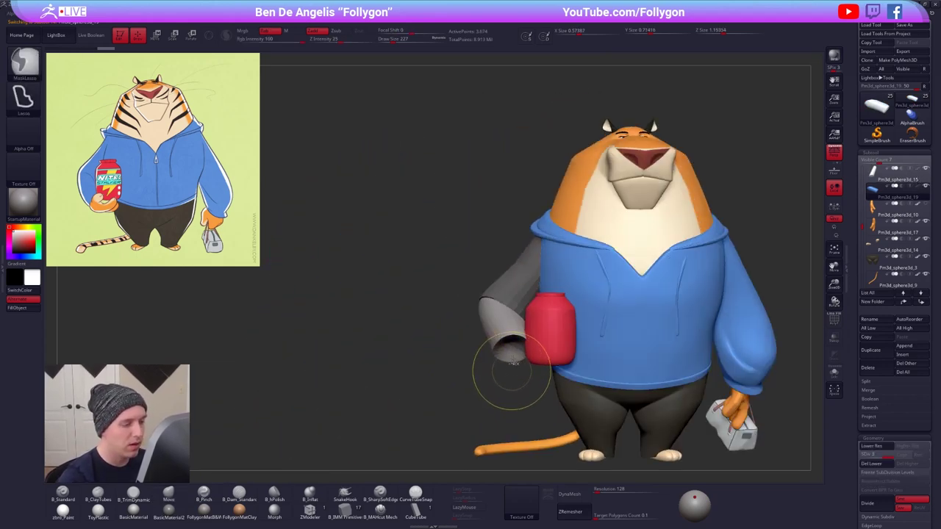
left_click(514, 296, "alt")
key("ctrl+d")
key("ctrl+d")
key("ctrl+d")
- Adjust the upper arm with the Move brush, and rotate the forearm downward at the elbow to a Y size of about 0.84
key("space")
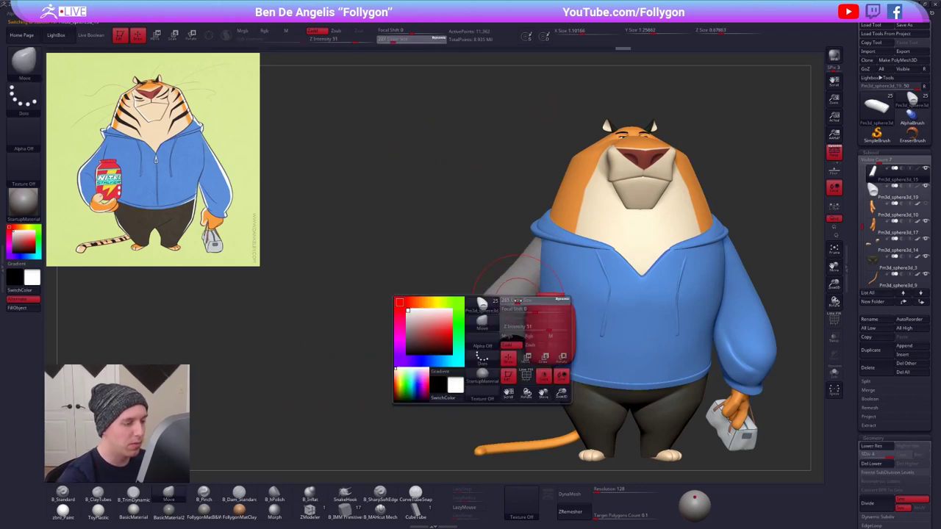
left_click_drag(515, 319, 520, 319)
mouse_move(477, 322)
right_mouse_down()
mouse_move(520, 321)
mouse_move(610, 347)
mouse_move(507, 351)
right_mouse_up()
left_click(521, 324, "alt")
right_click_drag(606, 368, 536, 357, "alt")
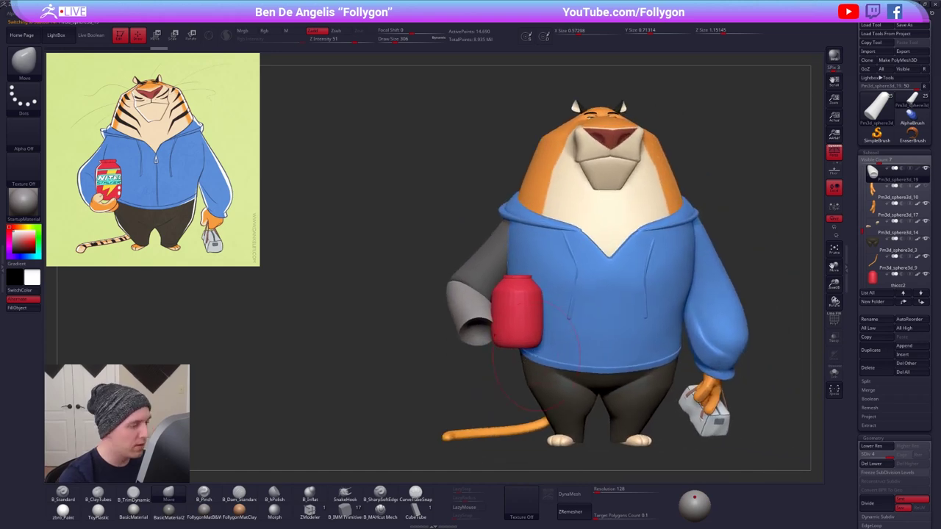
right_click_drag(483, 332, 599, 335)
key("r")
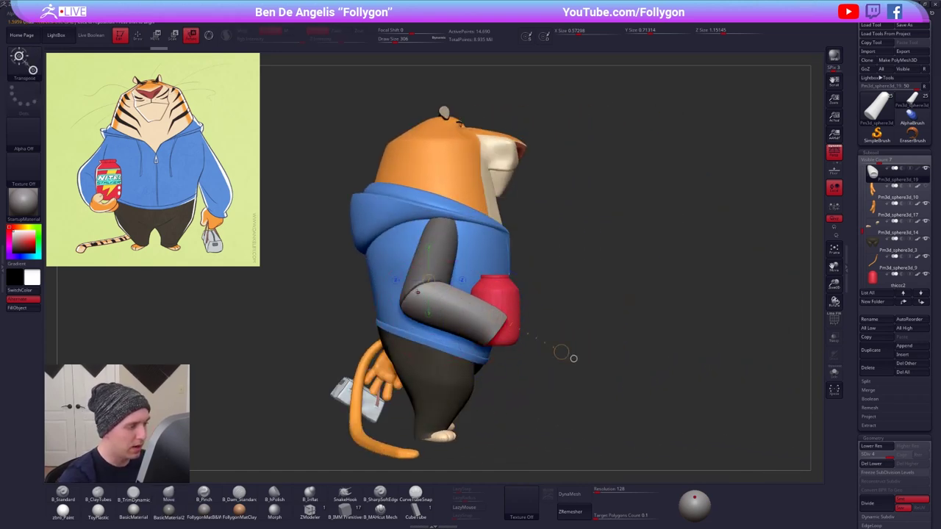
key("q")
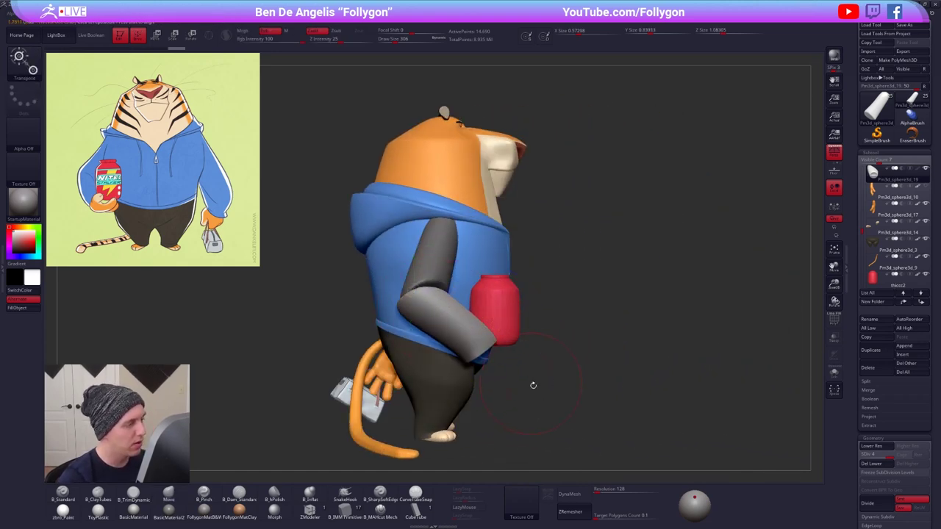
left_click_drag(531, 384, 466, 384)
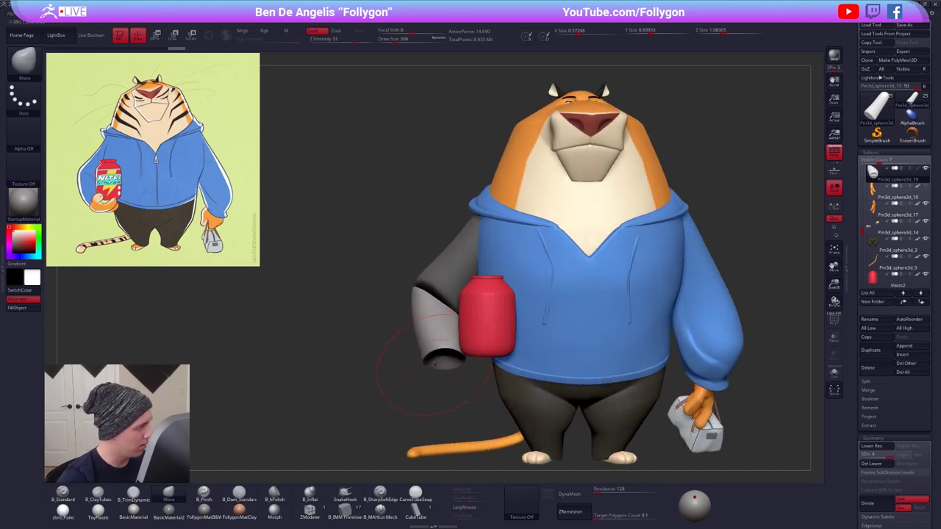
- Mask all but the forearm's cuff end at the lowest subdivision level, and reposition and angle the cuff with Transpose
right_click(415, 404)
right_click_drag(365, 403, 418, 416)
key("shift+d")
key("shift+d")
key("shift+d")
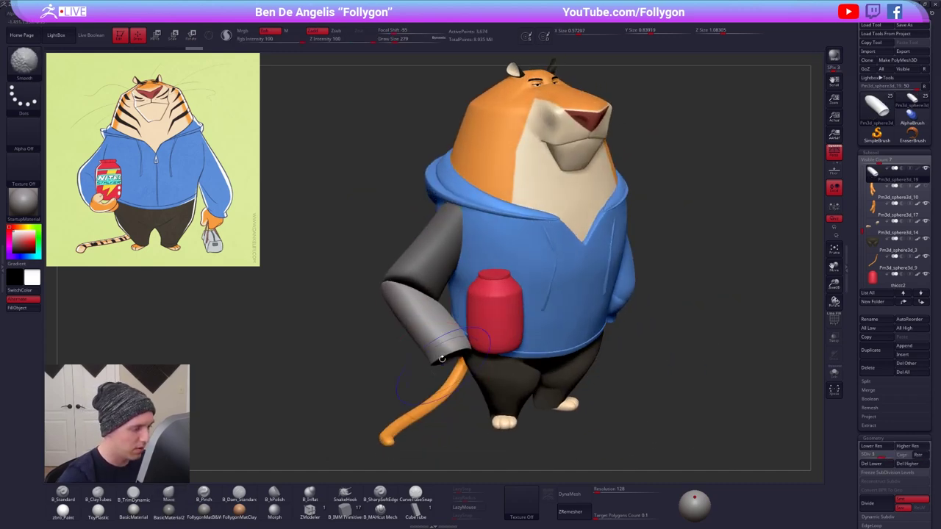
left_click(451, 343, "ctrl+shift")
key("shift+f")
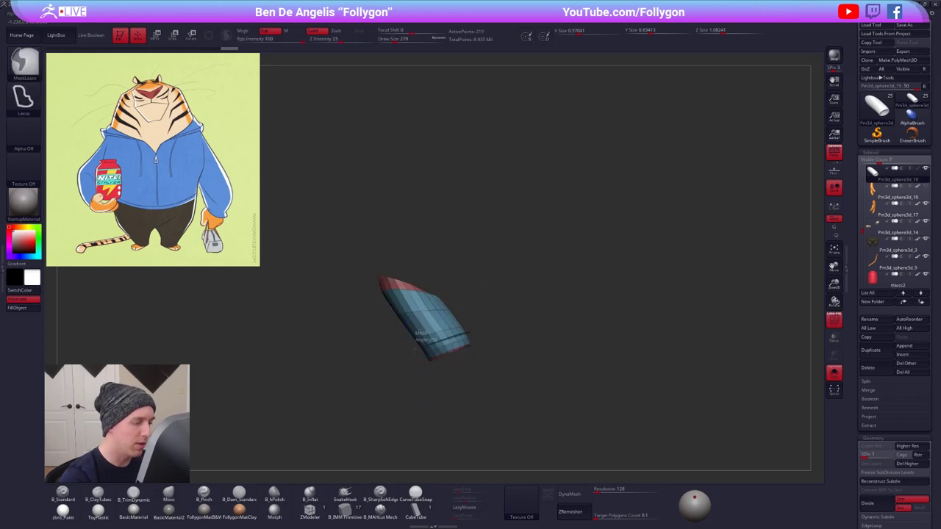
key("w")
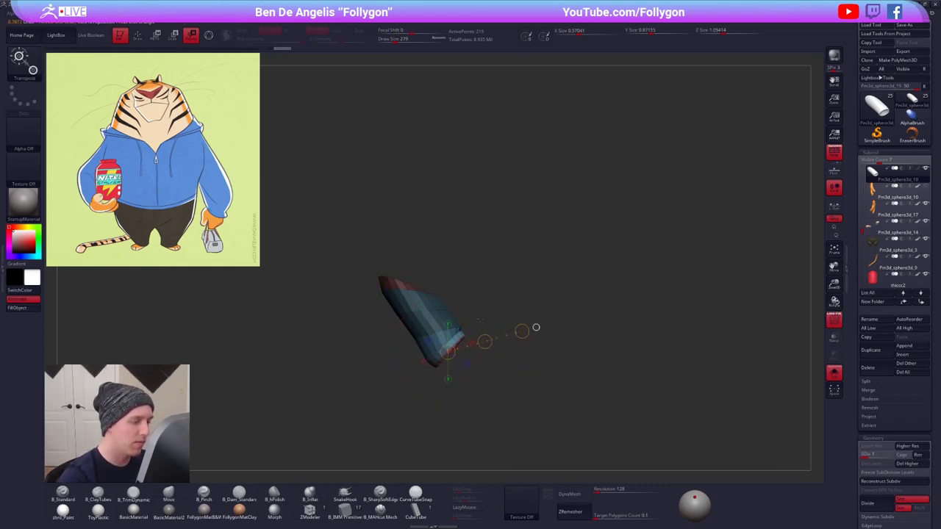
left_click_drag(458, 343, 515, 316)
key("w")
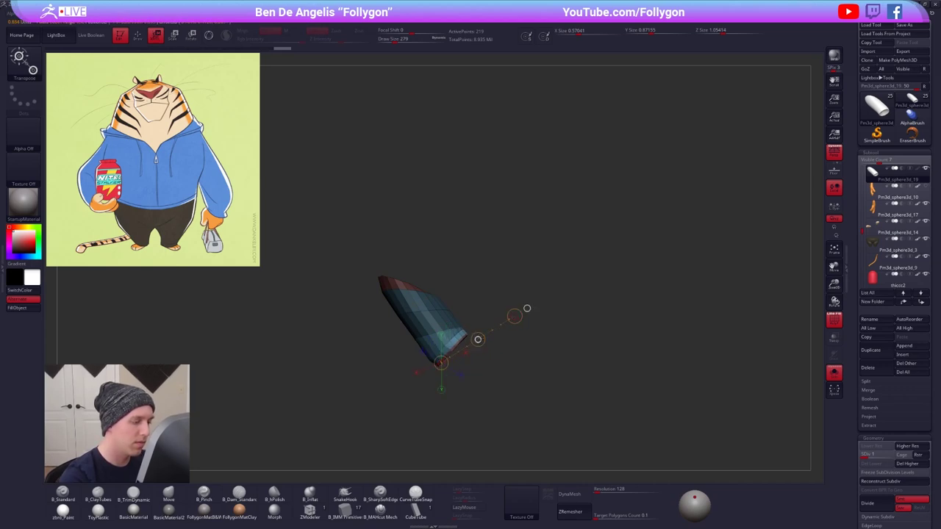
key("q")
left_click(480, 361, "ctrl+shift")
- Return the forearm to subdivision level 4 and nudge its cuff end with the Move brush
mouse_move(514, 408)
left_mouse_down()
mouse_move(507, 368)
mouse_move(470, 350)
left_mouse_up()
key("d")
key("d")
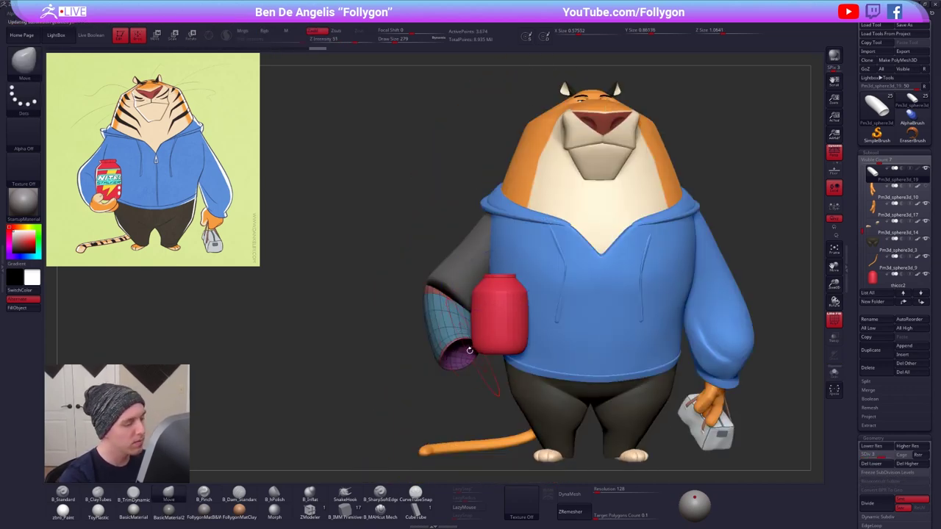
key("d")
key("shift+f")
left_click_drag(404, 389, 507, 386)
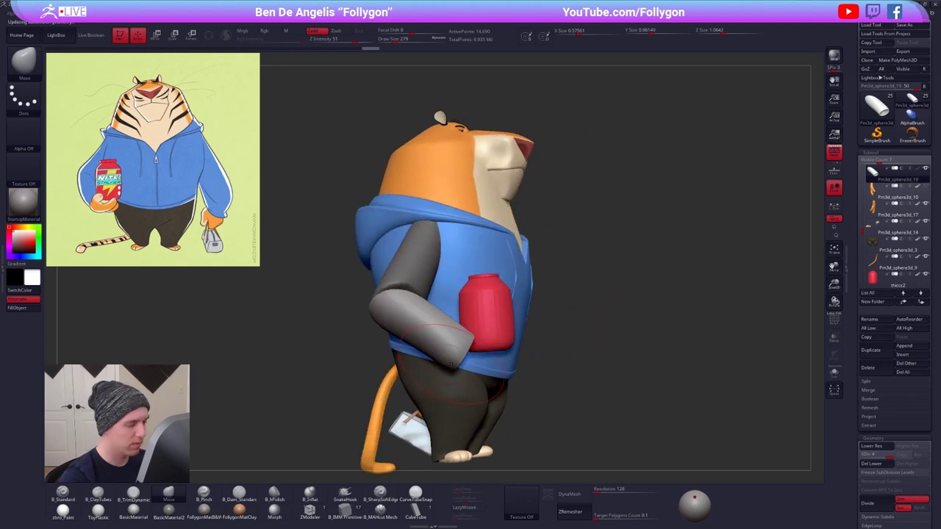
left_click_drag(459, 364, 464, 362)
mouse_move(540, 360)
left_mouse_down()
mouse_move(452, 368)
mouse_move(421, 339)
mouse_move(452, 379)
left_mouse_up()
- Isolate the forearm sleeve piece and start building up its elbow end with the ClayTubes brush
key("s")
left_click(477, 295, "ctrl+shift")
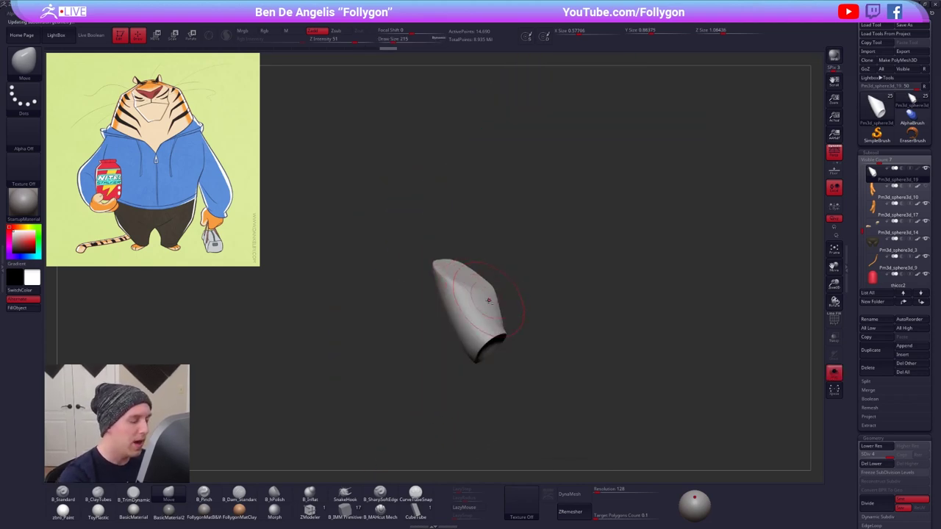
mouse_move(488, 301)
right_mouse_down()
mouse_move(478, 323)
mouse_move(468, 313)
mouse_move(481, 324)
right_mouse_up()
key("alt+s")
key("2")
key("alt+s")
key("space")
left_click_drag(441, 339, 497, 334)
right_click_drag(491, 324, 514, 302)
mouse_move(520, 347)
left_mouse_down()
mouse_move(521, 295)
mouse_move(547, 304)
left_mouse_up()
- Fill out the forearm's elbow end with ClayTubes at draw size 150, smooth the surface, and show the whole character again
key("space")
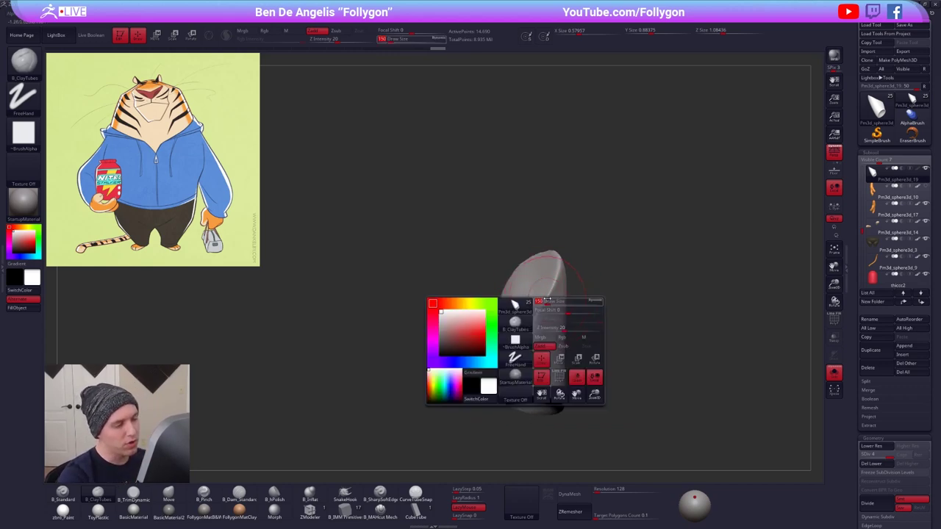
right_click_drag(548, 305, 523, 320)
left_click_drag(575, 301, 543, 346)
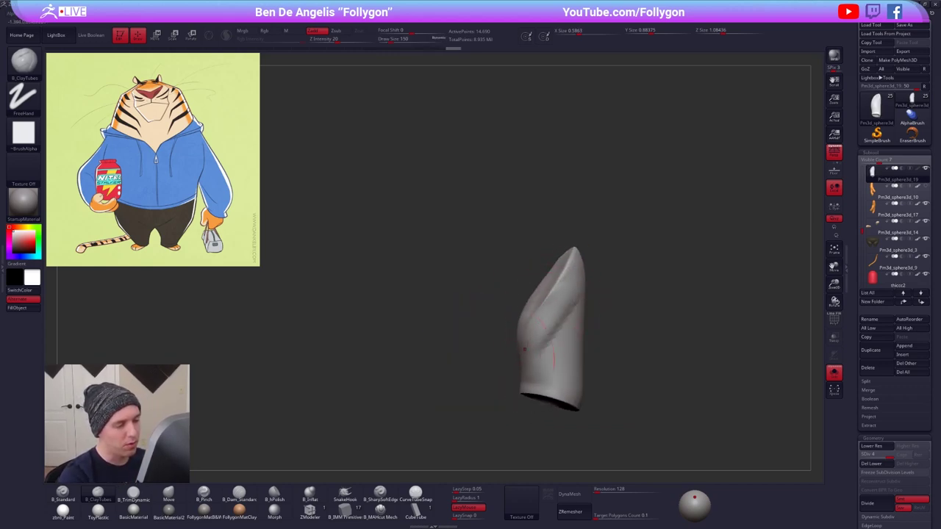
key("shift")
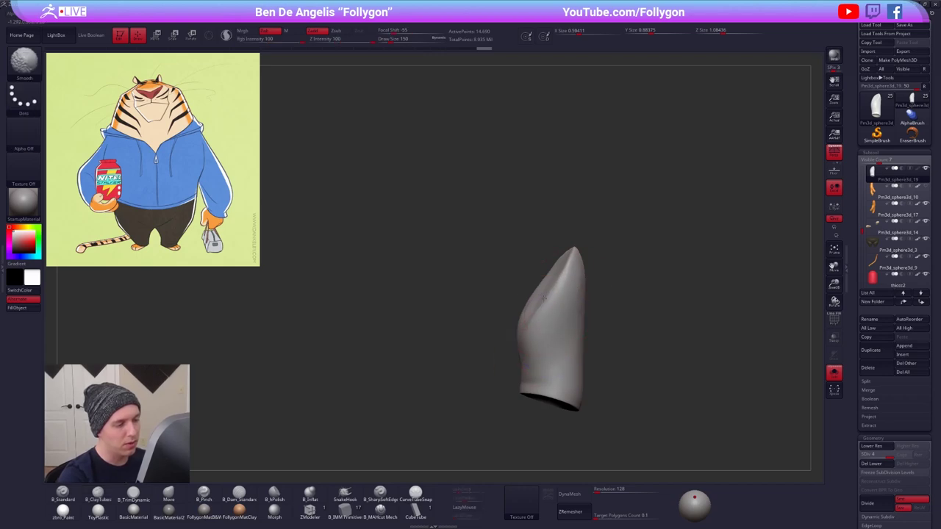
right_click_drag(543, 297, 583, 316)
key("shift")
mouse_move(496, 317)
right_mouse_down()
mouse_move(498, 307)
mouse_move(441, 266)
mouse_move(385, 246)
right_mouse_up()
key("shift")
key("alt+s")
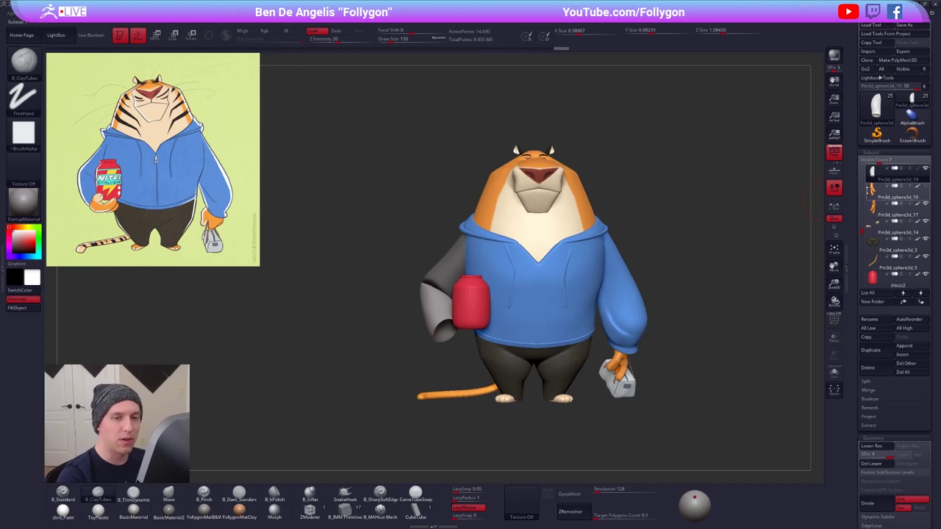
- Switch off polypaint on all subtools to check the uncoloured figure from several angles, and switch it back on everywhere
left_click(917, 168, "shift")
left_click(917, 169, "shift")
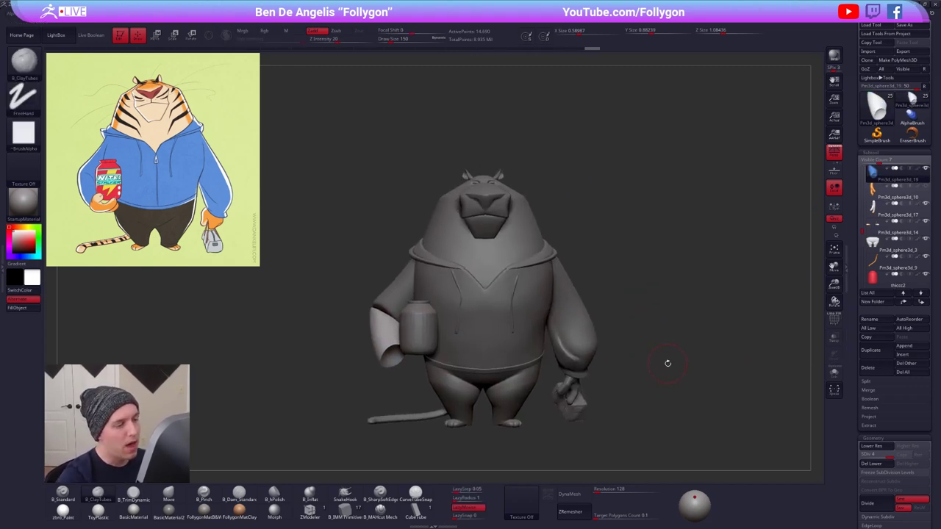
right_click_drag(668, 364, 650, 388)
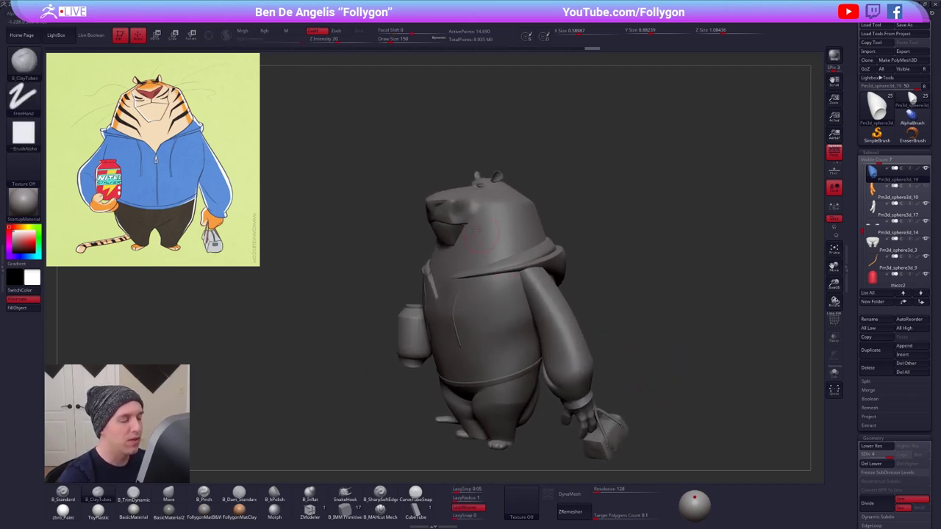
right_click_drag(478, 215, 538, 247, "alt")
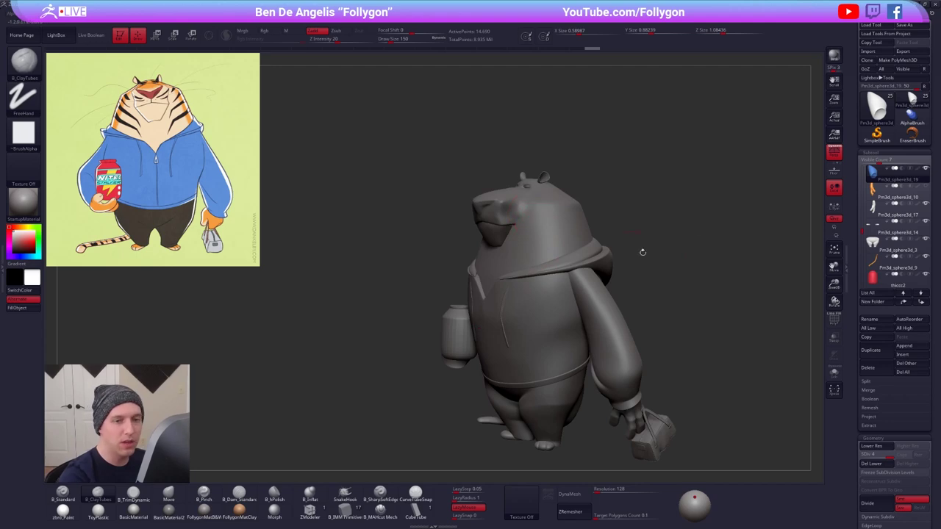
left_click(918, 170, "shift")
right_click_drag(516, 211, 575, 209)
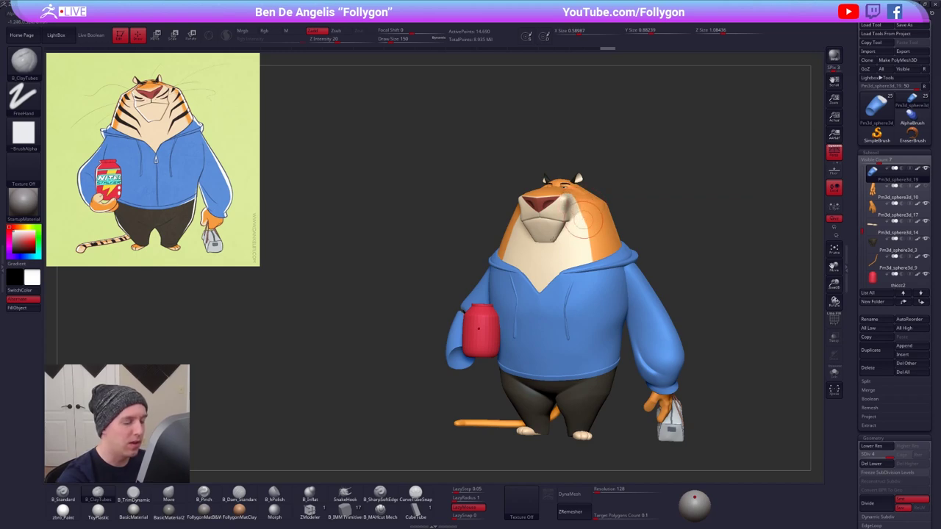
- Turn off the polypaint colour on the forearm and upper arm sleeve pieces only
right_click_drag(584, 219, 679, 237)
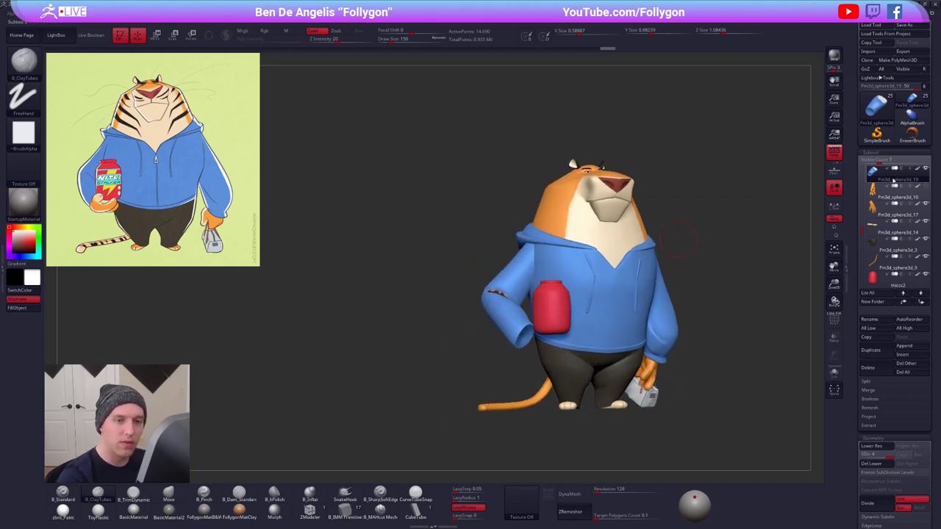
left_click_drag(864, 225, 864, 220)
left_click(918, 189)
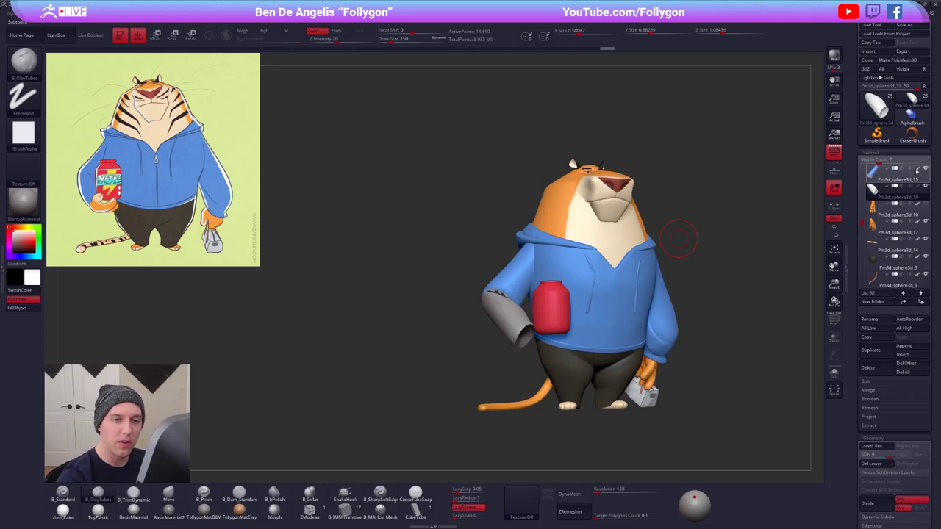
left_click(918, 171)
- Adjust the forearm beside the jar with the Move brush, reducing the draw size to 140
mouse_move(485, 254)
right_mouse_down()
mouse_move(544, 257)
mouse_move(535, 326)
right_mouse_up()
key("b")
key("m")
key("v")
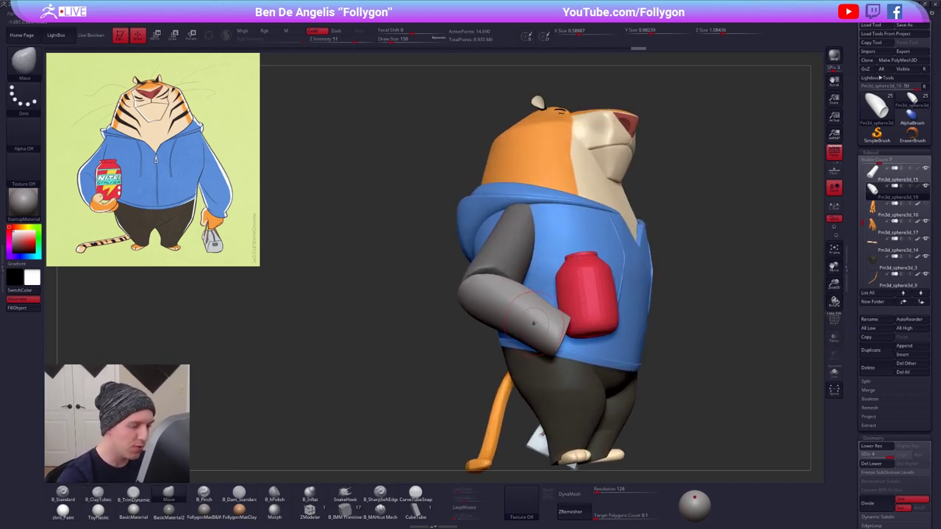
key("space")
left_click_drag(549, 318, 553, 318)
right_click_drag(593, 269, 563, 303)
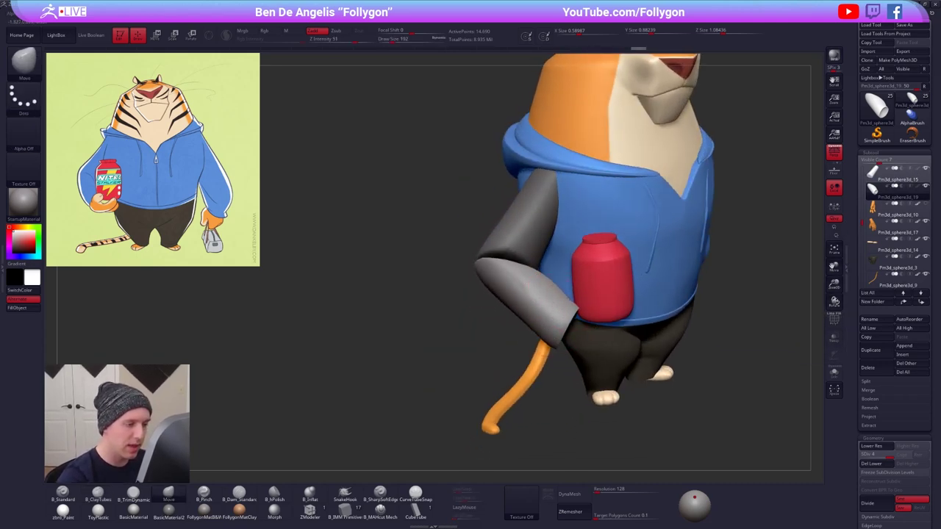
key("bracketleft")
key("bracketleft")
key("bracketleft")
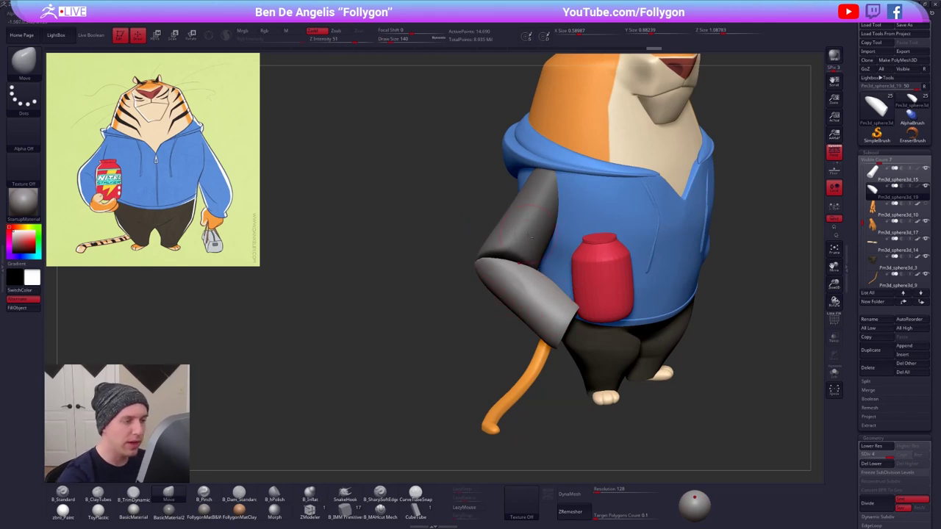
- Select the upper arm and pull its elbow end outward with the Move brush at draw size 215
left_click(531, 237, "alt")
right_click_drag(520, 229, 512, 262, "alt")
key("space")
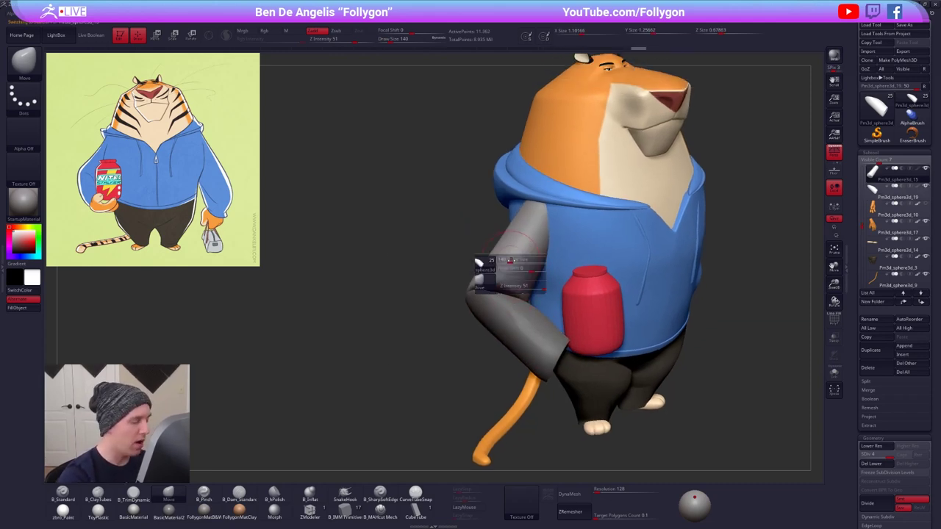
left_click_drag(510, 260, 516, 260)
mouse_move(516, 261)
right_mouse_down()
mouse_move(595, 252)
mouse_move(606, 302)
right_mouse_up()
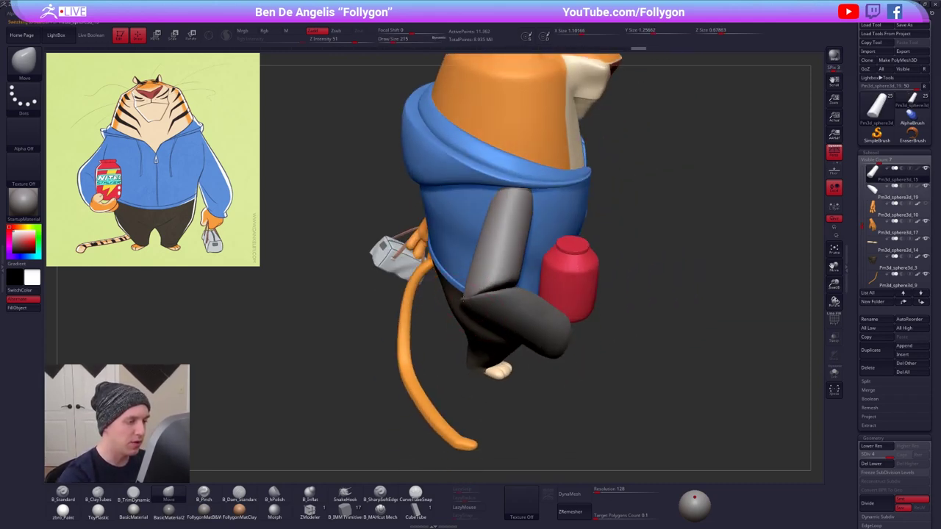
left_click_drag(476, 289, 465, 286)
right_click_drag(465, 285, 534, 282)
- Isolate the upper arm, build up its length with ClayTubes strokes, and smooth the surface
key("alt+s")
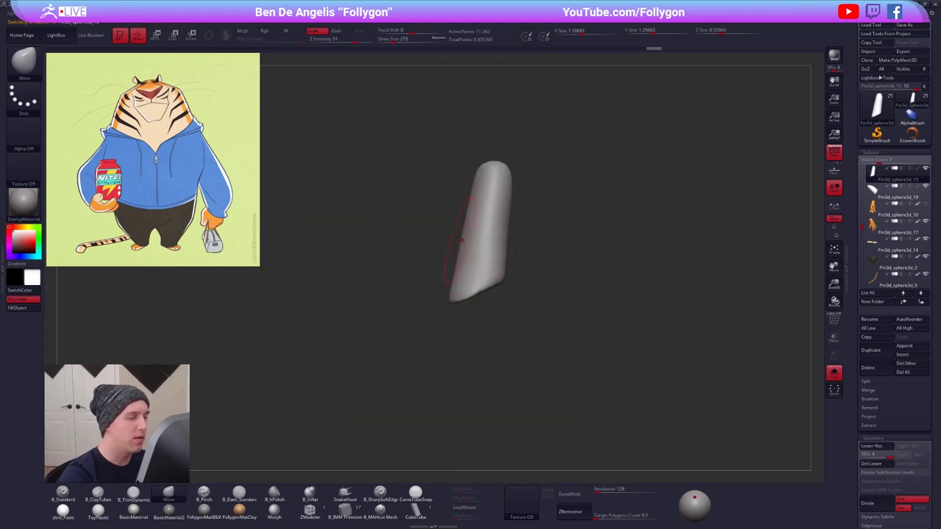
key("2")
mouse_move(461, 240)
right_mouse_down()
mouse_move(452, 237)
mouse_move(480, 239)
right_mouse_up()
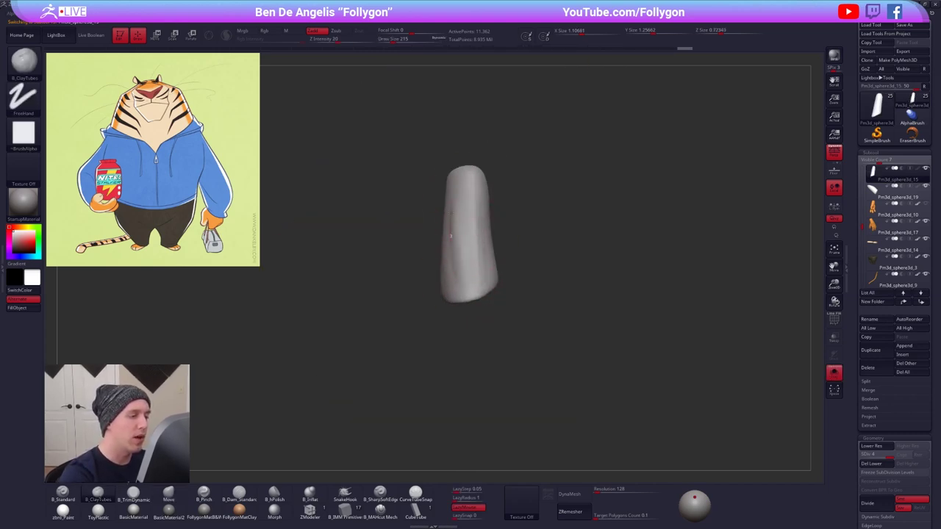
right_click_drag(458, 270, 494, 263)
left_click_drag(486, 179, 481, 269)
left_click_drag(488, 226, 474, 265)
right_click_drag(508, 266, 484, 257)
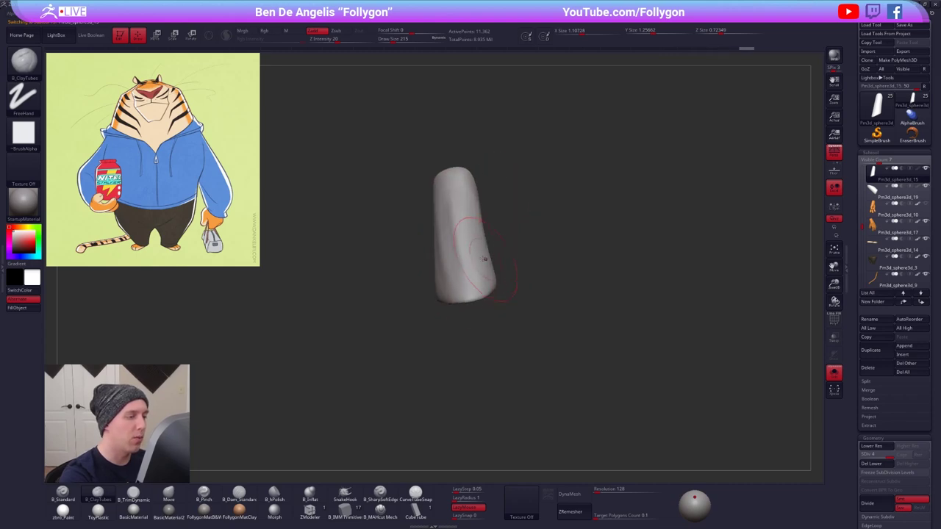
left_click_drag(471, 220, 458, 253, "shift")
left_click_drag(454, 217, 464, 244, "shift")
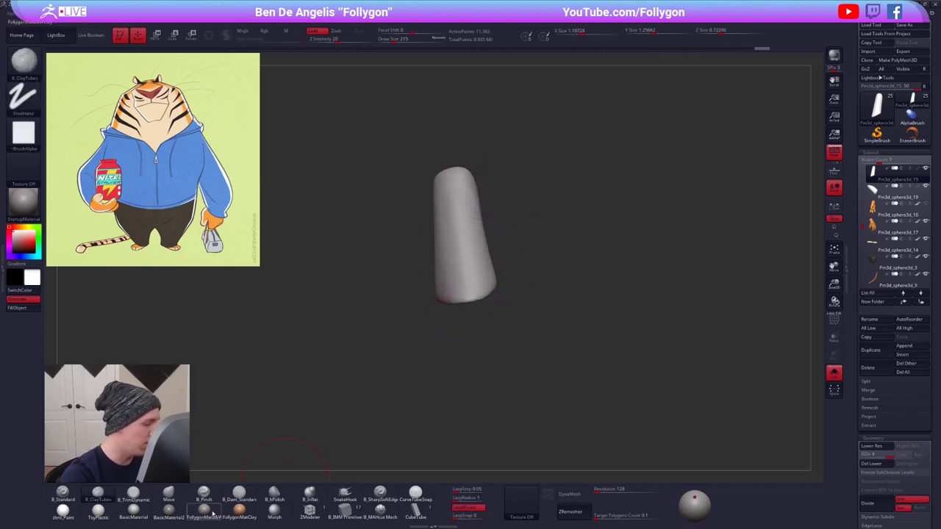
- Switch the material to FollygonMatB&P and inspect the isolated upper arm from another angle
left_click(204, 511)
mouse_move(463, 255)
right_mouse_down("alt")
mouse_move(523, 286)
mouse_move(512, 232)
right_mouse_up("alt")
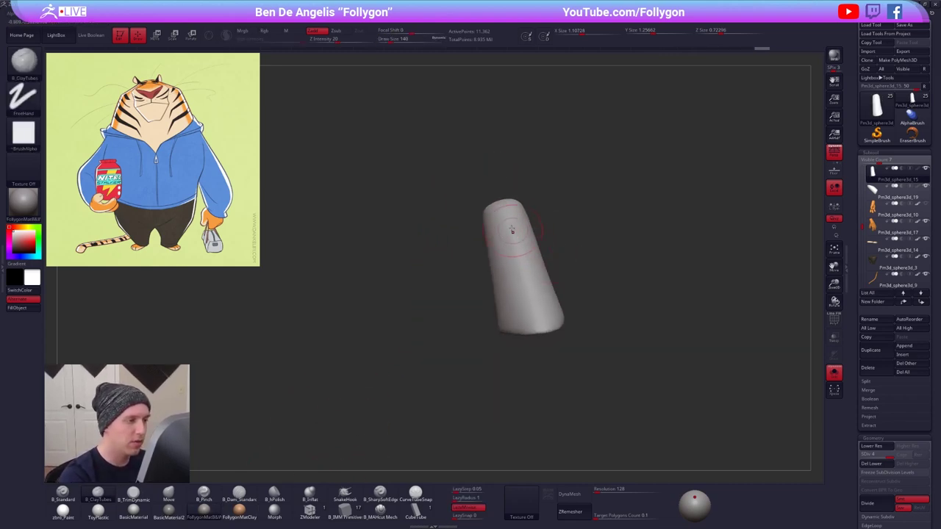
right_click_drag(515, 266, 667, 358)
scroll(886, 372, "down", 5)
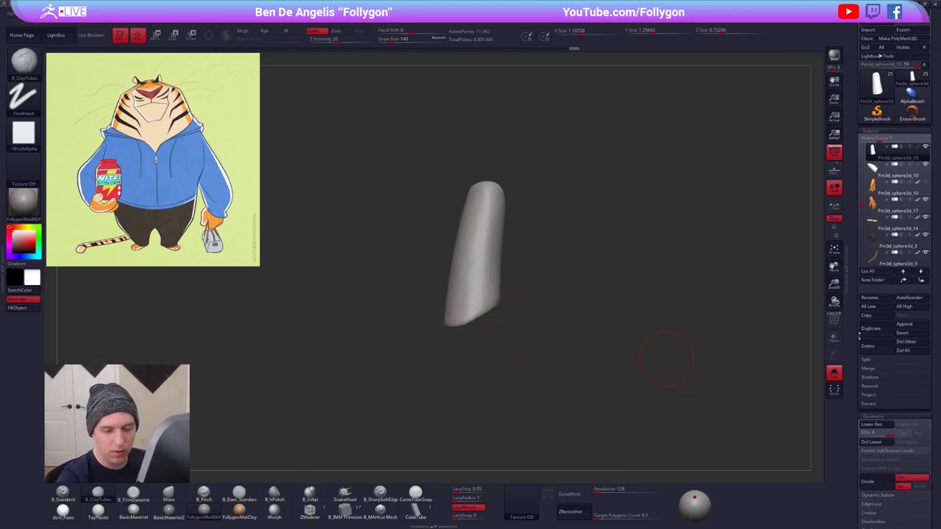
left_click(891, 369)
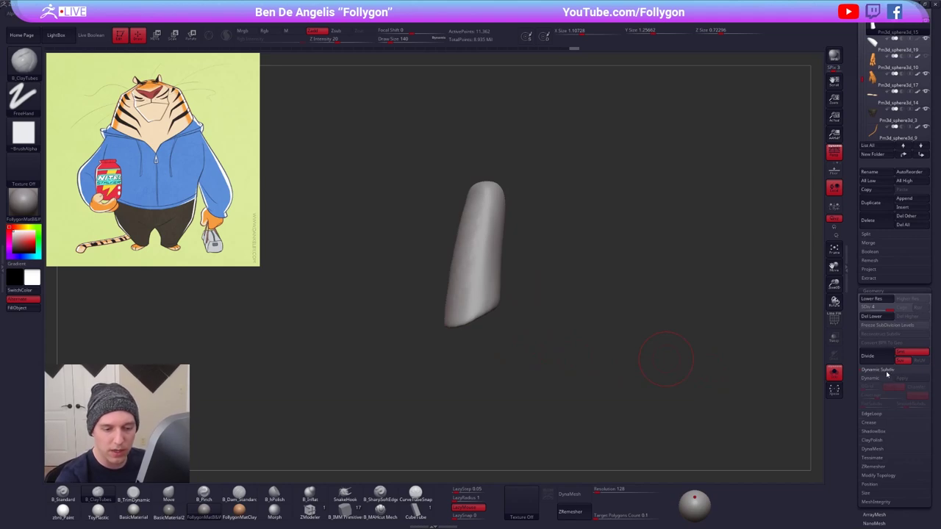
scroll(882, 382, "up", 5)
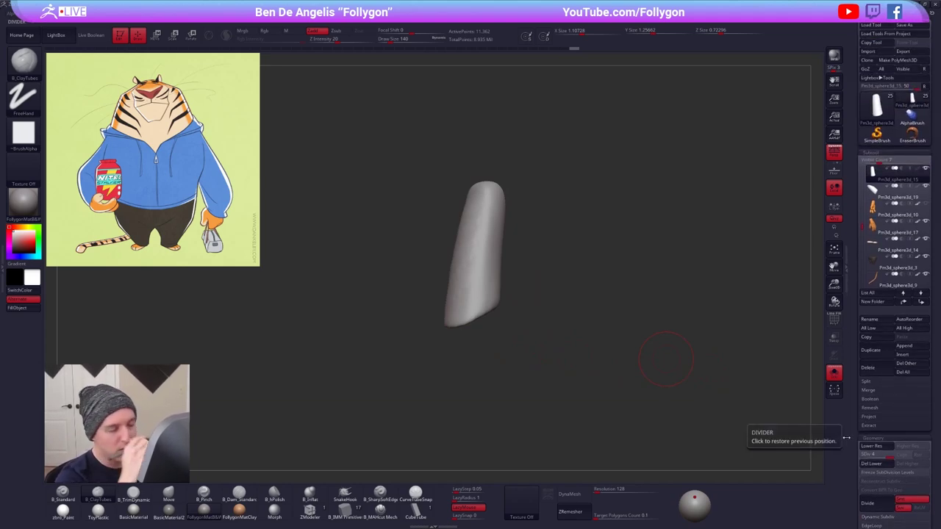
- Add more ClayTubes strokes to the upper arm and check its wireframe
right_click_drag(468, 267, 446, 221)
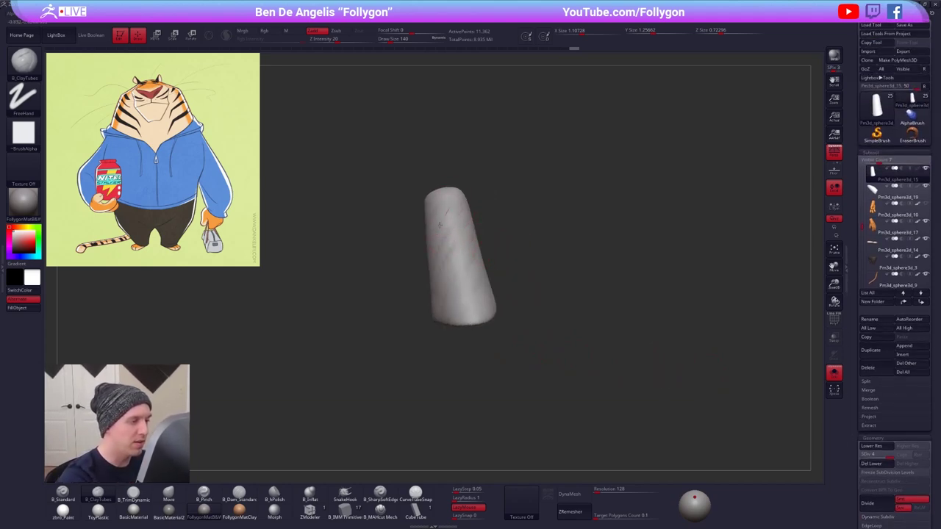
left_click_drag(445, 294, 474, 278)
key("shift+f")
key("shift+f")
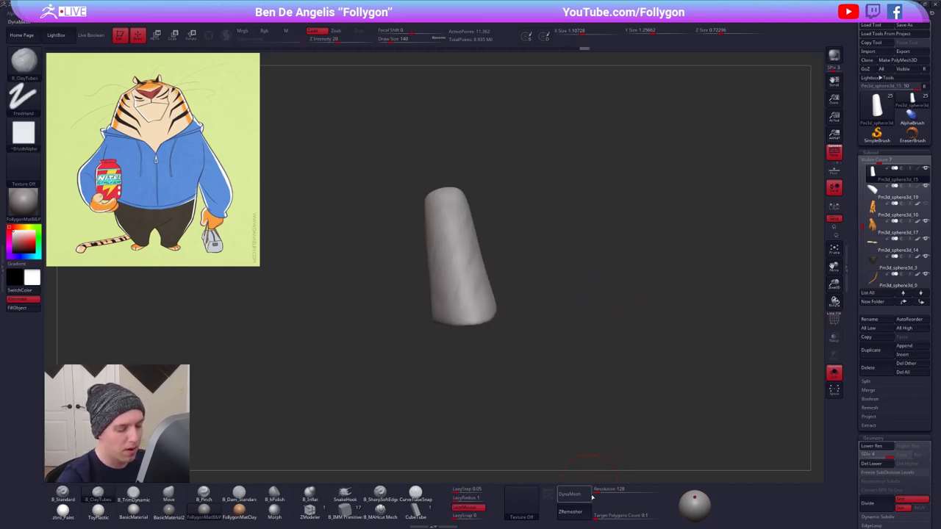
- Try to DynaMesh the upper arm at resolution 128 without freezing its subdivision levels, and undo it
left_click(583, 492)
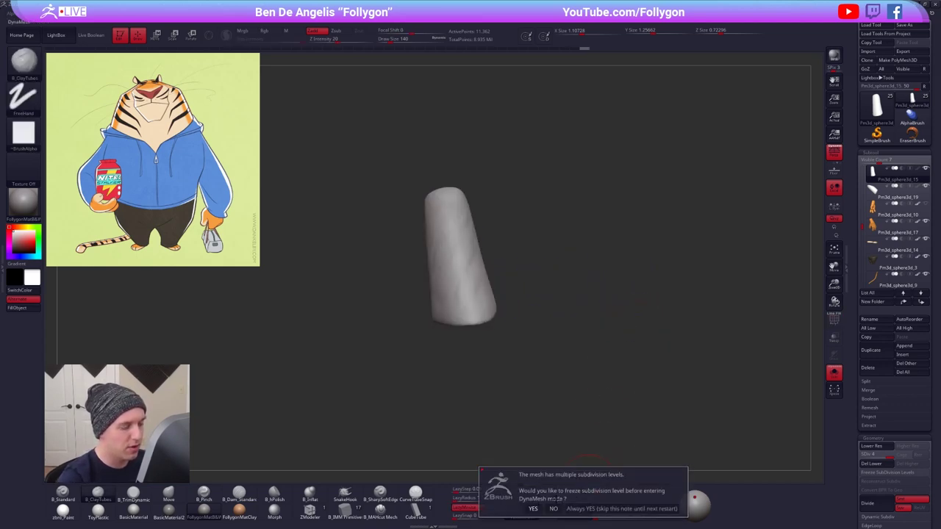
left_click(553, 508)
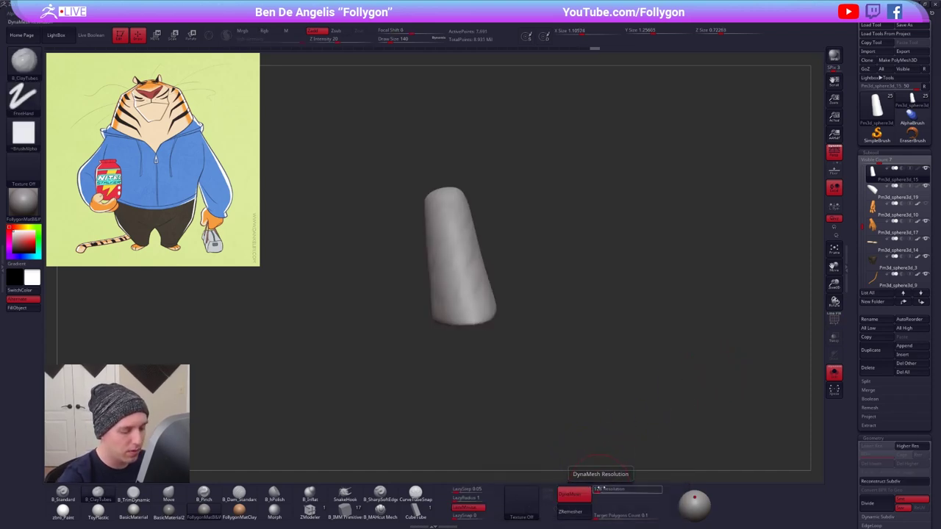
key("ctrl+z")
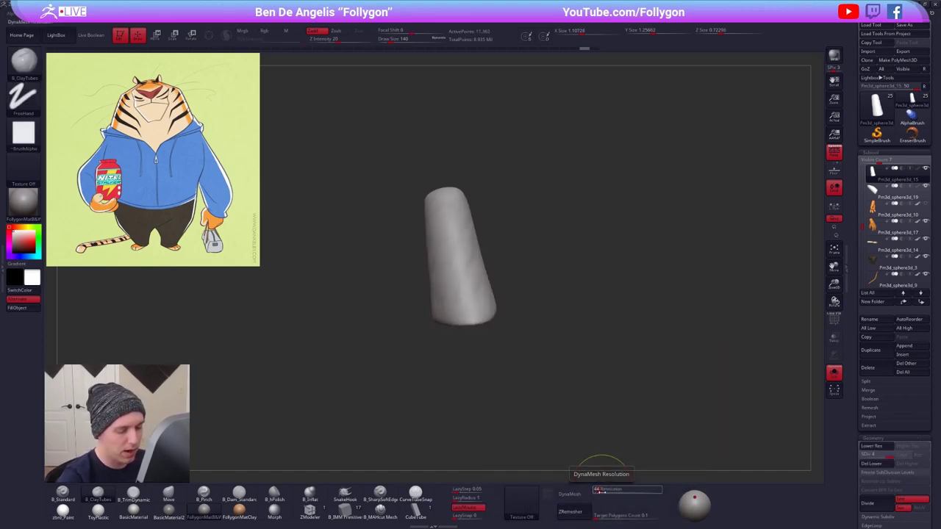
- DynaMesh the upper arm at resolution 448, and reshape its elbow end against the forearm with the Move brush
left_click(569, 494)
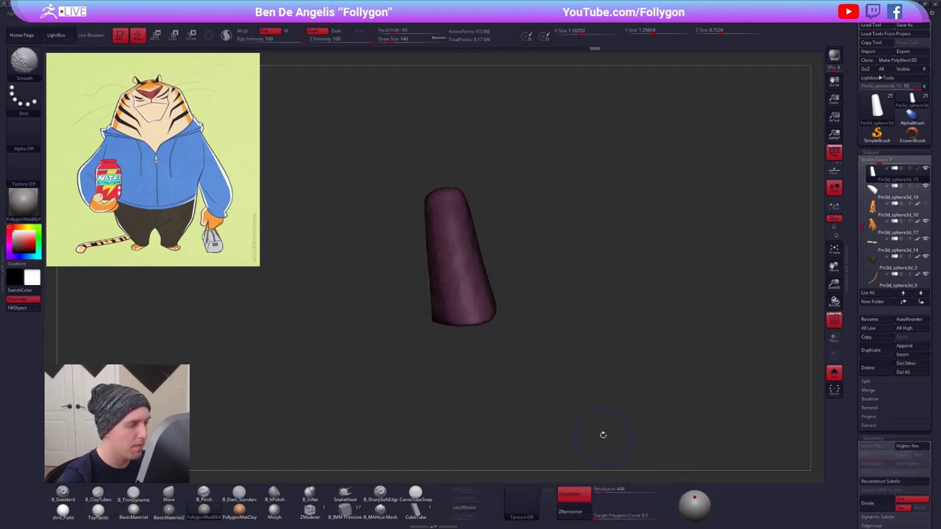
key("shift+f")
key("space")
left_click_drag(481, 286, 498, 286)
key("b")
key("m")
key("v")
left_click_drag(468, 319, 471, 324)
key("alt+s")
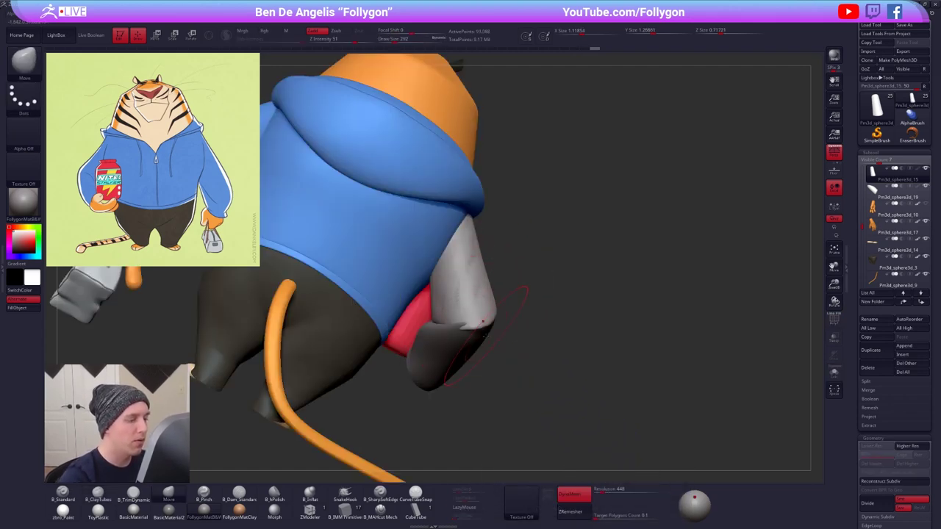
- Select the forearm and DynaMesh it at resolution 448 without freezing its subdivision levels
left_click_drag(625, 353, 507, 334)
left_click(507, 338, "alt")
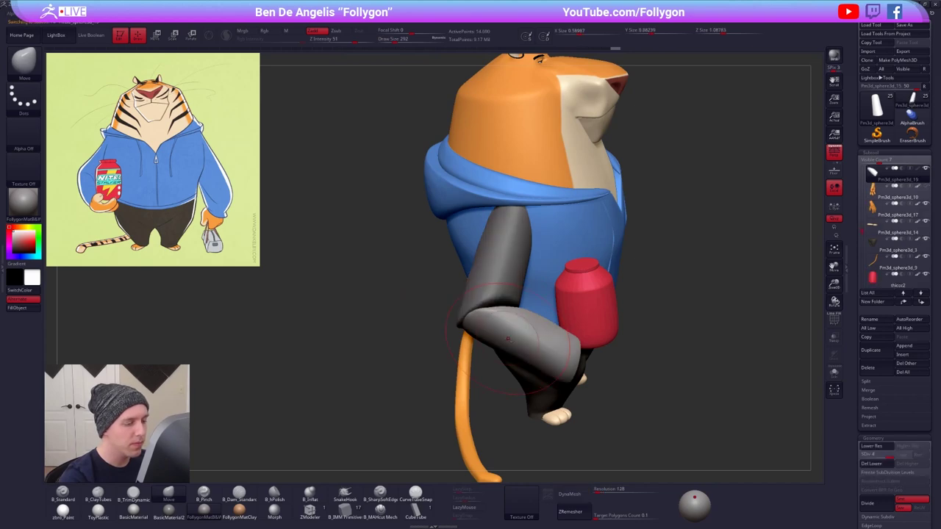
left_click(569, 494)
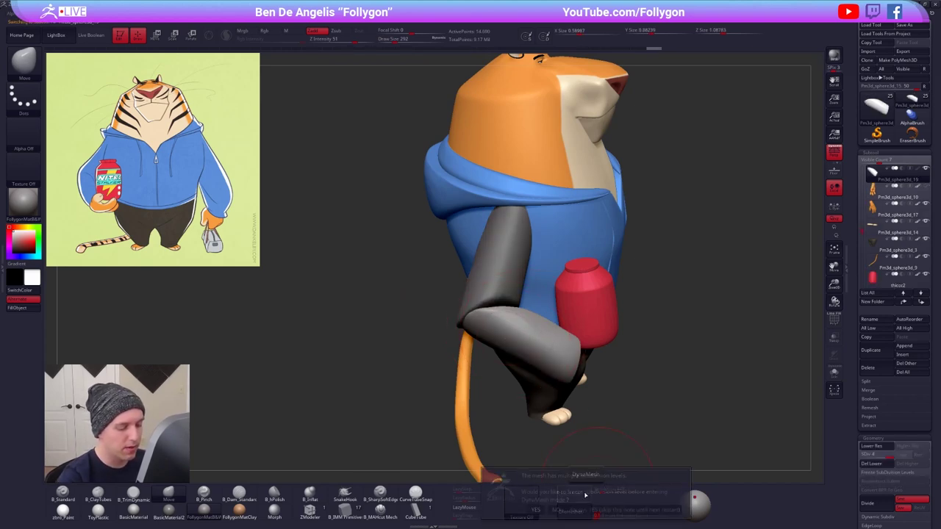
left_click(558, 510)
- Isolate the remeshed forearm and work over its elbow end with ClayTubes strokes
left_click(625, 349)
left_click_drag(625, 349, 508, 336)
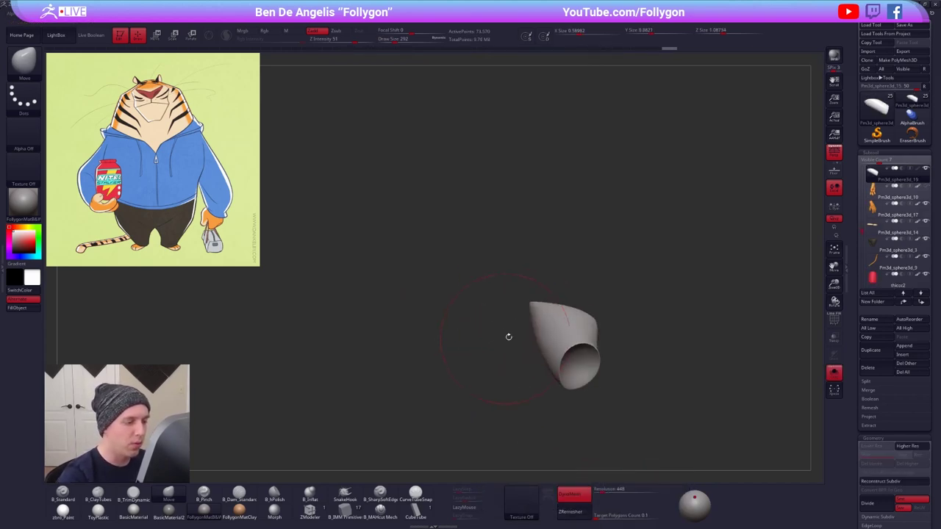
key("space")
right_click_drag(548, 316, 553, 354)
key("b")
key("c")
key("t")
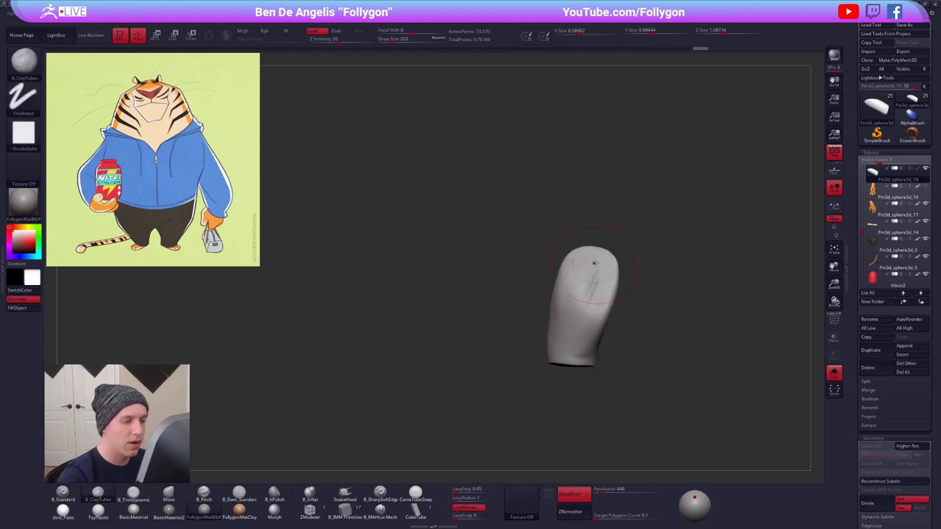
left_click_drag(594, 263, 587, 309)
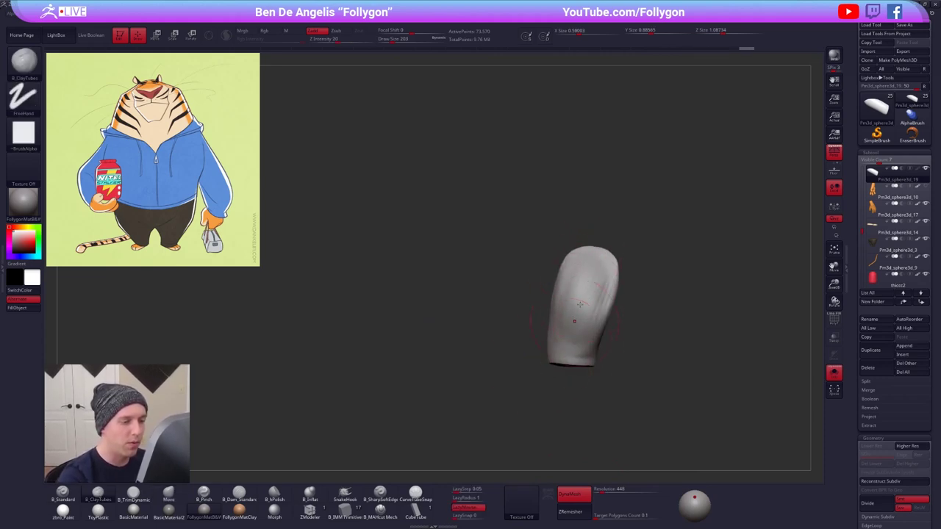
- Refine the forearm with ClayTubes strokes at brush size 152 and intensity 20, and show the whole character again
right_click_drag(586, 324, 566, 345)
key("space")
mouse_move(567, 347)
left_mouse_down()
mouse_move(559, 351)
mouse_move(570, 363)
left_mouse_up()
right_click_drag(572, 353, 580, 327)
key("space")
left_click_drag(580, 327, 586, 326)
key("alt+s")
mouse_move(580, 320)
right_mouse_down()
mouse_move(573, 316)
mouse_move(604, 306)
right_mouse_up()
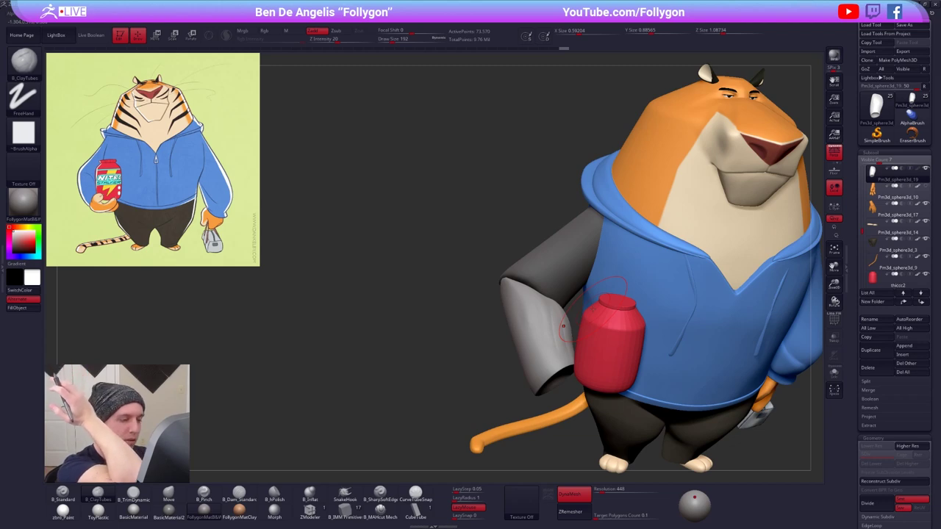
- Adjust the forearm at the elbow with the Move brush at size 215, select the upper arm, and check the arm from the front
right_click_drag(563, 333, 574, 336)
key("space")
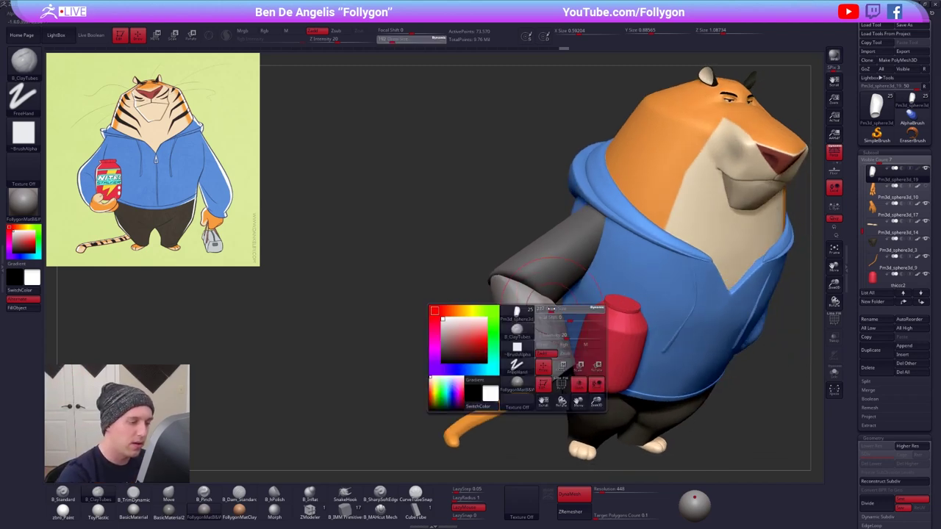
left_click_drag(562, 340, 567, 339)
key("b")
key("m")
key("v")
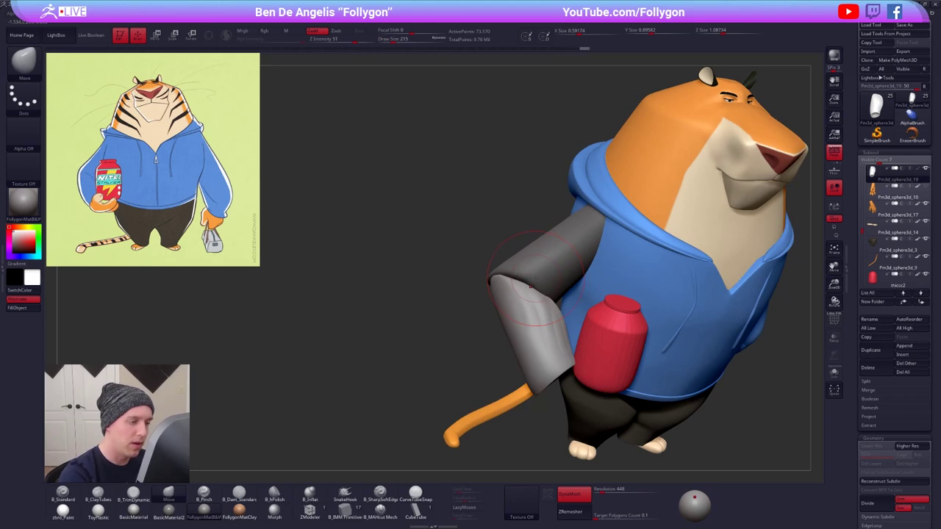
left_click(537, 279, "alt")
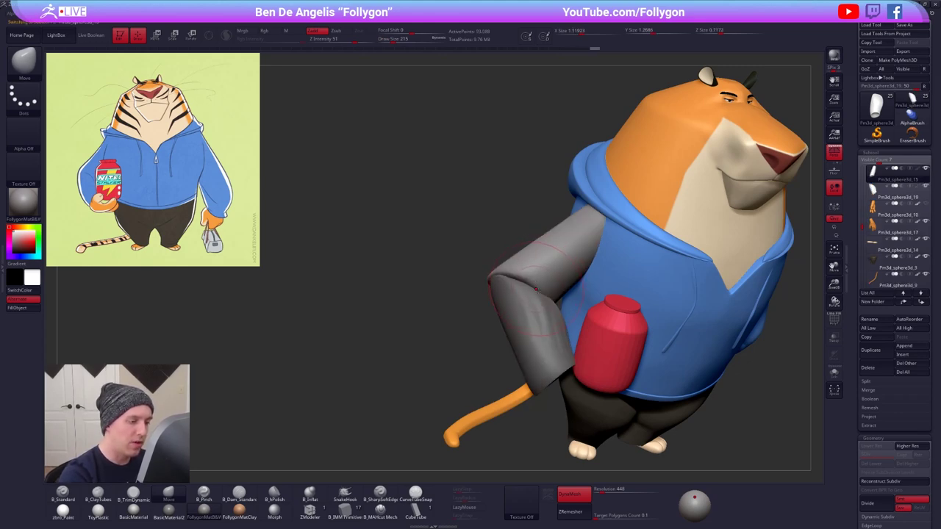
right_click_drag(468, 280, 433, 290)
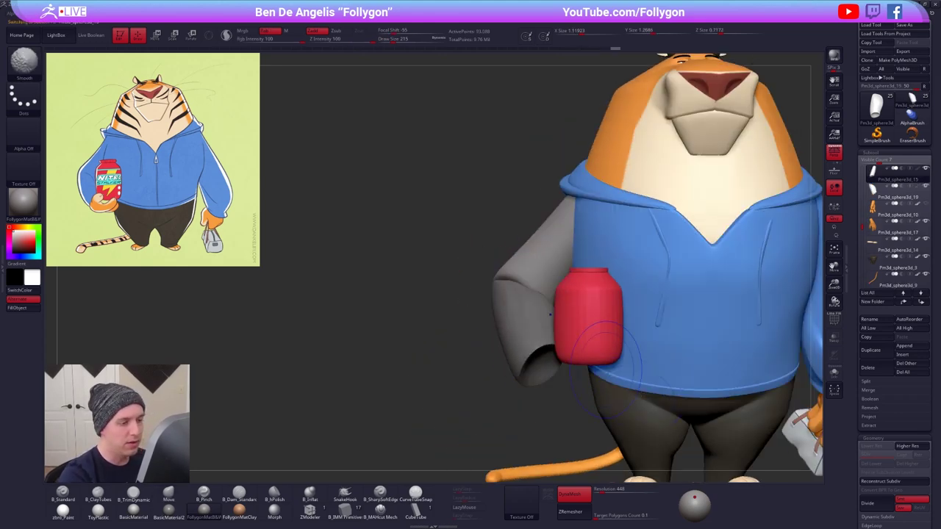
mouse_move(610, 331)
right_mouse_down("ctrl")
mouse_move(613, 384)
mouse_move(562, 372)
right_mouse_up("ctrl")
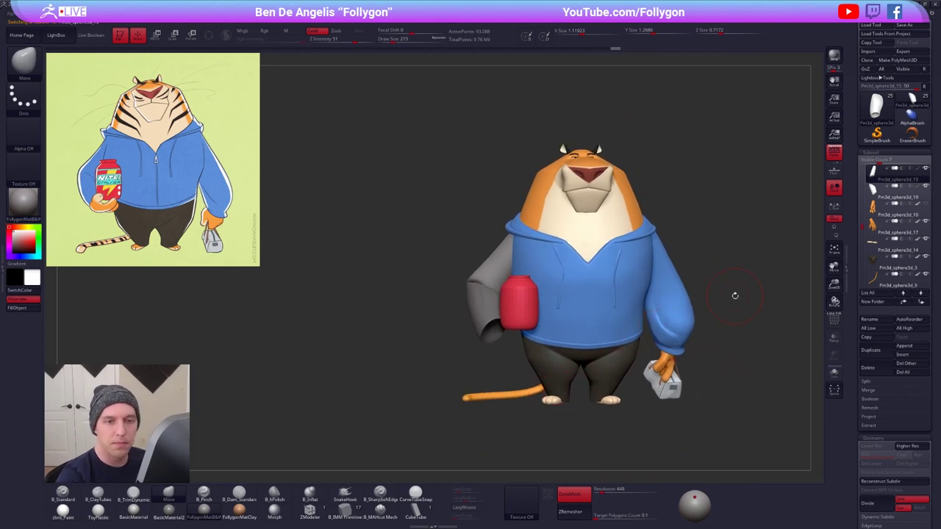
- Select the loose orange hand beside the forearm, turn it palm up, and move it beneath the red jar
left_click(877, 213)
right_click_drag(471, 294, 514, 291)
key("w")
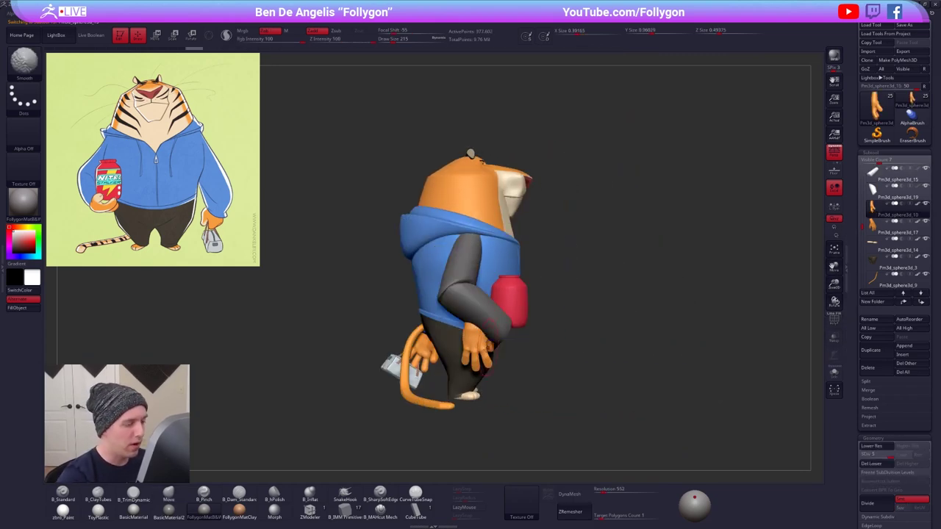
left_click_drag(478, 381, 478, 422)
left_click_drag(479, 382, 514, 367)
key("r")
right_click_drag(513, 367, 439, 340)
mouse_move(437, 344)
left_mouse_down("shift")
mouse_move(437, 405)
mouse_move(477, 389)
mouse_move(491, 366)
left_mouse_up("shift")
key("w")
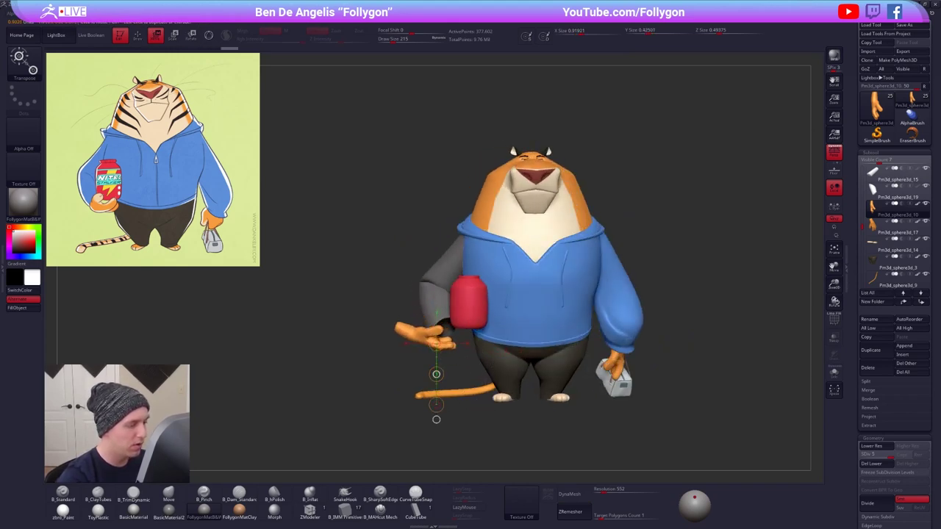
left_click_drag(436, 374, 460, 366)
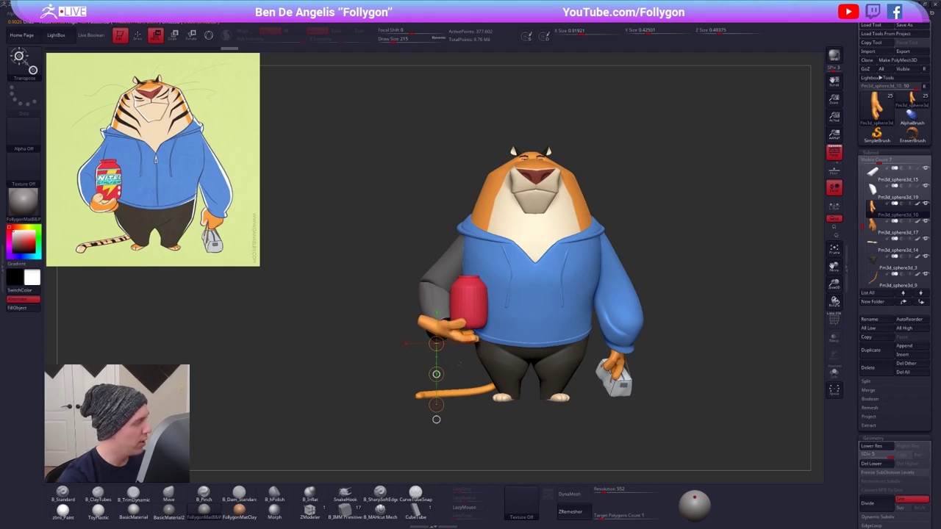
- Rotate the hand in the front view so its palm supports the jar and its wrist enters the sleeve
key("r")
right_click_drag(460, 365, 467, 330, "ctrl")
left_click_drag(435, 467, 462, 399)
left_click_drag(457, 405, 454, 412)
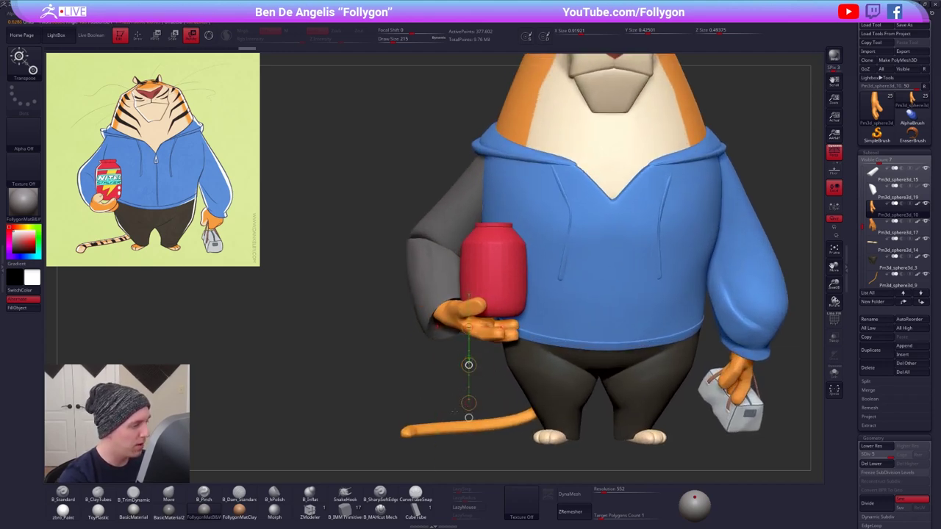
left_click_drag(464, 380, 465, 375)
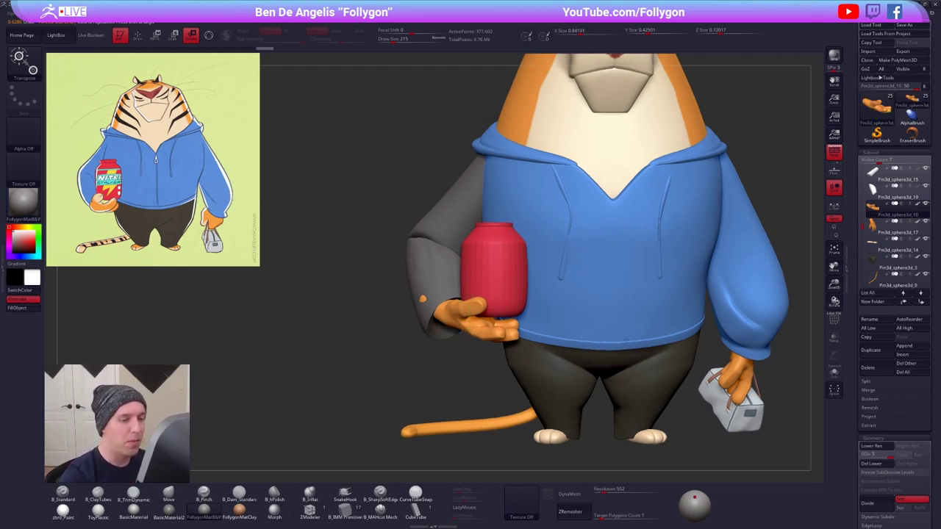
- Check the pose from several sides, reselect the hand, and rotate it so it stops poking through the forearm sleeve
right_click_drag(551, 432, 367, 379, "ctrl")
left_click_drag(595, 376, 570, 376)
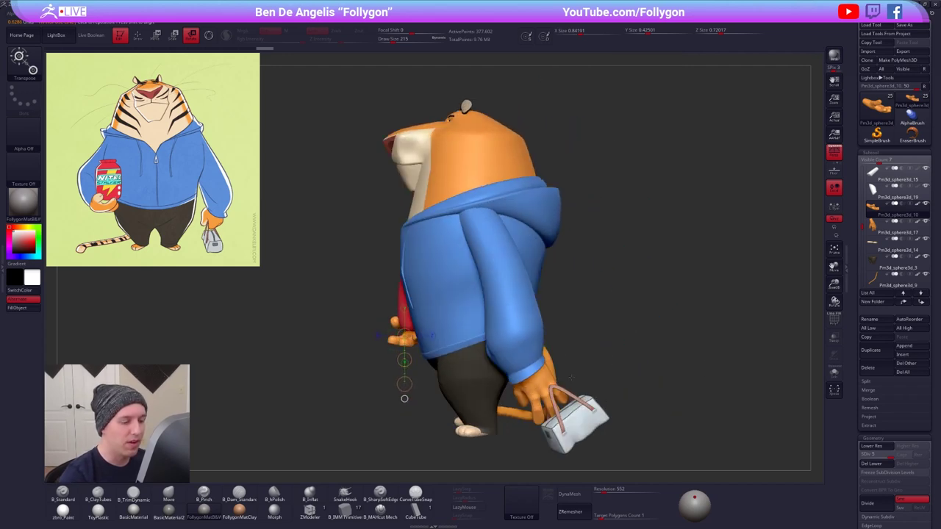
right_click_drag(525, 347, 774, 335)
key("q")
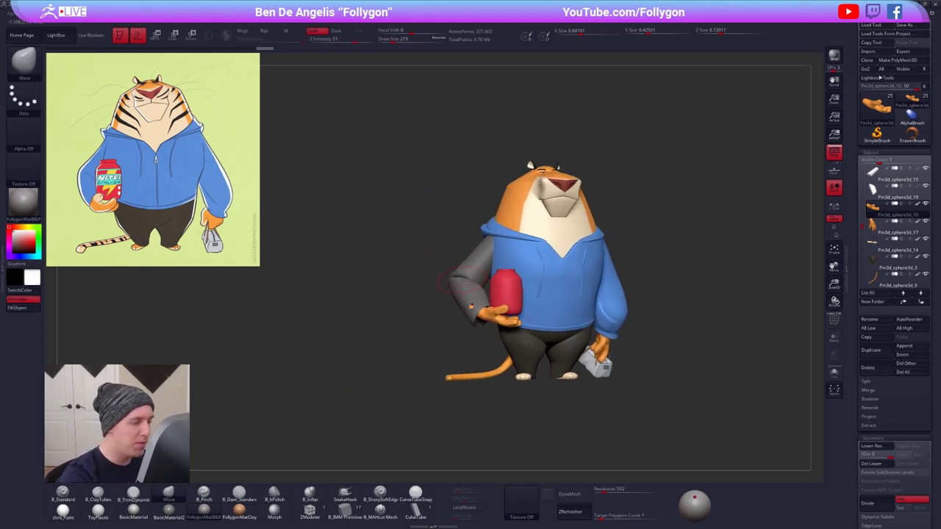
left_click(471, 293, "alt")
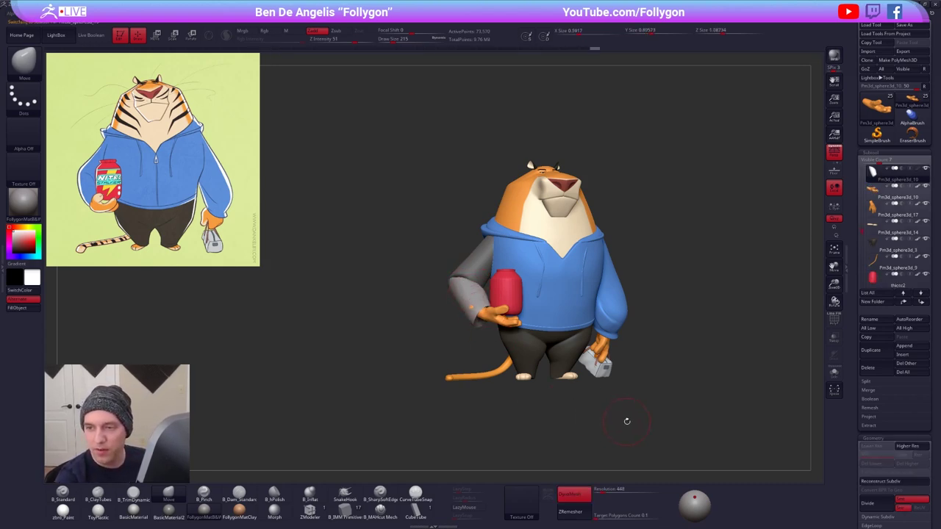
left_click(500, 321, "alt")
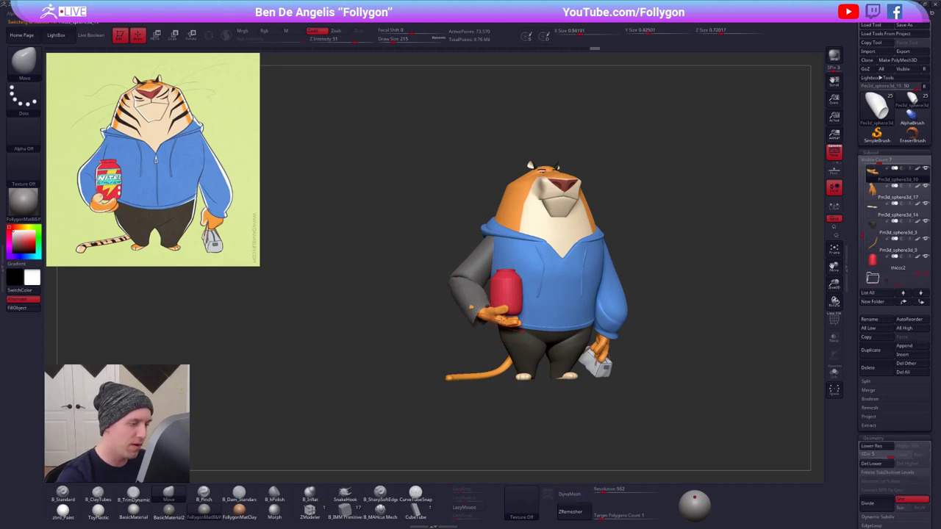
right_click_drag(501, 321, 521, 330)
right_click_drag(521, 382, 516, 292)
key("r")
mouse_move(550, 258)
left_mouse_down()
mouse_move(583, 222)
mouse_move(568, 210)
left_mouse_up()
key("q")
right_click_drag(548, 301, 543, 344)
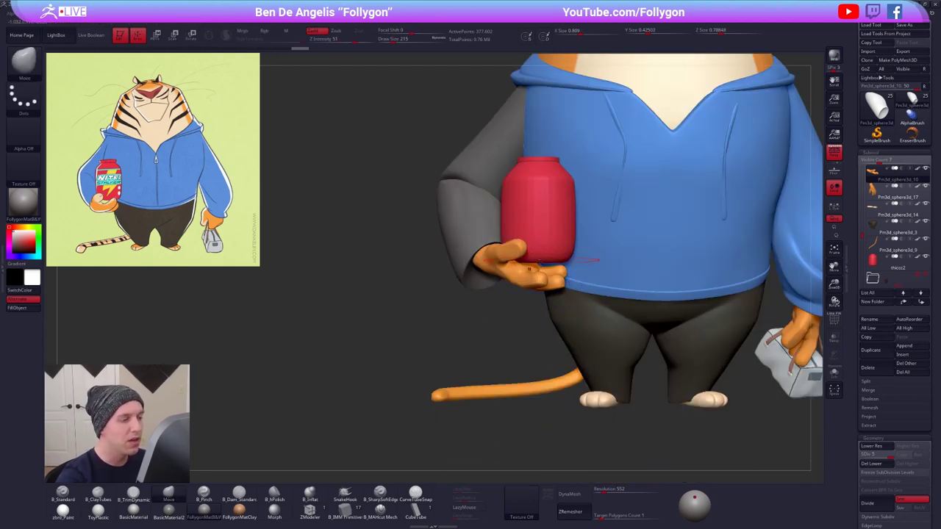
- Reshape the hand under the jar with the Move brush at size 104
key("space")
left_click_drag(515, 305, 507, 304)
left_click_drag(542, 252, 521, 306)
right_click_drag(530, 308, 588, 380)
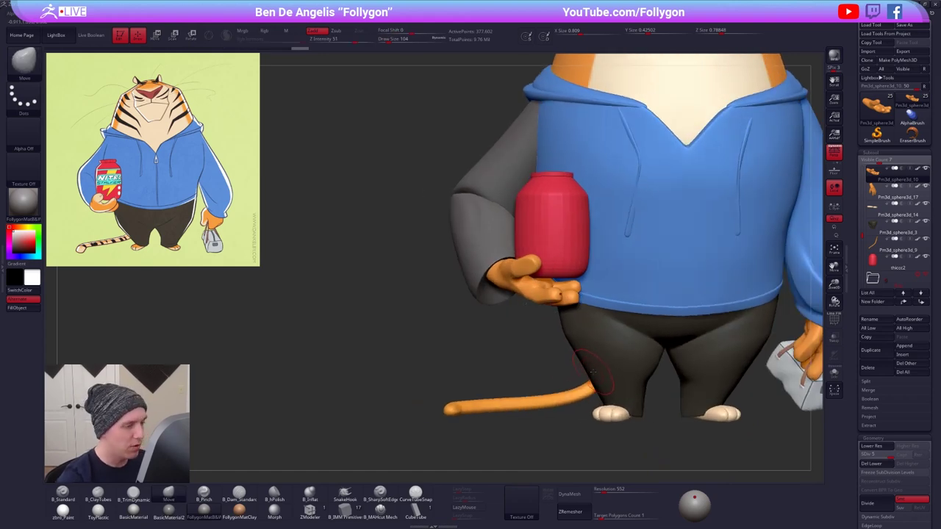
- Rotate the hand in the angled and front views to seat it under the jar, and adjust its wrist with the Move brush
right_click_drag(522, 302, 581, 300)
key("r")
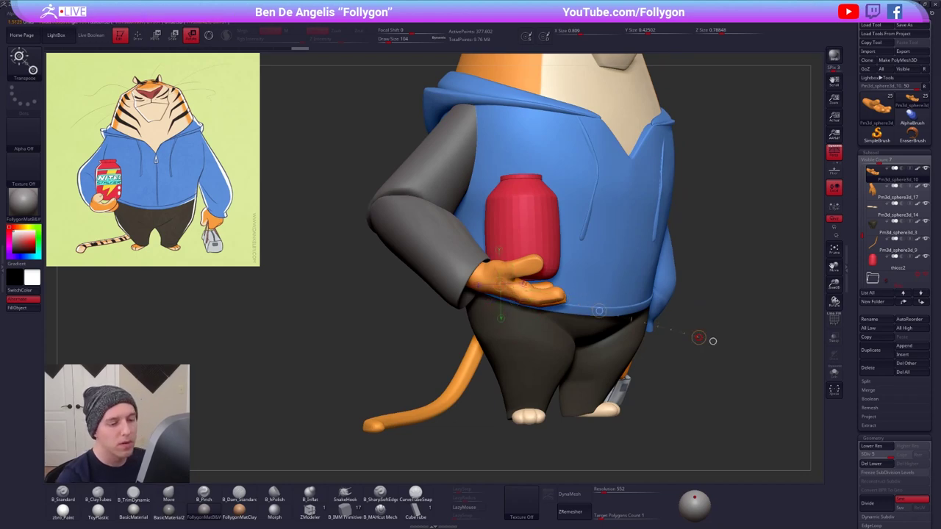
key("q")
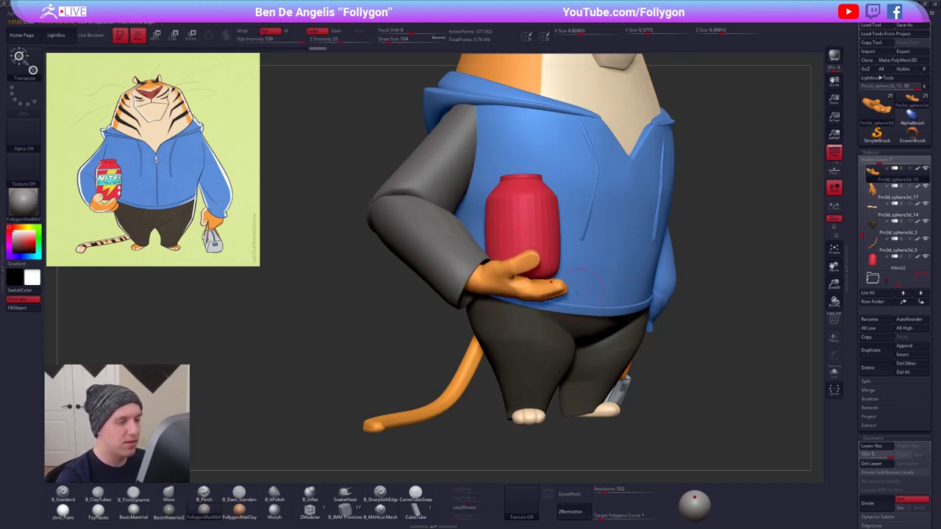
right_click_drag(665, 317, 572, 303)
key("r")
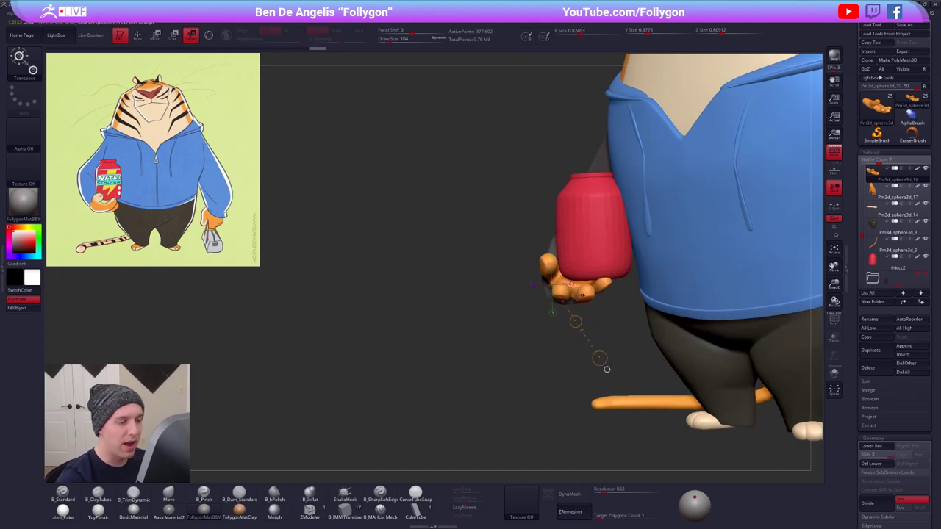
left_click_drag(584, 293, 571, 370)
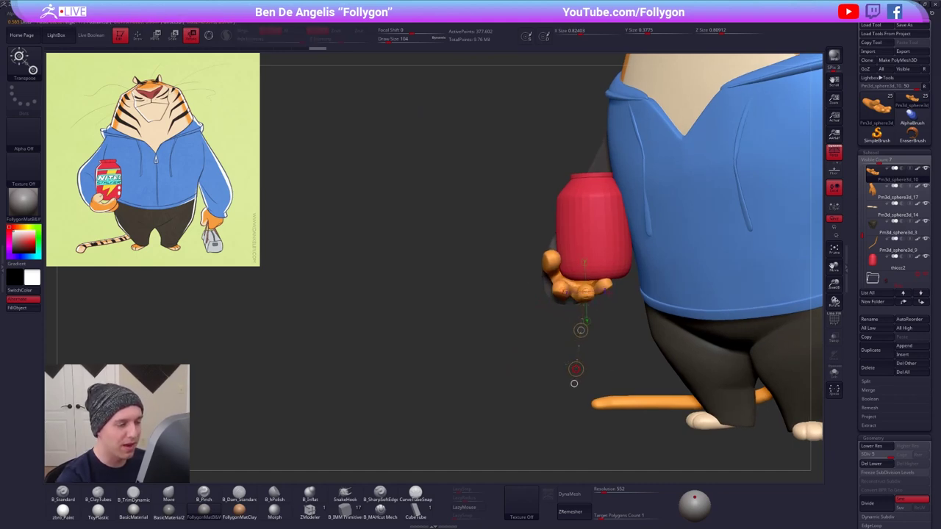
key("q")
right_click_drag(485, 312, 545, 301)
left_click_drag(544, 300, 549, 319)
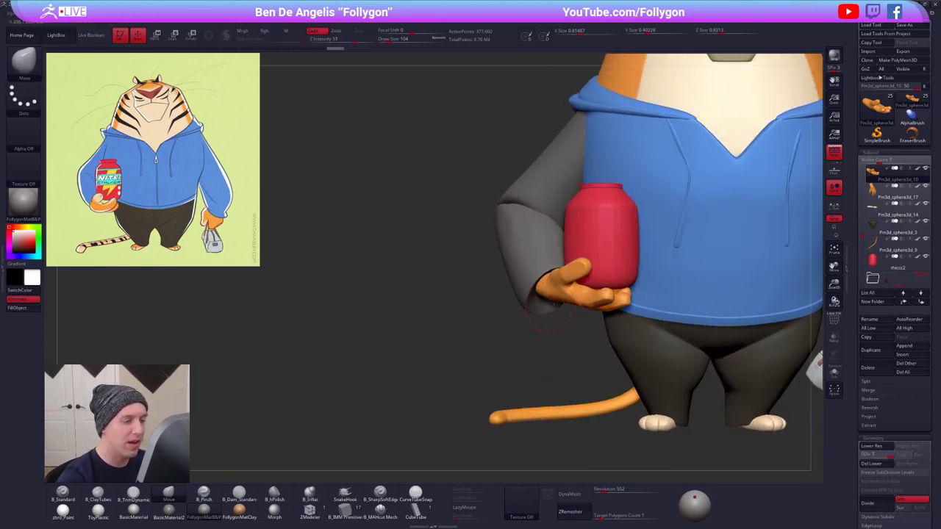
key("f")
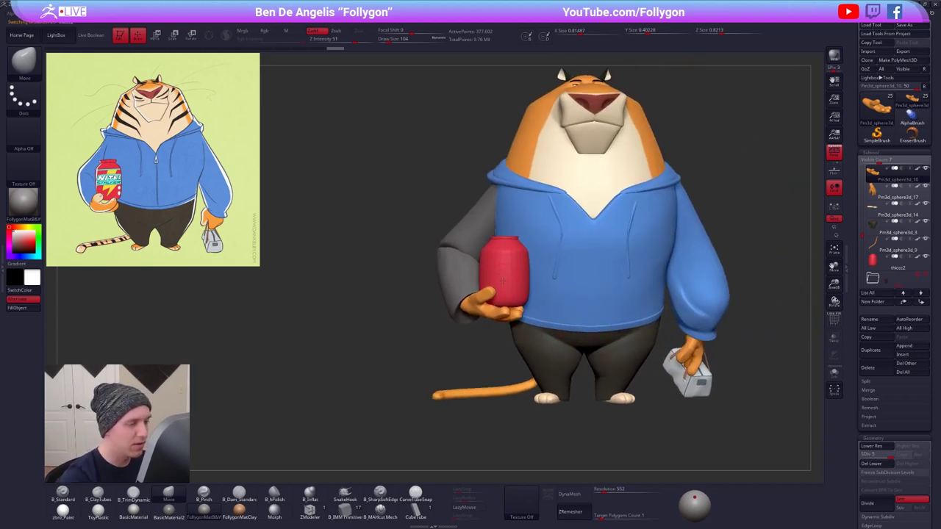
- Select the red jar, drop it to its lowest subdivision level, and isolate it with its polygroup wireframe shown
left_click(502, 281, "alt")
key("shift+d")
key("shift+d")
key("shift+d")
key("shift+d")
key("alt+s")
key("shift+f")
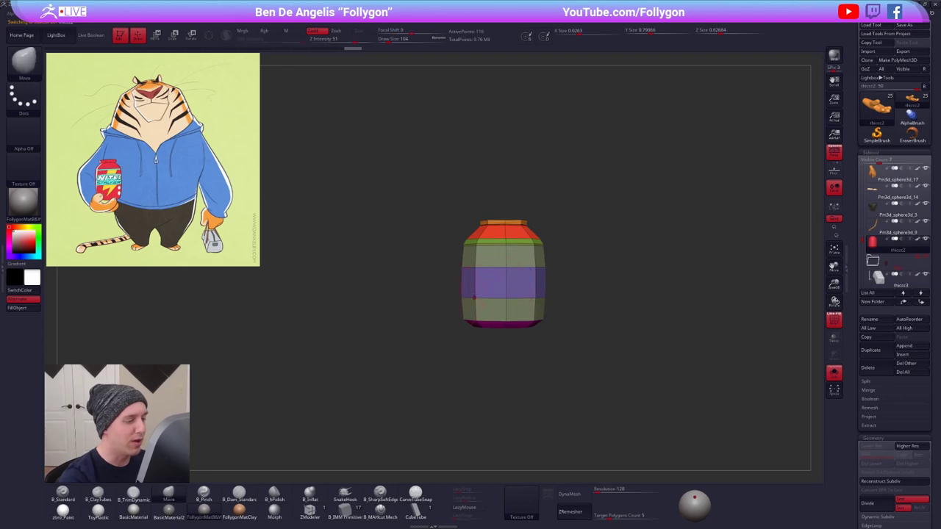
- Mask the jar's lower part, show the whole character, and move the unmasked upper part upward to make the jar taller
mouse_move(454, 284)
left_mouse_down("ctrl")
mouse_move(552, 193)
mouse_move(382, 231)
left_mouse_up("ctrl")
left_click(555, 302, "ctrl")
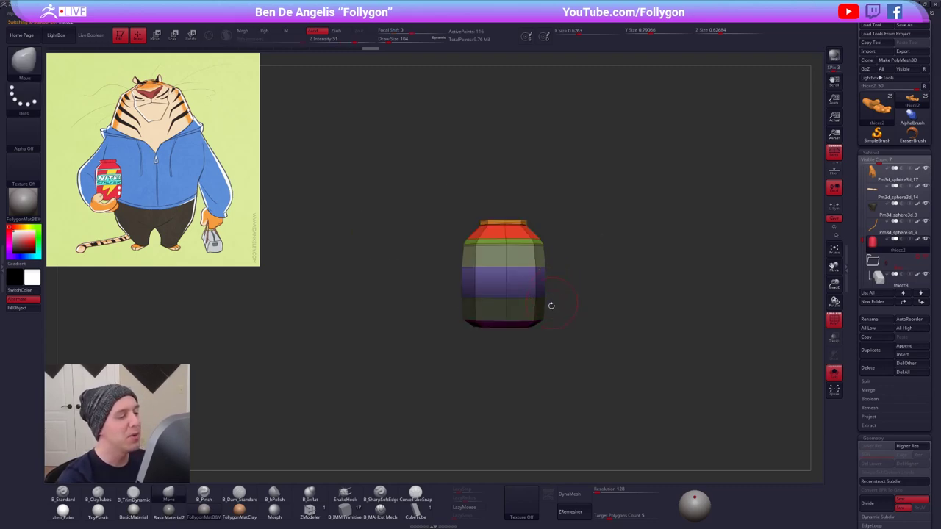
left_click_drag(551, 306, 490, 394, "alt")
key("alt+s")
key("w")
key("d")
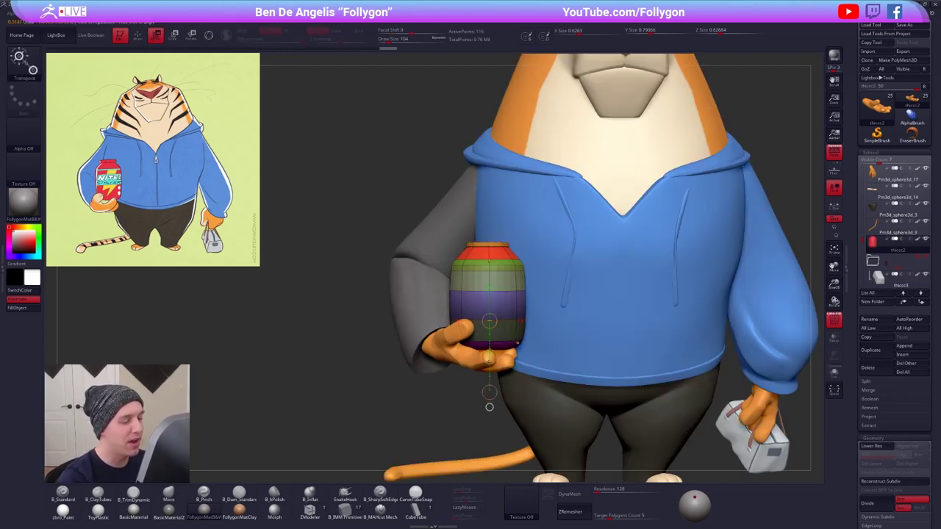
key("shift+f")
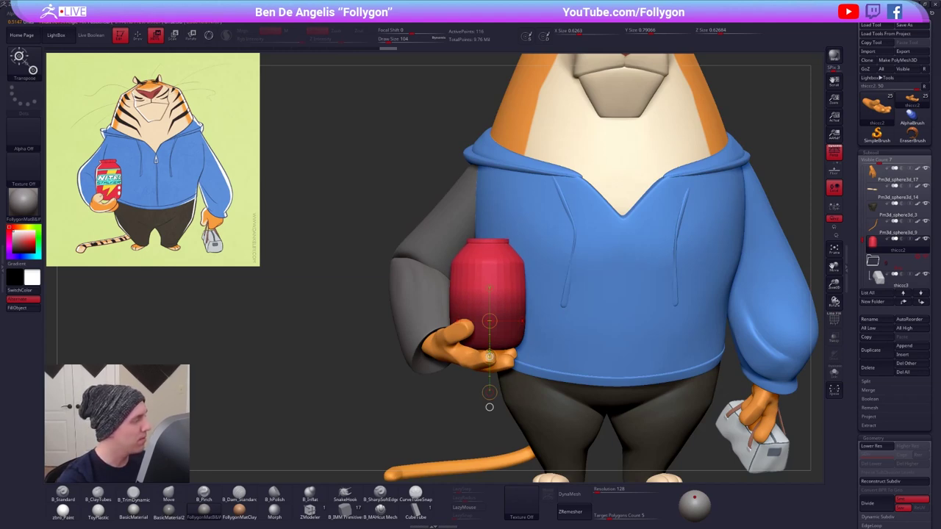
key("q")
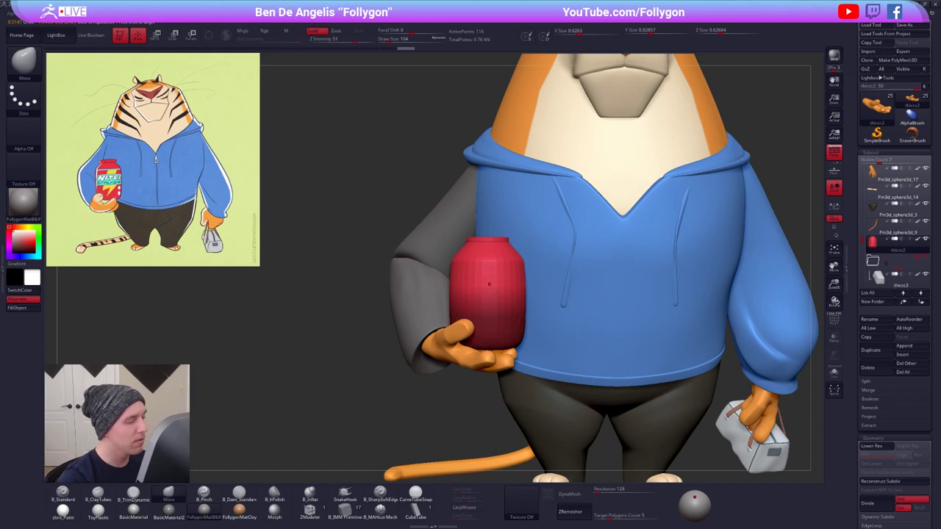
- Isolate the jar at its lowest subdivision level with polygroups shown and perspective turned off
key("alt+s")
right_click_drag(489, 240, 515, 294, "ctrl")
key("shift+d")
key("shift+f")
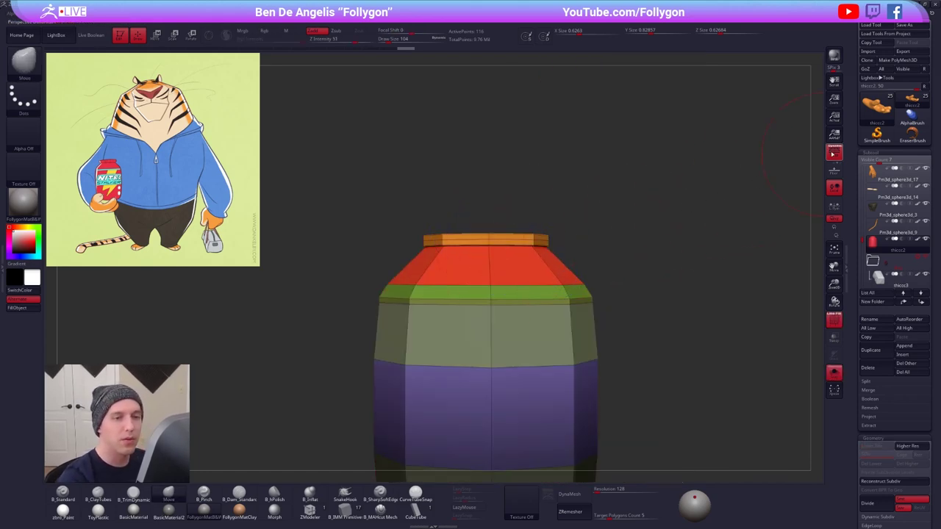
- Mask all of the jar except its orange rim polygroup, and move the rim slightly upward
left_click(479, 246, "ctrl+shift")
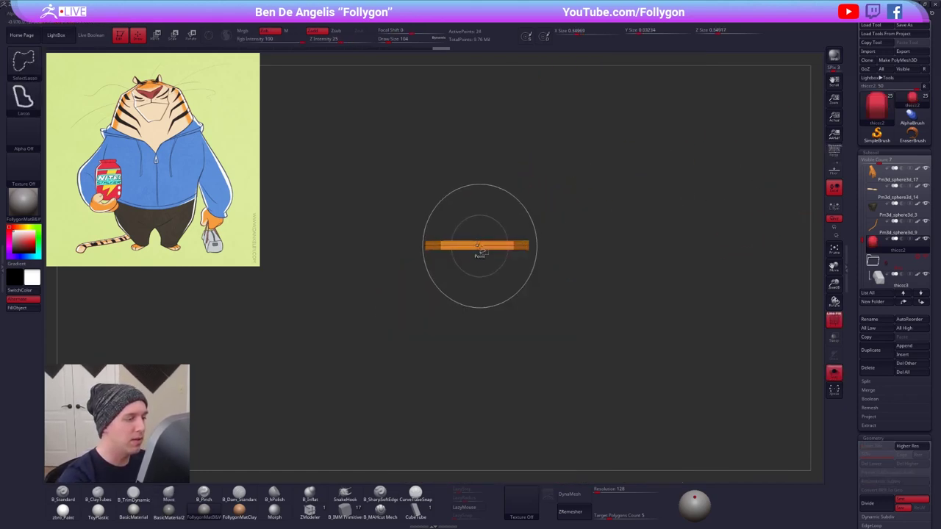
key("w")
left_click(535, 222, "ctrl")
left_click(535, 222, "ctrl+shift")
left_click(535, 222, "ctrl")
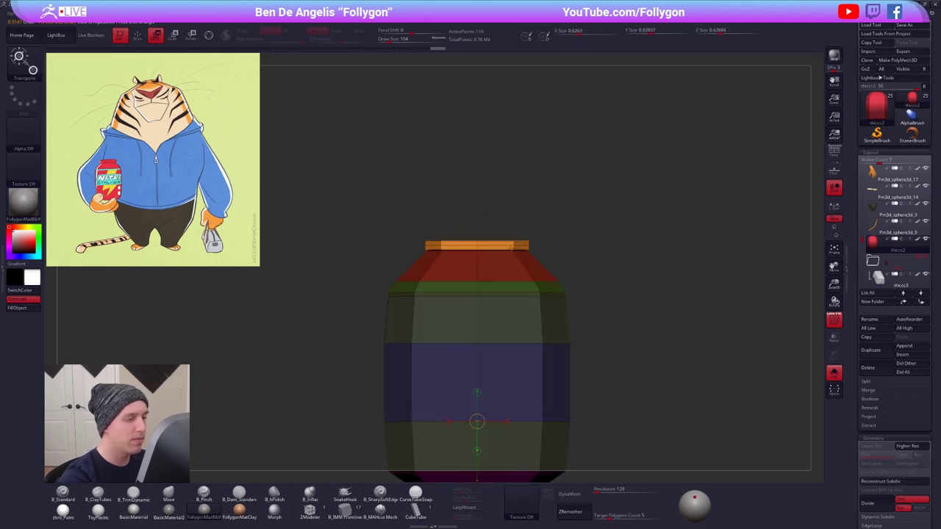
left_click(510, 249)
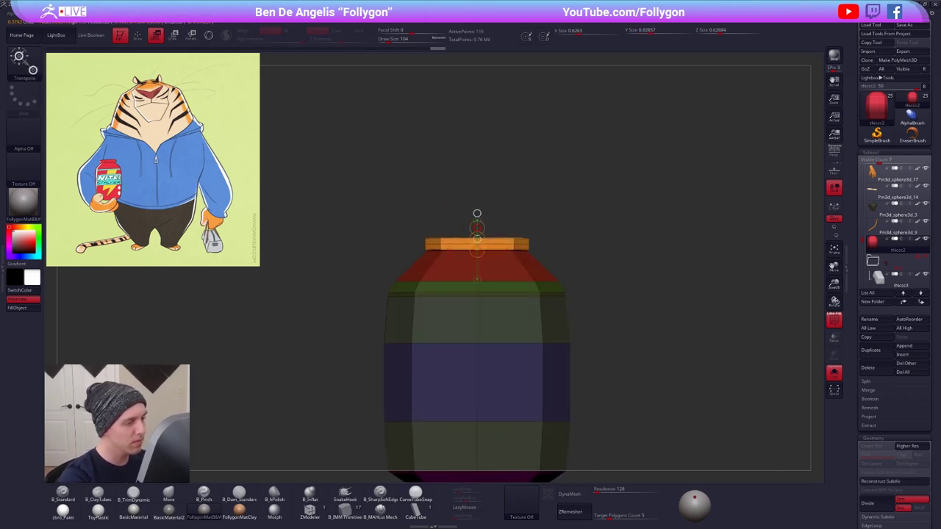
- Preview the jar with dynamic smoothing and its polygroups hidden, and clear its mask
key("d")
key("shift+f")
right_click_drag(625, 412, 626, 377, "ctrl")
key("q")
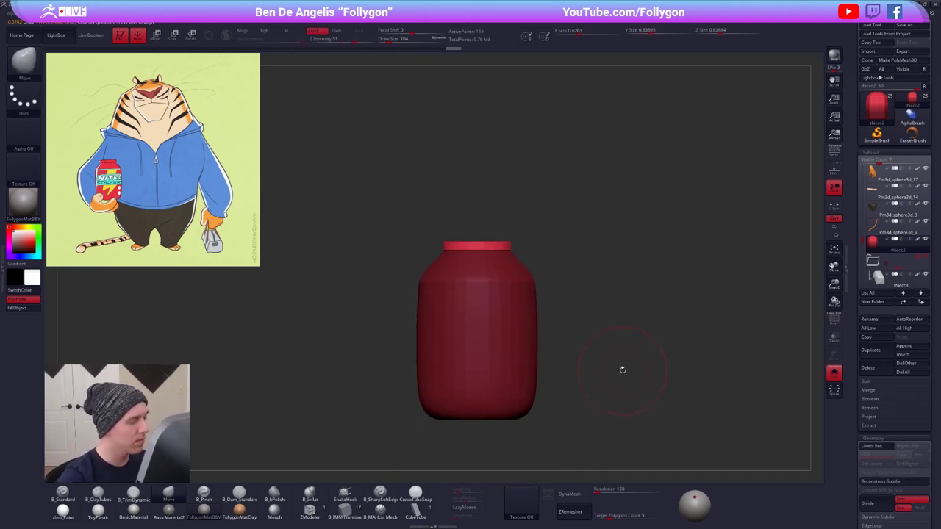
right_click_drag(595, 331, 595, 361, "ctrl")
left_click_drag(547, 242, 562, 256, "ctrl")
- Set the brush size to 54 and show the polygroup wireframe on the jar's smoothed rim
key("space")
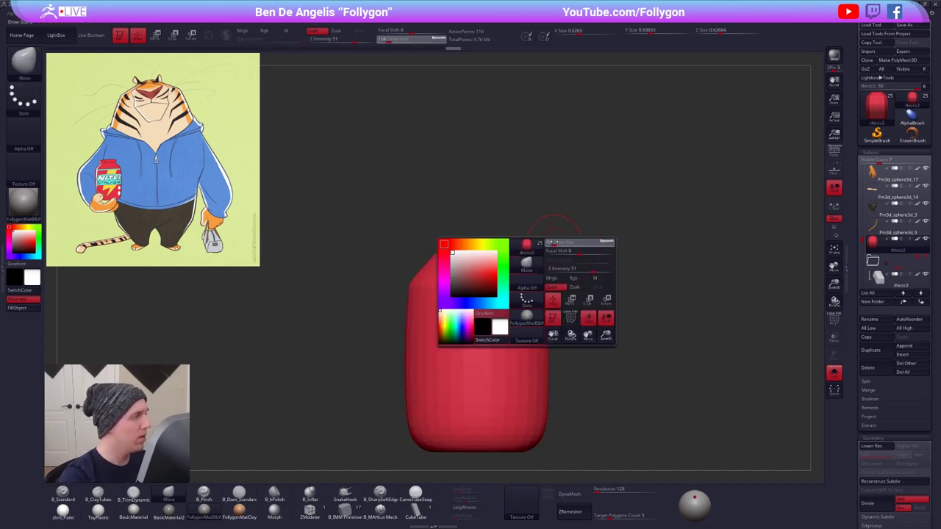
left_click(555, 245)
right_click_drag(490, 253, 491, 285, "ctrl")
right_click_drag(491, 285, 501, 309)
key("shift+f")
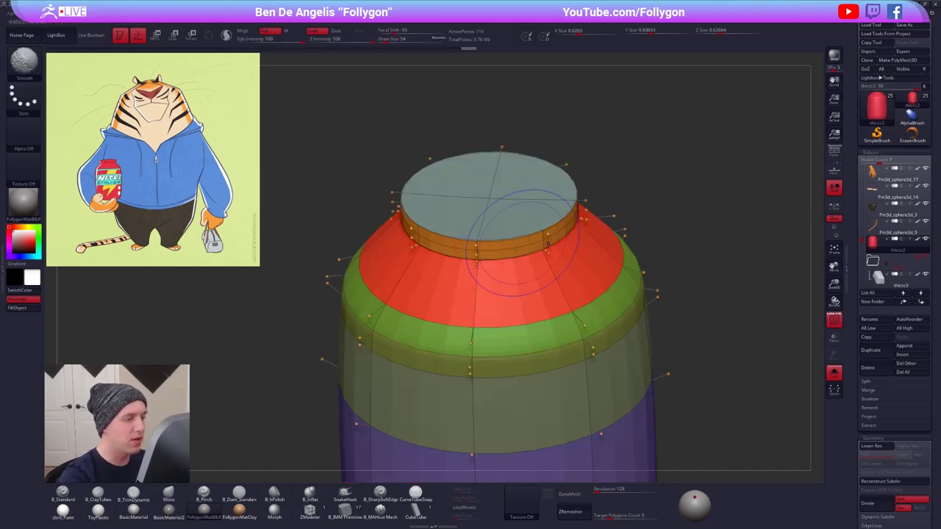
- Turn off the jar's smoothing preview and set ZModeler's edge action to Bevel with EdgeLoop Complete as the target
key("shift+d")
left_click(312, 509)
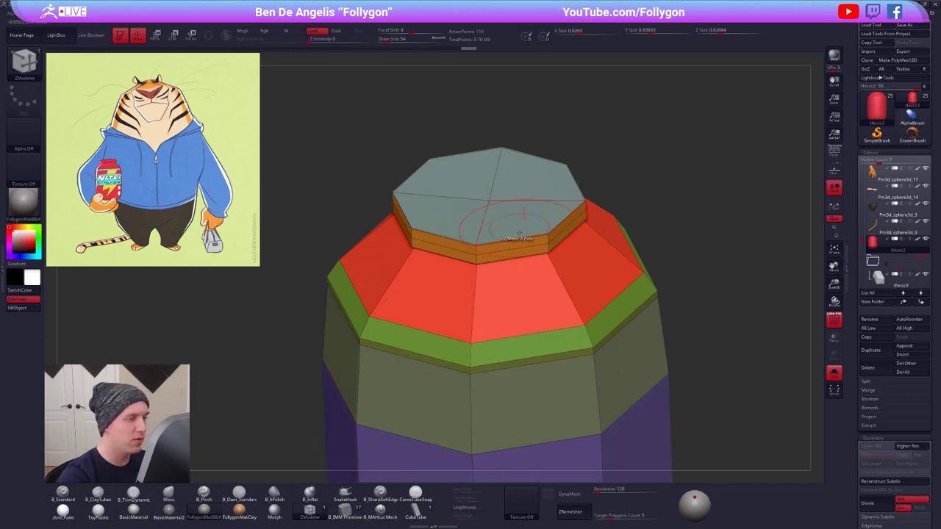
right_click_drag(501, 242, 516, 261, "ctrl")
key("space")
left_click(438, 264)
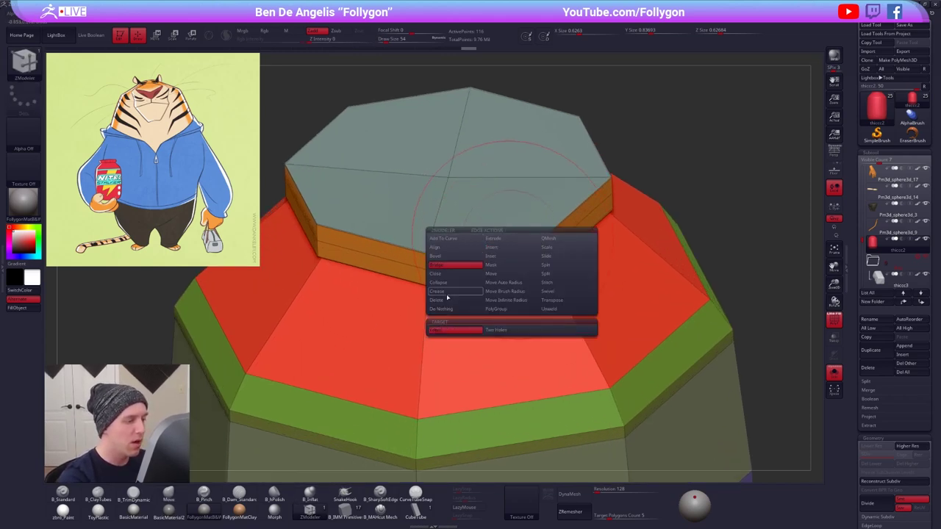
left_click(438, 256)
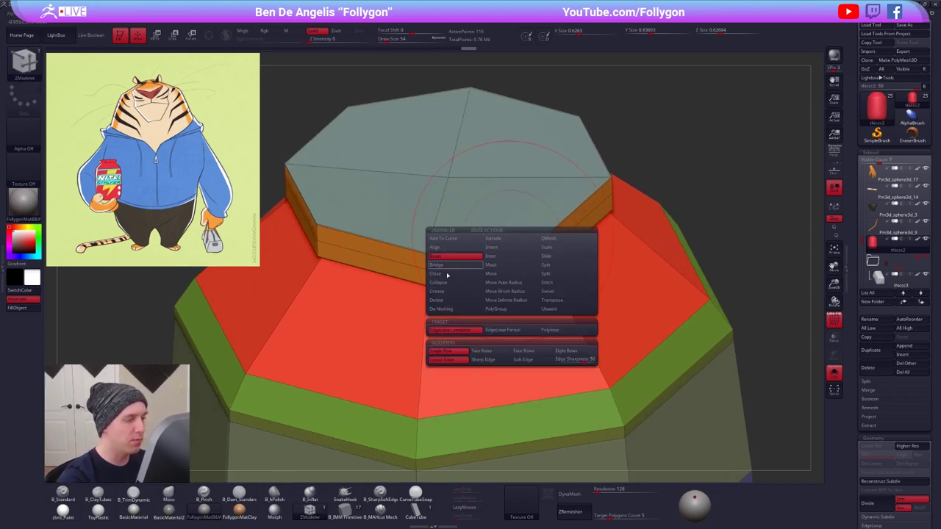
left_click(449, 330)
- Set the brush size to 9, bevel the rim's upper and lower edge loops narrowly, and check them with the smoothing preview
right_click_drag(502, 220, 518, 233, "alt")
key("space")
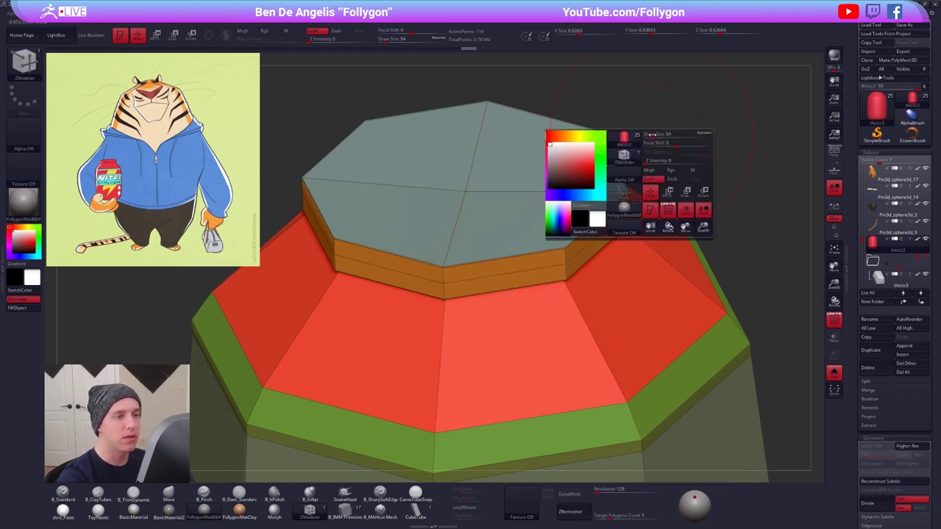
left_click_drag(654, 136, 646, 136)
left_click_drag(504, 257, 505, 260)
right_click_drag(505, 261, 494, 284)
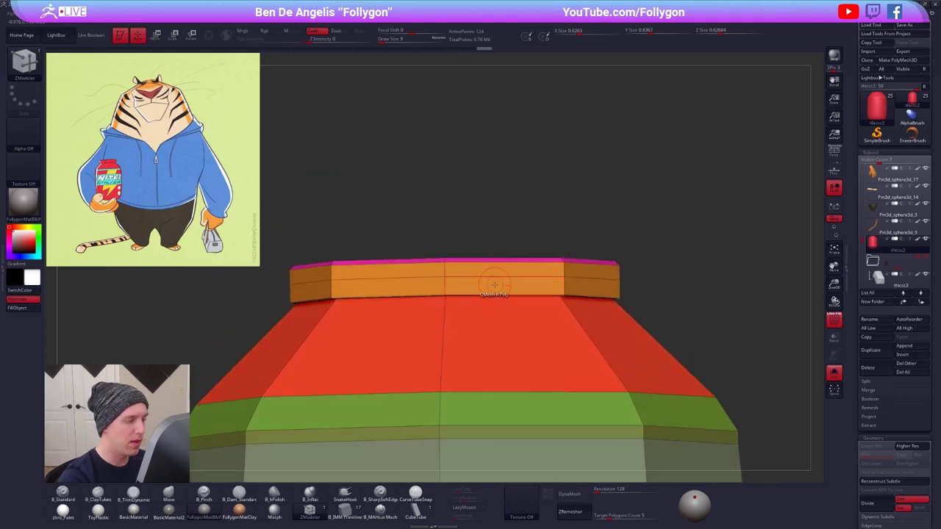
left_click_drag(494, 294, 492, 297)
right_click_drag(493, 297, 499, 322)
key("d")
key("shift+d")
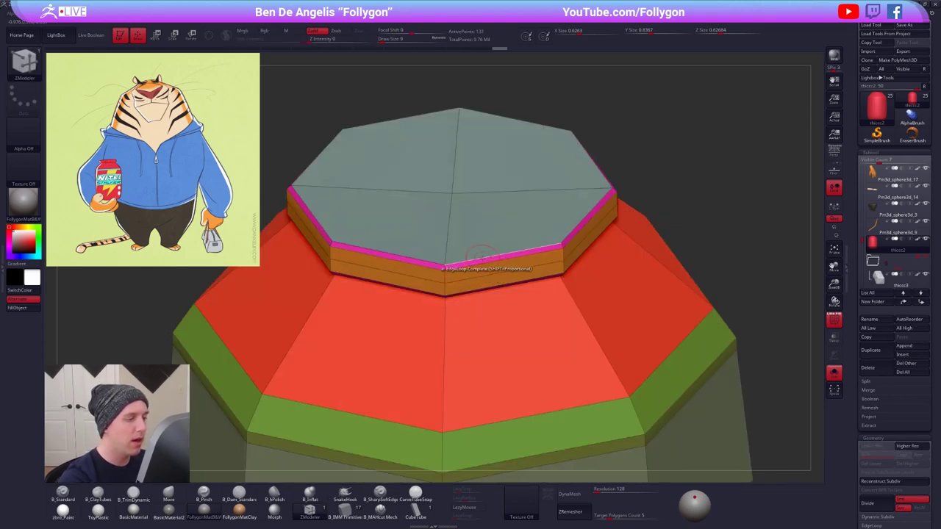
- Set the edge action to Crease EdgeLoop Complete and crease the loop at the rim's upper edge
key("space")
left_click(409, 308)
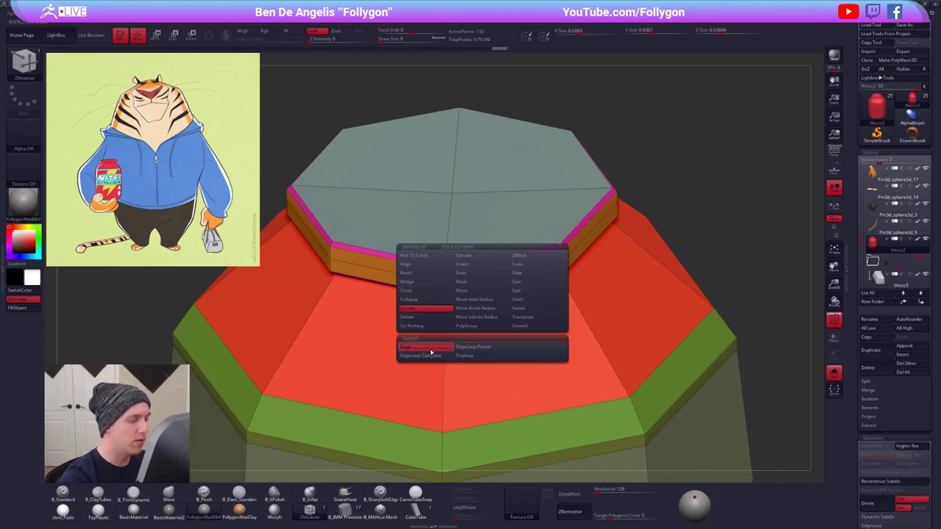
left_click(424, 346)
left_click(488, 262)
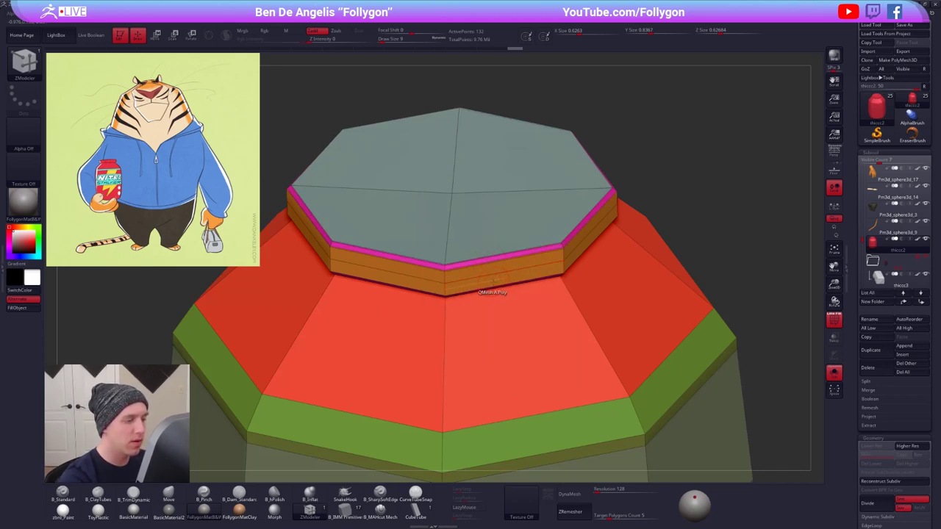
right_click_drag(493, 285, 490, 272)
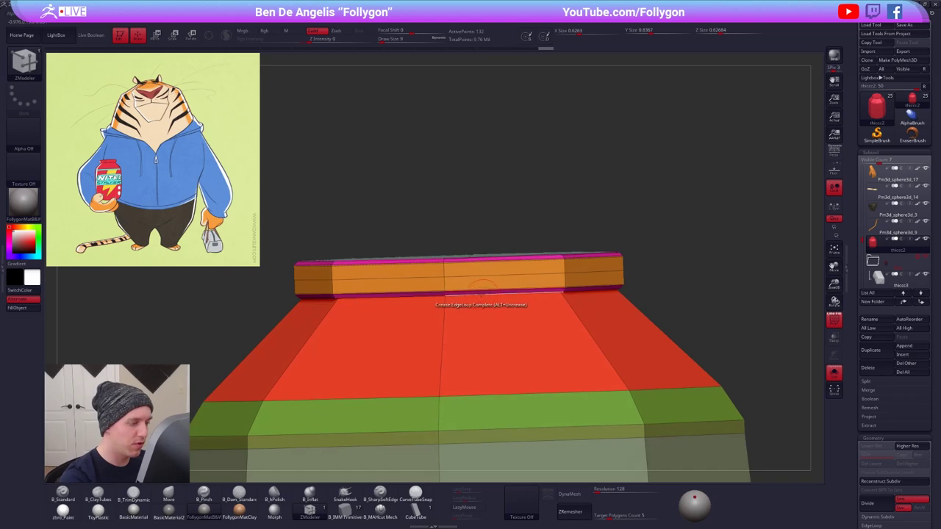
- Preview the smoothed jar without polygroups in the full character and examine it against the reference drawing
key("d")
key("shift+f")
right_click_drag(494, 275, 478, 300)
key("alt+s")
right_click_drag(667, 402, 673, 392)
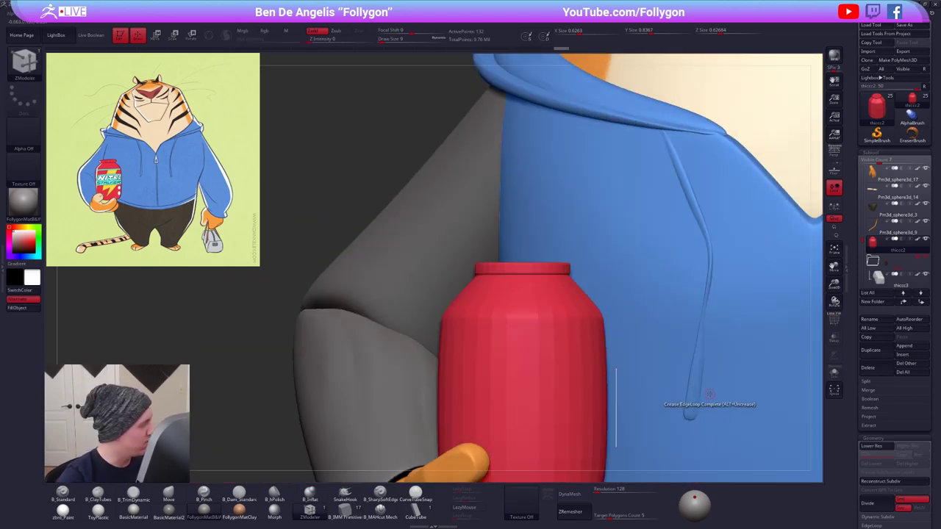
right_click_drag(681, 425, 675, 422)
scroll(675, 421, "down", 3)
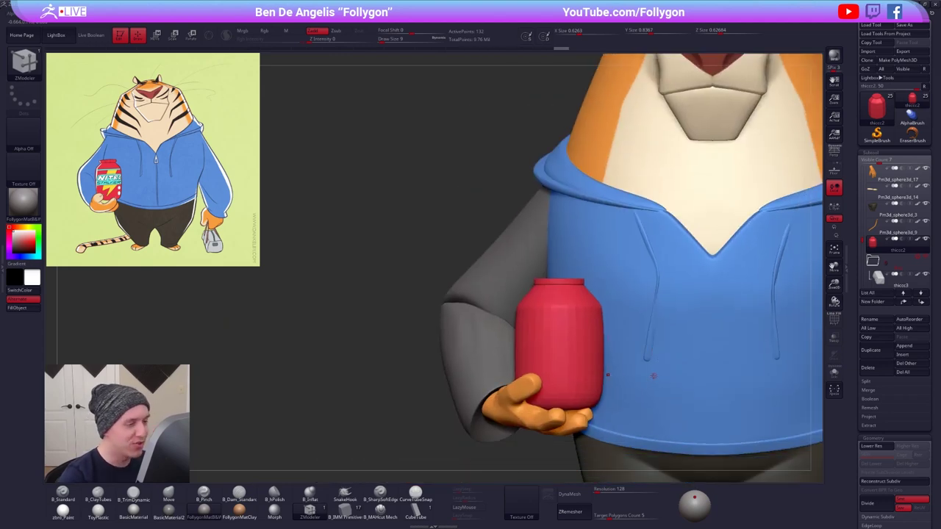
- Isolate the unsmoothed jar with polygroups shown and use MaskPen to mask everything except the rim's middle edge loop
key("alt+s")
right_click_drag(585, 352, 596, 397, "ctrl")
key("shift+d")
key("shift+f")
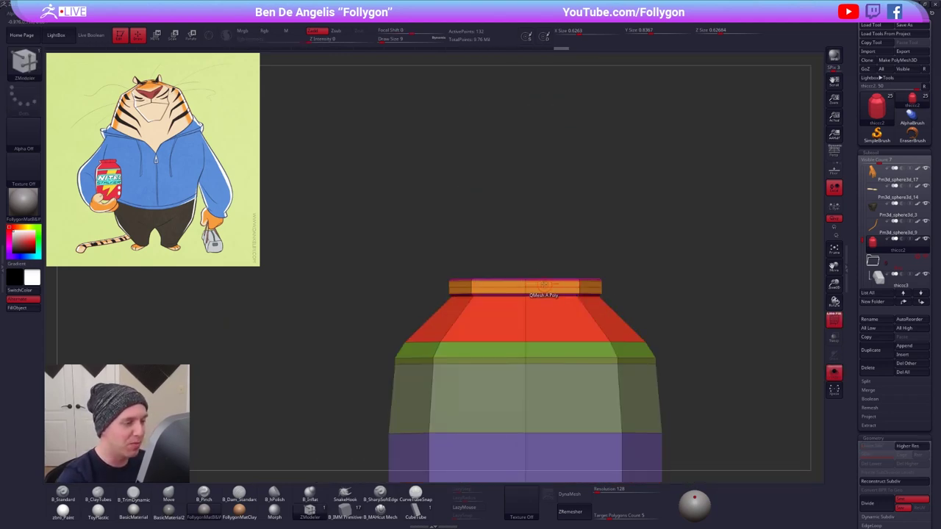
right_click_drag(544, 285, 471, 303, "ctrl")
key("ctrl+space")
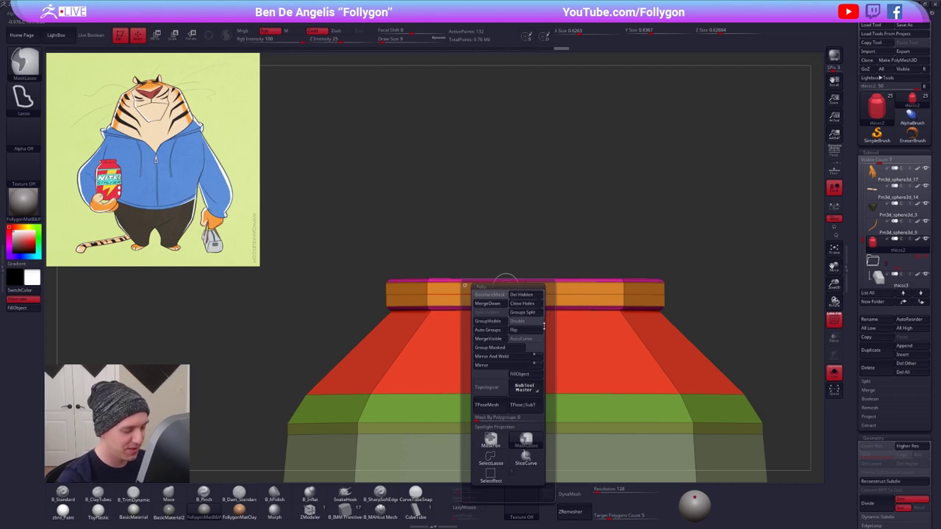
left_click(490, 439)
left_click_drag(375, 292, 672, 300, "ctrl")
- Scale the rim's unmasked middle edge loop slightly outward with smoothing shown to give the rim a rounder profile
key("w")
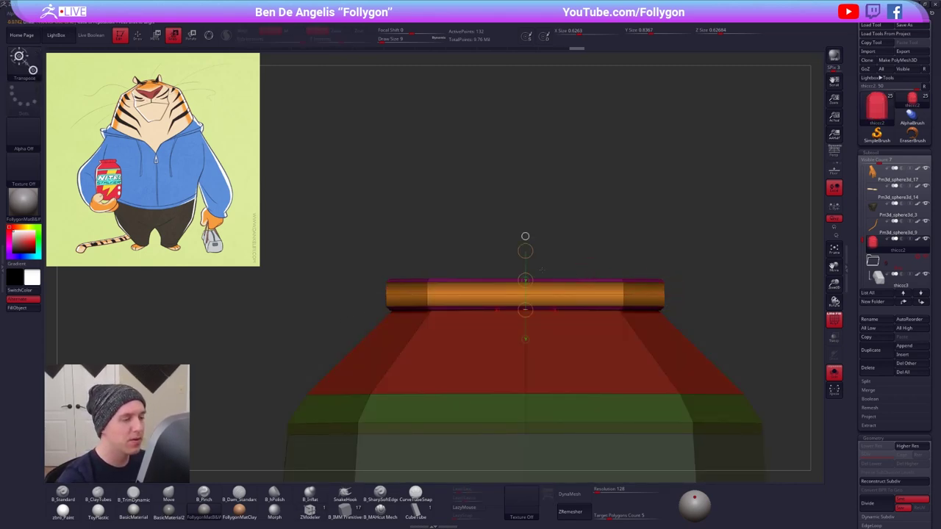
left_click(527, 237)
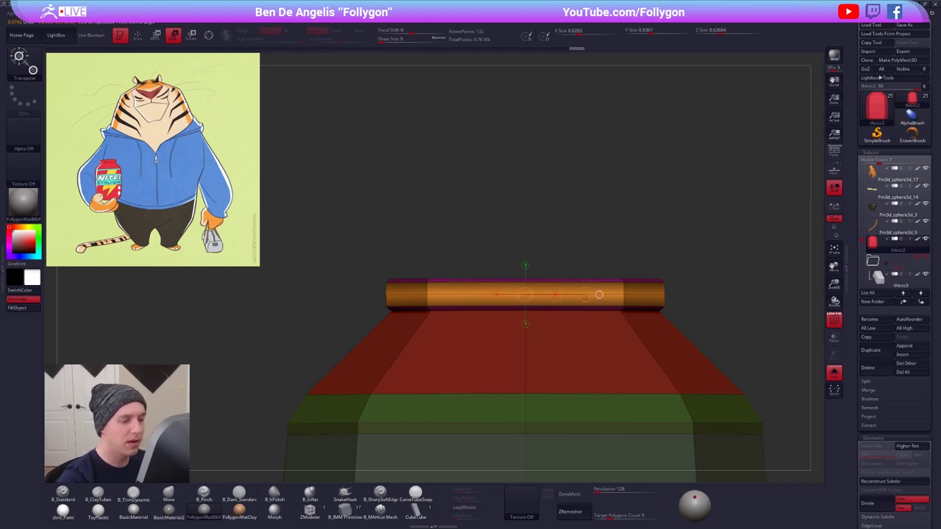
key("d")
left_click_drag(584, 295, 584, 295)
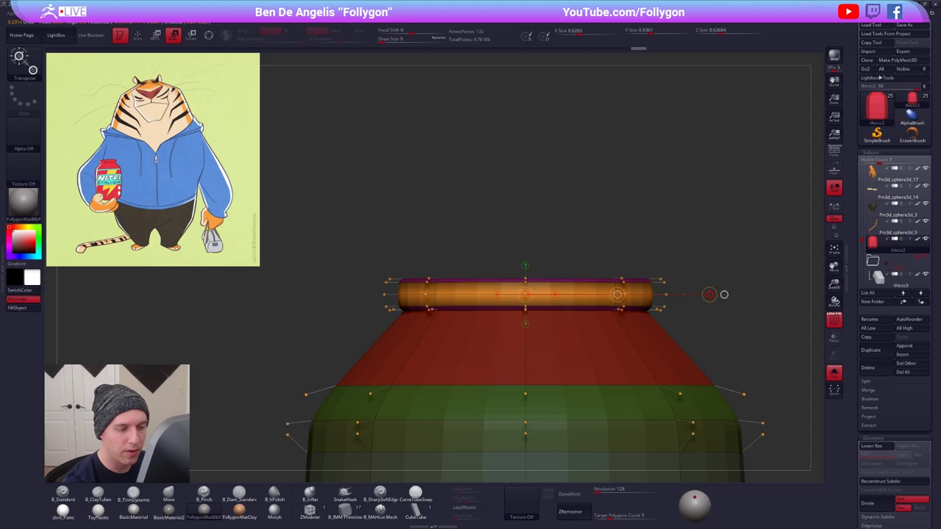
- Return to the Move brush, hide the jar's polygroup wireframe, and show the whole character from the front
key("q")
key("shift+f")
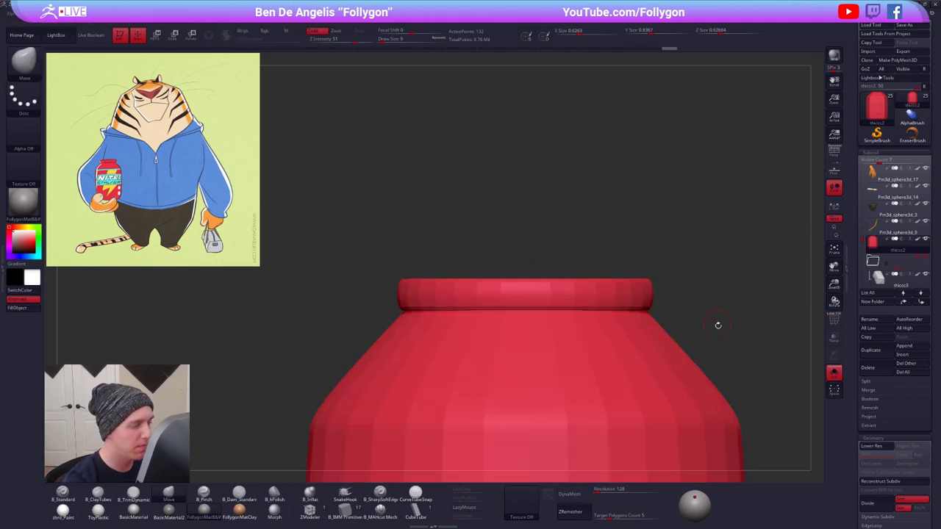
left_click_drag(718, 326, 691, 300, "alt")
key("alt+s")
left_click_drag(599, 374, 541, 404, "alt")
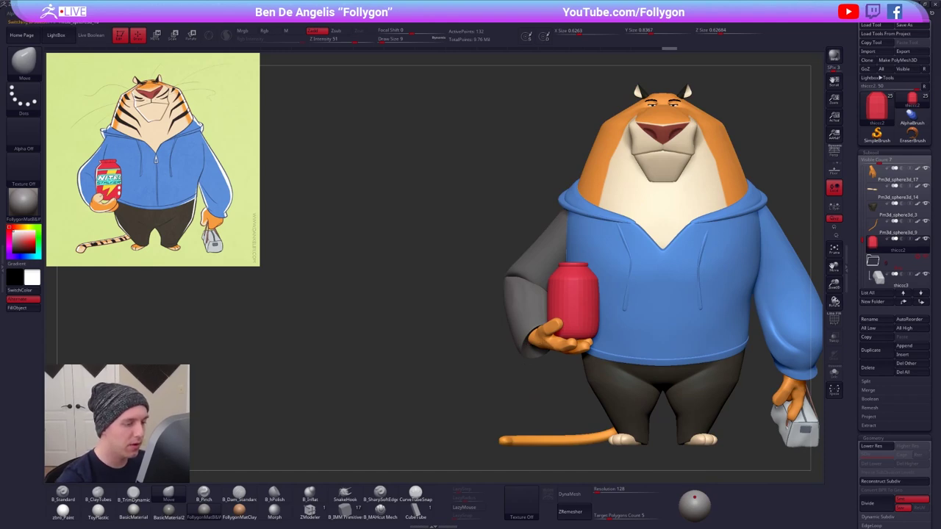
- Select the red jar and, viewing from below, move it to sit better over the palm
left_click(551, 345, "alt")
left_click_drag(549, 356, 565, 324)
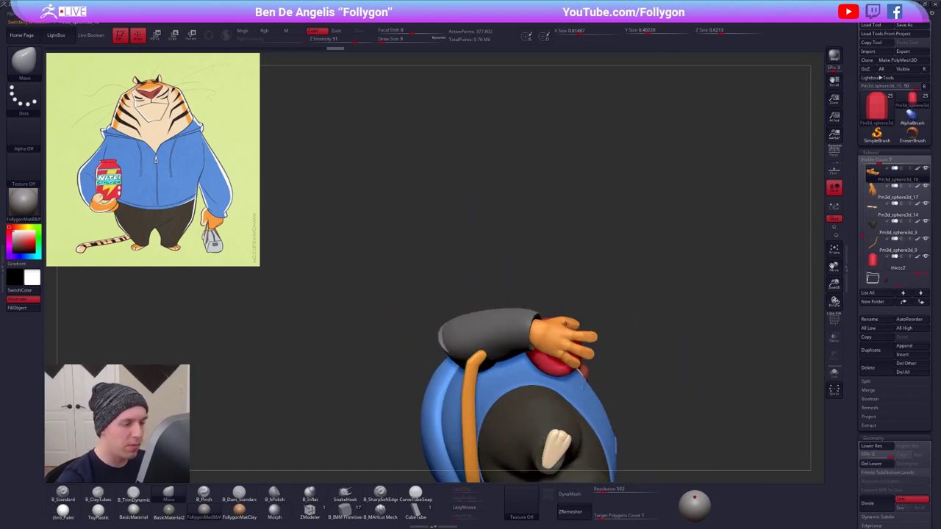
left_click(552, 361, "alt")
right_click_drag(552, 360, 563, 348, "shift")
key("w")
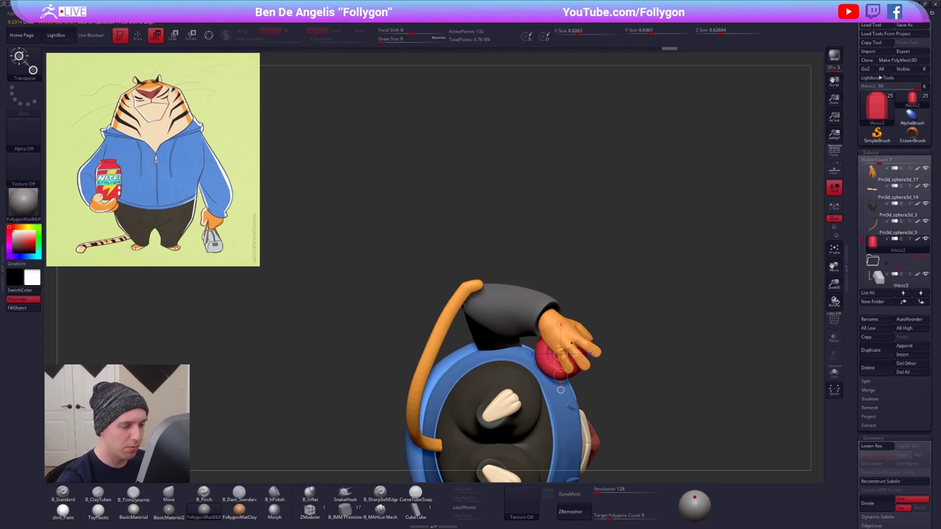
mouse_move(613, 323)
left_mouse_down()
mouse_move(624, 316)
mouse_move(604, 326)
left_mouse_up()
right_click_drag(597, 330, 493, 352)
mouse_move(612, 377)
right_mouse_down()
mouse_move(559, 379)
mouse_move(628, 381)
right_mouse_up()
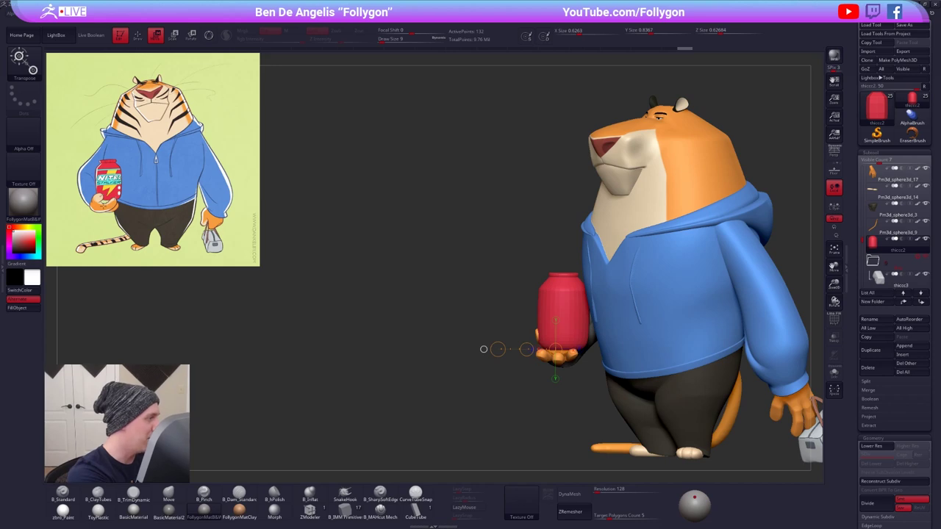
- Select the hand under the jar and rotate it slightly in the view from below
right_click_drag(483, 349, 559, 265)
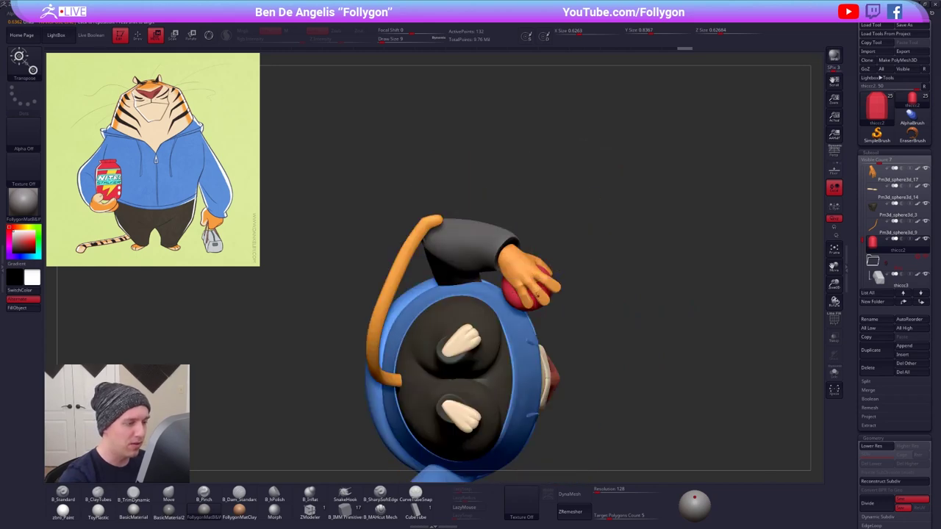
left_click(538, 295, "alt")
key("r")
mouse_move(538, 297)
left_mouse_down()
mouse_move(561, 300)
mouse_move(603, 342)
left_mouse_up()
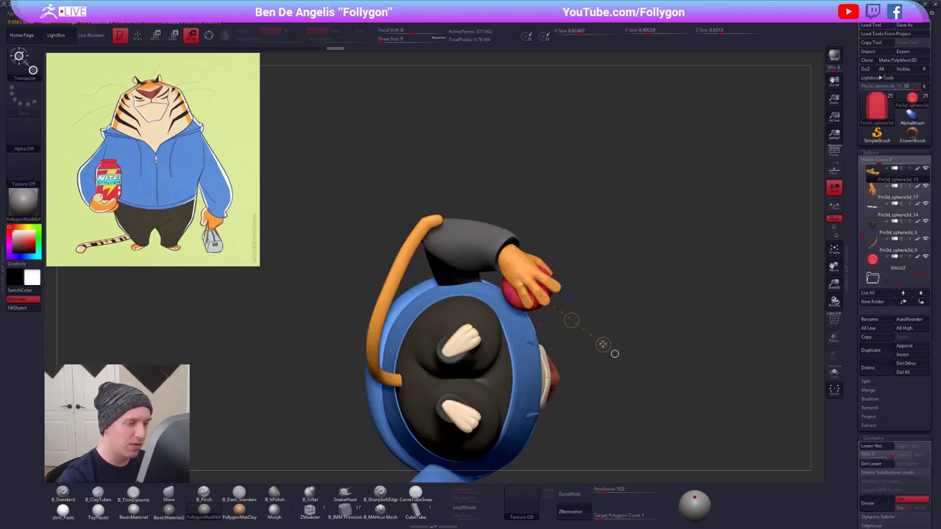
left_click(613, 354)
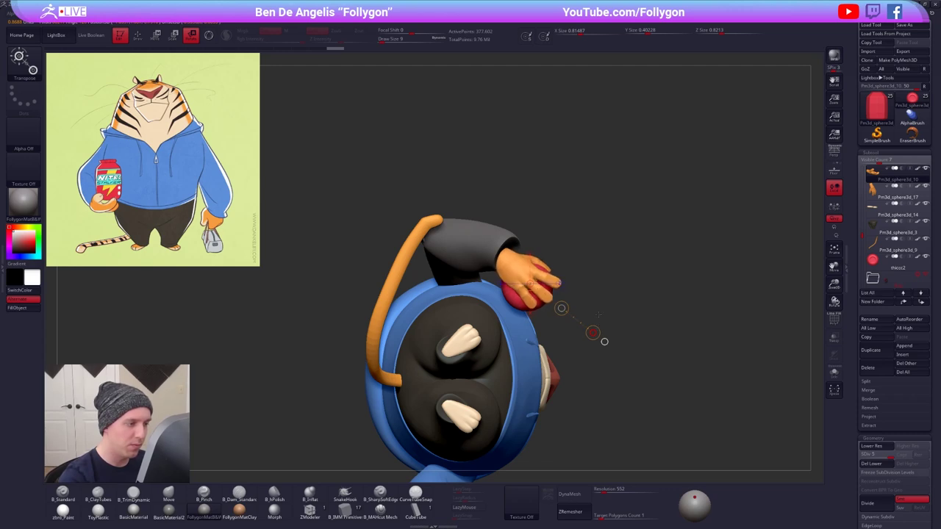
- Select the grey forearm sleeve and rotate it to line up with the hand under the jar
key("q")
left_click(481, 250, "alt")
key("r")
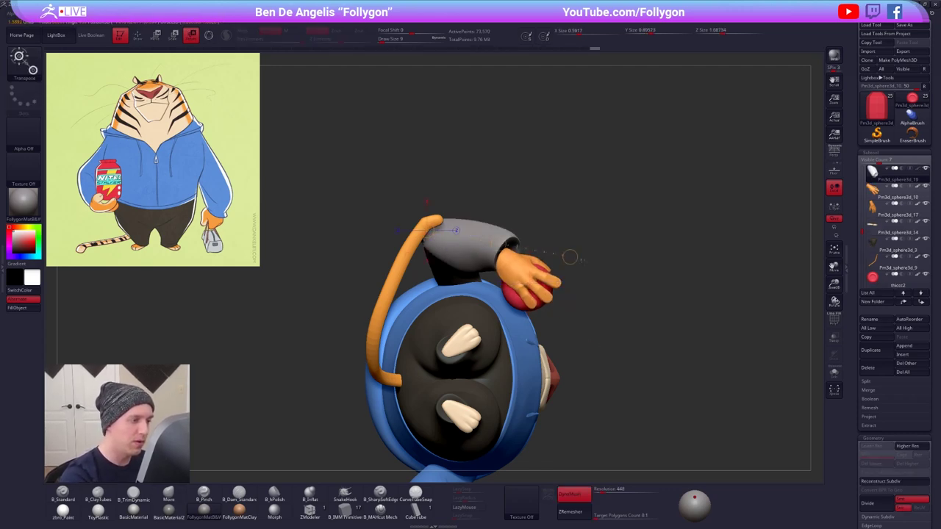
mouse_move(523, 260)
left_mouse_down()
mouse_move(618, 289)
mouse_move(588, 279)
mouse_move(573, 289)
mouse_move(585, 422)
mouse_move(632, 394)
mouse_move(610, 414)
left_mouse_up()
key("q")
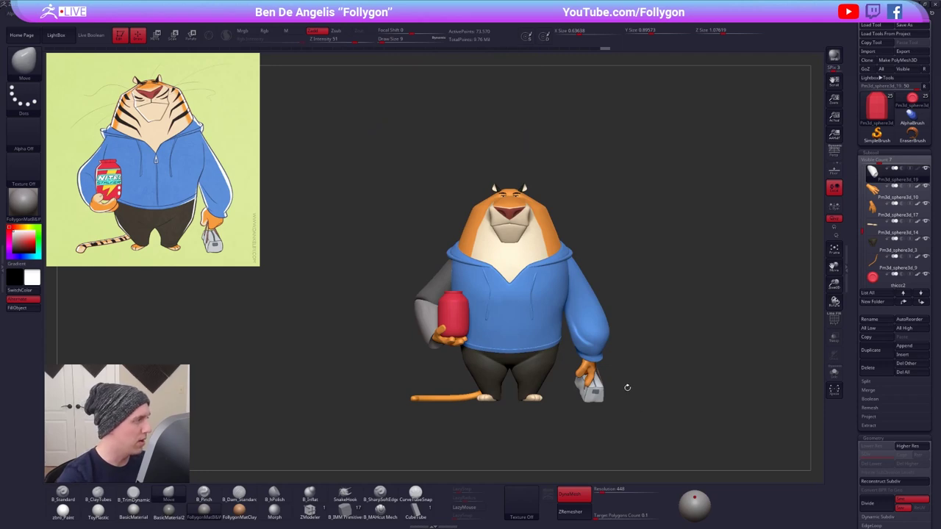
- Frame the whole character from the front and set the Move brush size to 160
mouse_move(615, 328)
left_mouse_down("alt")
mouse_move(605, 304)
mouse_move(614, 288)
left_mouse_up("alt")
key("space")
key("ctrl+shift+space")
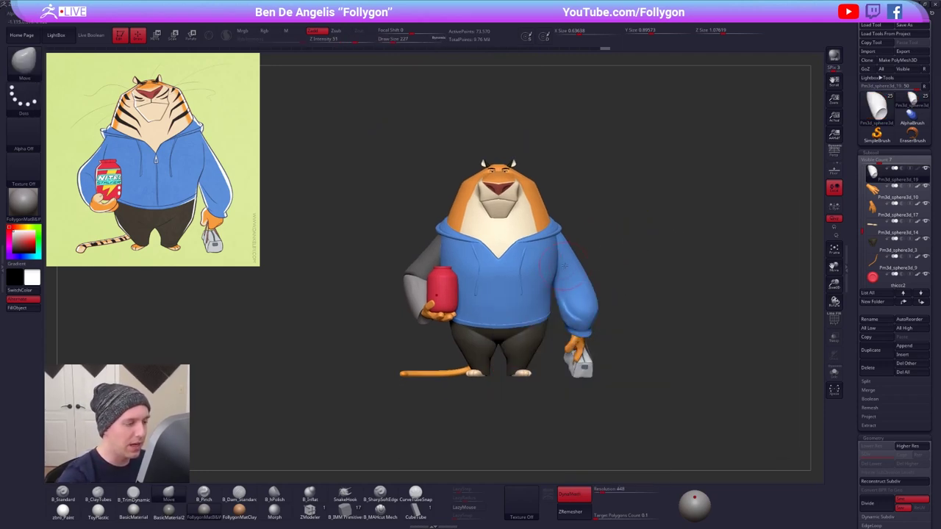
key("shift+space")
mouse_move(536, 330)
right_mouse_down("alt")
mouse_move(559, 342)
mouse_move(516, 382)
mouse_move(471, 353)
right_mouse_up("alt")
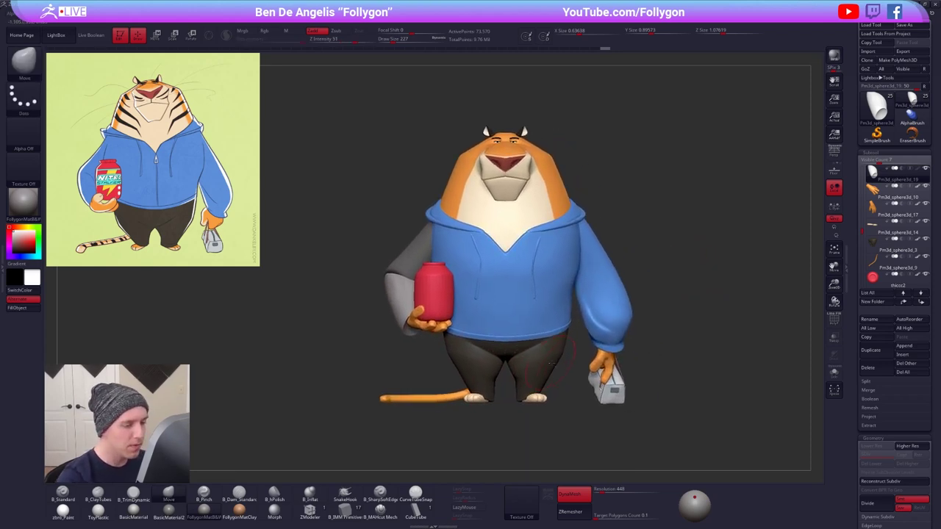
key("s")
left_click(633, 337)
right_click_drag(642, 378, 617, 373, "alt")
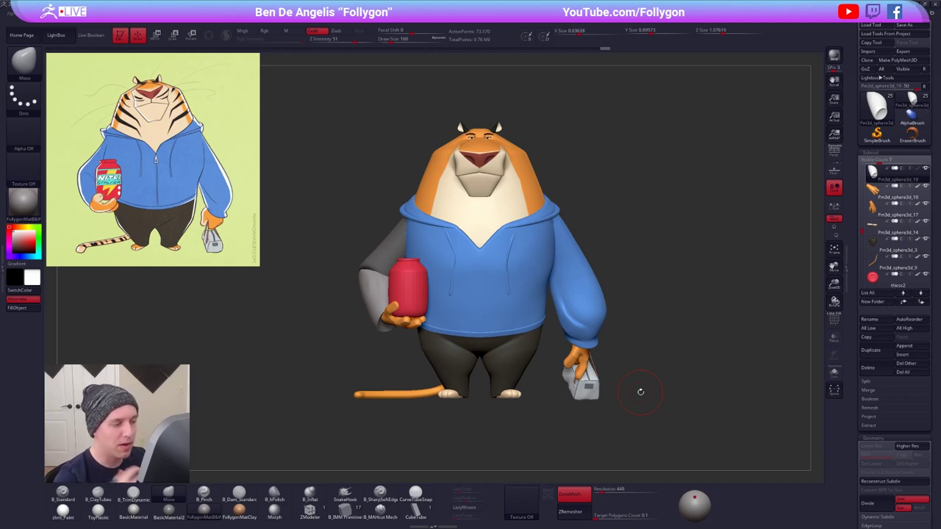
- Select the black trousers, drop them to their lowest subdivision level, check their polygroups, and view the character from the side
left_click(515, 362, "alt")
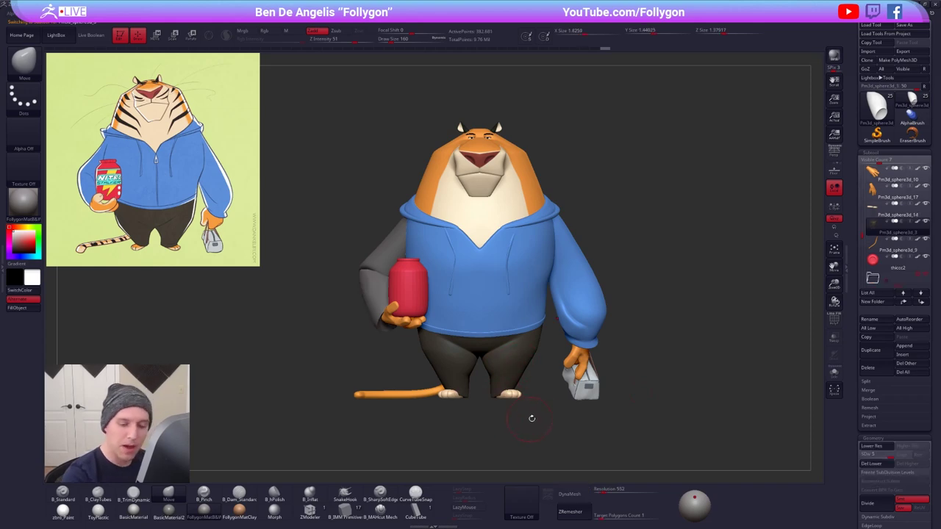
key("shift+f")
left_click_drag(550, 427, 571, 397, "alt")
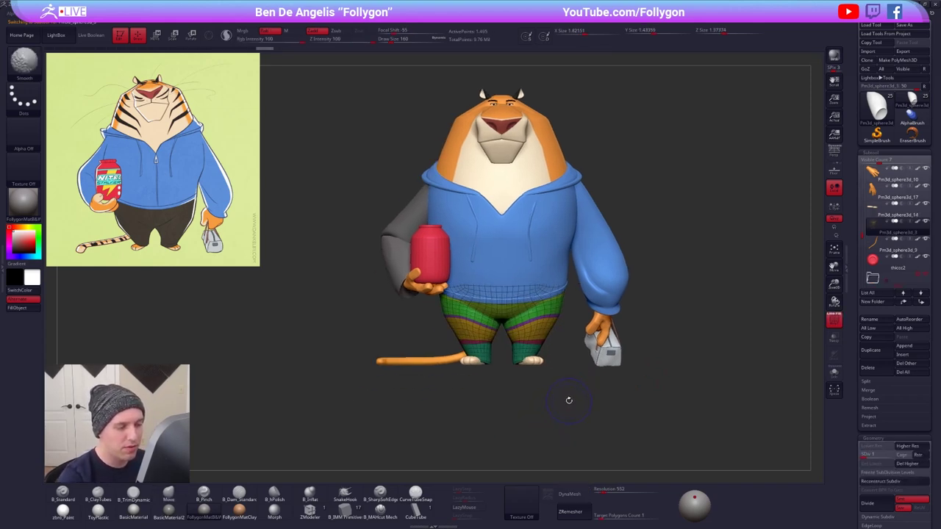
key("shift+f")
left_click_drag(567, 397, 596, 404)
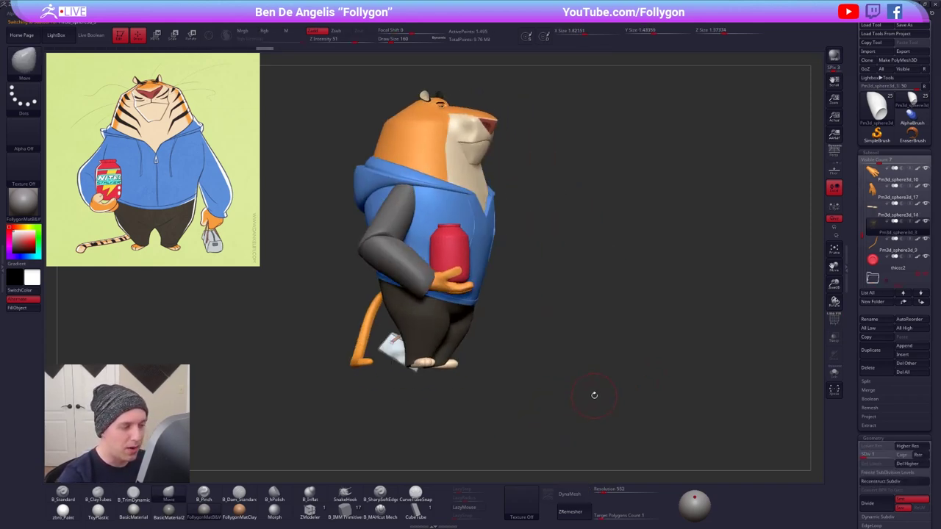
- Return the black trousers to subdivision level 5
key("d")
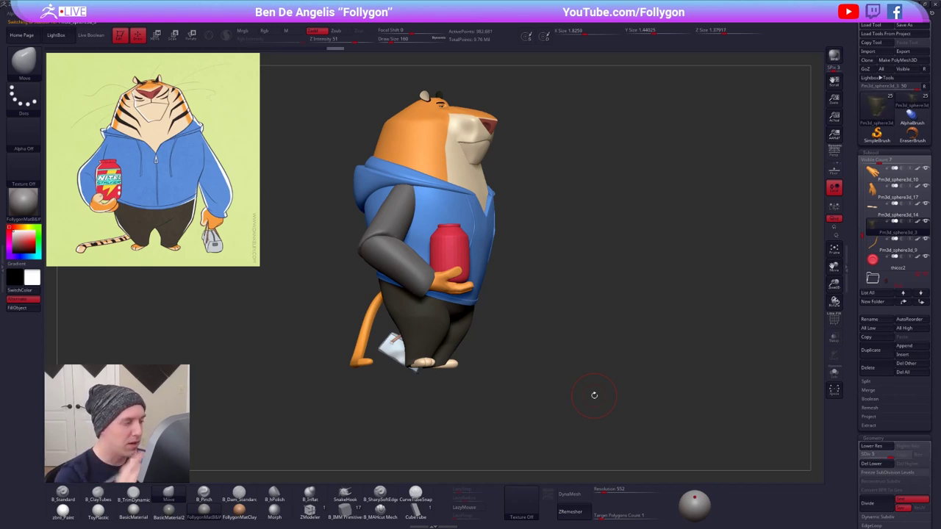
left_click_drag(556, 376, 605, 392, "alt")
- Select the grey forearm sleeve and reshape its outline from the side and back with the Move brush at sizes 265 and 252
left_click(440, 277, "alt")
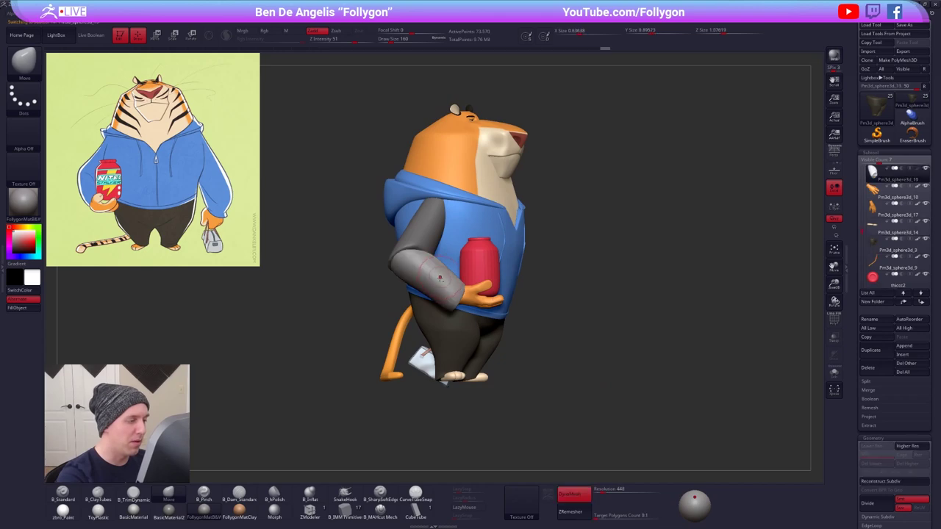
right_click_drag(439, 278, 500, 292, "alt")
key("space")
left_click_drag(455, 289, 462, 289)
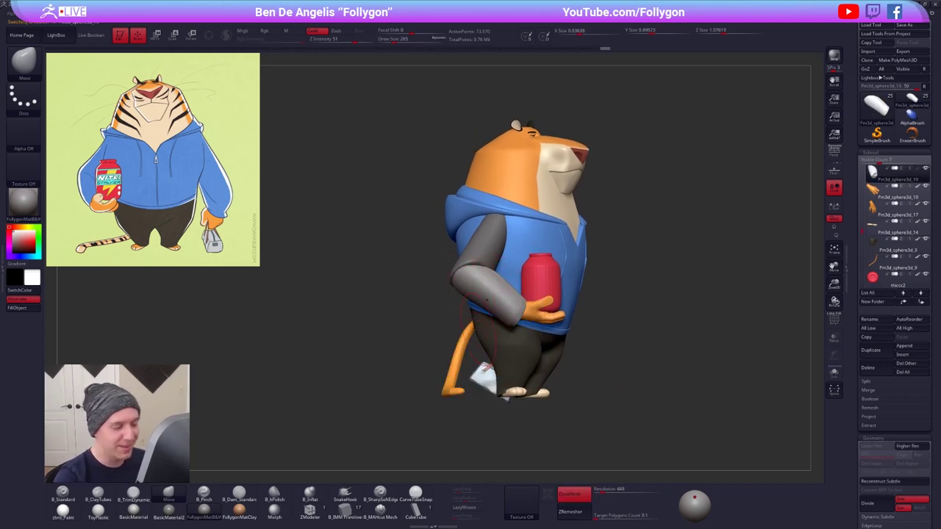
left_click_drag(451, 282, 449, 279)
mouse_move(412, 282)
right_mouse_down()
mouse_move(470, 278)
mouse_move(440, 290)
right_mouse_up()
key("space")
left_click_drag(468, 280, 460, 282)
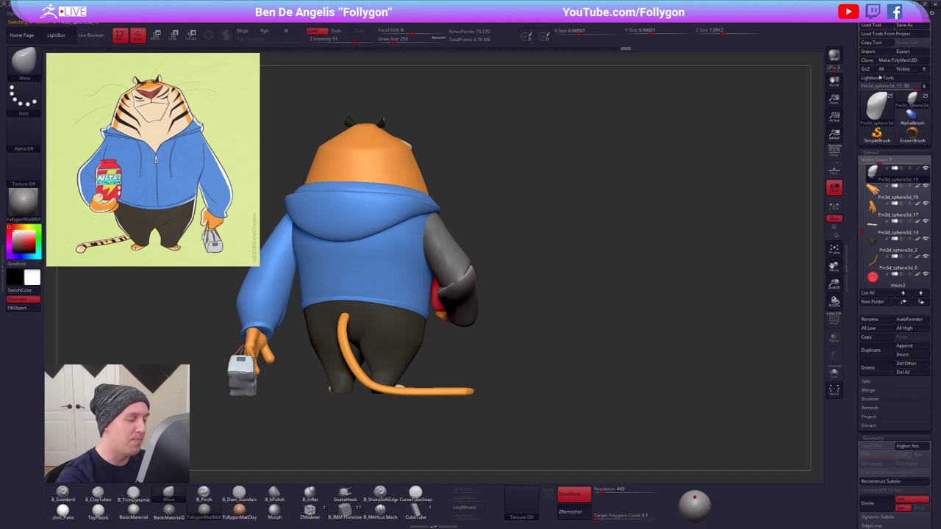
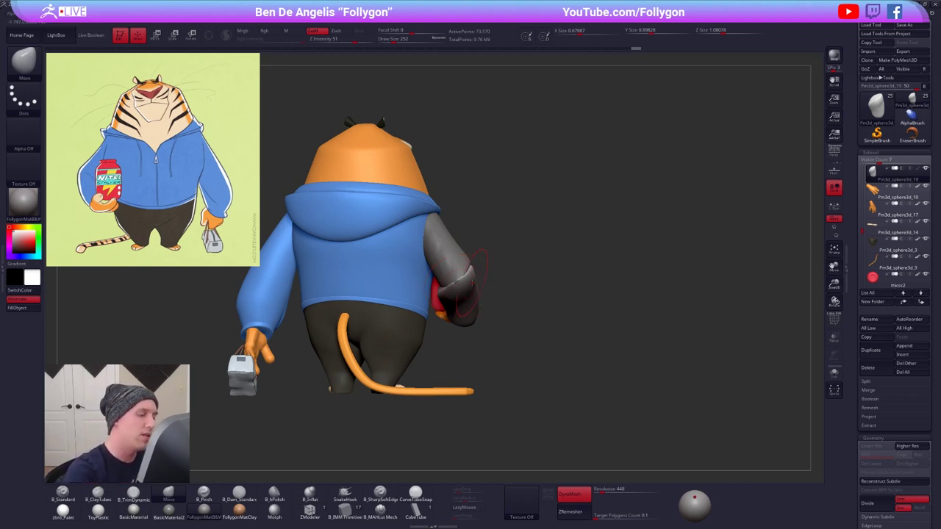
- Push out the forearm sleeve's elbow with the Move brush at size 308, and work its back with ClayTubes at size 192
key("space")
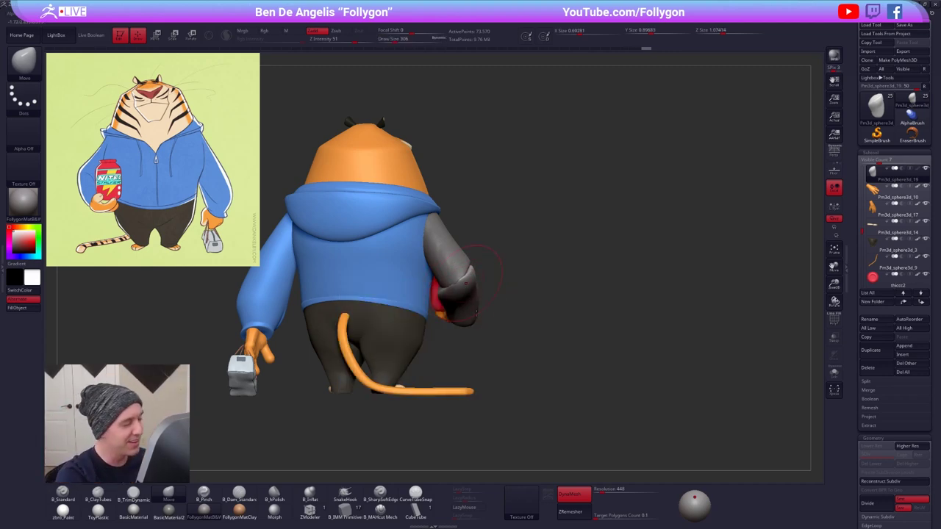
right_click_drag(472, 292, 505, 315)
key("alt+s")
key("2")
key("space")
left_click_drag(505, 316, 501, 315)
key("alt+s")
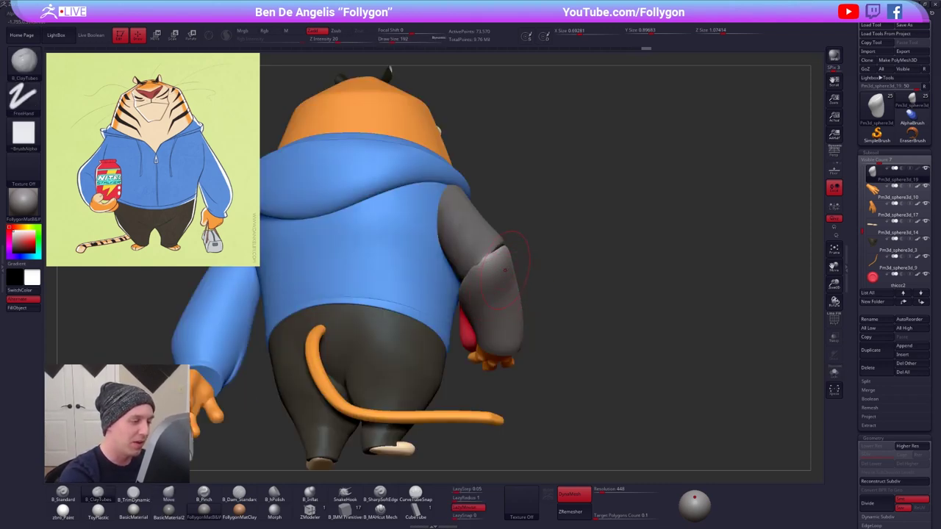
- Reshape the back of the forearm sleeve between elbow and wrist with the Move brush at size 192
right_click_drag(504, 310, 505, 293)
key("4")
key("space")
left_click_drag(505, 293, 501, 260)
right_click_drag(501, 259, 469, 294)
key("space")
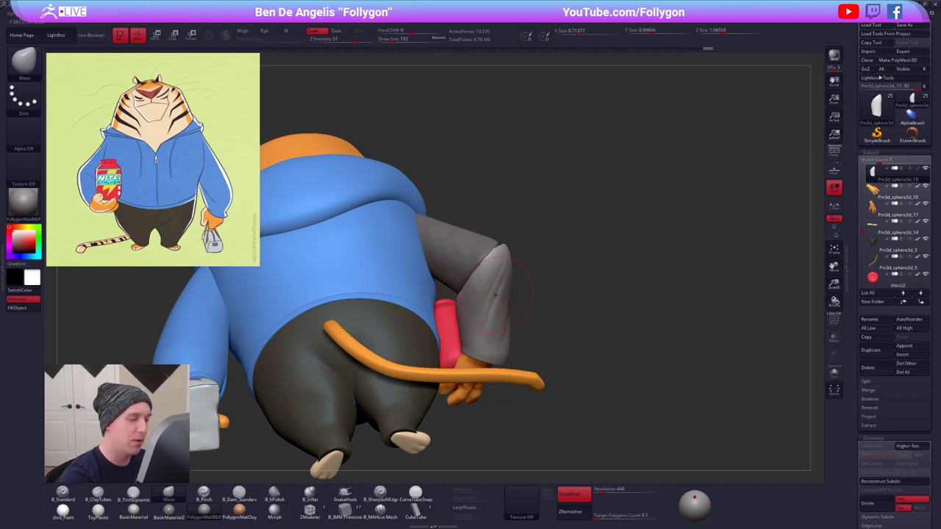
- Smooth out the forearm sleeve's volume with the ClayTubes brush and compare the arm with the reference from the front
key("b")
key("c")
key("t")
right_click_drag(480, 341, 539, 321)
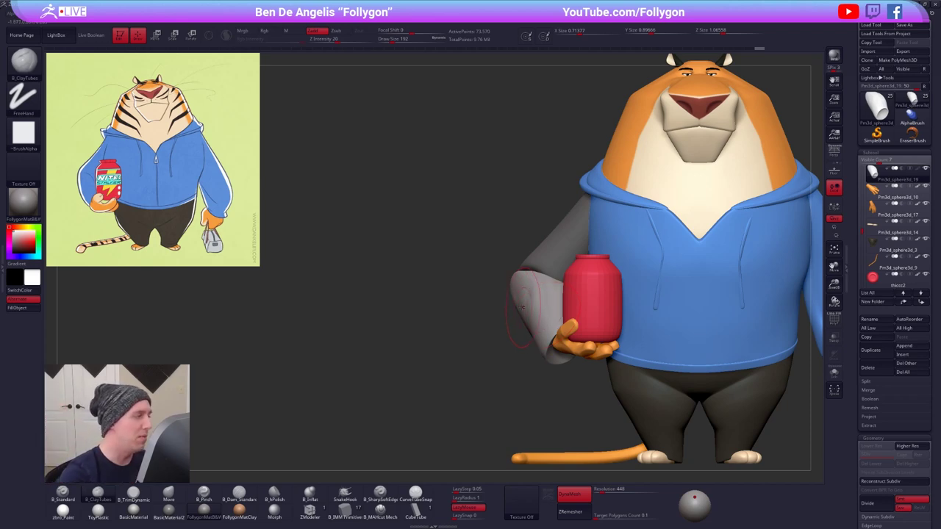
right_click_drag(541, 324, 557, 396)
- Adjust the forearm sleeve near the wrist with the Move brush at size 192, checking it from the side
key("b")
key("m")
key("v")
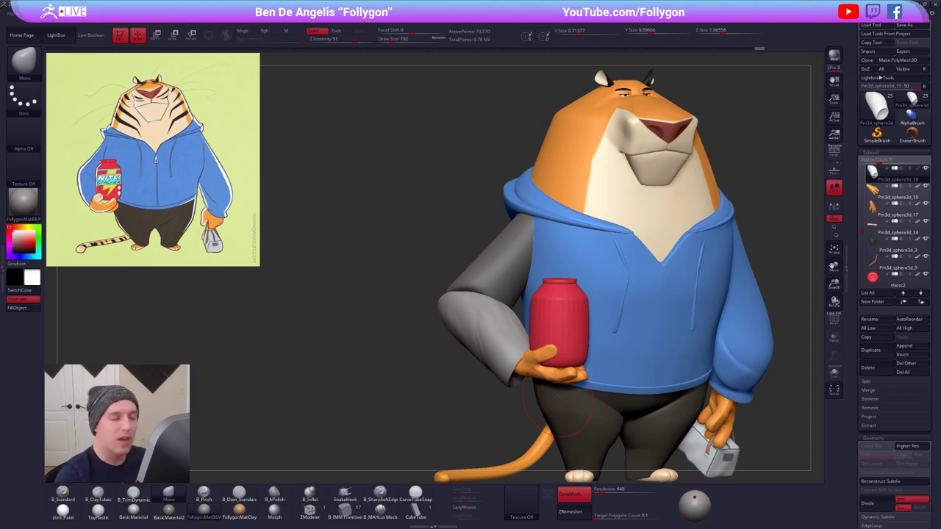
right_click_drag(512, 362, 550, 372)
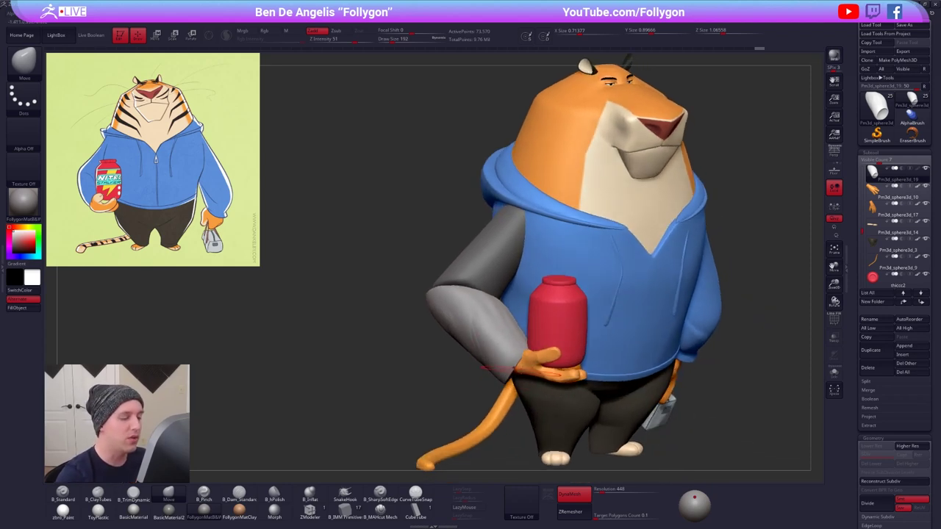
key("r")
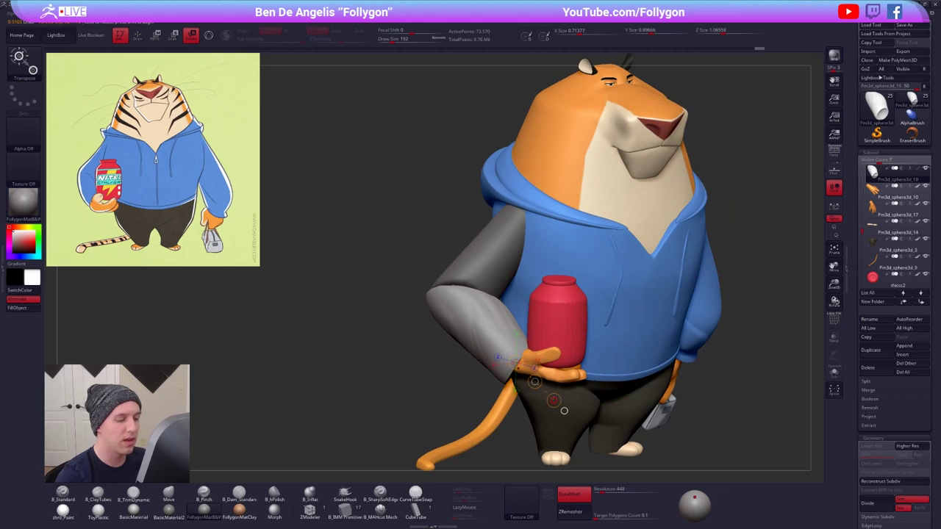
key("q")
mouse_move(547, 383)
right_mouse_down("ctrl")
mouse_move(522, 360)
mouse_move(558, 381)
right_mouse_up("ctrl")
right_click_drag(512, 343, 511, 339, "ctrl")
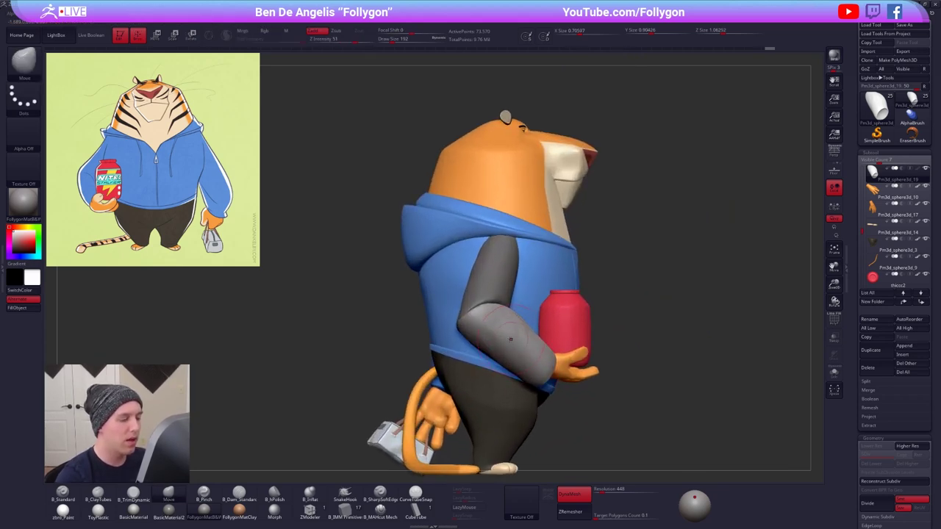
- Select the grey upper arm sleeve and reshape it with the Move brush at size 170, checking it from the side and front
left_click(493, 283, "alt")
key("space")
left_click_drag(493, 284, 497, 284)
right_click_drag(498, 284, 548, 284)
key("space")
left_click_drag(490, 274, 482, 274)
right_click_drag(560, 324, 516, 327)
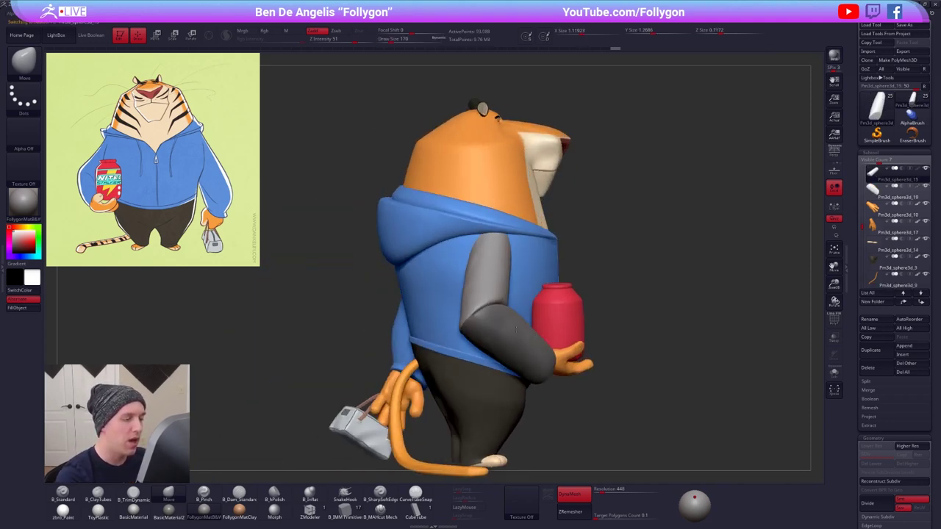
left_click_drag(519, 329, 522, 412)
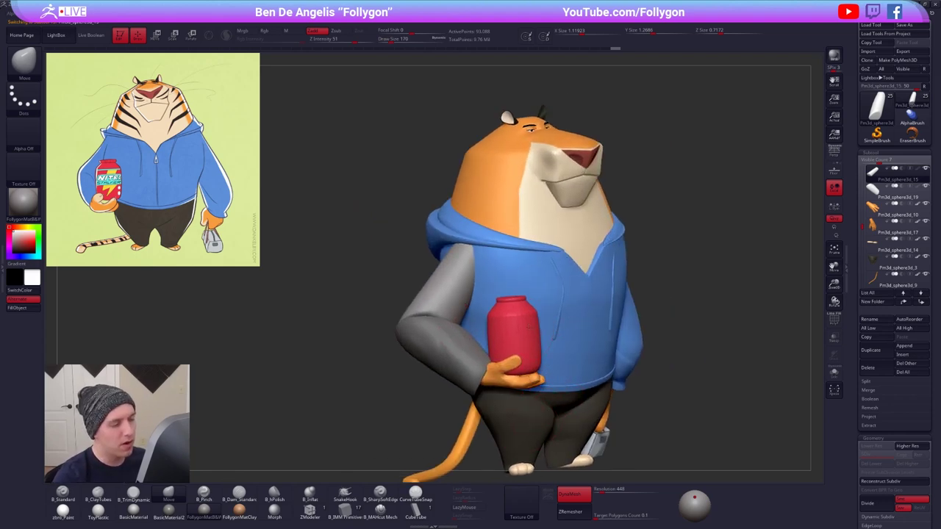
- Isolate the red jar and examine its rim with the smooth subdivision preview on and off and with polygroups shown
left_click(527, 325, "alt")
key("alt+s")
right_click_drag(529, 325, 590, 313, "ctrl")
key("space")
key("ctrl+d")
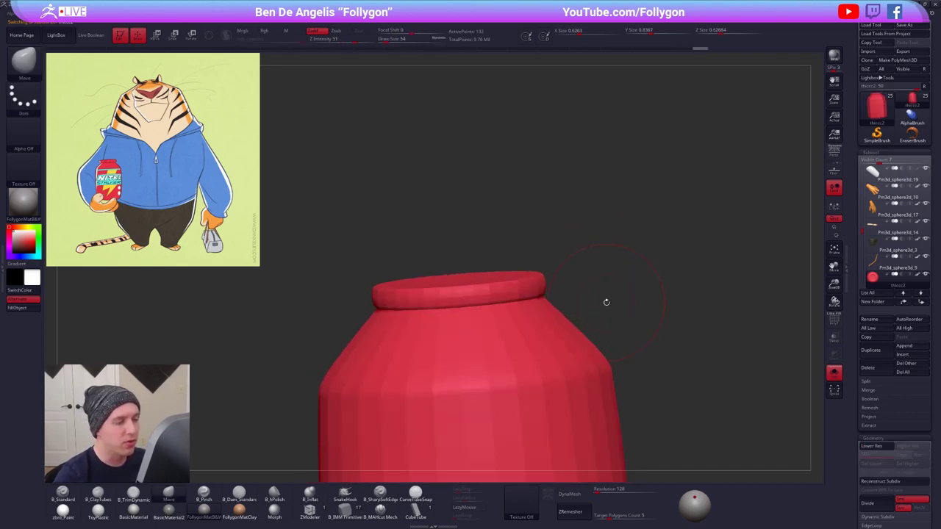
key("shift+d")
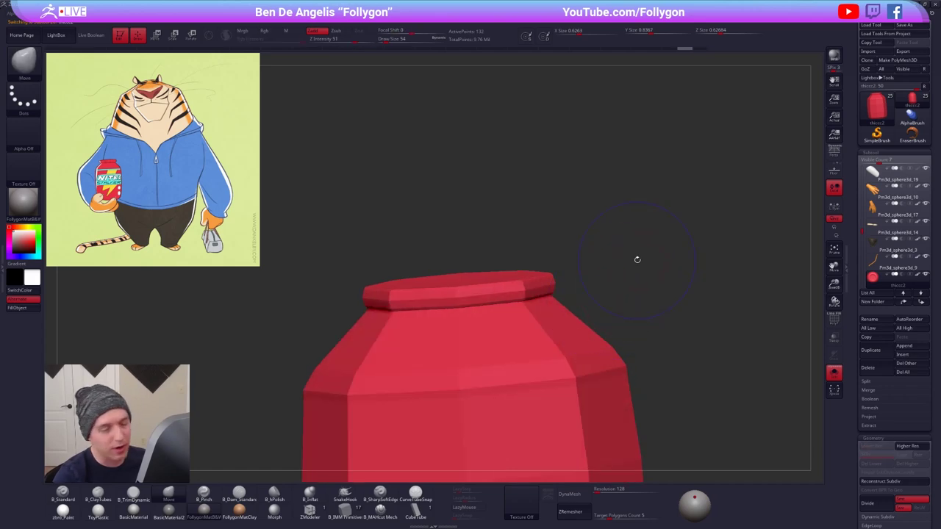
key("shift+f")
right_click_drag(509, 290, 522, 184, "ctrl")
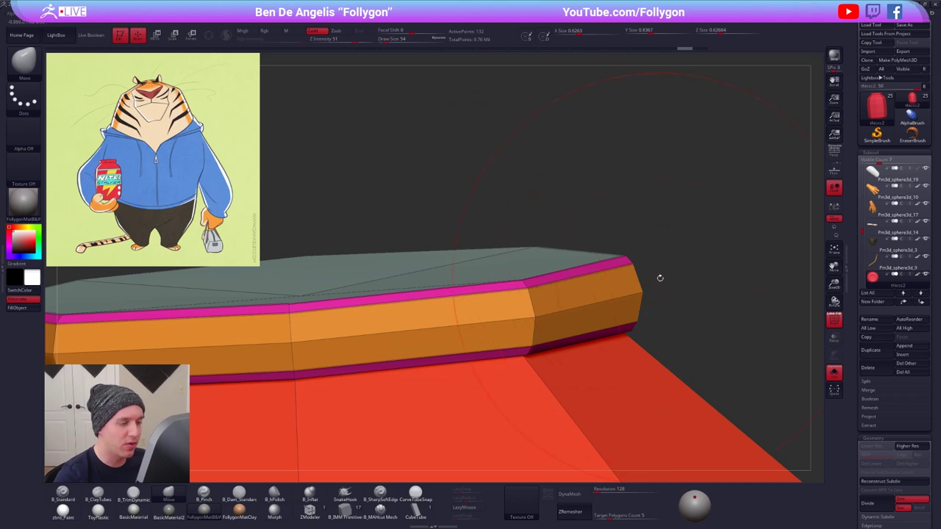
left_click_drag(661, 278, 569, 269)
key("shift+f")
key("d")
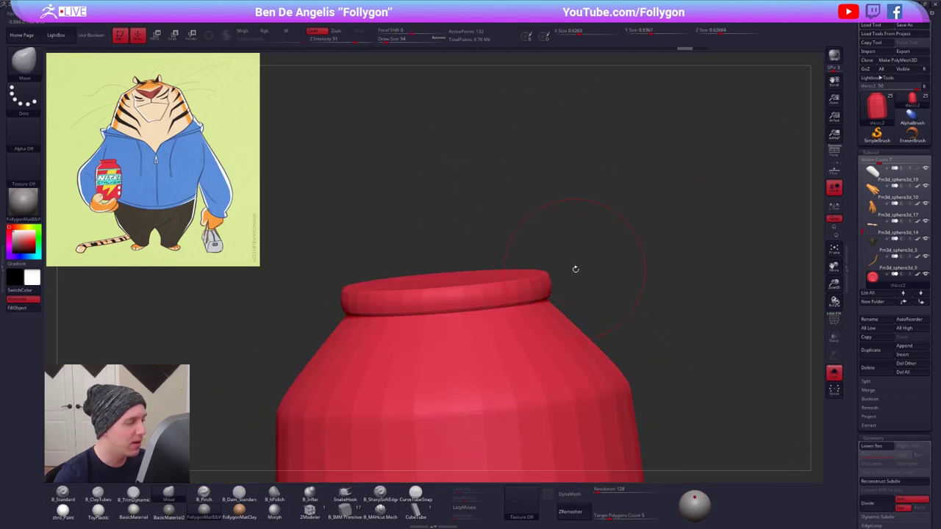
key("shift+d")
key("d")
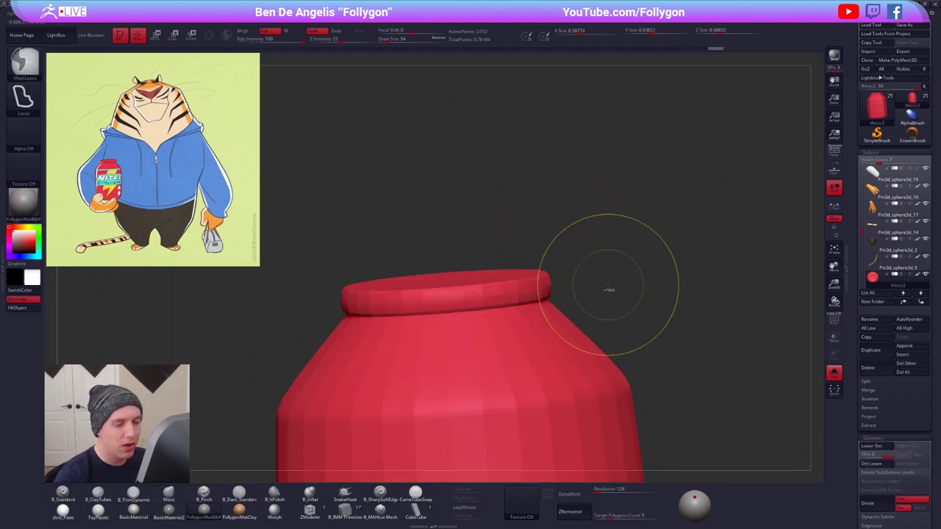
- Try dividing the red jar up to subdivision level 6 with the brush size at 4, and undo the divisions
key("space")
left_click_drag(613, 277, 607, 323)
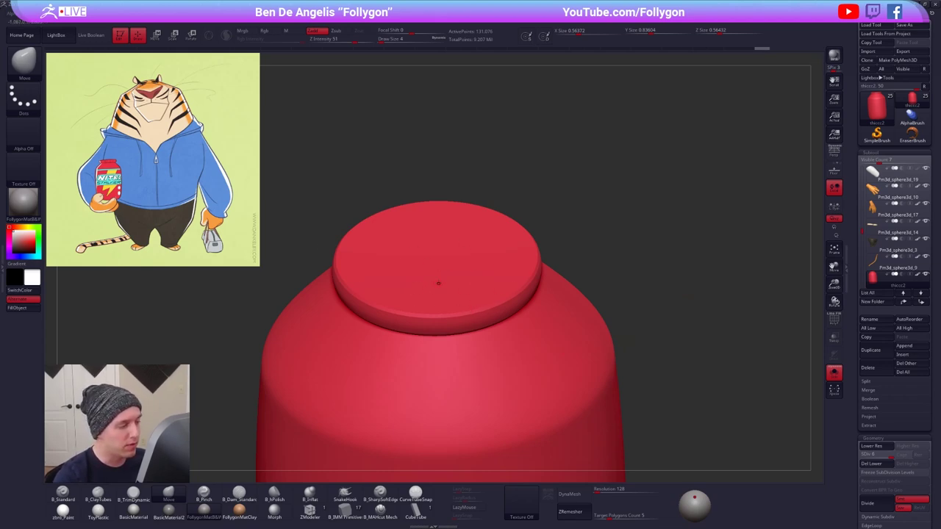
key("ctrl+z")
key("ctrl+z")
key("ctrl+z")
key("ctrl+z")
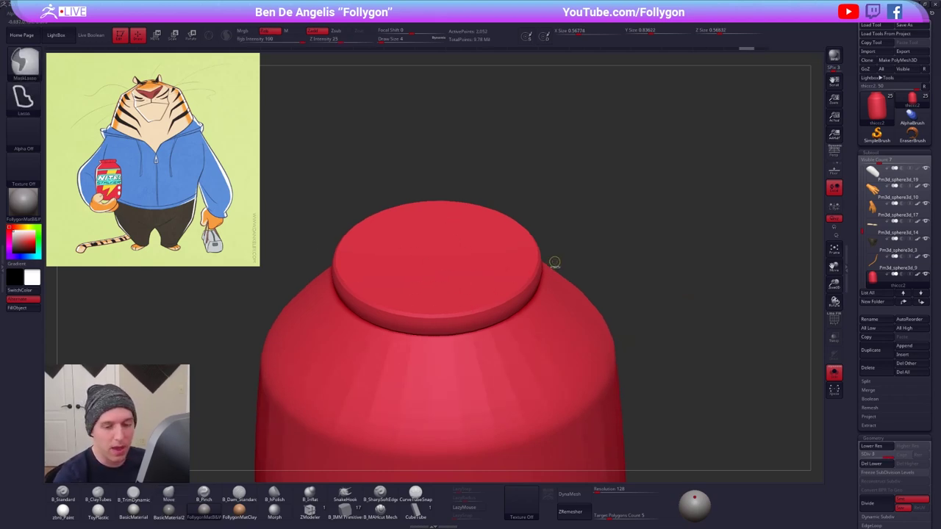
key("ctrl+z")
key("ctrl+z")
- Show the whole character again and view the arm and jar from the side
left_click_drag(555, 262, 490, 232, "alt")
key("alt+s")
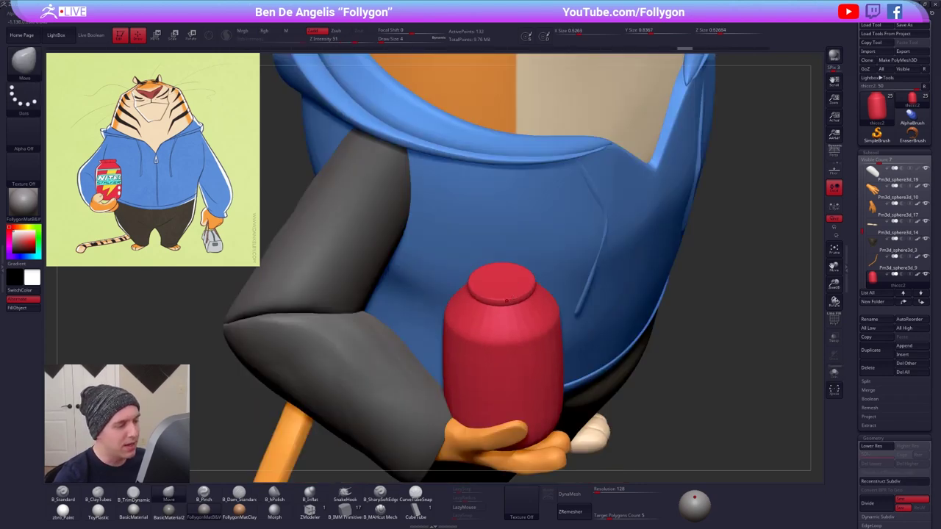
right_click_drag(505, 248, 565, 213)
right_click_drag(514, 272, 486, 239, "alt")
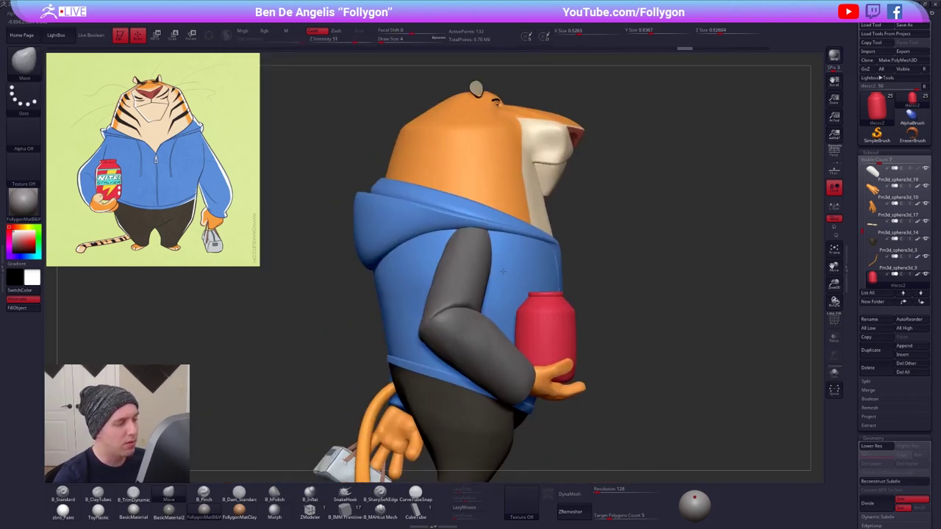
- Select the grey upper arm sleeve, set the brush size to 113, and switch to ClayTubes
left_click(461, 267, "alt")
left_click(483, 291, "alt")
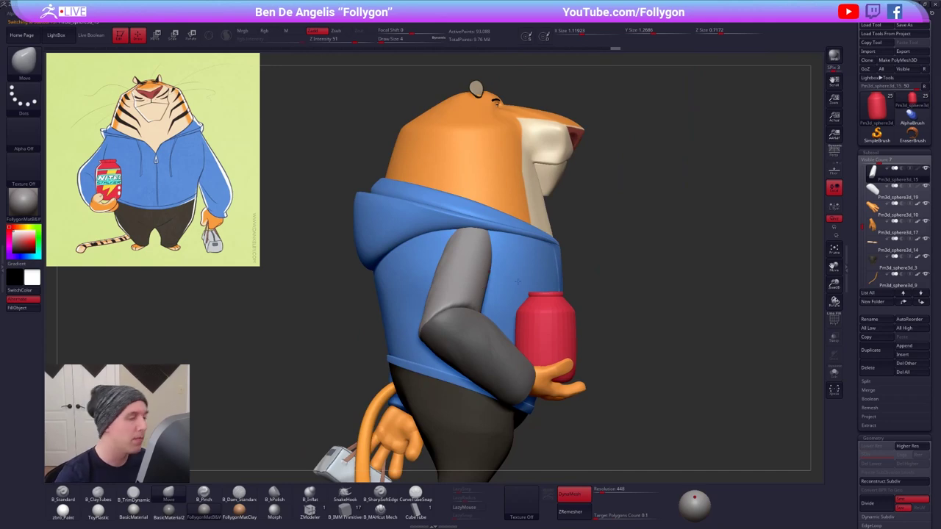
key("space")
left_click_drag(444, 310, 456, 309)
key("2")
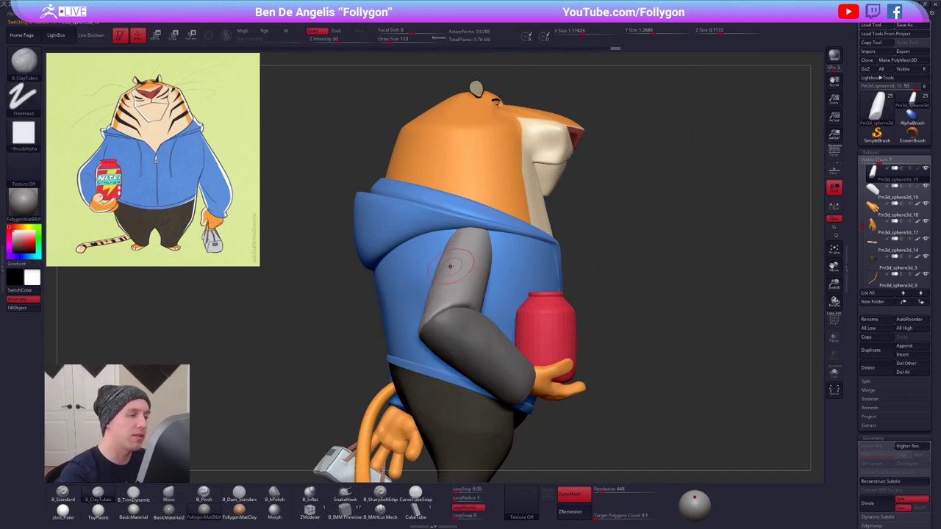
mouse_move(462, 278)
right_mouse_down()
mouse_move(506, 267)
mouse_move(496, 275)
right_mouse_up()
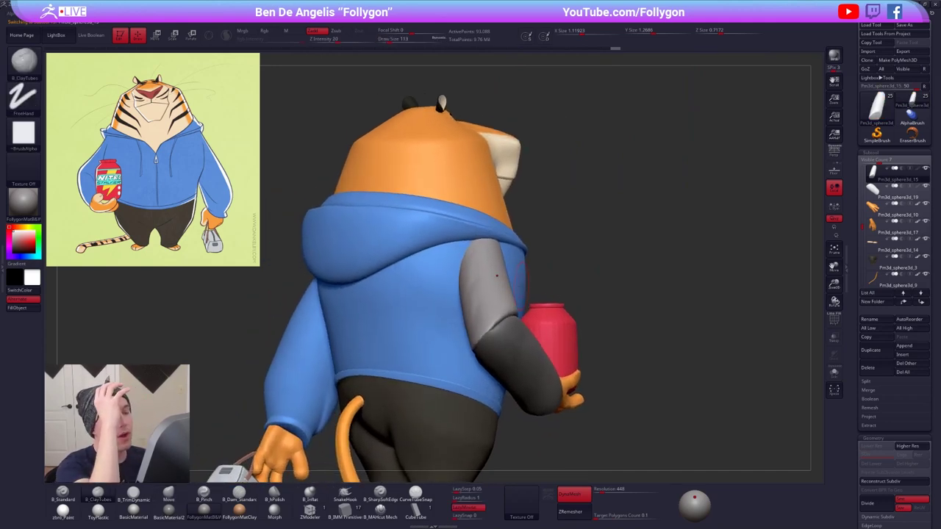
- Copy the red jar into a separate tool and delete all the other subtools from that copy
left_click(551, 332, "alt")
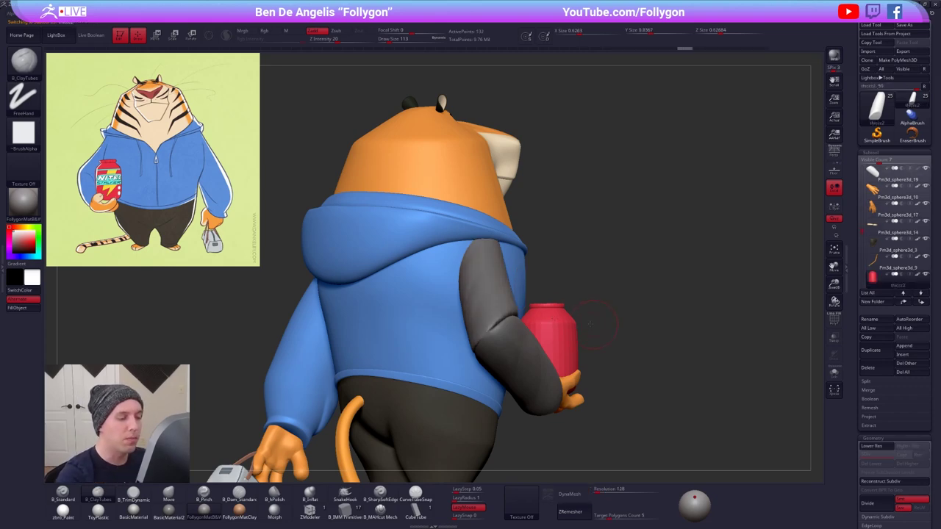
right_click_drag(724, 339, 658, 345)
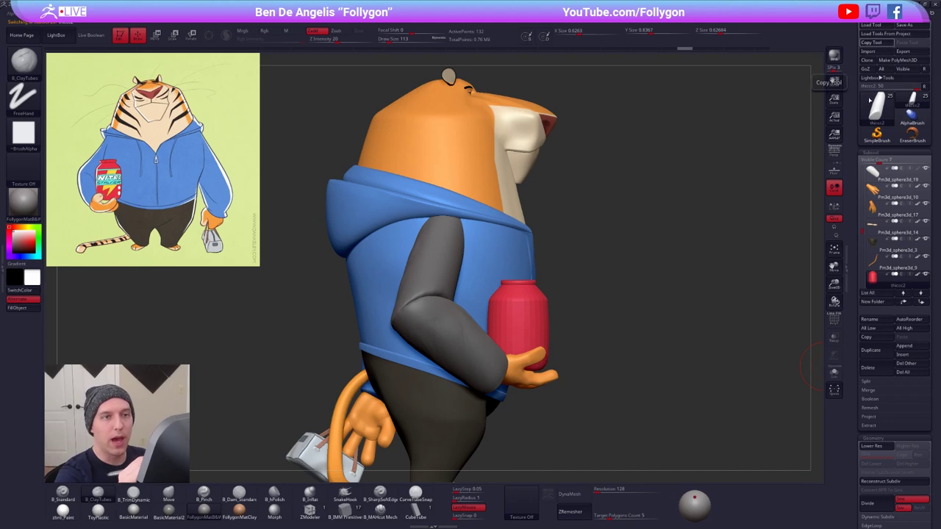
left_click(911, 41)
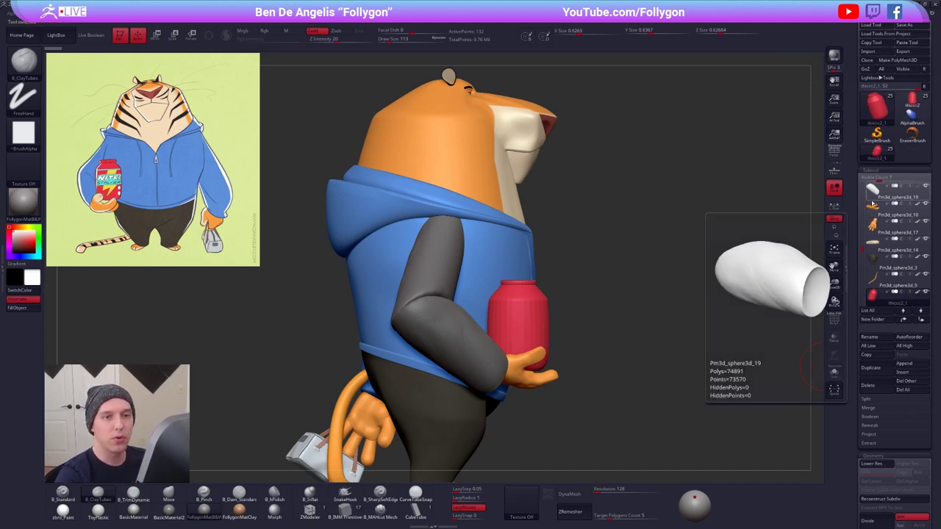
left_click(916, 386)
left_click(808, 398)
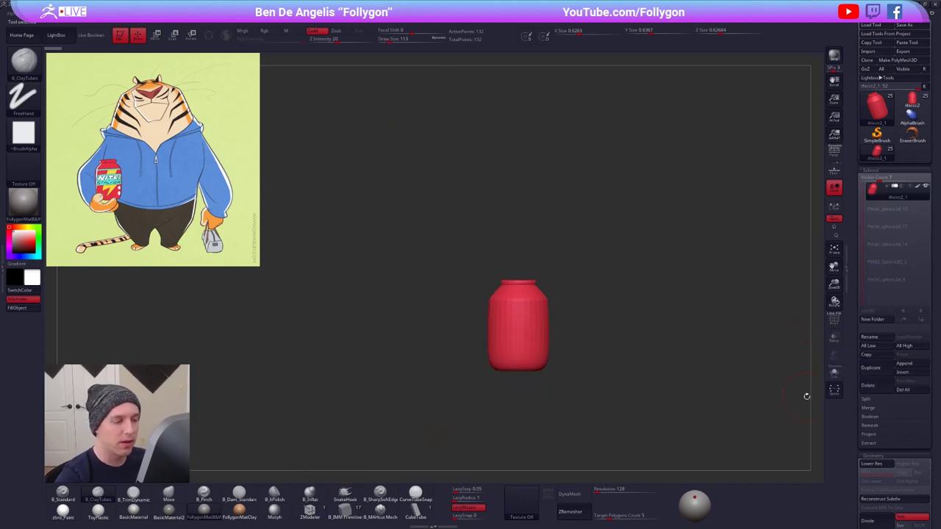
- Check the separate jar's wireframe and export the jar
key("shift+f")
key("shift+f")
left_click_drag(656, 419, 633, 386, "alt")
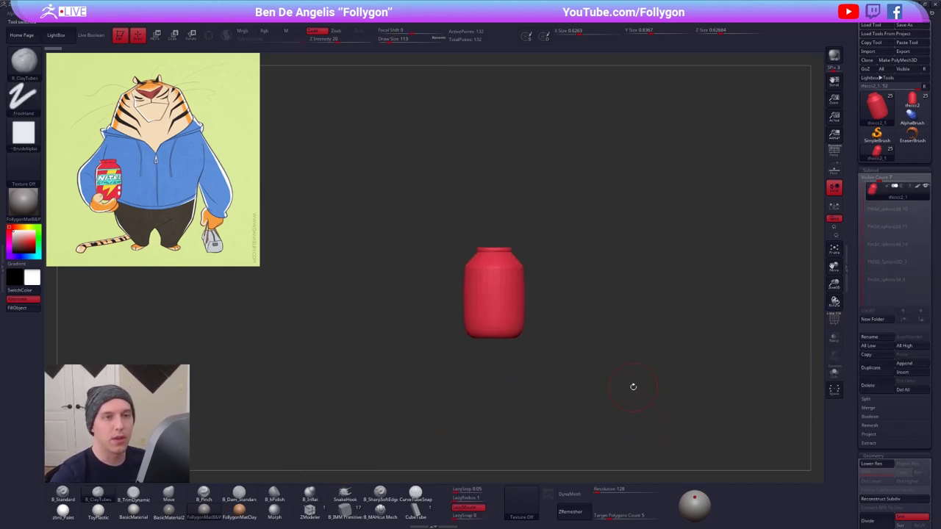
left_click(905, 51)
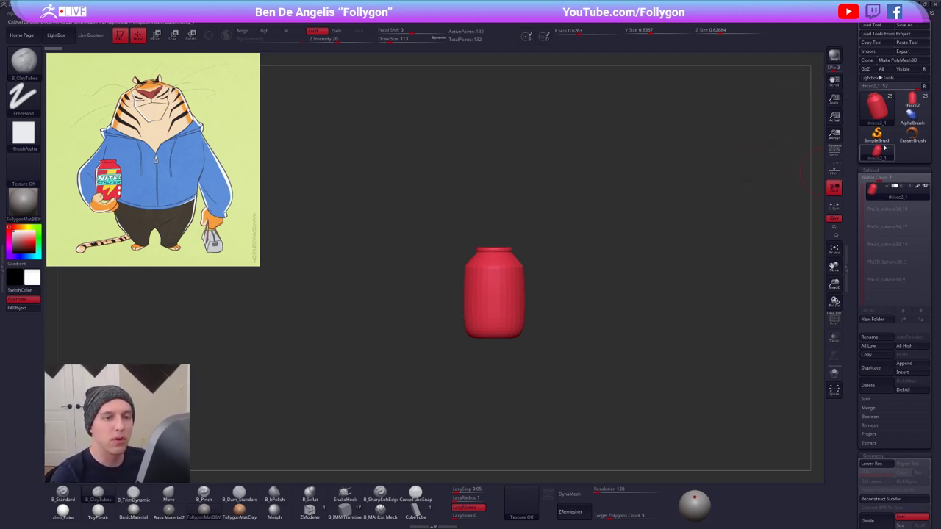
- Duplicate the jar in its separate tool and append a cube mesh as another subtool
left_click(888, 370)
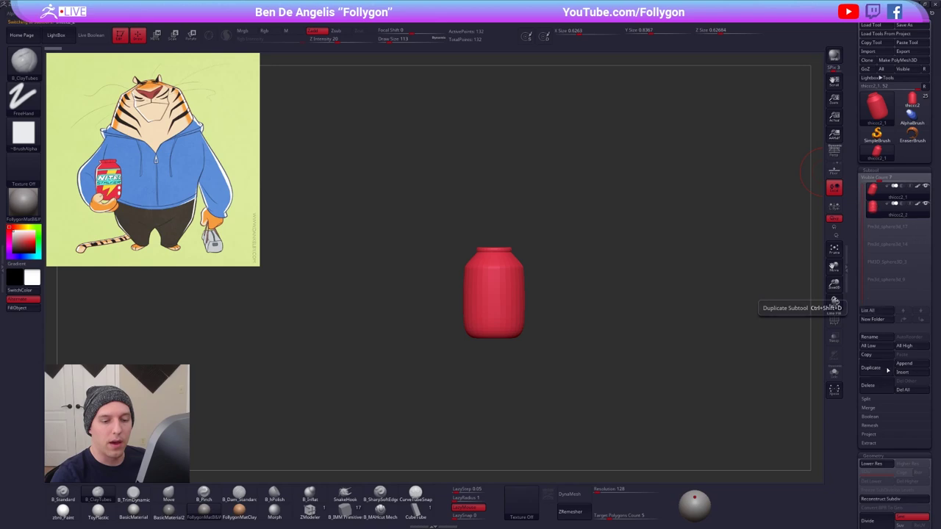
left_click(887, 210)
left_click(904, 363)
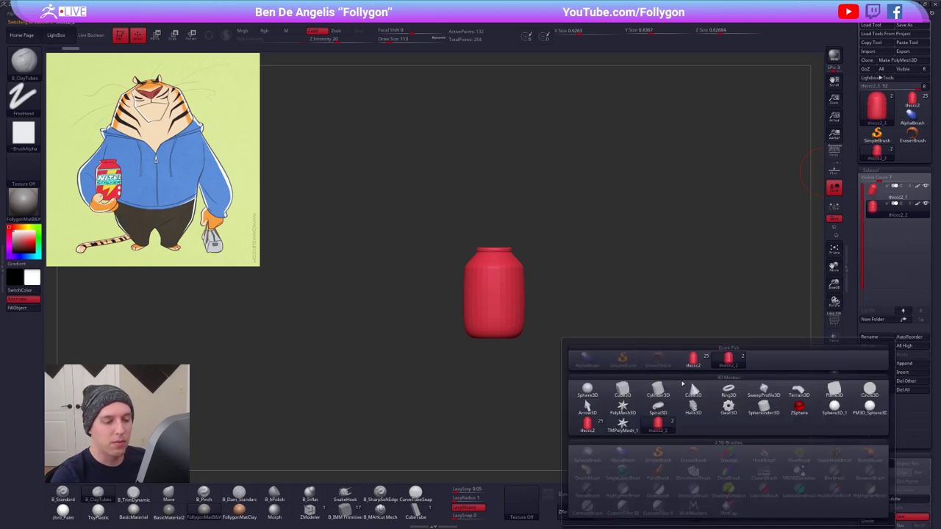
left_click(620, 397)
- Isolate the appended cube and import the bottle model in its place
left_click_drag(589, 296, 627, 327, "alt")
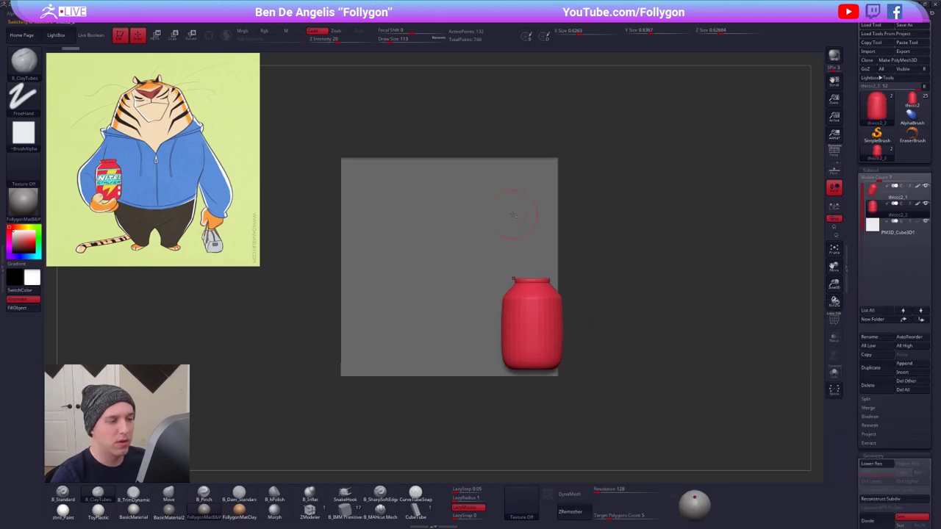
left_click(520, 212, "alt")
key("alt+s")
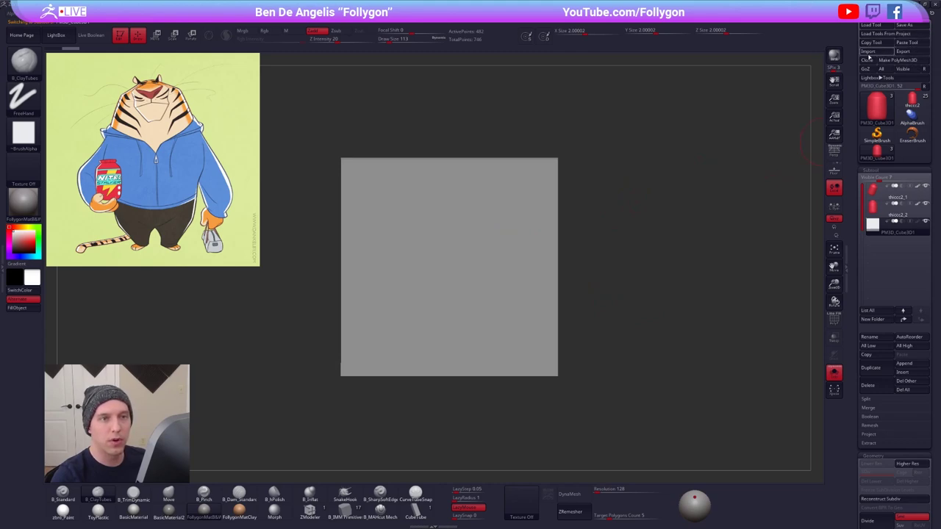
double_click(831, 84)
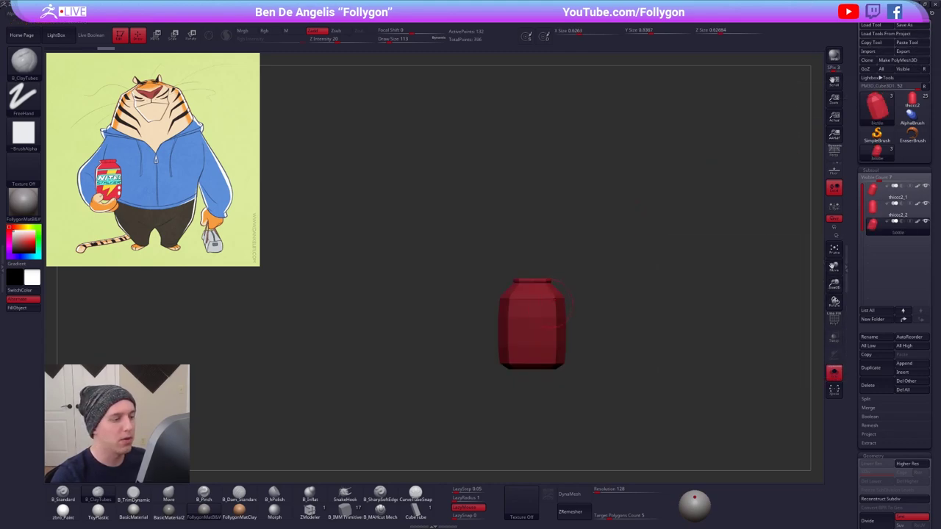
- Inspect the imported bottle's lid and body from several angles with its smooth subdivision preview and wireframe
left_click_drag(610, 317, 577, 332)
right_click_drag(577, 333, 586, 338, "ctrl")
key("d")
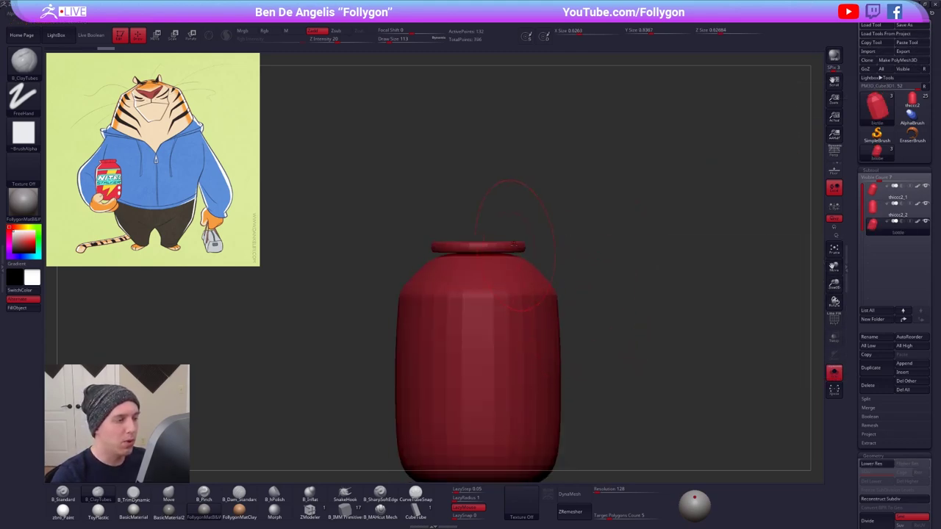
right_click_drag(516, 246, 568, 269, "ctrl")
left_click_drag(586, 257, 595, 285)
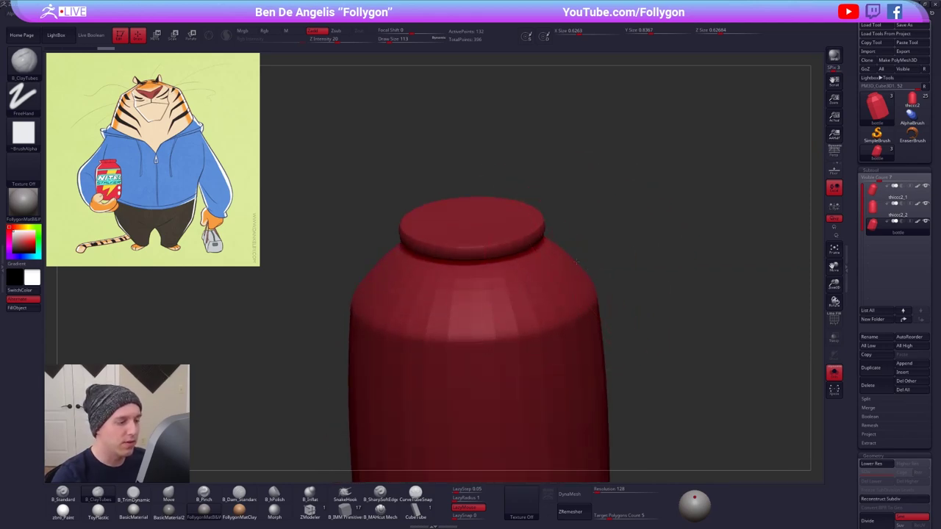
right_click_drag(576, 262, 520, 237, "ctrl")
right_click_drag(520, 237, 505, 194, "alt")
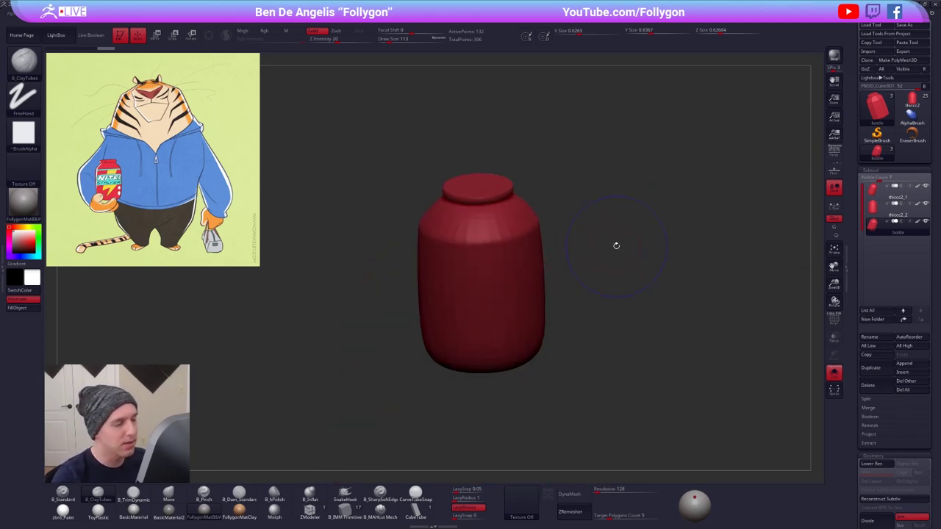
key("shift+f")
key("shift+f")
key("shift+d")
left_click_drag(556, 221, 546, 197, "shift")
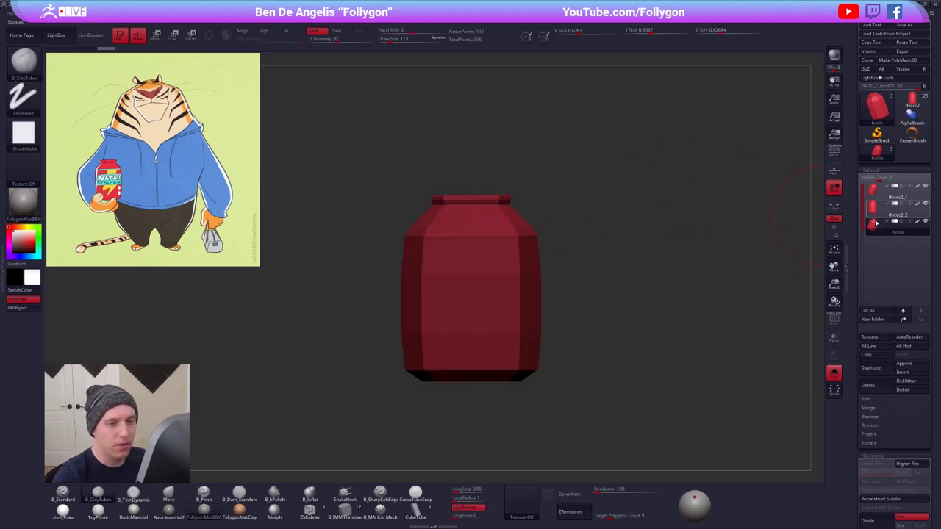
- Delete all subtools of the separate jar tool, return to the full tiger tool, and show the whole character from the side
left_click(903, 391)
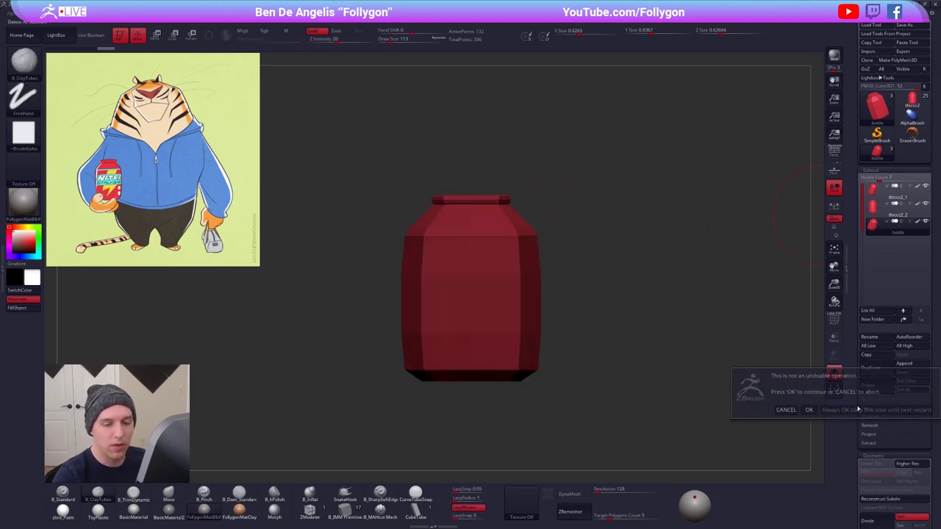
left_click(806, 409)
left_click(912, 102)
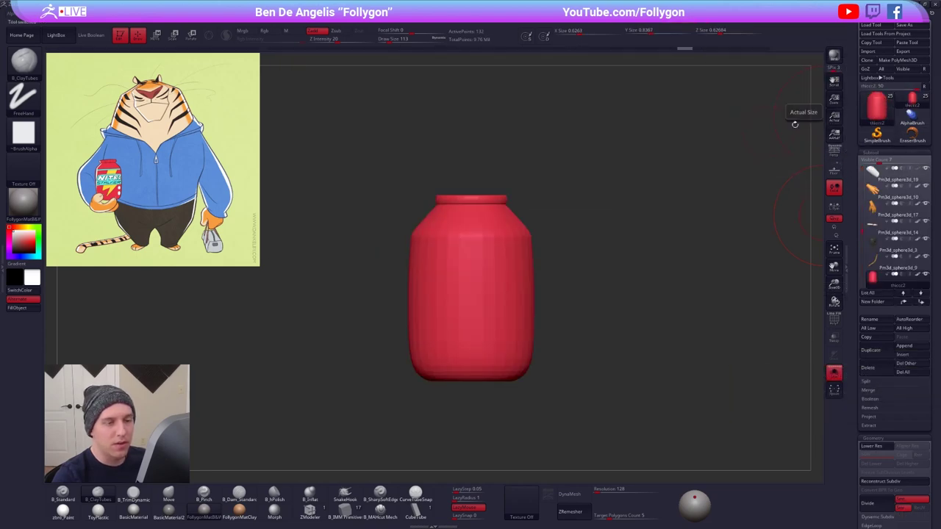
left_click_drag(590, 224, 583, 189, "alt")
key("shift+s")
left_click_drag(603, 267, 714, 277, "alt")
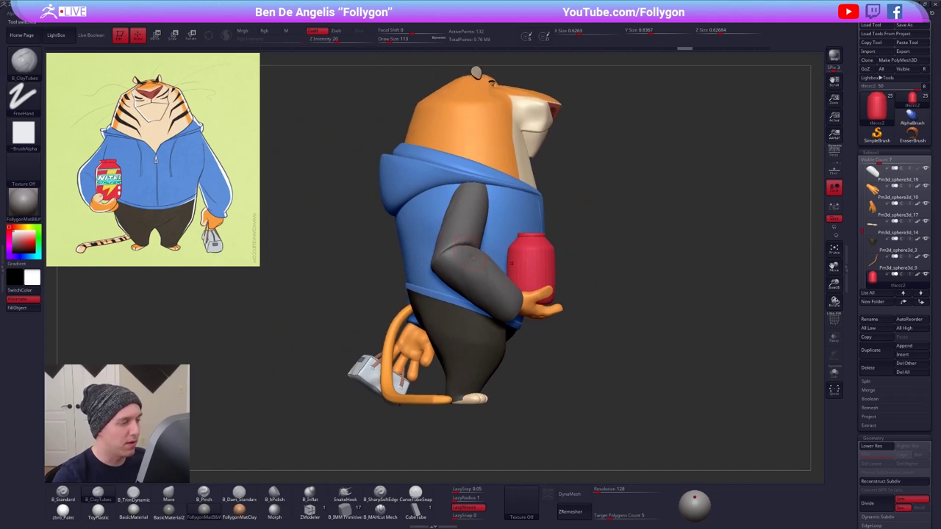
- Select the grey forearm sleeve, switch to the Move brush, and set the draw size to 252
left_click(507, 284, "alt")
mouse_move(518, 278)
left_mouse_down("alt")
mouse_move(531, 279)
mouse_move(525, 287)
left_mouse_up("alt")
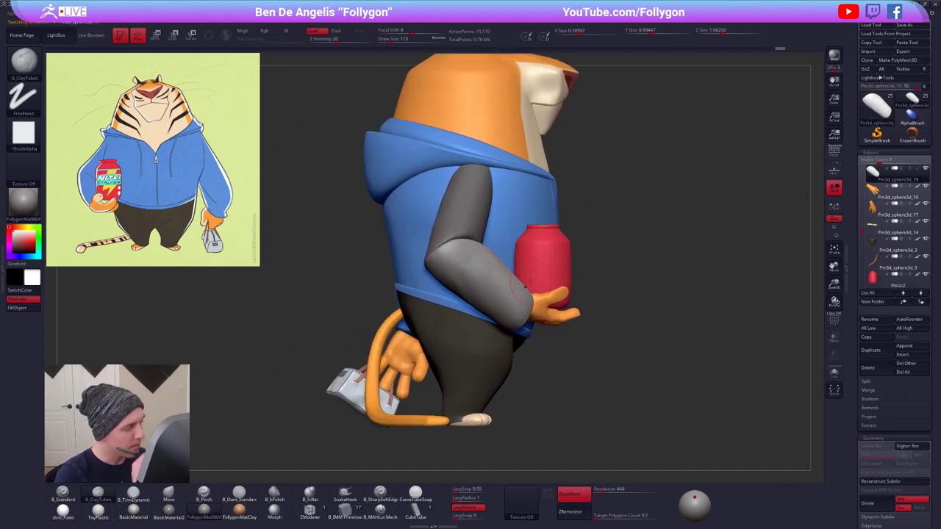
right_click_drag(515, 295, 523, 313, "alt")
key("b")
key("m")
key("v")
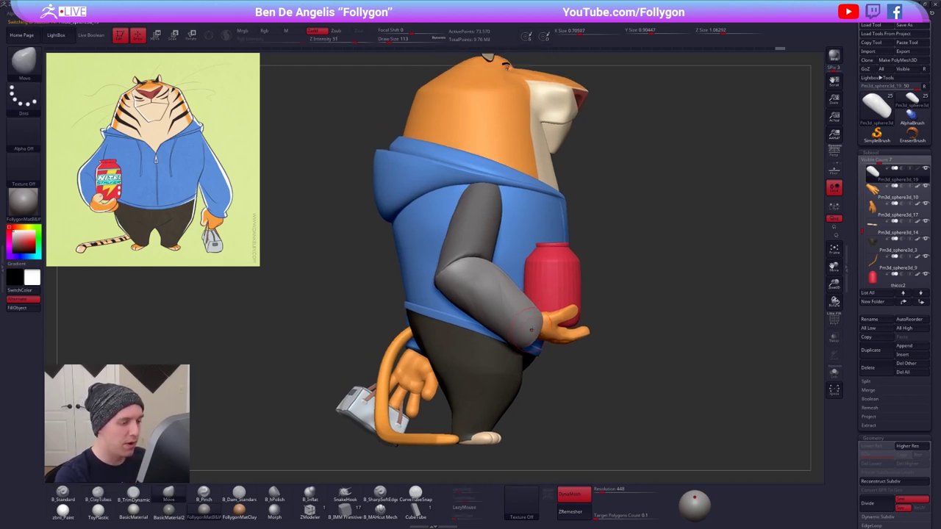
key("space")
left_click_drag(540, 330, 548, 330)
- Reshape the grey forearm sleeve around the wrist and elbow, reducing the Move brush's draw size to 170 and then 160
right_click_drag(523, 313, 518, 340)
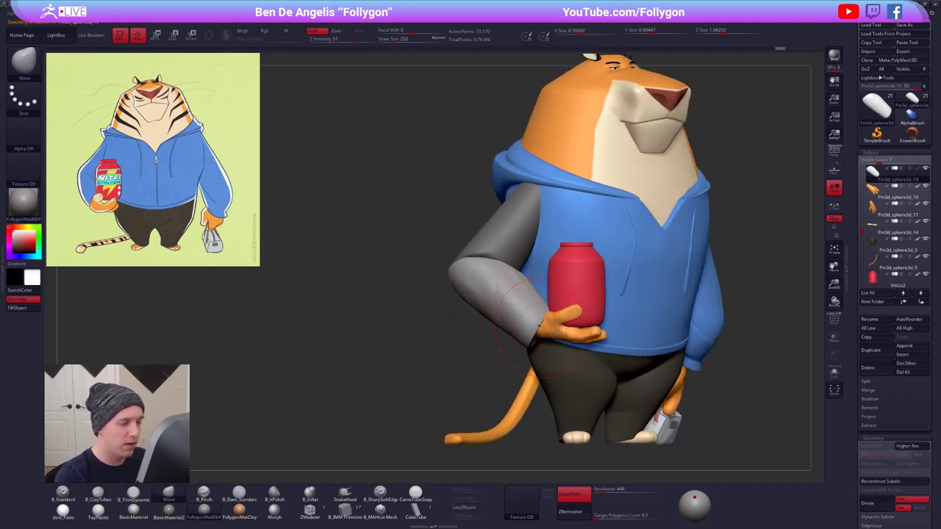
key("space")
left_click_drag(544, 326, 541, 324)
right_click_drag(542, 320, 525, 303)
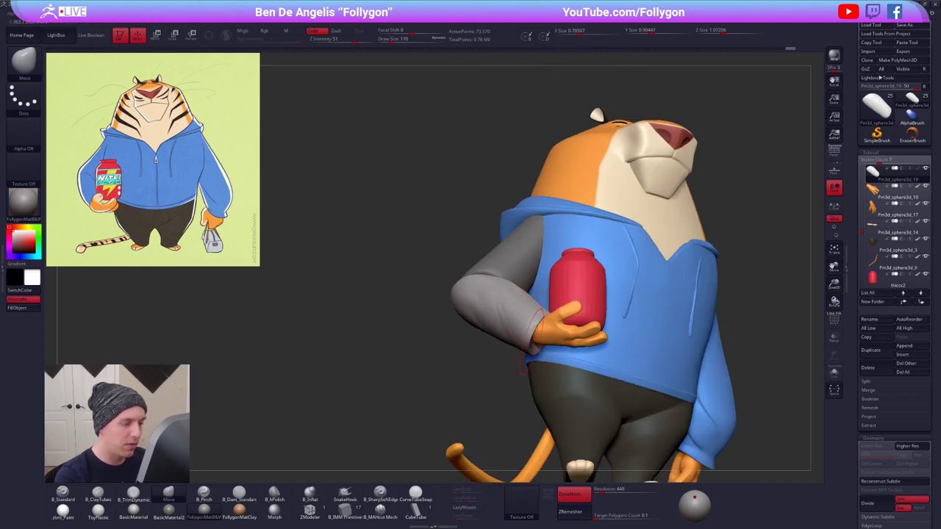
mouse_move(529, 327)
right_mouse_down()
mouse_move(536, 335)
mouse_move(533, 317)
right_mouse_up()
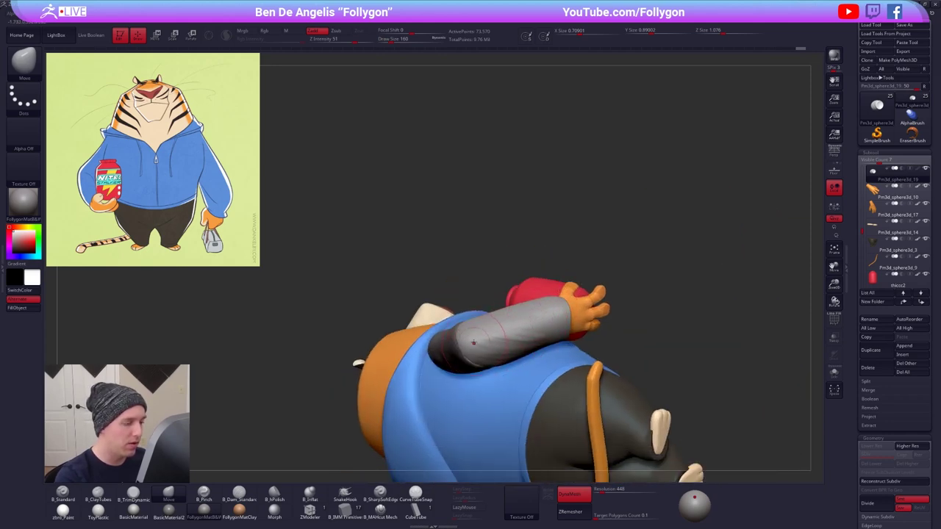
right_click_drag(473, 343, 480, 277)
- Select the grey upper arm sleeve, reshape it toward the elbow with the Move brush, and check the character from the front
left_click(478, 278, "alt")
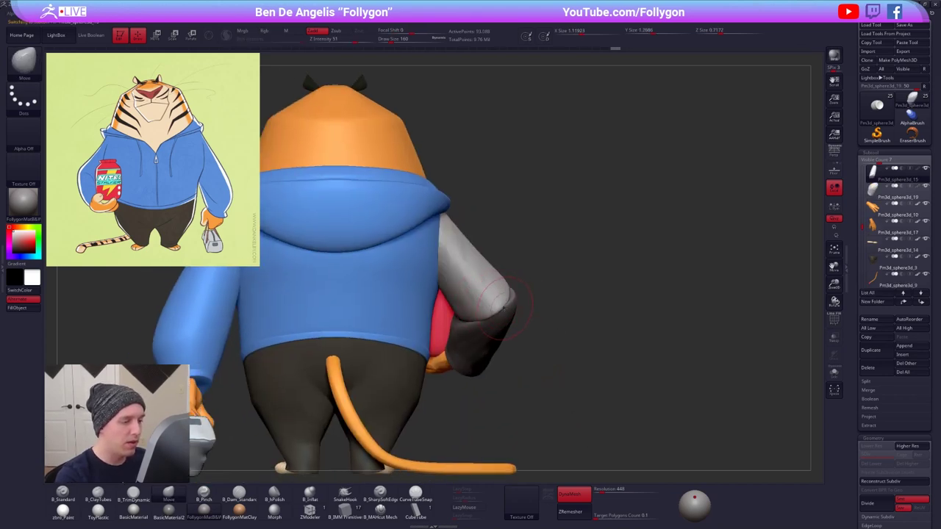
right_click_drag(503, 309, 534, 301)
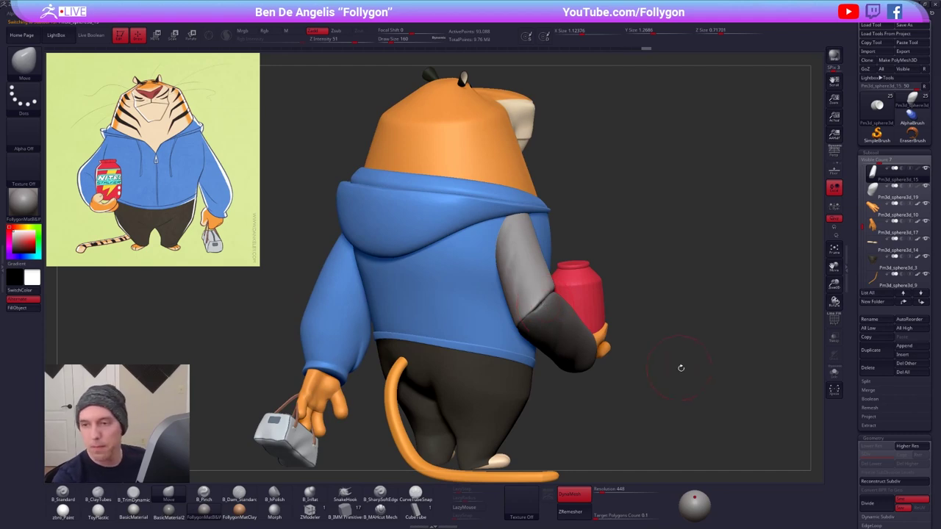
right_click_drag(673, 376, 654, 358, "alt")
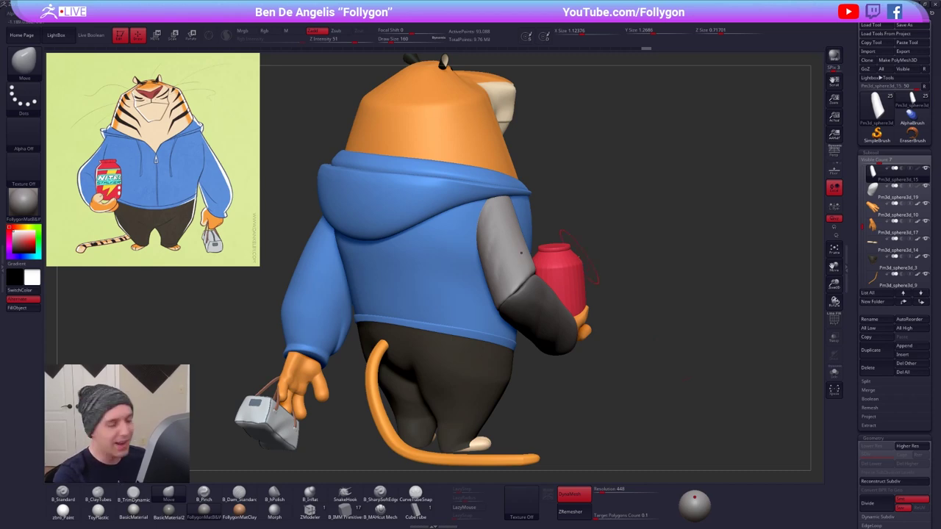
left_click_drag(680, 363, 456, 368)
right_click_drag(611, 292, 563, 294, "shift")
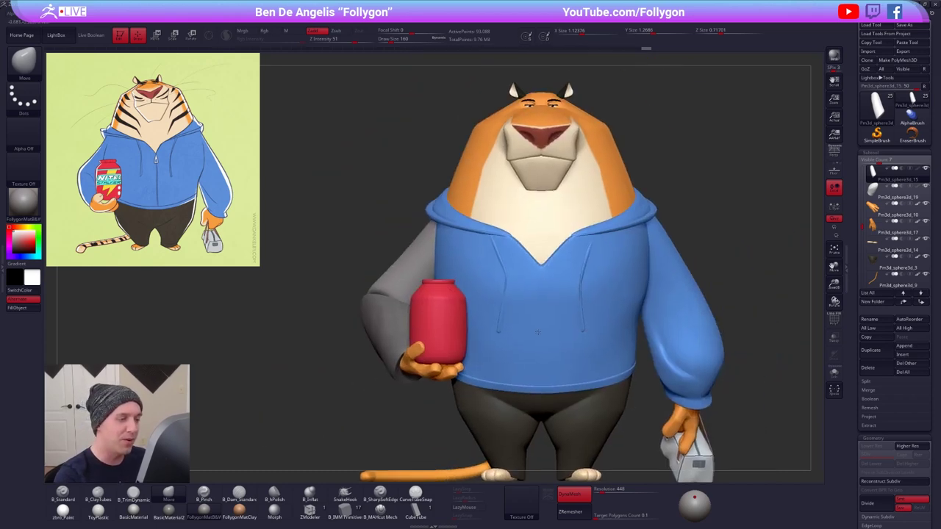
right_click_drag(698, 324, 586, 304, "alt")
- Using a Transpose rotate line in side view, rotate the hand above the bag to fit the blue sleeve
left_click(607, 318, "alt")
right_click_drag(764, 393, 647, 404)
left_click_drag(736, 386, 654, 394, "alt")
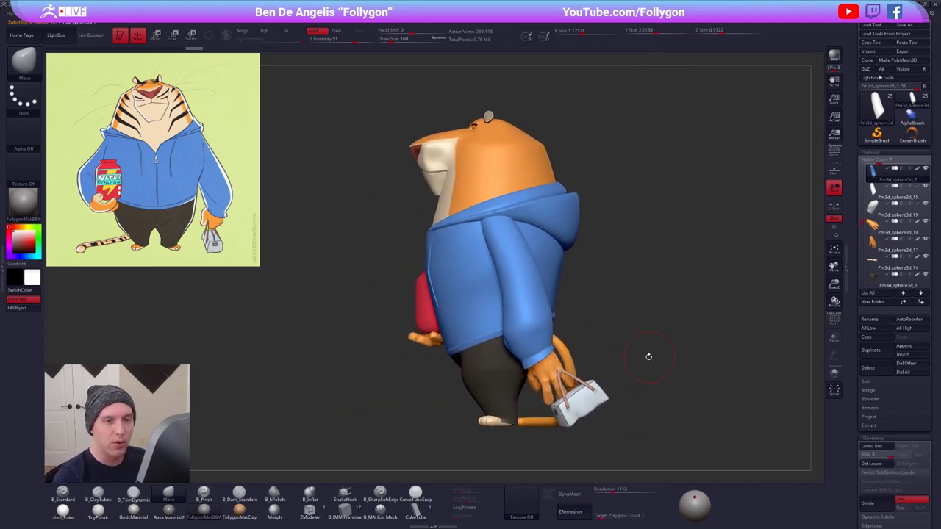
mouse_move(647, 355)
left_mouse_down()
mouse_move(599, 300)
mouse_move(610, 407)
left_mouse_up()
key("r")
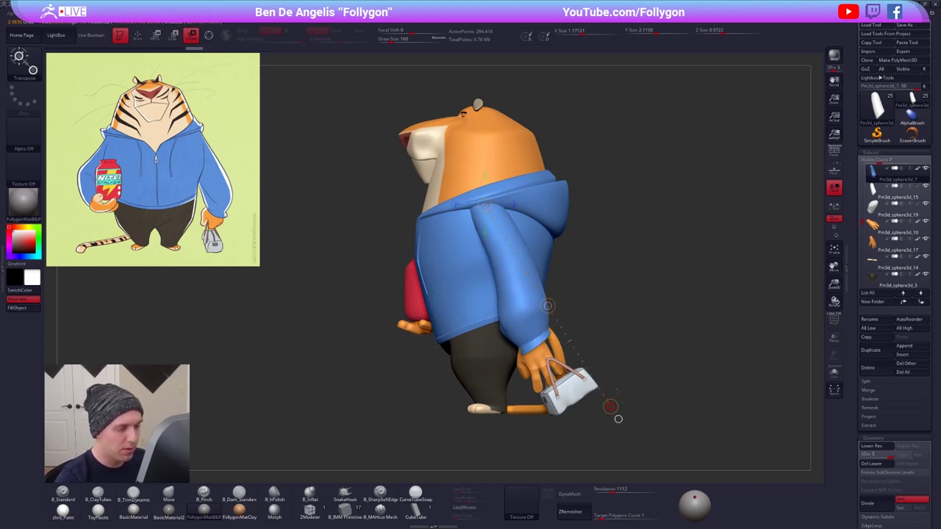
left_click(542, 364, "alt")
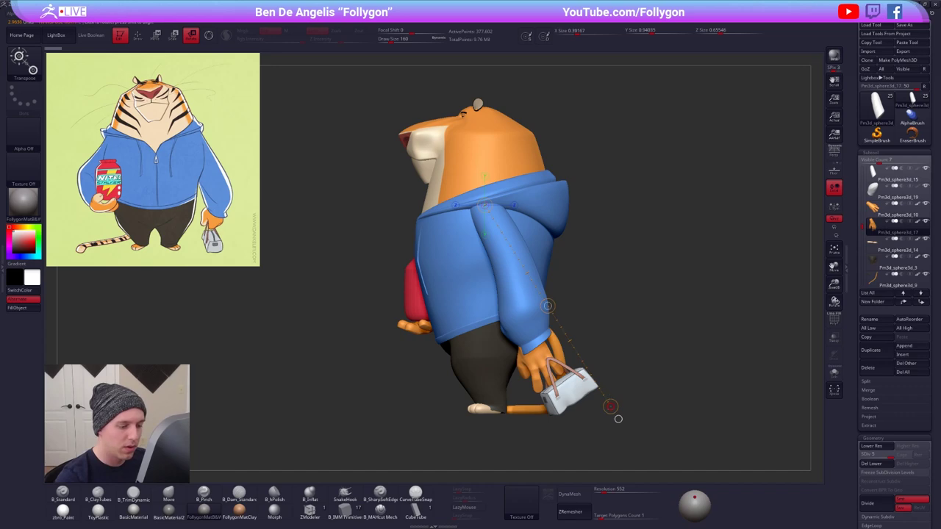
left_click_drag(610, 407, 625, 400)
left_click_drag(573, 430, 632, 413)
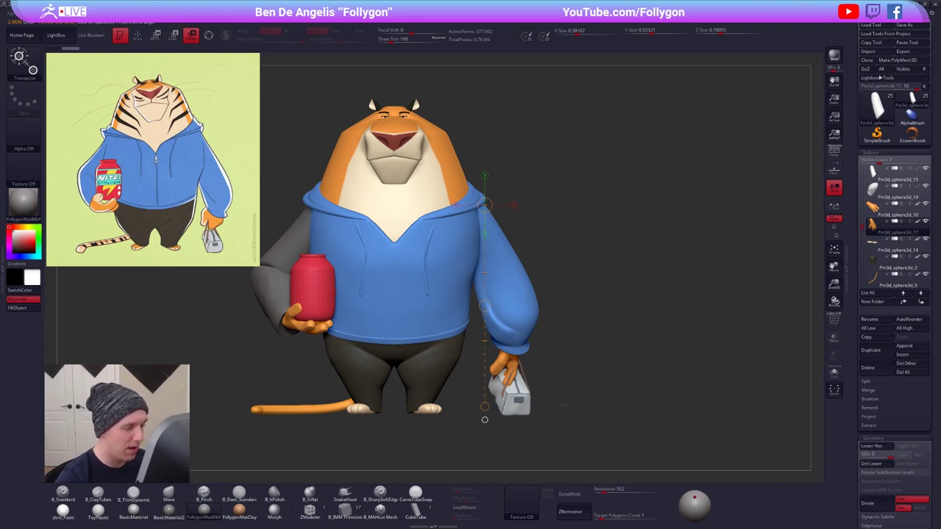
- Rotate the bag-side hand about its wrist in front view, check it in isolation, and return to the Move brush
left_click_drag(570, 416, 546, 423)
key("alt+s")
left_click_drag(643, 379, 638, 367, "shift")
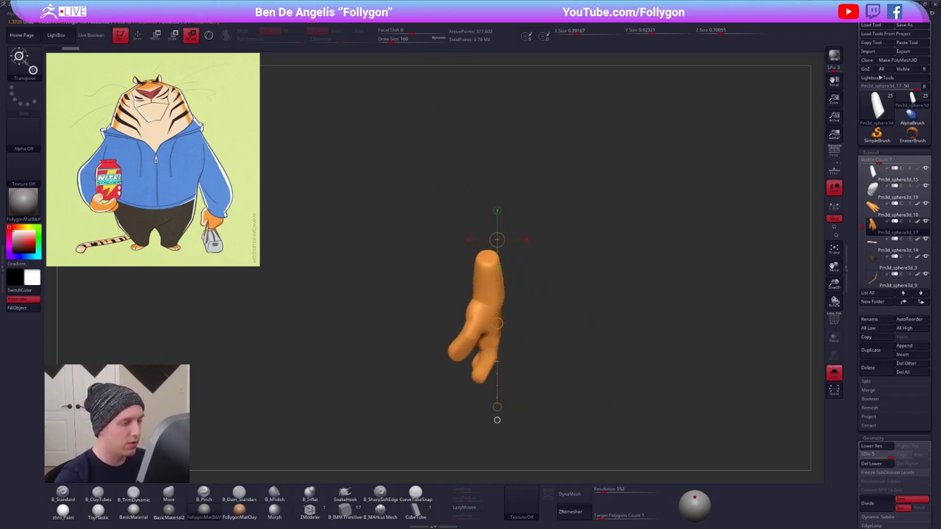
left_click_drag(500, 324, 577, 322)
key("shift+ctrl+s")
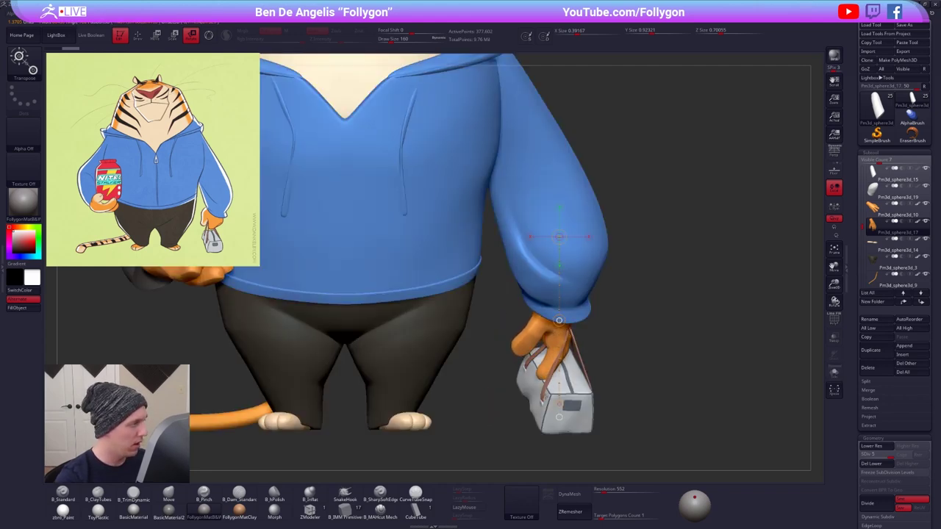
left_click_drag(558, 321, 540, 321)
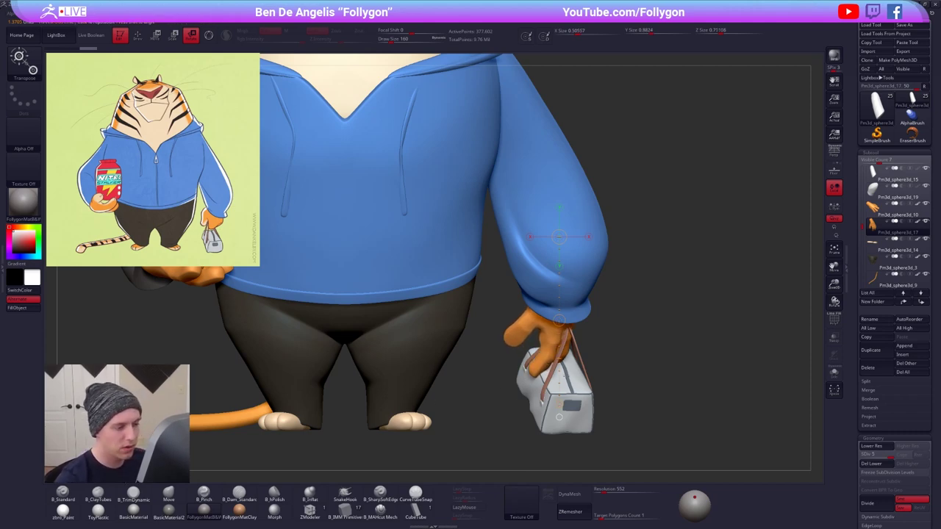
key("alt+s")
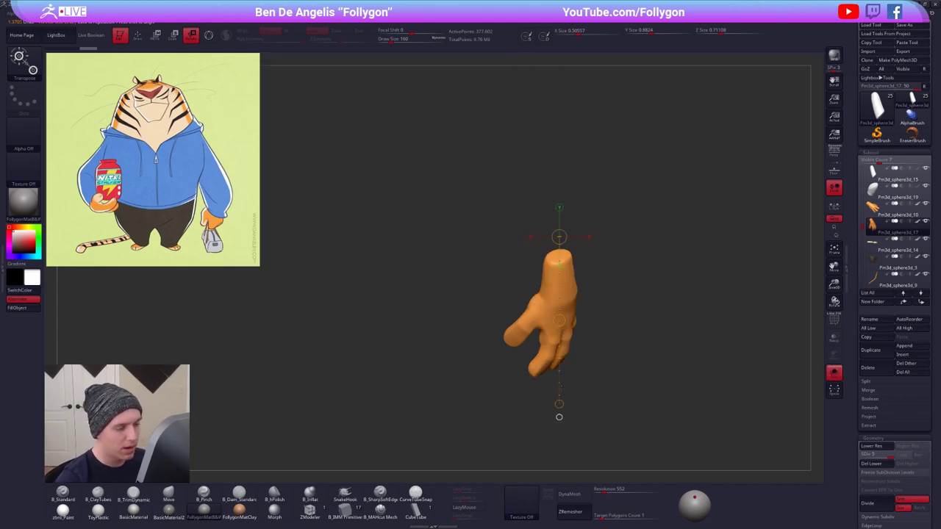
key("shift+ctrl+s")
mouse_move(597, 392)
left_mouse_down("alt")
mouse_move(597, 374)
mouse_move(602, 396)
left_mouse_up("alt")
key("q")
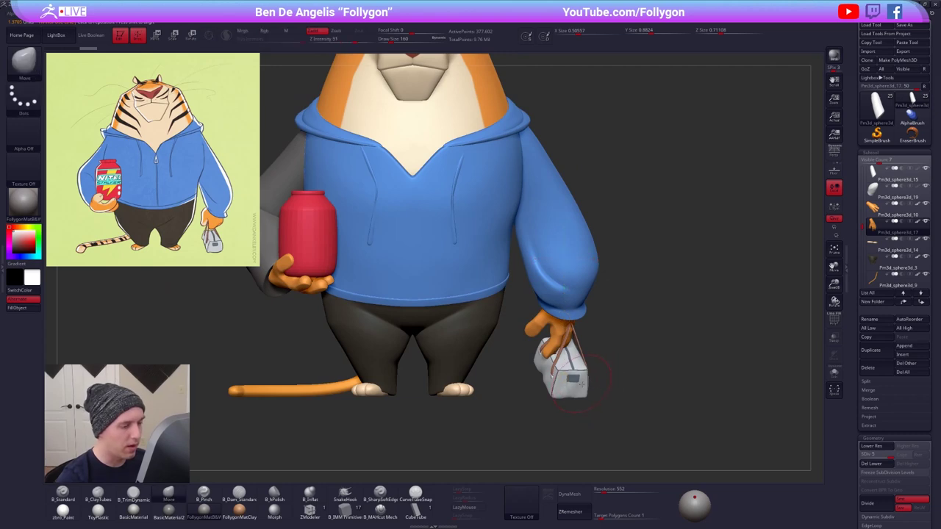
- Locate the Bag folder in the subtool list and examine the whole character's front pose against the reference
left_click(872, 222)
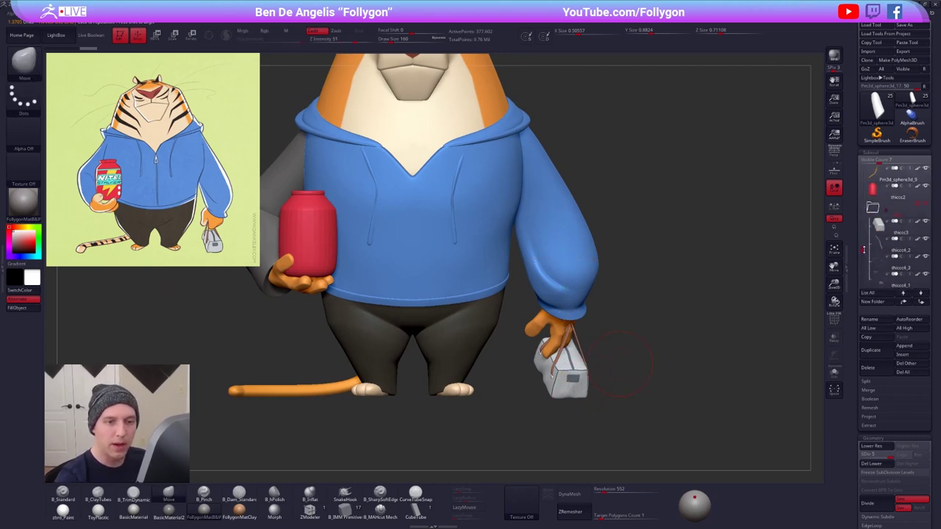
left_click(873, 209)
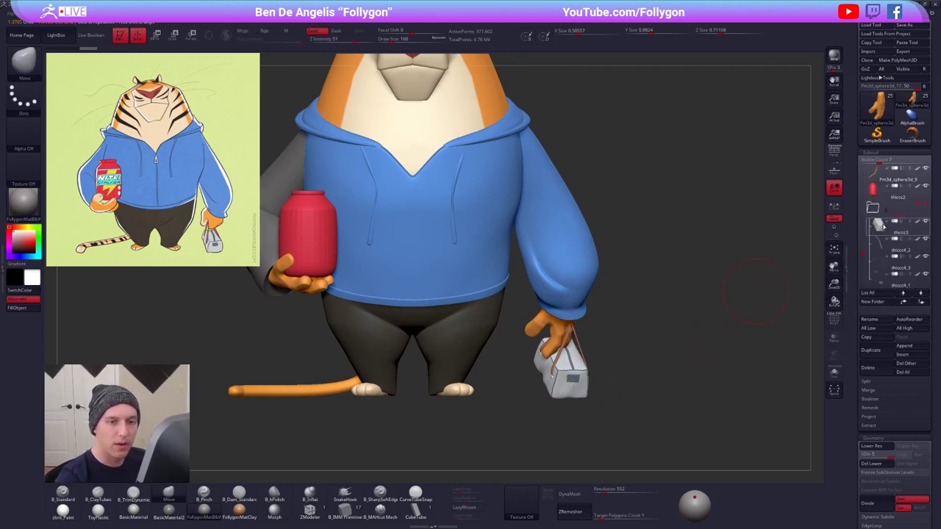
mouse_move(921, 208)
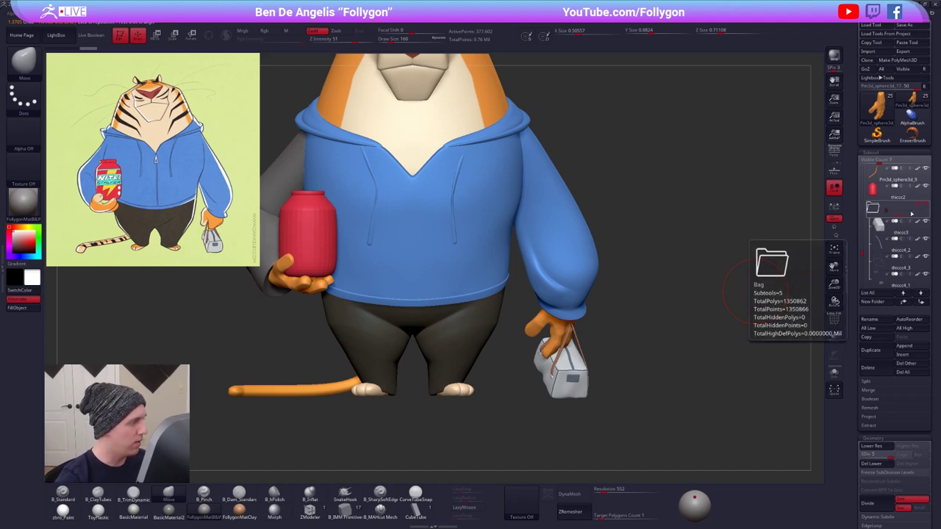
left_click_drag(727, 338, 342, 345)
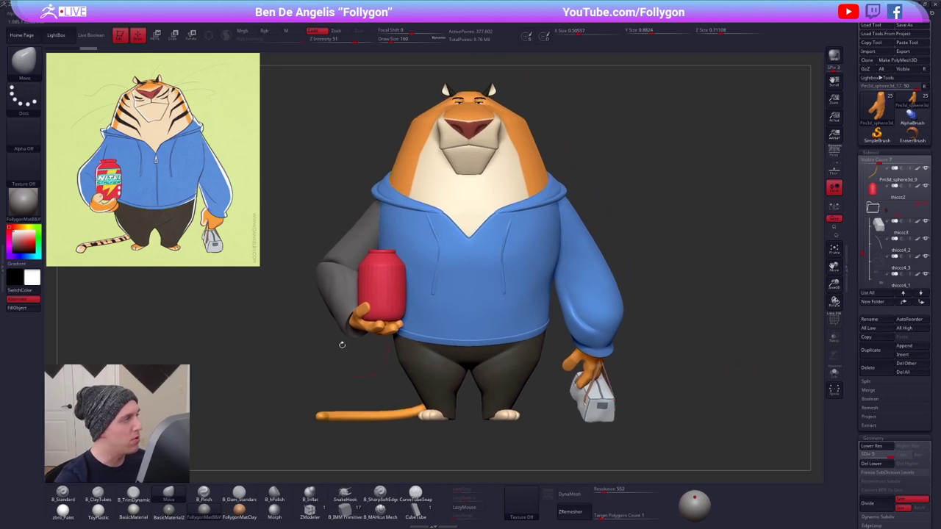
left_click_drag(562, 435, 658, 367)
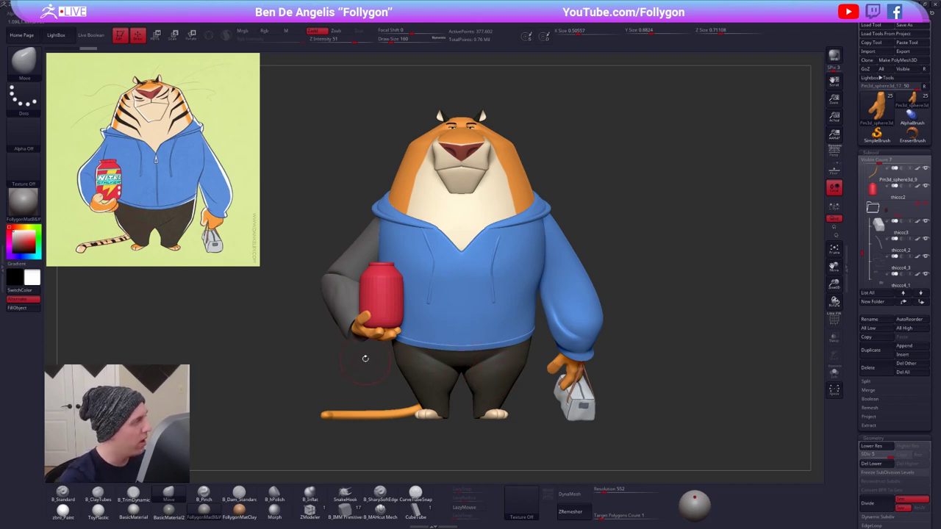
- Use Spotlight to enlarge the reference image, make it semi-transparent and align it over the character, leaving it as an overlay
key("z")
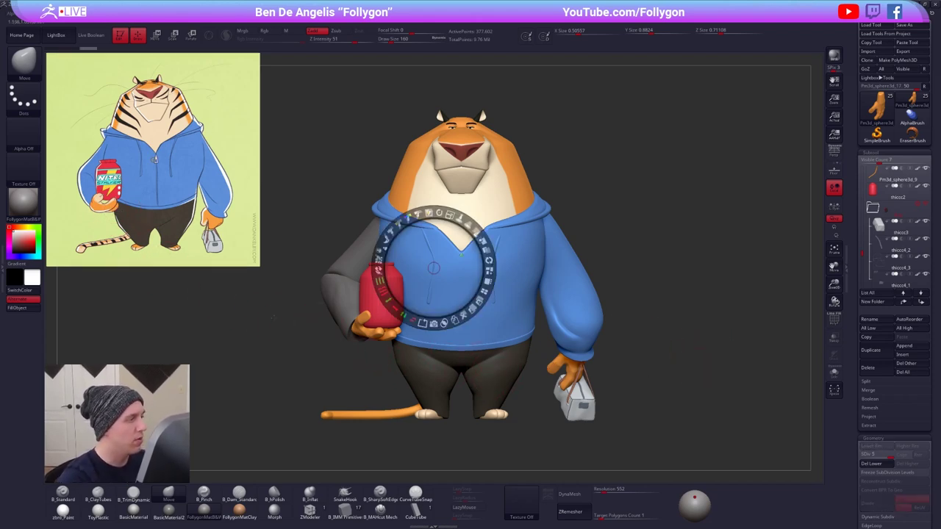
left_click_drag(235, 224, 555, 337)
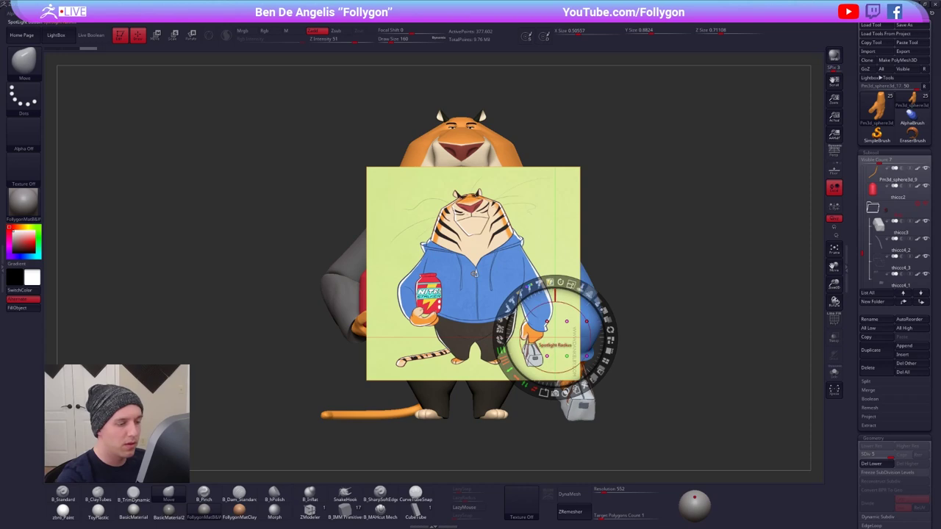
left_click(592, 297)
left_click_drag(552, 285, 524, 382)
left_click_drag(571, 285, 609, 340)
left_click_drag(412, 226, 464, 262)
left_click_drag(618, 280, 616, 280)
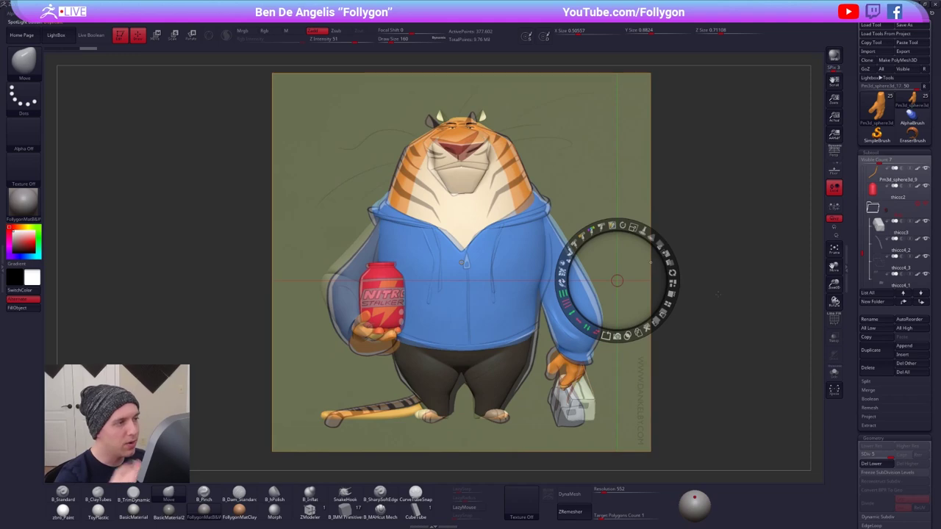
left_click(691, 377)
left_click_drag(691, 376, 693, 378)
key("z")
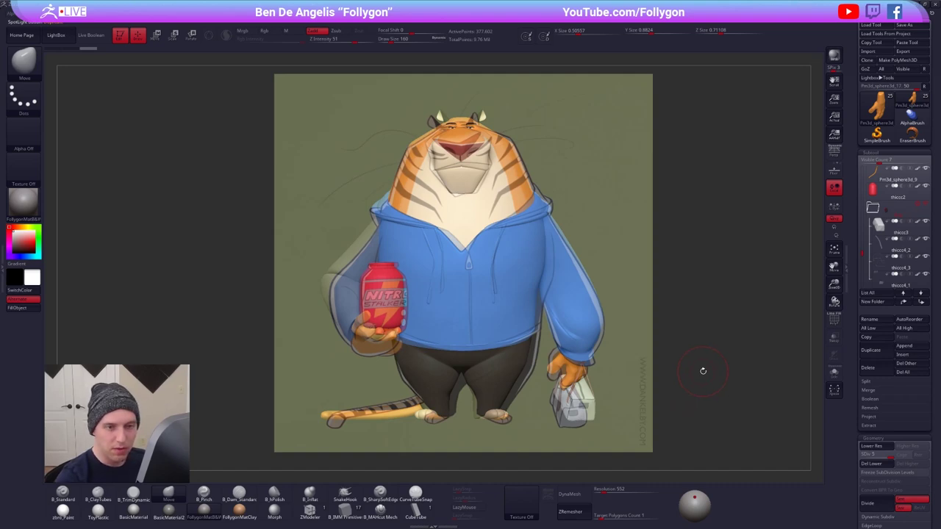
- Select the red jar and move it sideways to line up with the jar in the reference overlay
left_click(915, 206)
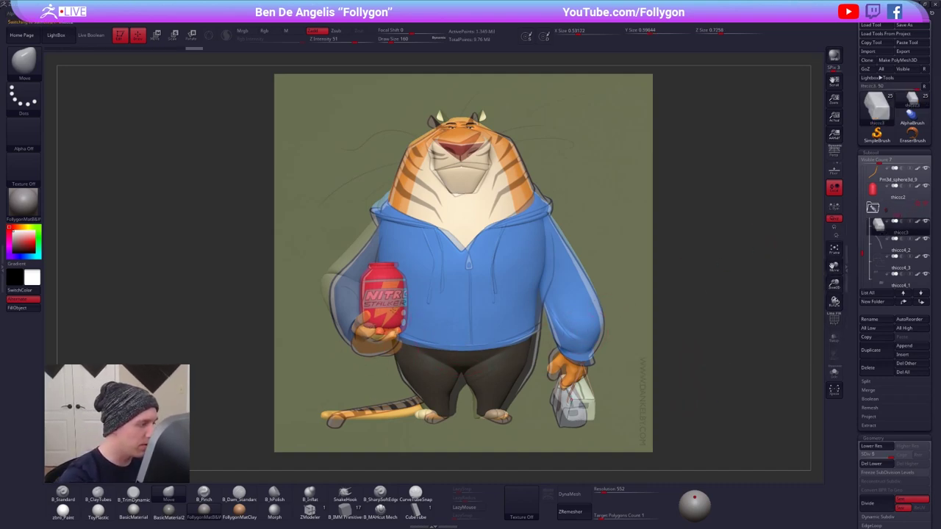
left_click(390, 295, "alt")
key("shift+f")
left_click(546, 419)
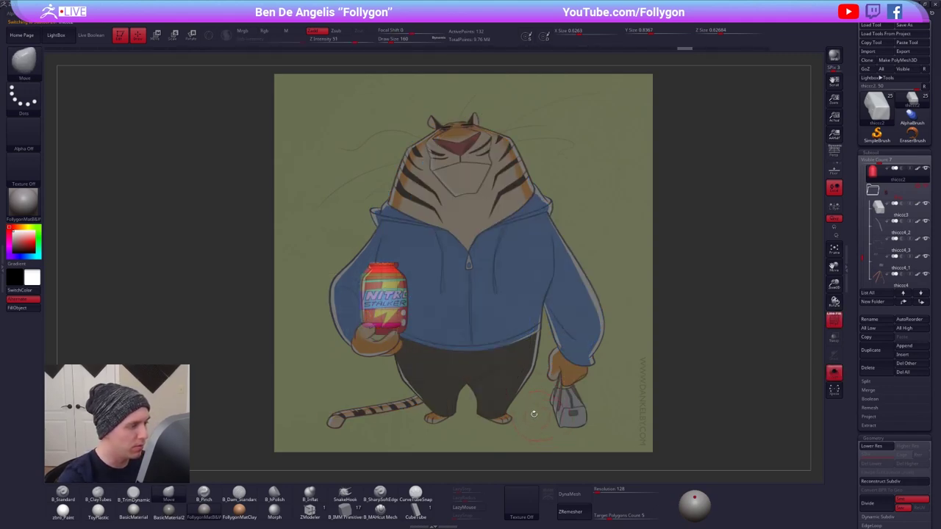
key("w")
left_click(577, 418)
mouse_move(383, 311)
left_mouse_down()
mouse_move(441, 311)
mouse_move(403, 311)
left_mouse_up()
- Mask the jar's upper part at its lower subdivision, stretch the base downward, restore smoothing and compare it with the reference
key("shift+d")
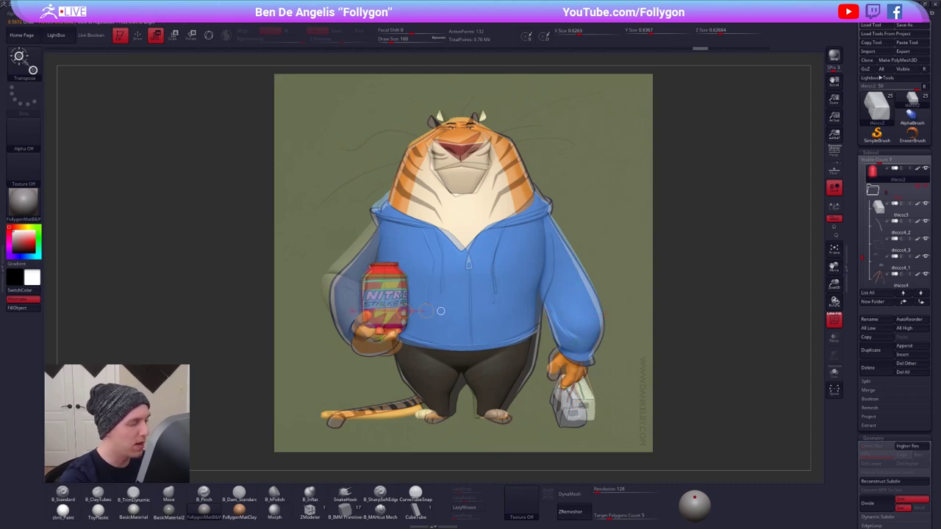
key("shift+z")
key("q")
mouse_move(368, 283)
left_mouse_down("ctrl+alt")
mouse_move(485, 320)
mouse_move(505, 300)
left_mouse_up("ctrl+alt")
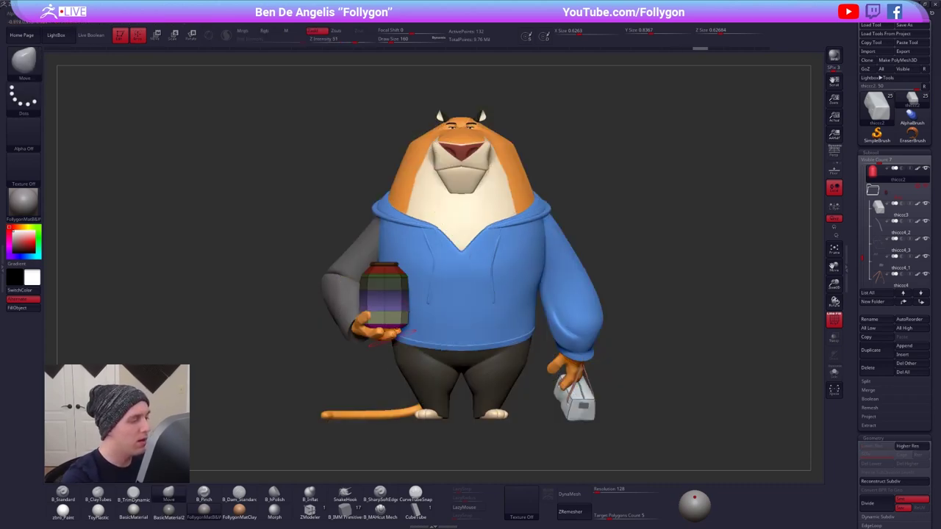
key("w")
left_click_drag(384, 289, 384, 382)
key("d")
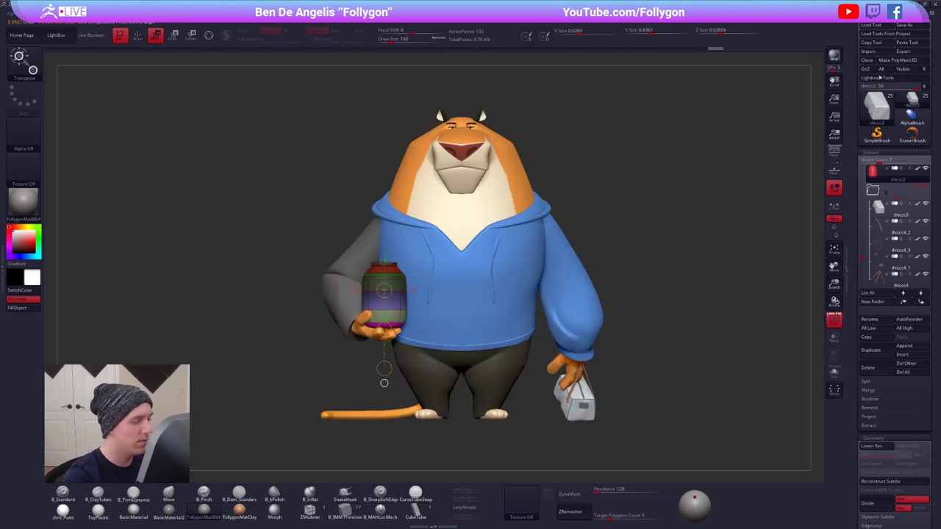
key("alt+shift+s")
key("shift+z")
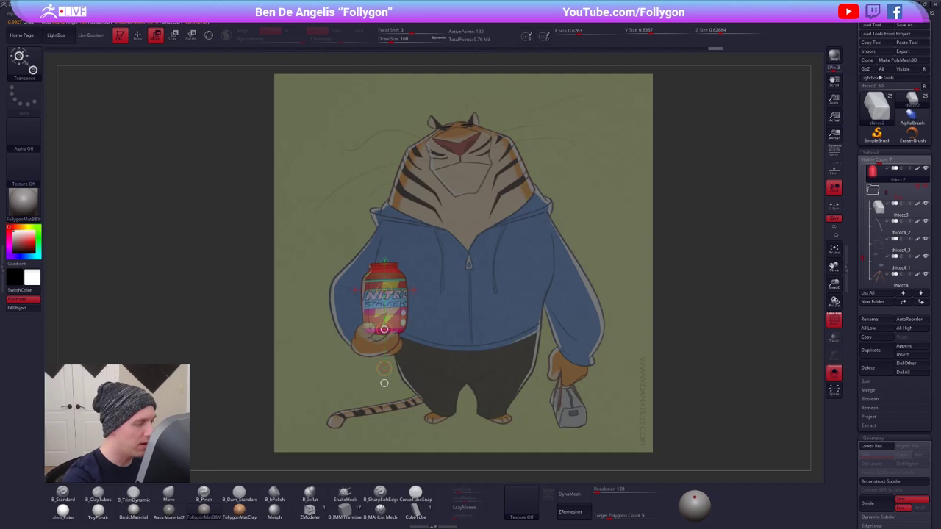
key("q")
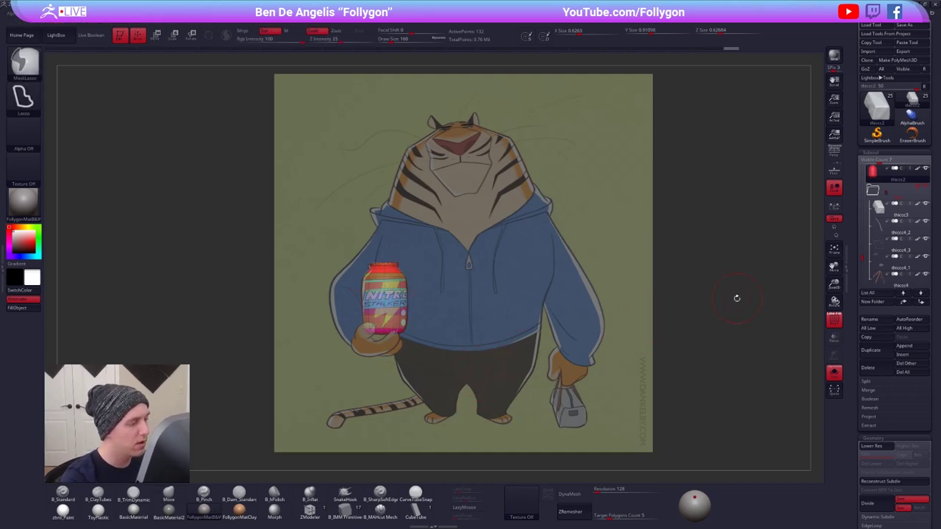
key("alt+shift+s")
- Move the hand beneath the jar down to match the reference overlay, and return to the Move brush
left_click(375, 332, "alt")
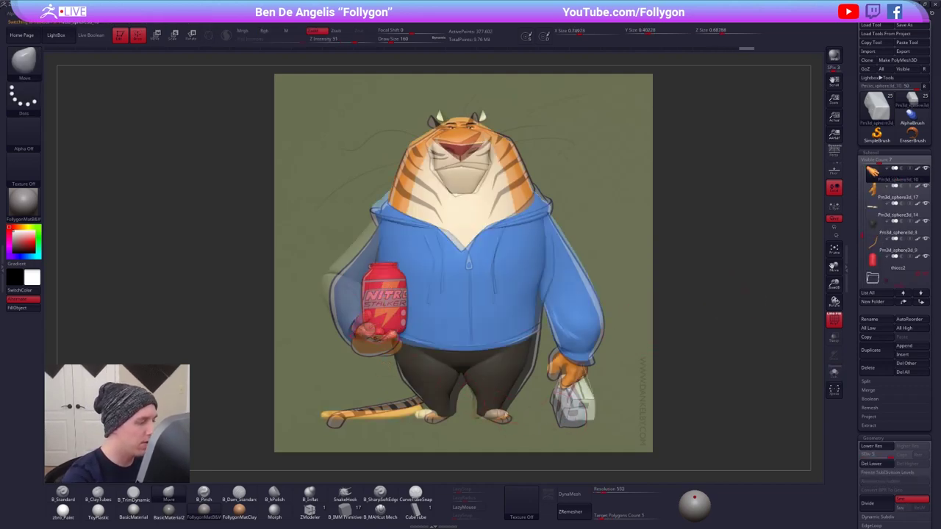
key("w")
left_click_drag(376, 361, 376, 372, "alt")
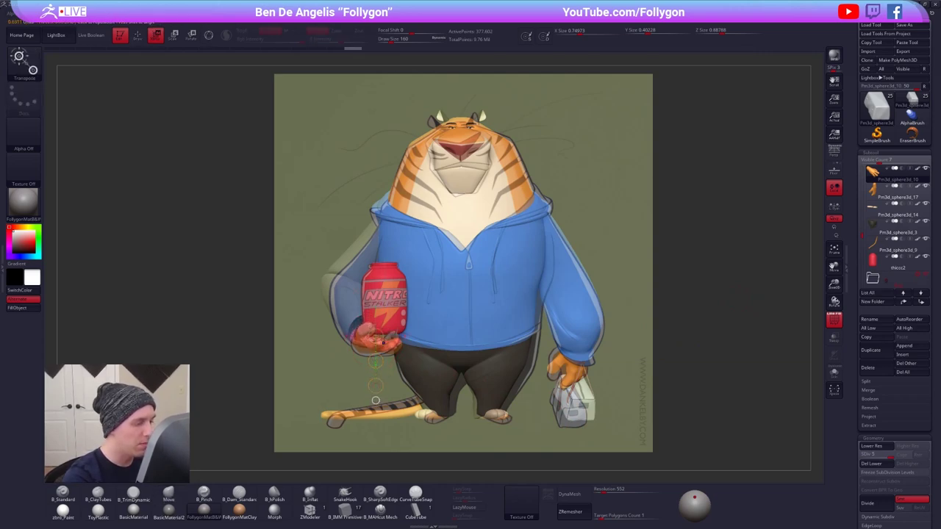
key("q")
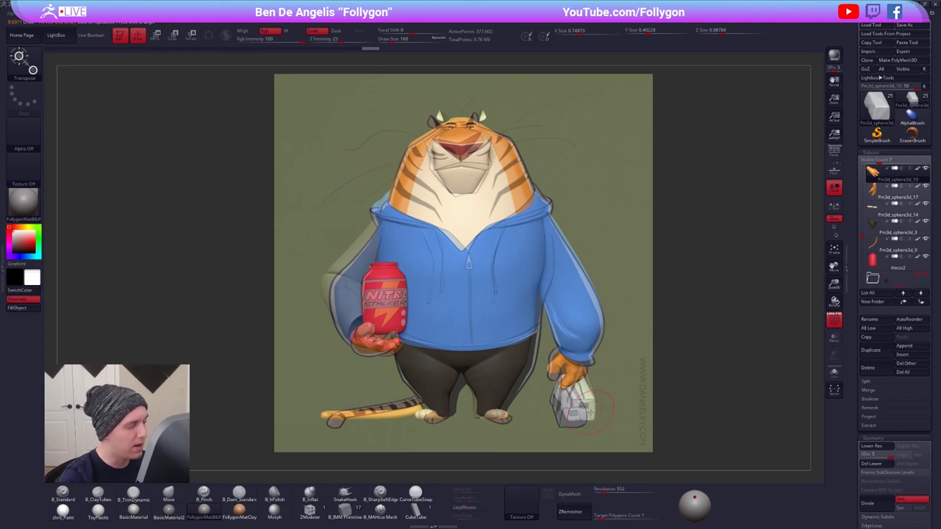
key("b")
key("m")
key("v")
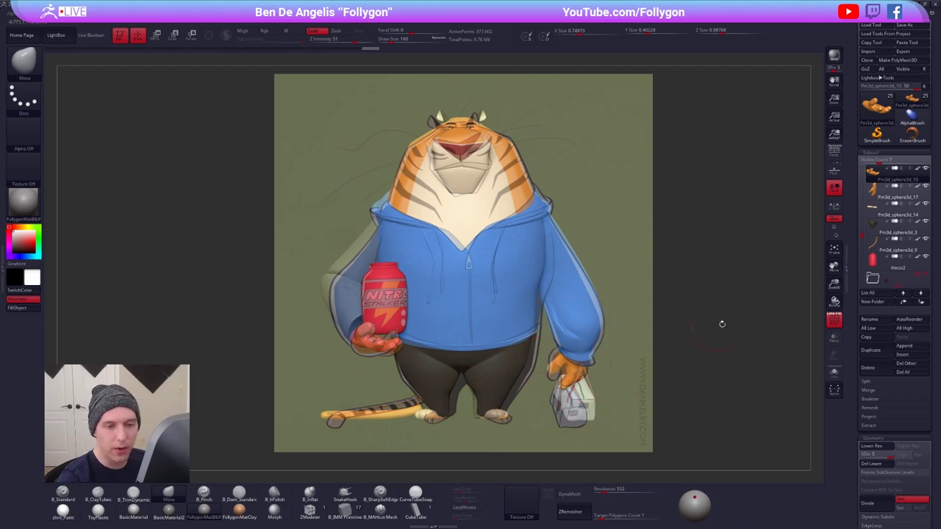
- Select the grey arm sleeve and reshape its outline to the reference with a large Move brush, reducing the draw size to 252
left_click(349, 272, "alt")
key("space")
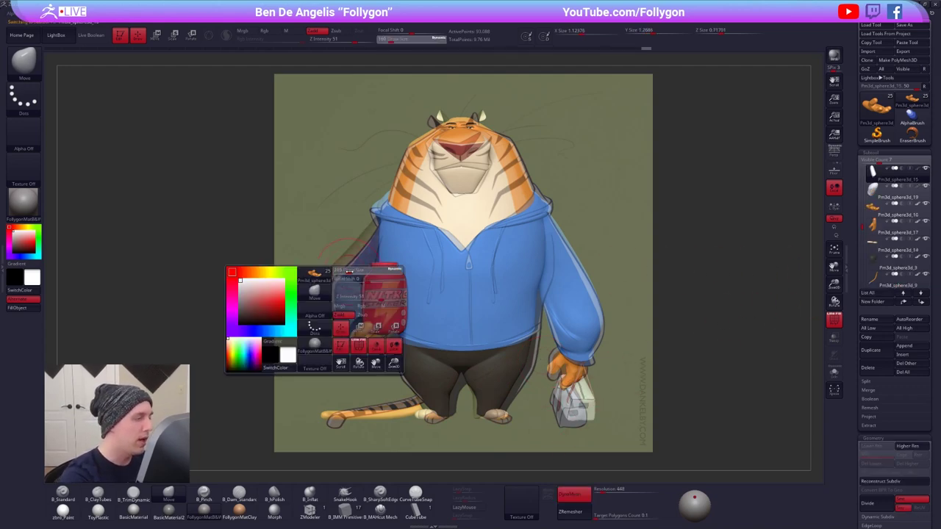
left_click(755, 228)
left_click(726, 247)
key("space")
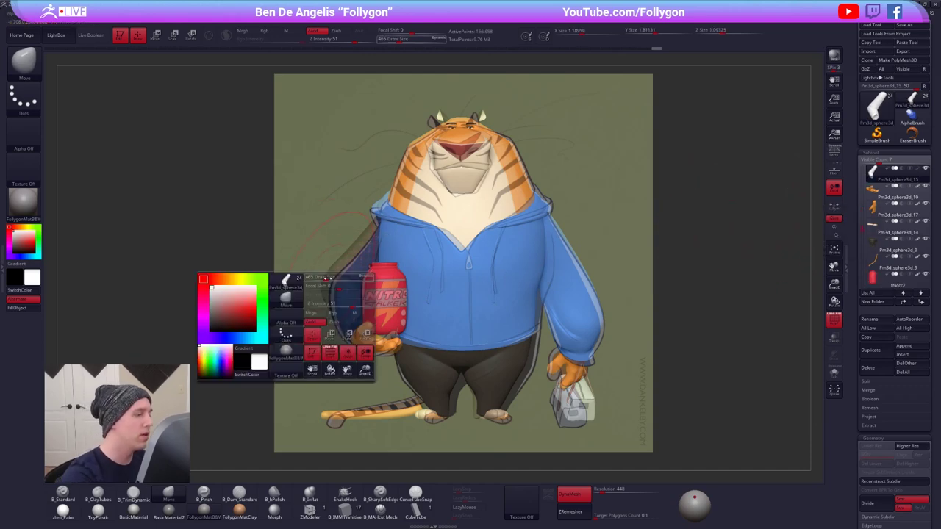
left_click_drag(327, 279, 341, 291)
left_click_drag(364, 249, 372, 245)
key("space")
mouse_move(326, 289)
left_mouse_down()
mouse_move(341, 284)
mouse_move(330, 285)
left_mouse_up()
key("space")
key("space")
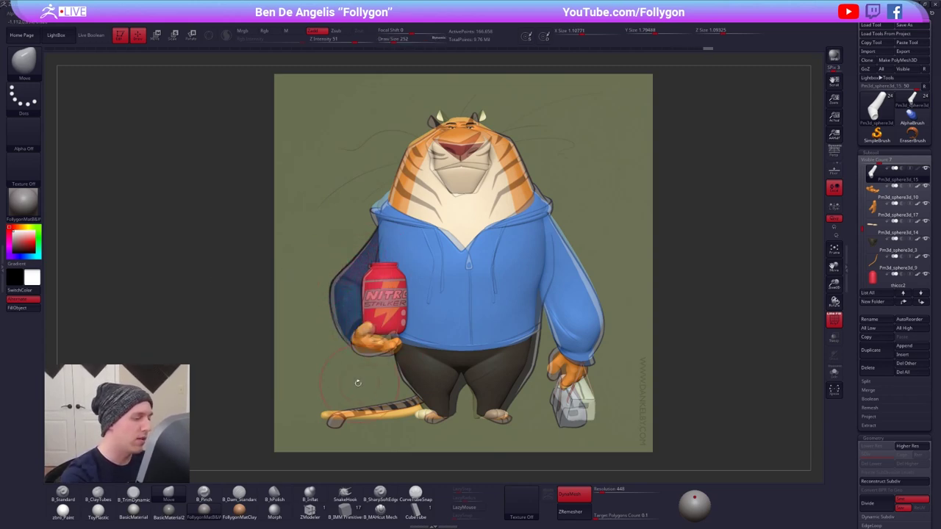
- Compare the reshaped sleeve and jar with the reference overlay, switching between the model and the underlying drawing
key("shift+f")
key("alt+s")
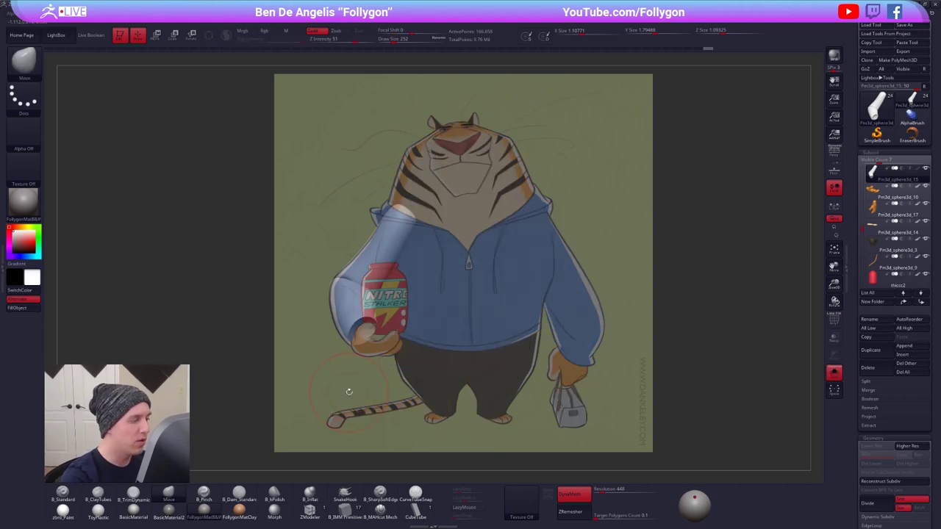
key("shift+f")
key("shift+f")
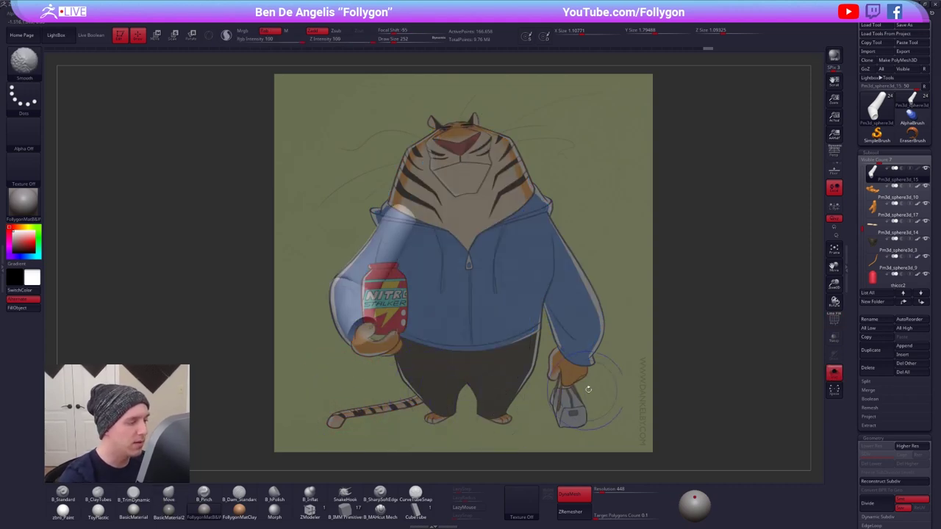
key("shift+z")
key("shift+z")
key("alt+s")
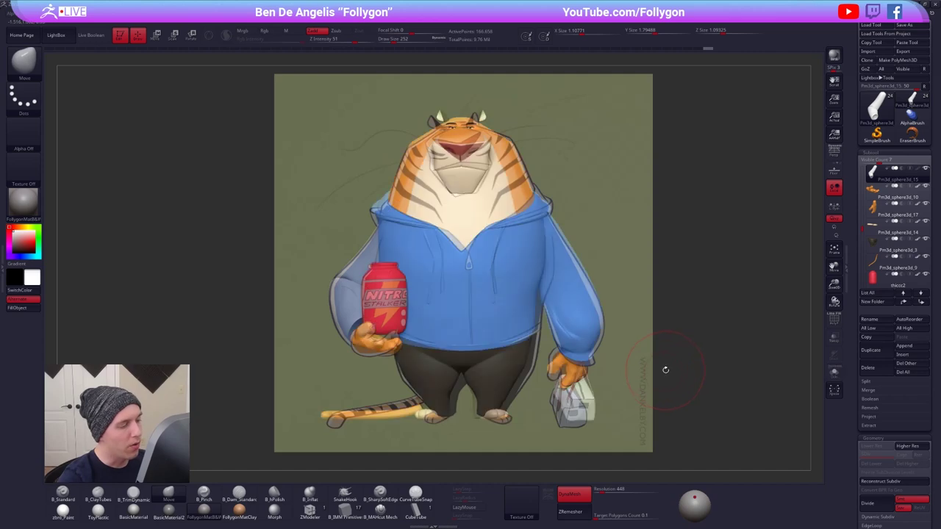
- Apply Transpose Set to the Bag folder and bring up the gizmo at the unmasked mesh center
scroll(897, 235, "down", 3)
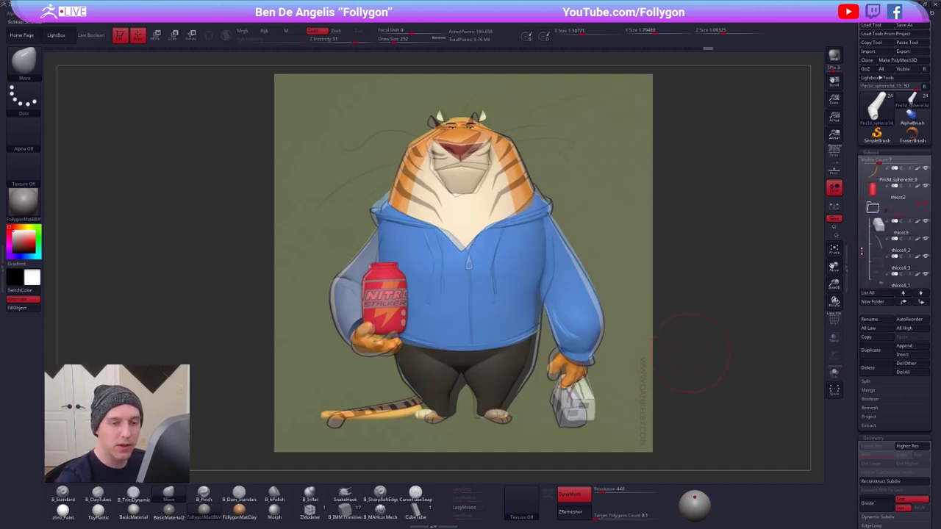
left_click(920, 206)
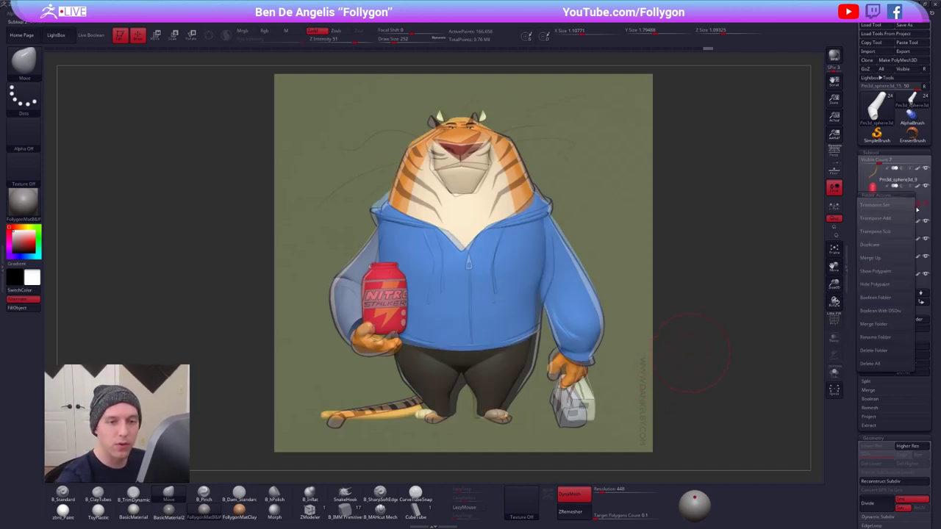
left_click(894, 209)
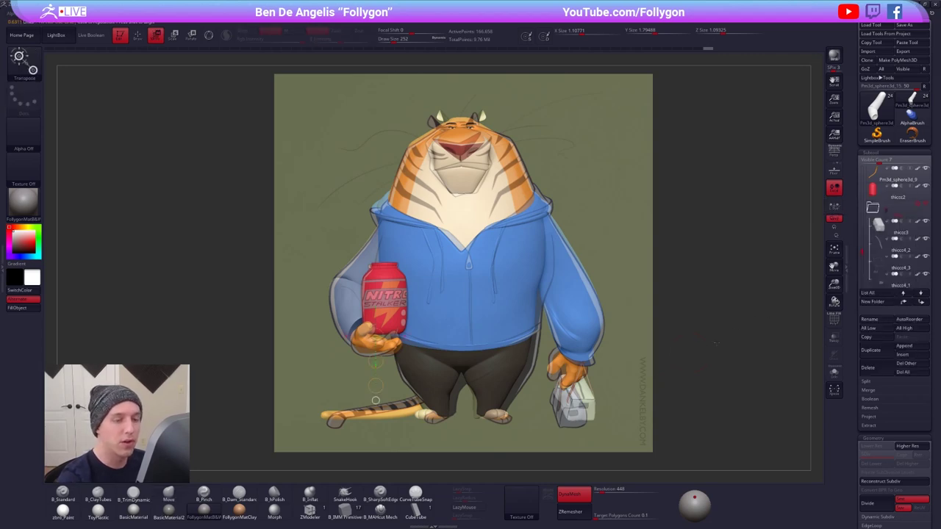
key("y")
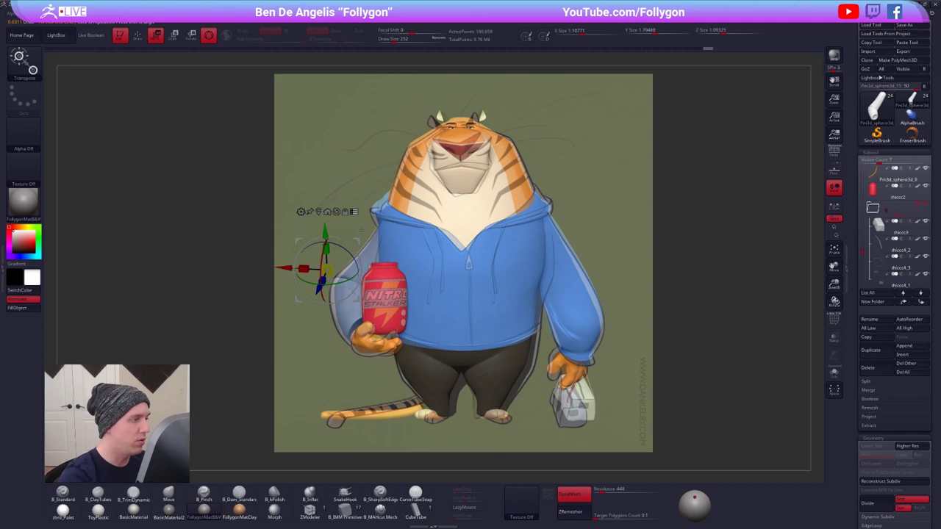
left_click(319, 211)
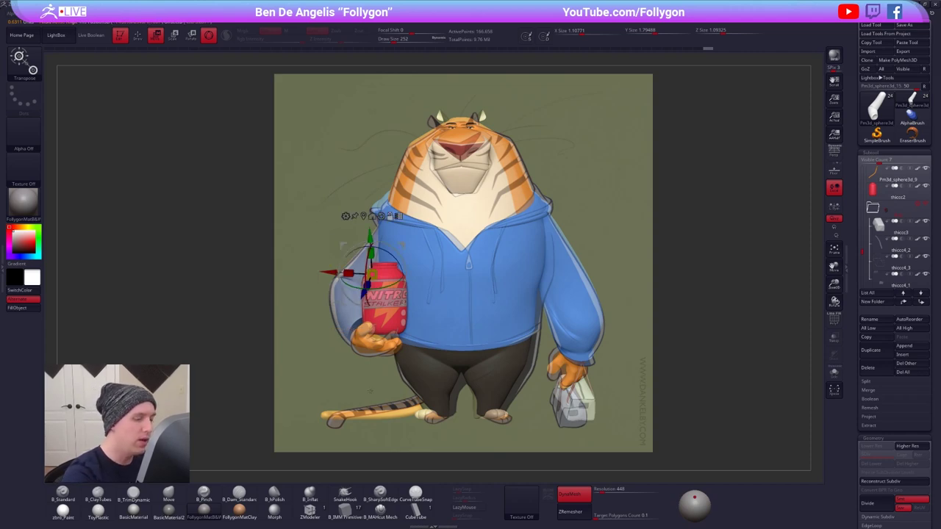
- Select the bag's body as the active subtool and center the gizmo on the unmasked bag
key("alt+s")
key("shift+z")
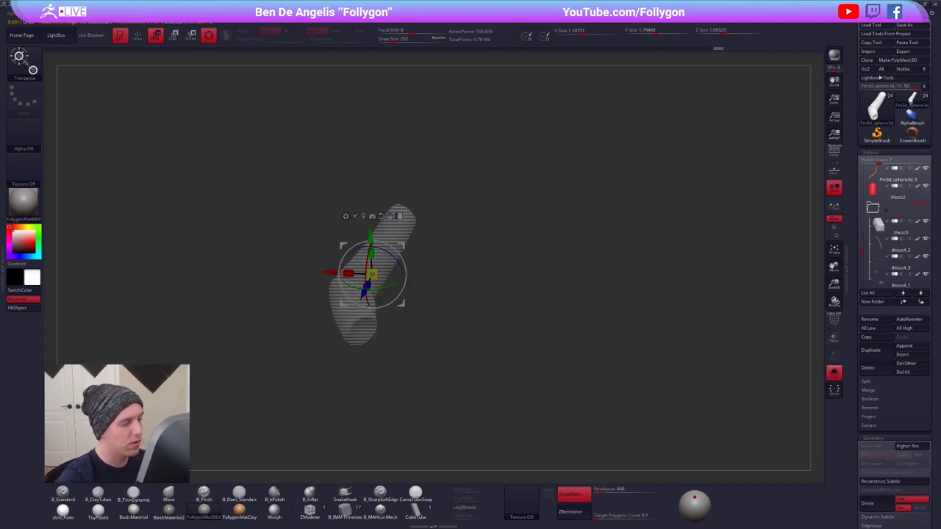
left_click(881, 233)
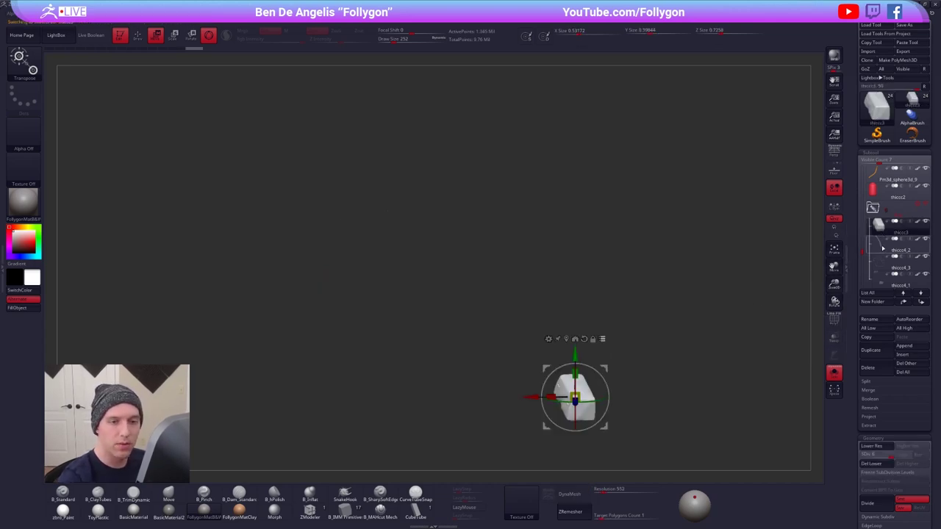
key("alt+s")
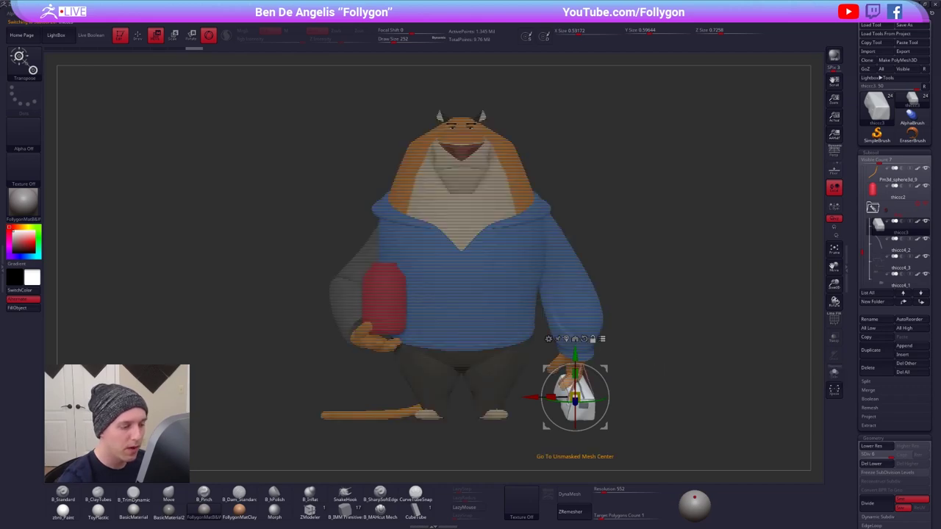
left_click(566, 339)
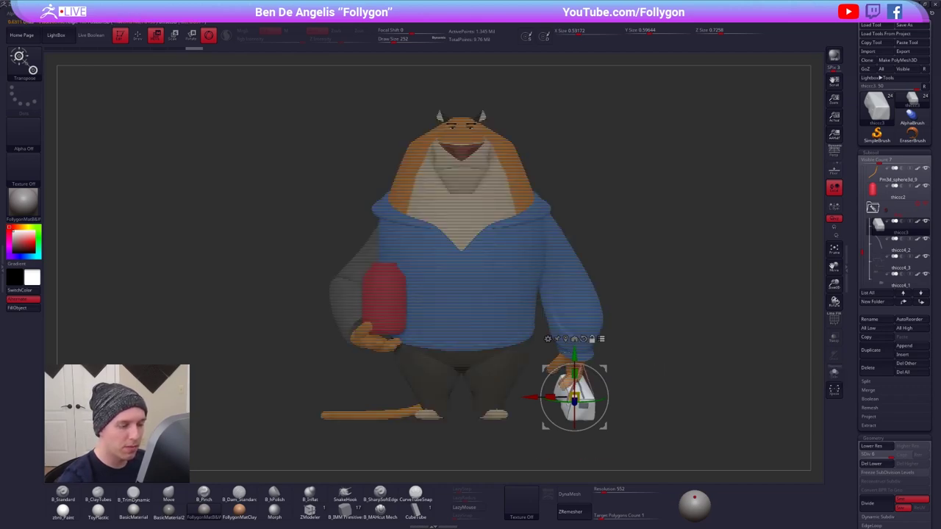
- Centre the gizmo on the bag and scale and move all its parts together to match the bag in the reference drawing
left_click(574, 339)
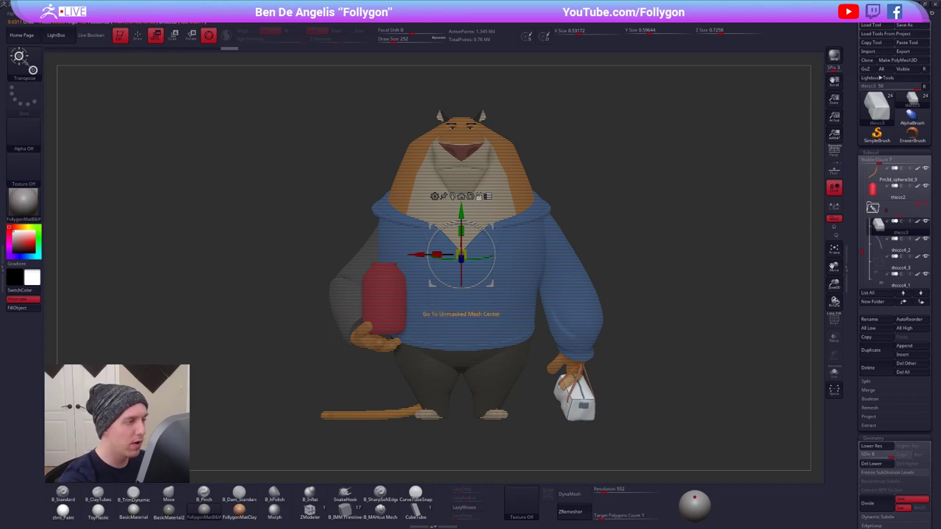
left_click(452, 196)
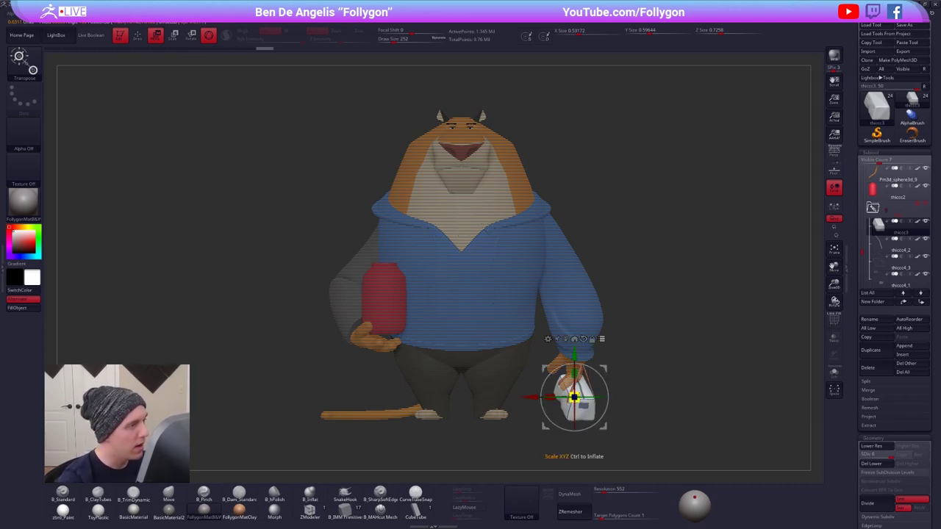
key("shift+z")
left_click_drag(574, 398, 567, 406)
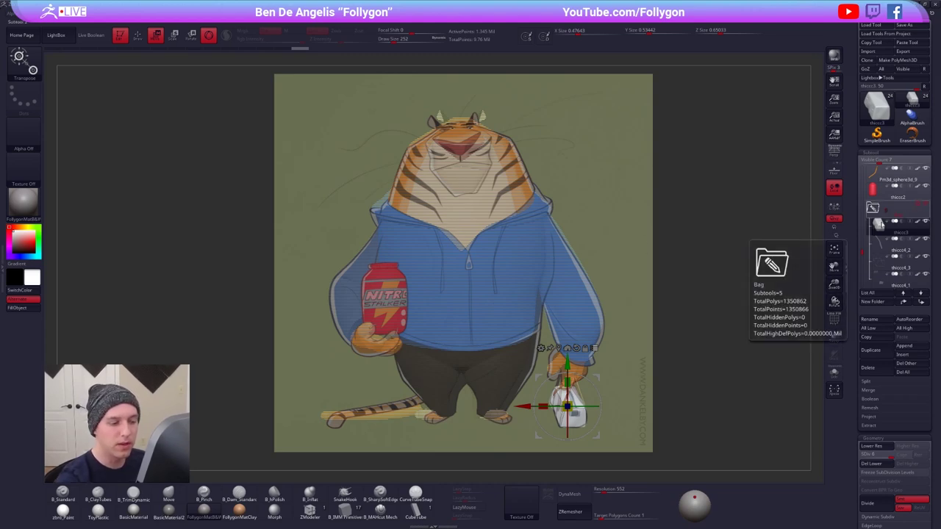
left_click(594, 348)
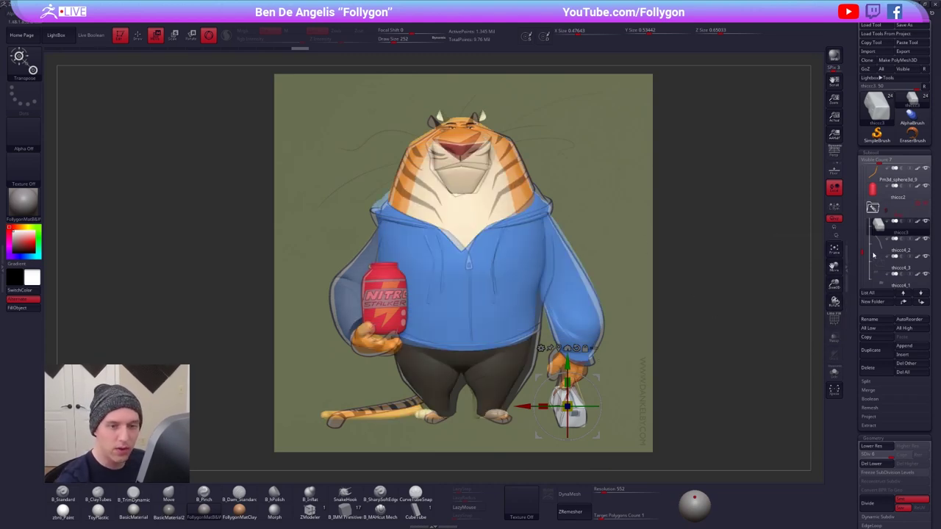
- Make the bag handle subtool thiccc4 active for brush editing and save the project
left_click_drag(864, 250, 864, 264)
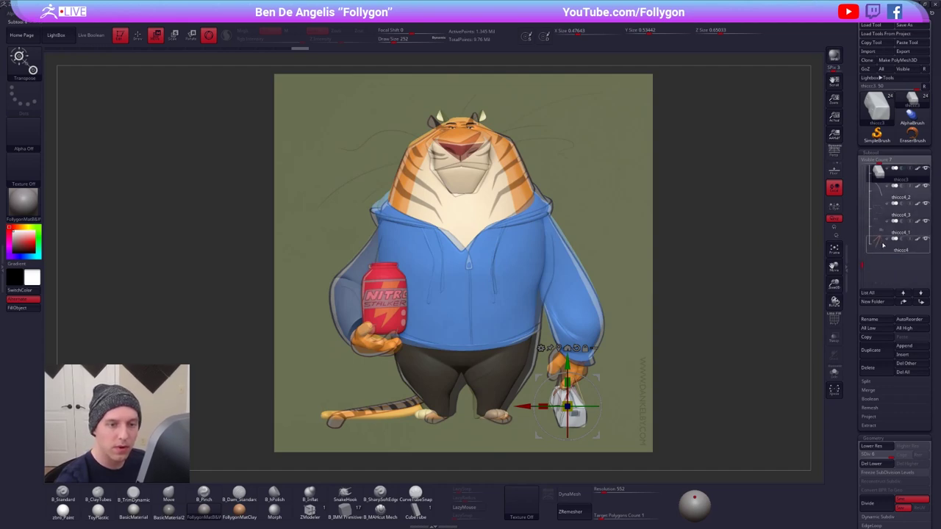
left_click(883, 247)
left_click(208, 35)
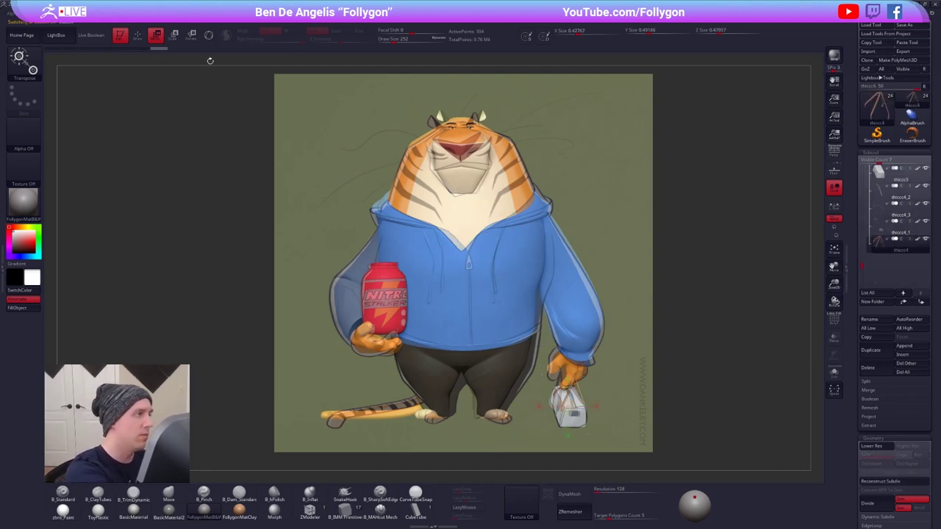
key("q")
key("ctrl+s")
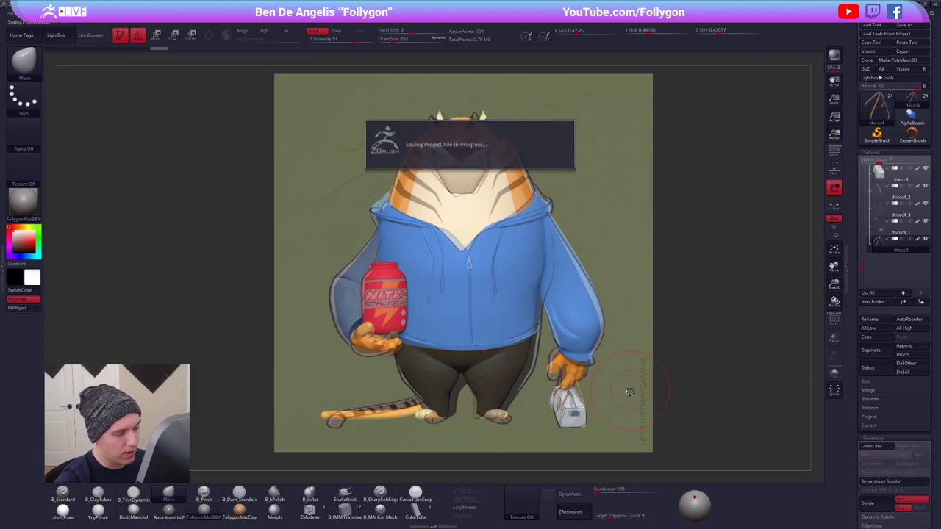
- Drop the bag handles to their lowest subdivision level, hide the reference drawing, and set the brush draw size to 121
key("alt+s")
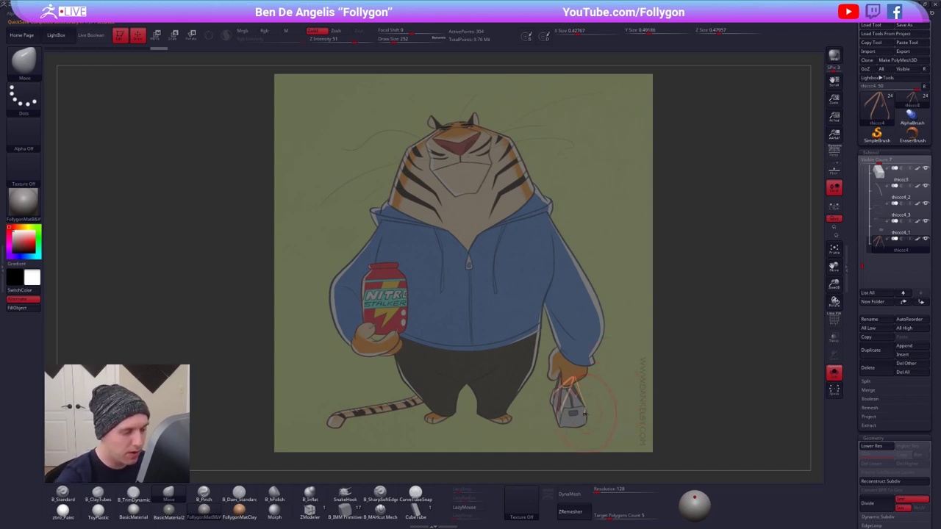
key("shift+d")
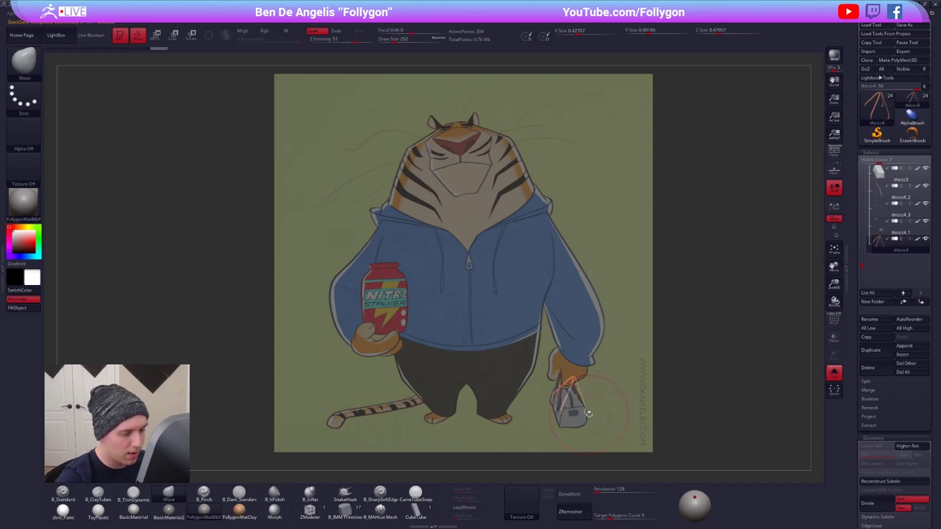
key("shift+z")
mouse_move(596, 418)
left_mouse_down()
mouse_move(581, 322)
mouse_move(579, 358)
left_mouse_up()
key("shift+f")
key("space")
left_click_drag(600, 319, 607, 345)
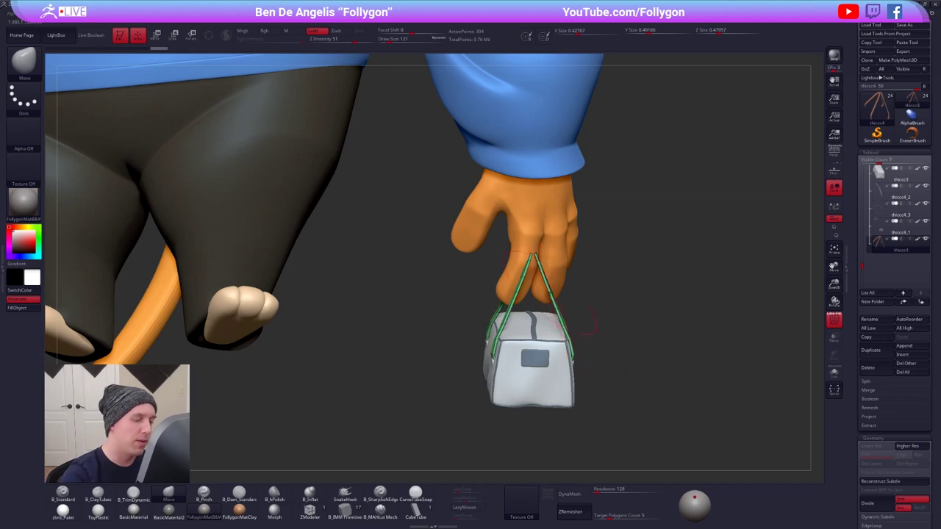
- Isolate the bag handles at their lowest subdivision level and reduce the brush draw size to 29
key("space")
key("shift+alt+s")
key("space")
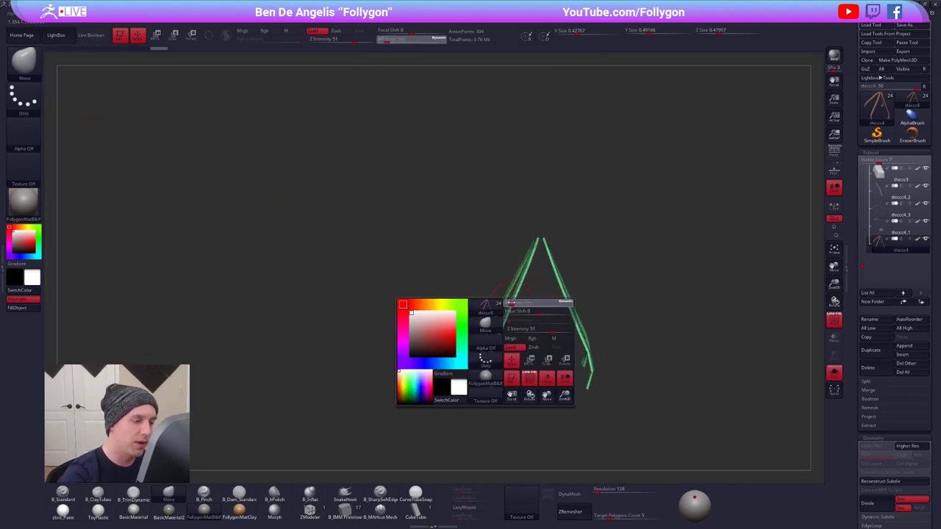
left_click_drag(511, 303, 510, 303)
mouse_move(479, 335)
left_mouse_down("alt")
mouse_move(480, 316)
mouse_move(499, 315)
mouse_move(491, 329)
left_mouse_up("alt")
key("shift+alt+s")
key("d")
key("shift+alt+s")
key("shift+d")
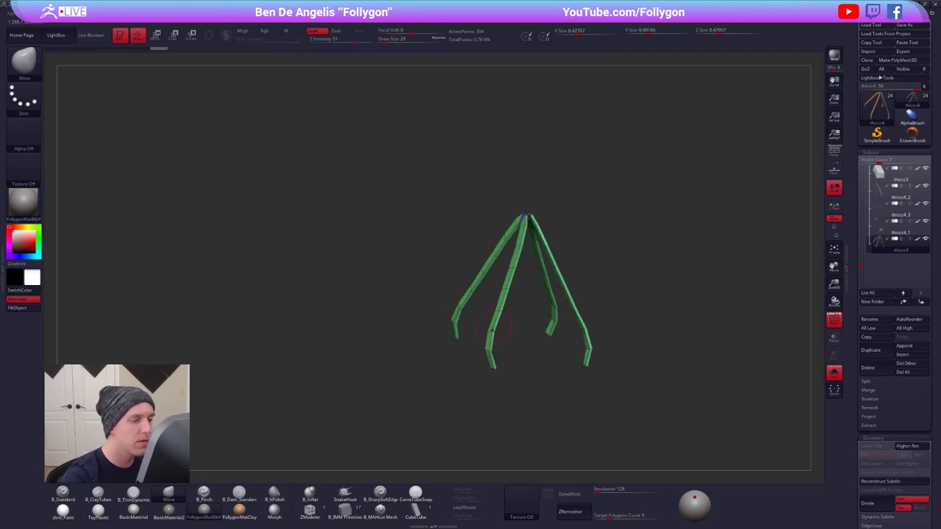
- Lasso-mask one bag handle, raise the subdivision level, show the whole model, and invert the mask
key("space")
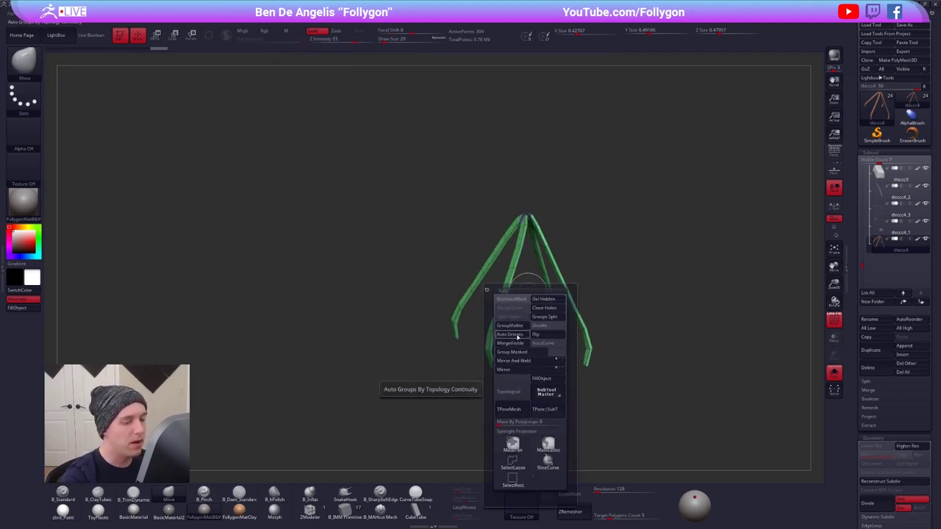
mouse_move(593, 269)
left_mouse_down()
mouse_move(526, 309)
mouse_move(525, 323)
mouse_move(526, 257)
mouse_move(540, 309)
left_mouse_up()
left_click_drag(550, 194, 549, 231, "alt")
key("ctrl")
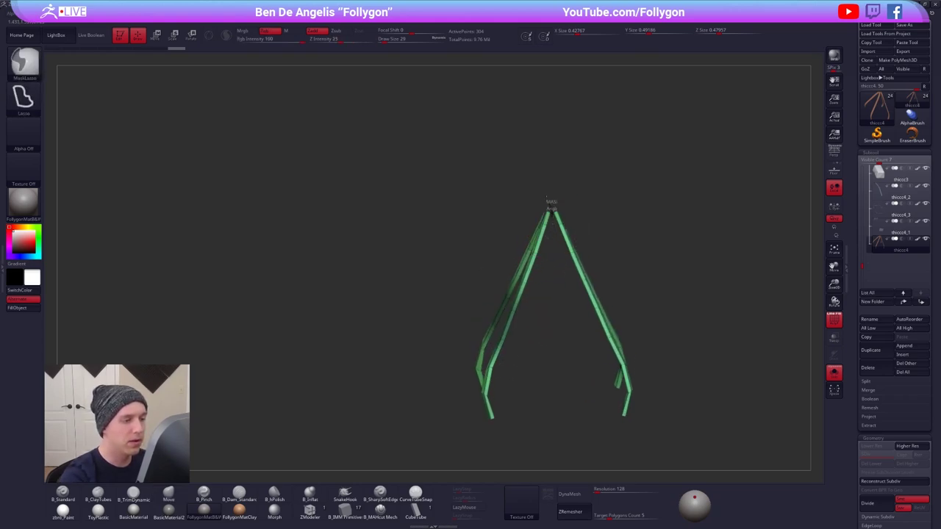
mouse_move(547, 198)
left_mouse_down("ctrl")
mouse_move(498, 275)
mouse_move(520, 322)
mouse_move(542, 308)
mouse_move(507, 324)
mouse_move(474, 288)
mouse_move(501, 305)
mouse_move(495, 296)
left_mouse_up("ctrl")
key("d")
key("alt+s")
left_click(483, 301, "ctrl")
- Try rotating the unmasked handle about its lower end, away from the other handle
key("r")
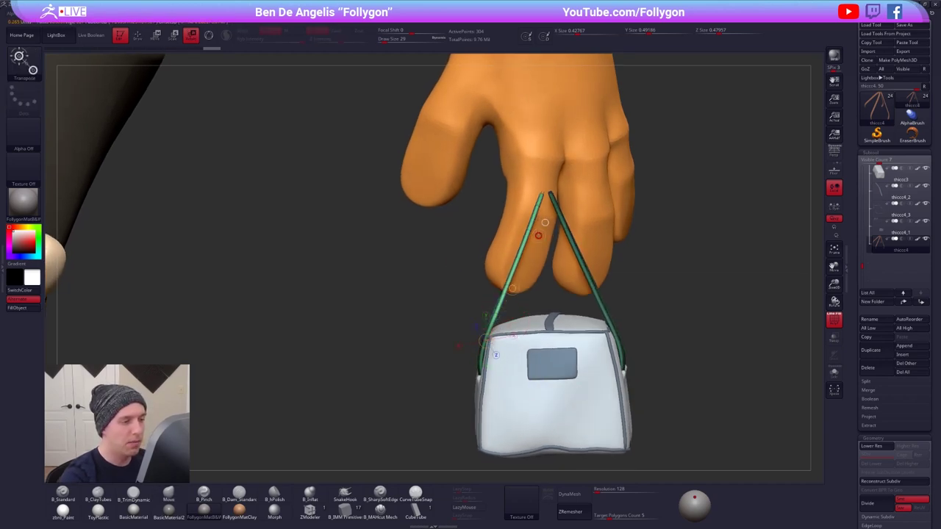
left_click_drag(538, 235, 512, 229)
right_click_drag(545, 222, 518, 299)
key("shift+z")
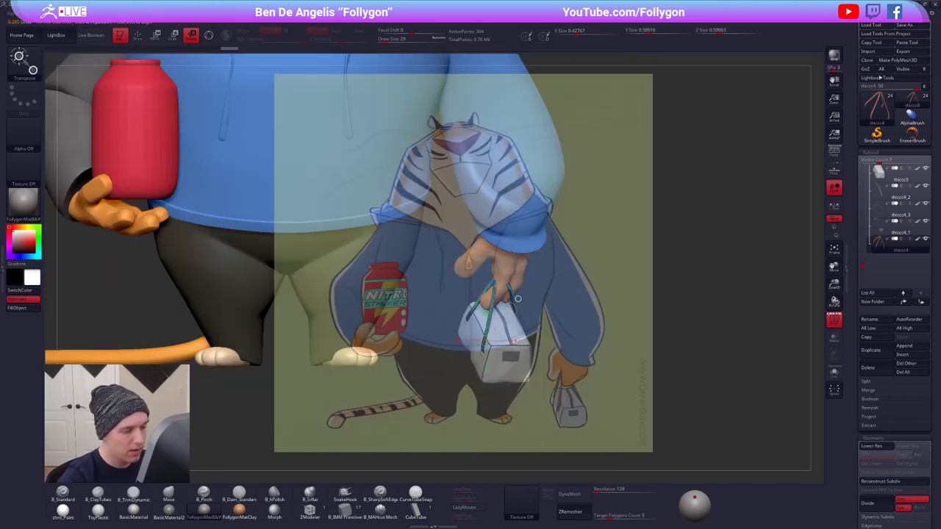
key("shift+z")
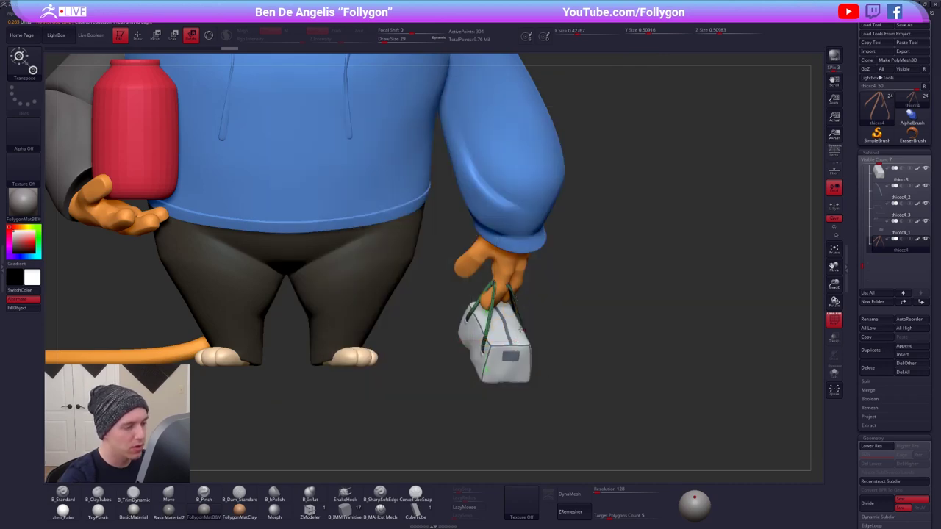
mouse_move(521, 329)
right_mouse_down("alt")
mouse_move(531, 353)
mouse_move(514, 341)
right_mouse_up("alt")
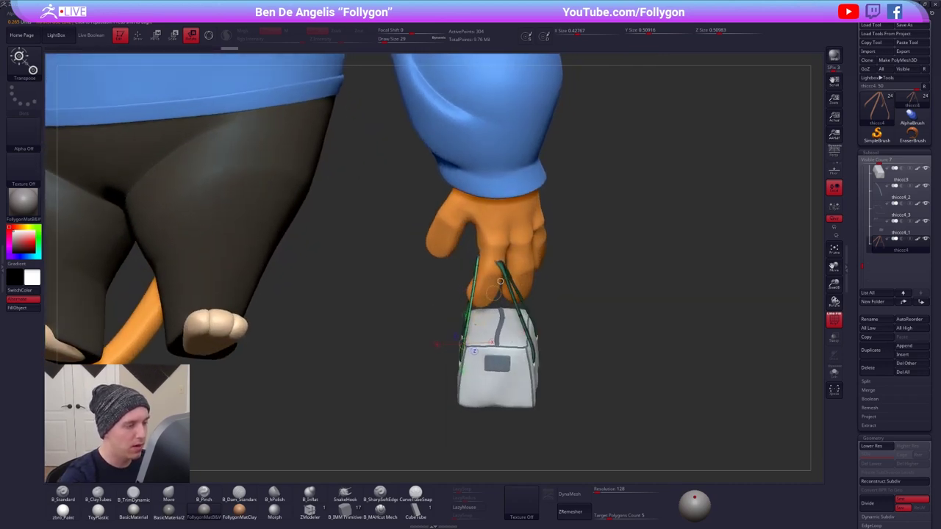
key("ctrl+shift+z")
- Isolate the handles and try another rotation of the unmasked one with a transpose line drawn from the side
mouse_move(500, 281)
right_mouse_down()
mouse_move(529, 280)
mouse_move(519, 280)
right_mouse_up()
key("alt+s")
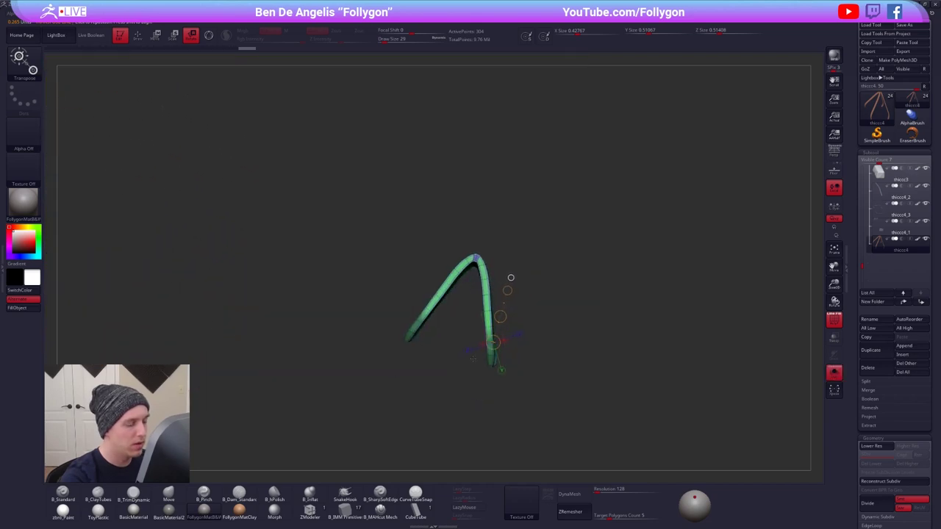
right_click_drag(484, 316, 539, 315)
key("alt+s")
right_click_drag(401, 281, 464, 298)
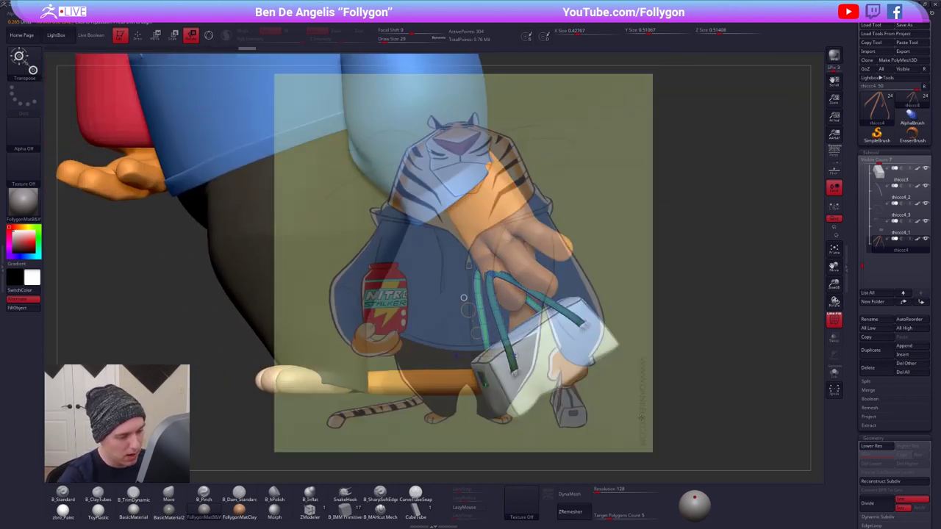
right_click_drag(558, 320, 529, 327)
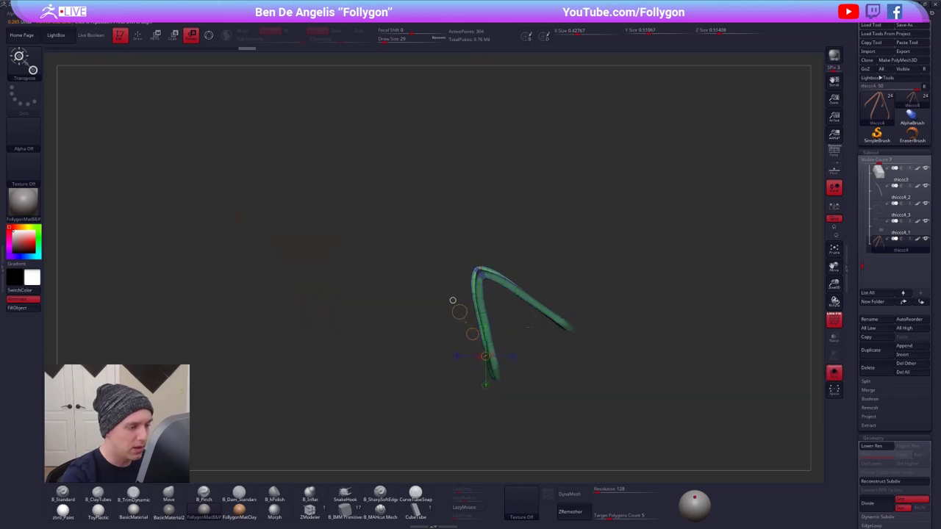
left_click_drag(492, 371, 494, 243)
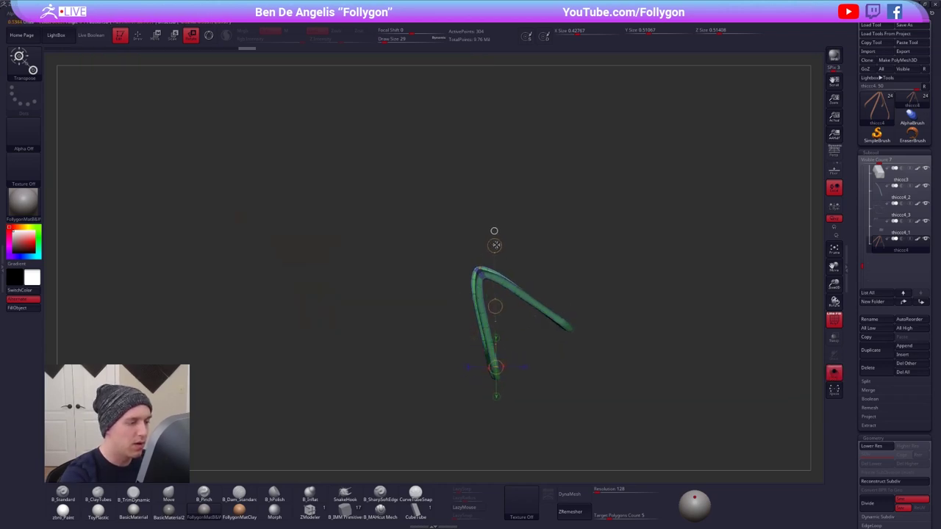
left_click_drag(496, 344, 527, 331)
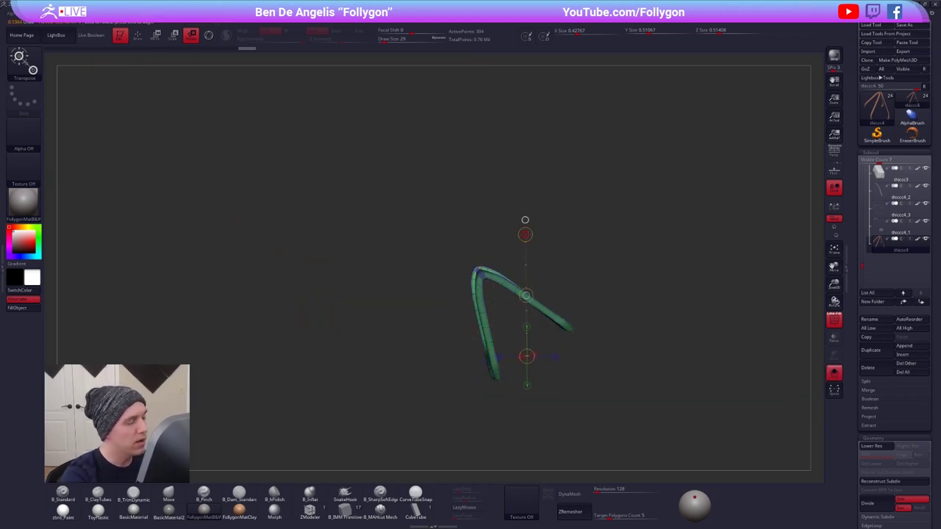
left_click_drag(525, 234, 550, 224, "ctrl")
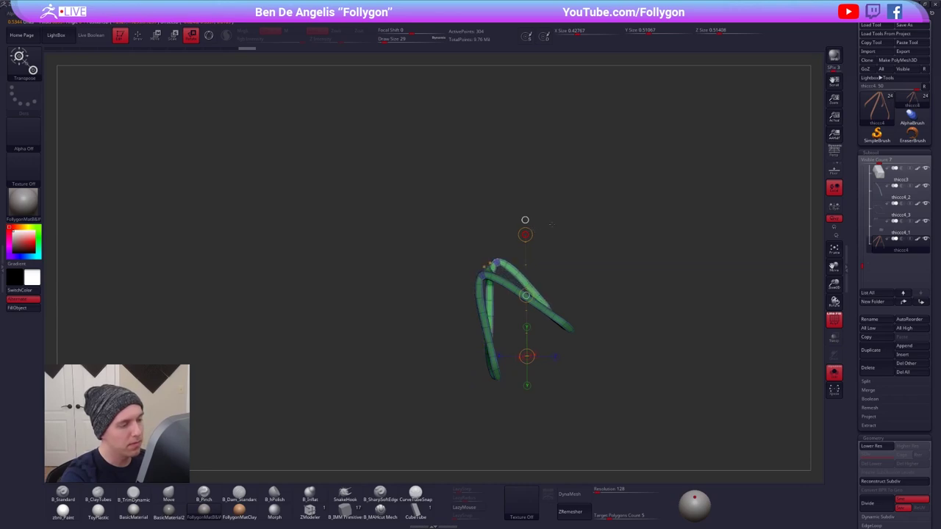
- Undo the handle rotations and return to brush editing on the isolated handles
right_click_drag(550, 223, 639, 250)
mouse_move(640, 250)
right_mouse_down("ctrl")
mouse_move(649, 358)
mouse_move(597, 318)
right_mouse_up("ctrl")
key("q")
key("ctrl+z")
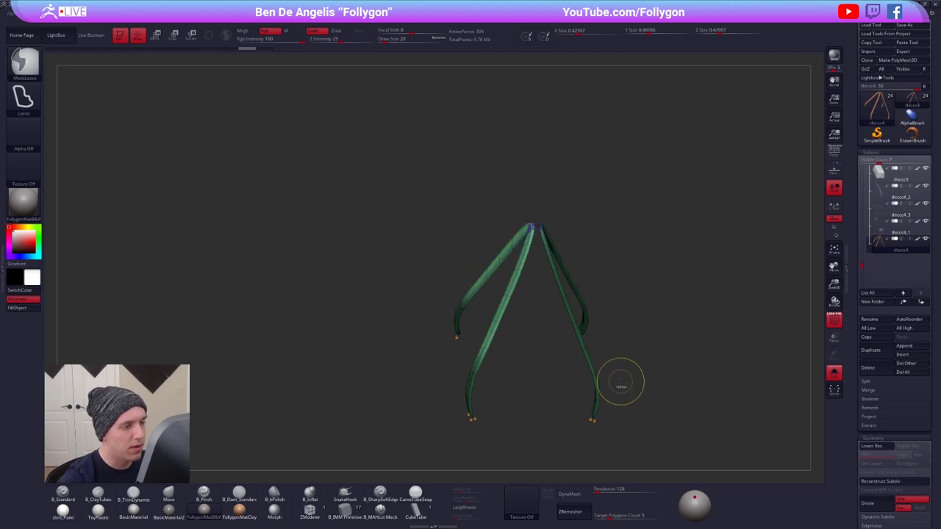
key("shift+d")
mouse_move(620, 382)
left_mouse_down("shift")
mouse_move(534, 219)
mouse_move(620, 439)
mouse_move(695, 221)
left_mouse_up("shift")
key("d")
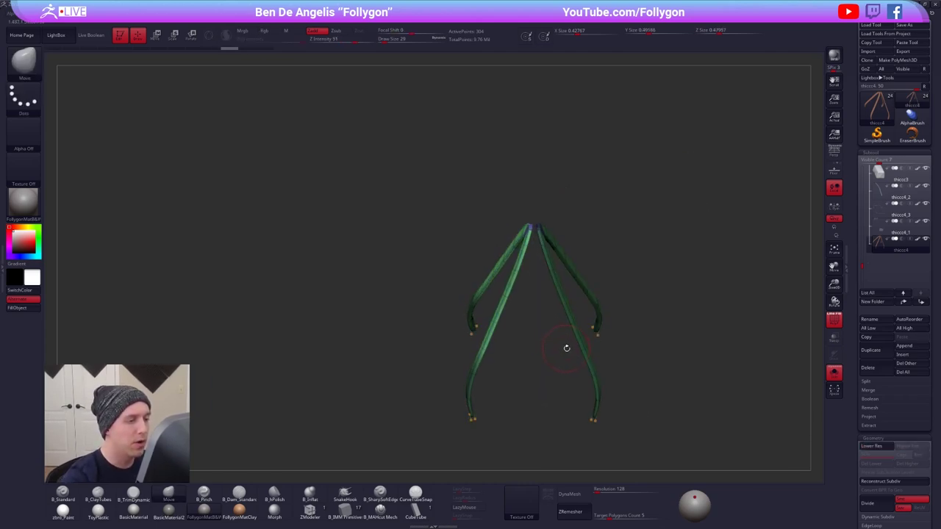
- Try rotating the unmasked handle from a transpose line at its lower end, and undo the attempt
left_click_drag(536, 303, 494, 318)
key("w")
left_click_drag(487, 365, 497, 203)
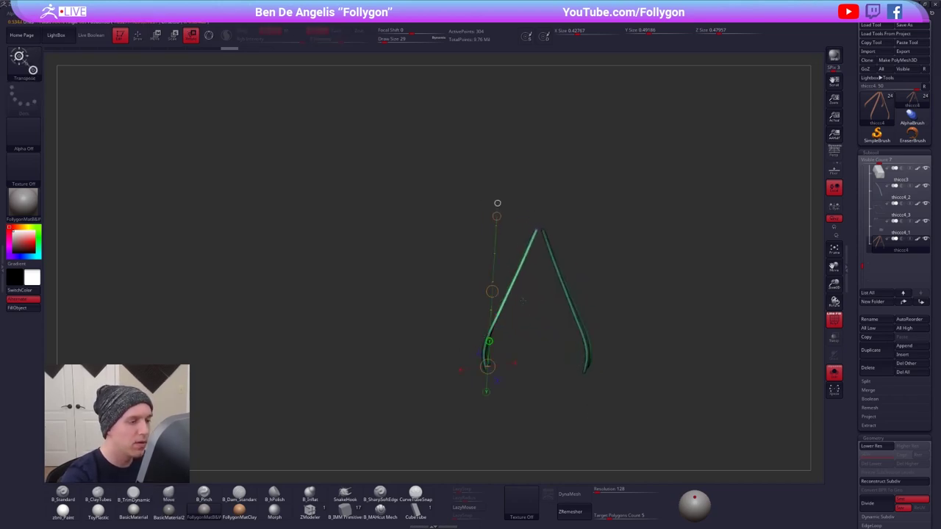
left_click_drag(489, 335, 574, 210)
key("alt+s")
key("alt+s")
left_click_drag(620, 358, 579, 280, "alt")
key("ctrl+z")
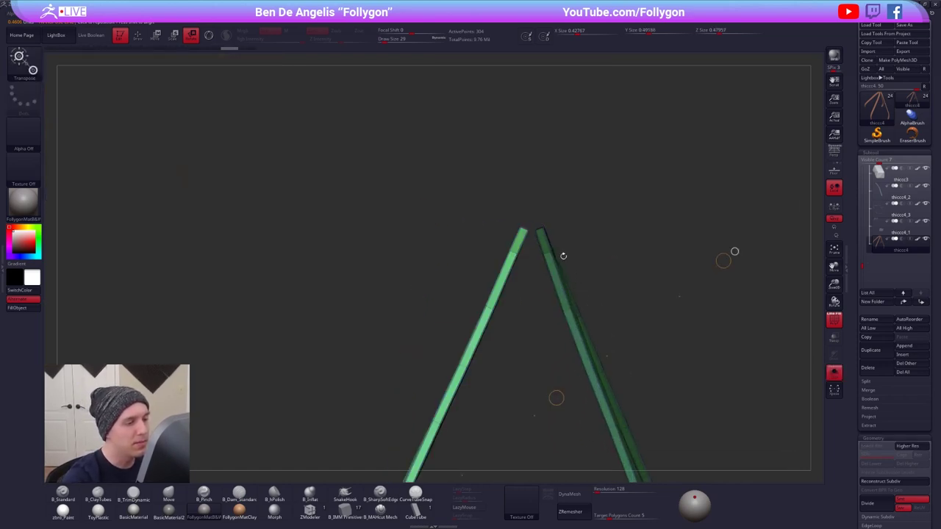
- Try shifting the handle sideways with a horizontal transpose line, and undo the move
key("q")
mouse_move(531, 220)
left_mouse_down("ctrl+alt")
mouse_move(532, 237)
mouse_move(518, 173)
left_mouse_up("ctrl+alt")
left_click_drag(526, 182, 520, 175, "alt")
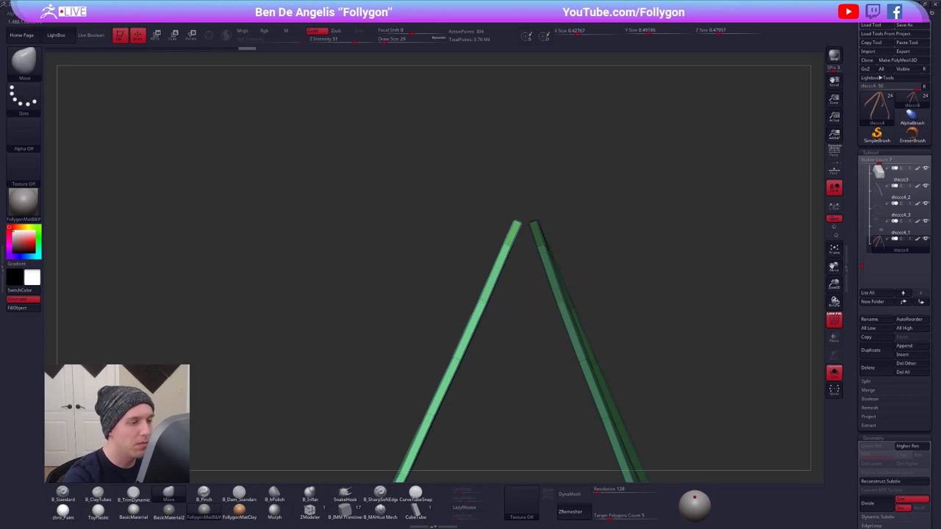
key("f")
key("w")
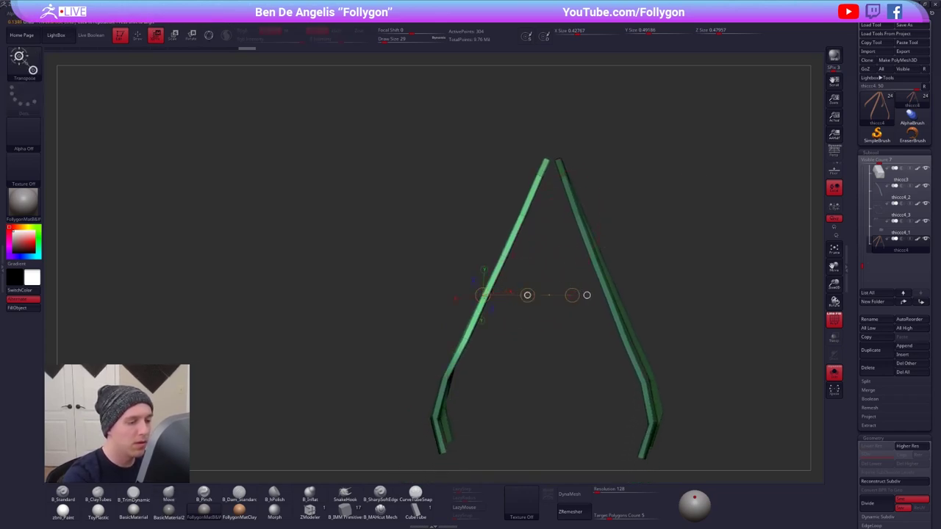
left_click_drag(527, 295, 219, 287, "shift")
key("ctrl+z")
key("q")
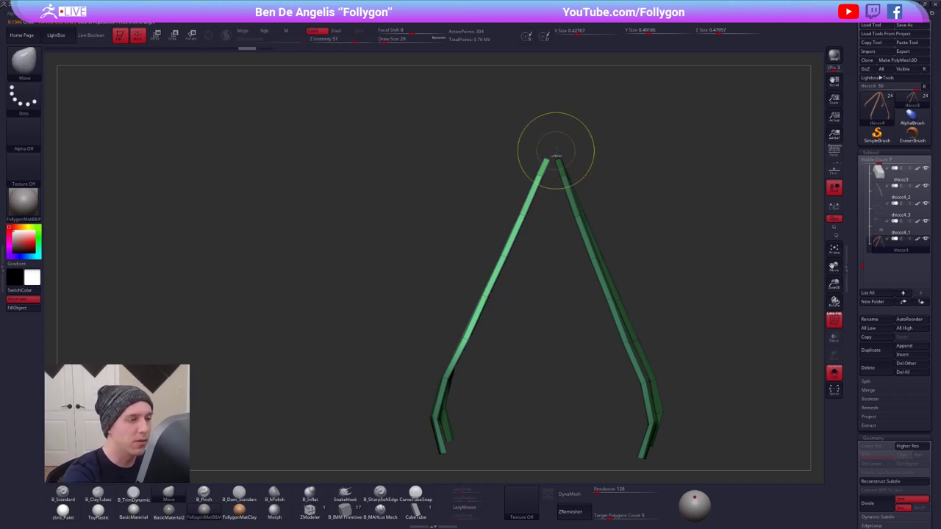
- Clear the mask and assign the two bag handles separate polygroups with Auto Groups
left_click_drag(560, 155, 599, 178, "ctrl")
key("ctrl+shift+f")
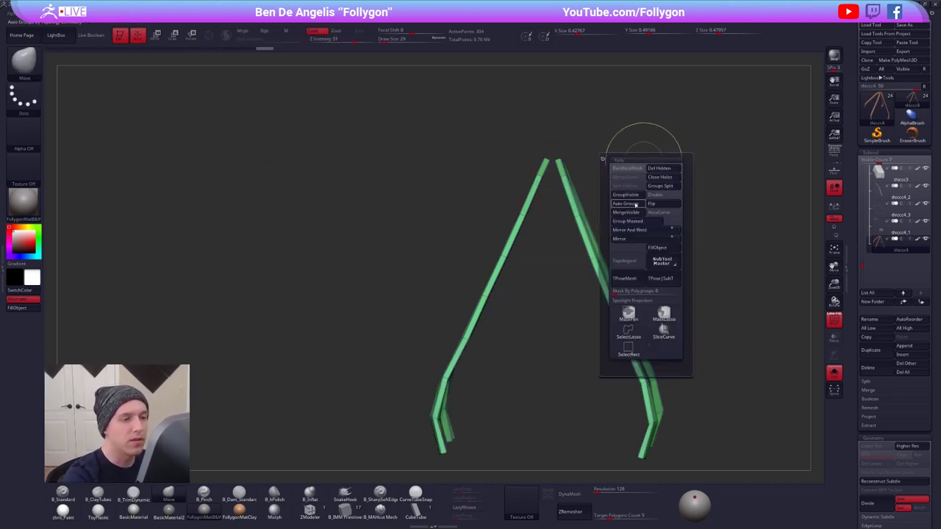
left_click(635, 205)
- Isolate the purple handle, mask it, bring back the green handle, and invert the mask
left_click(530, 199, "ctrl+shift")
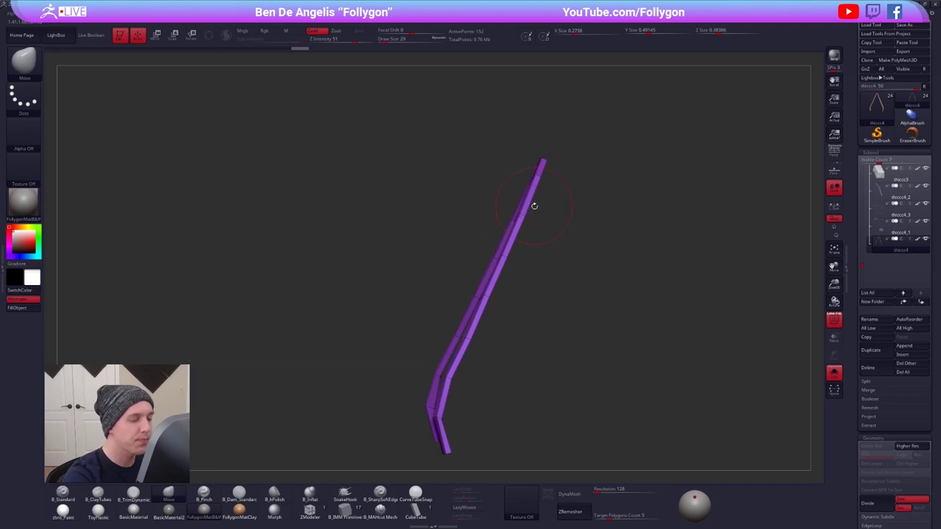
left_click_drag(535, 206, 526, 236)
mouse_move(479, 351)
left_mouse_down("ctrl")
mouse_move(442, 327)
mouse_move(553, 176)
left_mouse_up("ctrl")
left_click(532, 308, "ctrl+shift")
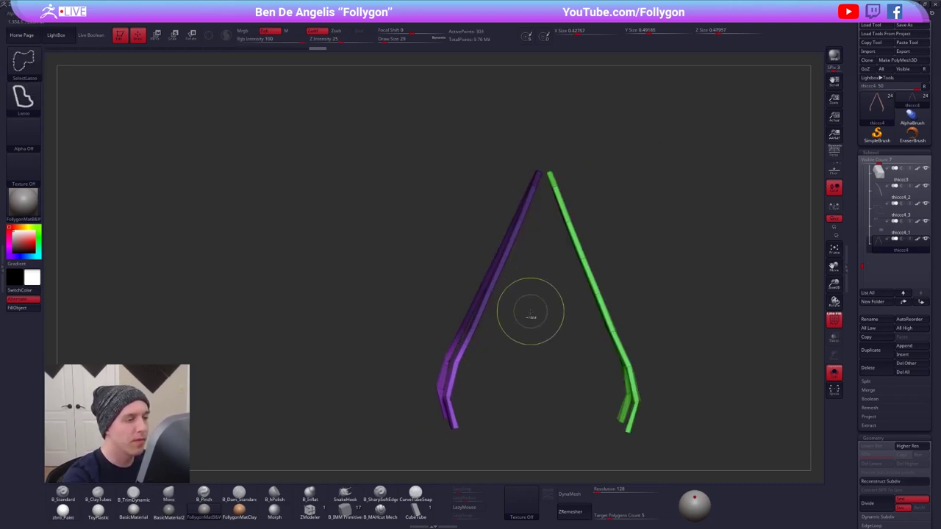
left_click(530, 314, "ctrl")
left_click_drag(525, 320, 470, 351)
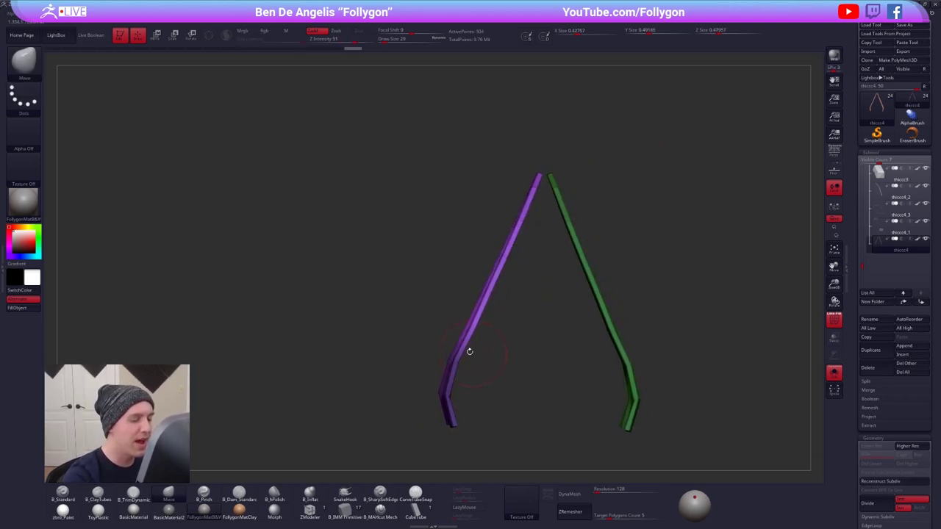
- Bring back the hidden subtools and tilt the unmasked purple handle outward about its base, away from the bag's centre
key("w")
left_click(633, 212, "ctrl+shift")
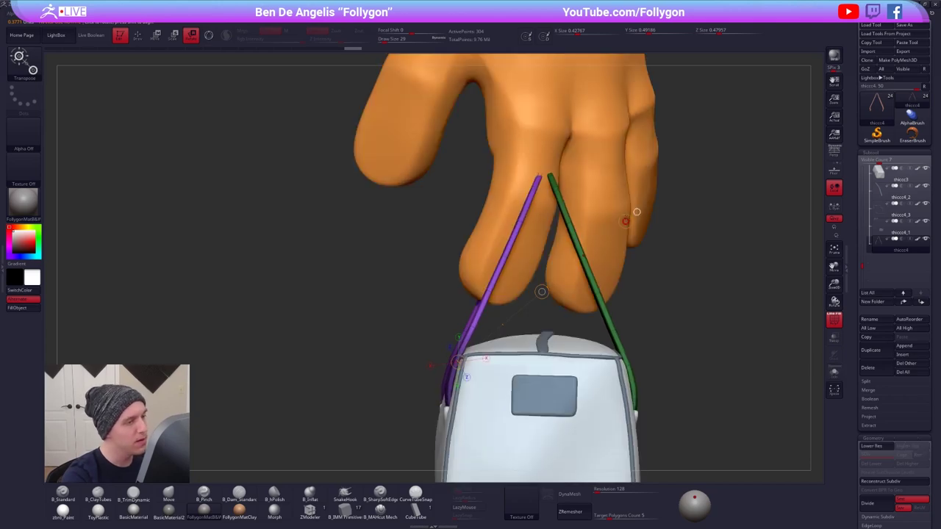
left_click_drag(625, 222, 574, 191)
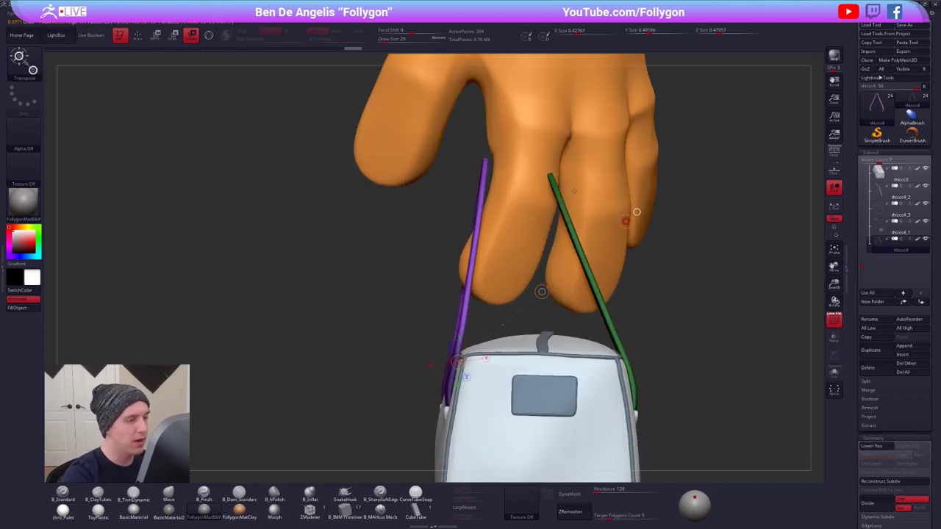
- Rotate the purple handle as seen from its broad side so it leans at a different angle from the green one
key("q")
left_click(511, 311, "ctrl+shift")
mouse_move(691, 309)
left_mouse_down()
mouse_move(563, 336)
mouse_move(543, 324)
mouse_move(577, 331)
left_mouse_up()
key("r")
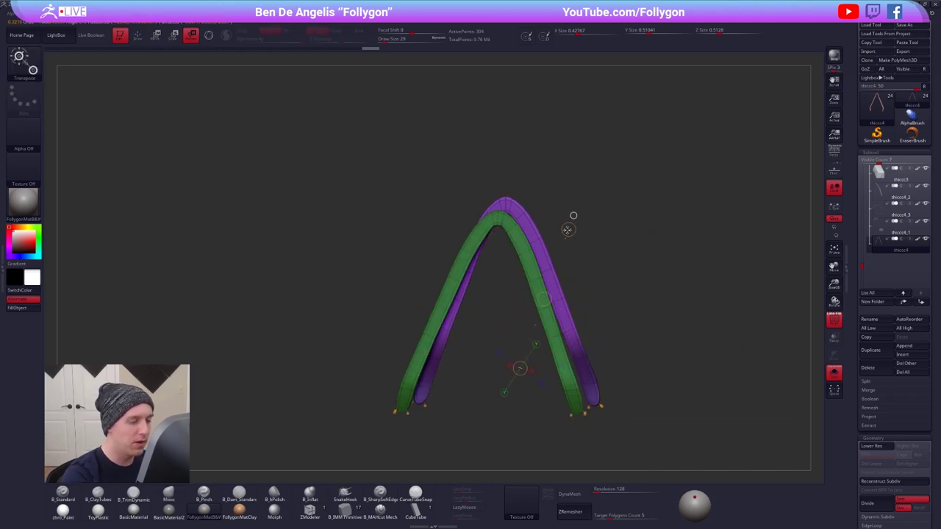
left_click_drag(567, 230, 604, 194)
key("alt+s")
left_click_drag(588, 301, 724, 309)
key("alt+s")
- Drop the handles to the lowest subdivision level and soften the purple handle's bends above both lower ends with the Move brush
key("shift+d")
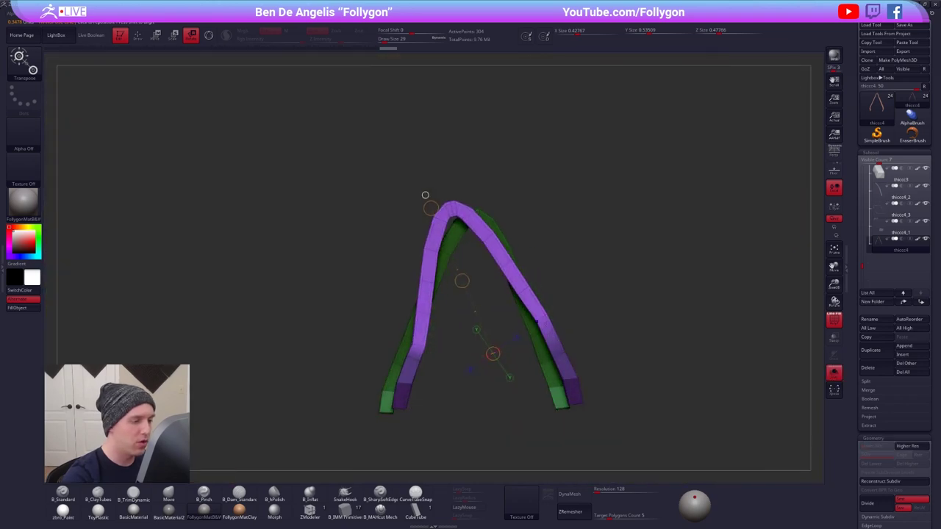
key("q")
key("space")
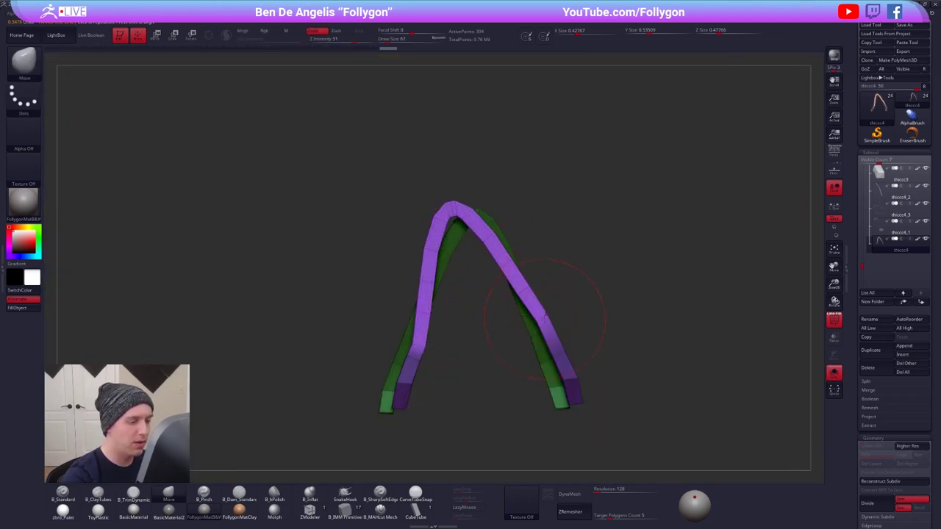
left_click_drag(544, 318, 538, 322)
key("s")
left_click(424, 332)
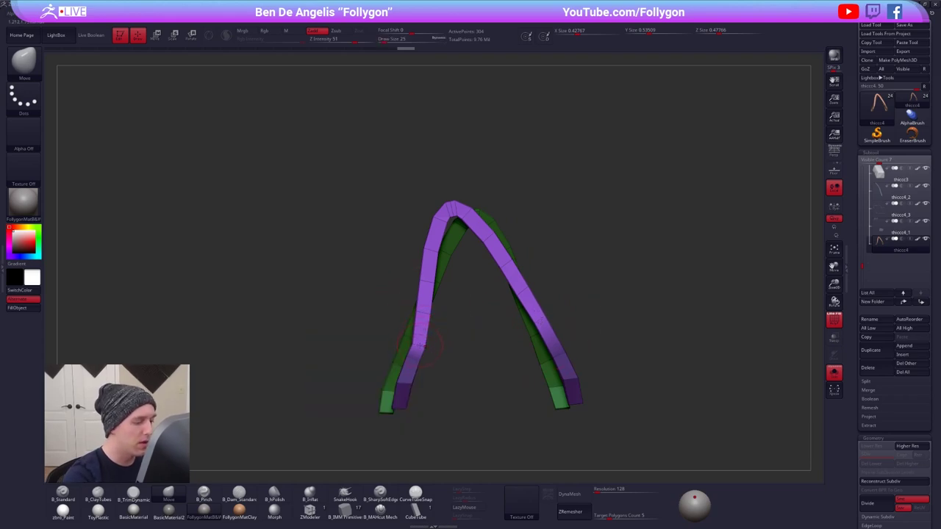
left_click_drag(413, 344, 412, 344)
key("space")
left_click(426, 323)
mouse_move(423, 313)
left_mouse_down()
mouse_move(454, 348)
mouse_move(412, 353)
left_mouse_up()
key("space")
left_click(422, 327)
- Bring back the full model and check the bag and its handles against the reference drawing
left_click_drag(507, 345, 378, 349)
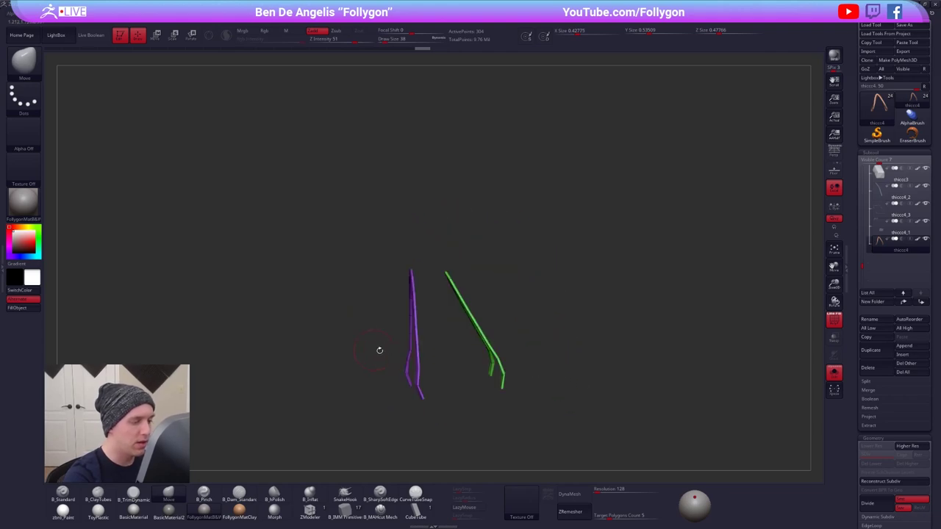
key("alt+s")
mouse_move(532, 360)
left_mouse_down()
mouse_move(596, 367)
mouse_move(573, 380)
mouse_move(565, 363)
mouse_move(558, 288)
left_mouse_up()
key("shift+z")
mouse_move(588, 382)
left_mouse_down()
mouse_move(548, 386)
mouse_move(560, 381)
left_mouse_up()
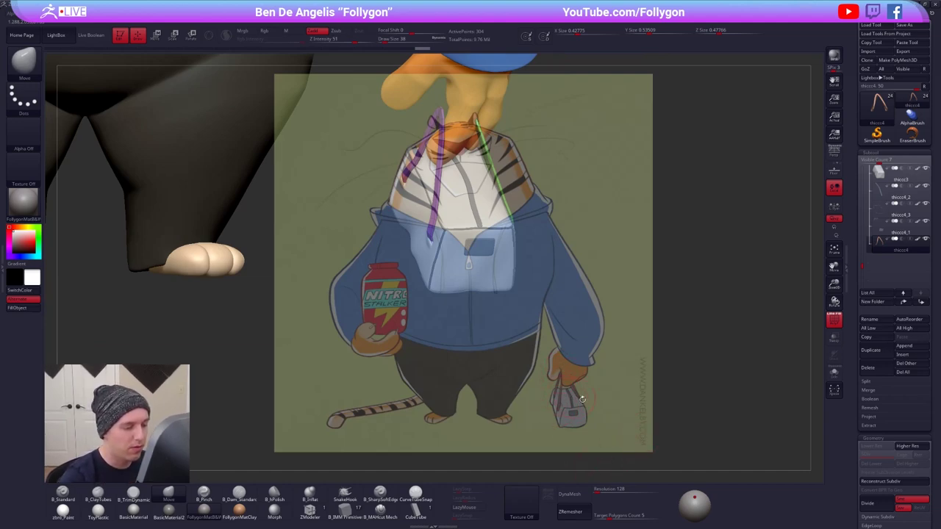
key("shift")
key("shift+z")
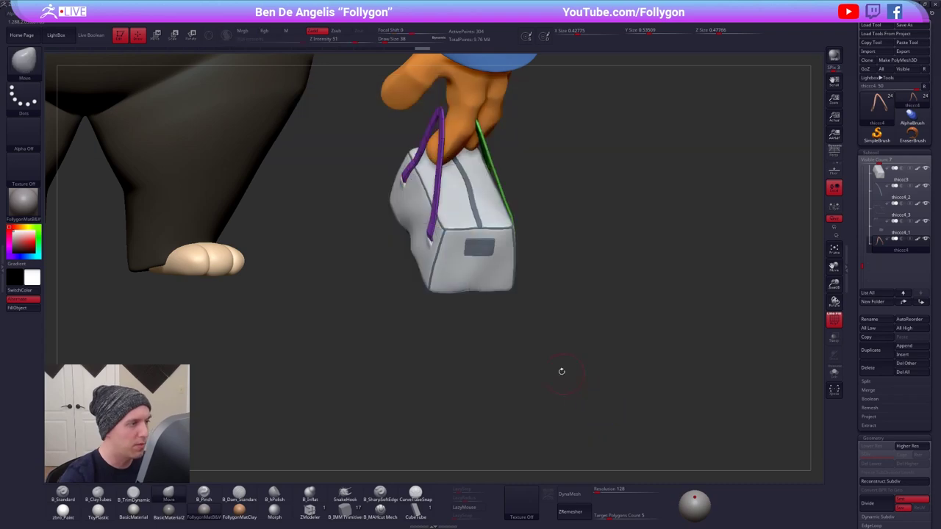
- Hide every subtool except the handles, and make the bag body and its trim parts visible again
left_click_drag(561, 372, 691, 410, "alt")
left_click_drag(524, 233, 630, 234)
left_click_drag(862, 263, 863, 252)
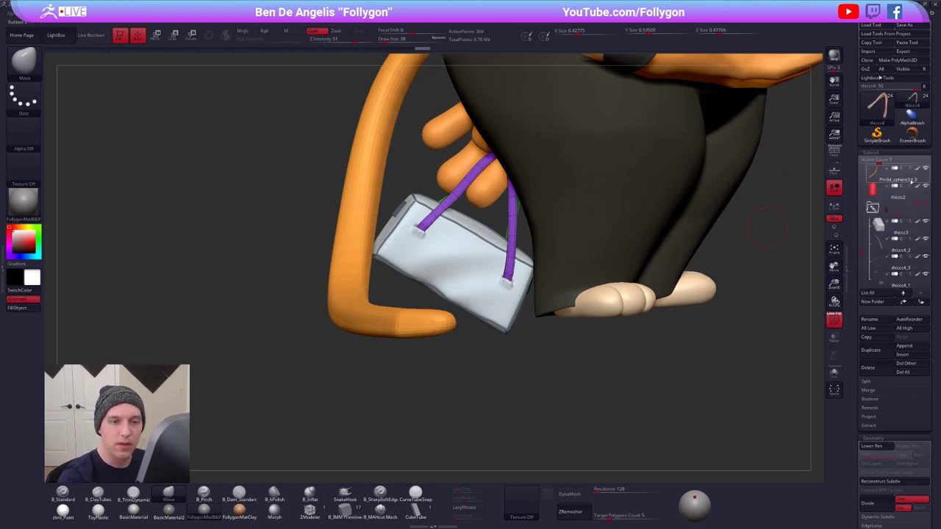
left_click(925, 187, "shift")
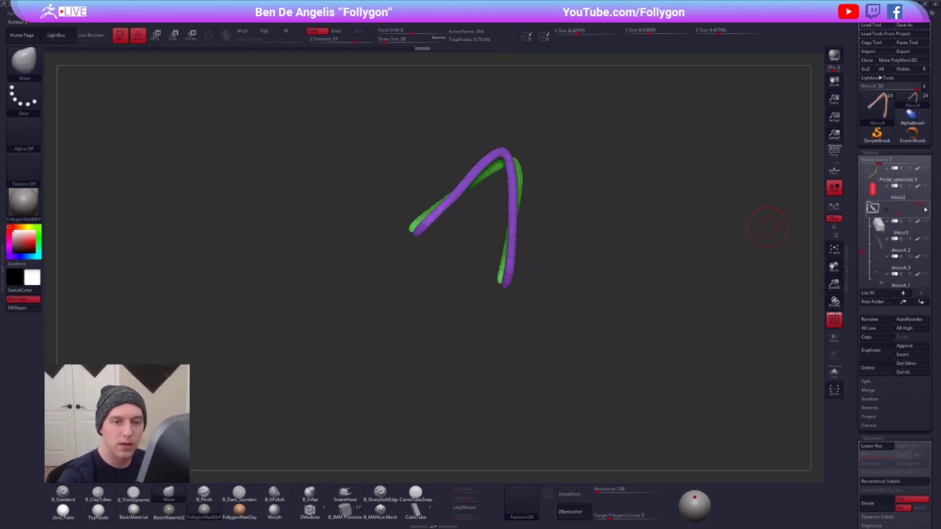
mouse_move(897, 231)
left_click(919, 207)
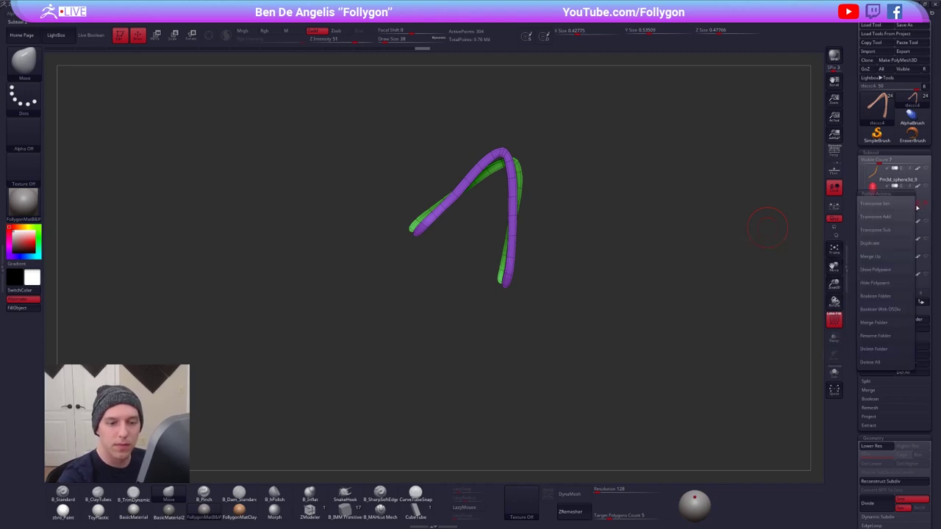
left_click(919, 206)
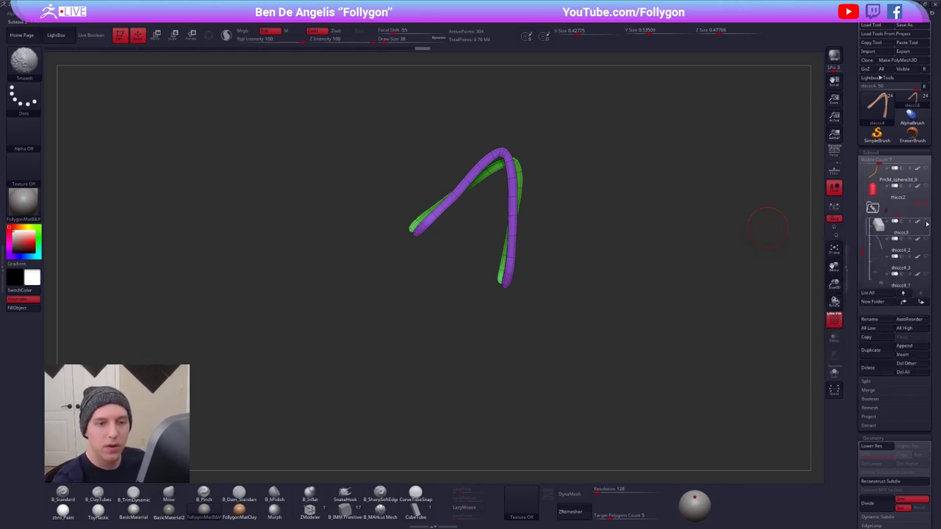
left_click(926, 222)
left_click_drag(867, 251, 864, 259)
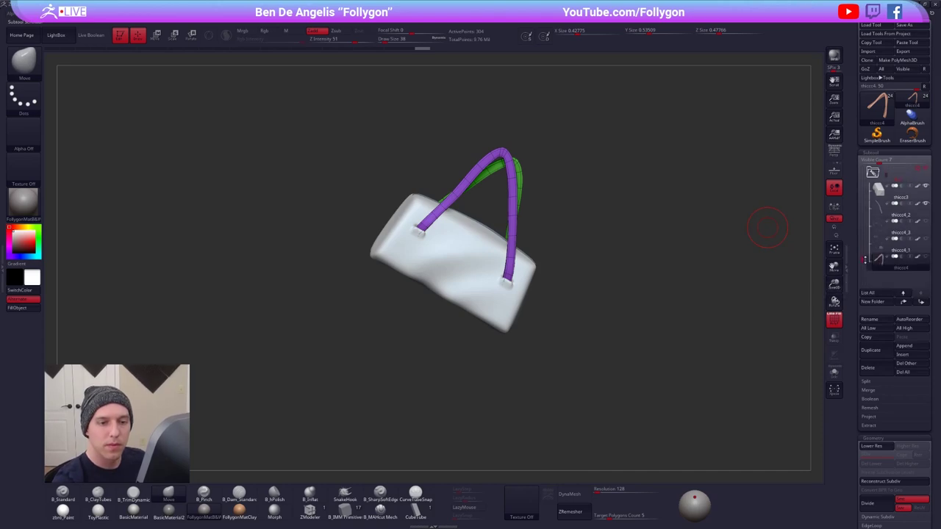
left_click(926, 222)
left_click(925, 239)
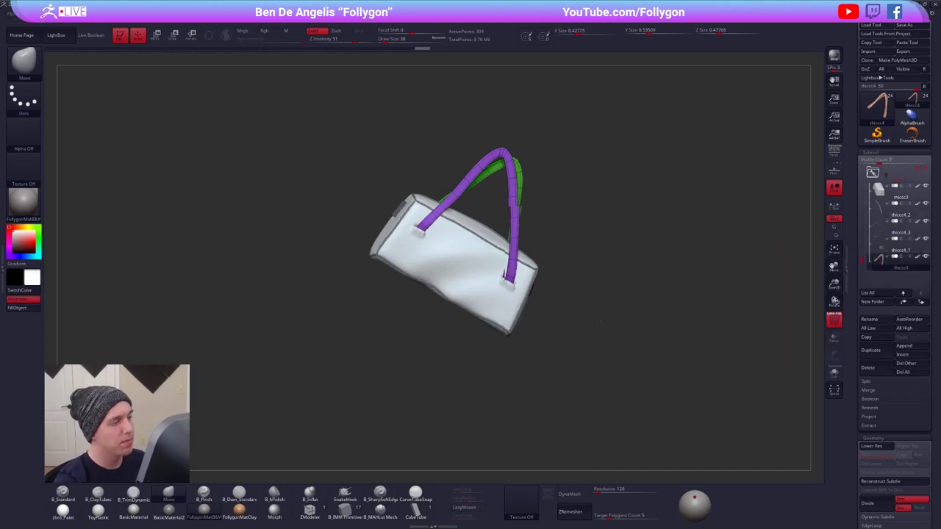
- Drop the handles to the lowest subdivision level and hide the green handle, keeping the purple one with the bag
left_click_drag(555, 305, 598, 353, "alt")
key("bracketright")
key("shift+d")
mouse_move(500, 252)
right_mouse_down()
mouse_move(474, 248)
mouse_move(474, 257)
right_mouse_up()
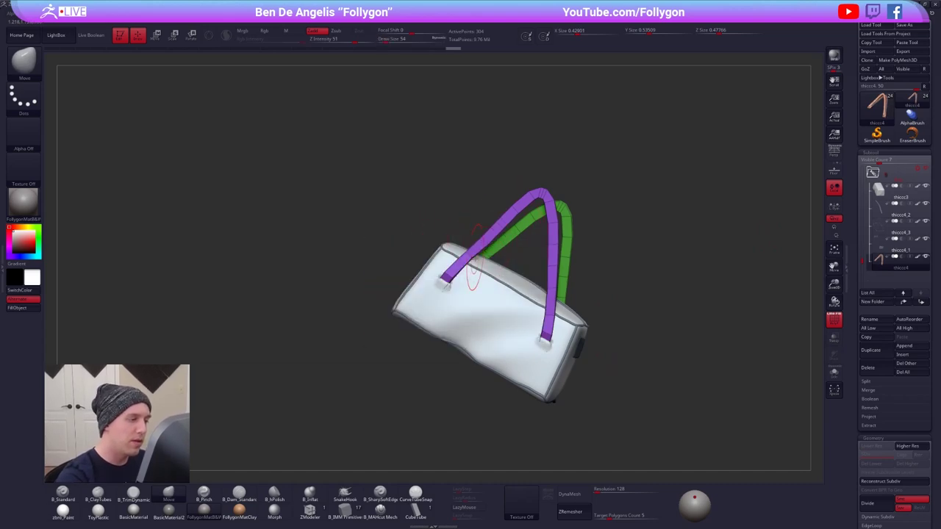
mouse_move(411, 266)
left_mouse_down("ctrl")
mouse_move(488, 406)
mouse_move(596, 288)
left_mouse_up("ctrl")
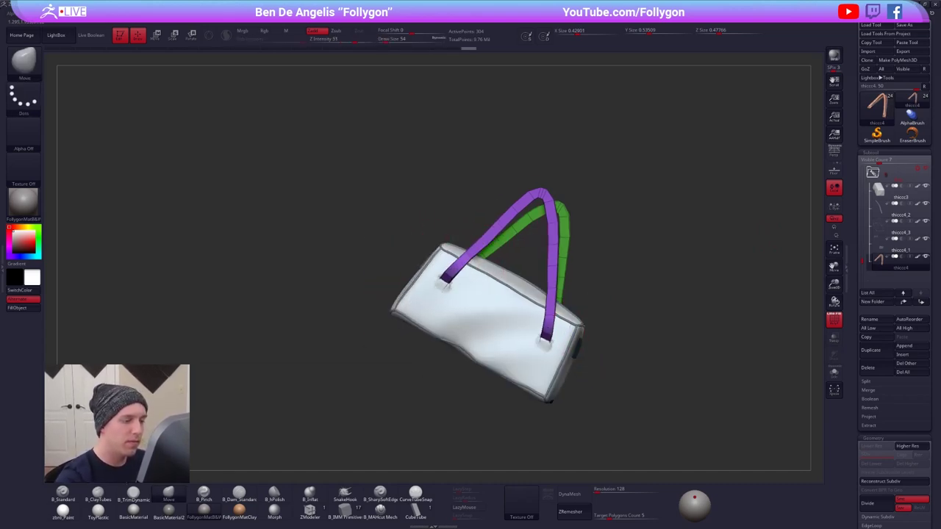
right_click_drag(568, 294, 577, 312)
left_click(560, 275, "ctrl+shift")
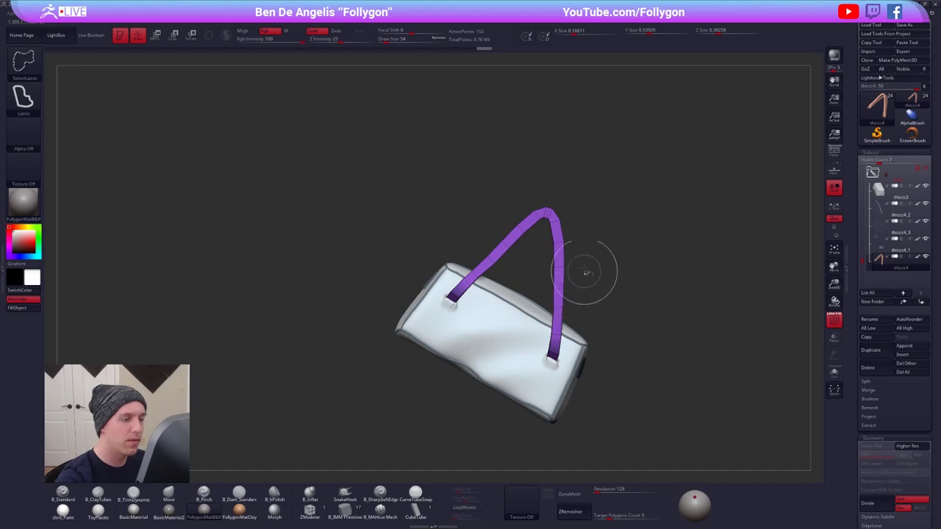
- Raise the handles' subdivision level and use the Move brush to pull the purple handle's peak higher and curve its sides smoothly
key("d")
key("s")
left_click_drag(487, 261, 491, 261)
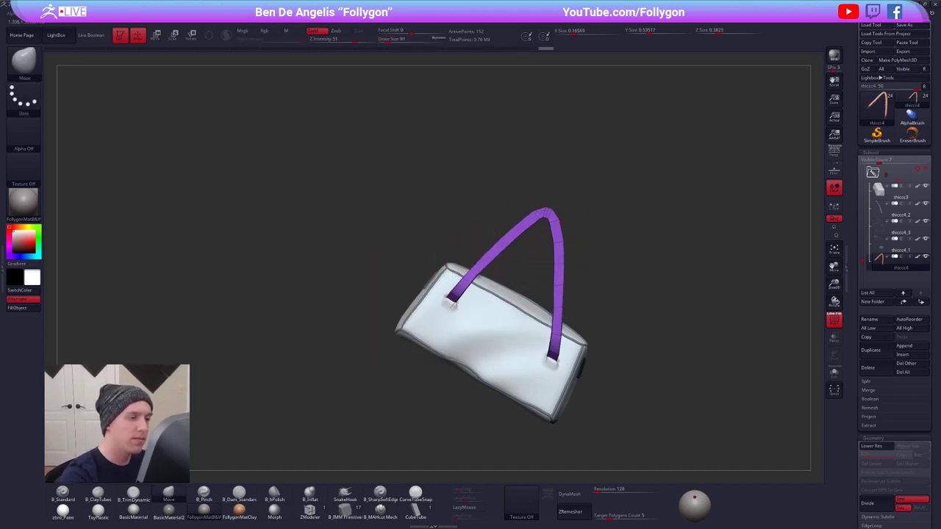
left_click_drag(531, 226, 526, 223)
key("space")
mouse_move(541, 209)
left_mouse_down()
mouse_move(551, 209)
mouse_move(535, 205)
mouse_move(546, 208)
left_mouse_up()
key("space")
left_click_drag(521, 219, 533, 237)
right_click(550, 231)
left_click_drag(557, 299, 555, 299)
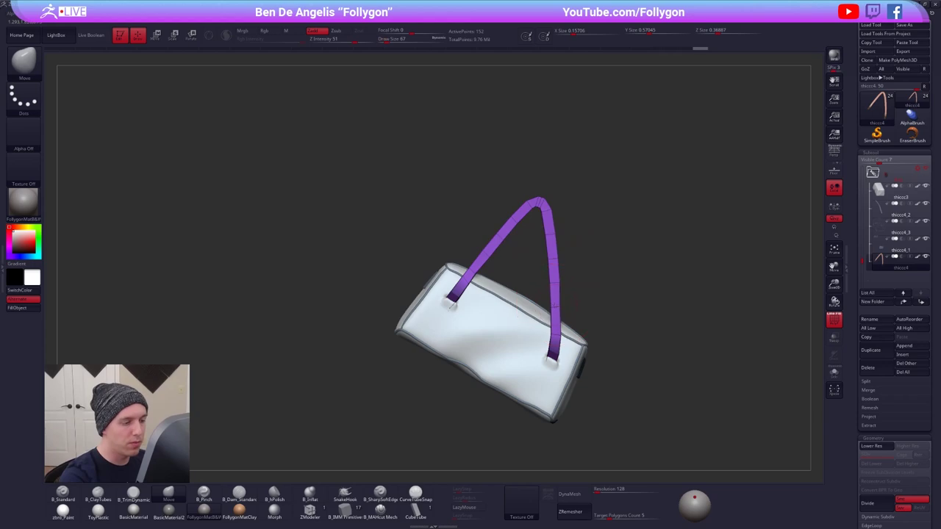
- Set the Move brush's draw size to 29 and bring the hidden green handle back
key("d")
left_click_drag(632, 255, 569, 258)
right_click(580, 259)
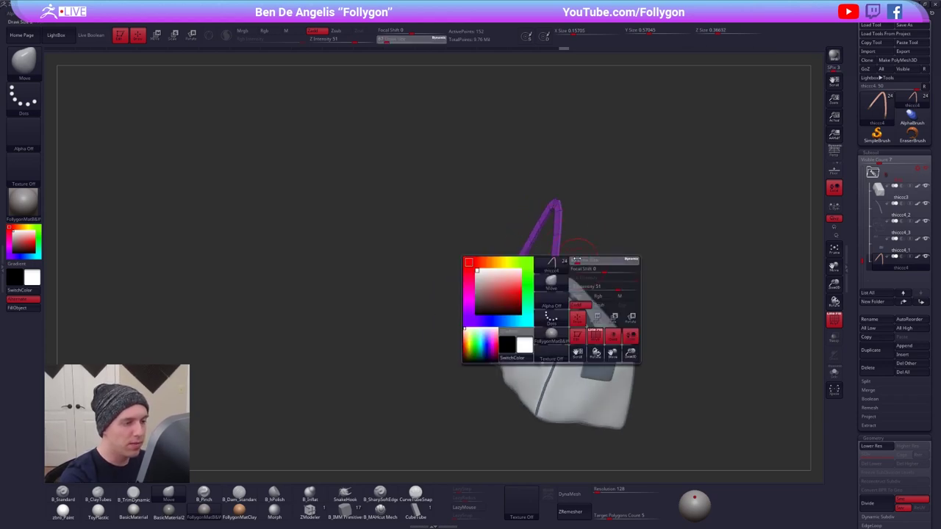
left_click_drag(628, 296, 688, 367, "shift")
right_click_drag(687, 366, 627, 368, "alt")
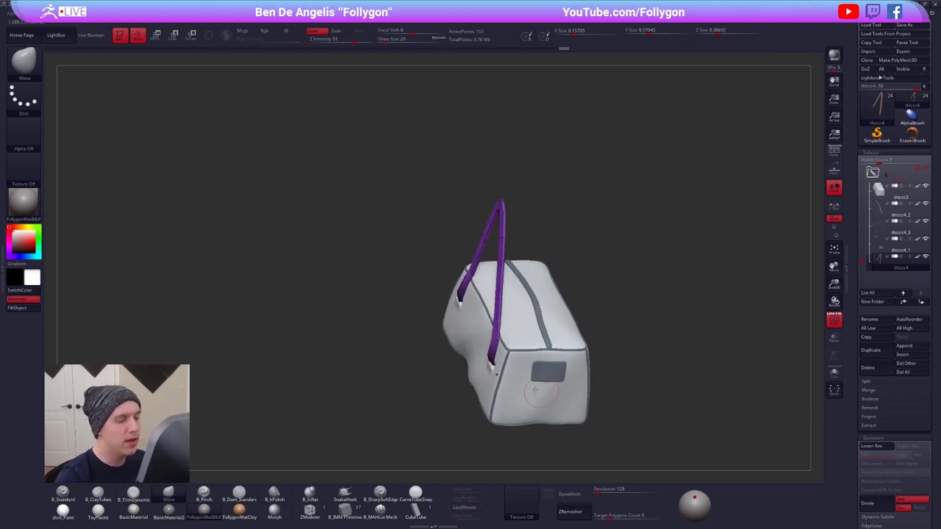
left_click(652, 372, "ctrl+shift")
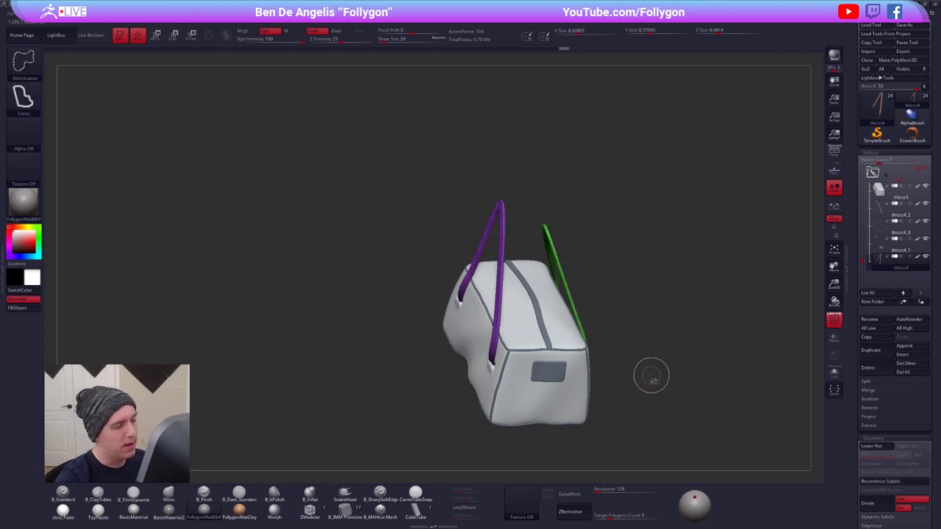
- Line the bag up with the reference drawing and compare both handles' placement with the drawn ones
mouse_move(652, 374)
right_mouse_down()
mouse_move(625, 384)
mouse_move(651, 380)
right_mouse_up()
key("shift+z")
right_click_drag(613, 281, 603, 277, "ctrl")
right_click_drag(603, 277, 657, 382, "alt")
right_click_drag(657, 383, 645, 376, "ctrl")
right_click_drag(645, 376, 654, 420, "alt")
mouse_move(654, 420)
right_mouse_down("ctrl")
mouse_move(647, 405)
mouse_move(649, 413)
right_mouse_up("ctrl")
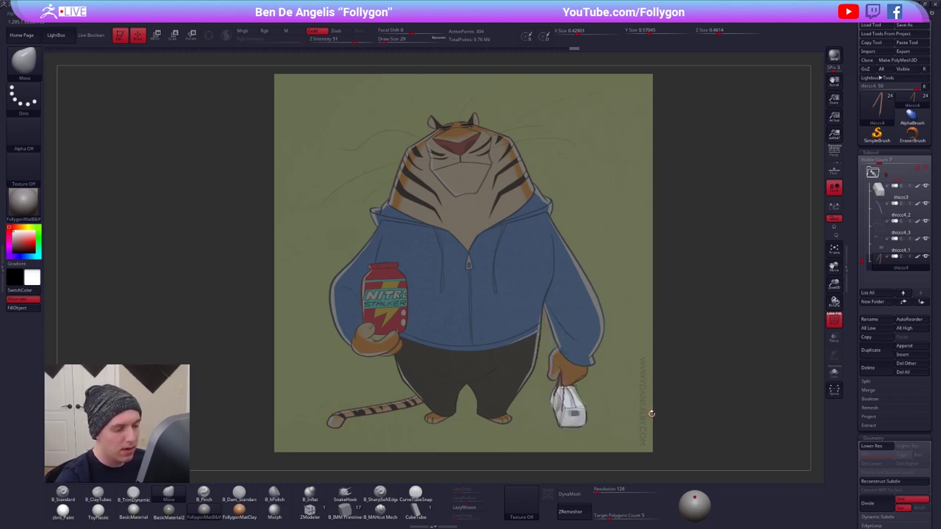
right_click_drag(635, 398, 642, 401)
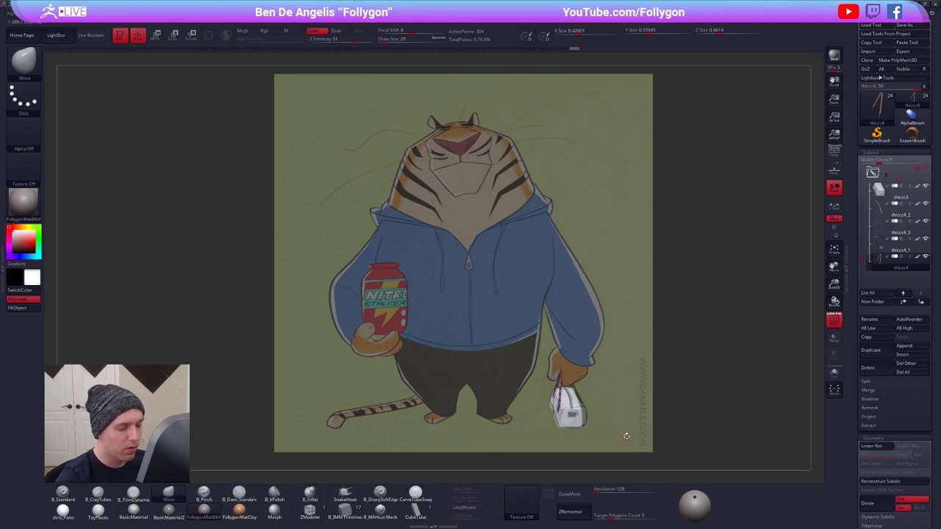
key("shift+z")
- Isolate the green handle at the lowest subdivision level, bring back the purple one, and leave only the green handle unmasked
right_click_drag(627, 434, 543, 337, "alt")
right_click_drag(543, 338, 538, 321)
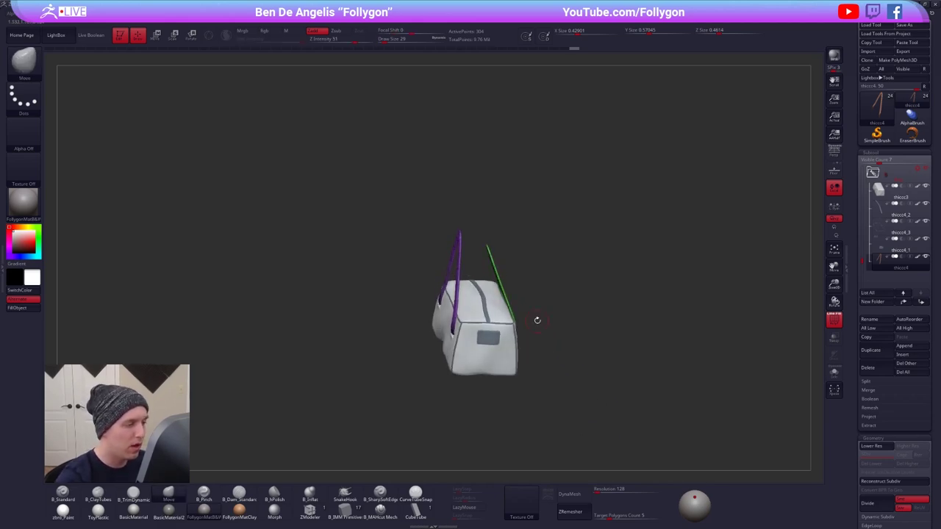
key("alt+s")
right_click_drag(520, 287, 481, 238)
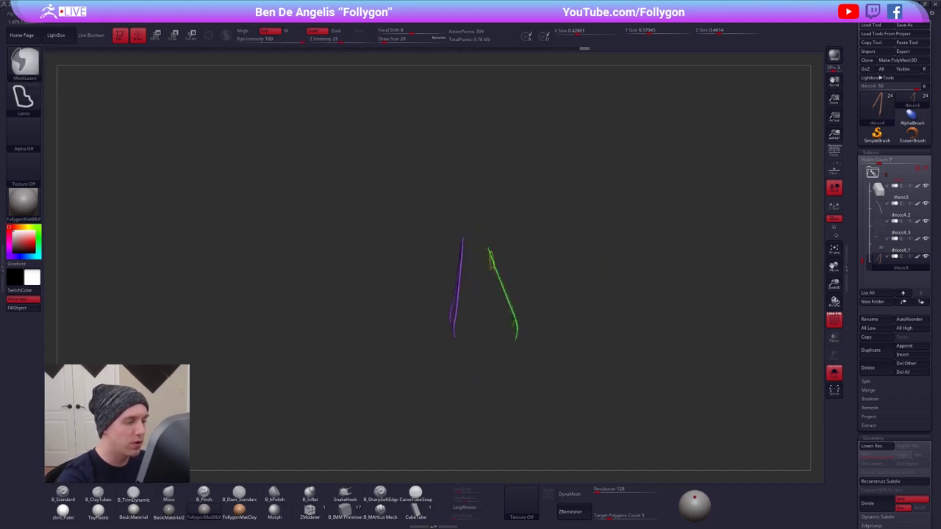
mouse_move(531, 298)
right_mouse_down()
mouse_move(497, 326)
mouse_move(519, 316)
mouse_move(494, 323)
mouse_move(481, 361)
right_mouse_up()
key("shift+d")
left_click(504, 351, "ctrl+shift")
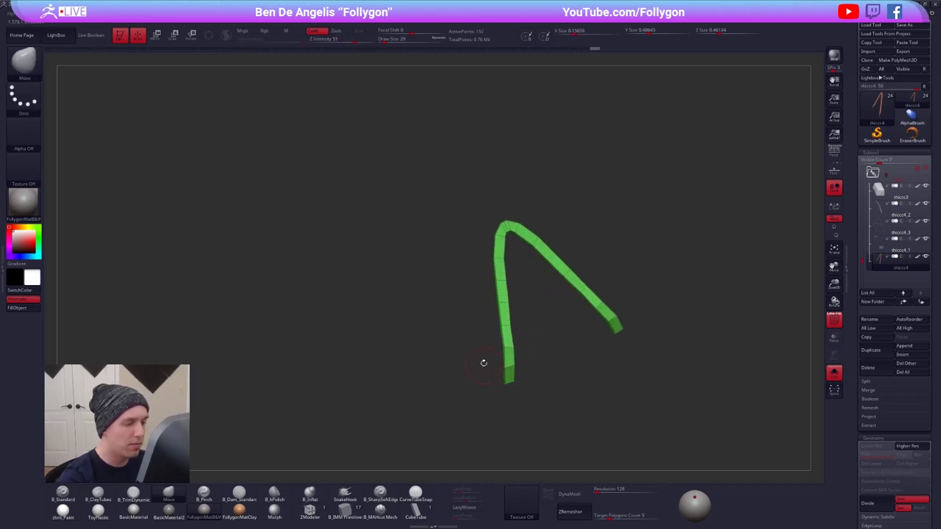
mouse_move(542, 331)
left_mouse_down("ctrl")
mouse_move(573, 211)
mouse_move(417, 275)
left_mouse_up("ctrl")
left_click(579, 275, "ctrl+shift")
- Raise the subdivision level and pull the green handle's peak toward the purple handle's peak with the Move brush at draw size 121
right_click_drag(579, 275, 642, 266)
key("d")
right_click_drag(546, 294, 483, 311)
key("space")
right_click_drag(524, 188, 481, 229)
key("space")
left_click_drag(479, 231, 484, 231)
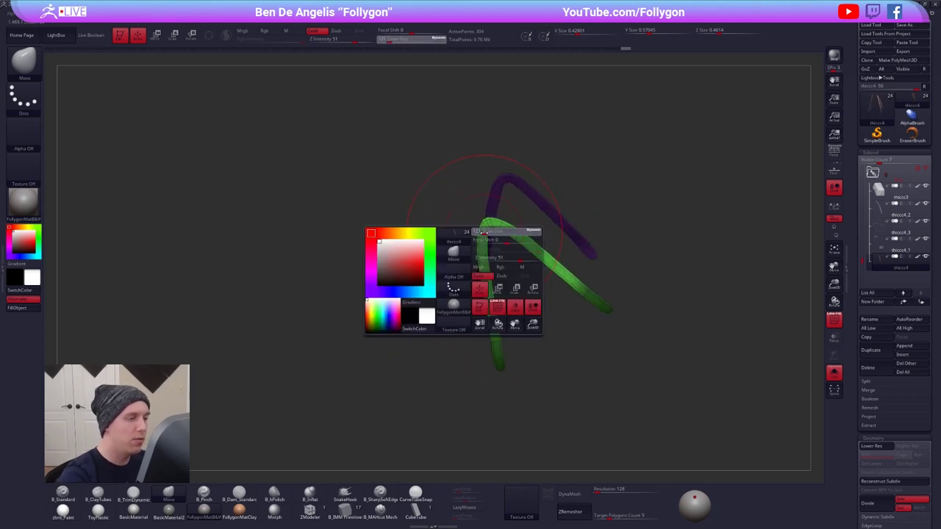
right_click_drag(483, 239, 475, 295, "alt")
mouse_move(500, 234)
right_mouse_down()
mouse_move(488, 263)
mouse_move(507, 224)
right_mouse_up()
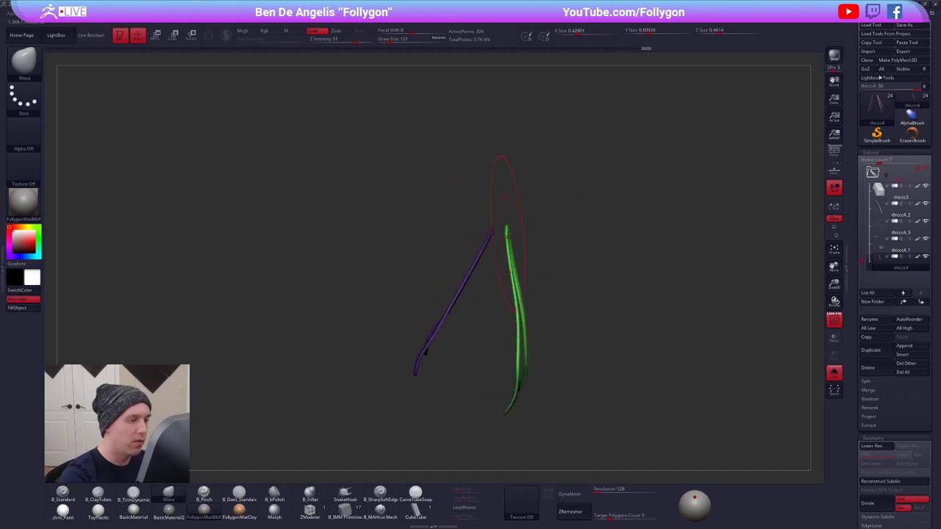
- Drop to the lowest subdivision level and bring the green handle's peak against the purple one, pulling its upper stretch inward
key("shift+d")
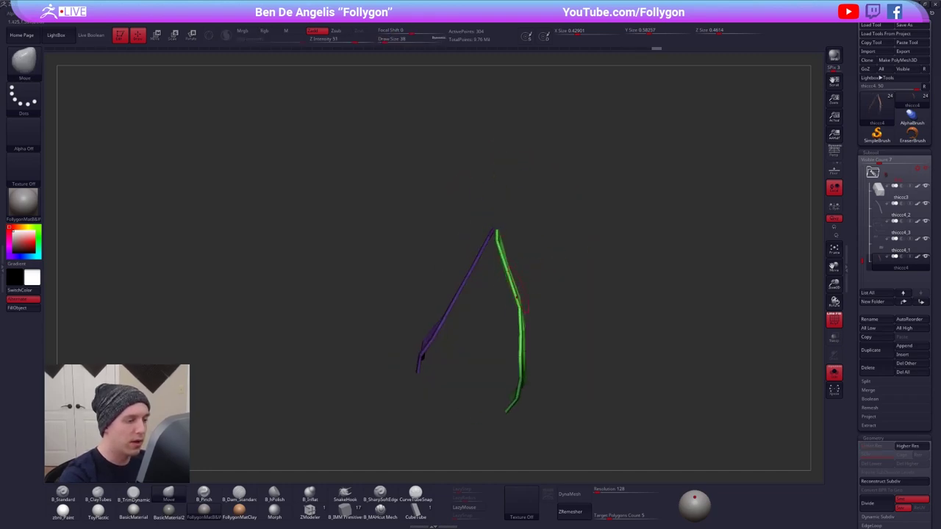
key("space")
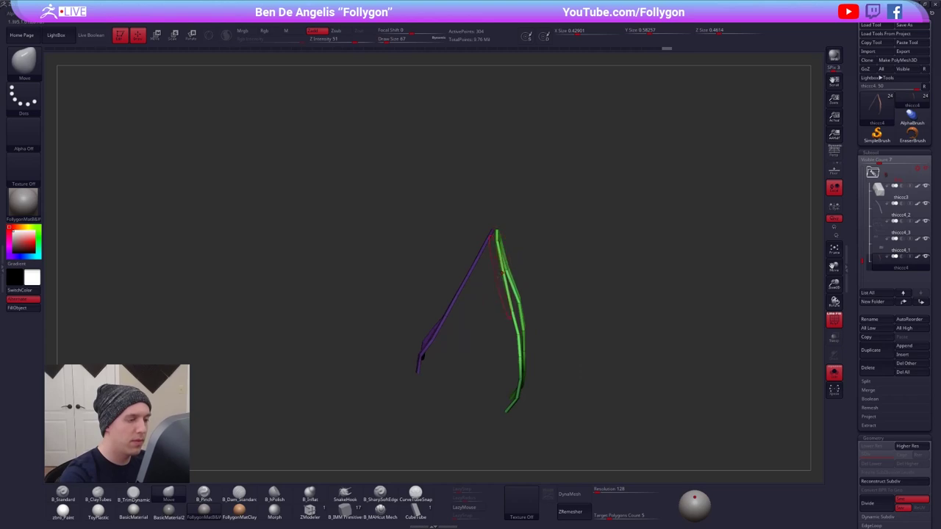
right_click_drag(503, 274, 560, 329)
key("shift+s")
key("d")
- Nudge the green handle's upper stretch with the Move brush at draw size 67 and compare both handles around the bag
right_click_drag(502, 286, 441, 330)
key("space")
left_click_drag(502, 269, 499, 269)
right_click_drag(514, 269, 499, 268)
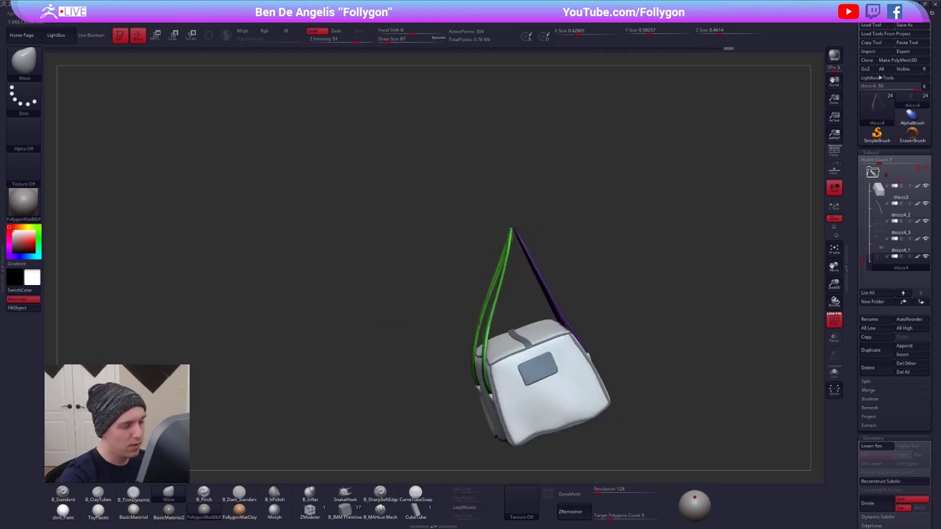
key("shift+d")
right_click_drag(496, 319, 479, 318)
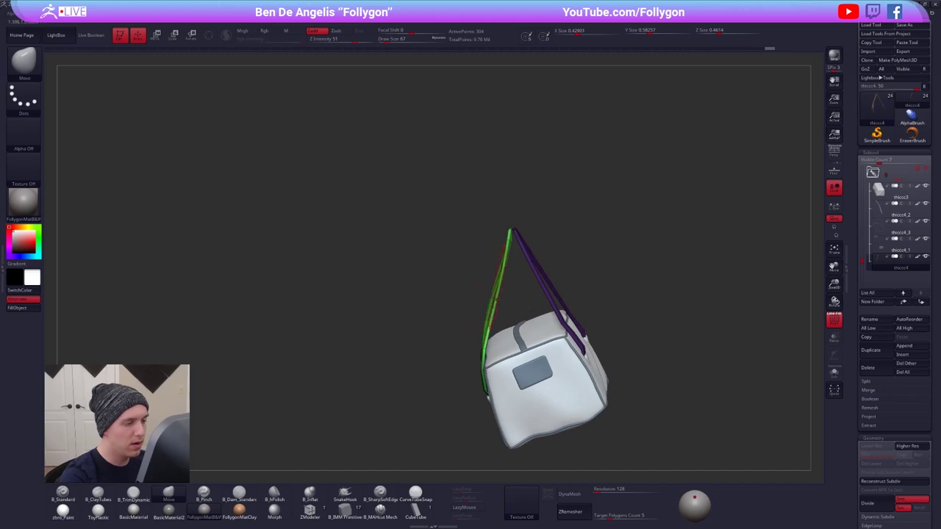
mouse_move(500, 285)
right_mouse_down()
mouse_move(481, 287)
mouse_move(494, 284)
right_mouse_up()
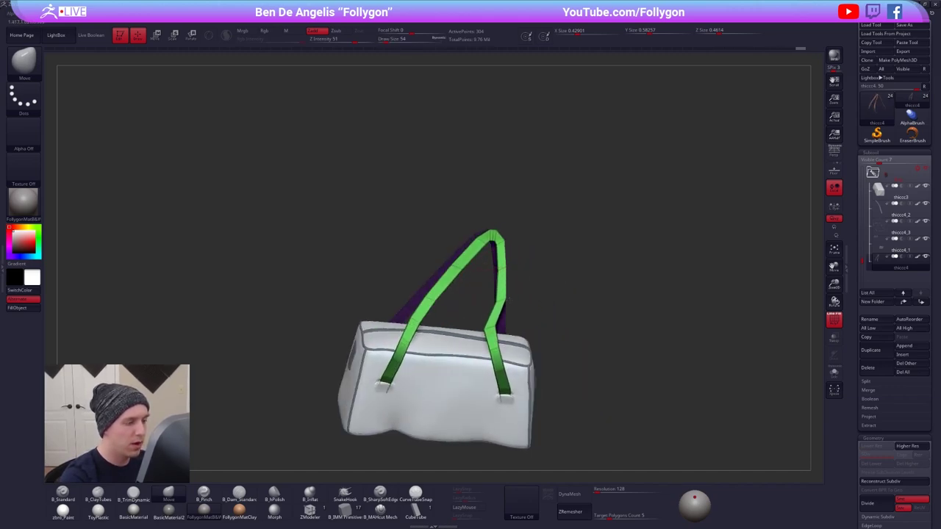
- Straighten the long slanted side of the green handle above the bag's top edge with the Move brush at a smaller draw size
key("space")
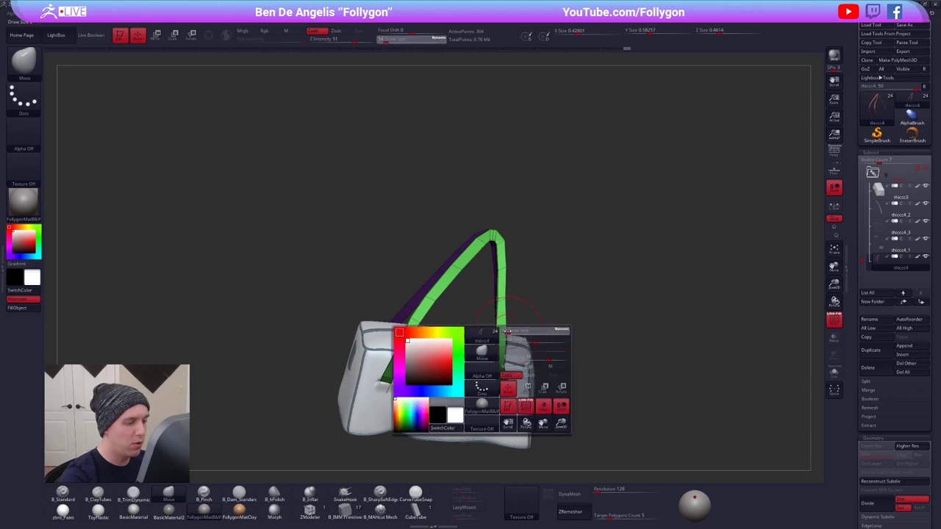
right_click_drag(494, 331, 424, 312)
key("space")
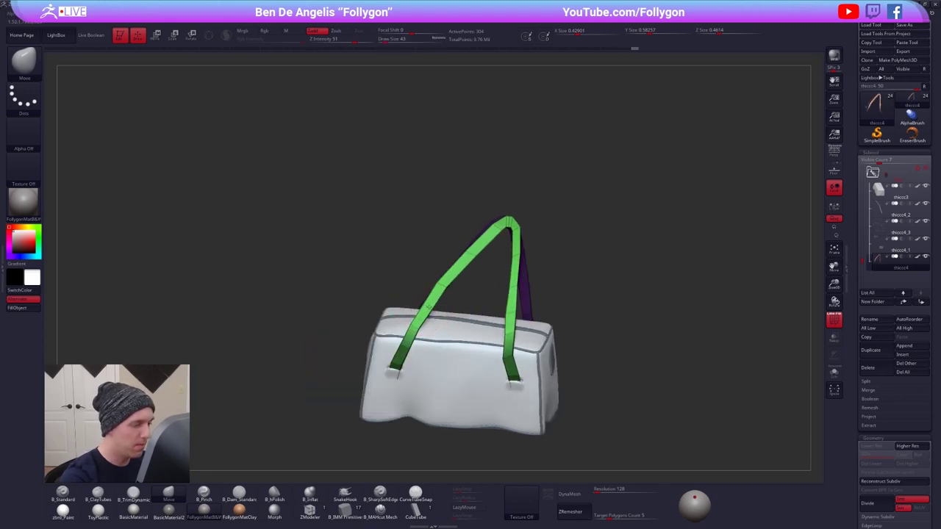
mouse_move(429, 304)
left_mouse_down()
mouse_move(417, 326)
mouse_move(422, 320)
left_mouse_up()
key("space")
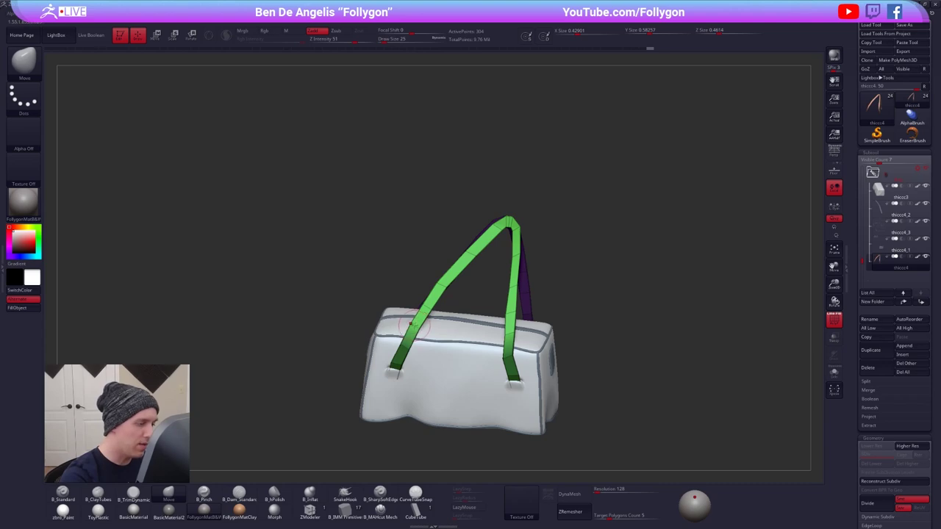
right_click_drag(407, 340, 472, 340)
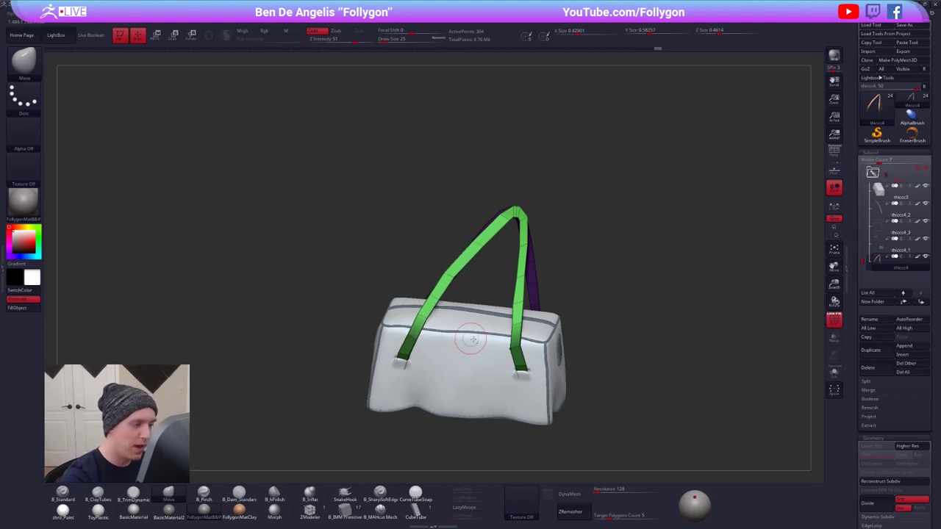
right_click(443, 271)
right_click(460, 261)
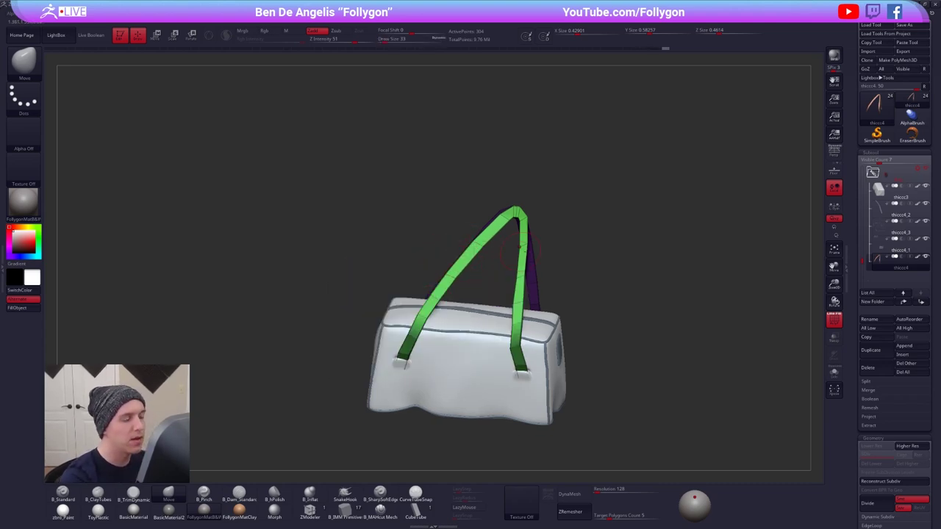
- Shift the green handle's peak slightly toward its slanted side and even out the stretch just below it
right_click_drag(519, 248, 519, 266, "ctrl")
key("space")
left_click_drag(496, 250, 502, 250)
left_click_drag(518, 205, 512, 205)
key("space")
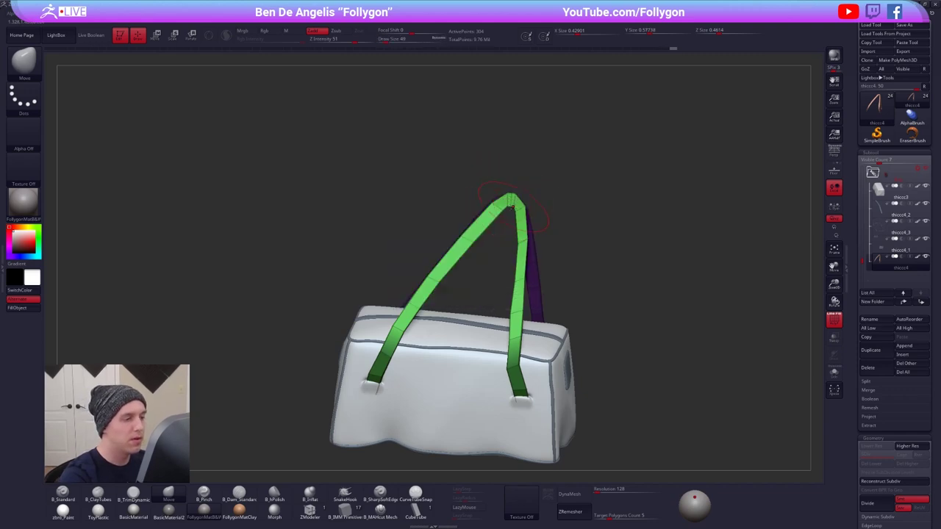
- Isolate the handles and straighten the upper bend on the green handle's steep side with the Move brush at a small draw size
mouse_move(554, 236)
left_mouse_down("ctrl")
mouse_move(563, 235)
mouse_move(516, 241)
left_mouse_up("ctrl")
key("space")
key("alt+s")
right_click_drag(514, 237, 516, 244, "ctrl")
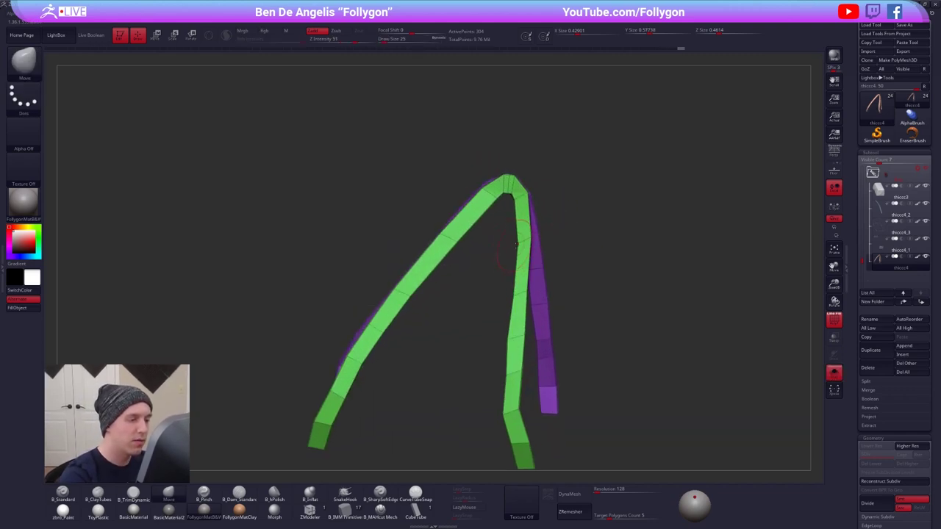
right_click(517, 243)
right_click(517, 244)
left_click_drag(519, 242, 516, 242)
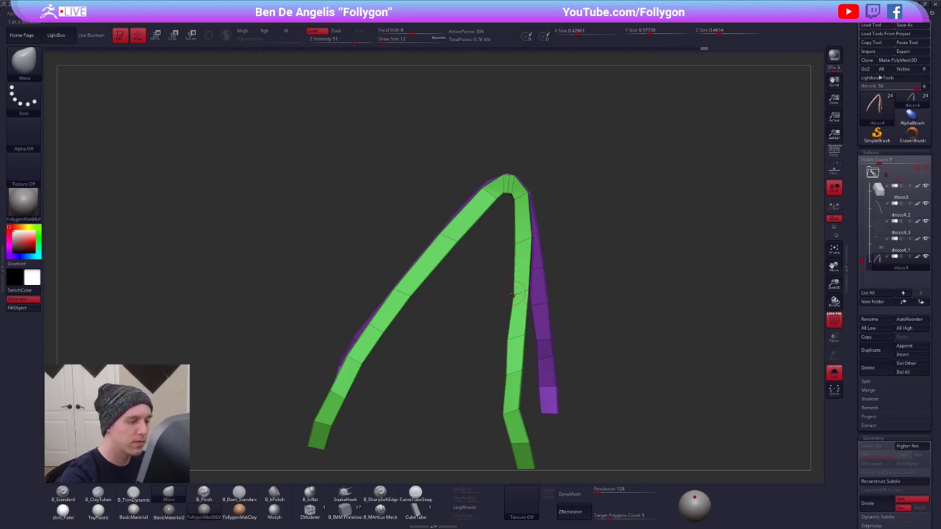
- Straighten the kink near the lower end of the green handle's steep side at draw size 12, and bring the bag back
mouse_move(509, 374)
right_mouse_down("alt")
mouse_move(510, 324)
mouse_move(531, 286)
right_mouse_up("alt")
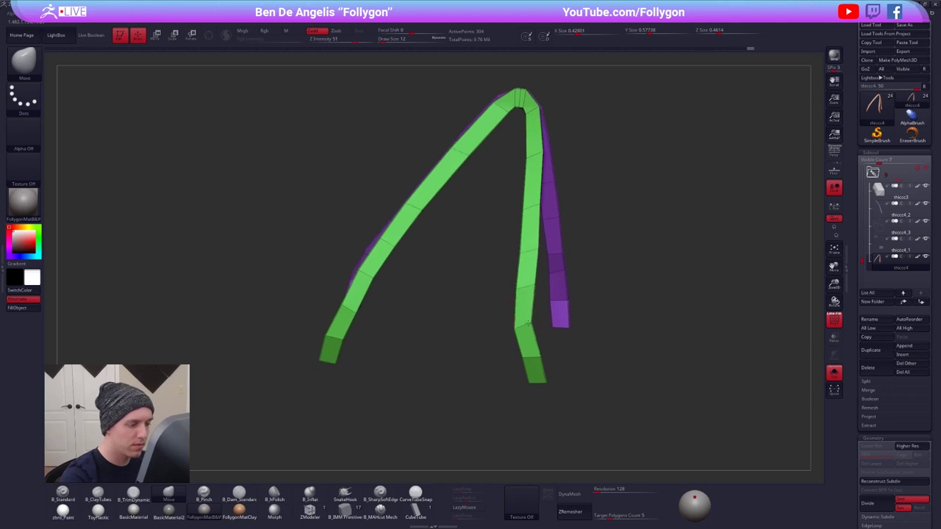
right_click(501, 372)
left_click_drag(502, 373, 505, 373)
left_click_drag(526, 328, 531, 326)
key("d")
right_click_drag(519, 345, 515, 301, "ctrl")
key("alt+s")
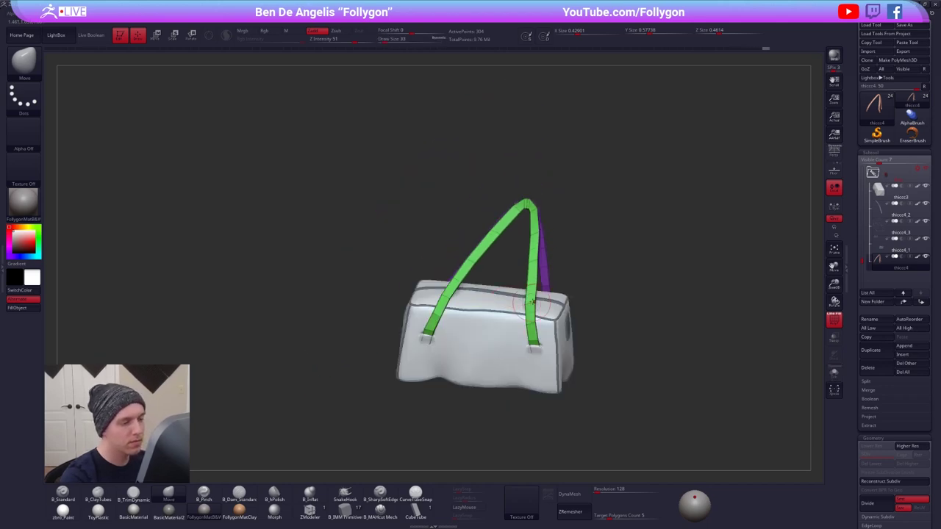
- Fine-tune the green handle's lower end, turn off the polyframe display, and check the handles alone and with the bag
right_click(513, 372)
left_click_drag(513, 372, 516, 372)
mouse_move(478, 309)
right_mouse_down()
mouse_move(554, 313)
mouse_move(554, 330)
mouse_move(524, 356)
mouse_move(542, 345)
right_mouse_up()
key("shift+f")
right_click_drag(625, 422, 630, 390, "ctrl")
key("alt+s")
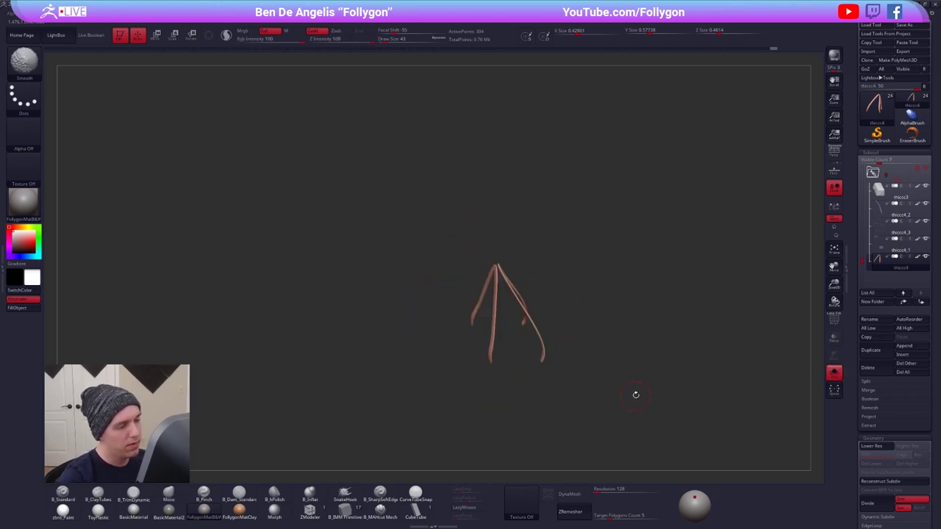
key("alt+s")
left_click_drag(631, 409, 537, 325)
right_click_drag(537, 325, 584, 342)
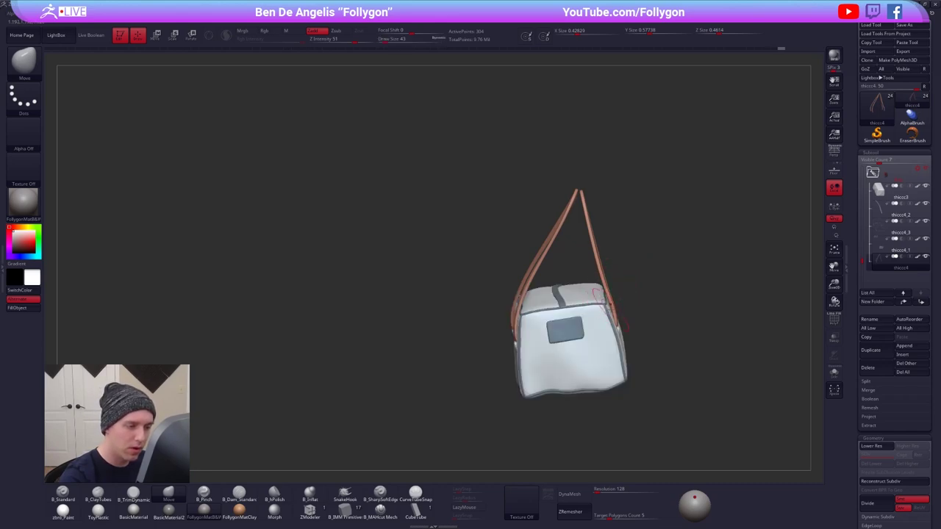
- Adjust the handle's lower stretch beside the bag's edge with the Move brush at draw size 43 and check it from several sides
left_click_drag(604, 305, 614, 298)
right_click_drag(606, 290, 600, 267)
key("shift+d")
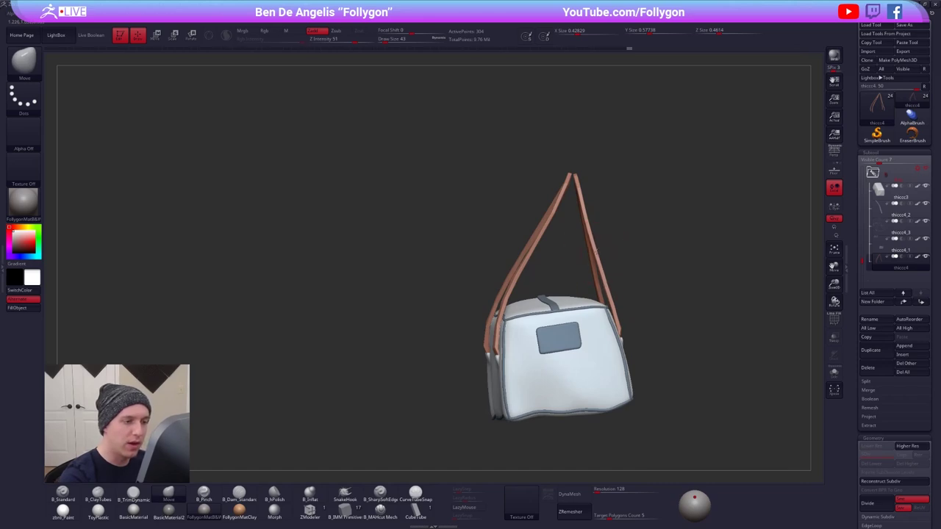
key("shift+d")
right_click_drag(586, 215, 573, 222)
right_click_drag(656, 344, 508, 357)
key("alt+s")
key("alt+s")
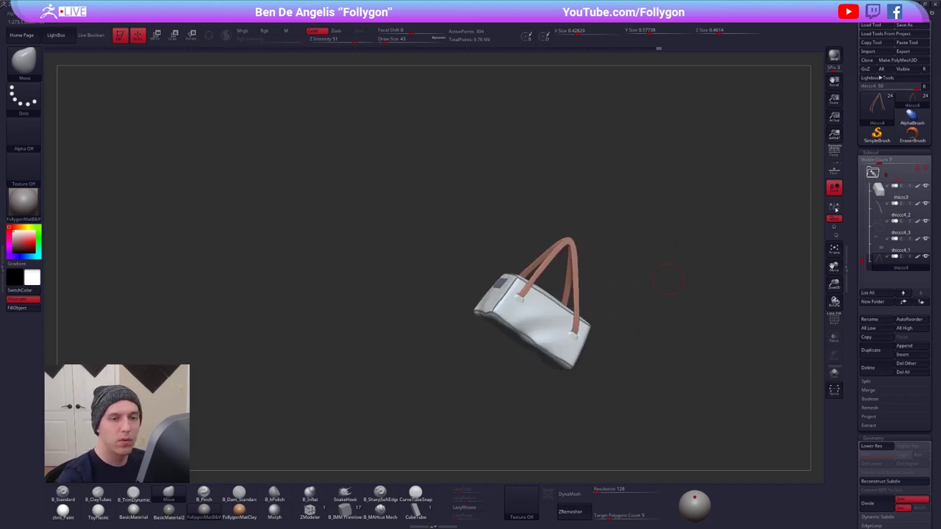
- Show the whole character again and view the bag in its hand from the front
left_click(925, 257)
right_click_drag(663, 341, 639, 331, "alt")
left_click_drag(640, 330, 665, 351)
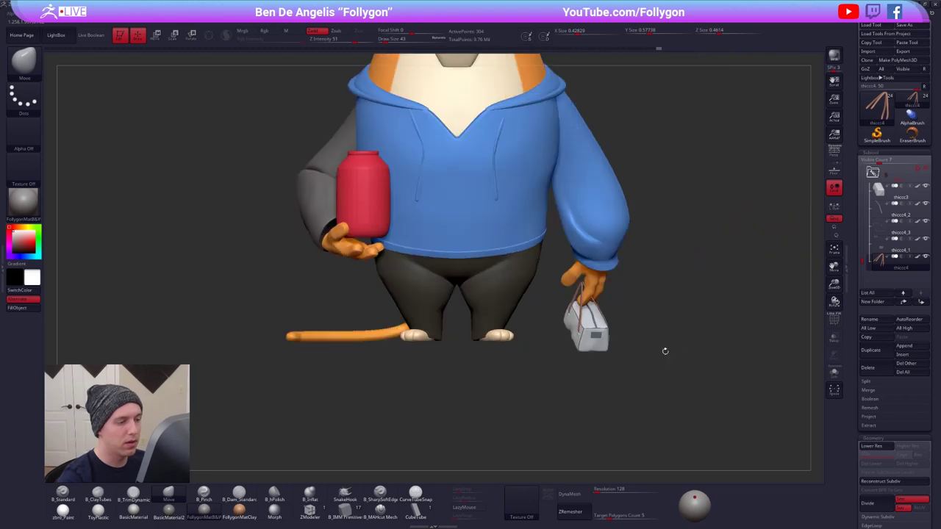
scroll(666, 370, "down", 5)
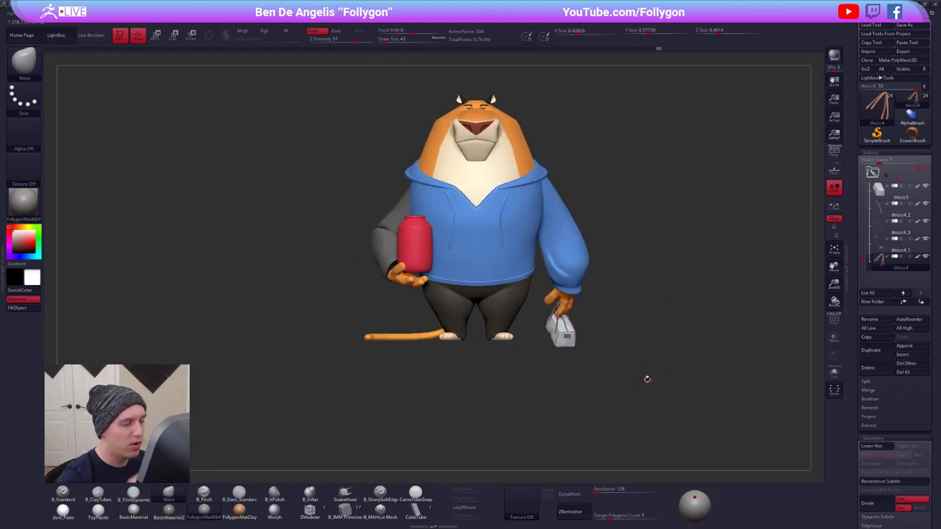
- Shrink the reference drawing with Spotlight, place it clear of the character, and raise it to full opacity
key("shift+z")
key("z")
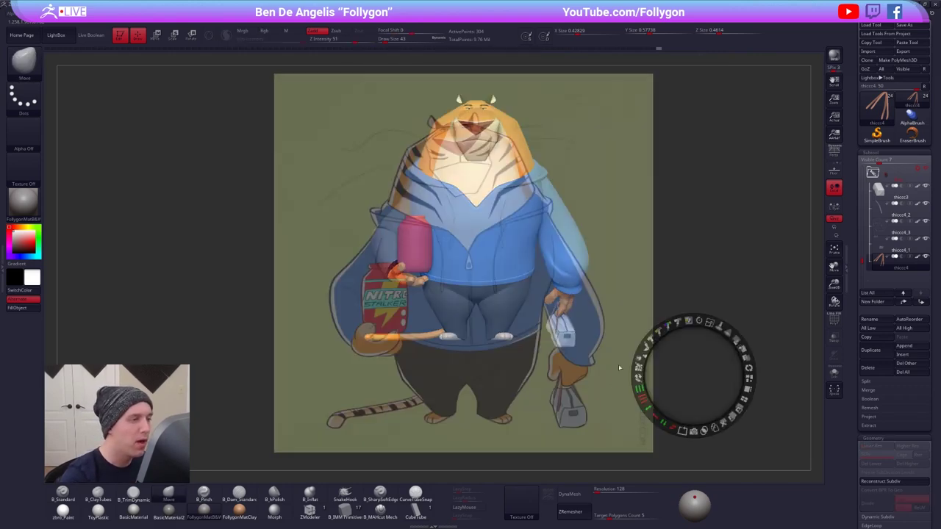
left_click(617, 229)
left_click_drag(617, 229, 397, 233)
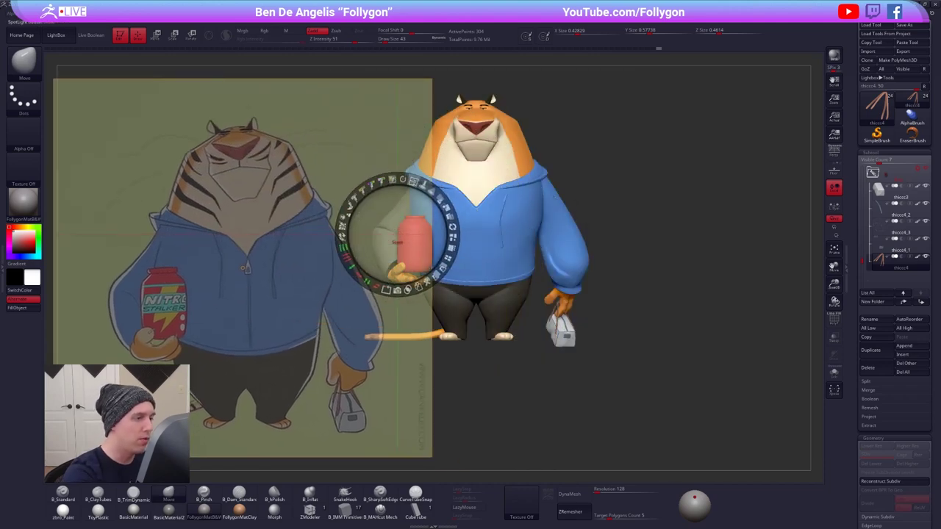
left_click_drag(414, 182, 373, 185)
left_click_drag(397, 234, 208, 136)
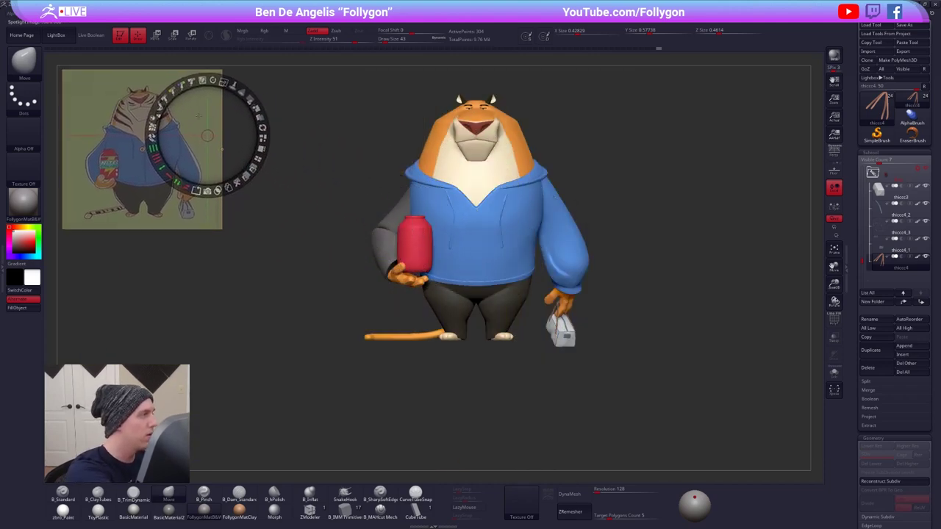
left_click_drag(223, 83, 234, 85)
left_click_drag(209, 137, 222, 137)
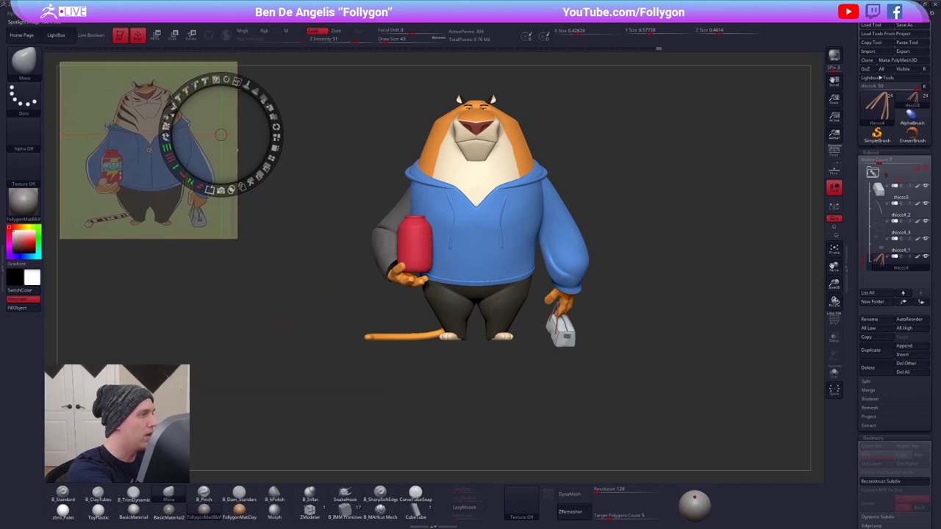
left_click_drag(263, 97, 276, 141)
key("z")
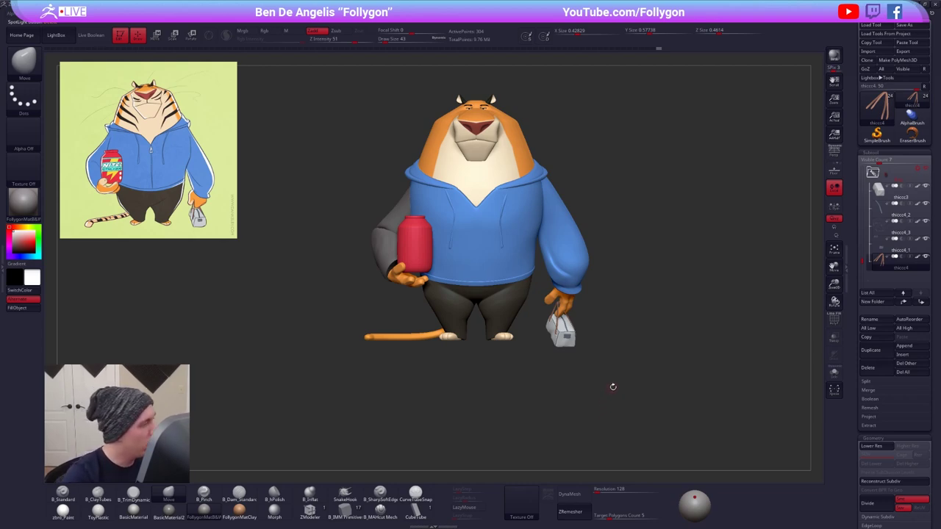
- Select the hand holding the red jar and isolate it to examine its shape
left_click(407, 278, "alt")
right_click_drag(407, 278, 423, 304)
right_click_drag(423, 304, 460, 273, "alt")
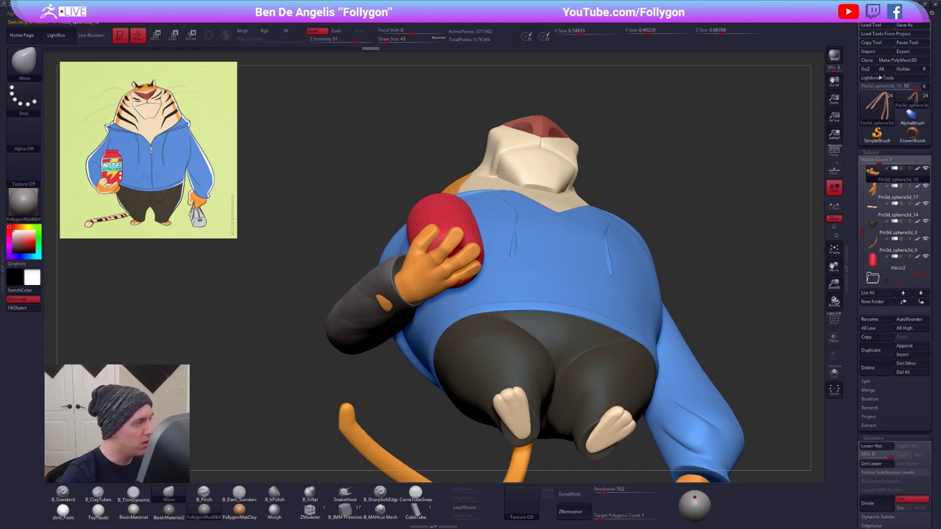
key("shift+s")
right_click_drag(461, 313, 540, 326)
key("shift+f")
key("shift+f")
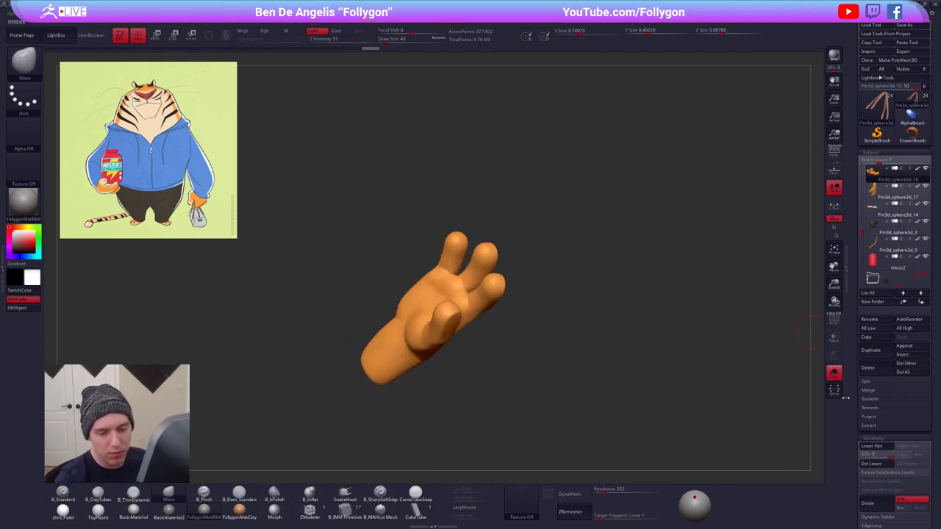
- Inflate the hand under the jar slightly with the Inflate deformation and check it against the jar from below
left_click_drag(856, 397, 858, 79)
left_click_drag(885, 378, 885, 316)
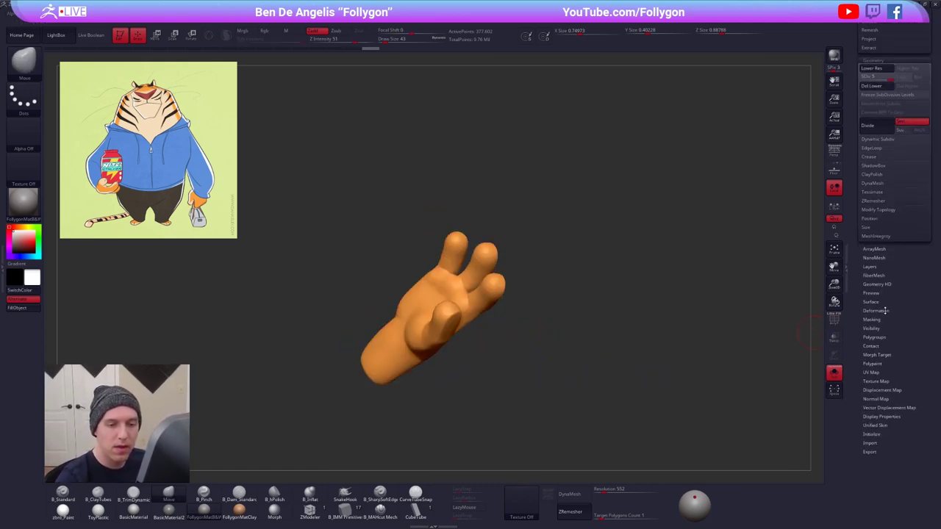
left_click(885, 312)
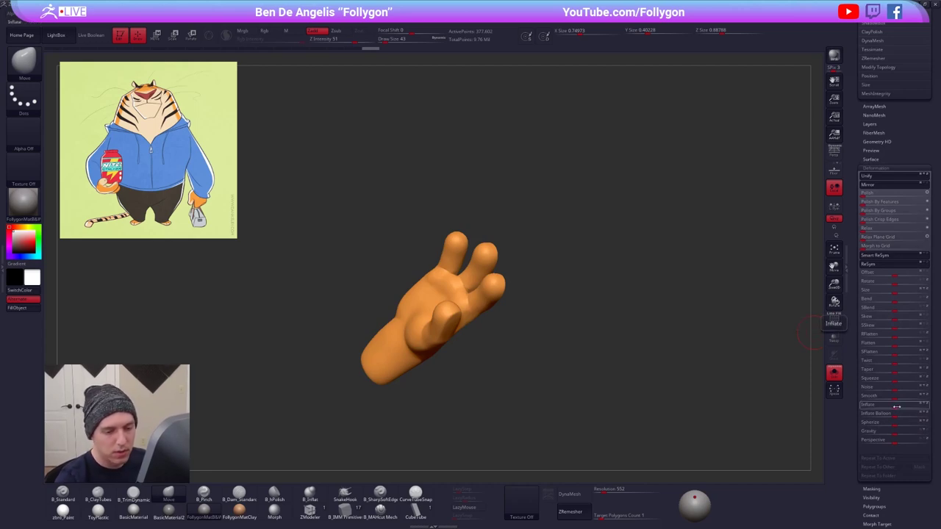
left_click_drag(694, 385, 640, 413)
key("alt+shift+s")
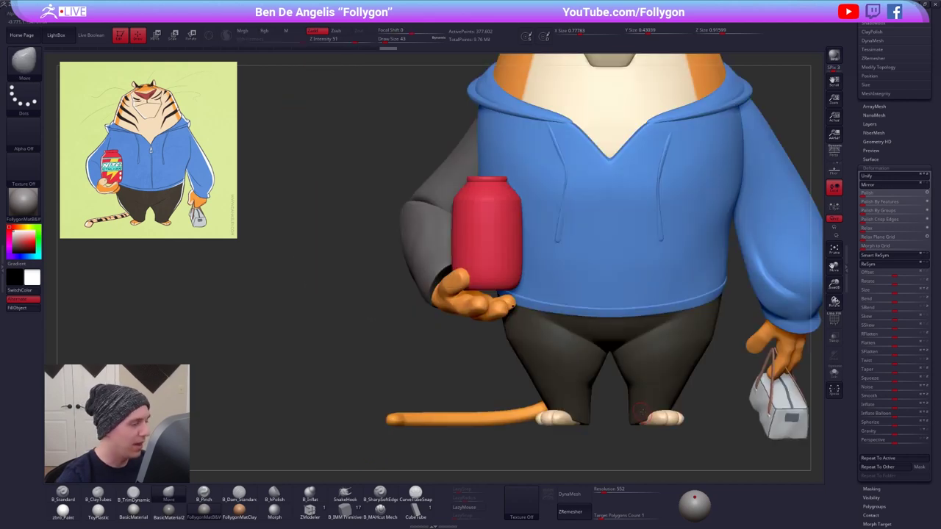
key("ctrl+z")
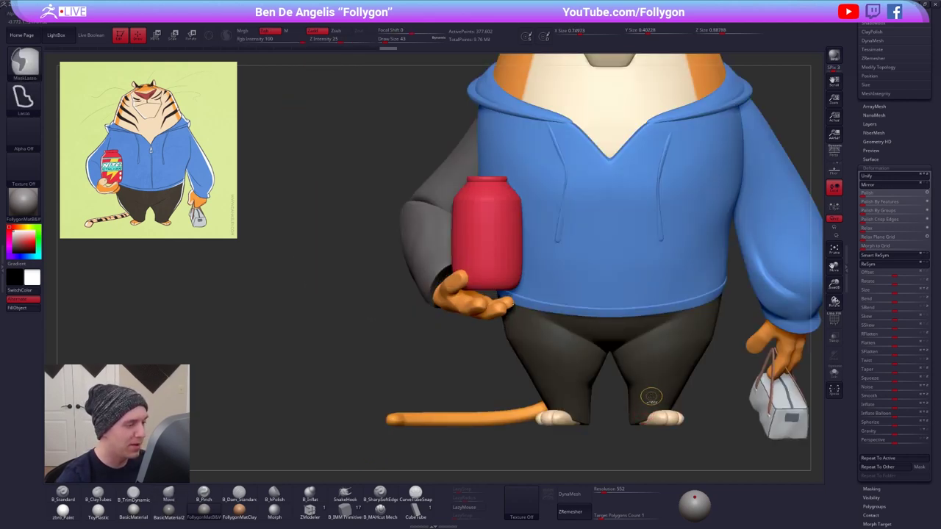
key("ctrl+shift")
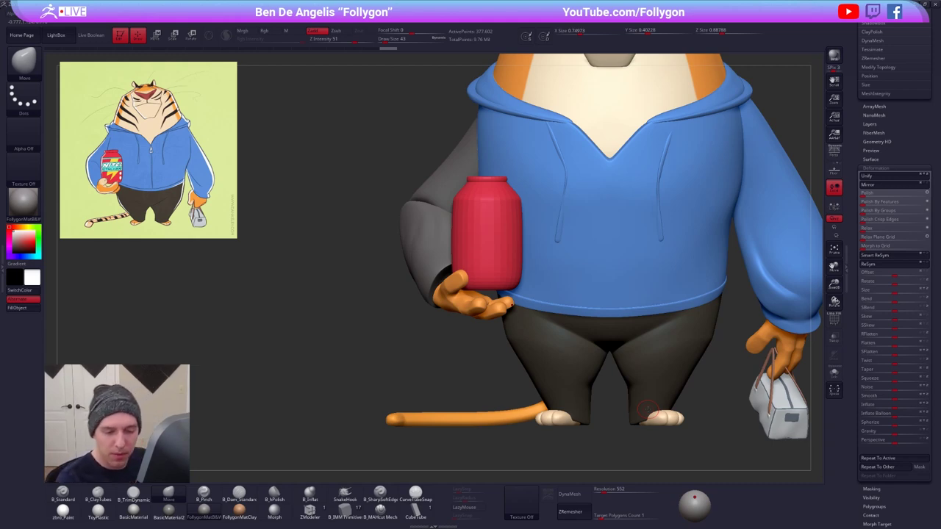
left_click_drag(895, 404, 900, 405)
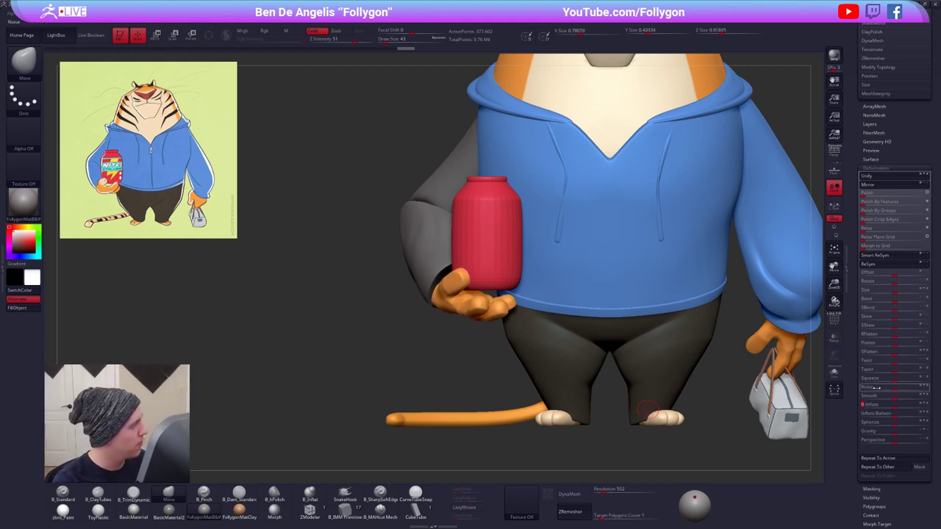
left_click_drag(729, 382, 724, 323)
right_click_drag(646, 406, 646, 390)
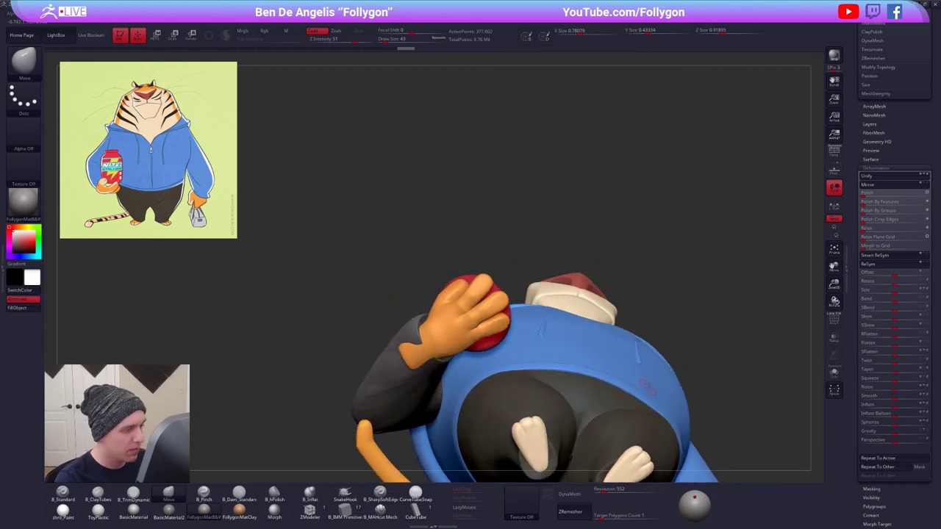
- Isolate the jar hand again and examine the back of its fingers and palm
left_click(647, 391, "ctrl")
key("ctrl+shift+a")
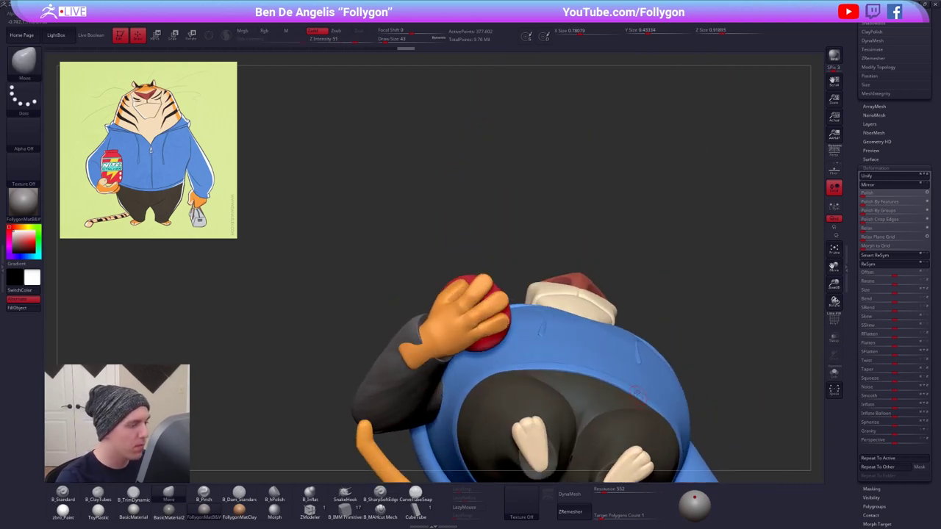
key("shift+s")
mouse_move(508, 326)
right_mouse_down()
mouse_move(500, 321)
mouse_move(495, 337)
mouse_move(509, 366)
right_mouse_up()
left_click(609, 411, "ctrl")
key("ctrl+shift+a")
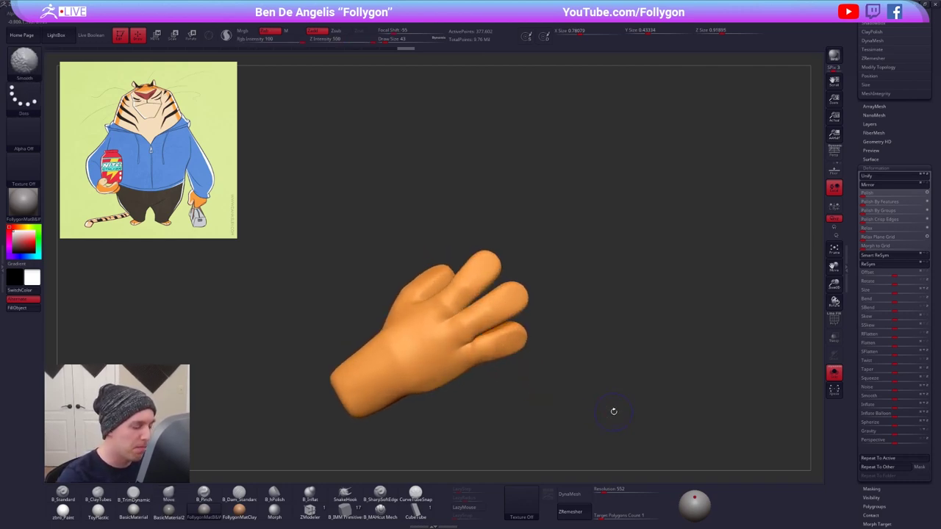
- Check the jar hand's wireframe and examine its palm and curled fingers
key("shift+f")
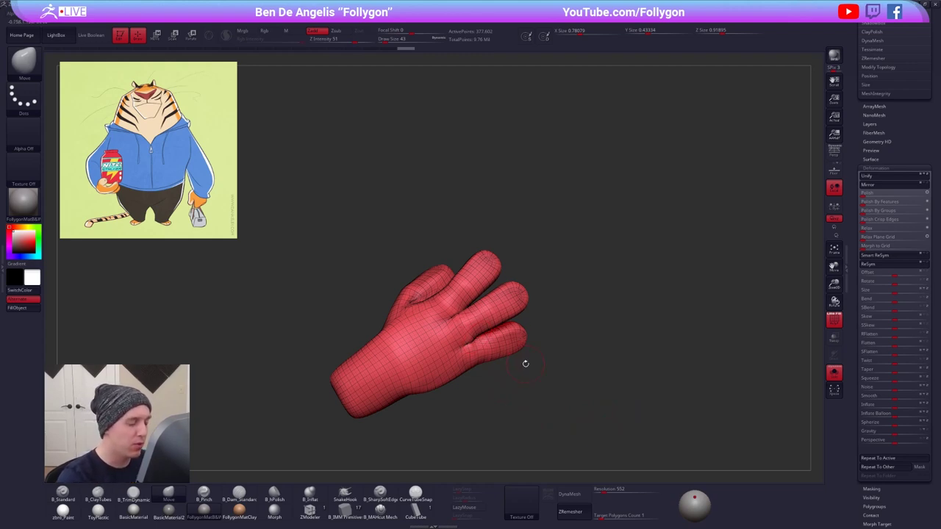
key("shift+f")
left_click_drag(577, 409, 586, 353)
left_click_drag(574, 468, 572, 421)
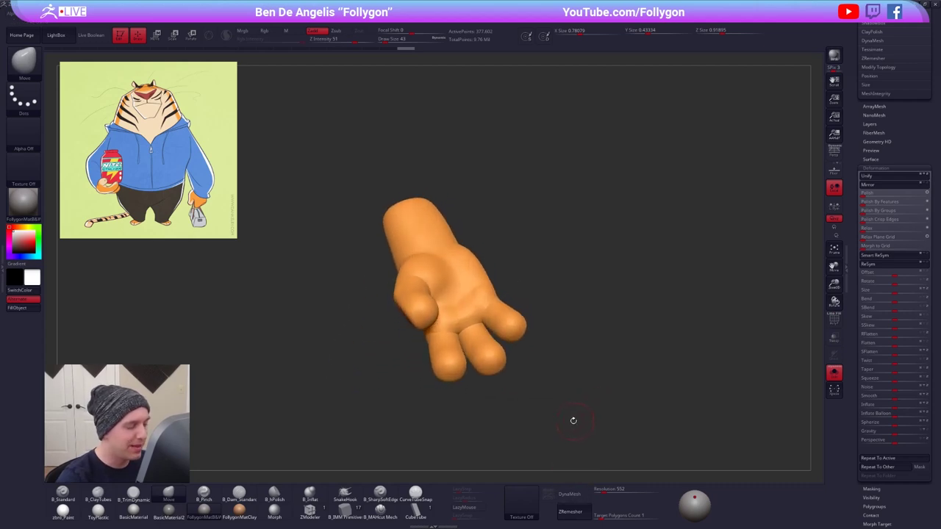
left_click_drag(566, 455, 575, 412)
left_click_drag(576, 485, 553, 370, "alt")
- Show the full character, undo the jar hand's last inflation and inflate the hand again slightly with the Inflate deformation
key("alt+s")
key("ctrl+z")
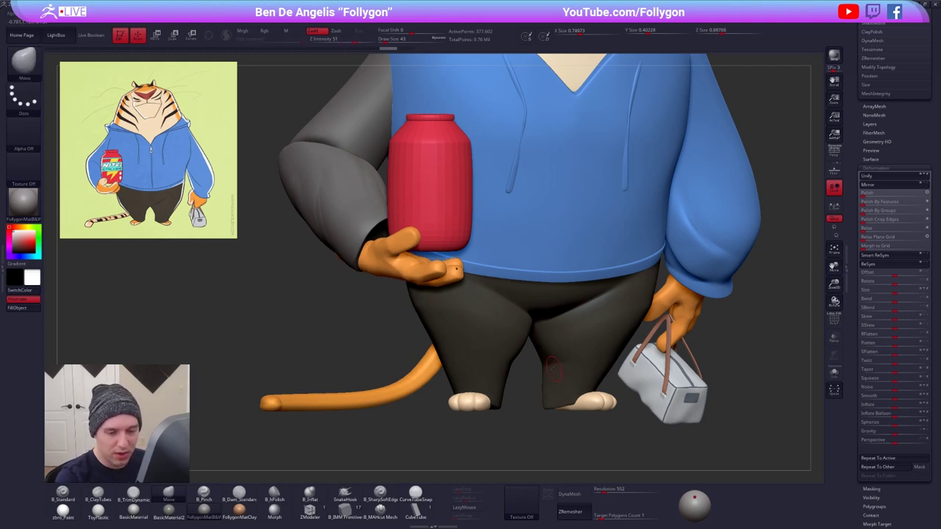
left_click_drag(895, 407, 901, 408)
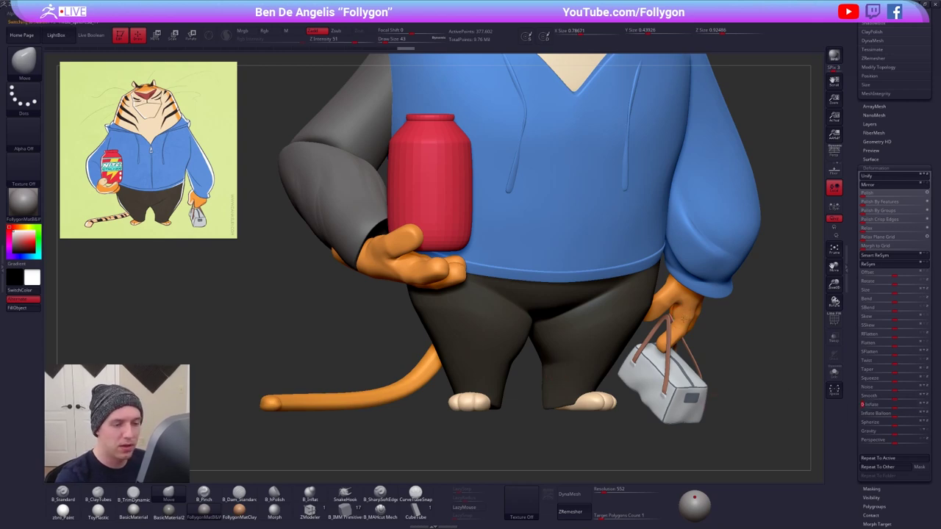
- Thicken the hand holding the bag slightly with the Inflate deformation, undoing trial amounts
key("shift")
key("shift+f")
key("shift+f")
left_click_drag(894, 408, 891, 408)
key("ctrl+z")
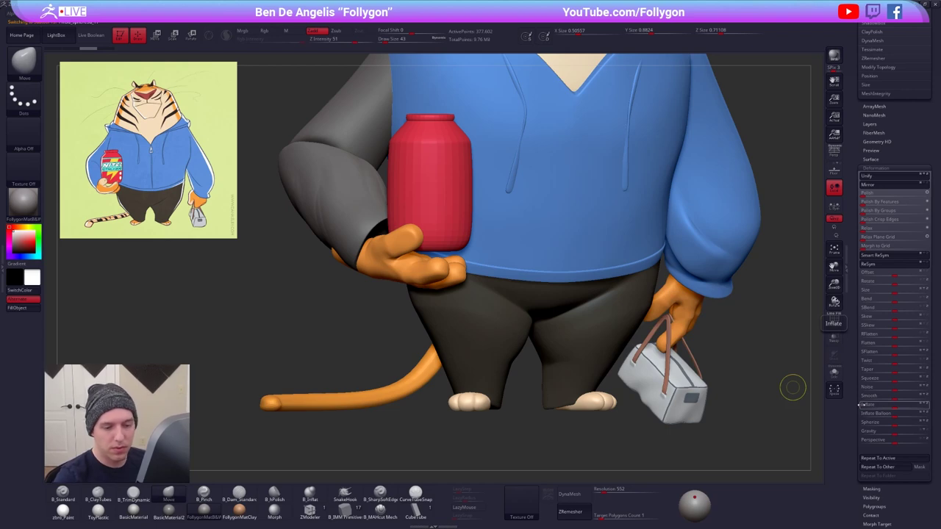
left_click(869, 405)
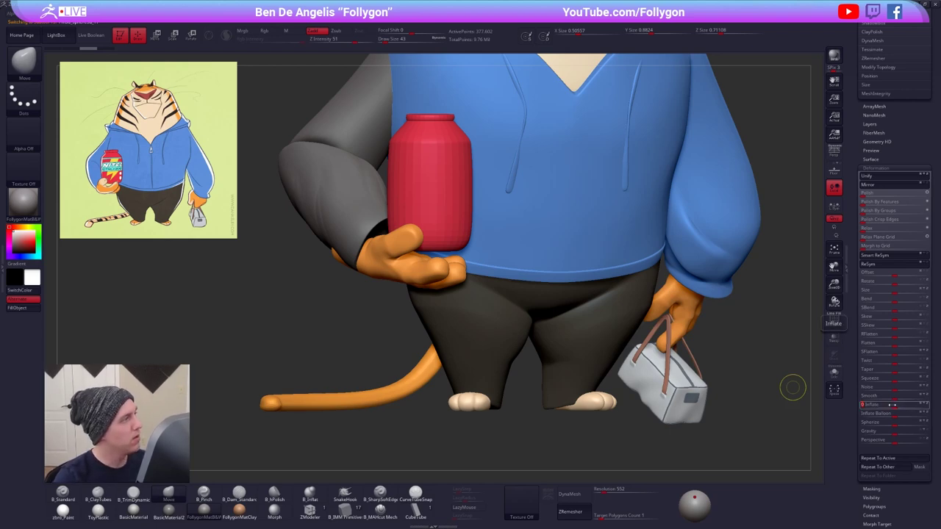
key("ctrl+z")
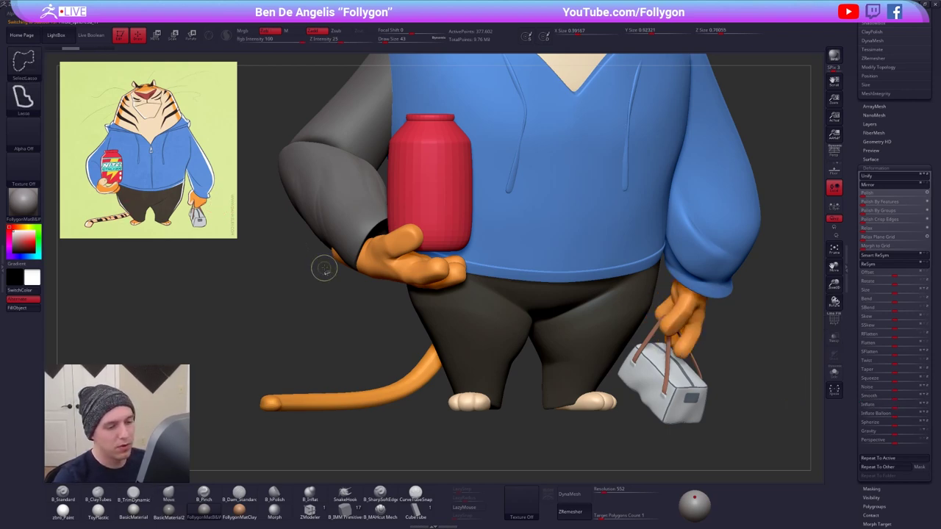
key("ctrl+z")
type("3")
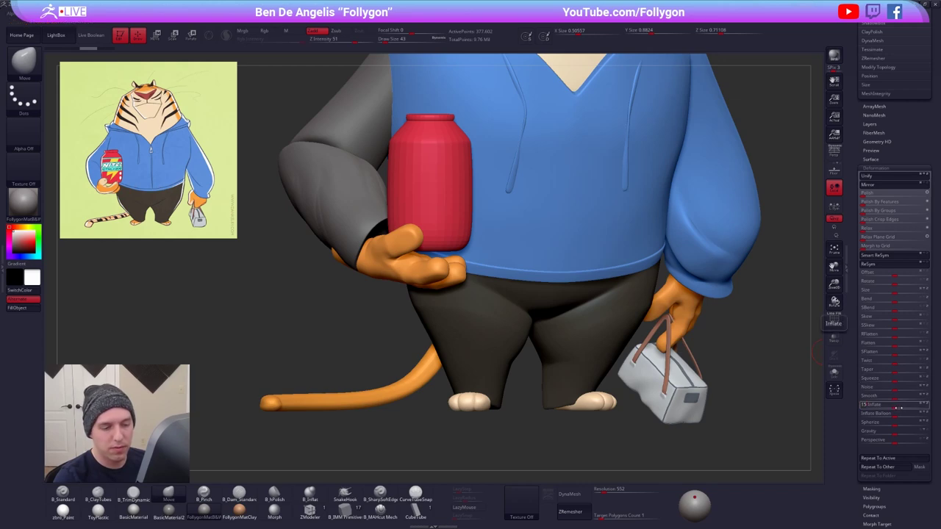
- Compare the bag arm and hand with the reference drawing from the front and side
key("Tab")
left_click_drag(748, 316, 724, 257, "alt")
left_click_drag(684, 175, 653, 184, "alt")
left_click_drag(863, 147, 880, 260)
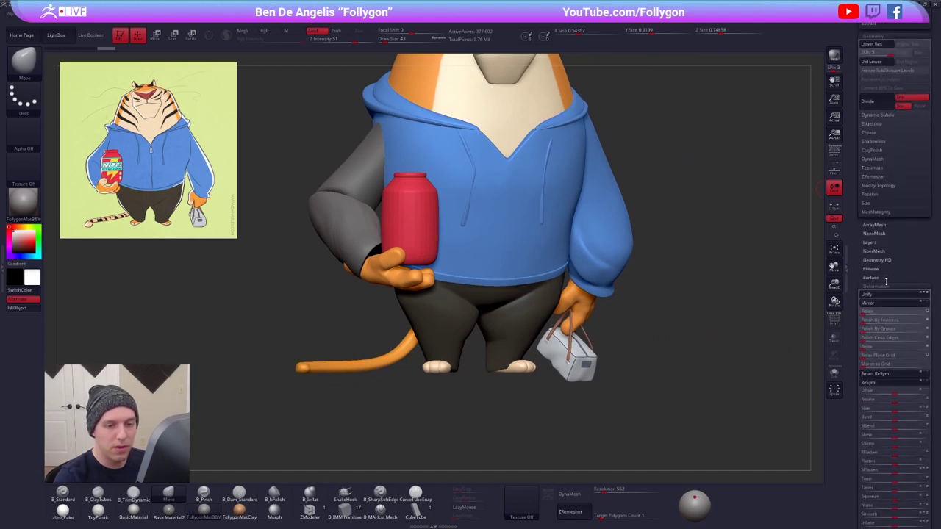
left_click(888, 284)
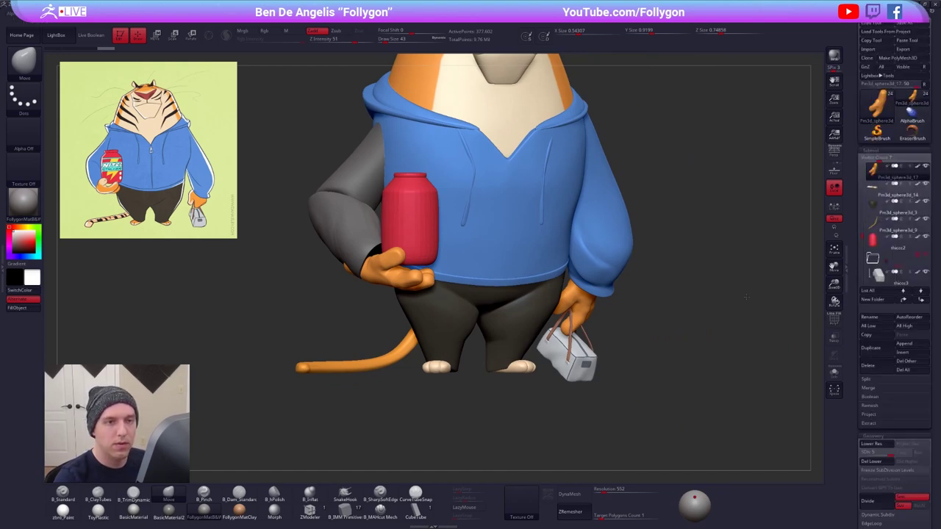
mouse_move(746, 297)
left_mouse_down()
mouse_move(709, 309)
mouse_move(724, 322)
mouse_move(508, 317)
left_mouse_up()
key("r")
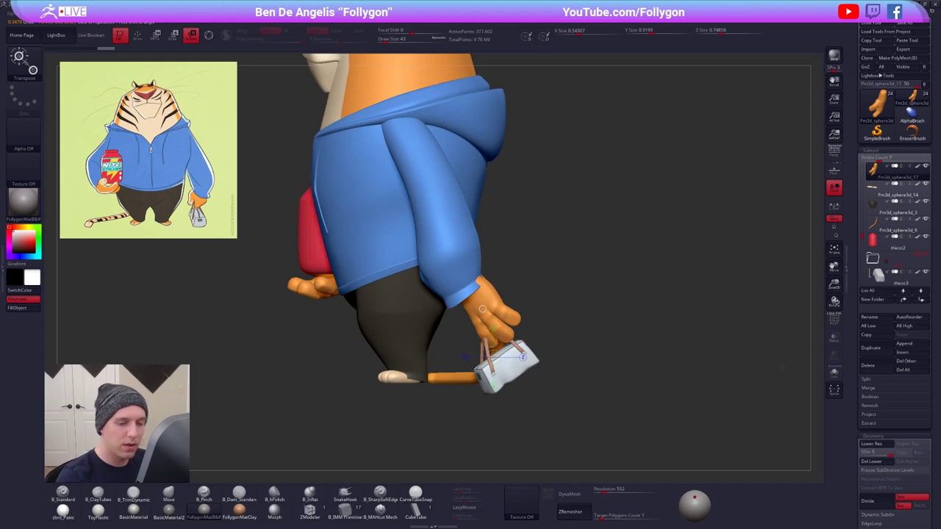
key("q")
right_click_drag(497, 325, 522, 329, "alt")
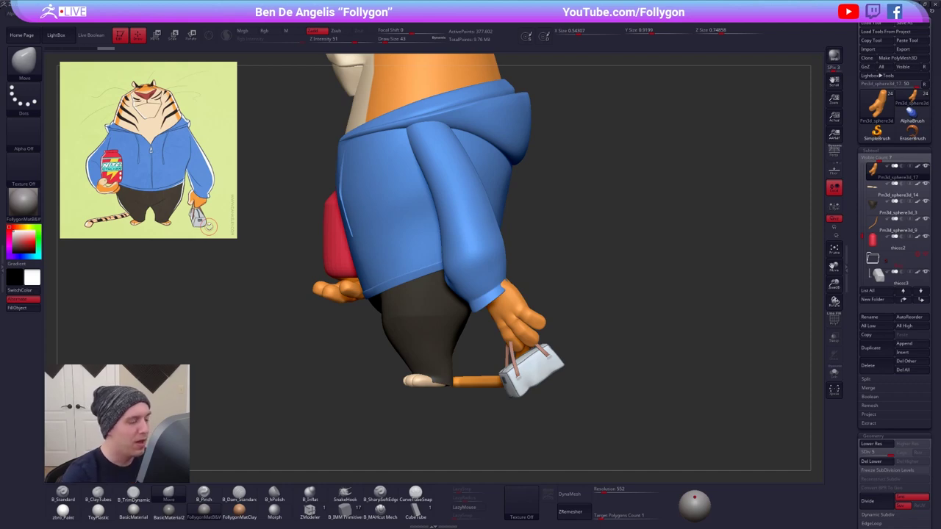
- Select the bag arm's blue sleeve and rotate it slightly backwards about the shoulder to fit the wrist
left_click(487, 256, "alt")
left_click_drag(542, 255, 556, 284, "alt")
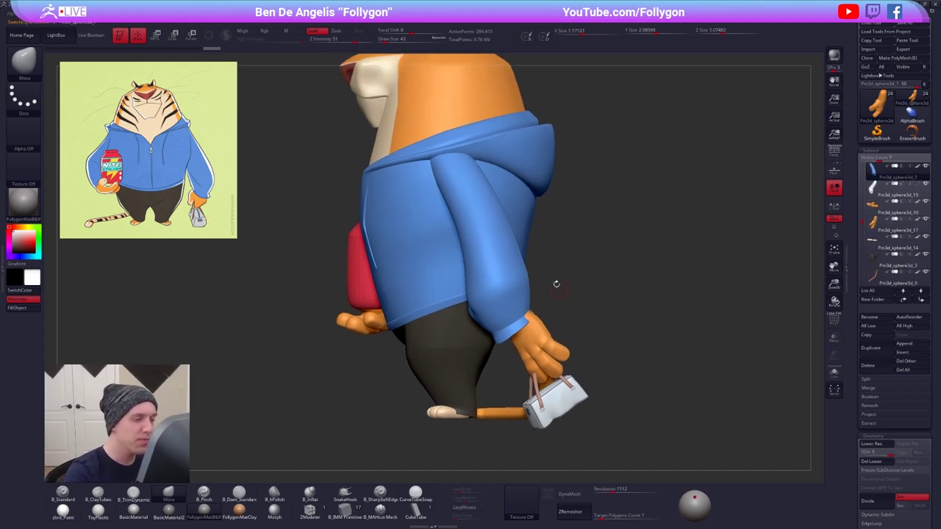
key("r")
mouse_move(514, 261)
left_mouse_down()
mouse_move(588, 376)
mouse_move(594, 359)
left_mouse_up()
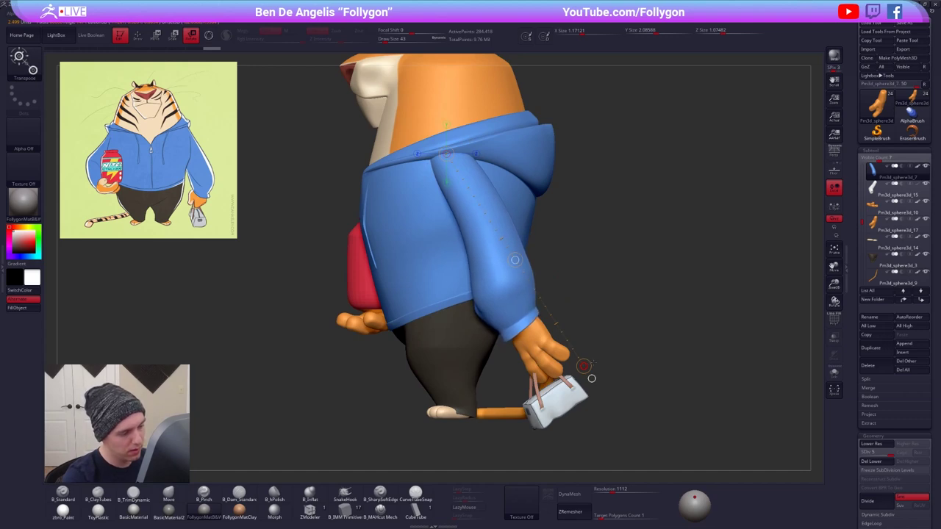
key("q")
- Isolate the bag arm's sleeve and examine the flat end of its cuff
mouse_move(507, 386)
left_mouse_down()
mouse_move(568, 375)
mouse_move(576, 244)
mouse_move(568, 239)
left_mouse_up()
key("alt+s")
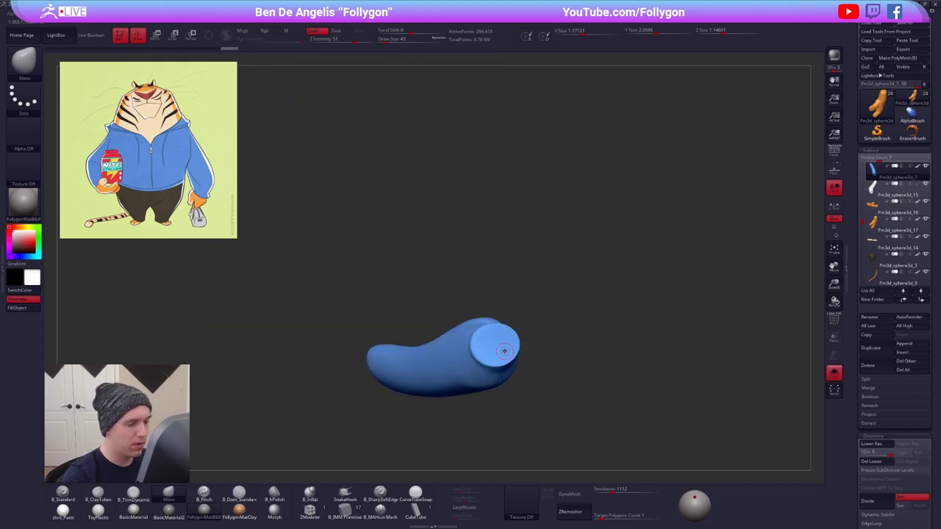
right_click_drag(504, 350, 561, 365, "alt")
left_click_drag(561, 365, 586, 386)
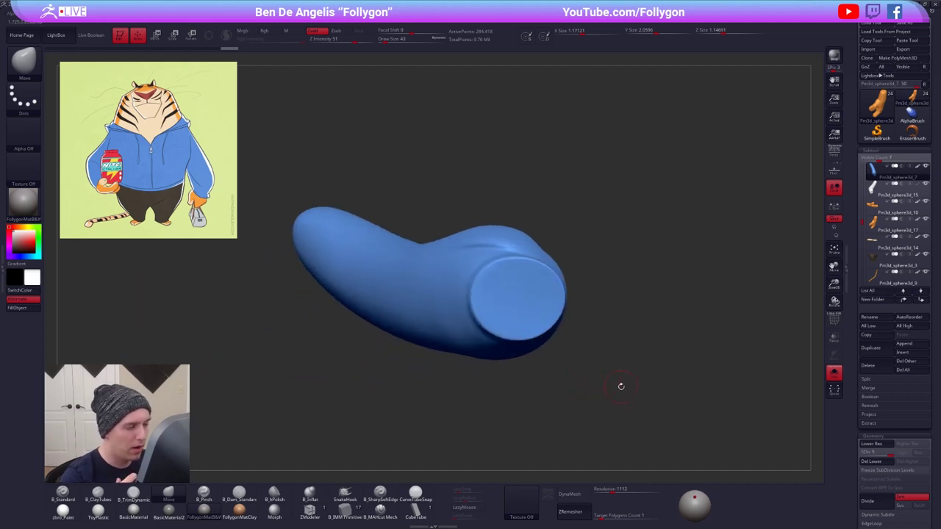
- Mask the flat cuff end of the sleeve, leaving a narrow unmasked rim around it
key("b")
key("s")
key("t")
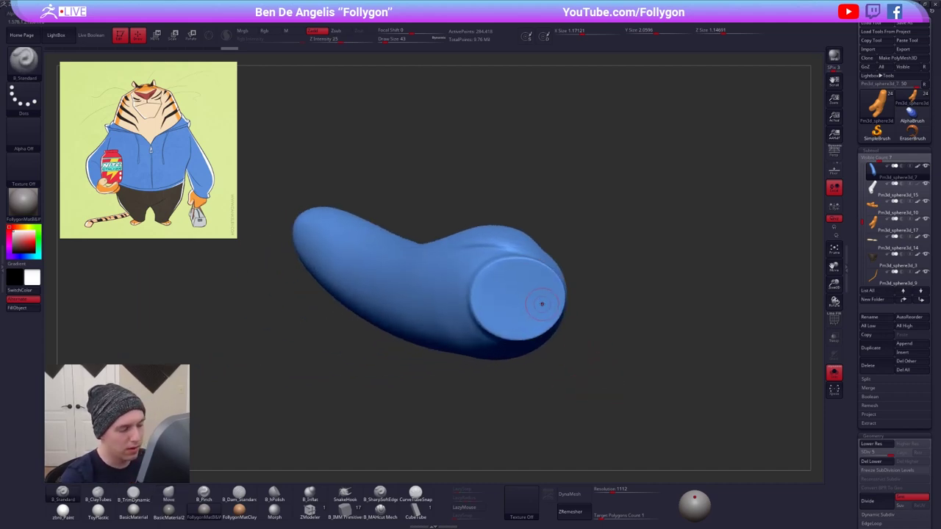
key("b")
key("m")
key("v")
key("ctrl+space")
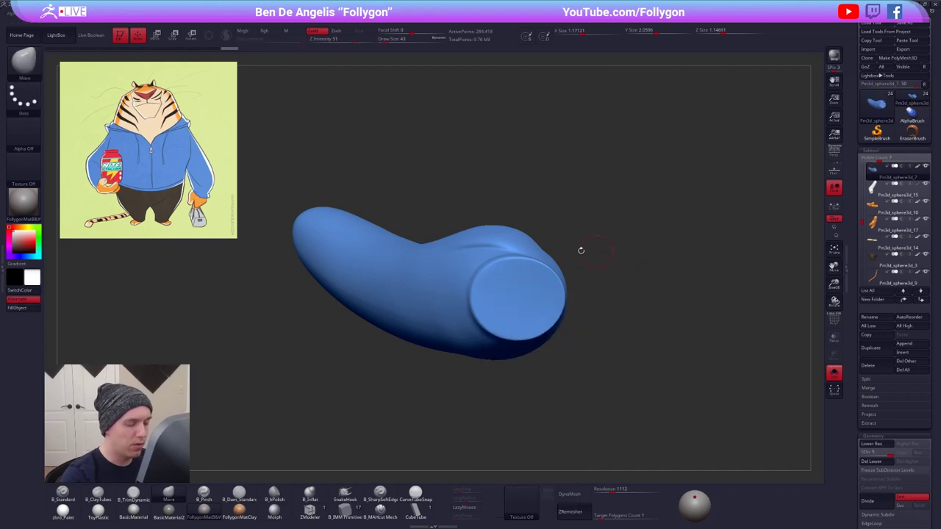
right_click(518, 288)
right_click_drag(520, 289, 516, 293)
key("space")
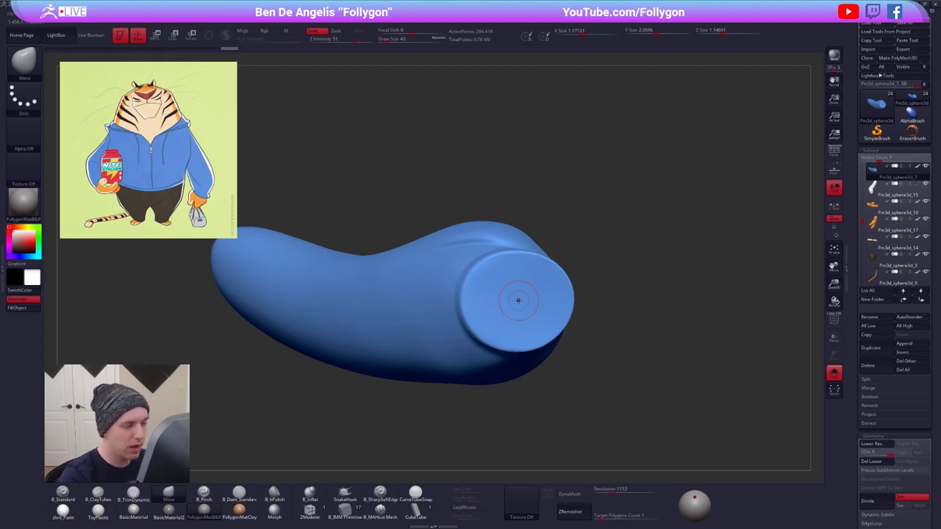
mouse_move(520, 301)
left_mouse_down("ctrl")
mouse_move(502, 278)
mouse_move(482, 305)
mouse_move(491, 329)
mouse_move(515, 336)
mouse_move(548, 323)
mouse_move(558, 301)
mouse_move(552, 281)
mouse_move(500, 262)
mouse_move(471, 307)
left_mouse_up("ctrl")
key("space")
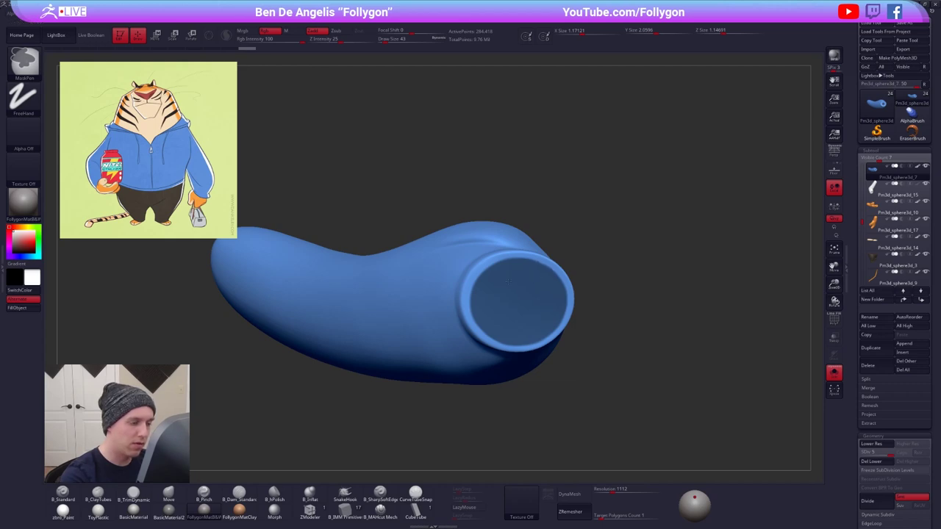
- Refine the cuff mask and invert it so only the inner area of the cuff end can be edited
key("b")
key("m")
key("v")
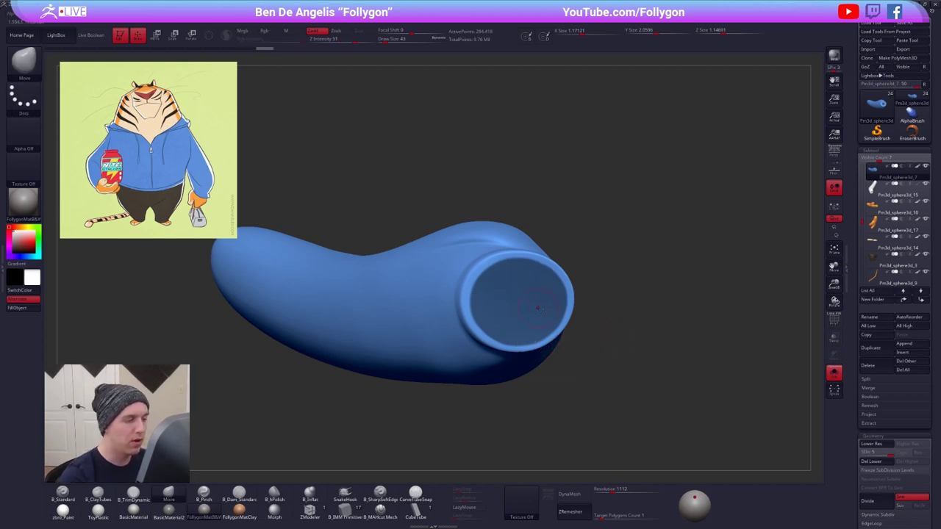
right_click(592, 310, "ctrl")
left_click(607, 363, "ctrl")
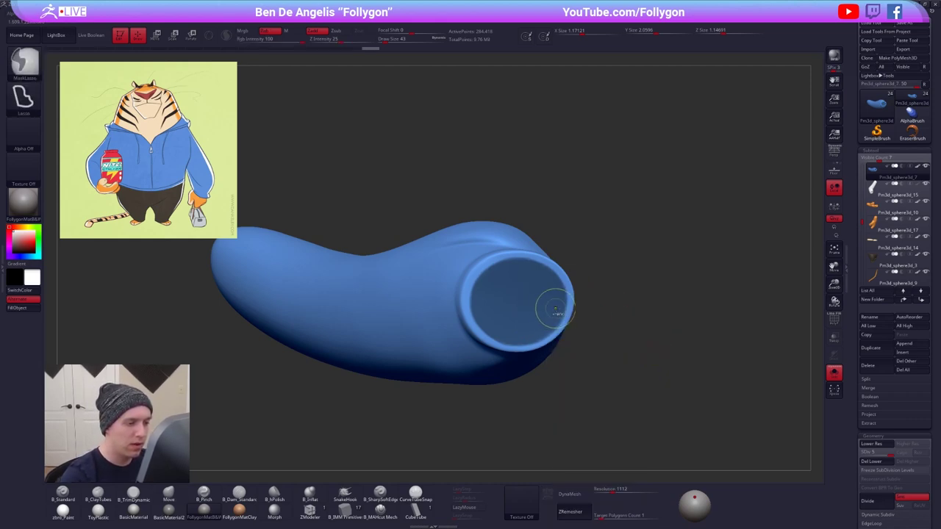
mouse_move(578, 324)
left_mouse_down()
mouse_move(590, 319)
mouse_move(550, 316)
left_mouse_up()
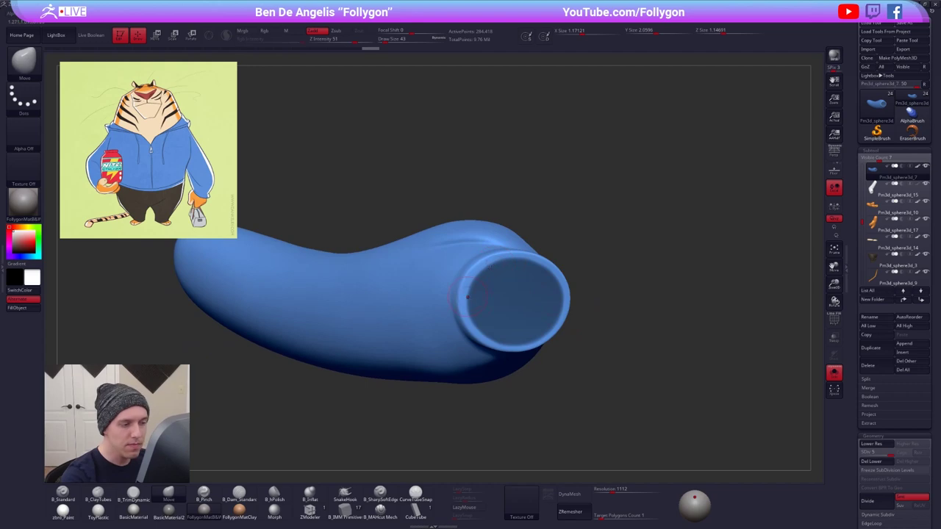
left_click_drag(468, 297, 644, 318)
left_click(590, 305, "ctrl")
- Move the unmasked cuff end inwards along the sleeve to hollow out the opening around the wrist
key("w")
key("alt+s")
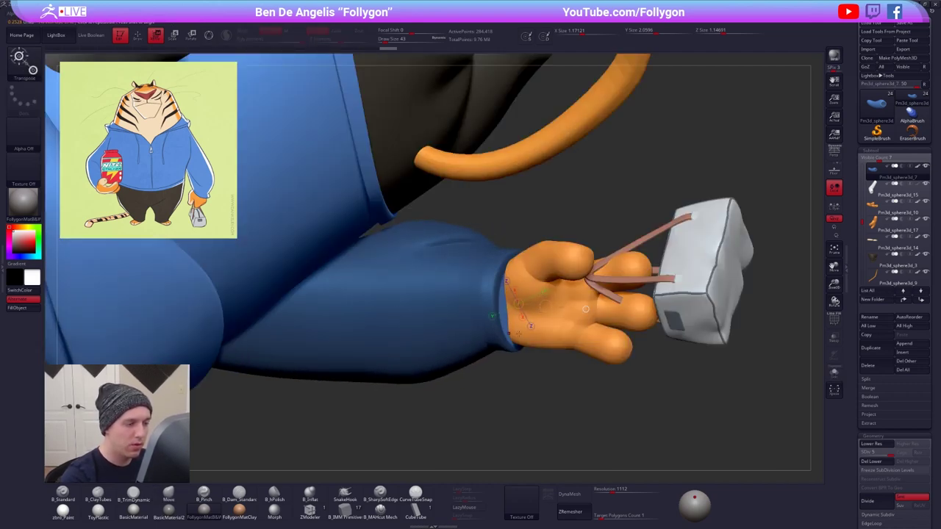
key("alt+s")
mouse_move(545, 306)
left_mouse_down()
mouse_move(519, 303)
mouse_move(561, 305)
mouse_move(531, 303)
left_mouse_up()
key("e")
key("w")
key("q")
- Check the bag arm's cuff against the hand from beneath the character
mouse_move(632, 331)
right_mouse_down()
mouse_move(525, 329)
mouse_move(595, 380)
mouse_move(629, 420)
mouse_move(624, 444)
right_mouse_up()
key("shift+s")
left_click_drag(624, 443, 596, 406)
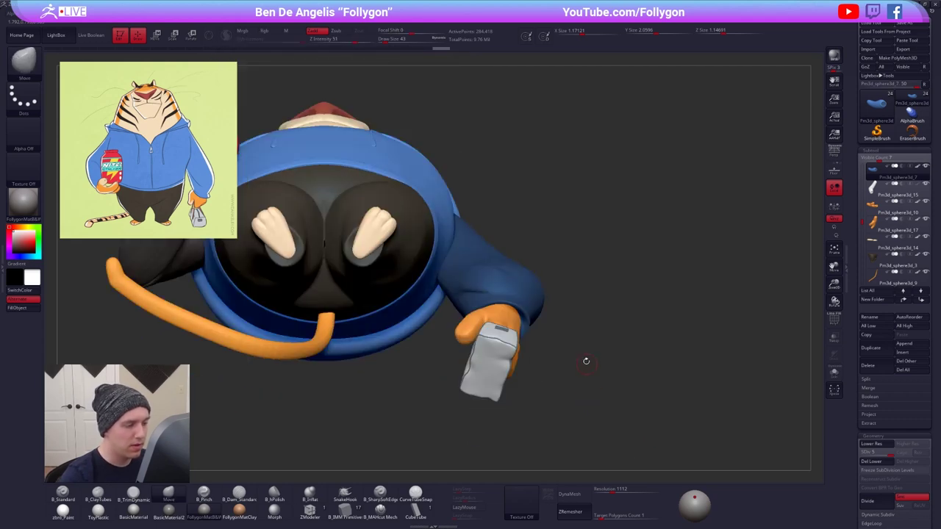
mouse_move(586, 360)
left_mouse_down()
mouse_move(572, 447)
mouse_move(578, 374)
mouse_move(513, 300)
mouse_move(494, 294)
mouse_move(504, 356)
mouse_move(522, 332)
left_mouse_up()
key("ctrl")
left_click_drag(558, 360, 512, 269)
right_click_drag(505, 311, 488, 337)
- Isolate the sleeve and hide part of it with a lasso selection to expose the cuff's interior
key("alt+s")
mouse_move(487, 336)
left_mouse_down()
mouse_move(498, 350)
mouse_move(500, 311)
mouse_move(508, 399)
mouse_move(500, 383)
mouse_move(512, 371)
left_mouse_up()
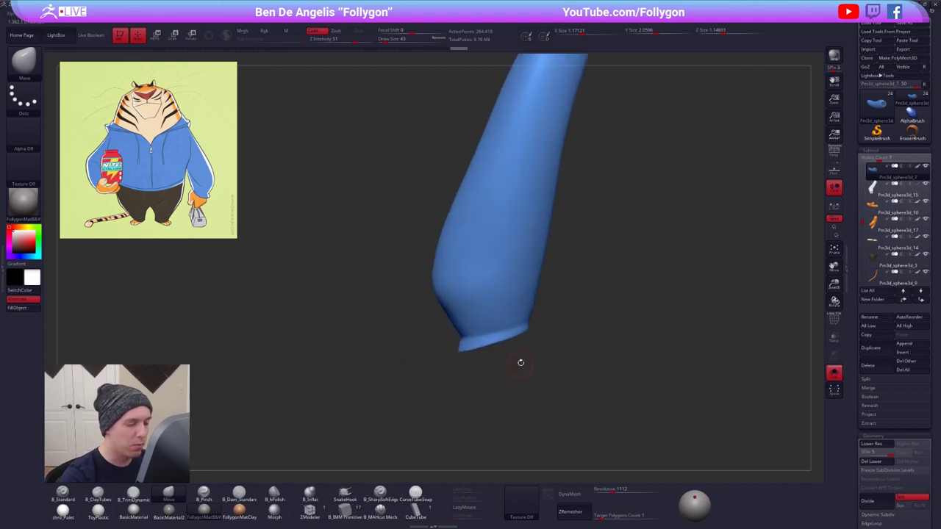
right_click(529, 360, "ctrl+shift")
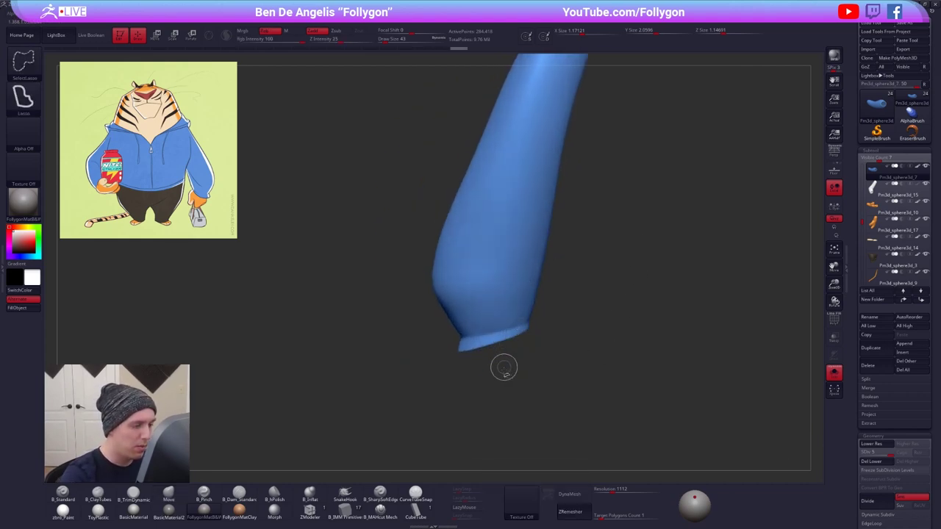
mouse_move(504, 367)
left_mouse_down("ctrl+shift")
mouse_move(494, 187)
mouse_move(353, 101)
mouse_move(522, 382)
left_mouse_up("ctrl+shift")
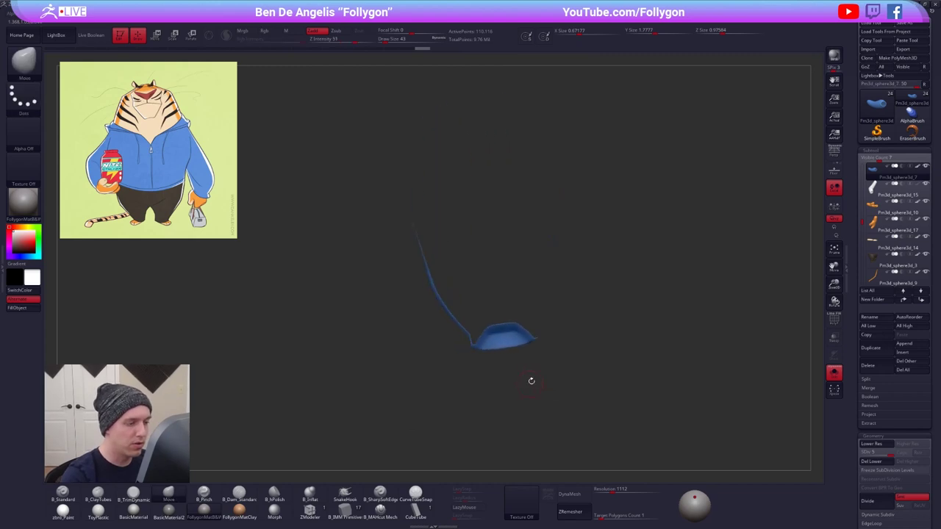
right_click(585, 358)
left_click(597, 355)
left_click(658, 294, "ctrl+shift")
left_click_drag(575, 310, 536, 376, "alt")
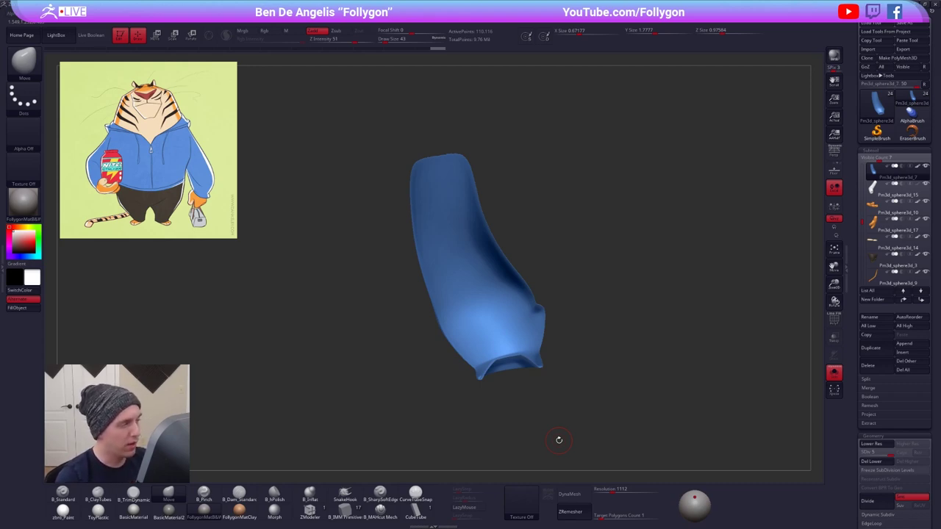
- Examine the cutaway sleeve's inner cuff wall and rim from several angles
left_click_drag(559, 440, 522, 373)
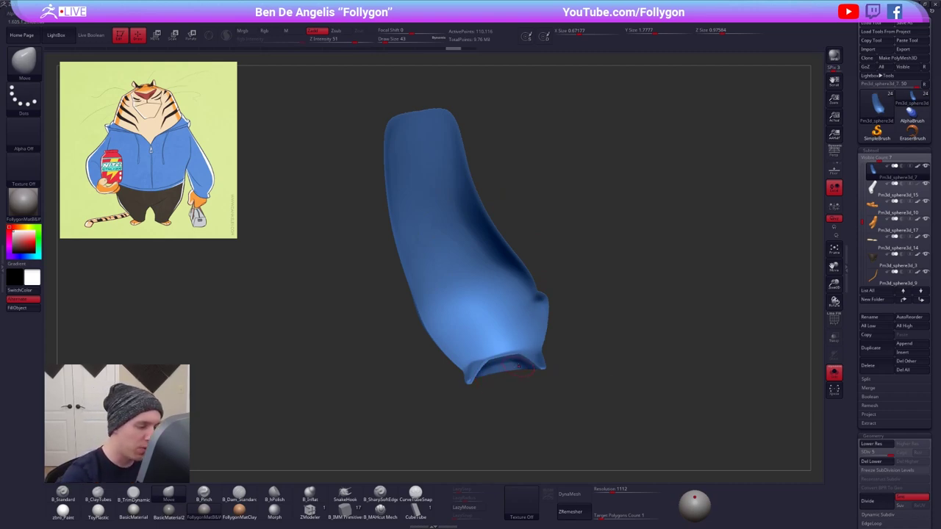
right_click_drag(519, 366, 548, 397)
right_click_drag(547, 397, 456, 390)
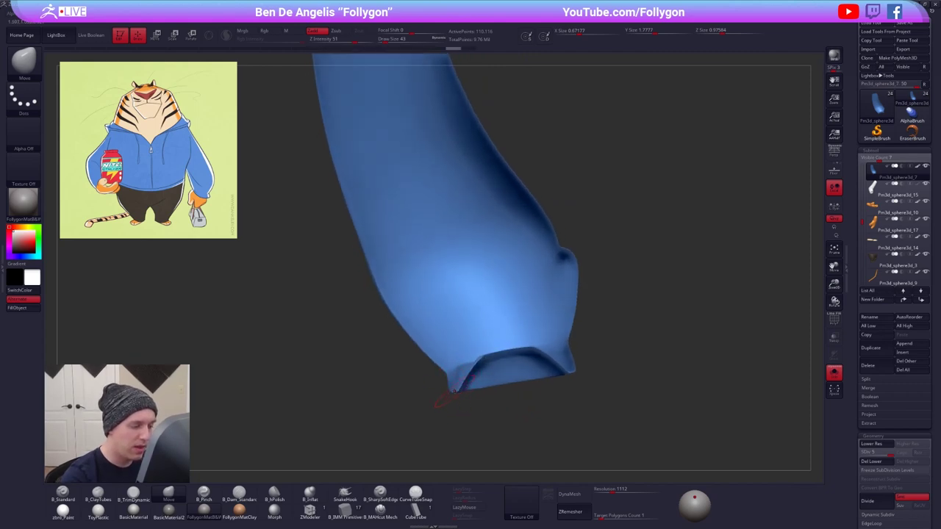
key("w")
key("q")
mouse_move(470, 393)
right_mouse_down()
mouse_move(523, 396)
mouse_move(455, 390)
right_mouse_up()
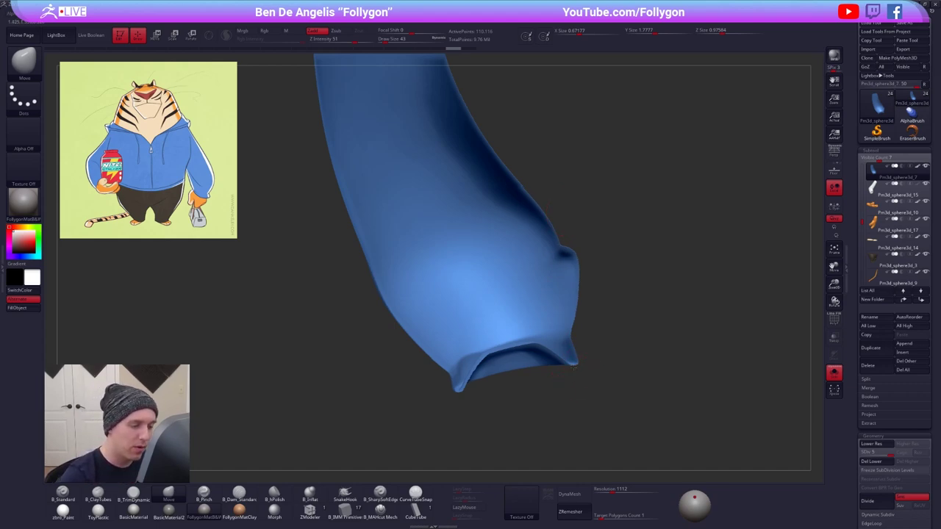
right_click_drag(599, 363, 552, 359)
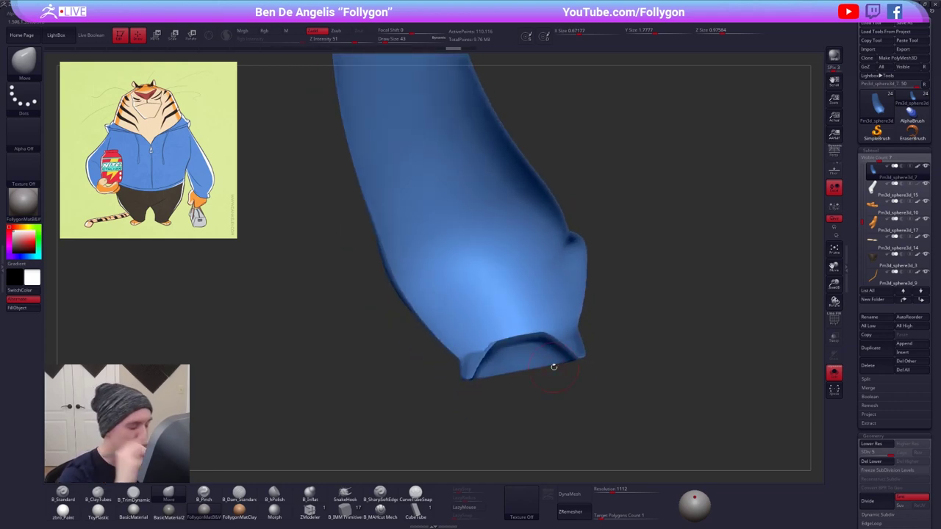
- Unhide the rest of the sleeve and inspect the hollow cuff opening
left_click(587, 382, "ctrl+shift")
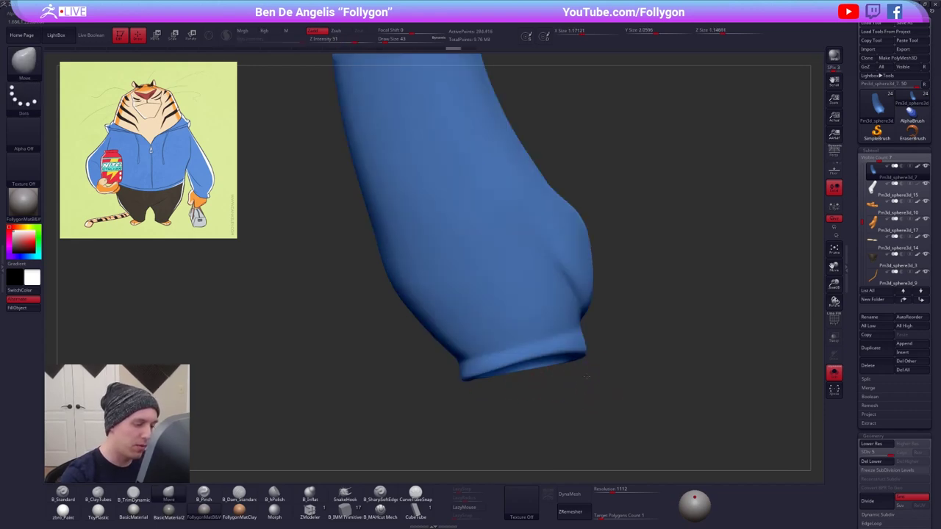
right_click_drag(587, 382, 567, 338, "ctrl")
left_click_drag(566, 337, 529, 352)
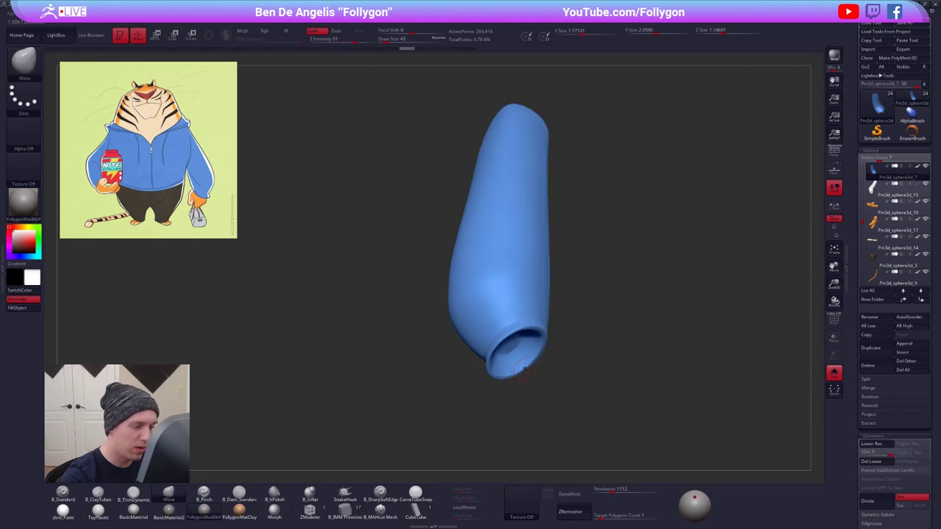
- Smooth the inner rim of the bag arm's cuff at subdivision level 4, and show the whole character again
left_click_drag(525, 366, 537, 334)
key("space")
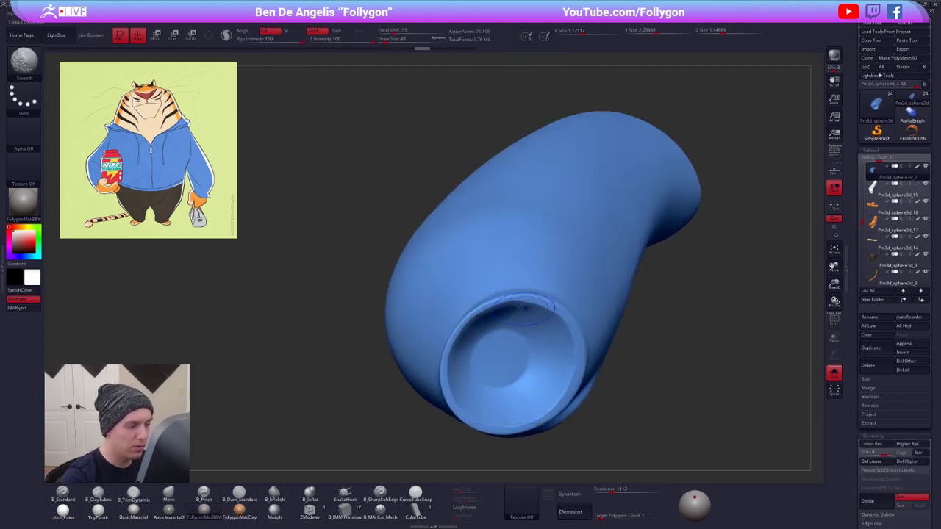
key("shift+d")
left_click_drag(522, 302, 476, 314, "shift")
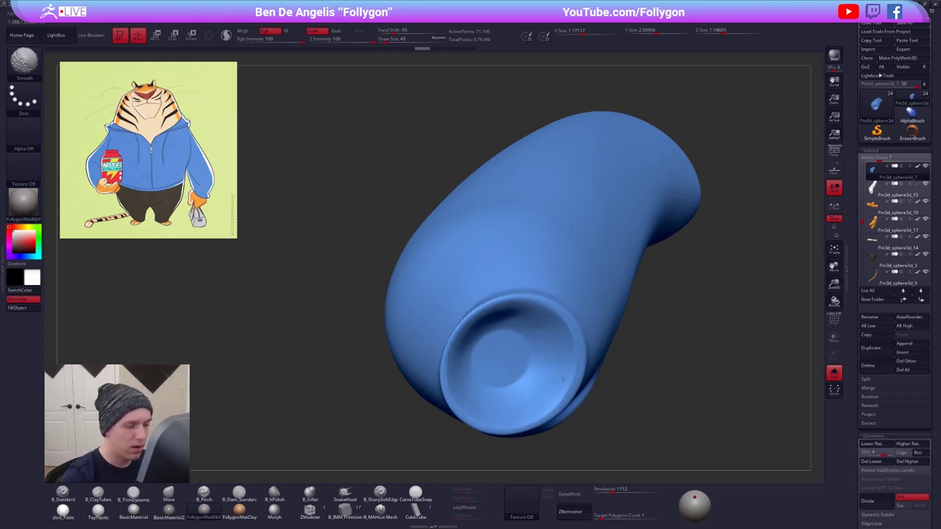
key("d")
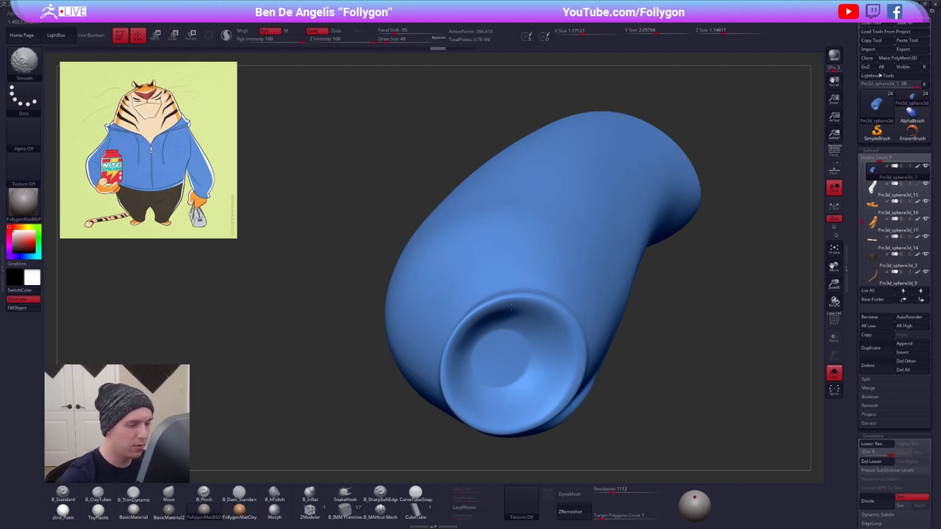
key("alt+s")
right_click_drag(478, 253, 507, 337)
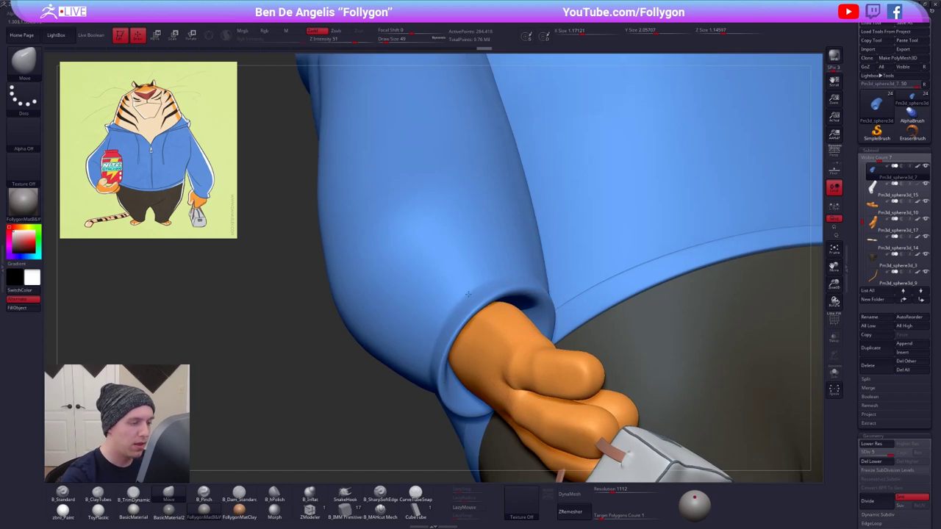
- Isolate the hand holding the jar at subdivision level 1 with its wireframe shown
mouse_move(562, 308)
right_mouse_down("ctrl")
mouse_move(544, 257)
mouse_move(531, 322)
mouse_move(519, 326)
mouse_move(597, 324)
mouse_move(607, 332)
right_mouse_up("ctrl")
left_click_drag(607, 333, 524, 302, "alt")
right_click_drag(508, 252, 625, 281, "alt")
right_click_drag(547, 279, 492, 286, "alt")
left_click(492, 286, "alt")
right_click_drag(519, 356, 495, 397, "ctrl")
key("shift+f")
key("shift+f")
key("shift+s")
key("shift+d")
key("shift+d")
key("shift+d")
key("shift+d")
key("shift+f")
- Mask the jar hand's fingers and palm with a softened edge, leaving only the wrist free
mouse_move(494, 396)
left_mouse_down()
mouse_move(485, 380)
mouse_move(483, 398)
left_mouse_up()
left_click_drag(476, 303, 401, 317, "ctrl+shift")
mouse_move(470, 409)
left_mouse_down()
mouse_move(478, 382)
mouse_move(497, 381)
left_mouse_up()
left_click(471, 401, "ctrl")
- Reposition the jar hand's wrist inside the sleeve with the transpose line, checking it against the full character
key("r")
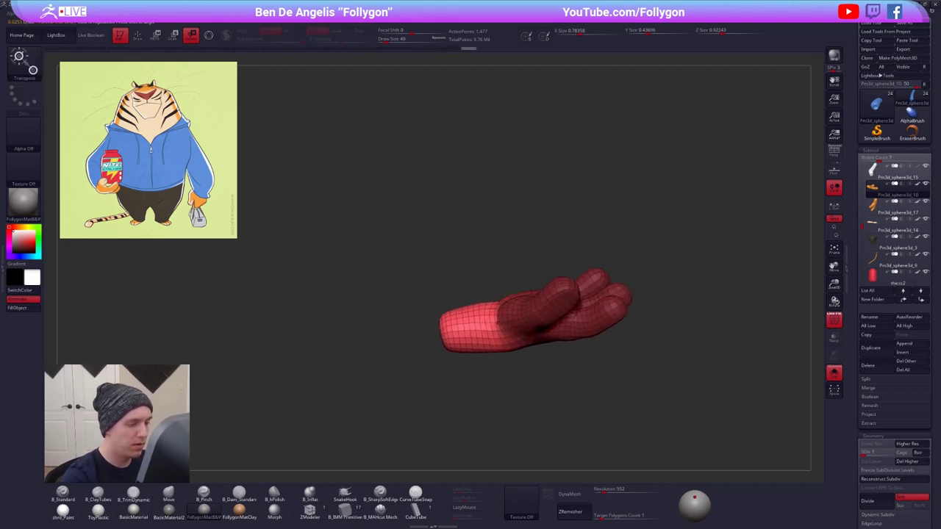
left_click_drag(498, 330, 480, 410)
key("alt+s")
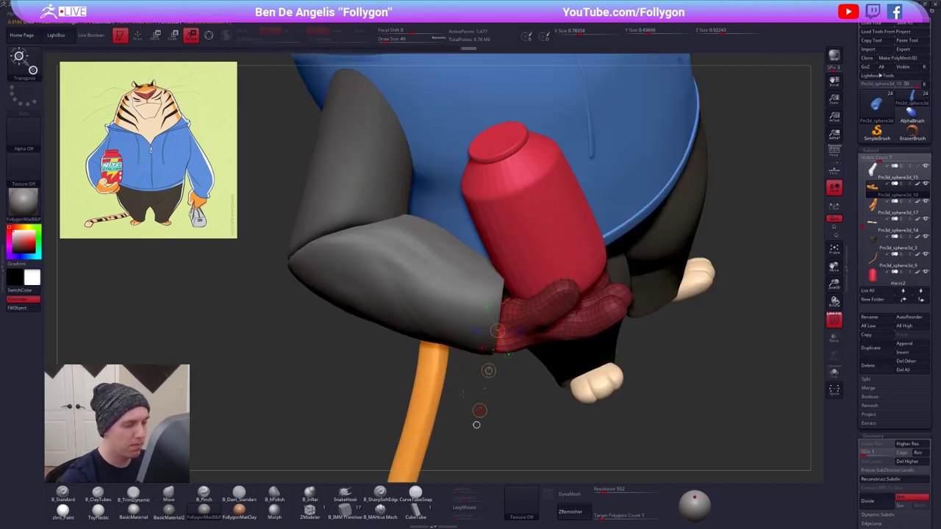
key("alt+s")
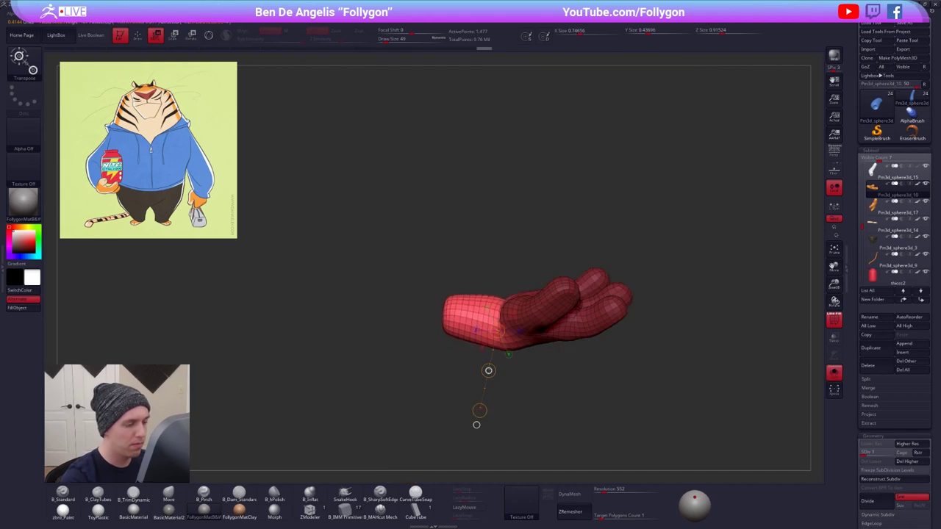
key("alt+s")
key("q")
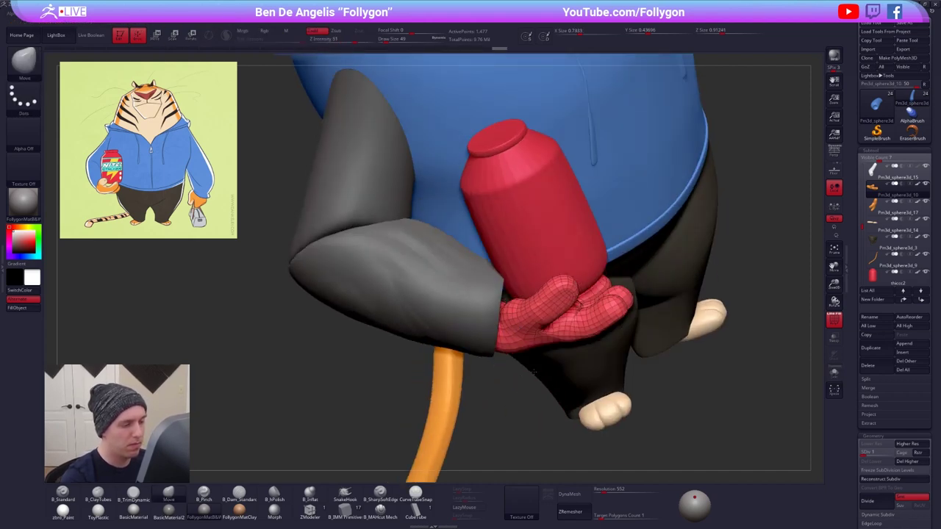
- Hide the wireframe and return the jar hand to its highest subdivision level
left_click_drag(534, 372, 533, 351, "shift")
key("shift+f")
key("d")
key("d")
key("d")
key("d")
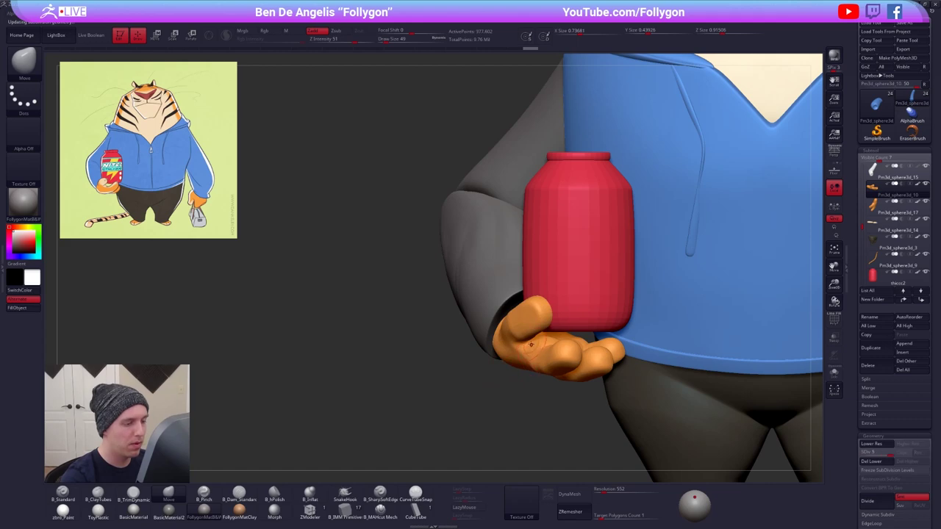
- Move the red jar slightly down so it rests in the palm
right_click_drag(531, 344, 567, 315)
key("f")
left_click(566, 330, "alt")
key("w")
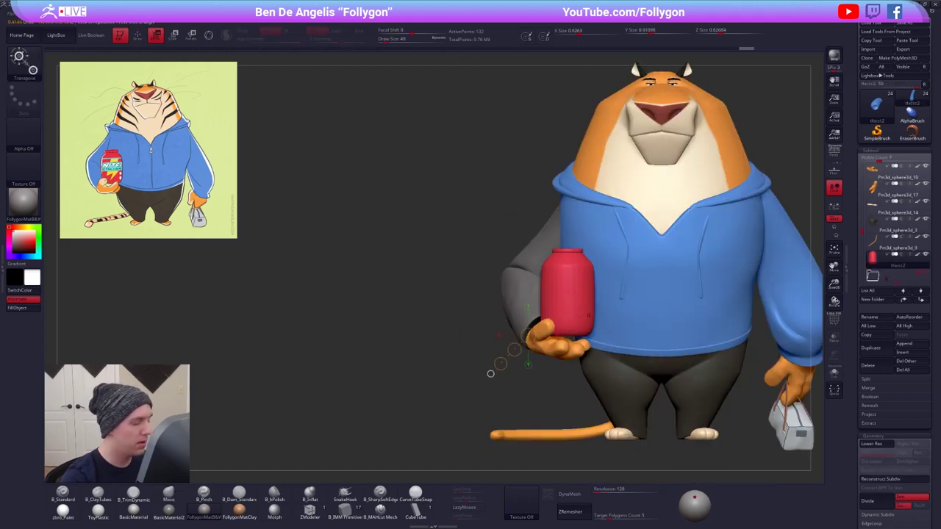
left_click_drag(578, 313, 578, 376, "shift")
left_click_drag(579, 341, 579, 344)
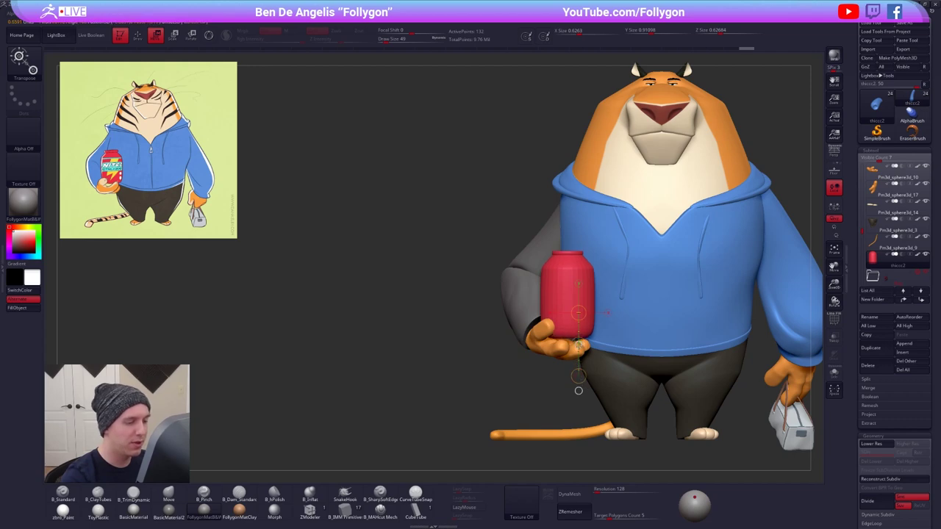
key("q")
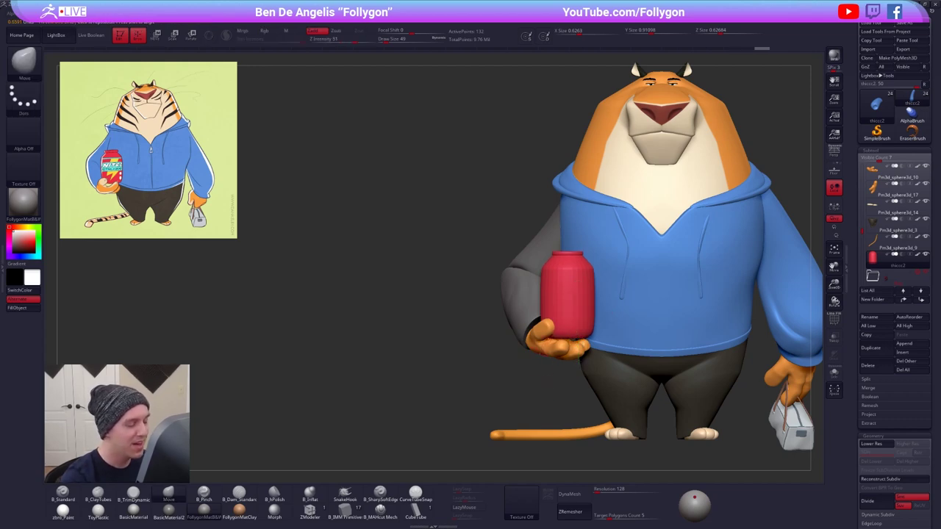
- Select the jar arm's grey sleeve and mask its upper arm, leaving the forearm free to adjust
left_click_drag(383, 316, 507, 317)
left_click(479, 303, "alt")
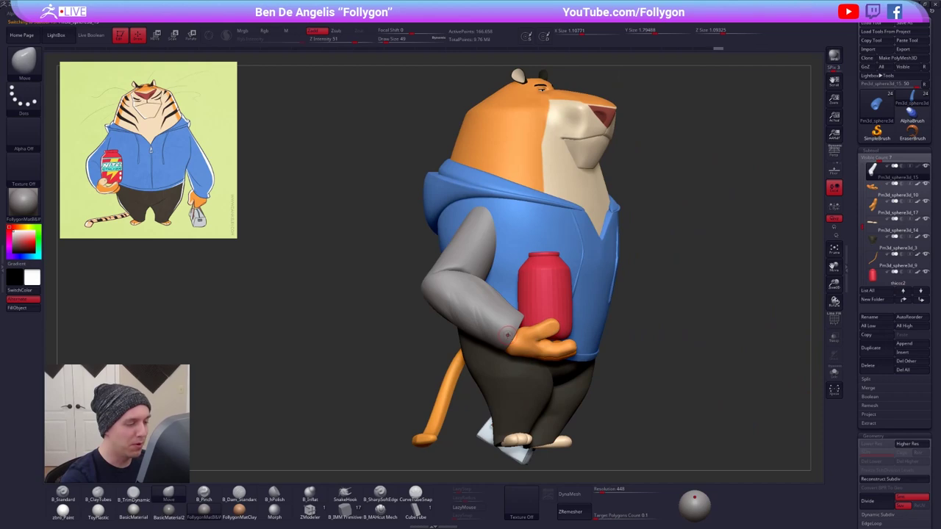
key("space")
key("w")
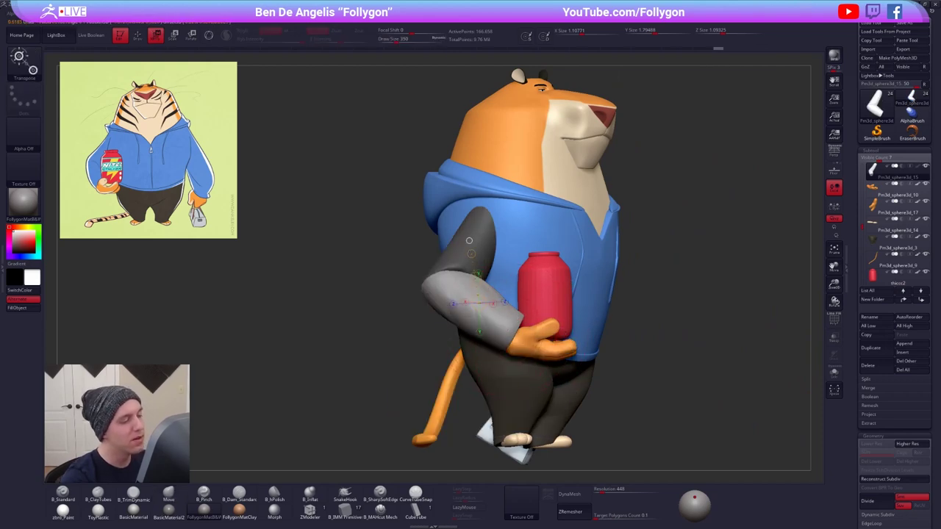
key("q")
- Pull the grey forearm and its cuff into line with the wrist using a large Move brush, working from beneath
key("space")
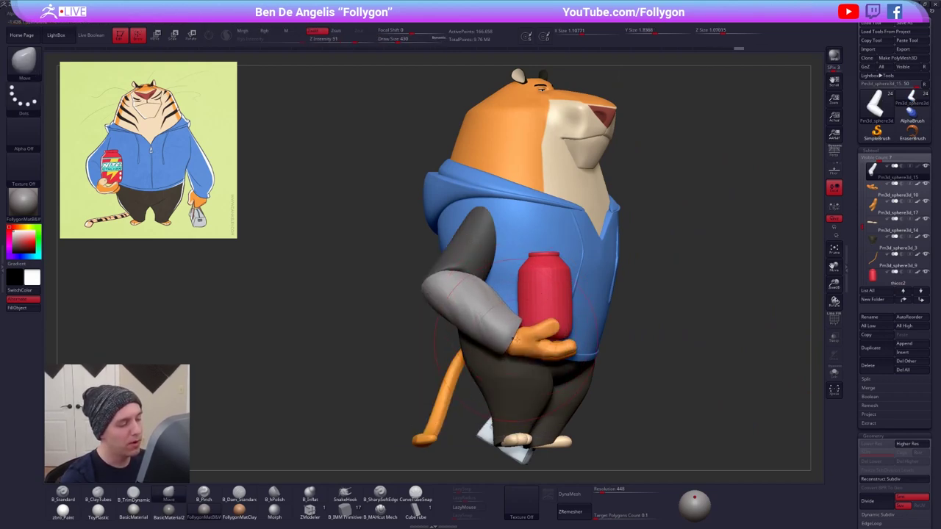
mouse_move(529, 333)
right_mouse_down()
mouse_move(624, 323)
mouse_move(613, 213)
right_mouse_up()
key("space")
left_click_drag(502, 357, 493, 357)
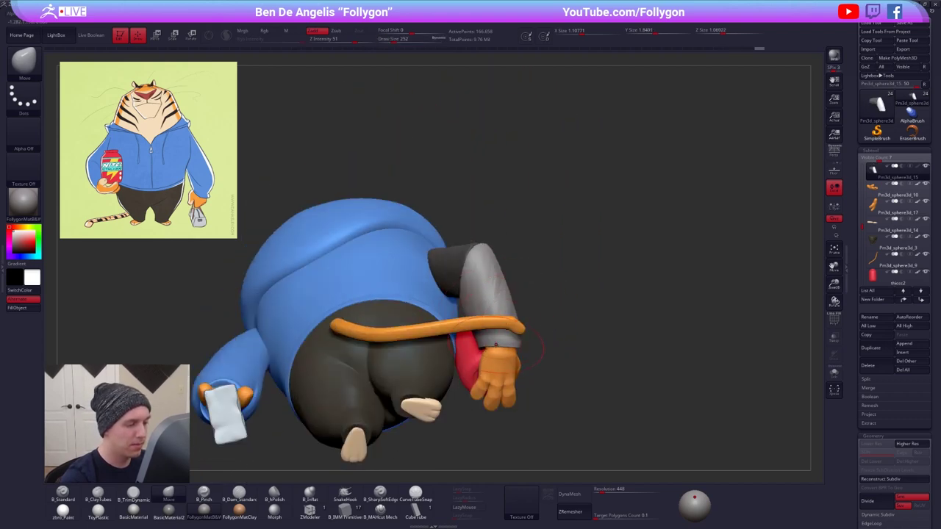
mouse_move(495, 353)
right_mouse_down()
mouse_move(448, 369)
mouse_move(443, 388)
mouse_move(487, 368)
mouse_move(488, 407)
right_mouse_up()
key("space")
left_click_drag(524, 355, 523, 356)
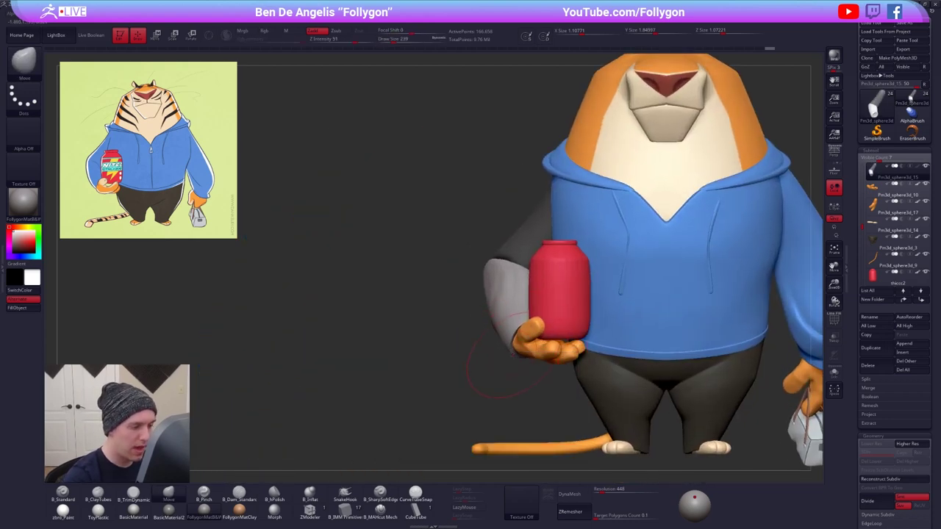
- Reshape the grey forearm's lower edge near the jar hand's wrist from front and three-quarter views
right_click_drag(514, 353, 527, 350)
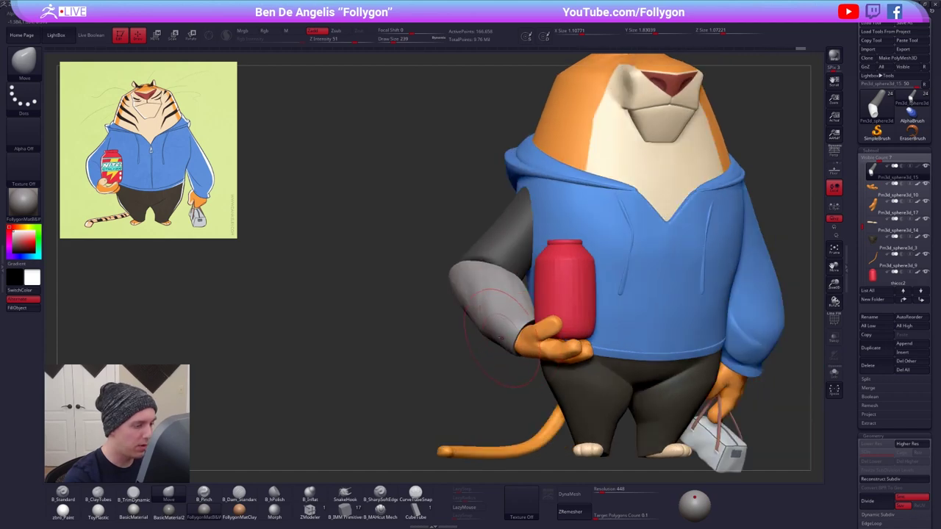
key("space")
left_click_drag(511, 338, 502, 337)
right_click_drag(478, 341, 496, 345)
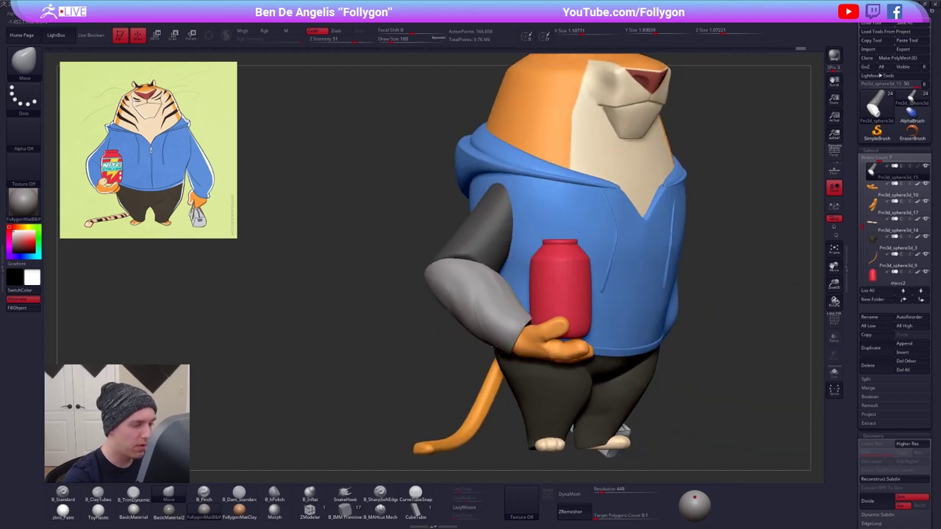
left_click_drag(494, 347, 496, 351)
right_click_drag(485, 334, 548, 312)
key("2")
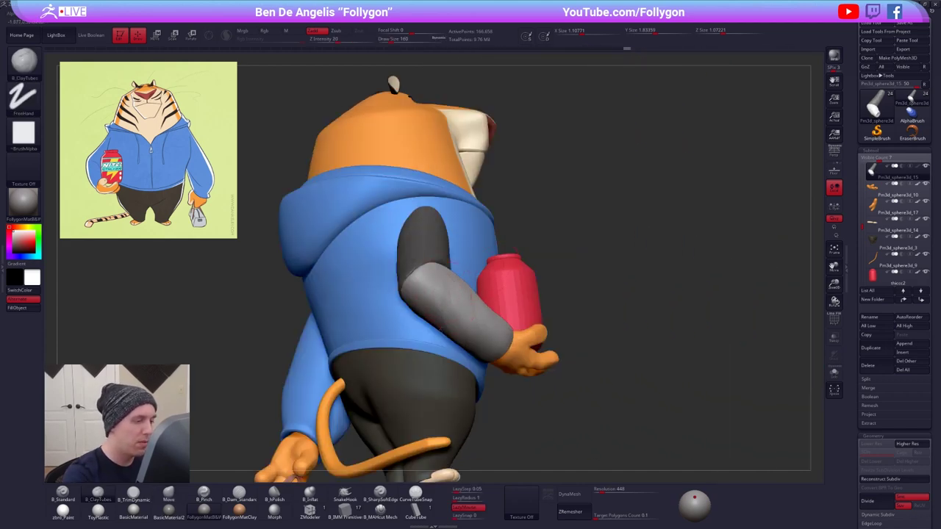
mouse_move(485, 335)
right_mouse_down()
mouse_move(473, 335)
mouse_move(535, 375)
right_mouse_up()
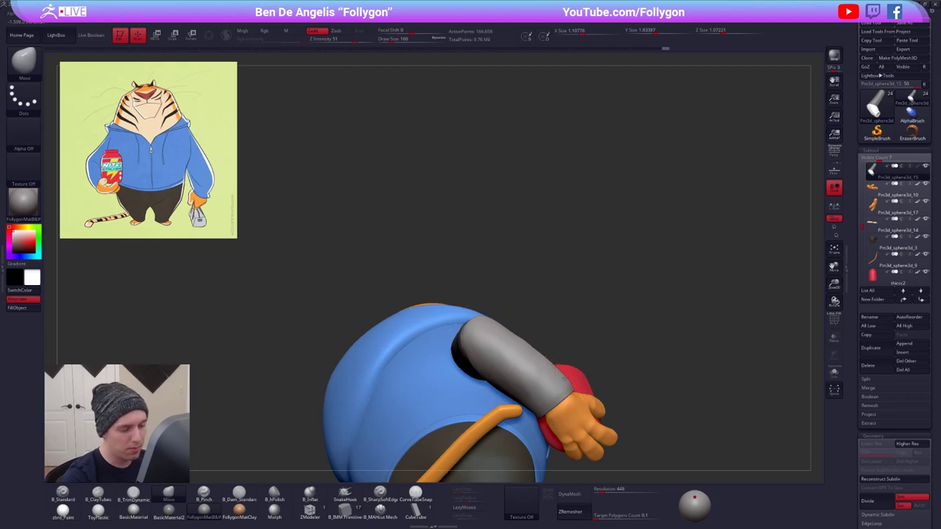
key("b")
key("t")
key("d")
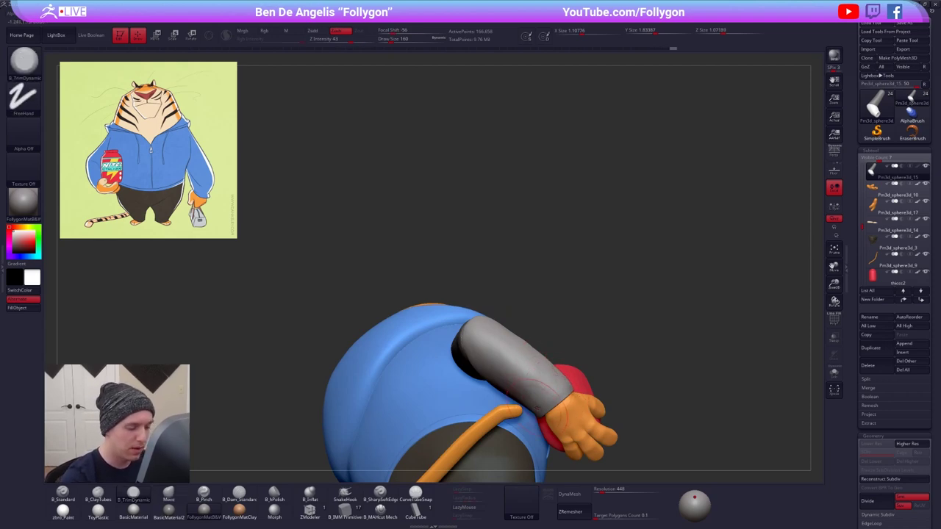
- Set the Move brush's focal shift to -4 and refine the grey cuff around the jar hand's wrist
key("b")
key("m")
key("v")
key("space")
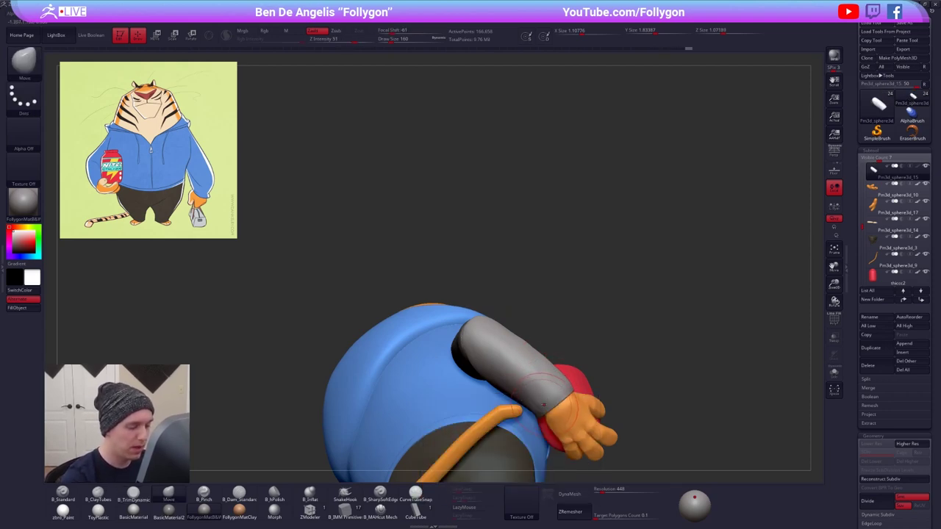
key("space")
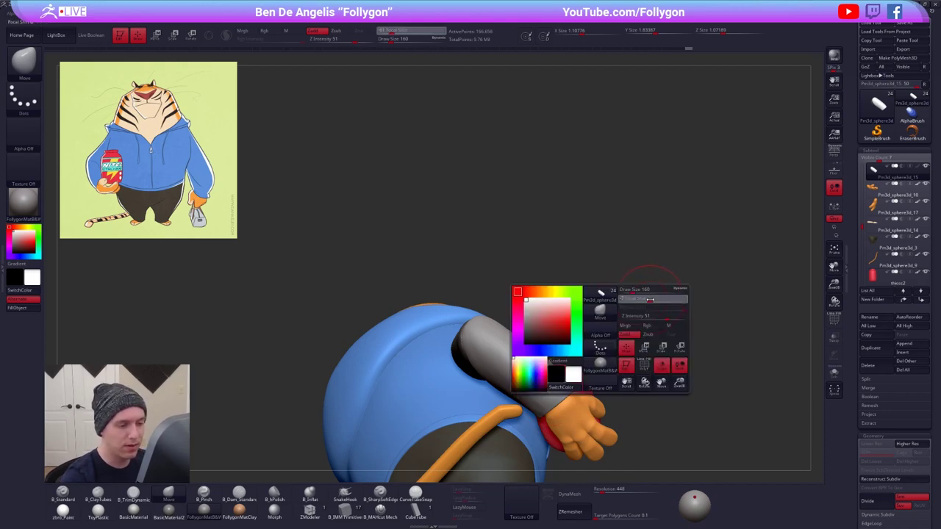
left_click_drag(650, 299, 665, 214)
key("space")
left_click(544, 334)
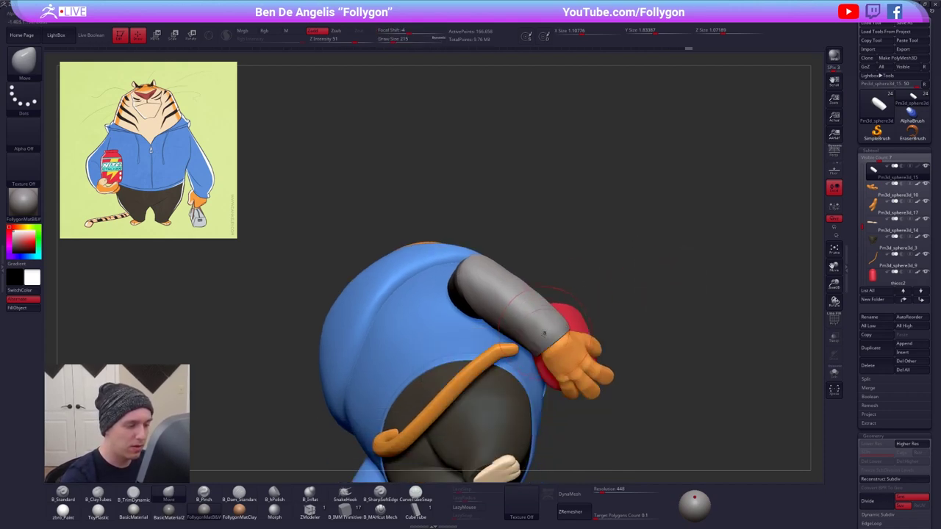
key("bracketleft")
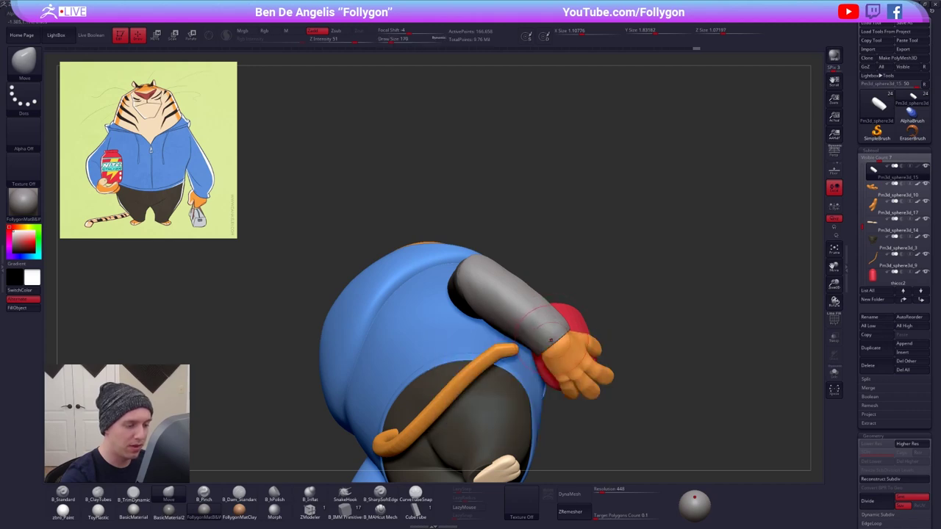
- Isolate the jar arm's sleeve with its polygroups shown, clear the mask, and regroup the upper arm and forearm
left_click_drag(550, 297, 433, 220)
mouse_move(517, 285)
right_mouse_down("alt")
mouse_move(505, 337)
mouse_move(490, 307)
mouse_move(455, 301)
right_mouse_up("alt")
key("space")
left_click(522, 313)
key("shift+s")
key("shift+f")
left_click_drag(620, 294, 634, 304, "ctrl")
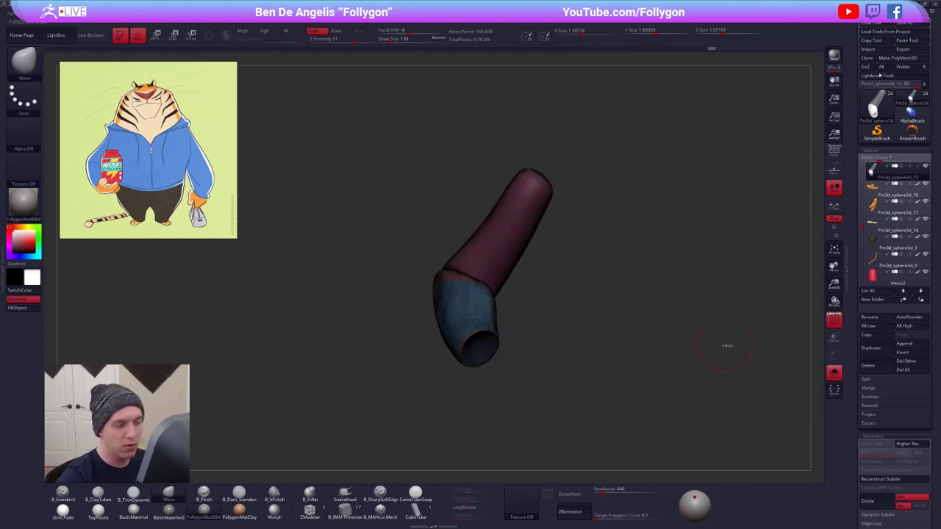
key("ctrl+space")
left_click(720, 361)
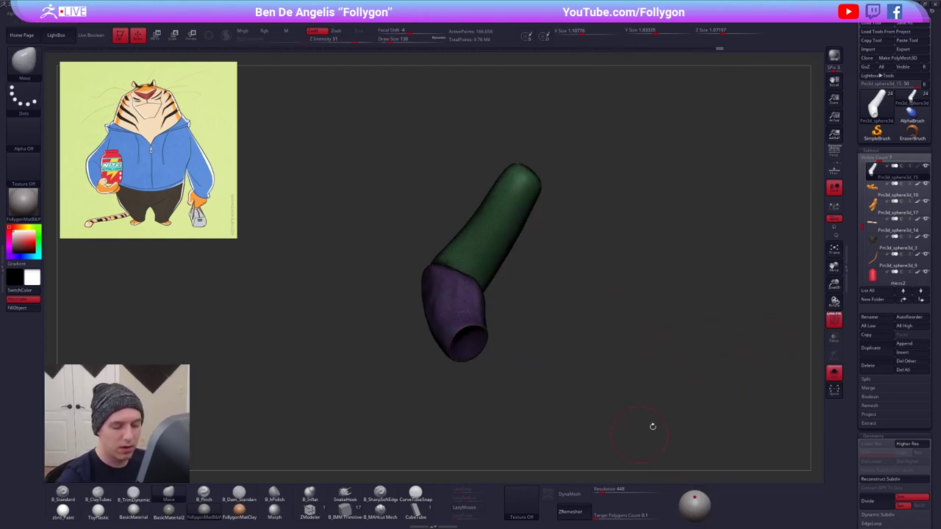
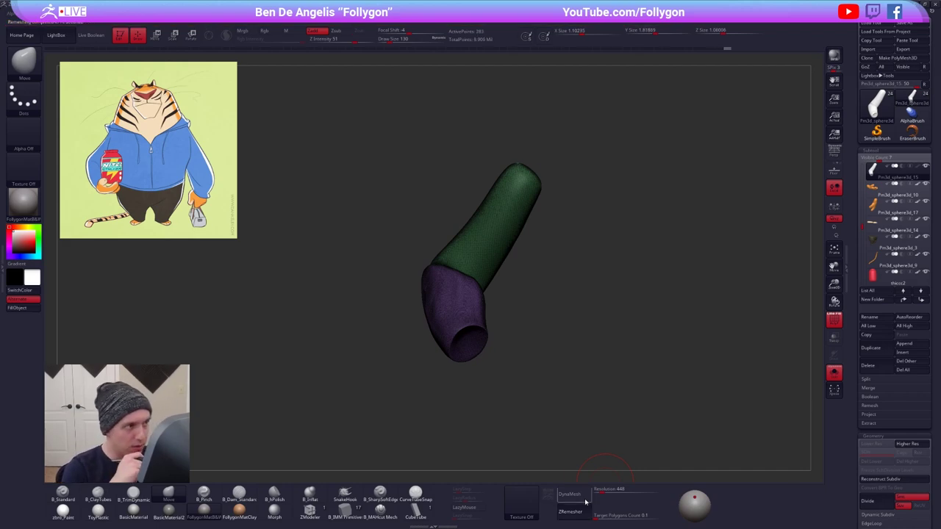
- Subdivide the low-poly remeshed jar arm, check it against the character, and undo the remesh
key("ctrl+d")
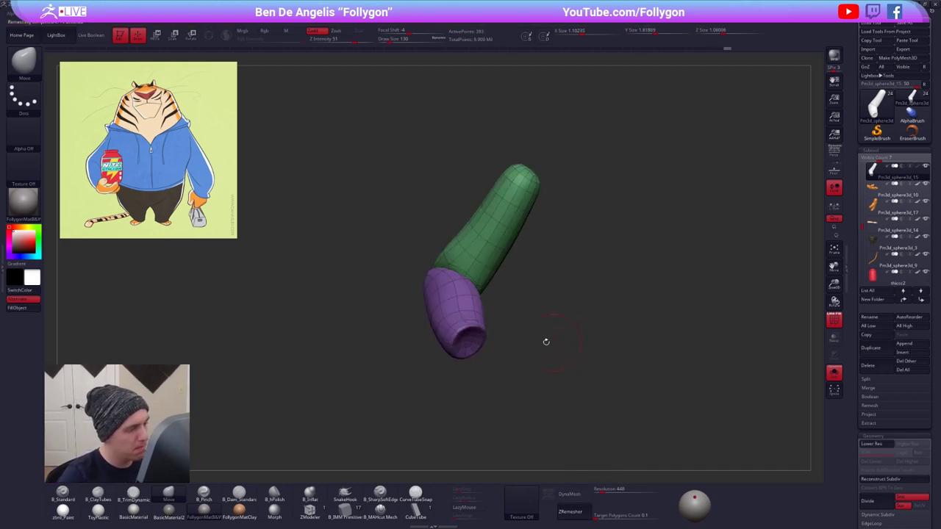
key("alt+s")
left_click_drag(353, 345, 412, 347)
key("shift+f")
mouse_move(316, 327)
left_mouse_down()
mouse_move(397, 317)
mouse_move(477, 333)
mouse_move(560, 325)
mouse_move(474, 328)
left_mouse_up()
key("shift+d")
key("shift+d")
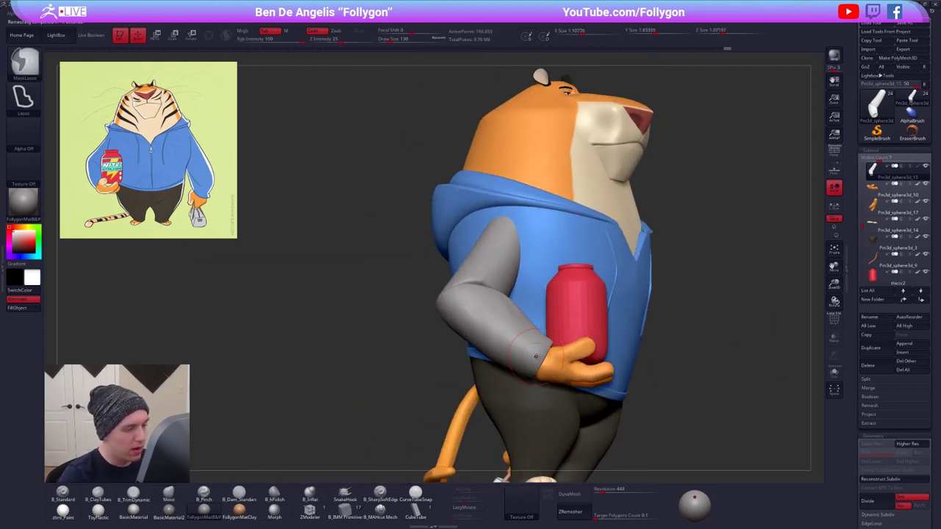
key("ctrl+shift")
key("d")
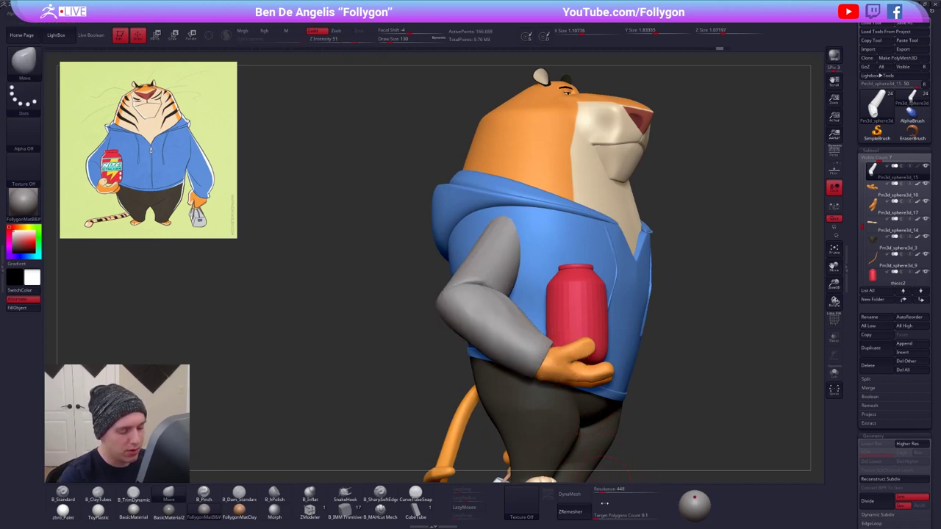
- Set the ZRemesher target polygons count to 1
left_click(606, 511)
type("1")
key("Return")
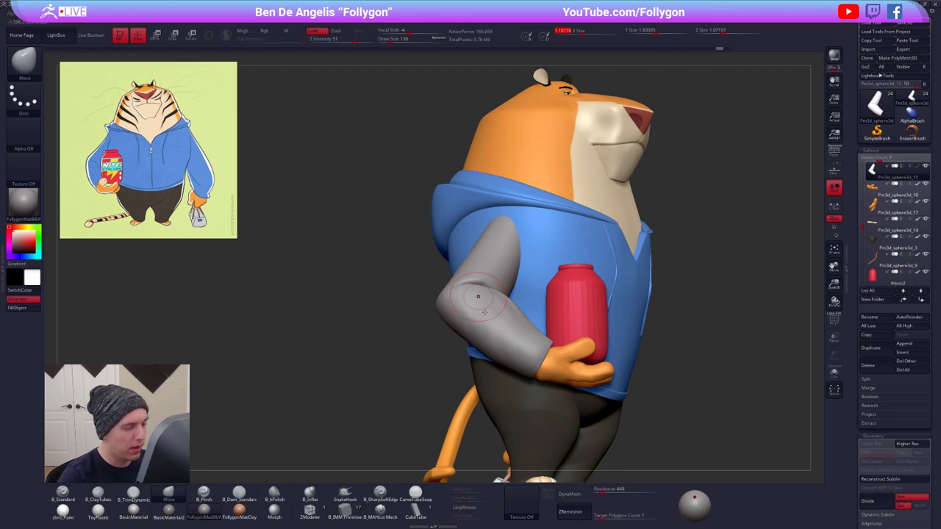
- Isolate the jar arm's sleeve and build up the forearm below the elbow with ClayTubes strokes
mouse_move(476, 298)
right_mouse_down()
mouse_move(500, 335)
mouse_move(458, 388)
mouse_move(485, 346)
mouse_move(471, 317)
mouse_move(477, 342)
mouse_move(462, 346)
right_mouse_up()
key("shift+f")
key("shift+f")
key("alt+s")
right_click_drag(519, 296, 564, 287)
right_click_drag(565, 287, 564, 320, "ctrl")
key("2")
left_click_drag(485, 270, 480, 337)
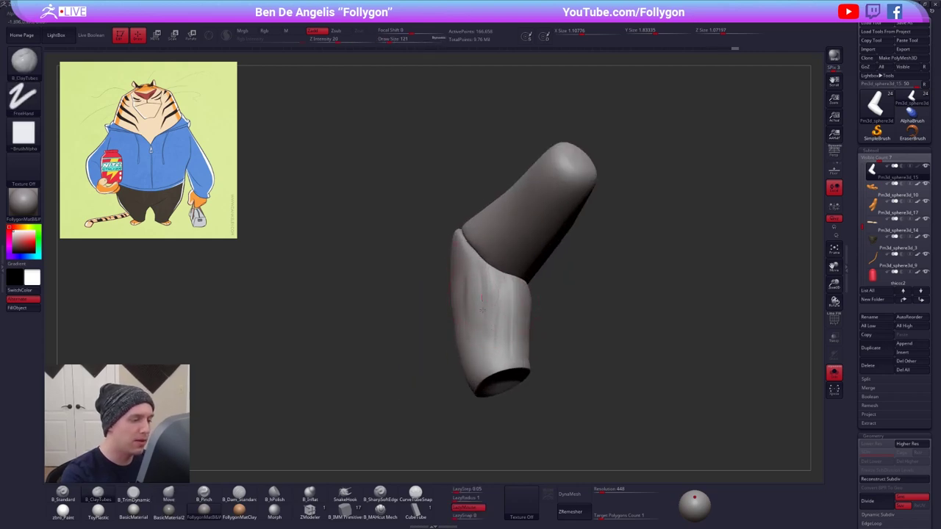
right_click_drag(506, 308, 469, 298)
- Reshape the isolated sleeve's elbow and forearm with the Move brush and smooth out the clay strokes
key("1")
key("ctrl+space")
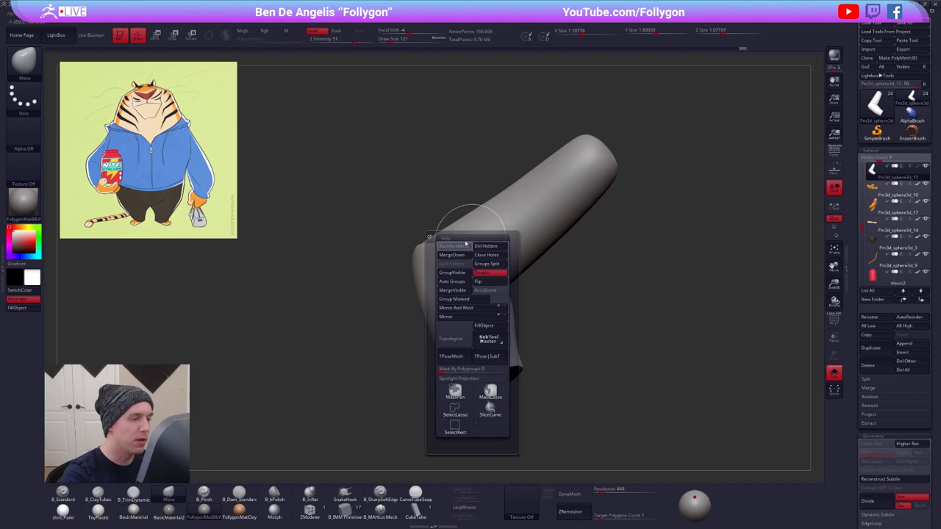
mouse_move(456, 277)
right_mouse_down()
mouse_move(567, 281)
mouse_move(580, 320)
right_mouse_up()
key("space")
left_click_drag(580, 321, 574, 322)
right_click_drag(581, 352, 576, 325)
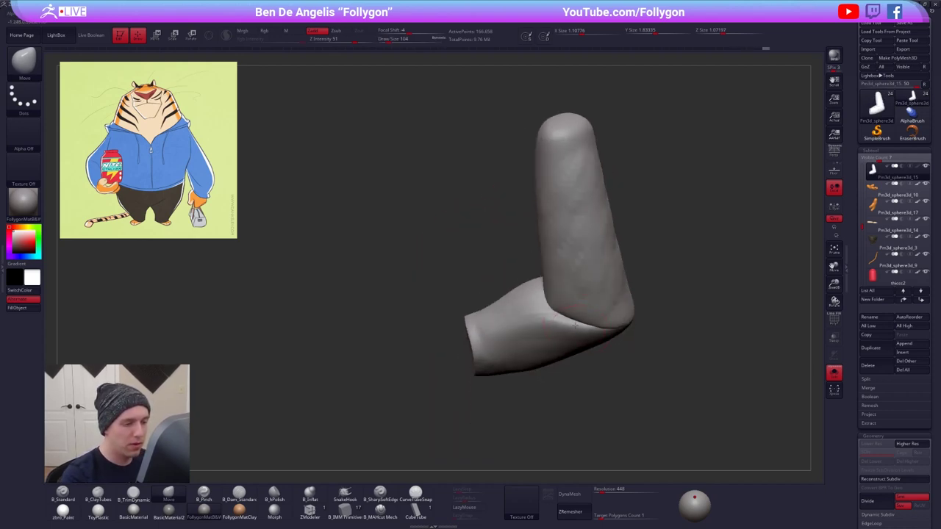
left_click_drag(576, 325, 569, 317)
mouse_move(569, 316)
right_mouse_down()
mouse_move(604, 318)
mouse_move(559, 322)
mouse_move(616, 272)
mouse_move(518, 364)
right_mouse_up()
key("space")
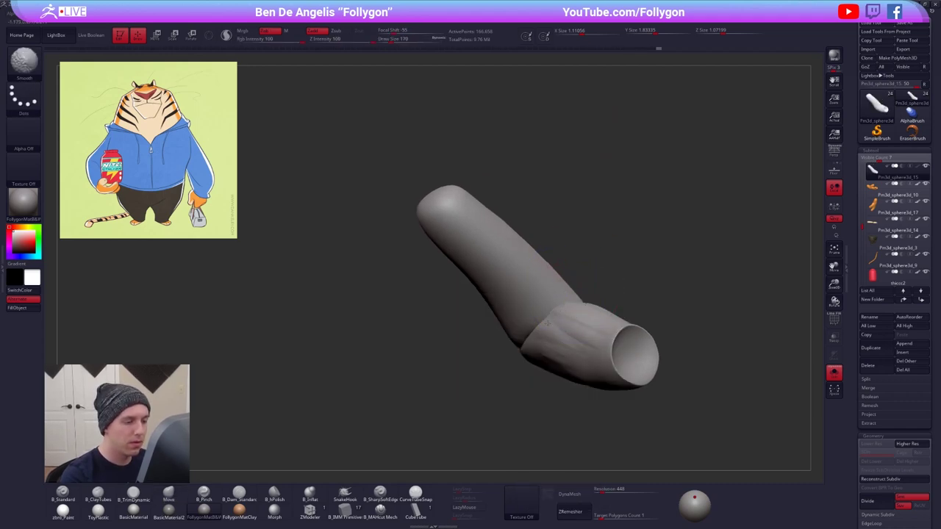
- ZRemesh the jar arm's sleeve, bring back the full character, and subdivide the sleeve
left_click(572, 512)
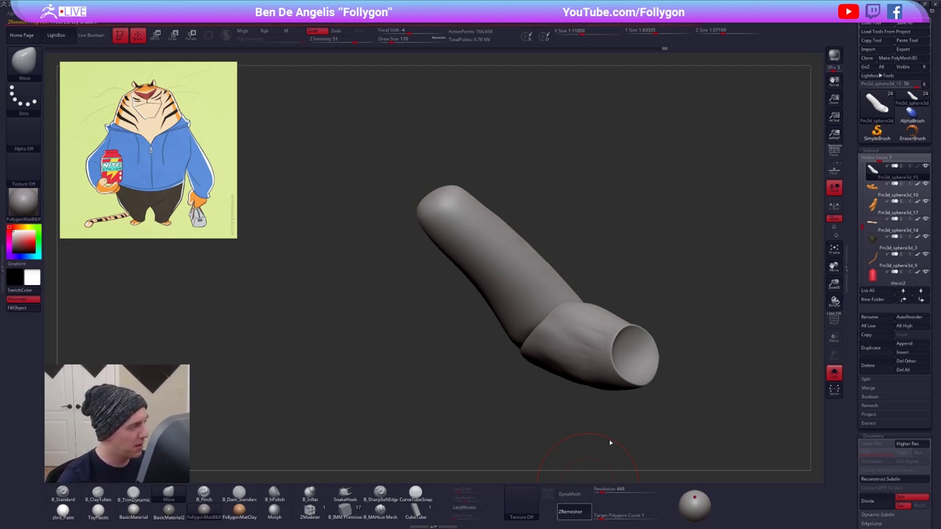
left_click_drag(733, 319, 600, 342)
key("alt+s")
key("ctrl+d")
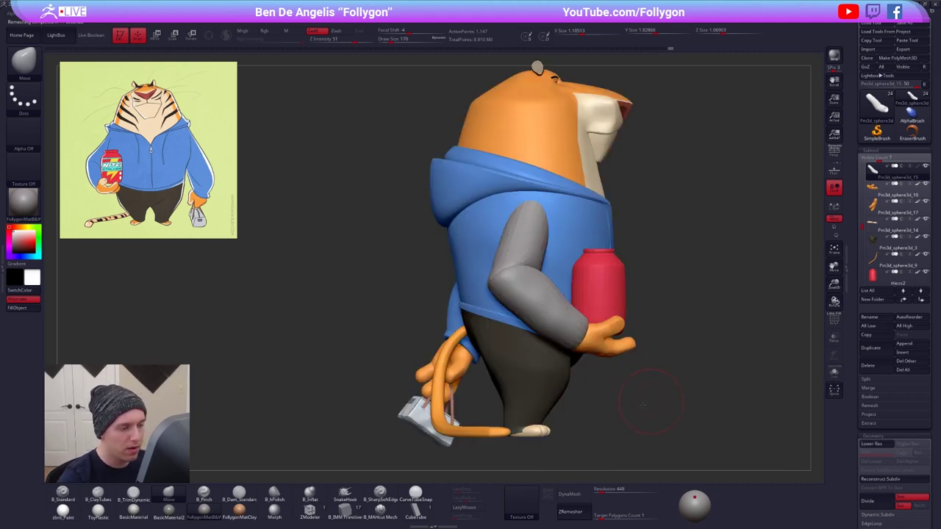
left_click_drag(641, 404, 527, 369)
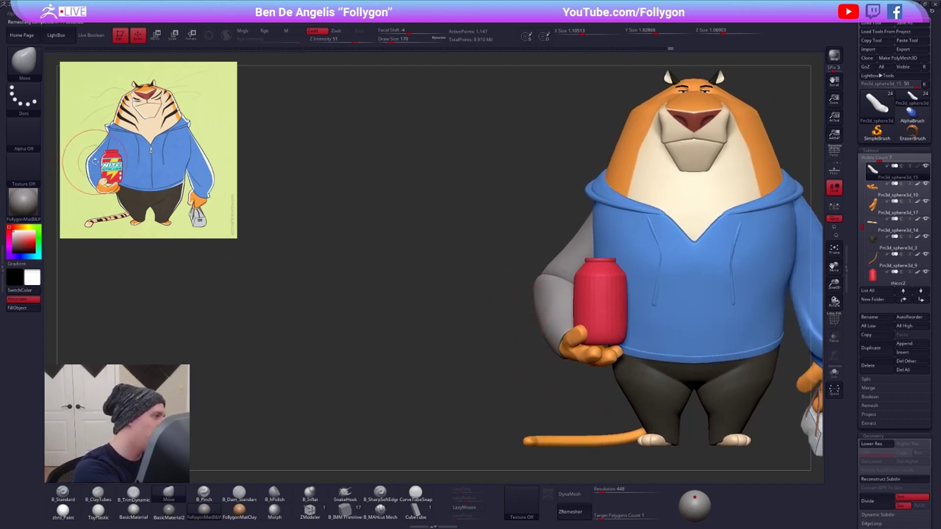
- Isolate the sleeve and refine the inner elbow crease with the Move brush at draw size 150
key("shift+s")
mouse_move(529, 296)
left_mouse_down()
mouse_move(591, 299)
mouse_move(600, 287)
left_mouse_up()
key("s")
right_click_drag(613, 288, 622, 282)
key("s")
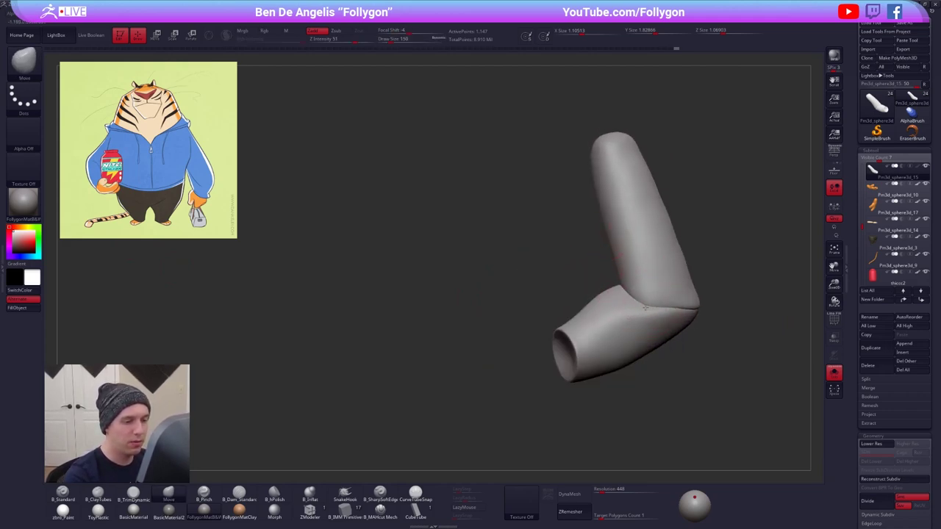
right_click_drag(640, 302, 647, 299)
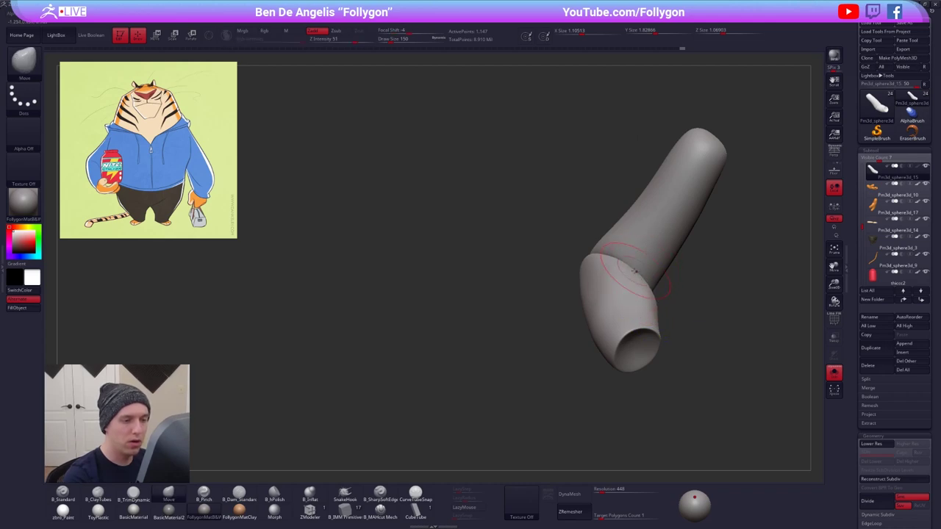
mouse_move(646, 277)
right_mouse_down()
mouse_move(616, 282)
mouse_move(625, 275)
mouse_move(569, 304)
mouse_move(537, 294)
mouse_move(604, 297)
mouse_move(579, 297)
mouse_move(598, 311)
right_mouse_up()
- Show the whole character and adjust the sleeve's cuff around the wrist with the Move brush
key("shift+d")
left_click(598, 311, "ctrl+shift")
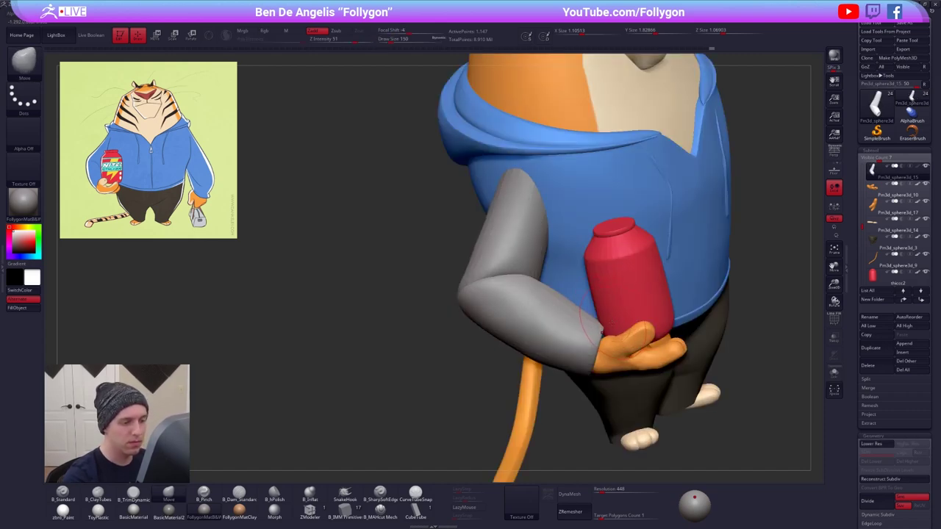
left_click_drag(599, 328, 599, 329)
key("alt+s")
- Drop the sleeve to its lower subdivision level and mask the upper arm so only the forearm stays editable
key("shift+d")
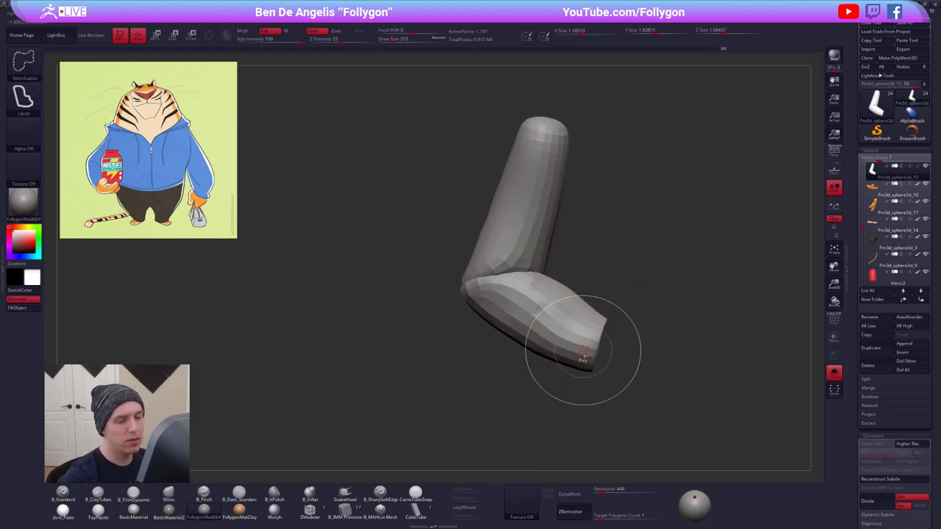
left_click(586, 347, "ctrl+shift")
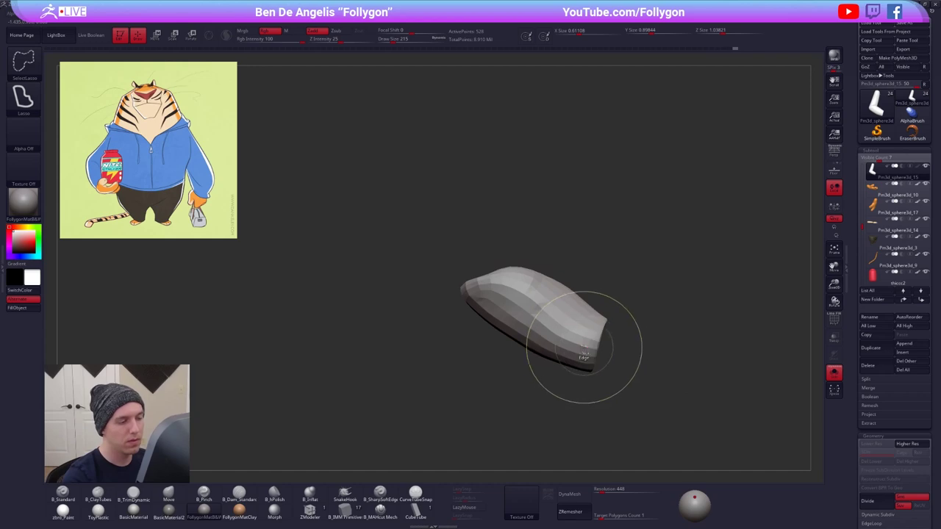
left_click(611, 363, "ctrl+shift")
key("w")
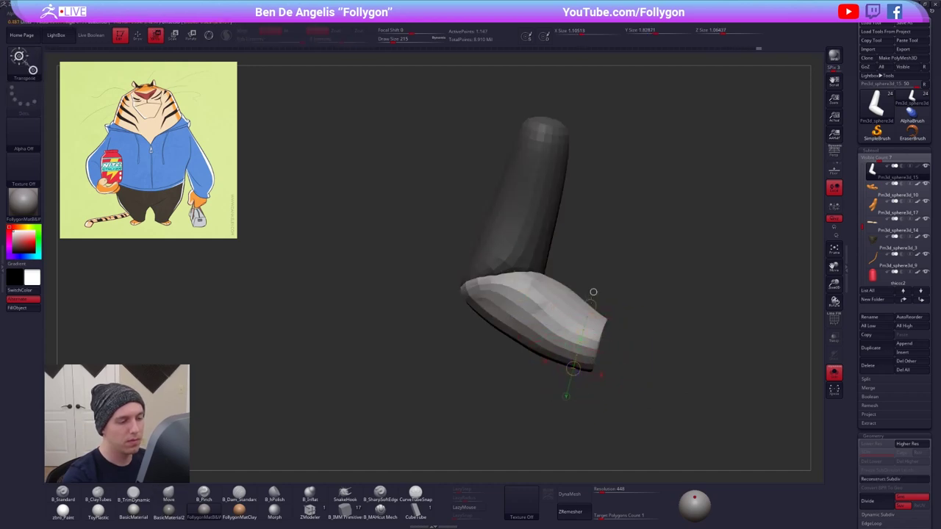
left_click(609, 253, "ctrl+shift")
left_click_drag(605, 267, 604, 271)
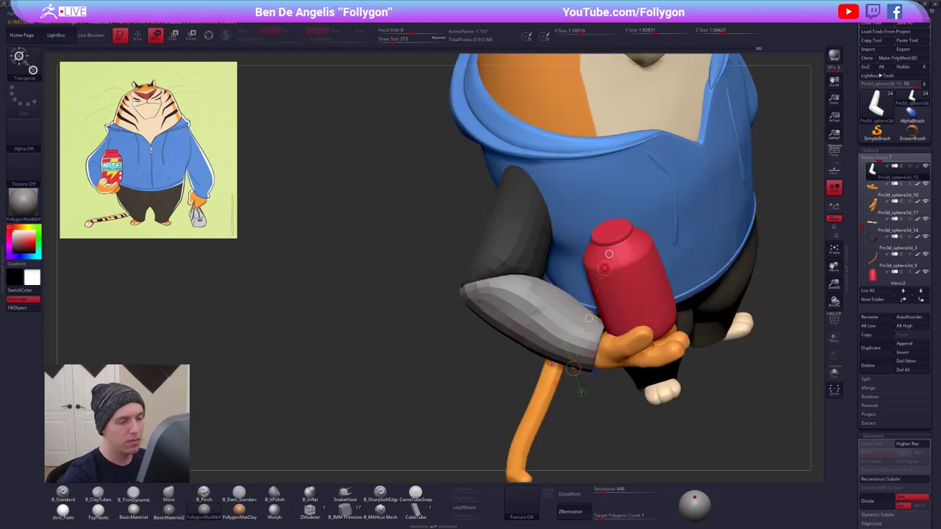
- Shape the jar arm from the front with the Move brush at draw size 170 and compare its silhouette with the reference
key("q")
left_click_drag(309, 346, 462, 300)
left_click_drag(581, 298, 409, 305)
key("s")
key("d")
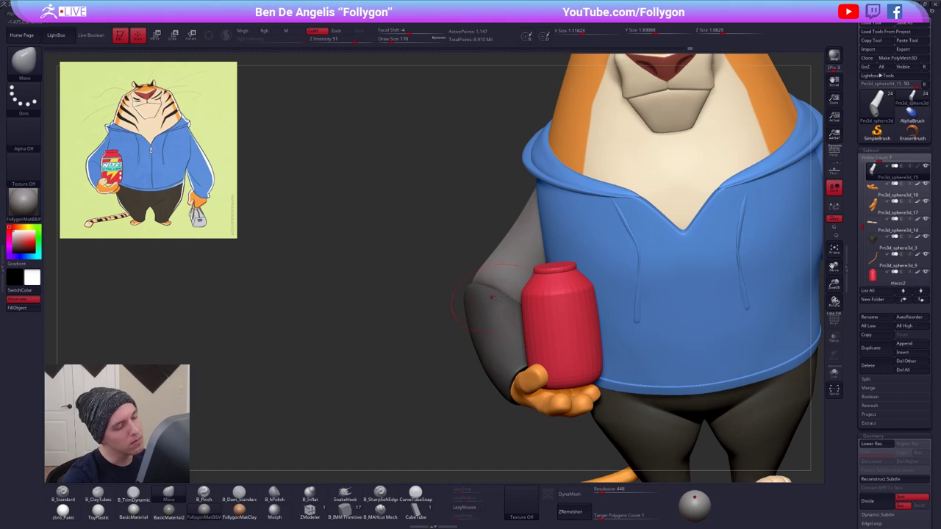
right_click_drag(492, 297, 449, 239)
left_click_drag(350, 218, 374, 193, "ctrl")
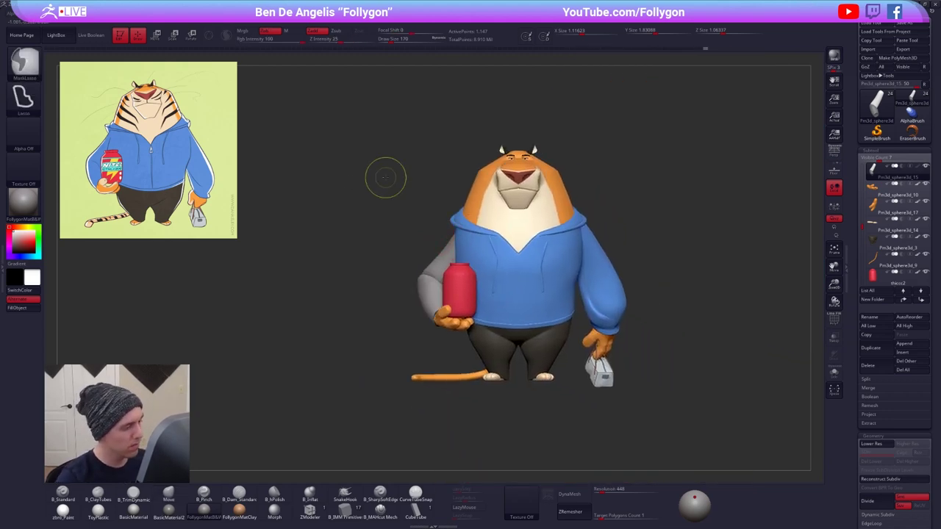
right_click_drag(649, 198, 637, 187, "alt")
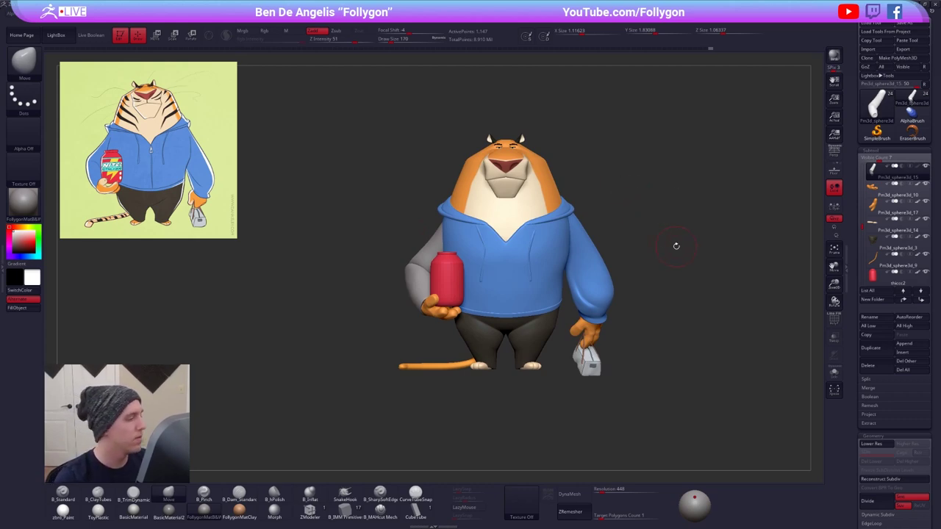
- Keep the forearm masked and reshape the upper arm's outer silhouette with the Move brush at draw size 227
right_click_drag(416, 283, 460, 303, "ctrl")
key("w")
left_click(457, 257, "ctrl")
key("q")
key("space")
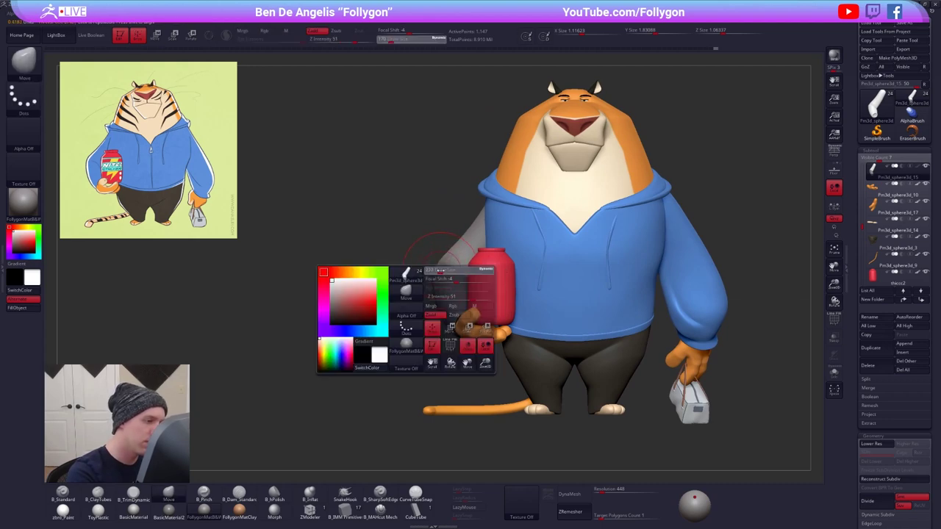
left_click_drag(443, 259, 434, 265)
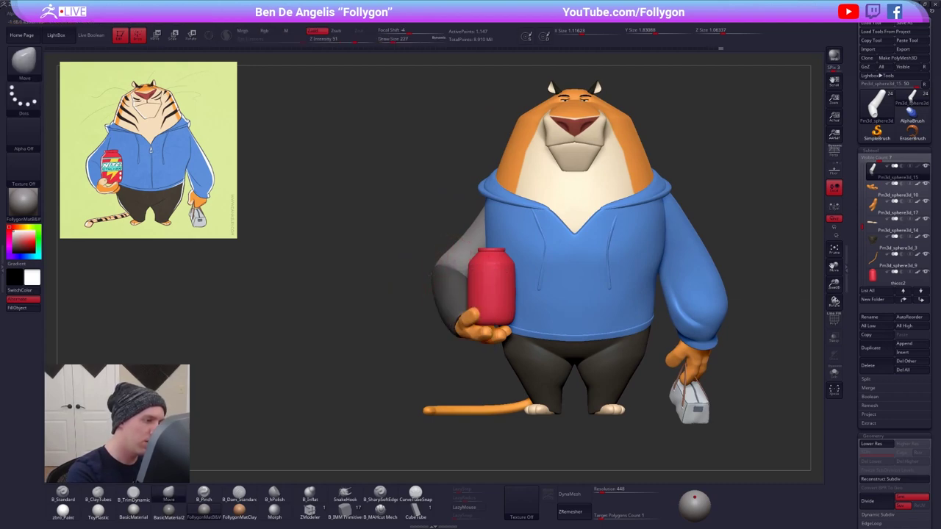
right_click_drag(441, 263, 513, 258)
mouse_move(436, 277)
right_mouse_down()
mouse_move(426, 291)
mouse_move(459, 268)
mouse_move(494, 268)
right_mouse_up()
mouse_move(441, 294)
right_mouse_down("alt")
mouse_move(465, 306)
mouse_move(457, 351)
right_mouse_up("alt")
key("space")
left_click_drag(489, 304, 486, 304)
mouse_move(486, 305)
right_mouse_down()
mouse_move(462, 314)
mouse_move(461, 332)
right_mouse_up()
- Isolate the sleeve at its lower subdivision level and build up the upper arm with the ClayTubes brush
key("shift+d")
key("alt+s")
key("space")
left_click_drag(459, 334, 463, 335)
key("2")
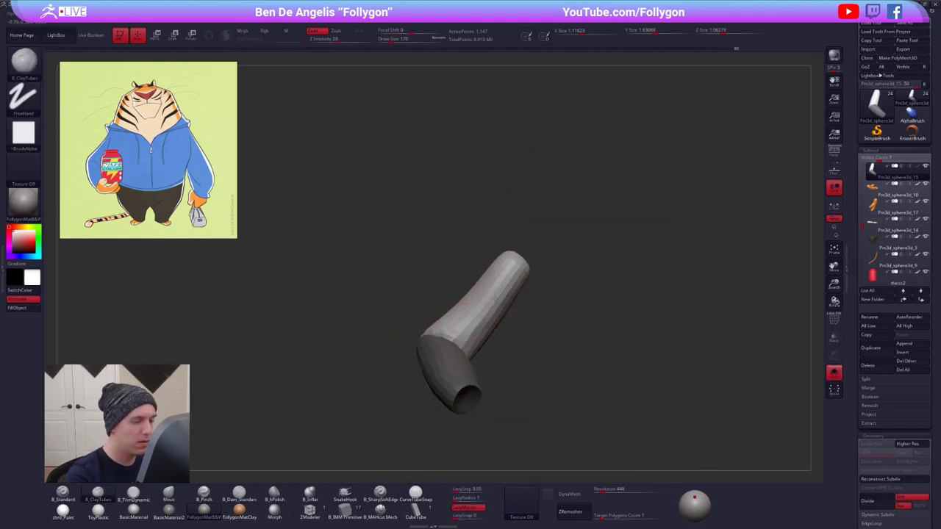
right_click_drag(514, 276, 491, 318)
key("space")
left_click_drag(491, 322, 494, 322)
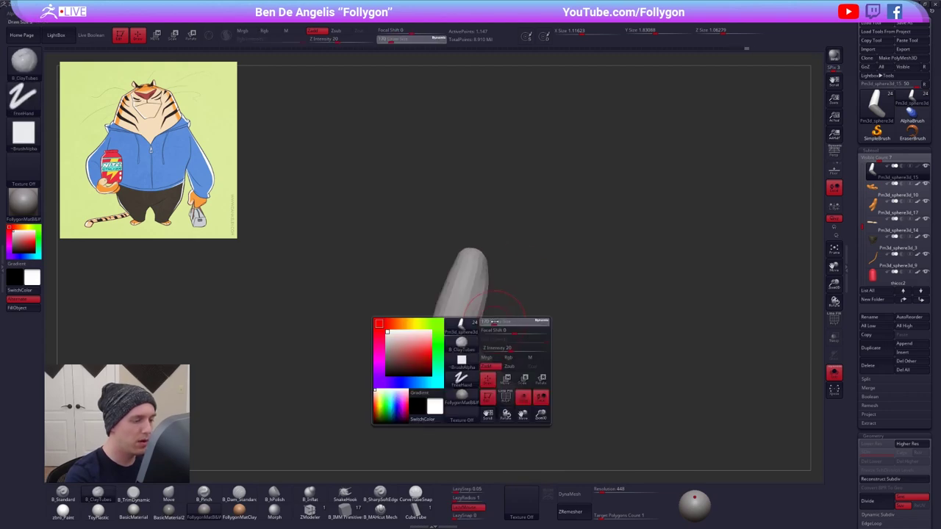
key("alt+s")
mouse_move(493, 320)
right_mouse_down()
mouse_move(448, 298)
mouse_move(475, 310)
right_mouse_up()
- Return the sleeve to its higher subdivision level and adjust the upper arm from behind with the Move brush at draw size 265
key("1")
key("d")
right_click_drag(474, 309, 545, 303, "alt")
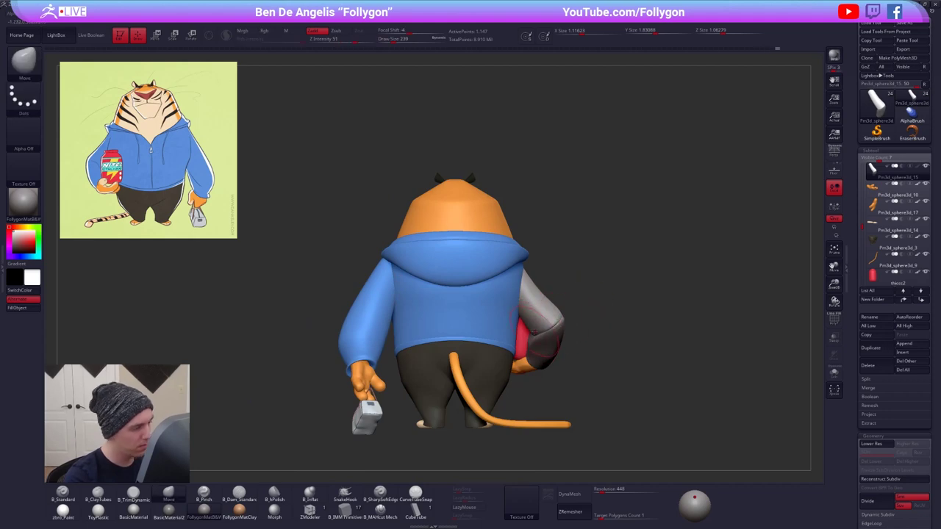
key("space")
left_click_drag(528, 343, 533, 341)
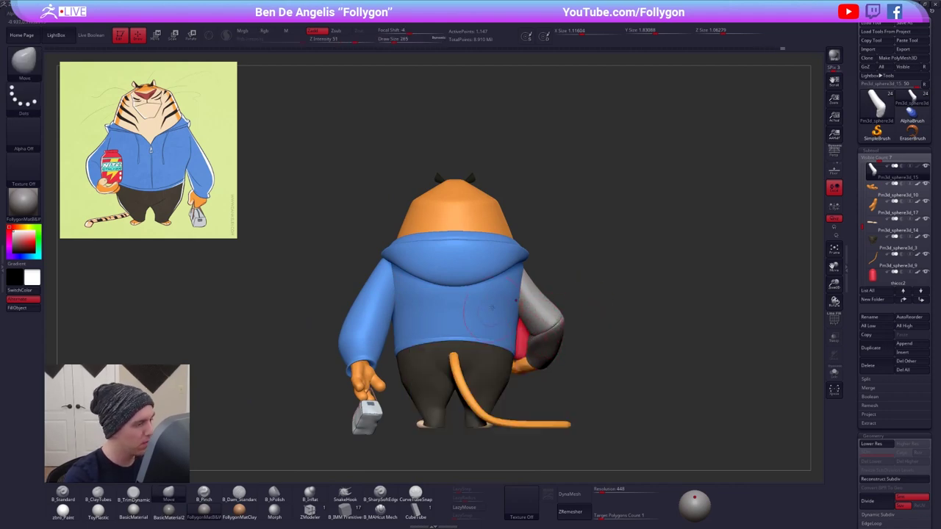
- Sample the hoodie's blue and apply the zbro_Paint material to colour the sleeve to match
key("c")
left_click(63, 510)
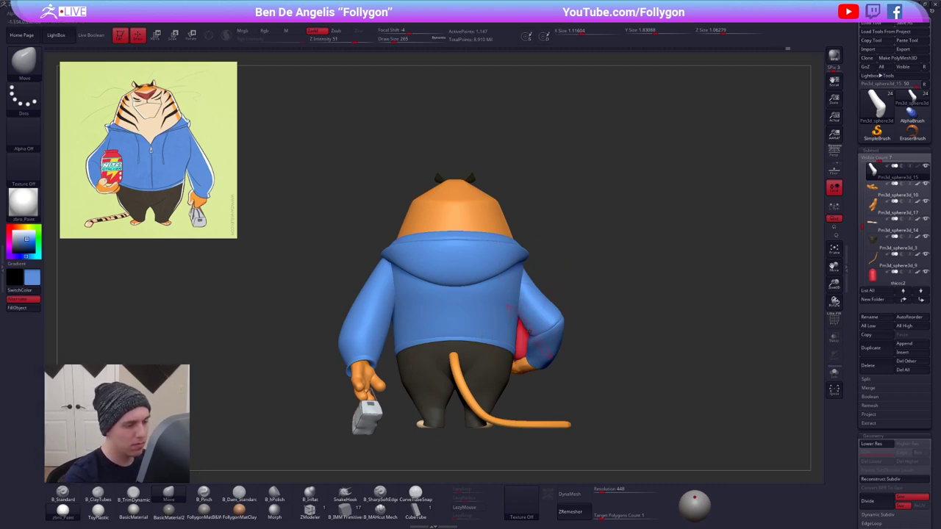
- Refine the sleeve's elbow and outer contour from behind with the Move brush, isolating the sleeve
right_click_drag(535, 336, 544, 291)
key("space")
left_click_drag(552, 334, 547, 334)
key("alt+s")
mouse_move(546, 334)
right_mouse_down()
mouse_move(521, 316)
mouse_move(541, 324)
right_mouse_up()
key("space")
left_click_drag(541, 321, 534, 321)
- Build up the elbow with ClayTubes at the lower subdivision level and return to the higher level
key("shift+d")
right_click_drag(519, 290, 520, 298)
key("2")
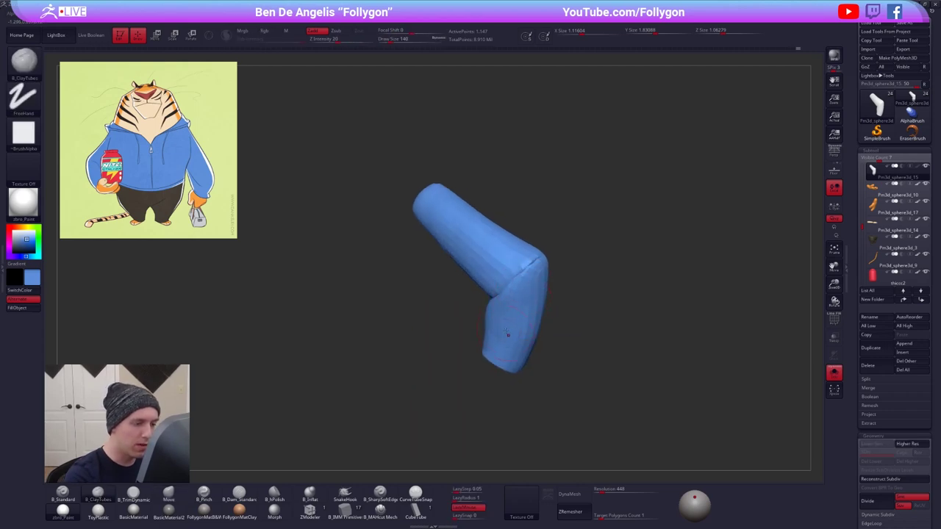
key("d")
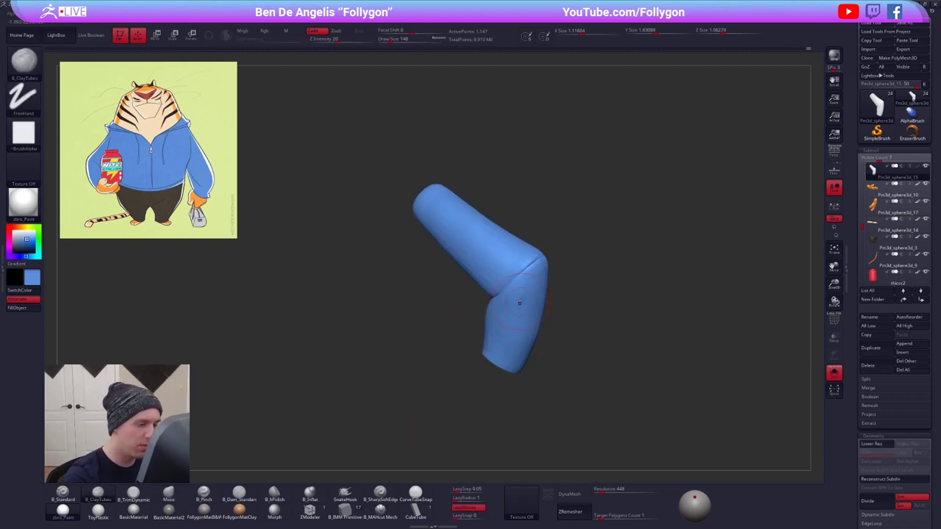
mouse_move(509, 330)
right_mouse_down()
mouse_move(515, 347)
mouse_move(534, 315)
mouse_move(528, 303)
mouse_move(549, 360)
mouse_move(510, 321)
mouse_move(593, 314)
right_mouse_up()
- Select the Move brush and adjust the isolated sleeve around the elbow fold, reducing the draw size to 130
key("alt+s")
key("b")
key("m")
key("v")
key("alt+s")
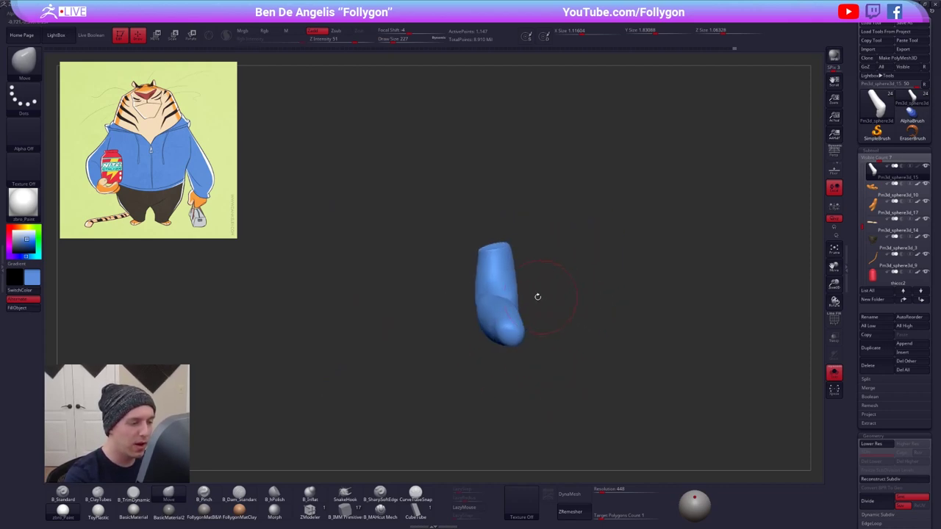
right_click_drag(537, 297, 525, 279)
key("space")
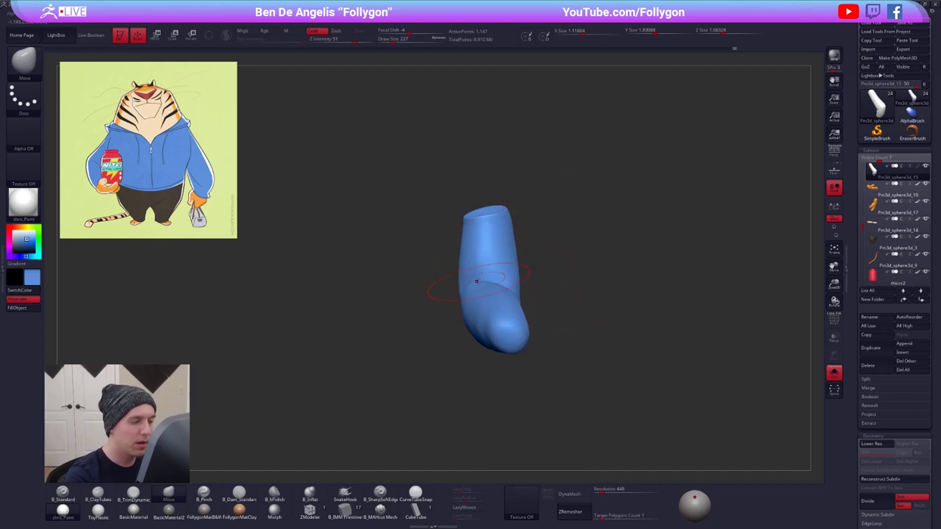
key("bracketleft")
key("space")
key("bracketleft")
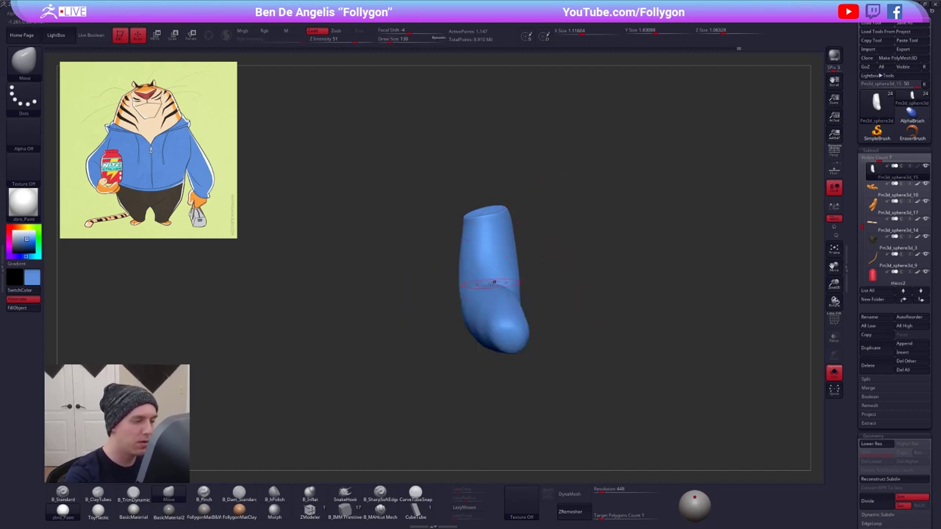
- Mask the upper arm and reshape the forearm where it meets the elbow with the Move brush at draw size 150
mouse_move(485, 288)
right_mouse_down()
mouse_move(507, 294)
mouse_move(500, 290)
mouse_move(536, 280)
mouse_move(570, 281)
mouse_move(536, 297)
mouse_move(529, 329)
mouse_move(541, 356)
right_mouse_up()
key("w")
left_click(467, 281, "ctrl")
key("q")
right_click_drag(512, 293, 528, 274)
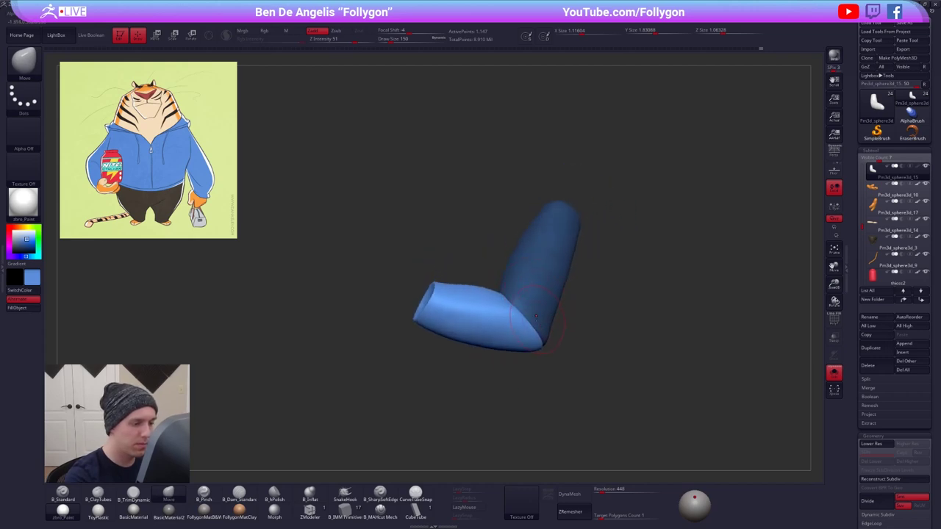
right_click_drag(530, 306, 530, 342)
- Clear the sleeve's mask and fill out the underside of the forearm and elbow with the Move brush at draw size 181
key("w")
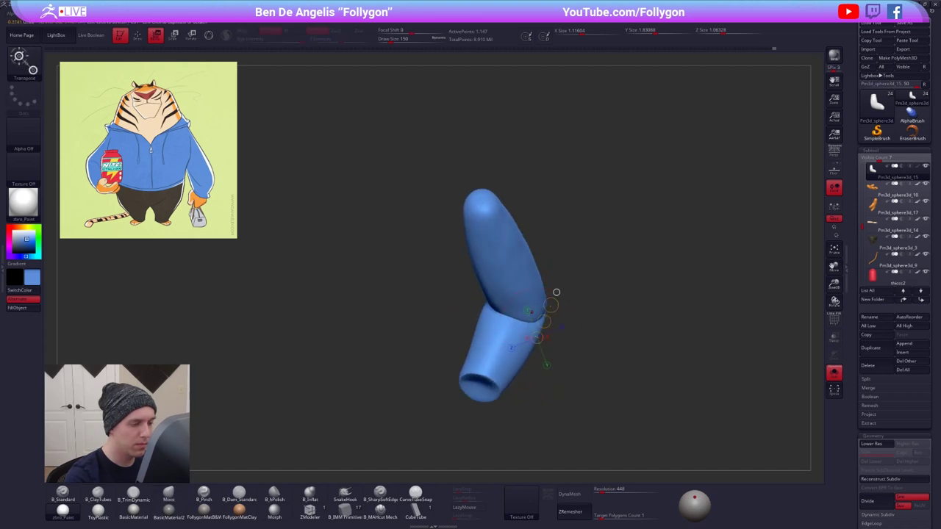
left_click_drag(519, 290, 515, 273, "ctrl")
key("q")
mouse_move(543, 297)
right_mouse_down()
mouse_move(533, 327)
mouse_move(552, 312)
mouse_move(548, 298)
mouse_move(582, 289)
mouse_move(524, 325)
right_mouse_up()
key("space")
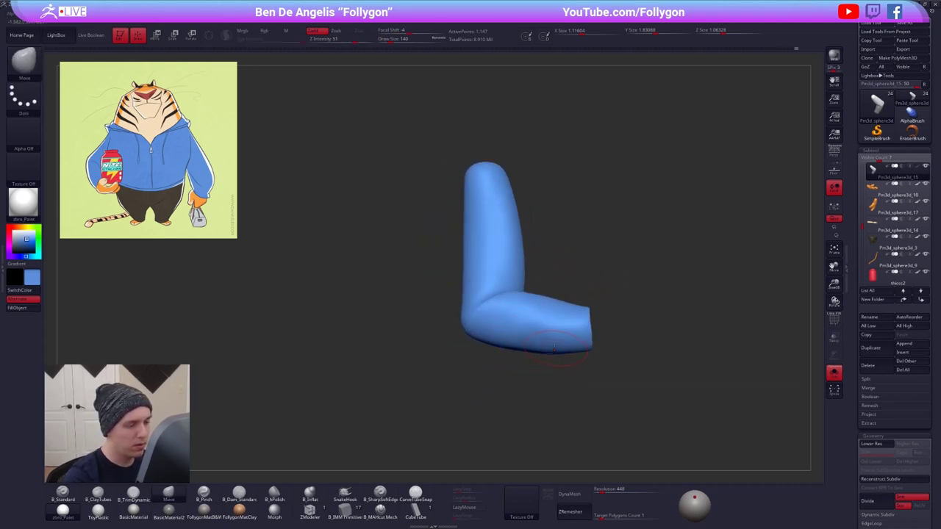
left_click_drag(554, 349, 553, 357)
mouse_move(553, 357)
right_mouse_down()
mouse_move(543, 386)
mouse_move(530, 381)
right_mouse_up()
key("space")
left_click_drag(513, 350, 519, 349)
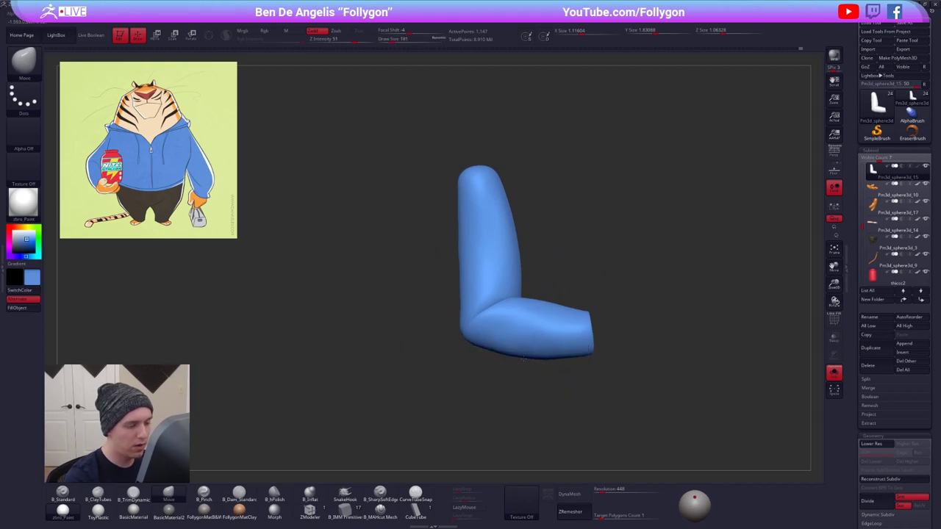
mouse_move(532, 358)
right_mouse_down()
mouse_move(558, 315)
mouse_move(521, 340)
right_mouse_up()
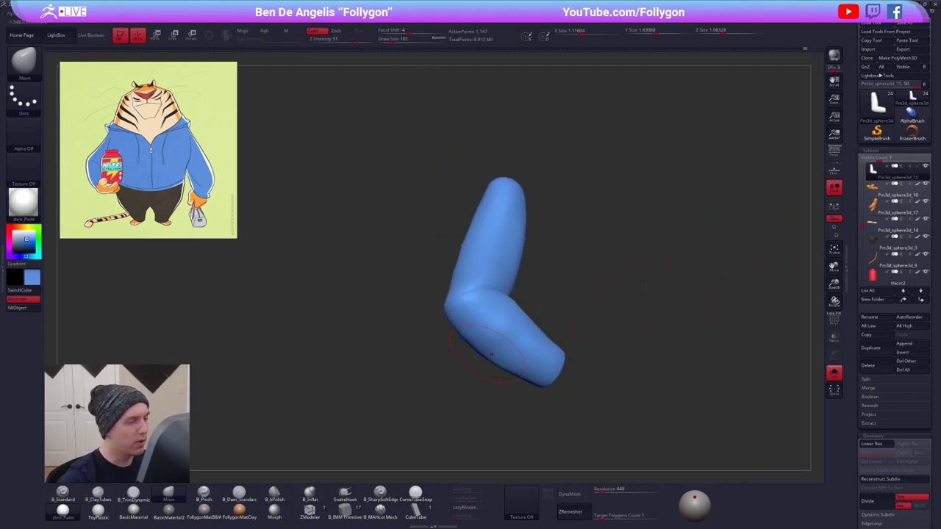
- Check the sleeve's polyframe and switch the main and secondary colours so black becomes active
key("shift+f")
key("shift+f")
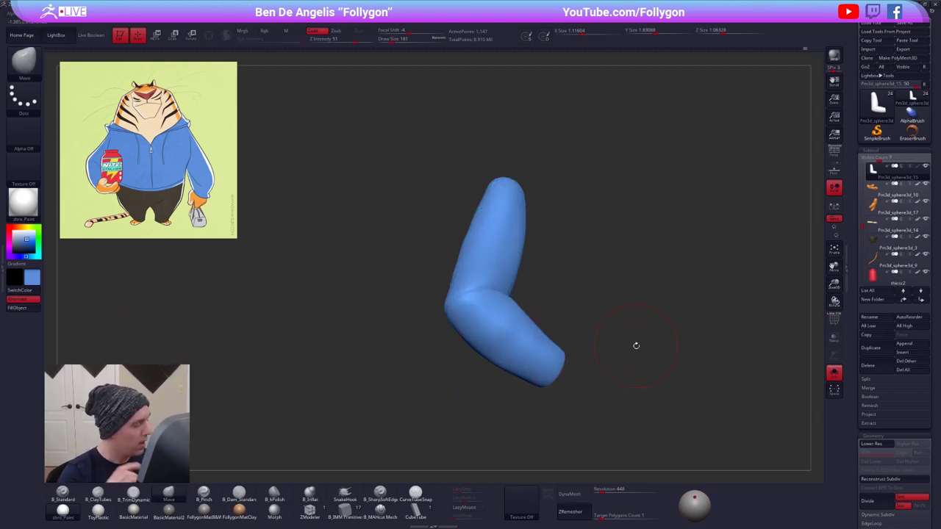
key("v")
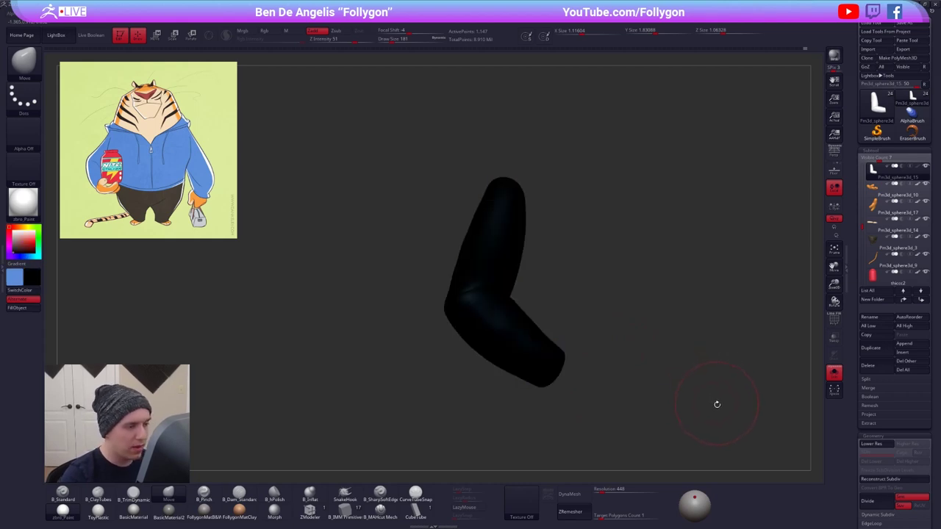
- Examine the isolated sleeve's elbow, upper arm and forearm opening from several angles
right_click_drag(715, 404, 641, 407)
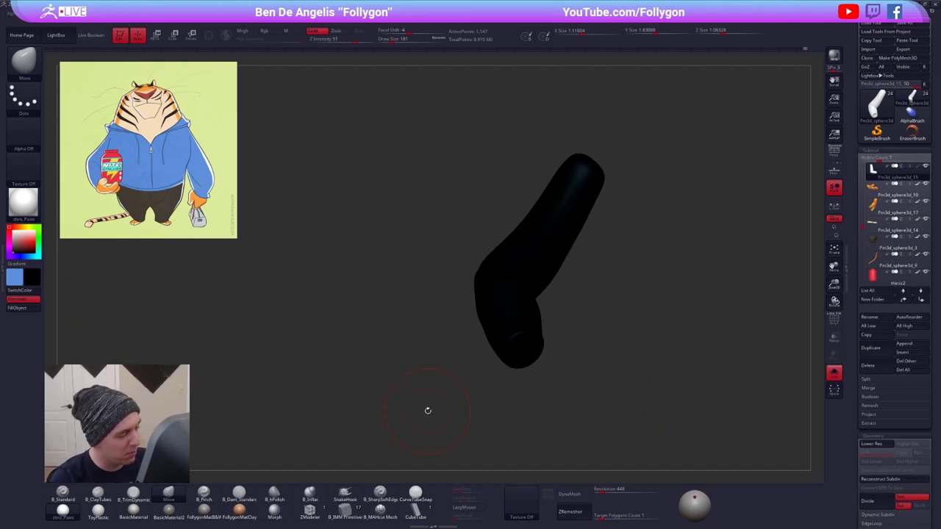
key("shift+s")
left_click_drag(701, 398, 788, 352, "alt")
key("shift+s")
key("shift+s")
key("shift+s")
left_click_drag(651, 380, 497, 386, "alt")
key("ctrl+n")
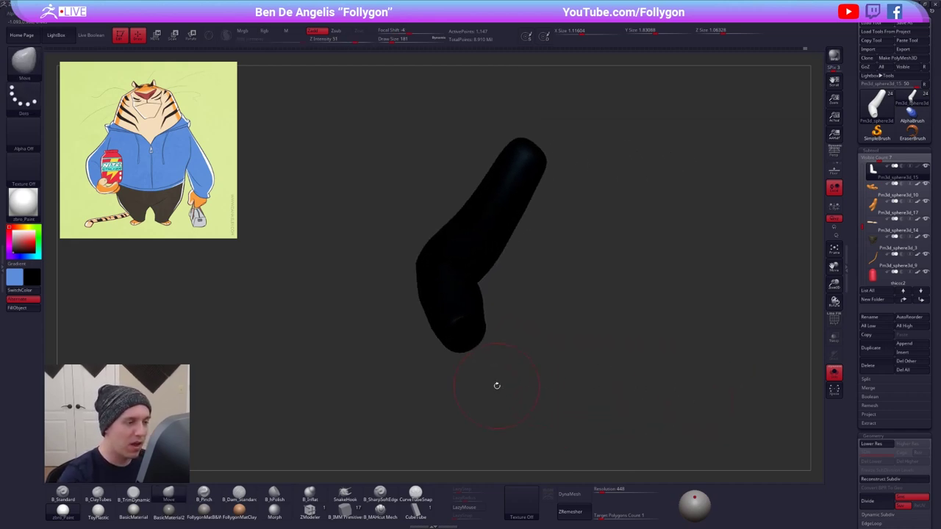
left_click_drag(472, 331, 463, 366)
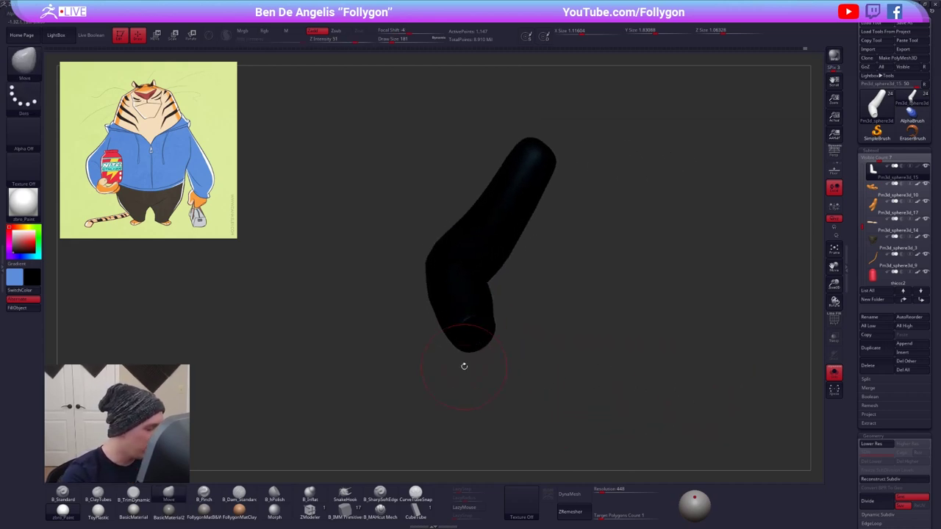
- Set the active colour to white and switch to the grey Follygon material with the B_Standard brush selected
left_click_drag(25, 242, 13, 231)
left_click(17, 232)
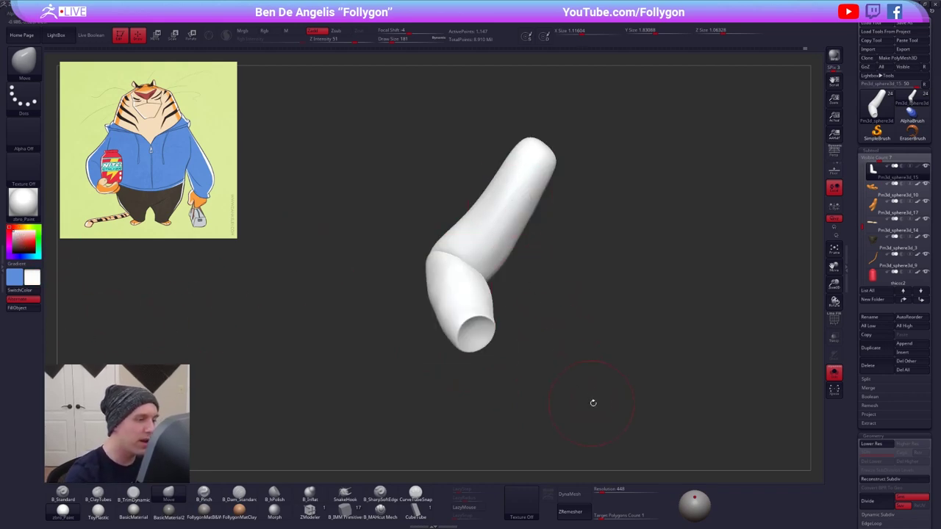
left_click(212, 510)
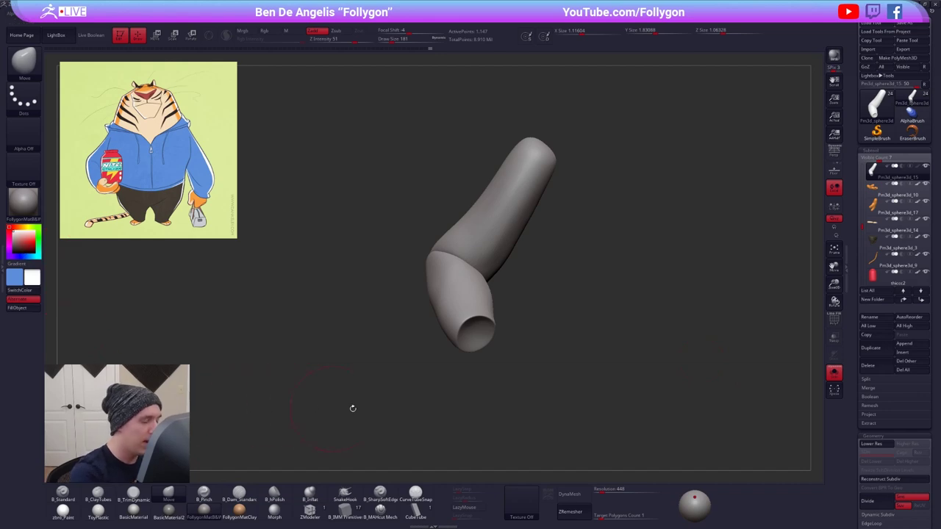
left_click_drag(596, 420, 600, 431)
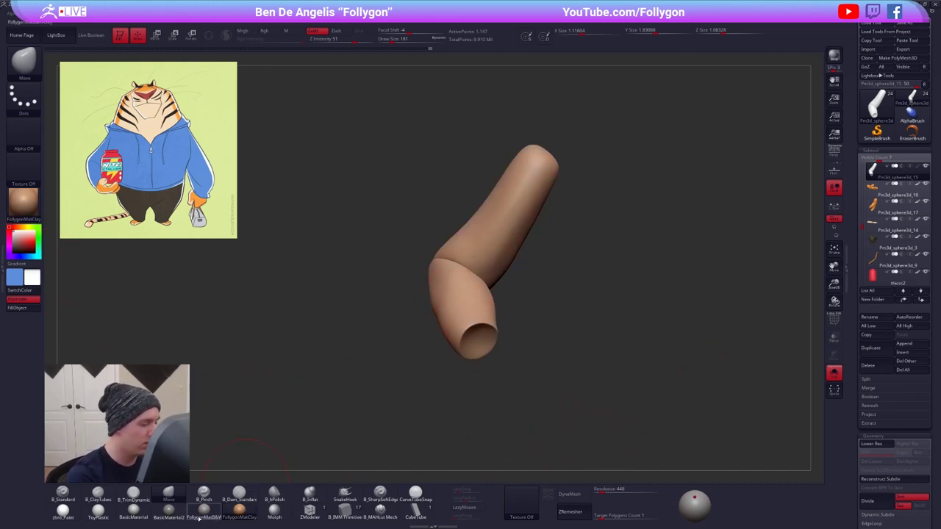
key("b")
key("s")
key("t")
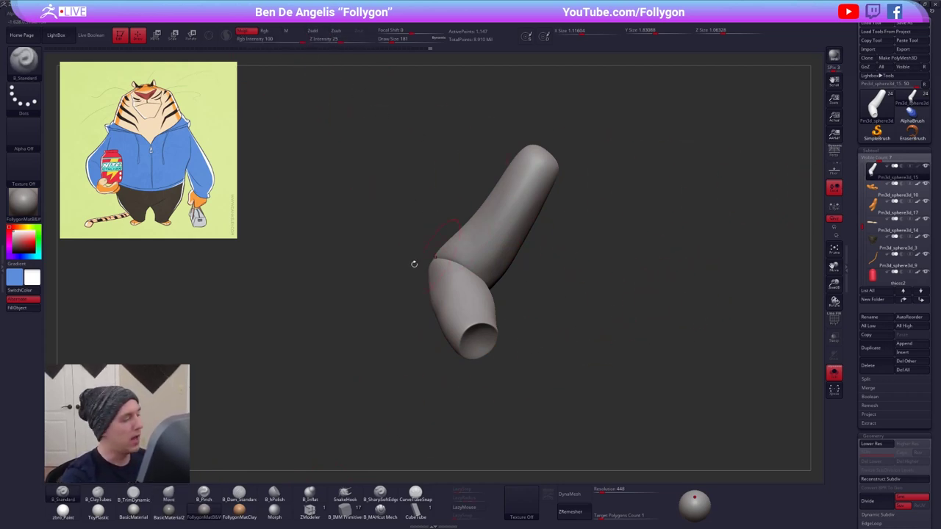
- Try the FollygonMatClay material with a red colour, then restore white and the grey Follygon material
left_click(239, 511)
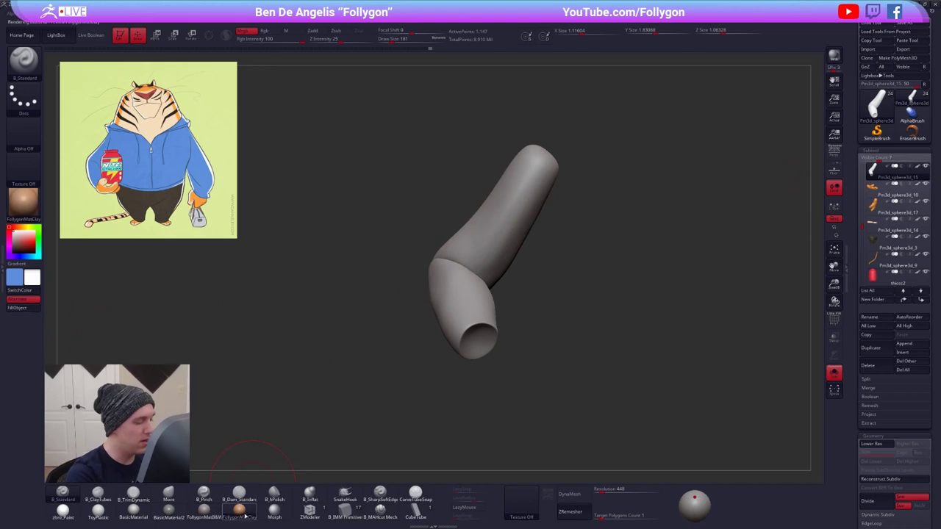
left_click(31, 232)
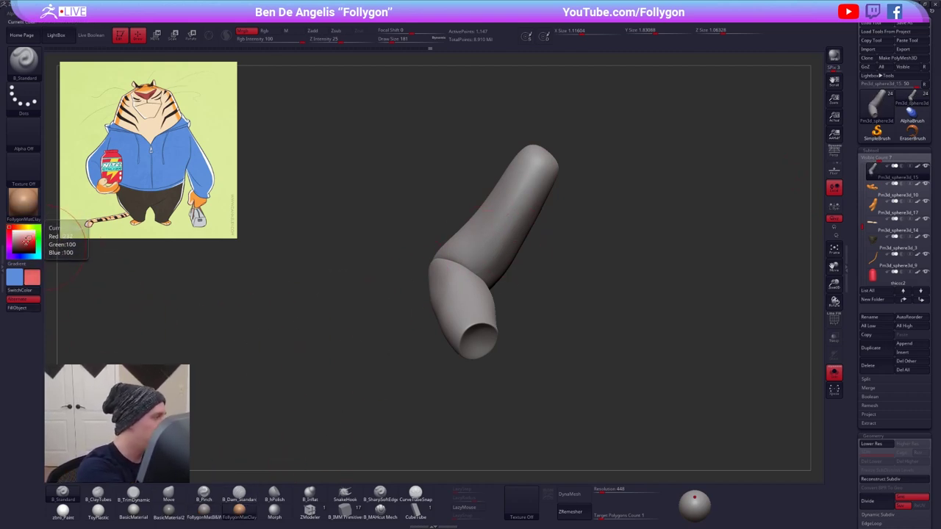
left_click(12, 232)
left_click(204, 510)
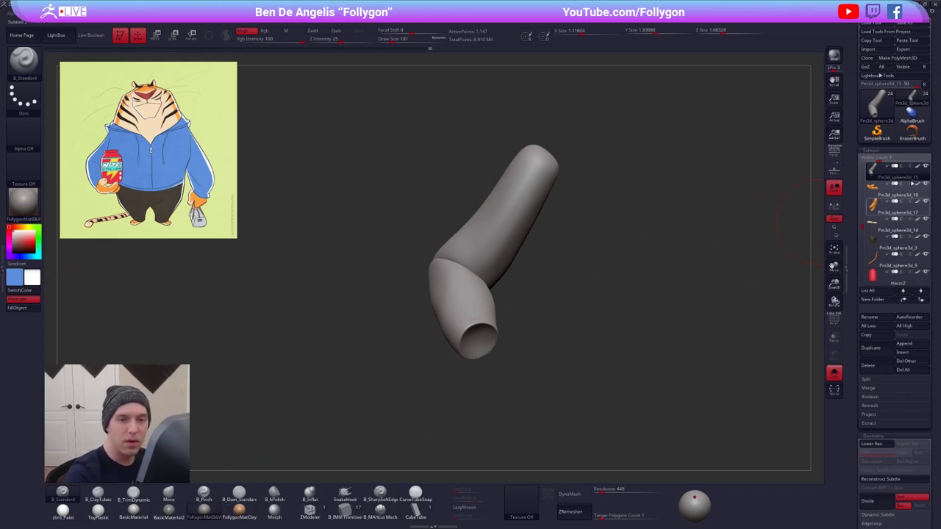
- Turn off the sleeve's polypaint and bring the whole character back into view
left_click(917, 167)
left_click_drag(687, 276, 644, 300, "alt")
key("shift+f")
key("shift+f")
left_click_drag(636, 392, 621, 409)
key("alt+s")
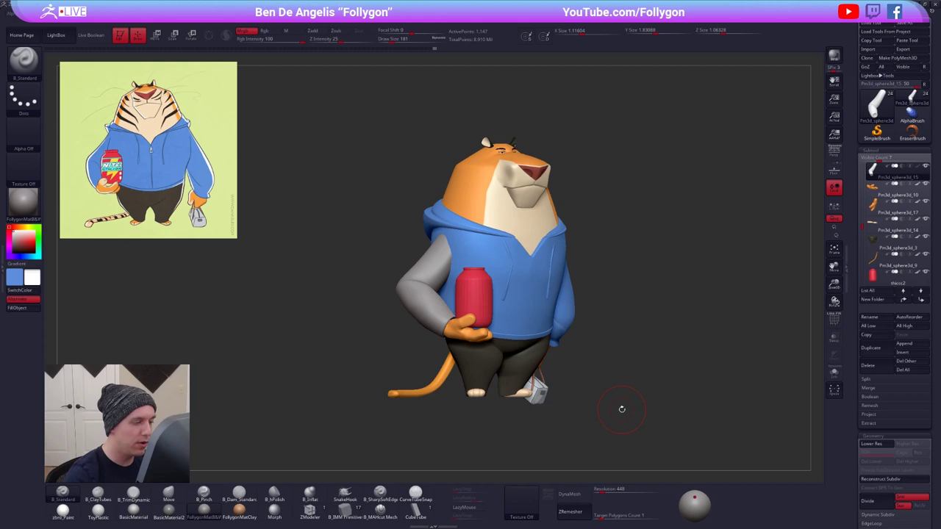
- Isolate the sleeve again and set the brush's draw size to 150
left_click_drag(590, 438, 627, 436, "alt")
key("alt+s")
mouse_move(477, 361)
left_mouse_down("alt")
mouse_move(508, 354)
mouse_move(470, 360)
left_mouse_up("alt")
key("space")
left_click_drag(464, 309, 458, 309)
left_click_drag(439, 355, 485, 351)
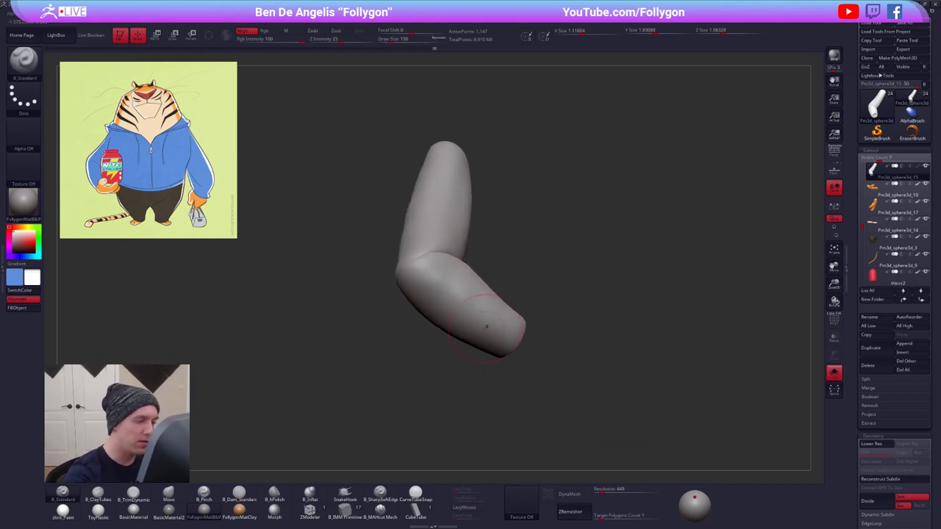
right_click_drag(486, 326, 513, 344)
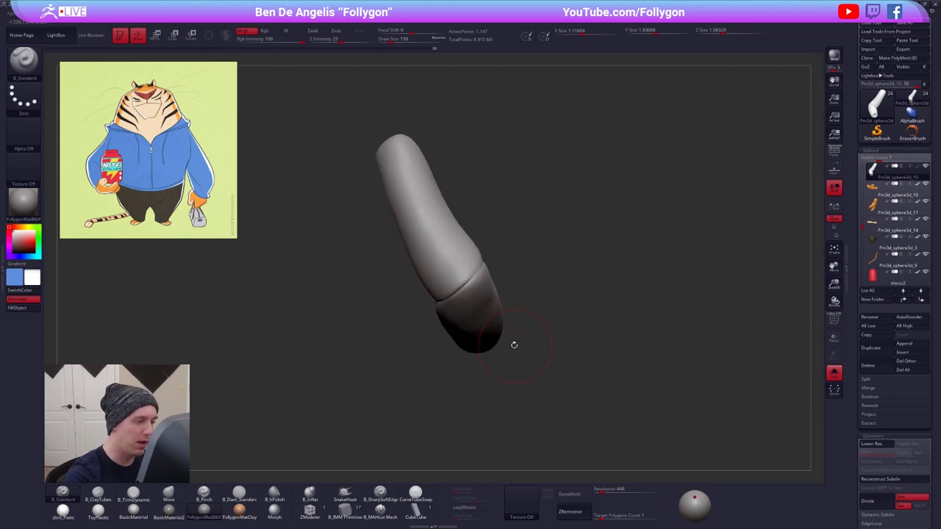
- Mask the sleeve's forearm polygroup and select the Move brush
right_click_drag(473, 297, 467, 276)
key("w")
left_click(461, 284, "ctrl")
key("q")
key("b")
key("m")
key("v")
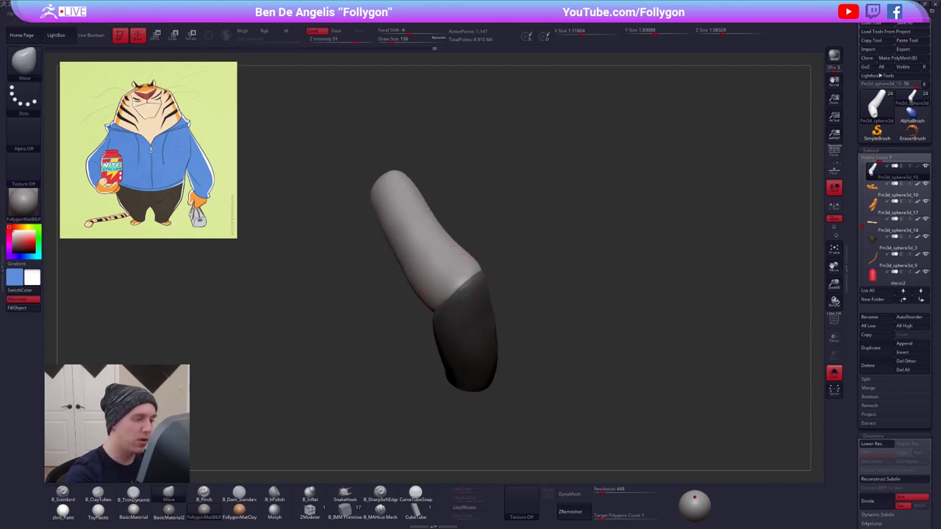
- Clear the forearm mask and bring the sleeve to its highest subdivision level, SDiv 5
left_click_drag(517, 317, 530, 331, "ctrl")
right_click_drag(457, 306, 495, 279)
key("shift+d")
right_click_drag(506, 326, 596, 395)
key("d")
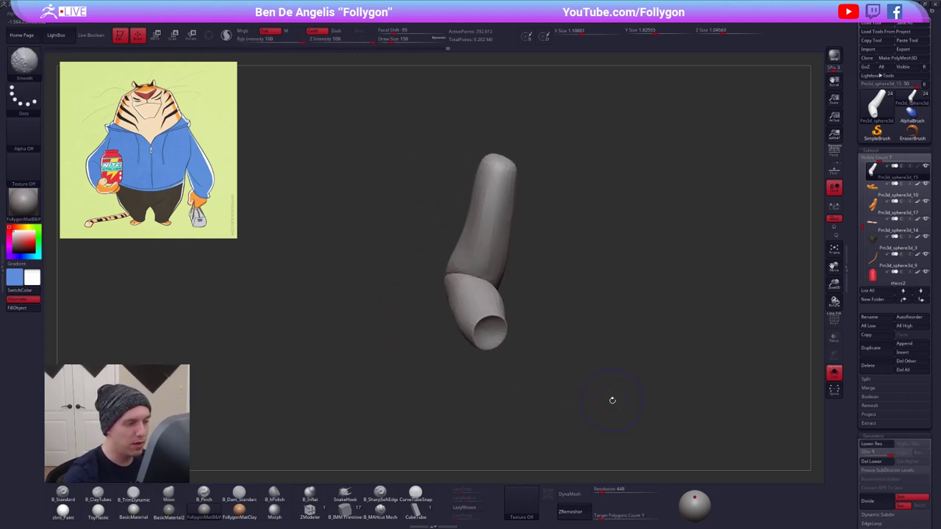
- DynaMesh the sleeve at resolution 448 and check its polyframe
key("shift+f")
key("shift+f")
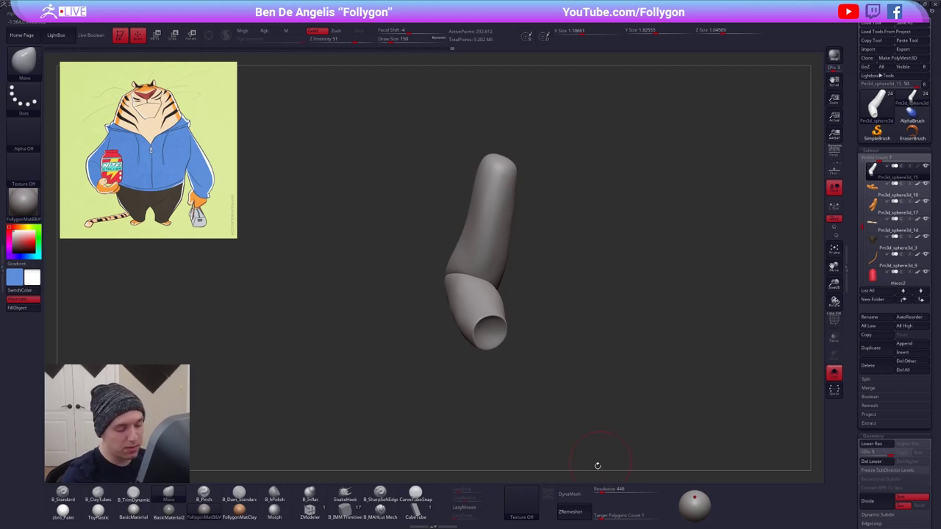
left_click(575, 494)
left_click(556, 512)
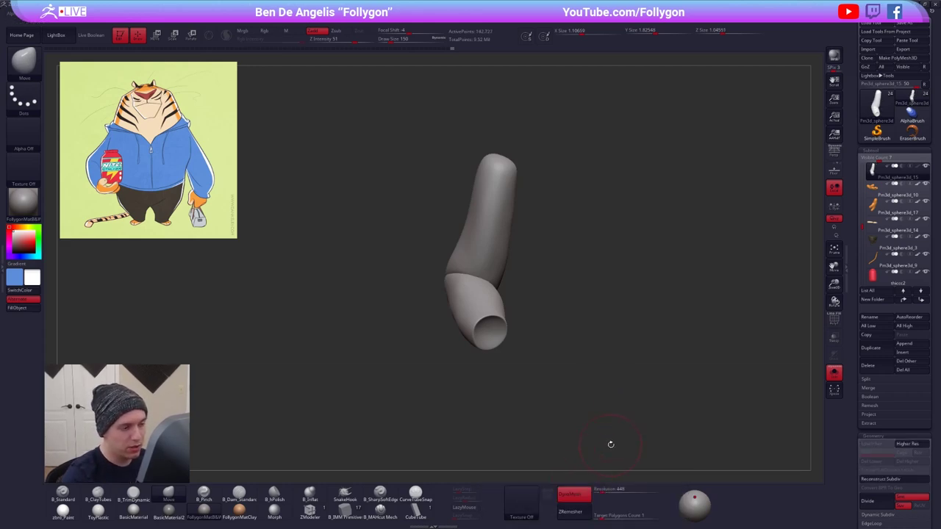
key("shift+f")
left_click_drag(572, 377, 513, 294)
key("shift+f")
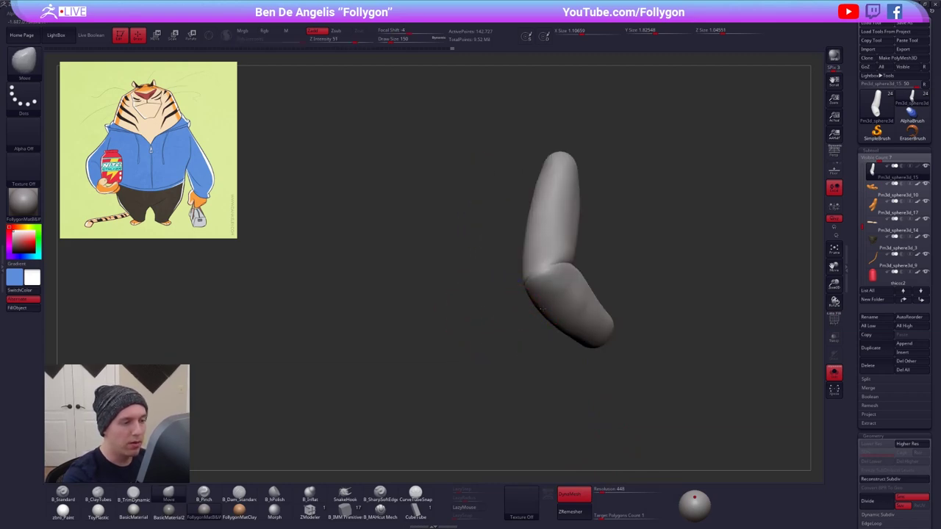
- Flatten the sleeve's cuff end with the B_TrimDynamic brush at draw size 121 and refresh the DynaMesh
mouse_move(542, 309)
right_mouse_down()
mouse_move(486, 302)
mouse_move(524, 287)
mouse_move(513, 277)
right_mouse_up()
key("3")
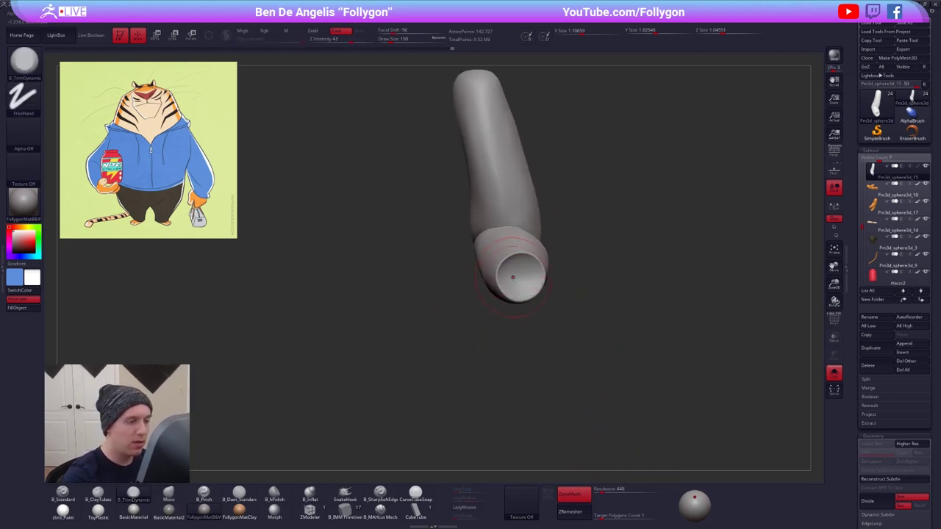
key("space")
left_click_drag(512, 277, 510, 277)
right_click_drag(511, 278, 519, 286)
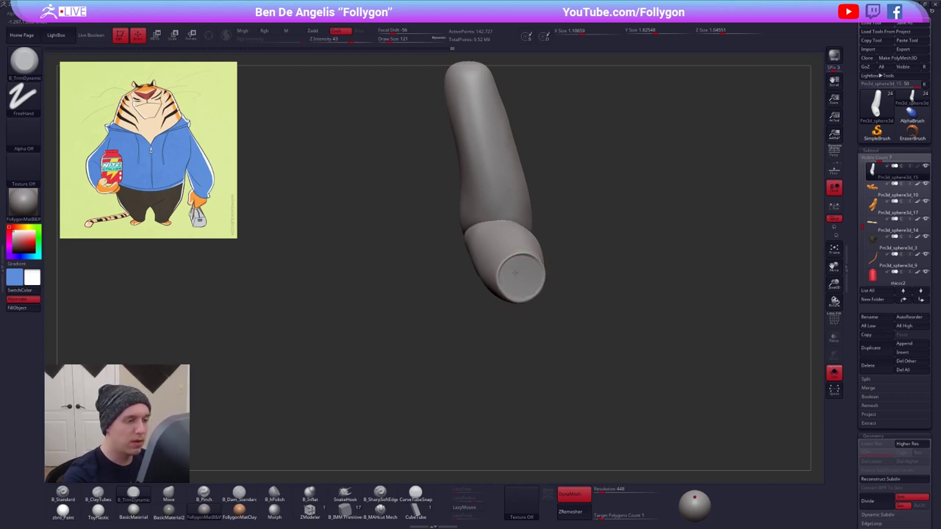
mouse_move(521, 289)
right_mouse_down()
mouse_move(487, 282)
mouse_move(575, 263)
right_mouse_up()
left_click_drag(577, 260, 612, 232, "ctrl")
mouse_move(470, 268)
right_mouse_down()
mouse_move(523, 264)
mouse_move(517, 232)
mouse_move(478, 266)
mouse_move(503, 261)
mouse_move(512, 309)
mouse_move(570, 294)
mouse_move(494, 283)
mouse_move(528, 254)
right_mouse_up()
key("alt+s")
key("alt+s")
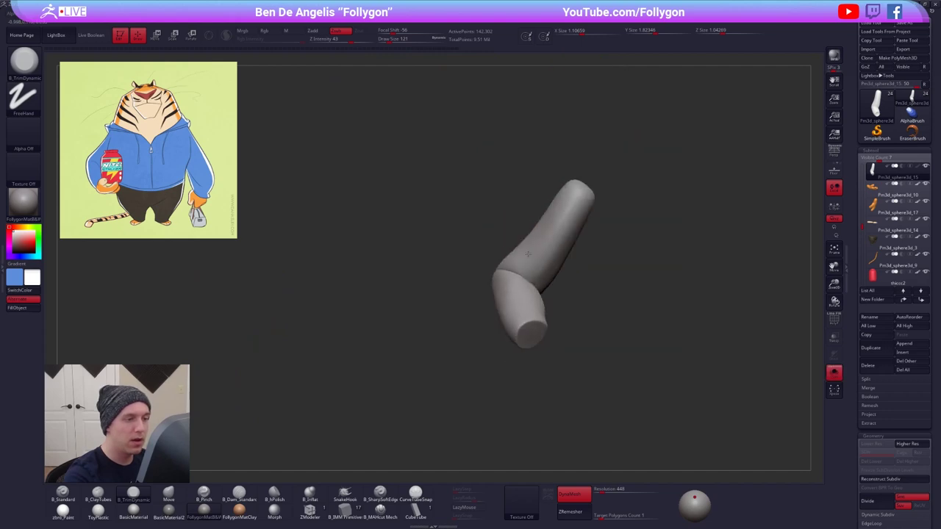
- ZRemesh the sleeve with KeepGroups enabled and a target polygon count of 1
left_click_drag(528, 253, 507, 265, "alt")
scroll(878, 312, "down", 5)
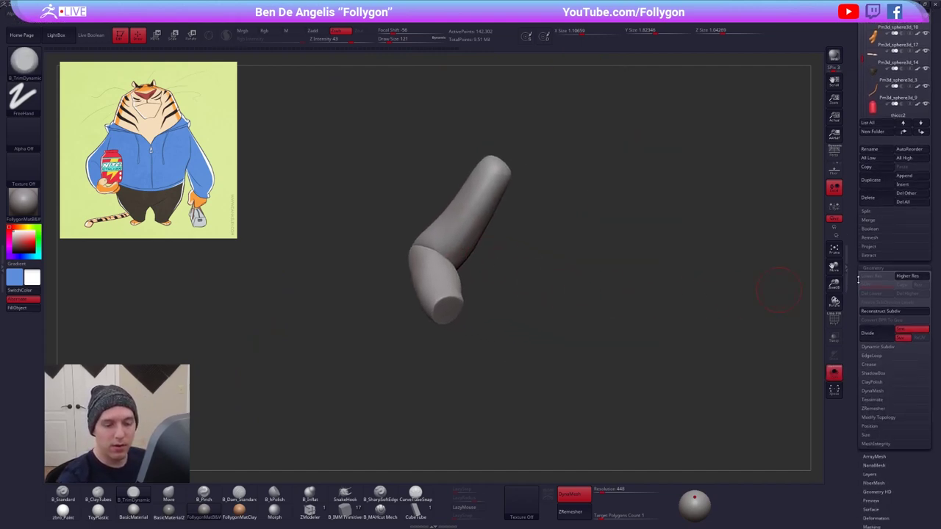
left_click(891, 306)
key("shift+f")
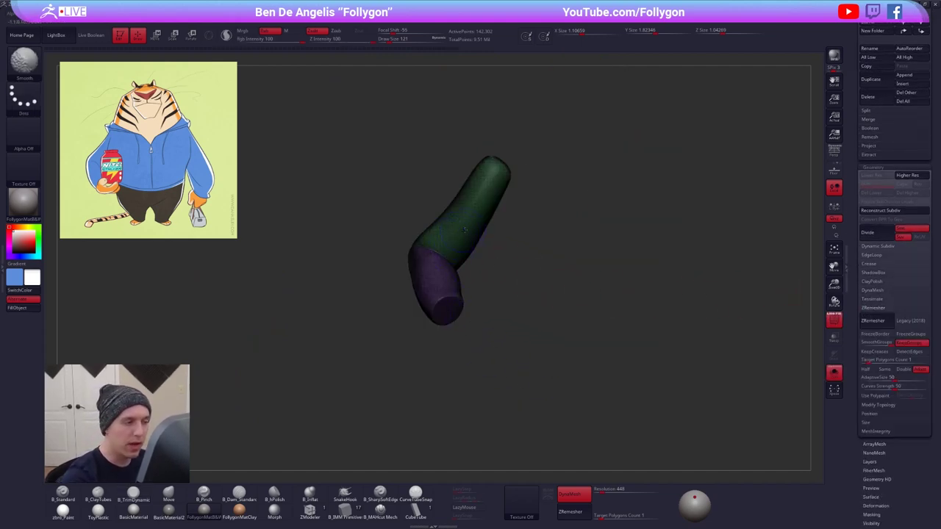
key("shift+f")
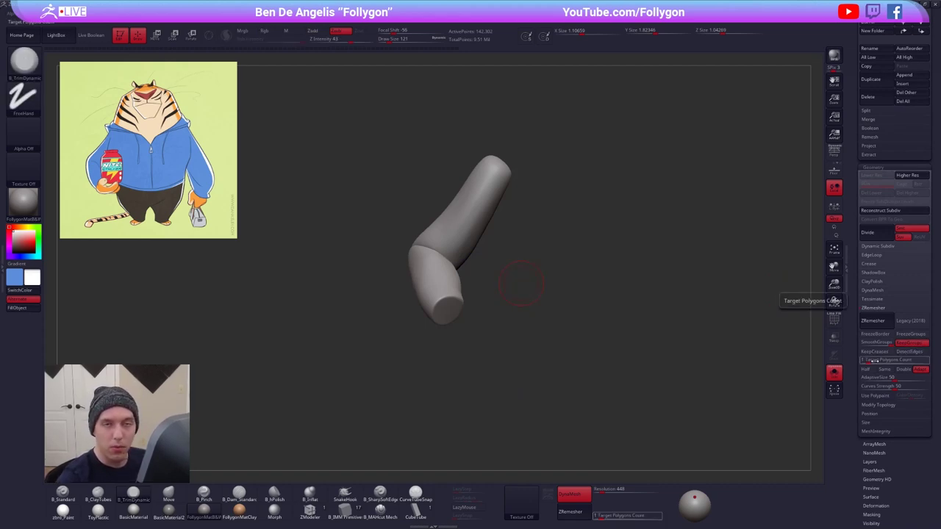
left_click(870, 360)
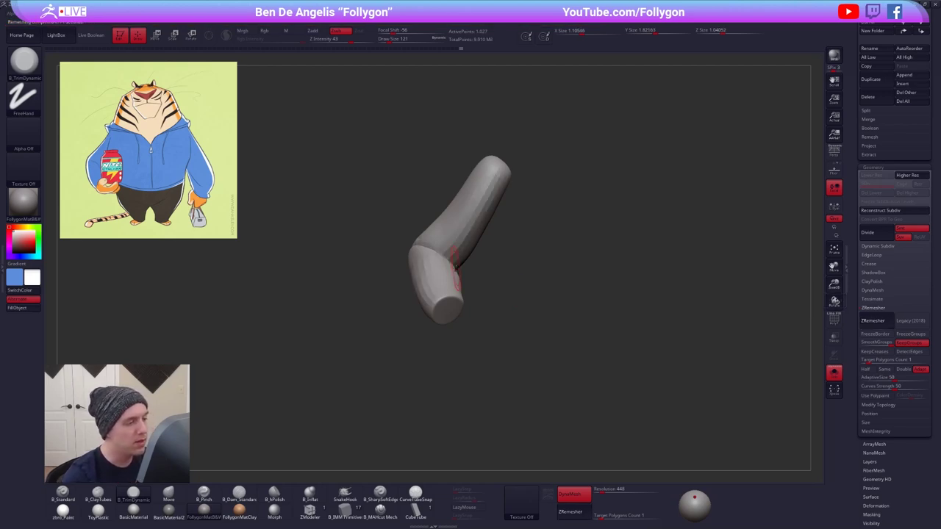
- Examine the remeshed sleeve's polyframe around the elbow seam and the cuff
key("d")
mouse_move(506, 337)
left_mouse_down()
mouse_move(450, 292)
mouse_move(507, 294)
mouse_move(512, 329)
left_mouse_up()
key("shift+f")
key("shift+d")
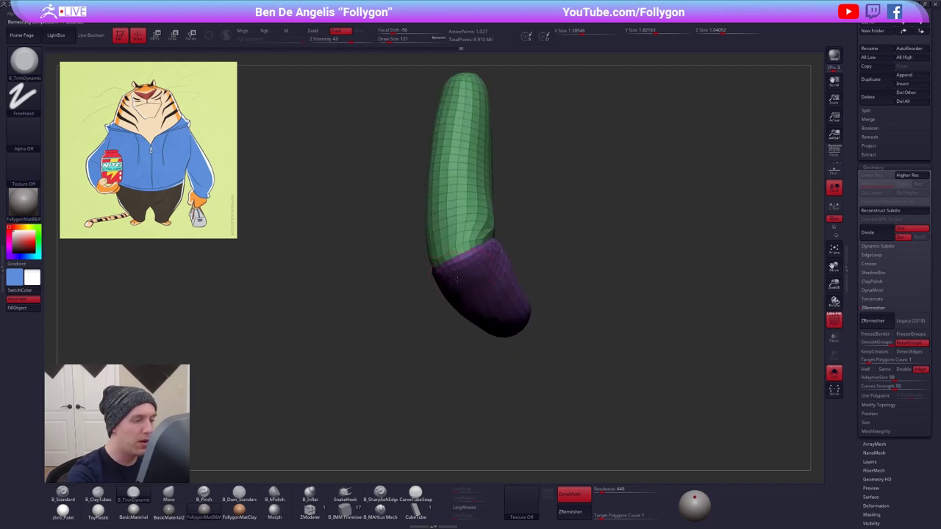
left_click_drag(409, 275, 448, 295)
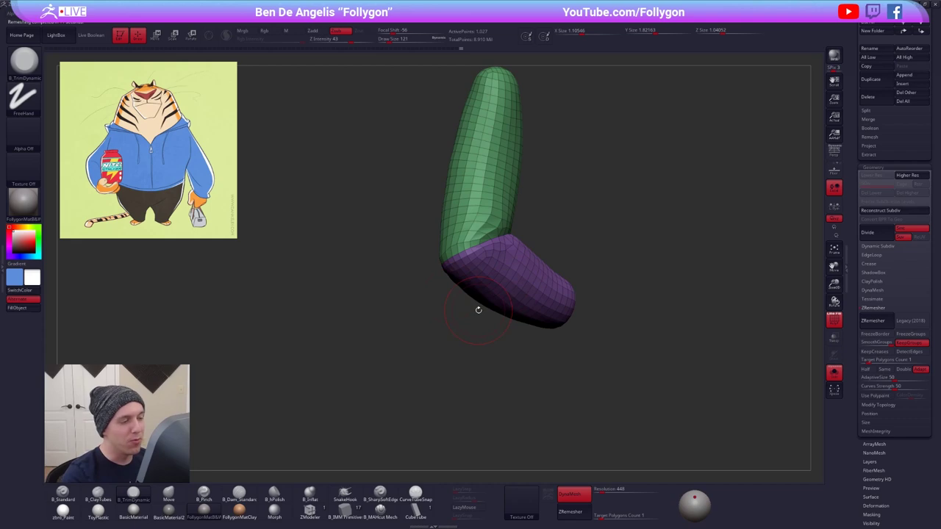
mouse_move(533, 343)
left_mouse_down()
mouse_move(545, 236)
mouse_move(541, 268)
mouse_move(559, 254)
left_mouse_up()
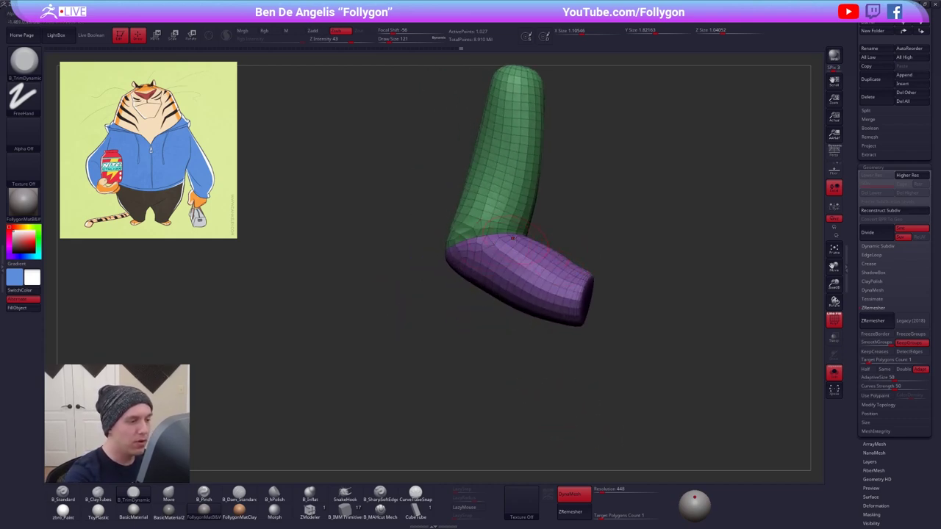
right_click_drag(513, 238, 512, 206, "ctrl")
- Hide the polyframe and show the whole character with the sleeve's smooth subdivision preview on
key("alt+s")
key("shift+f")
key("d")
right_click_drag(500, 268, 460, 274)
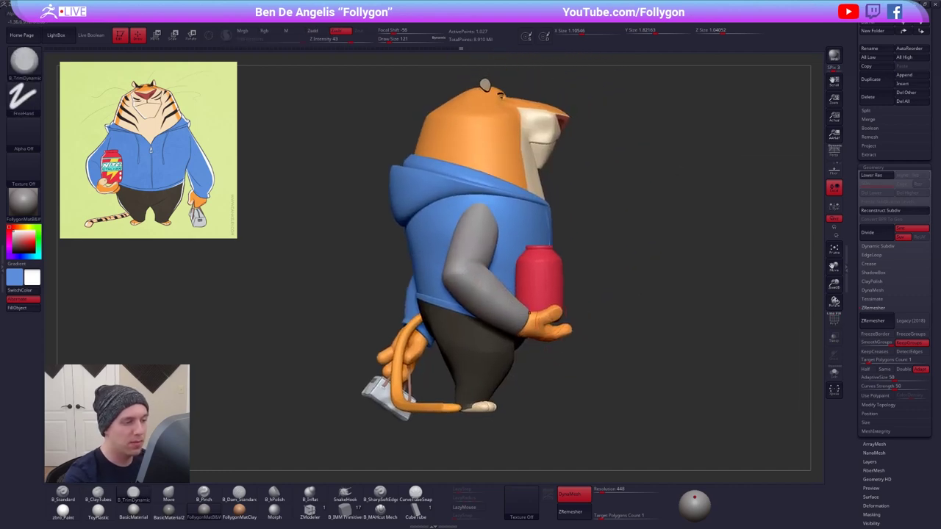
mouse_move(606, 383)
right_mouse_down()
mouse_move(515, 378)
mouse_move(581, 351)
mouse_move(613, 395)
mouse_move(627, 369)
mouse_move(569, 364)
right_mouse_up()
- Pick the hoodie's blue and fill the jar arm sleeve with it using the zbro_Paint material
key("1")
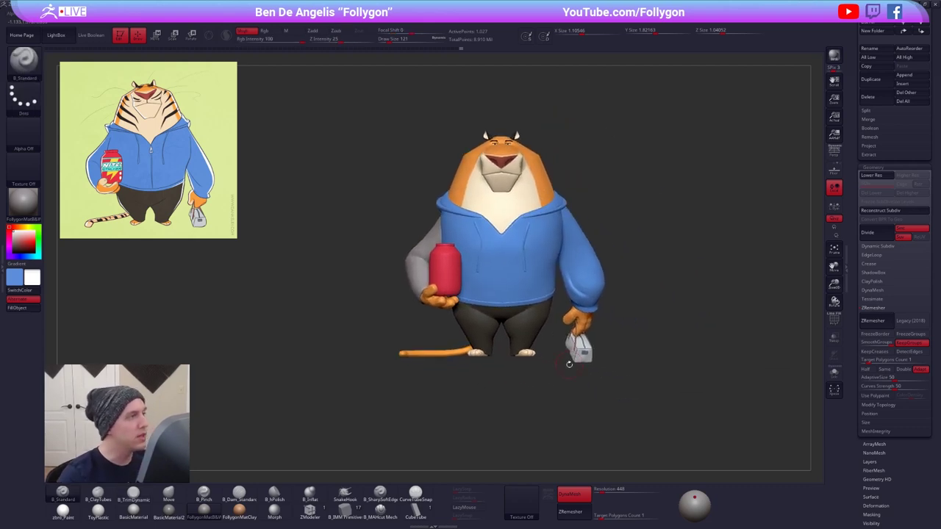
key("c")
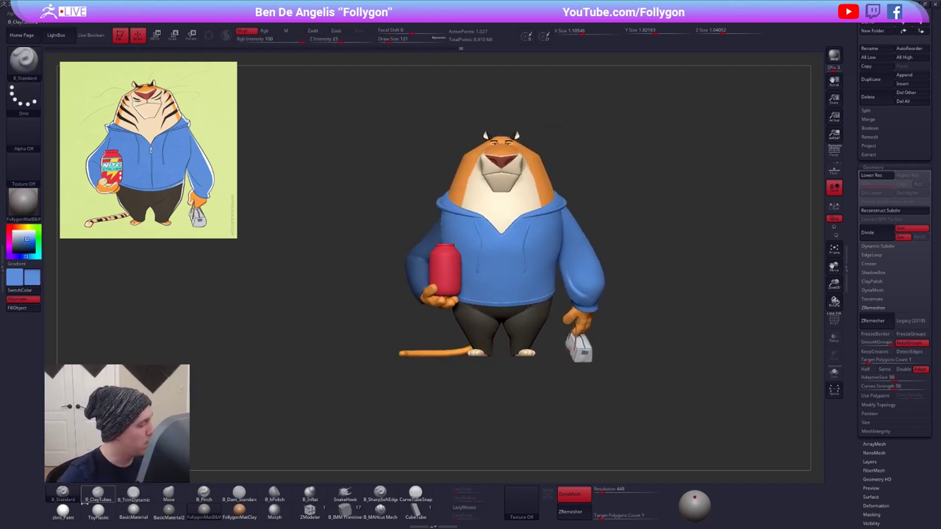
left_click(62, 510)
left_click(25, 309)
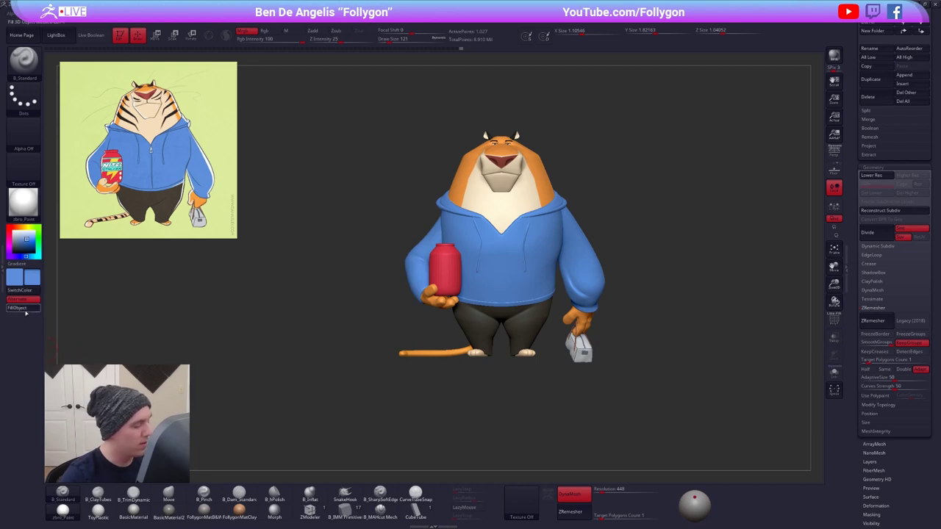
right_click_drag(494, 333, 435, 353, "alt")
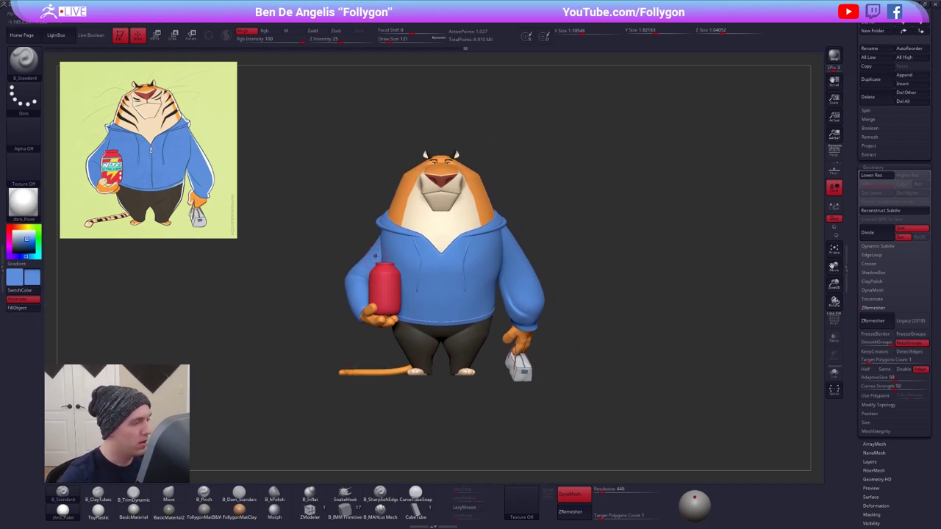
- Raise and reshape the blue sleeve's upper arm at the shoulder with the Move brush at draw sizes 350 and 239
mouse_move(375, 256)
right_mouse_down()
mouse_move(430, 257)
mouse_move(376, 256)
mouse_move(387, 255)
right_mouse_up()
key("b")
key("m")
key("v")
key("space")
left_click_drag(368, 232, 378, 234)
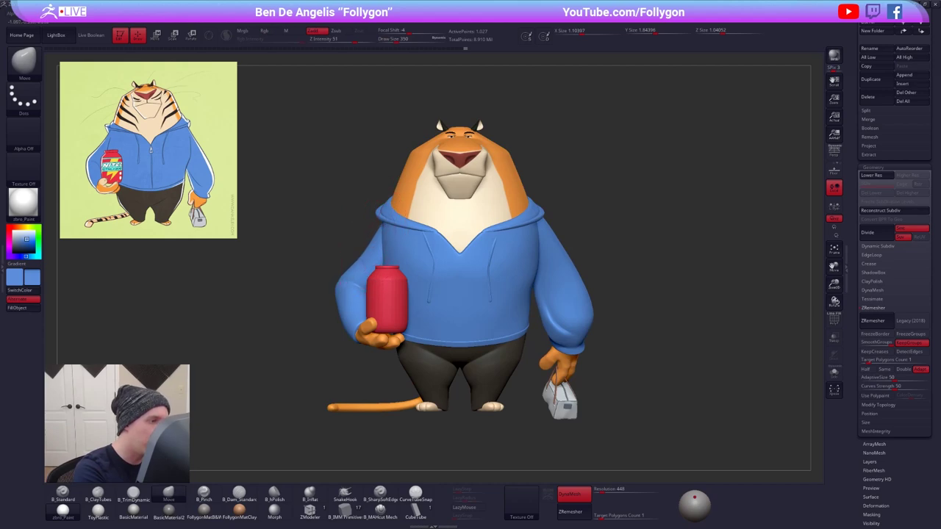
key("space")
right_click_drag(338, 215, 379, 213)
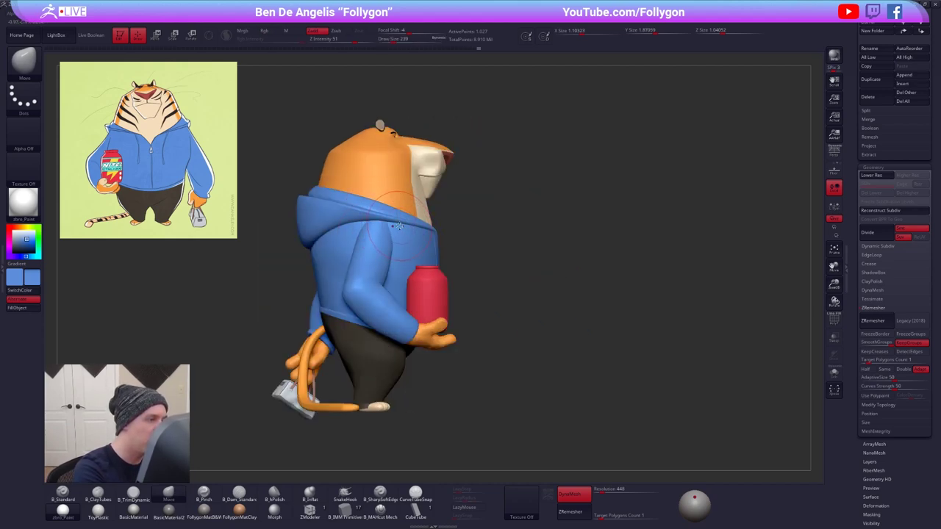
- Adjust the blue jar arm sleeve's upper arm at the shoulder with the Move brush at draw size 215
key("space")
left_click_drag(399, 226, 396, 230)
key("space")
right_click_drag(395, 241, 294, 250)
key("space")
left_click_drag(390, 263, 397, 263)
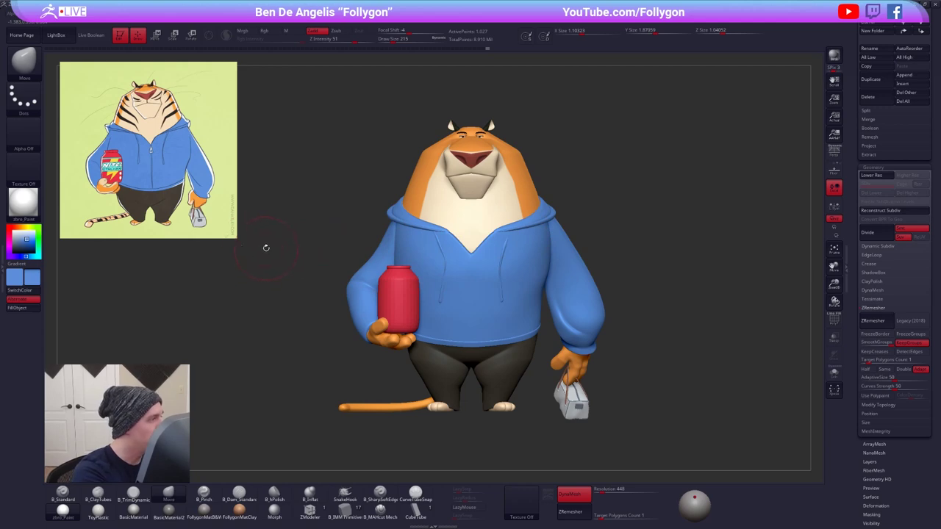
- Refine the sleeve's outer contour from the front with the Move brush, ending at draw size 192
key("space")
left_click_drag(372, 238, 384, 237)
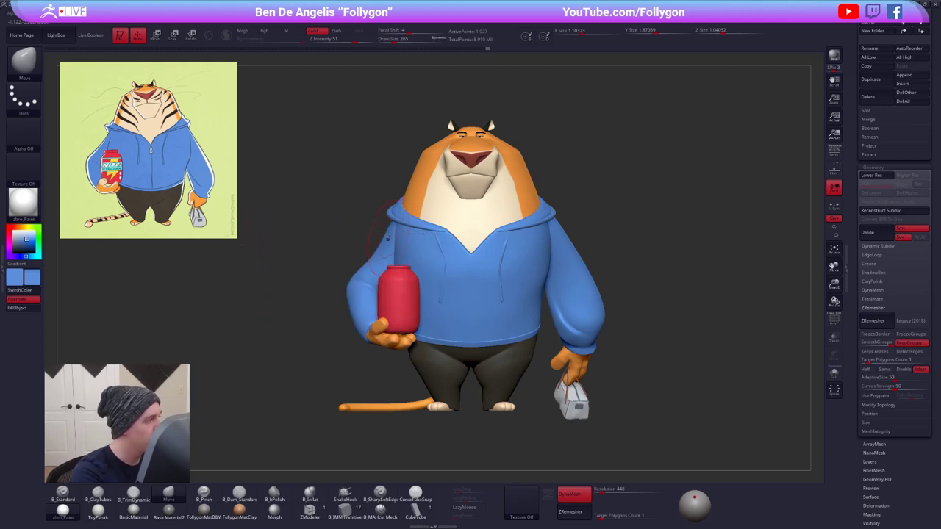
right_click_drag(438, 255, 407, 272, "alt")
key("space")
left_click_drag(573, 211, 567, 211)
right_click_drag(581, 267, 597, 260, "alt")
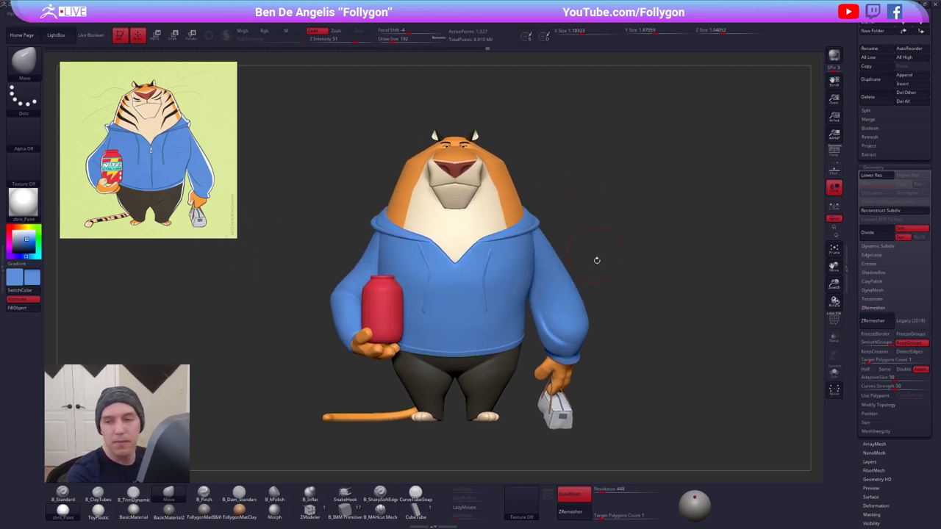
- Make white and the FollygonMatB&P material active, and select the tiger's head with the draw size at 49
left_click_drag(680, 375, 640, 403)
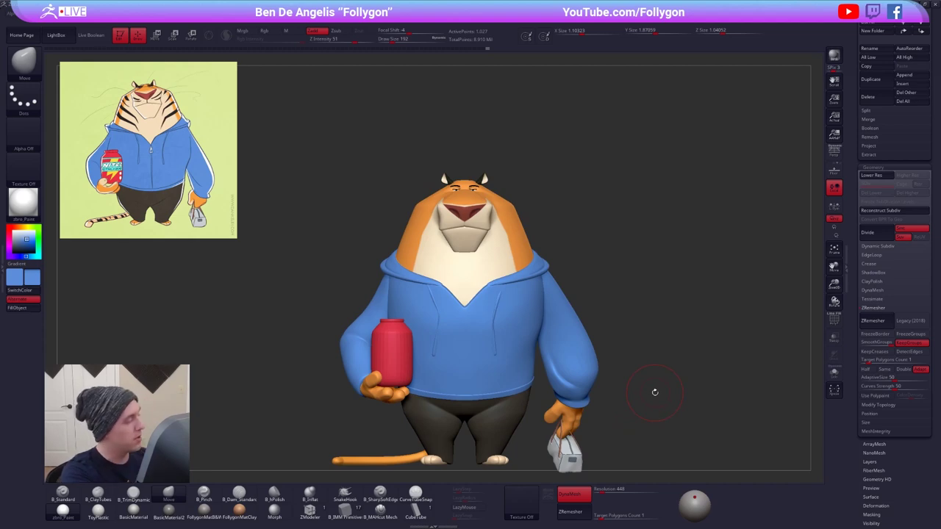
left_click(13, 232)
left_click(205, 511)
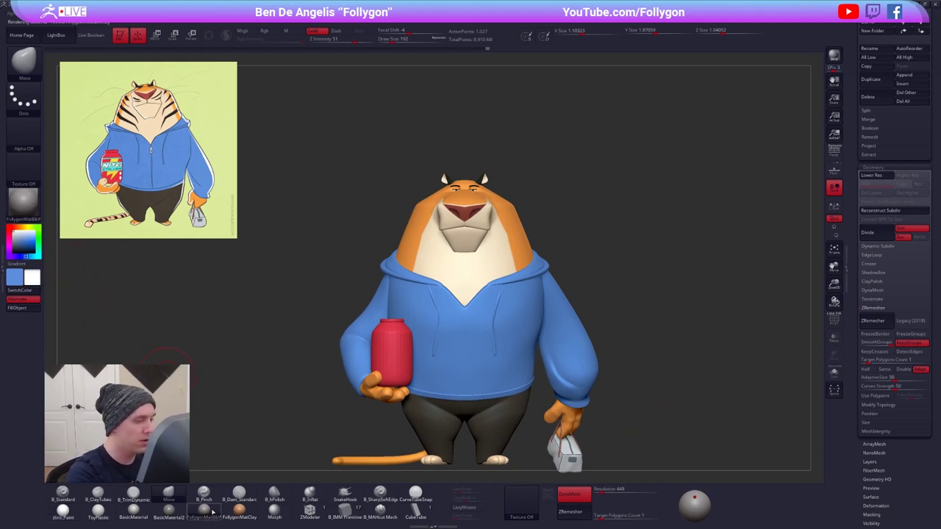
left_click(501, 205, "alt")
right_click_drag(502, 188, 480, 236, "ctrl")
key("space")
left_click_drag(517, 209, 505, 208)
mouse_move(505, 208)
right_mouse_down("alt")
mouse_move(472, 273)
mouse_move(461, 328)
right_mouse_up("alt")
right_click_drag(474, 269, 478, 328, "ctrl")
key("space")
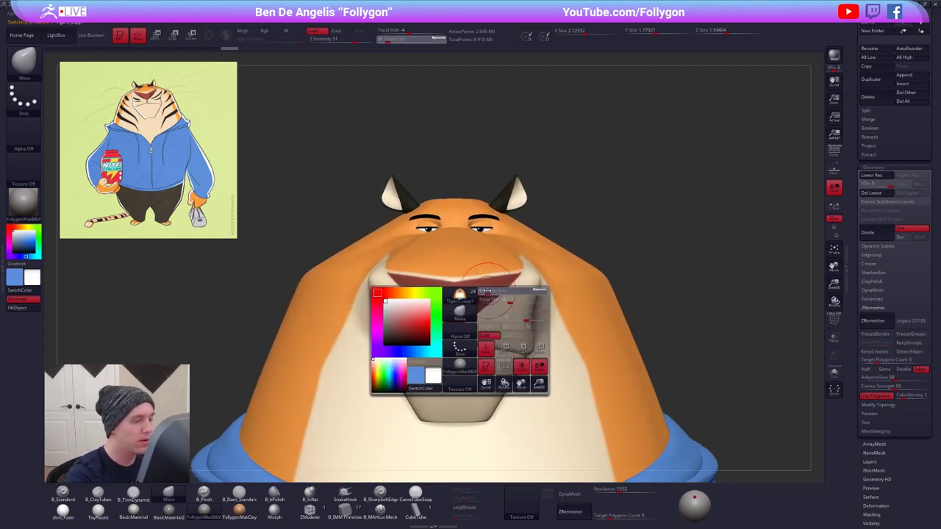
left_click_drag(494, 307, 489, 307)
- Pick the nose's dark red and set the Standard brush to paint Rgb only with the zbro_Paint material
key("z")
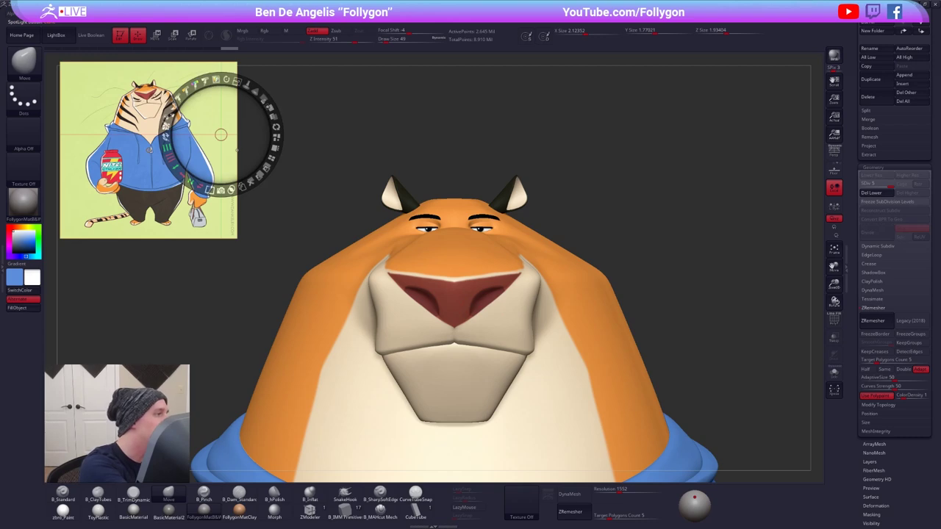
key("c")
key("z")
key("1")
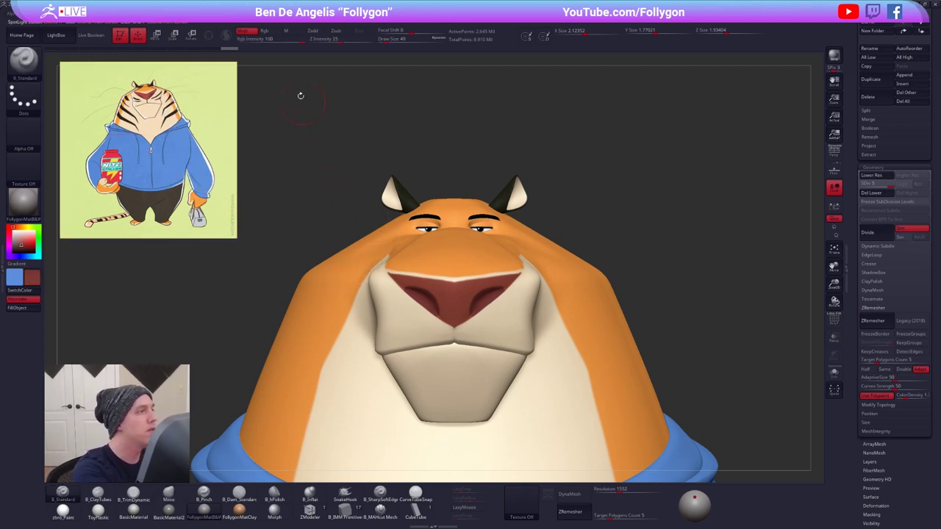
left_click(270, 30)
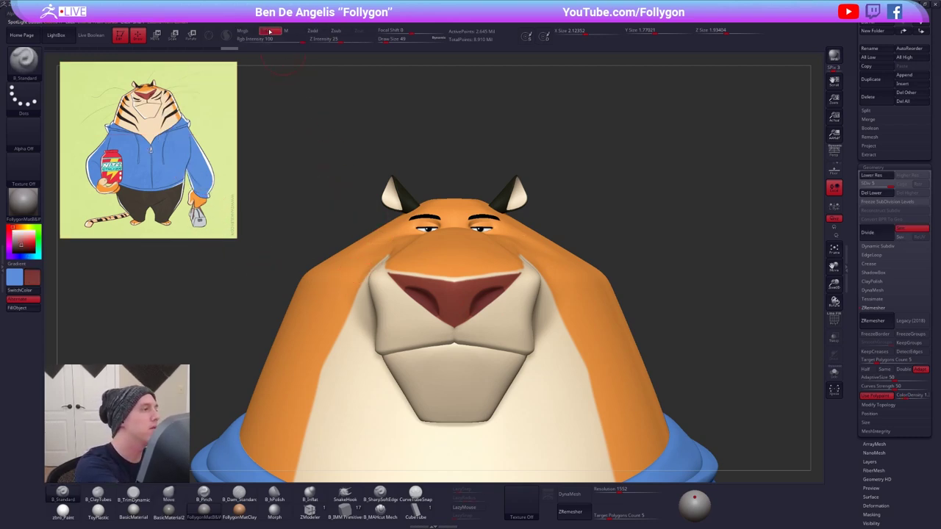
left_click(64, 512)
- Clean up the painted edges of the tiger's nose in dark red at draw sizes 14 and 7
scroll(486, 275, "up", 3)
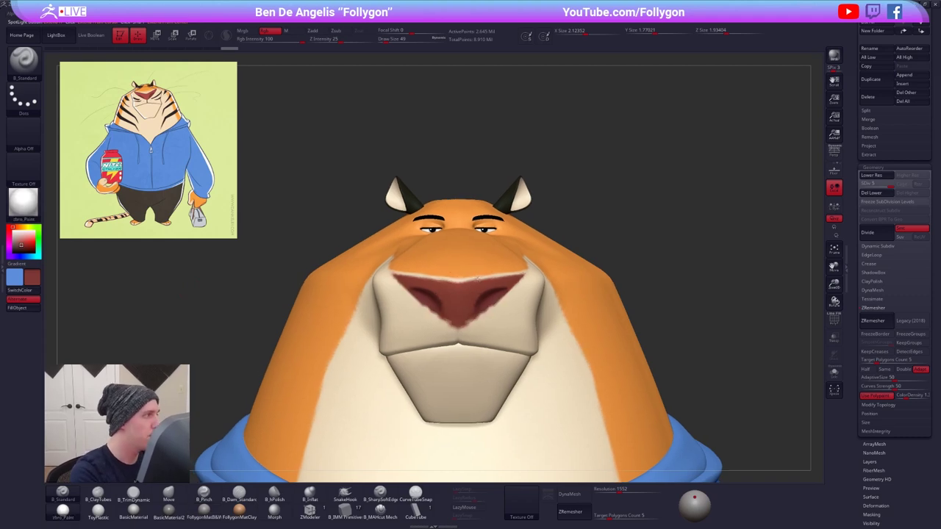
key("space")
left_click_drag(486, 277, 469, 277)
mouse_move(481, 331)
right_mouse_down()
mouse_move(485, 313)
mouse_move(470, 305)
mouse_move(500, 290)
right_mouse_up()
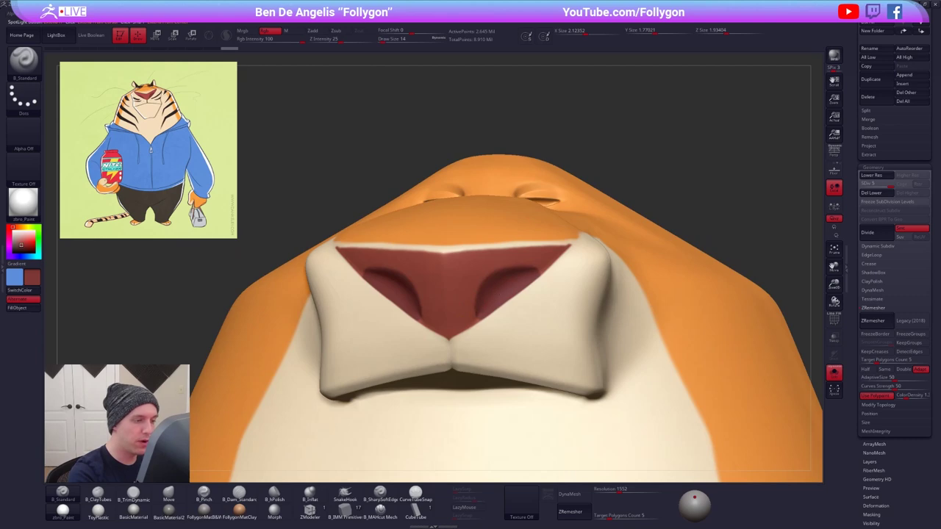
right_click_drag(477, 344, 491, 322)
key("space")
left_click_drag(491, 322, 483, 321)
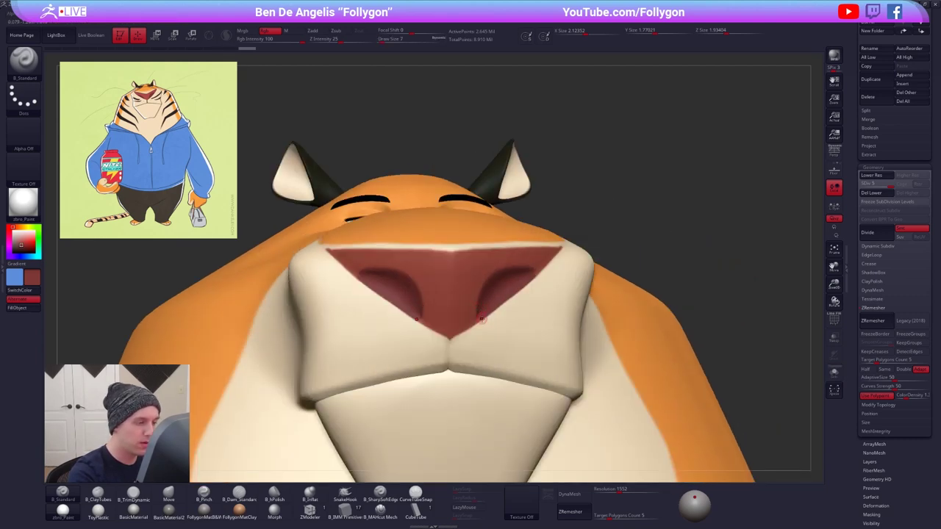
right_click_drag(482, 319, 478, 309)
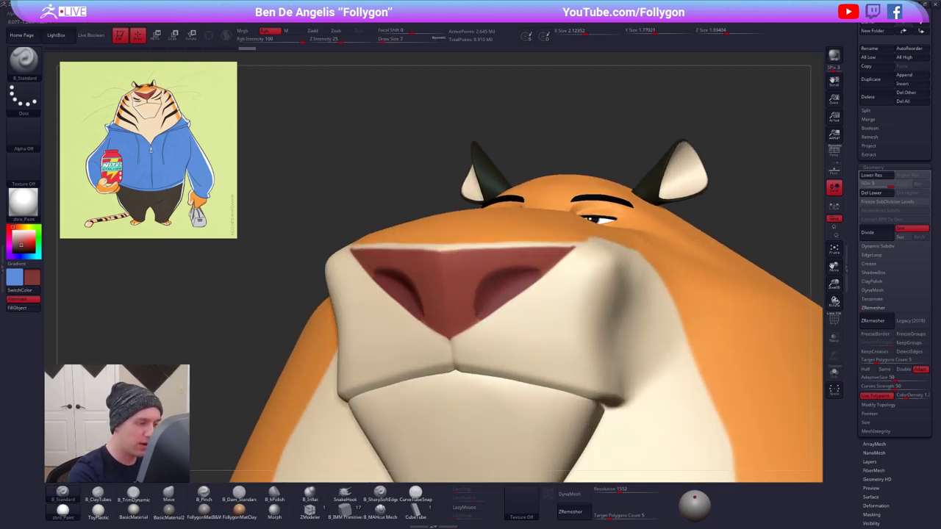
right_click_drag(483, 301, 496, 290)
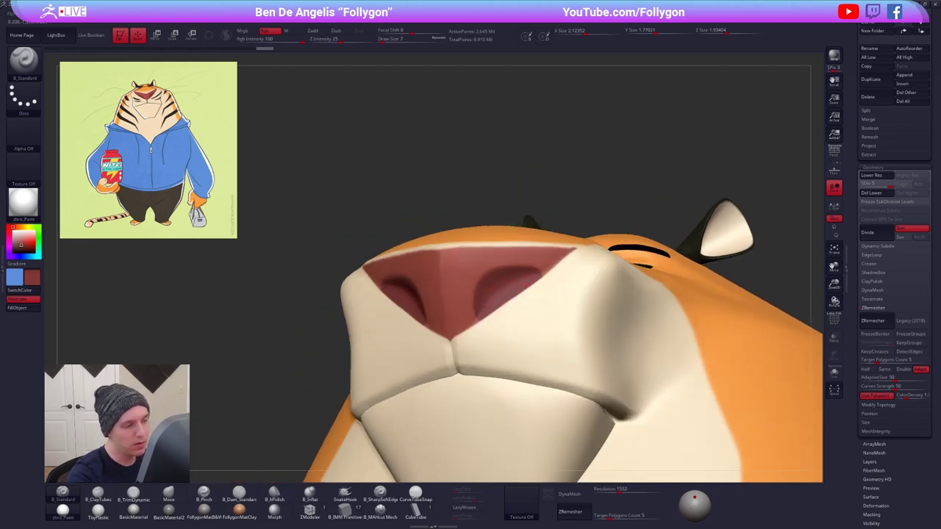
right_click_drag(518, 289, 630, 400)
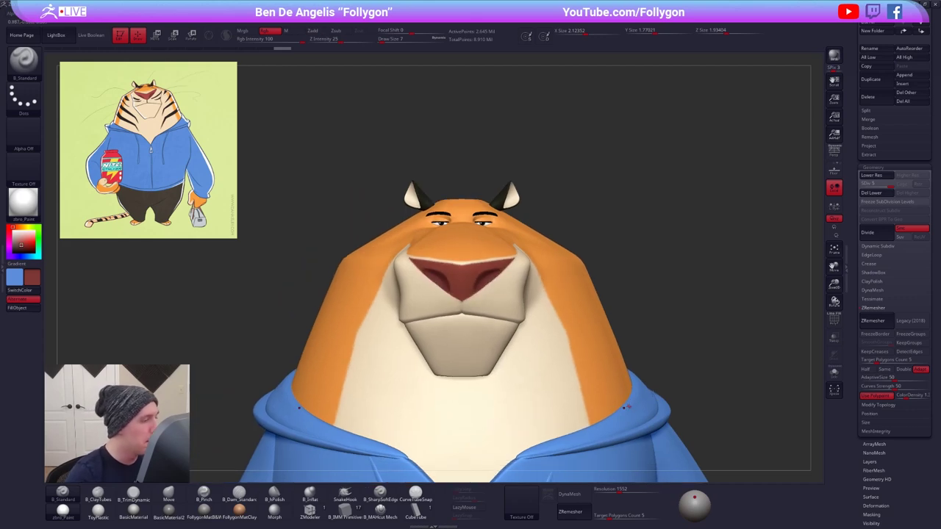
- Turn off the head's polypaint display and show it in white with the FollygonMatB&P material
left_click_drag(873, 151, 871, 422)
left_click(917, 169)
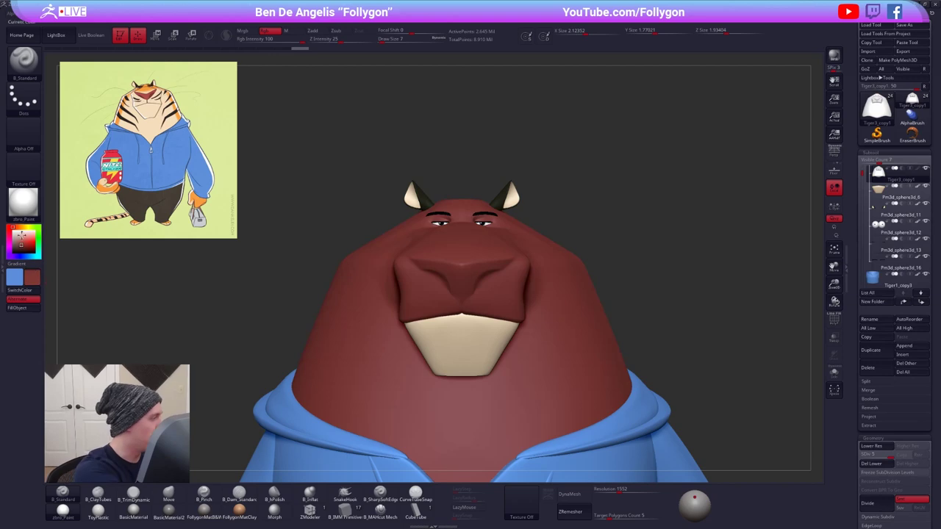
left_click_drag(21, 235, 13, 228)
left_click(204, 511)
- Flatten and smooth the cheek behind the muzzle at subdivision level 3 with TrimDynamic at draw size 74
right_click_drag(460, 333, 375, 334)
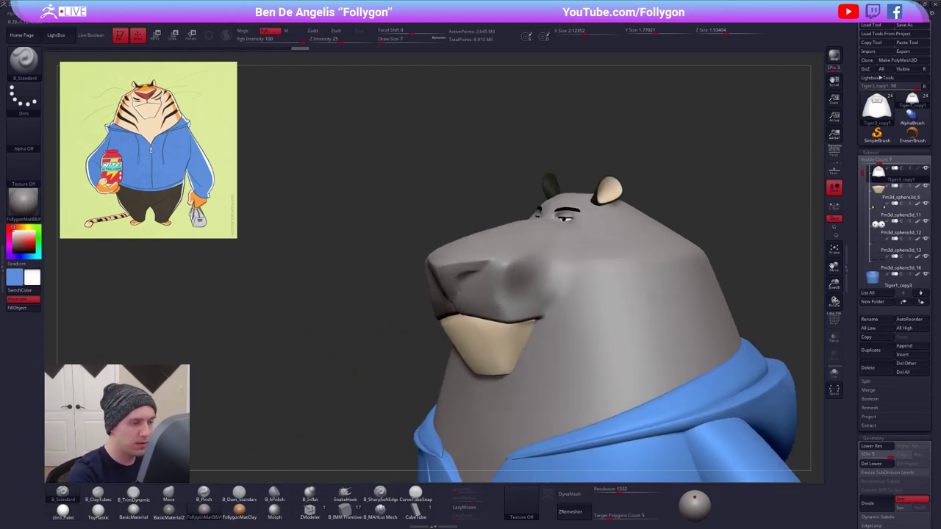
key("space")
key("space")
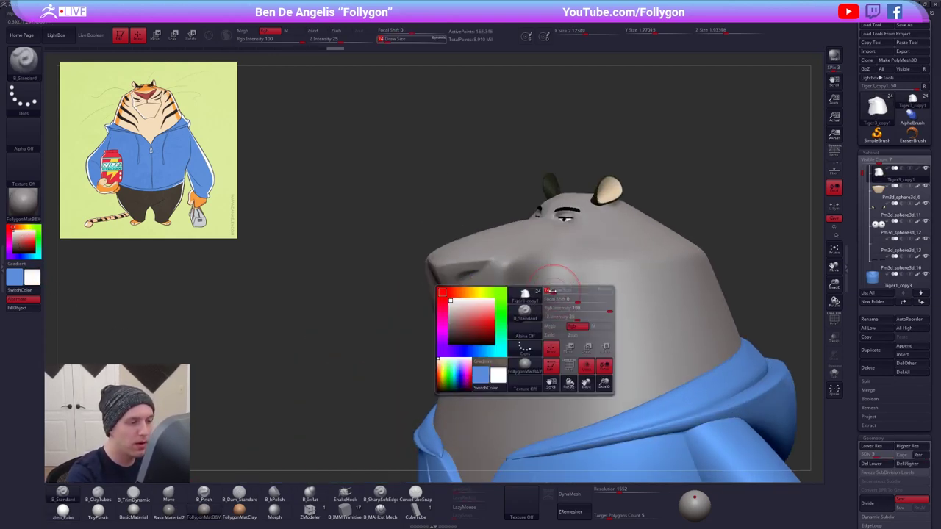
key("3")
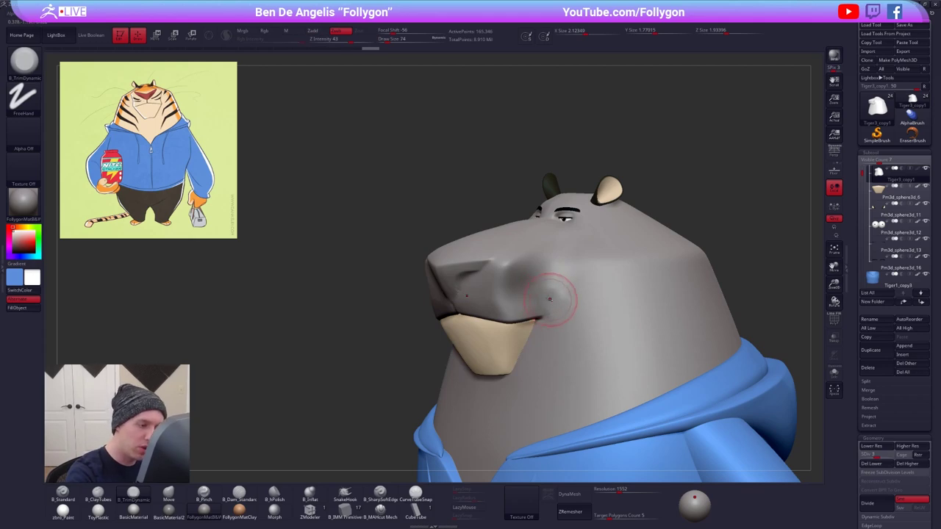
key("shift")
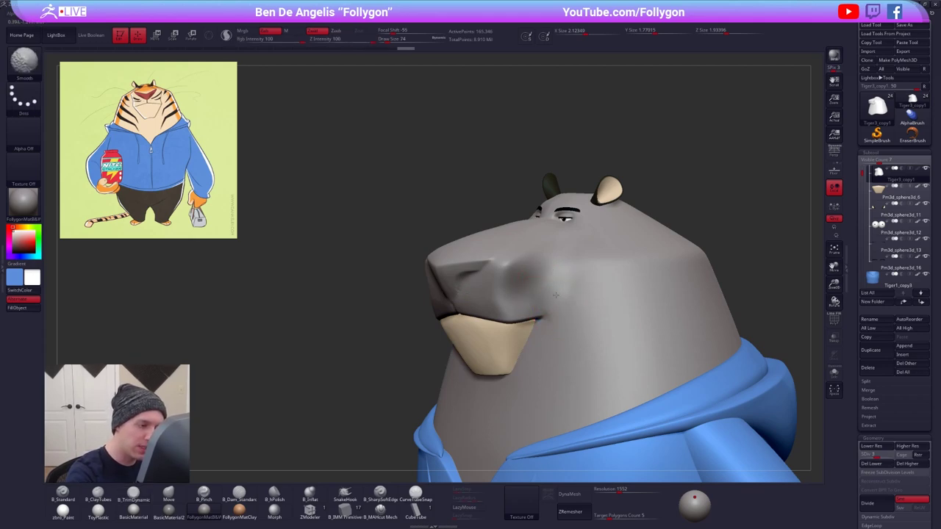
- Sharpen the cheek's plane edge with the Pinch brush at draw size 96 with LazyMouse on
mouse_move(557, 274)
right_mouse_down()
mouse_move(571, 269)
mouse_move(561, 311)
mouse_move(538, 316)
mouse_move(548, 295)
mouse_move(498, 319)
right_mouse_up()
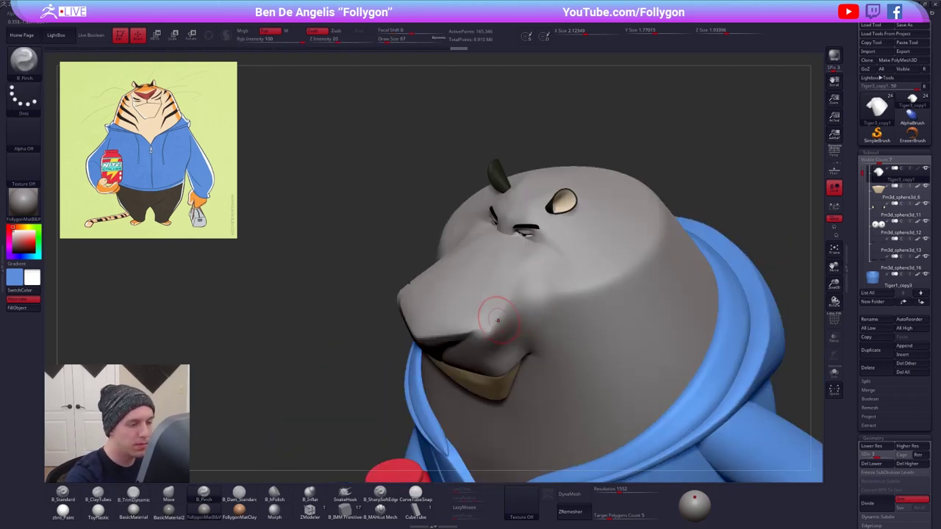
left_click(468, 507)
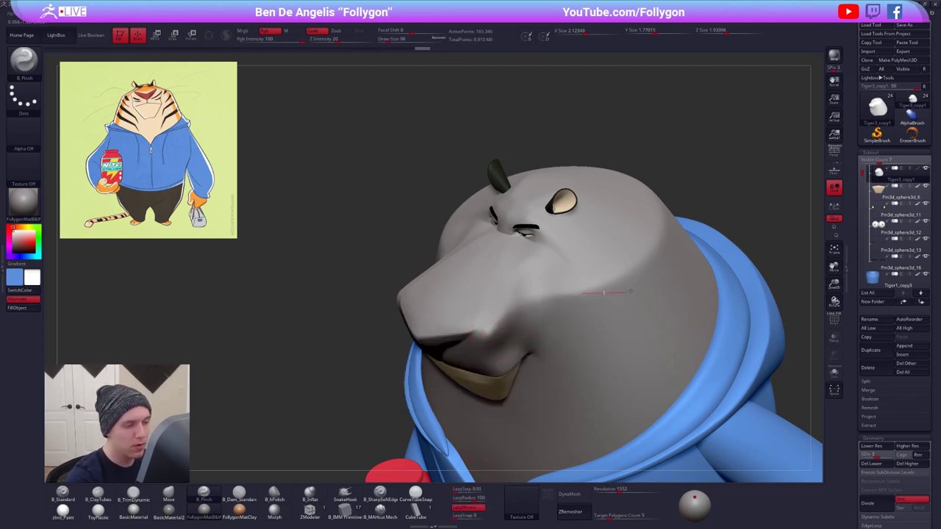
left_click_drag(630, 292, 635, 291)
mouse_move(526, 300)
right_mouse_down()
mouse_move(586, 313)
mouse_move(504, 319)
right_mouse_up()
left_click_drag(501, 338, 513, 313)
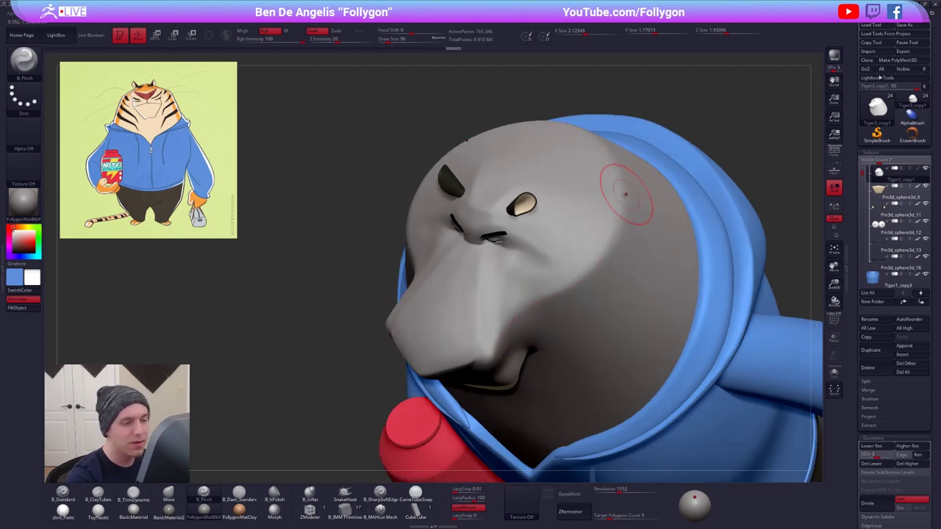
- Raise the head to subdivision level 4 and refine the cheek and muzzle transition with Pinch at draw size 74
key("ctrl+d")
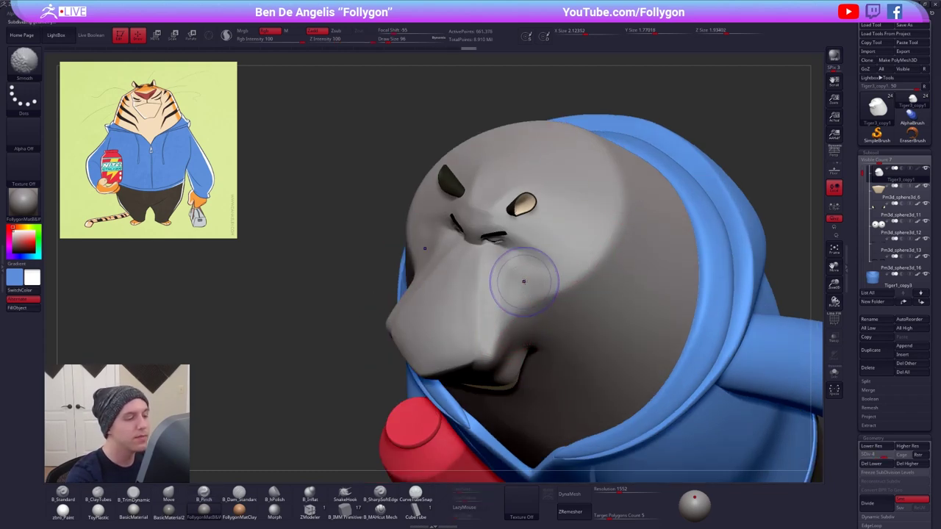
key("space")
left_click_drag(523, 279, 515, 272)
right_click_drag(517, 284, 581, 257)
key("space")
left_click_drag(511, 321, 515, 318)
mouse_move(515, 316)
right_mouse_down()
mouse_move(546, 262)
mouse_move(515, 272)
right_mouse_up()
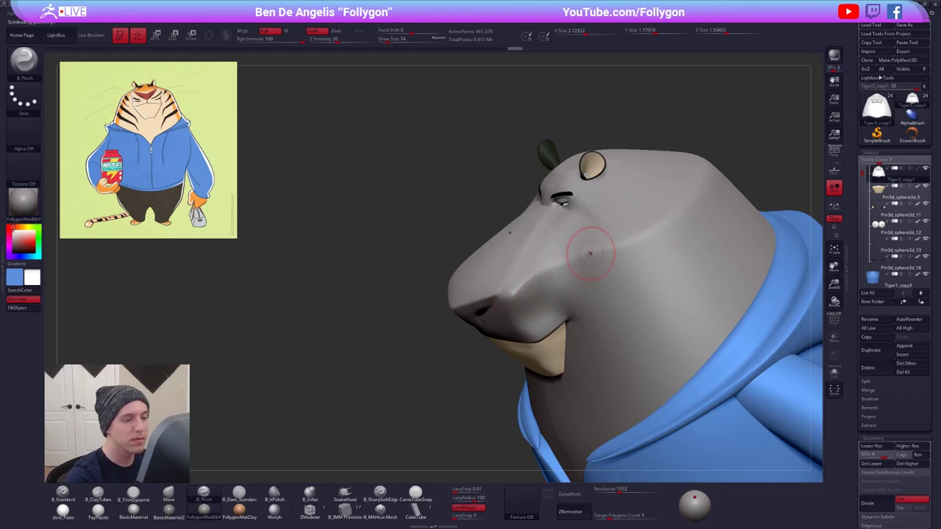
- Smooth the cheek and the side of the head around the pinched edge
key("shift")
right_click_drag(557, 290, 605, 269, "shift")
right_click_drag(612, 307, 680, 303)
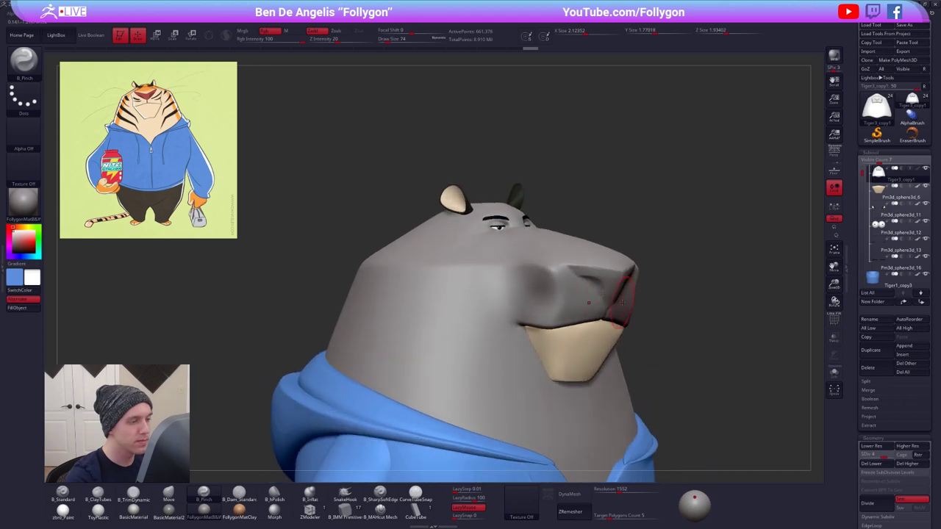
left_click_drag(475, 243, 477, 252, "shift")
mouse_move(742, 340)
right_mouse_down("shift")
mouse_move(696, 340)
mouse_move(654, 324)
mouse_move(693, 350)
right_mouse_up("shift")
- At subdivision level 5, flatten the muzzle's lower lip edge with TrimDynamic at draw size 33 and smooth it
key("d")
key("shift+s")
mouse_move(530, 305)
right_mouse_down()
mouse_move(495, 279)
mouse_move(470, 291)
mouse_move(483, 309)
mouse_move(461, 321)
mouse_move(471, 327)
right_mouse_up()
key("[")
key("space")
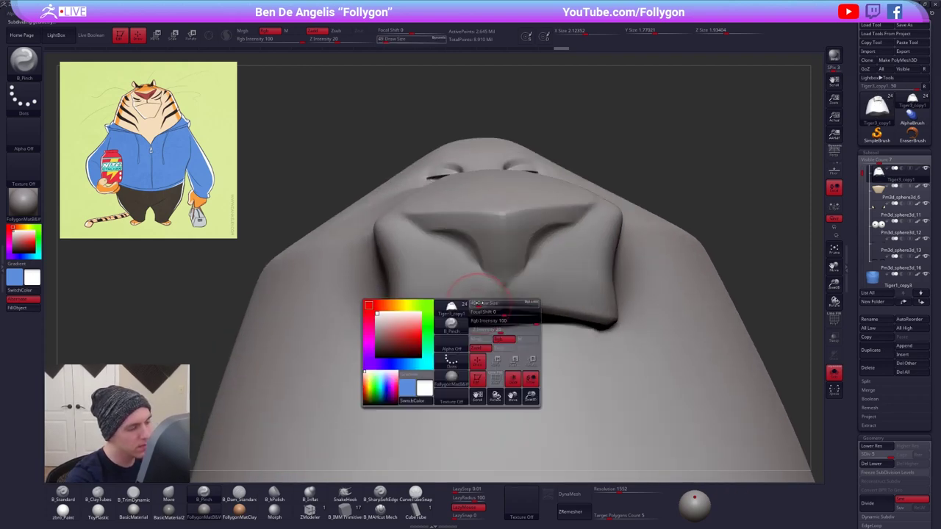
left_click_drag(488, 318, 481, 318)
key("3")
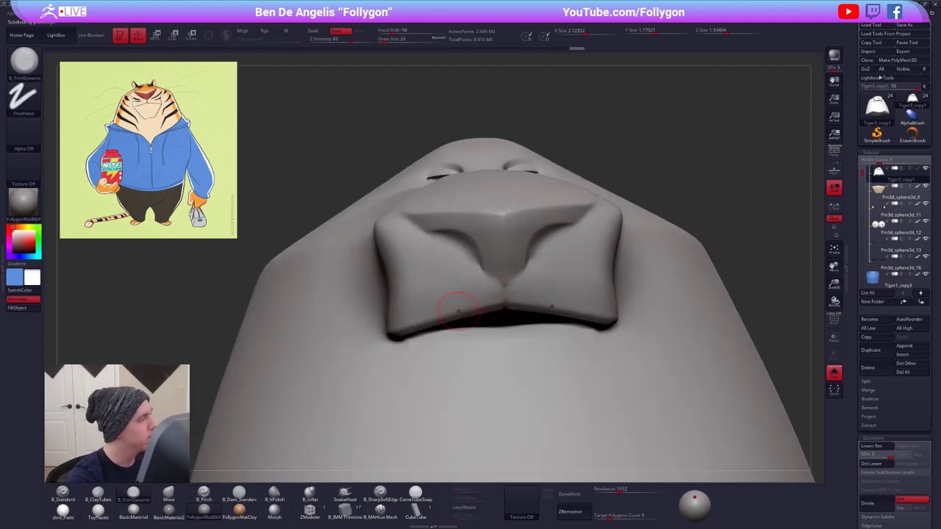
right_click_drag(463, 312, 474, 307)
left_click_drag(473, 306, 514, 309)
right_click_drag(528, 308, 521, 302)
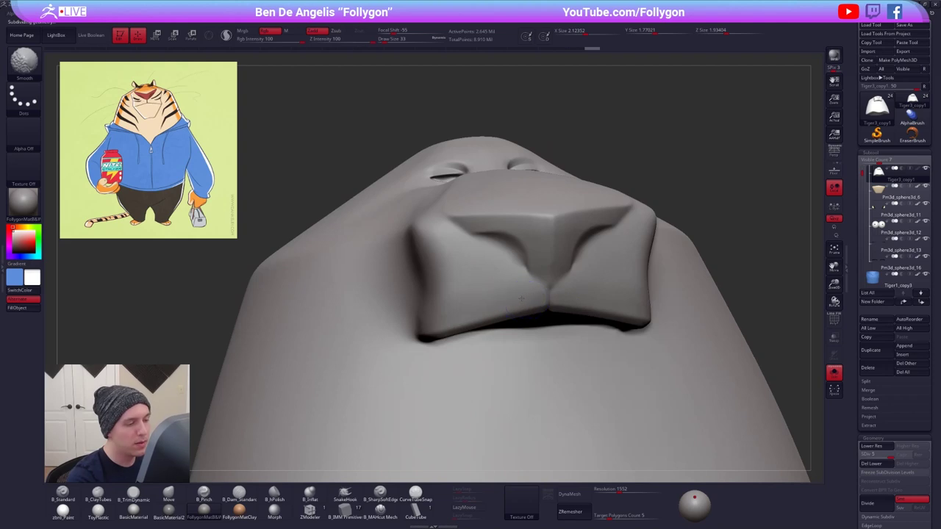
right_click_drag(464, 316, 389, 326)
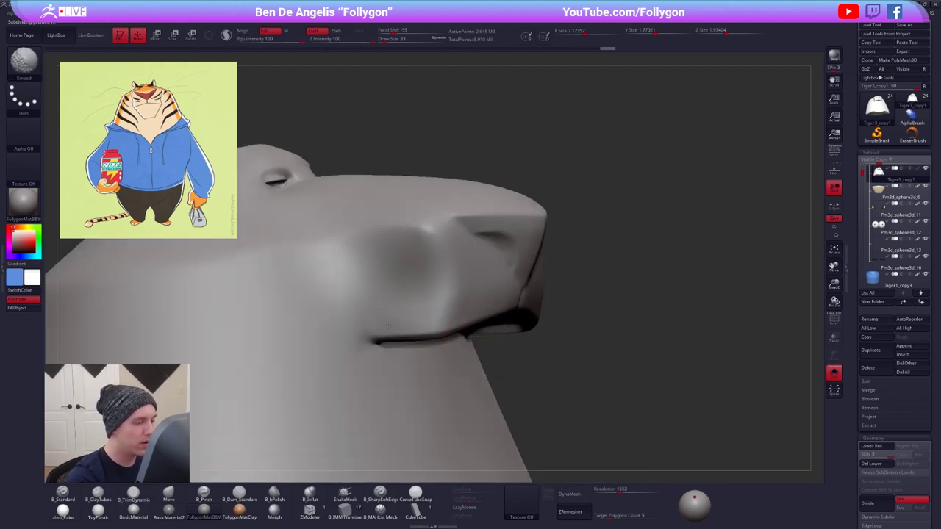
left_click_drag(480, 308, 487, 316, "shift")
- Tighten the crease between the nose and the upper lip with the Pinch brush at draw size 14
right_click_drag(487, 316, 552, 298)
key("space")
left_click_drag(553, 298, 543, 297)
key("5")
right_click_drag(541, 311, 540, 297)
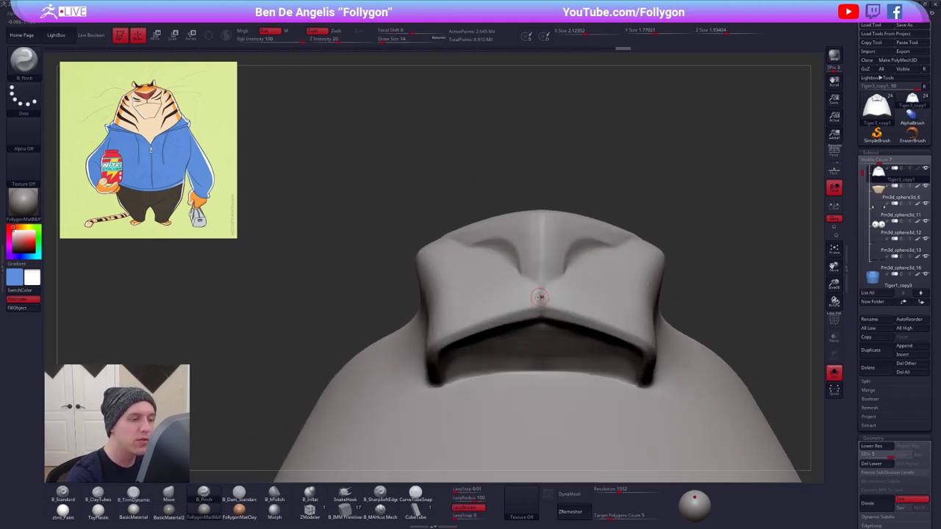
right_click(539, 330)
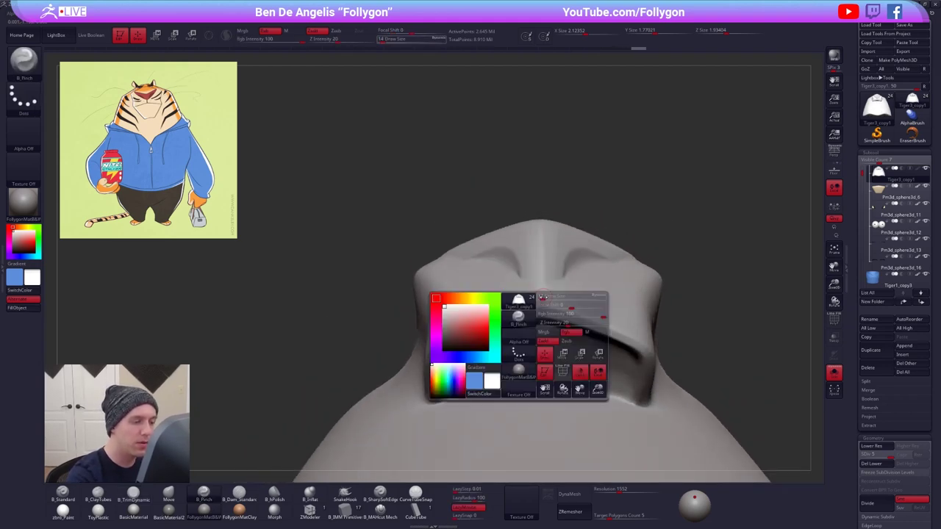
- Bring the whole character back into view and lower the head to subdivision level 2
mouse_move(539, 331)
right_mouse_down()
mouse_move(541, 349)
mouse_move(588, 336)
mouse_move(449, 316)
right_mouse_up()
key("alt+s")
right_click(515, 308)
left_click_drag(515, 309, 530, 308)
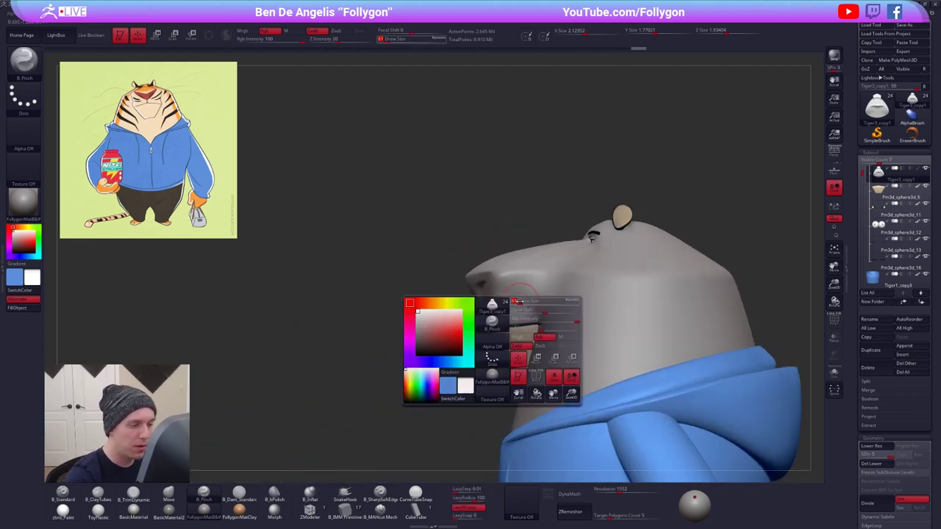
key("shift+d")
key("shift+d")
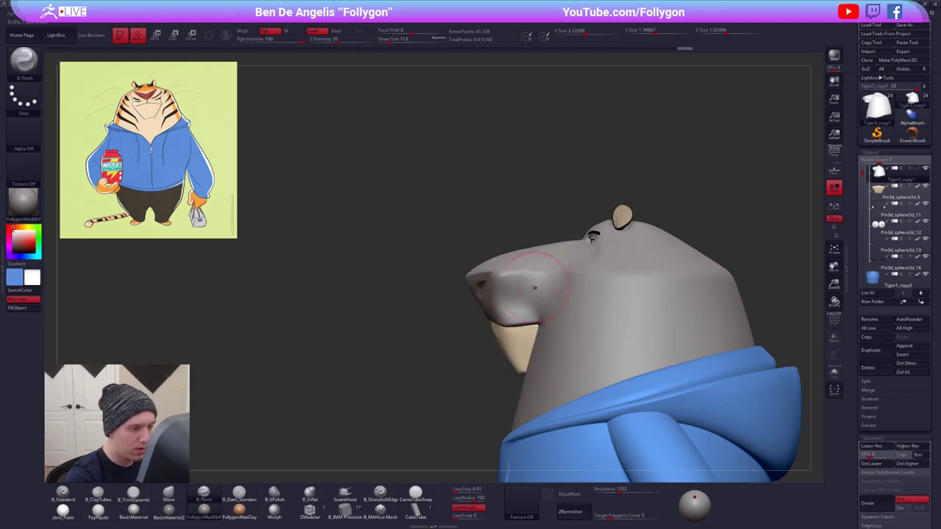
- Adjust the head's muzzle shape with the Move brush at draw size 130
key("b")
key("m")
key("v")
mouse_move(367, 286)
left_mouse_down()
mouse_move(471, 276)
mouse_move(468, 302)
mouse_move(472, 296)
left_mouse_up()
key("space")
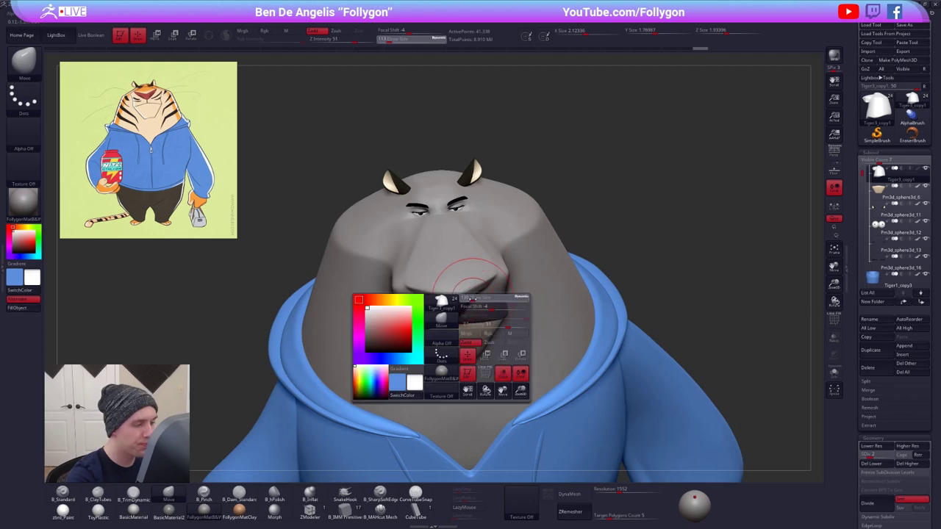
right_click_drag(474, 295, 514, 277, "shift")
- Raise the head to subdivision level 5 and turn its painted colours back on
key("d")
key("d")
key("d")
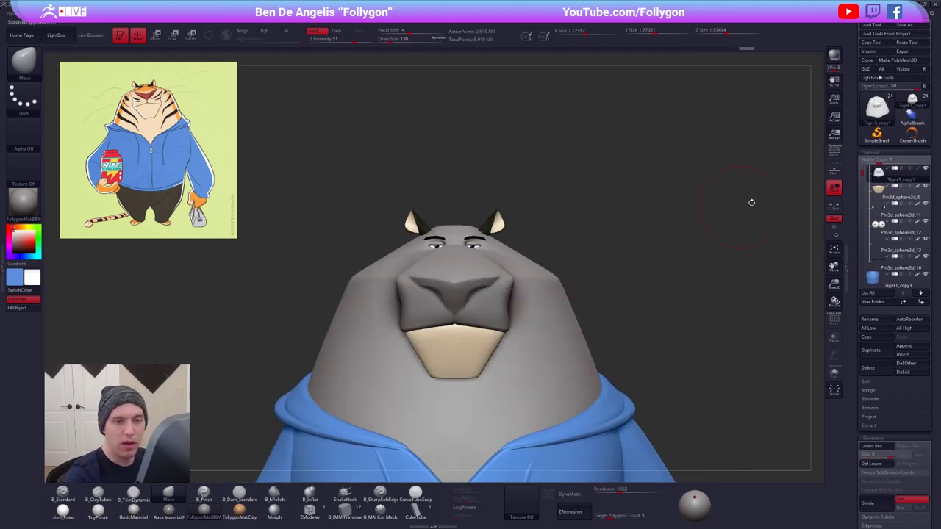
left_click(917, 170)
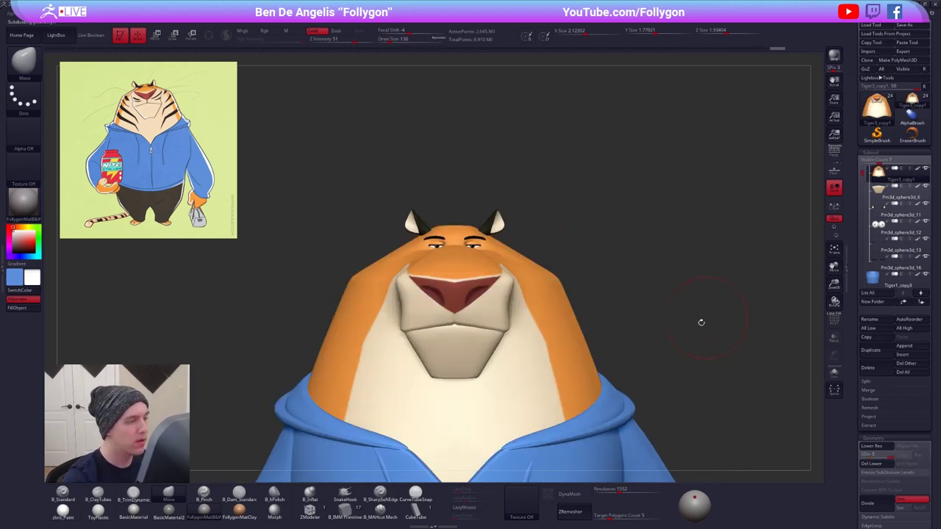
left_click_drag(702, 364, 707, 383, "alt")
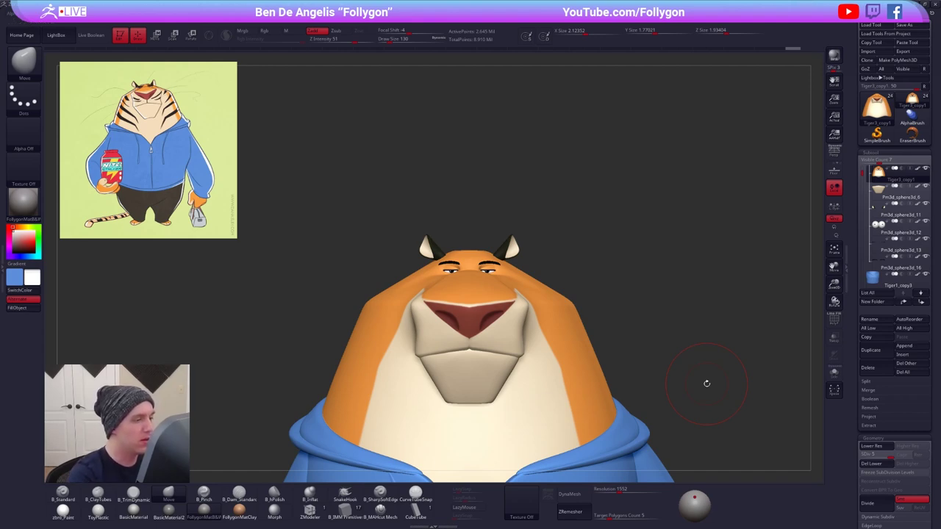
- Select the eyebrows, frame them closely from the front and reduce the Move brush size to suit them
left_click_drag(484, 265, 487, 262)
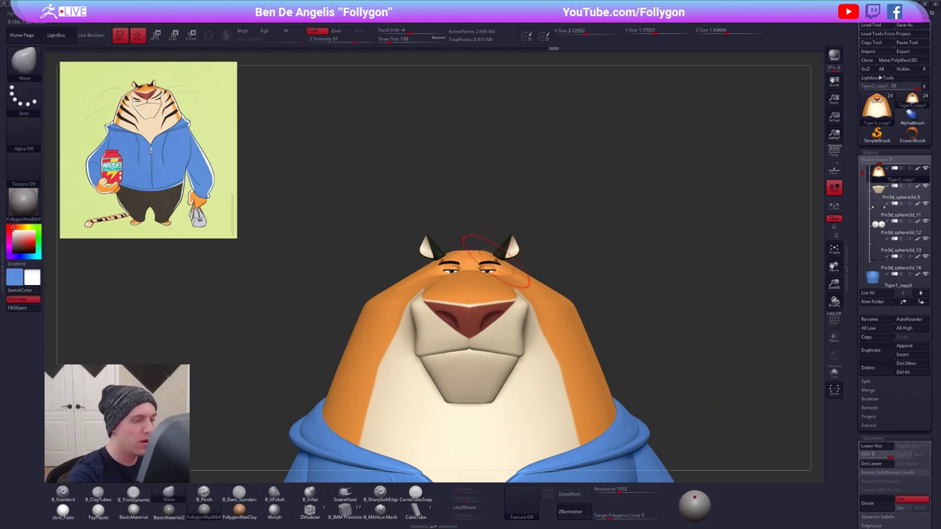
key("shift+f")
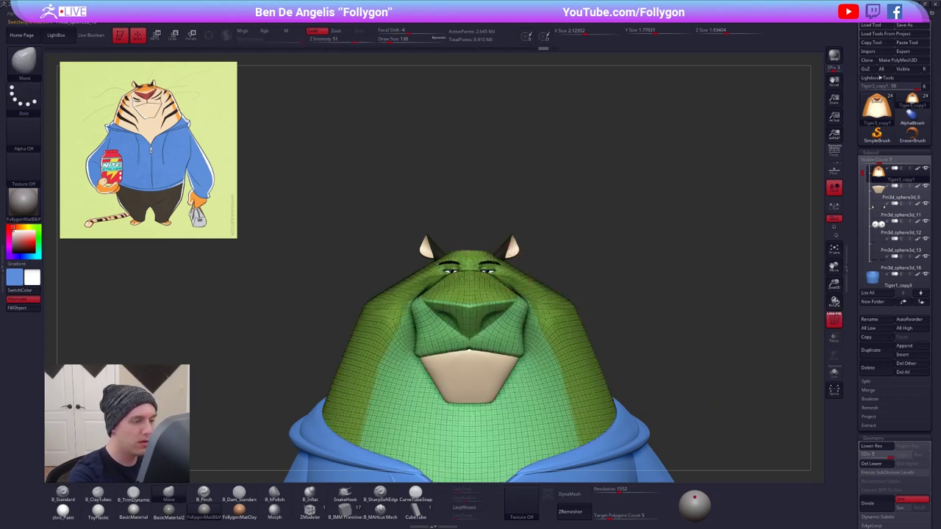
left_click(494, 264, "alt")
key("shift+f")
right_click_drag(495, 263, 492, 261, "ctrl")
key("space")
left_click_drag(492, 253, 486, 250)
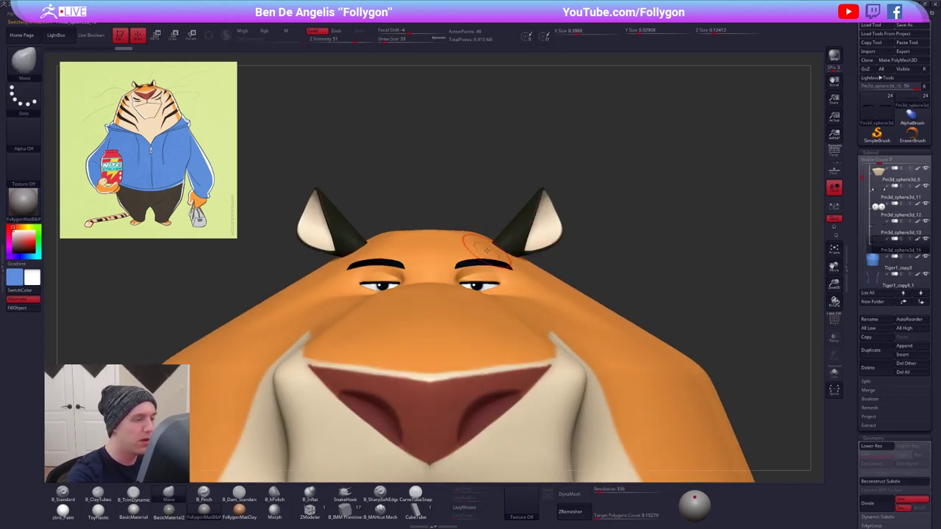
right_click_drag(494, 276, 526, 308, "alt")
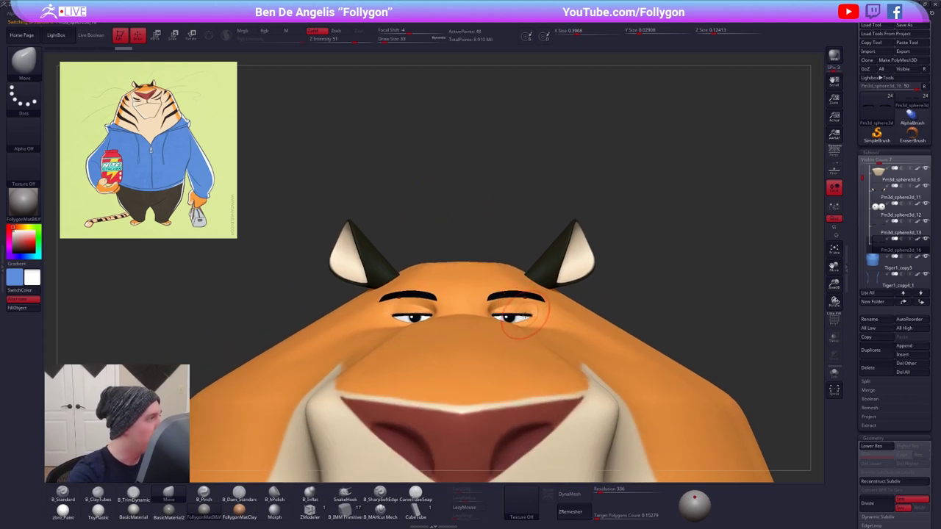
key("w")
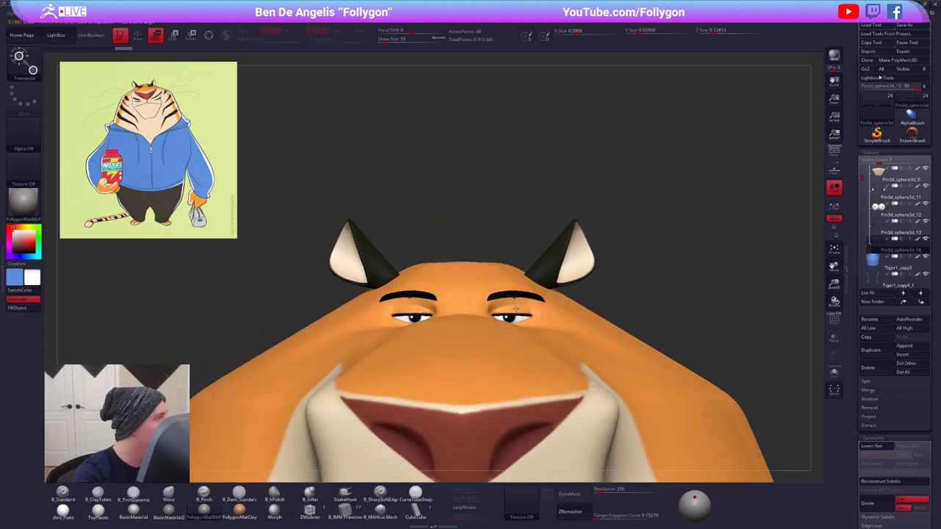
key("q")
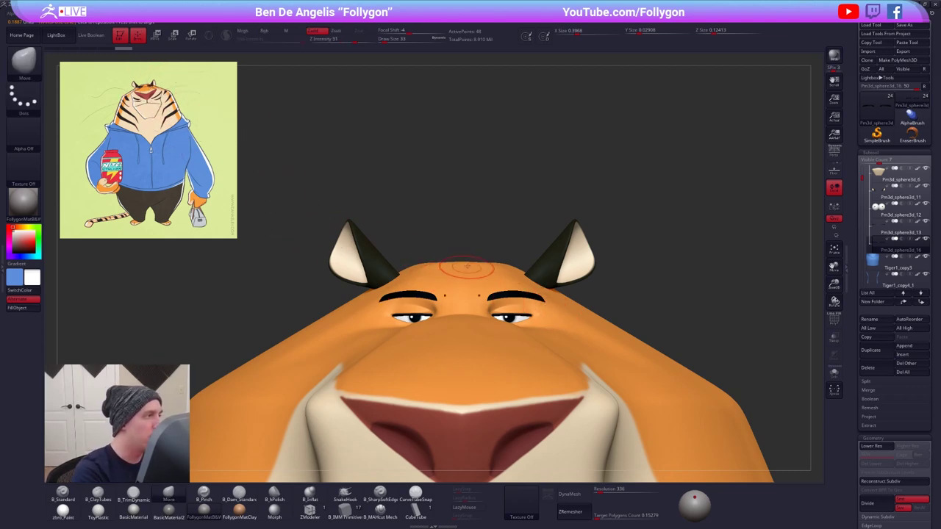
- Enlarge and reposition the reference drawing to examine the tiger's face and eyebrows
key("shift+z")
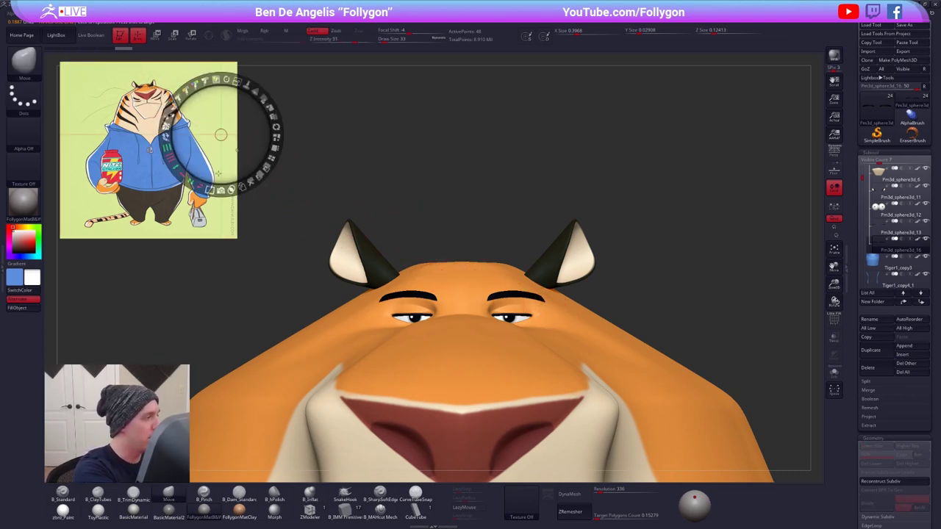
left_click_drag(221, 168, 294, 252)
left_click_drag(309, 190, 366, 279)
key("z")
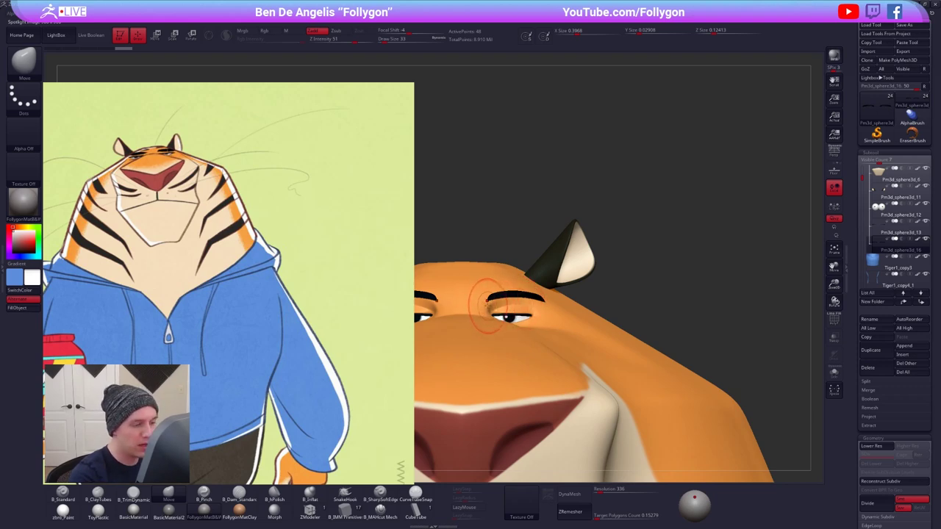
- Thicken the eyebrows vertically with the transform gizmo
key("w")
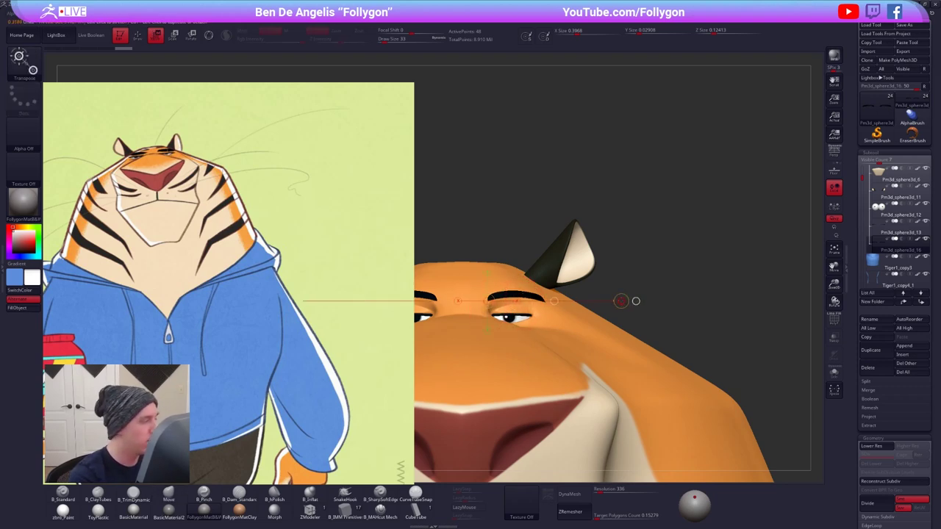
key("q")
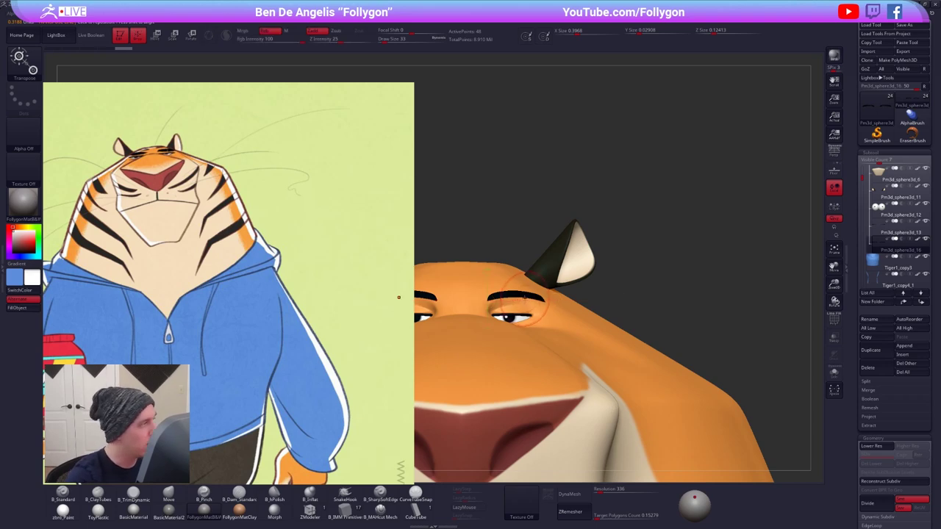
key("b")
key("m")
key("v")
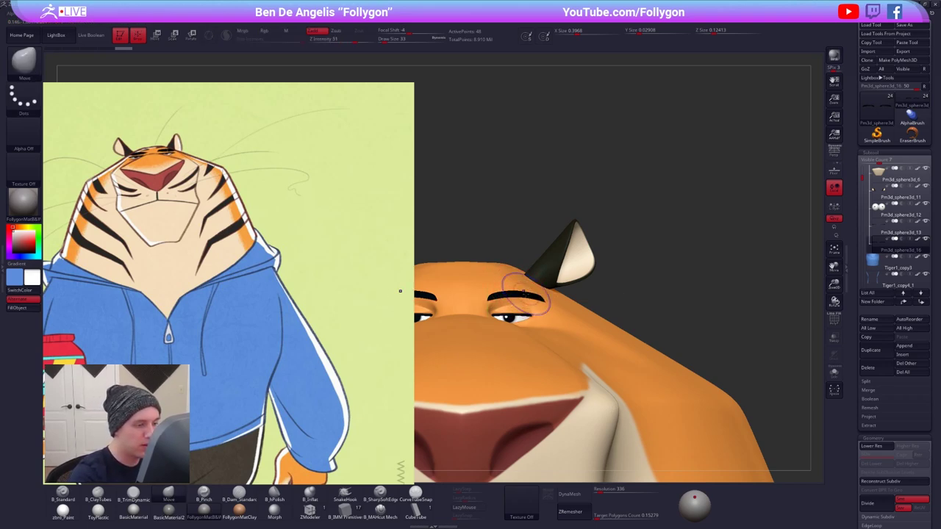
key("shift+f")
key("w")
left_click_drag(514, 295, 515, 335)
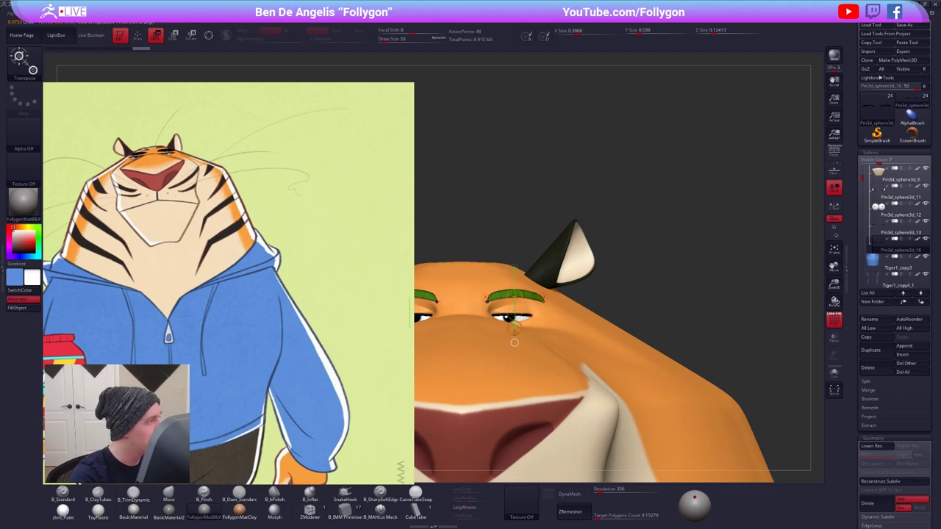
key("shift+f")
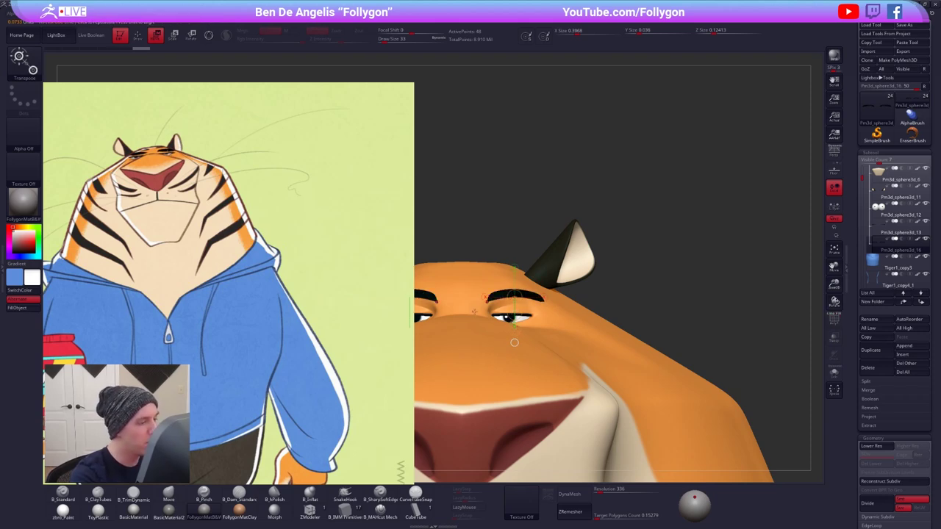
- Refine the eyebrows' outline with the Move brush, reducing the draw size to 38
key("q")
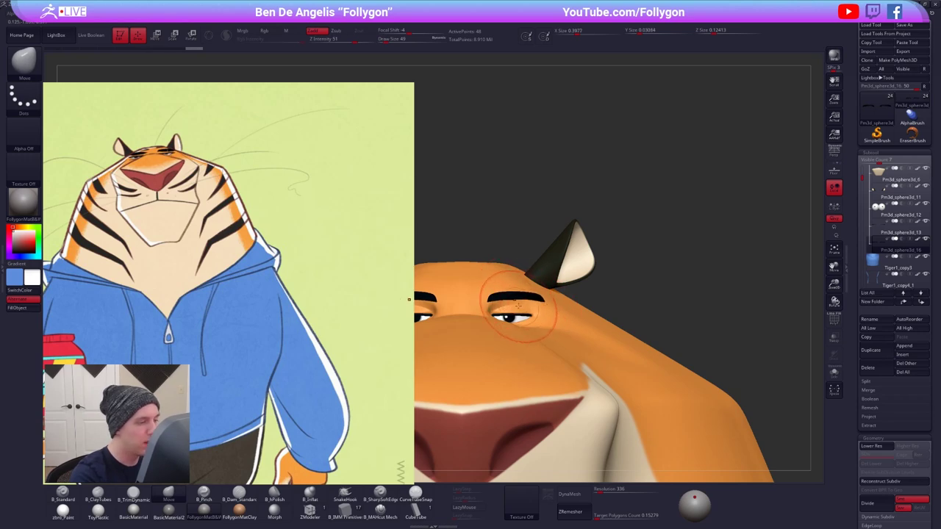
left_click_drag(519, 303, 514, 299)
key("space")
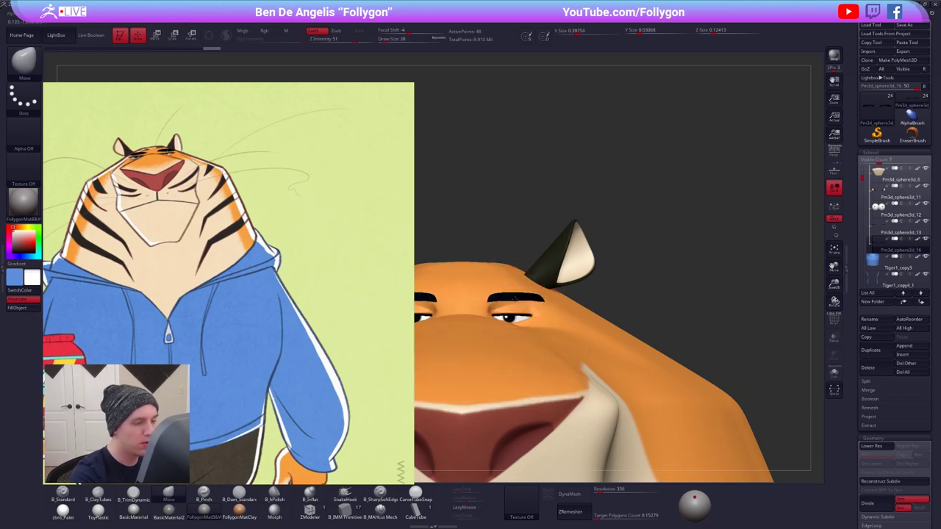
- Shrink the reference drawing and place it back in the canvas corner beside the character
key("shift+z")
left_click_drag(358, 294, 254, 201)
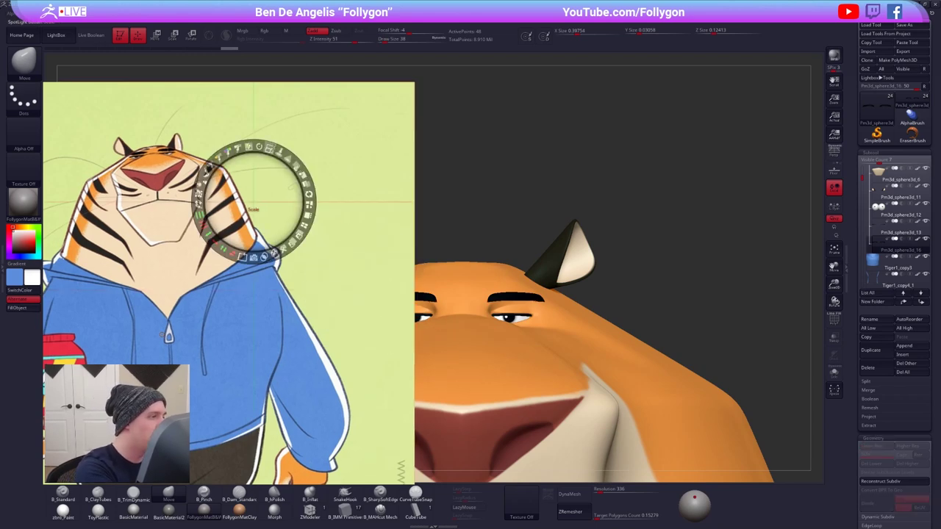
left_click_drag(210, 168, 195, 134)
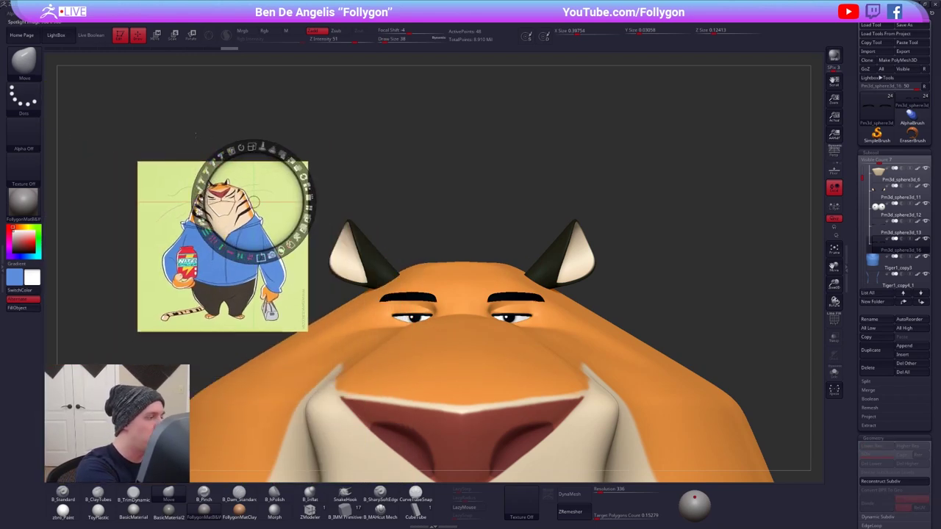
left_click_drag(284, 306, 199, 208)
key("z")
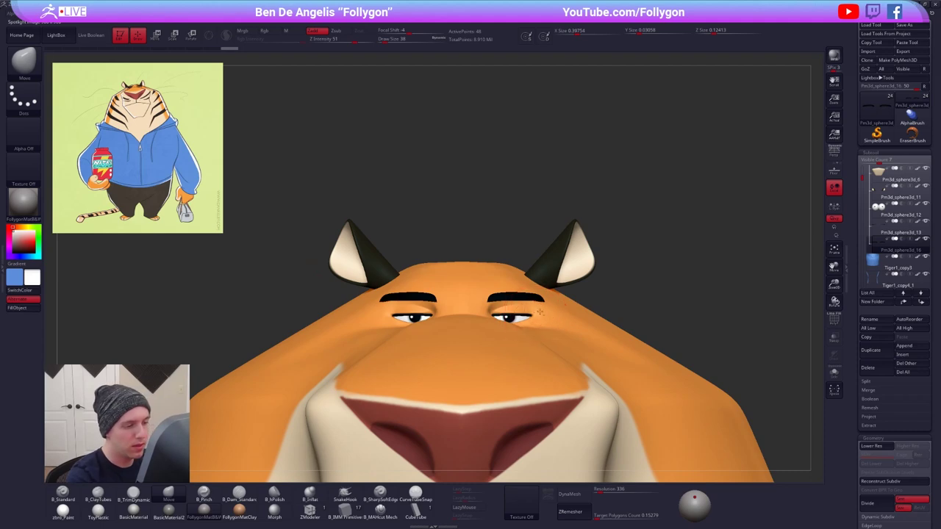
- Select the head, show it alone and frame it in side view
key("alt+s")
key("alt+s")
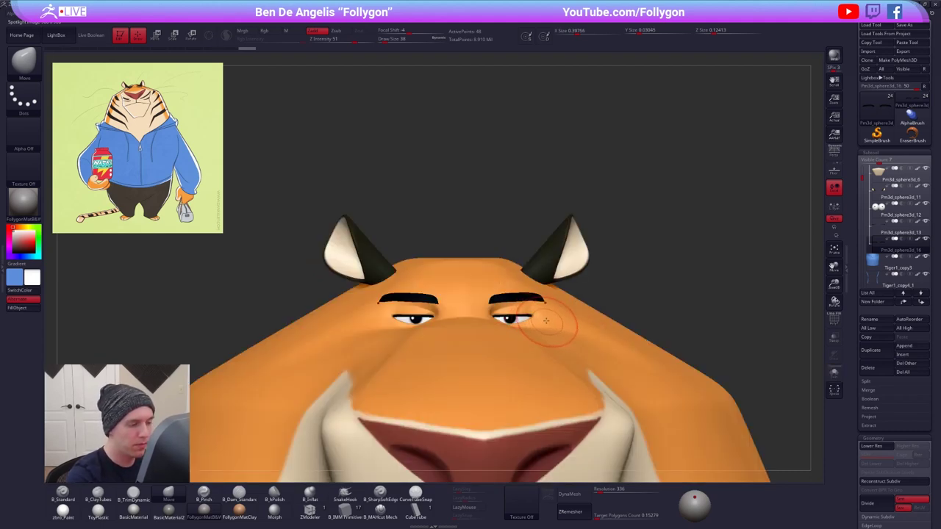
left_click(545, 322, "alt")
key("alt+s")
right_click_drag(531, 306, 521, 334)
key("shift+f")
key("shift+f")
right_click_drag(565, 356, 521, 320, "alt")
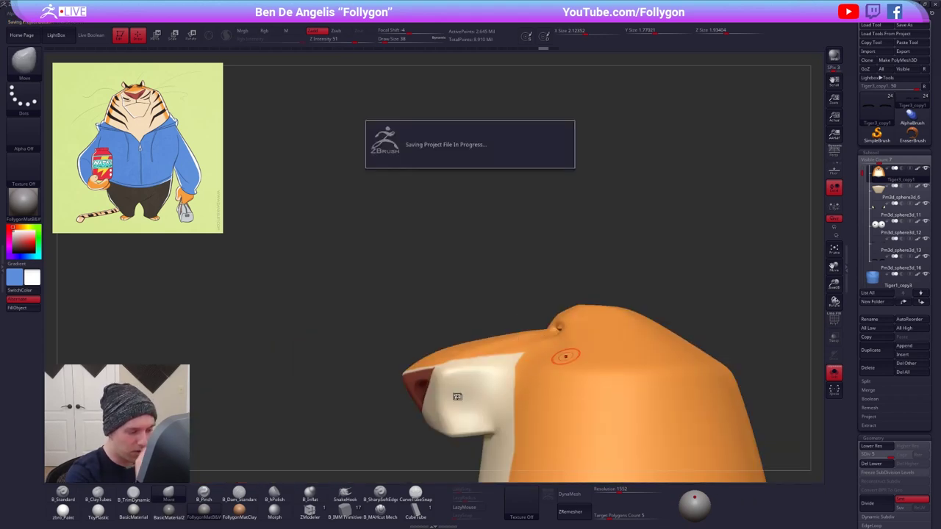
right_click_drag(457, 397, 460, 264)
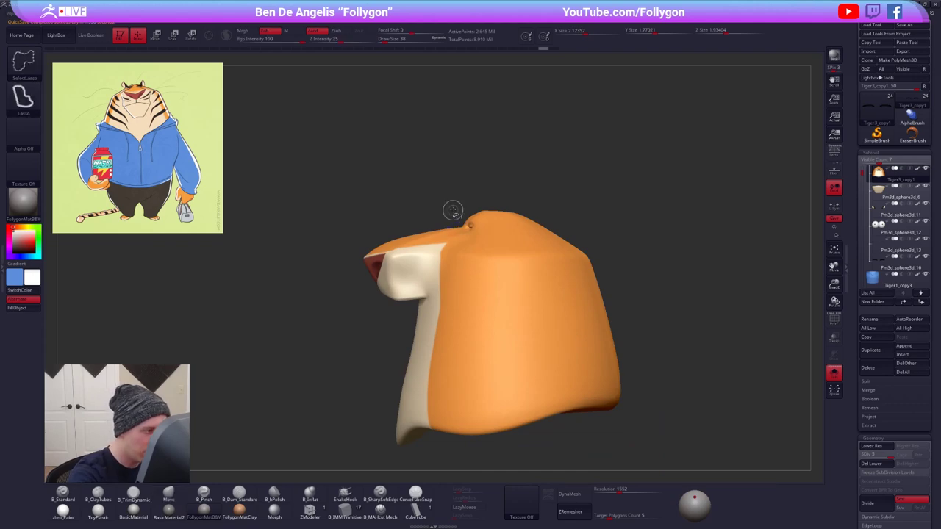
- Hide the muzzle, lower head and back of the head so only the brow and eye region remains
mouse_move(460, 221)
left_mouse_down("ctrl+shift")
mouse_move(339, 234)
mouse_move(310, 165)
left_mouse_up("ctrl+shift")
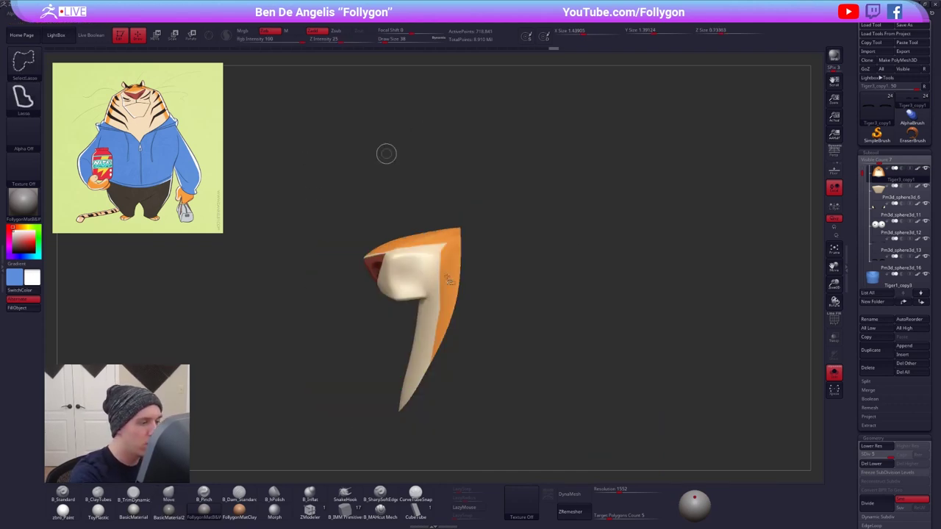
left_click(378, 395, "ctrl+shift")
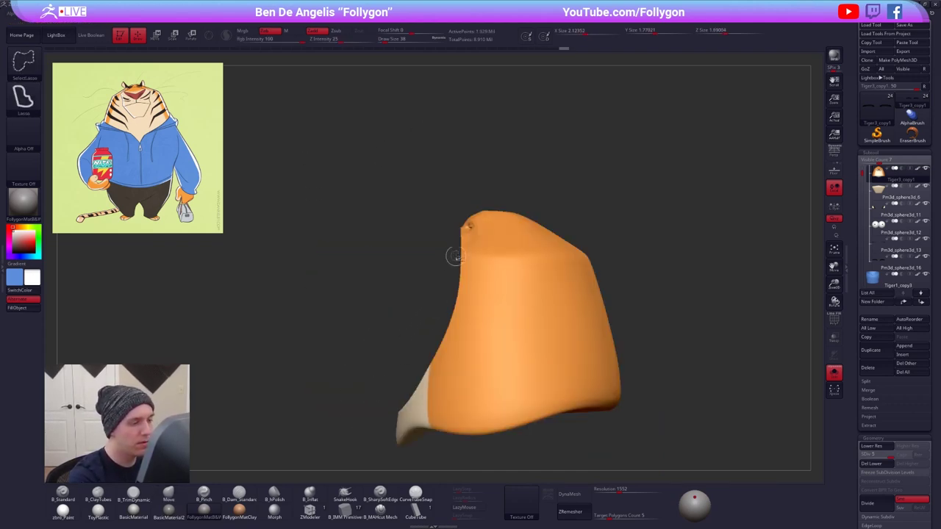
mouse_move(444, 244)
left_mouse_down("ctrl+alt+shift")
mouse_move(719, 321)
mouse_move(323, 459)
mouse_move(310, 434)
left_mouse_up("ctrl+alt+shift")
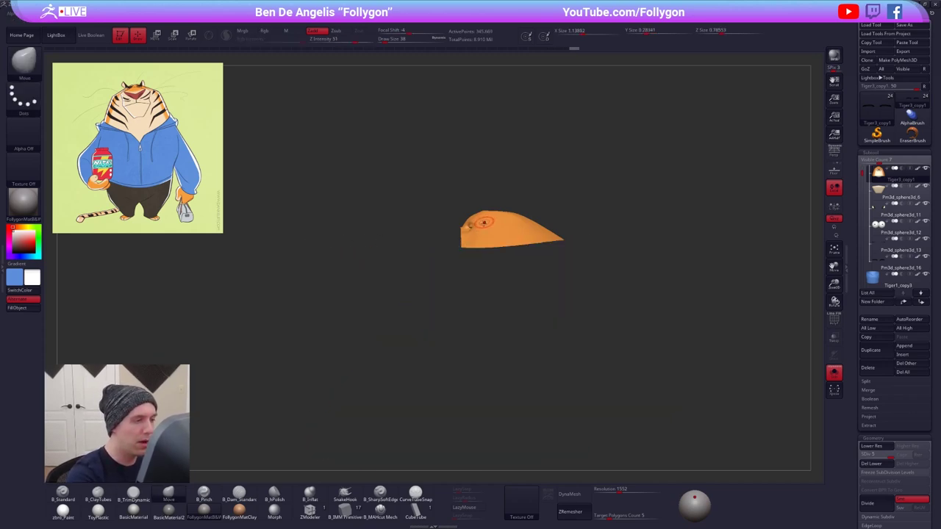
mouse_move(386, 221)
left_mouse_down("shift")
mouse_move(486, 215)
mouse_move(548, 291)
mouse_move(475, 261)
left_mouse_up("shift")
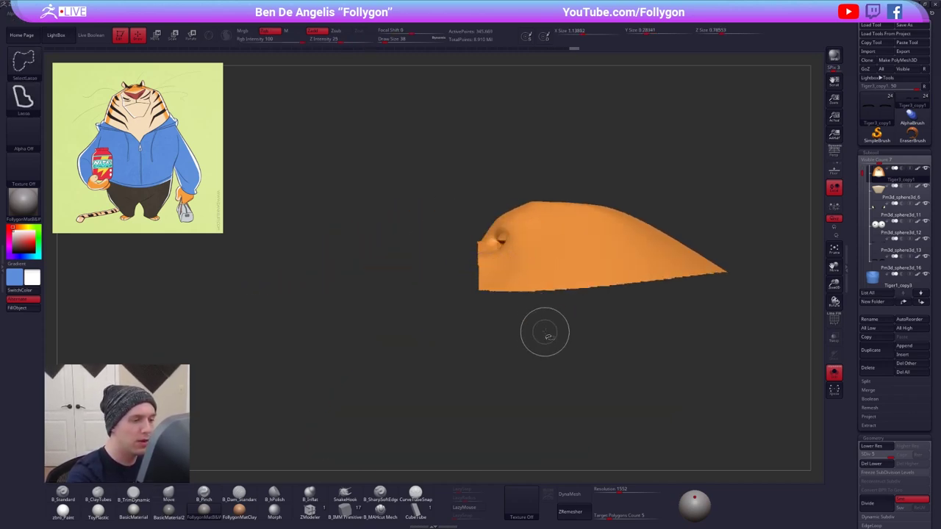
mouse_move(547, 328)
left_mouse_down("ctrl+alt+shift")
mouse_move(723, 199)
mouse_move(741, 351)
left_mouse_up("ctrl+alt+shift")
mouse_move(455, 243)
left_mouse_down("shift")
mouse_move(517, 231)
mouse_move(507, 254)
mouse_move(522, 290)
mouse_move(498, 284)
left_mouse_up("shift")
- Lasso-mask the eyelids and the area below the brow on both sides, with the Move brush ready at draw size 16
key("b")
key("m")
key("v")
key("space")
right_click_drag(505, 269, 510, 287, "alt")
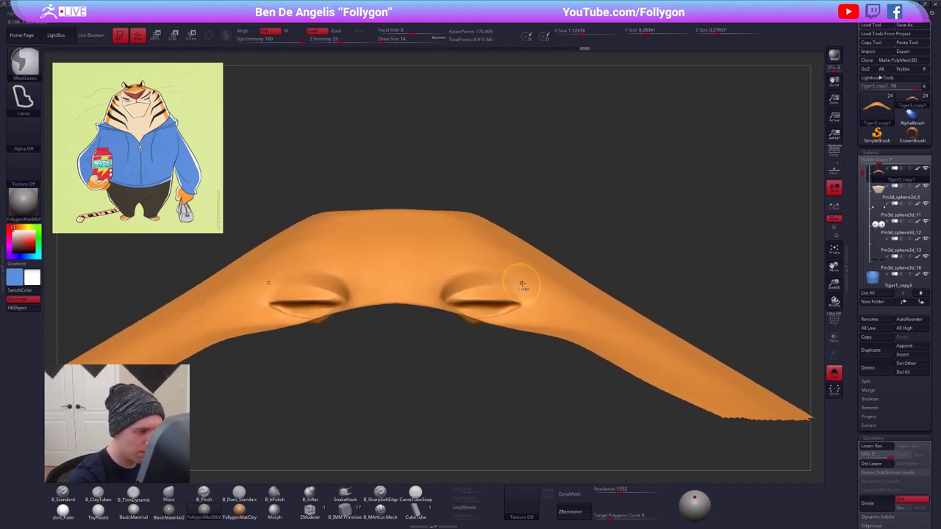
mouse_move(610, 281)
left_mouse_down("ctrl")
mouse_move(441, 288)
mouse_move(491, 455)
mouse_move(613, 451)
mouse_move(768, 412)
left_mouse_up("ctrl")
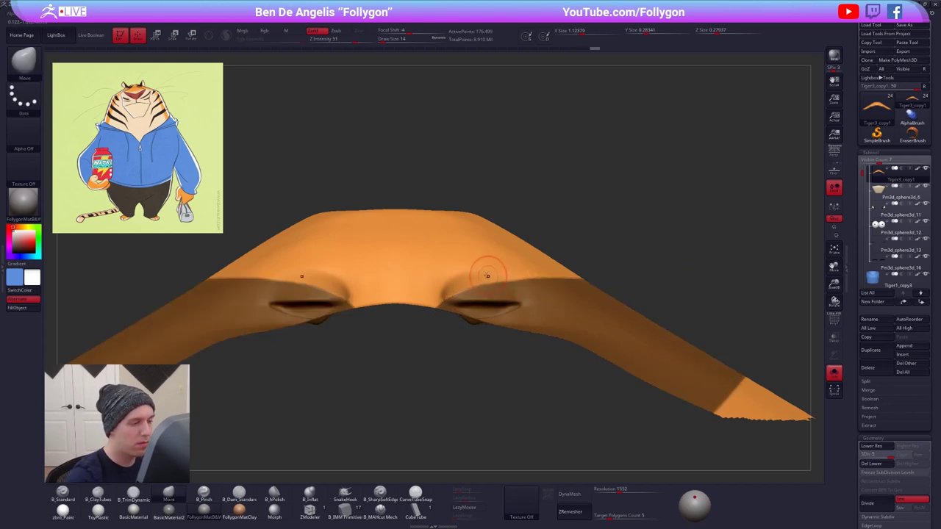
key("space")
key("ctrl")
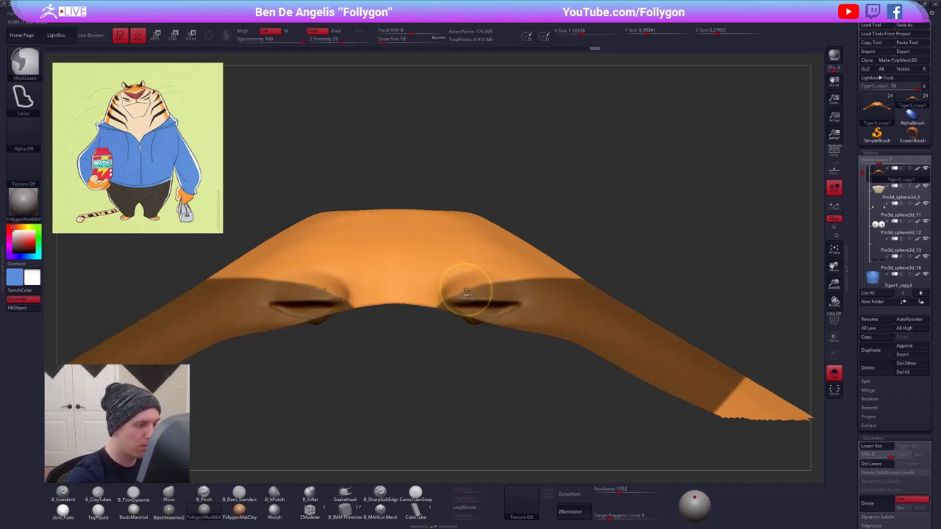
mouse_move(462, 295)
left_mouse_down("ctrl")
mouse_move(384, 295)
mouse_move(334, 372)
mouse_move(462, 374)
left_mouse_up("ctrl")
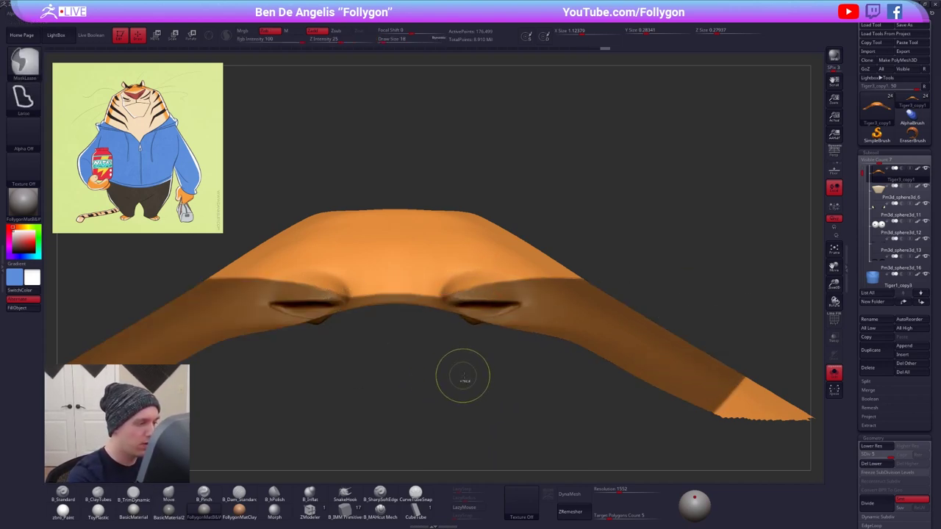
- Mask the rest of the head outside the brow region, and show only the brow and eye region again
key("f")
left_click(609, 275, "ctrl+shift")
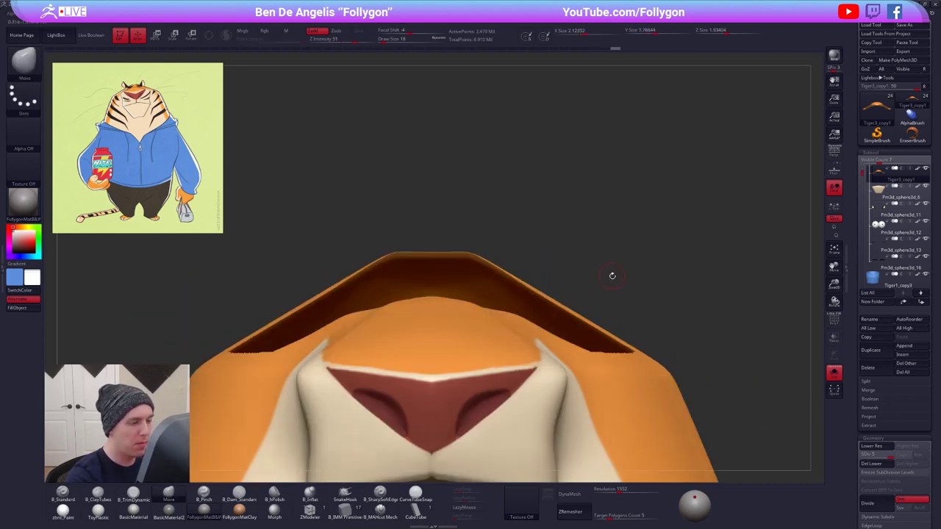
left_click(615, 276, "ctrl")
left_click(614, 278, "ctrl")
left_click(612, 277, "ctrl")
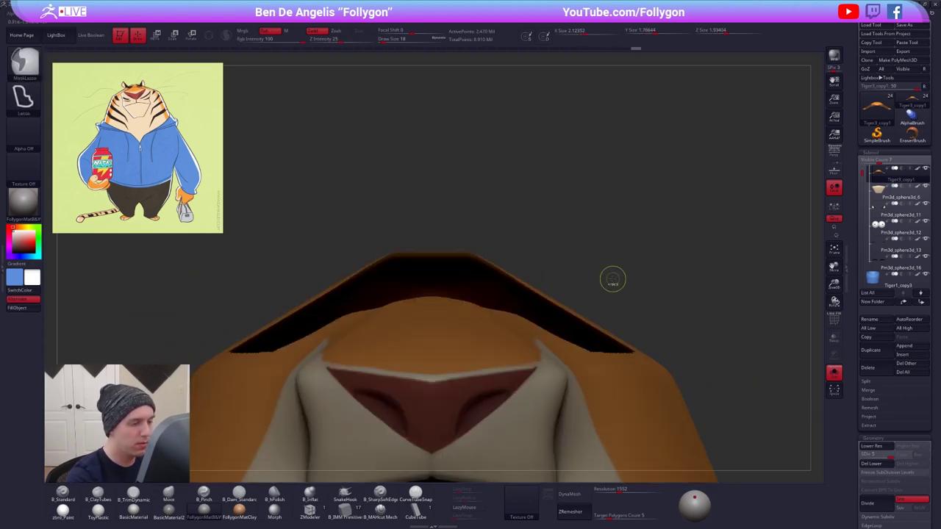
mouse_move(613, 275)
left_mouse_down("alt")
mouse_move(581, 256)
mouse_move(315, 388)
mouse_move(658, 326)
mouse_move(655, 336)
left_mouse_up("alt")
left_click(667, 320, "ctrl+shift")
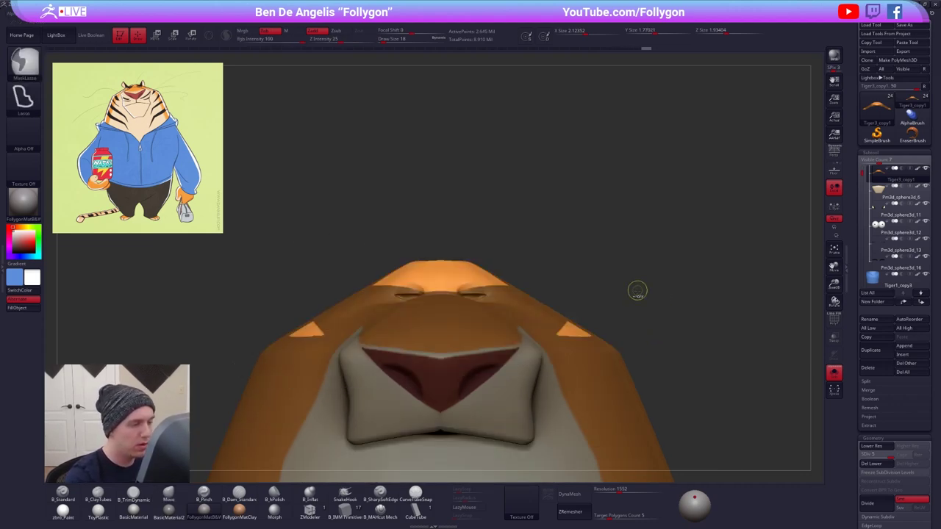
left_click(631, 302, "ctrl+shift")
left_click_drag(667, 288, 647, 294, "ctrl+shift")
mouse_move(568, 296)
left_mouse_down("ctrl+alt+shift")
mouse_move(551, 318)
mouse_move(613, 334)
left_mouse_up("ctrl+alt+shift")
mouse_move(481, 272)
right_mouse_down("alt")
mouse_move(542, 323)
mouse_move(544, 278)
right_mouse_up("alt")
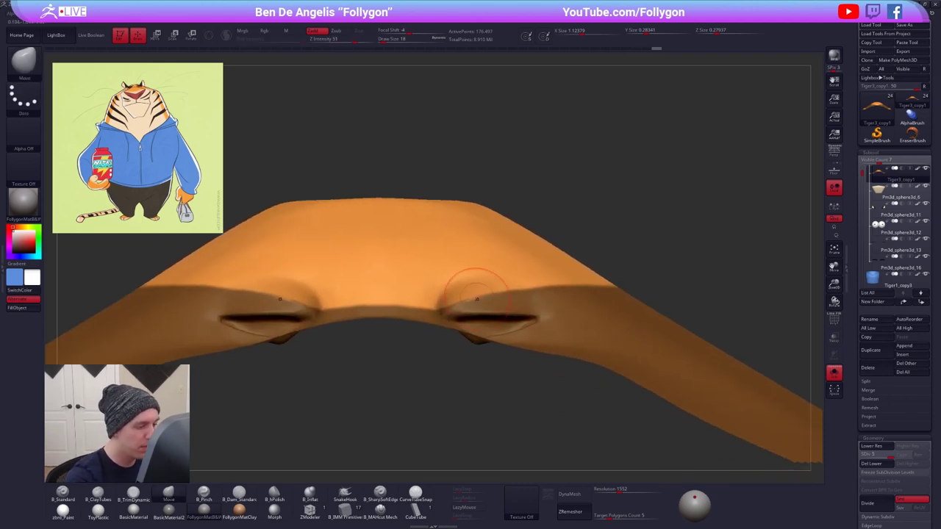
- Undo the last edit, hide the eyebrows with the eyes and ears showing, and enlarge the Move brush to draw size 53
key("ctrl+z")
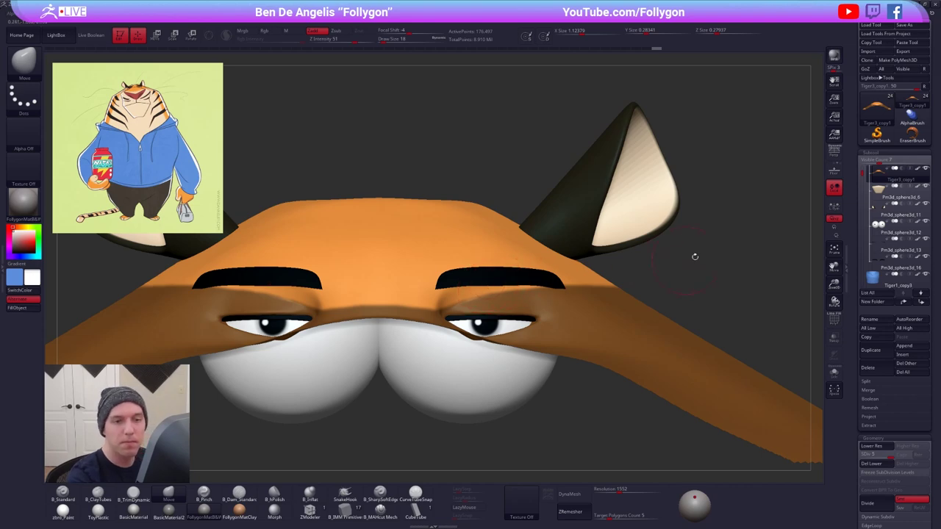
left_click_drag(863, 170, 863, 179)
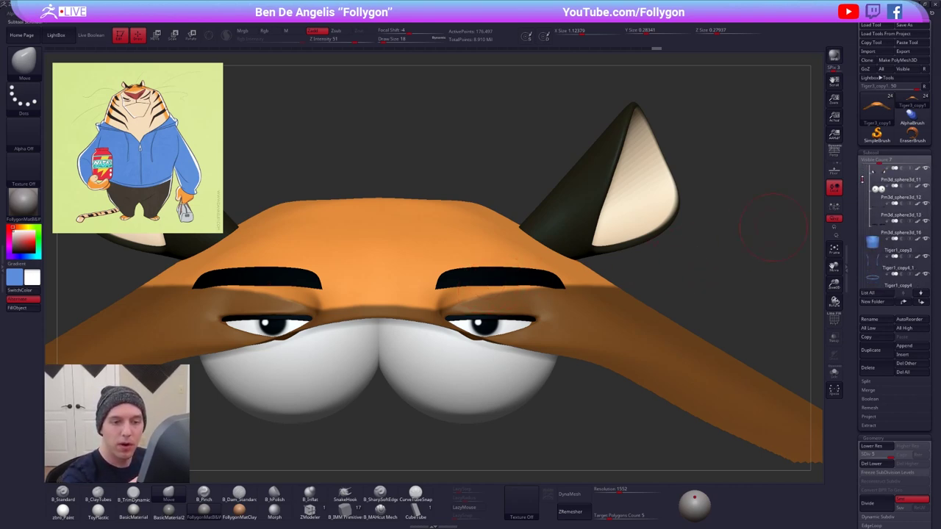
left_click(925, 223)
key("space")
left_click_drag(477, 280, 485, 279)
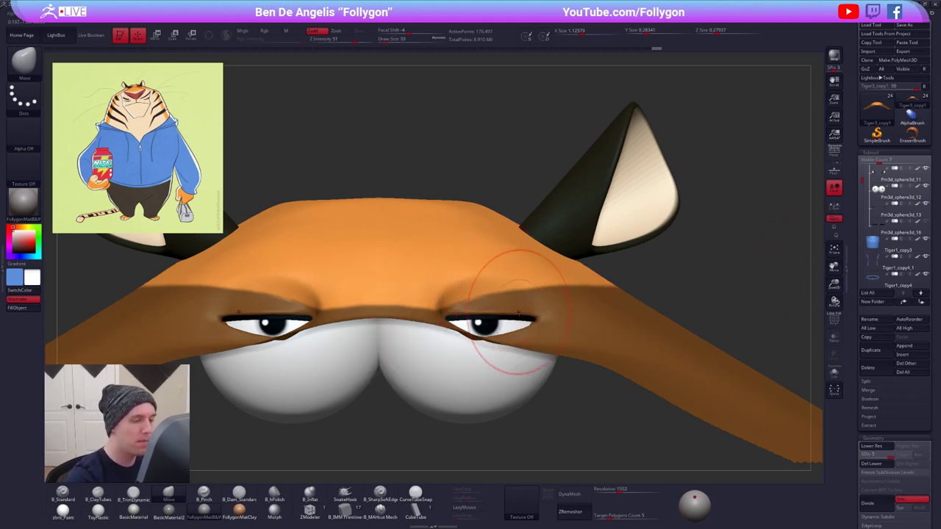
- Reshape the unmasked brow above the eyelids at subdivision level 3 with the Move brush at draw size 21
key("space")
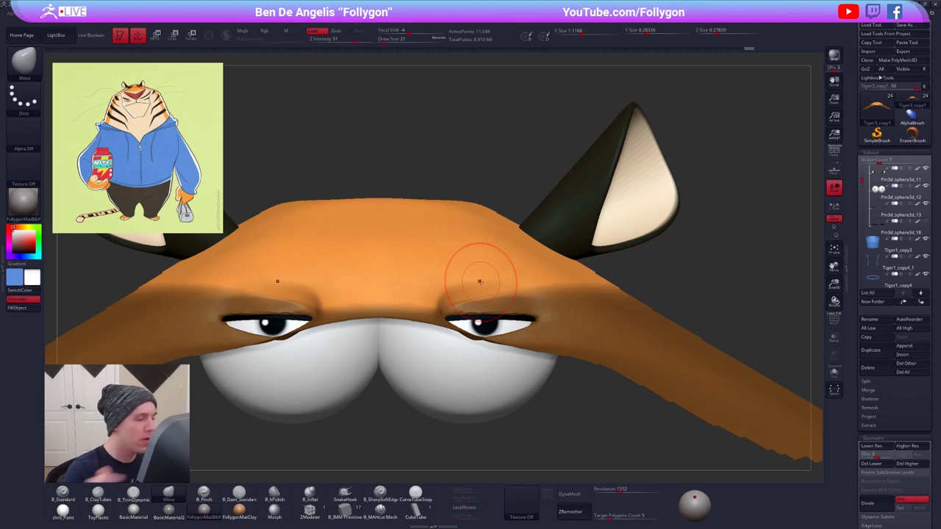
key("s")
left_click_drag(484, 275, 487, 274)
mouse_move(500, 323)
right_mouse_down()
mouse_move(485, 329)
mouse_move(485, 371)
right_mouse_up()
key("alt+s")
left_click_drag(485, 291, 485, 286)
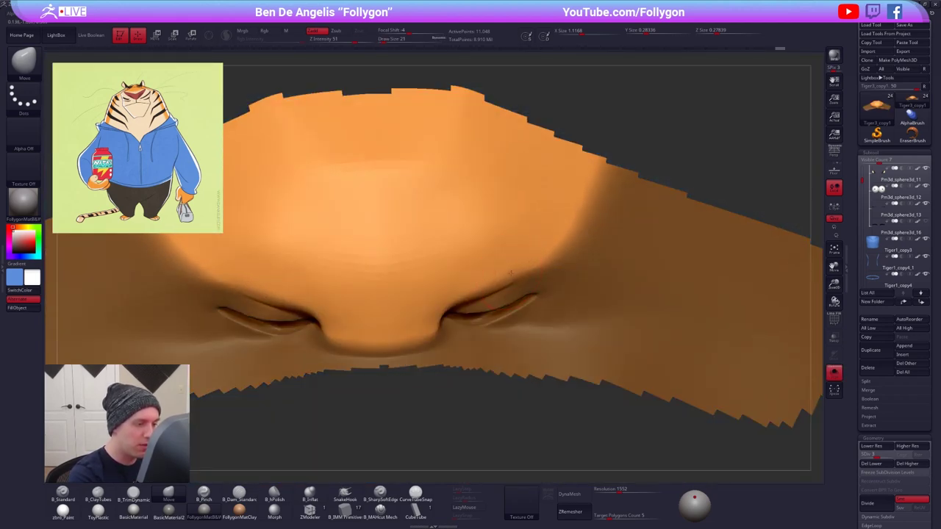
- Refine the brow ridge from the top and front with the Move brush at draw sizes 16 and 33
key("[")
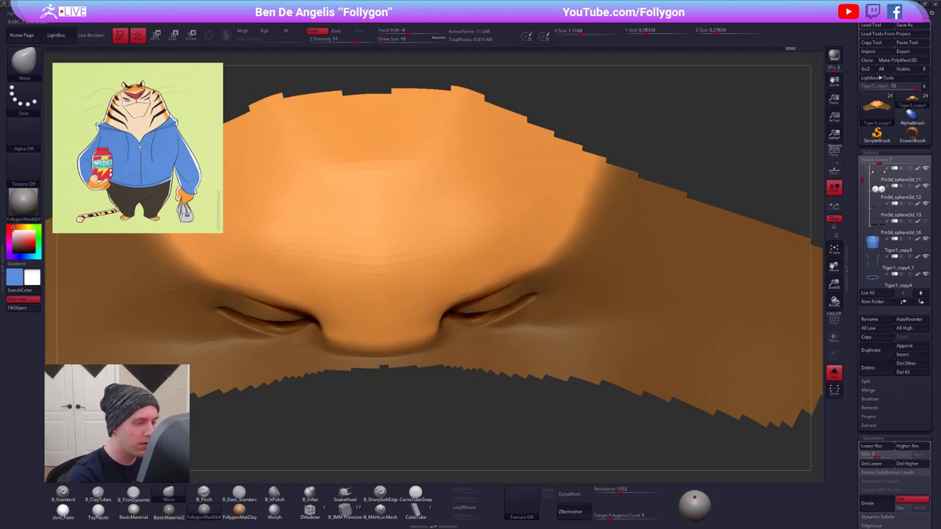
right_click_drag(503, 289, 498, 210)
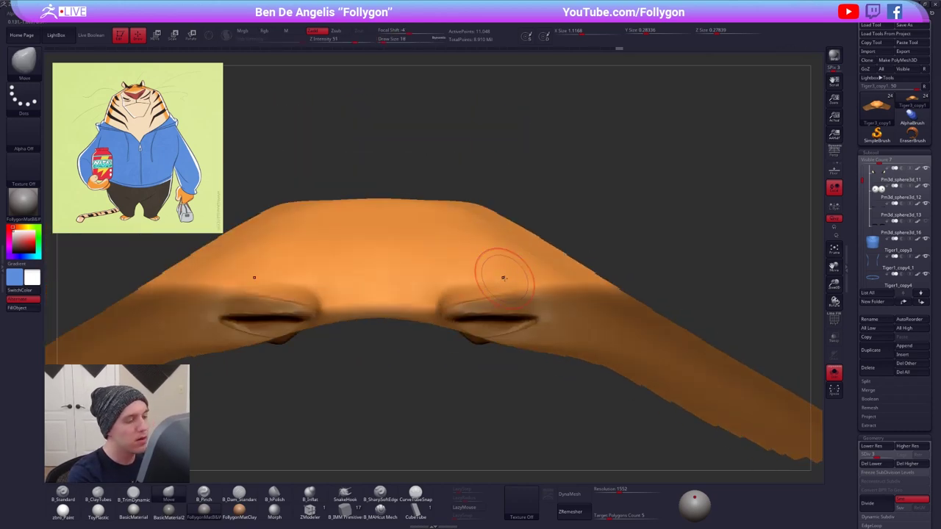
key("]")
key("]")
key("]")
key("]")
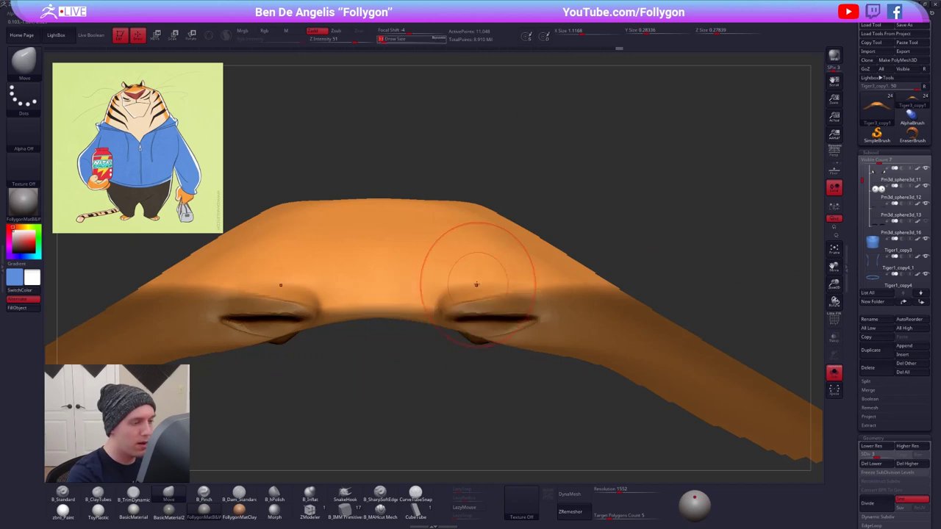
- Adjust the lower brow edge beside the eyelids with Move at draw size 21, and smooth it at draw size 12
key("[")
key("[")
key("[")
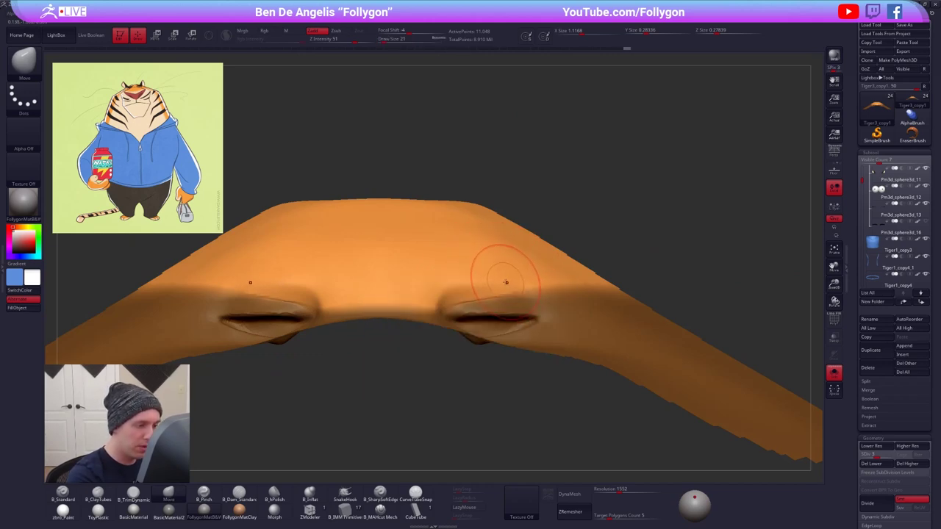
key("space")
mouse_move(461, 284)
left_mouse_down()
mouse_move(474, 286)
mouse_move(457, 302)
left_mouse_up()
key("space")
key("shift")
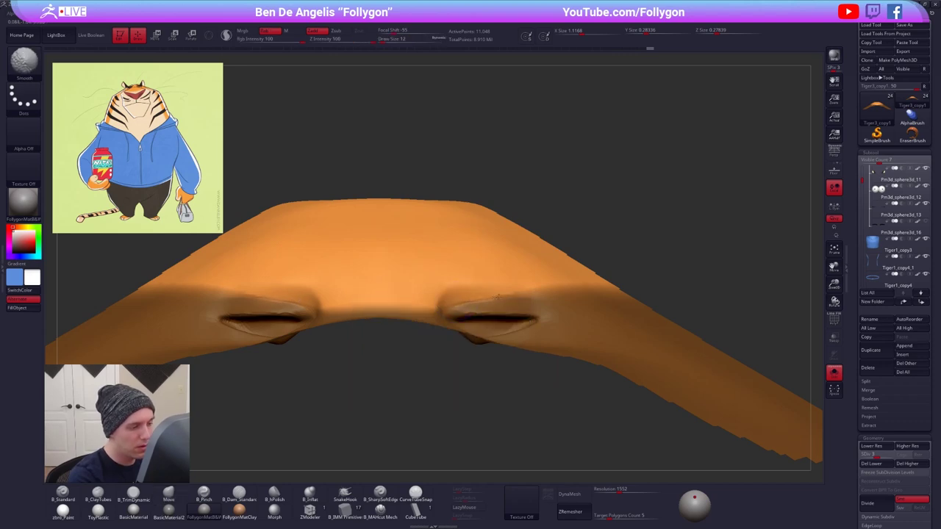
- Return the head to subdivision level 5 and refine the brow with Move at draw sizes 16 and 12, showing the other parts again
mouse_move(459, 304)
right_mouse_down()
mouse_move(505, 294)
mouse_move(474, 315)
mouse_move(482, 321)
mouse_move(469, 347)
right_mouse_up()
key("d")
key("d")
key("space")
left_click_drag(498, 322, 505, 322)
right_click_drag(487, 309, 470, 280)
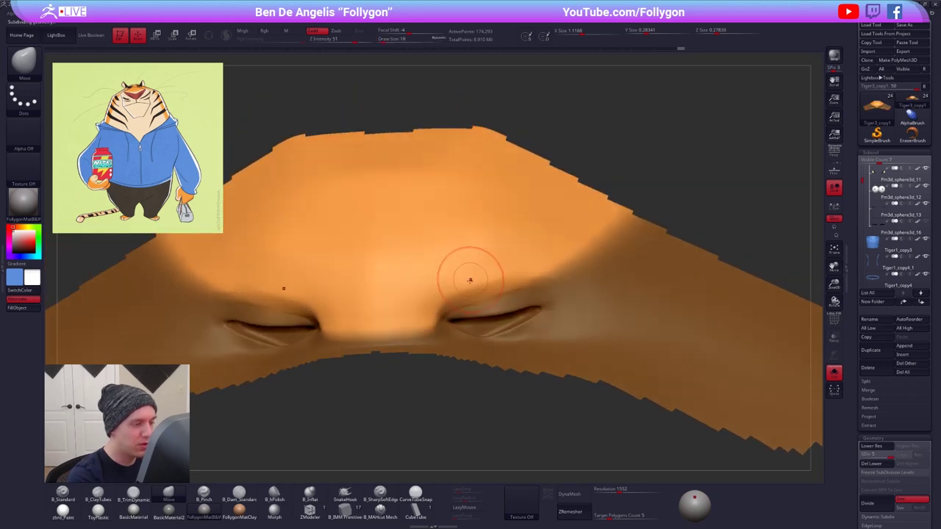
key("space")
left_click_drag(482, 294, 478, 294)
key("alt+s")
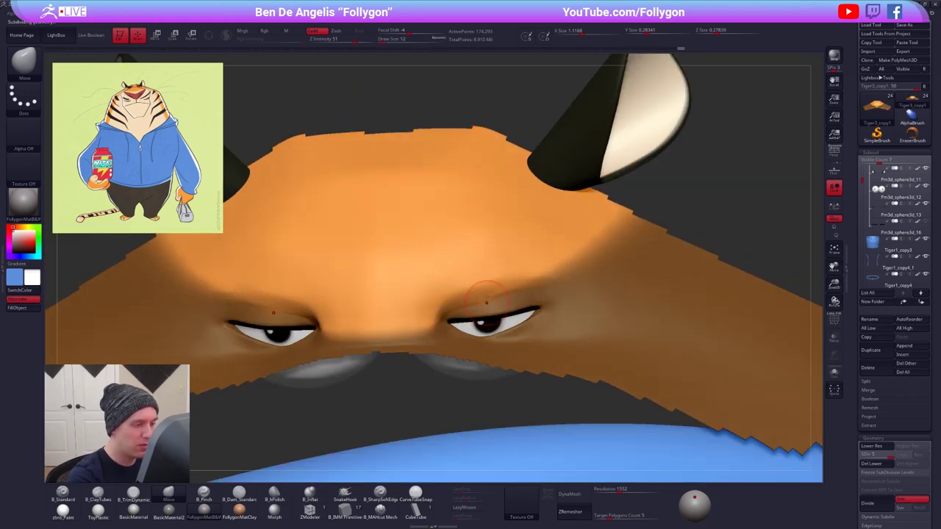
right_click_drag(486, 297, 609, 311)
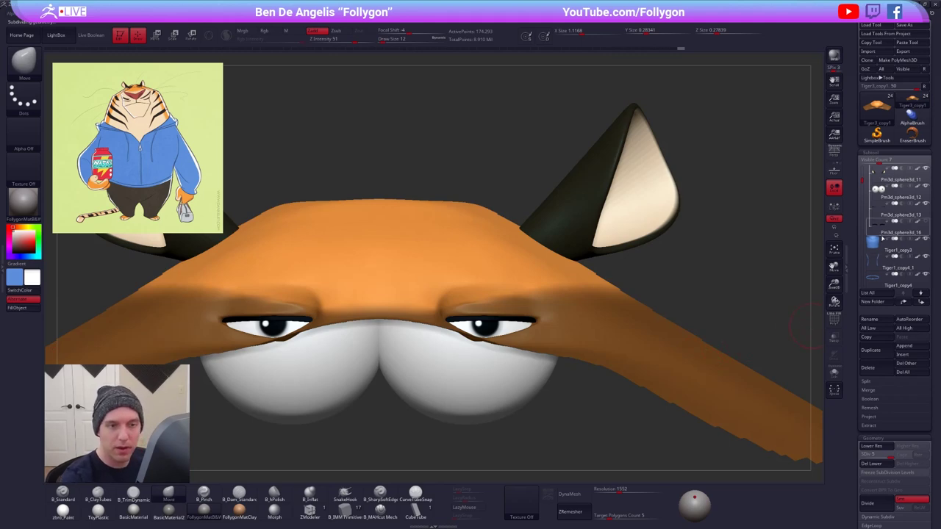
- Make the eyebrows visible again and select them for repositioning against the reshaped brow
left_click(926, 223)
key("w")
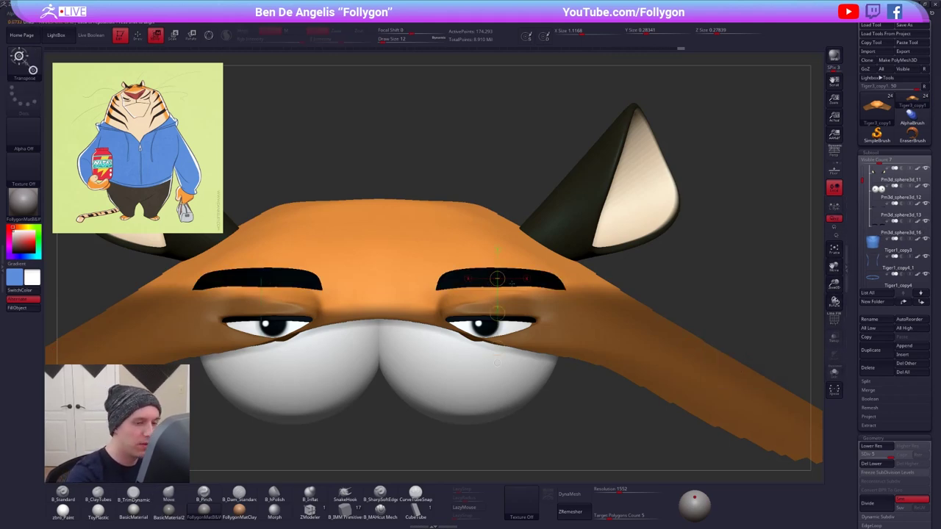
key("shift+f")
left_click(865, 234)
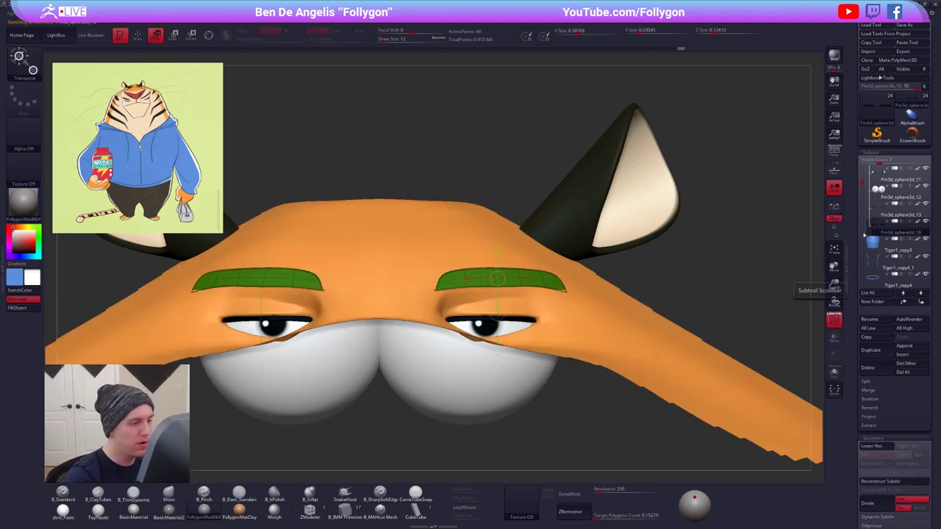
key("shift+f")
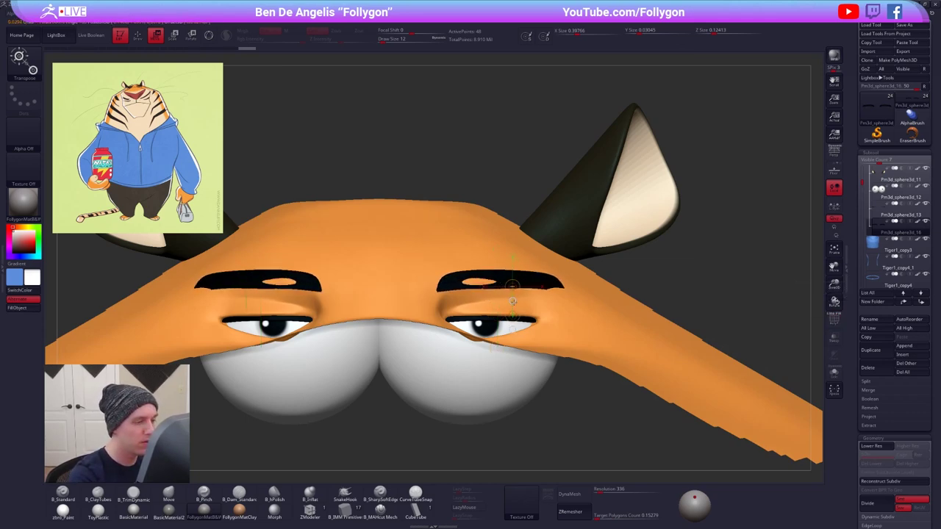
- Fit the eyebrows over the reshaped brow with the Move brush at draw sizes 29 and 7
key("q")
key("space")
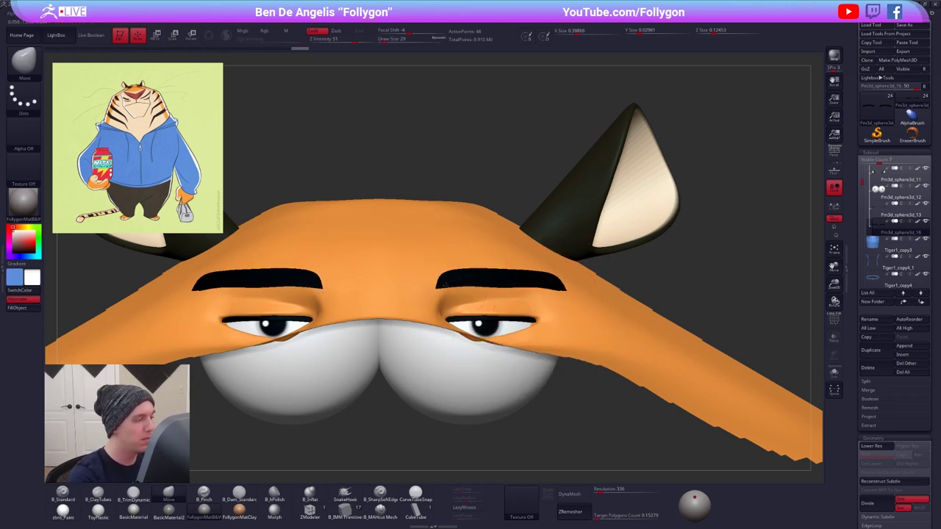
key("space")
left_click(356, 283)
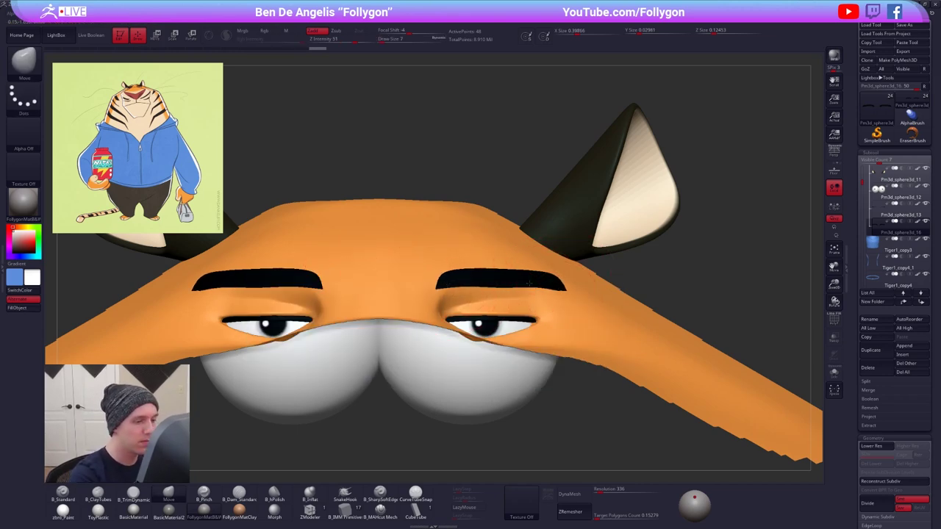
- Display the eyebrows' wireframe and nudge their upper edge near the inner ends with Move at draw size 7
key("shift+f")
right_click_drag(521, 293, 540, 320)
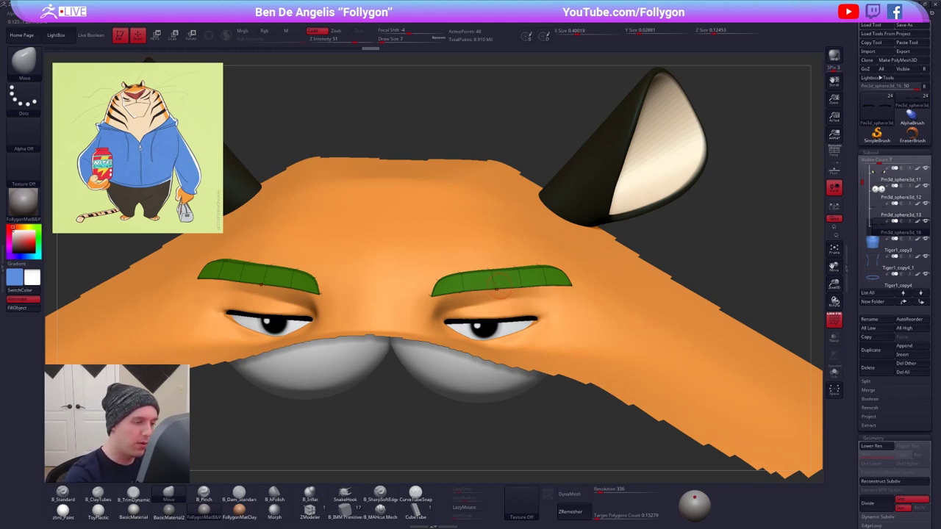
right_click_drag(527, 295, 561, 319, "alt")
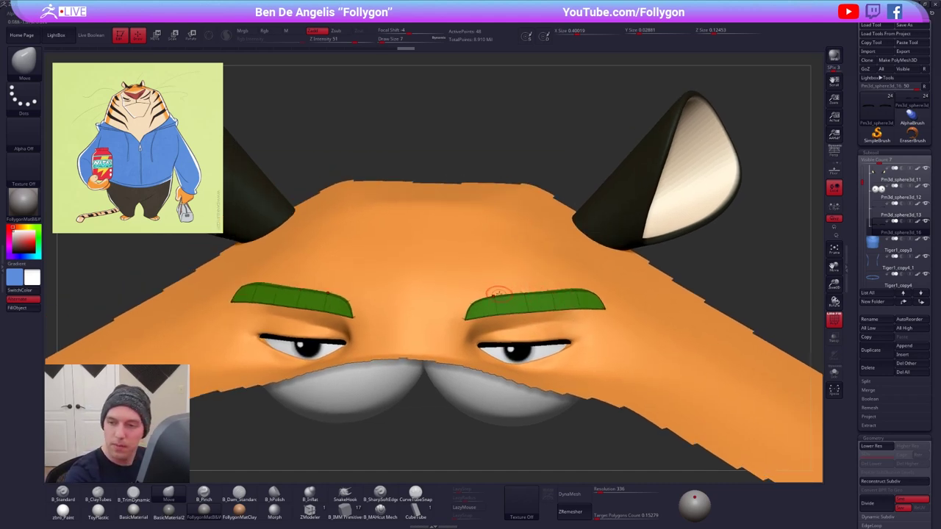
mouse_move(500, 292)
right_mouse_down()
mouse_move(502, 273)
mouse_move(491, 294)
right_mouse_up()
left_click_drag(505, 293, 485, 296)
key("space")
- Isolate the eyebrows at their lowest subdivision level and adjust the inner corner points with Move at draw size 4
key("shift+d")
key("alt+s")
right_click_drag(463, 320, 479, 332, "ctrl")
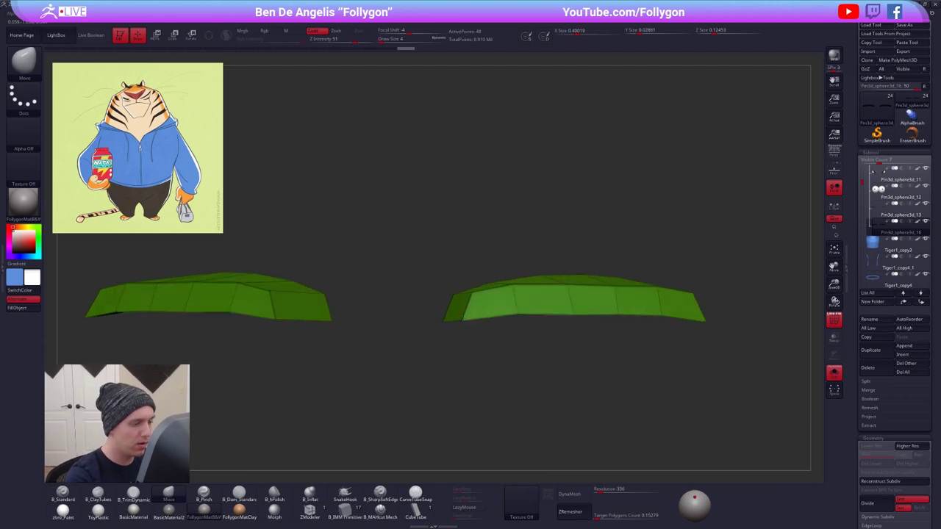
left_click_drag(463, 320, 514, 316)
right_click_drag(507, 323, 570, 324)
left_click_drag(377, 324, 377, 320)
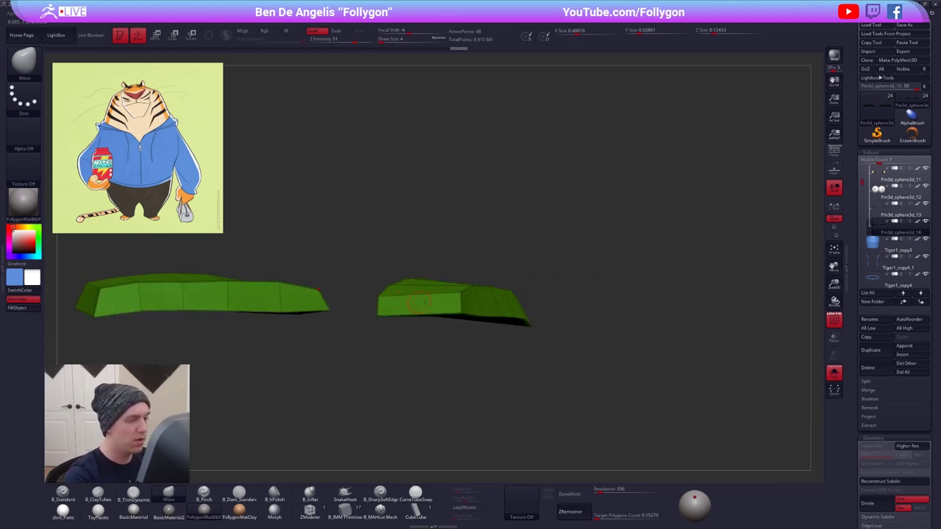
- Undo the last two eyebrow edits, raise the eyebrows' subdivision level and show the other parts again
key("ctrl+z")
key("ctrl+z")
right_click_drag(459, 303, 432, 306)
key("d")
right_click_drag(459, 342, 459, 311, "ctrl")
key("alt+s")
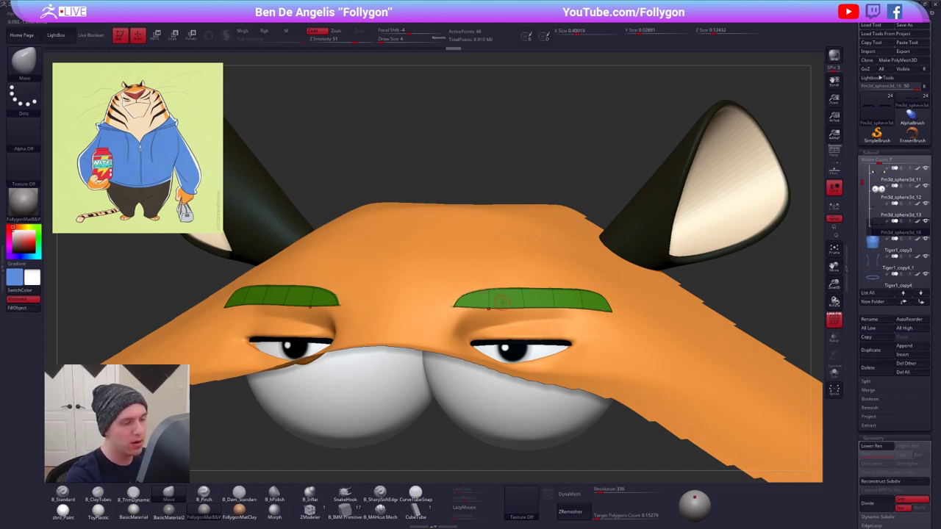
- Shape the outer ends of the eyebrows to follow the brow's curve from above with Move at draw size 21
right_click_drag(503, 313, 501, 319)
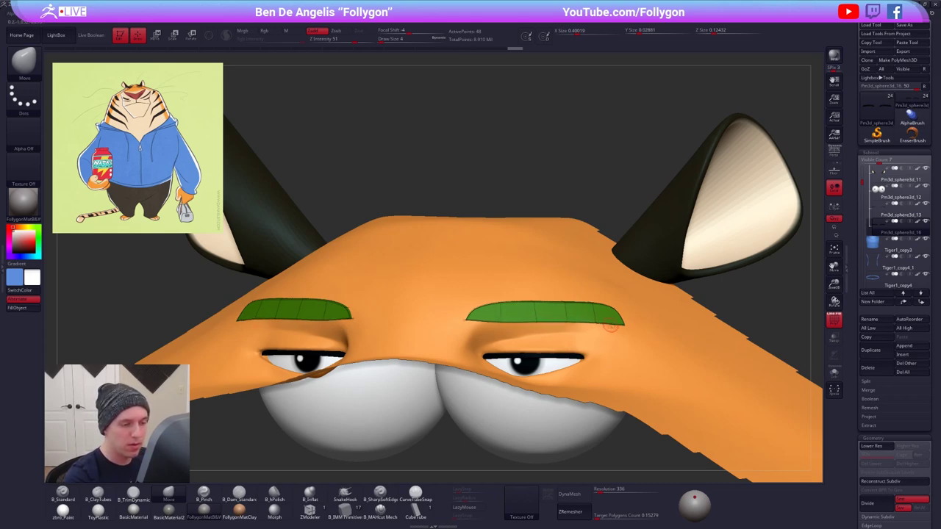
right_click_drag(619, 330, 643, 390)
right_click_drag(588, 302, 588, 324)
key("space")
left_click_drag(581, 309, 608, 279)
right_click_drag(602, 267, 604, 252)
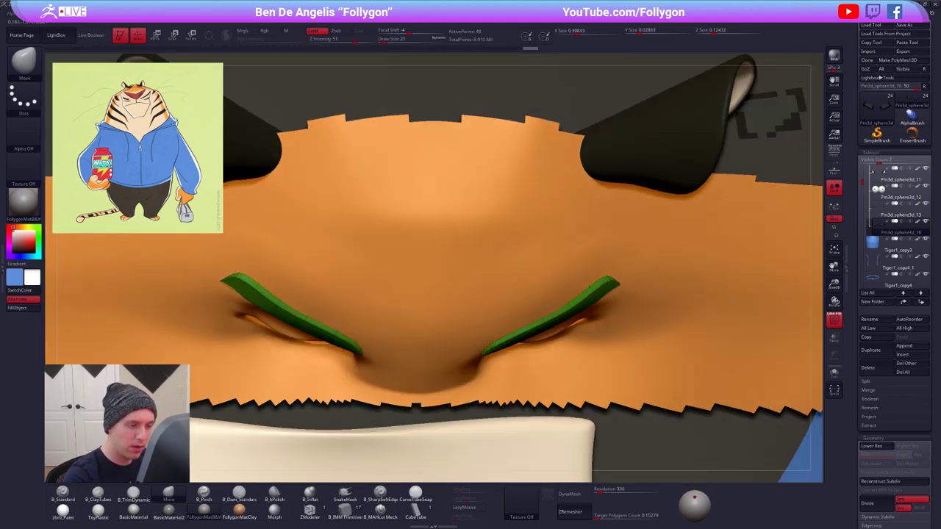
right_click(581, 301)
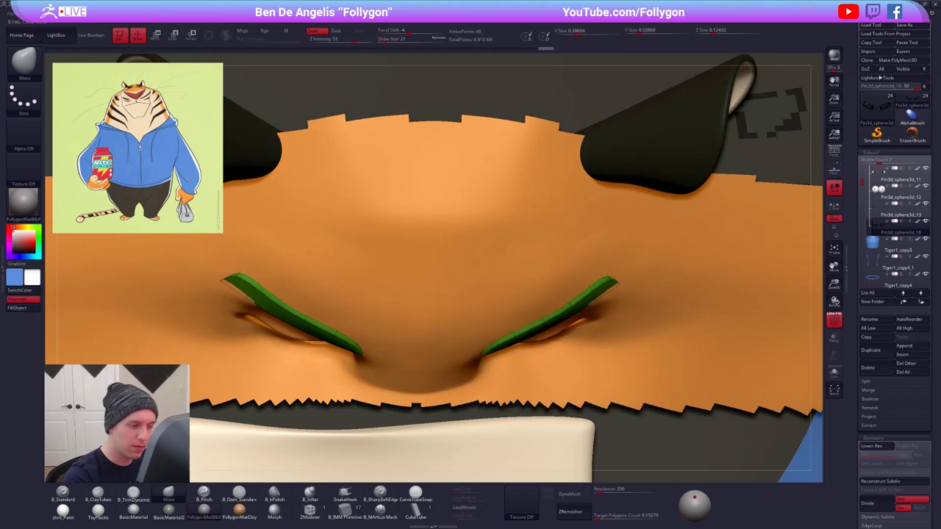
right_click_drag(580, 294, 569, 309)
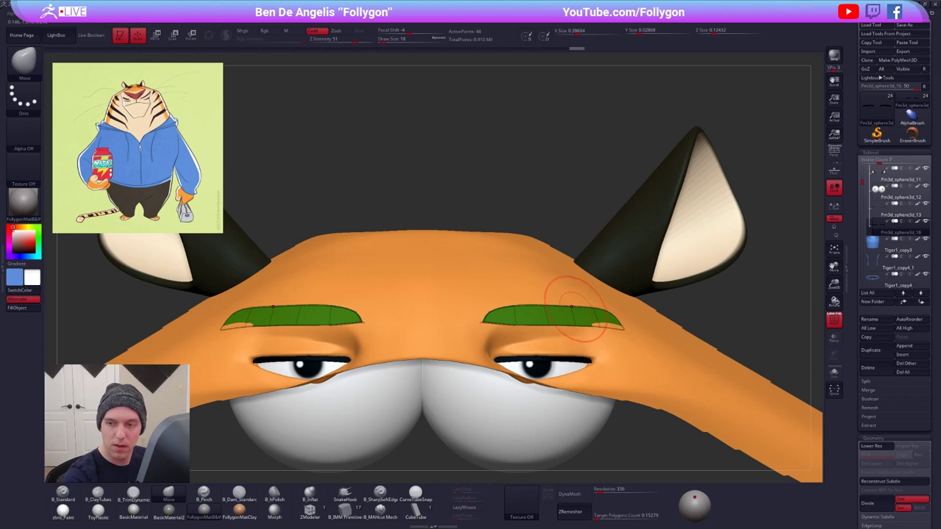
- Pull the outer tips of the eyebrows clear of the head's surface with Move at draw size 18
right_click(573, 307)
right_click_drag(599, 345, 619, 378)
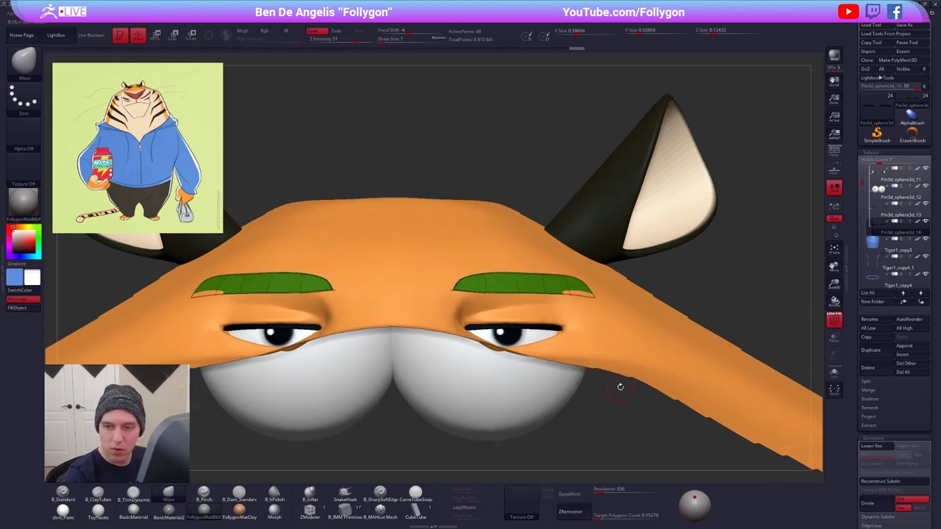
right_click(567, 298)
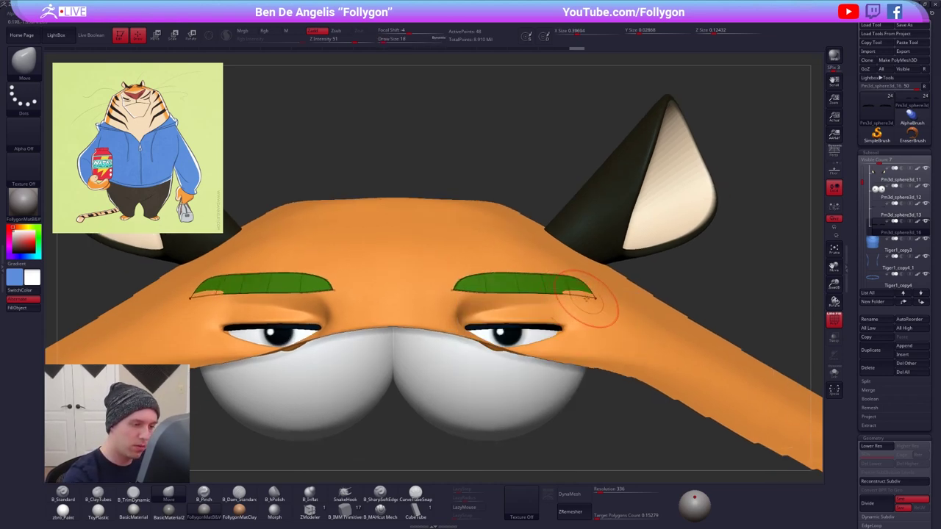
mouse_move(577, 294)
right_mouse_down()
mouse_move(588, 294)
mouse_move(588, 307)
mouse_move(575, 280)
right_mouse_up()
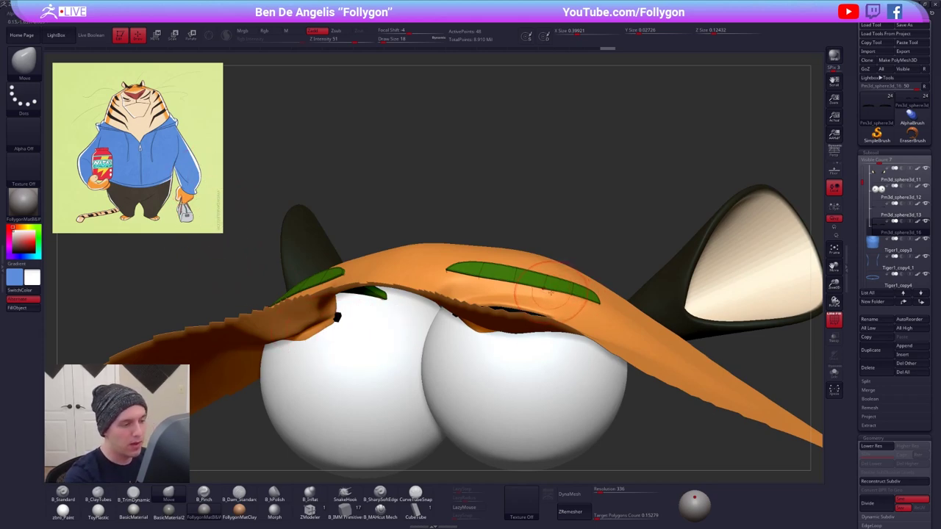
mouse_move(518, 294)
right_mouse_down()
mouse_move(507, 301)
mouse_move(580, 303)
right_mouse_up()
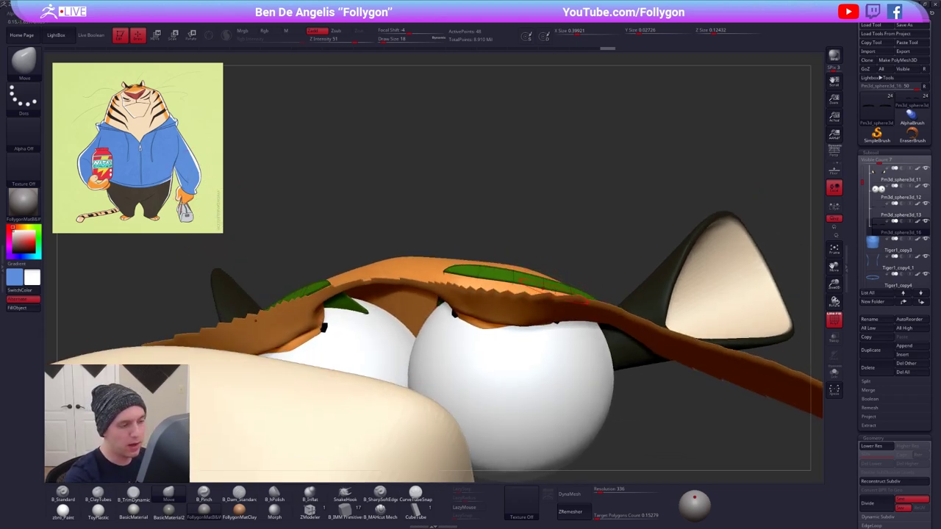
- Fit the outer halves of the eyebrows to the brow from below and in front with Move at draw size 12
right_click(557, 283)
key("shift+s")
mouse_move(541, 271)
right_mouse_down()
mouse_move(502, 279)
mouse_move(528, 291)
right_mouse_up()
right_click(533, 277)
key("shift+s")
key("shift+s")
right_click(502, 281)
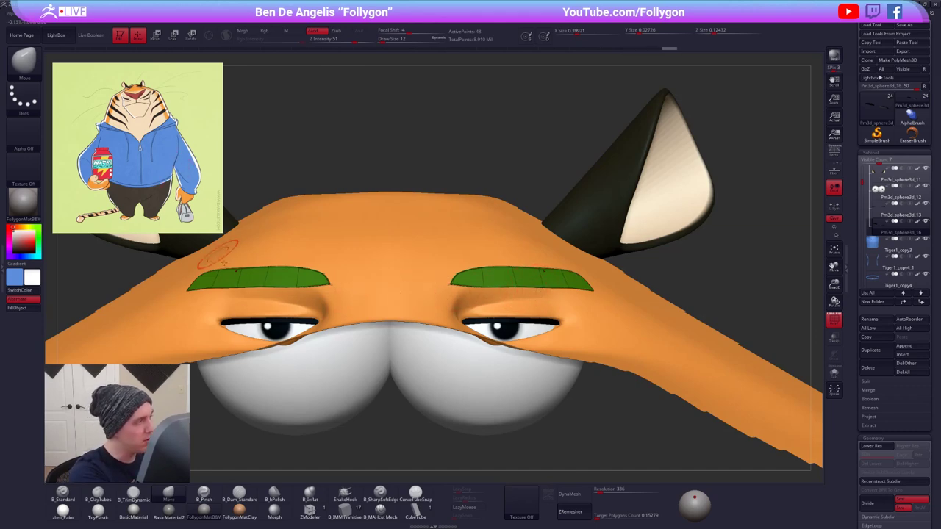
right_click_drag(455, 289, 488, 303, "alt")
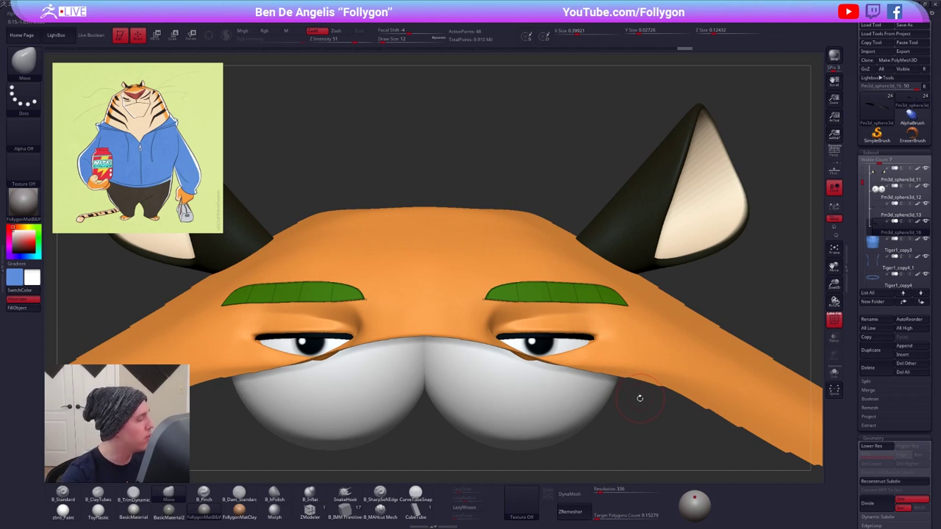
- Refine the outer corners of the eyebrows at low and high subdivision levels with Move at draw size 9
left_click_drag(641, 405, 570, 429)
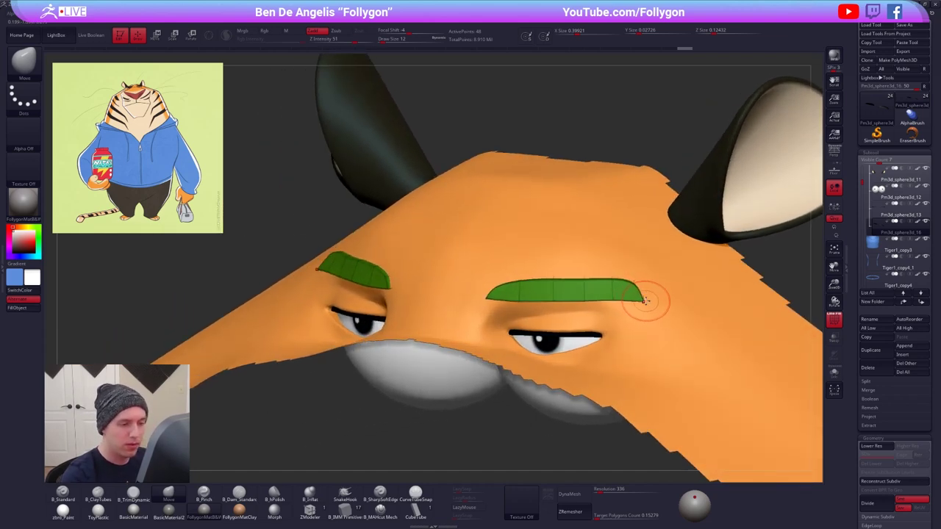
key("shift+d")
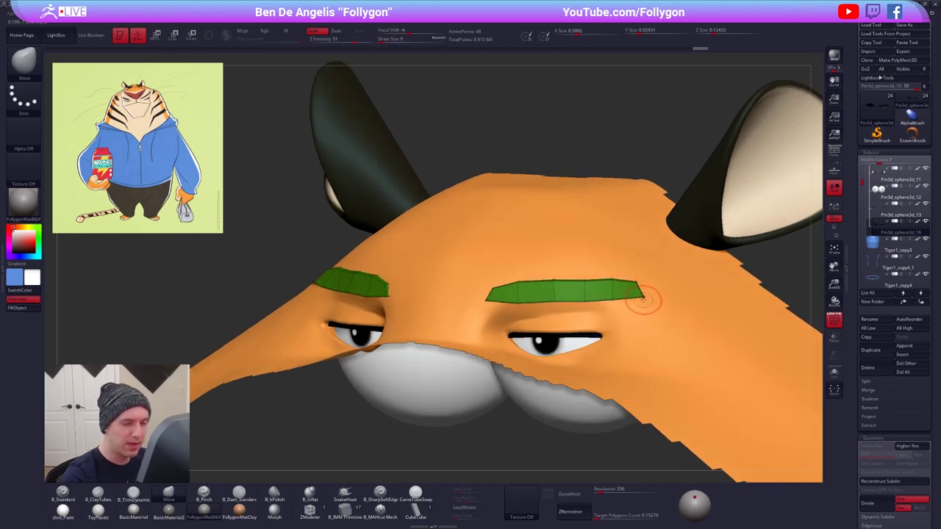
key("d")
mouse_move(645, 301)
right_mouse_down()
mouse_move(626, 299)
mouse_move(695, 281)
mouse_move(672, 279)
mouse_move(651, 299)
right_mouse_up()
key("alt+shift+s")
mouse_move(658, 290)
left_mouse_down()
mouse_move(603, 258)
mouse_move(601, 272)
left_mouse_up()
mouse_move(623, 258)
right_mouse_down()
mouse_move(582, 269)
mouse_move(553, 295)
mouse_move(508, 303)
mouse_move(494, 291)
right_mouse_up()
- Isolate the eyebrows at their lowest subdivision level and mask everything except their inner ends
key("shift+f")
key("shift+d")
key("alt+s")
key("shift+f")
mouse_move(488, 282)
left_mouse_down("ctrl")
mouse_move(509, 292)
mouse_move(492, 296)
left_mouse_up("ctrl")
left_click(500, 324, "ctrl")
- Reposition the eyebrows' inner ends with the Transpose line, then restore the higher subdivision level and the other parts and clear the mask
key("w")
left_click_drag(613, 306, 614, 363)
left_click_drag(467, 295, 546, 277)
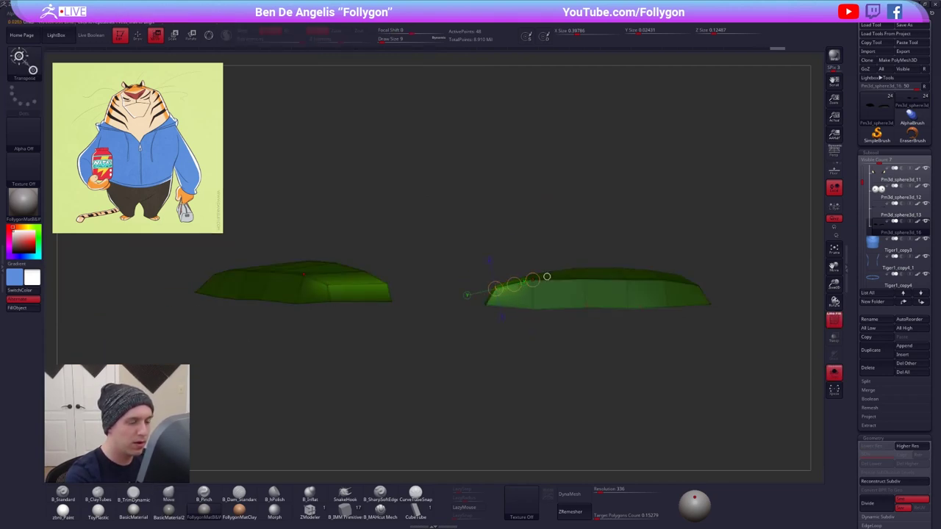
key("alt+s")
key("d")
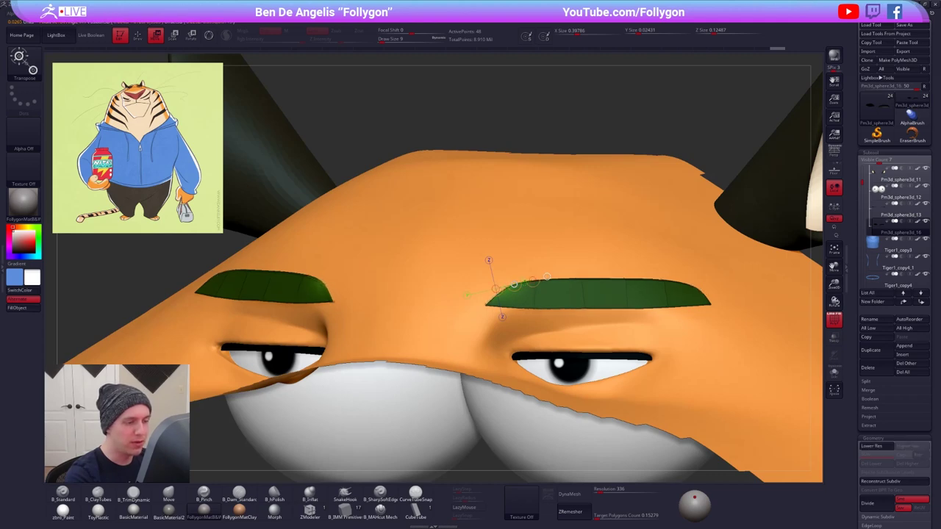
key("q")
left_click_drag(594, 151, 610, 166, "ctrl")
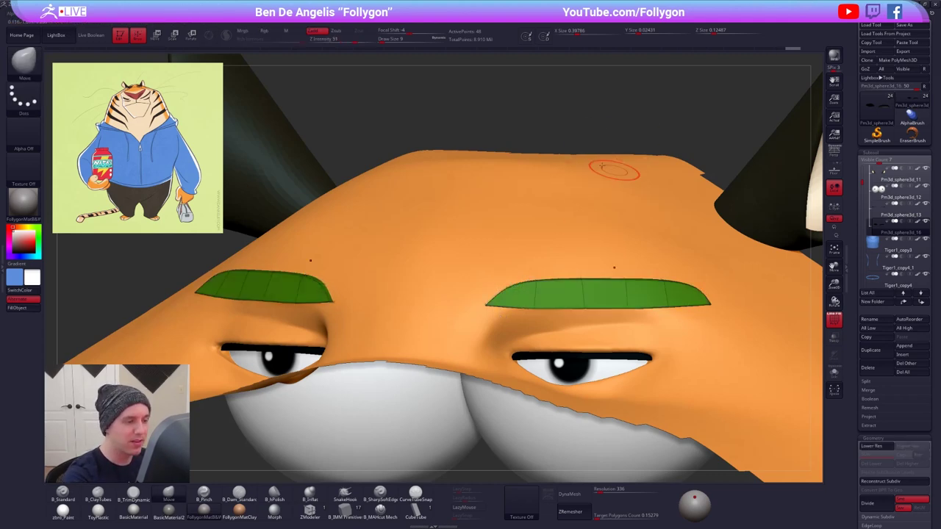
- Hide the eyebrows' wireframe and adjust their fit above the eyes with the Move brush and the Transpose line
mouse_move(614, 171)
right_mouse_down("alt")
mouse_move(603, 166)
mouse_move(594, 321)
right_mouse_up("alt")
key("shift+f")
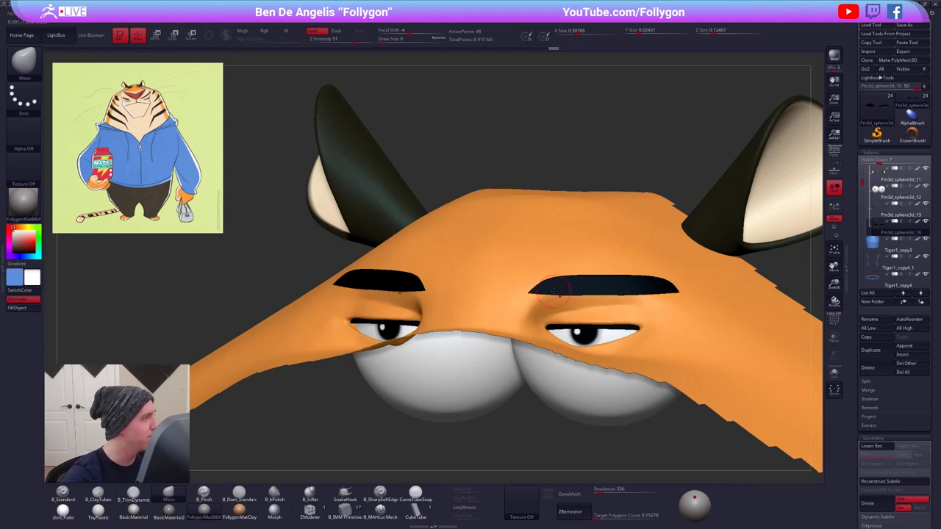
key("space")
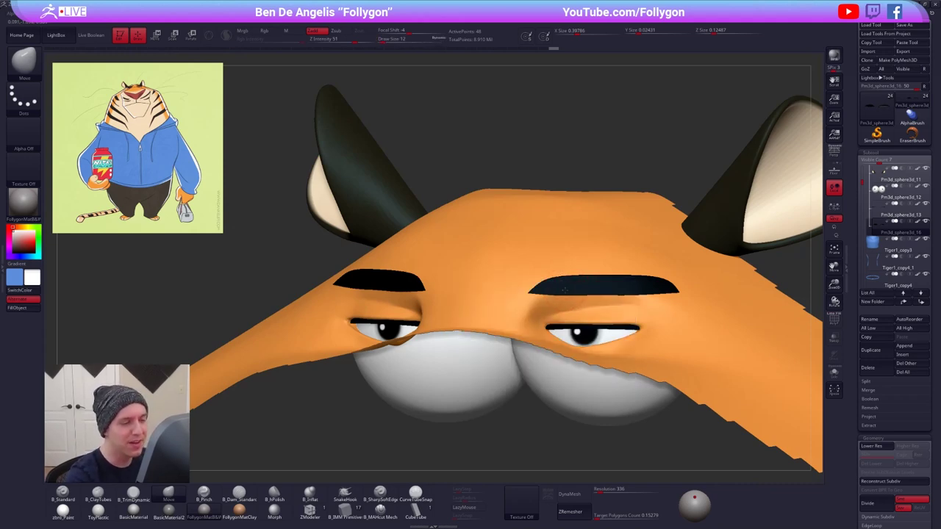
key("space")
left_click_drag(563, 290, 568, 286)
right_click_drag(556, 291, 598, 293)
key("w")
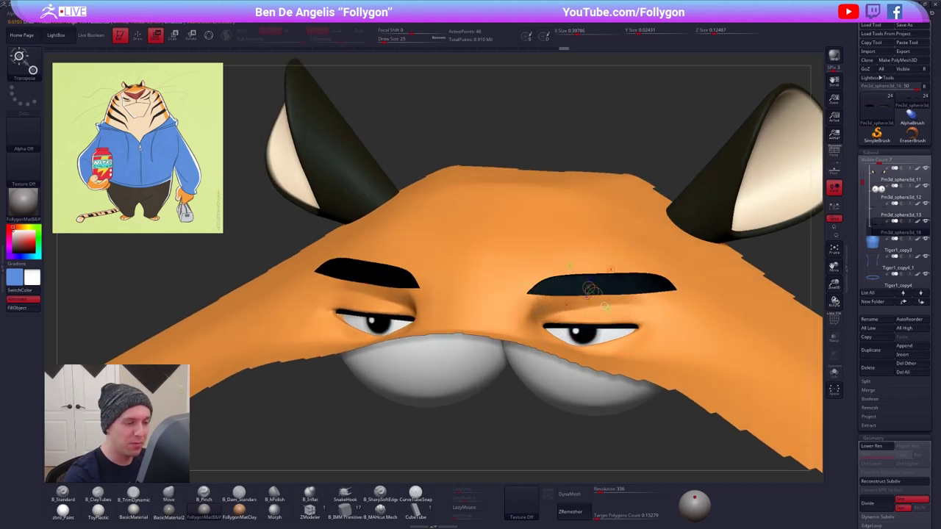
left_click_drag(593, 414, 591, 446)
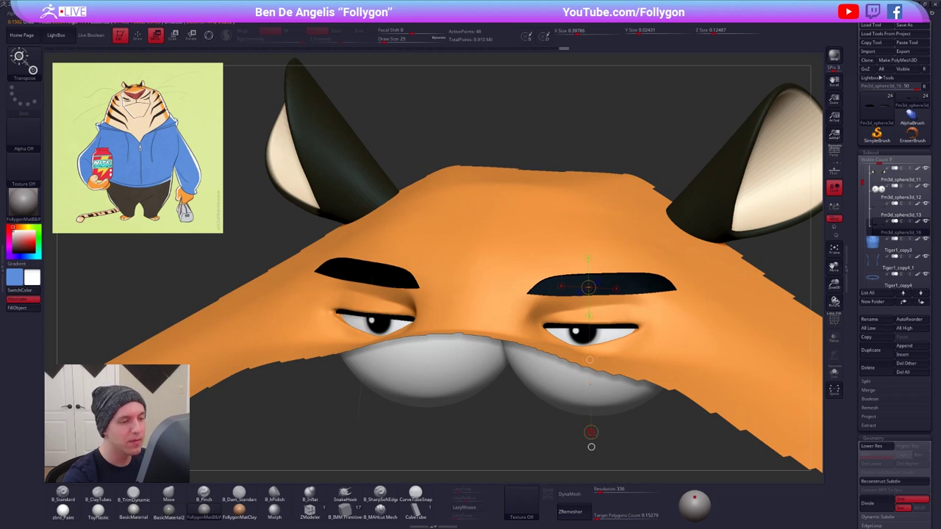
key("q")
- Isolate the head, lasso-unmask the area beside the outer eye corners and blur the mask's edge
left_click(608, 309, "alt")
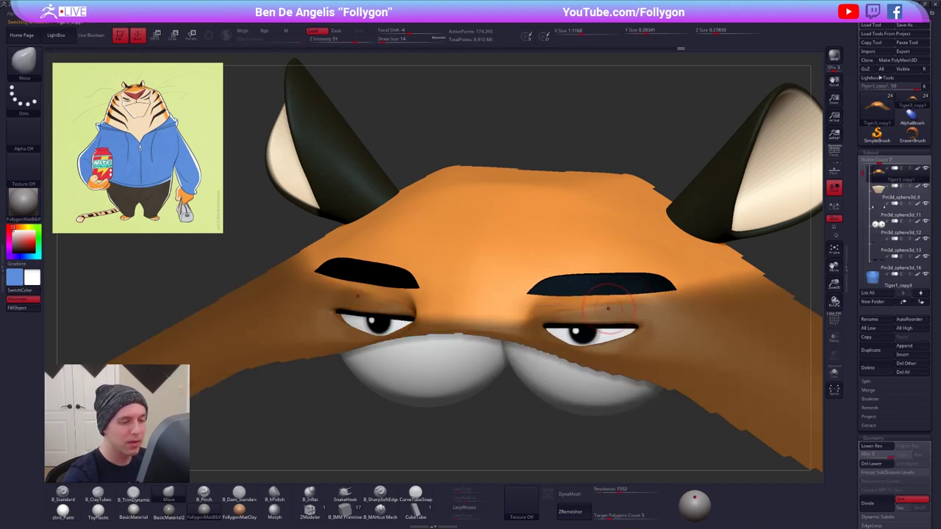
right_click_drag(607, 309, 569, 304)
key("alt+s")
key("space")
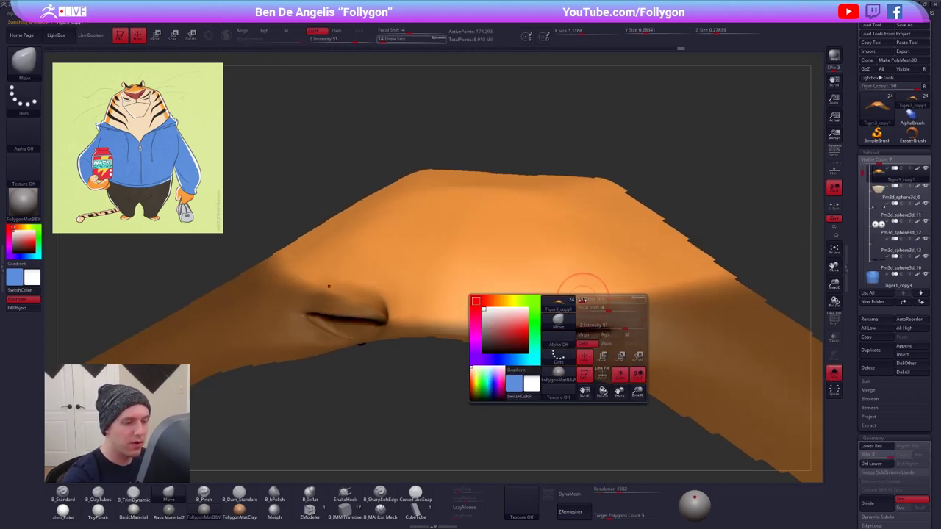
mouse_move(594, 305)
left_mouse_down("ctrl")
mouse_move(654, 347)
mouse_move(769, 291)
mouse_move(711, 206)
left_mouse_up("ctrl")
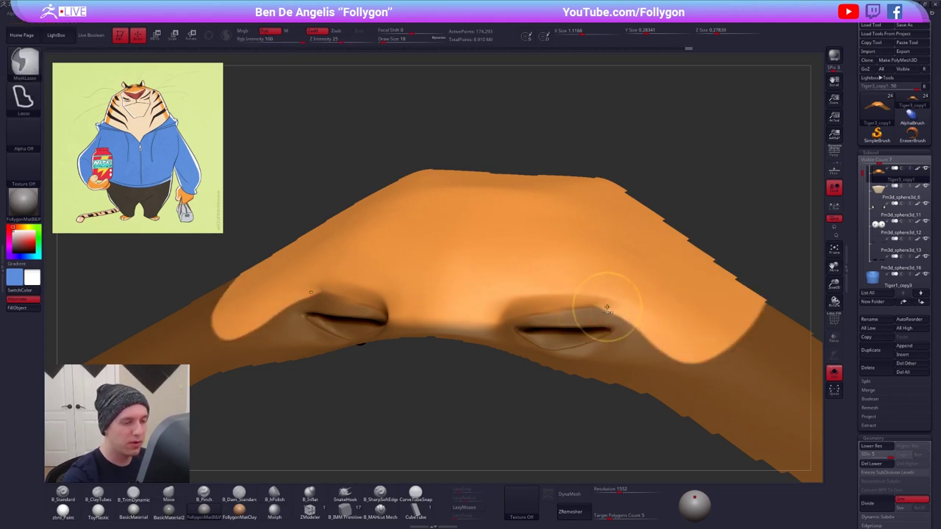
mouse_move(606, 307)
left_mouse_down("ctrl+alt")
mouse_move(552, 310)
mouse_move(497, 262)
mouse_move(694, 258)
left_mouse_up("ctrl+alt")
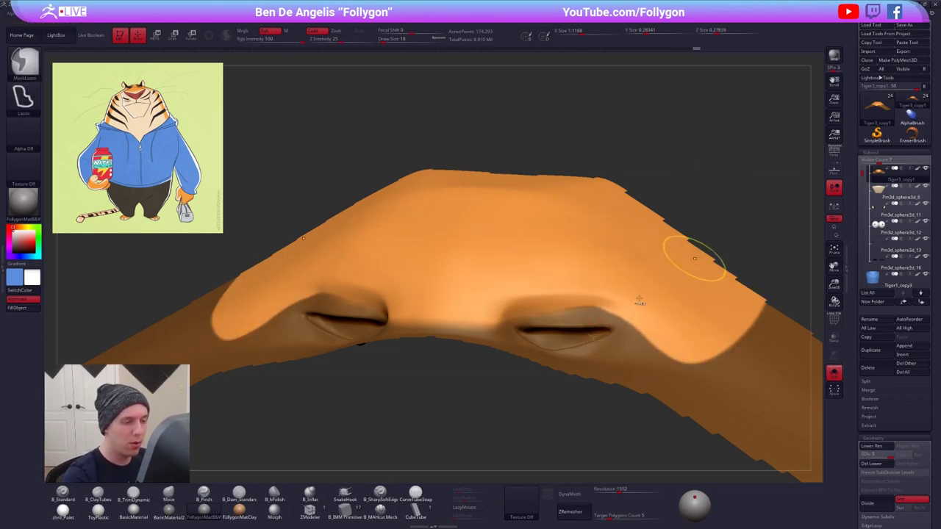
left_click(622, 334, "ctrl")
- Reshape the unmasked brow above the eyelids with Move at draw sizes 18 and 9, checking it against the eyebrows
key("space")
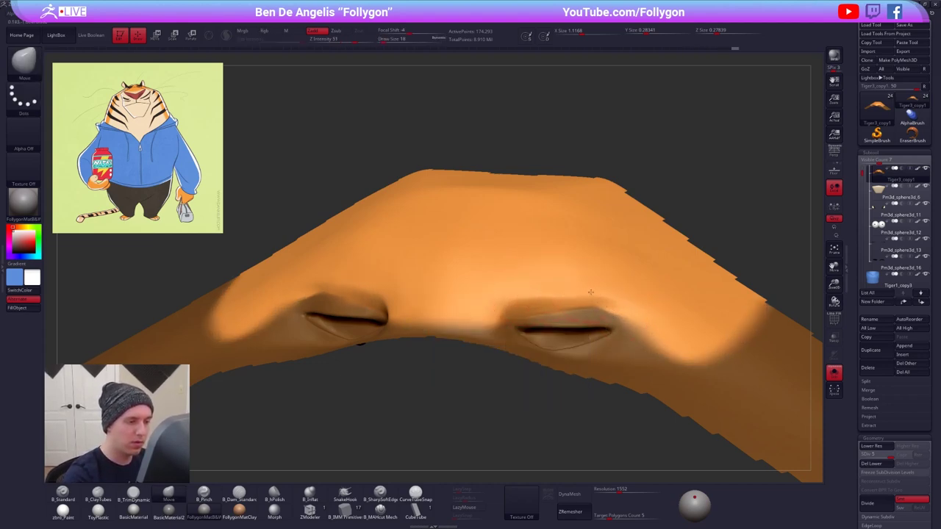
right_click_drag(608, 294, 567, 295, "shift")
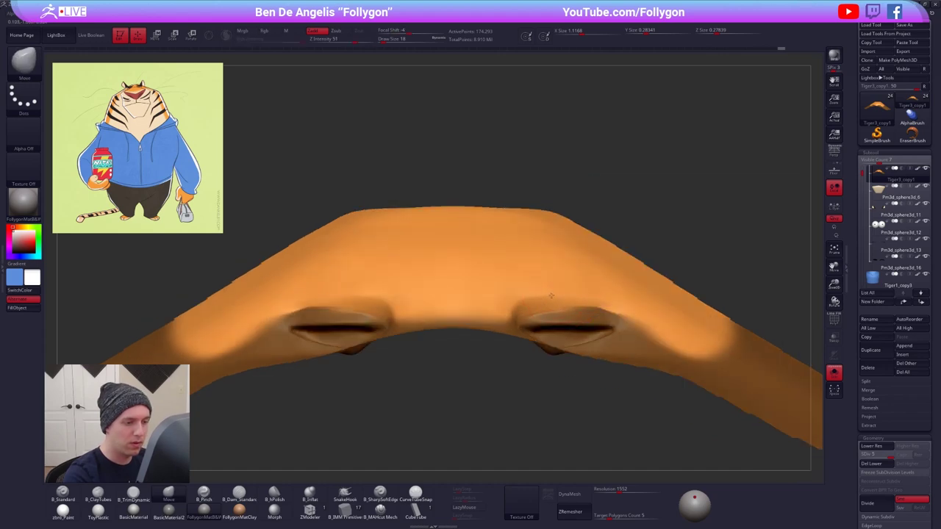
key("alt+s")
key("space")
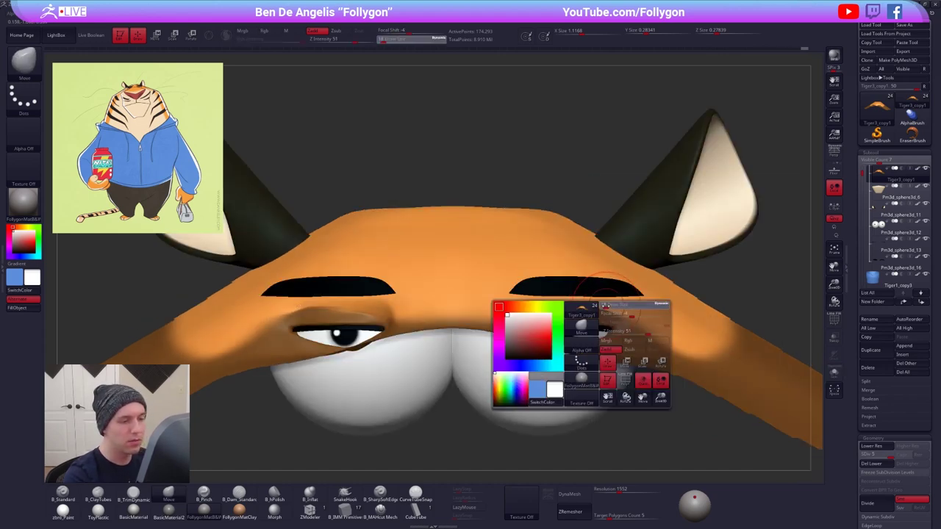
left_click_drag(592, 321, 584, 321)
key("alt+s")
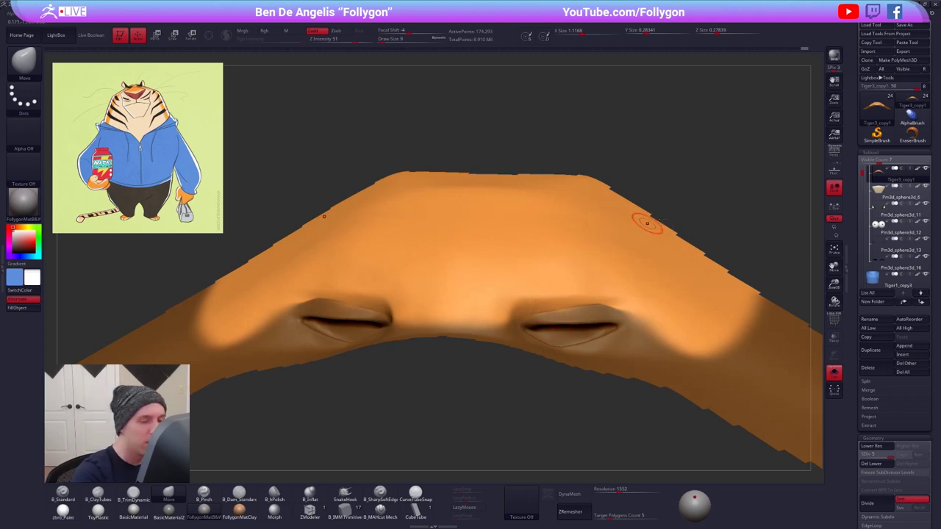
- Clear the head's mask and sharpen the crease above the eyelids with B_Pinch at draw size 7
left_click_drag(642, 218, 714, 213, "ctrl")
key("space")
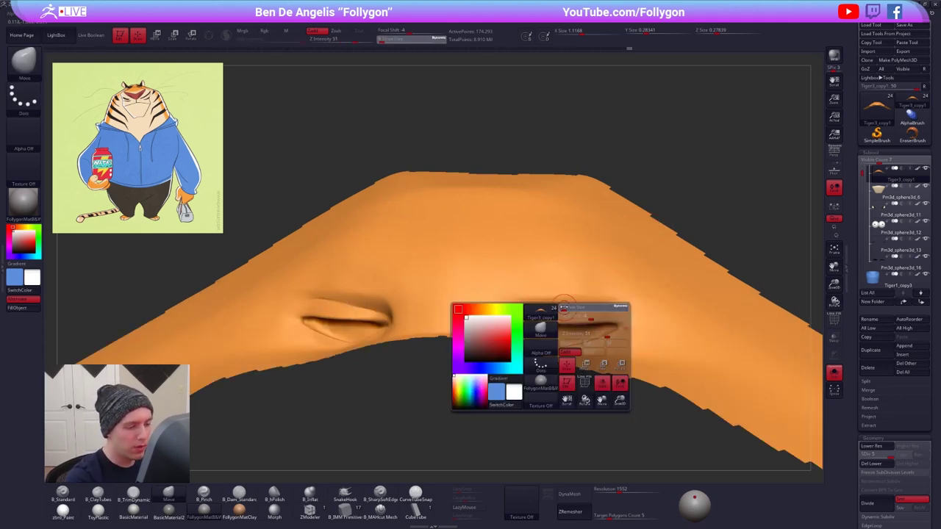
left_click_drag(567, 314, 561, 315)
key("5")
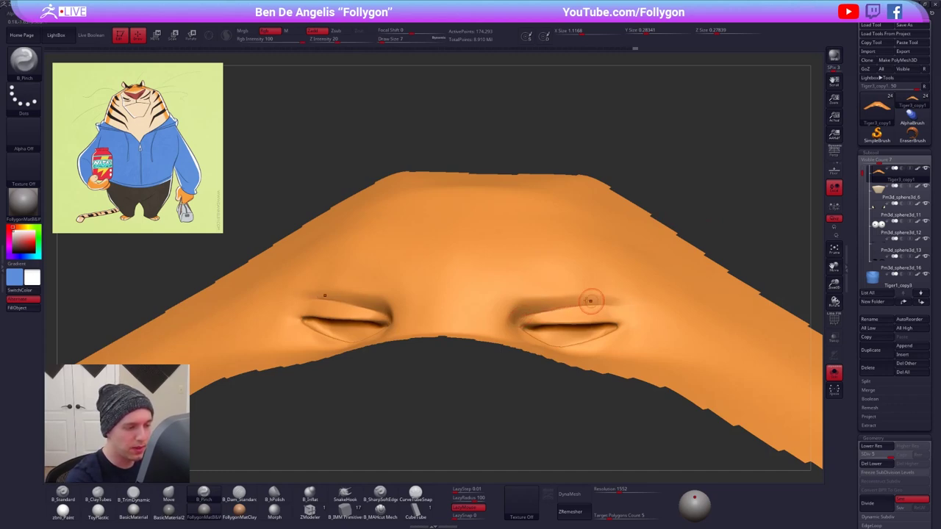
key("space")
left_click_drag(527, 297, 530, 298)
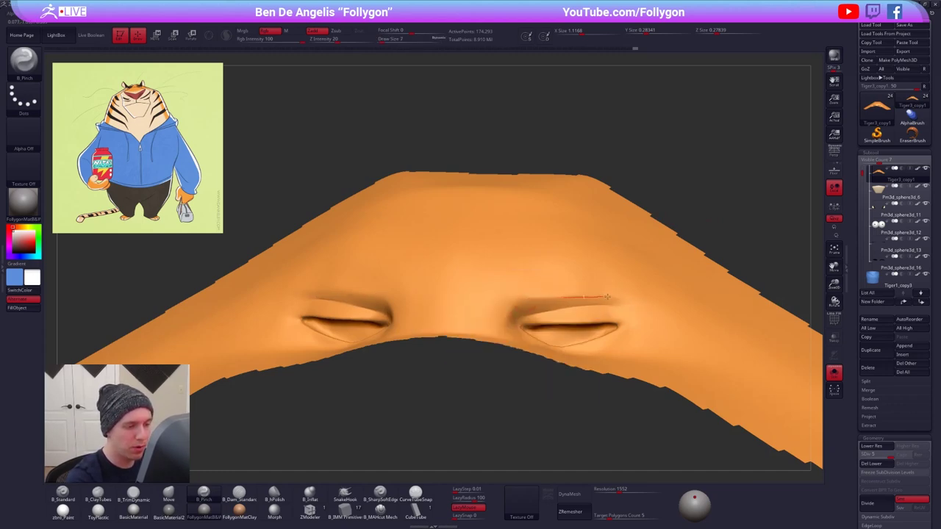
left_click_drag(666, 297, 669, 297)
- Smooth the crease above the eyelids one subdivision level lower at draw size 12, then return to the higher level
mouse_move(665, 300)
right_mouse_down()
mouse_move(567, 316)
mouse_move(611, 304)
right_mouse_up()
key("shift")
key("shift+d")
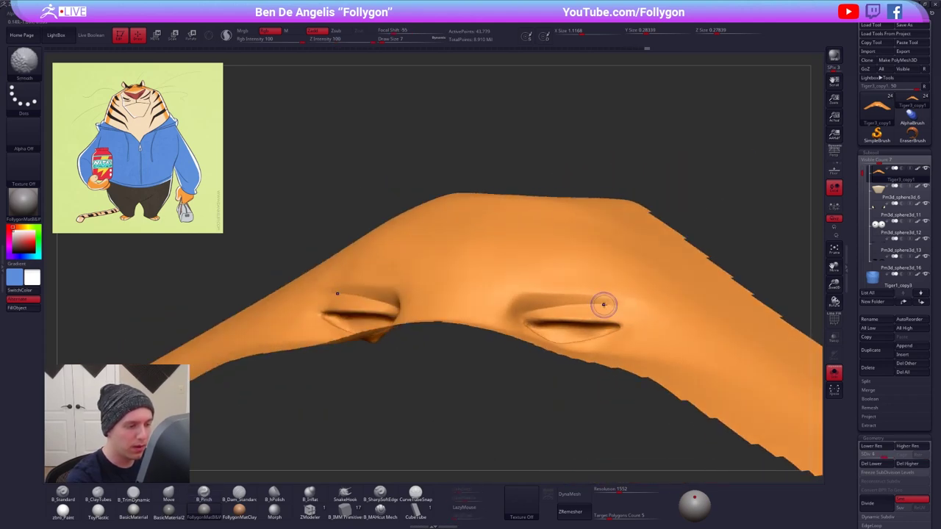
key("space")
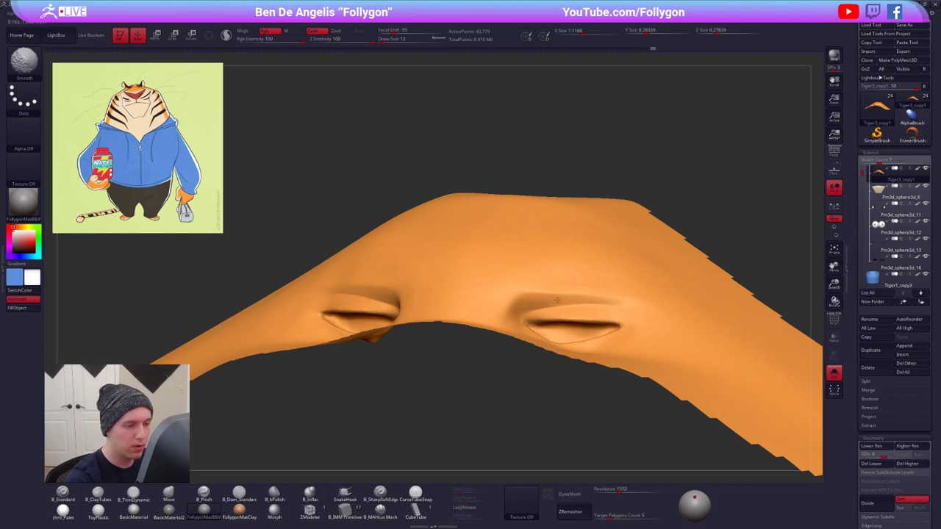
left_click_drag(558, 300, 565, 304, "shift")
key("d")
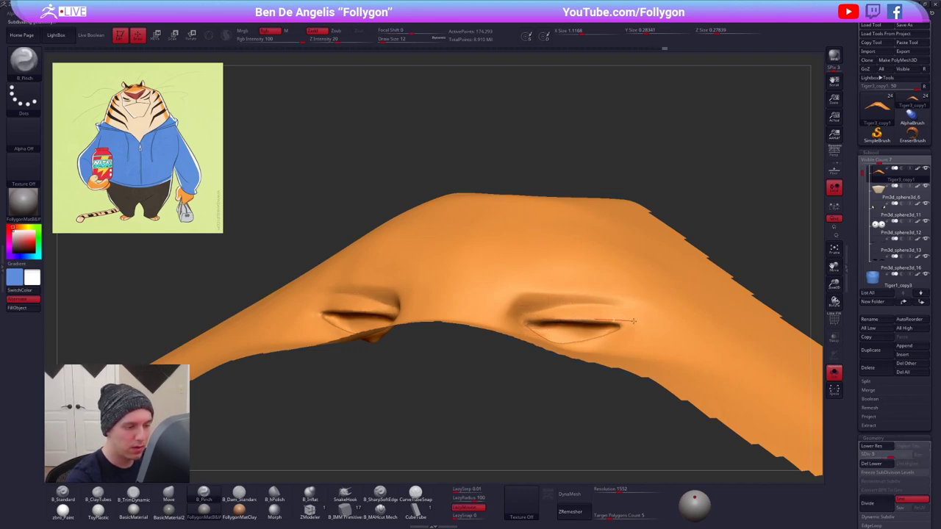
- Tighten the upper eyelid crease with B_Pinch at draw size 5 and show the other parts again
key("space")
left_click_drag(581, 336, 573, 336)
right_click_drag(544, 288, 547, 305, "ctrl")
key("space")
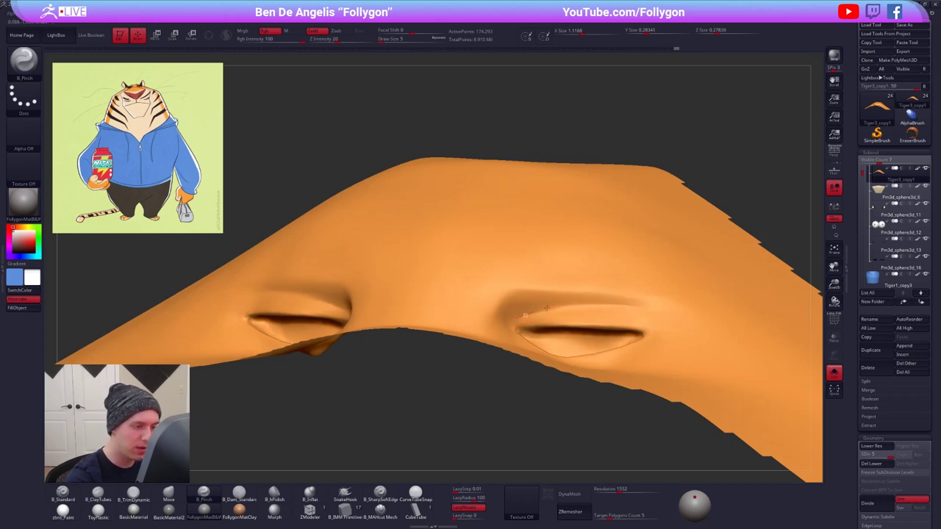
left_click_drag(644, 306, 664, 309)
key("alt+s")
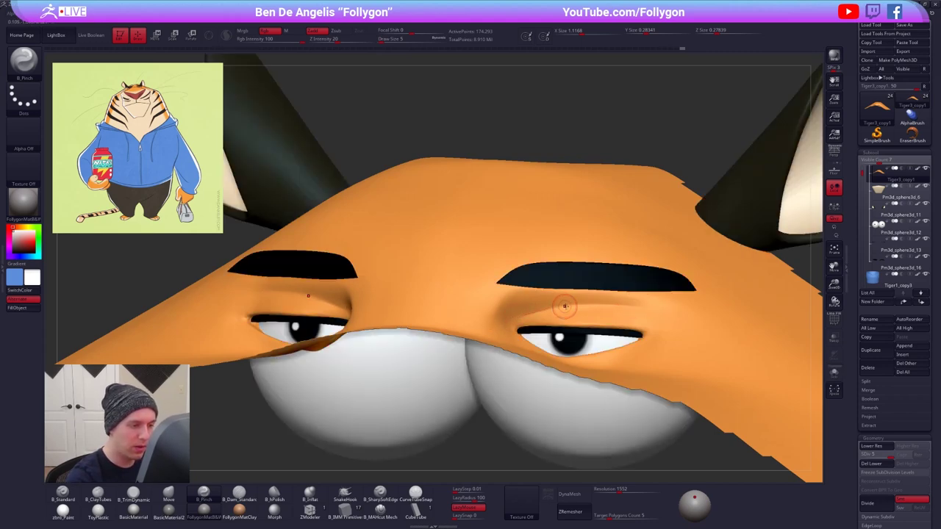
- Soften the inner part of the eyelid crease with Smooth at draw size 9 from the front
right_click_drag(565, 311, 557, 305, "shift")
key("space")
left_click_drag(550, 303, 549, 309, "shift")
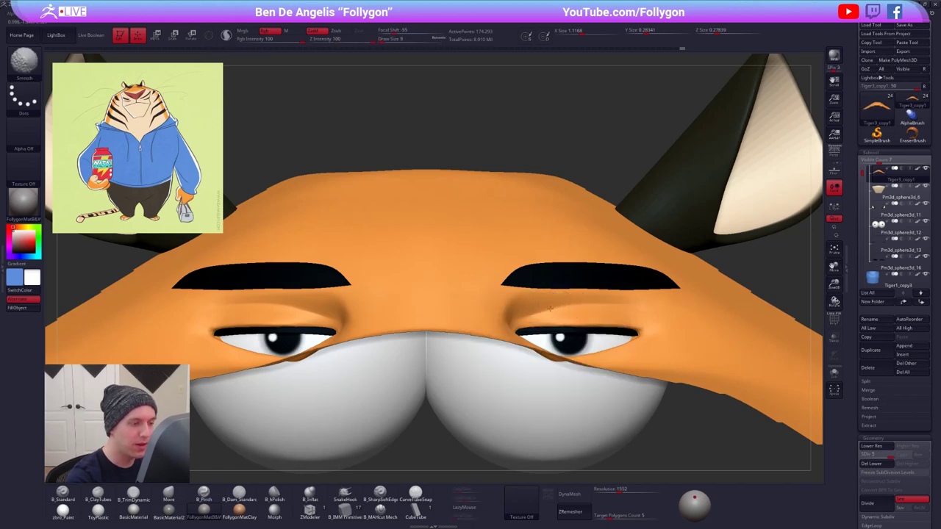
- Adjust the shape of the tiger's upper eyelids with the Move brush, checking them from above and from the front
right_click_drag(562, 312, 540, 333)
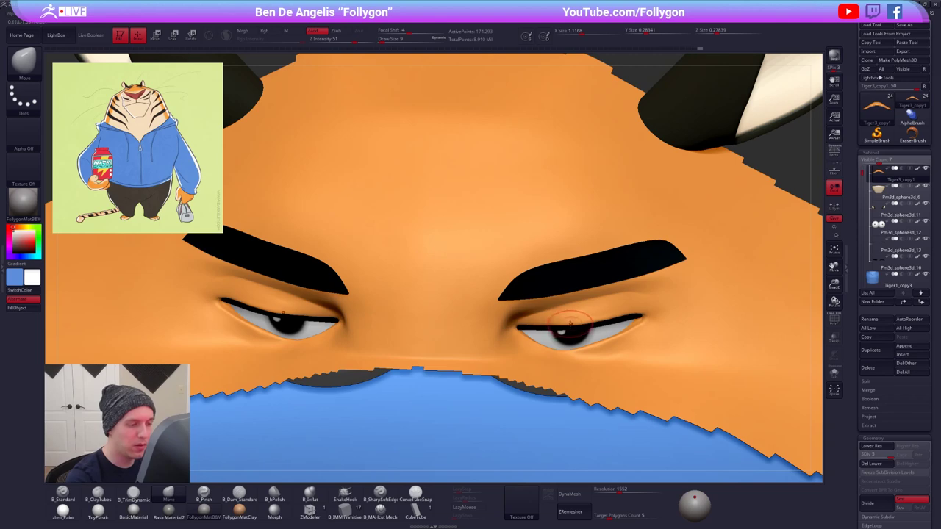
right_click_drag(572, 316, 577, 319)
key("space")
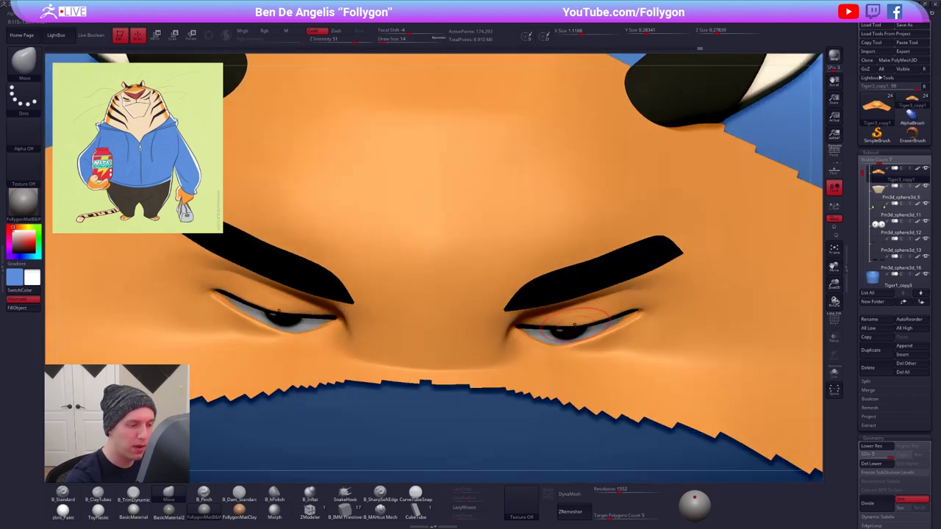
right_click_drag(586, 281, 646, 294)
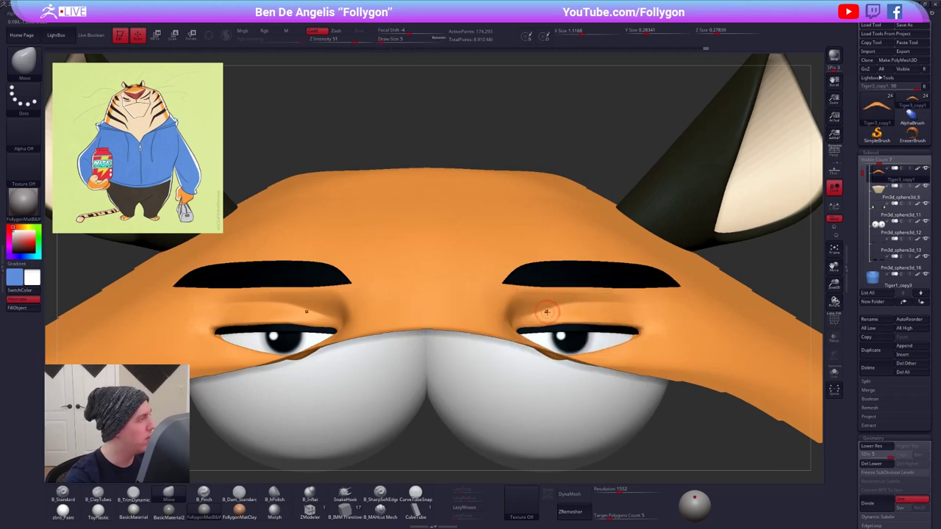
- Isolate the head subtool and sharpen the creases above the eyes with the B_Pinch brush
key("alt+s")
key("space")
left_click_drag(556, 294, 560, 294)
key("5")
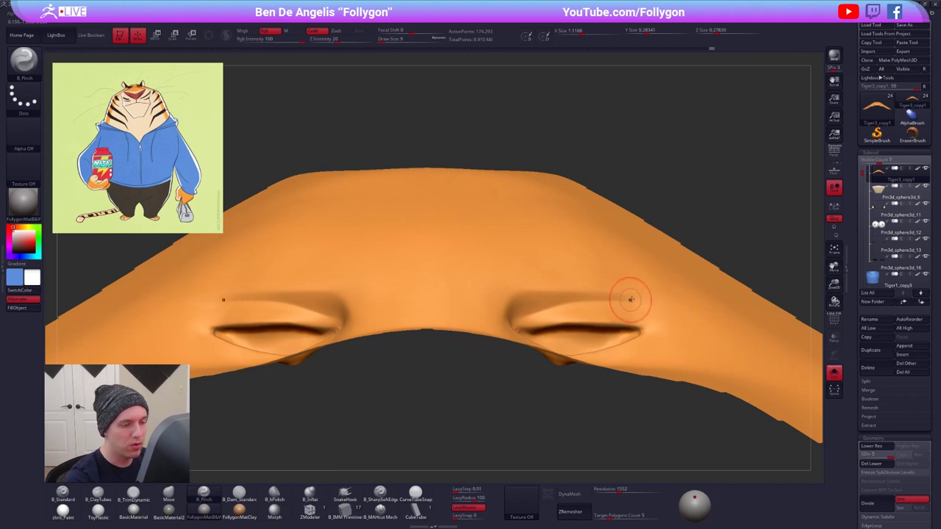
key("shift")
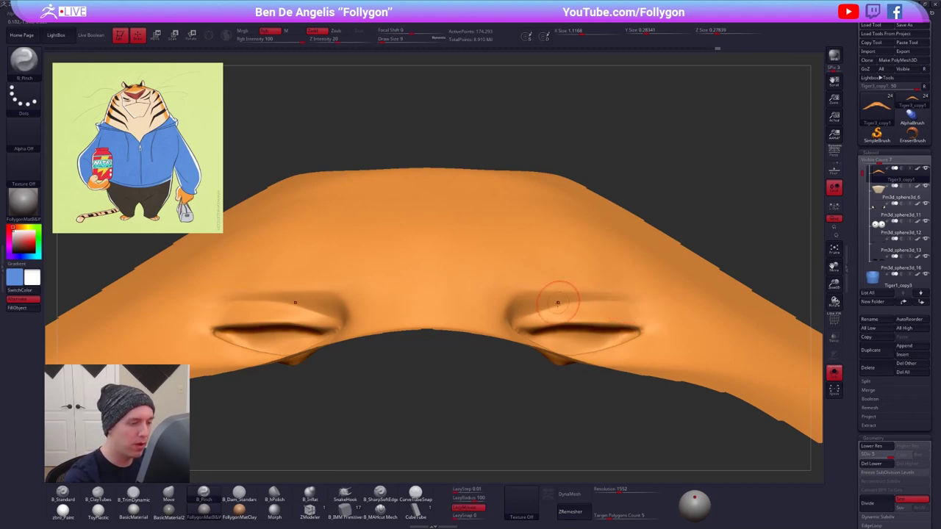
- Unhide the whole head mesh, check the outer eye corners from the side, and show the other subtools again
mouse_move(561, 300)
right_mouse_down()
mouse_move(520, 254)
mouse_move(529, 209)
right_mouse_up()
key("ctrl+shift")
left_click(657, 206, "ctrl+shift")
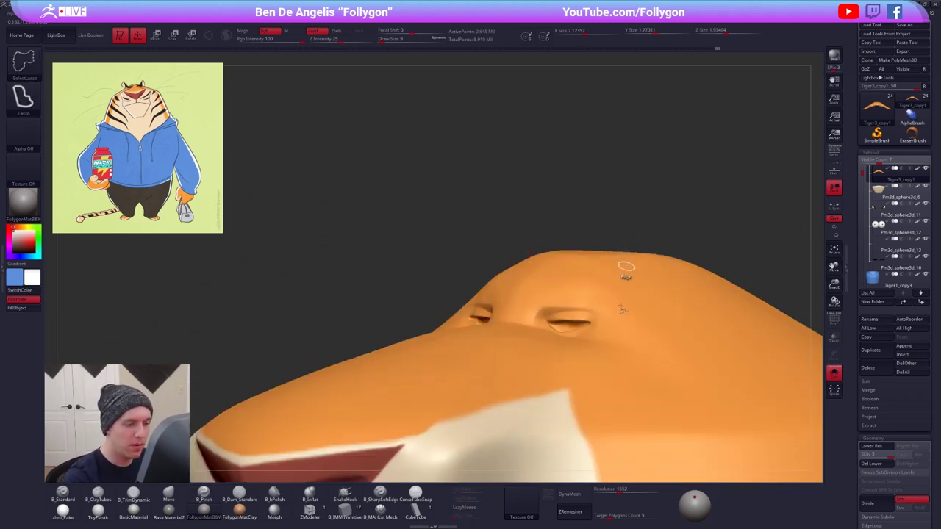
left_click_drag(642, 279, 629, 321, "ctrl")
left_click_drag(694, 230, 711, 246, "ctrl")
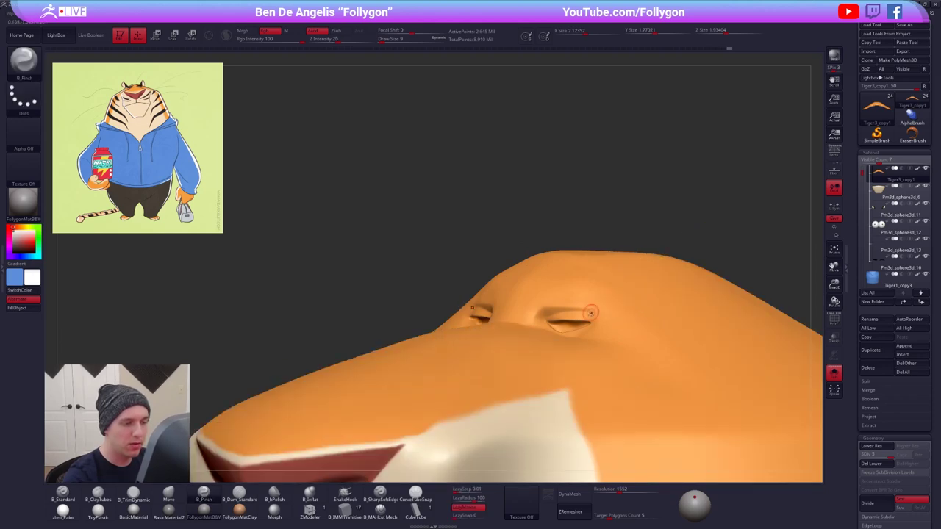
mouse_move(588, 305)
right_mouse_down()
mouse_move(602, 371)
mouse_move(598, 331)
mouse_move(575, 328)
right_mouse_up()
key("alt+s")
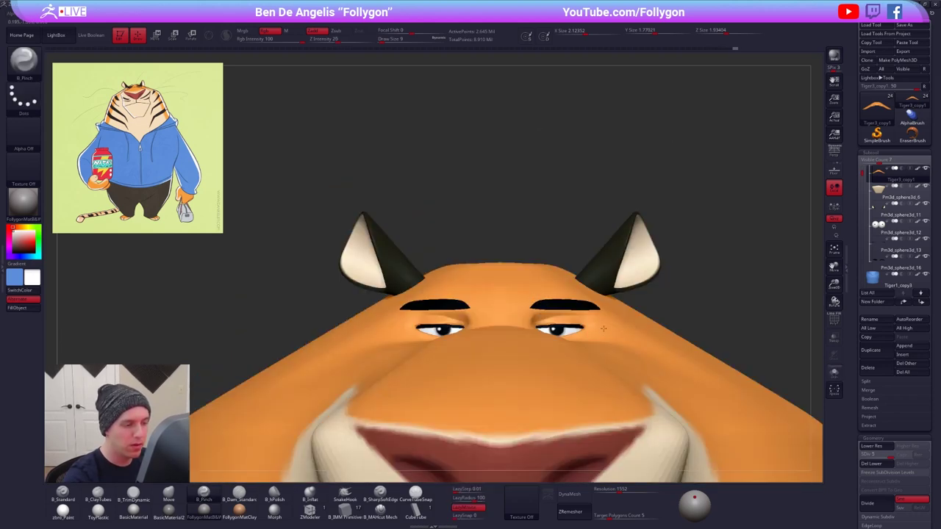
- Nudge the head surface around the eyes with the Move brush at a draw size of 18
key("b")
key("m")
key("v")
key("s")
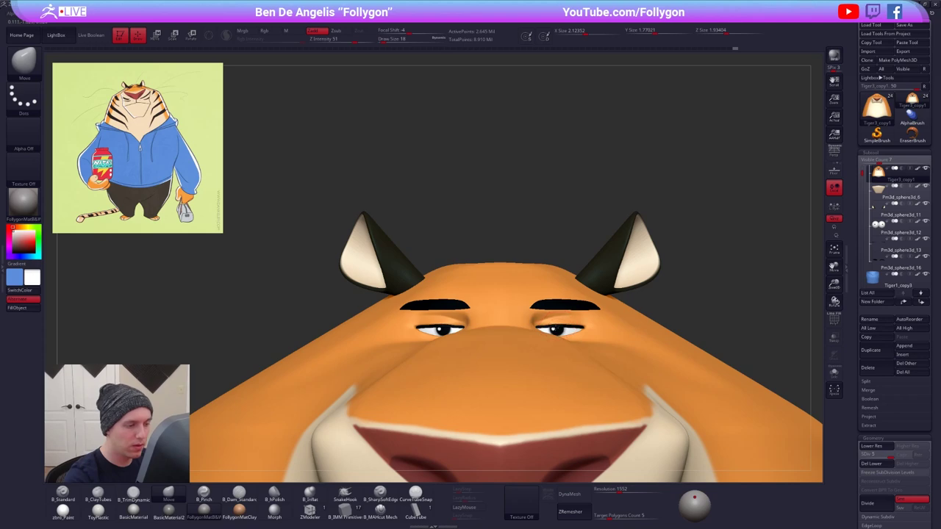
right_click_drag(567, 316, 570, 335, "ctrl")
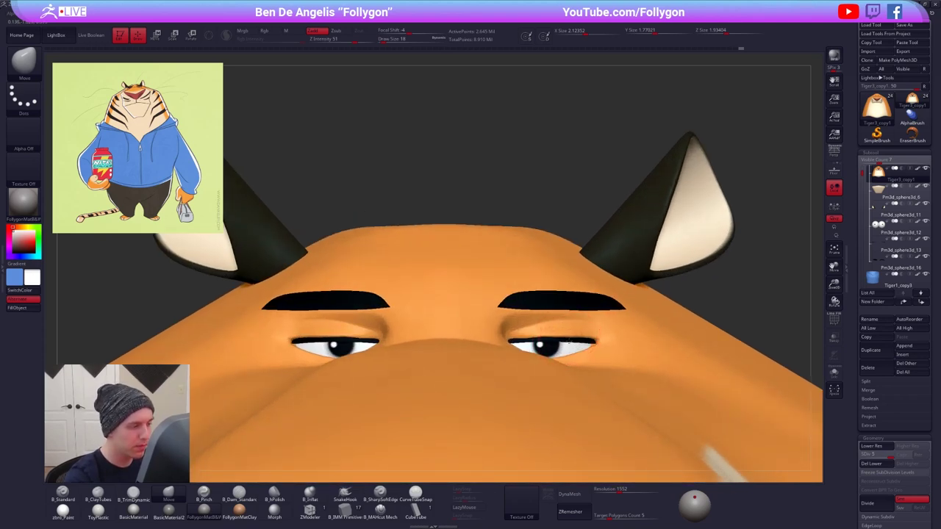
right_click_drag(568, 339, 536, 306)
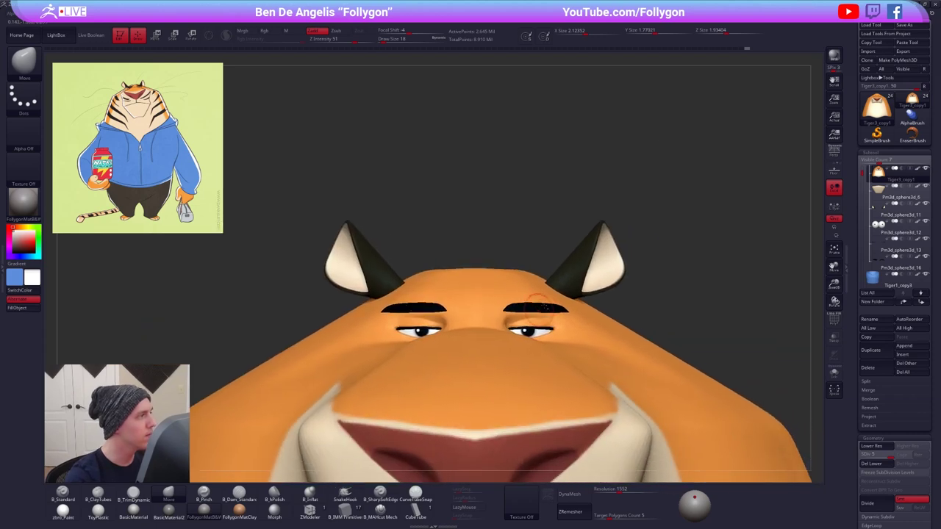
- Select the eyebrows subtool and rotate the brows so their inner ends angle downward
left_click(540, 310, "alt")
key("w")
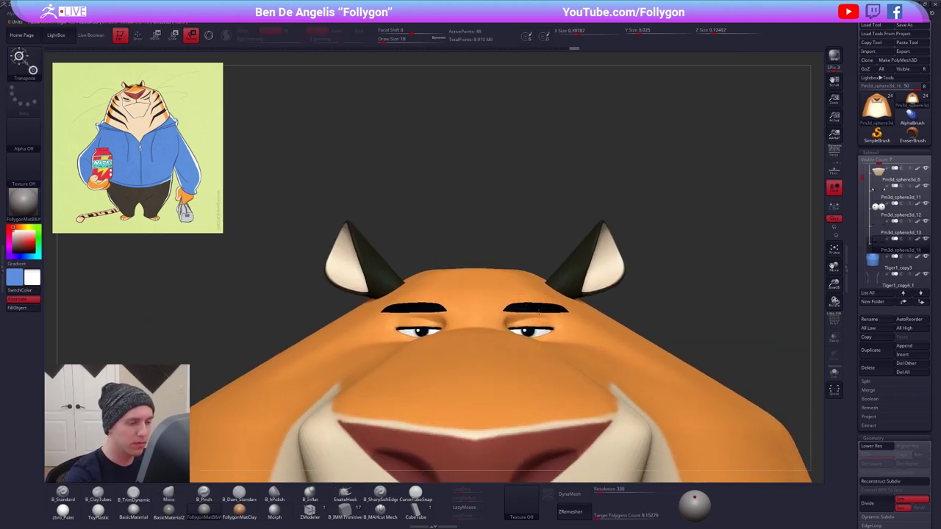
left_click_drag(539, 311, 620, 312)
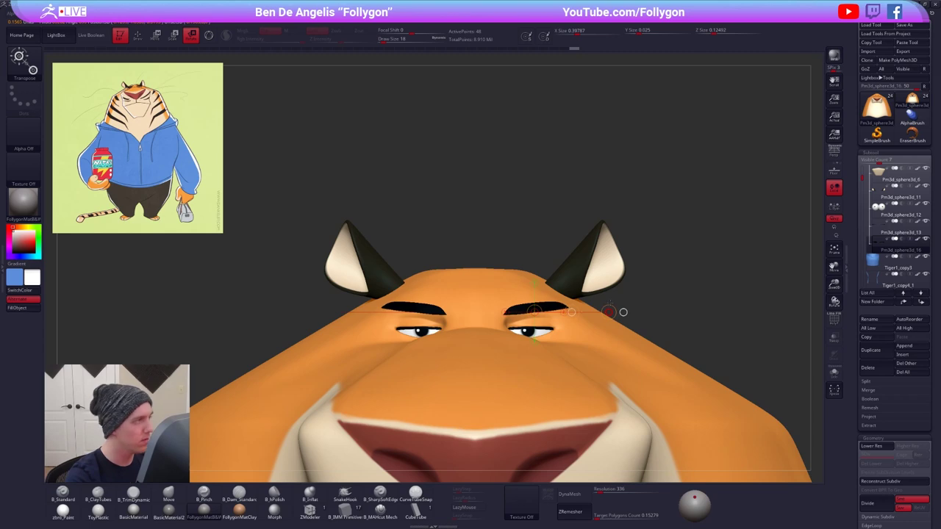
key("q")
key("space")
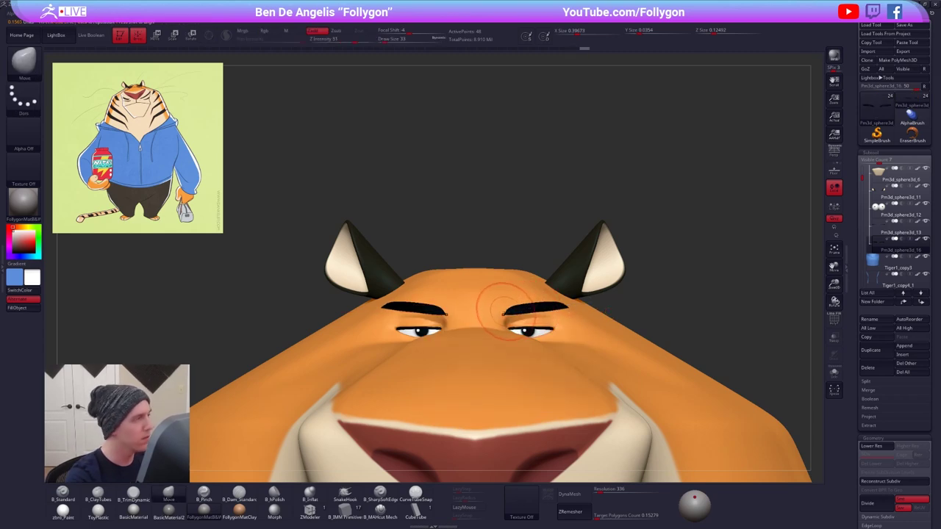
- Shift the eyebrows slightly inward and touch up their shape with the Move brush
right_click_drag(507, 310, 518, 315)
key("w")
mouse_move(529, 309)
left_mouse_down()
mouse_move(546, 311)
mouse_move(519, 310)
left_mouse_up()
key("q")
key("space")
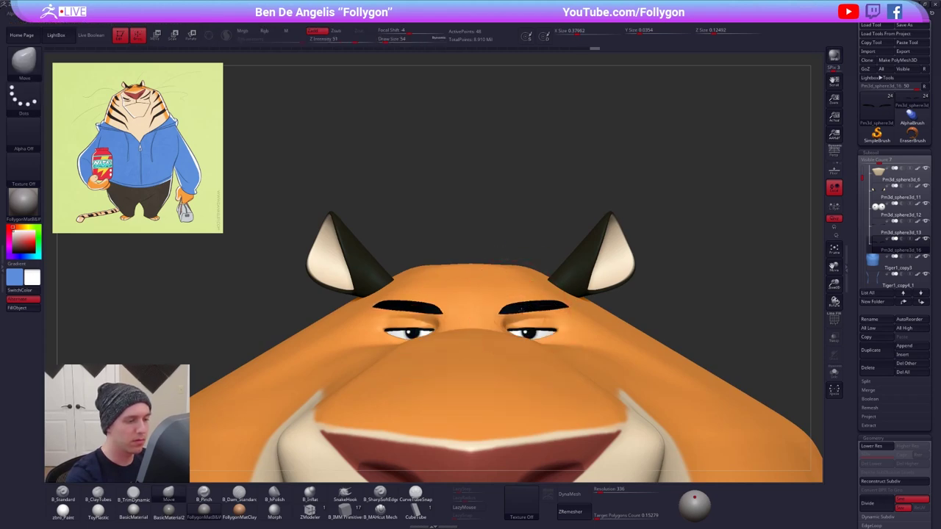
left_click_drag(663, 295, 658, 314, "alt")
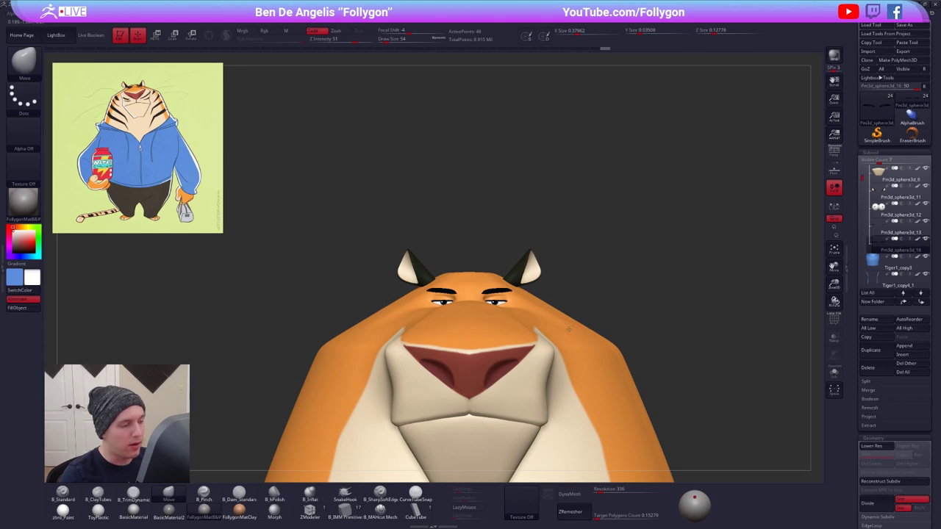
- Refine the eyebrow shape up close with the Move brush at a draw size of 12
right_click_drag(569, 328, 566, 329, "ctrl")
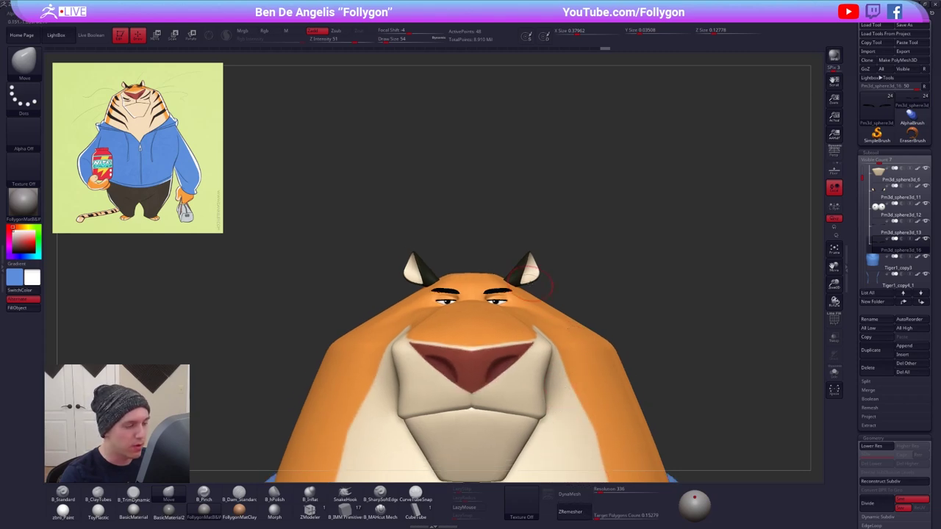
right_click_drag(506, 290, 541, 334, "ctrl")
key("space")
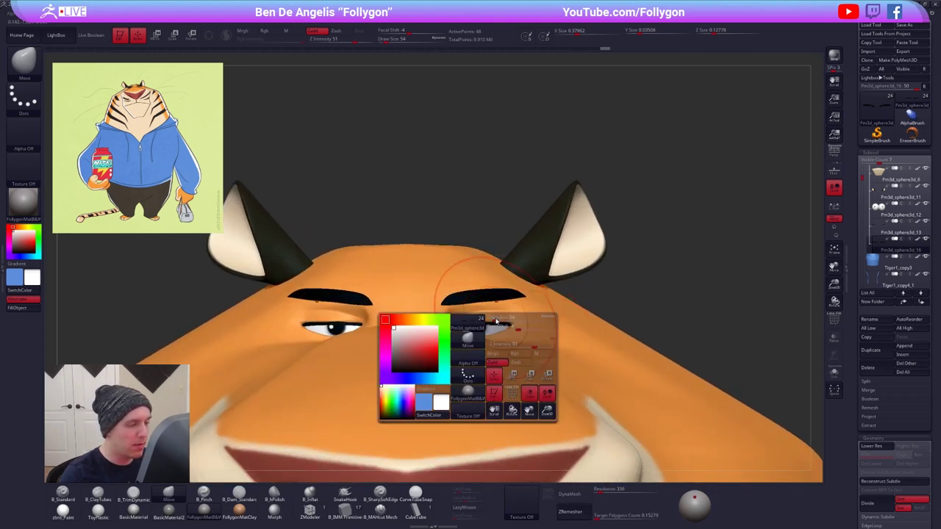
left_click_drag(491, 318, 489, 318)
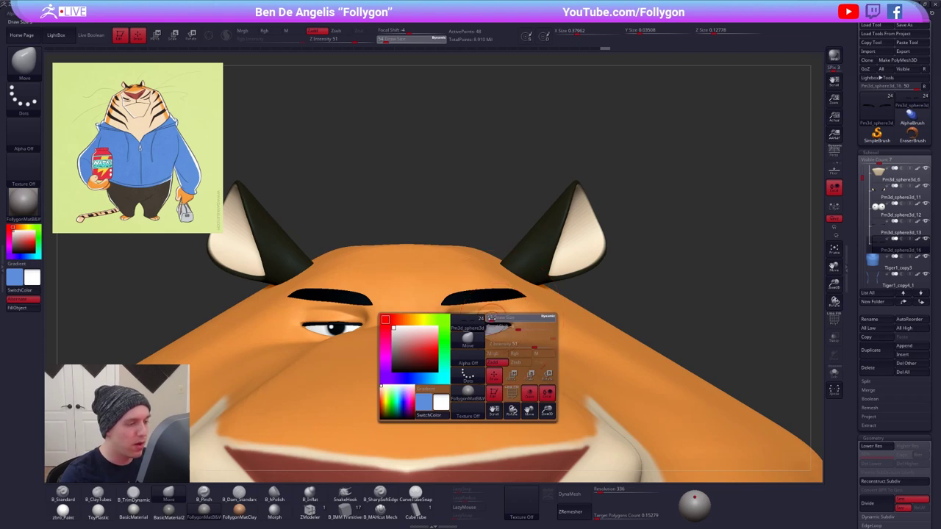
mouse_move(492, 318)
right_mouse_down("alt")
mouse_move(504, 325)
mouse_move(457, 323)
mouse_move(457, 335)
right_mouse_up("alt")
key("alt+s")
key("alt+s")
key("alt+s")
key("alt+s")
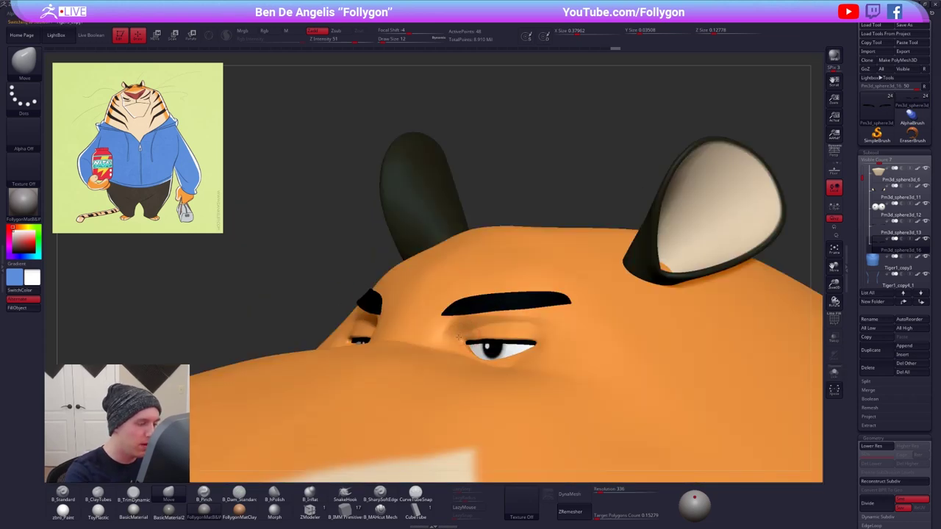
- Select and isolate the head subtool, and pinch the crease above the inner eye corner with B_Pinch at draw size 9
left_click(449, 335, "alt")
key("b")
key("p")
key("i")
key("shift+ctrl+s")
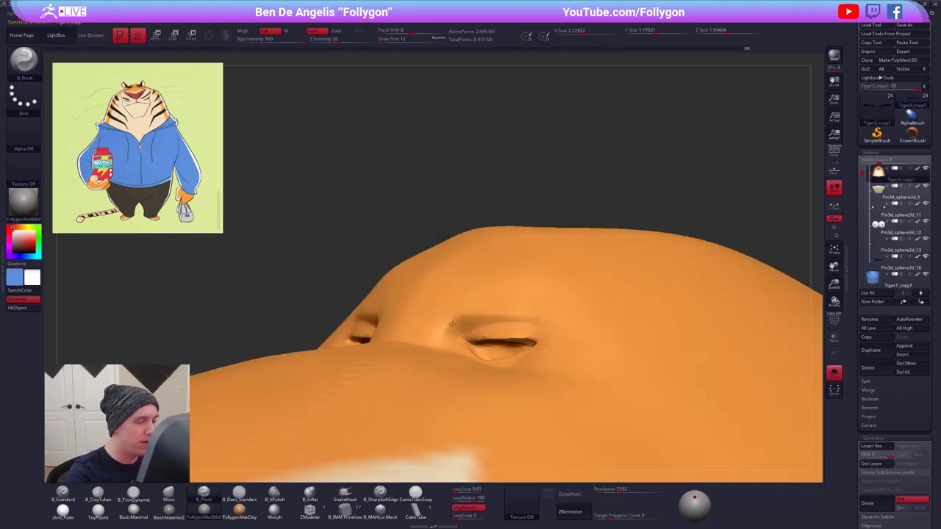
key("space")
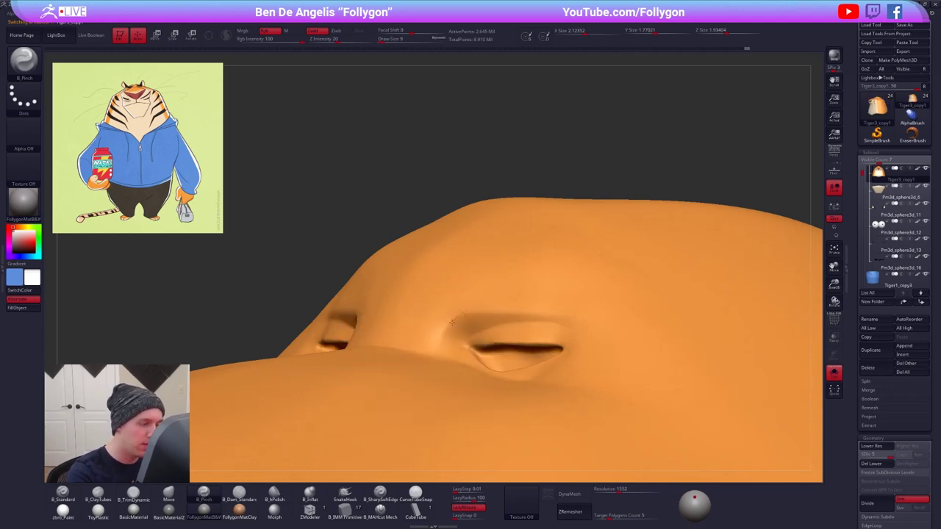
left_click_drag(420, 359, 418, 344)
mouse_move(418, 344)
right_mouse_down()
mouse_move(430, 360)
mouse_move(441, 333)
mouse_move(477, 332)
mouse_move(448, 286)
mouse_move(480, 302)
mouse_move(504, 294)
mouse_move(494, 317)
mouse_move(500, 339)
right_mouse_up()
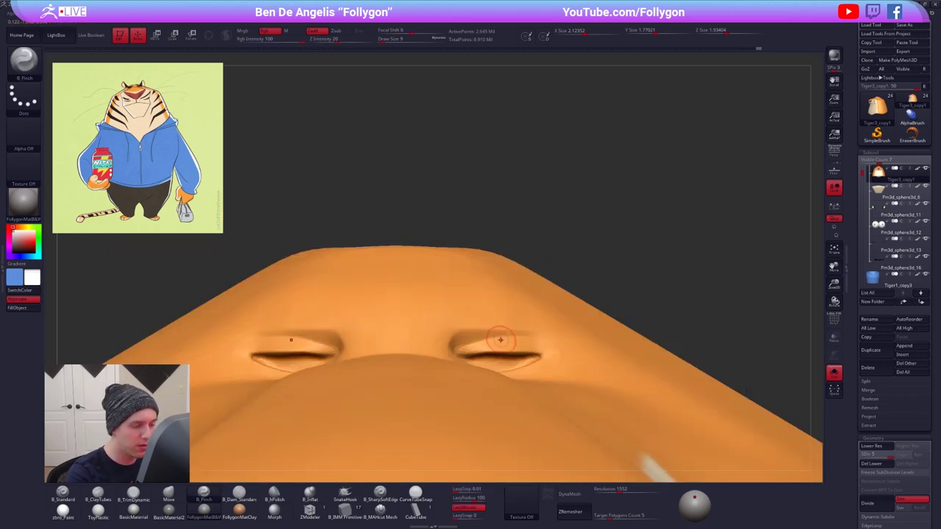
- Reshape the upper eyelids with the Move brush at draw size 9, checking the fit against the eyes
key("b")
key("m")
key("v")
key("space")
left_click_drag(496, 352, 486, 348)
key("alt+s")
key("space")
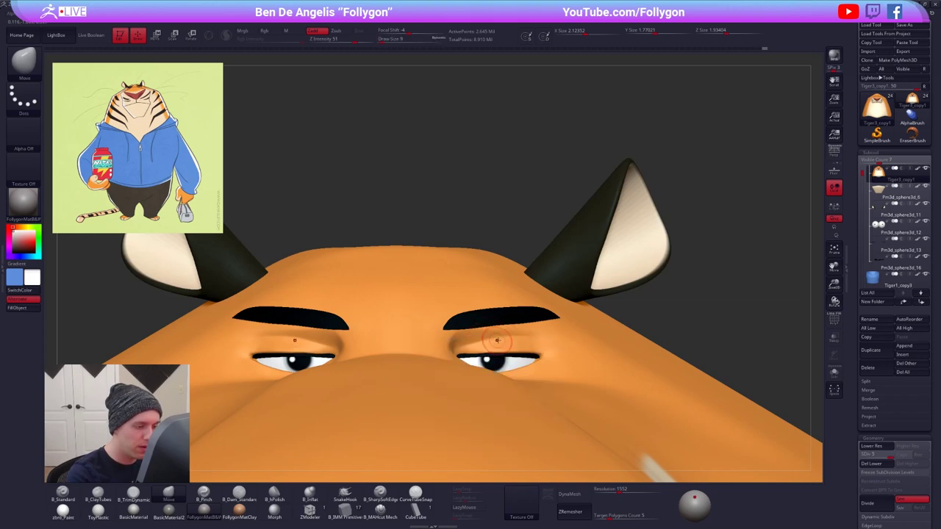
key("alt+s")
right_click_drag(491, 348, 338, 376)
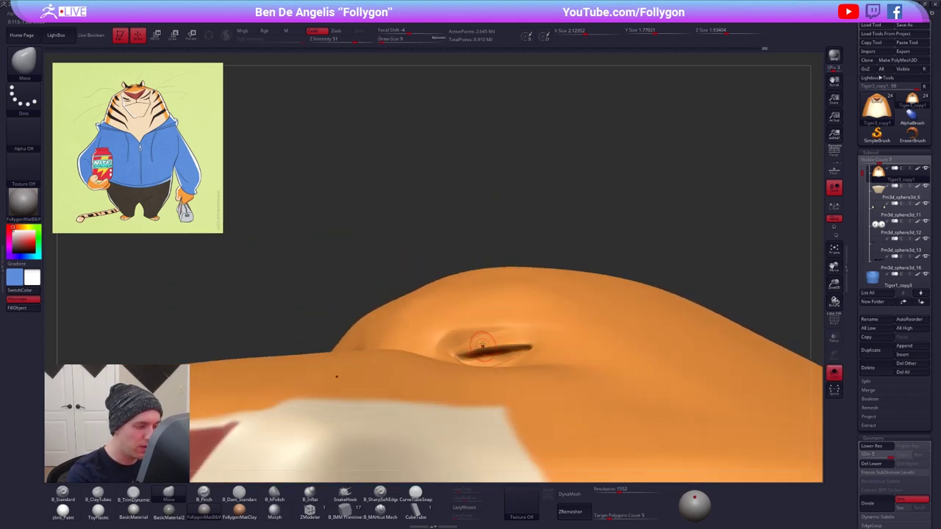
- Isolate the eyelid areas of the head mesh with lasso selections and hide the surplus surrounding pieces
left_click_drag(477, 304, 444, 310, "ctrl+shift")
mouse_move(511, 380)
left_mouse_down("ctrl+shift")
mouse_move(542, 323)
mouse_move(535, 319)
left_mouse_up("ctrl+shift")
right_click_drag(525, 329, 520, 408)
mouse_move(586, 390)
left_mouse_down("ctrl+alt+shift")
mouse_move(426, 381)
mouse_move(620, 481)
mouse_move(591, 393)
left_mouse_up("ctrl+alt+shift")
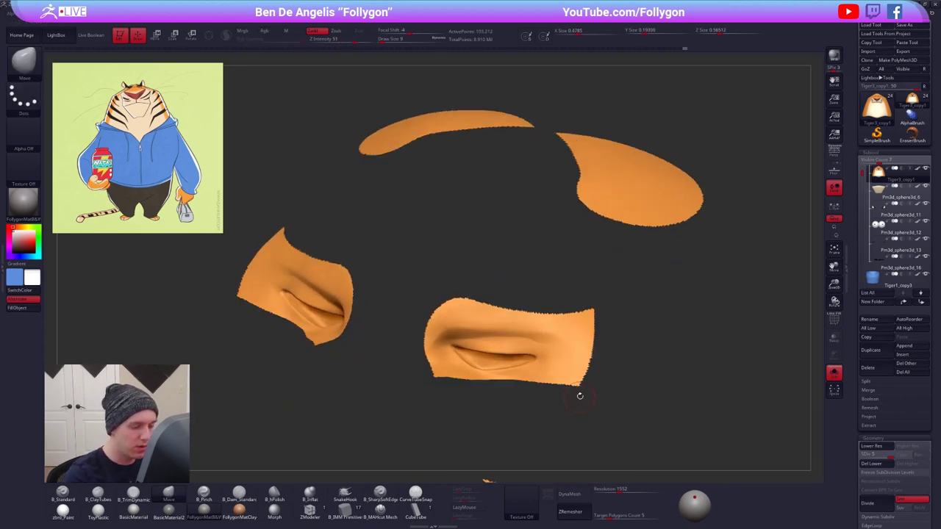
right_click_drag(580, 395, 539, 405, "ctrl")
mouse_move(535, 407)
left_mouse_down("ctrl+alt+shift")
mouse_move(494, 465)
mouse_move(540, 434)
left_mouse_up("ctrl+alt+shift")
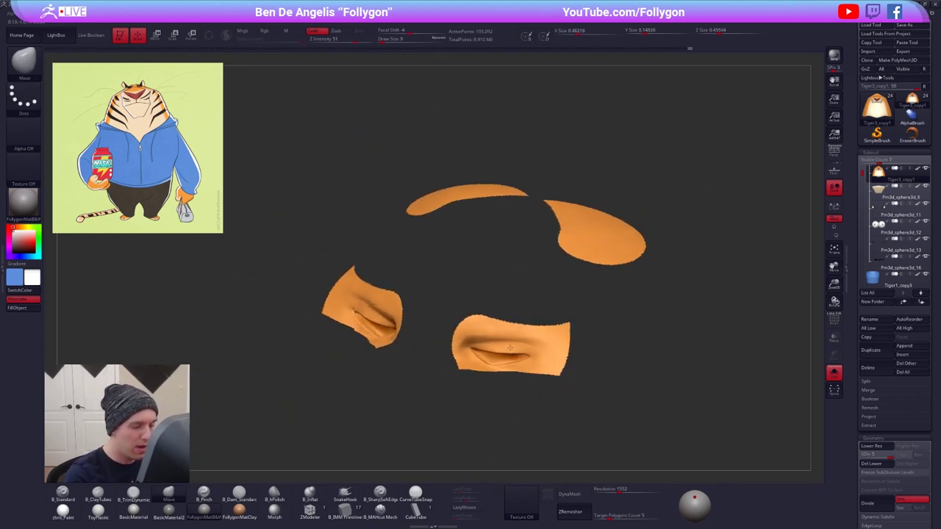
right_click_drag(512, 408, 467, 389)
right_click_drag(467, 389, 490, 393, "ctrl")
mouse_move(399, 366)
left_mouse_down("ctrl+alt+shift")
mouse_move(406, 399)
mouse_move(401, 389)
left_mouse_up("ctrl+alt+shift")
mouse_move(449, 412)
right_mouse_down()
mouse_move(487, 316)
mouse_move(481, 323)
mouse_move(490, 336)
mouse_move(456, 349)
right_mouse_up()
- Tighten the upper eyelid's edge toward the outer corner with the B_Pinch brush at draw size 4
key("space")
key("b")
key("p")
key("i")
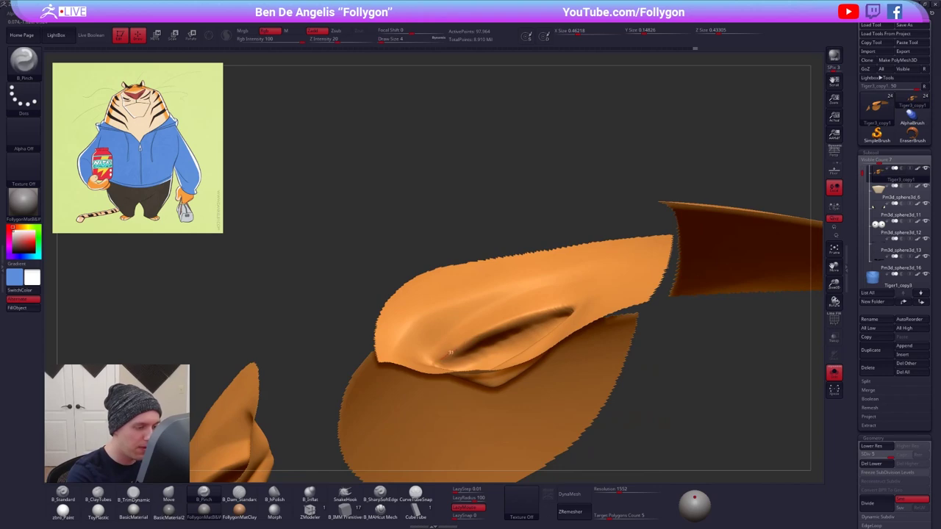
left_click_drag(535, 310, 592, 295)
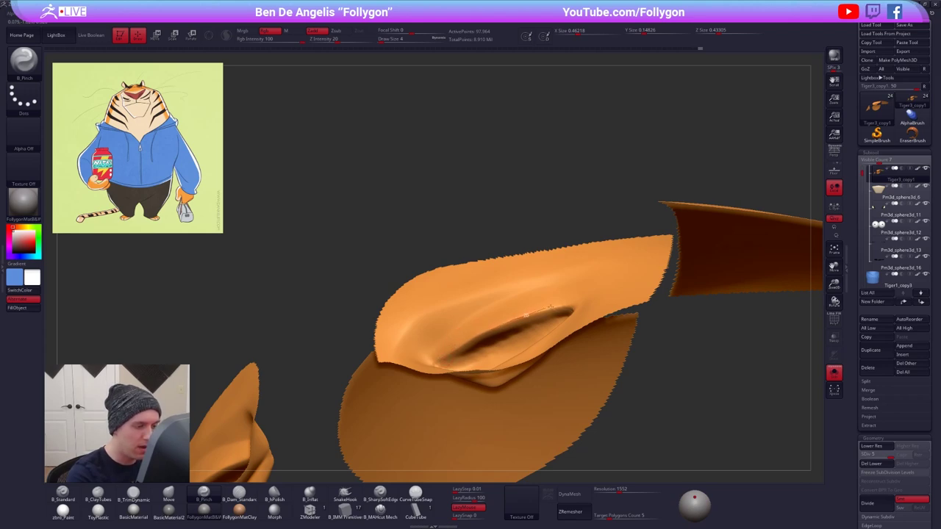
left_click_drag(550, 307, 593, 298)
- Bring the eyes back into view and reshape the upper lid line over them with the Move brush, up to draw size 14
key("shift+s")
mouse_move(449, 316)
right_mouse_down()
mouse_move(505, 337)
mouse_move(497, 321)
right_mouse_up()
key("s")
left_click_drag(479, 326, 483, 323)
key("b")
key("m")
key("v")
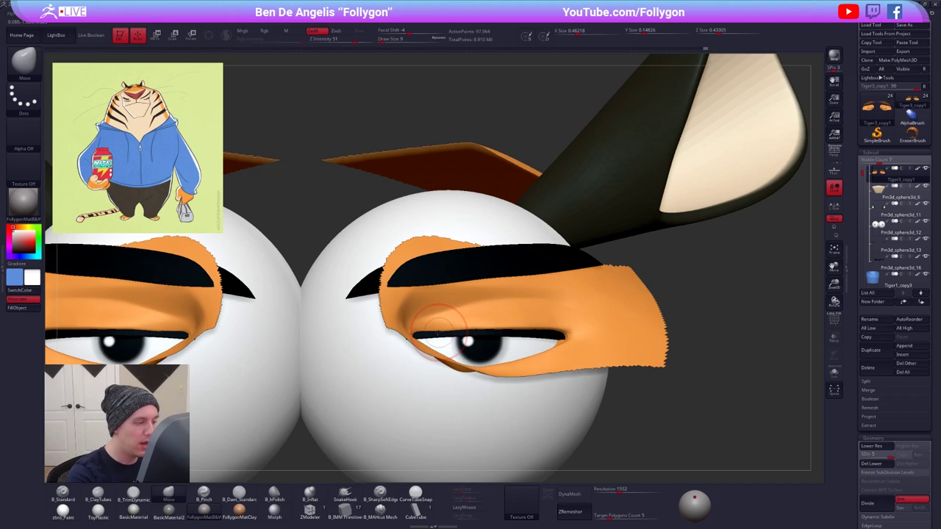
key("space")
key("space")
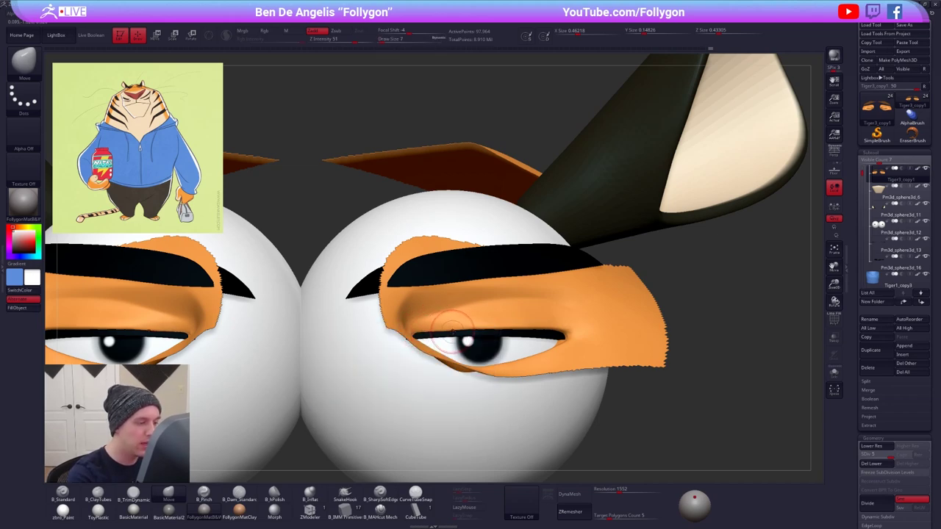
key("space")
left_click_drag(454, 330, 474, 329)
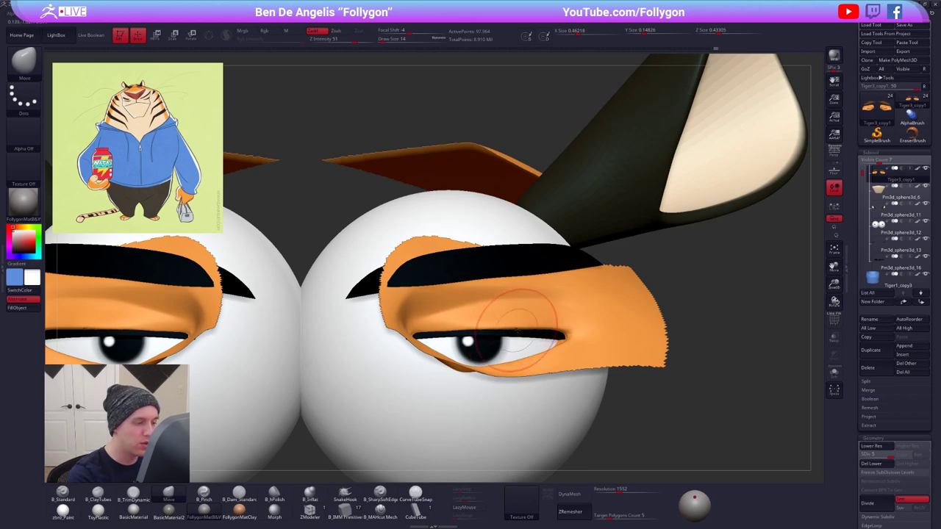
right_click_drag(551, 331, 563, 316)
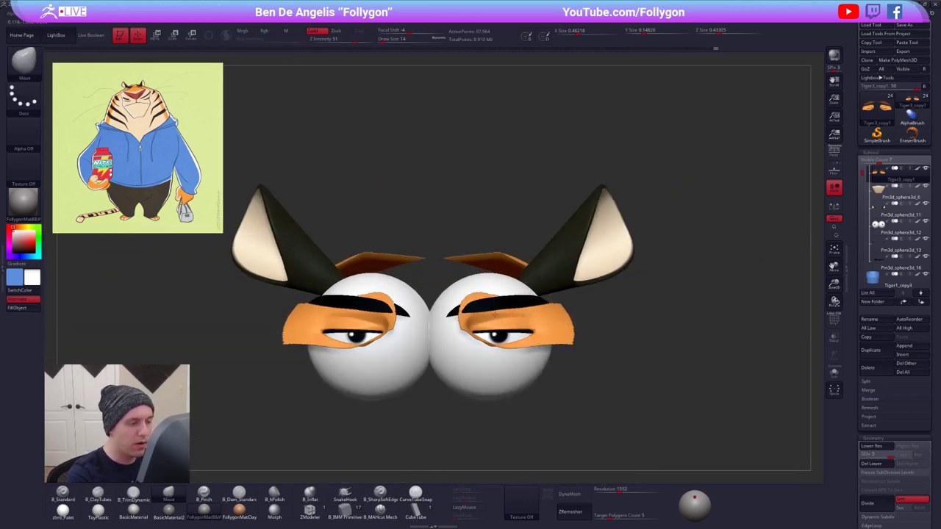
- Isolate the eyelid pieces and tighten the lid creases up close with the B_Pinch brush at draw size 7
key("alt+s")
mouse_move(495, 315)
right_mouse_down()
mouse_move(474, 313)
mouse_move(533, 343)
right_mouse_up()
key("space")
left_click_drag(531, 323, 503, 322)
key("5")
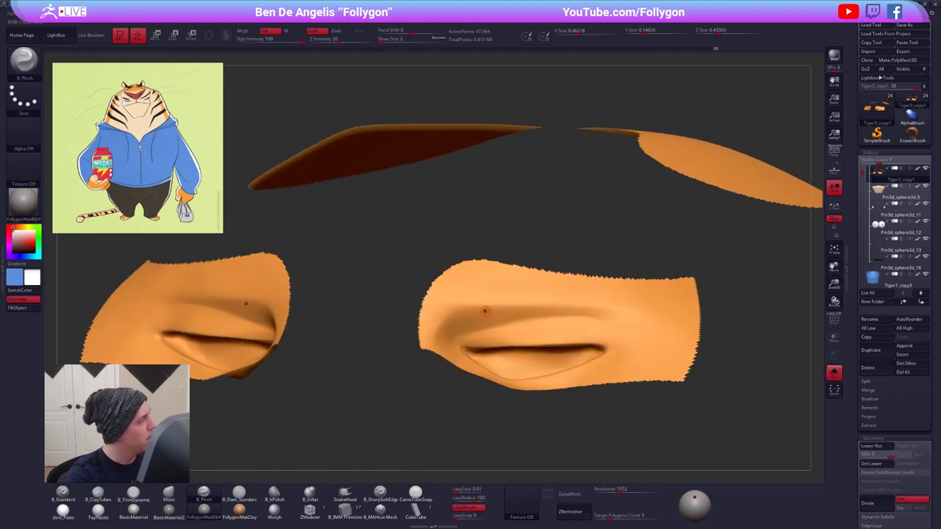
key("space")
key("space")
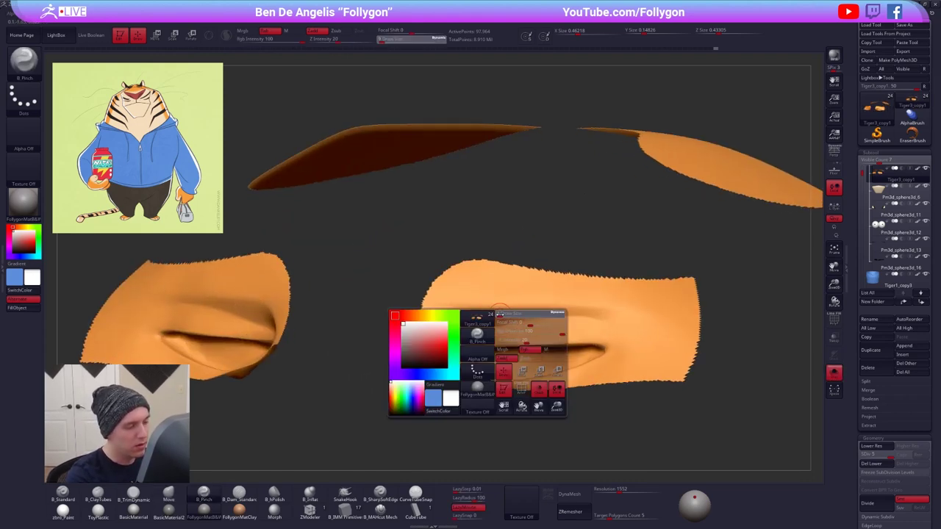
left_click_drag(518, 321, 654, 320)
key("space")
left_click_drag(471, 305, 654, 309)
- Unhide the rest of the head mesh and bring back the other character parts for a full-body view
mouse_move(654, 405)
left_mouse_down("alt")
mouse_move(659, 332)
mouse_move(586, 311)
left_mouse_up("alt")
left_click(609, 316, "ctrl+shift")
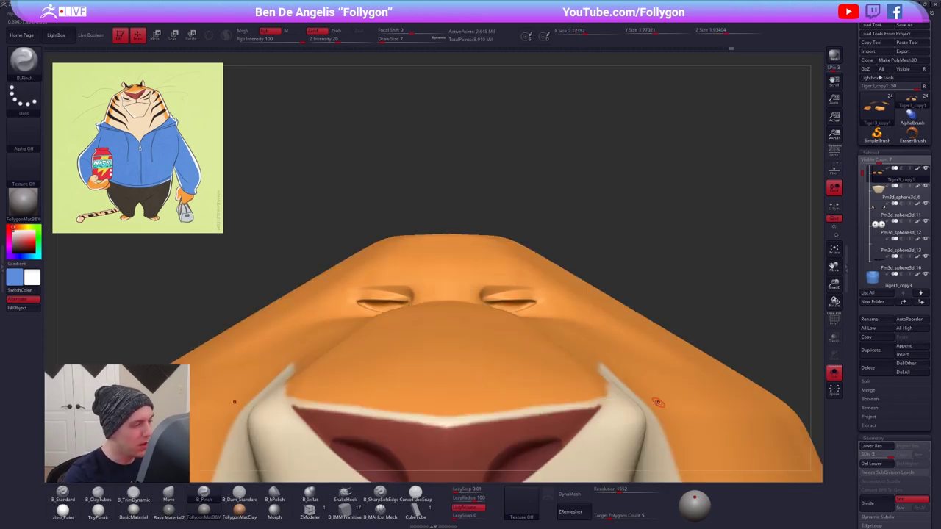
right_click_drag(657, 400, 590, 366, "ctrl")
key("alt+s")
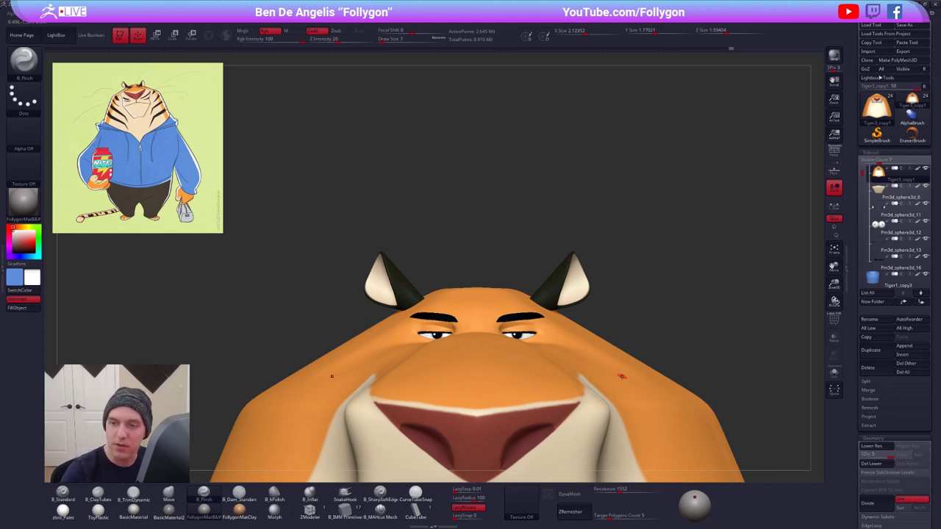
left_click_drag(701, 277, 562, 267, "alt")
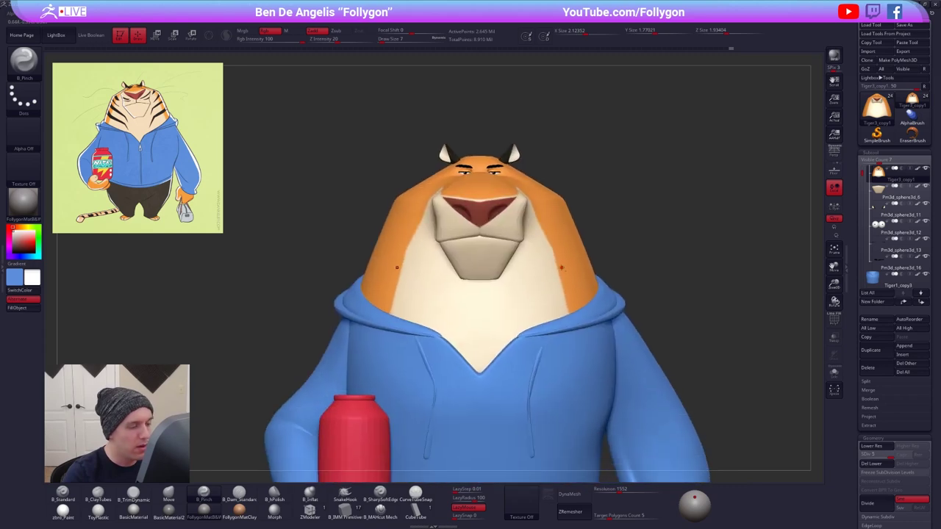
mouse_move(560, 257)
right_mouse_down("ctrl")
mouse_move(569, 297)
mouse_move(553, 260)
right_mouse_up("ctrl")
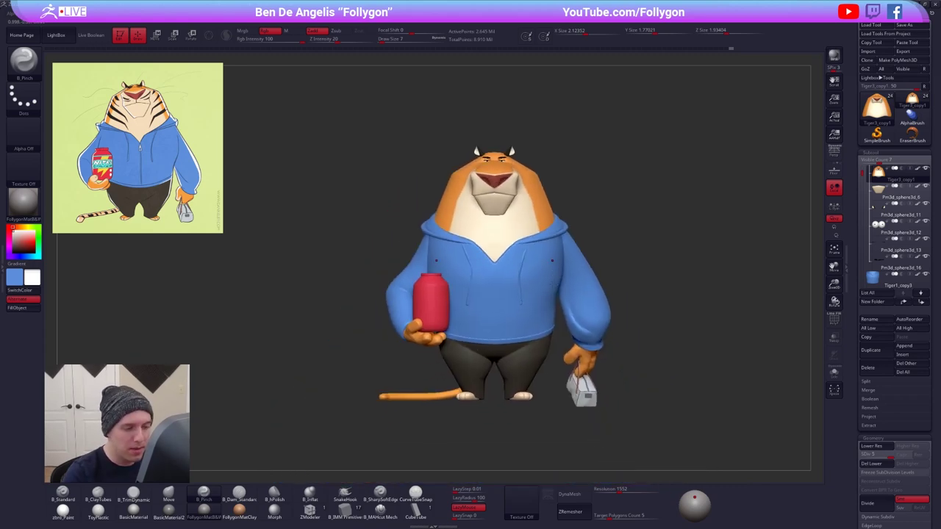
- Examine the red jar in isolation, bring the character back and make the blue hoodie active
left_click(435, 302, "alt")
key("alt+s")
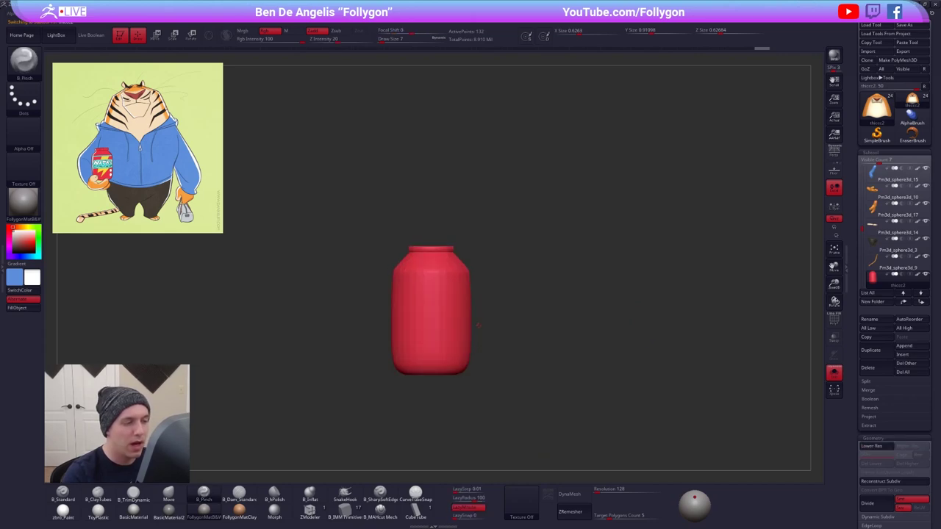
key("alt+shift+s")
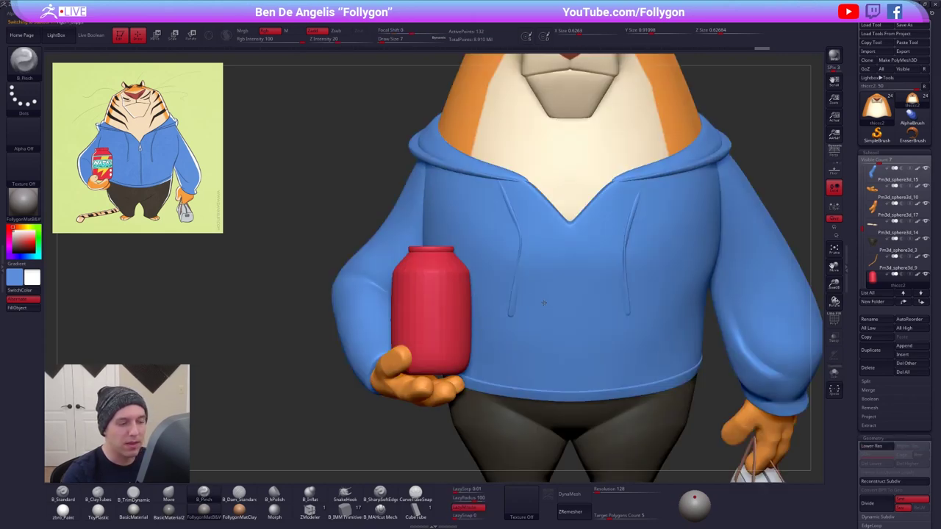
left_click(544, 303, "alt")
right_click_drag(544, 302, 541, 316, "ctrl")
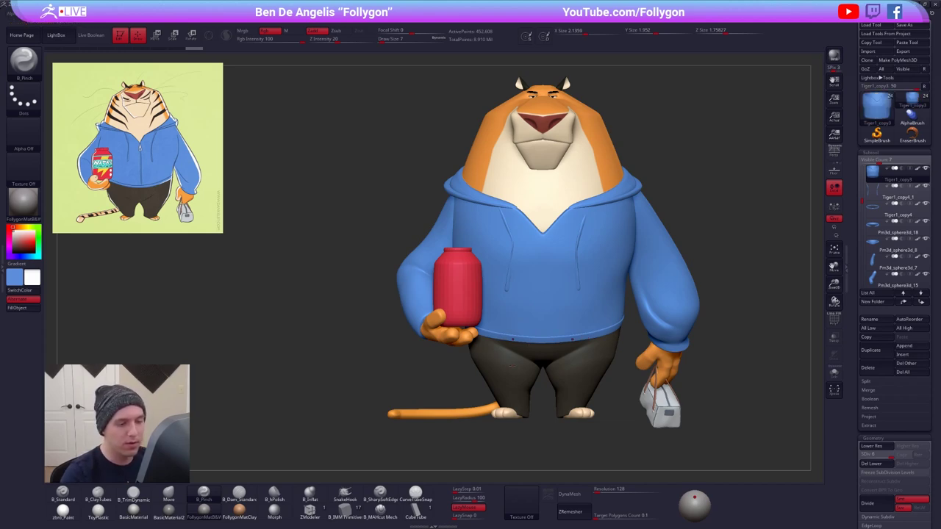
- Isolate the pants and lower them to subdivision level 1 to examine their base topology
left_click(512, 366, "alt")
key("shift+f")
key("alt+s")
right_click_drag(513, 366, 537, 393)
key("shift+d")
key("shift+d")
key("shift+d")
key("shift+d")
key("shift+f")
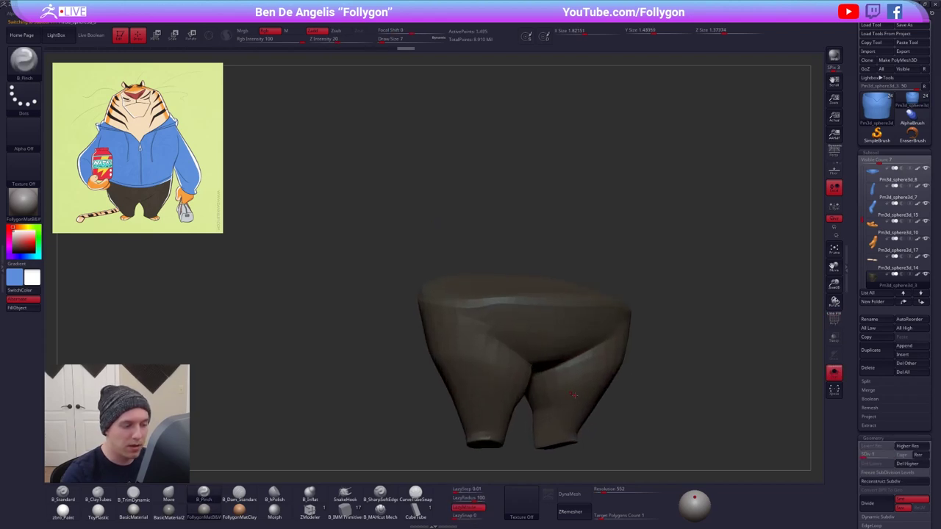
key("shift+f")
- Return the pants to subdivision level 5 and examine their surface with the wireframe toggled
mouse_move(459, 372)
right_mouse_down()
mouse_move(513, 370)
mouse_move(444, 368)
right_mouse_up()
key("d")
key("d")
key("d")
key("d")
key("shift+f")
right_click_drag(640, 360, 496, 350)
- Fill the pants with the zbro_Paint material using material-only mode, and show the whole character again
key("1")
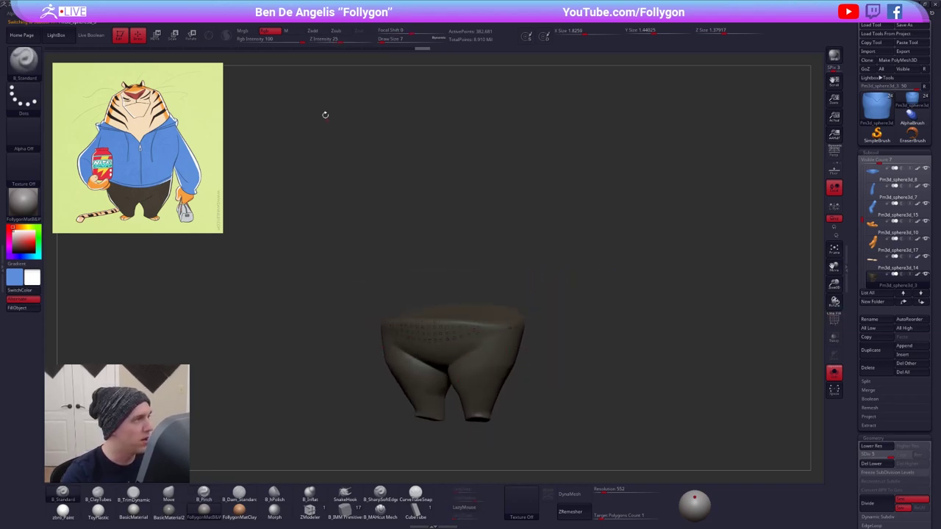
left_click(286, 31)
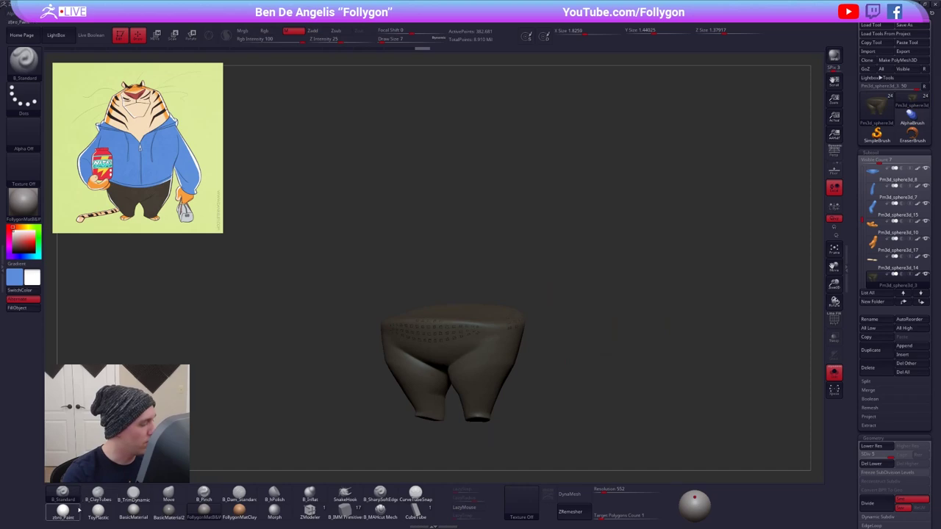
left_click(62, 510)
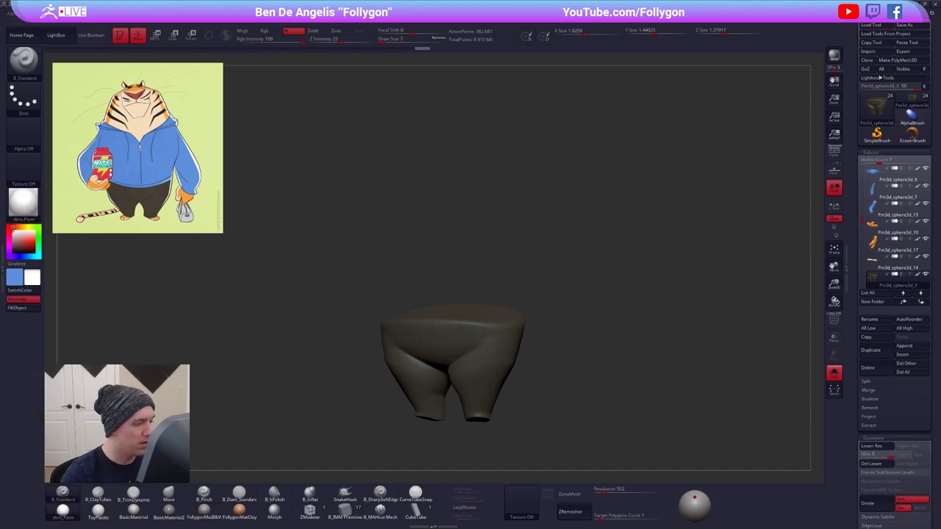
left_click(30, 311)
key("shift+s")
right_click_drag(585, 284, 609, 278, "alt")
- Isolate the sleeve of the bag-carrying arm at subdivision level 1 and examine its wireframe topology
left_click(609, 278, "alt")
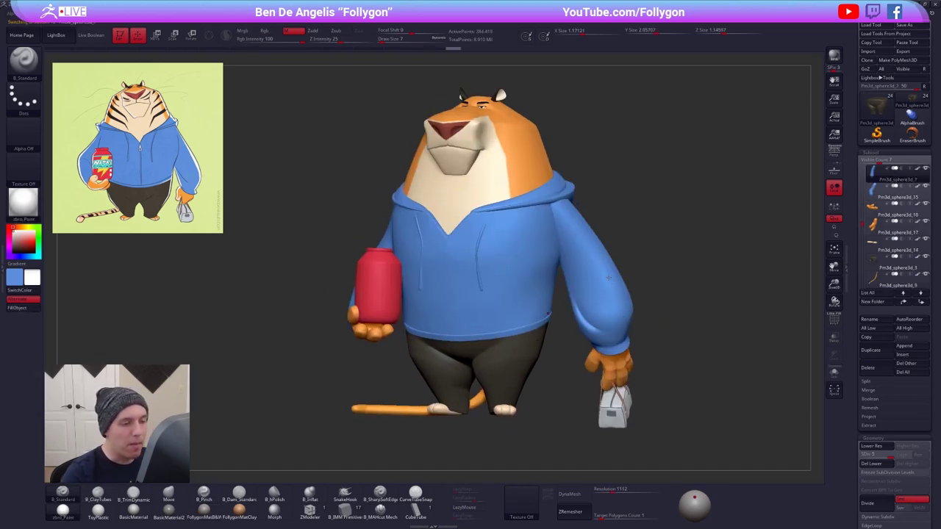
key("shift+d")
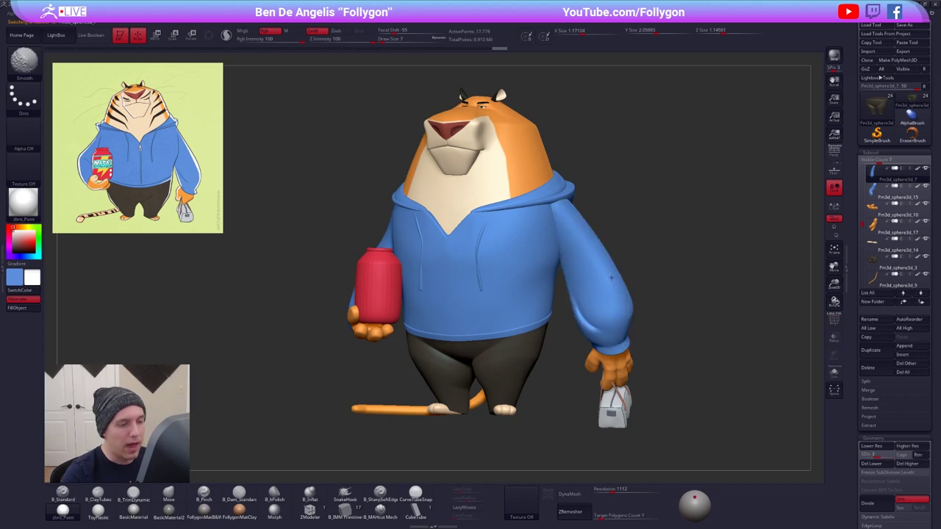
key("shift+d")
key("shift+d")
key("shift+f")
key("shift+s")
right_click_drag(616, 285, 641, 322)
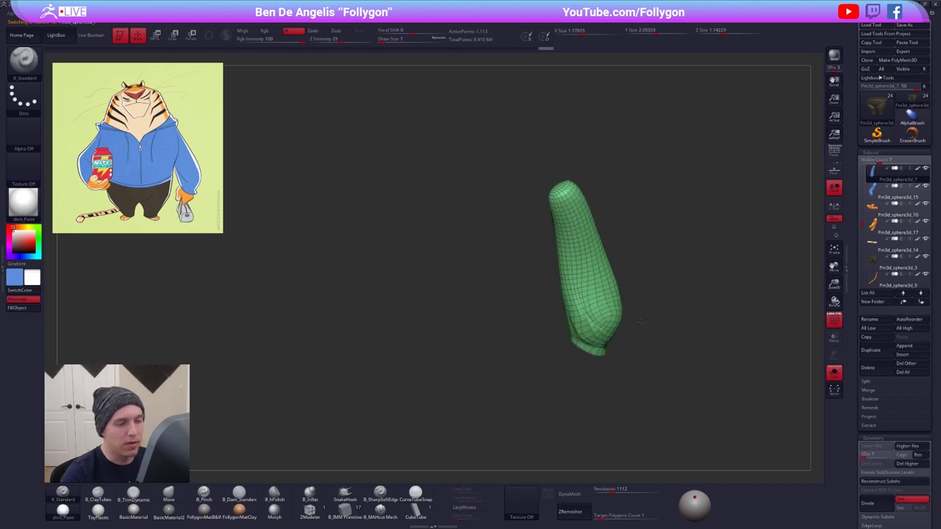
left_click_drag(640, 322, 592, 295)
left_click_drag(575, 368, 540, 341)
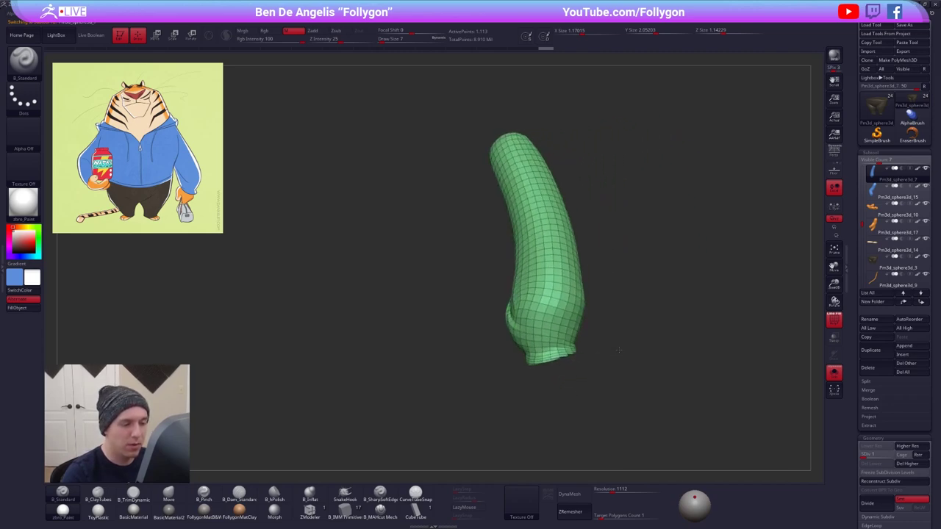
- Raise the sleeve back to subdivision level 5, check its denser wireframe and return to the full character view
key("d")
key("d")
key("d")
key("d")
key("shift+f")
right_click_drag(541, 341, 554, 310)
key("shift+f")
left_click_drag(553, 311, 454, 191)
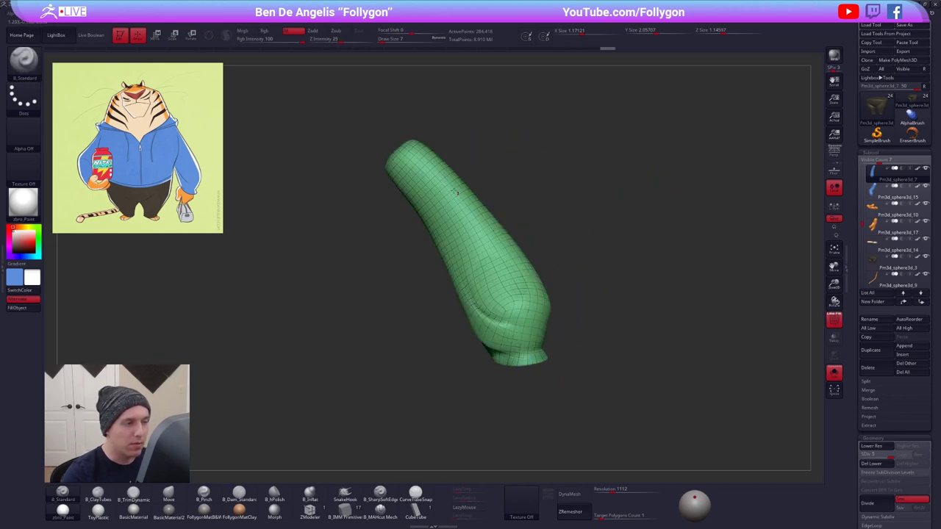
right_click_drag(467, 224, 586, 286, "alt")
key("alt+shift+s")
key("shift+f")
key("f")
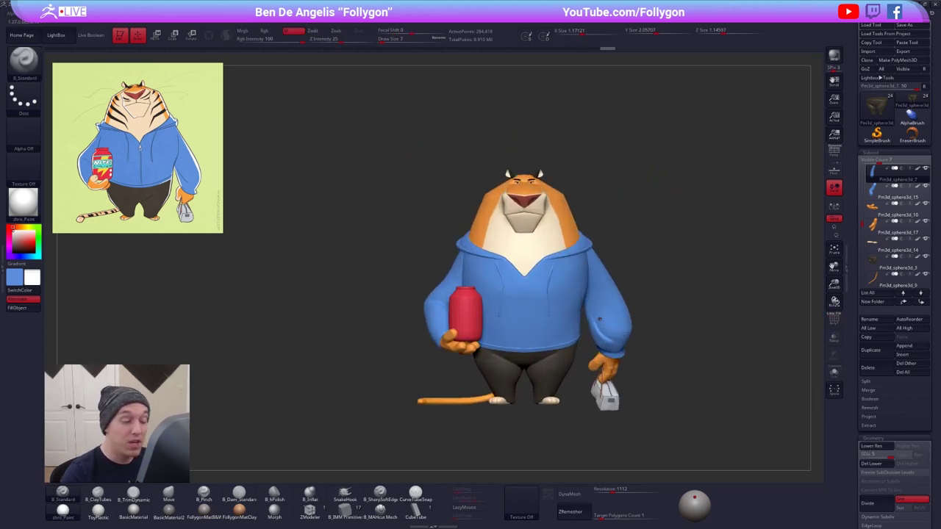
mouse_move(600, 319)
right_mouse_down("alt")
mouse_move(586, 311)
mouse_move(600, 321)
right_mouse_up("alt")
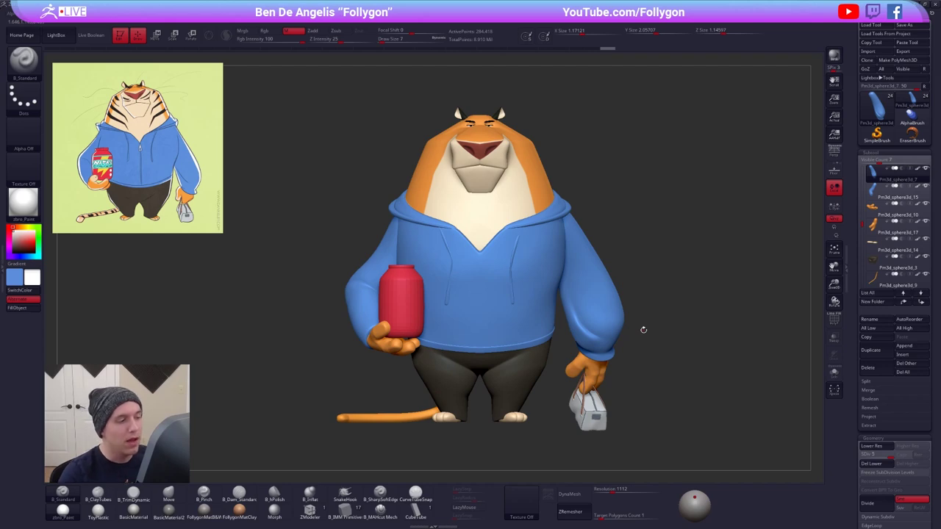
- Select the tiger's head, set the Move brush to draw size 279 and check the head in isolation
left_click(489, 231, "alt")
key("b")
key("m")
key("v")
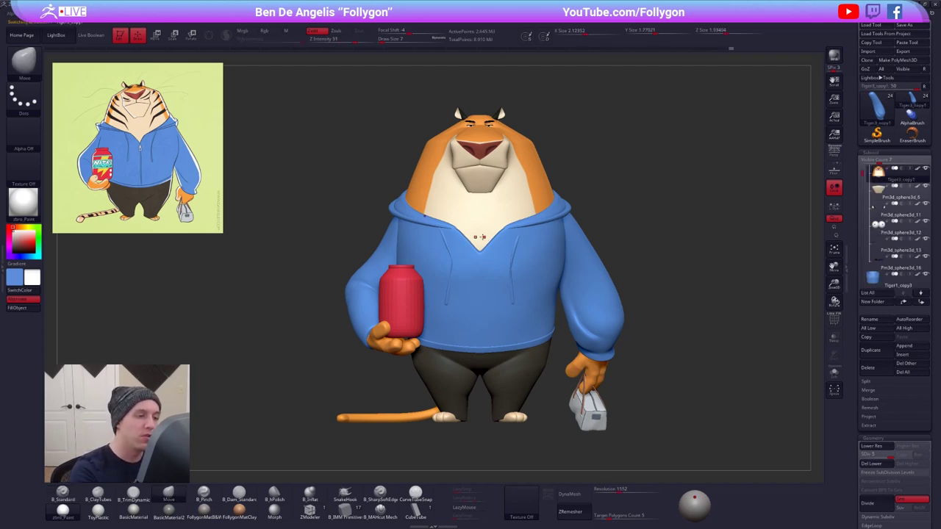
key("space")
left_click_drag(481, 240, 497, 240)
key("alt+s")
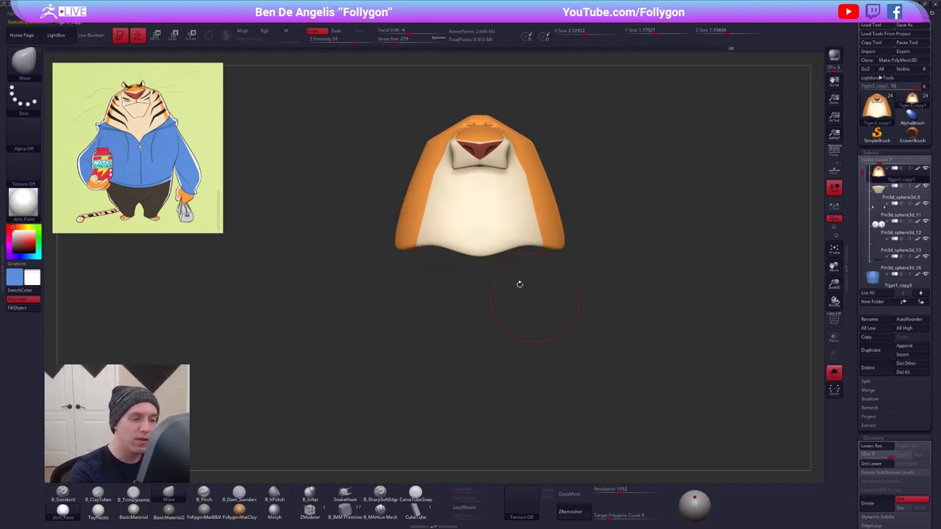
key("alt+s")
key("shift+f")
key("shift+f")
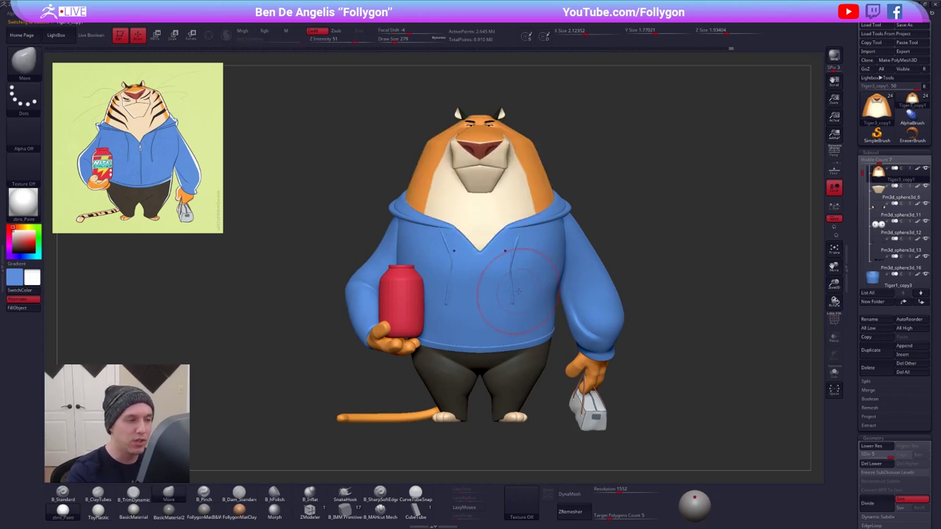
- Reduce the Move brush to draw size 192 and then smaller while framing the muzzle in a three-quarter view
left_click_drag(684, 416, 679, 438, "alt")
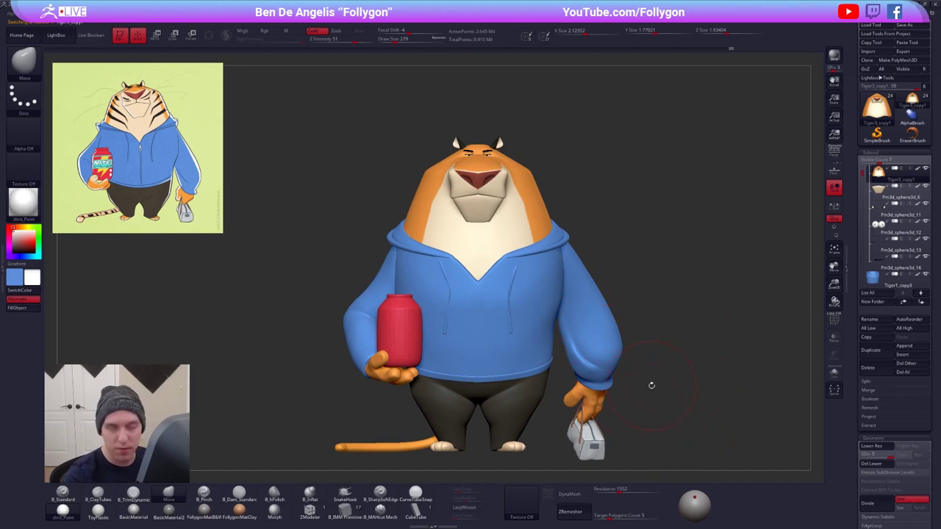
key("space")
left_click_drag(586, 217, 598, 266)
key("space")
left_click_drag(515, 221, 511, 220)
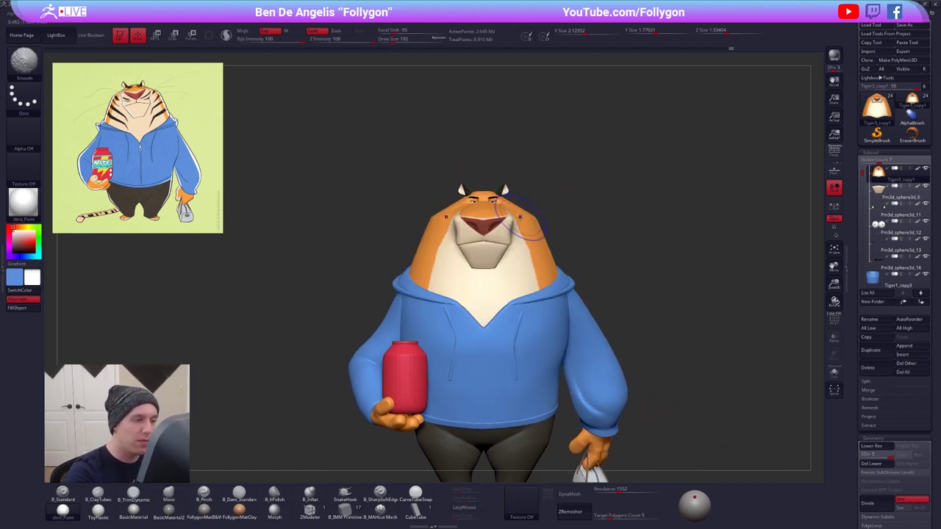
key("shift+f")
key("shift+f")
left_click_drag(545, 192, 556, 261, "alt")
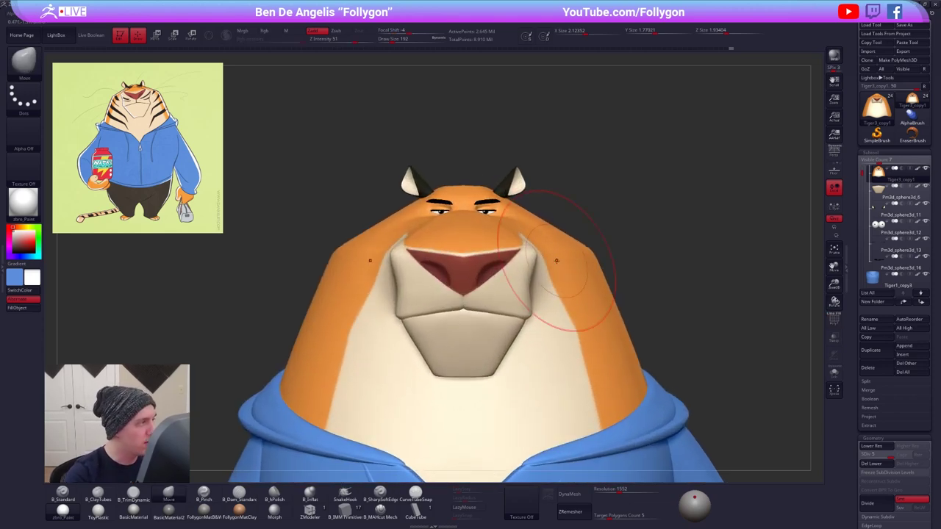
key("space")
left_click_drag(481, 307, 474, 307)
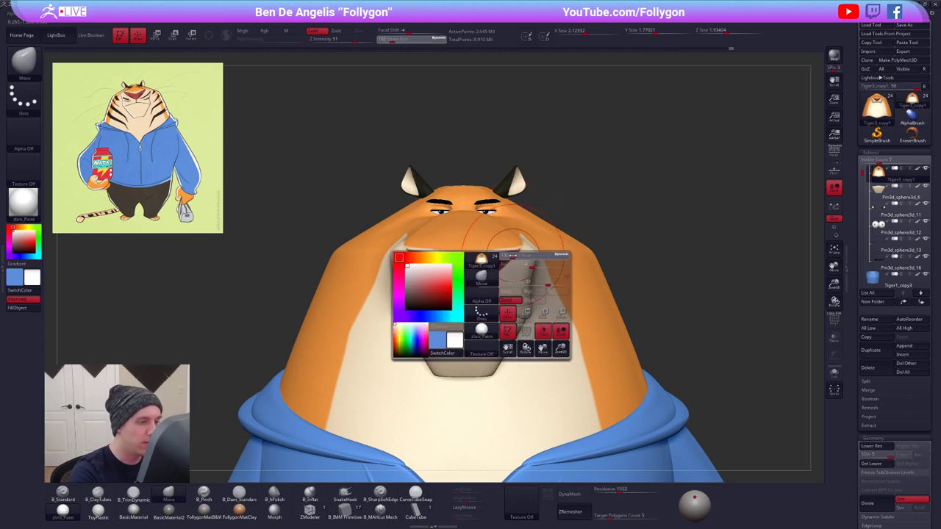
mouse_move(529, 283)
right_mouse_down()
mouse_move(481, 272)
mouse_move(468, 296)
right_mouse_up()
key("space")
left_click_drag(509, 269, 497, 270)
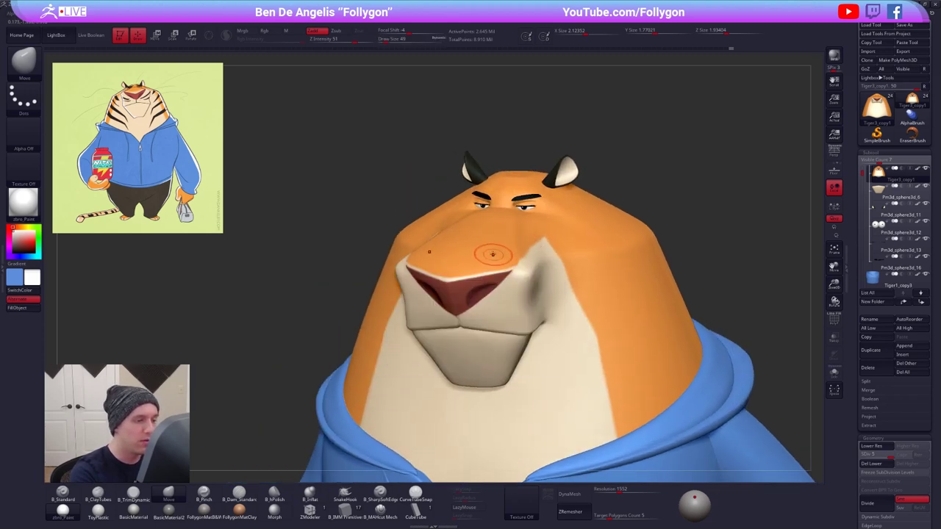
- Set up B_Standard with Mrgb, the orange sampled from the fur and draw size 33, and isolate the head
key("1")
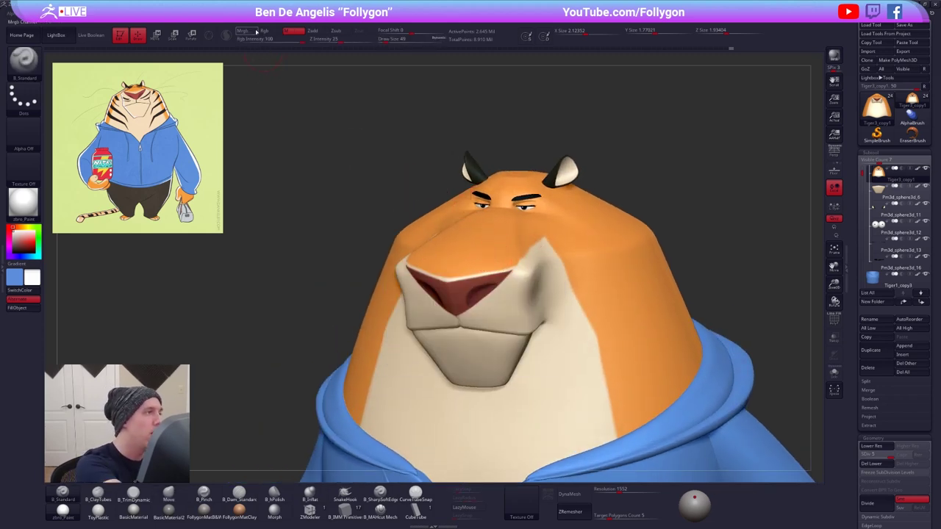
left_click(244, 31)
key("c")
key("space")
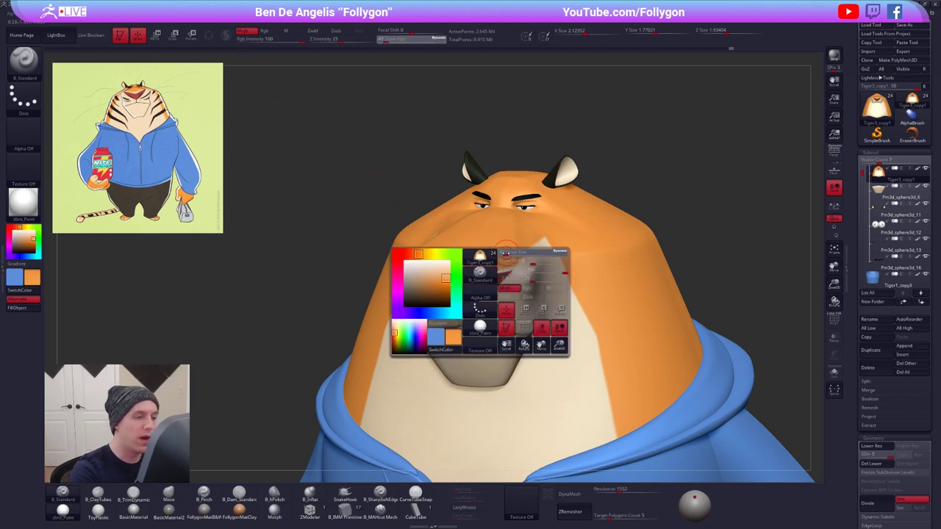
left_click_drag(505, 259, 500, 258)
key("alt+s")
right_click_drag(478, 267, 471, 292)
right_click_drag(485, 295, 478, 269, "ctrl")
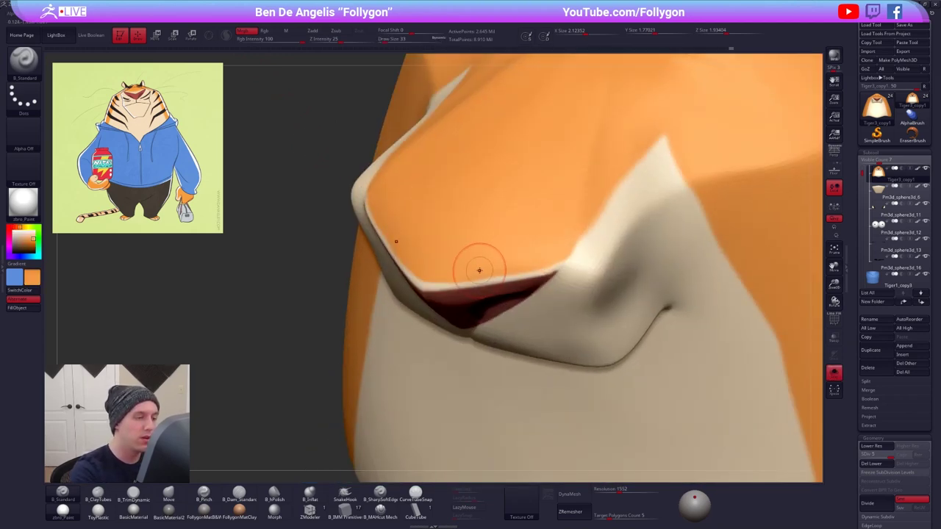
- Paint orange along the cream border above the nose with draw size 14 and LazyMouse enabled
key("space")
left_click_drag(479, 269, 469, 270)
right_click_drag(468, 270, 448, 291)
right_click(448, 290)
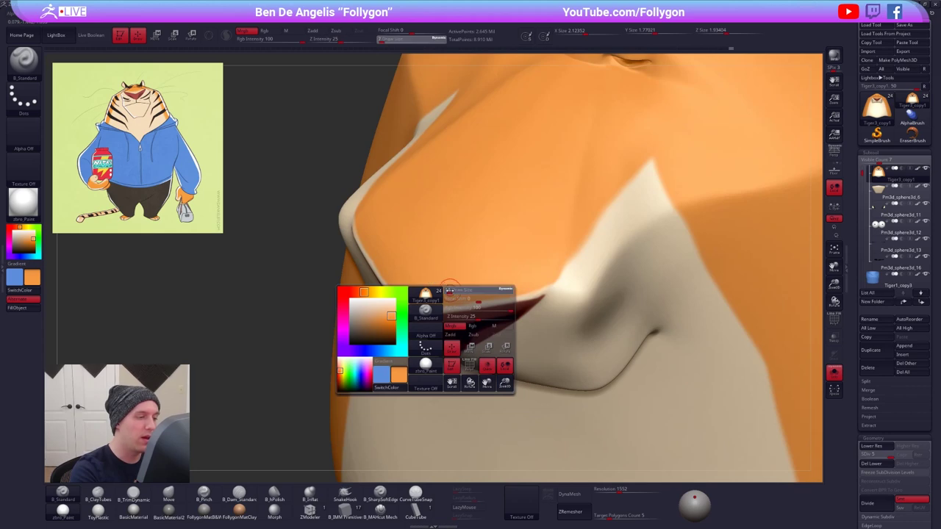
right_click(413, 302)
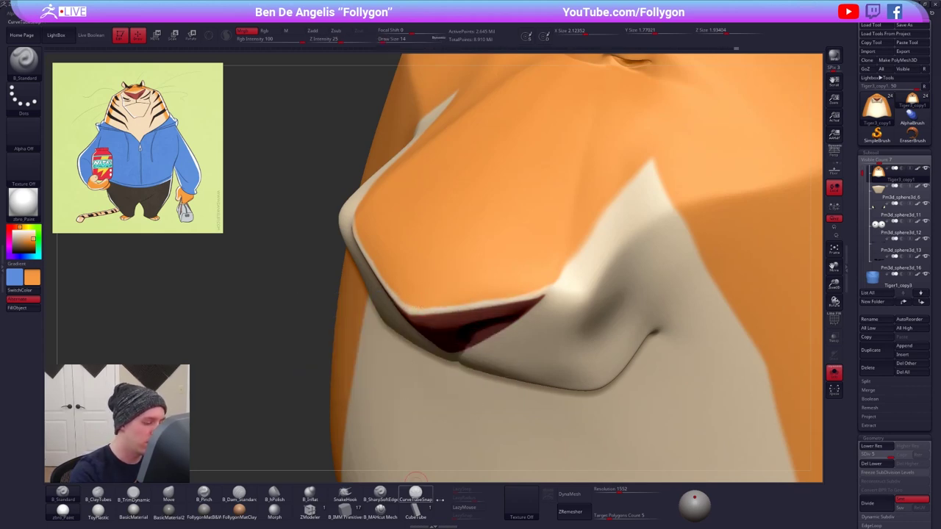
left_click(468, 507)
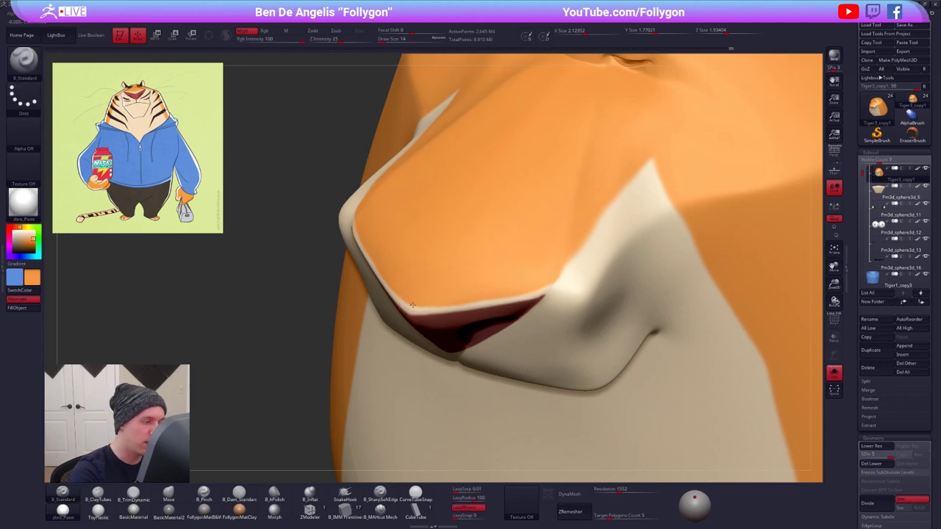
mouse_move(436, 304)
left_mouse_down()
mouse_move(535, 287)
mouse_move(571, 270)
mouse_move(612, 195)
mouse_move(647, 155)
mouse_move(693, 114)
mouse_move(725, 102)
left_mouse_up()
mouse_move(584, 208)
right_mouse_down()
mouse_move(592, 186)
mouse_move(609, 216)
mouse_move(595, 189)
mouse_move(650, 222)
right_mouse_up()
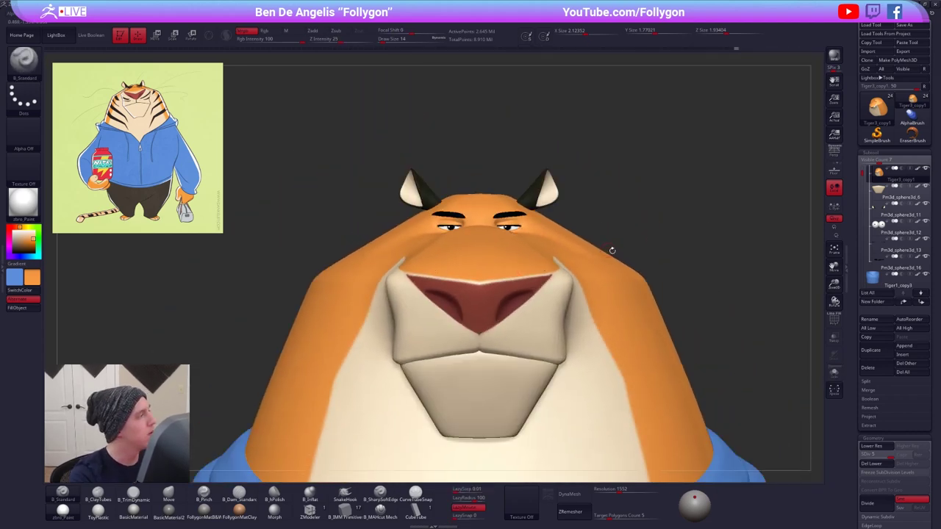
- Set up the Move brush at draw size 33 and examine the brow and eyes close up from a raised angle
key("b")
key("m")
key("v")
key("space")
left_click_drag(600, 197, 606, 197)
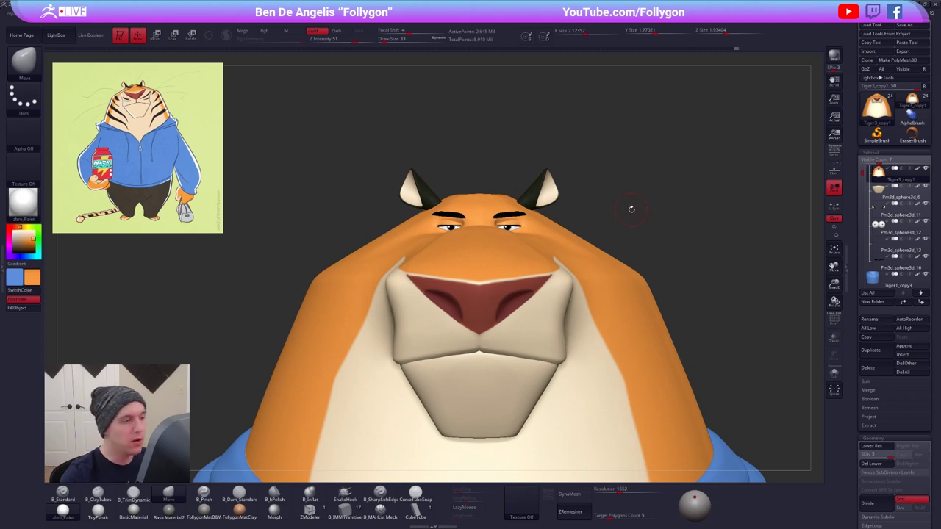
left_click_drag(631, 208, 504, 255)
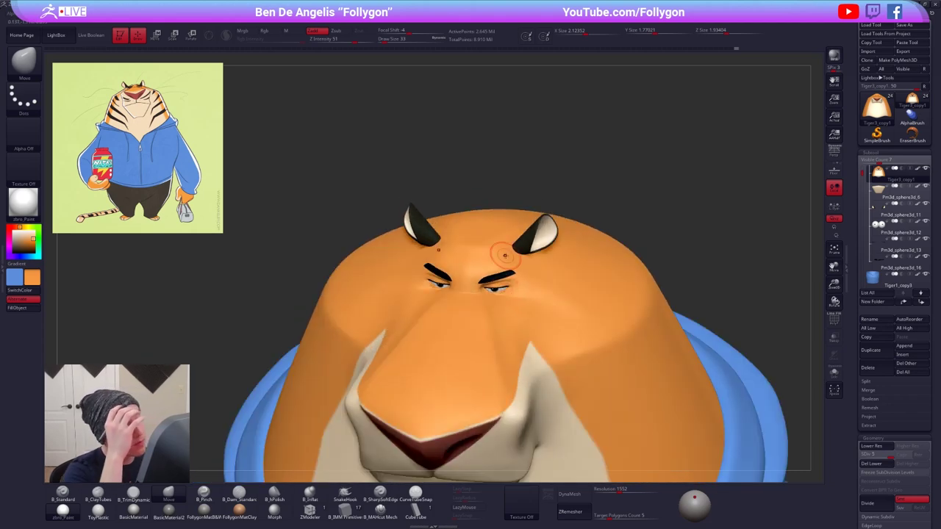
right_click_drag(495, 284, 555, 345, "ctrl")
left_click_drag(555, 344, 600, 374, "alt")
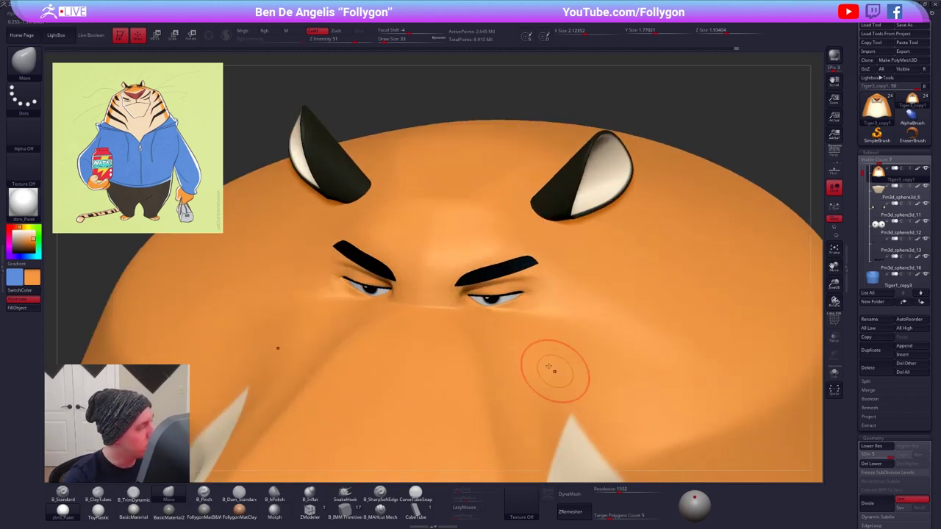
- Make white the active colour and set up B_Pinch with draw size 7 for the area around the eyes
left_click_drag(28, 240, 32, 219)
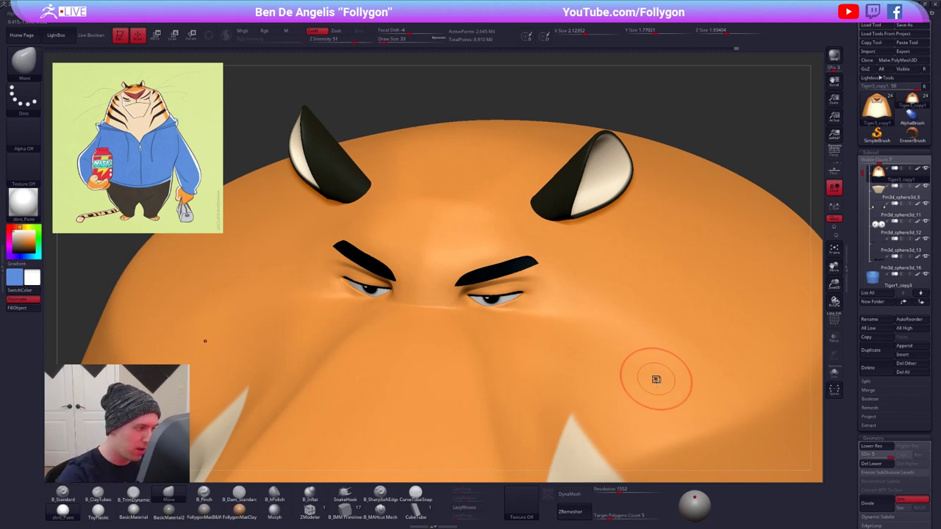
mouse_move(601, 276)
right_mouse_down("ctrl")
mouse_move(588, 297)
mouse_move(608, 269)
mouse_move(541, 276)
mouse_move(524, 314)
mouse_move(506, 306)
mouse_move(533, 327)
mouse_move(522, 305)
right_mouse_up("ctrl")
key("space")
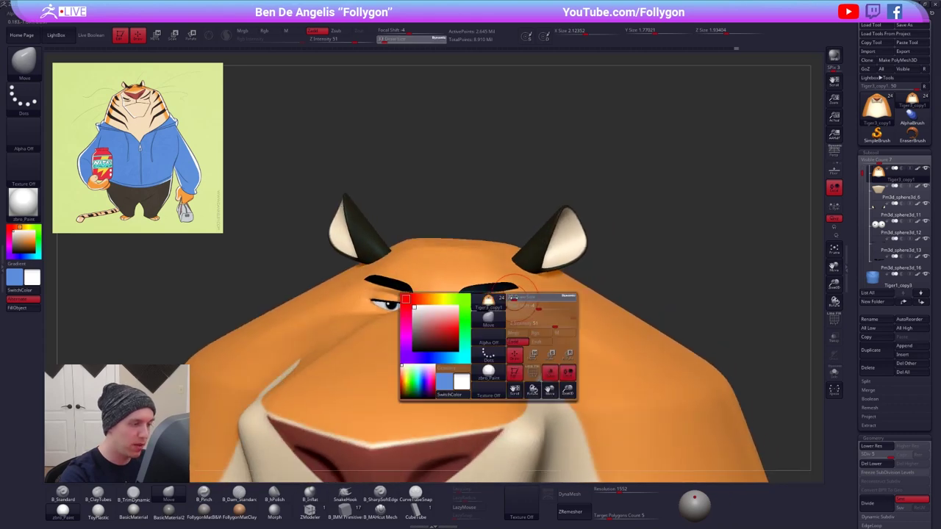
left_click_drag(521, 305, 517, 306)
right_click_drag(516, 306, 504, 311, "shift")
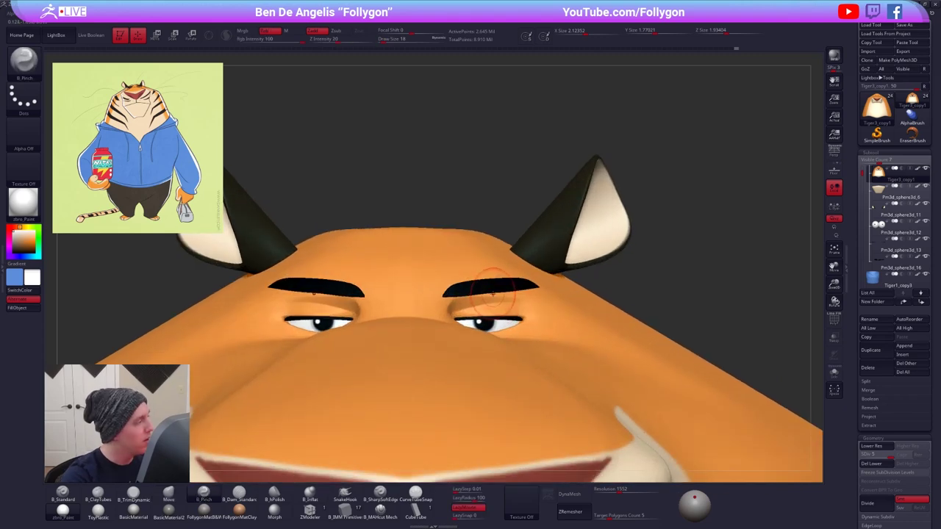
key("space")
left_click_drag(497, 289, 490, 289)
right_click(506, 289)
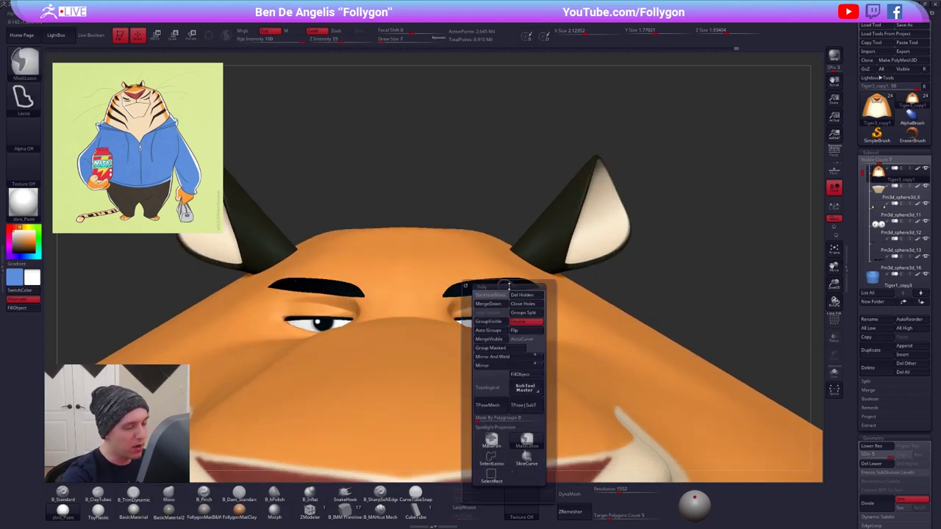
right_click_drag(485, 298, 524, 339)
- Work on the lower eyelid with the Move brush at draw size 14, checking the eye from the side
key("b")
key("m")
key("v")
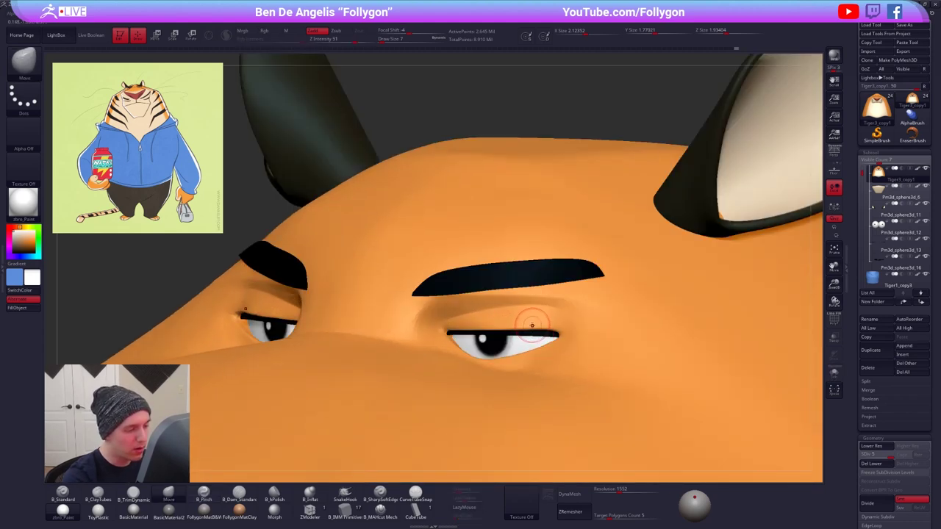
key("space")
left_click_drag(533, 328, 538, 329)
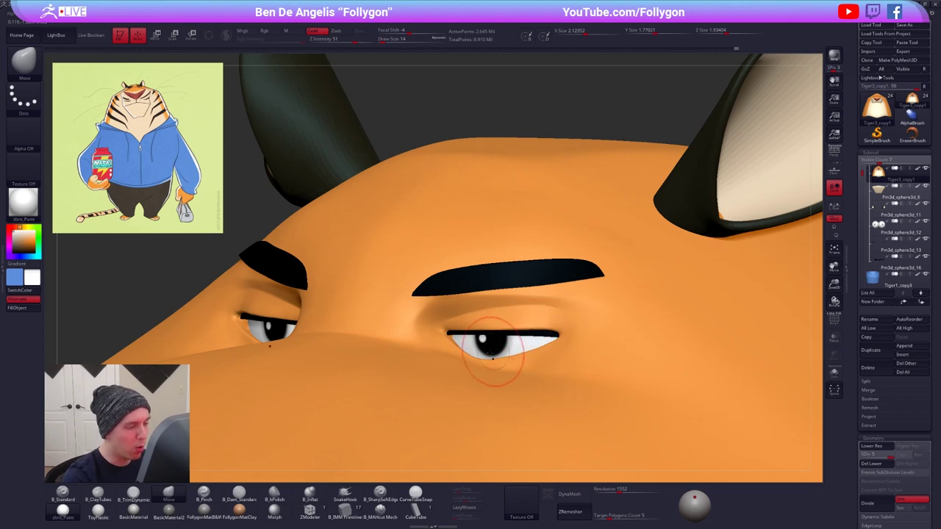
right_click_drag(492, 338, 478, 350)
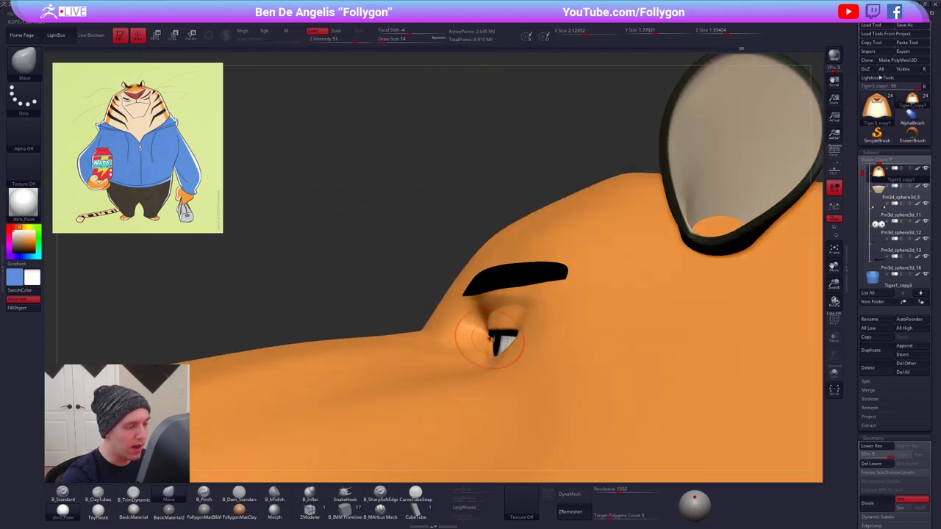
- Isolate the head at subdivision level 2 and mask everything except a soft-edged lassoed area below the eyes
key("shift+s")
mouse_move(455, 360)
left_mouse_down()
mouse_move(514, 401)
mouse_move(606, 334)
left_mouse_up()
key("shift+d")
key("shift+d")
key("shift+d")
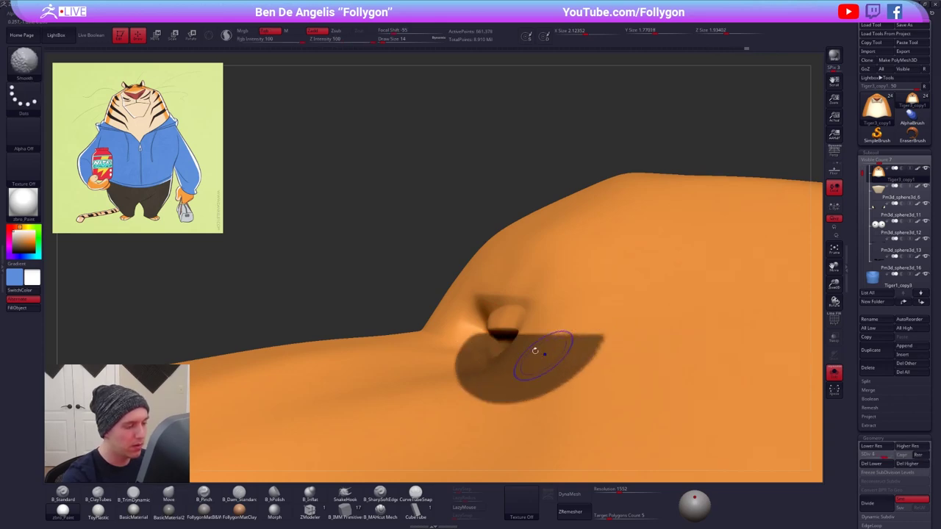
mouse_move(535, 352)
right_mouse_down("ctrl")
mouse_move(524, 348)
mouse_move(566, 358)
right_mouse_up("ctrl")
left_click(524, 347, "ctrl")
left_click(505, 279, "ctrl")
left_click(513, 360, "ctrl")
- Show the eyes and ears again and set the Move brush to draw size 33, reducing it to 25
key("b")
key("m")
key("v")
key("space")
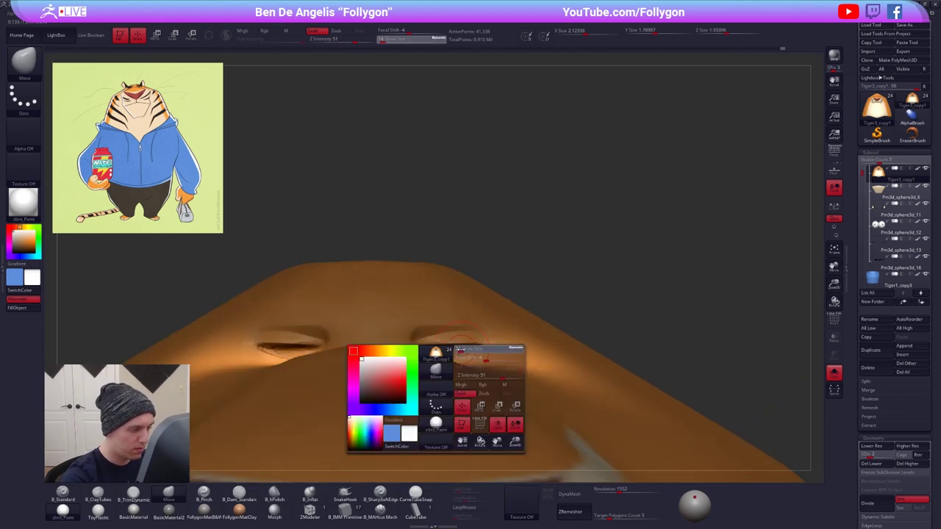
left_click_drag(461, 358, 466, 359)
key("alt+s")
mouse_move(468, 352)
right_mouse_down()
mouse_move(461, 362)
mouse_move(438, 355)
mouse_move(452, 356)
mouse_move(448, 363)
mouse_move(431, 350)
right_mouse_up()
key("space")
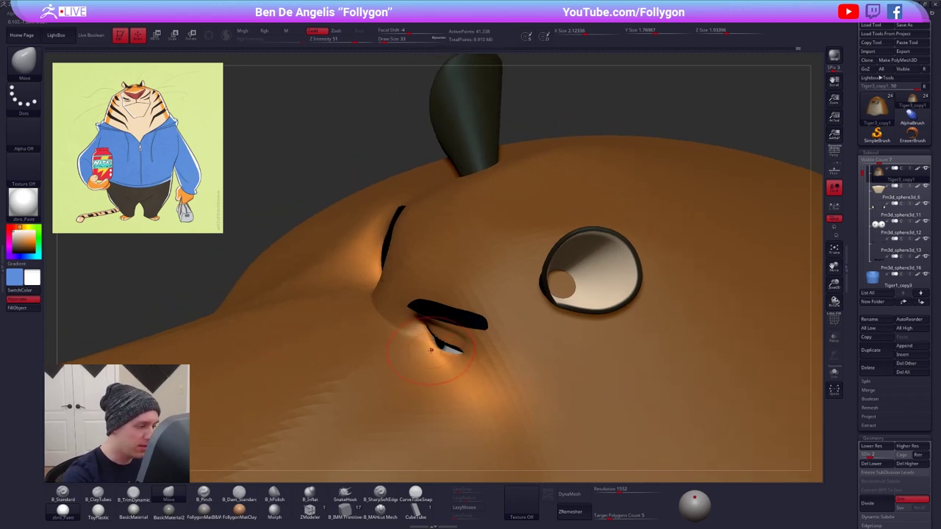
key("space")
key("space")
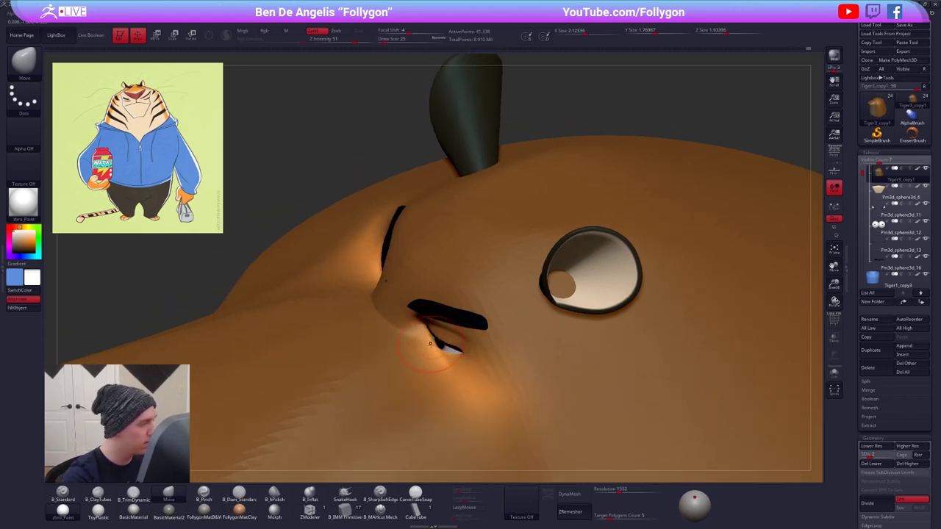
- Push the unmasked lower eyelids up against the eyeballs with the Move brush at draw size 25
mouse_move(430, 343)
right_mouse_down()
mouse_move(422, 350)
mouse_move(446, 347)
right_mouse_up()
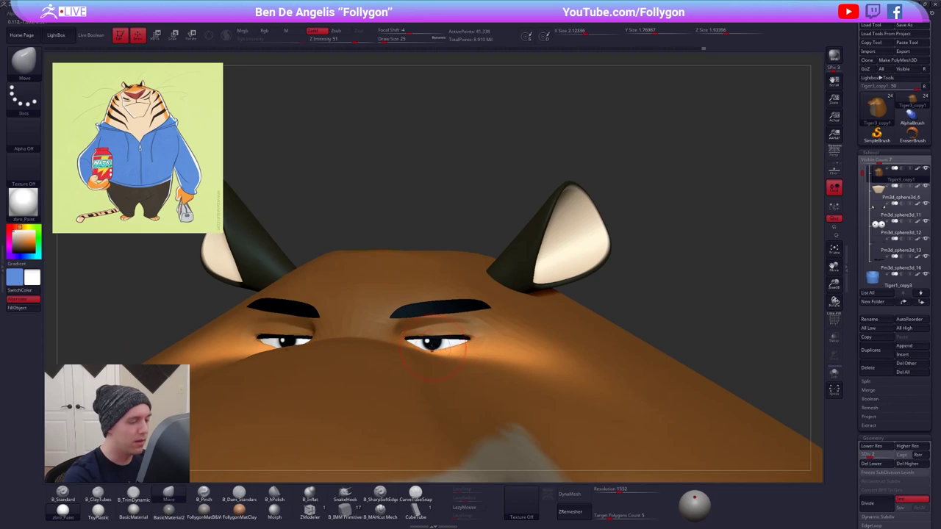
key("space")
left_click_drag(425, 349, 445, 351)
key("space")
right_click_drag(443, 350, 454, 352)
key("shift")
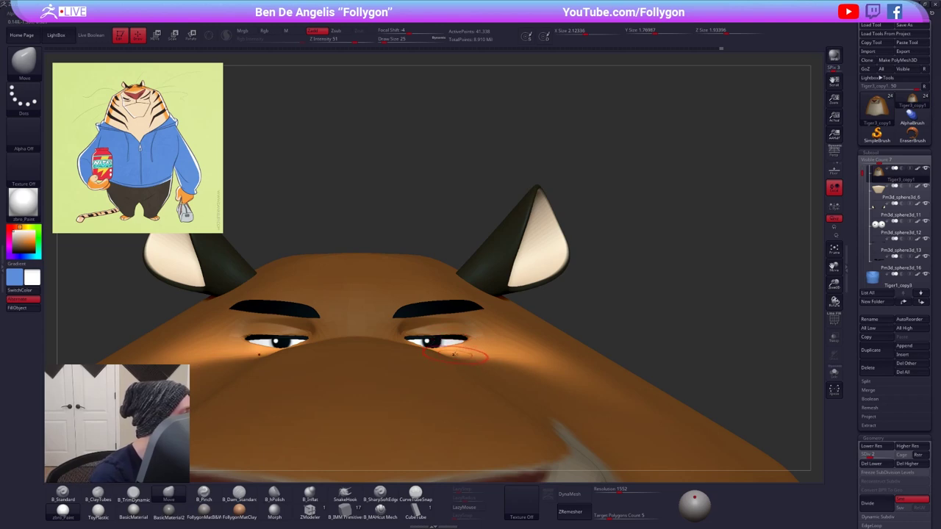
right_click_drag(455, 354, 432, 350)
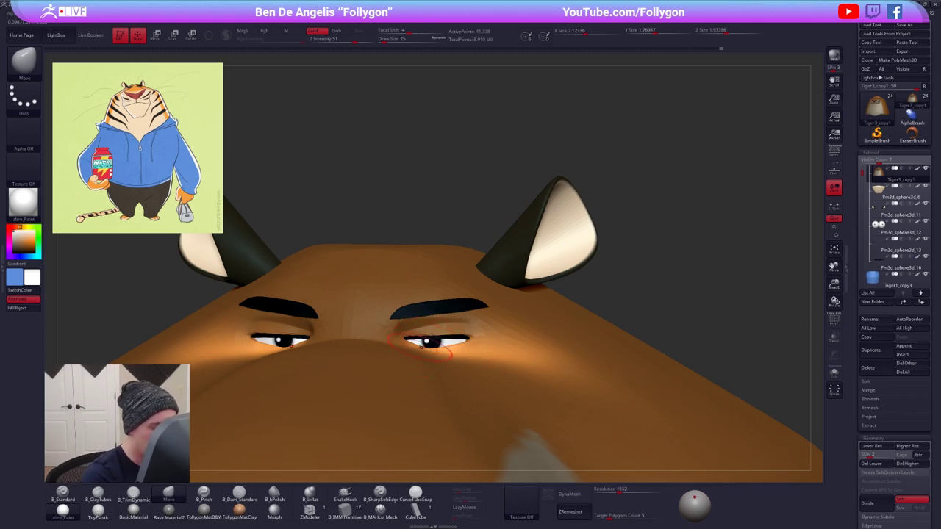
left_click_drag(443, 350, 450, 346)
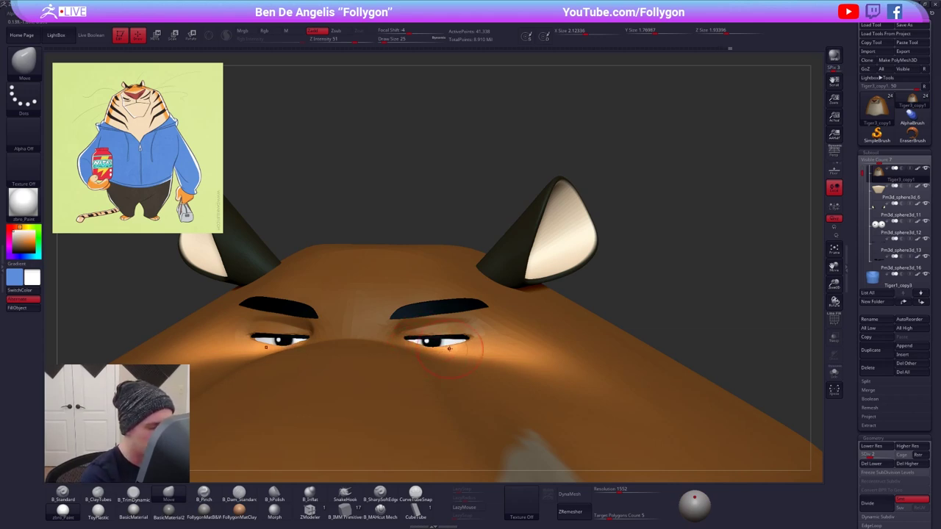
mouse_move(451, 347)
right_mouse_down()
mouse_move(459, 342)
mouse_move(459, 352)
mouse_move(459, 320)
mouse_move(432, 331)
right_mouse_up()
- Reduce the Move brush to draw size 18 and return the head to subdivision level 5
key("space")
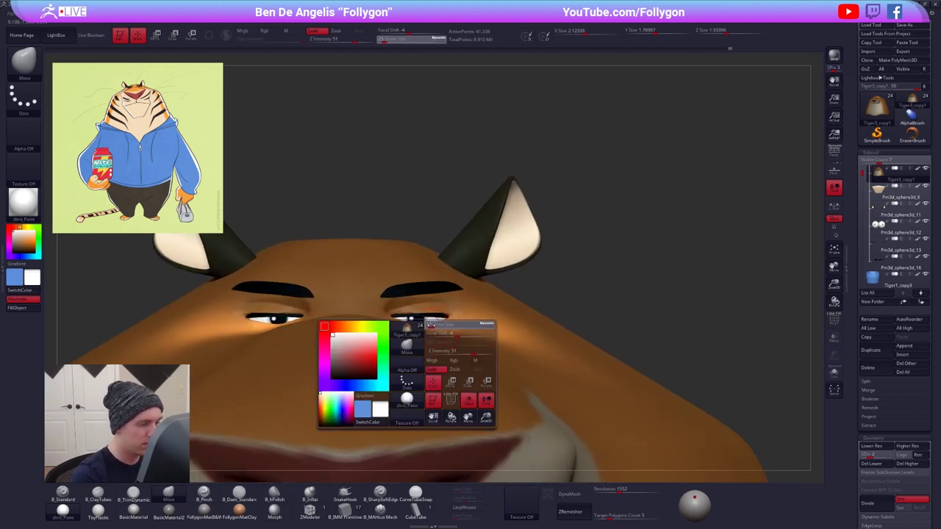
left_click_drag(434, 326, 430, 324)
key("d")
key("d")
key("d")
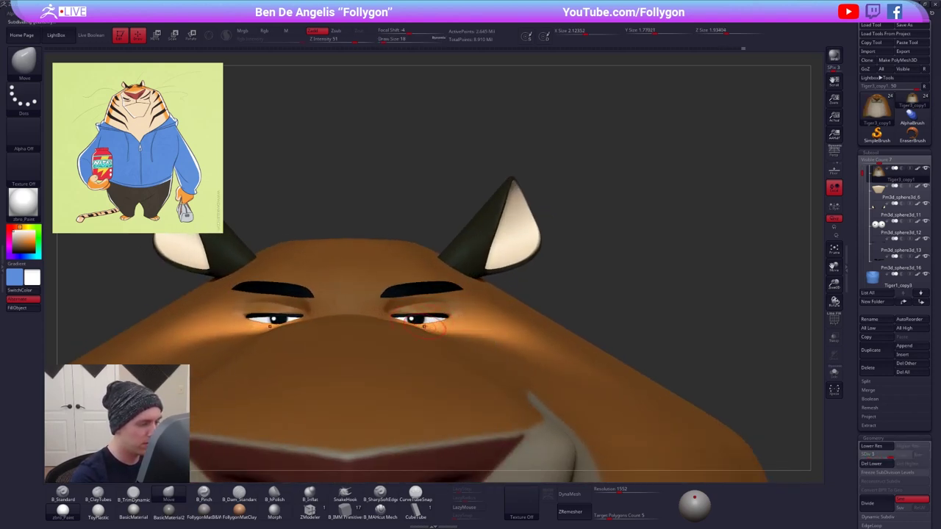
key("ctrl+space")
right_click_drag(470, 335, 414, 328)
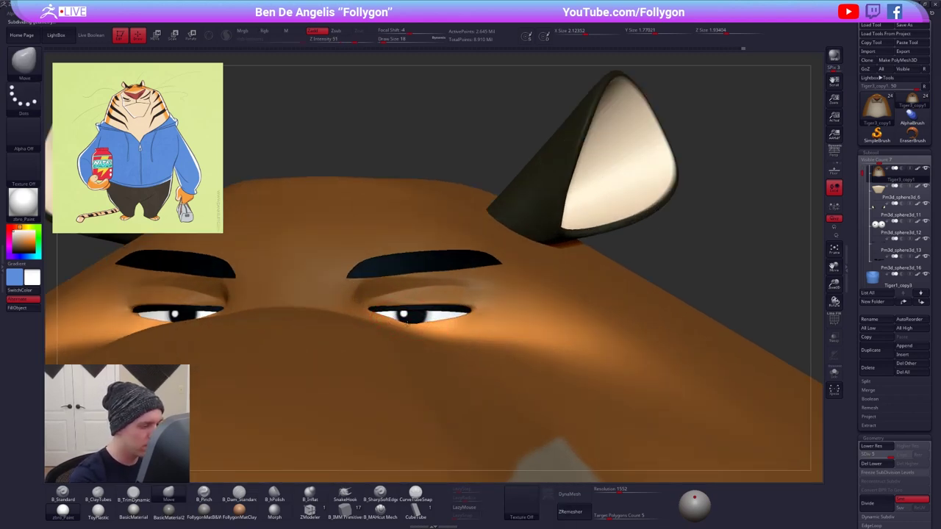
- Refine the lower eyelid's outer curve with the Move brush and clear the mask from the head
key("shift+s")
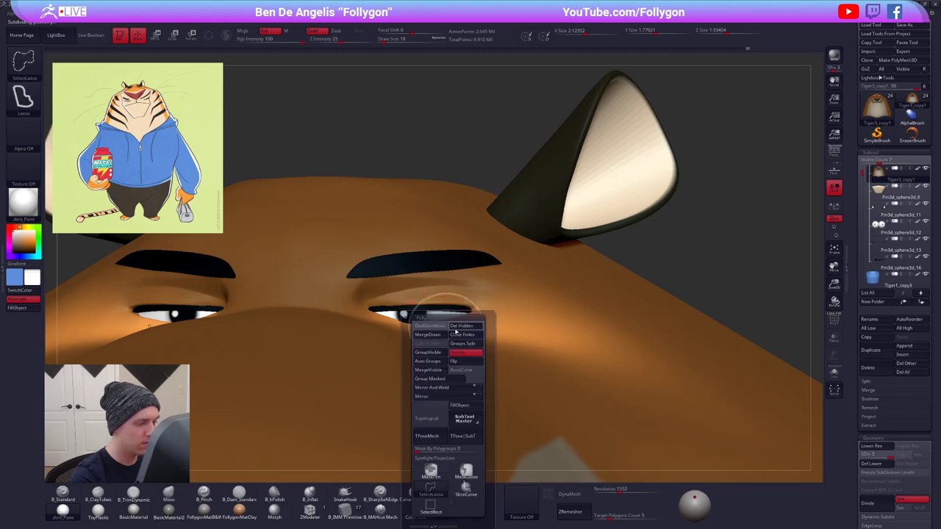
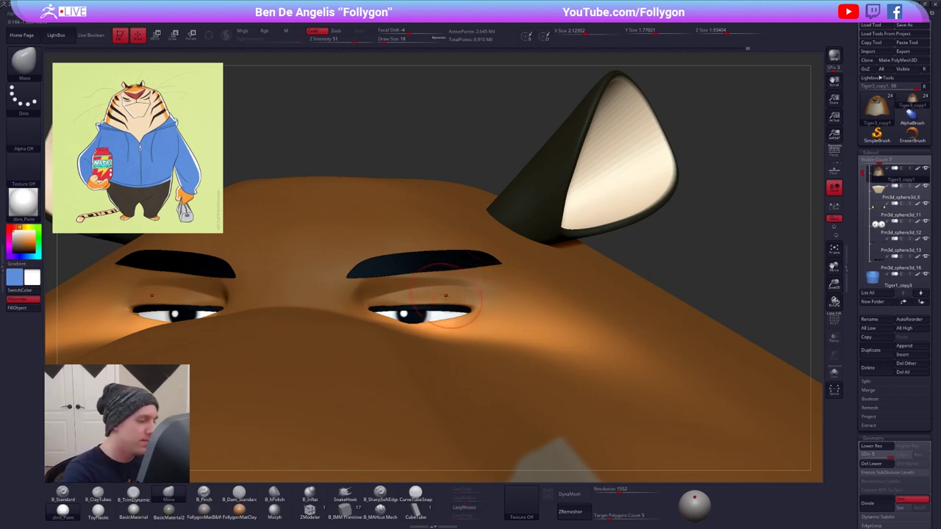
mouse_move(450, 316)
right_mouse_down("alt")
mouse_move(475, 318)
mouse_move(493, 355)
right_mouse_up("alt")
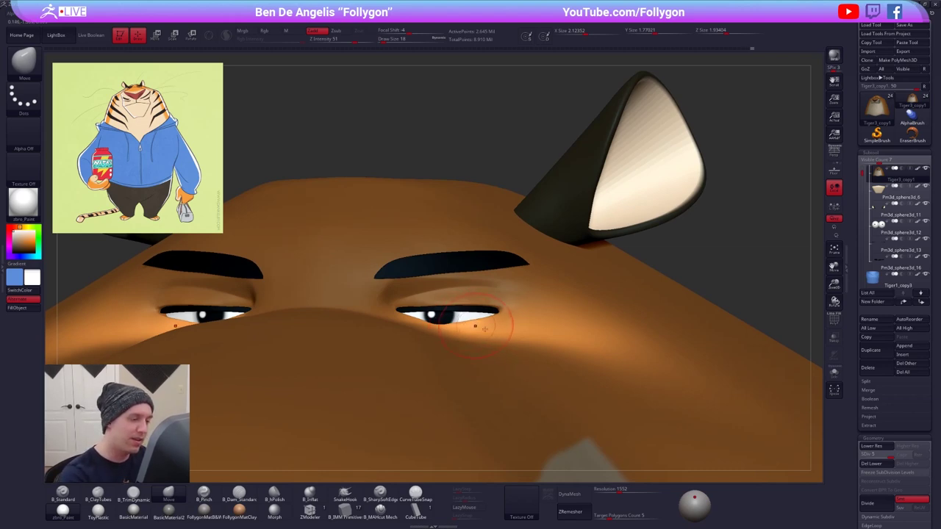
right_click_drag(485, 329, 588, 250, "alt")
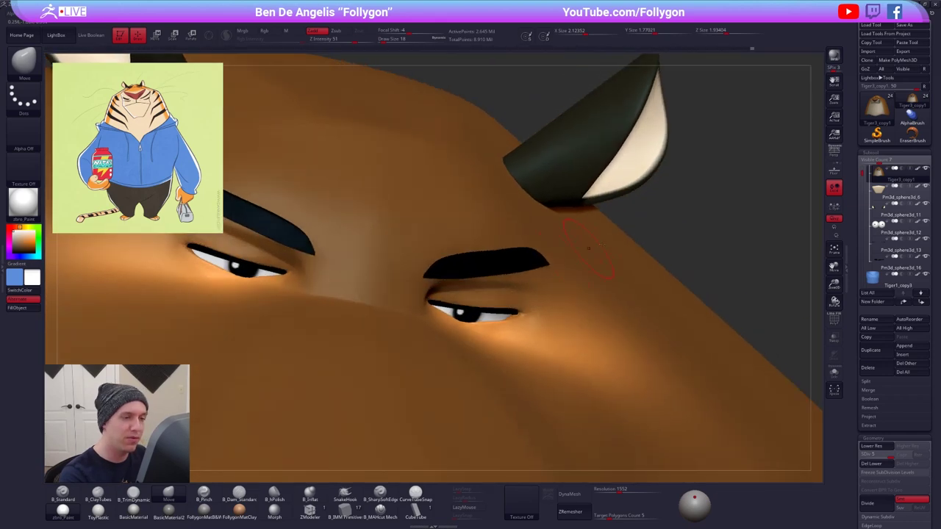
left_click_drag(695, 224, 707, 237, "ctrl")
- Adjust the outer corners of the eyelids with the Move brush at draw size 12 and check the face from the front
right_click_drag(518, 324, 521, 330)
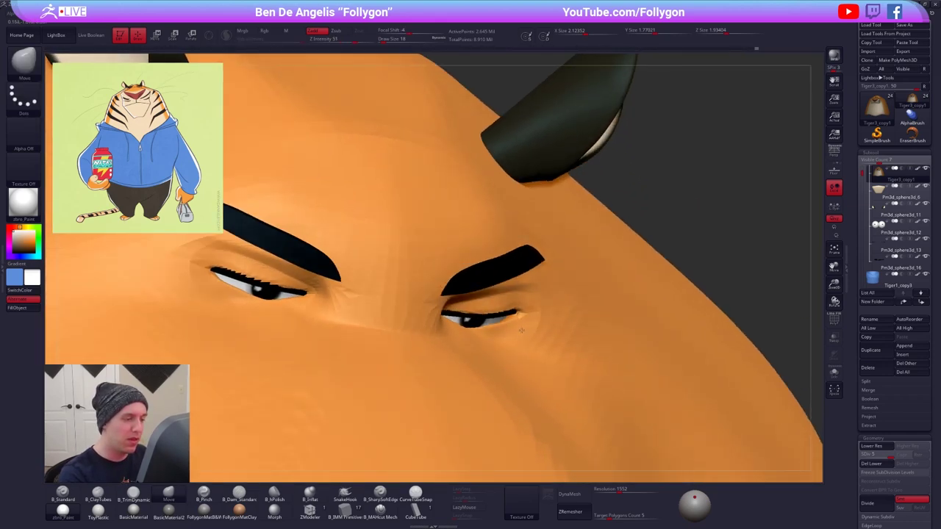
key("d")
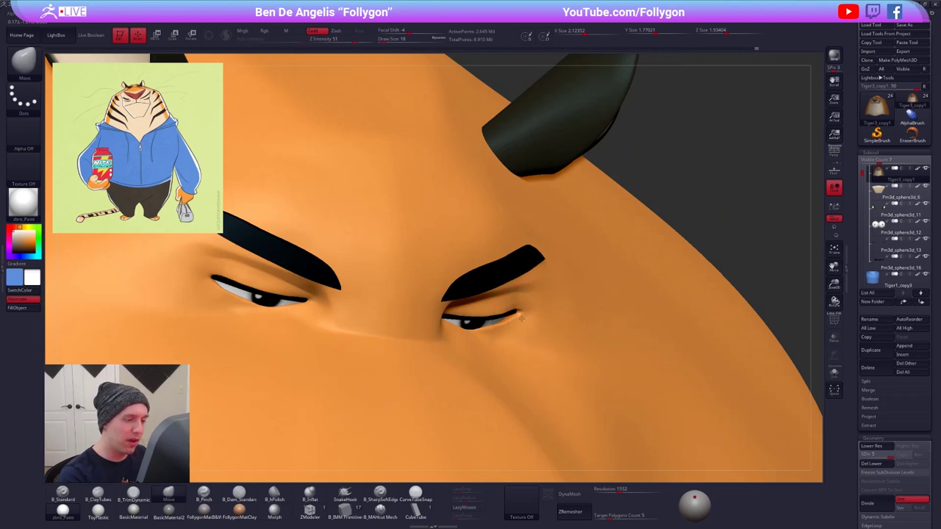
right_click_drag(517, 326, 507, 382)
key("space")
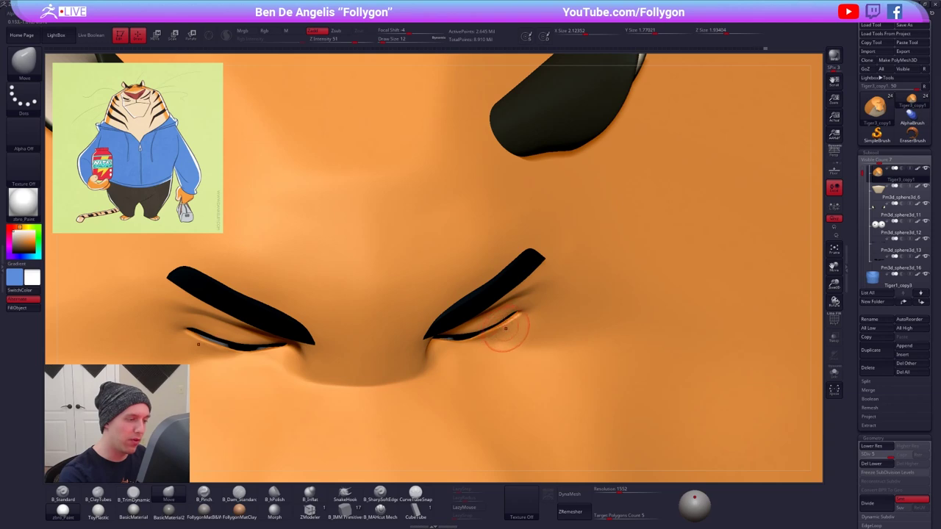
right_click_drag(509, 335, 508, 295)
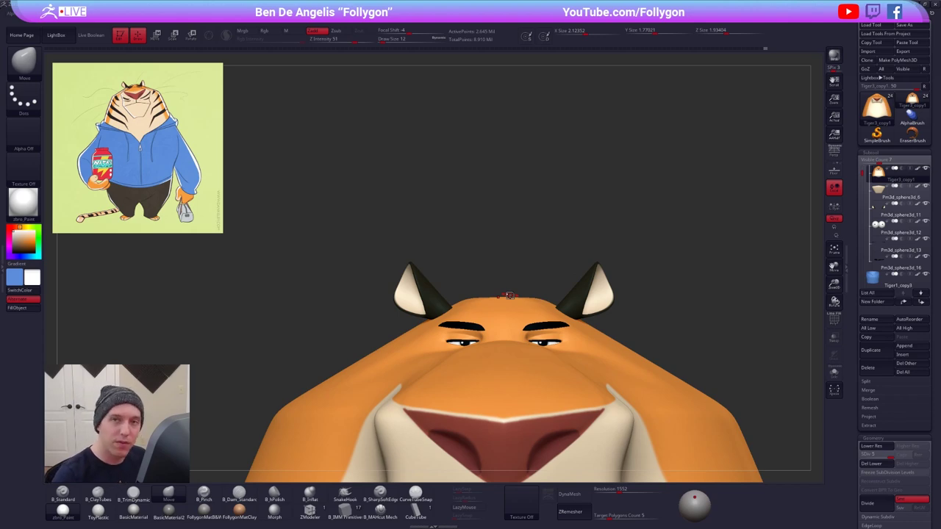
- Reshape the outer half of the lower eyelids in a three-quarter view with the Move brush at draw sizes 14 and 12
right_click_drag(577, 345, 476, 317, "alt")
right_click_drag(523, 297, 527, 319, "ctrl")
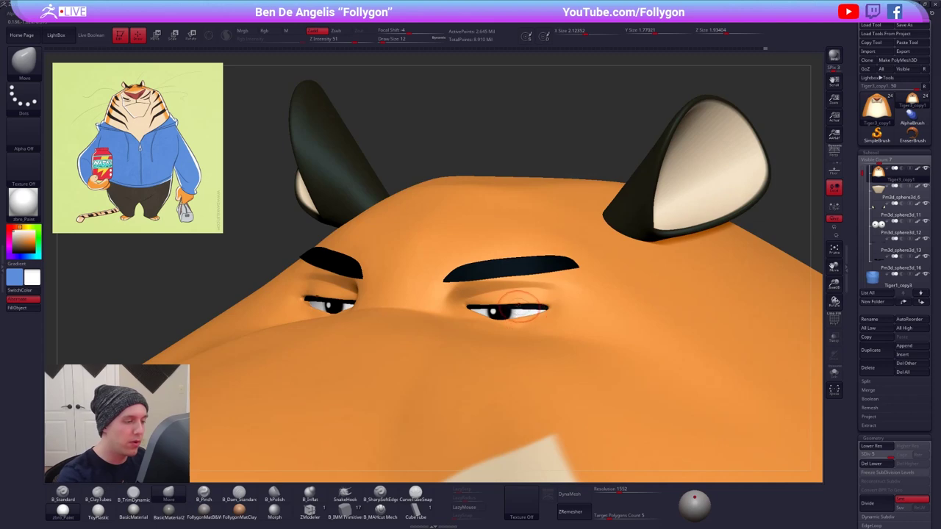
key("space")
left_click_drag(516, 303, 520, 303)
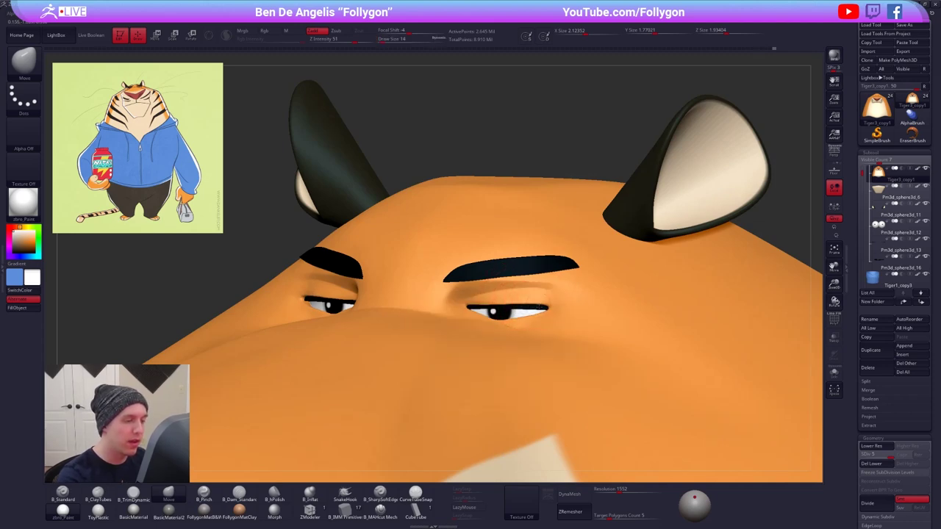
right_click_drag(525, 303, 526, 309)
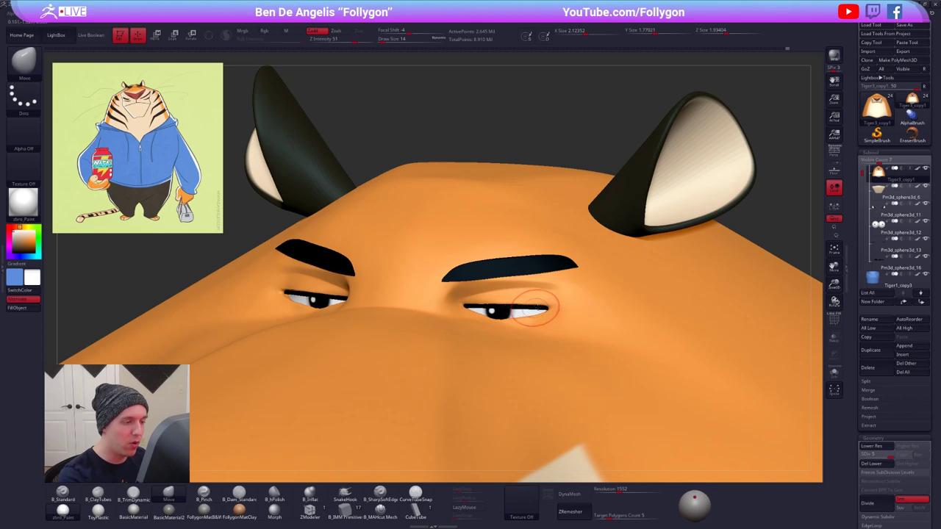
key("space")
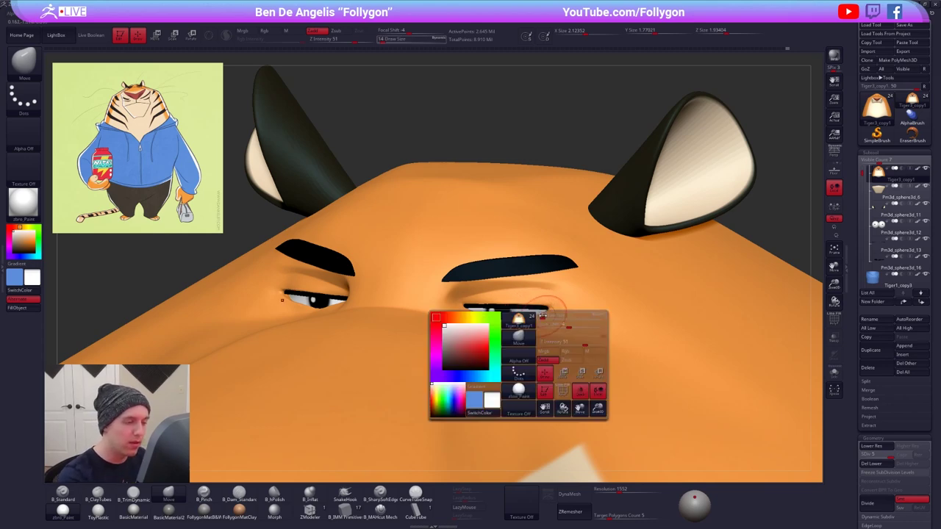
left_click_drag(544, 316, 542, 316)
- Isolate the head, mask the upper eyelids and brow area with a lasso, and show the other parts again
key("ctrl+shift+s")
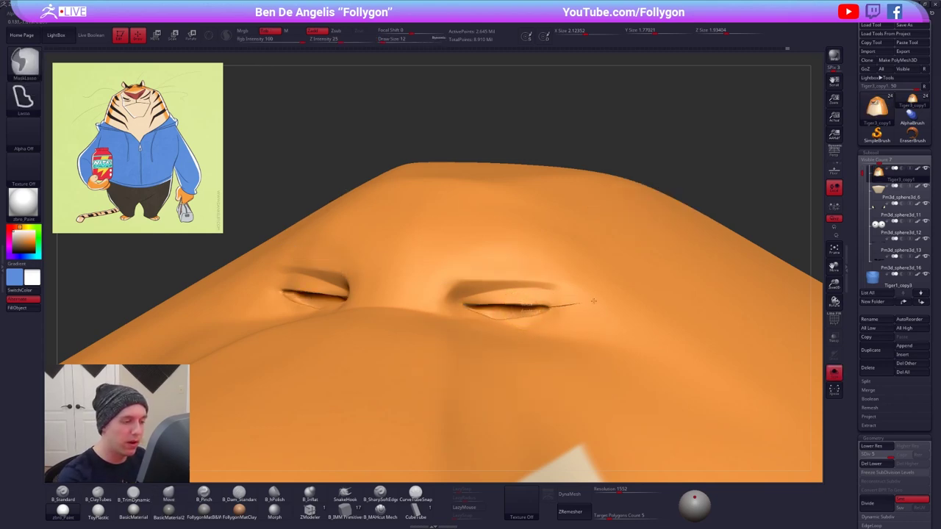
mouse_move(593, 300)
left_mouse_down("ctrl")
mouse_move(441, 232)
mouse_move(376, 297)
left_mouse_up("ctrl")
key("shift+ctrl+s")
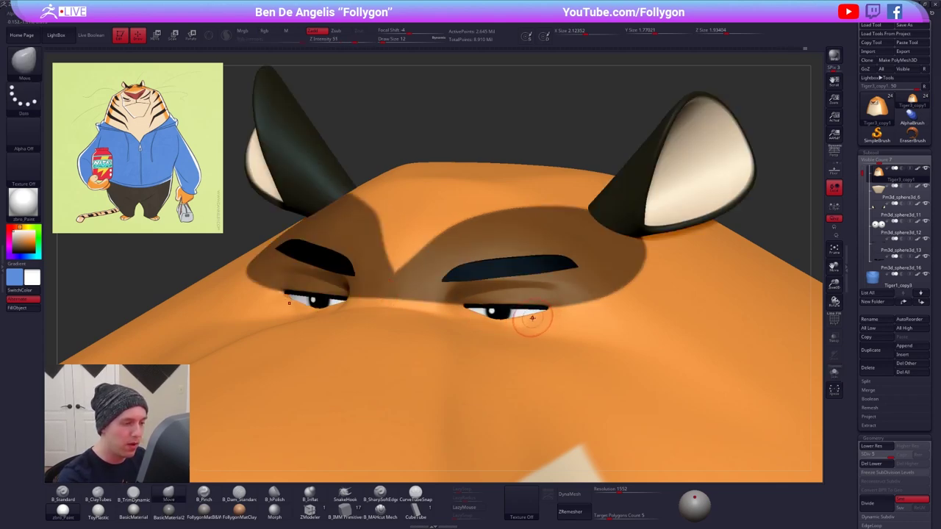
- Clear the mask from the head and adjust the outer eye corners from the side with the Move brush at draw size 18
mouse_move(536, 321)
right_mouse_down()
mouse_move(544, 317)
mouse_move(535, 321)
right_mouse_up()
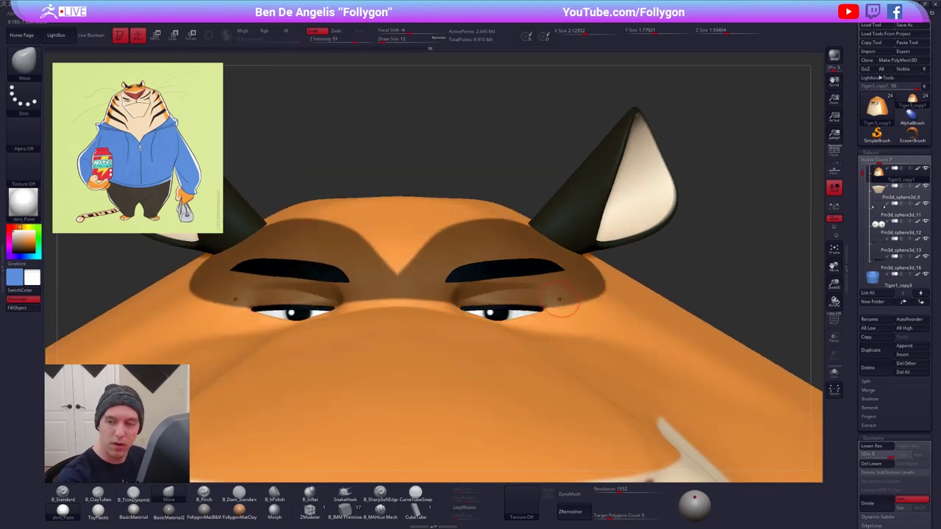
left_click_drag(655, 256, 666, 267, "ctrl")
right_click_drag(553, 313, 508, 322)
key("space")
left_click_drag(548, 314, 553, 312)
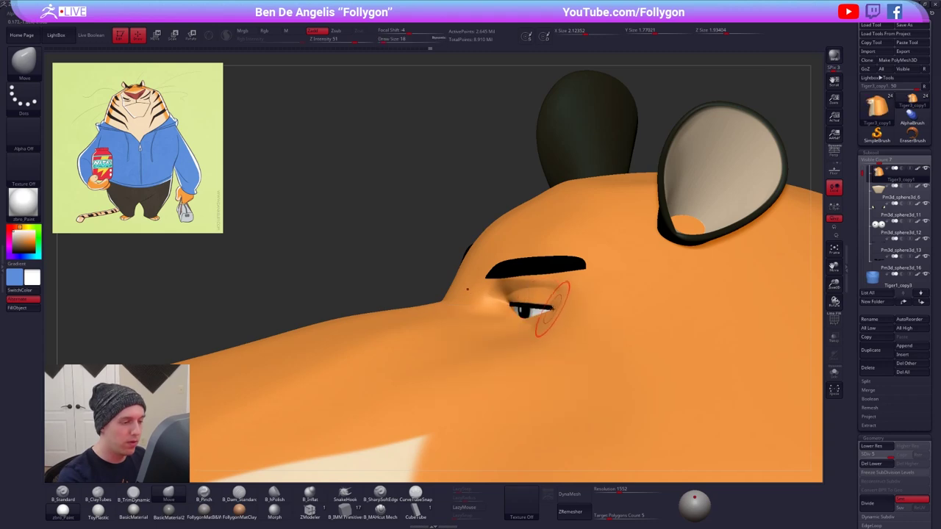
right_click_drag(552, 309, 704, 349)
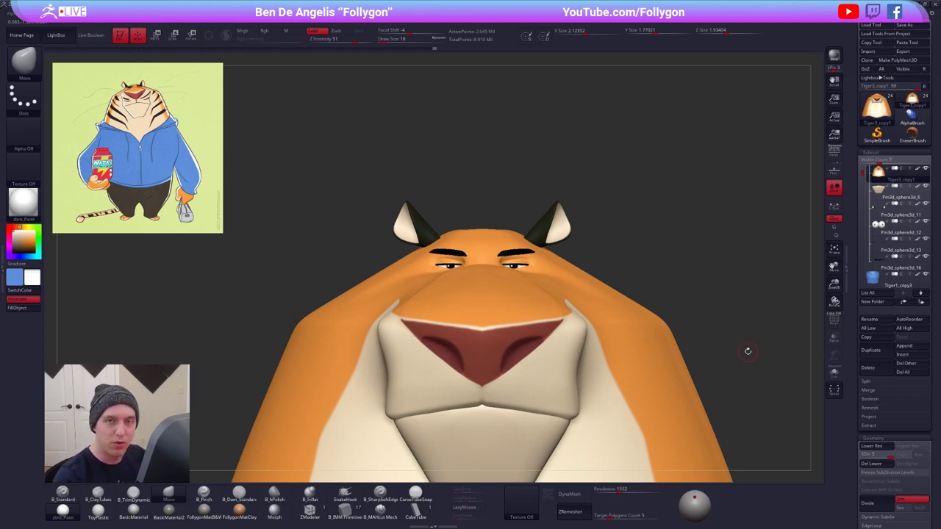
- Sample the nose's red with the B_Standard brush and repaint the nose's upper edge and outer corner at draw size 4
key("b")
key("s")
key("t")
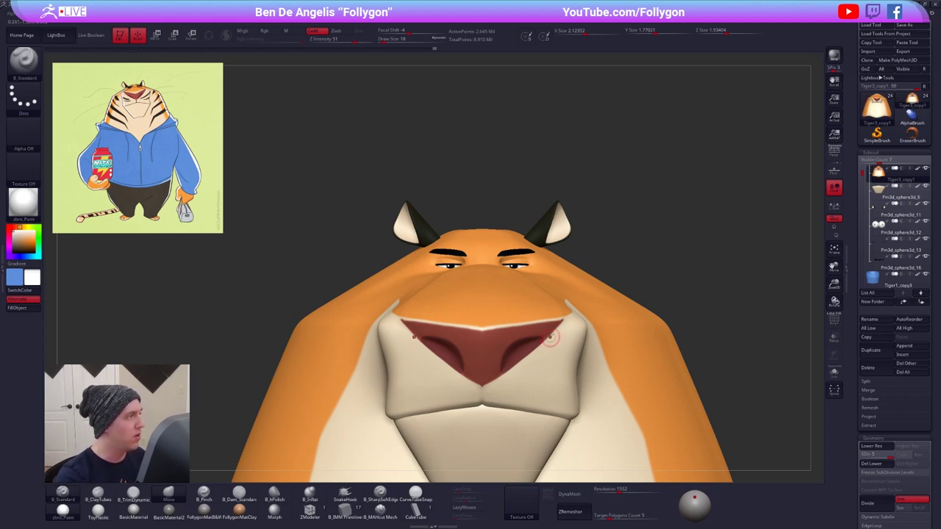
key("c")
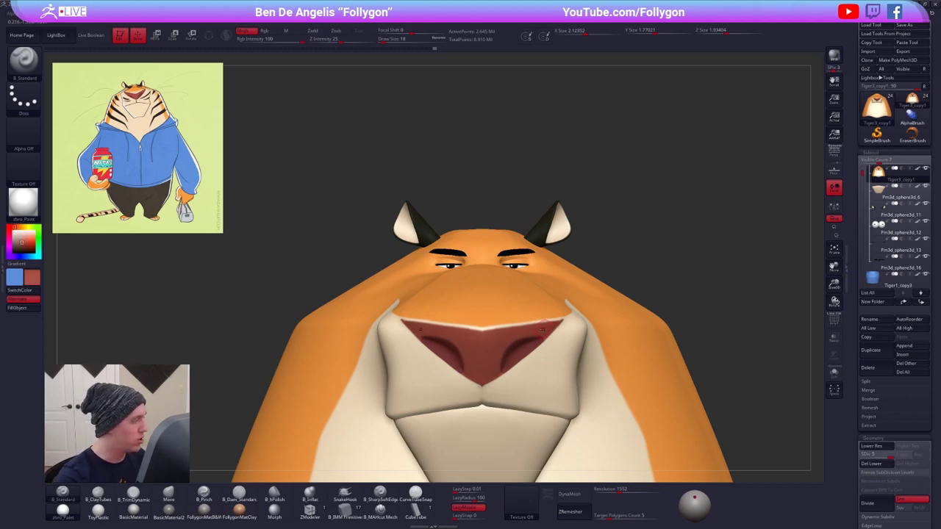
key("space")
left_click_drag(555, 330, 553, 330)
right_click_drag(555, 328, 496, 331)
key("space")
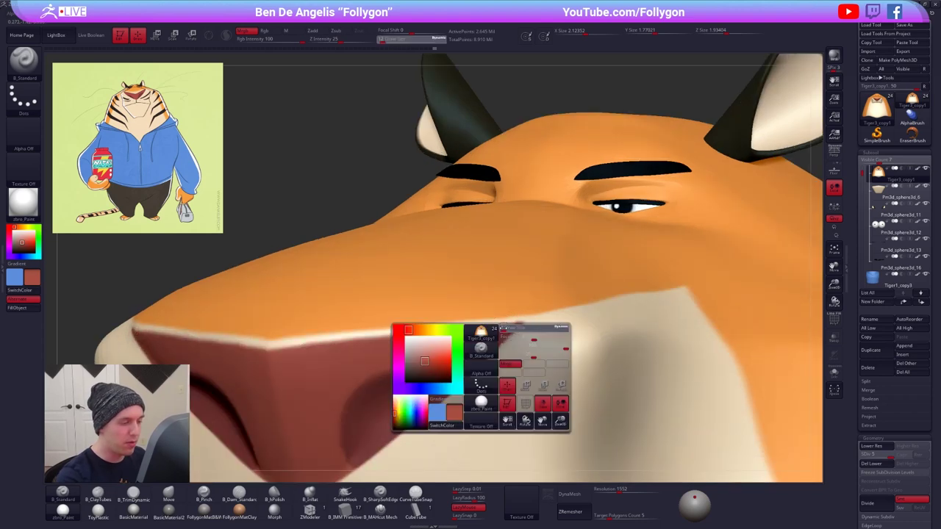
left_click_drag(507, 328, 505, 328)
right_click_drag(489, 329, 519, 326, "alt")
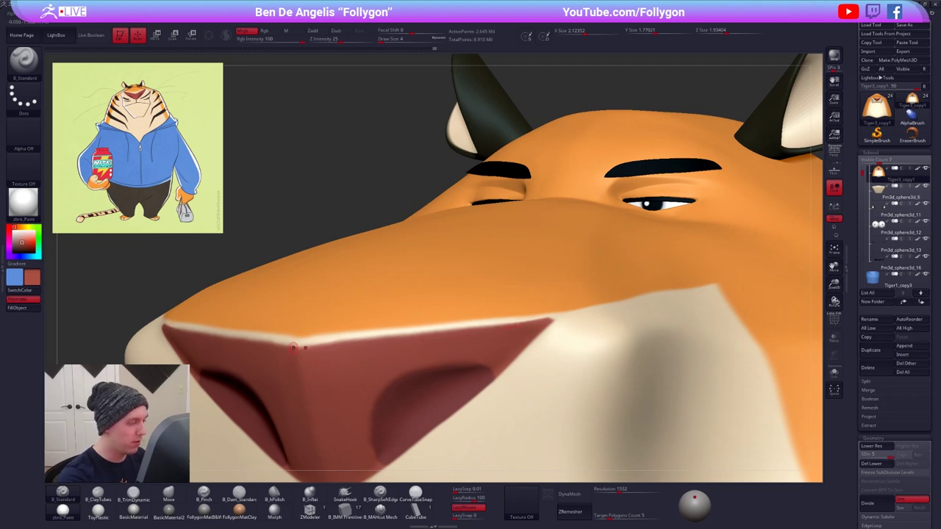
left_click_drag(342, 344, 481, 328)
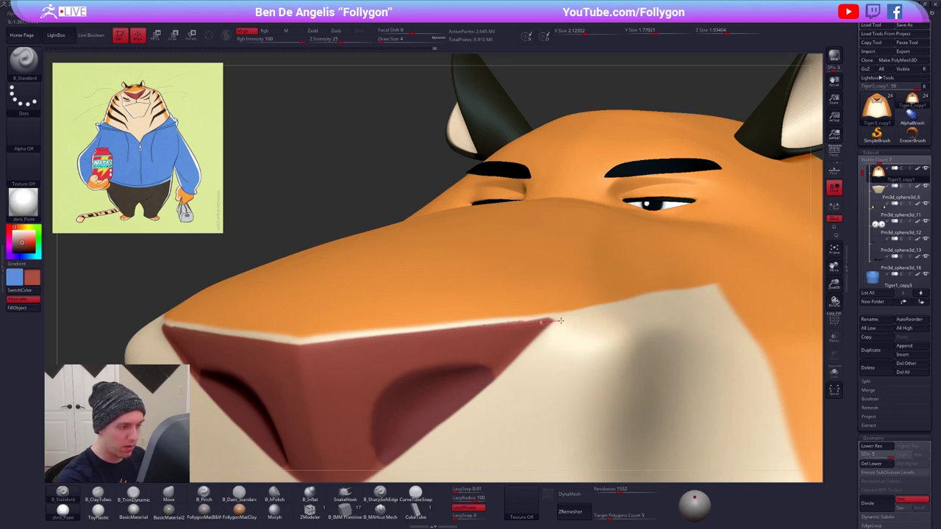
left_click_drag(582, 319, 582, 319)
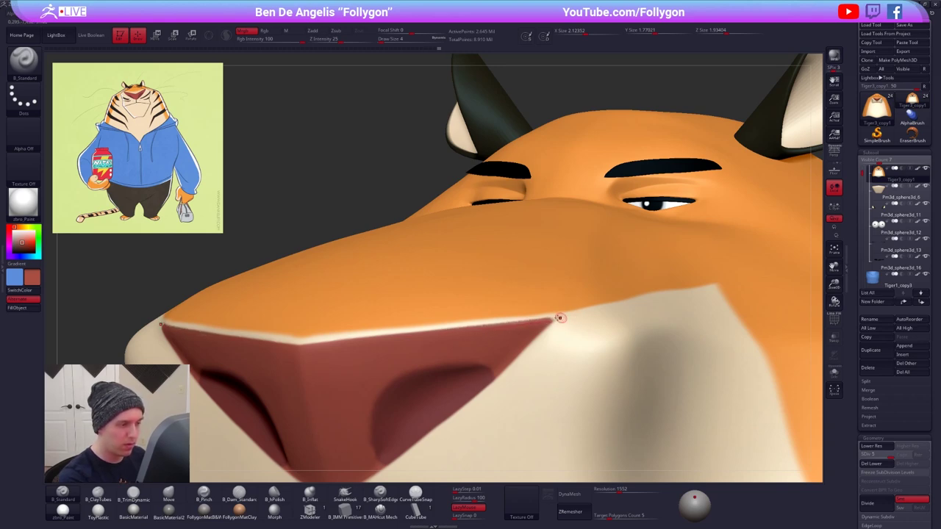
- Choose the FollygonMatB&P material and return to the Move brush
mouse_move(424, 258)
right_mouse_down("ctrl")
mouse_move(424, 169)
mouse_move(500, 169)
right_mouse_up("ctrl")
right_click_drag(607, 311, 589, 272, "alt")
key("b")
key("m")
key("v")
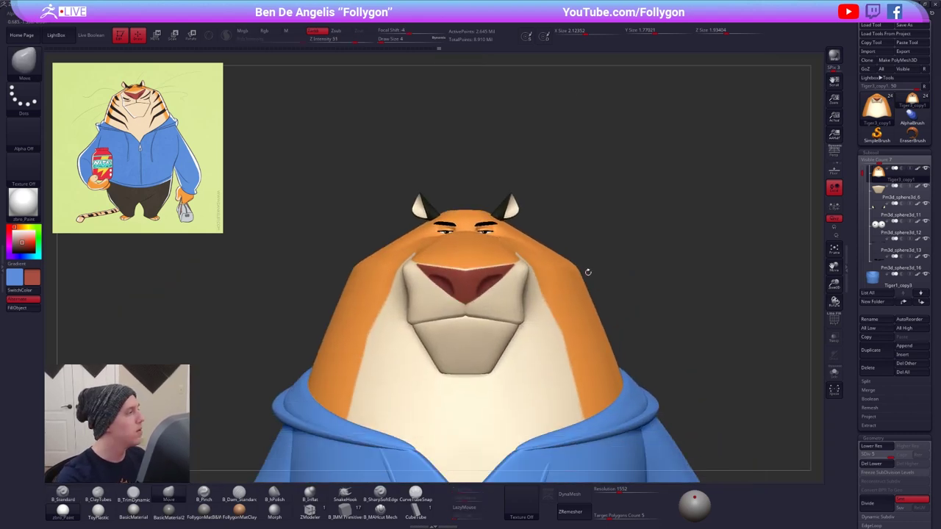
key("space")
left_click_drag(621, 240, 624, 236)
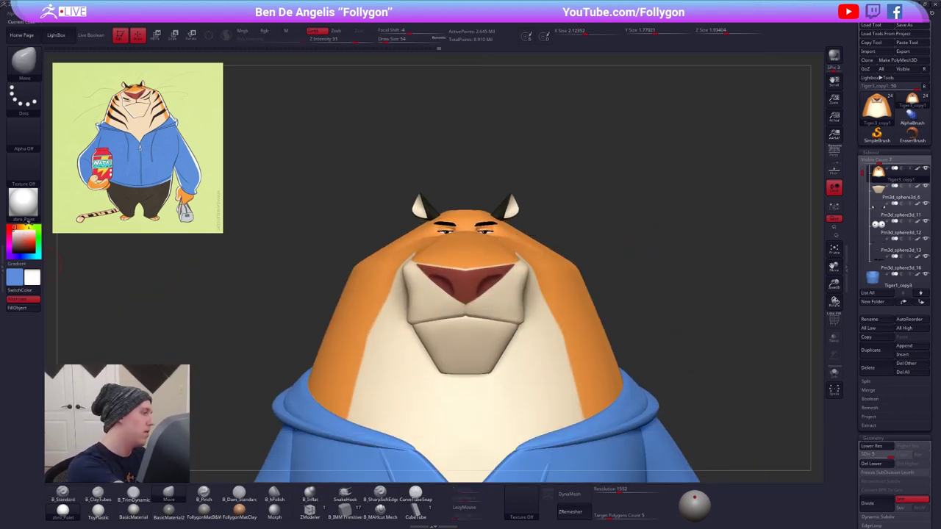
left_click(274, 507)
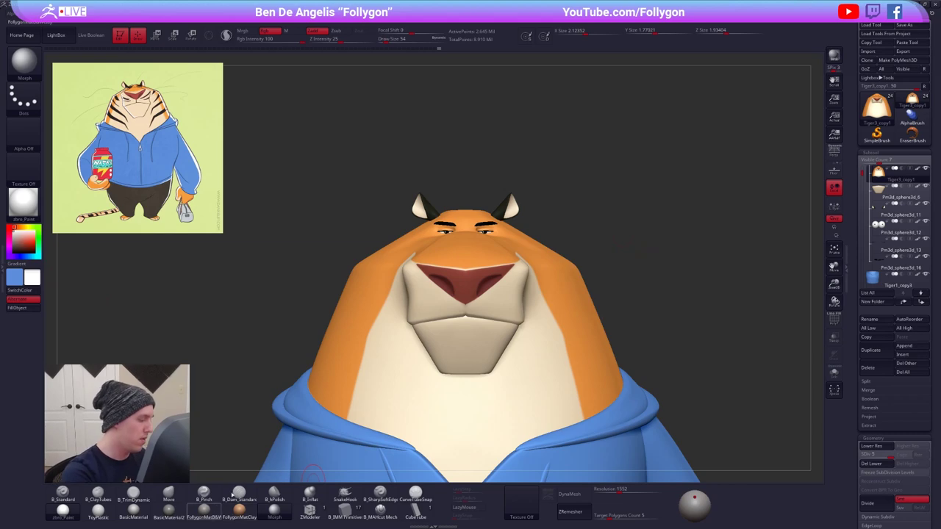
left_click(204, 512)
left_click(169, 494)
- Select the eyebrows subtool, set the Move brush's draw size to 33, and compare the brows from above and from the front
key("space")
left_click_drag(536, 247, 541, 247)
mouse_move(541, 246)
right_mouse_down("alt")
mouse_move(552, 261)
mouse_move(520, 254)
mouse_move(520, 269)
mouse_move(491, 267)
mouse_move(491, 294)
right_mouse_up("alt")
left_click(491, 249, "alt")
key("space")
left_click_drag(487, 244, 482, 244)
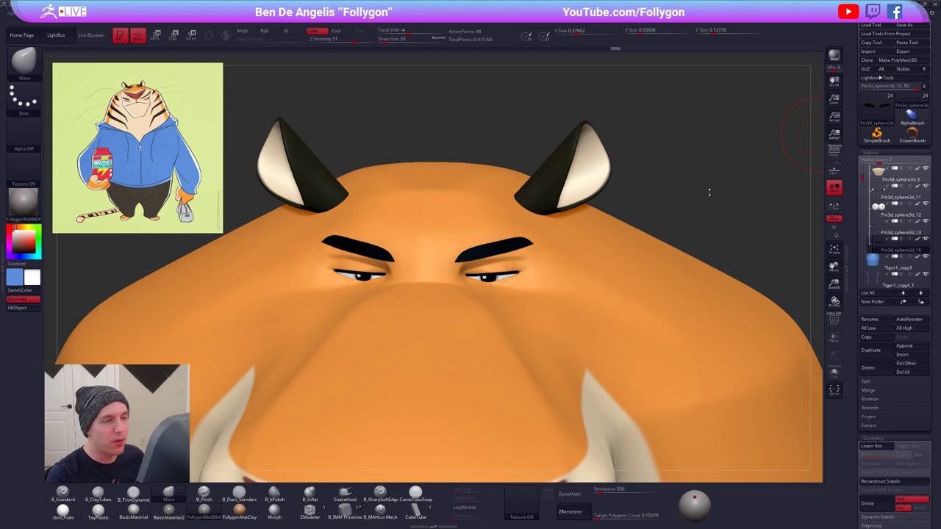
left_click_drag(659, 198, 655, 174)
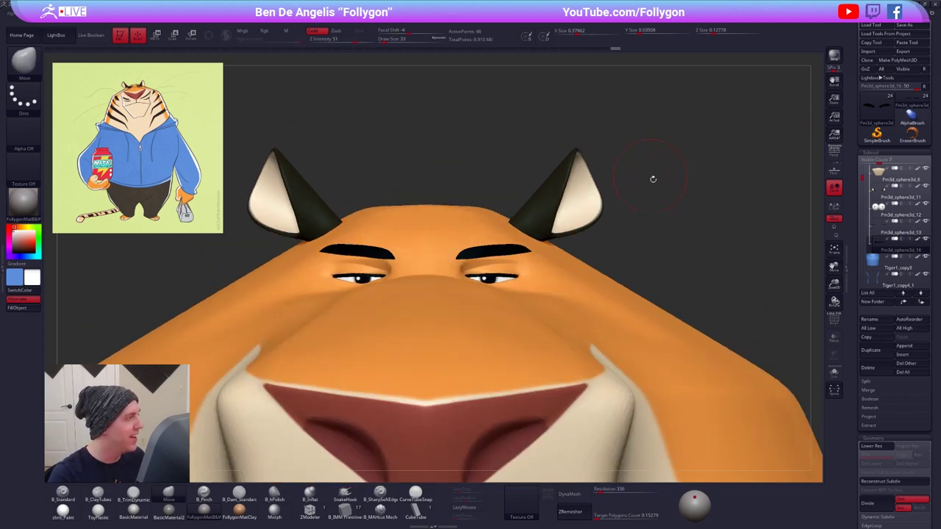
mouse_move(612, 206)
left_mouse_down()
mouse_move(621, 221)
mouse_move(630, 206)
left_mouse_up()
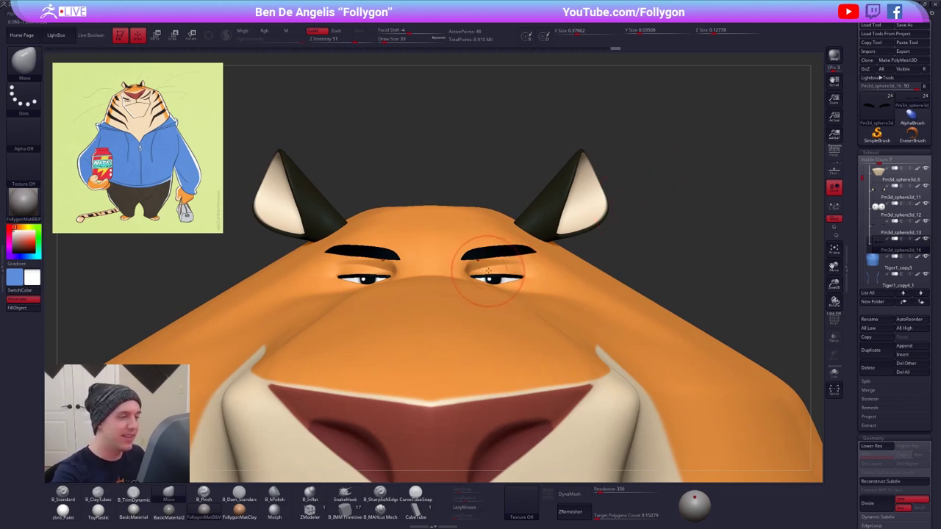
- Combine the visible subtools into one low-resolution mesh with TPoseMesh and prepare it for editing with the Move brush
key("shift+space")
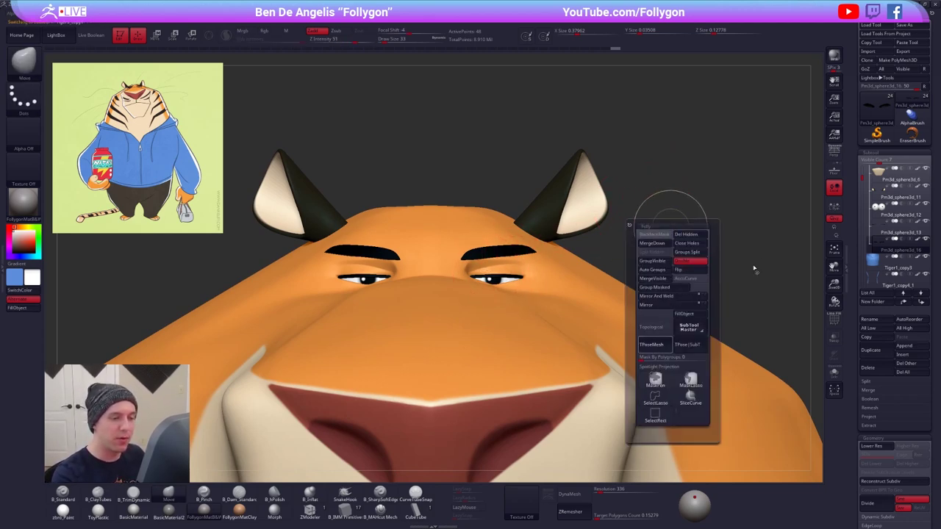
left_click(735, 285, "alt")
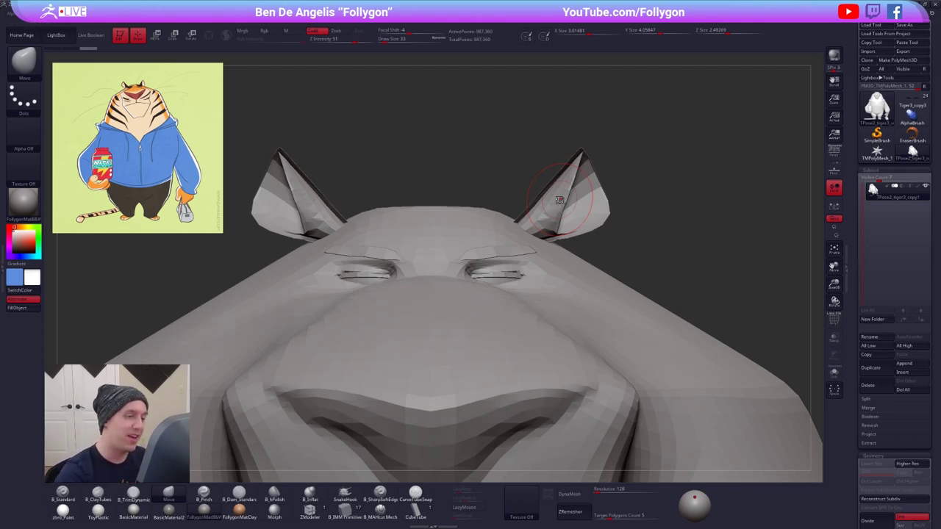
key("shift+f")
key("shift+f")
key("w")
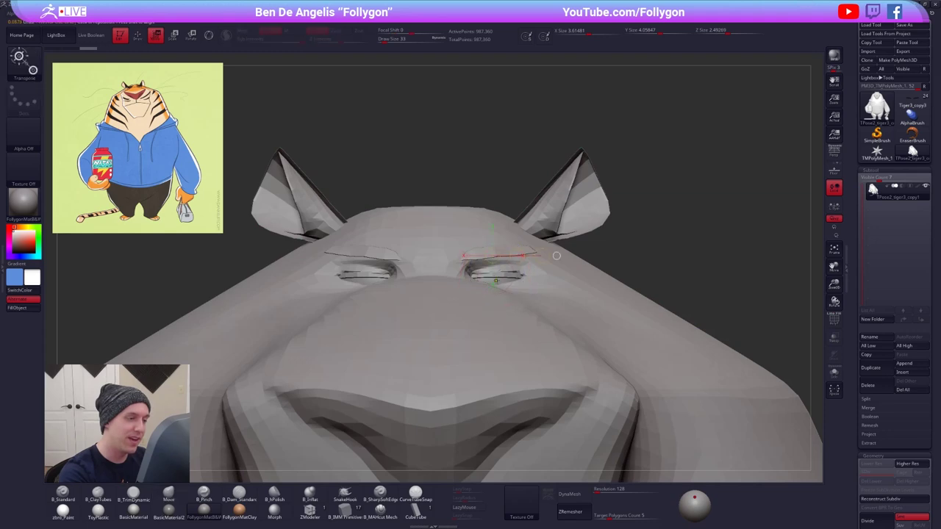
key("q")
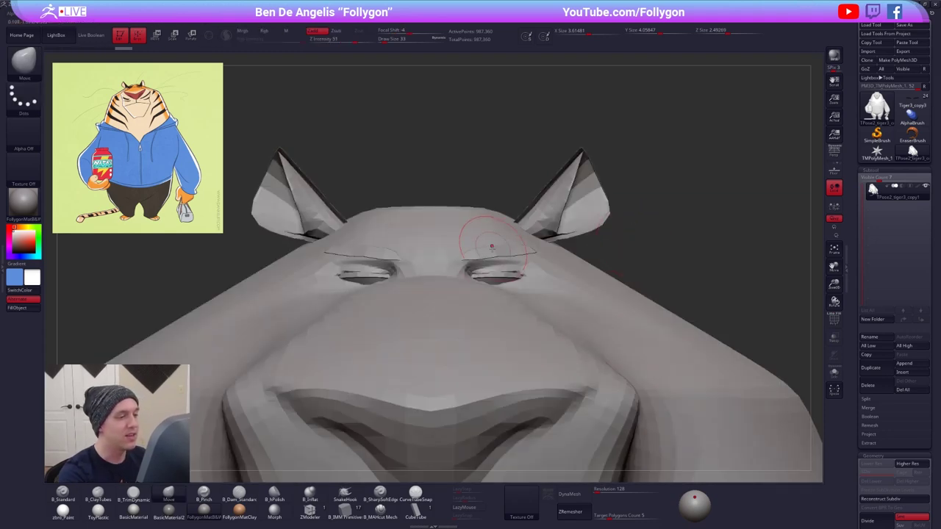
- Adjust the eyebrows and surrounding eye area on the combined mesh with the Move brush at draw sizes 40 and 38
key("space")
left_click_drag(486, 256, 494, 255)
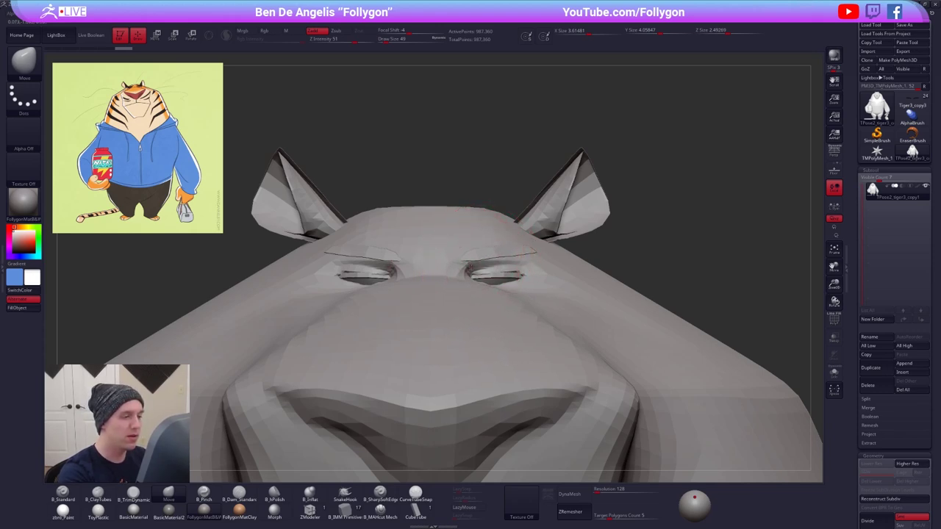
right_click_drag(477, 264, 436, 291)
right_click(511, 281)
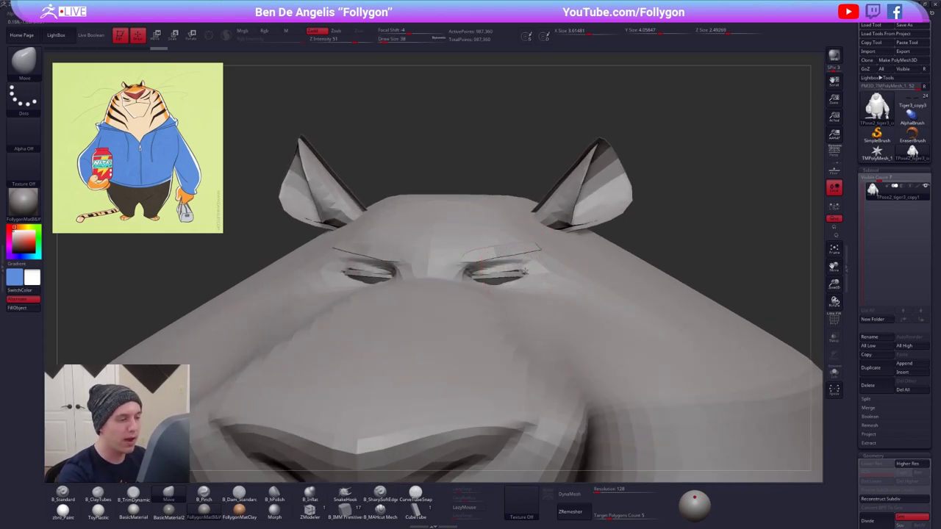
mouse_move(525, 271)
right_mouse_down()
mouse_move(478, 277)
mouse_move(524, 258)
mouse_move(516, 283)
mouse_move(517, 270)
right_mouse_up()
- Mask everything except the eyebrows and reshape their outer ends with the Move brush at draw size 54
key("w")
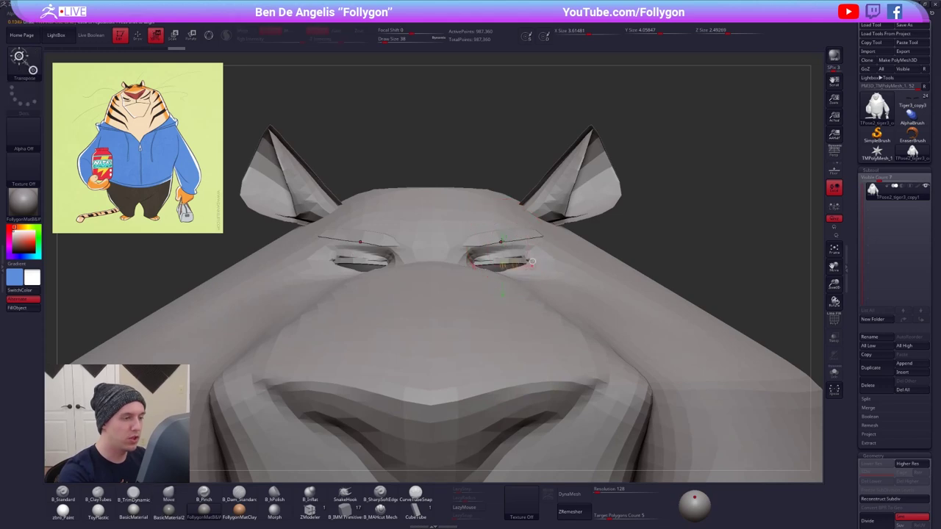
left_click(517, 238, "ctrl")
key("q")
right_click_drag(513, 214, 498, 248)
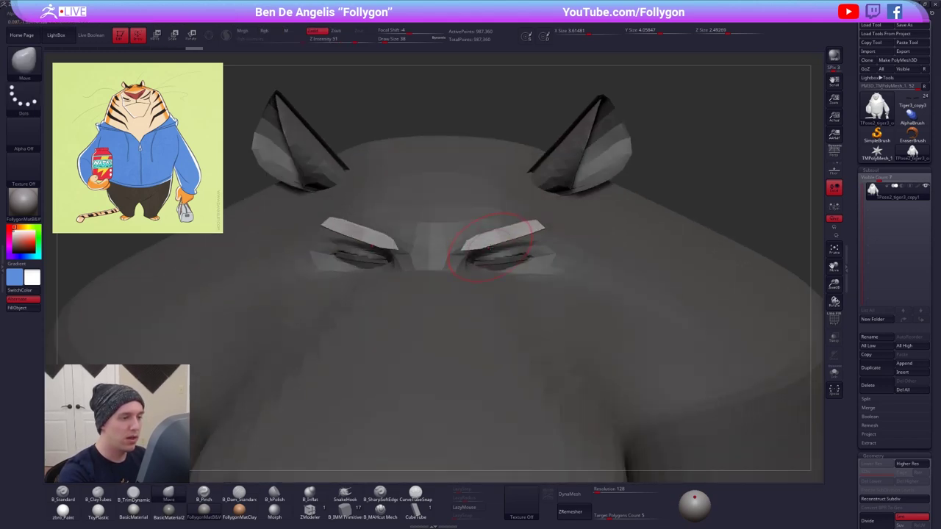
key("space")
left_click_drag(503, 246, 539, 236)
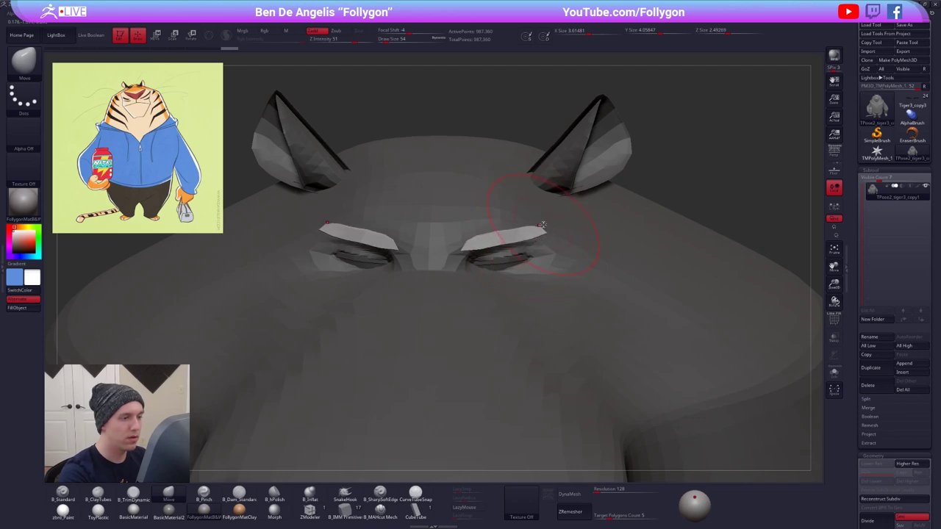
right_click_drag(542, 224, 515, 226)
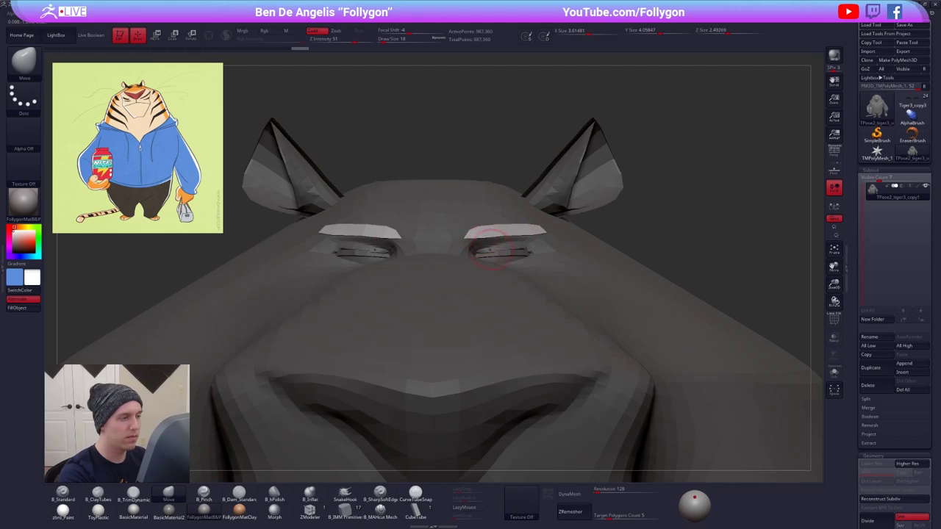
- Clear the mask and transfer the combined mesh's changes back to the original subtools with TPose|SubT
right_click_drag(588, 169, 621, 219, "ctrl")
left_click_drag(638, 212, 659, 208, "ctrl")
key("space")
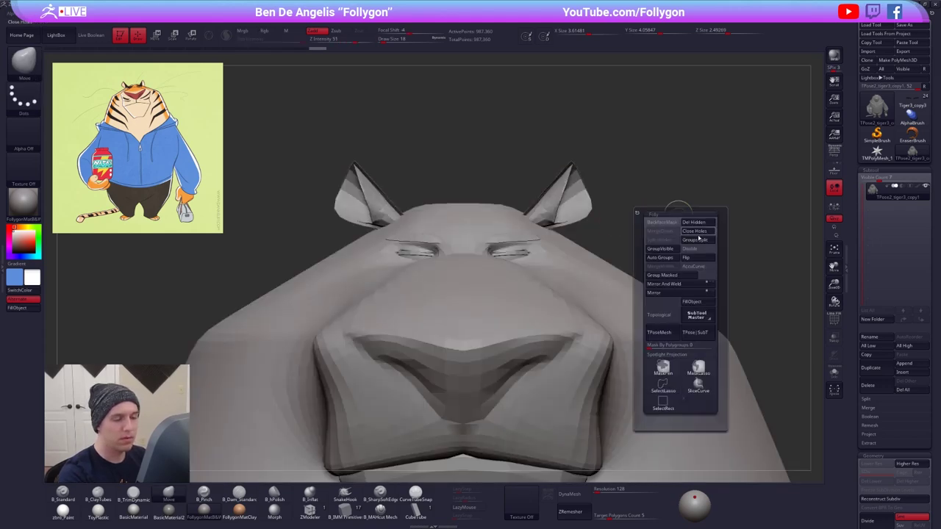
left_click(698, 331)
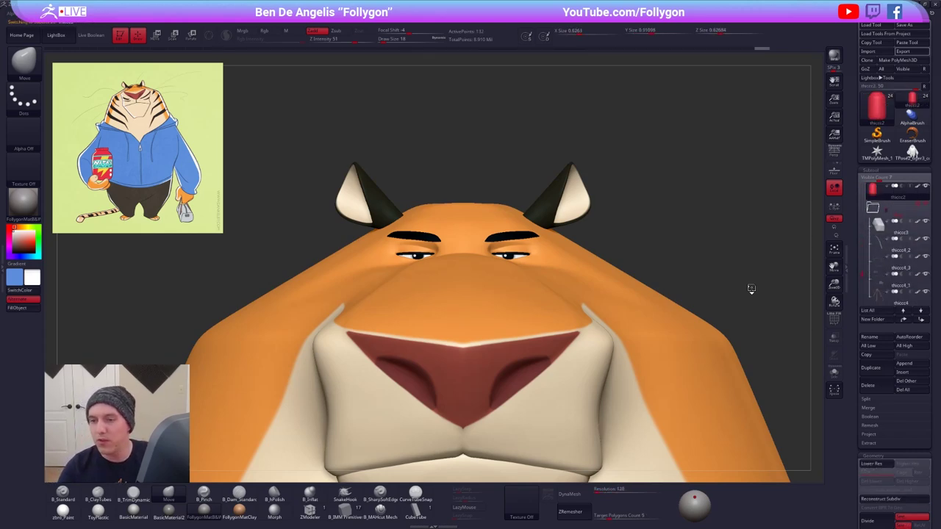
key("shift+d")
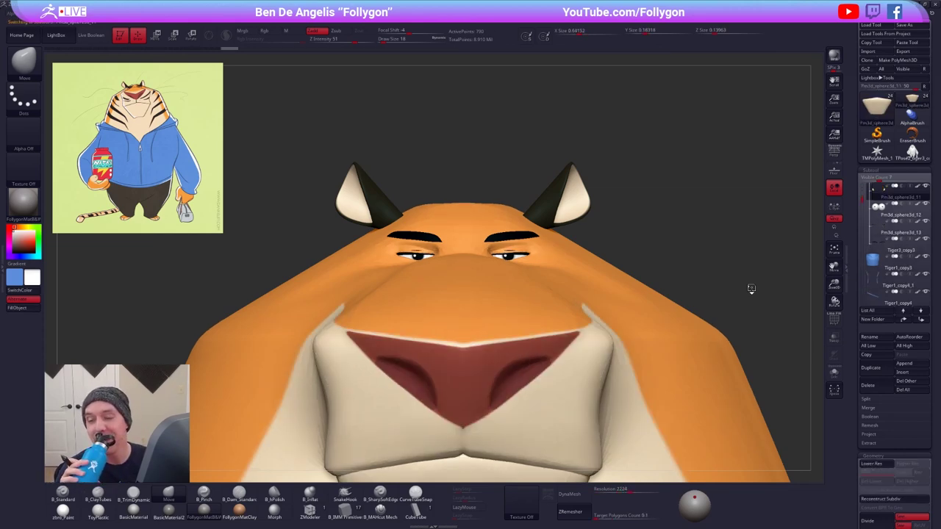
key("Down")
key("Down")
key("Down")
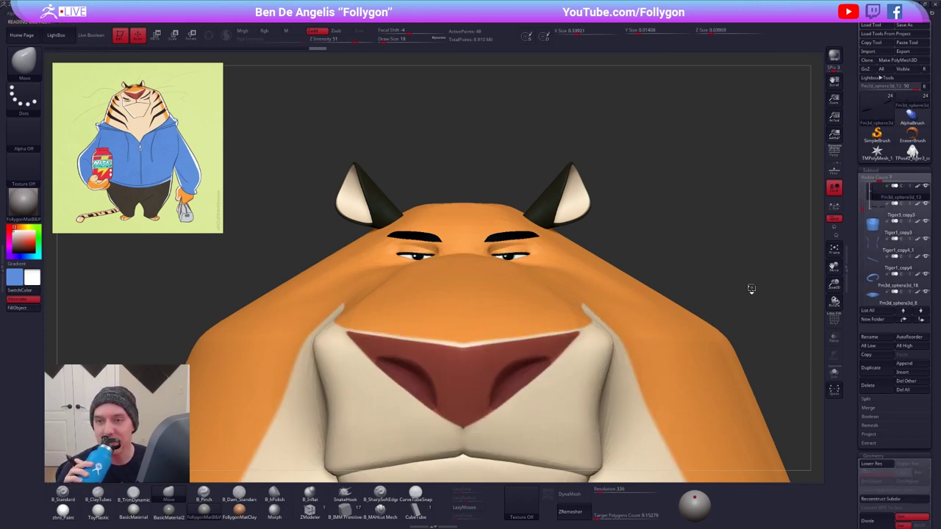
key("Down")
key("Down")
key("Down")
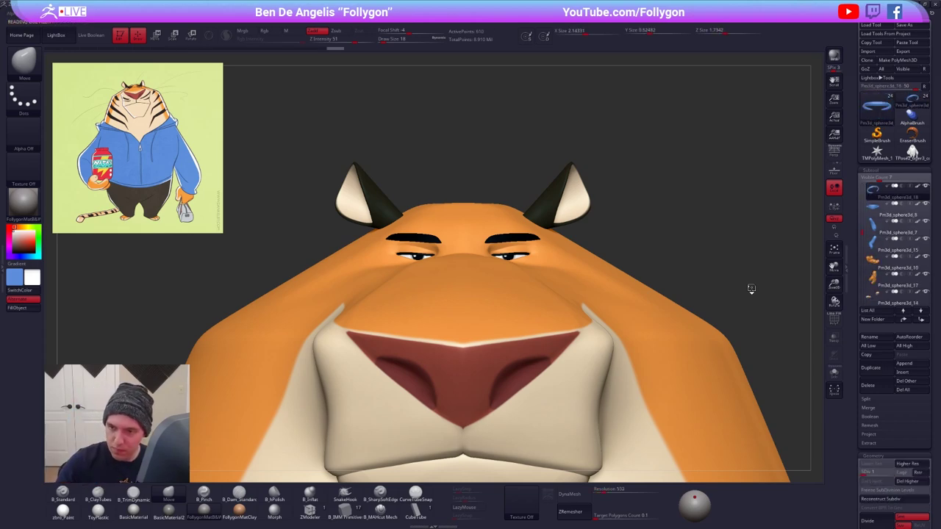
key("Down")
key("Down")
key("Down")
key("Down")
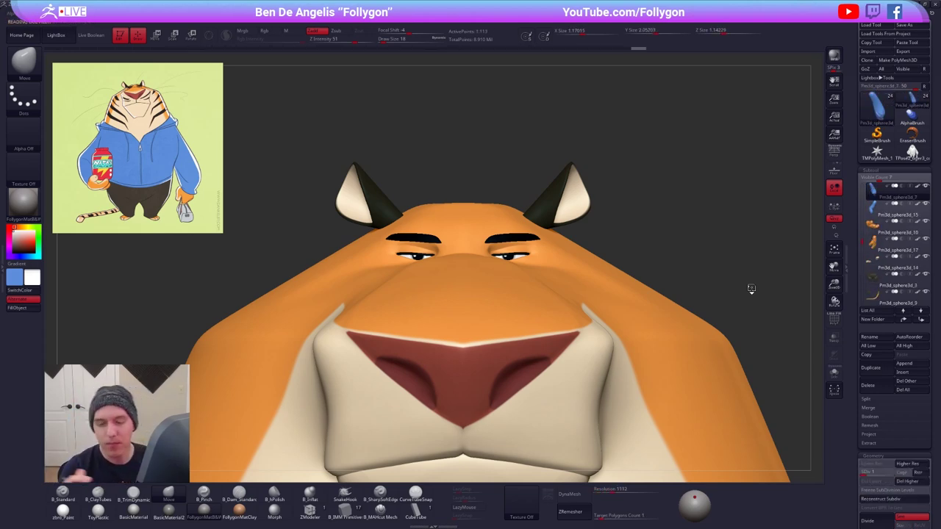
key("Down")
key("Down")
key("Down")
key("Down")
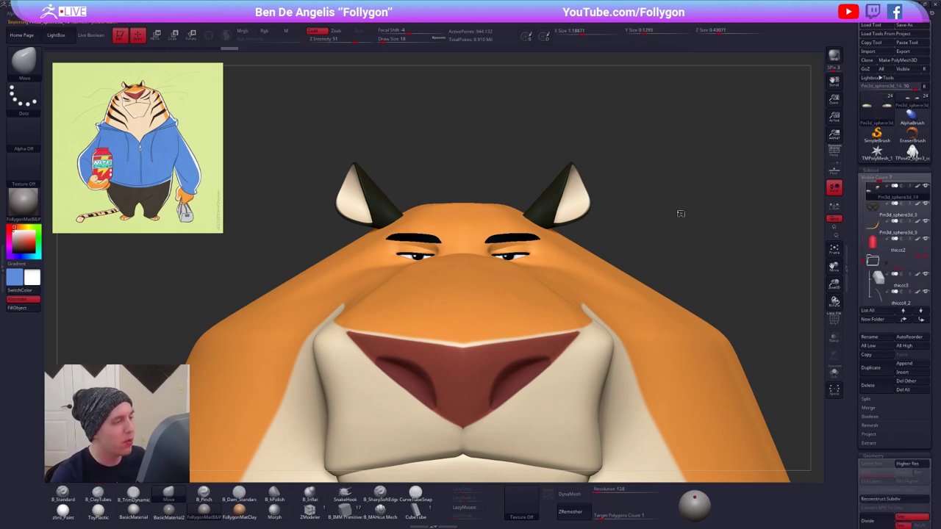
key("Down")
key("Down")
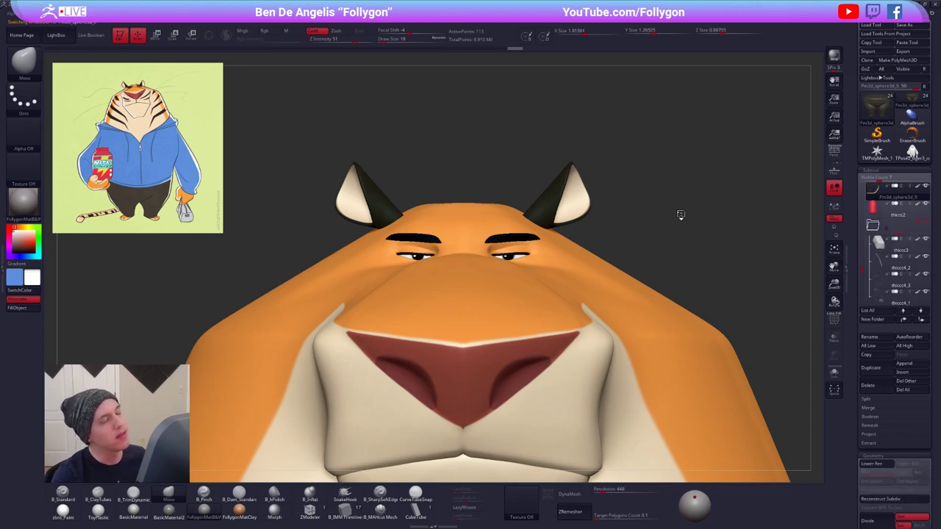
key("Down")
key("Down")
key("Down")
key("Down")
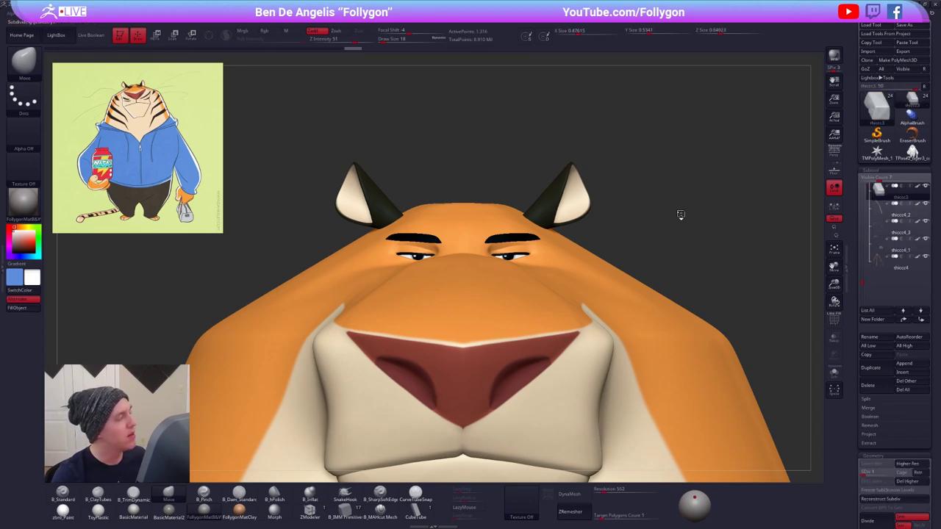
key("Down")
key("Down")
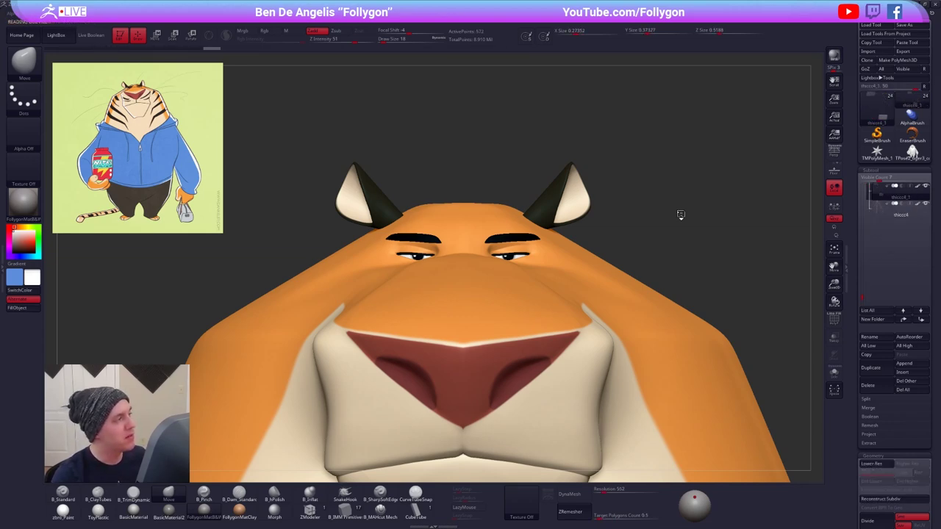
- Select the tiger's head subtool and inspect the transferred eyebrow and eye shapes up close
key("Down")
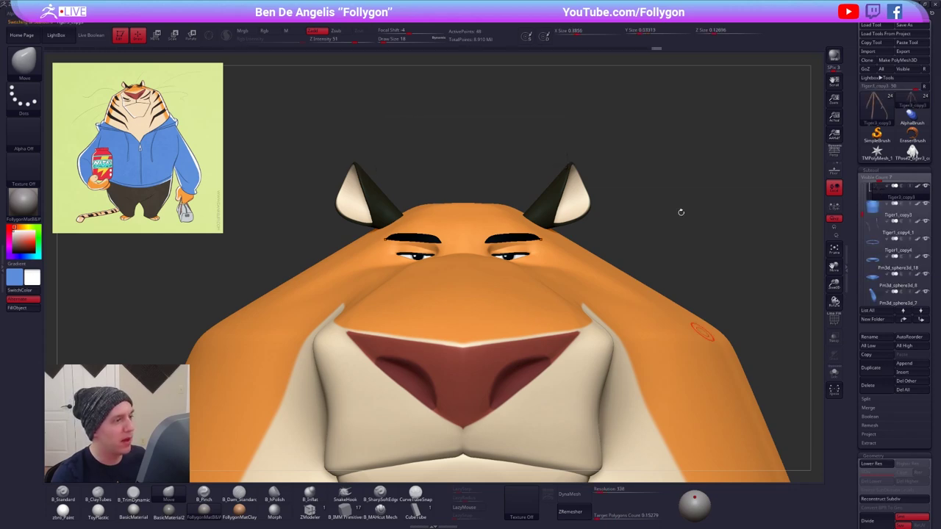
left_click(549, 244, "alt")
right_click_drag(549, 251, 532, 283, "alt")
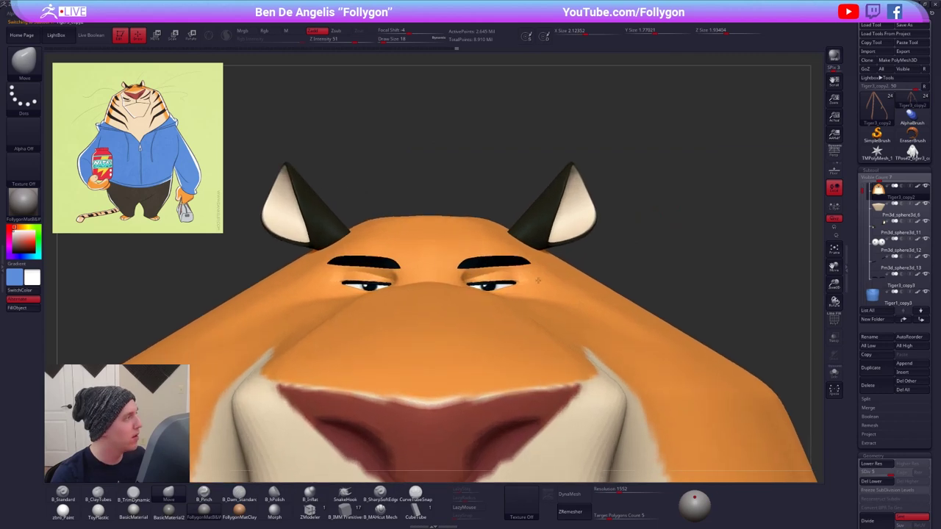
key("shift+f")
key("shift+f")
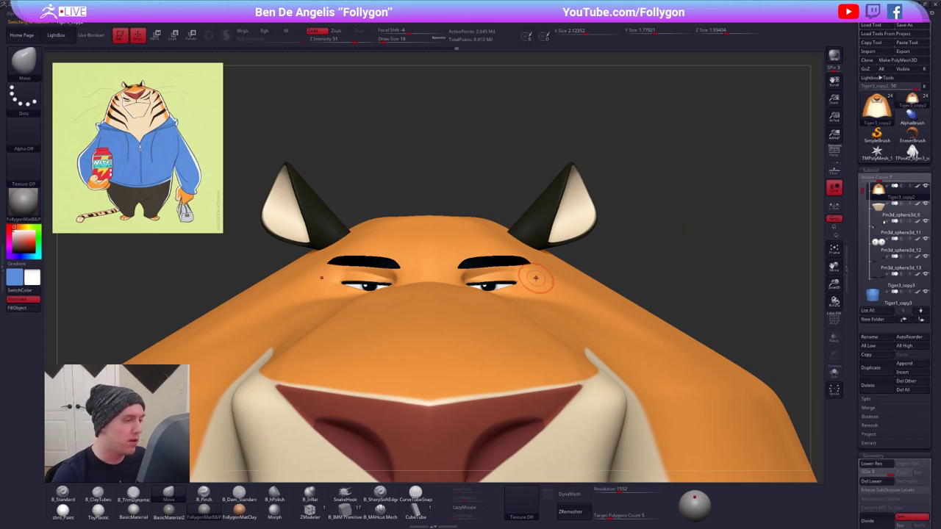
right_click_drag(515, 271, 520, 281, "ctrl")
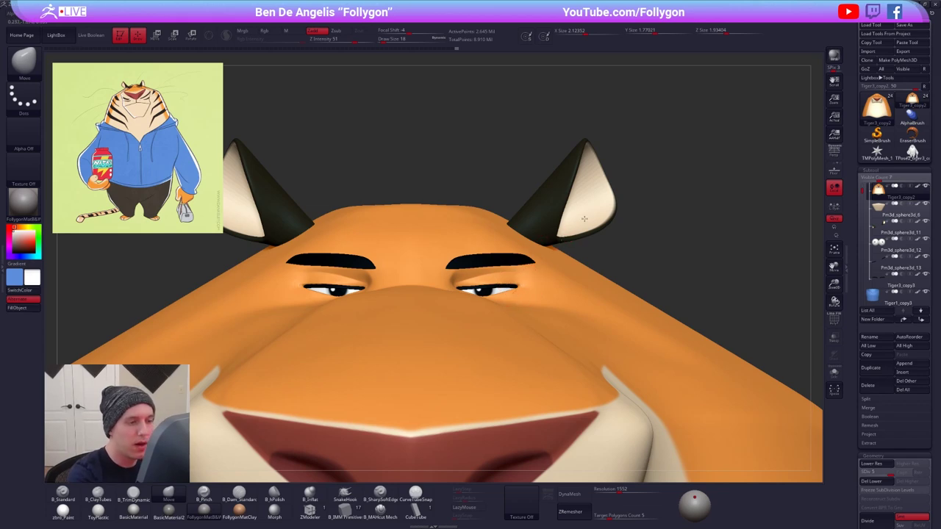
- Turn off double-sided display for the ears subtool and flip its normals so the surfaces face outward
left_click(584, 219, "alt")
key("shift+d")
key("shift+d")
key("shift+d")
right_click_drag(603, 234, 593, 208, "ctrl")
key("alt+s")
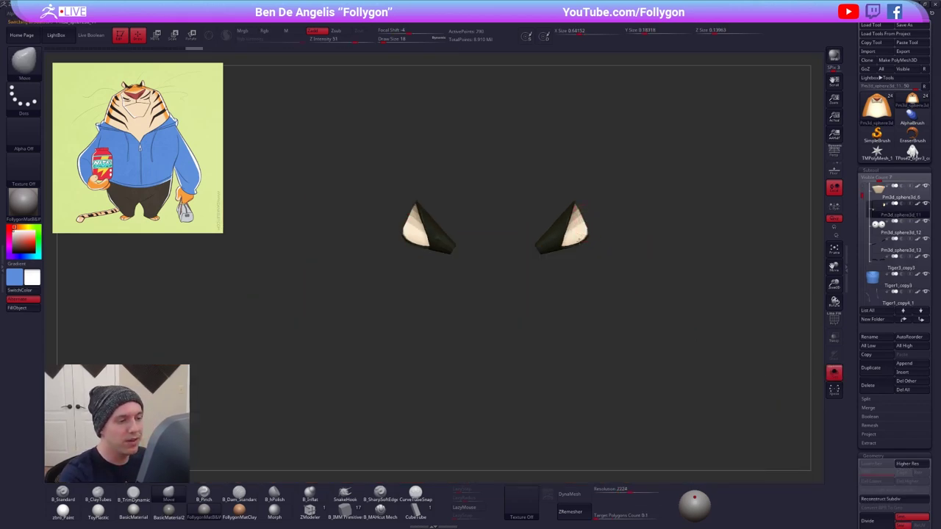
right_click_drag(579, 240, 585, 250)
key("alt+s")
key("space")
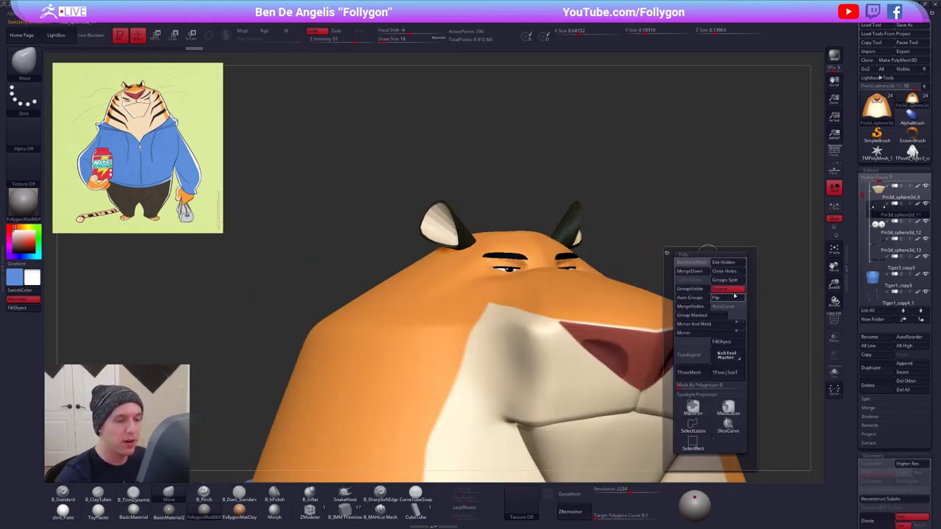
left_click(734, 296)
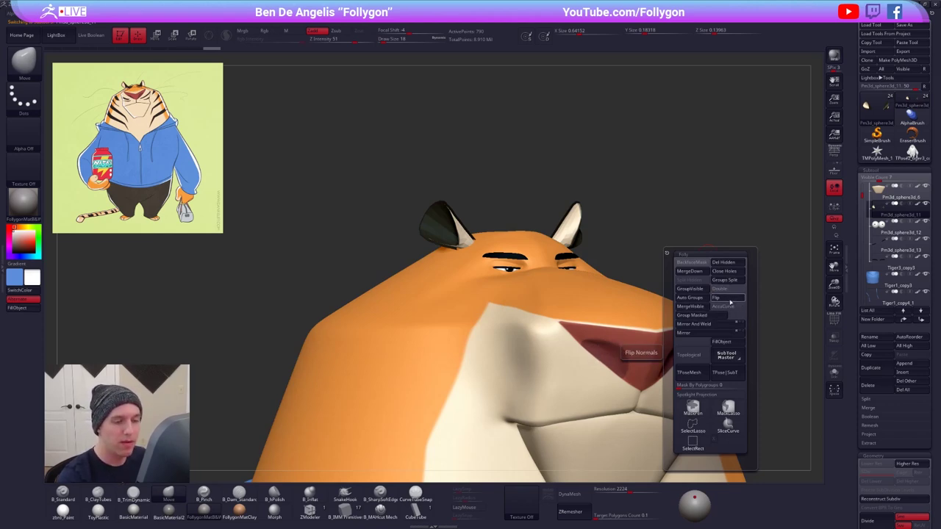
left_click(730, 300)
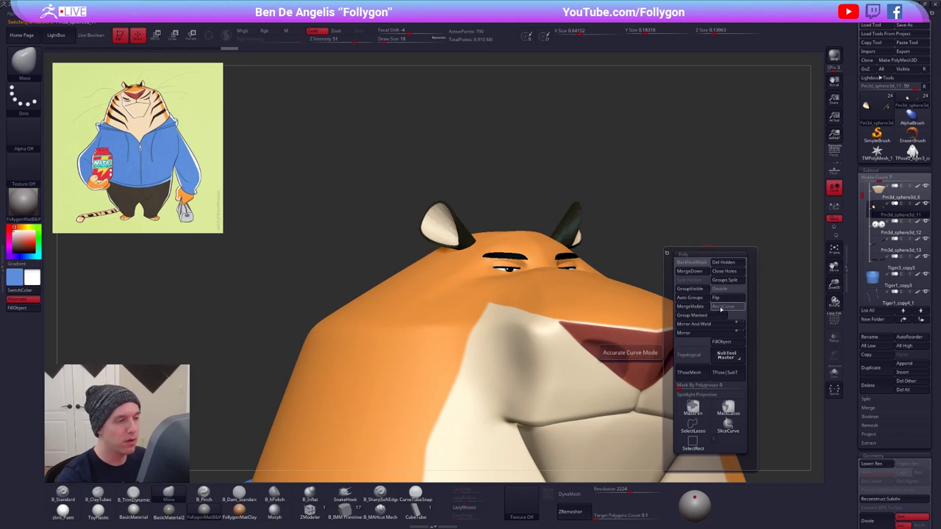
left_click_drag(745, 239, 714, 269)
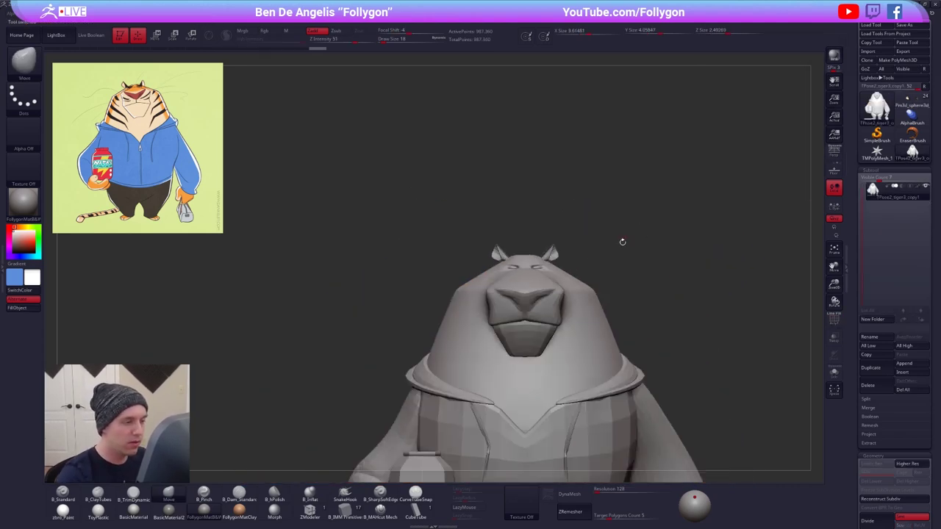
- Delete the temporary combined TPose mesh tool and return to the head subtool of the coloured tiger
right_click_drag(591, 352, 584, 243, "alt")
right_click_drag(588, 324, 589, 255, "ctrl")
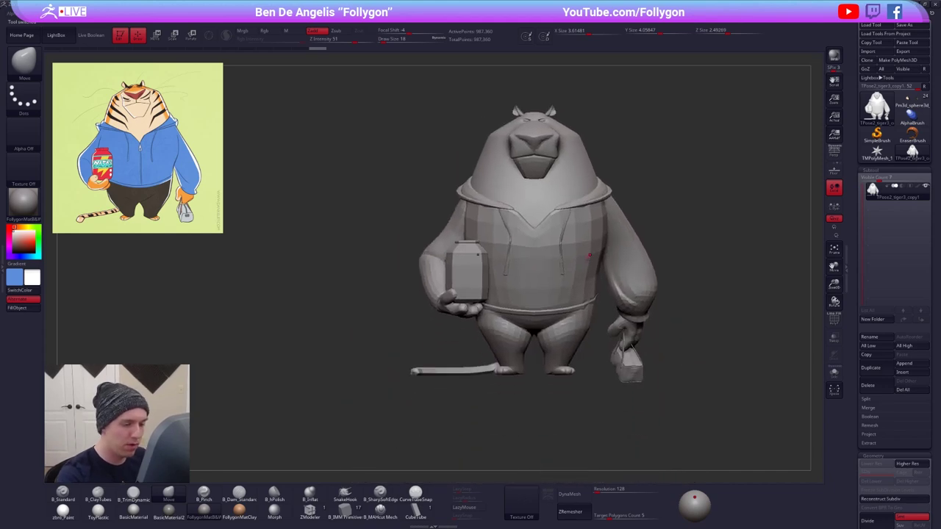
right_click_drag(586, 376, 642, 366)
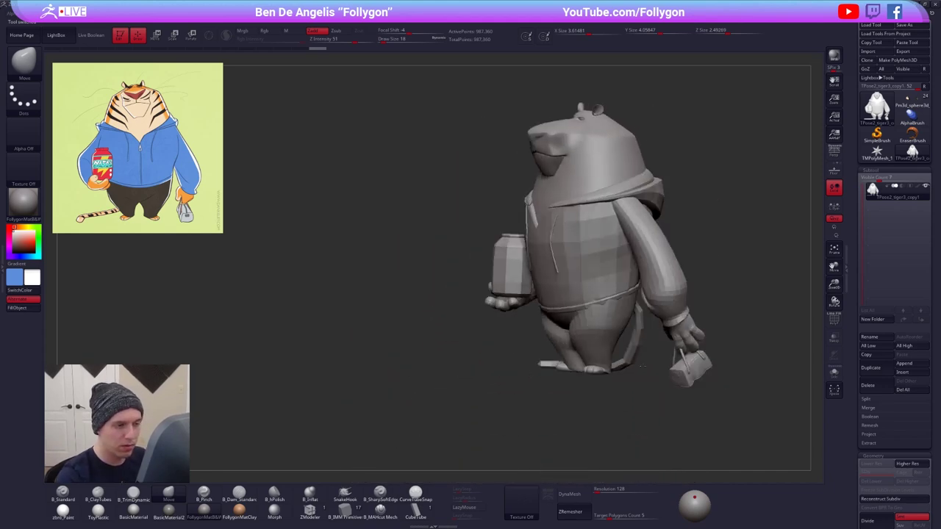
left_click_drag(640, 365, 390, 367)
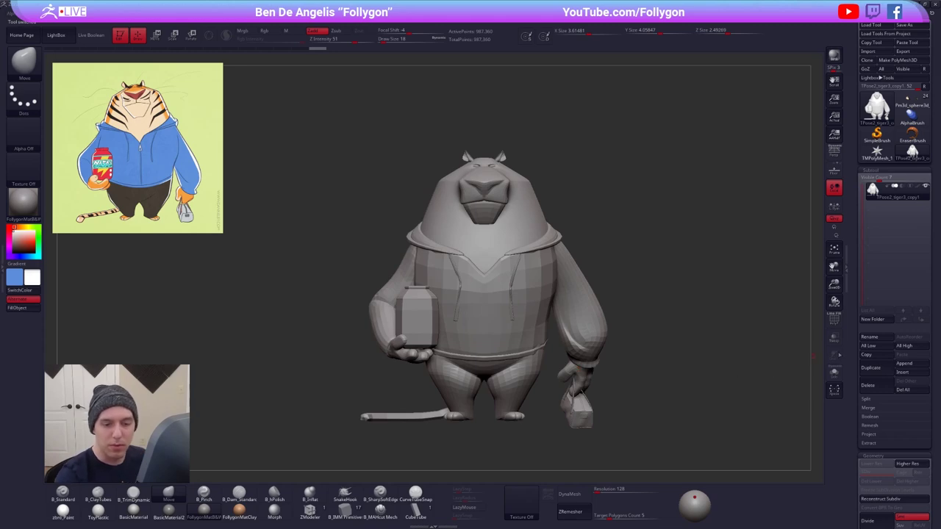
left_click(882, 385)
left_click(798, 393)
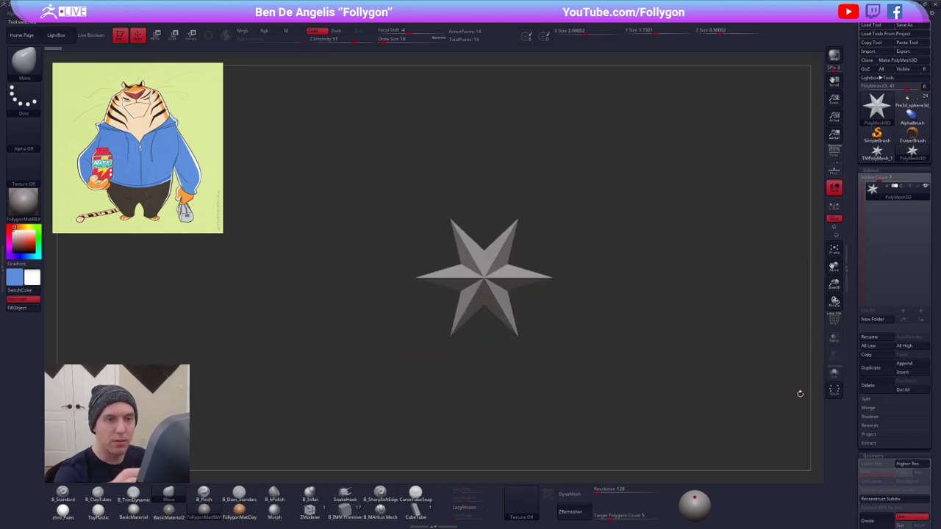
key("ctrl+z")
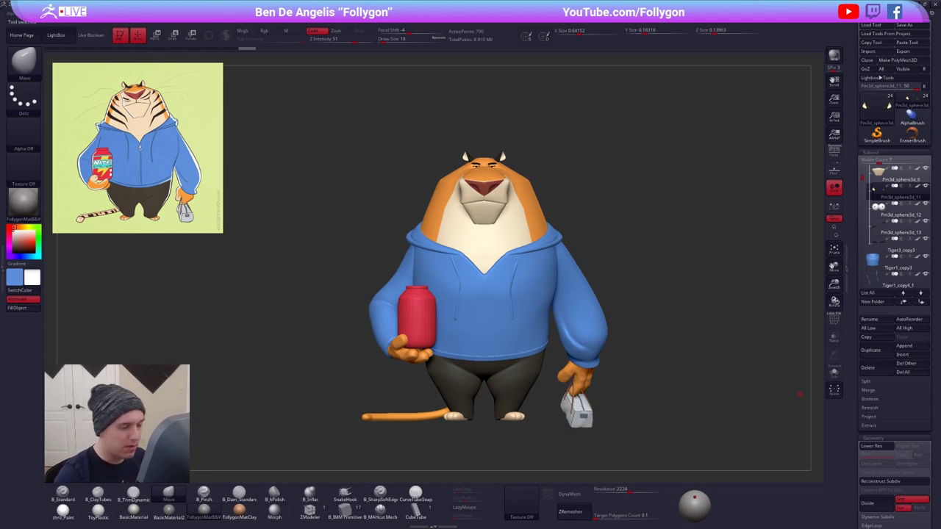
right_click_drag(515, 162, 546, 282, "alt")
left_click(519, 215, "alt")
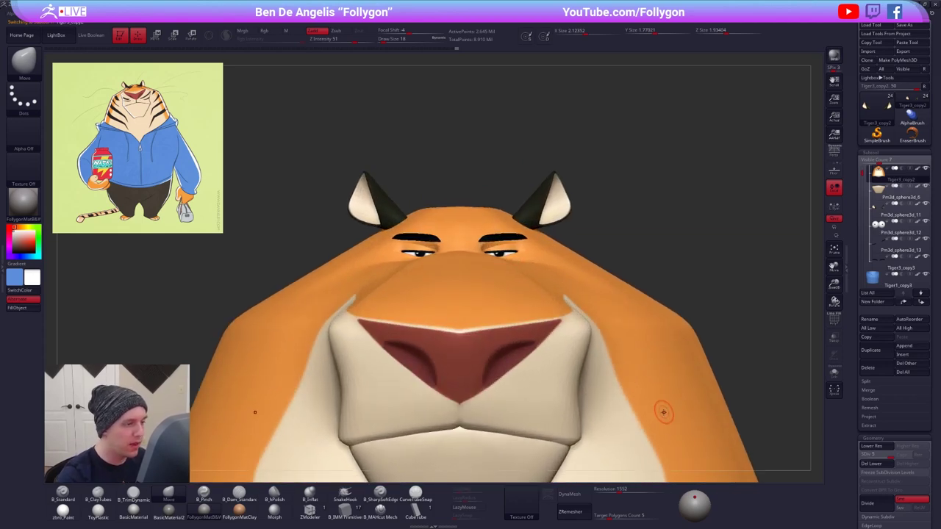
right_click_drag(664, 414, 514, 293)
key("ctrl")
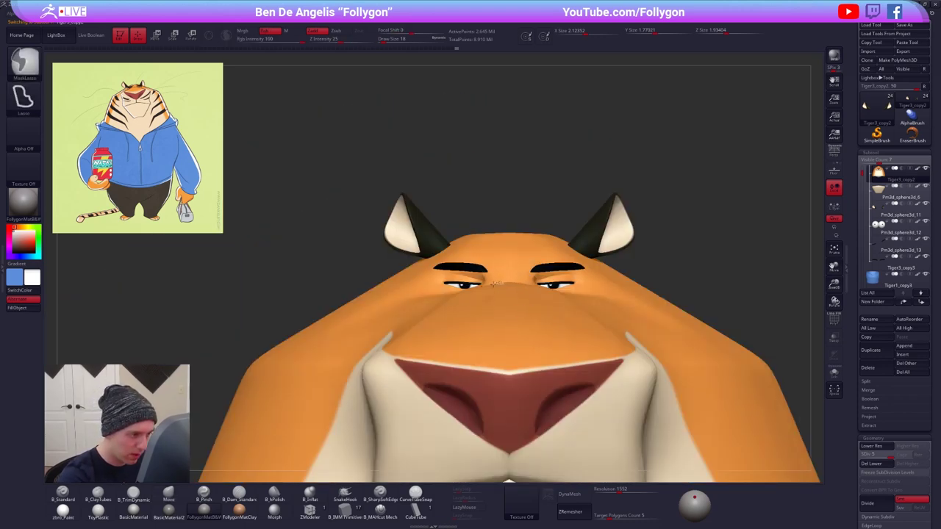
mouse_move(479, 287)
left_mouse_down("ctrl")
mouse_move(449, 326)
mouse_move(459, 338)
mouse_move(494, 306)
left_mouse_up("ctrl")
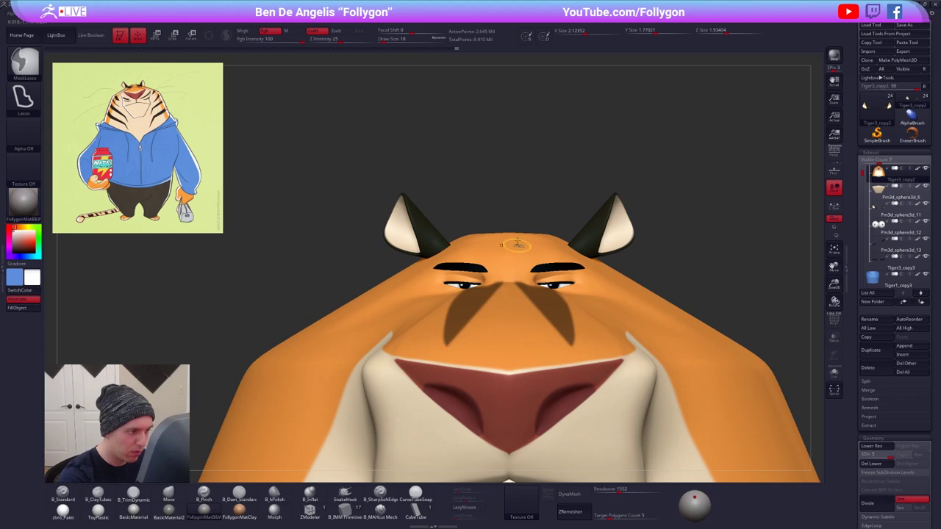
left_click_drag(525, 213, 542, 211, "ctrl")
- Lower the head's subdivision level and smooth the top of the nose bridge between the eyes
key("shift+d")
key("shift+d")
key("shift+d")
key("space")
left_click(488, 290)
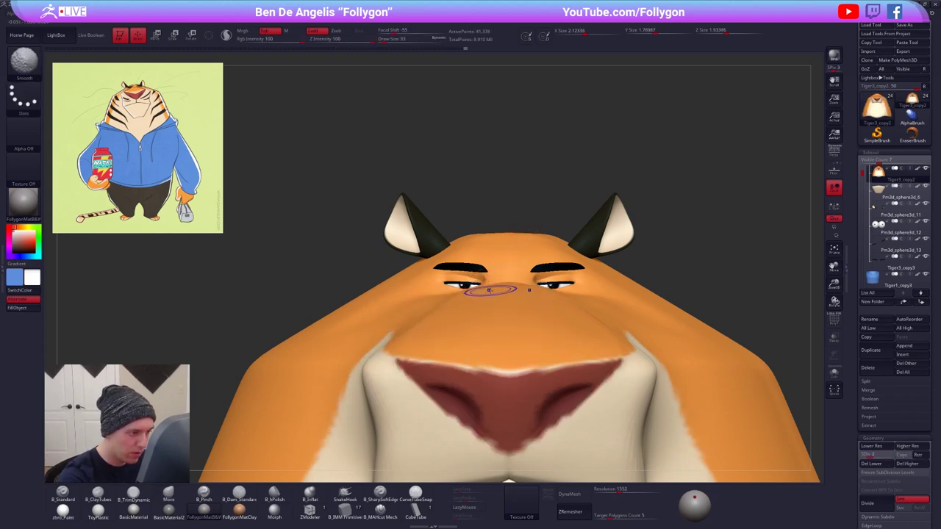
key("shift+f")
right_click_drag(490, 298, 489, 246)
key("shift+f")
- Refine the upper nose bridge with the ClayTubes brush and smooth it at subdivision level 3
key("2")
key("space")
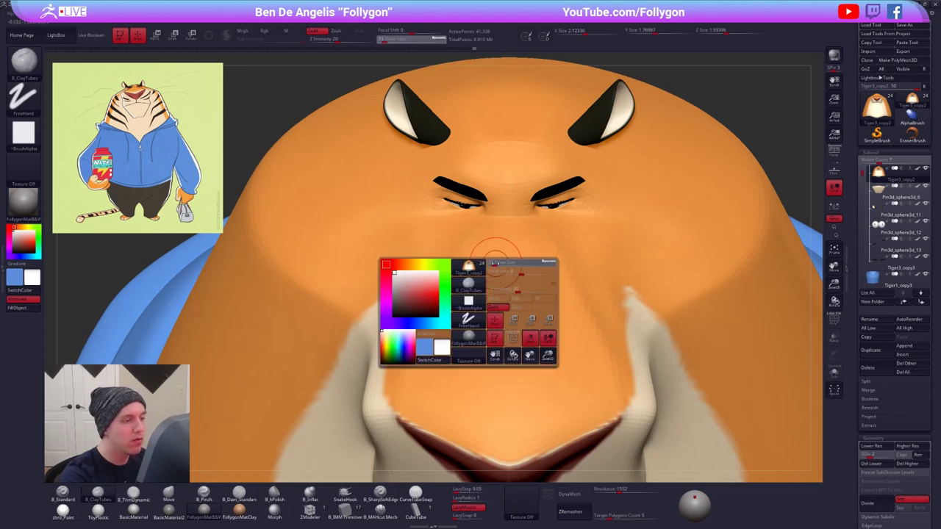
key("d")
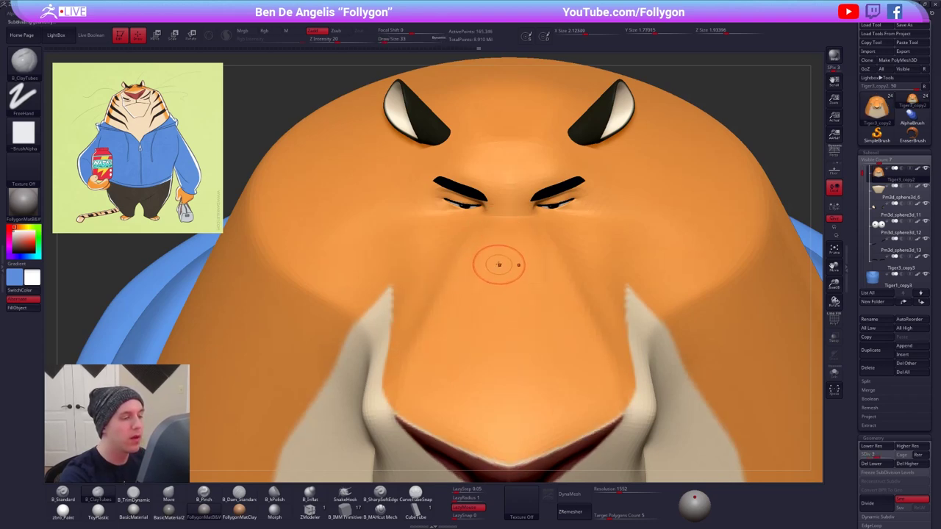
key("shift")
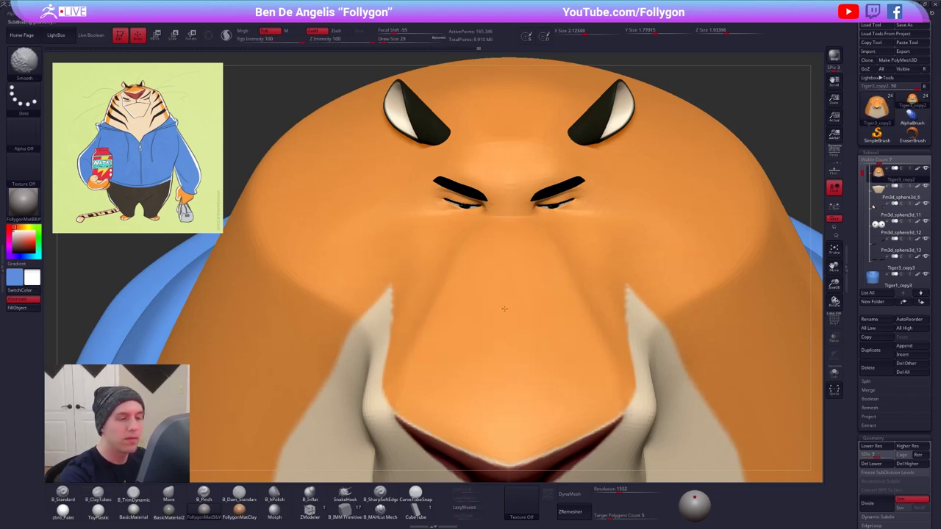
- Flatten the sides of the nose bridge with the TrimDynamic brush at draw size 43 and smooth them up to subdivision level 5
key("b")
key("m")
key("v")
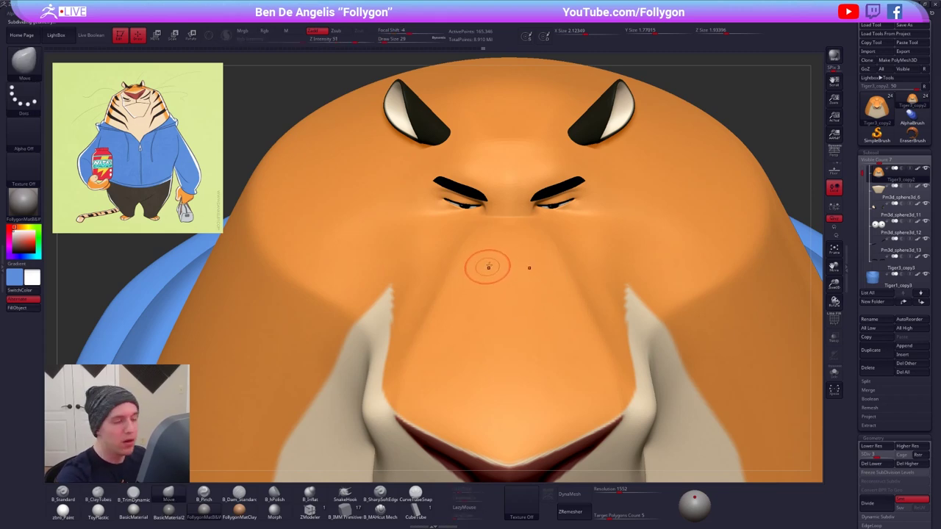
key("space")
left_click_drag(488, 266, 494, 265)
mouse_move(494, 259)
right_mouse_down()
mouse_move(505, 284)
mouse_move(536, 279)
right_mouse_up()
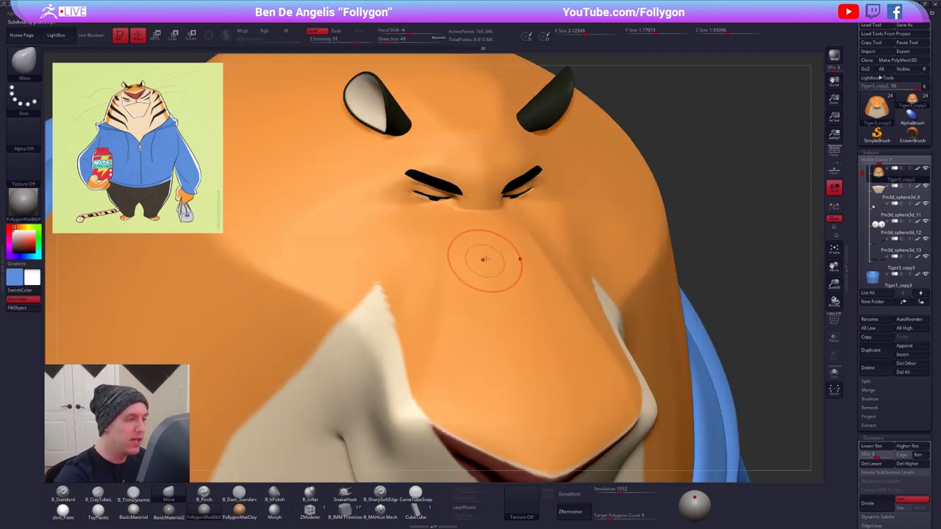
key("b")
key("t")
key("d")
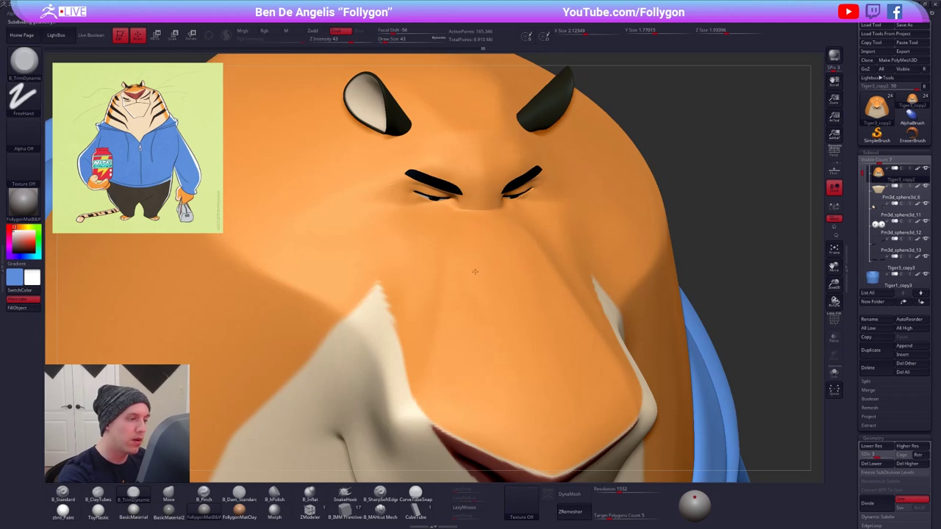
mouse_move(488, 272)
right_mouse_down()
mouse_move(483, 248)
mouse_move(485, 267)
right_mouse_up()
key("d")
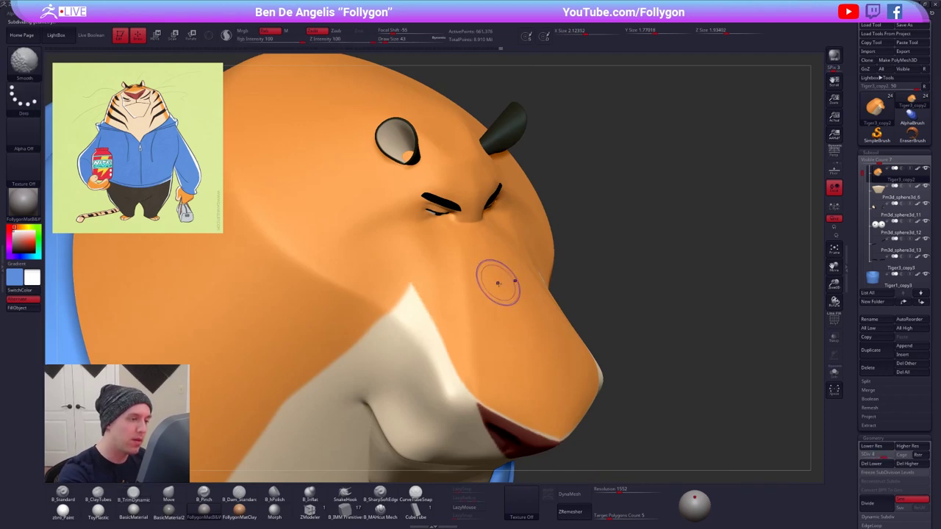
key("d")
key("5")
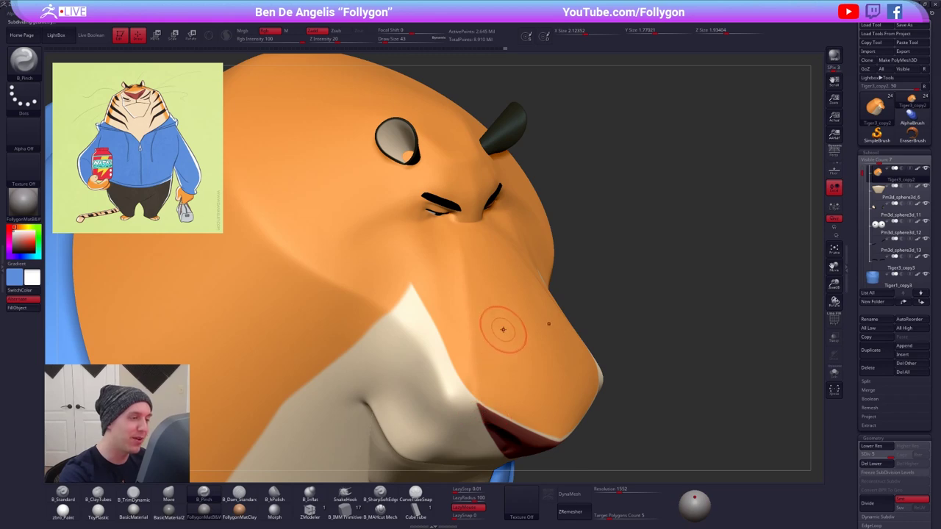
- Adjust the nose bridge's side profile near the eyes with the Move brush at subdivision level 3
mouse_move(500, 329)
right_mouse_down()
mouse_move(550, 325)
mouse_move(547, 336)
right_mouse_up()
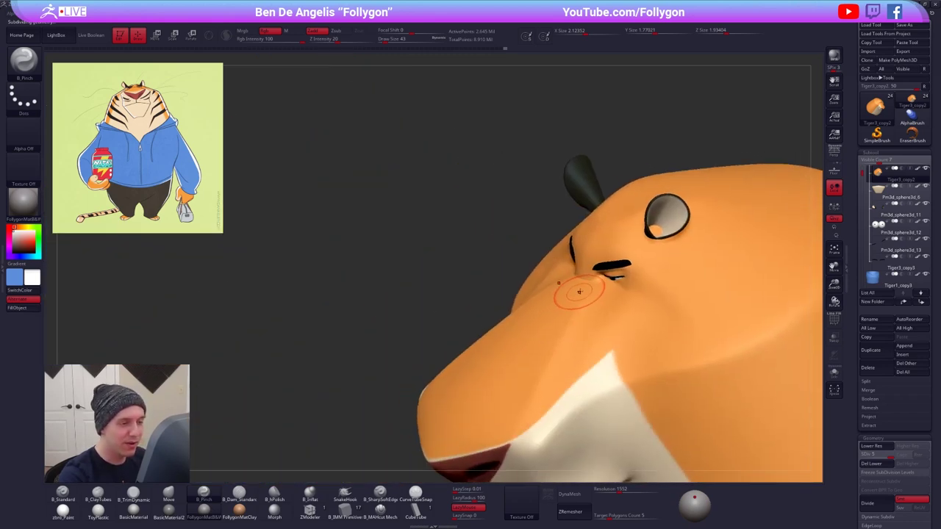
mouse_move(579, 292)
right_mouse_down()
mouse_move(578, 304)
mouse_move(540, 313)
right_mouse_up()
key("b")
key("m")
key("v")
key("space")
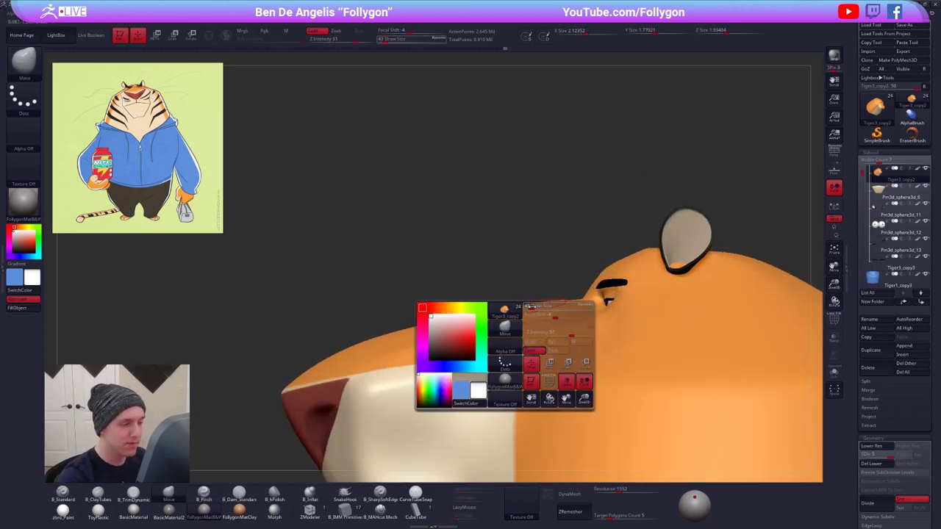
key("shift+d")
key("shift+d")
key("space")
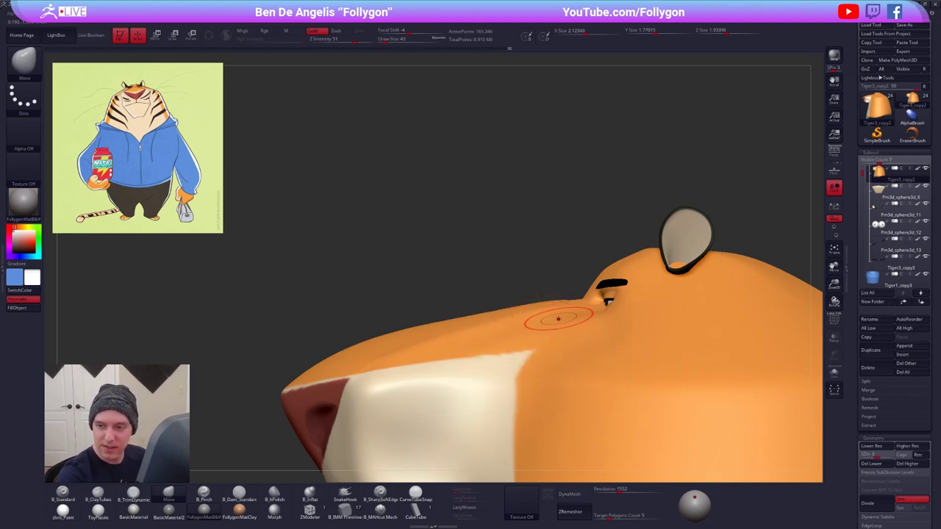
- Mask everything except the upper nose bridge with a lasso and soften the mask edge at the lowest subdivision level
key("ctrl")
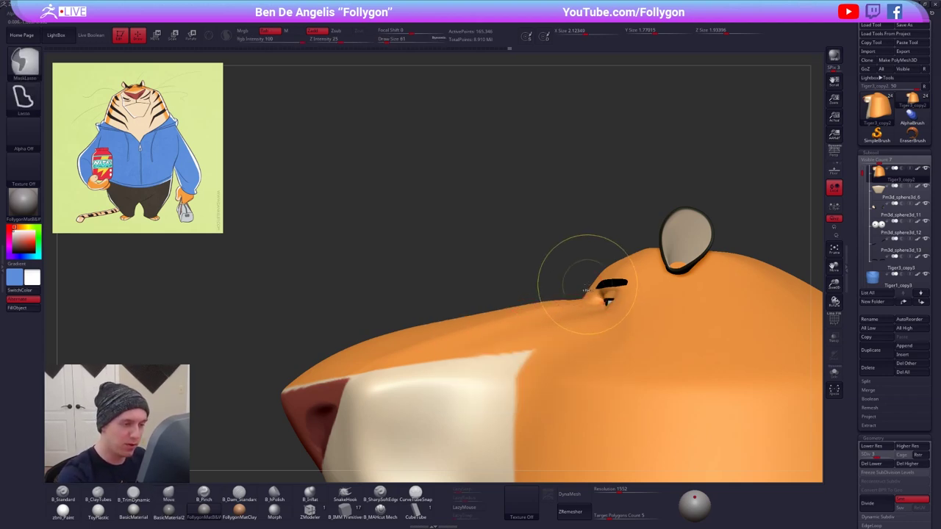
mouse_move(547, 335)
left_mouse_down("ctrl")
mouse_move(427, 244)
mouse_move(441, 221)
left_mouse_up("ctrl")
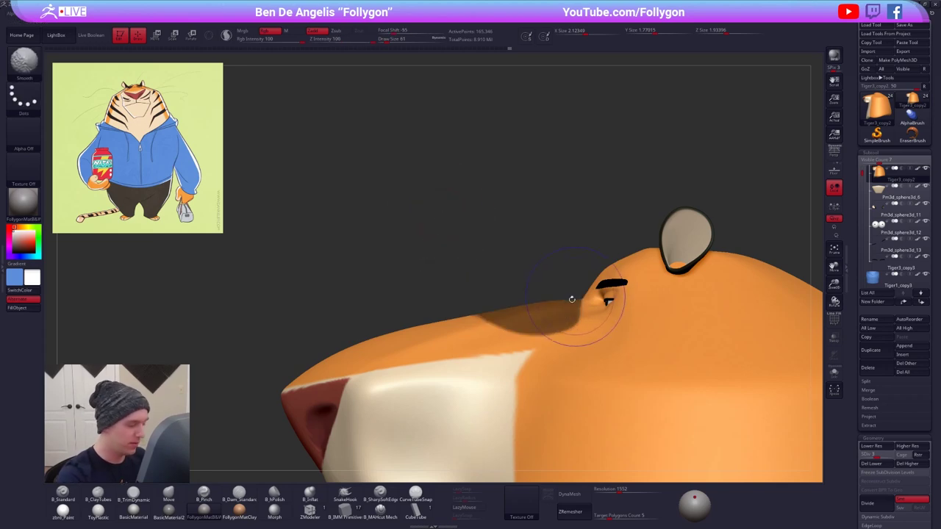
key("shift+d")
key("shift+d")
left_click(560, 303, "ctrl")
key("ctrl+i")
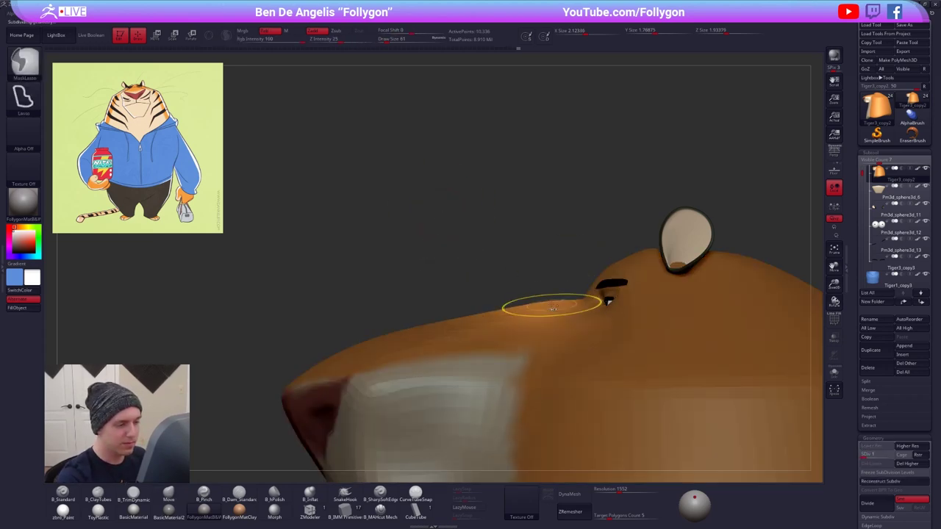
- Shift the unmasked nose bridge with the Transpose move tool and clear the mask
key("w")
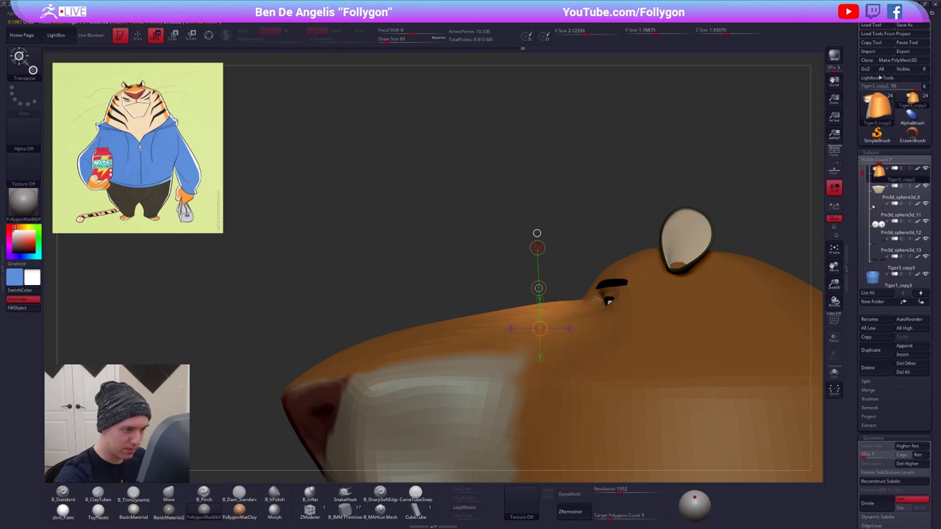
key("q")
left_click_drag(556, 277, 555, 302, "ctrl")
- Adjust the muzzle's side profile with the Move brush at draw size 61 and return the head to subdivision level 5
key("space")
key("space")
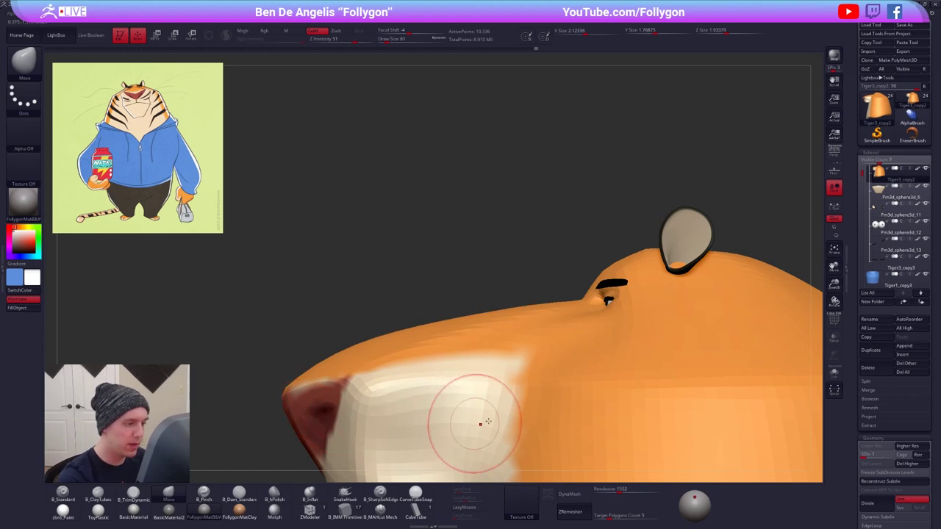
key("d")
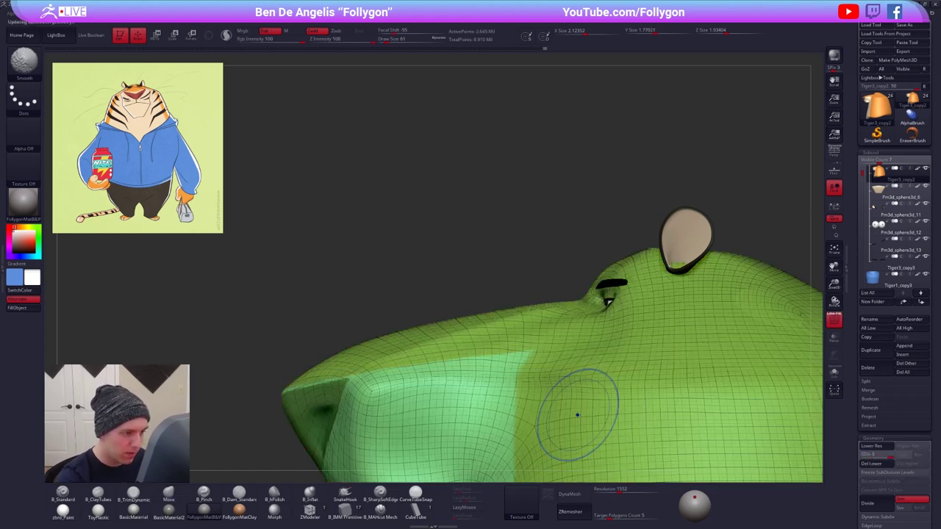
- Adjust the nose bridge between the eyes with the Move brush at draw size 40 on the lowest subdivision level
right_click_drag(569, 382, 615, 374)
right_click_drag(540, 353, 552, 351)
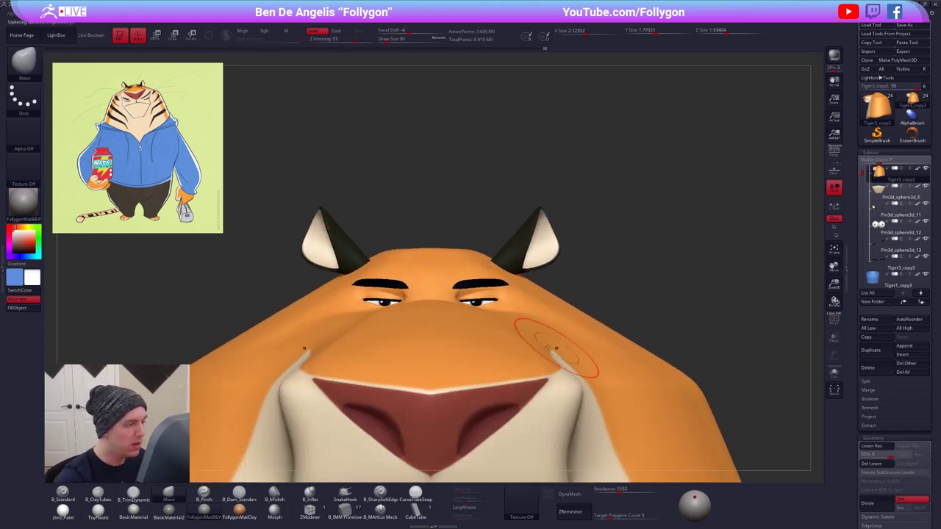
mouse_move(474, 360)
right_mouse_down()
mouse_move(483, 398)
mouse_move(441, 222)
mouse_move(445, 239)
right_mouse_up()
key("shift+d")
key("shift+d")
key("shift+d")
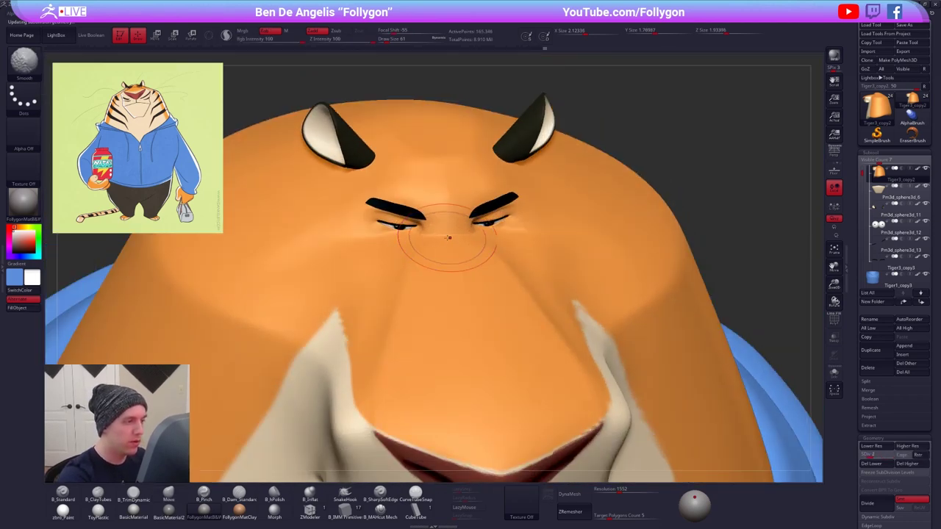
key("shift+d")
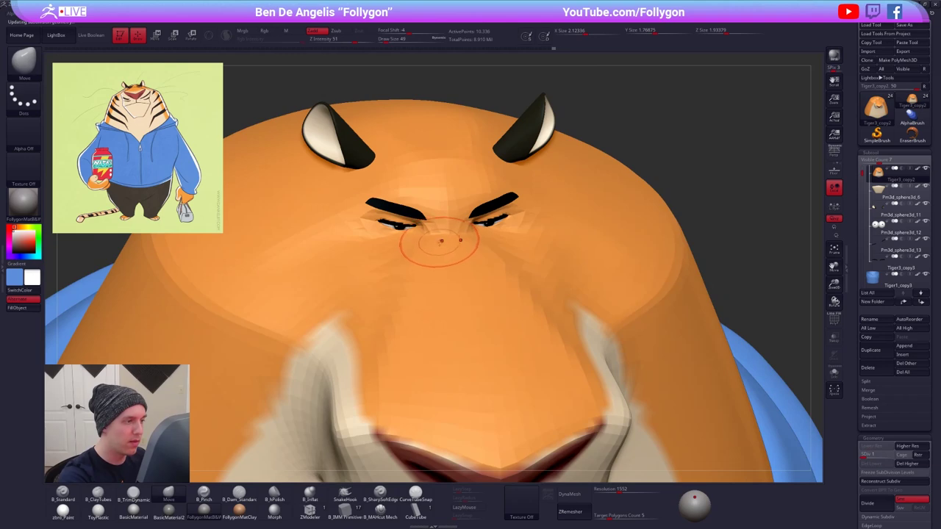
key("d")
right_click_drag(446, 266, 466, 260)
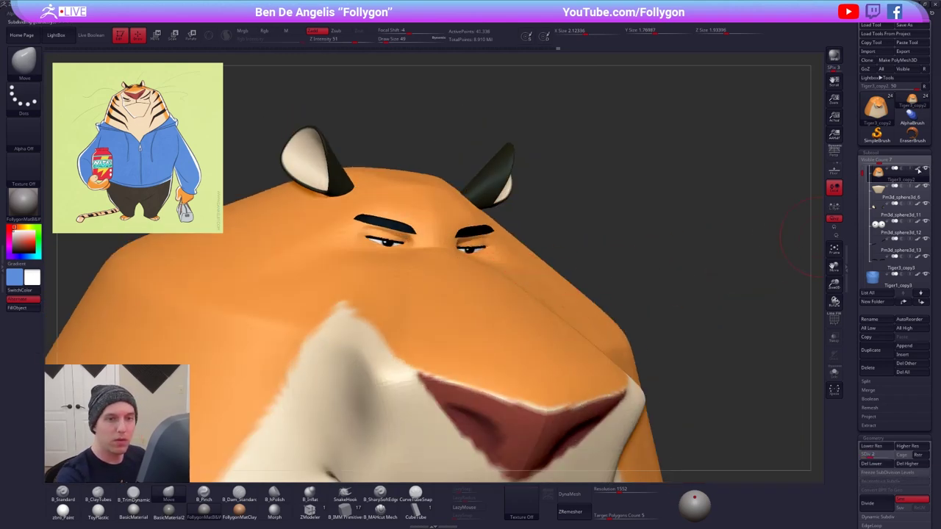
- Turn off the head's paint display, refine the nose bridge's side profile at subdivision level 1, and return to level 5
left_click(918, 170)
mouse_move(389, 374)
right_mouse_down()
mouse_move(461, 338)
mouse_move(597, 376)
mouse_move(530, 371)
mouse_move(486, 354)
mouse_move(524, 249)
mouse_move(473, 269)
mouse_move(479, 283)
right_mouse_up()
right_click(472, 221)
mouse_move(448, 210)
right_mouse_down()
mouse_move(368, 227)
mouse_move(360, 246)
right_mouse_up()
left_click_drag(519, 250, 593, 218, "shift")
key("shift+d")
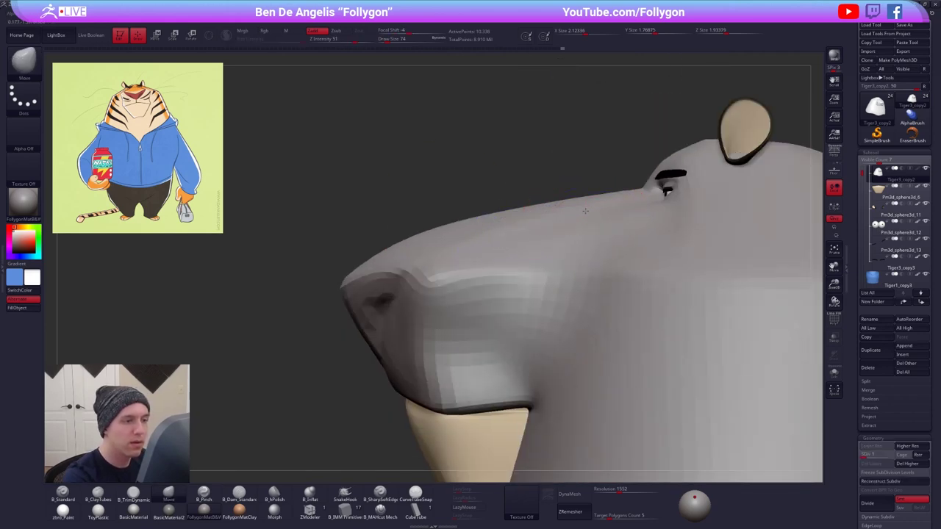
right_click_drag(592, 214, 610, 238)
key("d")
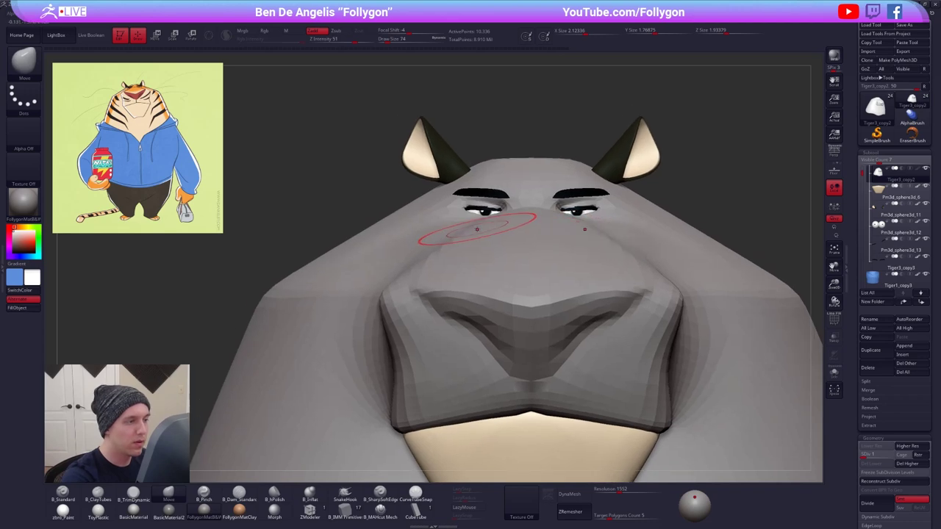
- Smooth the side edges of the nose bridge with draw size 54 at subdivision level 5
key("space")
left_click_drag(508, 220, 506, 220)
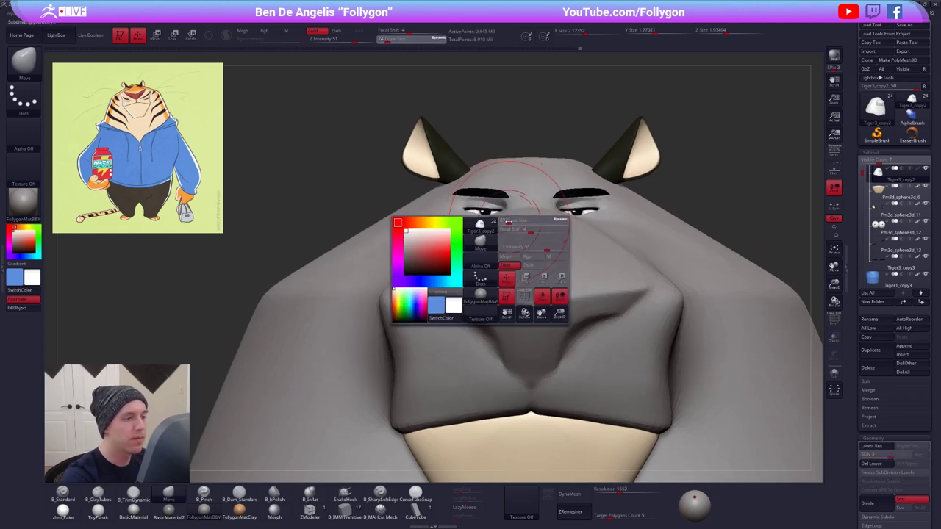
mouse_move(510, 232)
right_mouse_down()
mouse_move(513, 281)
mouse_move(504, 154)
right_mouse_up()
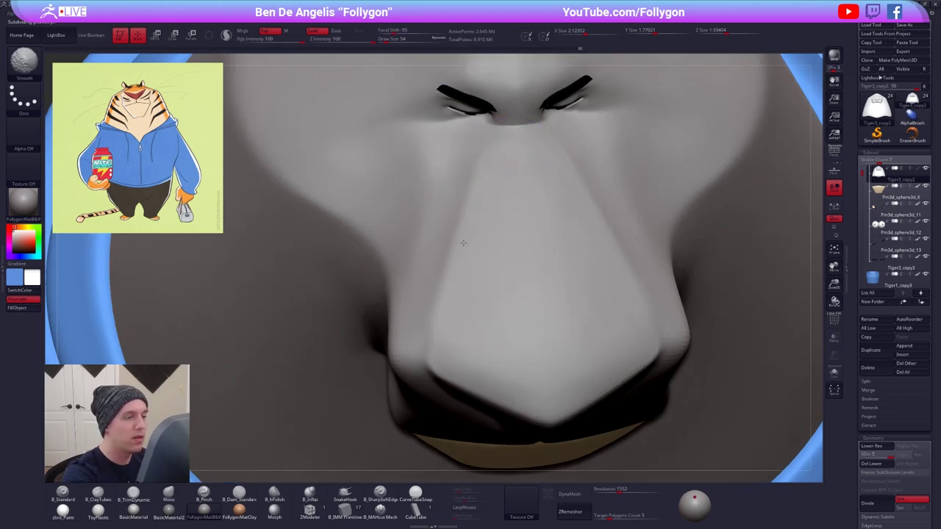
left_click_drag(457, 271, 475, 228, "shift")
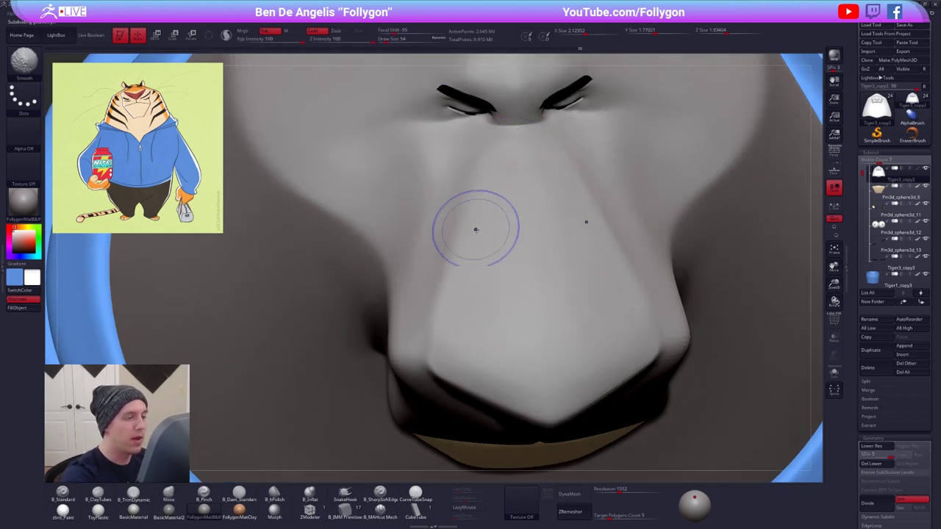
right_click_drag(501, 243, 500, 132)
- Turn the head's paint display back on and check the whole character's silhouette from the front and side
mouse_move(647, 298)
right_mouse_down("ctrl")
mouse_move(580, 275)
mouse_move(507, 227)
right_mouse_up("ctrl")
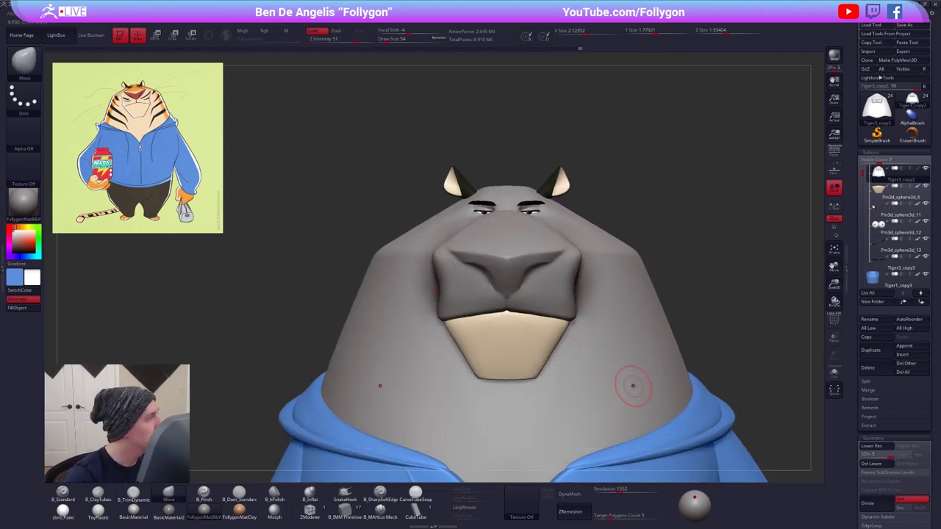
right_click_drag(655, 389, 629, 392, "alt")
right_click_drag(742, 366, 701, 365)
right_click_drag(682, 404, 745, 258, "ctrl")
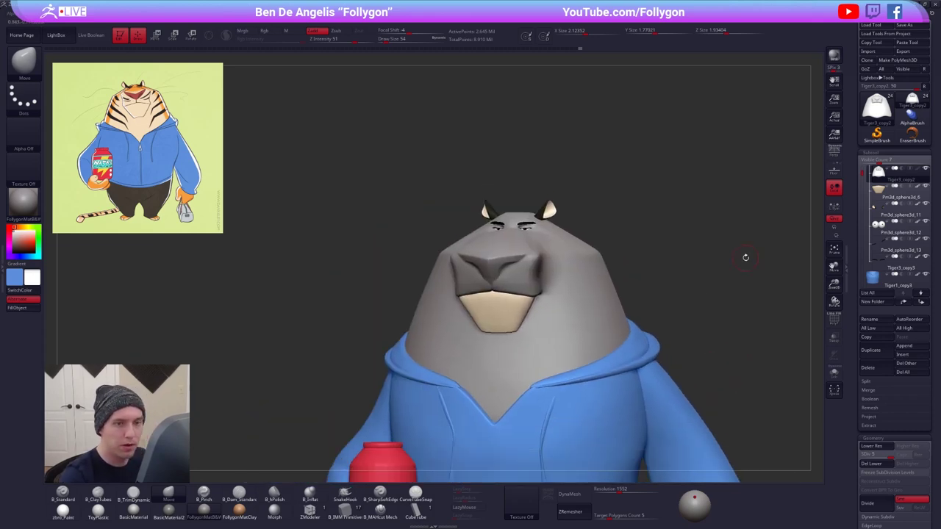
left_click(917, 169)
mouse_move(717, 393)
right_mouse_down("alt")
mouse_move(670, 355)
mouse_move(726, 383)
mouse_move(702, 390)
mouse_move(753, 412)
mouse_move(728, 397)
mouse_move(764, 406)
mouse_move(722, 393)
right_mouse_up("alt")
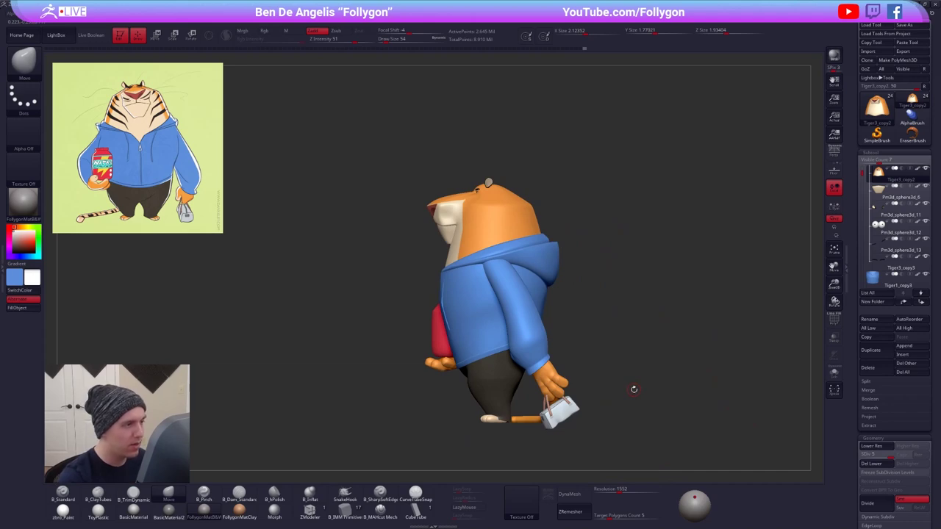
right_click_drag(647, 375, 657, 398, "alt")
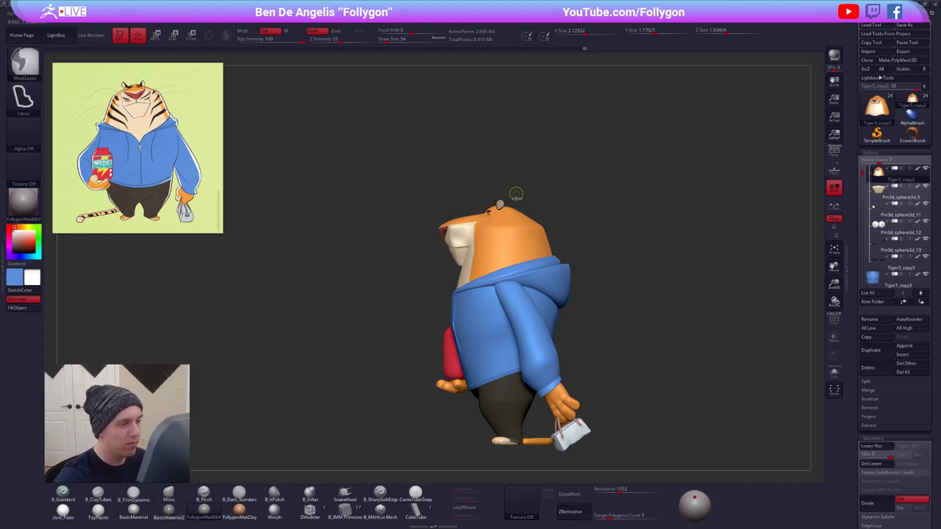
mouse_move(518, 199)
left_mouse_down("ctrl")
mouse_move(516, 479)
mouse_move(797, 320)
left_mouse_up("ctrl")
left_click_drag(674, 379, 709, 360, "ctrl")
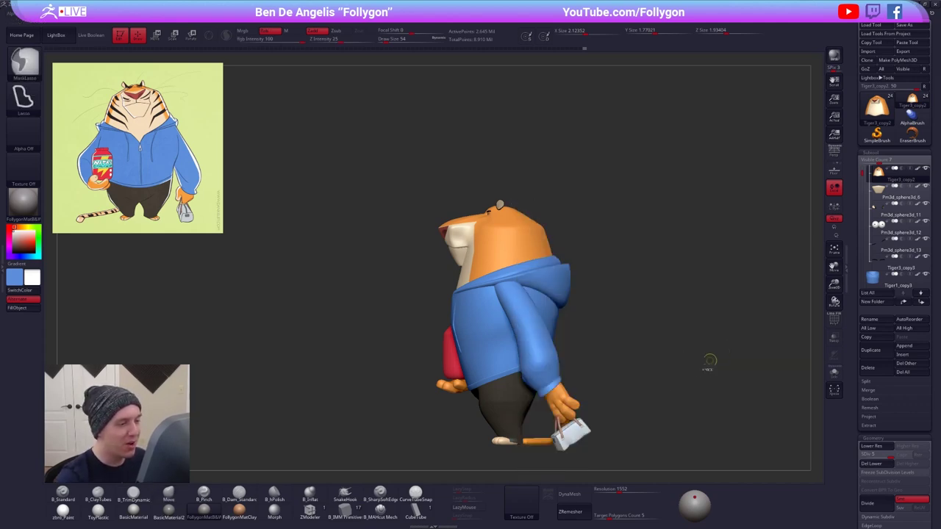
- Combine all subtools into a single low-resolution posing mesh with TPoseMesh
key("ctrl+shift+f")
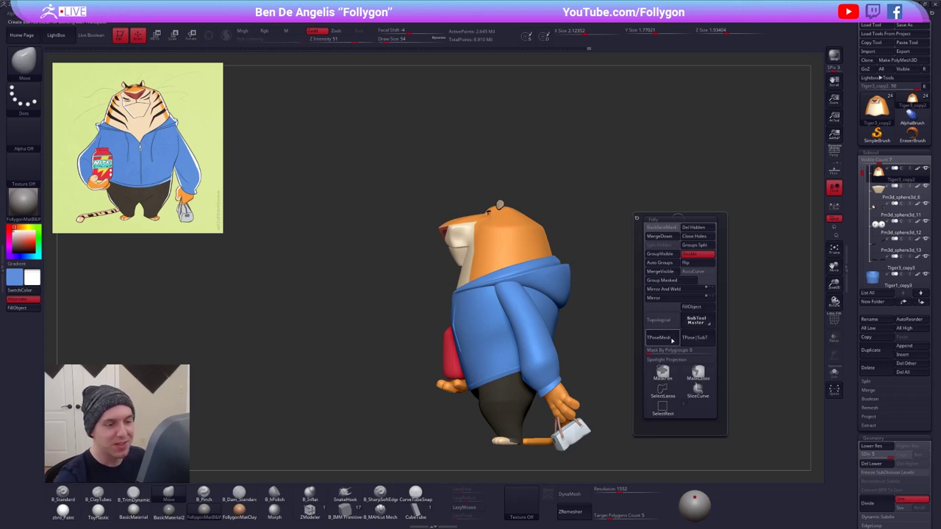
left_click(671, 340)
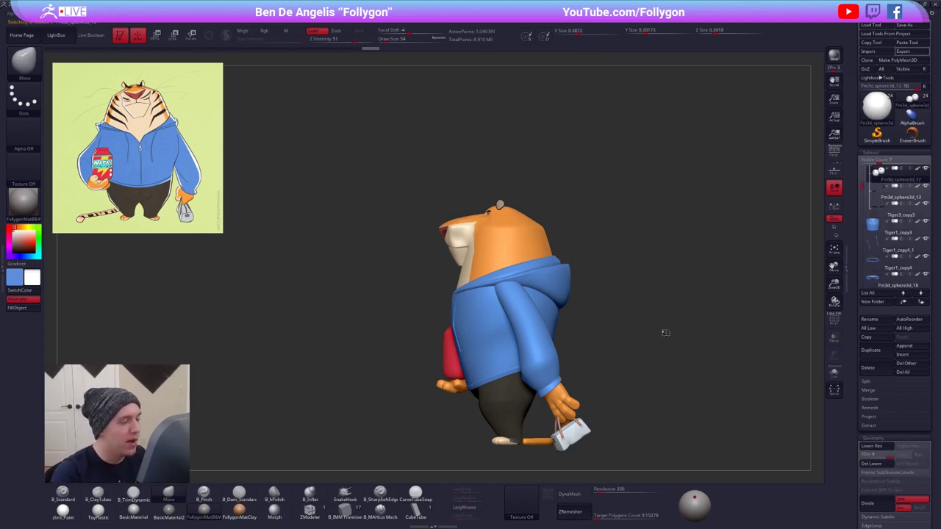
key("Down")
key("Down")
key("Down")
key("Down")
key("Down")
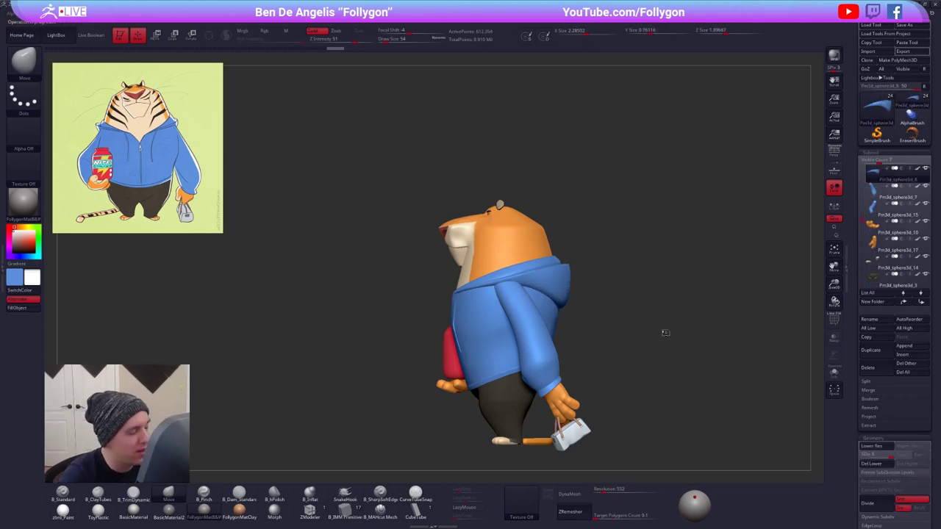
key("Down")
key("Down")
key("Down")
key("Down")
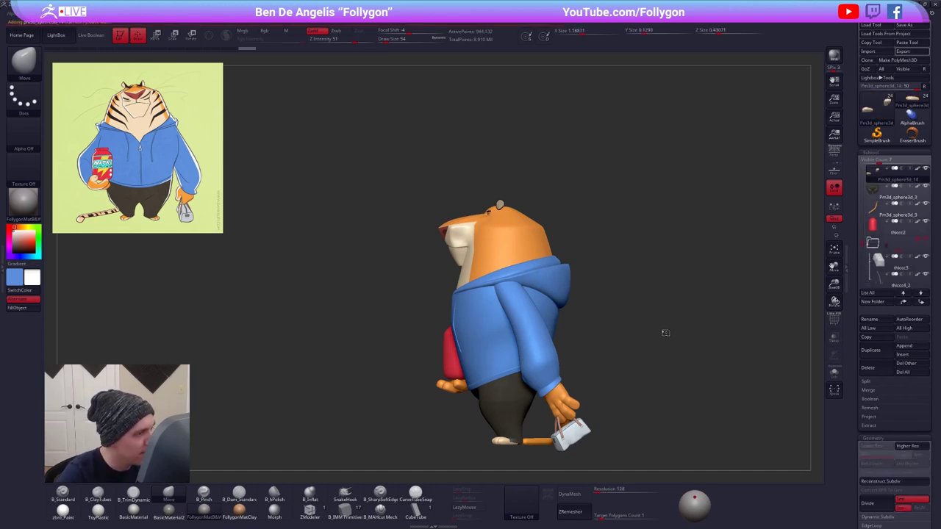
key("Down")
key("Down")
key("Down")
key("Down")
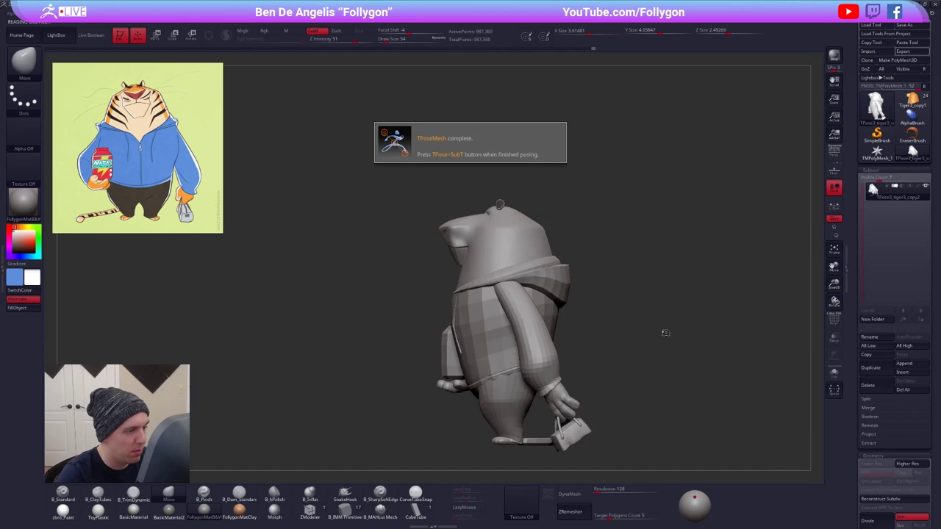
- Enlarge the Move brush to draw size 265 for working on the posing mesh
right_click_drag(517, 250, 580, 253)
key("space")
left_click_drag(510, 252, 521, 249)
right_click_drag(566, 253, 540, 258, "shift")
key("space")
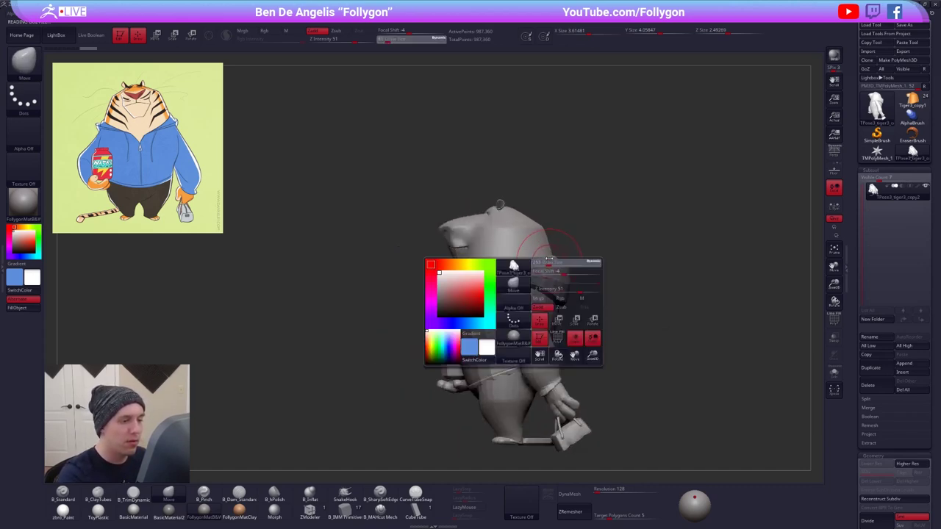
- Isolate the head, hood, torso and trousers on the posing mesh using SelectRect, hiding the arms, feet and props
key("ctrl+shift+f")
left_click(543, 435, "ctrl+shift")
left_click(551, 270, "ctrl+shift")
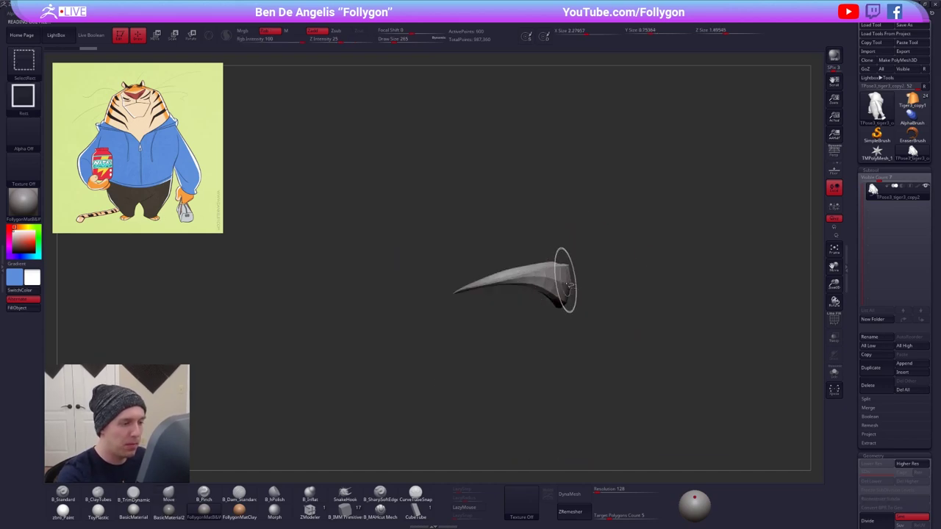
left_click_drag(586, 262, 610, 276, "ctrl+shift")
left_click(542, 259, "ctrl+shift")
left_click(548, 283, "ctrl+shift")
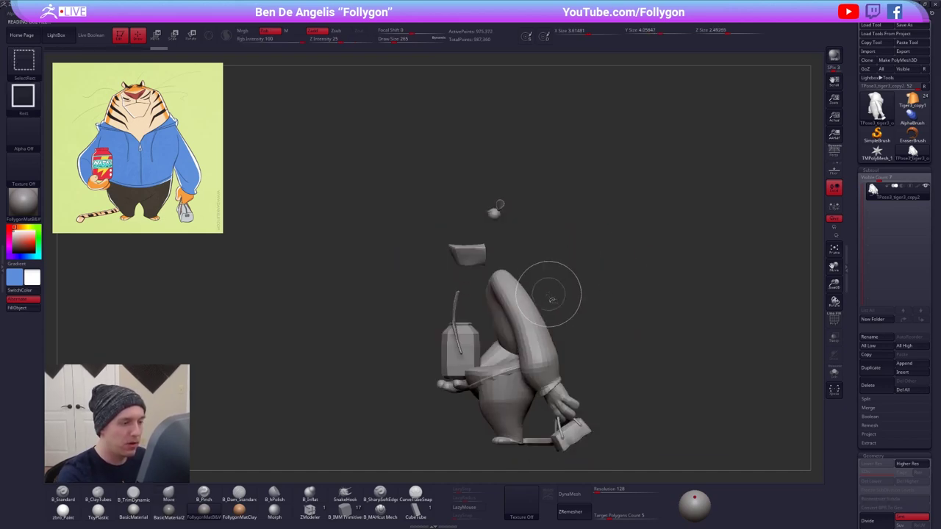
left_click(517, 402, "ctrl+shift")
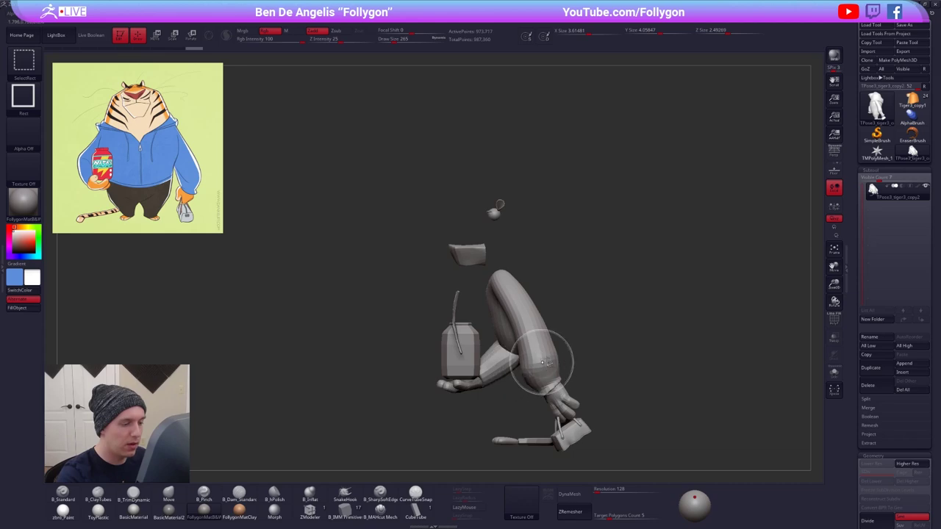
left_click(602, 308, "ctrl+shift")
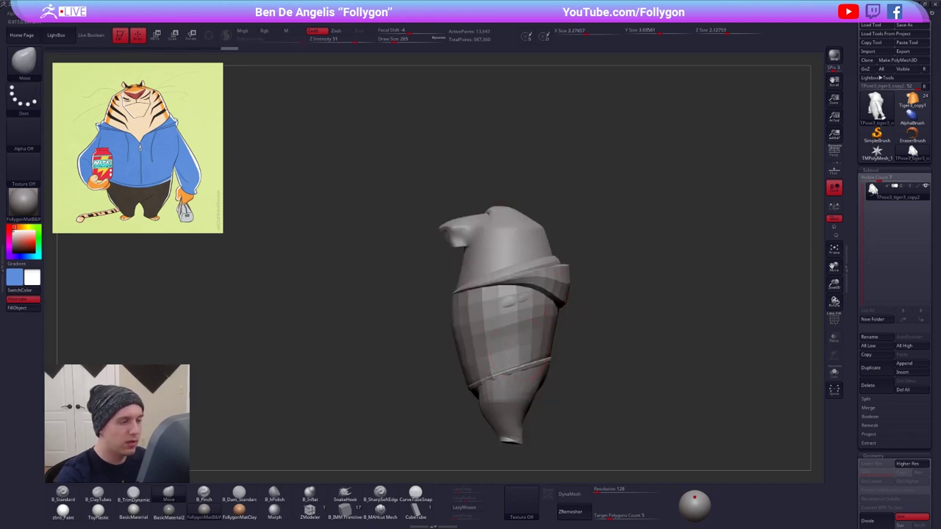
- Lasso-mask the isolated body so only its back half stays unmasked, and show all parts of the character again
left_click_drag(523, 199, 504, 189, "alt")
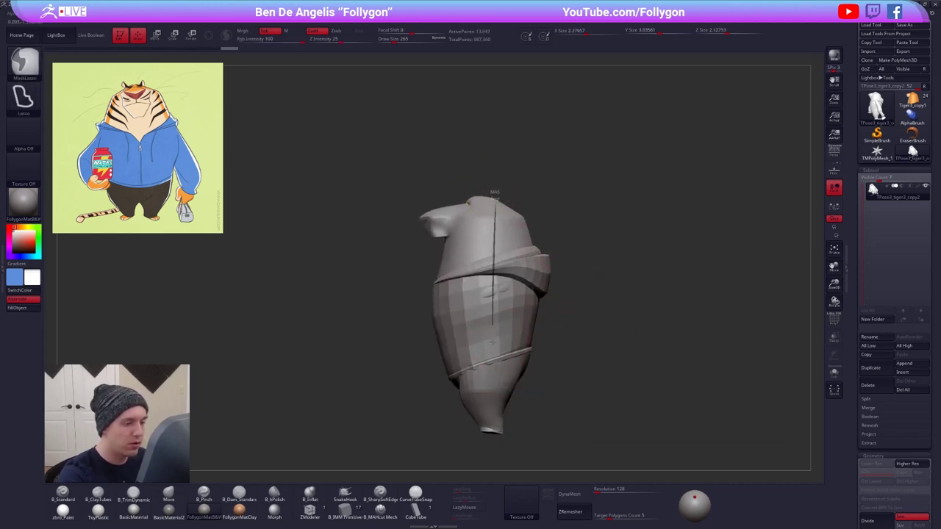
mouse_move(493, 342)
left_mouse_down("ctrl")
mouse_move(524, 431)
mouse_move(657, 239)
left_mouse_up("ctrl")
mouse_move(617, 304)
left_mouse_down("ctrl+shift")
mouse_move(622, 384)
mouse_move(646, 388)
mouse_move(638, 380)
left_mouse_up("ctrl+shift")
left_click(607, 339, "ctrl+shift")
key("w")
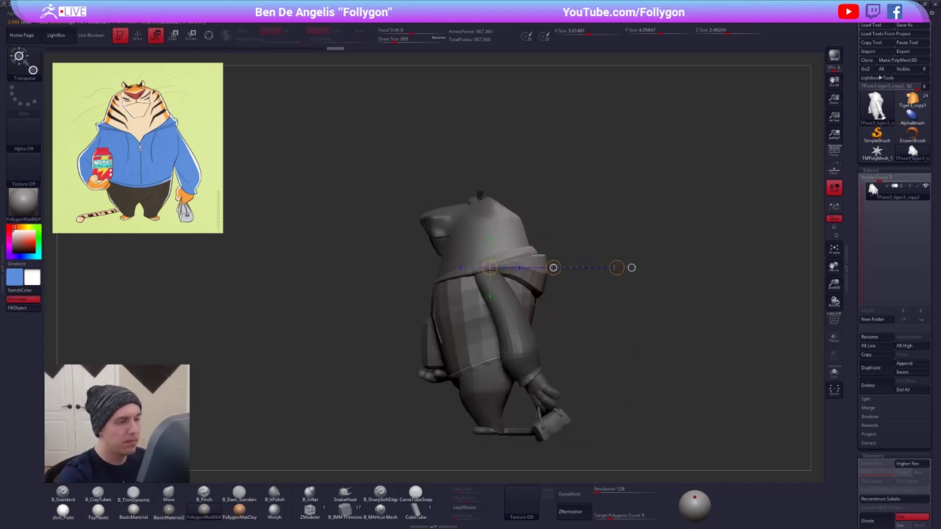
key("q")
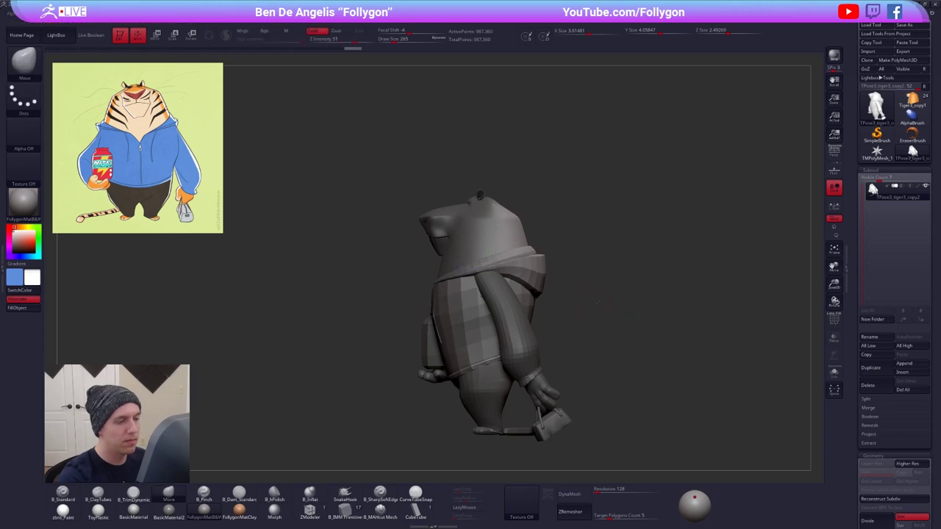
- Turn on the perspective view and examine the masked posing mesh from the front and the opposite side
mouse_move(570, 290)
left_mouse_down()
mouse_move(611, 299)
mouse_move(750, 212)
left_mouse_up()
left_click(832, 153)
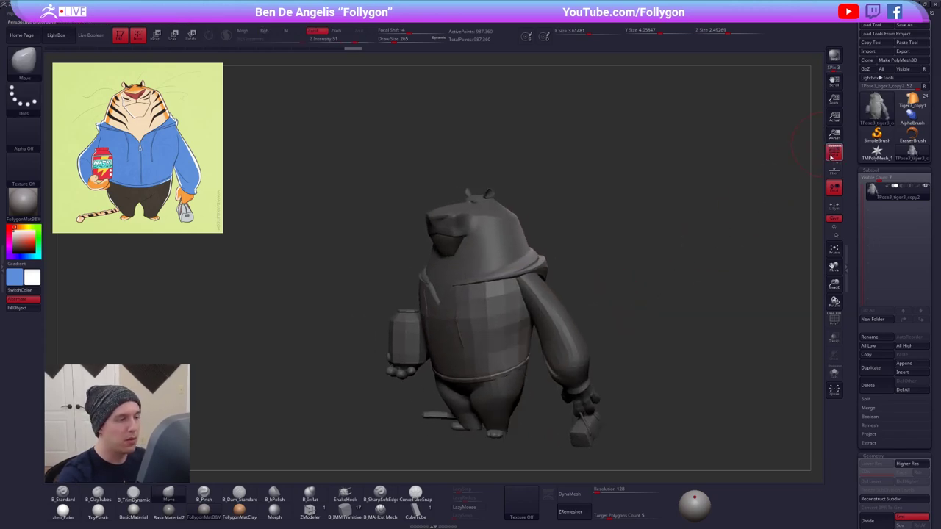
mouse_move(595, 368)
left_mouse_down()
mouse_move(670, 376)
mouse_move(635, 391)
mouse_move(674, 396)
mouse_move(638, 383)
left_mouse_up()
key("ctrl")
left_click(672, 401, "ctrl")
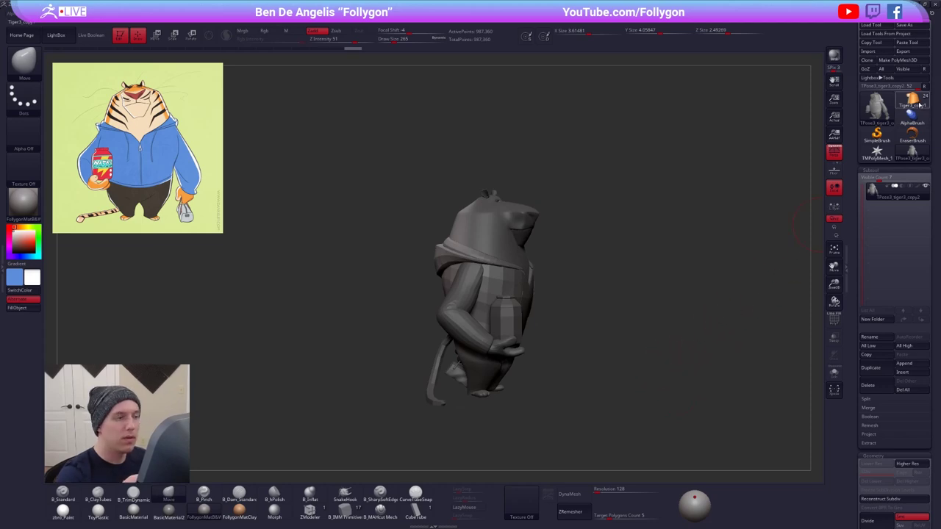
- Switch to the coloured Tiger3_copy1 tool to compare the character's pose, and return to the TPose mesh
left_click(919, 105)
mouse_move(715, 384)
left_mouse_down()
mouse_move(732, 384)
mouse_move(709, 383)
left_mouse_up()
left_click_drag(565, 286, 622, 397)
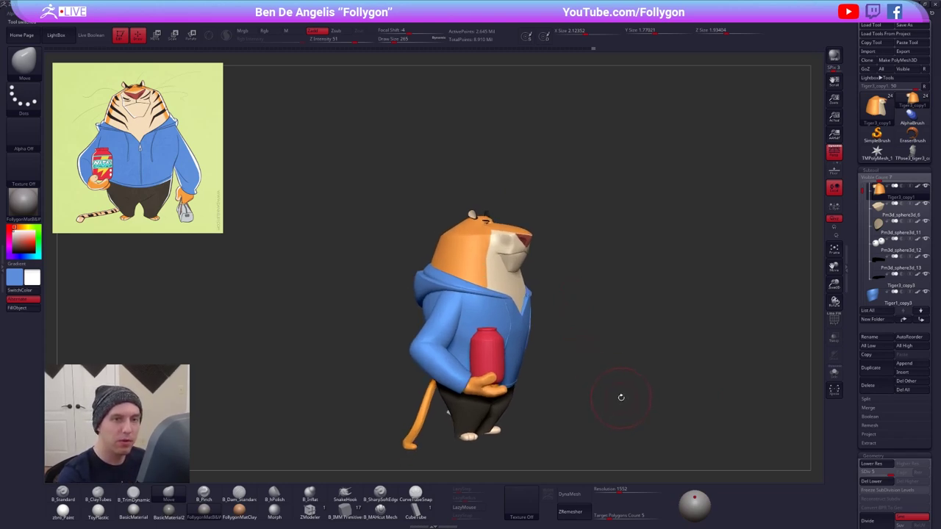
left_click(912, 152)
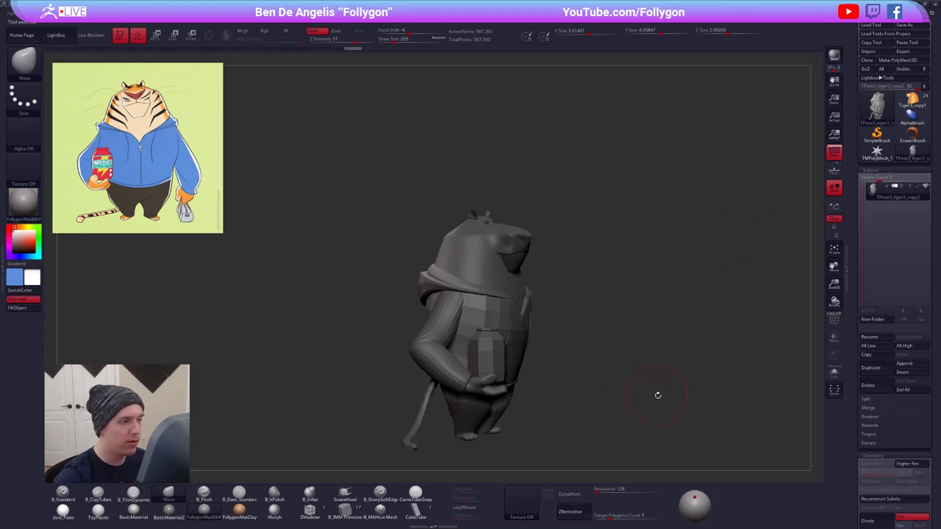
left_click_drag(658, 395, 601, 343)
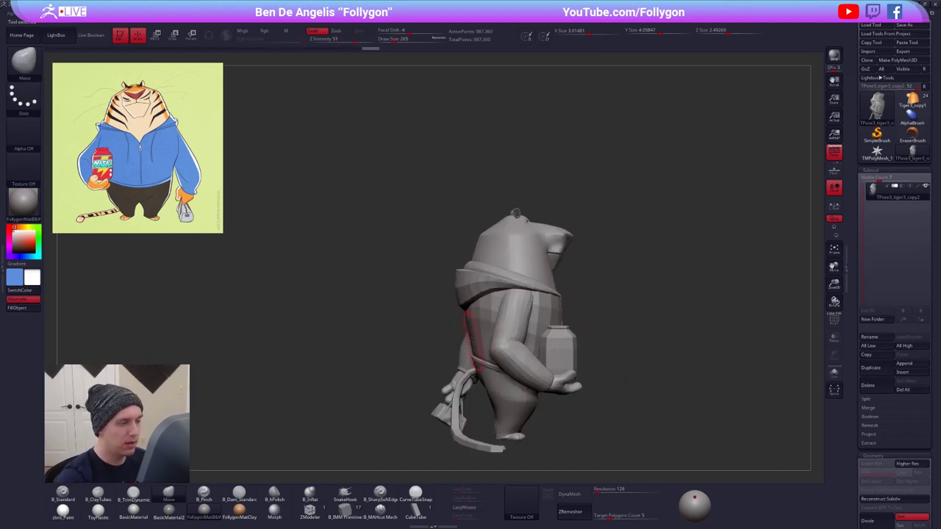
- Reshape the back of the torso with the Move brush enlarged to draw size 414
key("s")
left_click_drag(470, 337, 480, 336)
left_click_drag(401, 340, 467, 347)
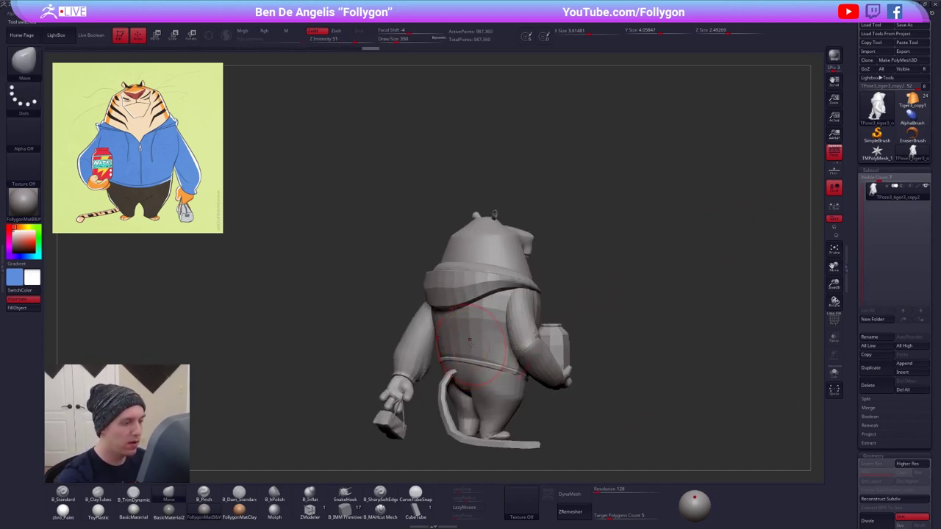
key("ctrl+z")
key("s")
left_click(470, 340)
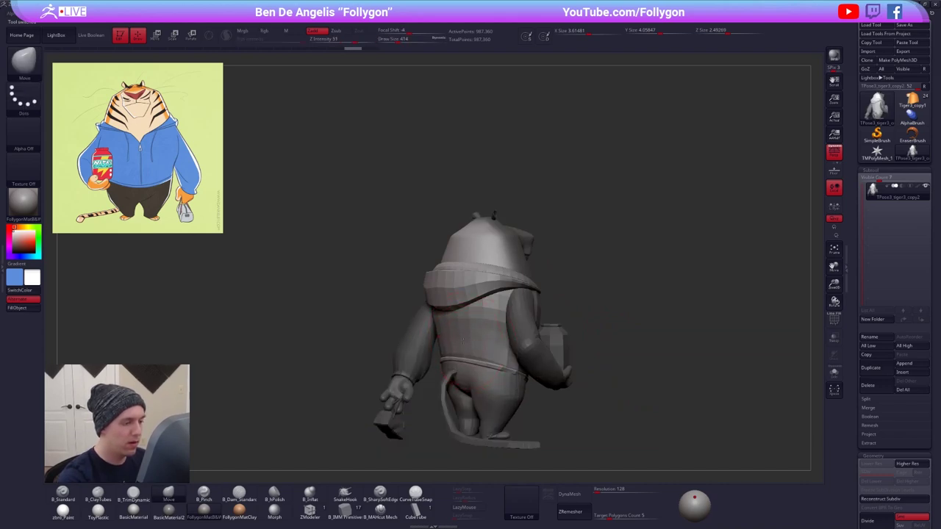
mouse_move(469, 340)
left_mouse_down()
mouse_move(449, 339)
mouse_move(504, 343)
mouse_move(515, 333)
left_mouse_up()
mouse_move(528, 331)
right_mouse_down()
mouse_move(563, 222)
mouse_move(565, 272)
right_mouse_up()
- Mask everything except the ears and reposition the ears along the top of the head with the Transpose move line
right_click_drag(482, 189, 520, 309, "alt")
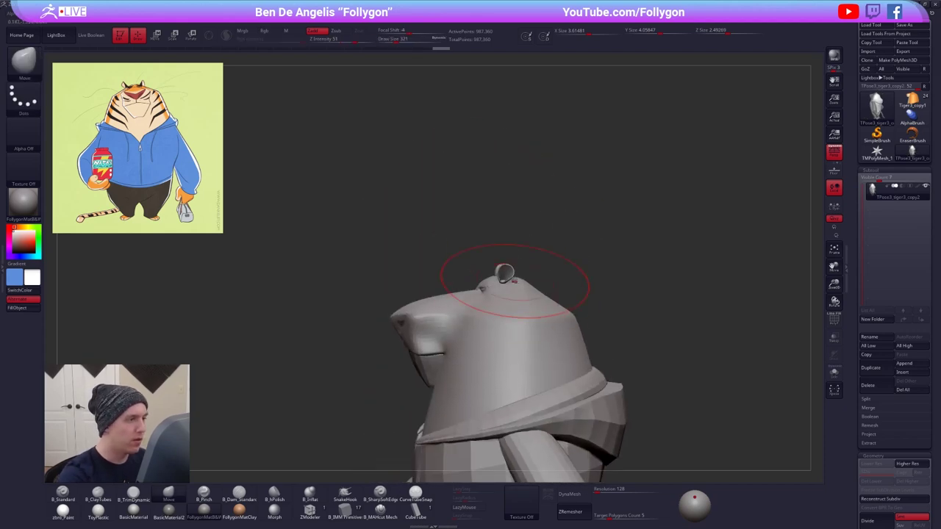
key("w")
left_click(510, 271, "ctrl")
left_click_drag(452, 289, 430, 296)
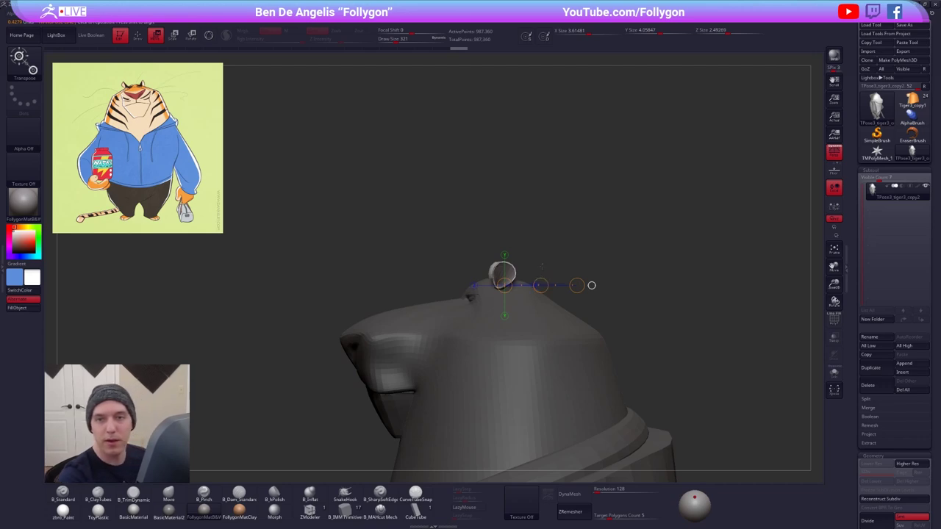
mouse_move(542, 312)
right_mouse_down()
mouse_move(535, 344)
mouse_move(542, 311)
right_mouse_up()
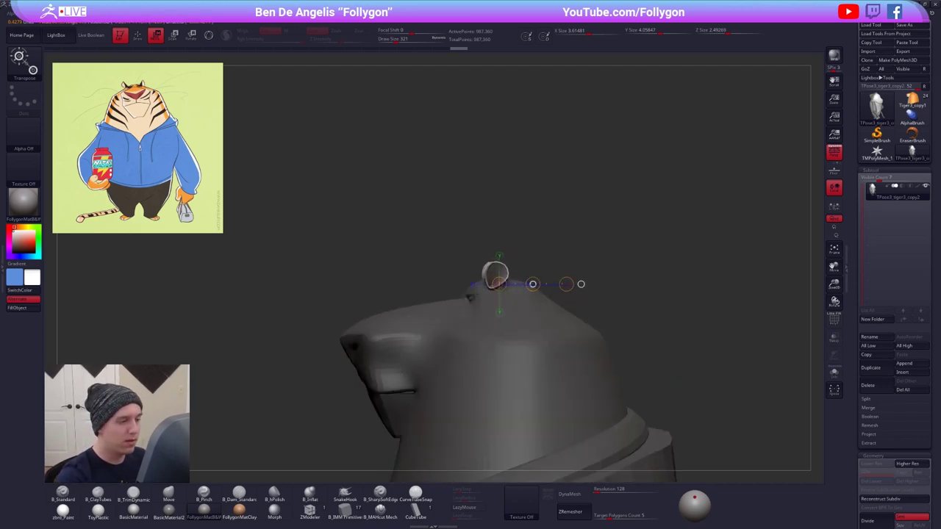
right_click_drag(519, 291, 569, 288)
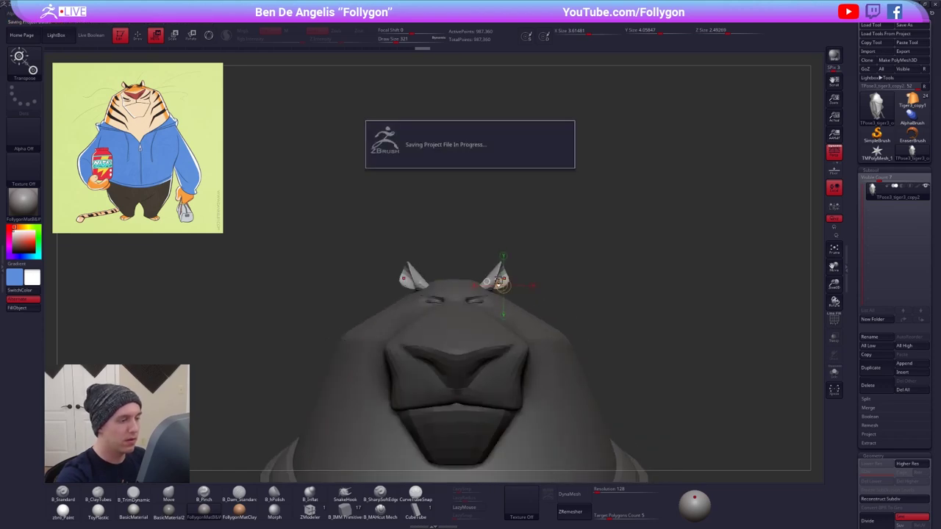
- Shift the unmasked ears slightly farther back on the head, judging their placement from the side
key("q")
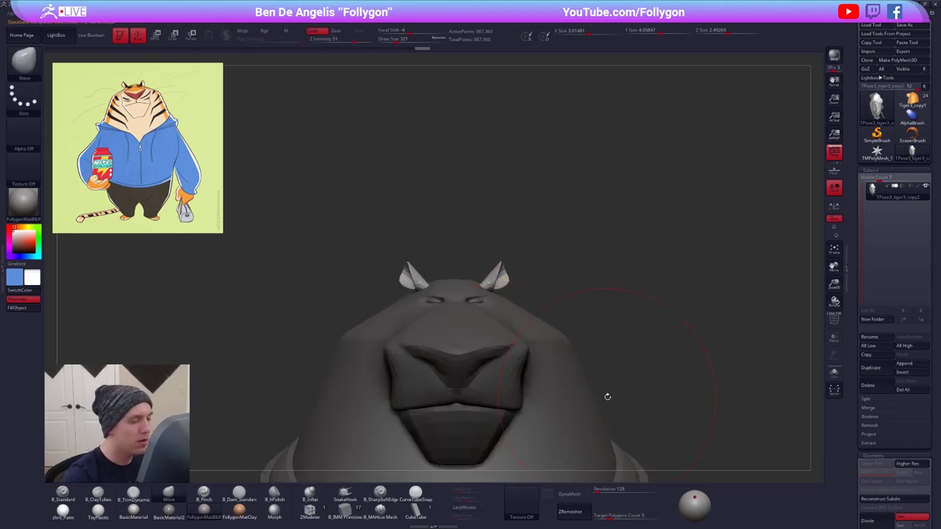
left_click_drag(579, 310, 493, 273)
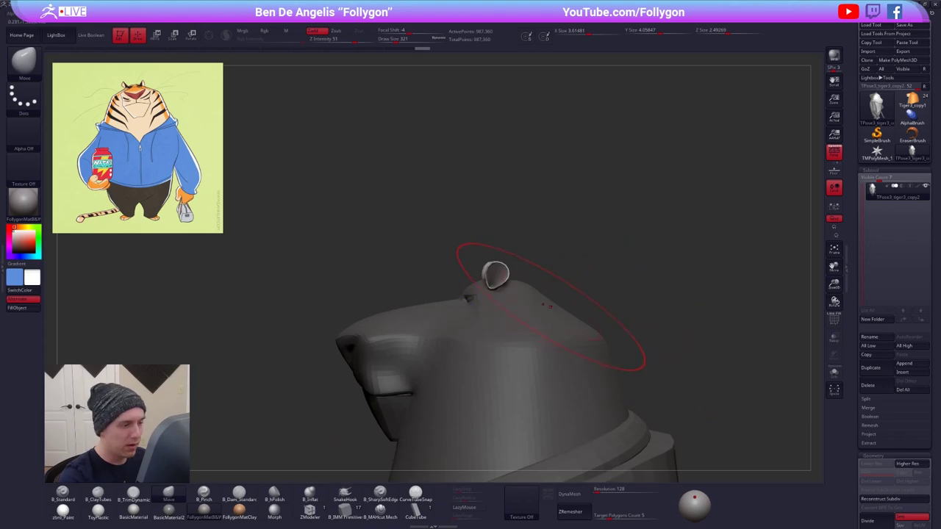
key("w")
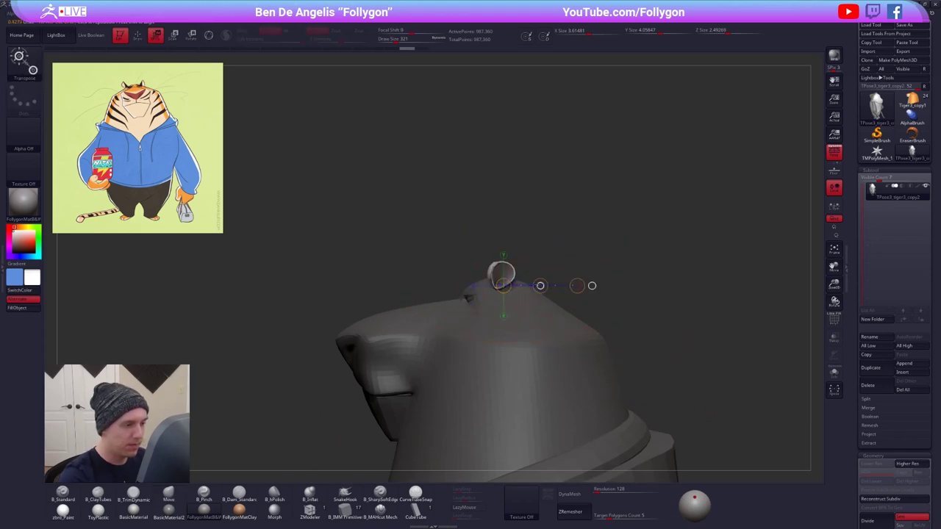
key("q")
- Reduce the Move brush to draw size 81 and then 43, and pull the ears taller and more pointed
key("space")
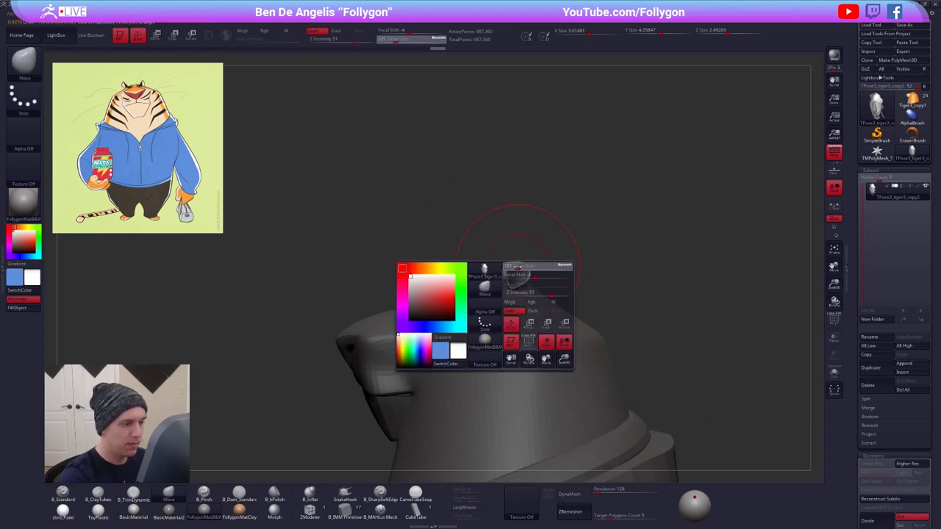
left_click_drag(522, 272, 513, 272)
right_click_drag(511, 263, 529, 261)
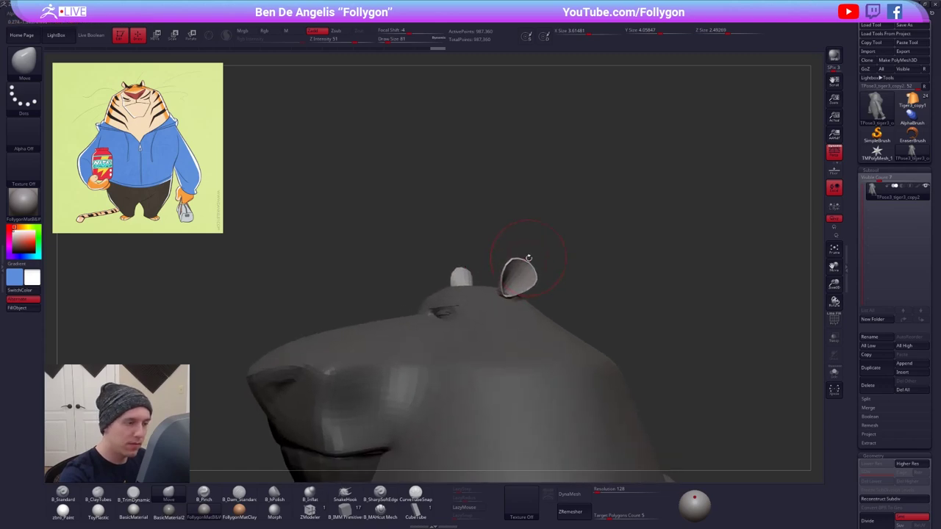
key("space")
left_click_drag(525, 260, 520, 260)
mouse_move(529, 261)
right_mouse_down()
mouse_move(519, 257)
mouse_move(553, 277)
mouse_move(525, 272)
mouse_move(549, 279)
mouse_move(536, 300)
right_mouse_up()
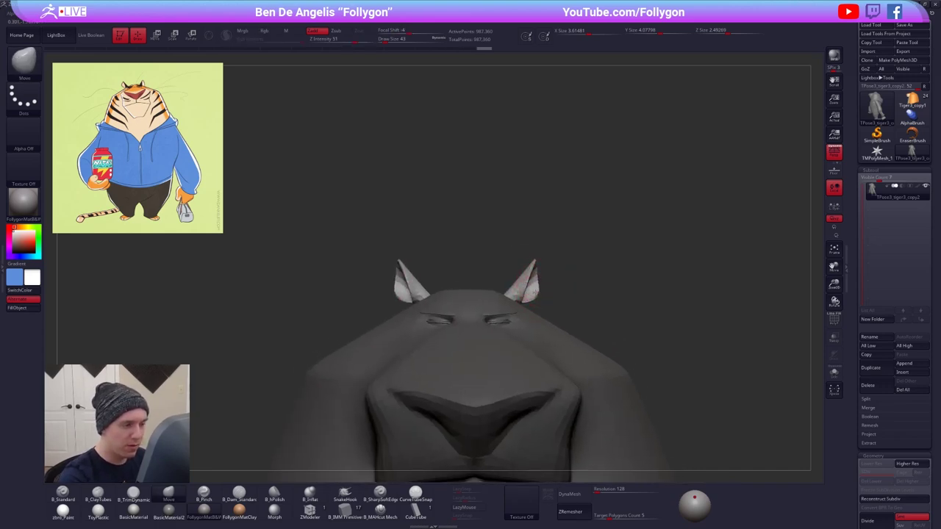
- Refine the outer curve and base of both ears with the Move brush, working from the front and back
right_click_drag(544, 279, 531, 280)
left_click_drag(534, 281, 534, 281)
right_click_drag(535, 281, 422, 281)
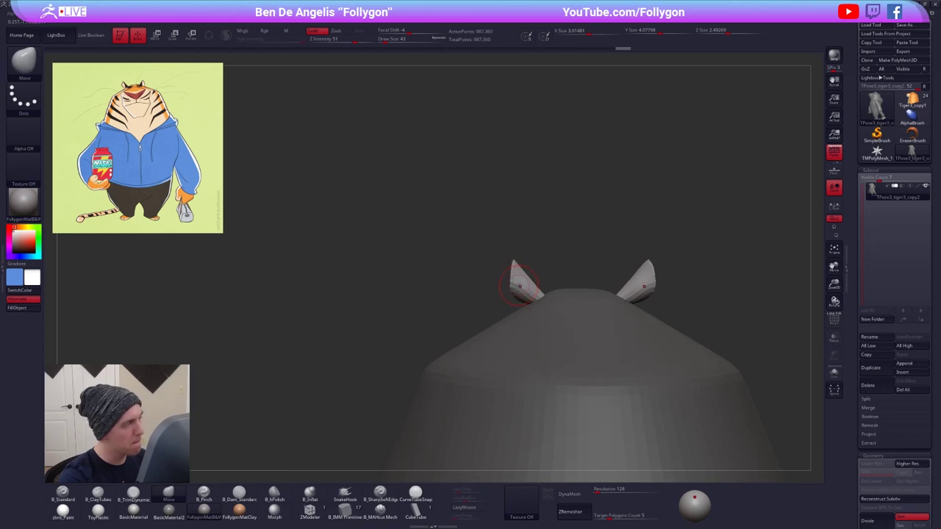
right_click_drag(520, 286, 588, 290)
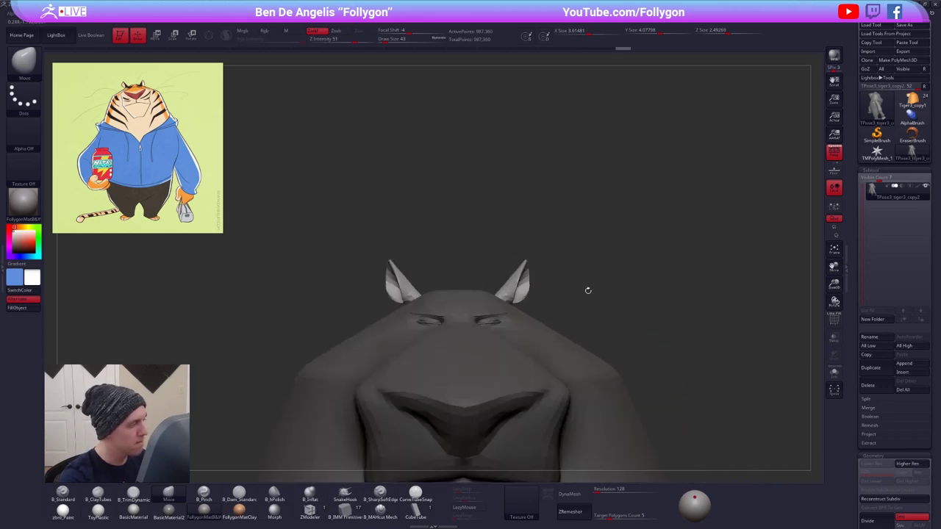
mouse_move(373, 285)
right_mouse_down()
mouse_move(363, 285)
mouse_move(420, 292)
right_mouse_up()
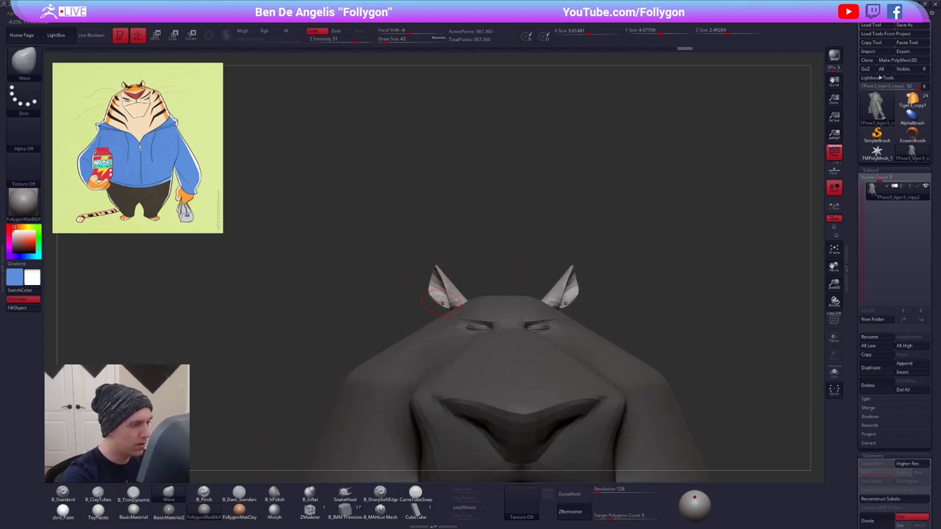
right_click_drag(434, 292, 439, 292)
- Adjust the overall ear shape with the Move brush at draw size 74, and clear the mask
key("space")
left_click_drag(464, 288, 451, 281)
mouse_move(464, 292)
right_mouse_down()
mouse_move(567, 281)
mouse_move(589, 247)
mouse_move(620, 245)
mouse_move(642, 336)
mouse_move(625, 352)
mouse_move(614, 272)
right_mouse_up()
key("w")
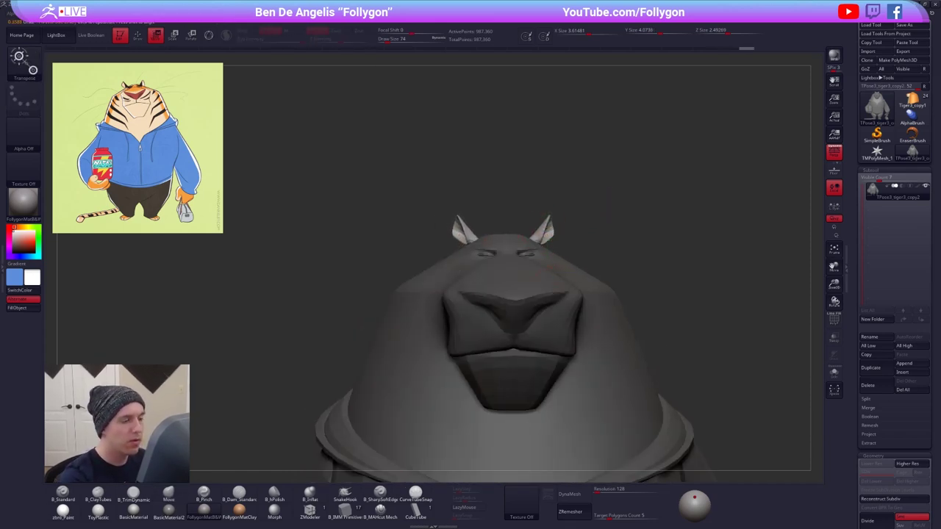
key("q")
right_click_drag(513, 285, 578, 290)
left_click_drag(580, 289, 604, 316, "ctrl")
- Compare the full figure with the reference drawing, and mask everything except the lower jaw
mouse_move(605, 316)
right_mouse_down("ctrl")
mouse_move(604, 370)
mouse_move(602, 315)
right_mouse_up("ctrl")
right_click_drag(651, 382, 653, 417, "ctrl")
right_click_drag(652, 418, 613, 417)
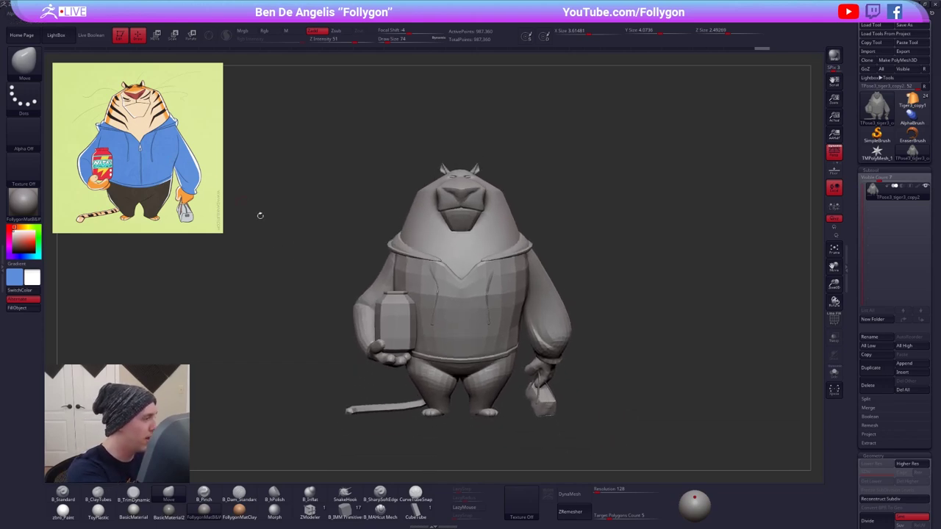
right_click_drag(585, 385, 654, 412)
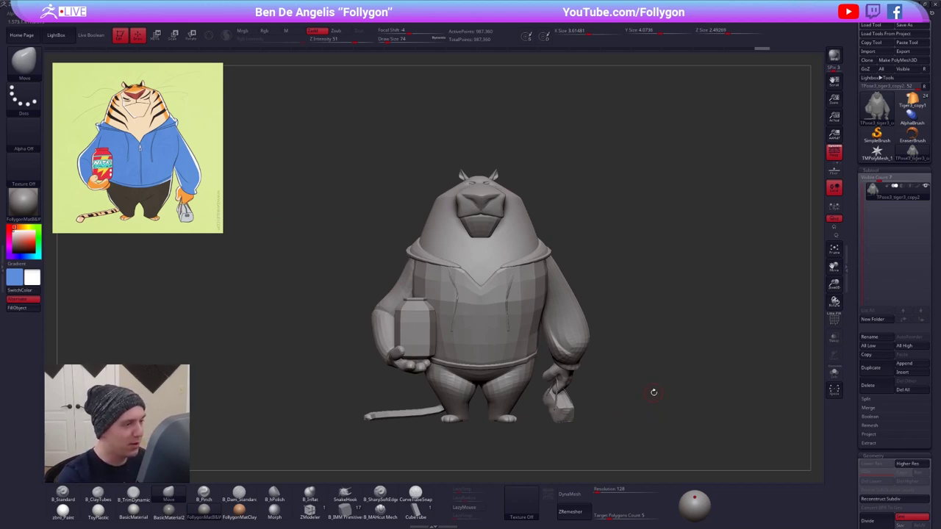
right_click_drag(653, 392, 670, 433, "alt")
right_click_drag(529, 299, 503, 253, "ctrl")
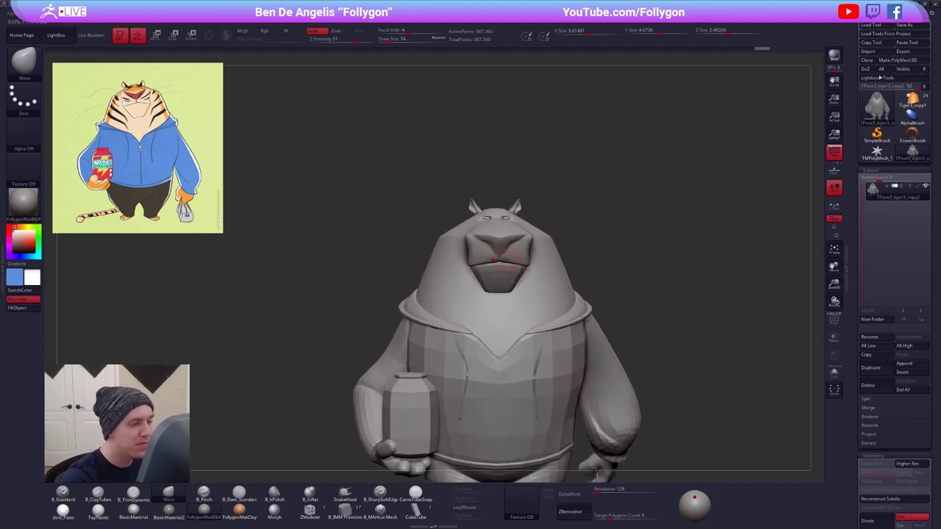
key("w")
left_click(506, 278, "ctrl")
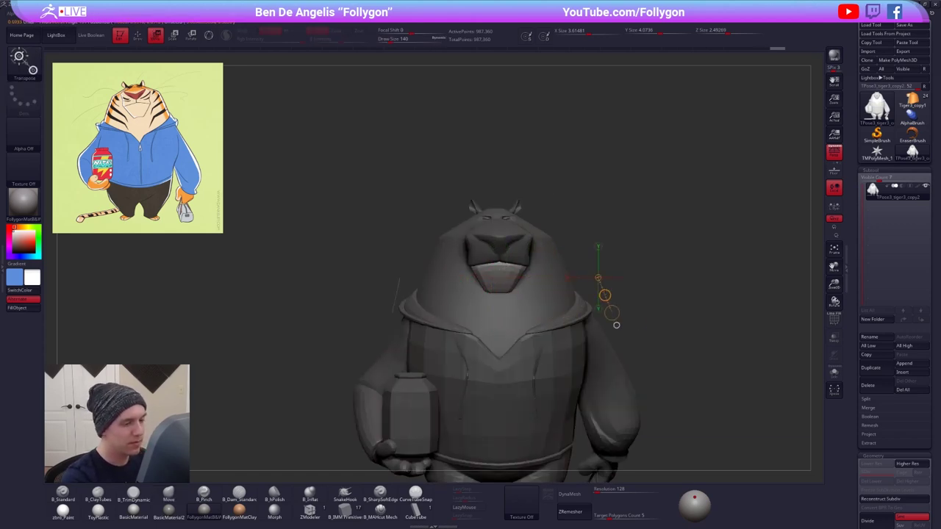
- Lower the jaw slightly using Transpose and the Move brush at draw size 140, and clear the mask
left_click_drag(616, 324, 657, 324, "alt")
left_click_drag(473, 256, 226, 117, "alt")
key("q")
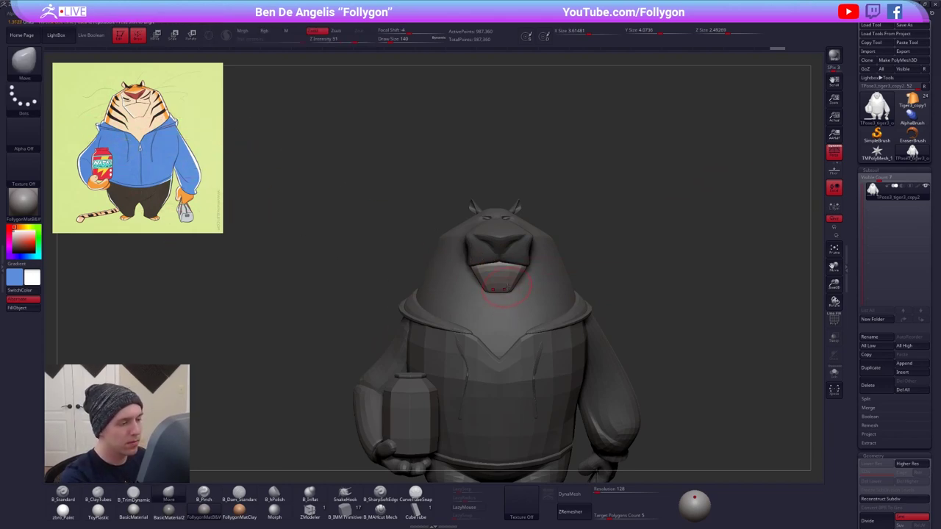
key("w")
key("q")
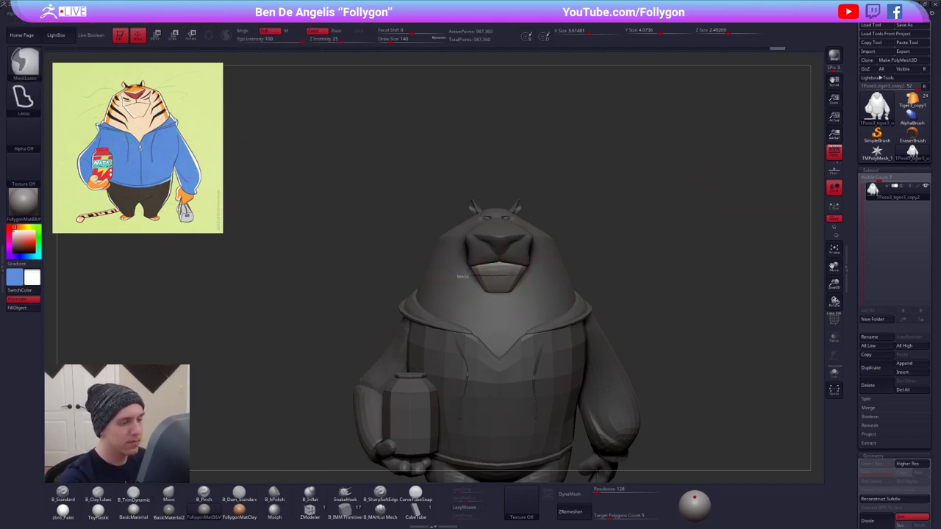
key("w")
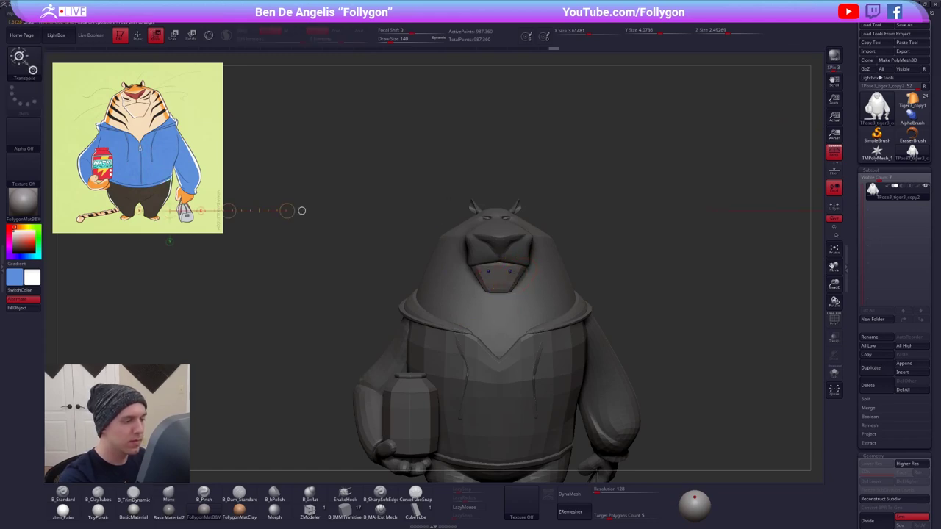
key("q")
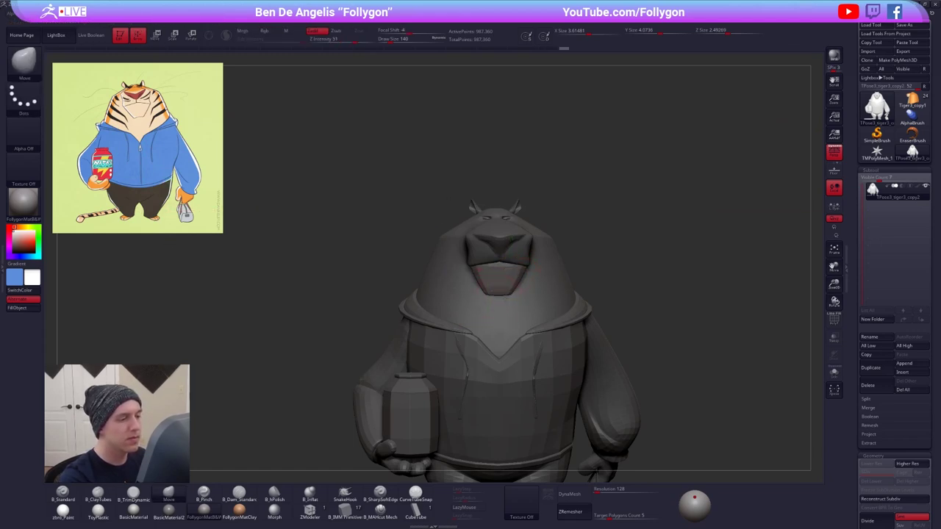
right_click_drag(510, 296, 546, 285)
mouse_move(548, 284)
left_mouse_down("ctrl")
mouse_move(575, 272)
mouse_move(554, 279)
mouse_move(566, 280)
mouse_move(631, 383)
mouse_move(668, 382)
mouse_move(647, 376)
mouse_move(630, 391)
mouse_move(585, 402)
mouse_move(609, 399)
mouse_move(599, 350)
left_mouse_up("ctrl")
- Transfer the Transpose Master pose back to the coloured tiger subtools and view the result from the side
left_click_drag(692, 237, 626, 236)
key("ctrl+1")
left_click(676, 335)
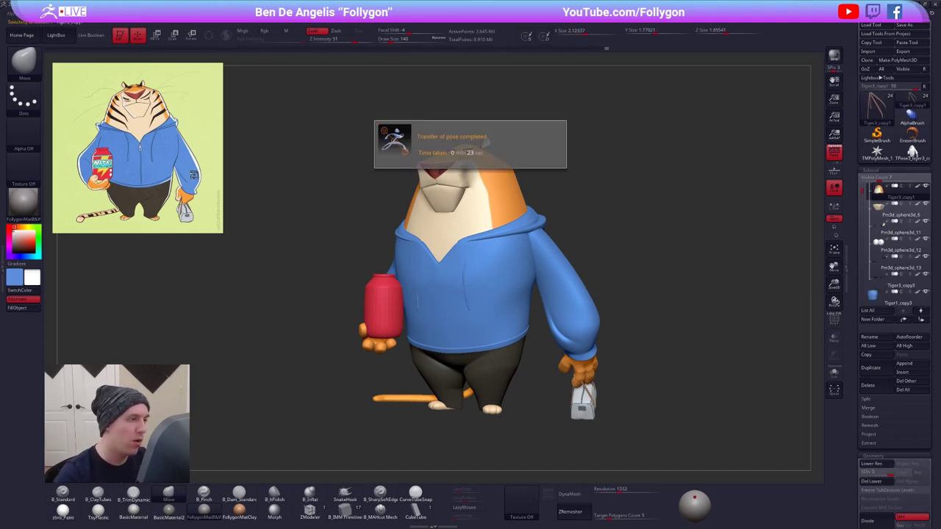
left_click_drag(675, 416, 666, 435)
mouse_move(631, 360)
left_mouse_down()
mouse_move(626, 346)
mouse_move(584, 407)
left_mouse_up()
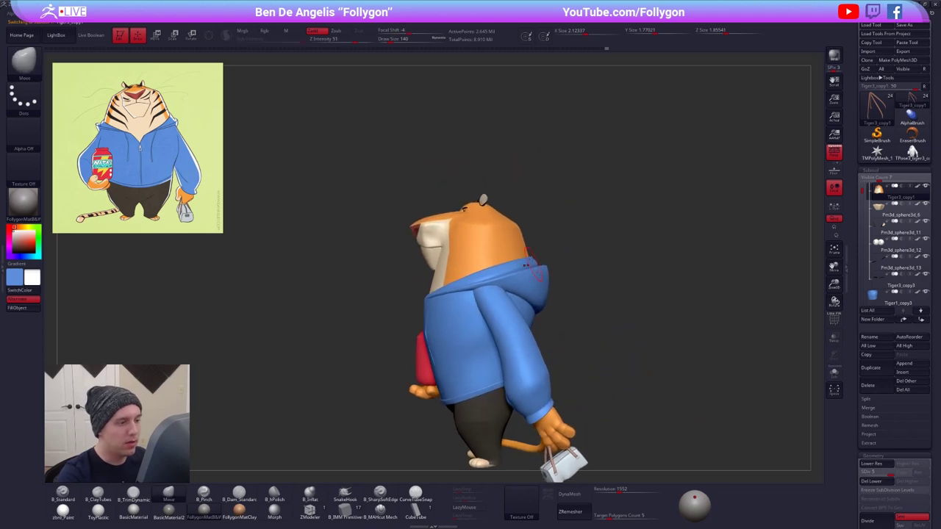
- Set the Move brush draw size to 227 and hide the sleeve of the arm holding the bag
key("space")
mouse_move(537, 264)
left_mouse_down()
mouse_move(547, 264)
mouse_move(536, 257)
left_mouse_up()
mouse_move(555, 252)
right_mouse_down("alt")
mouse_move(537, 221)
mouse_move(507, 277)
mouse_move(522, 301)
mouse_move(534, 299)
right_mouse_up("alt")
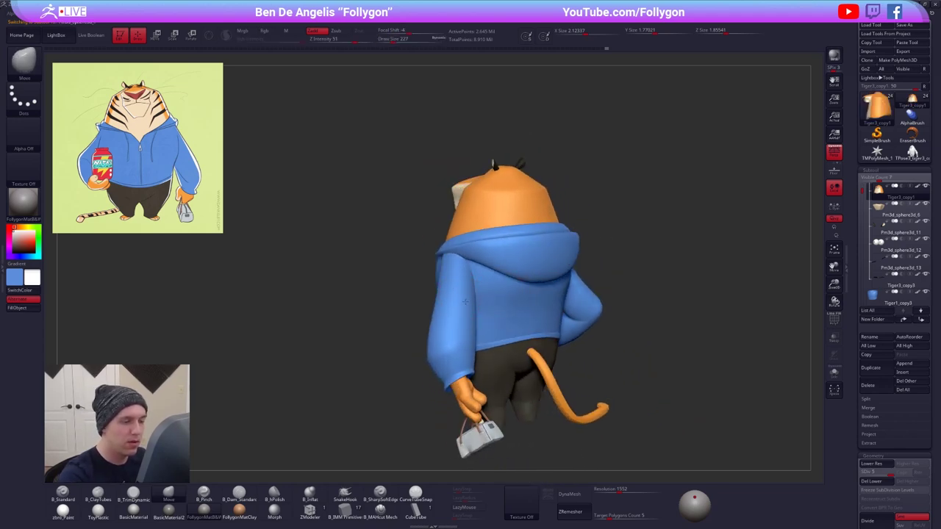
left_click(469, 269, "alt")
left_click(877, 279)
left_click(925, 291)
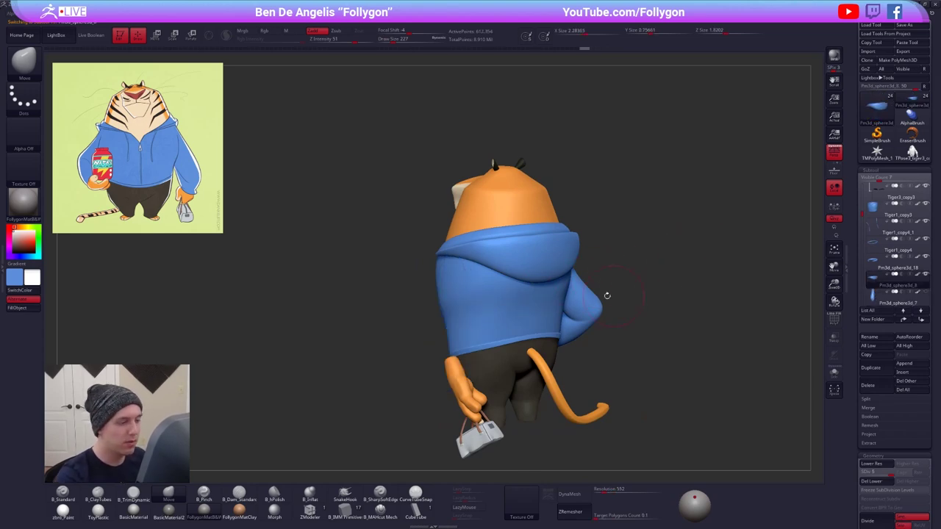
- Select the hoodie body and turn on transparency to examine the overlapping parts from the side
right_click_drag(607, 294, 672, 291)
left_click(530, 303, "alt")
key("alt+s")
right_click_drag(608, 295, 565, 319)
key("alt+s")
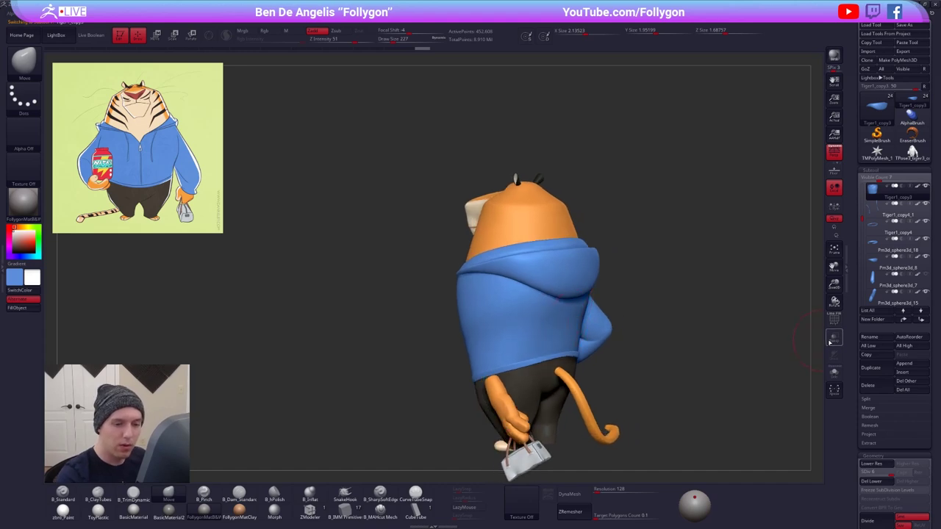
left_click(830, 342)
right_click_drag(726, 369, 753, 377)
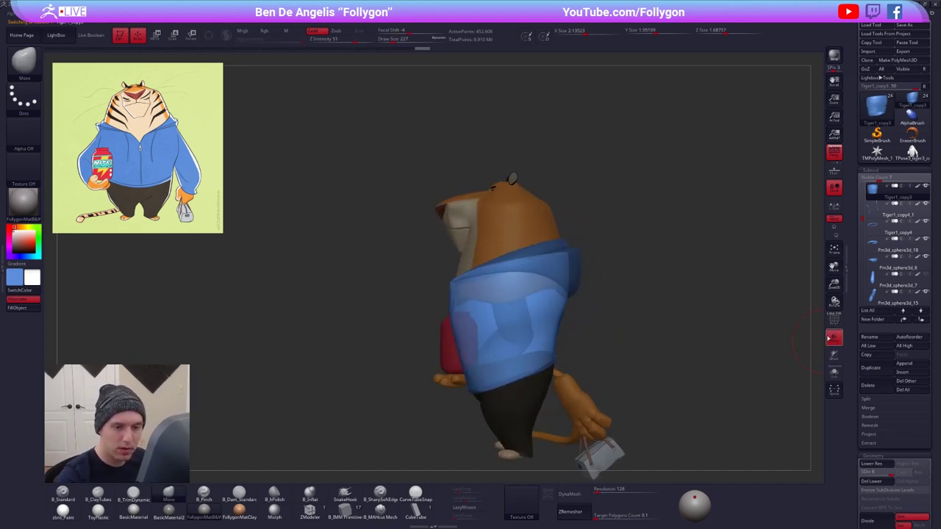
- Select the head, turn transparency off, and examine the character from the side and front
left_click(541, 225, "alt")
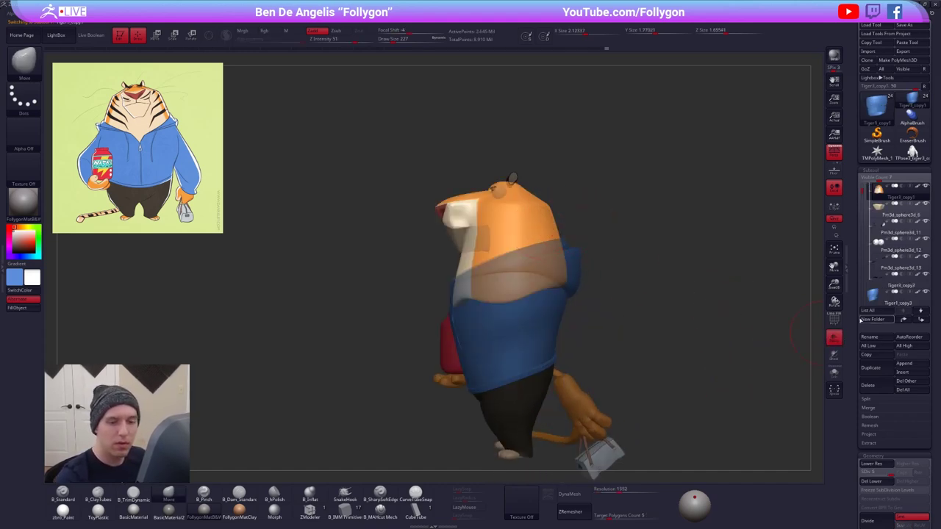
left_click(834, 338)
right_click_drag(594, 272, 598, 325)
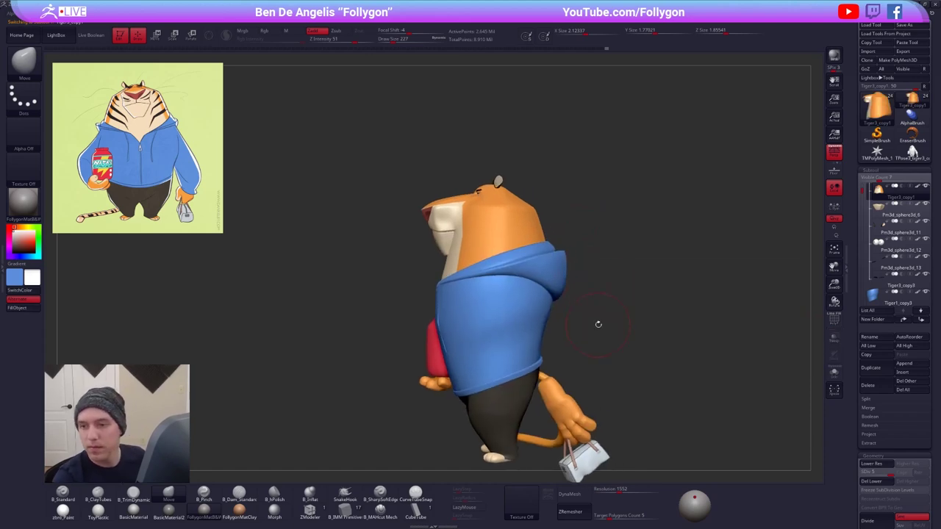
right_click_drag(644, 389, 609, 378)
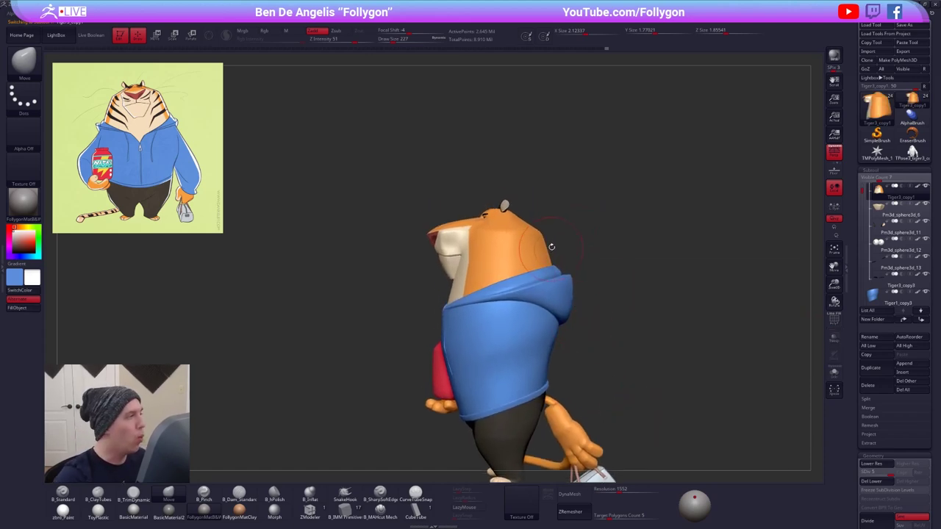
right_click_drag(552, 231, 632, 237, "shift")
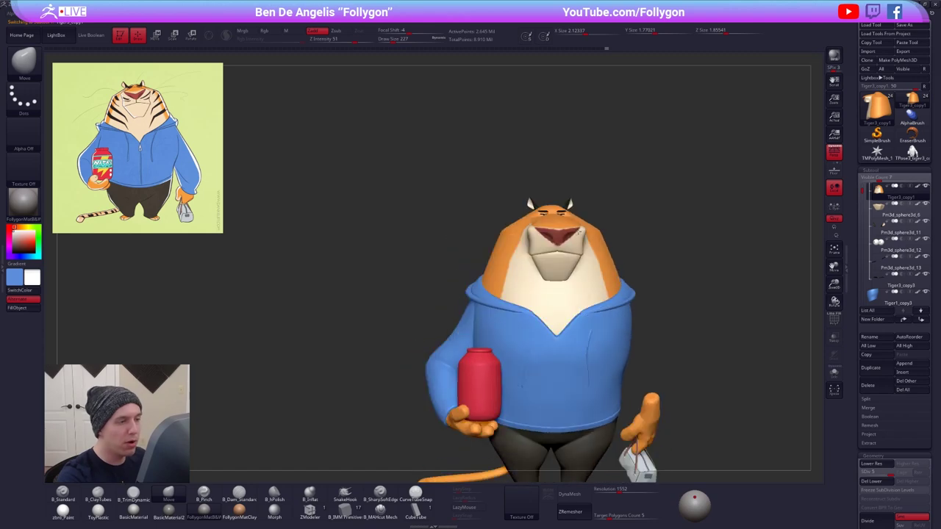
- Select the hood's inner rim and use transparency to examine how it overlaps the head from the side
right_click_drag(632, 280, 572, 310, "alt")
left_click(567, 320, "alt")
right_click_drag(622, 327, 642, 365, "ctrl")
left_click(835, 338)
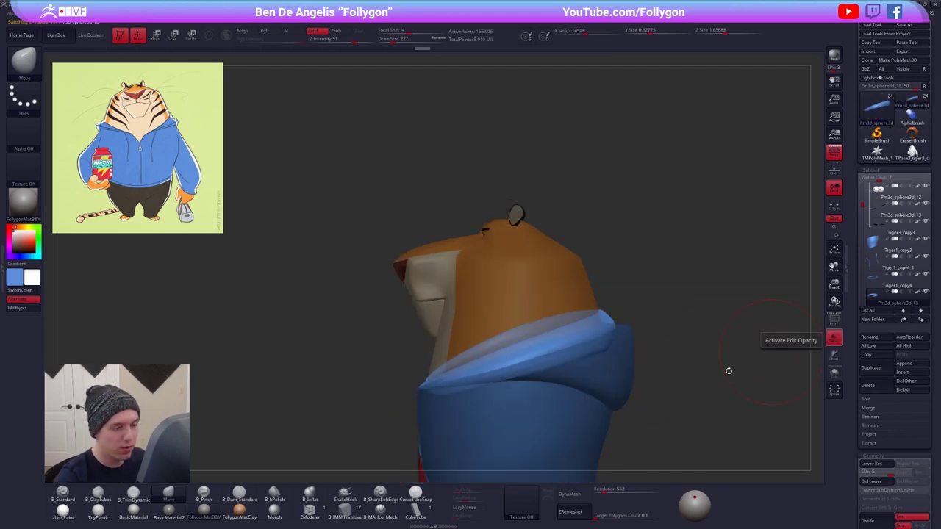
left_click(831, 337)
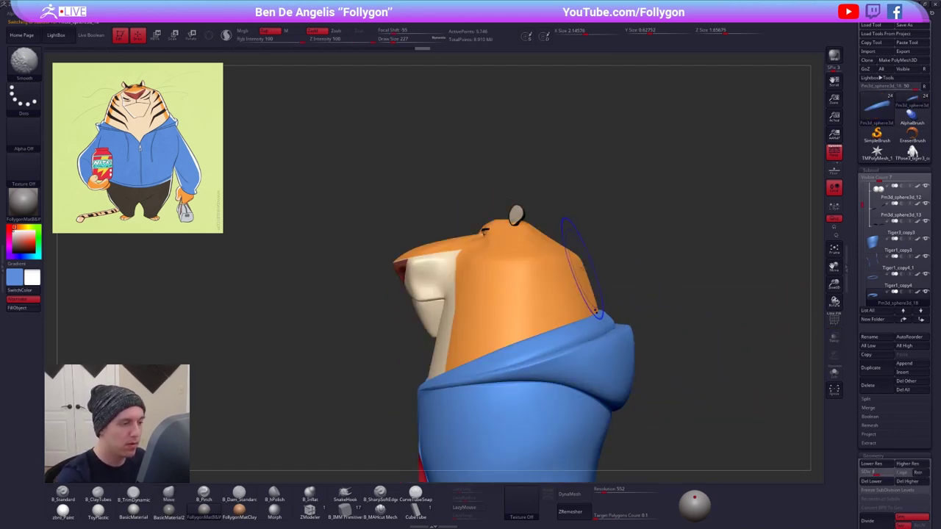
- Set the brush draw size to 279 and check the hood rim's wireframe across its subdivision levels
key("shift+d")
key("shift+d")
key("space")
left_click_drag(585, 289, 591, 290)
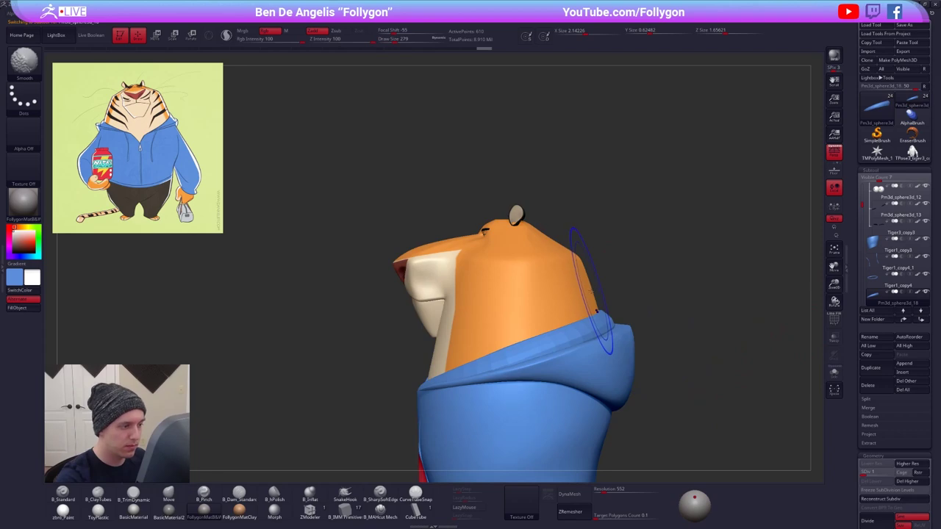
key("shift+f")
key("d")
key("d")
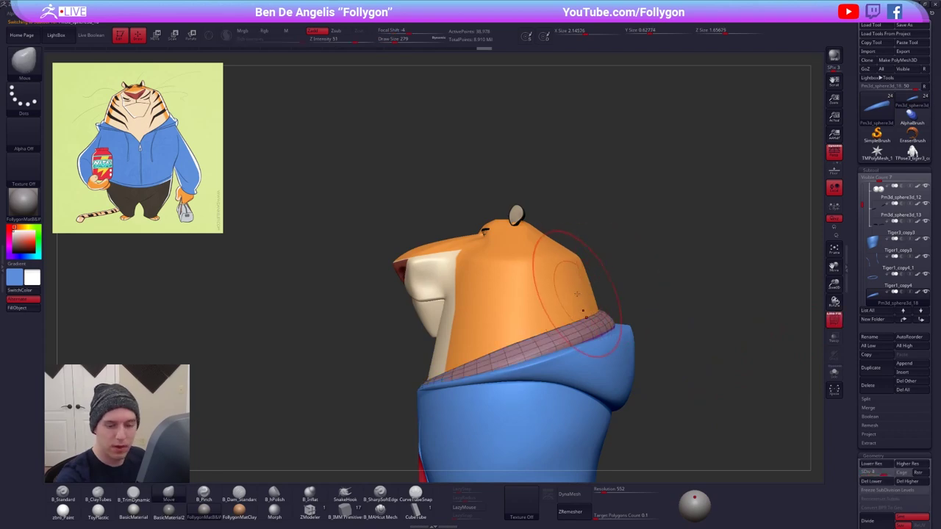
key("d")
key("shift+f")
- Select the head, lower it to its first subdivision level, and lasso-mask the crown and face
left_click(581, 295, "alt")
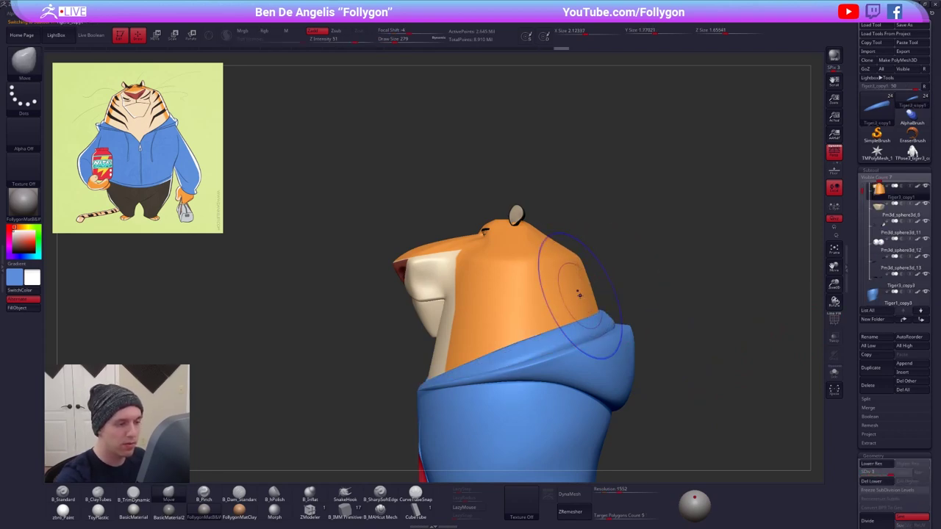
key("shift+f")
key("shift+d")
key("shift+f")
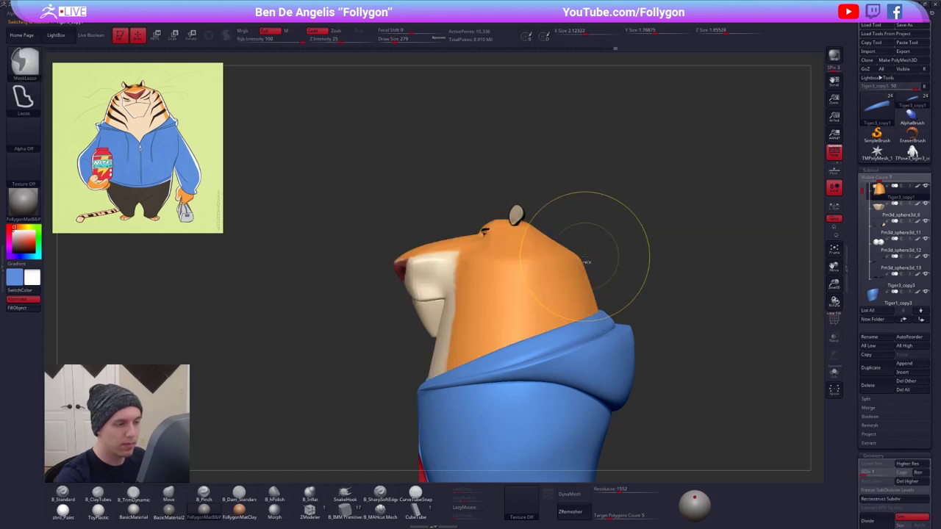
mouse_move(586, 257)
left_mouse_down("ctrl")
mouse_move(438, 152)
mouse_move(706, 157)
left_mouse_up("ctrl")
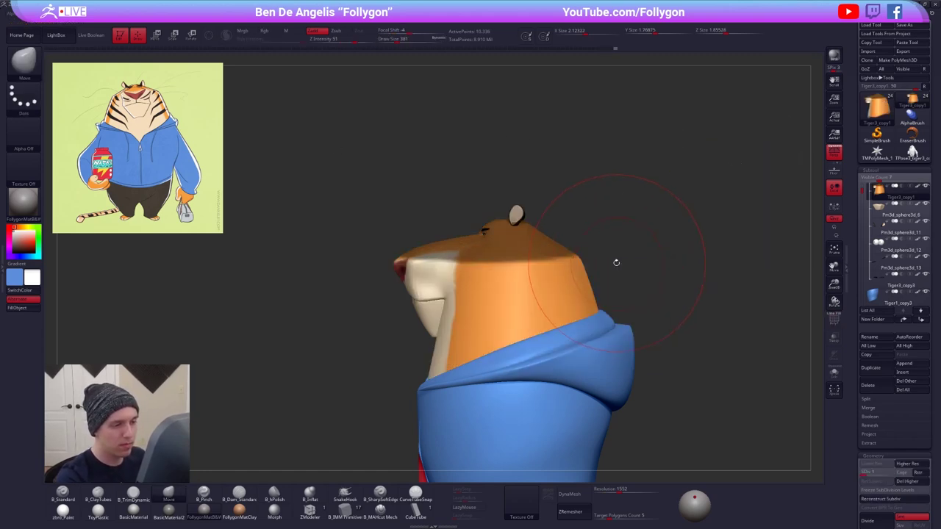
mouse_move(575, 215)
left_mouse_down("ctrl")
mouse_move(514, 326)
mouse_move(397, 196)
mouse_move(465, 150)
left_mouse_up("ctrl")
- Isolate the head, soften the mask's edge, and push the back of the neck inward with the Move brush at draw size 519
key("alt+s")
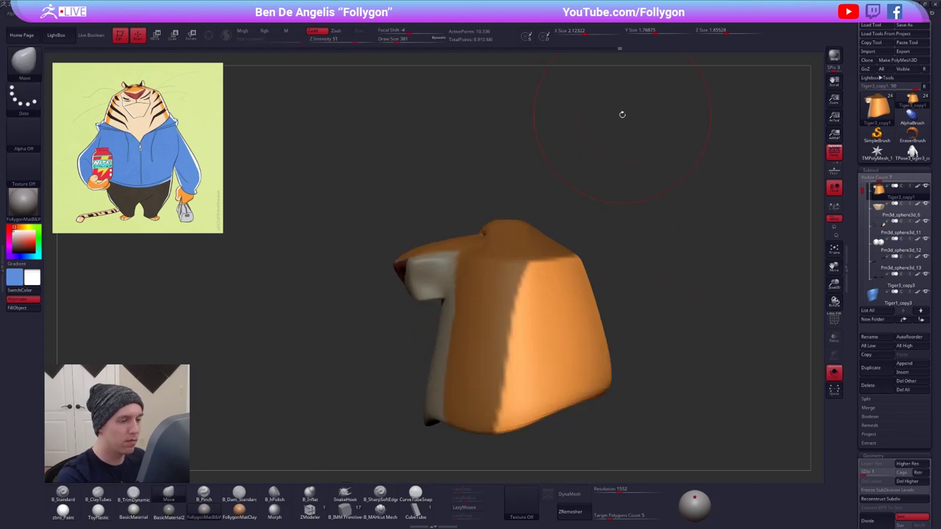
left_click_drag(614, 315, 578, 302, "alt")
left_click(581, 316, "ctrl")
left_click(570, 331, "ctrl")
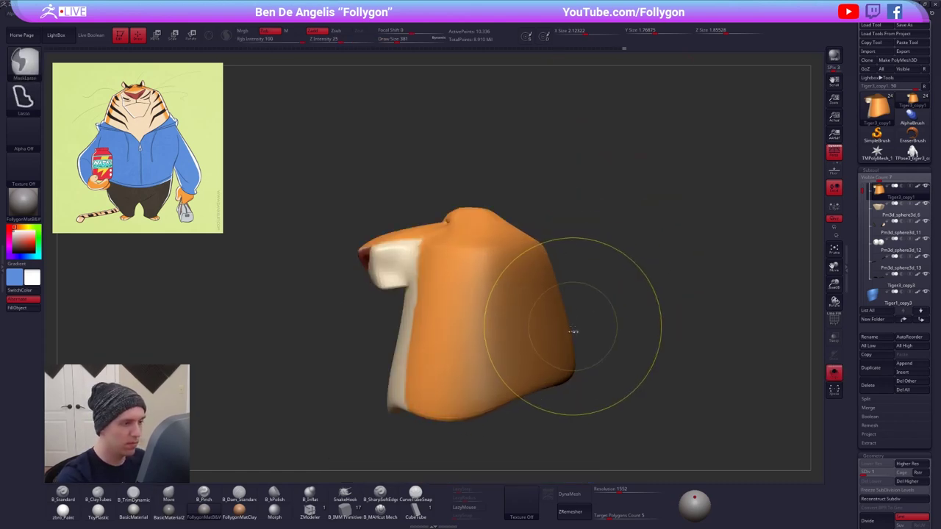
left_click(597, 302, "ctrl")
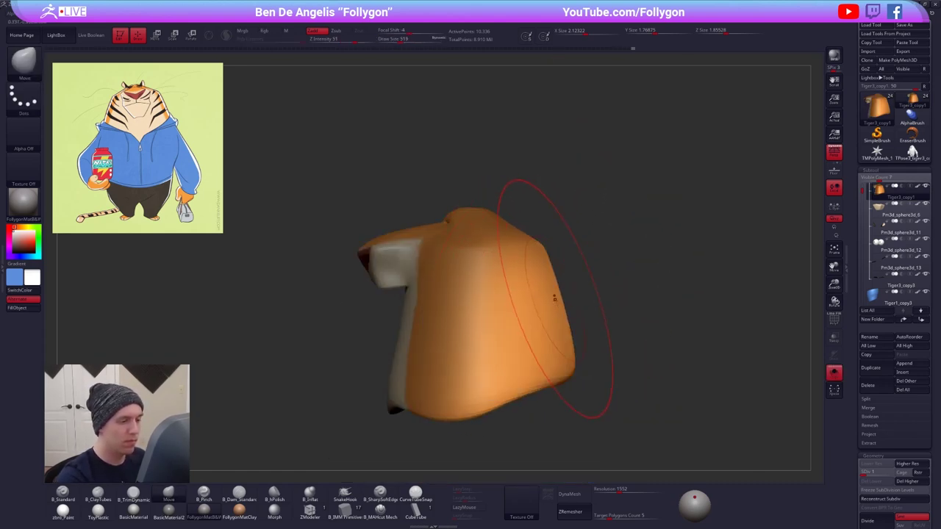
left_click(577, 353, "ctrl+shift")
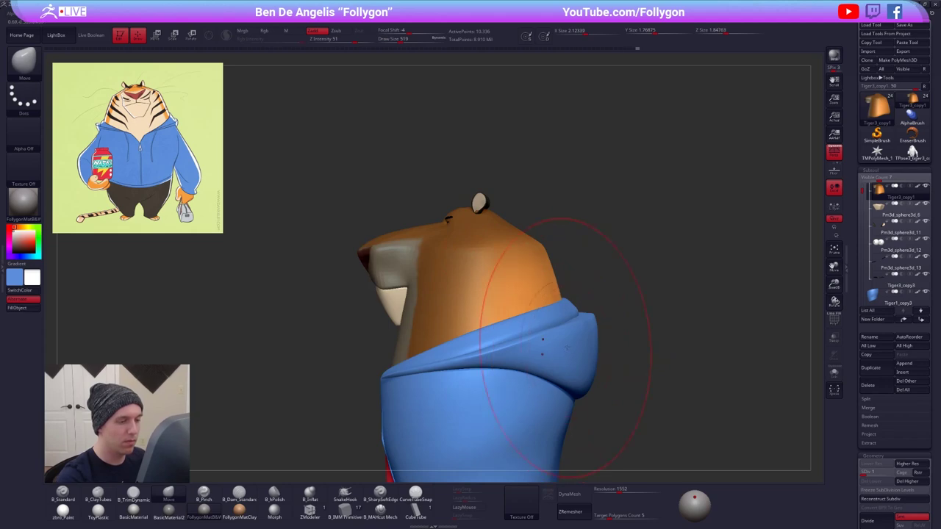
- With transparency on, push the back of the neck further in beneath the hood, reducing the Move brush draw size to 414
left_click(834, 339)
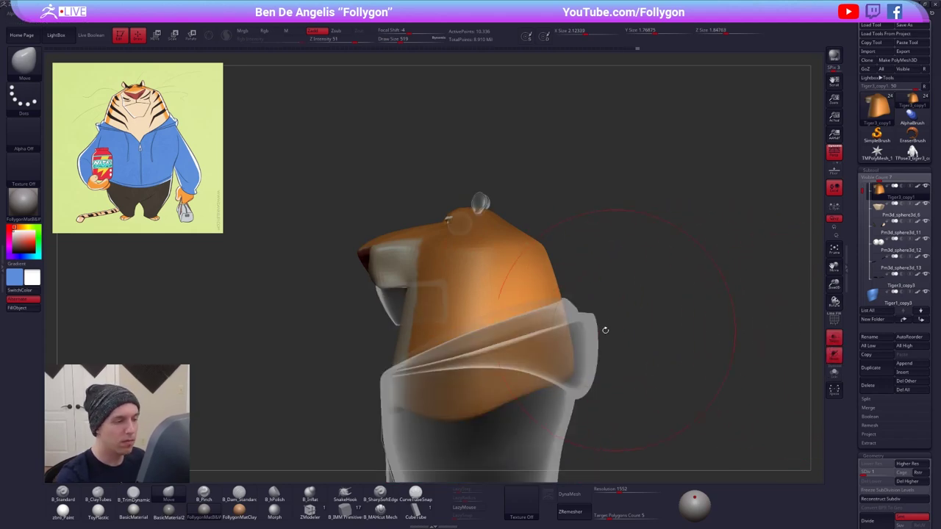
key("space")
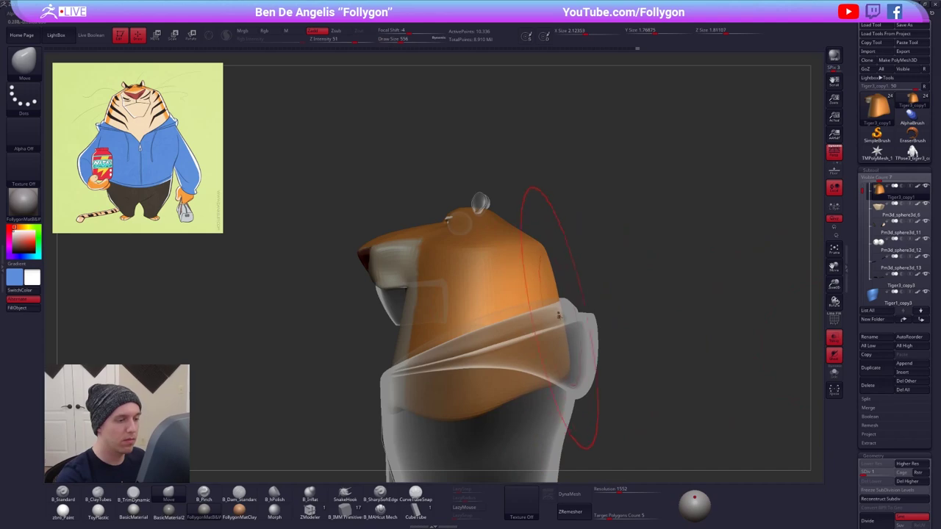
key("space")
left_click_drag(561, 316, 557, 315)
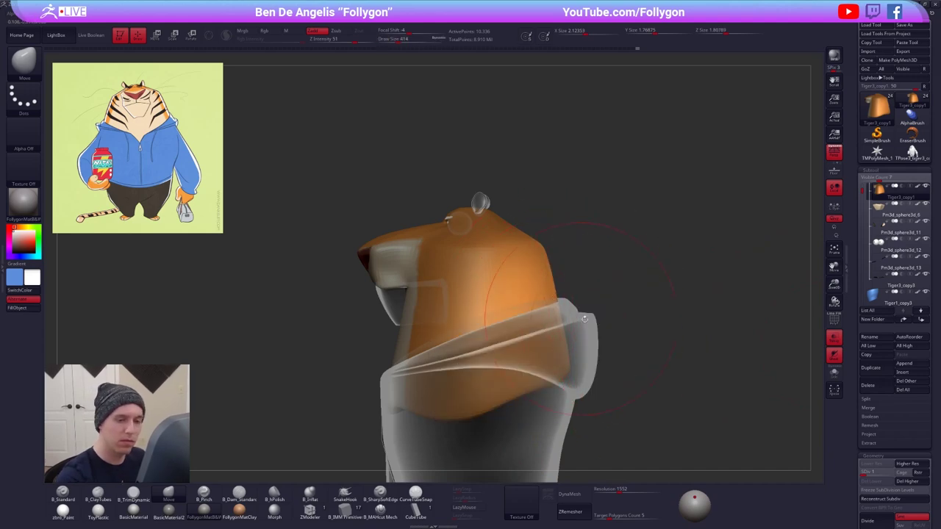
left_click(834, 339)
- Clear the head's mask, check the silhouette from the back and side, and return the head to its highest subdivision level
left_click_drag(762, 341, 671, 335)
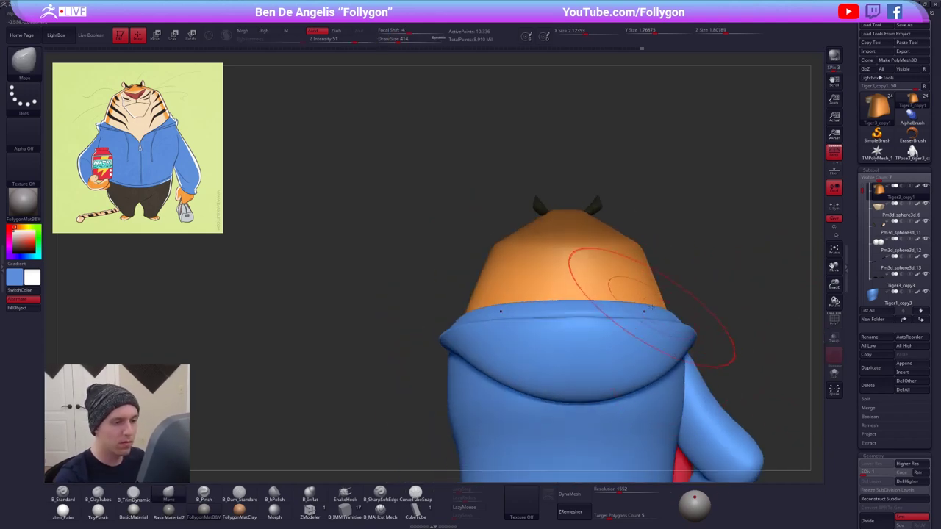
mouse_move(695, 294)
left_mouse_down("ctrl")
mouse_move(743, 326)
mouse_move(812, 327)
left_mouse_up("ctrl")
left_click_drag(631, 441, 602, 321, "alt")
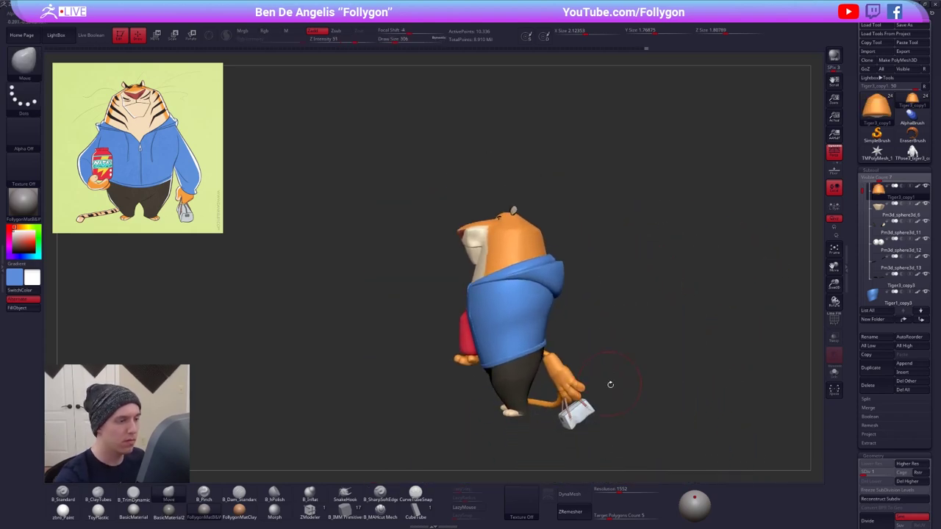
left_click_drag(625, 395, 647, 468)
key("d")
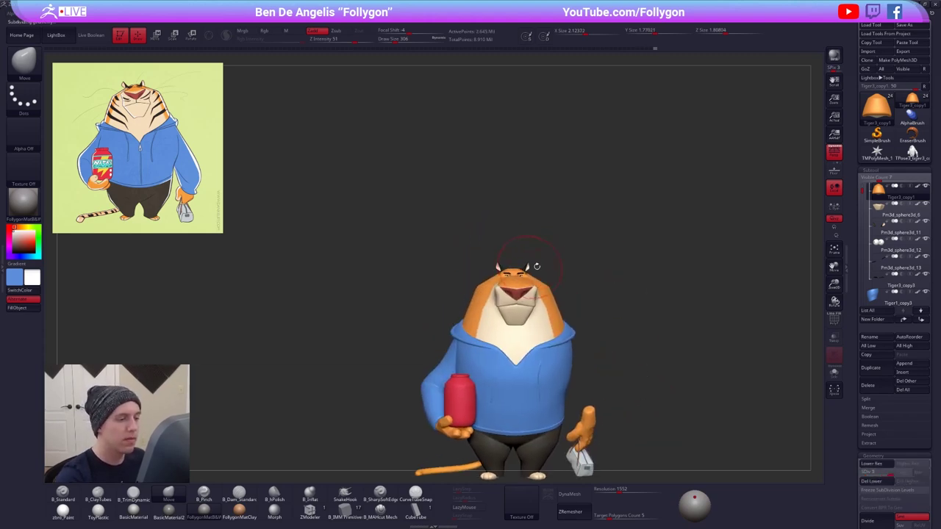
- Turn off perspective, inspect the hoodie body's wireframe, and set the Move brush draw size to 252
left_click(834, 152)
mouse_move(541, 370)
right_mouse_down("alt")
mouse_move(544, 316)
mouse_move(545, 328)
right_mouse_up("alt")
left_click(545, 328, "alt")
key("shift+f")
key("space")
left_click_drag(546, 328, 542, 326)
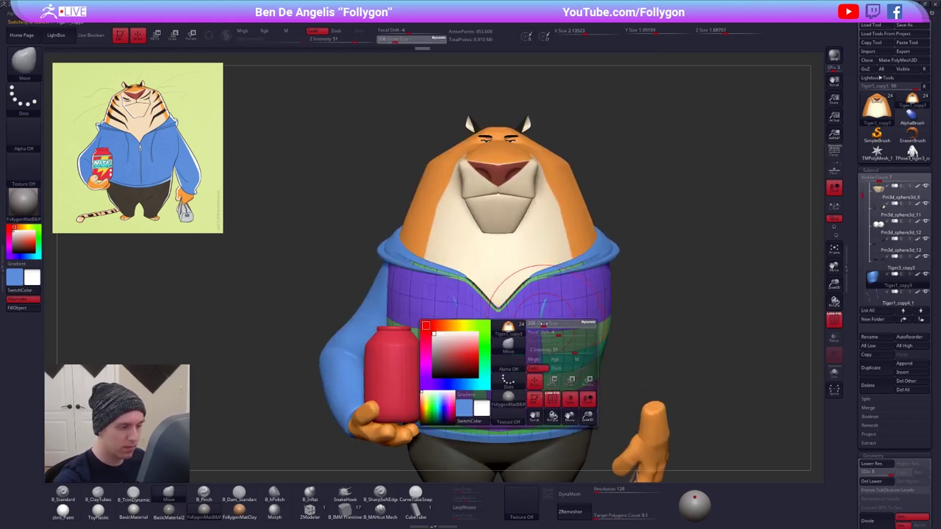
- Select the hoodie's drawstrings and move both so they sit on the surface of the chest
left_click(543, 316, "alt")
key("shift+f")
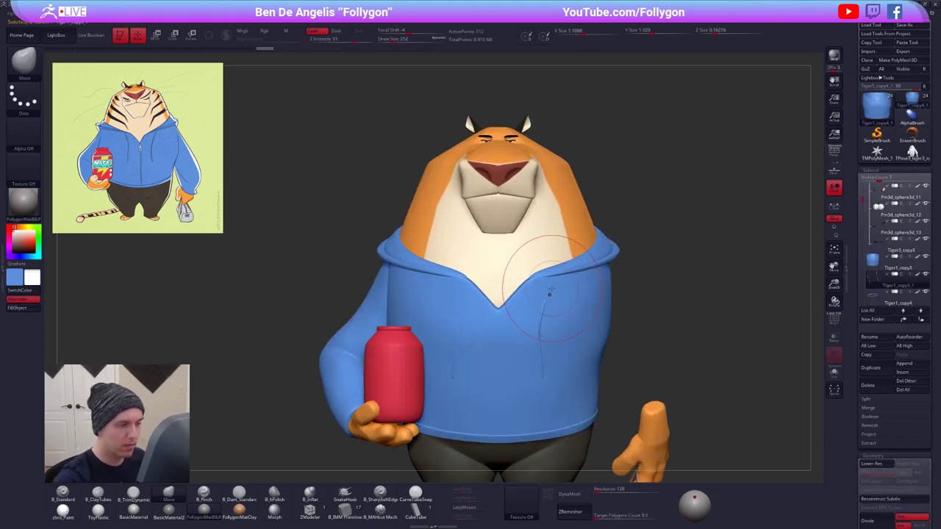
mouse_move(553, 291)
left_mouse_down()
mouse_move(555, 280)
mouse_move(550, 304)
left_mouse_up()
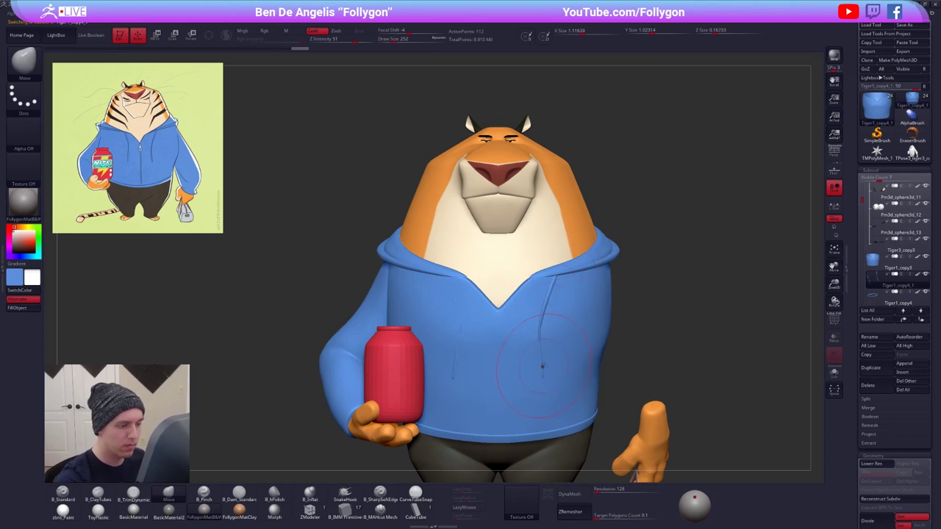
left_click_drag(450, 281, 452, 283)
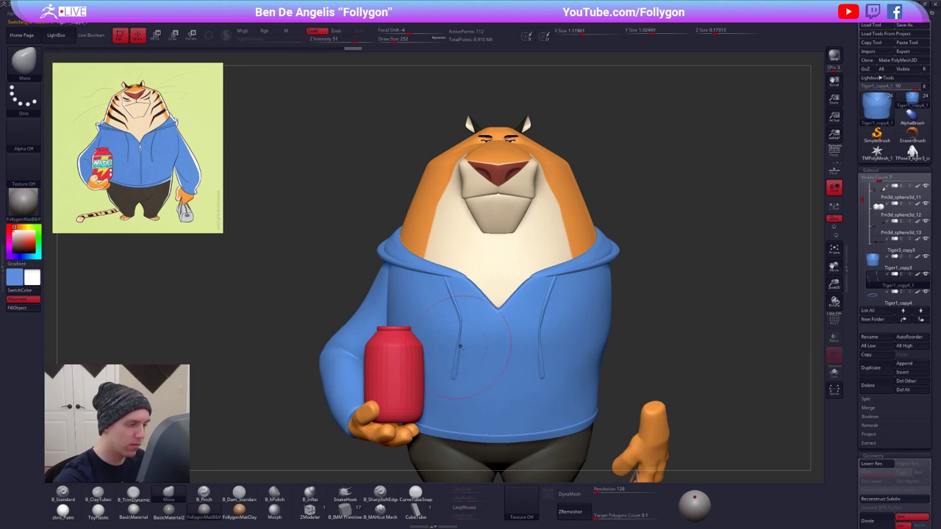
- Select the ears and reduce the Move brush draw size to 81 for close work on them
right_click_drag(468, 298, 478, 352, "alt")
left_click(479, 182, "alt")
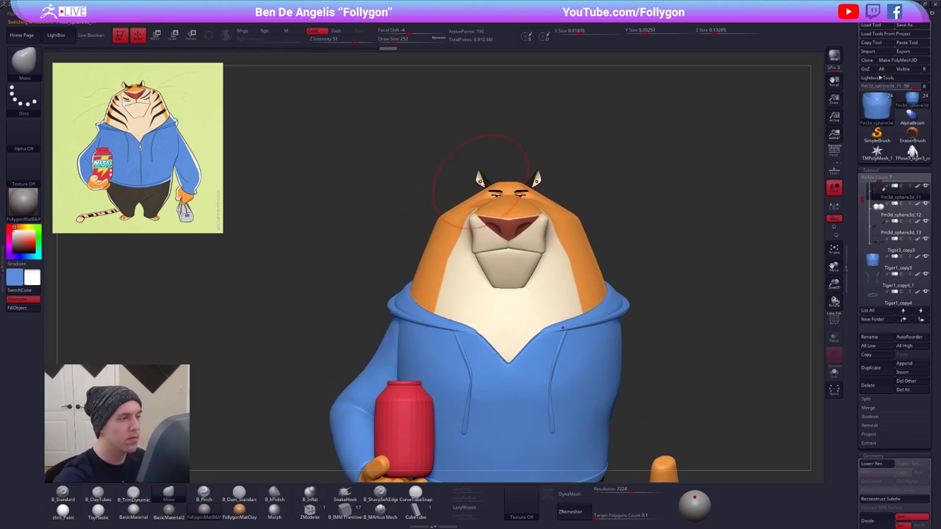
key("space")
left_click_drag(481, 179, 478, 179)
right_click_drag(479, 181, 499, 237, "ctrl")
key("shift+f")
right_click_drag(510, 174, 509, 236, "alt")
key("shift+f")
key("space")
left_click_drag(510, 234, 505, 234)
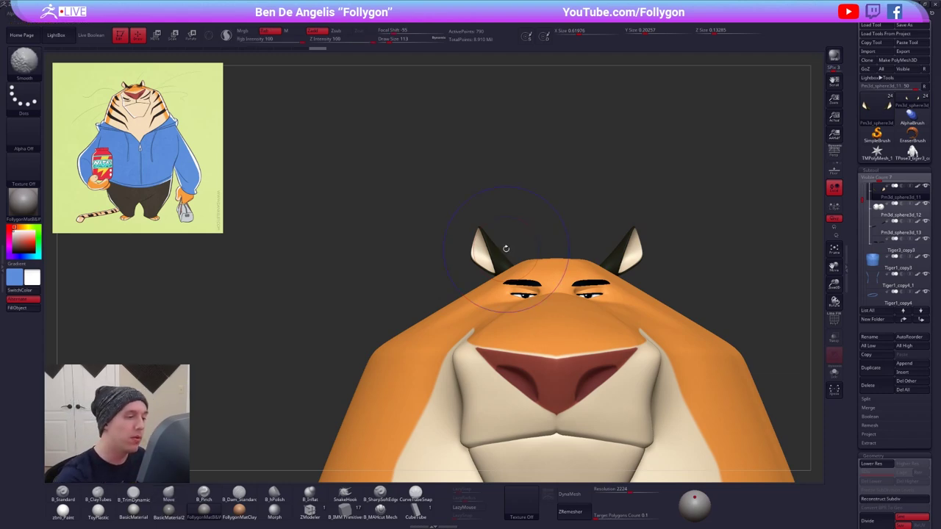
key("space")
left_click_drag(507, 244, 503, 242)
right_click_drag(499, 253, 501, 254, "alt")
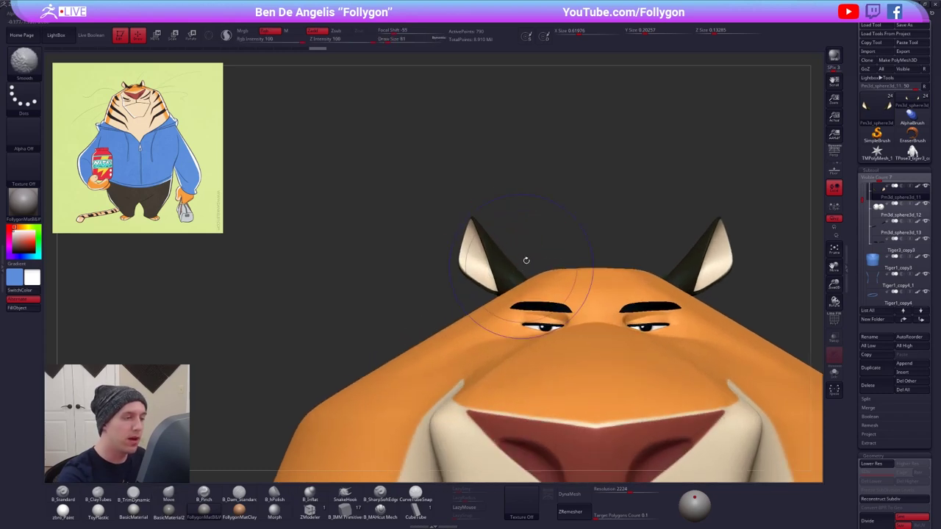
- Isolate the ears at their lowest subdivision level with the wireframe on, mask their outer parts, and activate Transpose Rotate
key("shift+d")
key("shift+f")
left_click(510, 237, "ctrl+shift")
mouse_move(464, 227)
left_mouse_down("ctrl")
mouse_move(540, 303)
mouse_move(492, 222)
left_mouse_up("ctrl")
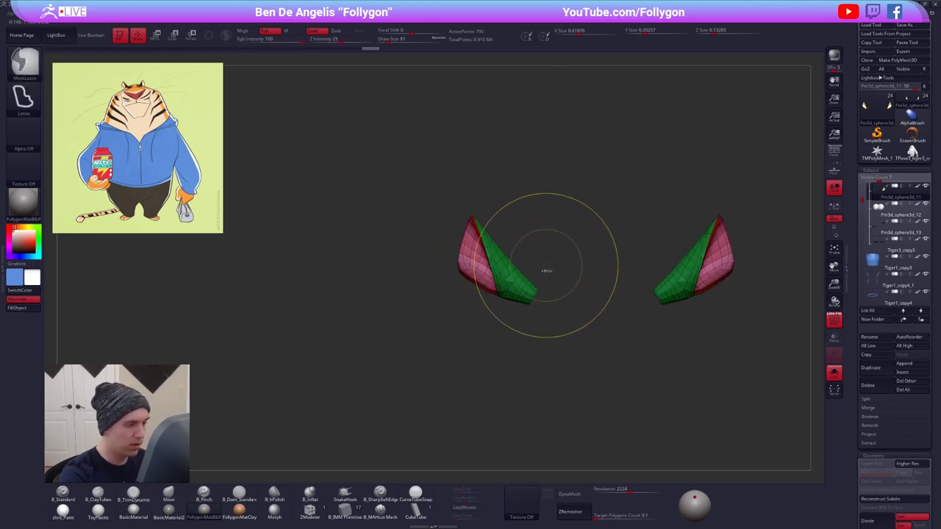
left_click_drag(546, 269, 522, 272, "alt")
key("r")
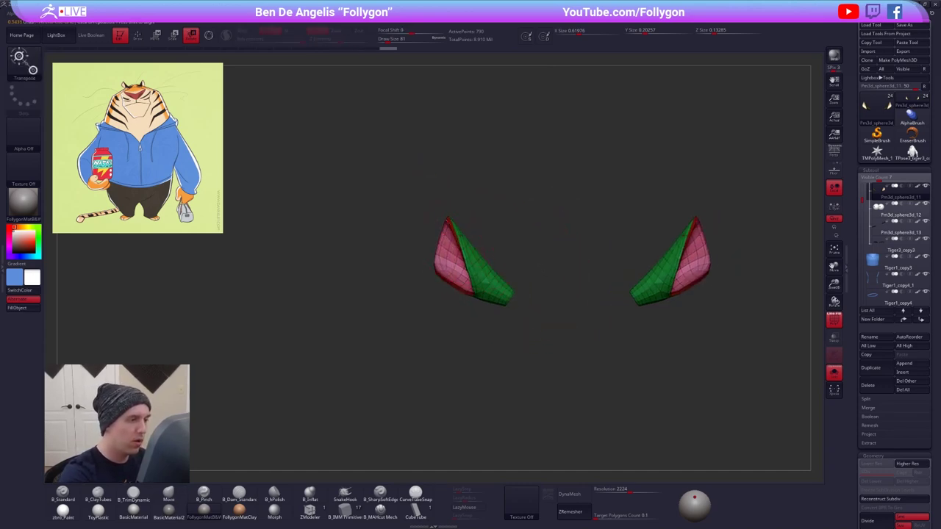
mouse_move(449, 219)
left_mouse_down()
mouse_move(534, 340)
mouse_move(541, 336)
left_mouse_up()
left_click_drag(496, 278, 532, 324)
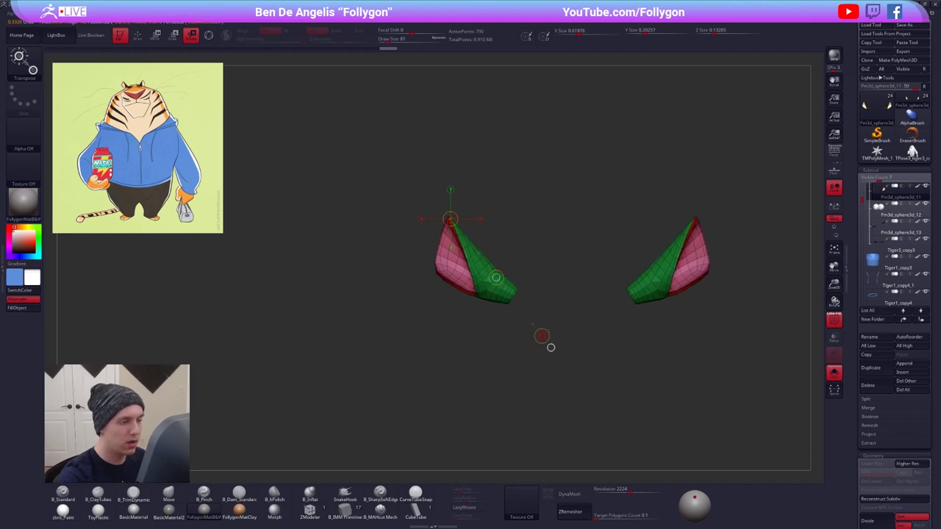
key("ctrl+z")
- Rotate the unmasked ear bases with a Transpose line, and return to the Move brush with the whole head displayed
left_click_drag(435, 264, 548, 332)
key("alt+s")
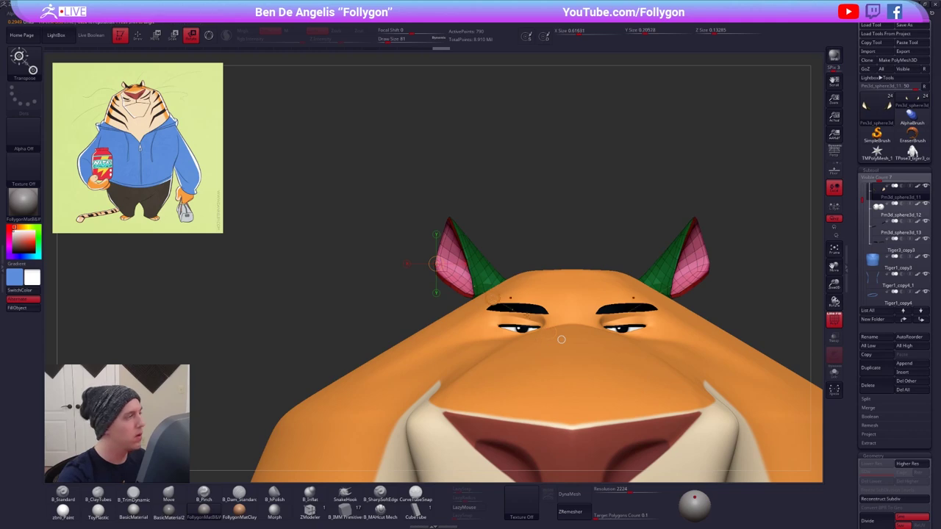
key("q")
- Isolate the ears without wireframe and pull the lower edge of their bases down using the Move brush at draw size 67
key("space")
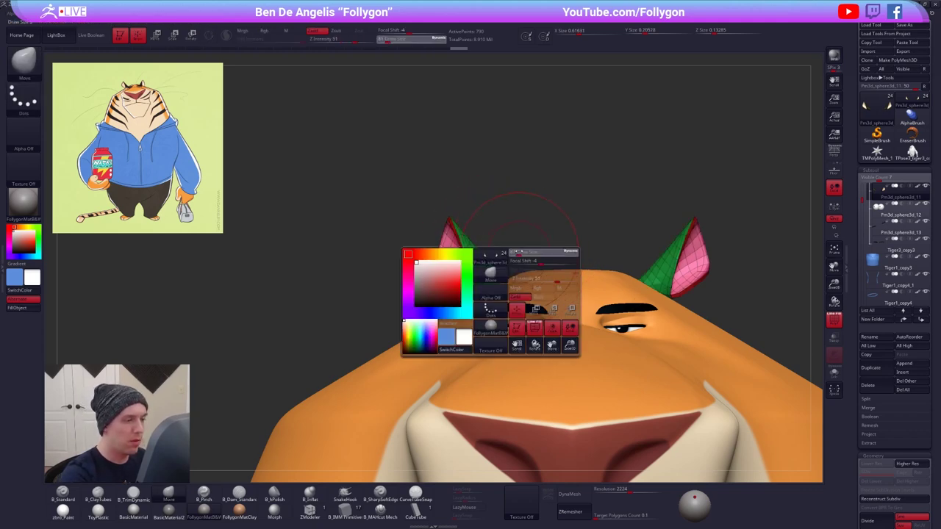
key("shift+f")
key("shift+ctrl+s")
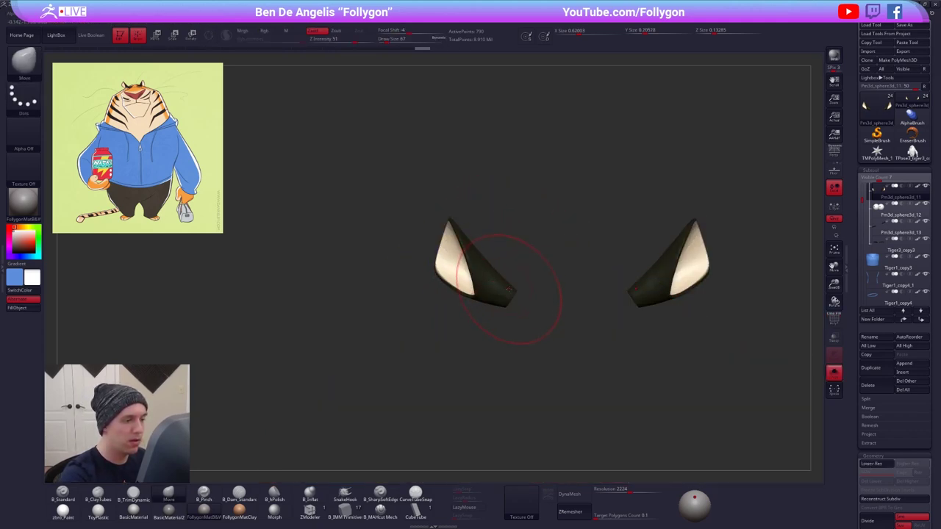
mouse_move(501, 300)
left_mouse_down()
mouse_move(477, 289)
mouse_move(493, 312)
left_mouse_up()
key("ctrl+shift+s")
key("space")
key("ctrl+shift+s")
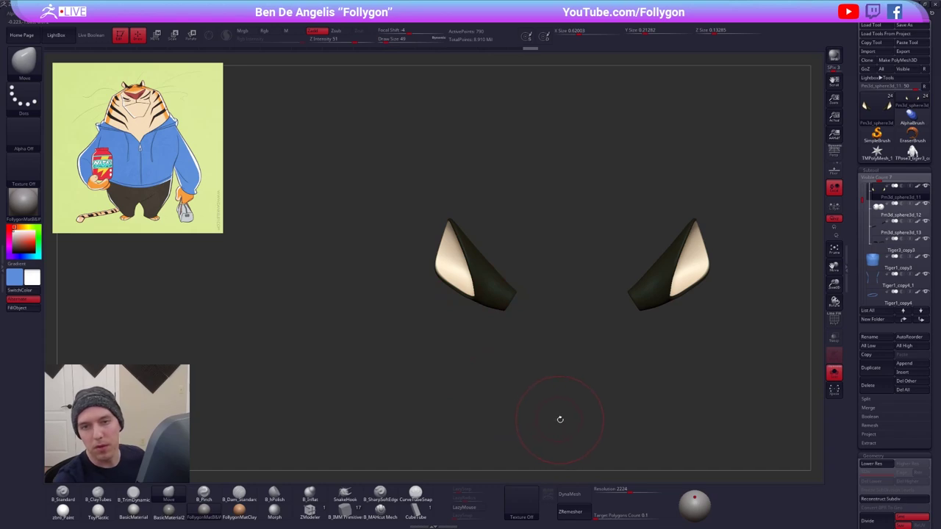
- Set the Move brush draw size to 54, refine the shape of the ear bases, and display the ears' wireframe
key("s")
left_click_drag(495, 289, 497, 288)
mouse_move(494, 288)
right_mouse_down()
mouse_move(476, 301)
mouse_move(450, 286)
right_mouse_up()
key("shift+ctrl+s")
key("shift+ctrl+s")
key("shift+f")
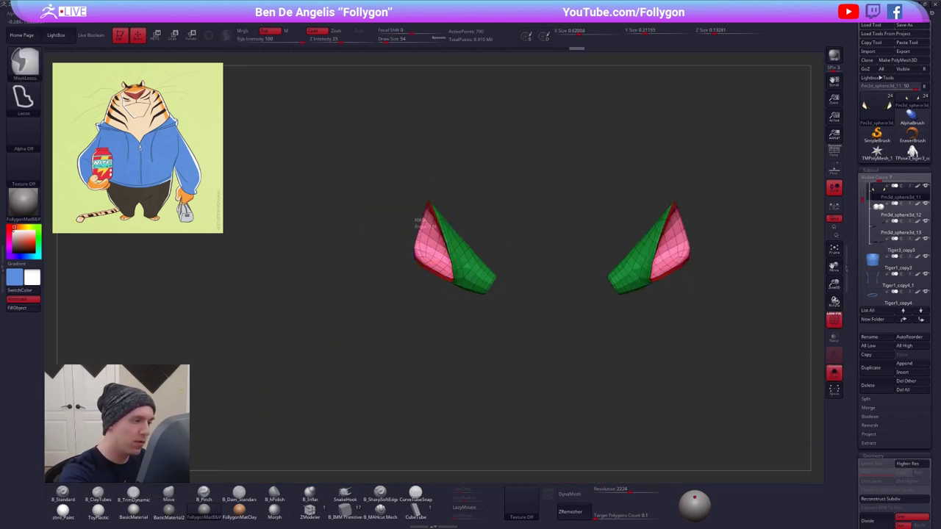
- Mask the outer parts of the ears with a softened edge and rotate their bases with a Transpose line
left_click_drag(420, 220, 421, 107, "ctrl")
left_click(470, 235, "ctrl")
key("r")
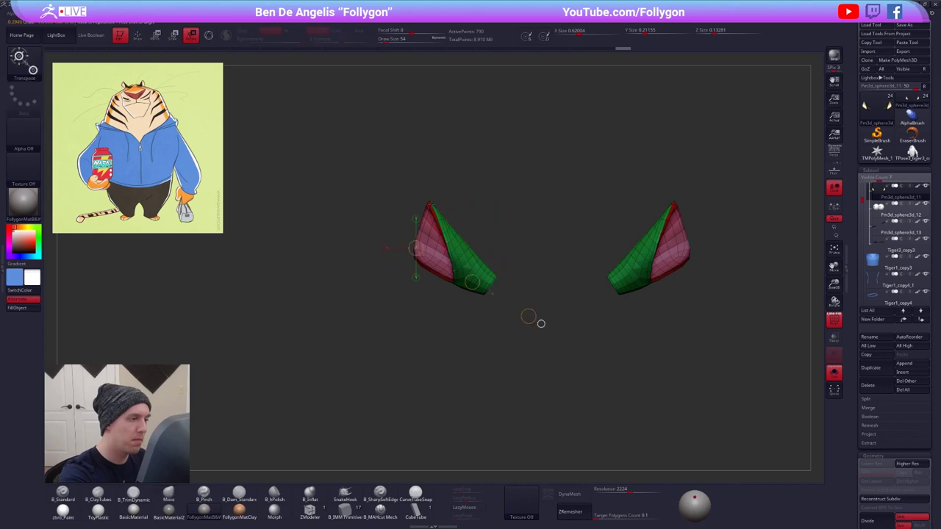
- Invert the mask, rotate the outer parts of the ears, and show the full head with the ears at their highest subdivision level
left_click(536, 324, "ctrl")
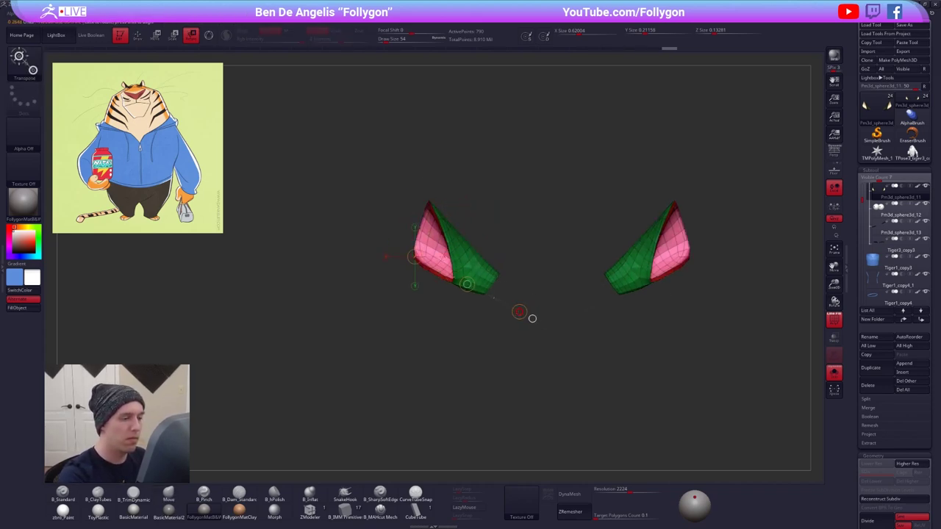
left_click_drag(533, 318, 531, 319)
key("alt+s")
key("q")
key("ctrl+d")
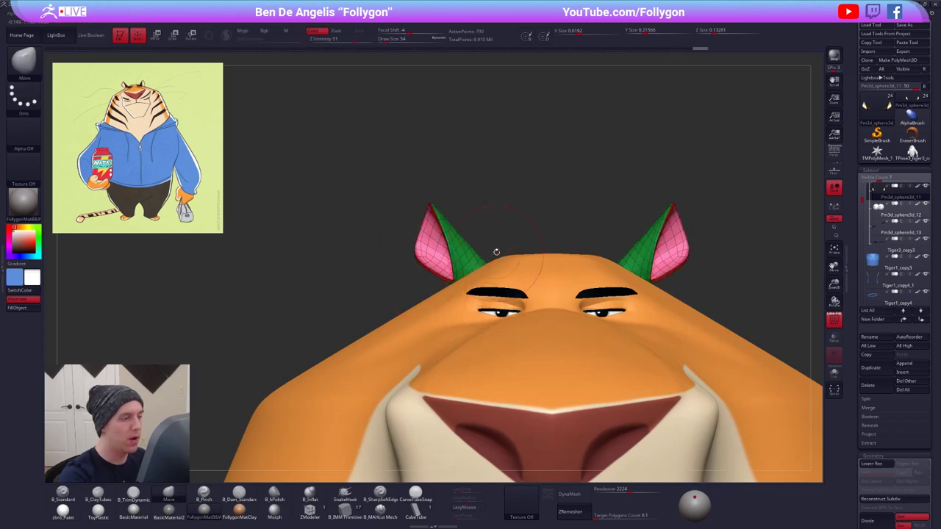
- Hide the ears' wireframe and adjust their shape using the Move brush at draw size 43
key("shift+f")
left_click_drag(479, 210, 540, 266, "alt")
mouse_move(471, 268)
left_mouse_down()
mouse_move(465, 276)
mouse_move(475, 273)
left_mouse_up()
mouse_move(433, 234)
left_mouse_down()
mouse_move(511, 250)
mouse_move(523, 272)
mouse_move(544, 269)
mouse_move(483, 247)
mouse_move(502, 261)
left_mouse_up()
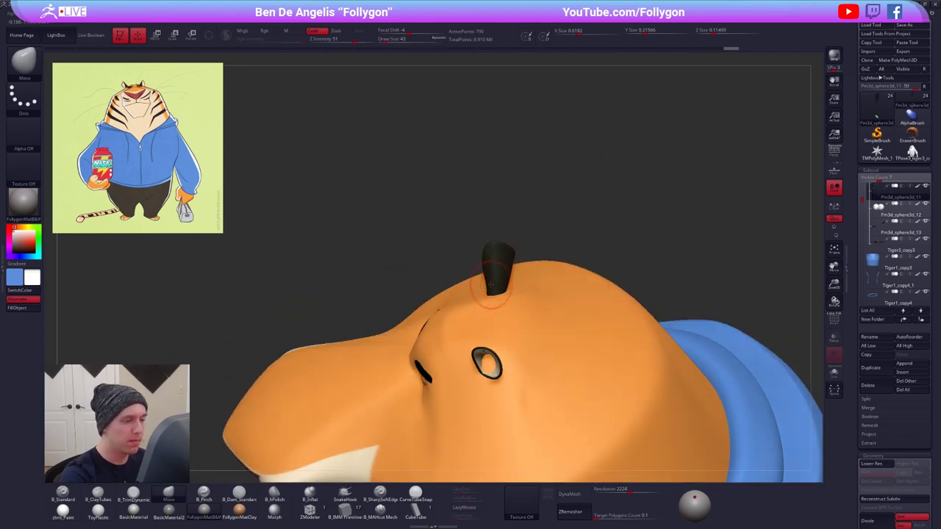
- Isolate the ears, reshape their bases starting from the lowest subdivision level, and show the whole character from the front
key("alt+s")
right_click_drag(495, 275, 495, 287, "ctrl")
key("shift+d")
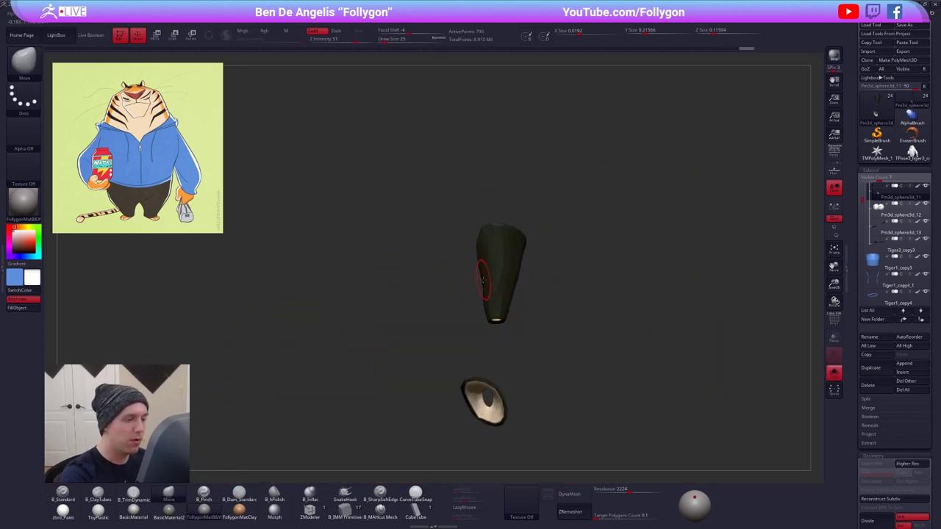
key("space")
left_click_drag(486, 282, 515, 278)
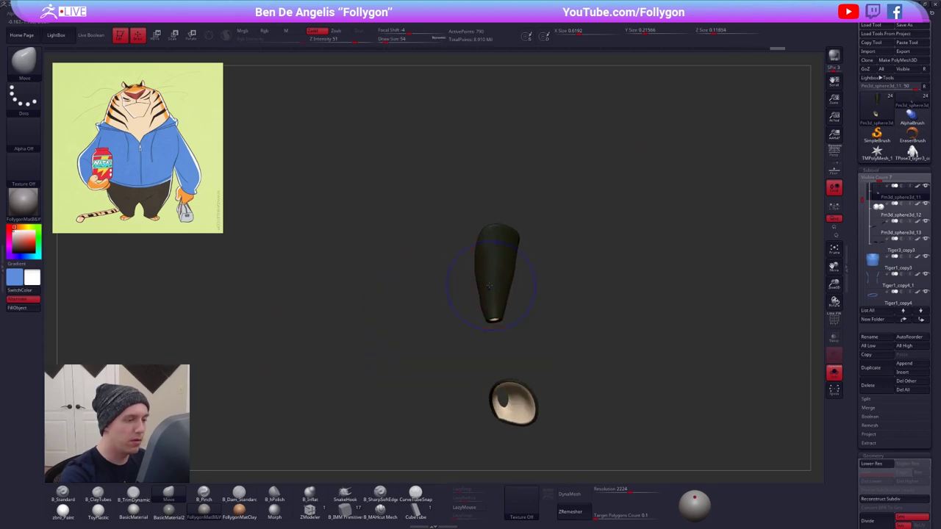
key("shift+f")
left_click_drag(656, 408, 639, 377)
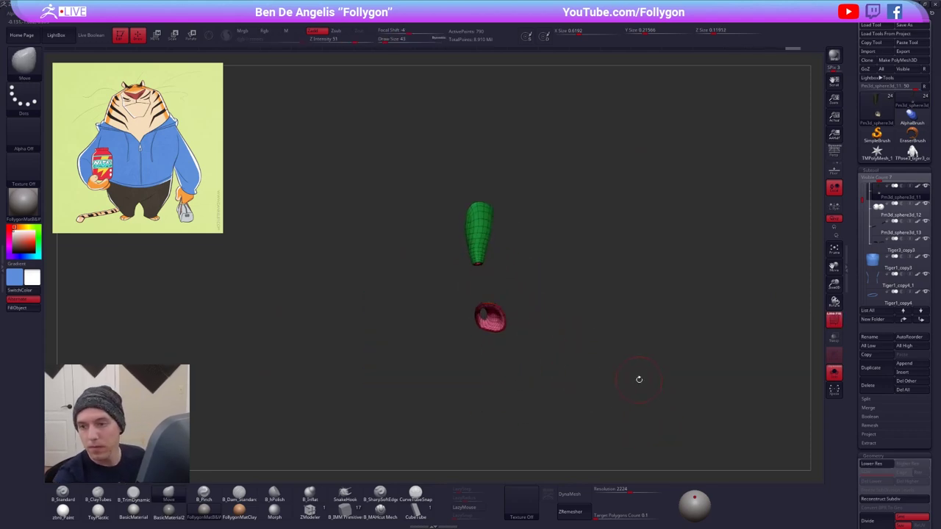
key("shift+f")
key("alt+s")
right_click_drag(649, 424, 650, 388)
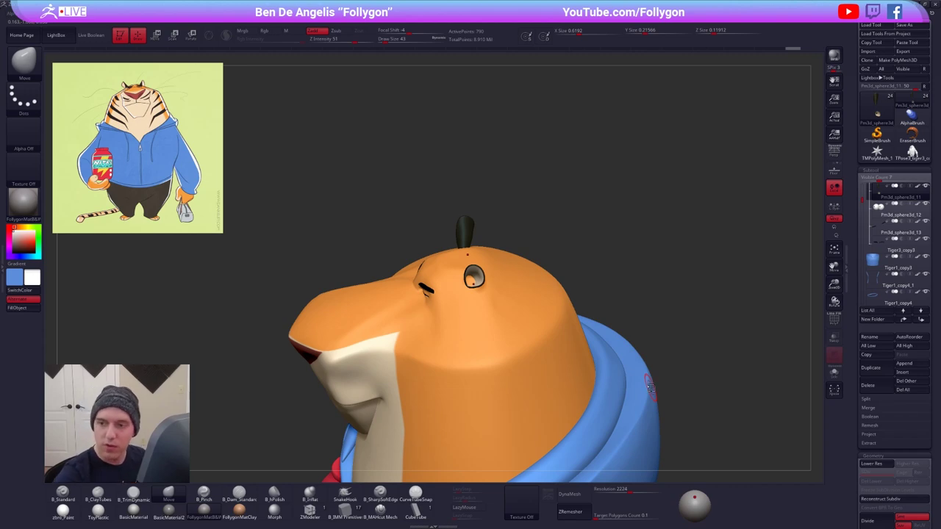
left_click_drag(676, 378, 655, 419)
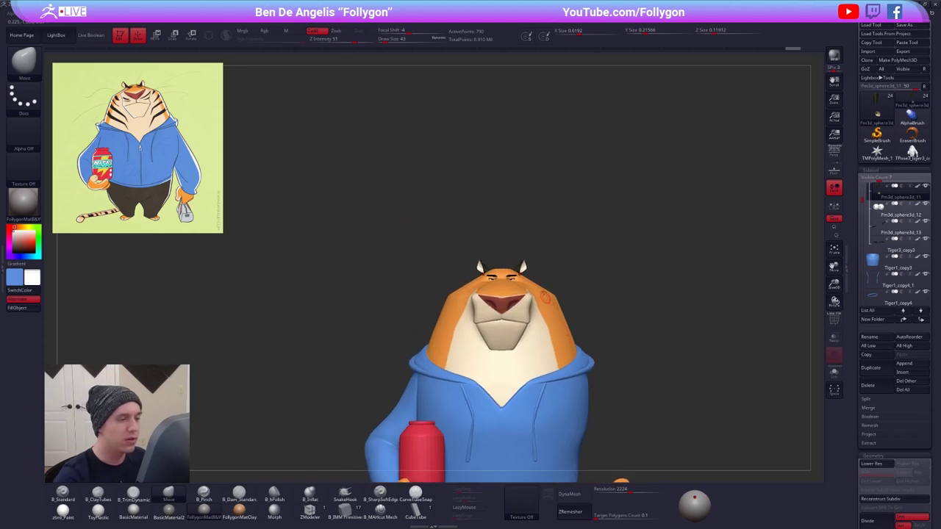
- Isolate and frame the ears, refine their shape using the Move brush at draw size 33, and show the full head again
key("alt+s")
key("f")
left_click_drag(555, 308, 616, 338, "alt")
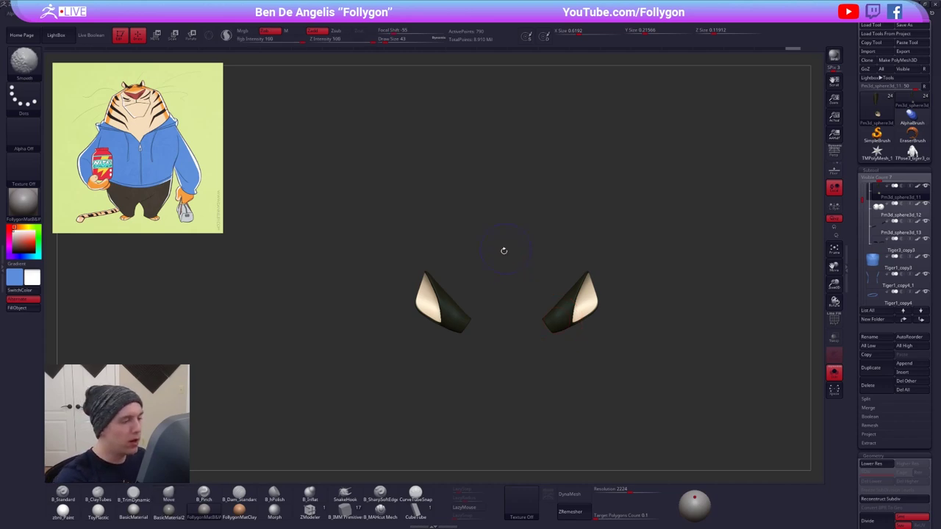
right_click_drag(504, 251, 519, 233, "alt")
key("alt+s")
right_click_drag(470, 287, 481, 296, "ctrl")
key("alt+s")
key("space")
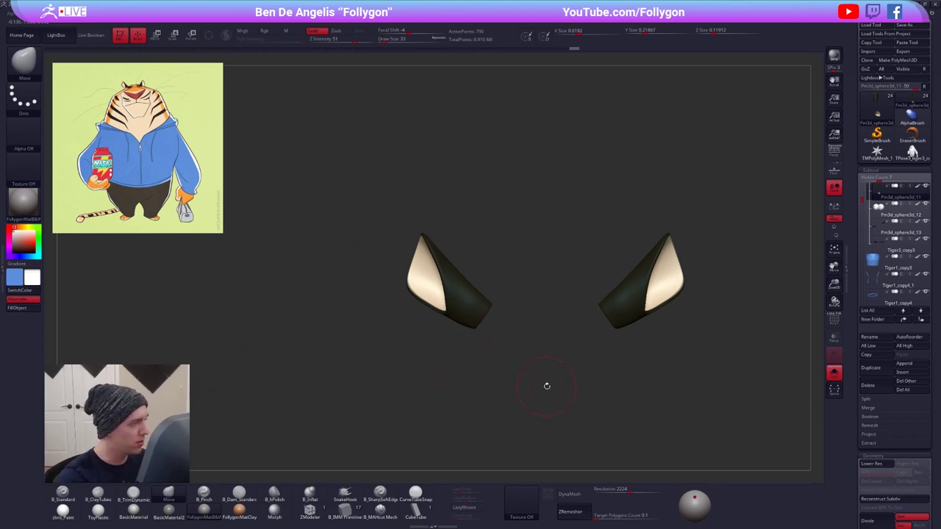
key("alt+s")
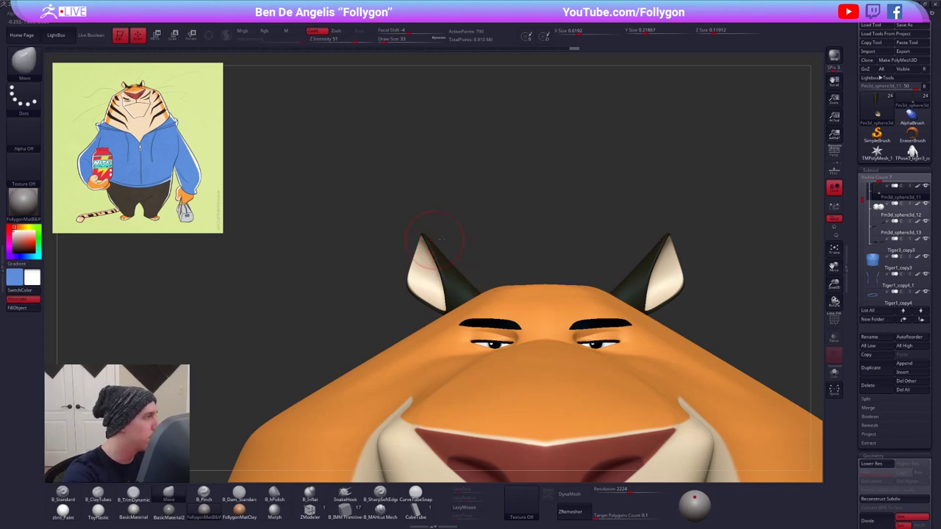
left_click_drag(441, 239, 463, 245, "alt")
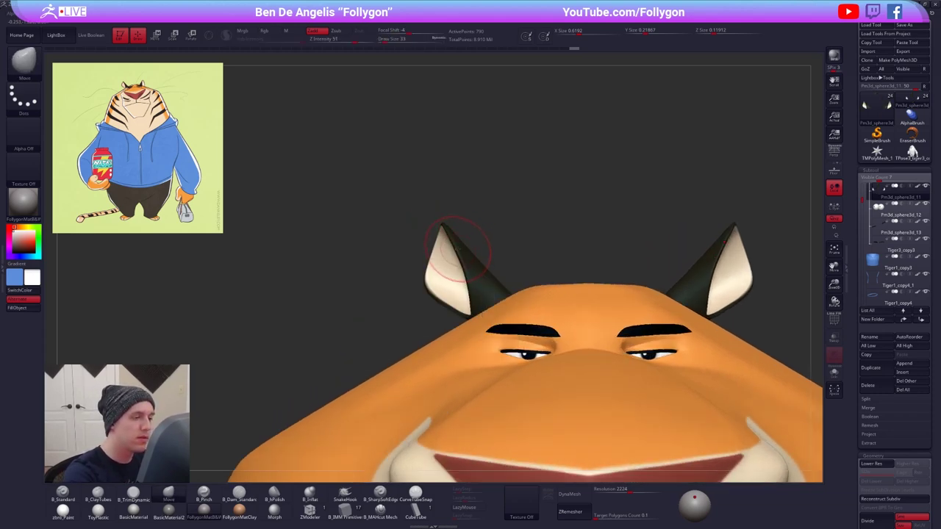
right_click_drag(471, 265, 464, 245, "alt")
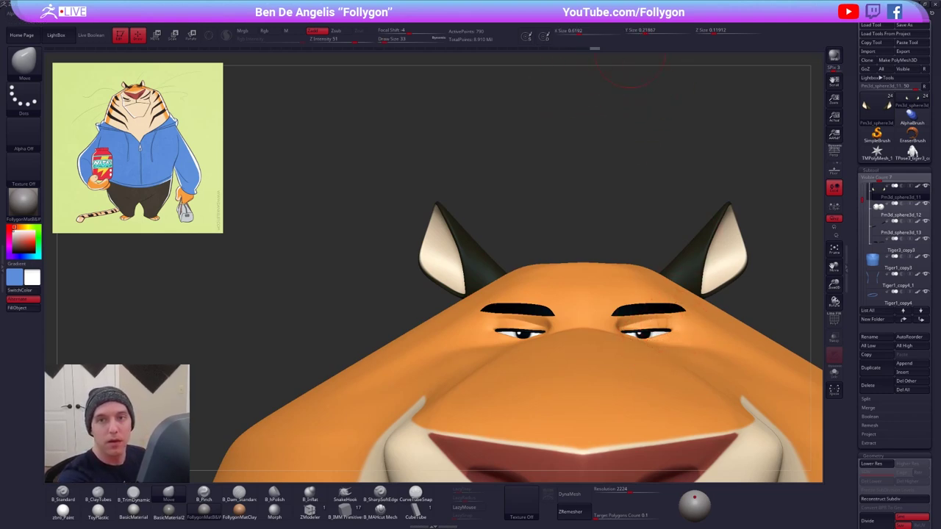
left_click(662, 31)
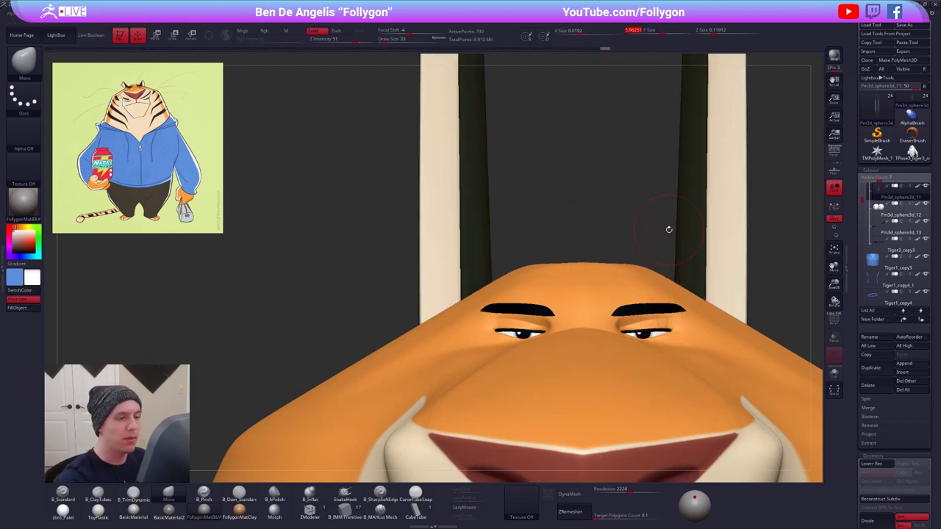
right_click_drag(765, 268, 747, 264, "ctrl")
mouse_move(736, 350)
right_mouse_down()
mouse_move(764, 378)
mouse_move(751, 396)
mouse_move(674, 410)
right_mouse_up()
key("ctrl+z")
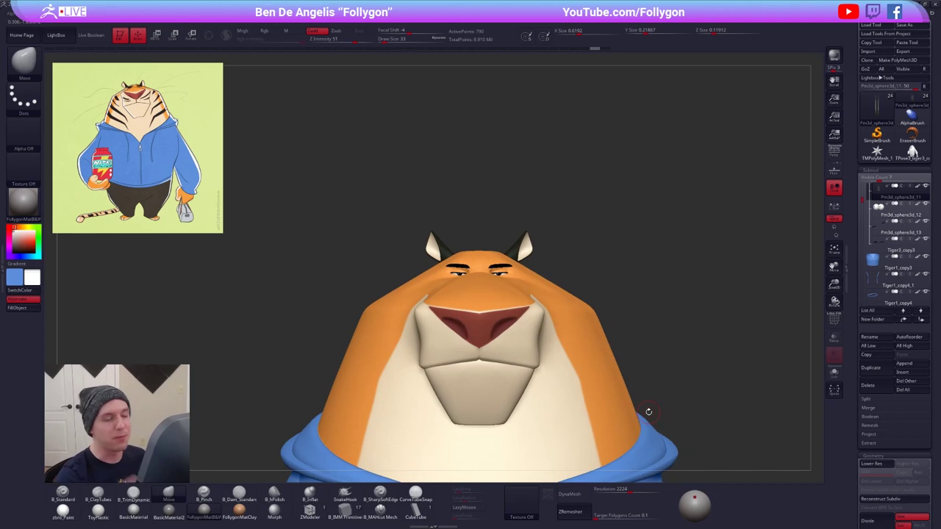
- Switch to Chrome to look over the Follygon product store and YouTube channel uploads, and return to ZBrush
key("alt+Tab")
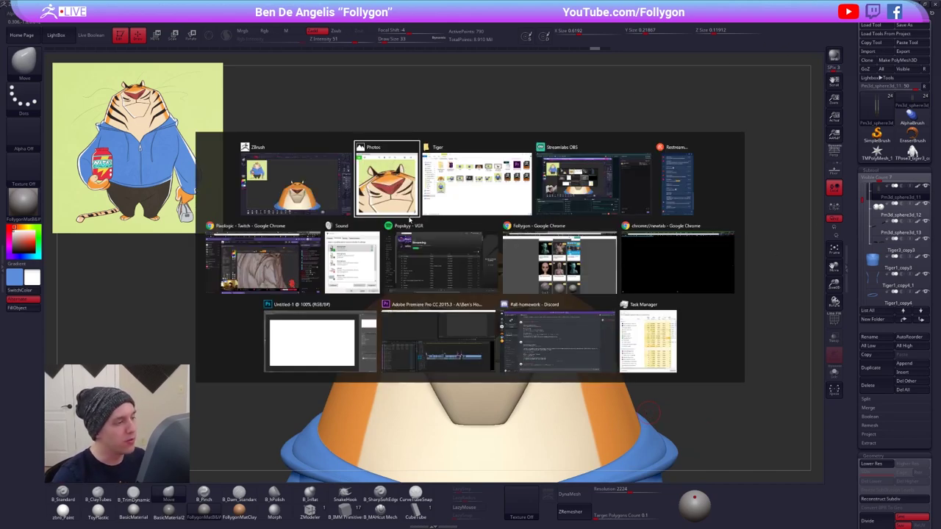
left_click(541, 265)
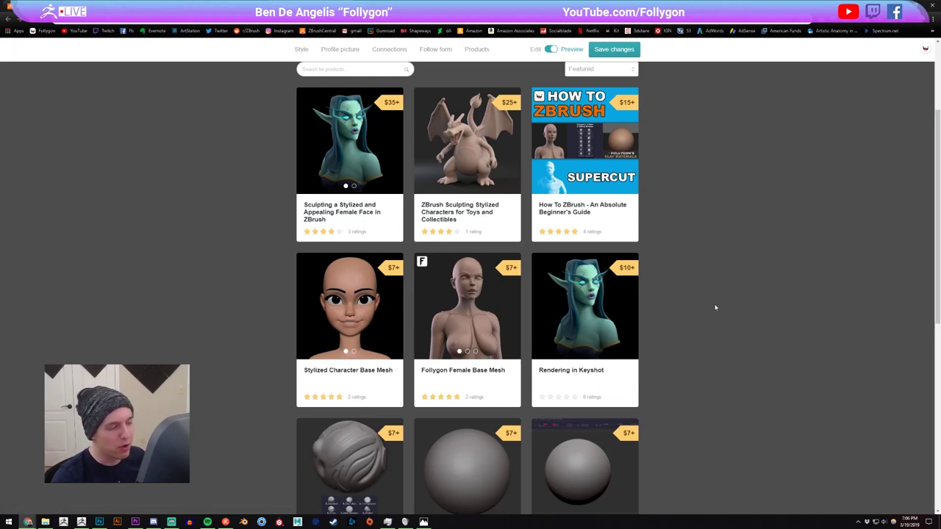
scroll(697, 284, "down", 2)
scroll(697, 284, "up", 2)
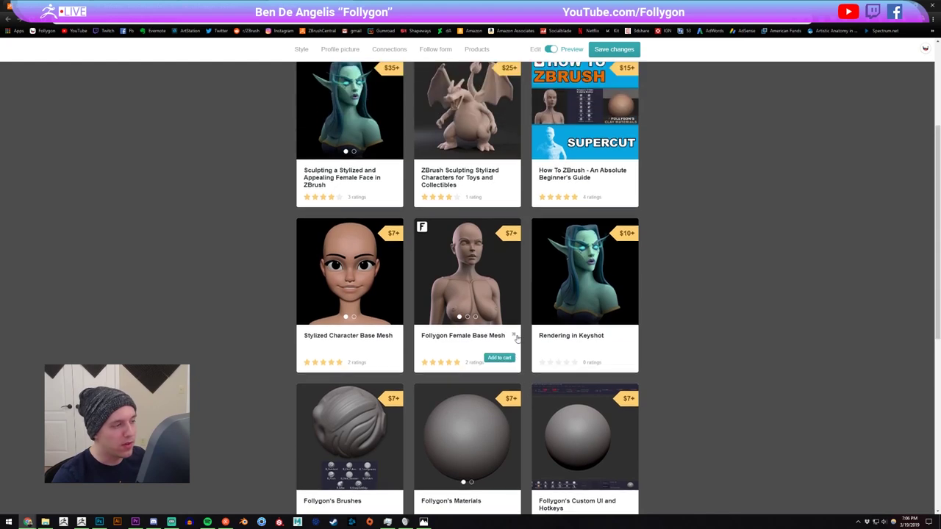
left_click(294, 6)
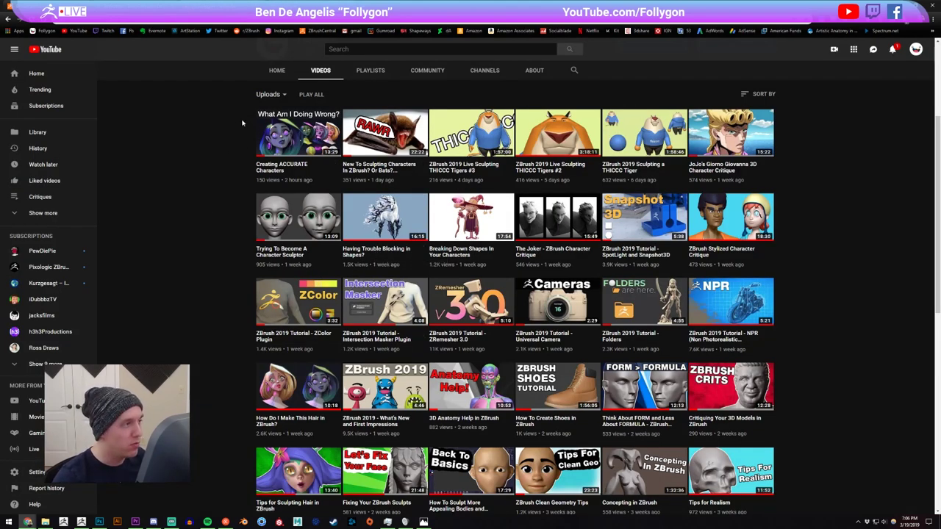
scroll(301, 117, "up", 1)
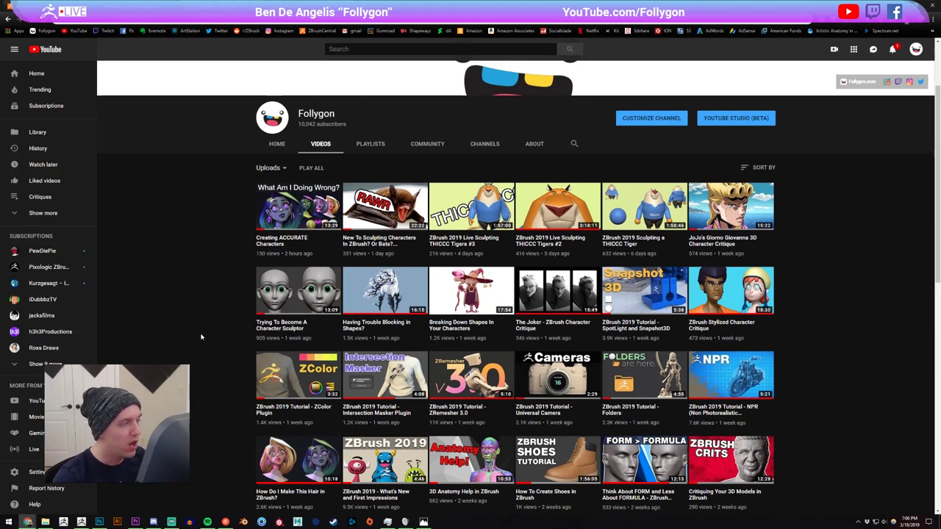
scroll(203, 337, "down", 1)
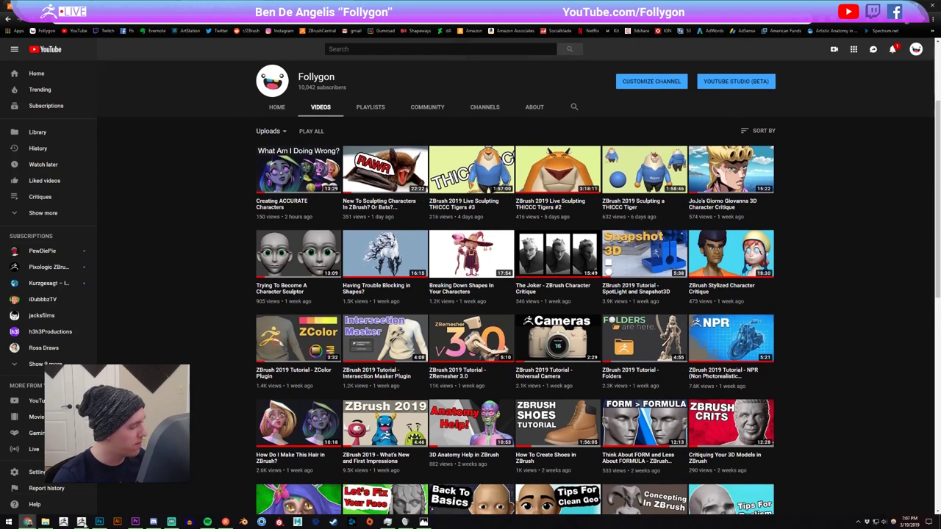
left_click(200, 6)
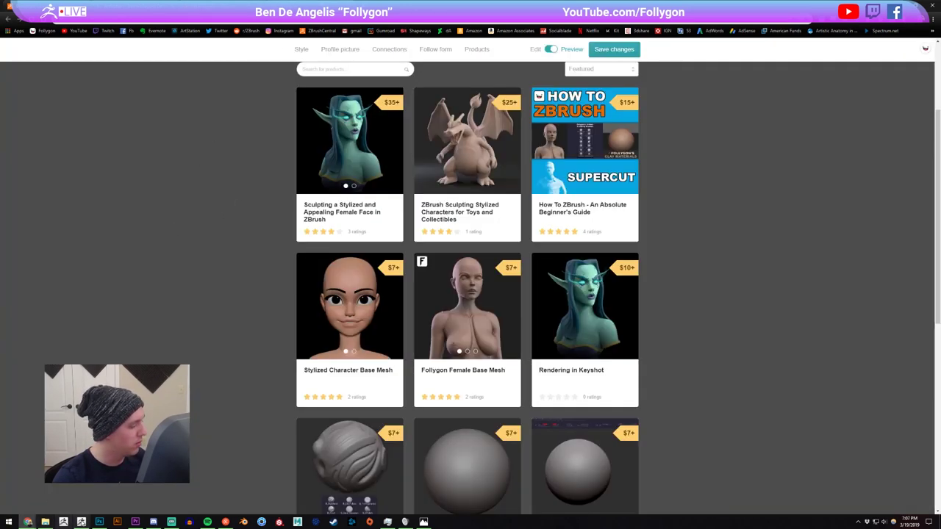
left_click(82, 522)
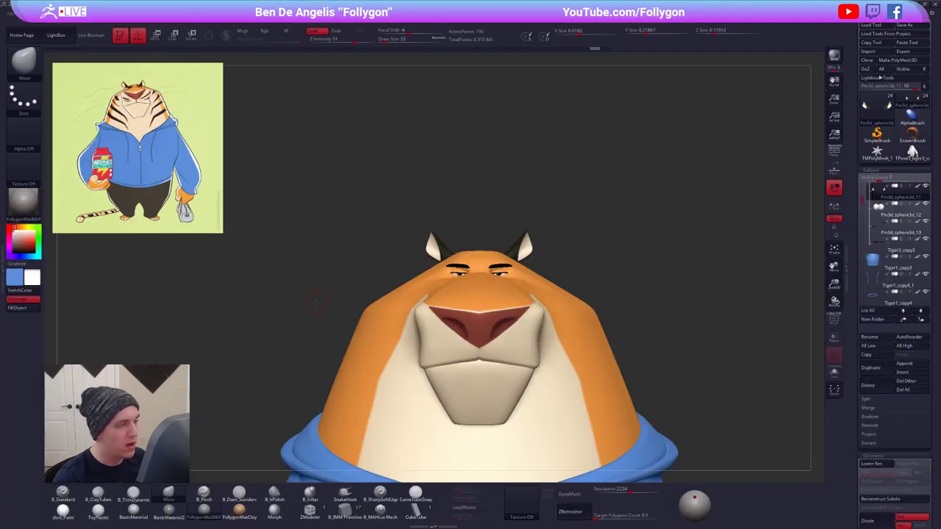
- Set the Move brush draw size to 54 and isolate the ears from the side with their wireframe displayed
right_click_drag(420, 238, 397, 317, "ctrl")
key("space")
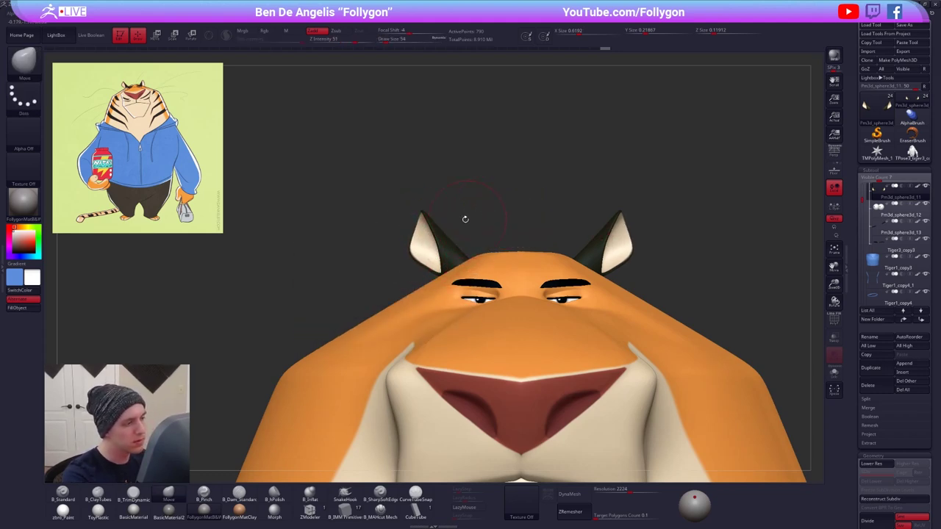
left_click_drag(465, 216, 414, 239)
right_click_drag(410, 248, 394, 306)
key("space")
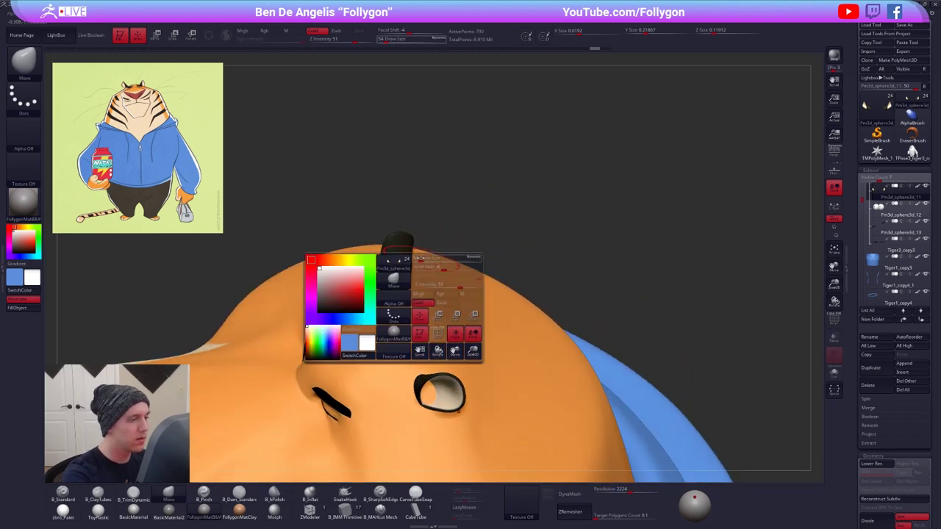
key("shift+s")
key("shift+f")
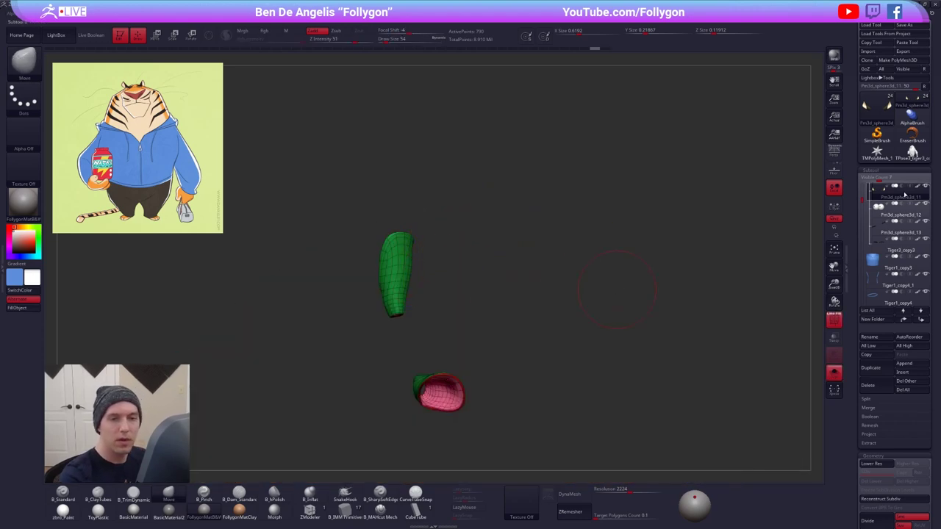
- Turn off the ears' painted colours and wireframe, and reshape them using the Move brush at draw size 58
left_click(615, 288, "ctrl")
left_click_drag(591, 306, 661, 315, "alt")
key("shift+f")
key("space")
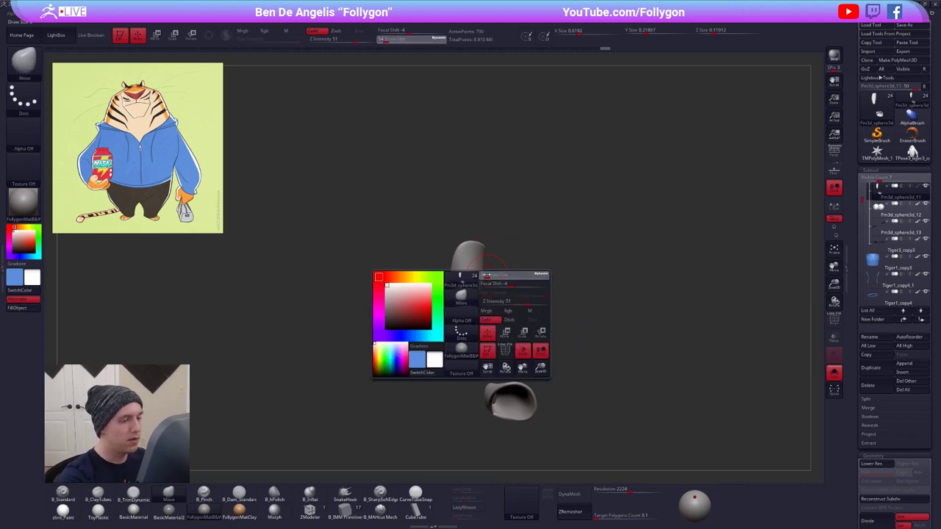
key("space")
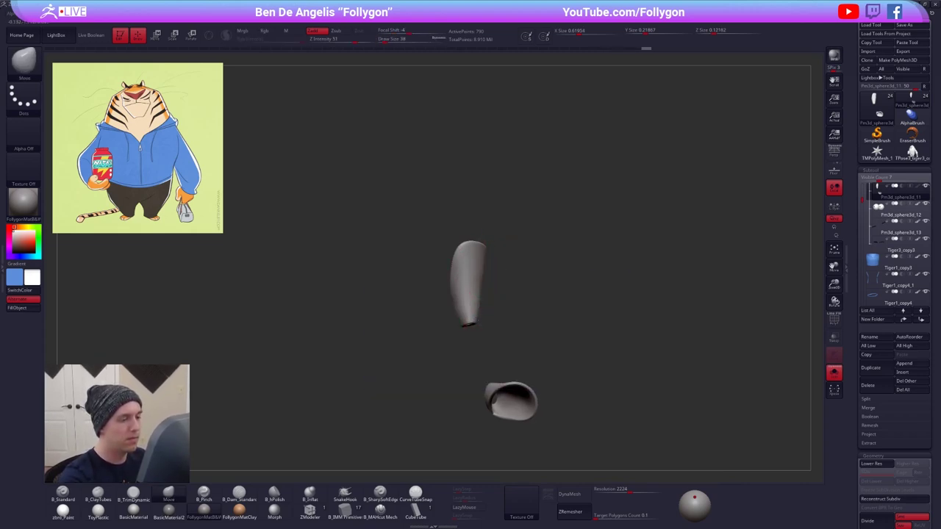
- Smooth the edge of the ear bases at the lowest subdivision level with a draw size of 9
mouse_move(465, 312)
right_mouse_down("ctrl")
mouse_move(466, 321)
mouse_move(451, 302)
right_mouse_up("ctrl")
key("space")
key("shift+d")
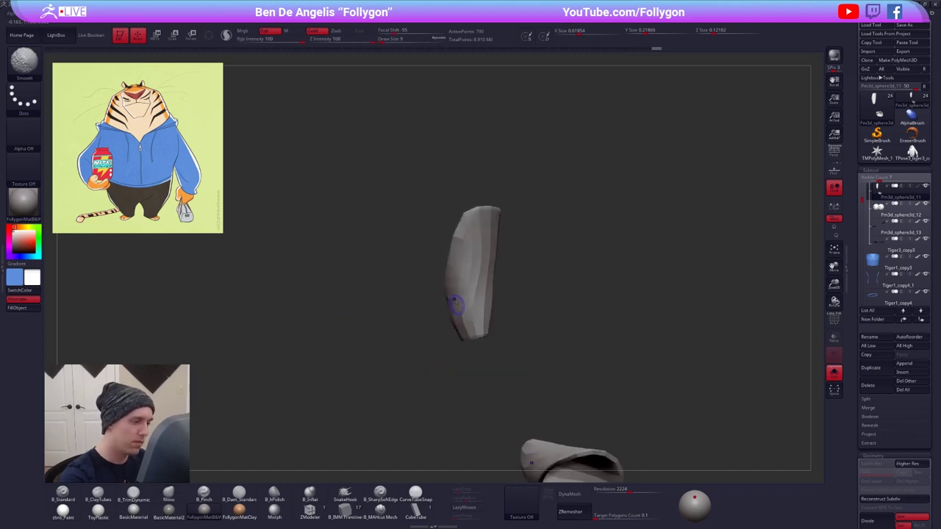
key("space")
- Return the ears to the higher subdivision level with wireframe and refine their side edges using the Move brush at draw size 33
key("shift+f")
key("d")
key("space")
left_click_drag(446, 302, 450, 303)
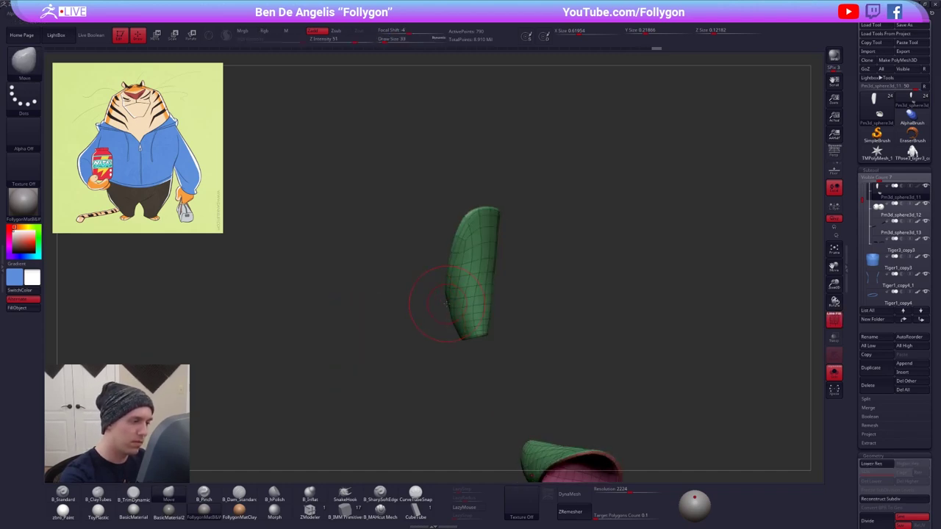
left_click_drag(462, 335, 458, 334)
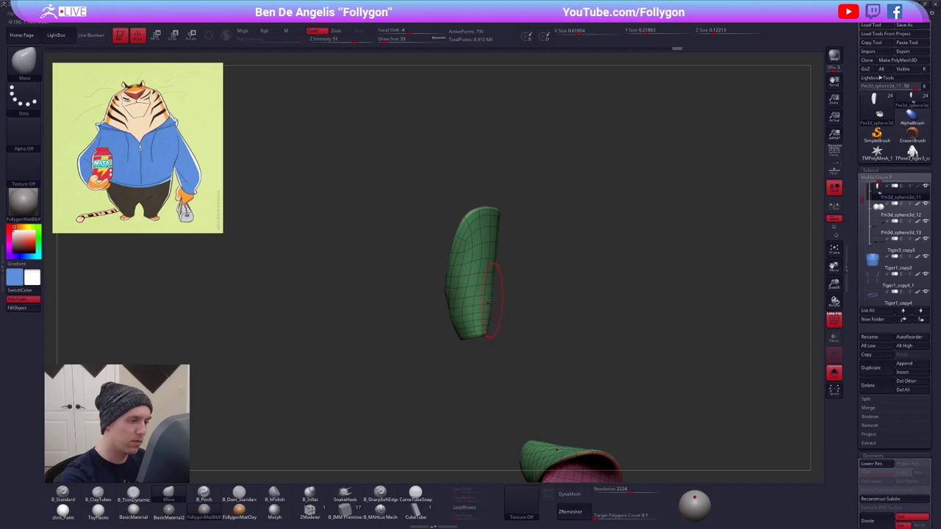
left_click_drag(496, 244, 498, 244)
key("space")
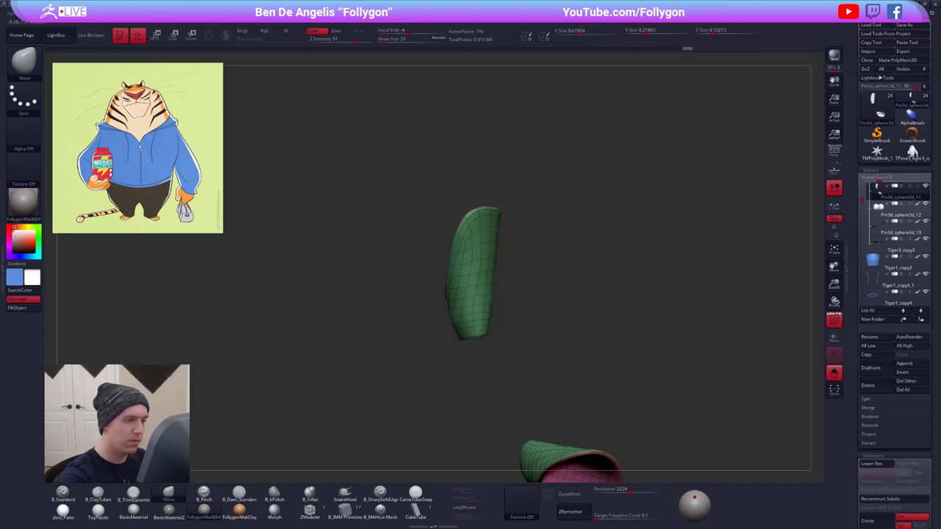
- Refine the ears at the lower subdivision level, return to the higher level, and select the ClayTubes brush at draw size 21
key("shift+f")
mouse_move(491, 295)
right_mouse_down()
mouse_move(511, 281)
mouse_move(479, 298)
mouse_move(502, 308)
mouse_move(504, 288)
right_mouse_up()
key("shift+f")
key("shift+d")
key("space")
key("d")
key("b")
key("c")
key("t")
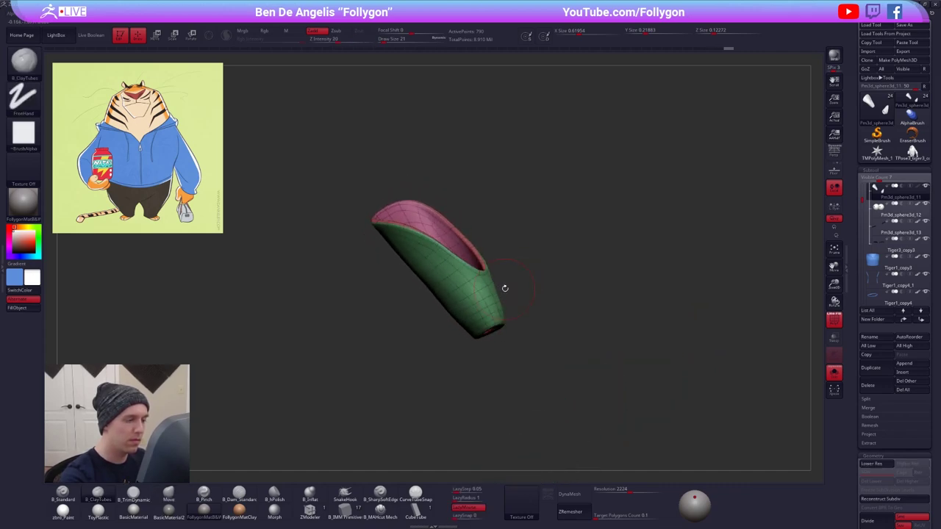
- Switch to the Move brush and nudge the edge of the ear base outward at draw size 21
key("b")
key("m")
key("v")
left_click_drag(499, 310, 502, 311)
right_click_drag(503, 312, 478, 351)
- Show the full head without wireframe and turn the ears' painted colours back on
key("shift+f")
key("alt+s")
right_click_drag(630, 388, 595, 300, "ctrl")
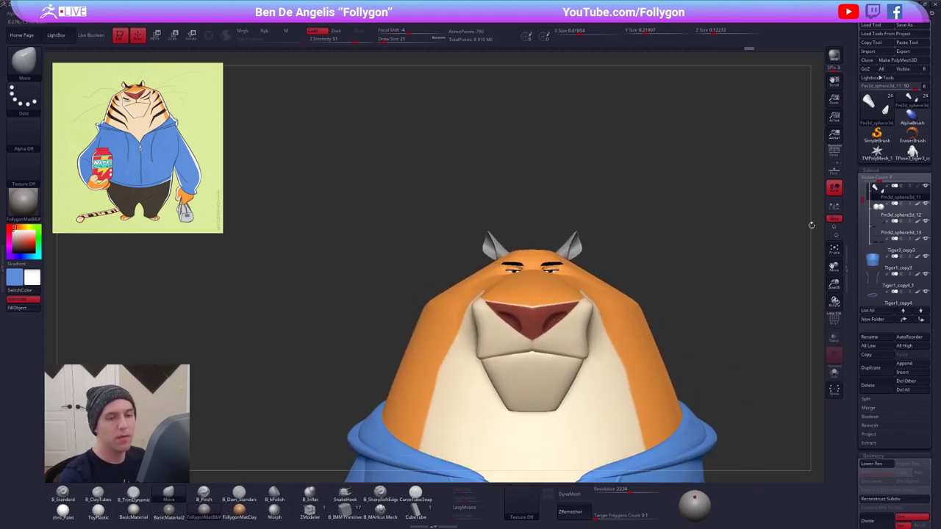
left_click(917, 186)
right_click_drag(809, 202, 741, 185, "alt")
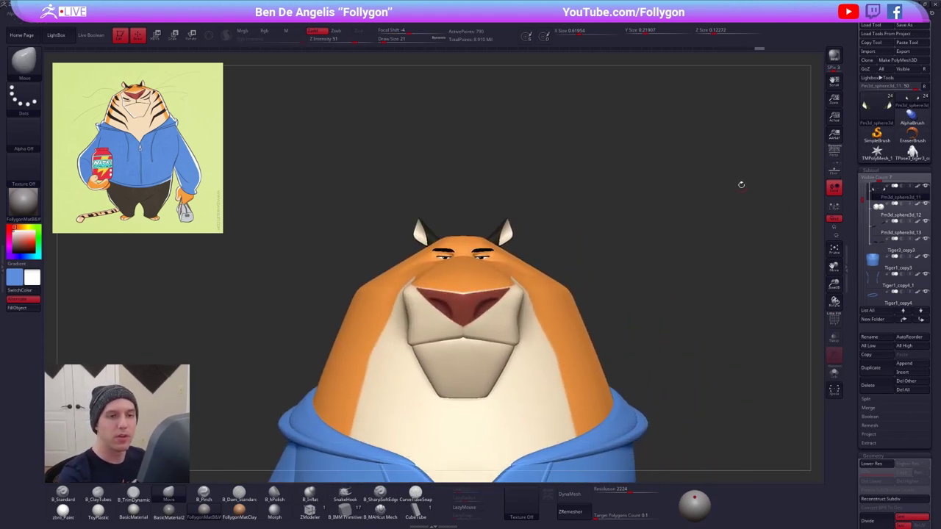
- Delete the TPose3_tiger3_copy2 subtool and reload the coloured tiger model, framing the full figure
left_click(913, 153)
left_click(869, 385)
left_click(811, 405)
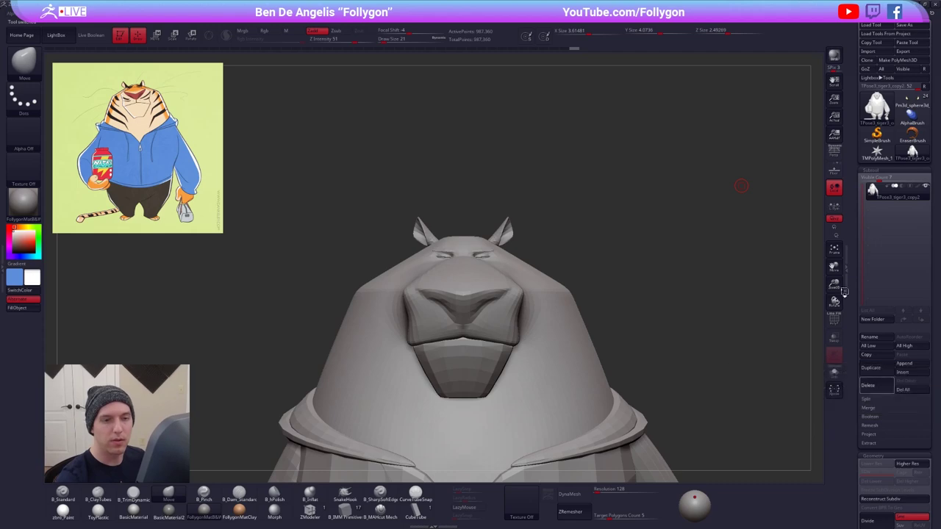
left_click(913, 101)
left_click(924, 88)
right_click_drag(725, 283, 650, 382, "ctrl")
right_click_drag(736, 338, 738, 299, "alt")
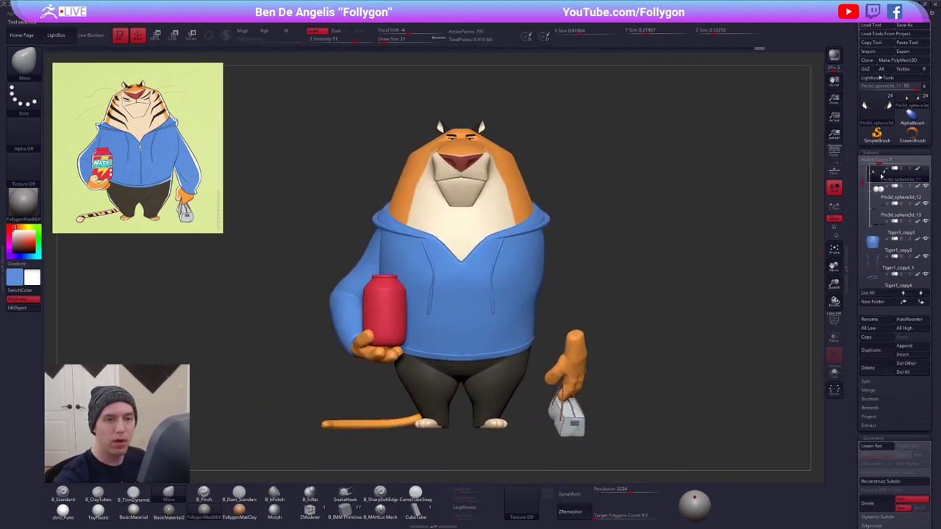
- Select the tiger's head subtool and isolate it in Solo view
left_click(881, 177)
right_click_drag(722, 408, 709, 389, "ctrl")
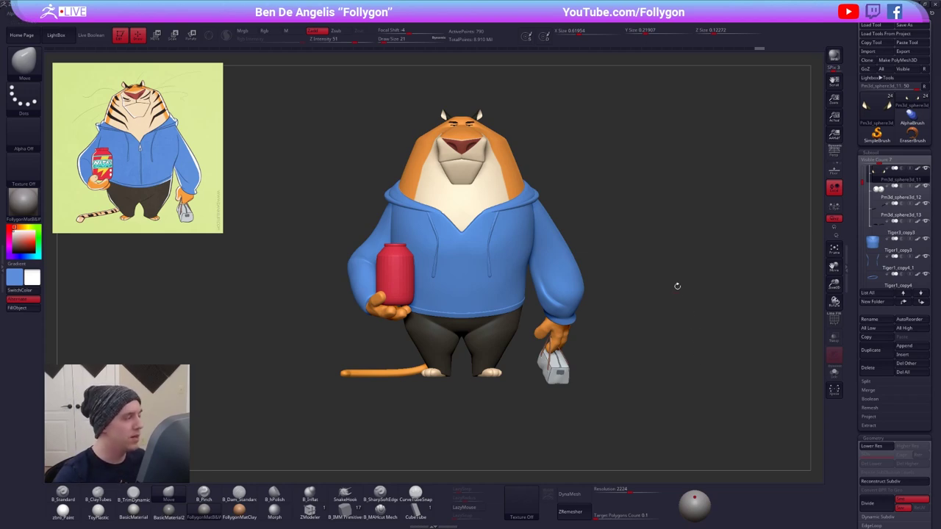
left_click_drag(579, 250, 513, 196)
left_click(505, 166, "alt")
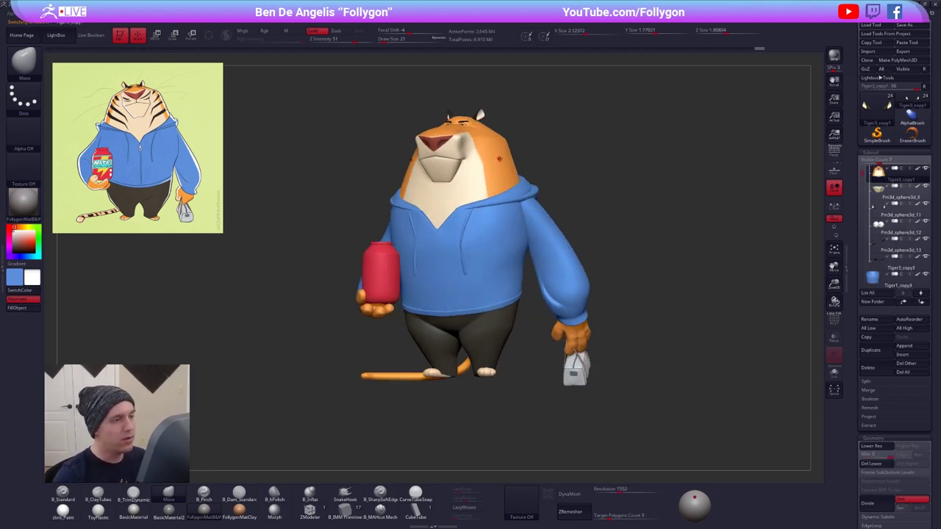
right_click_drag(497, 156, 509, 192, "alt")
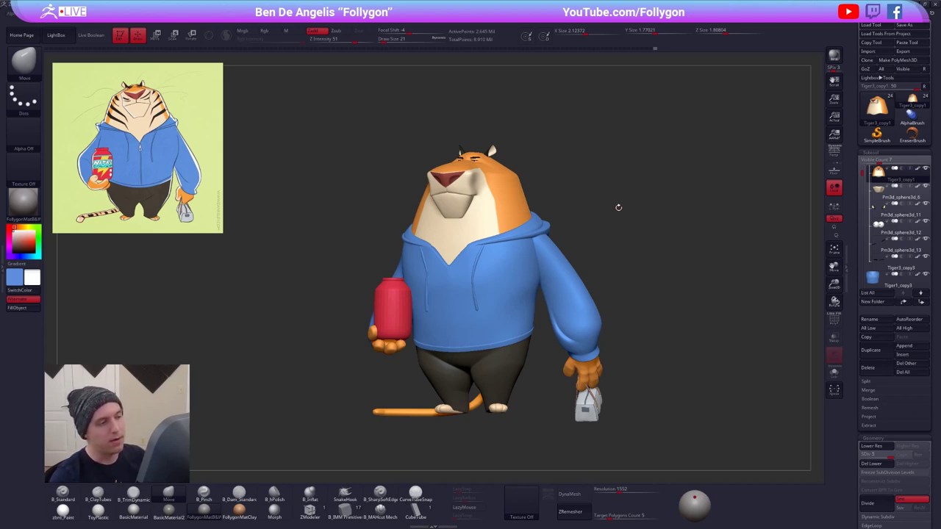
left_click_drag(557, 222, 577, 253, "alt")
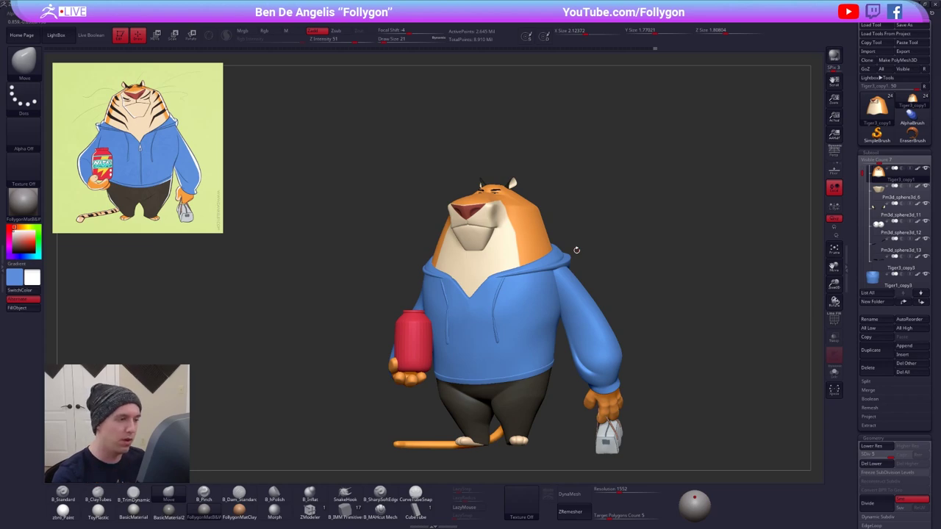
key("alt+s")
right_click_drag(519, 222, 524, 273)
right_click_drag(524, 274, 541, 327, "ctrl")
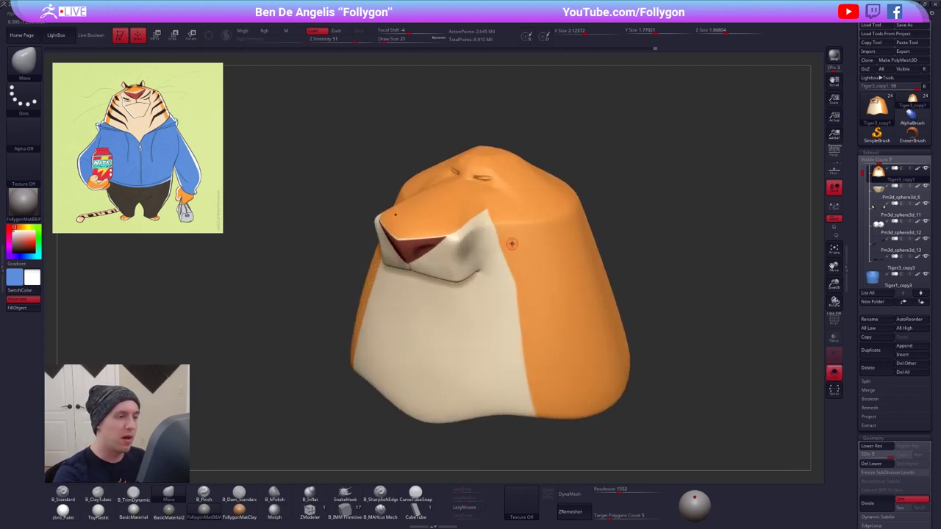
- Switch to the Standard brush in Rgb-only mode and sample the head's orange as the paint colour
key("space")
key("1")
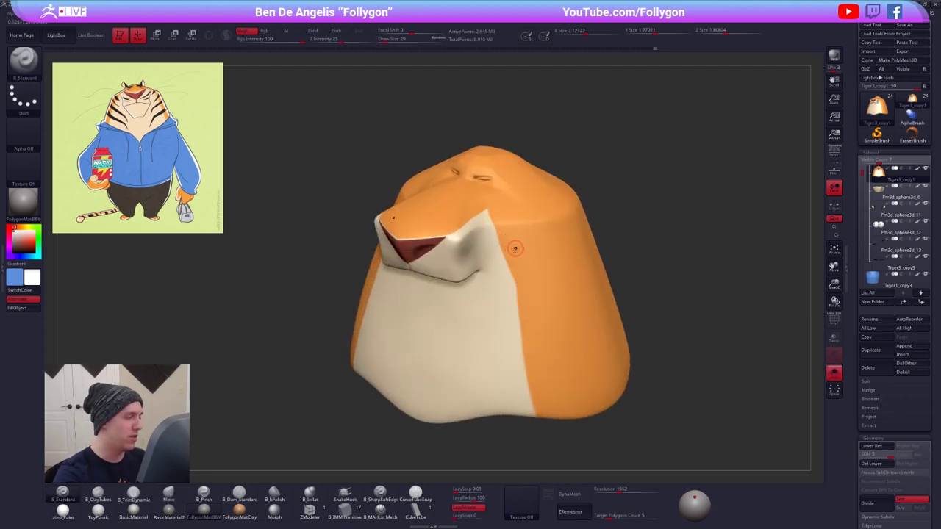
left_click(269, 30)
key("c")
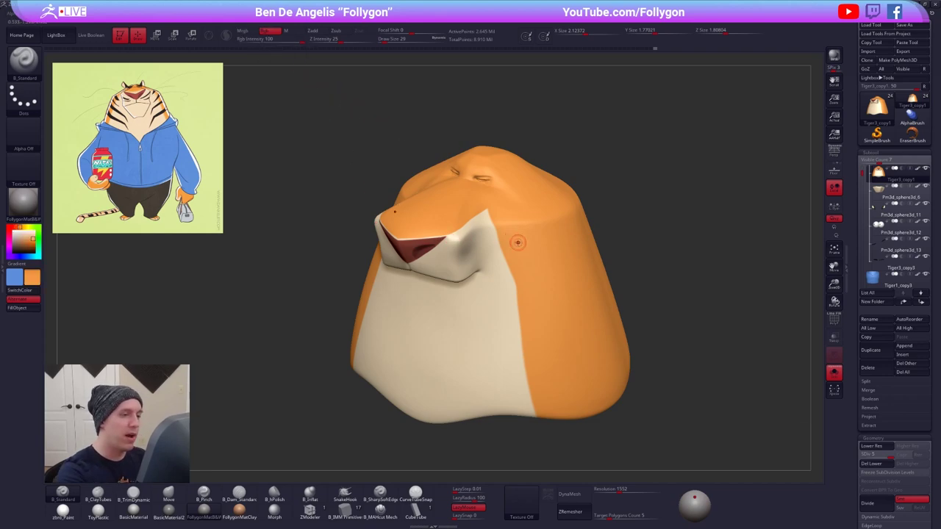
- Paint orange along the upper edge of the cream muzzle area with the Standard brush at draw size 18
right_click(512, 243)
right_click_drag(512, 244, 522, 276, "ctrl")
left_click_drag(542, 315, 477, 177)
mouse_move(477, 175)
right_mouse_down()
mouse_move(521, 179)
mouse_move(598, 287)
mouse_move(514, 292)
mouse_move(489, 257)
right_mouse_up()
key("alt+s")
key("alt+s")
key("space")
left_click_drag(483, 226, 480, 226)
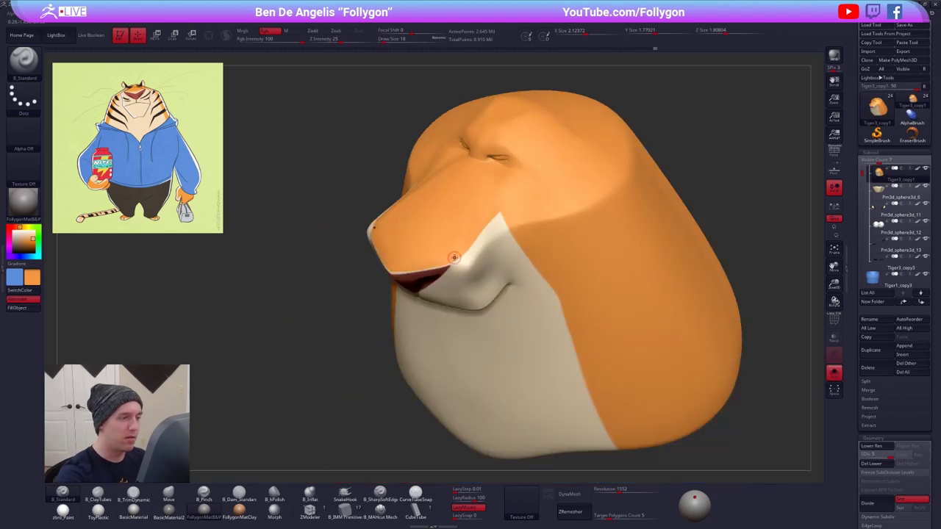
left_click_drag(454, 258, 471, 241)
left_click_drag(497, 211, 527, 182)
right_click_drag(527, 182, 553, 208, "shift")
key("alt+s")
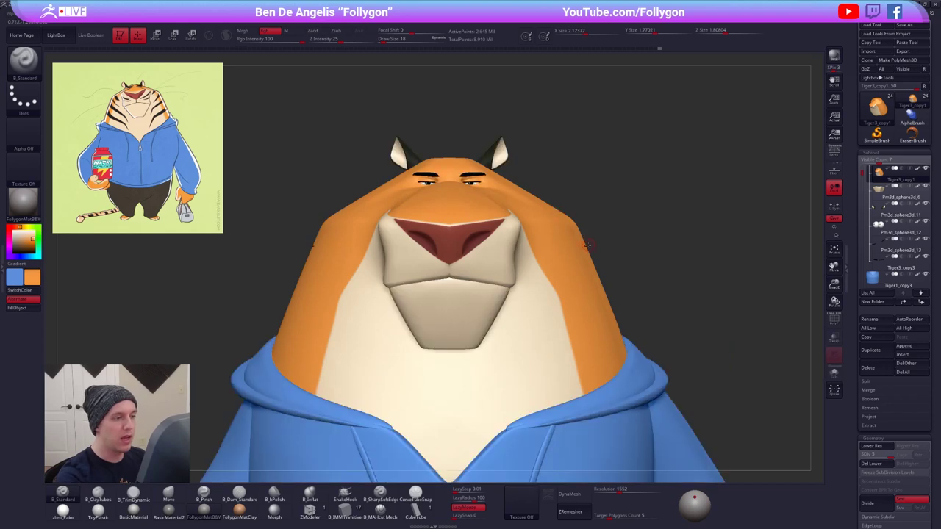
- Clean up the orange border beside the cream cheek and neck patch with the Standard brush at draw size 43
right_click_drag(564, 269, 551, 281)
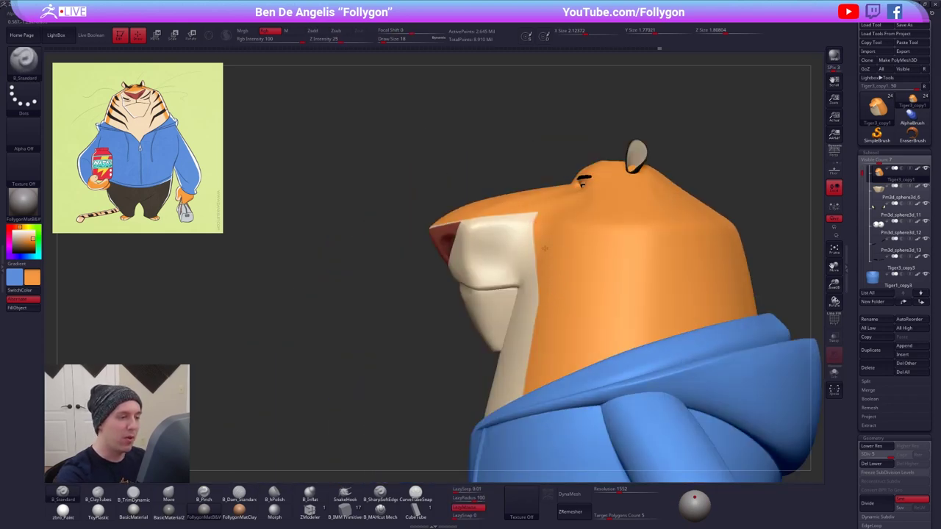
mouse_move(541, 264)
right_mouse_down("ctrl")
mouse_move(546, 251)
mouse_move(562, 284)
right_mouse_up("ctrl")
key("alt+s")
key("space")
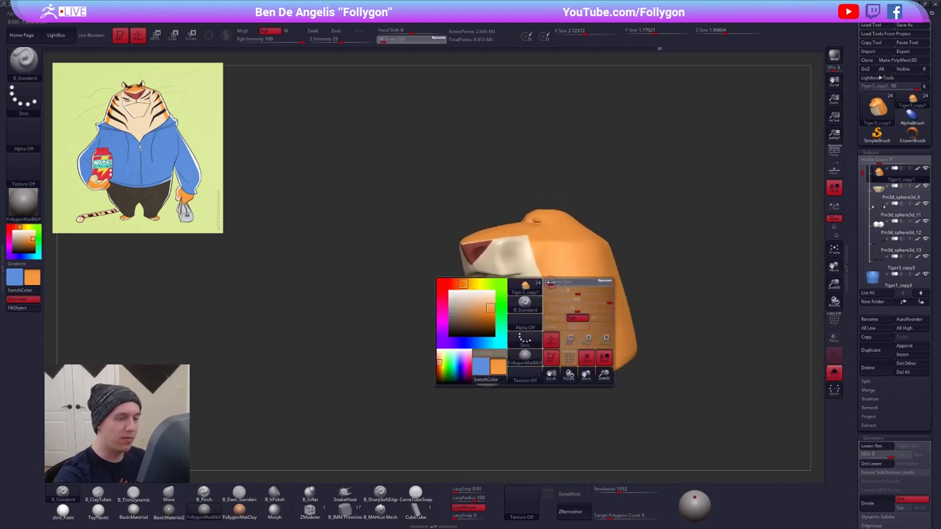
left_click_drag(549, 283, 551, 282)
right_click_drag(551, 282, 535, 244)
right_click_drag(535, 244, 527, 223, "alt")
key("alt+s")
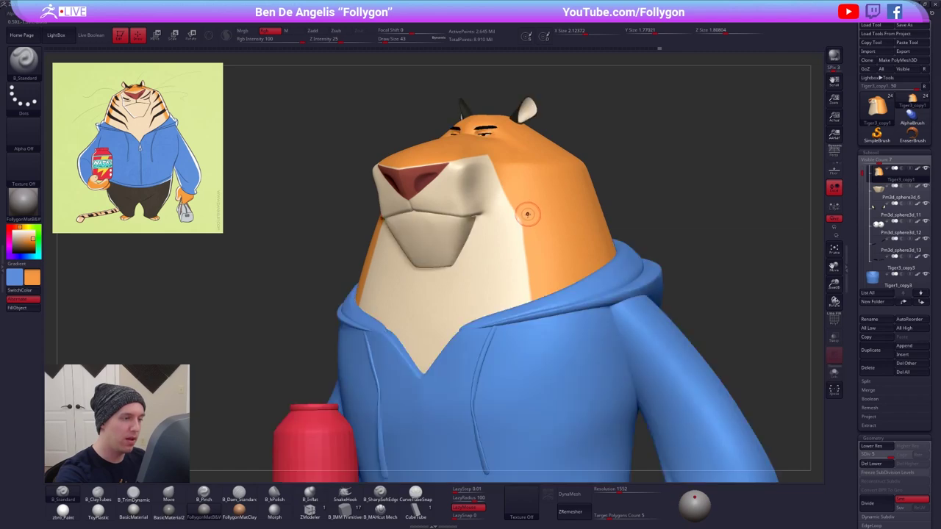
key("alt+s")
left_click_drag(527, 214, 545, 369)
mouse_move(541, 390)
right_mouse_down()
mouse_move(552, 325)
mouse_move(570, 317)
mouse_move(547, 280)
right_mouse_up()
left_click_drag(548, 280, 550, 410)
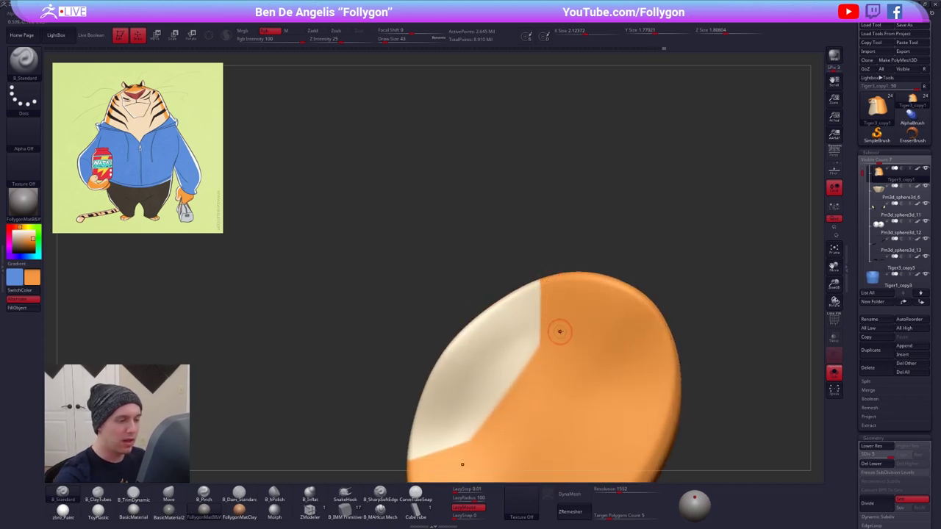
mouse_move(559, 331)
right_mouse_down()
mouse_move(567, 428)
mouse_move(546, 336)
mouse_move(593, 304)
right_mouse_up()
key("alt+s")
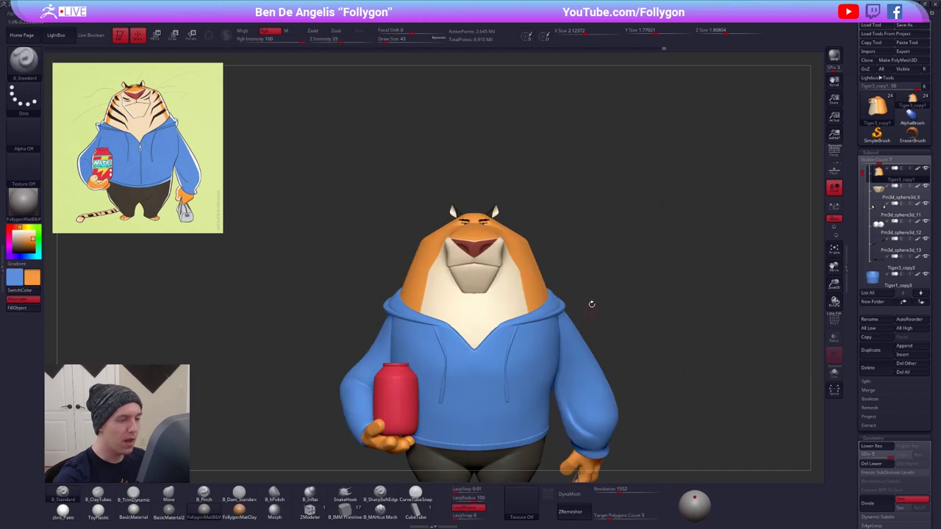
- Switch to the Move brush at draw size 96 and set the selection brush to SelectLasso
key("b")
key("m")
key("v")
key("space")
left_click_drag(599, 275, 602, 275)
key("ctrl+shift+f")
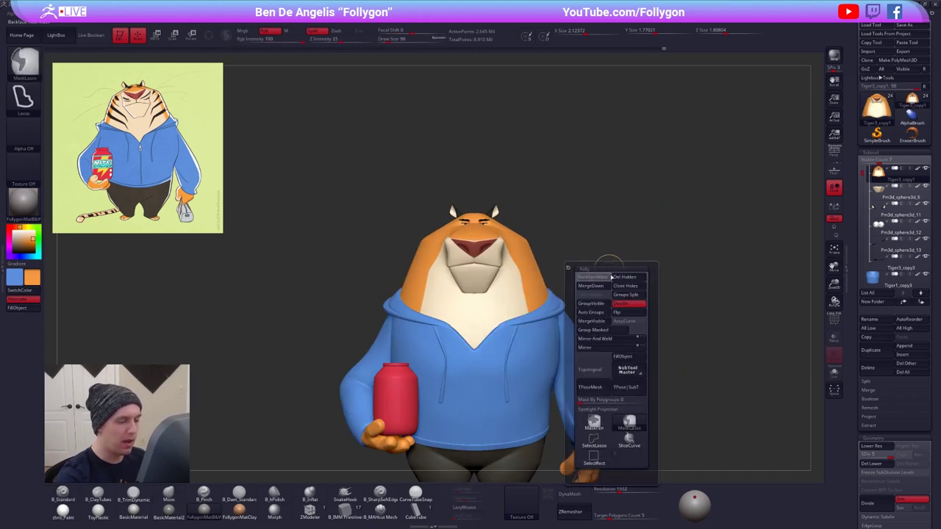
left_click(594, 458)
left_click(594, 441)
- Turn on perspective view for the full figure and reset the active colour to white
mouse_move(674, 420)
right_mouse_down("alt")
mouse_move(683, 387)
mouse_move(686, 423)
mouse_move(676, 396)
right_mouse_up("alt")
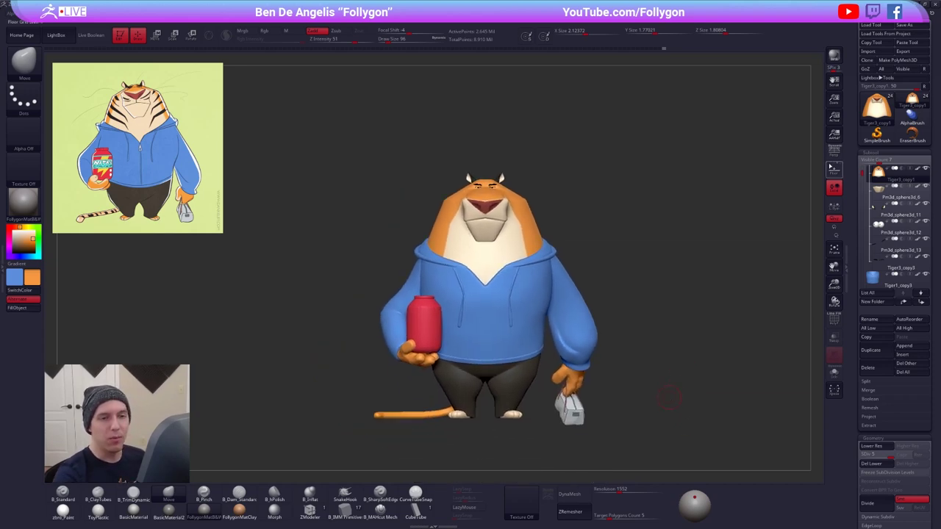
left_click(834, 152)
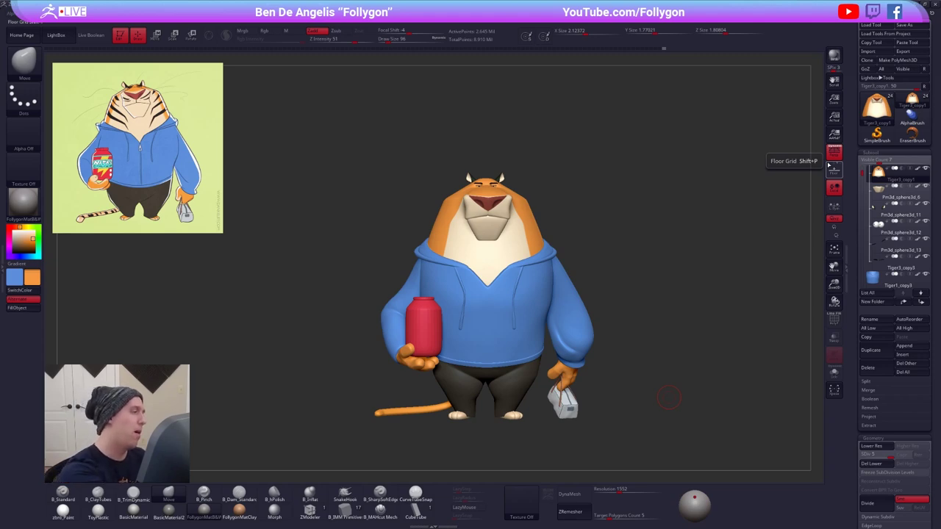
left_click(13, 232)
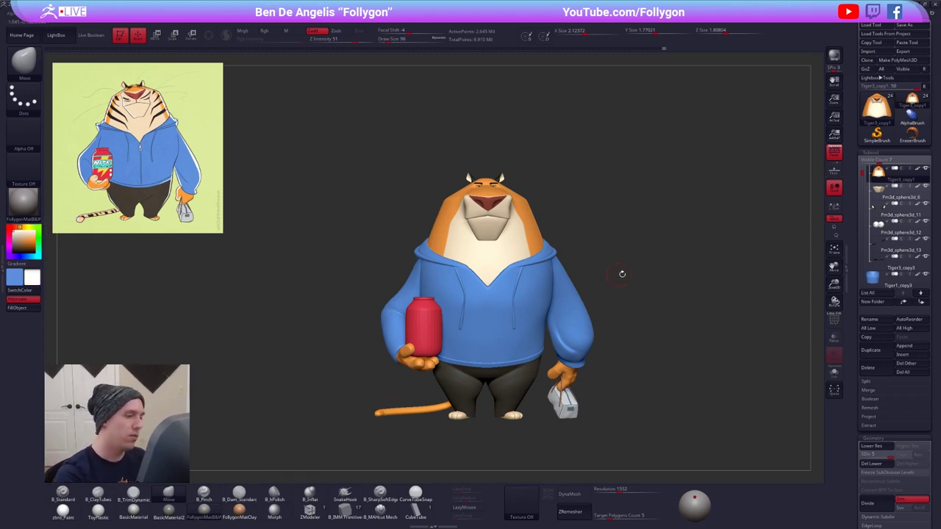
left_click_drag(622, 274, 630, 319, "alt")
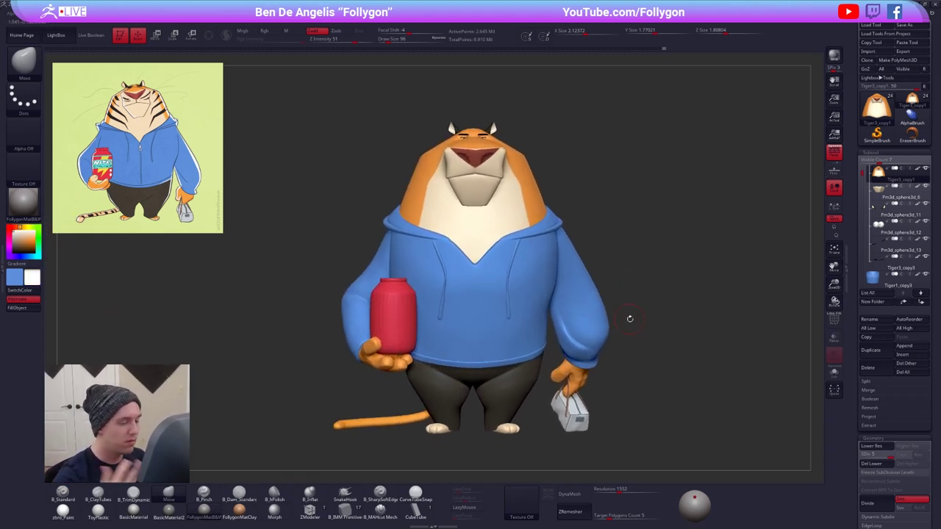
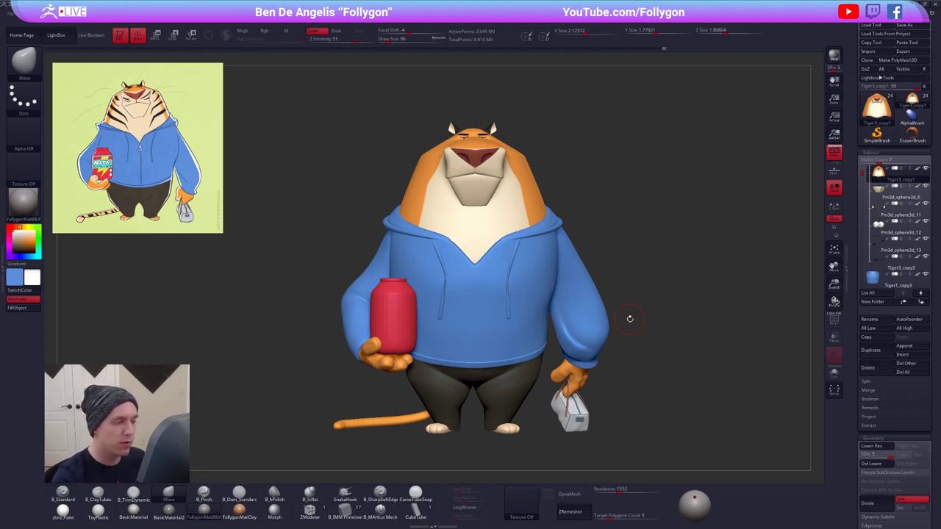
- Select the sleeve of the arm holding the jar and adjust its silhouette with the Move brush at draw size 215
left_click(360, 280, "alt")
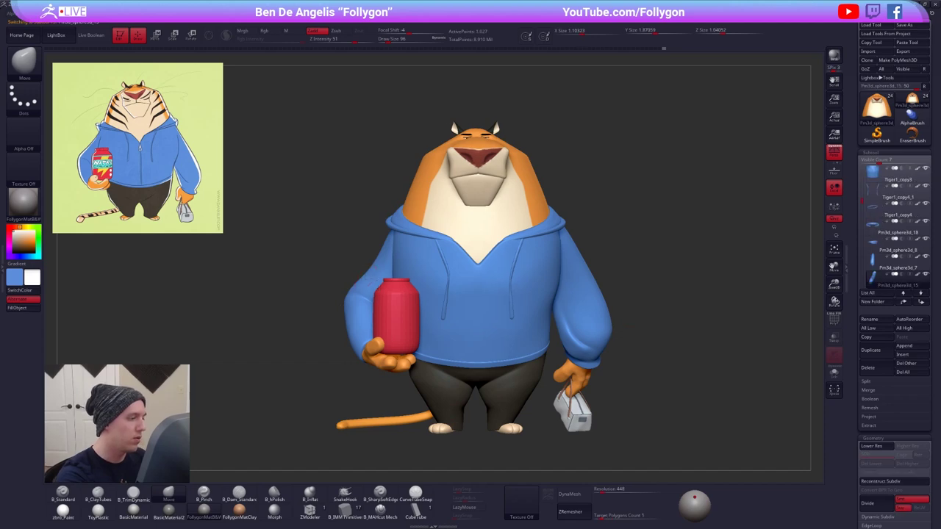
right_click_drag(360, 281, 354, 294, "ctrl")
key("space")
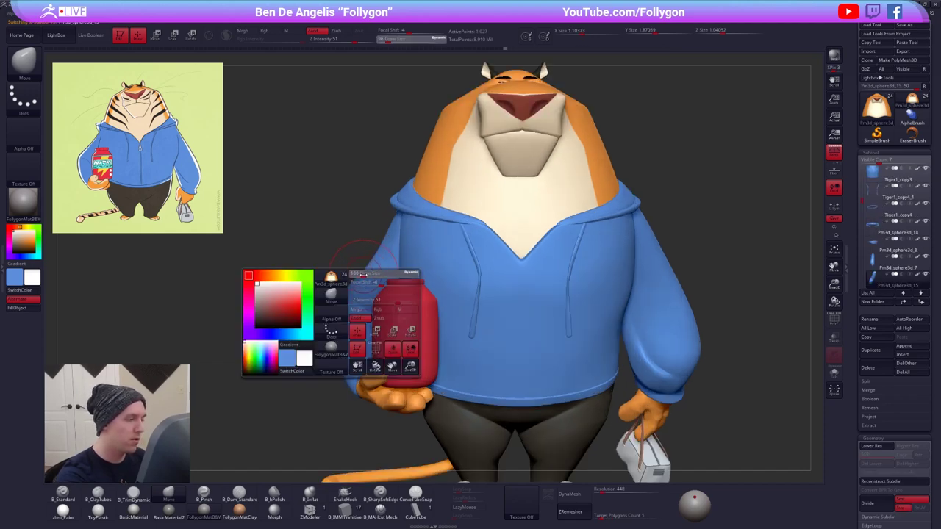
key("space")
left_click_drag(360, 277, 361, 276)
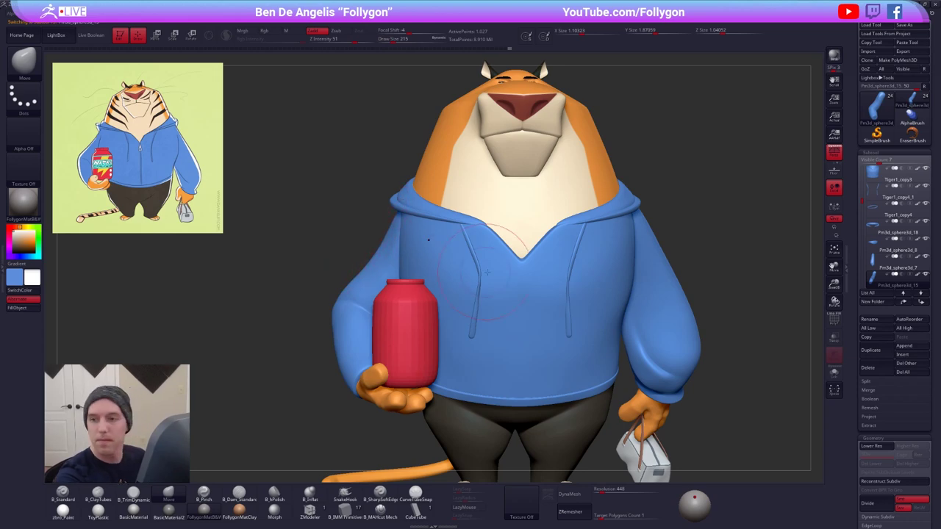
- Isolate the sleeve, switch to the ClayTubes brush at draw size 170, and smooth the upper arm
mouse_move(489, 237)
right_mouse_down("alt")
mouse_move(503, 226)
mouse_move(478, 229)
mouse_move(478, 246)
mouse_move(508, 258)
mouse_move(483, 267)
mouse_move(494, 282)
right_mouse_up("alt")
key("alt+s")
key("2")
key("space")
left_click_drag(506, 308, 503, 309)
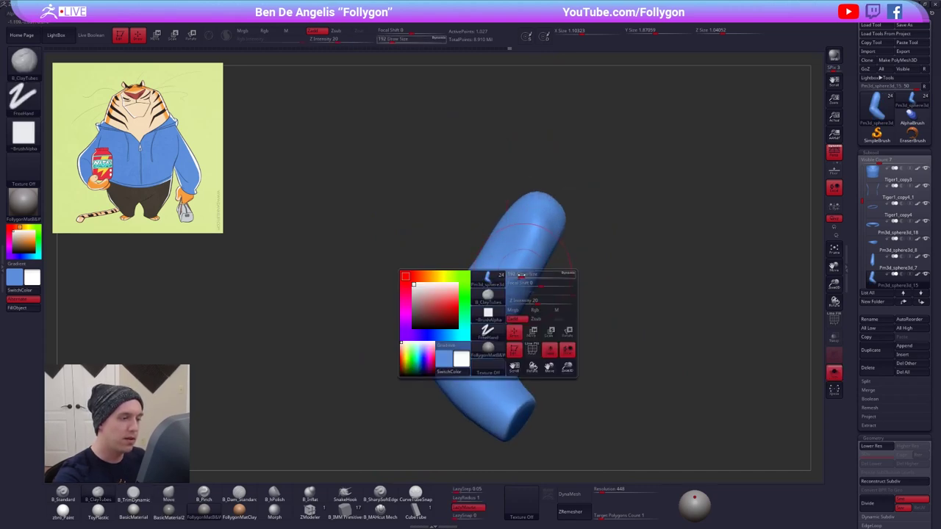
left_click_drag(523, 252, 536, 219, "shift")
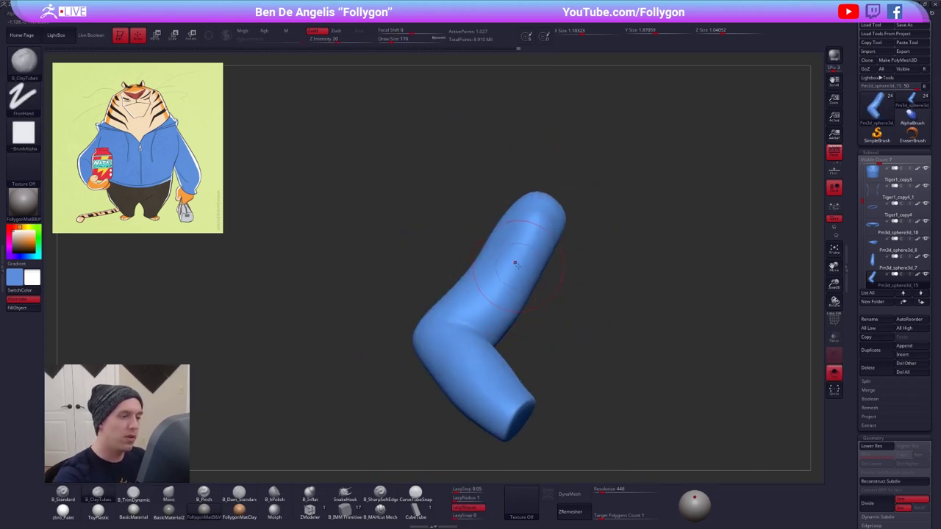
- Show the full figure again and check the sleeve's side profile and front with the Move brush at draw size 192
key("alt+s")
right_click_drag(471, 261, 528, 255)
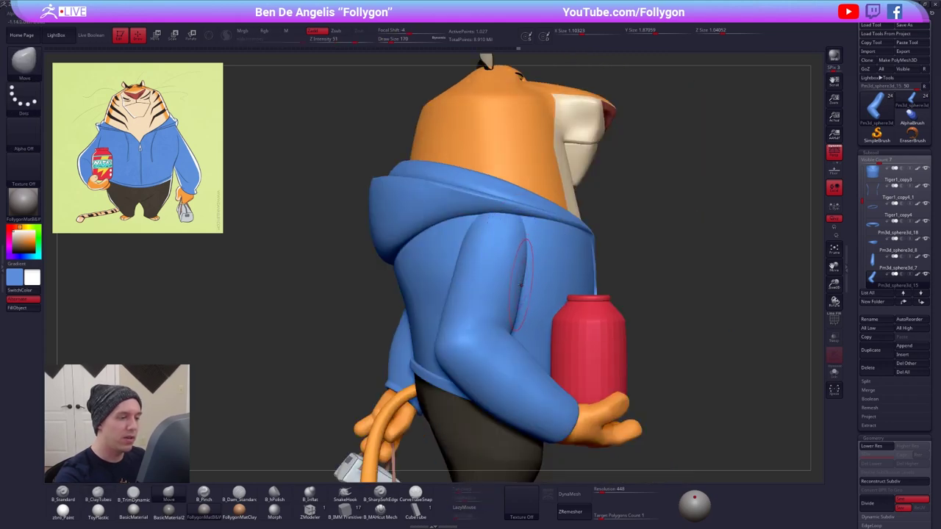
key("space")
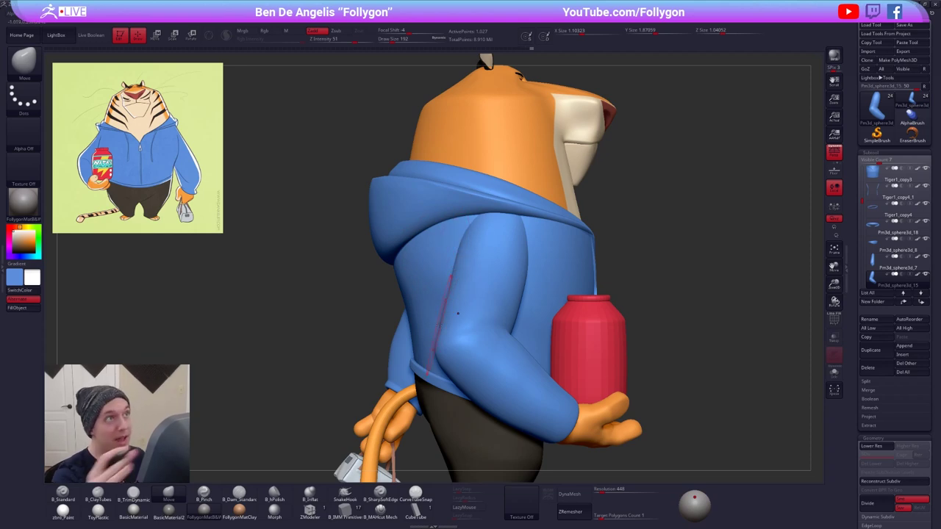
right_click_drag(512, 234, 515, 183, "ctrl")
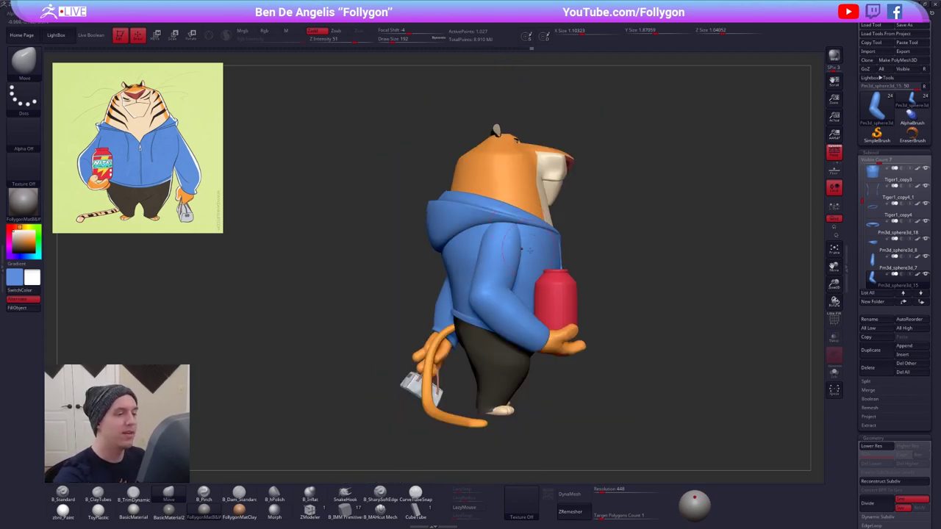
right_click_drag(632, 283, 473, 314)
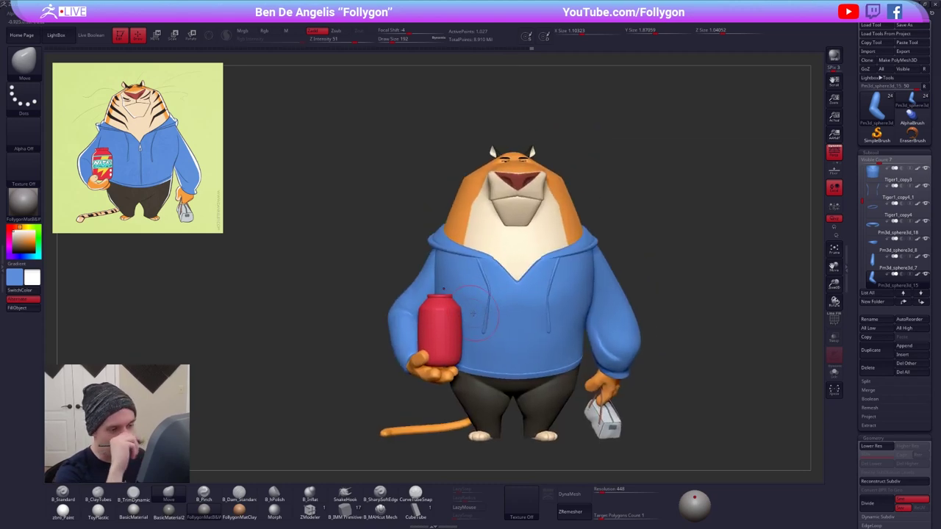
left_click_drag(645, 336, 662, 354)
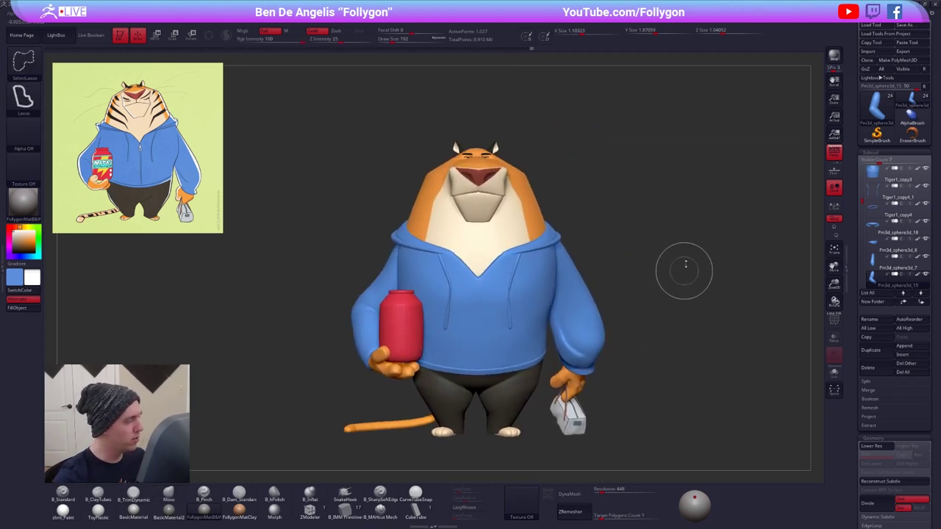
key("ctrl+space")
left_click_drag(625, 318, 621, 338)
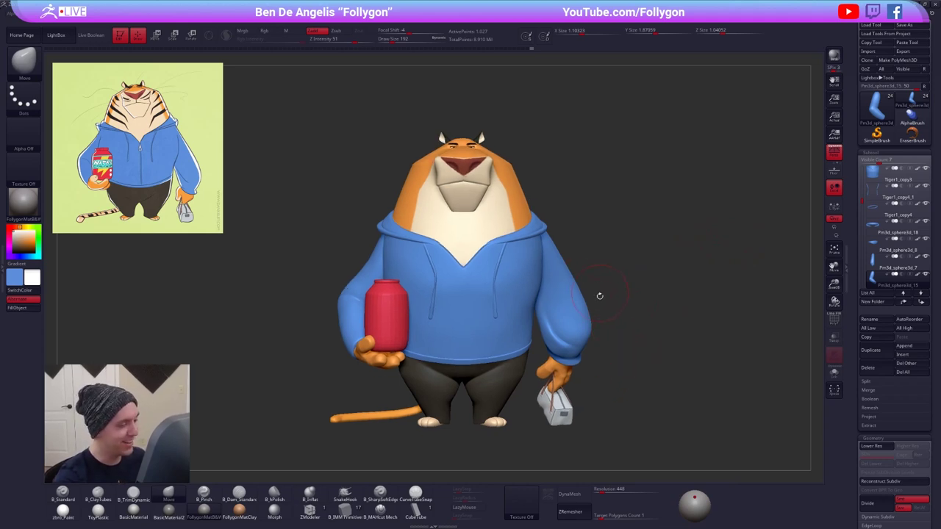
- Select the head subtool and refine its shape around the cheeks and neck with the Move brush at draw size 113
left_click_drag(600, 295, 561, 275)
left_click(520, 215, "alt")
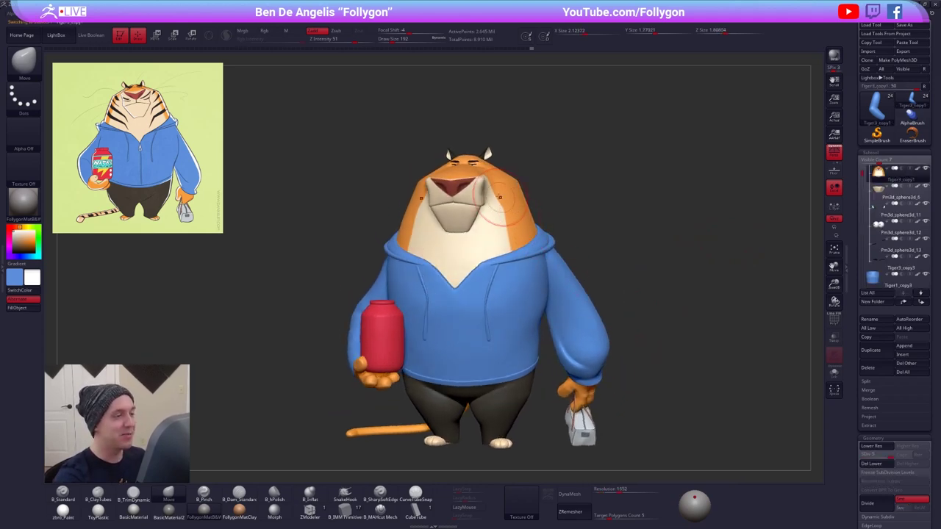
mouse_move(489, 194)
right_mouse_down()
mouse_move(500, 196)
mouse_move(497, 221)
mouse_move(460, 257)
right_mouse_up()
key("space")
left_click_drag(484, 209, 479, 210)
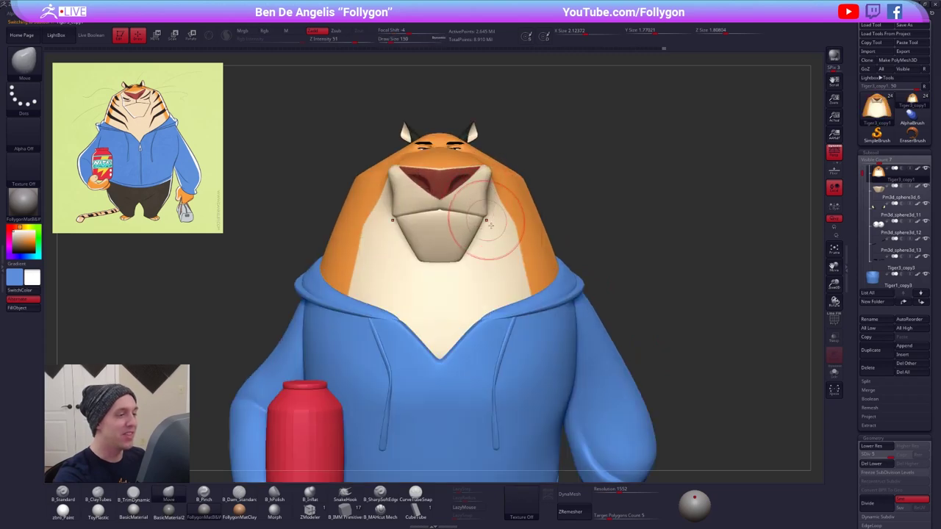
right_click_drag(469, 234, 508, 275, "alt")
key("space")
left_click_drag(516, 235, 511, 235)
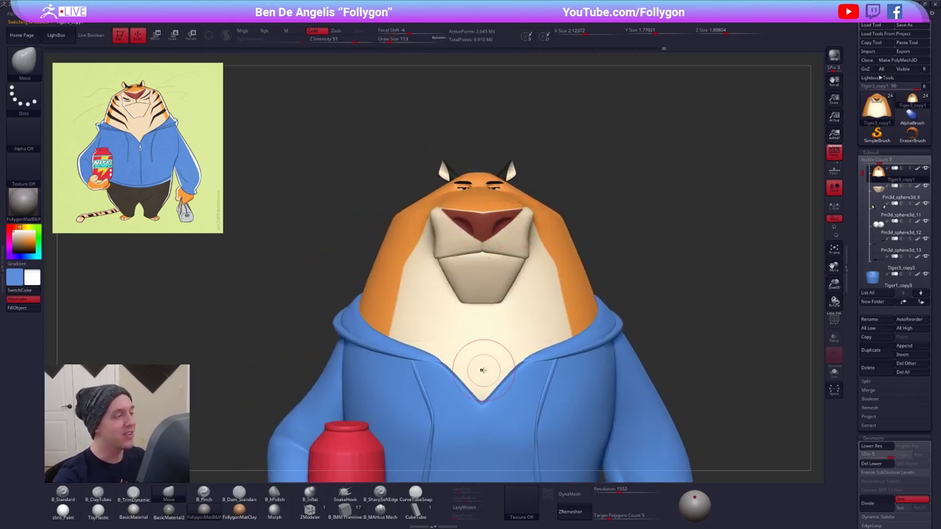
- Isolate the chin subtool and smooth its surface at draw size 67
mouse_move(493, 281)
right_mouse_down()
mouse_move(489, 250)
mouse_move(493, 296)
right_mouse_up()
left_click(490, 262, "alt")
key("alt+s")
key("space")
left_click_drag(493, 296, 488, 296)
right_click_drag(474, 349, 486, 333, "alt")
key("shift")
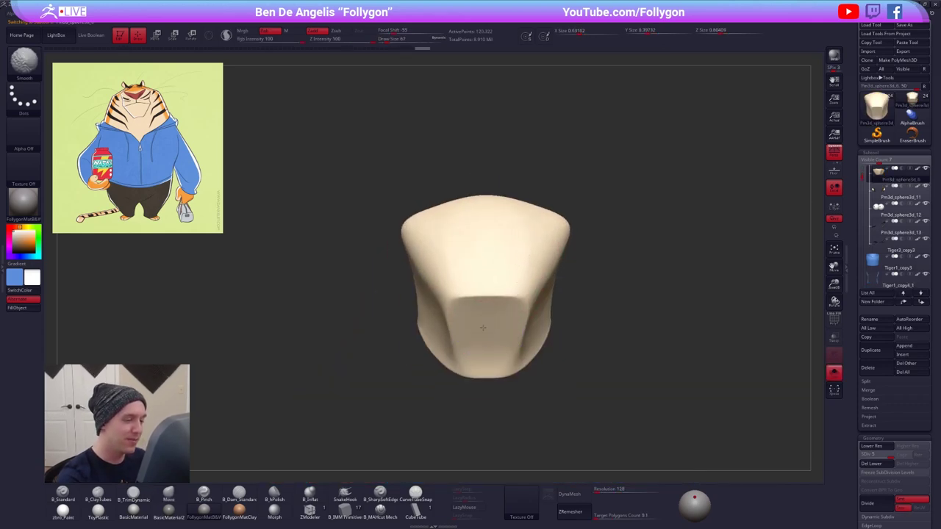
left_click_drag(487, 297, 488, 298, "shift")
right_click_drag(491, 309, 498, 351, "shift")
- Show the full character again and smooth the side edge of the chin
key("alt+s")
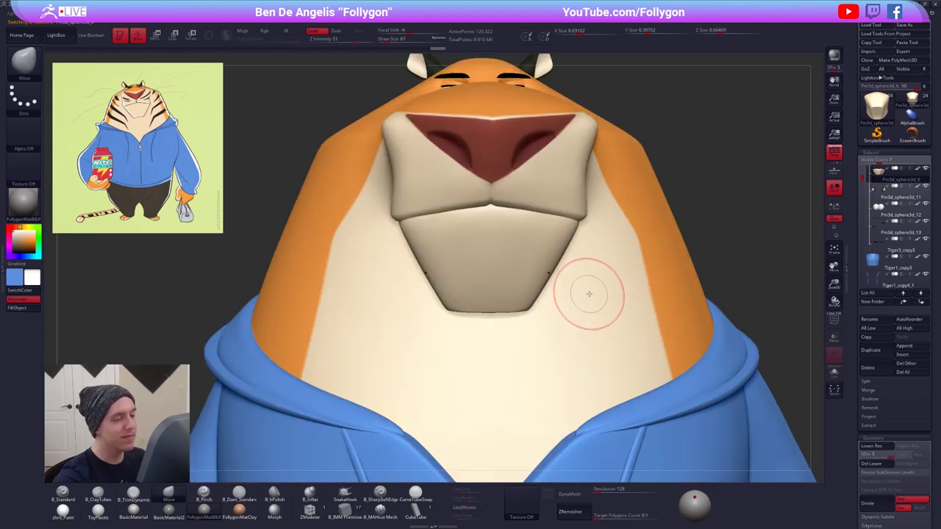
left_click_drag(557, 261, 556, 270, "shift")
right_click_drag(559, 269, 540, 244, "alt")
- Select the head subtool and set the Standard brush to draw size 29 with Zadd on, Rgb off and LazyMouse off
mouse_move(598, 290)
right_mouse_down()
mouse_move(575, 285)
mouse_move(516, 311)
mouse_move(479, 278)
mouse_move(514, 338)
mouse_move(529, 247)
mouse_move(499, 314)
right_mouse_up()
left_click(478, 278, "alt")
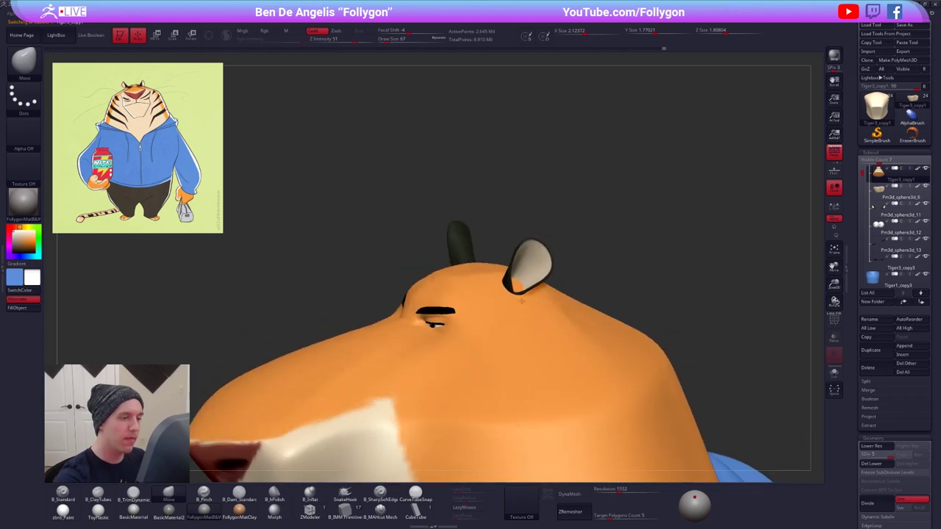
key("space")
left_click_drag(527, 281, 522, 280)
key("shift+alt+s")
right_click_drag(521, 280, 512, 296)
key("shift+alt+s")
key("1")
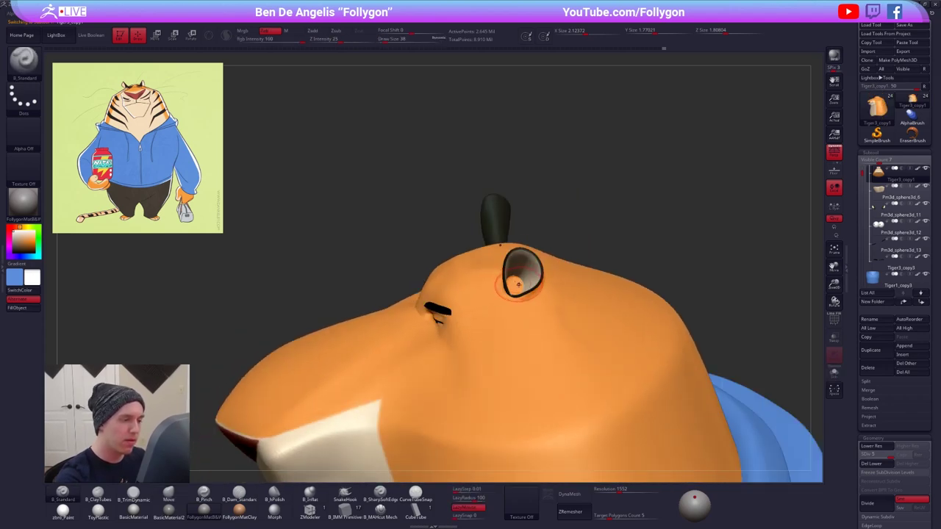
key("space")
left_click_drag(519, 285, 515, 286)
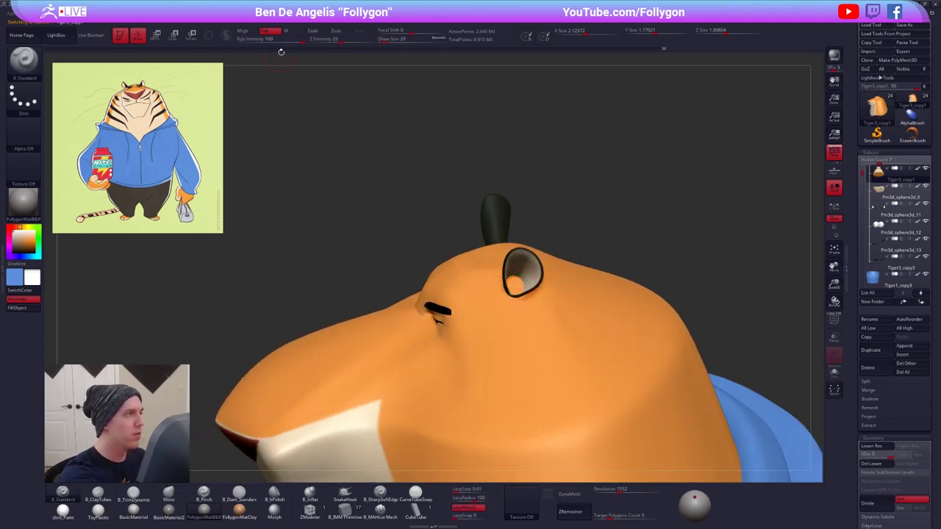
left_click(314, 31)
left_click(271, 32)
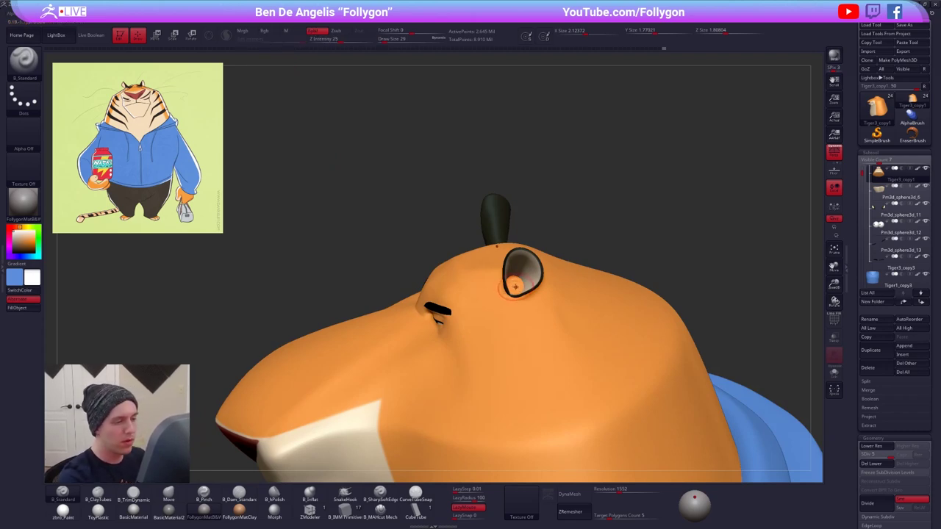
key("l")
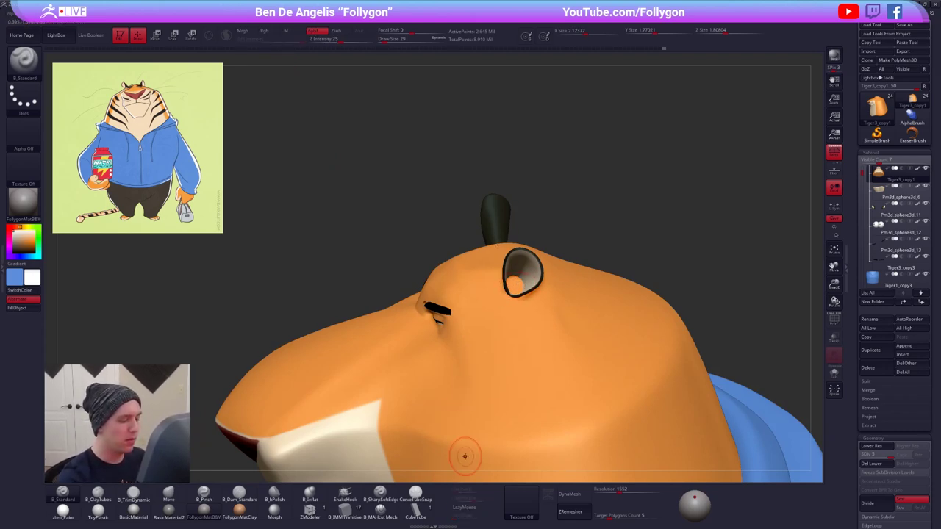
- Select the chin subtool and switch to the Move brush at draw size 121
right_click_drag(518, 300, 591, 350)
right_click_drag(698, 405, 651, 390)
key("shift+alt+s")
right_click_drag(567, 326, 581, 393)
left_click(518, 248, "alt")
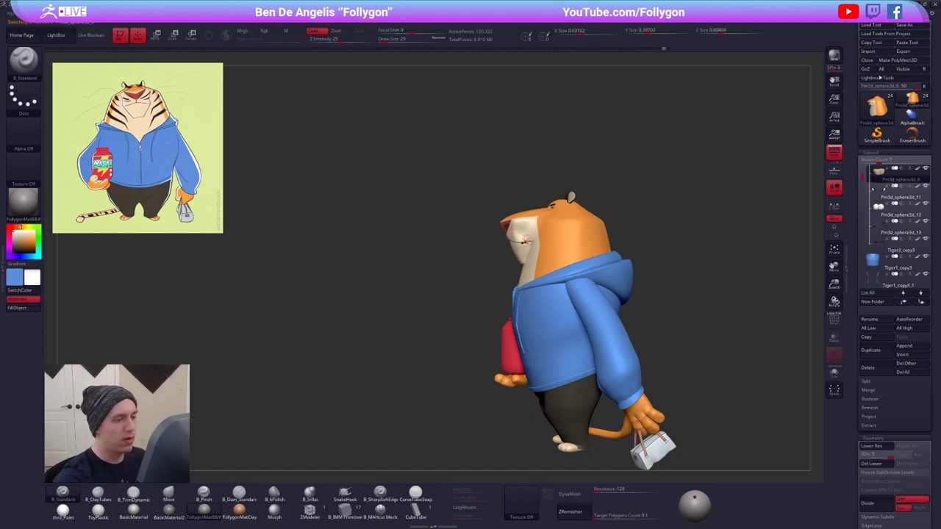
right_click_drag(519, 248, 525, 184)
key("b")
key("m")
key("v")
key("space")
left_click_drag(527, 247, 543, 241)
- Reshape the chin's rear upper corner where it meets the muzzle and cheek, checking it from below
right_click_drag(544, 241, 547, 212)
left_click_drag(546, 241, 552, 225)
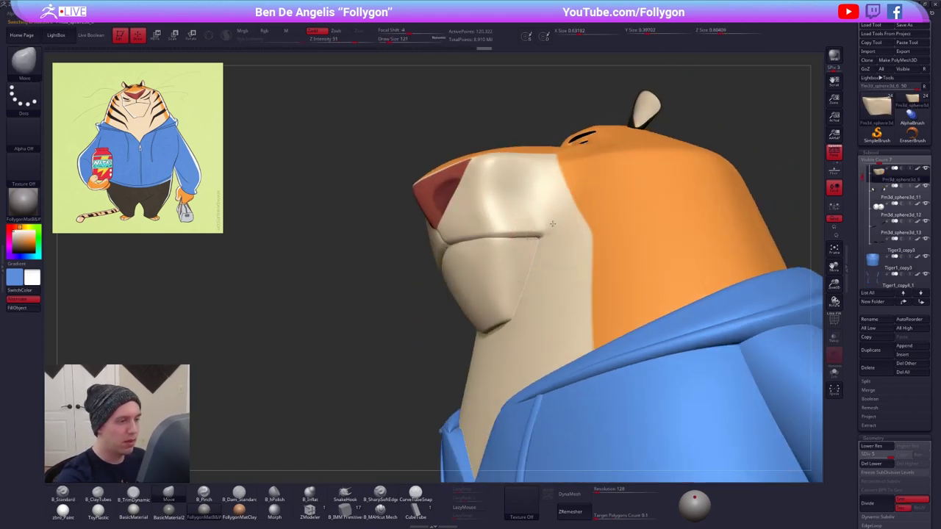
right_click_drag(552, 225, 541, 227)
left_click_drag(542, 226, 545, 228)
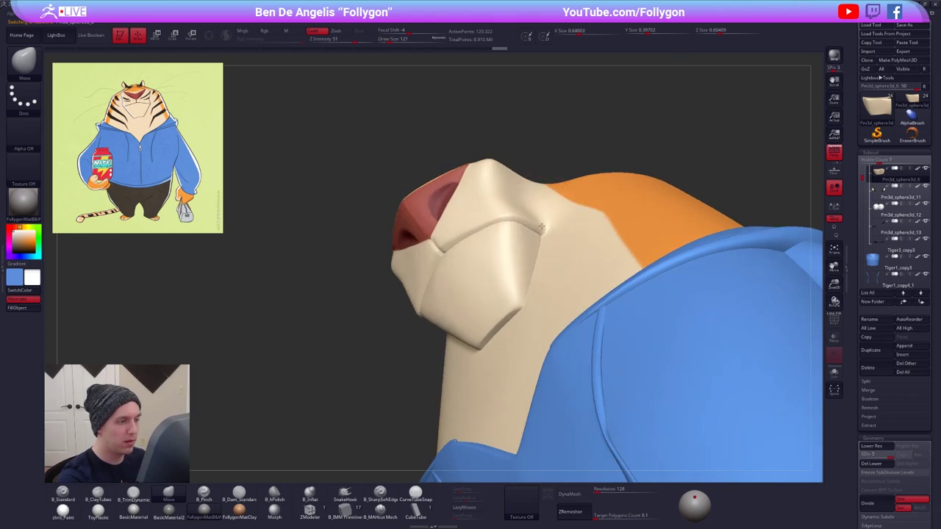
key("space")
mouse_move(541, 234)
right_mouse_down()
mouse_move(533, 289)
mouse_move(548, 267)
mouse_move(526, 176)
right_mouse_up()
- Select the hoodie's torso subtool and duplicate it
left_click(553, 332, "alt")
right_click_drag(565, 335, 561, 294, "alt")
key("space")
left_click_drag(560, 295, 544, 297)
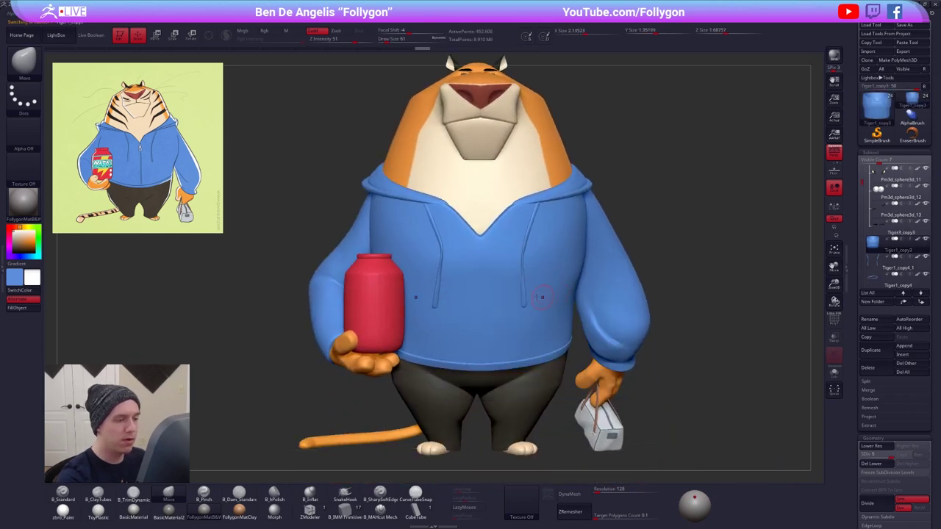
left_click(887, 358)
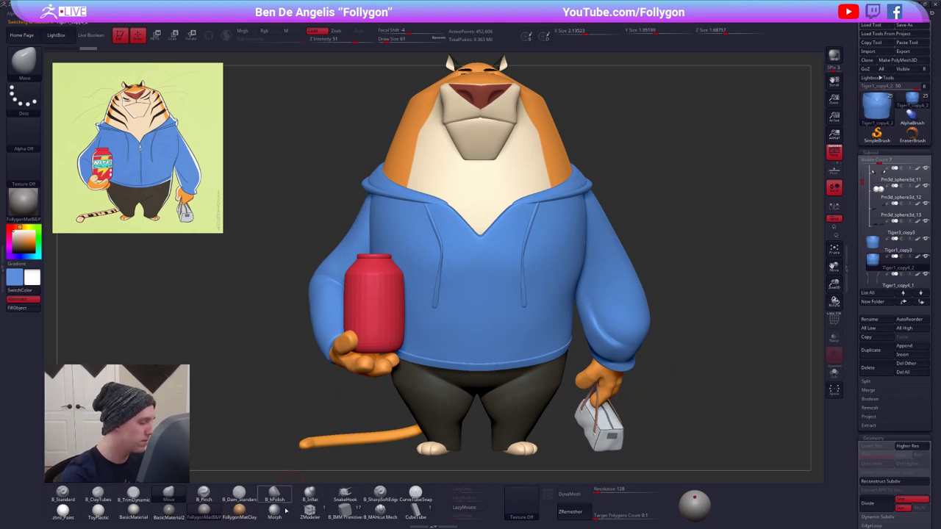
- Choose the CubeTube brush at draw size 29 and isolate the duplicated torso
left_click(355, 512)
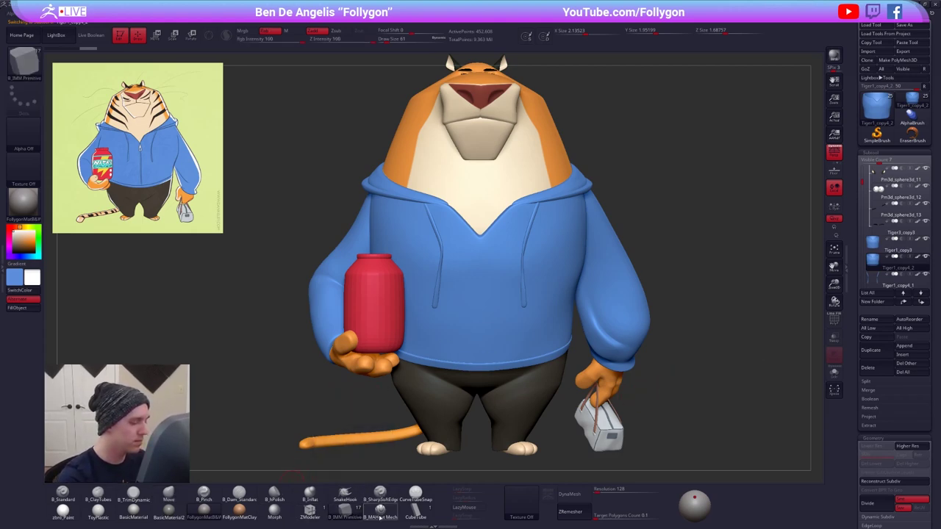
left_click(416, 512)
right_click_drag(484, 263, 506, 274, "alt")
key("space")
left_click_drag(506, 273, 491, 271)
key("shift+s")
- Try tube strokes down the front of the torso, undoing each, and set the brush's Z Intensity to 44
left_click_drag(516, 375, 527, 399)
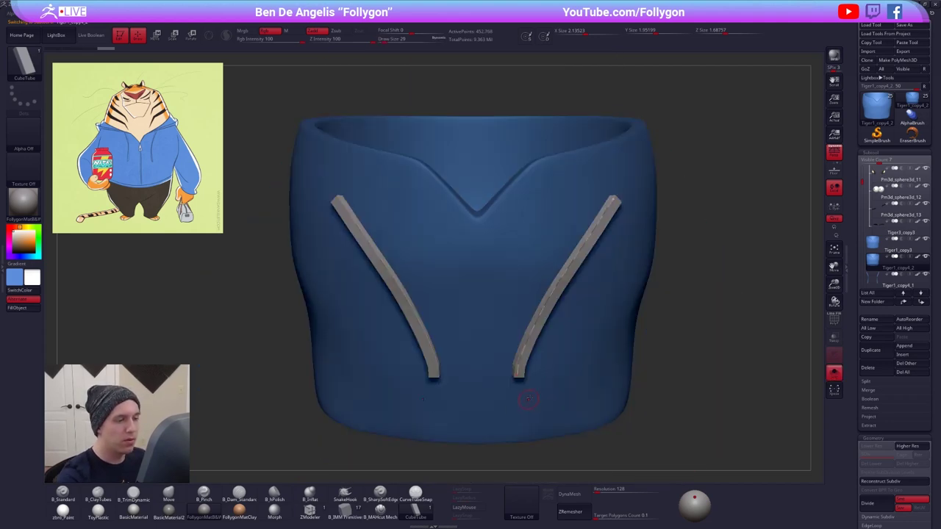
key("ctrl+z")
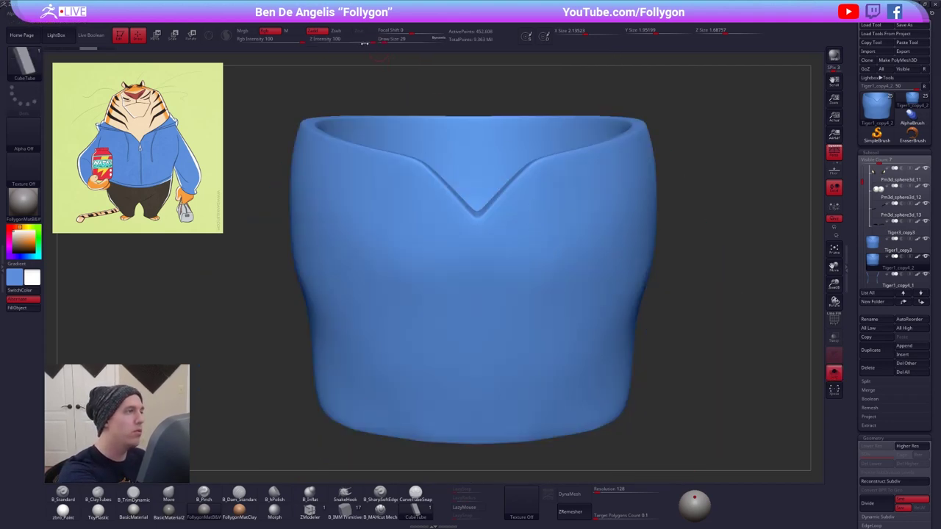
left_click_drag(364, 43, 351, 38)
left_click_drag(590, 241, 641, 177)
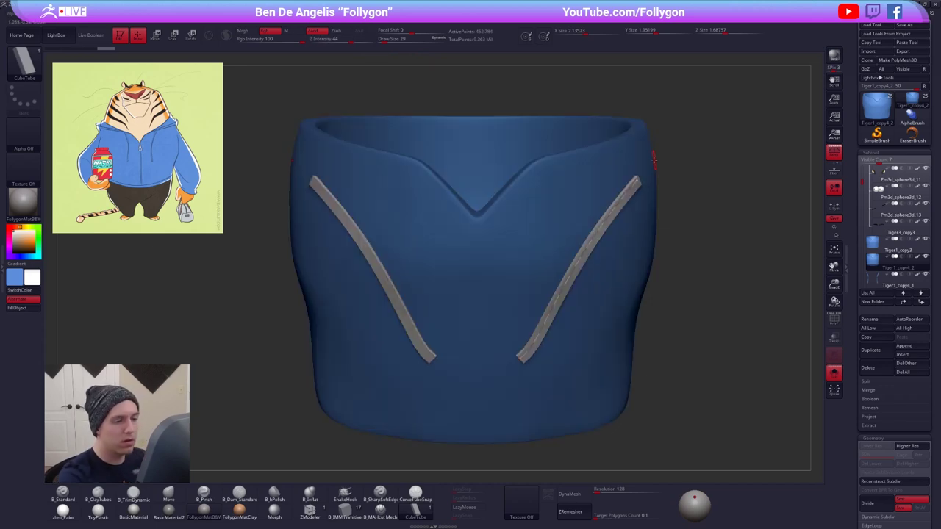
key("ctrl+z")
- Draw a CubeTube zipper strip down the torso's centre front from the V-neck to the hem, and show the full figure
mouse_move(474, 250)
right_mouse_down("alt")
mouse_move(480, 227)
mouse_move(492, 227)
mouse_move(500, 252)
right_mouse_up("alt")
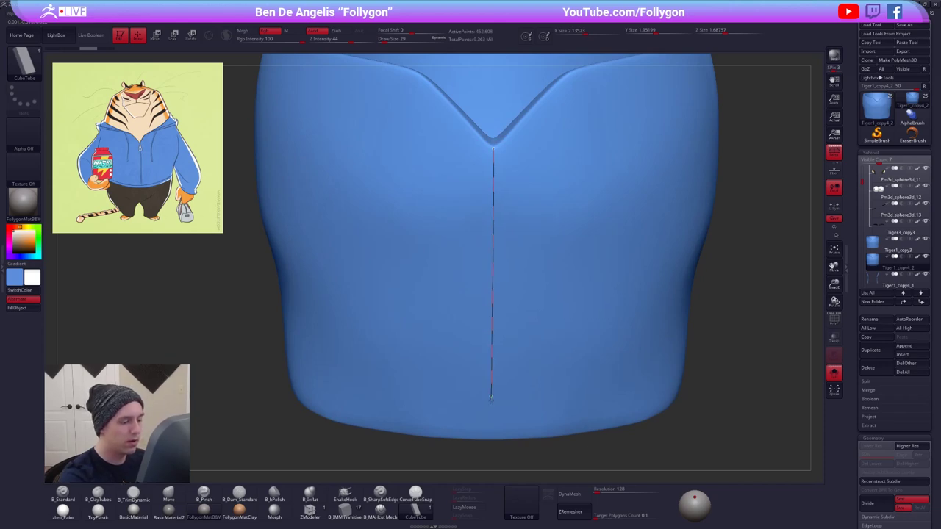
left_click_drag(486, 424, 490, 434)
right_click_drag(507, 423, 569, 380)
key("alt+s")
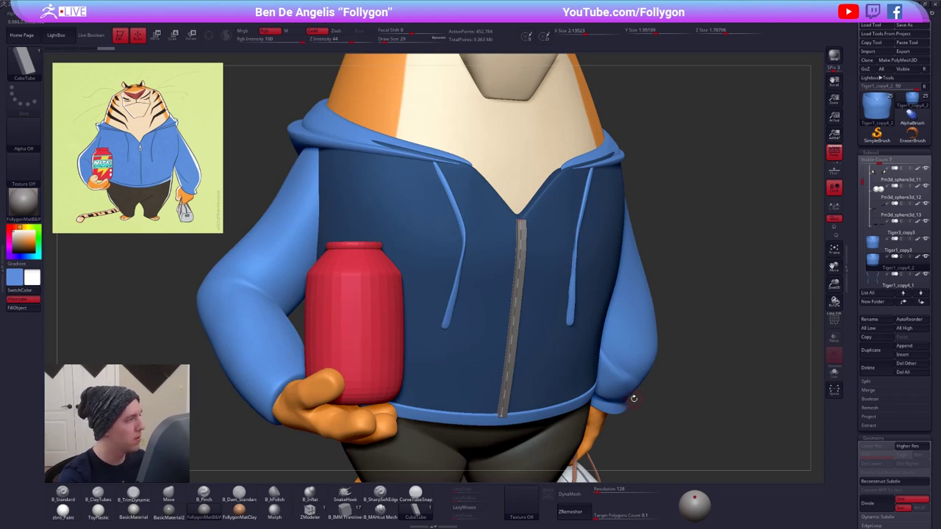
- Set the draw size to 12 and update the zipper strip's curve to the thinner width
key("space")
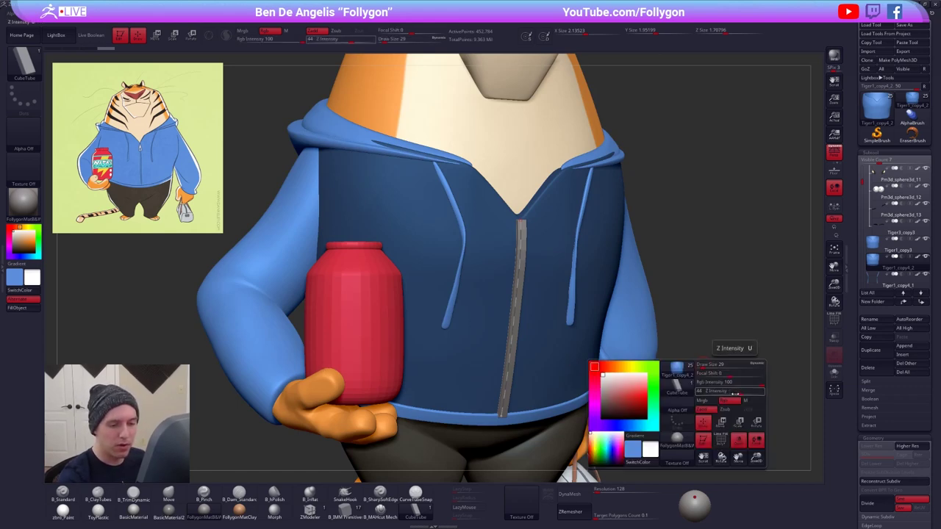
left_click_drag(699, 366, 705, 365)
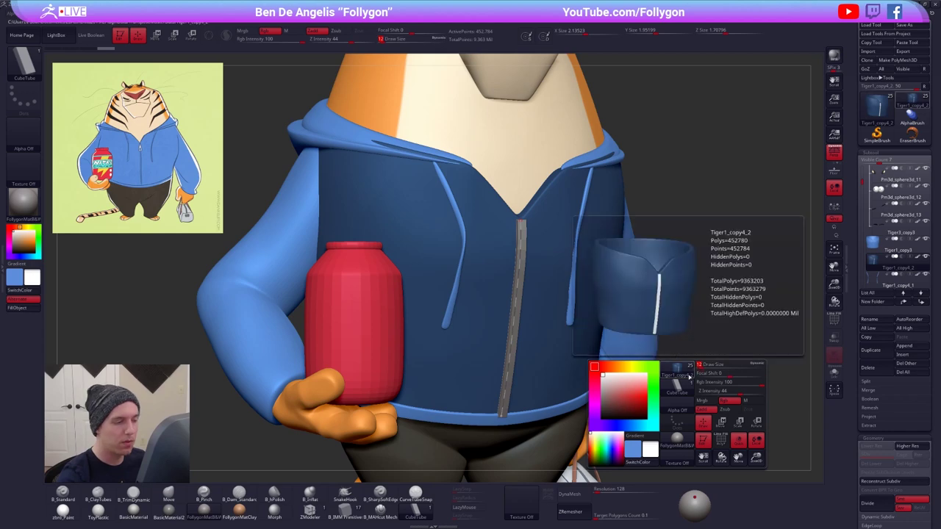
left_click(518, 317)
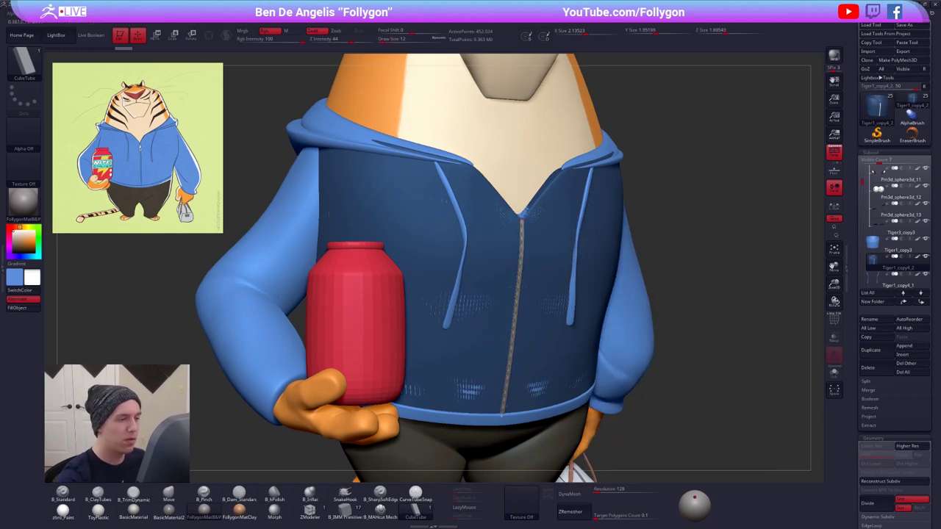
right_click_drag(622, 376, 592, 374, "shift")
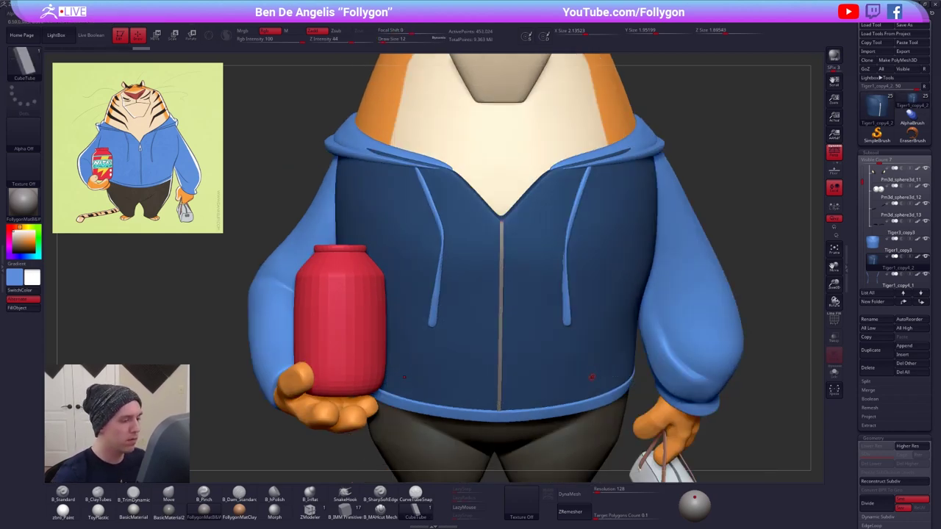
- Isolate the torso duplicate, display its polygroup wireframe and clear its mask
key("alt+s")
key("shift+f")
right_click_drag(519, 281, 522, 241, "alt")
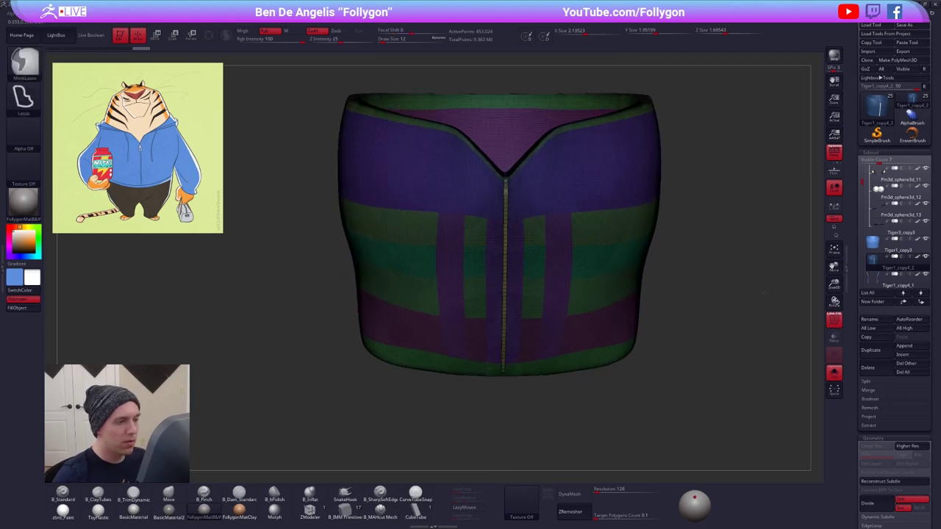
left_click_drag(765, 292, 785, 315, "ctrl")
right_click_drag(510, 243, 507, 279, "ctrl")
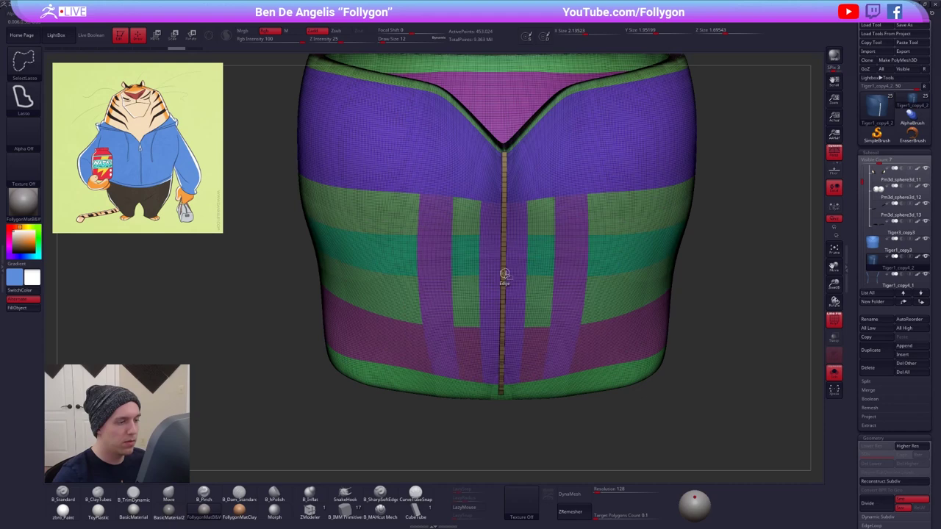
- Switch the selection brush to SelectRect, show only the zipper strip and delete the hidden torso geometry
key("space")
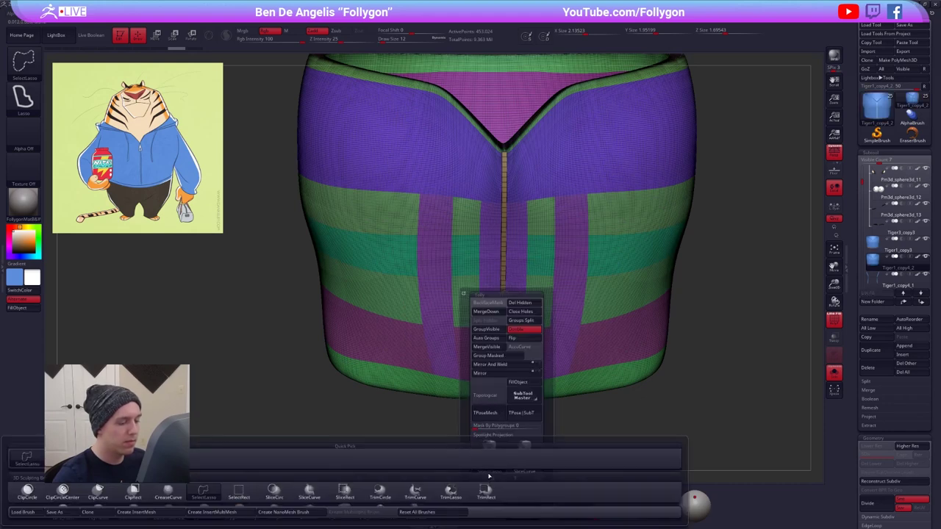
key("space")
left_click(720, 438)
left_click(725, 439)
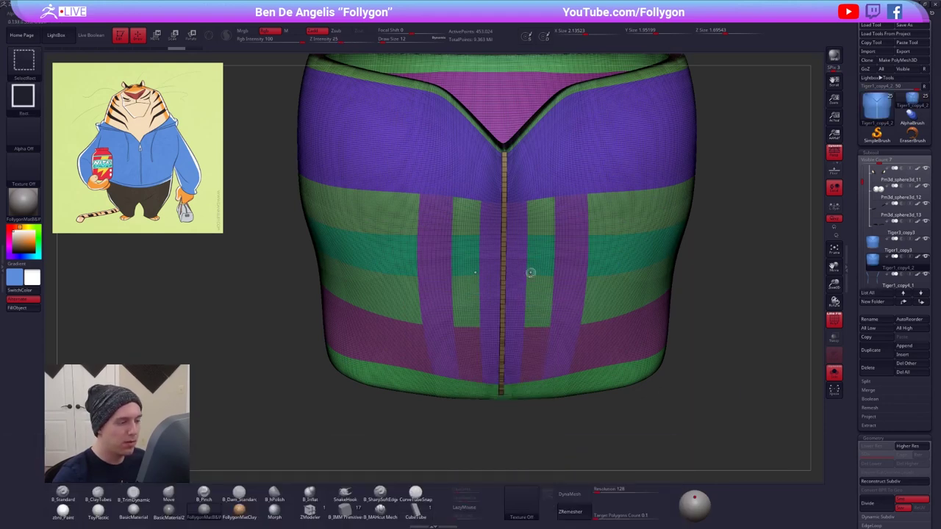
left_click(502, 242, "ctrl+shift")
key("space")
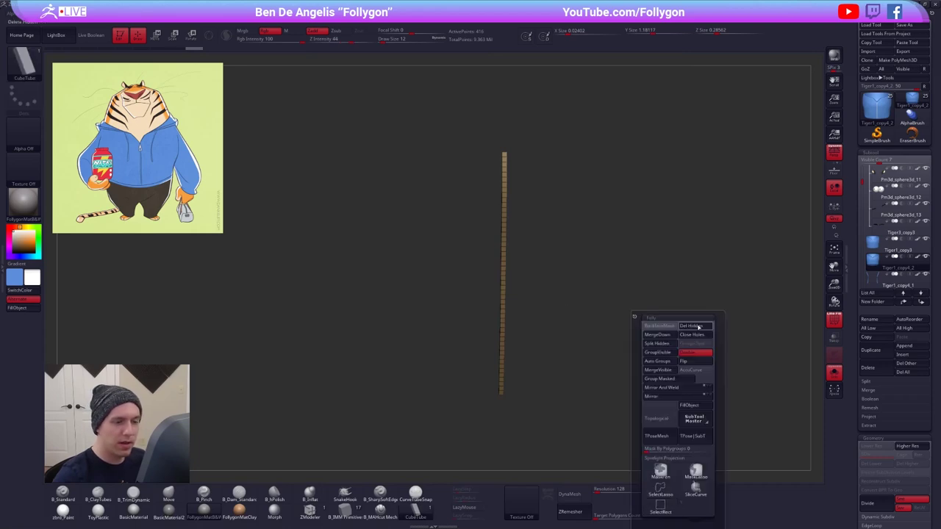
left_click(698, 326)
- Open the custom mesh command palette for the zipper strip
left_click_drag(572, 286, 557, 325)
key("space")
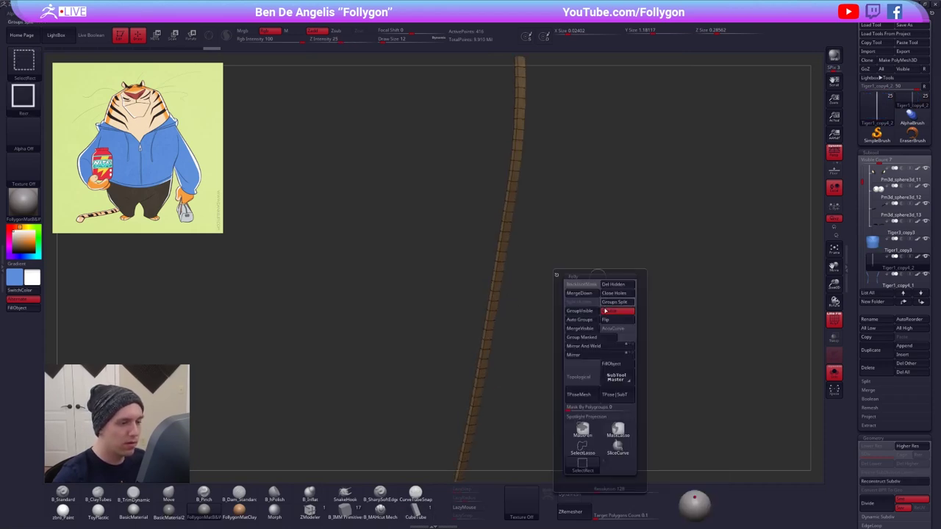
- Auto-group the narrow zipper strip, isolate one of its two pieces and delete the hidden geometry
left_click(590, 316)
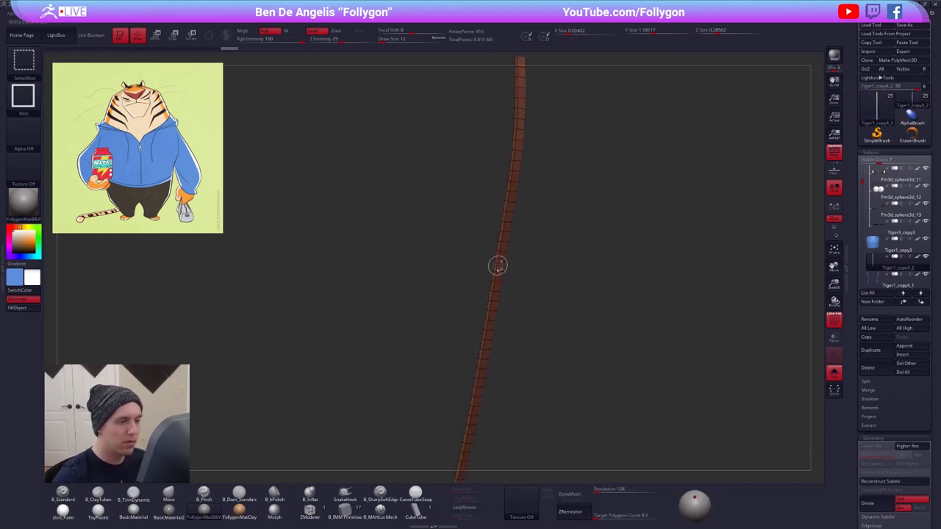
key("space")
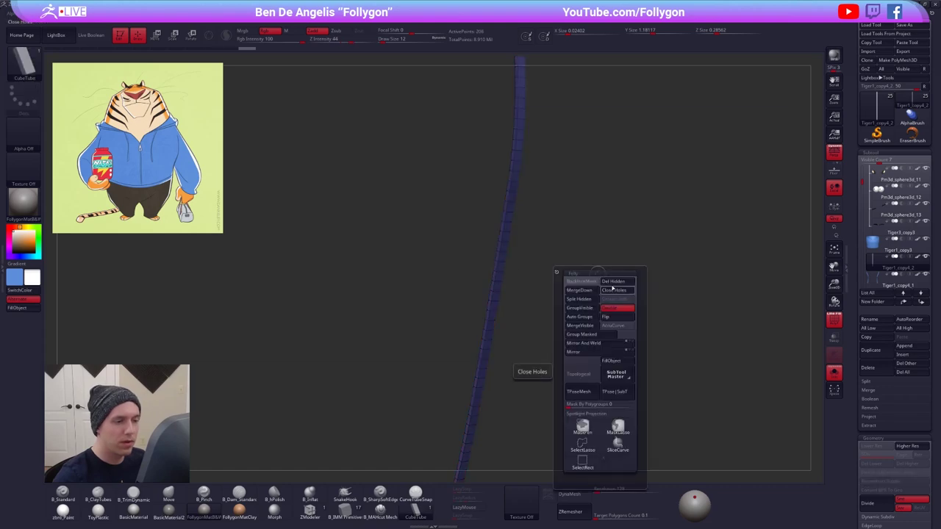
left_click(613, 283)
left_click_drag(544, 283, 519, 266, "alt")
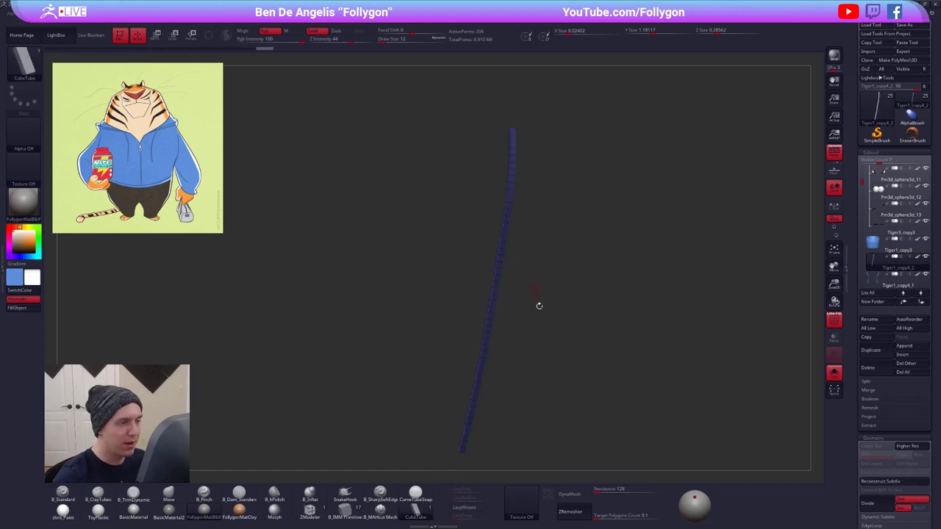
key("alt+s")
mouse_move(524, 299)
right_mouse_down("shift")
mouse_move(589, 303)
mouse_move(571, 312)
right_mouse_up("shift")
- Fill the zipper strip with the zbro_Paint material and the hoodie's blue colour, with polyframe display off
key("shift+f")
key("1")
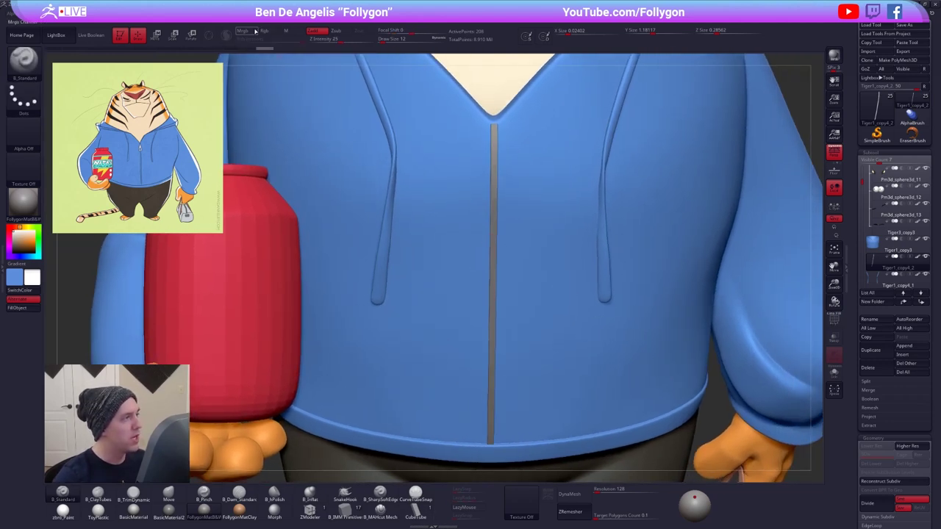
left_click(253, 31)
left_click(312, 31)
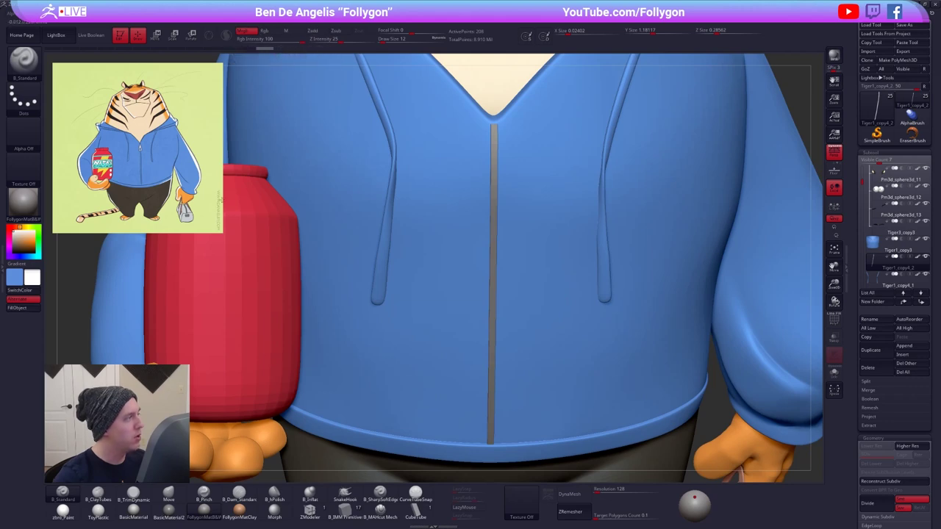
left_click(74, 509)
key("c")
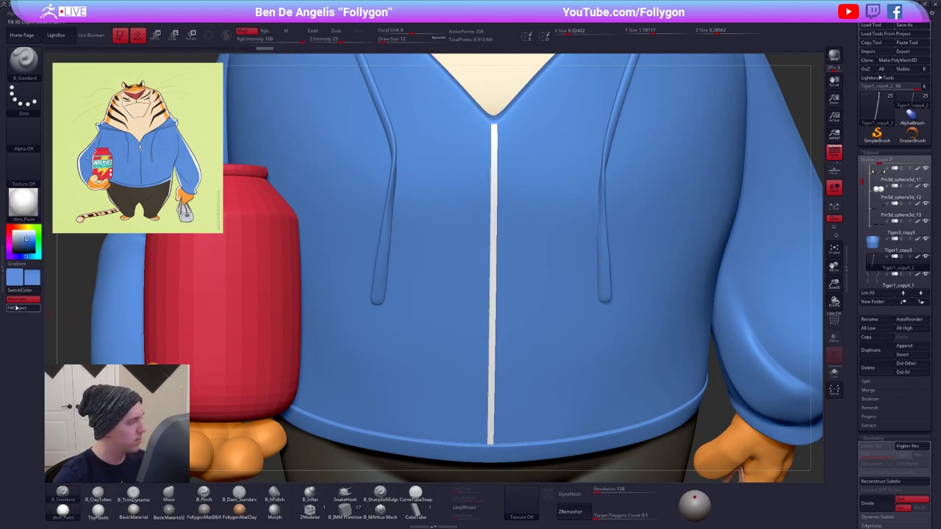
left_click(17, 307)
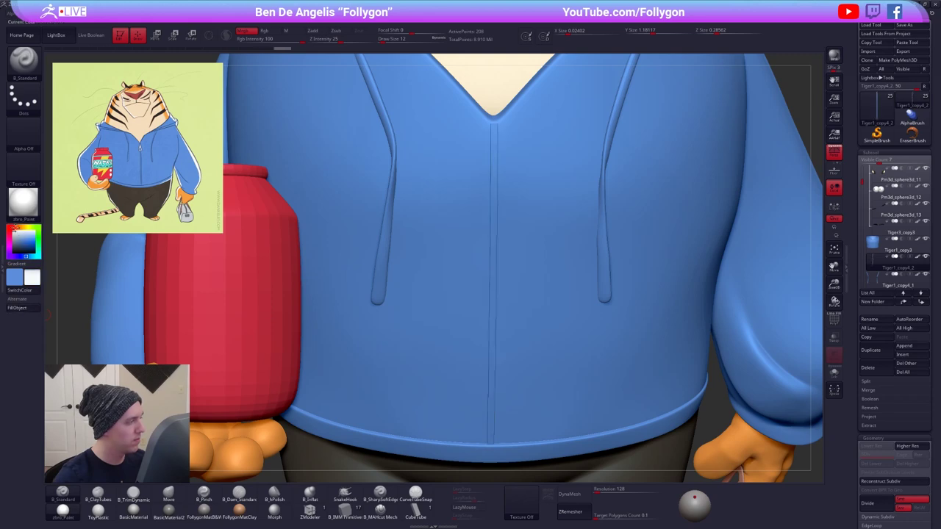
key("f")
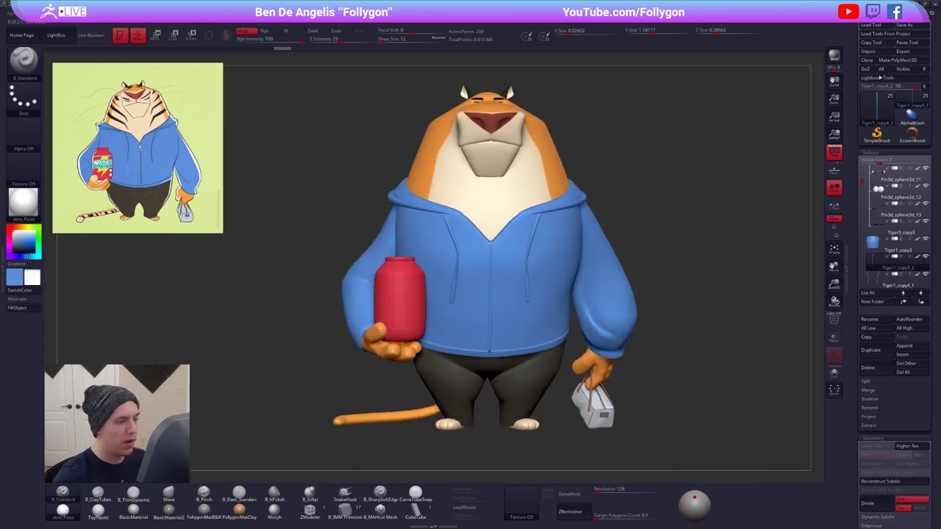
- Use the Move brush to nudge the lower part of the zipper strip sideways along the hoodie's front
mouse_move(490, 351)
right_mouse_down()
mouse_move(508, 349)
mouse_move(492, 345)
right_mouse_up()
right_click_drag(514, 308, 530, 338, "ctrl")
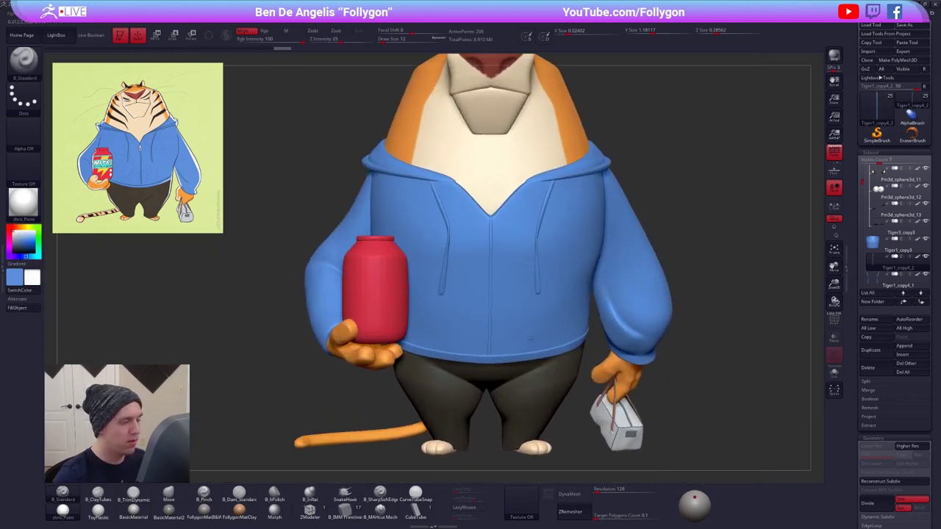
scroll(530, 338, "up", 2)
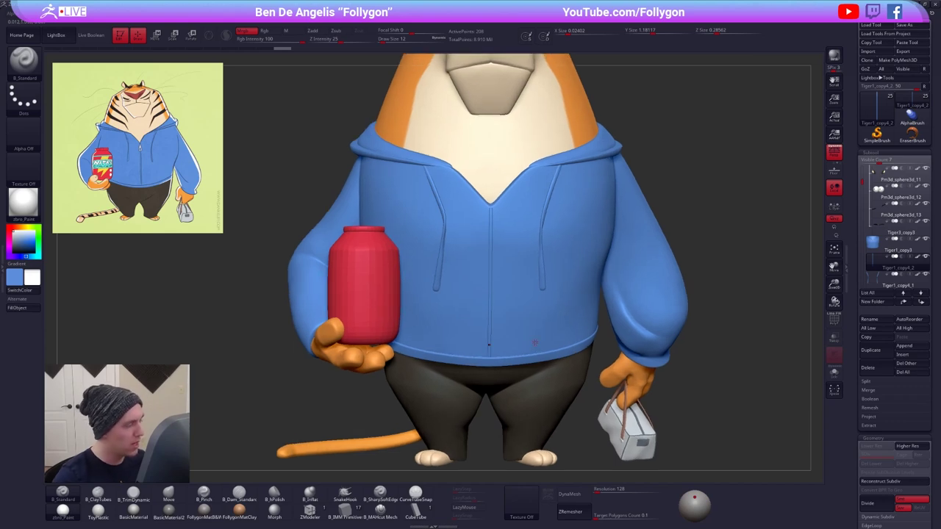
key("b")
key("m")
key("v")
key("space")
left_click_drag(491, 318, 504, 319)
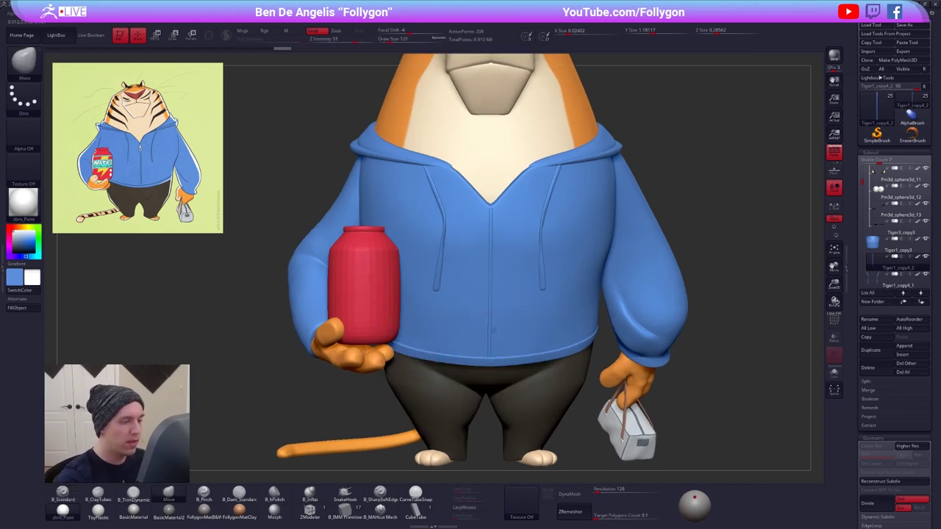
right_click_drag(494, 323, 499, 345, "ctrl")
scroll(500, 346, "up", 2)
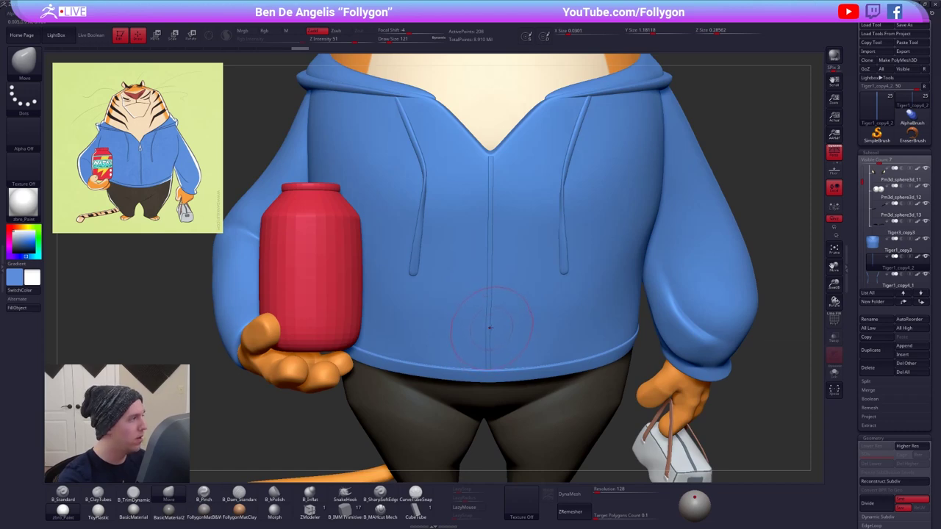
- Pull the upper end of the zipper strip up to the hoodie's V-neck point and adjust its fit from the side
right_click(488, 197)
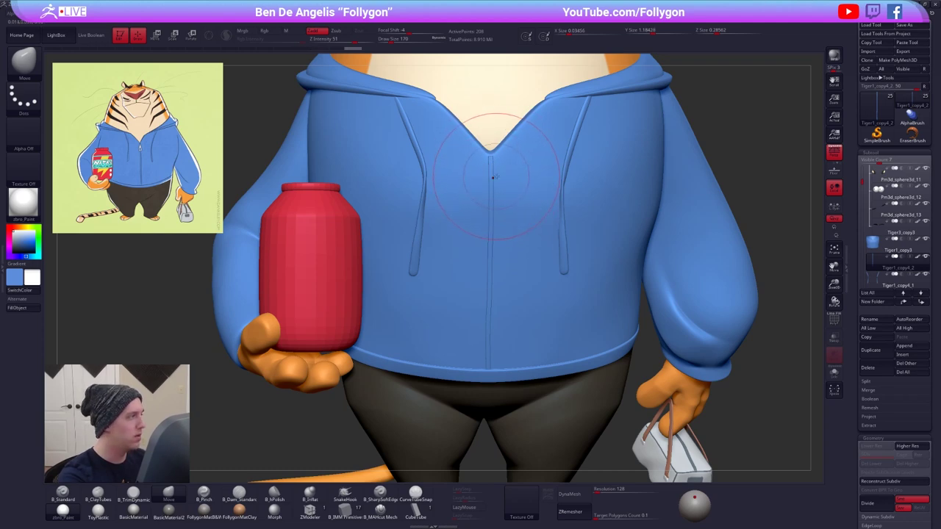
key("space")
left_click_drag(496, 177, 493, 156)
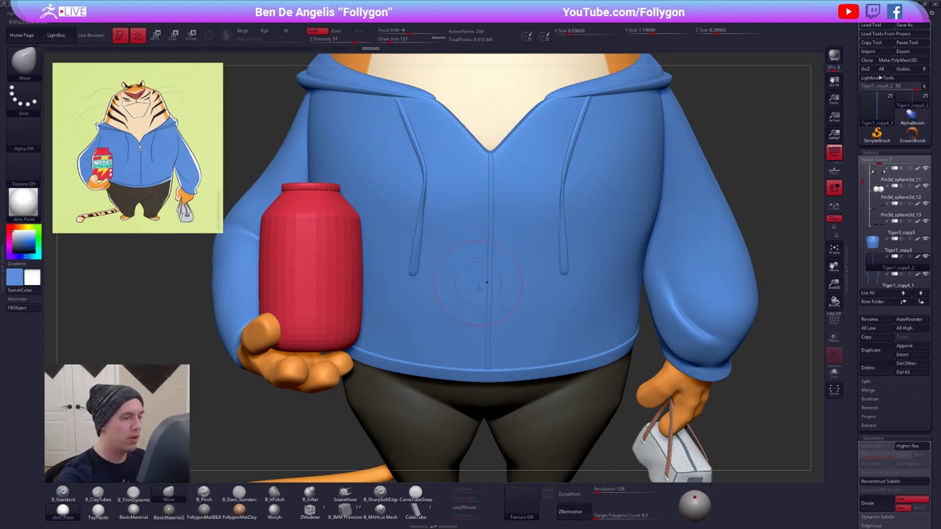
right_click_drag(490, 298, 581, 294)
right_click_drag(580, 294, 572, 368, "alt")
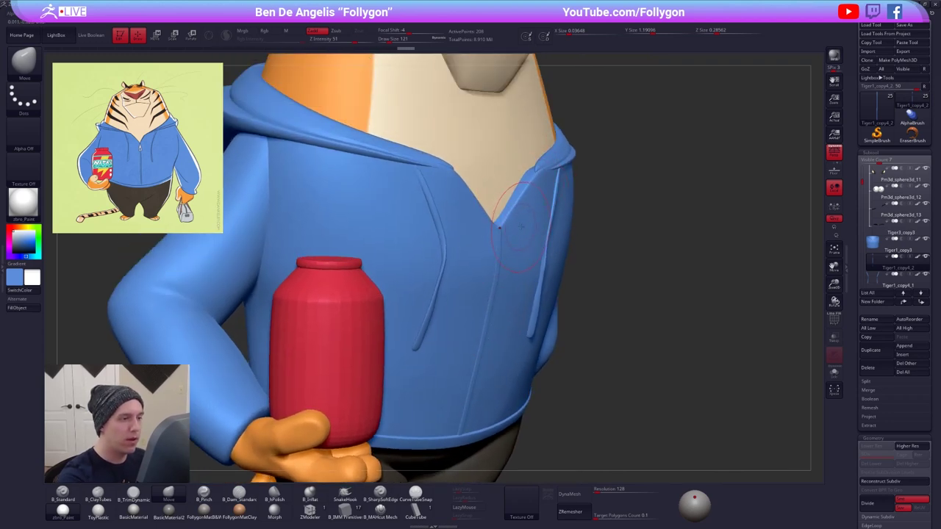
key("space")
left_click_drag(521, 224, 516, 224)
mouse_move(673, 287)
right_mouse_down()
mouse_move(598, 283)
mouse_move(557, 211)
right_mouse_up()
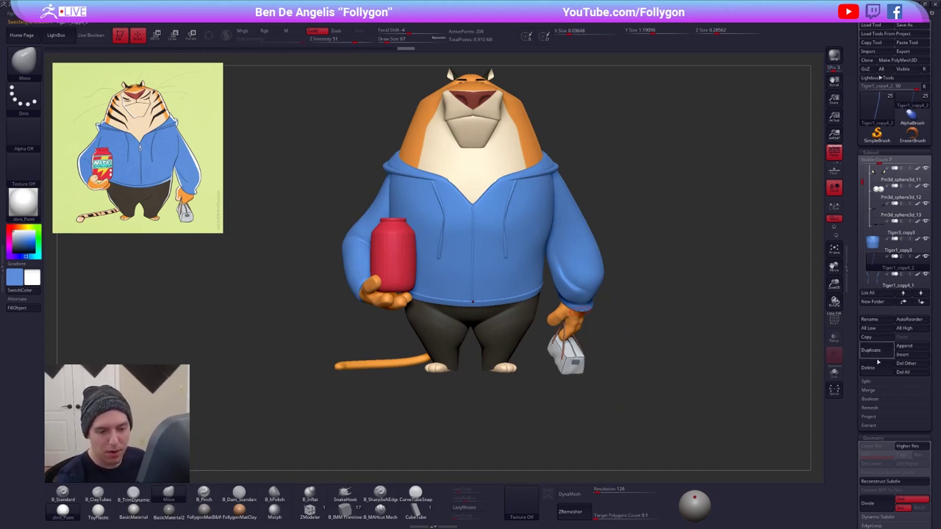
- Replace the duplicated zipper strip subtool with an initialized cube mesh and isolate it
scroll(877, 362, "down", 5)
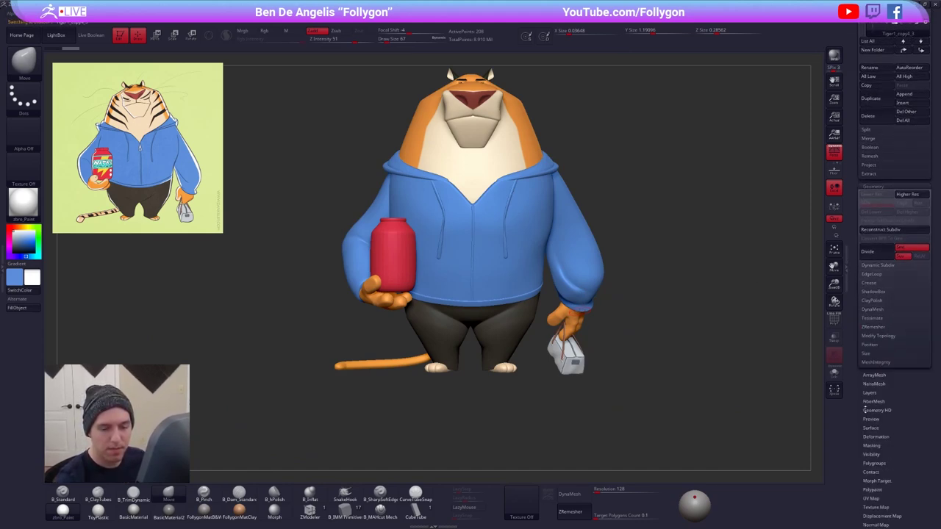
scroll(867, 368, "down", 5)
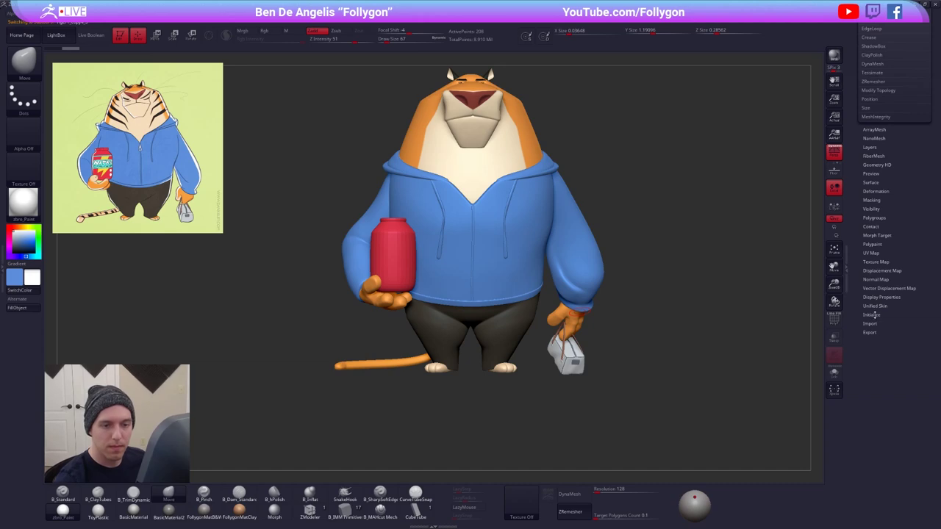
left_click(875, 314)
left_click(873, 325)
left_click(877, 315)
left_click_drag(881, 318, 891, 431)
left_click(834, 372)
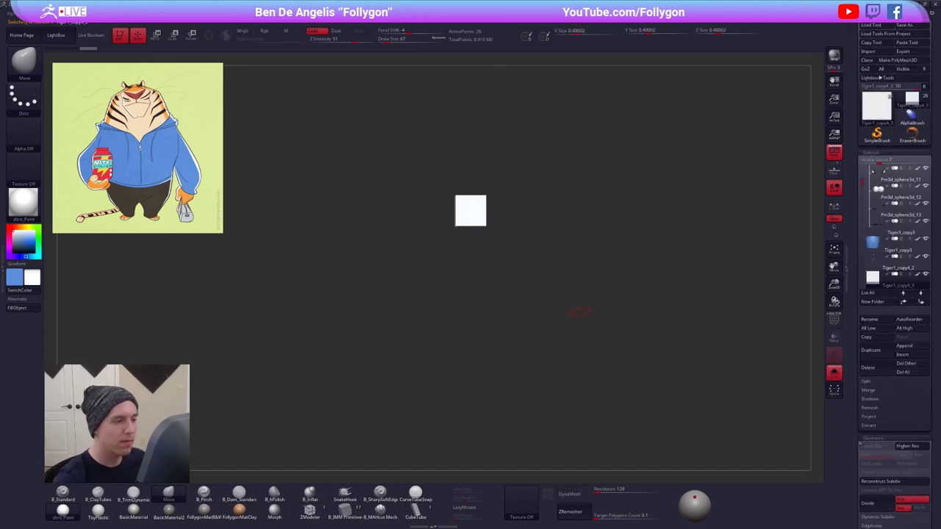
- Turn off perspective, switch to the FollygonMatB&P material and show the cube's polyframe in front view
key("ctrl+d")
key("shift+d")
left_click(834, 154)
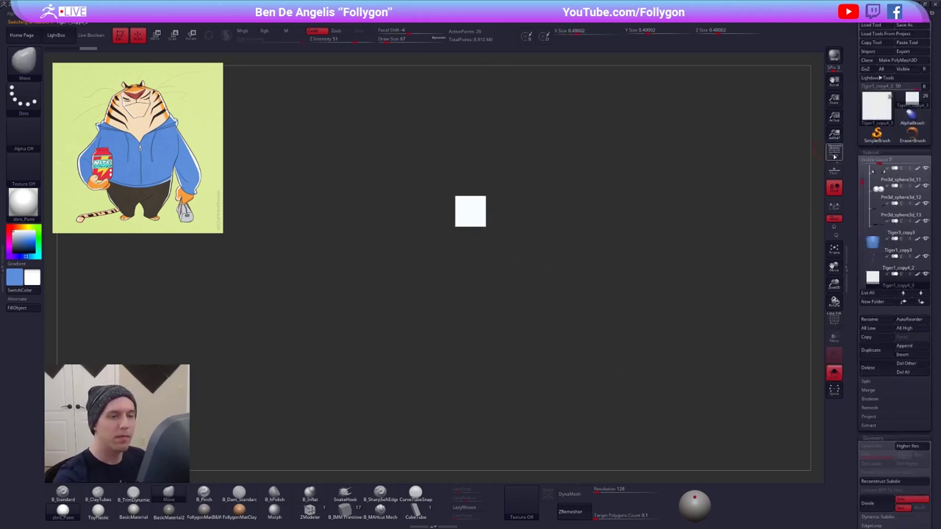
key("shift+f")
left_click_drag(410, 286, 435, 385, "alt")
key("shift+f")
left_click(204, 512)
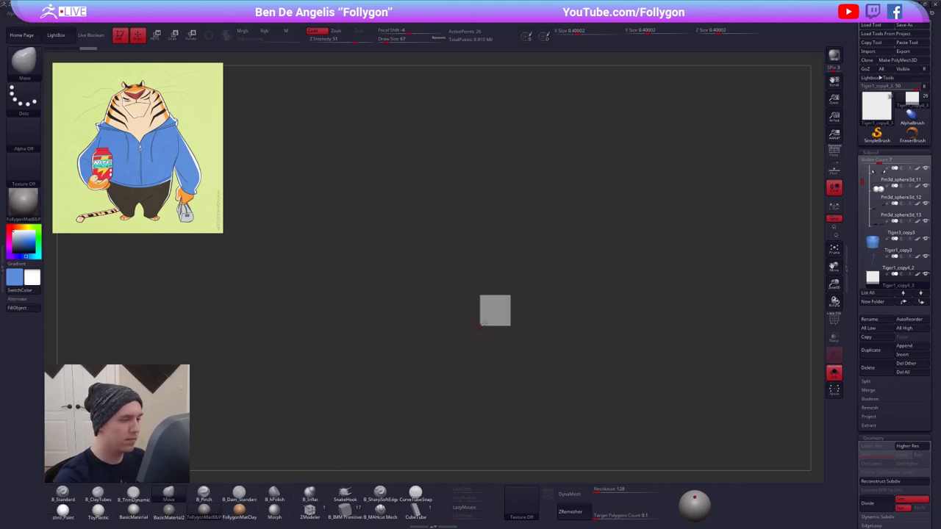
mouse_move(482, 327)
left_mouse_down("alt")
mouse_move(531, 345)
mouse_move(548, 315)
left_mouse_up("alt")
key("space")
key("shift+f")
left_click_drag(509, 341, 522, 344, "alt")
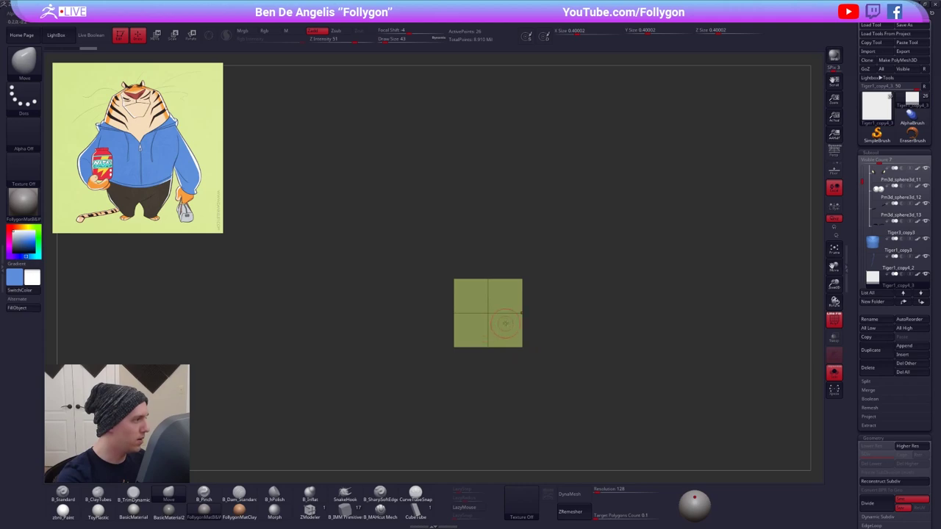
- Mask the lower part of the cube and stretch its top upward to an overall height of about 0.71
key("w")
key("q")
mouse_move(429, 296)
left_mouse_down("ctrl")
mouse_move(526, 296)
mouse_move(427, 241)
left_mouse_up("ctrl")
left_click(421, 257, "ctrl")
key("w")
left_click_drag(521, 313, 521, 394, "shift")
left_click_drag(522, 353, 525, 301, "shift")
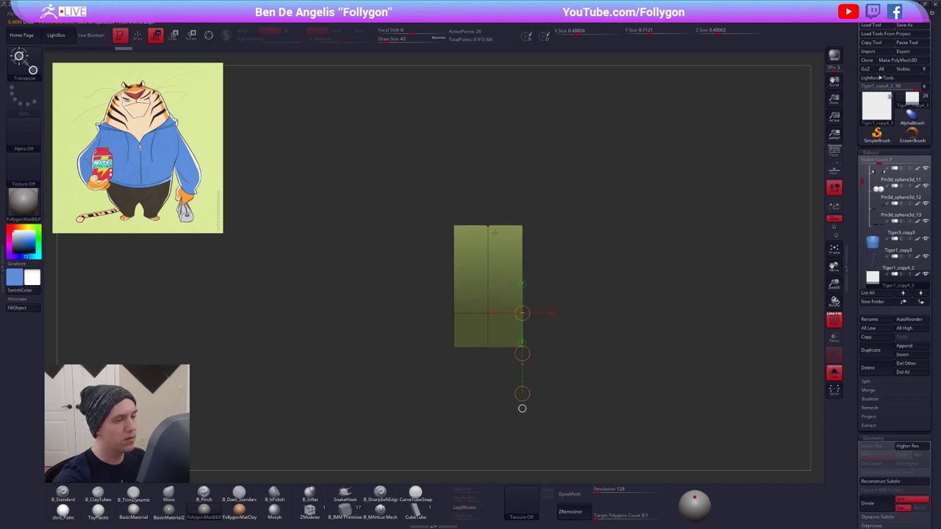
- Scale the top of the block inward to a narrow tip and preview the tapered shape with dynamic subdivision
mouse_move(488, 225)
left_mouse_down("shift")
mouse_move(574, 225)
mouse_move(508, 221)
left_mouse_up("shift")
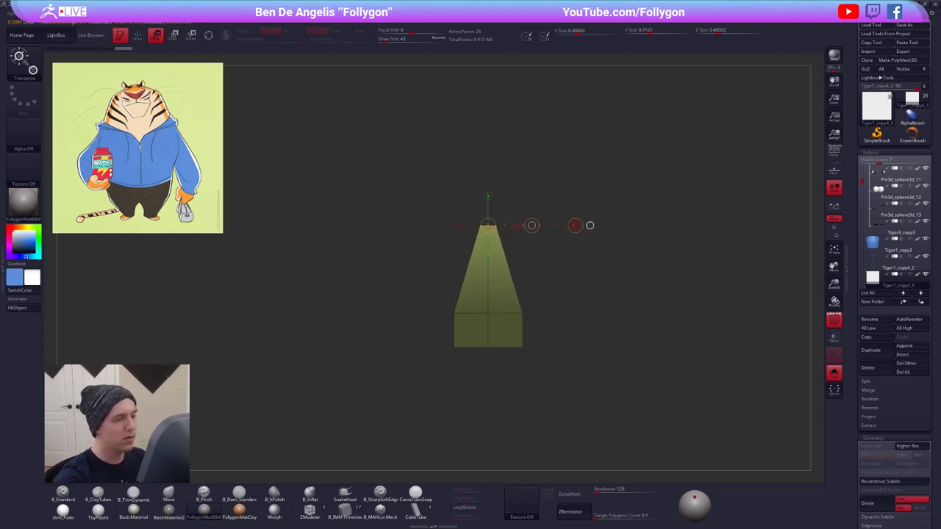
key("q")
key("d")
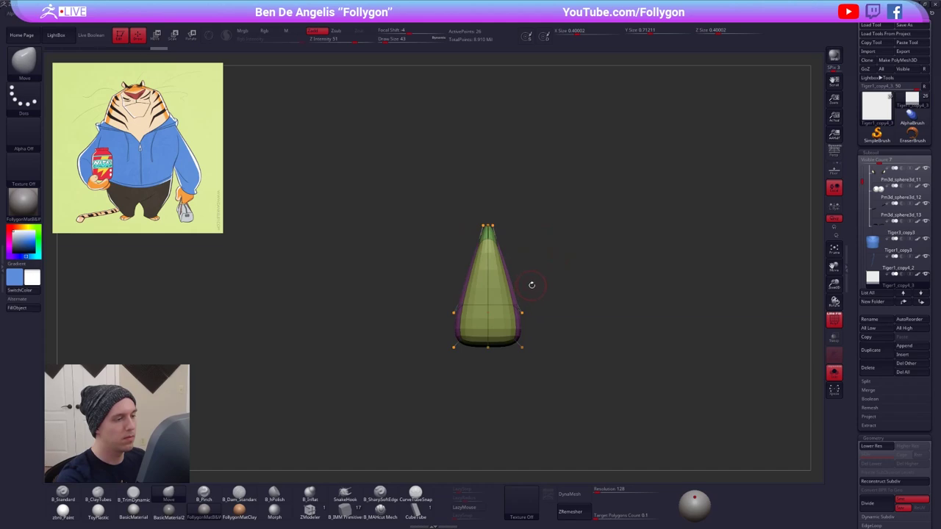
left_click_drag(532, 285, 566, 283)
- Flatten the tapered block to a thickness of about 0.08 and check the shape with dynamic subdivision
key("shift+d")
key("w")
mouse_move(453, 313)
left_mouse_down("shift")
mouse_move(531, 313)
mouse_move(468, 314)
left_mouse_up("shift")
key("d")
left_click_drag(559, 288, 524, 288, "shift")
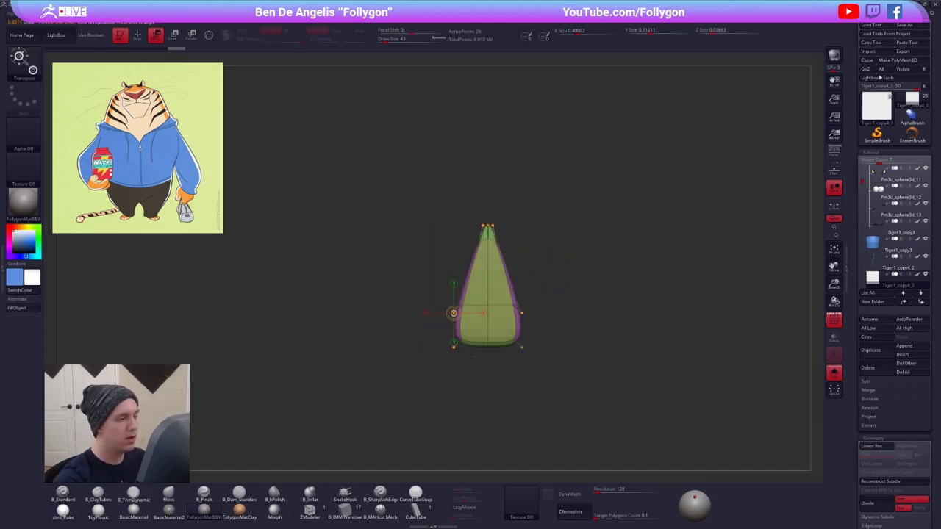
key("shift+d")
key("q")
right_click_drag(498, 328, 490, 365, "ctrl")
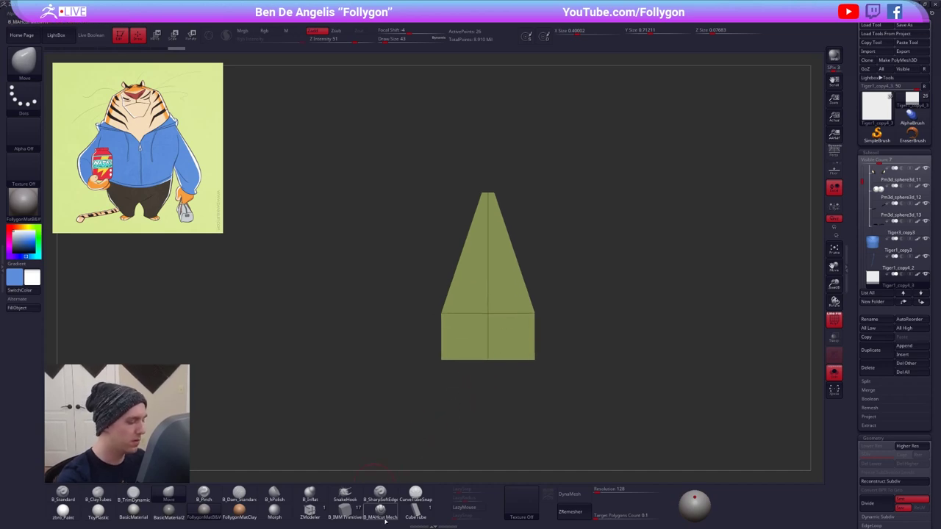
- Mask all but the tapered block's tip, narrow the tip slightly, clear the mask and preview the smoothed shape
key("ctrl+shift+space")
left_click(621, 488)
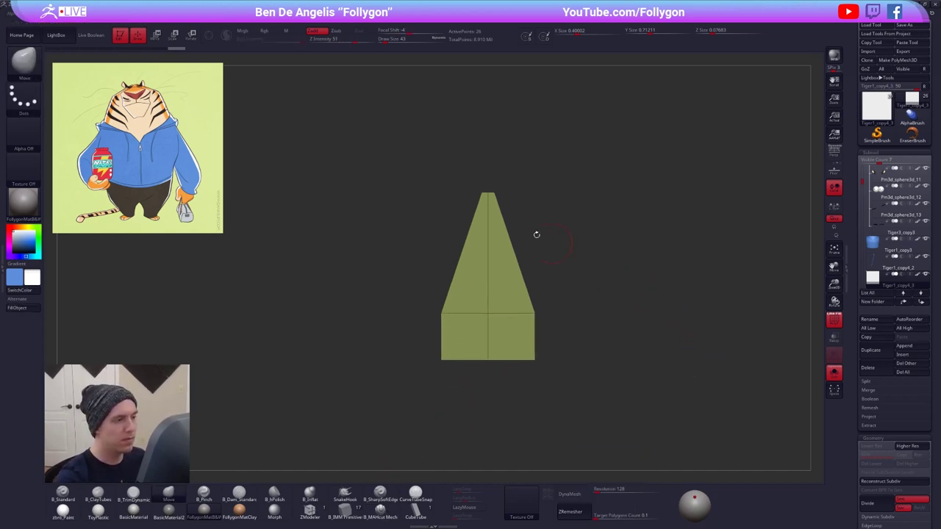
mouse_move(472, 181)
left_mouse_down("ctrl")
mouse_move(505, 210)
mouse_move(517, 203)
left_mouse_up("ctrl")
left_click(520, 215, "ctrl")
key("w")
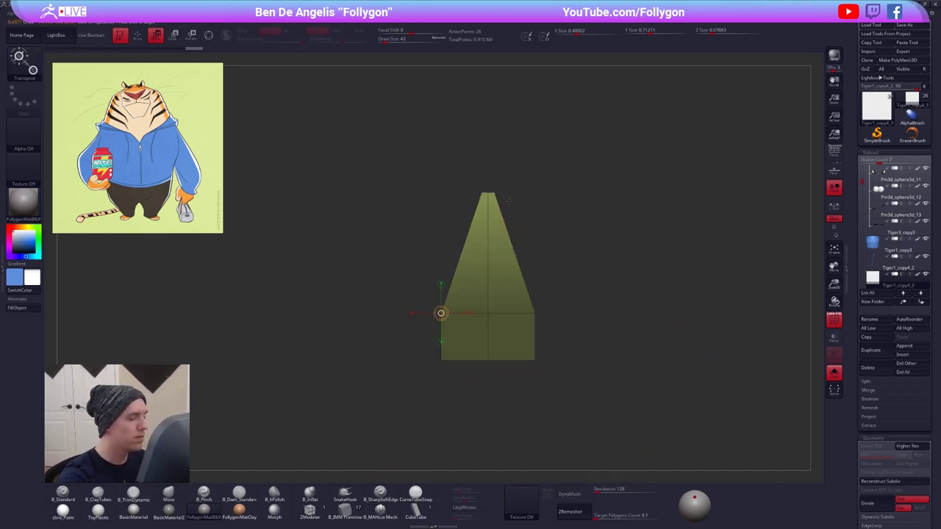
left_click(487, 193)
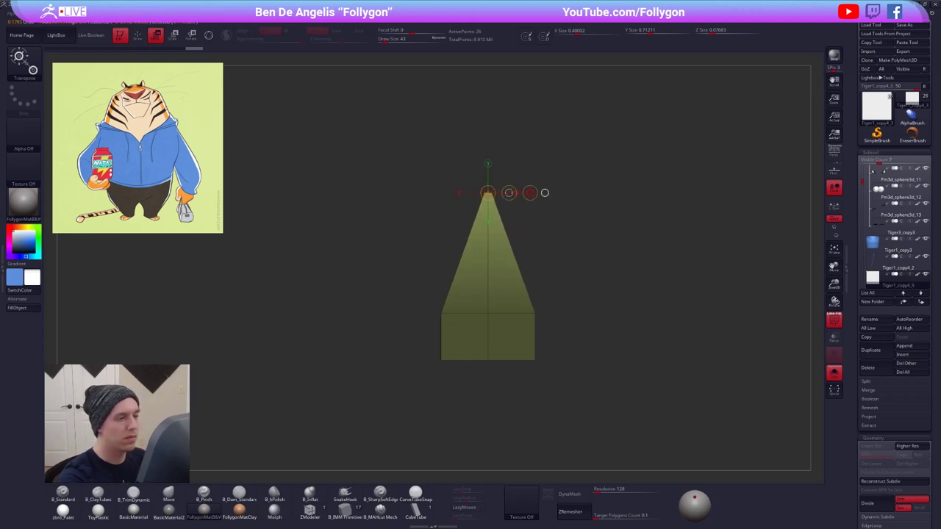
key("q")
left_click_drag(548, 254, 577, 291, "ctrl")
key("d")
key("shift+d")
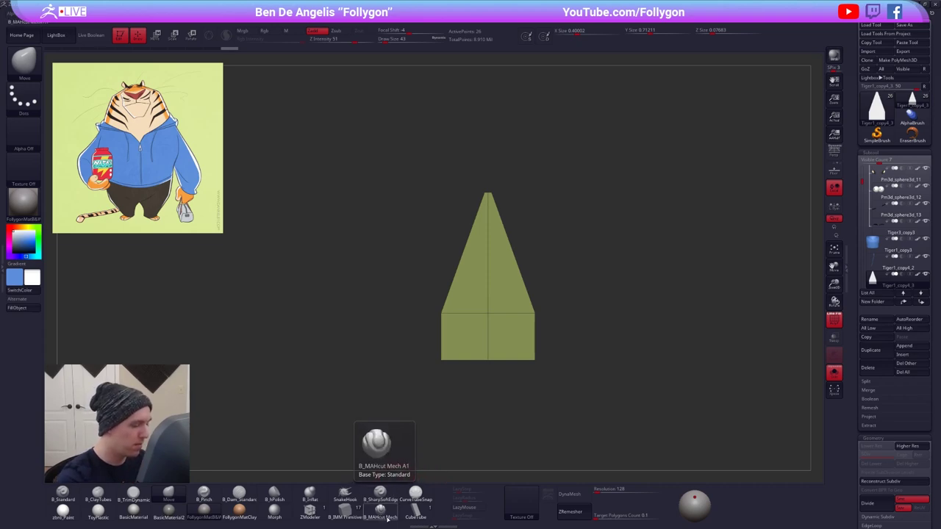
- Split the centre points on the block's front and back faces with ZModeler to create octagonal polygons
left_click(313, 507)
key("space")
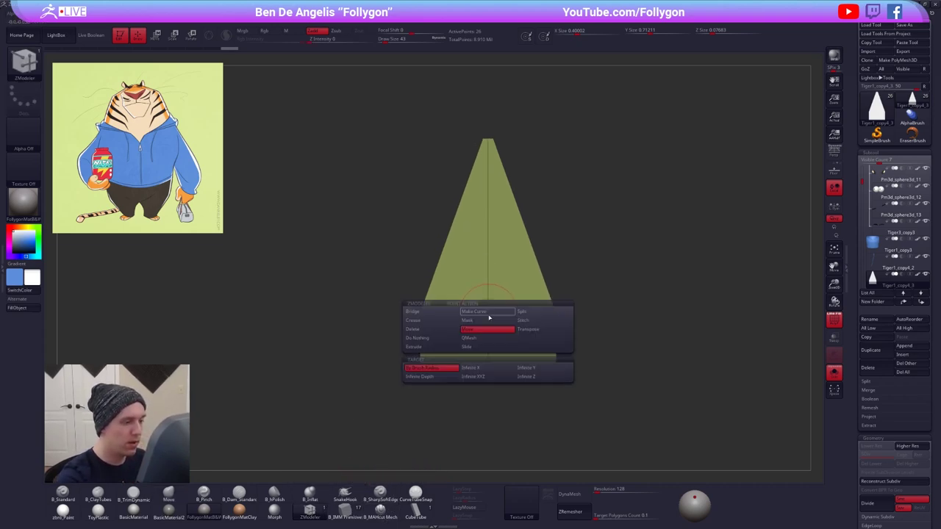
left_click(511, 329)
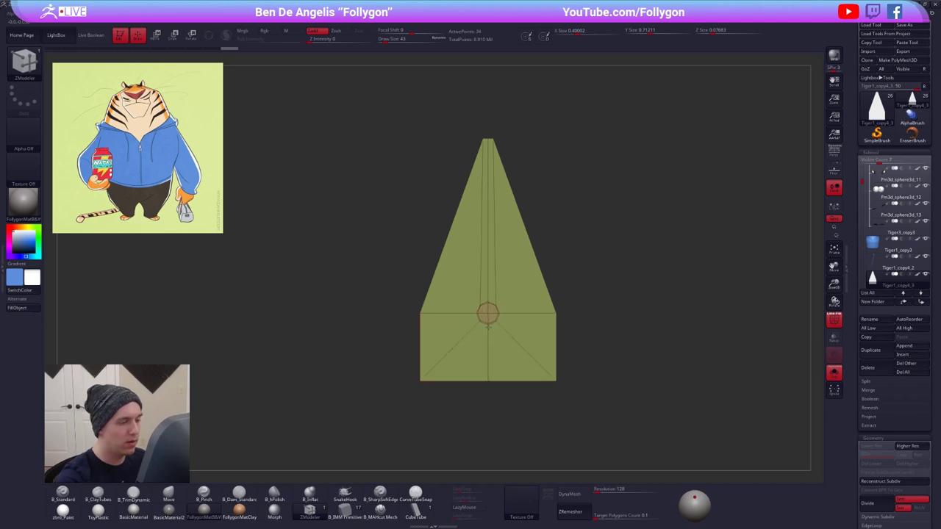
left_click_drag(494, 345, 496, 355)
right_click_drag(497, 355, 632, 354)
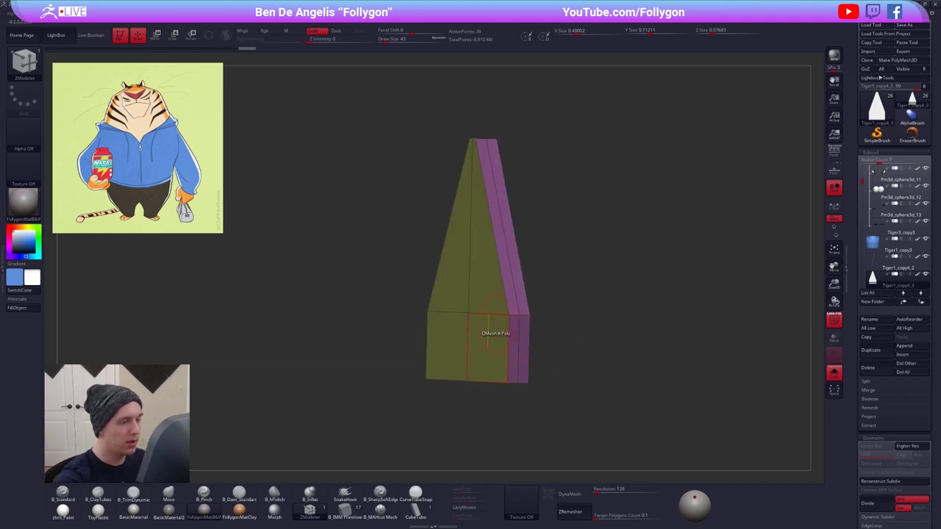
left_click(467, 313)
right_click_drag(469, 312, 482, 336)
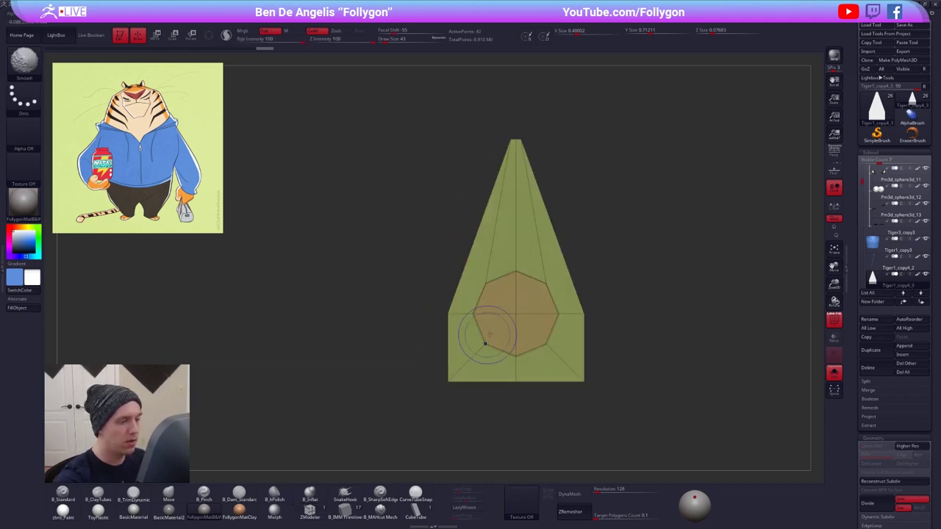
- Push the octagonal polygons through the tapered block with QMesh to open a hole, and preview it with dynamic subdivision
right_click_drag(530, 303, 535, 302)
key("space")
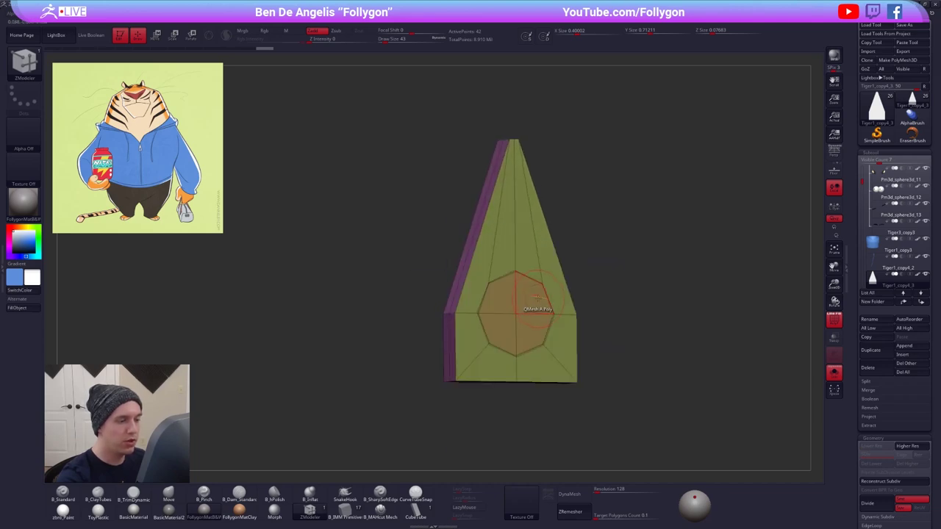
left_click_drag(535, 302, 488, 316)
right_click_drag(516, 314, 527, 312)
left_click_drag(506, 300, 510, 346)
right_click_drag(510, 345, 505, 364)
key("d")
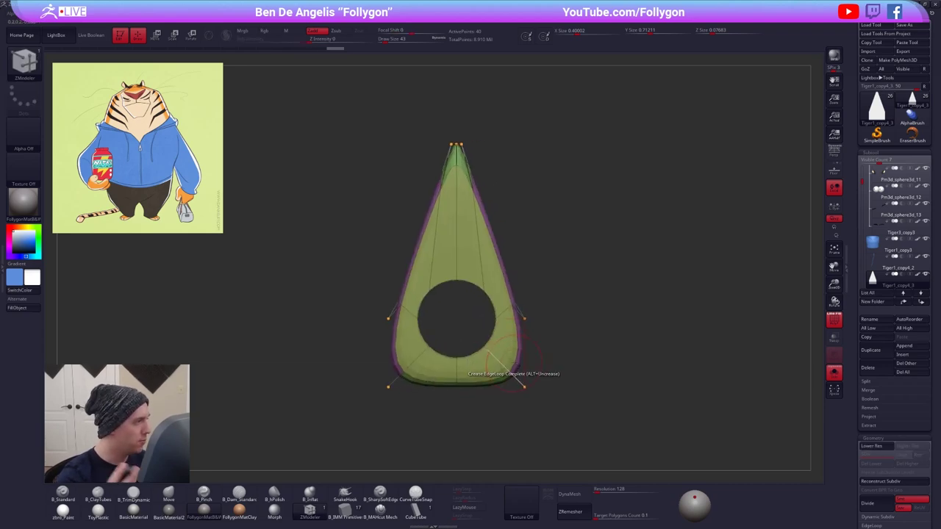
right_click_drag(512, 322, 548, 343, "alt")
key("shift+d")
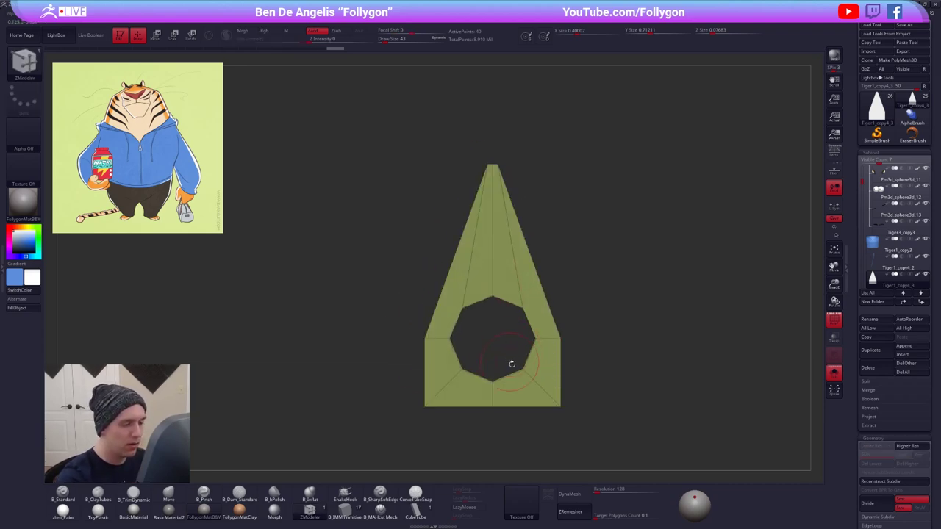
- Mask all but the hole's lower corners, move those corners diagonally outward to square the hole's bottom, and preview the smoothed shape
key("b")
key("m")
key("v")
mouse_move(513, 358)
left_mouse_down("ctrl")
mouse_move(512, 370)
mouse_move(519, 360)
left_mouse_up("ctrl")
left_click(522, 410, "ctrl")
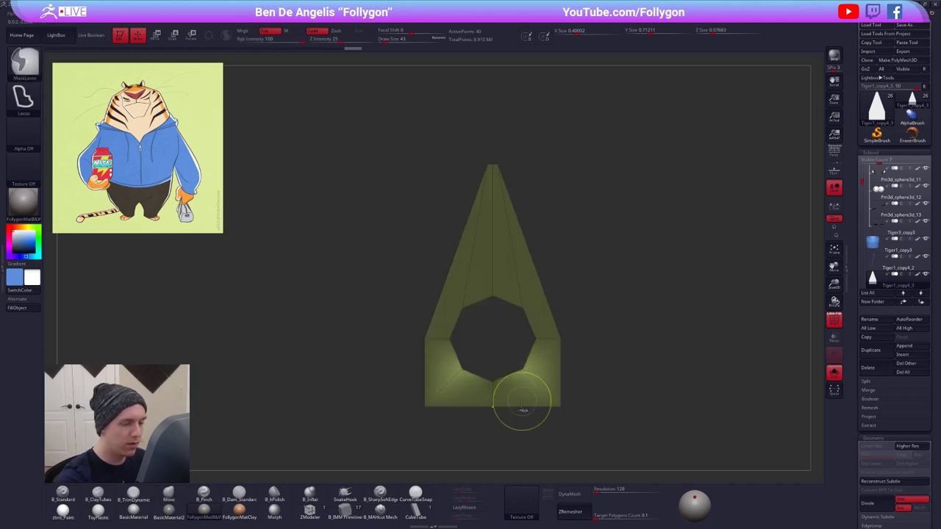
key("w")
left_click_drag(560, 408, 523, 369)
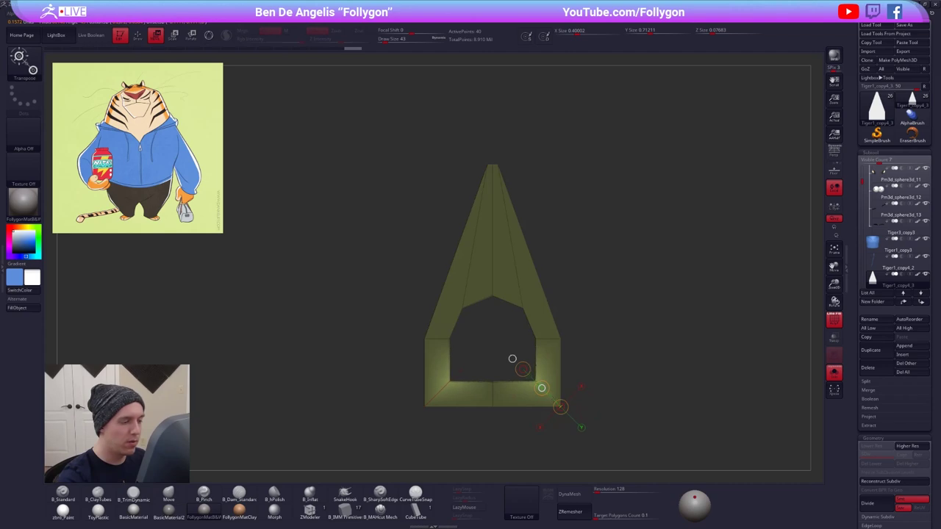
key("d")
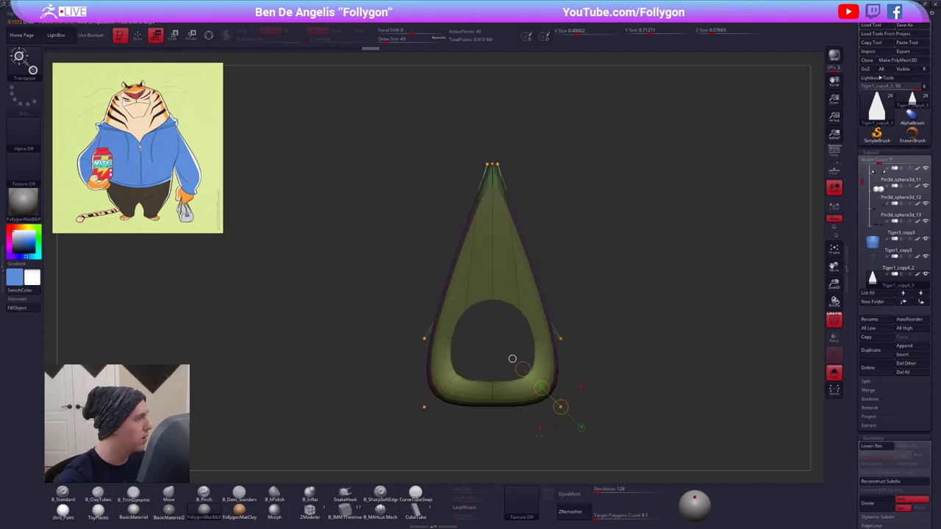
key("shift+d")
- Try to sharpen the pull's bottom outer corners by creasing their single edges with ZModeler, and preview with dynamic subdivision
key("q")
mouse_move(593, 393)
left_mouse_down()
mouse_move(584, 392)
mouse_move(597, 409)
left_mouse_up()
mouse_move(581, 434)
left_mouse_down()
mouse_move(529, 426)
mouse_move(509, 391)
left_mouse_up()
left_click(320, 517)
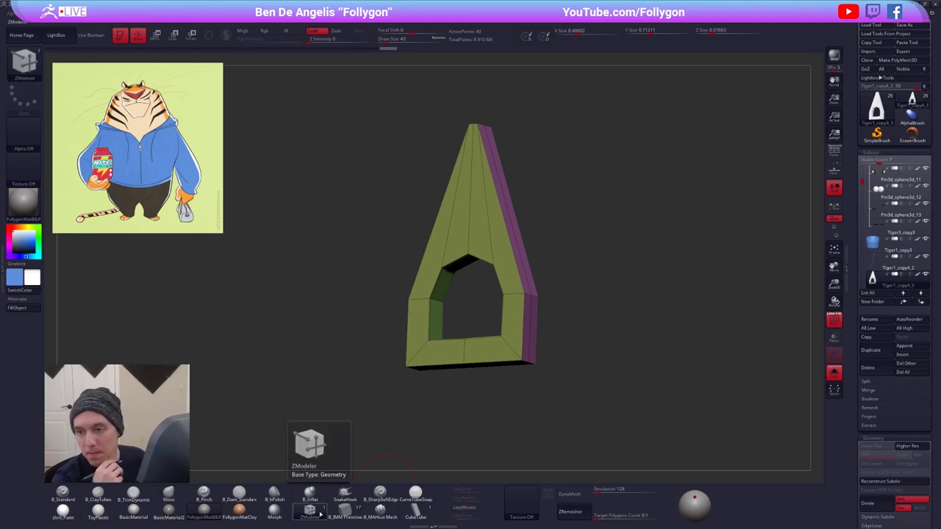
left_click_drag(397, 432, 360, 404)
key("space")
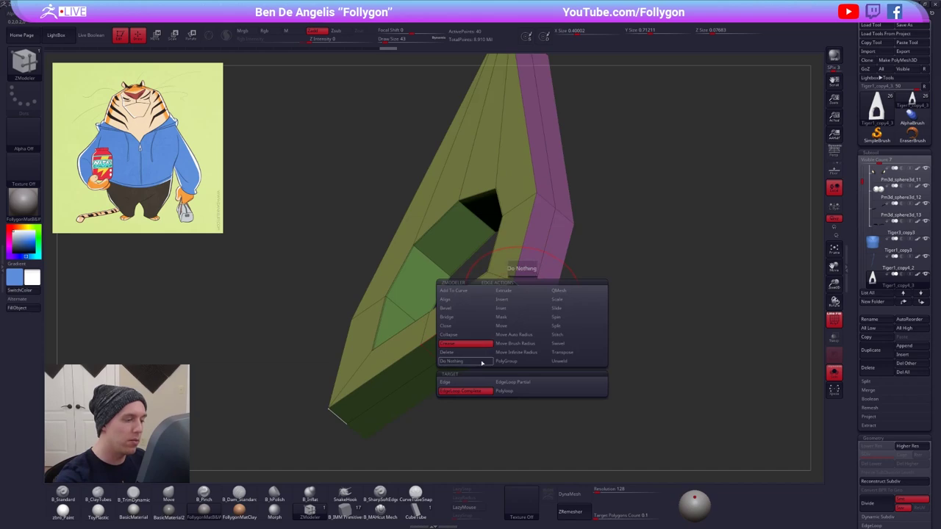
left_click(481, 381)
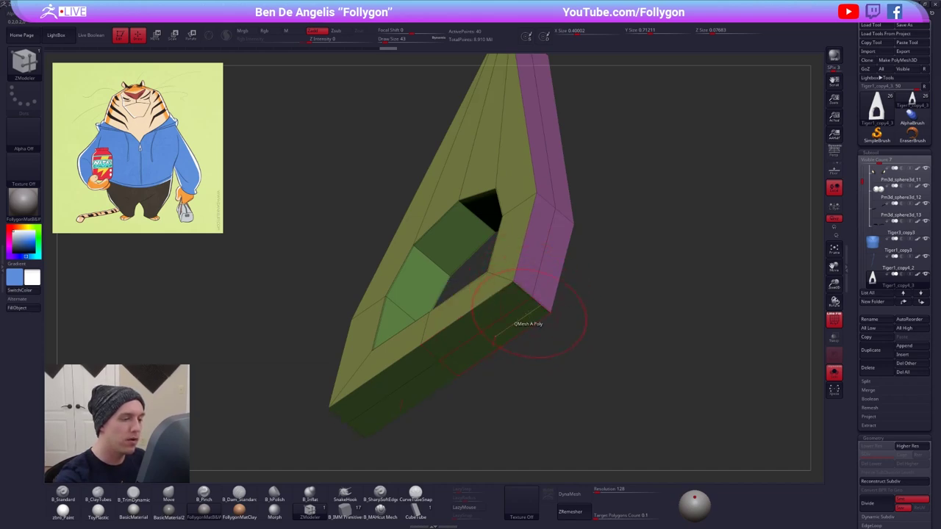
mouse_move(531, 321)
left_mouse_down()
mouse_move(543, 341)
mouse_move(535, 303)
left_mouse_up()
key("d")
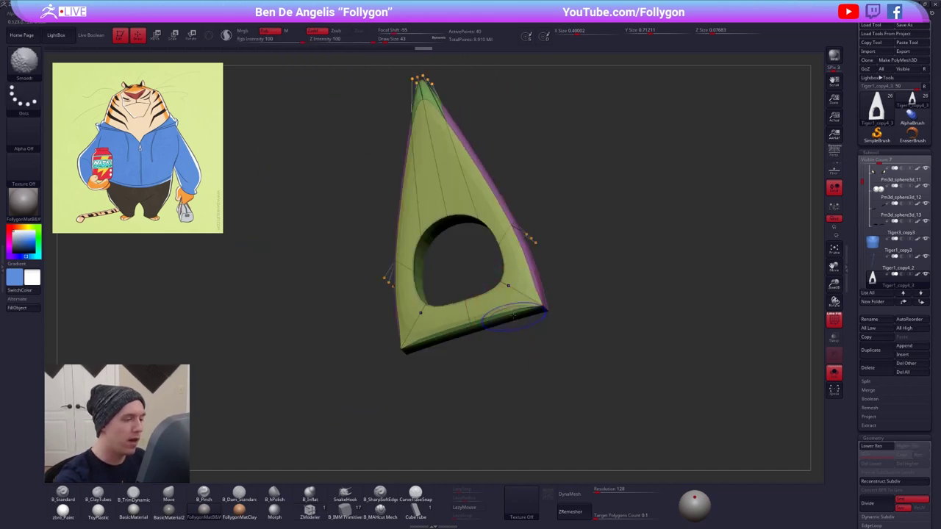
- Examine the creased bottom corners of the zipper pull from several angles with dynamic subdivision on and off
key("shift+d")
right_click_drag(513, 314, 510, 291)
right_click_drag(504, 326, 551, 337)
left_click_drag(619, 380, 605, 401, "alt")
key("d")
right_click_drag(534, 365, 531, 305)
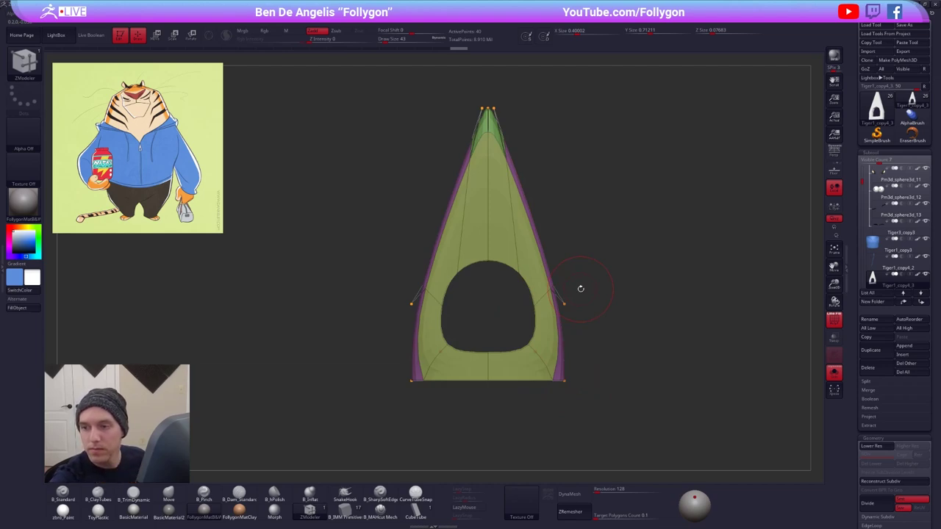
mouse_move(680, 324)
left_mouse_down("alt")
mouse_move(678, 308)
mouse_move(660, 330)
mouse_move(672, 355)
left_mouse_up("alt")
key("b")
key("m")
key("v")
key("shift+d")
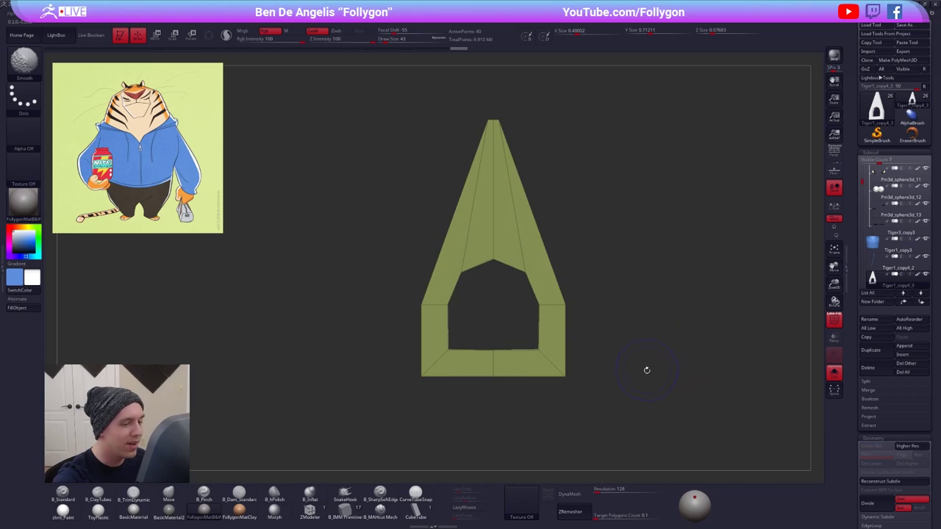
right_click_drag(646, 370, 624, 379)
right_click_drag(562, 374, 578, 339)
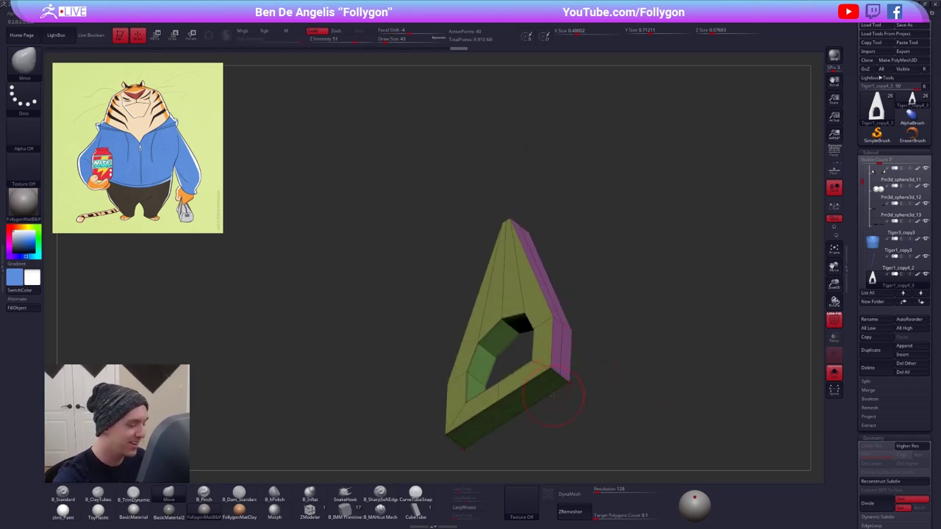
- Bevel the edges at the pull's bottom corners with ZModeler and preview the tightened corners with dynamic subdivision
left_click(309, 511)
mouse_move(527, 386)
right_mouse_down("alt")
mouse_move(529, 366)
mouse_move(541, 366)
mouse_move(525, 345)
right_mouse_up("alt")
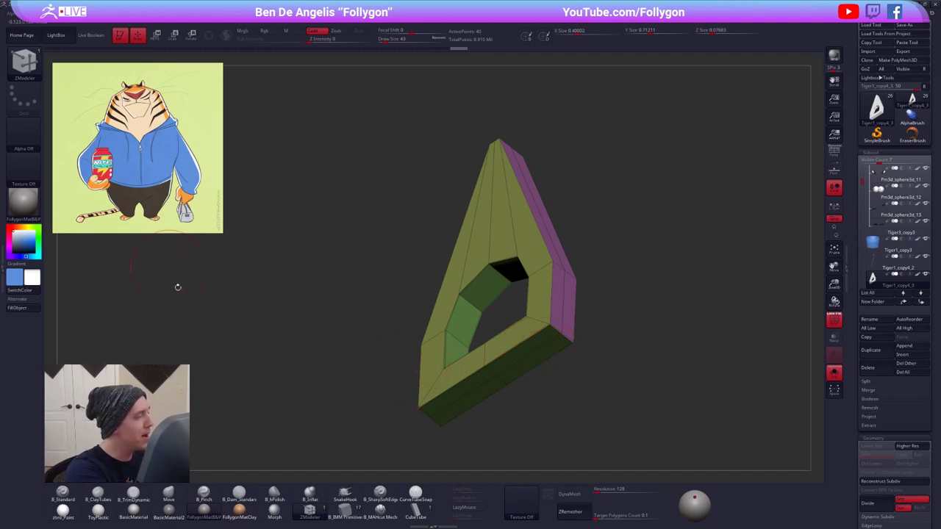
mouse_move(554, 318)
right_mouse_down()
mouse_move(515, 315)
mouse_move(556, 345)
mouse_move(538, 327)
right_mouse_up()
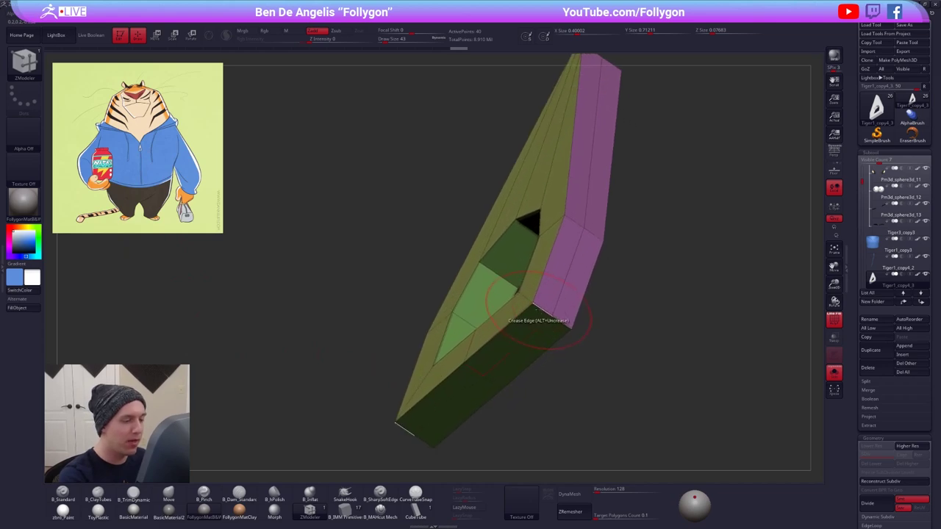
key("space")
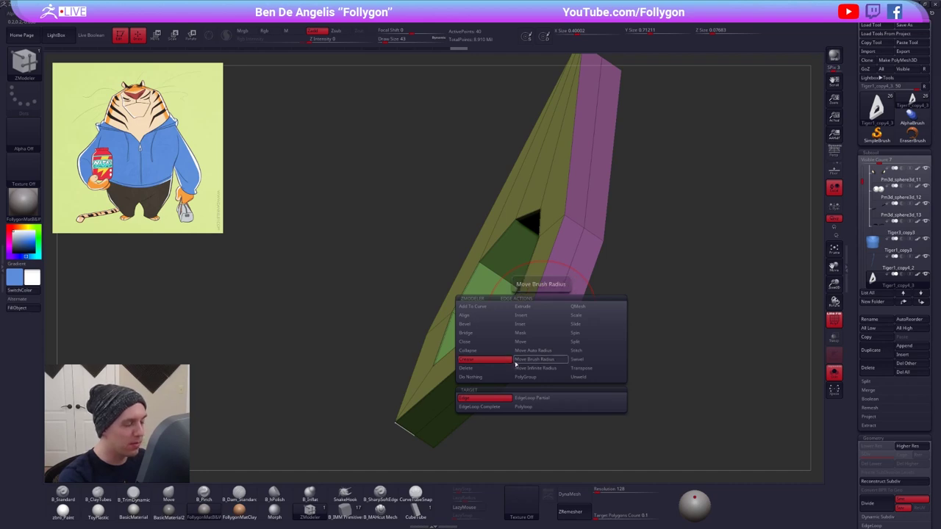
left_click(493, 326)
left_click(507, 353)
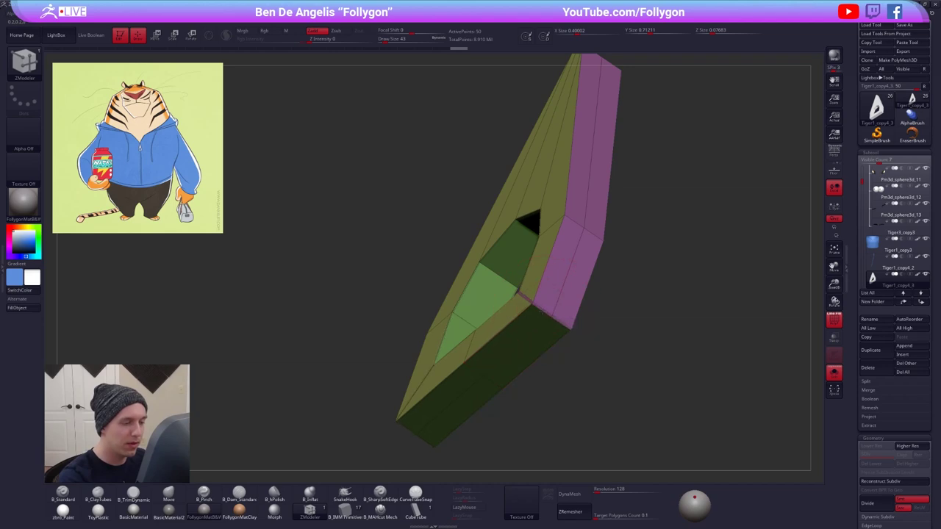
left_click_drag(542, 311, 552, 365)
key("d")
key("shift+f")
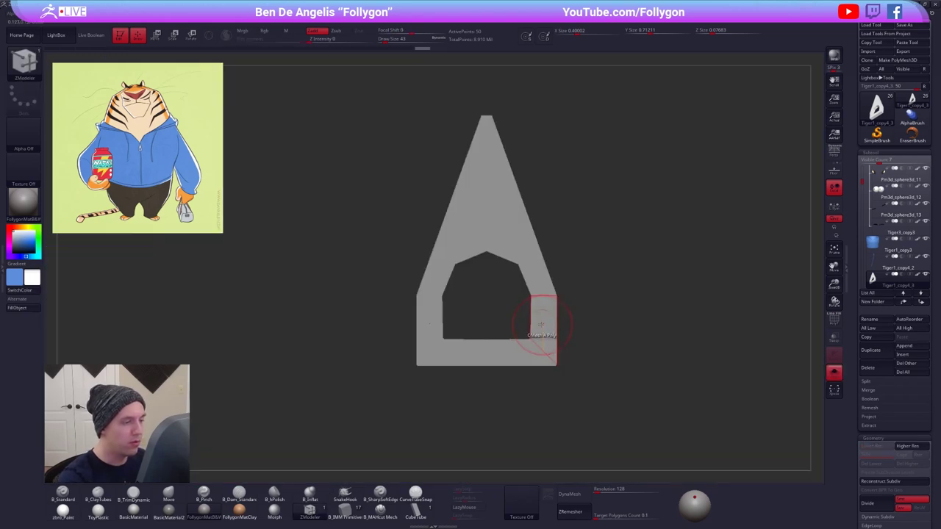
key("shift+f")
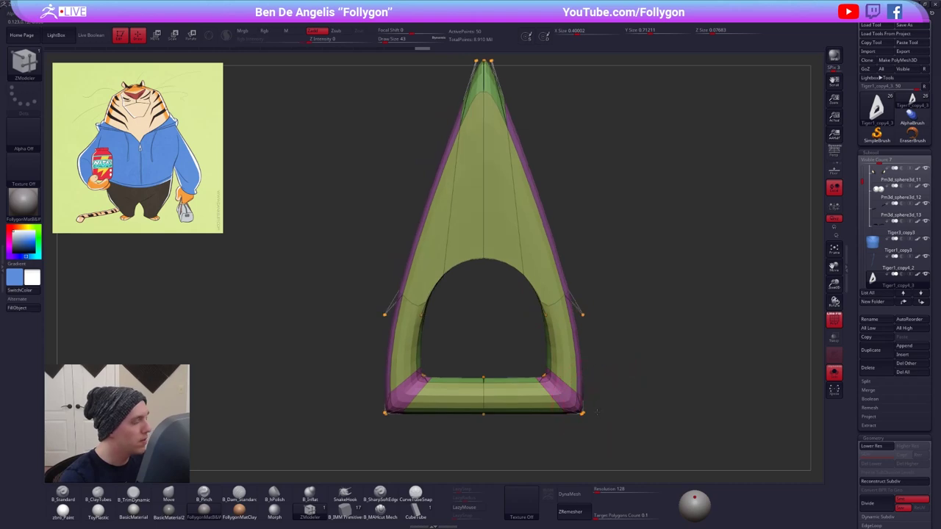
- Delete the complete centre edge loop running along the pull's outer side faces and check the smoothed shape
left_click_drag(596, 412, 544, 286)
key("shift+d")
key("space")
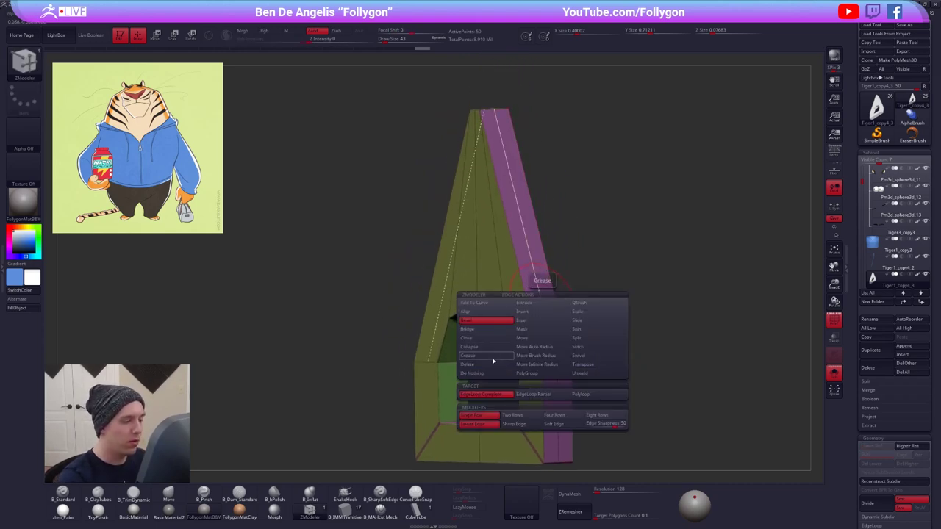
left_click(494, 364)
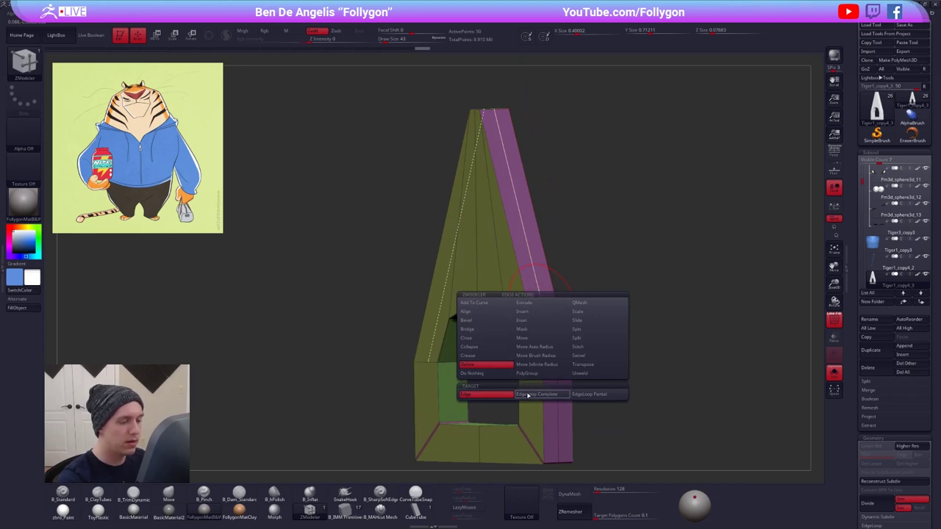
key("d")
mouse_move(511, 284)
right_mouse_down()
mouse_move(540, 272)
mouse_move(519, 292)
right_mouse_up()
key("shift+d")
- Bevel the complete edge loops around the pull's outer front and back borders, and preview the result with and without polyframe
key("space")
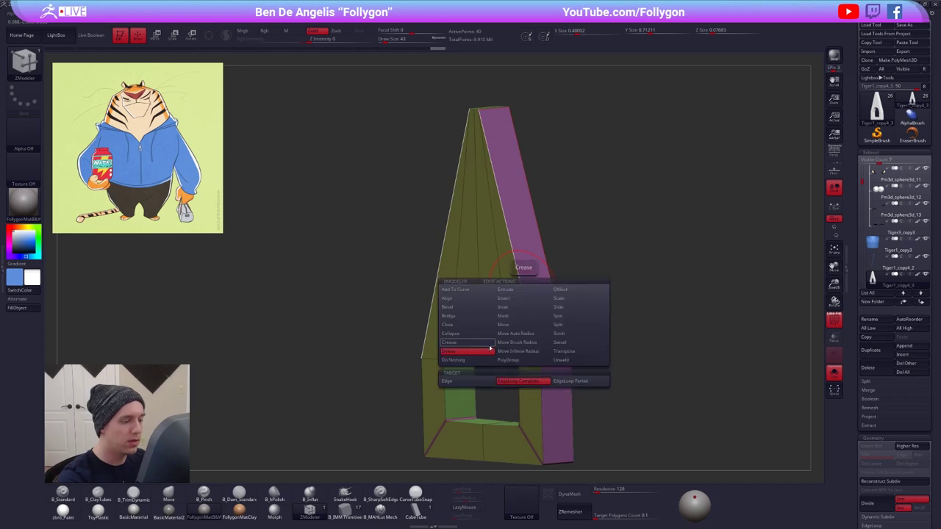
left_click(488, 308)
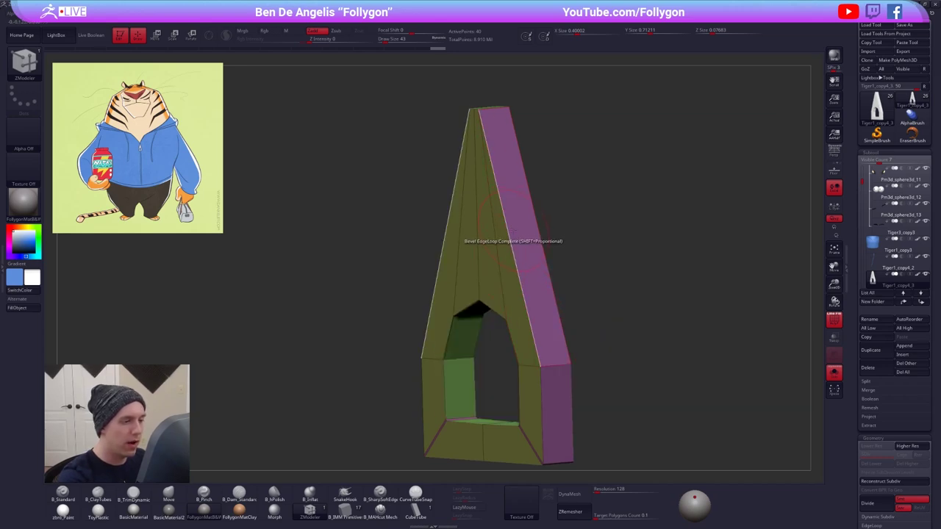
key("ctrl+z")
left_click_drag(382, 243, 513, 246)
key("d")
left_click_drag(625, 257, 537, 290)
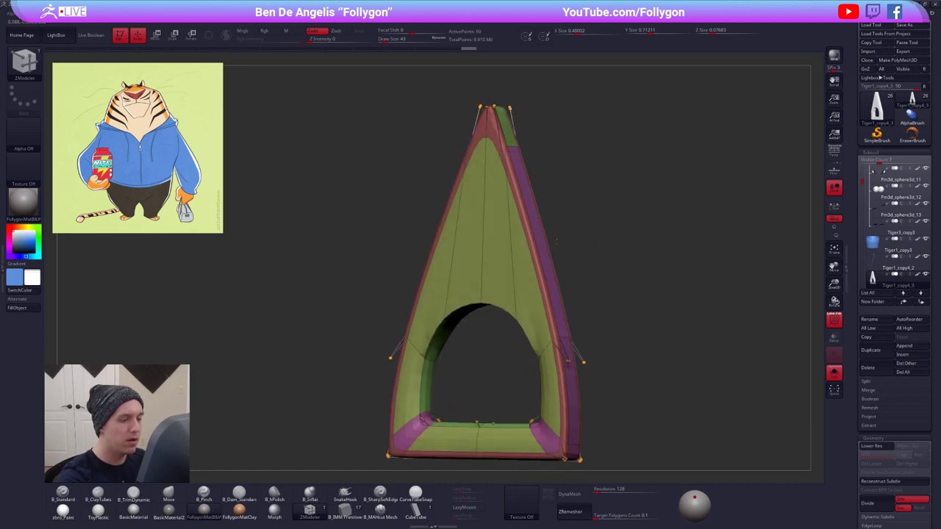
key("shift+f")
left_click_drag(577, 342, 533, 298)
key("shift+f")
- Bevel the complete edge loops around the hole on both faces and preview the smoothed pull without polyframe
left_click_drag(577, 320, 505, 246)
key("shift+d")
right_click_drag(504, 247, 493, 251)
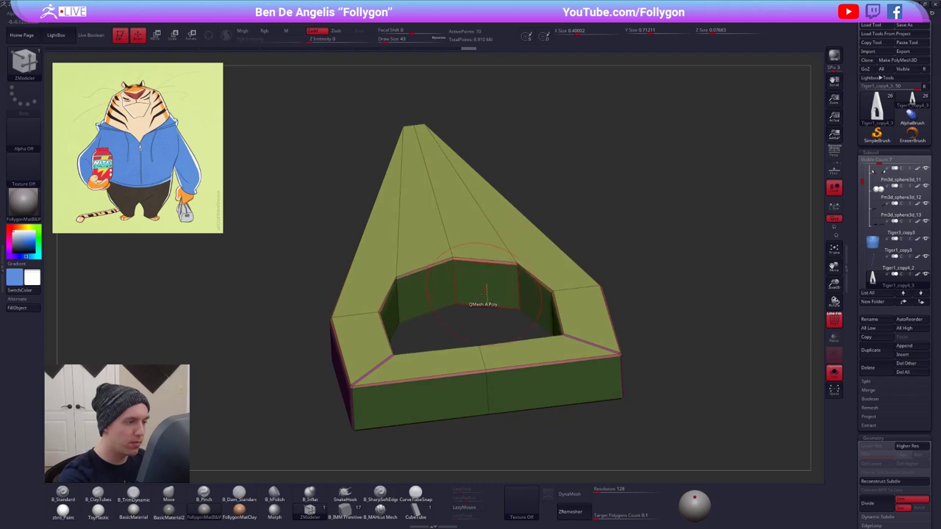
left_click(484, 302)
key("d")
right_click_drag(487, 285, 618, 427)
key("shift+f")
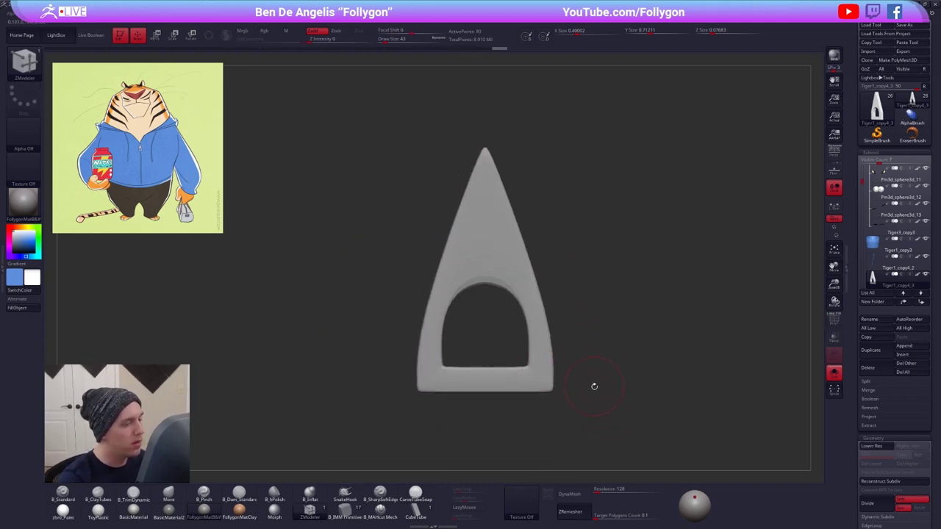
- Slice the pull horizontally above the hole with the SliceCurve brush and preview the smoothed silhouette
key("shift+d")
key("shift+f")
key("shift+d")
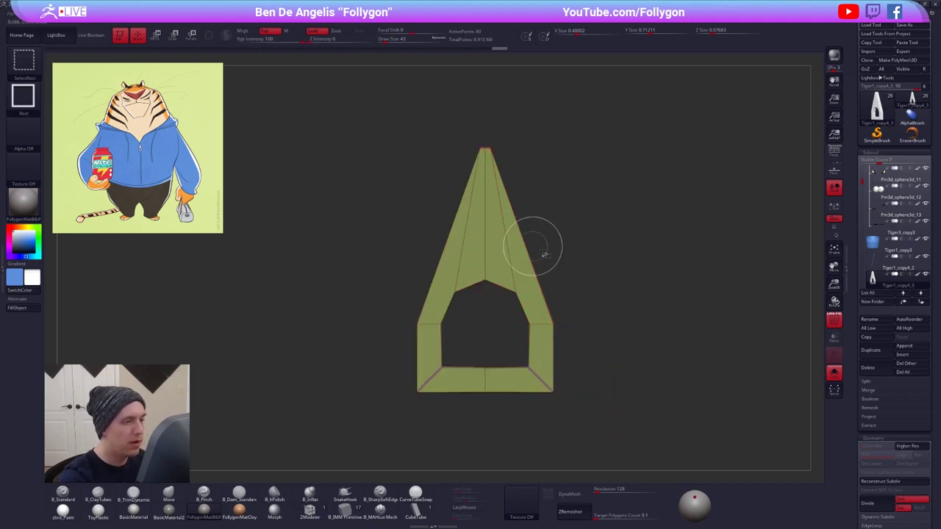
key("ctrl+shift+space")
left_click(562, 409)
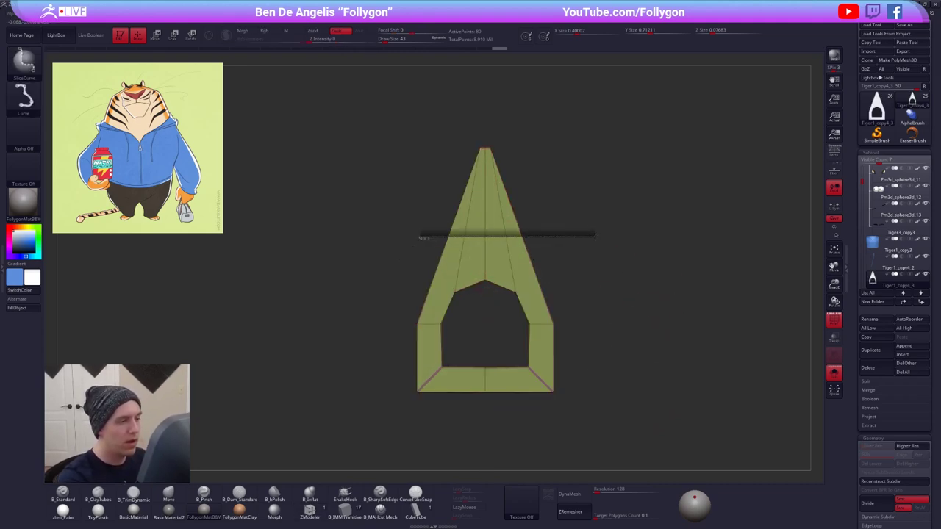
left_click(594, 232)
key("d")
mouse_move(630, 381)
left_mouse_down()
mouse_move(625, 371)
mouse_move(621, 383)
left_mouse_up()
key("shift+f")
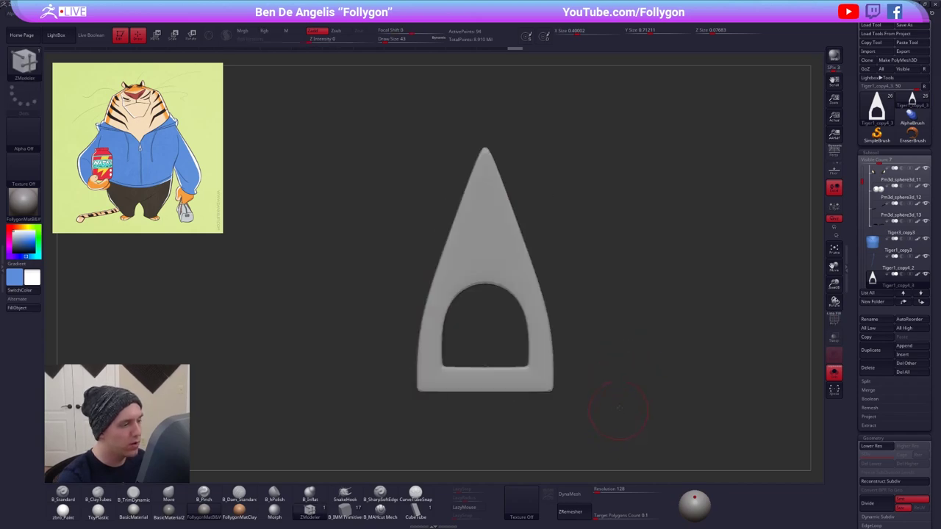
key("f")
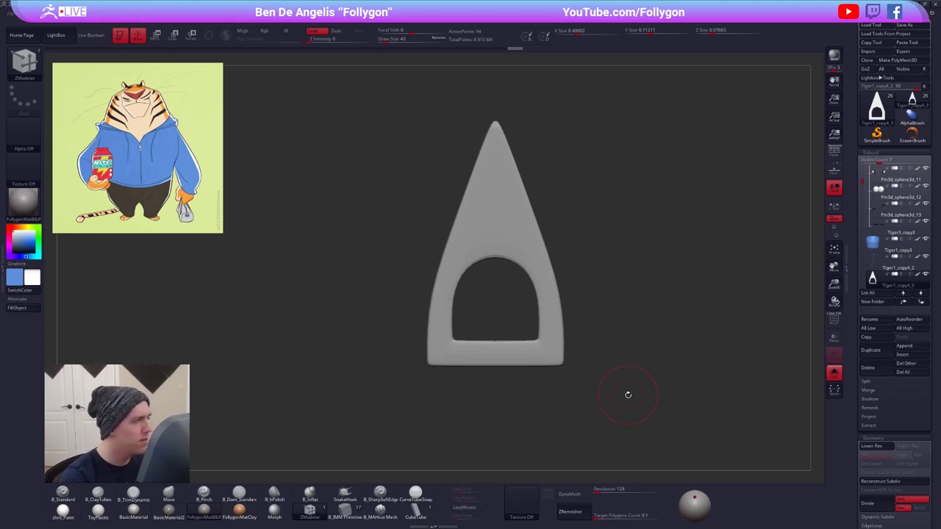
- Slice the pull horizontally just below its tip with SliceCurve and inspect the smoothed shape from the front and side
key("shift+d")
key("shift+f")
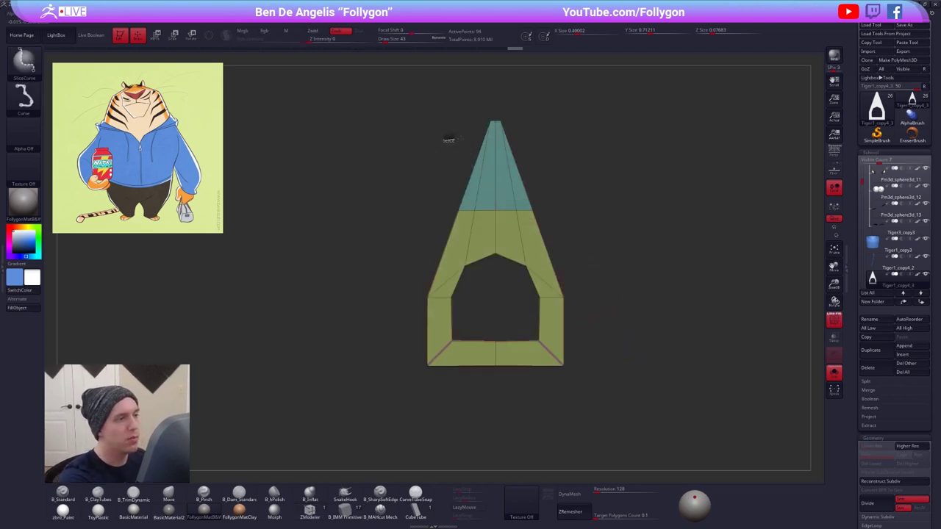
left_click_drag(443, 140, 585, 133, "ctrl+shift")
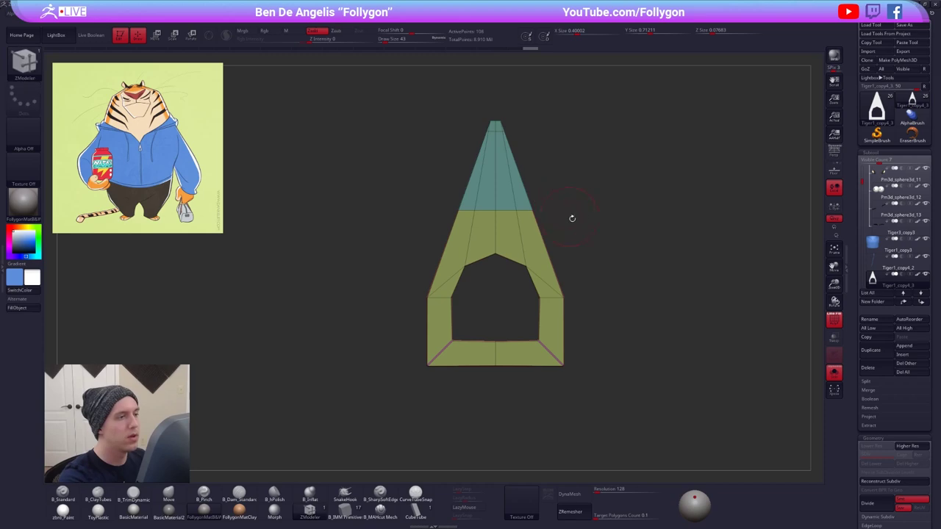
key("d")
key("shift+f")
left_click_drag(639, 389, 588, 334)
key("w")
left_click_drag(601, 293, 570, 293)
key("shift+f")
mouse_move(642, 382)
left_mouse_down()
mouse_move(527, 343)
mouse_move(640, 346)
mouse_move(610, 340)
left_mouse_up()
key("f")
key("shift+d")
- Mask half of the pull's depth, move the unmasked side inward to a thickness of about 0.034, and preview the thinner shape
key("q")
mouse_move(487, 86)
left_mouse_down("ctrl")
mouse_move(590, 216)
mouse_move(483, 437)
left_mouse_up("ctrl")
left_click(505, 429, "ctrl")
key("w")
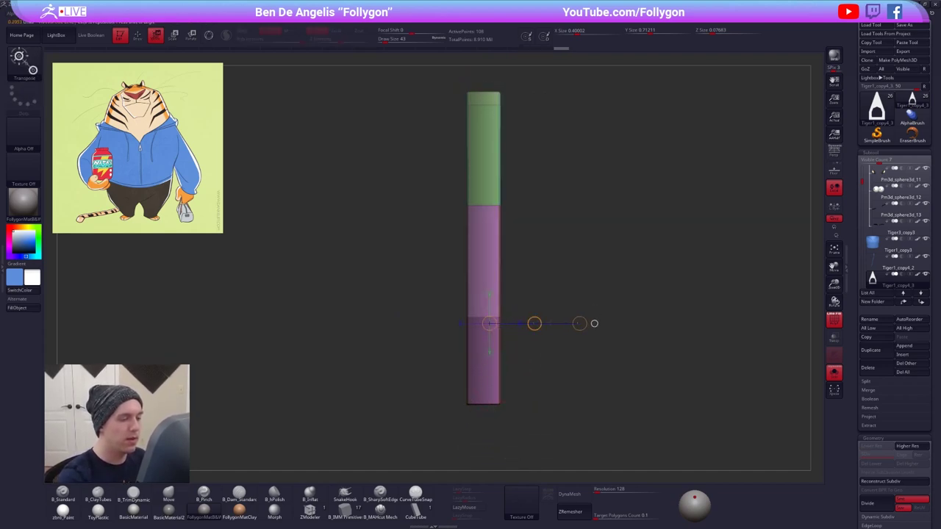
mouse_move(533, 322)
left_mouse_down()
mouse_move(515, 322)
mouse_move(579, 313)
mouse_move(541, 349)
mouse_move(507, 363)
mouse_move(622, 376)
left_mouse_up()
key("q")
key("d")
key("shift+f")
key("shift+f")
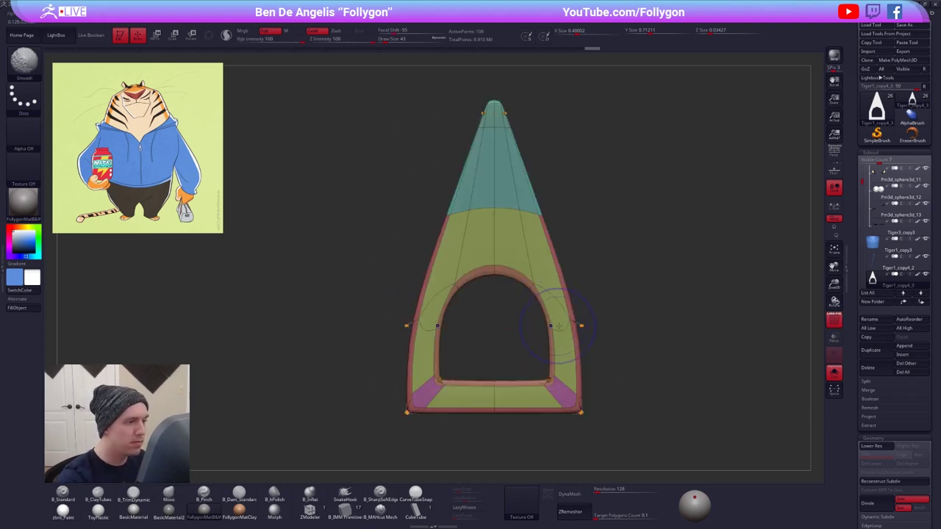
key("shift+f")
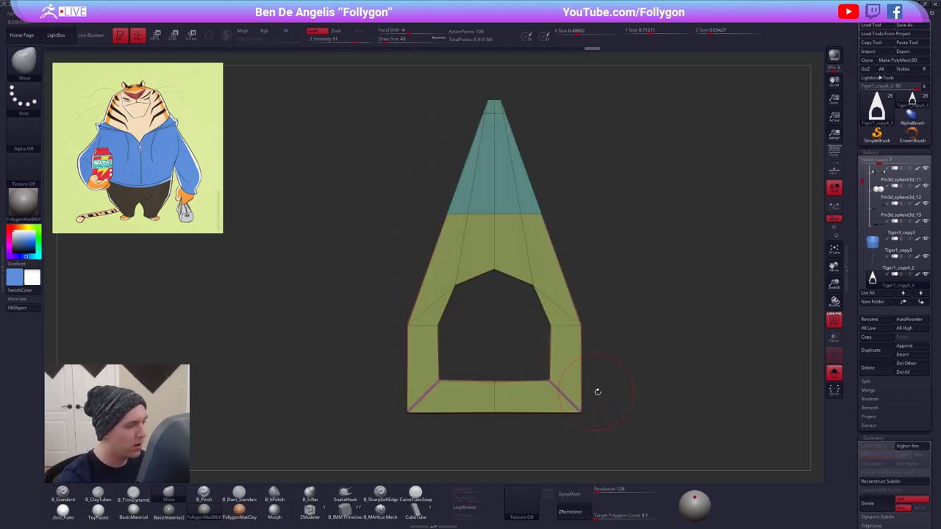
- Mask the pull's outer shape so only the hole's edge stays free, and scale that edge outward to enlarge the hole
key("shift+f")
mouse_move(599, 421)
left_mouse_down()
mouse_move(594, 379)
mouse_move(588, 400)
mouse_move(666, 381)
left_mouse_up()
key("shift+f")
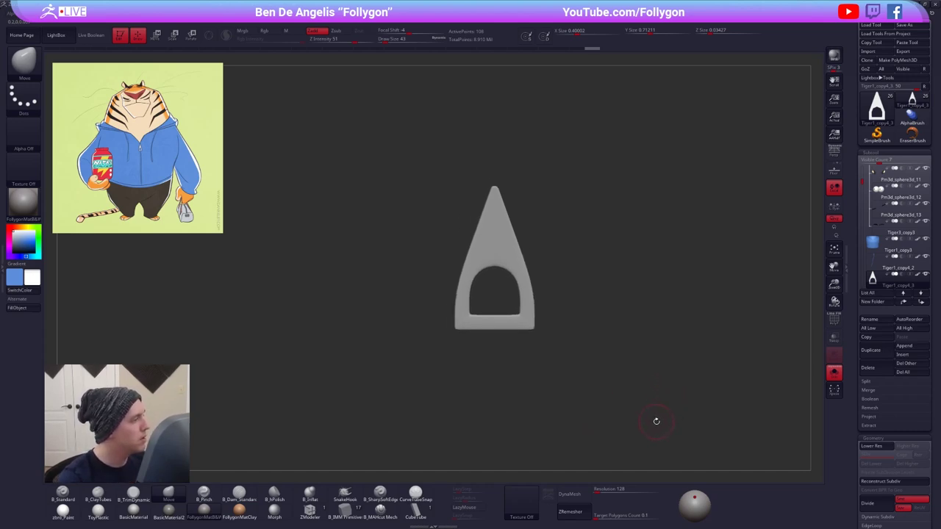
left_click_drag(638, 421, 637, 405, "alt")
key("shift+d")
key("shift+d")
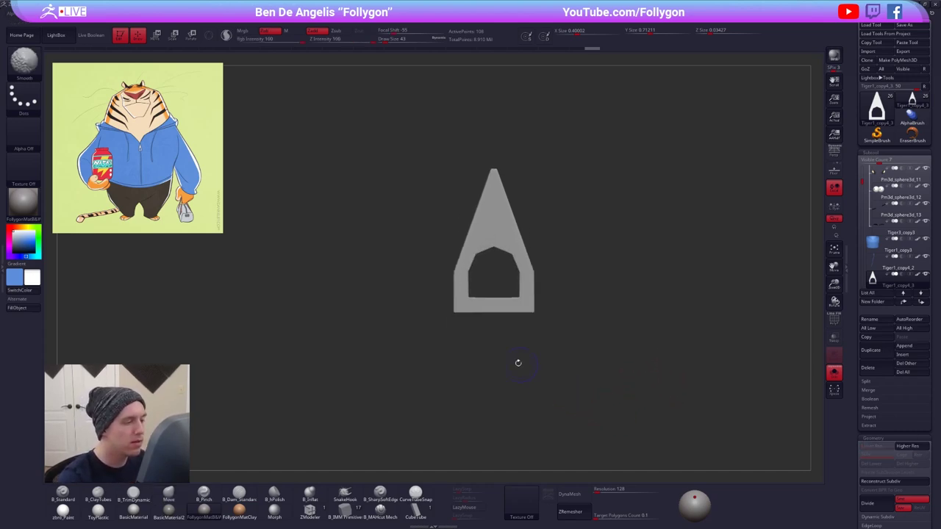
right_click_drag(519, 363, 528, 348, "ctrl")
key("shift+f")
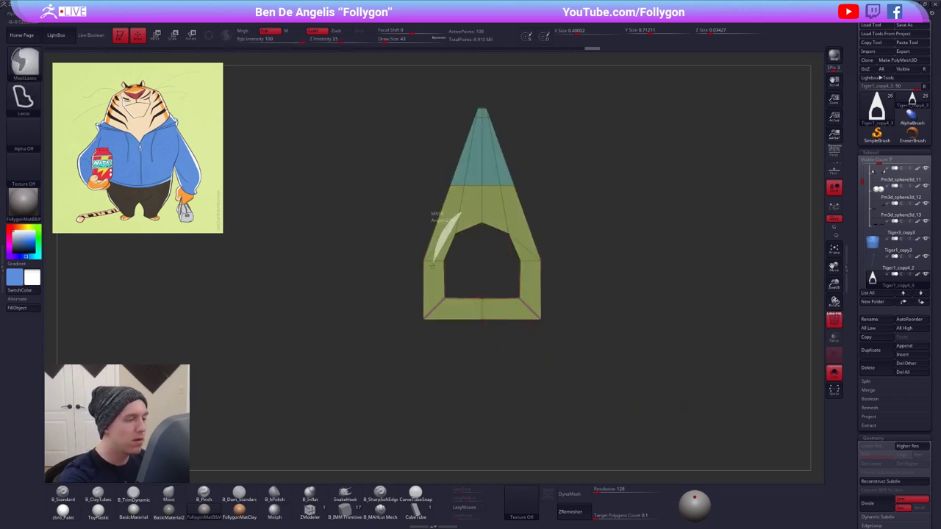
mouse_move(431, 266)
left_mouse_down("ctrl")
mouse_move(445, 313)
mouse_move(525, 287)
mouse_move(526, 220)
mouse_move(511, 217)
left_mouse_up("ctrl")
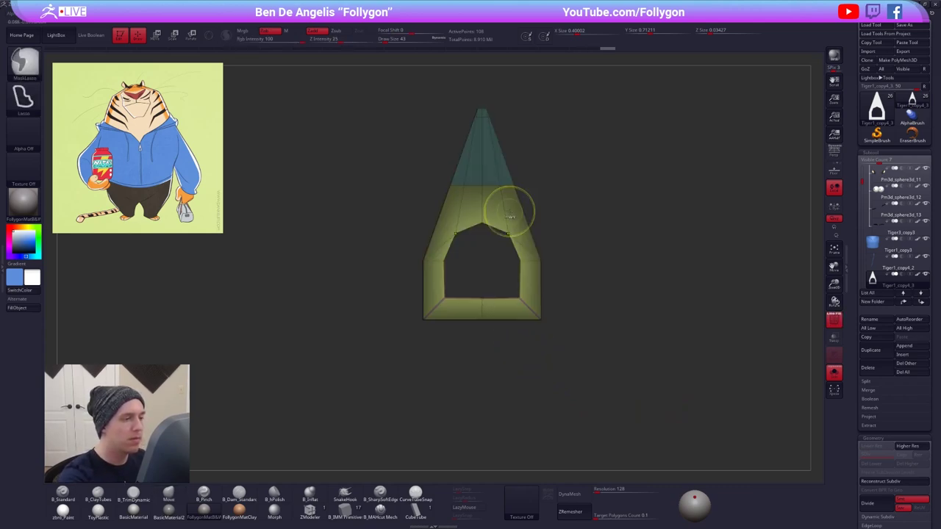
key("w")
mouse_move(535, 289)
left_mouse_down()
mouse_move(631, 289)
mouse_move(596, 274)
left_mouse_up()
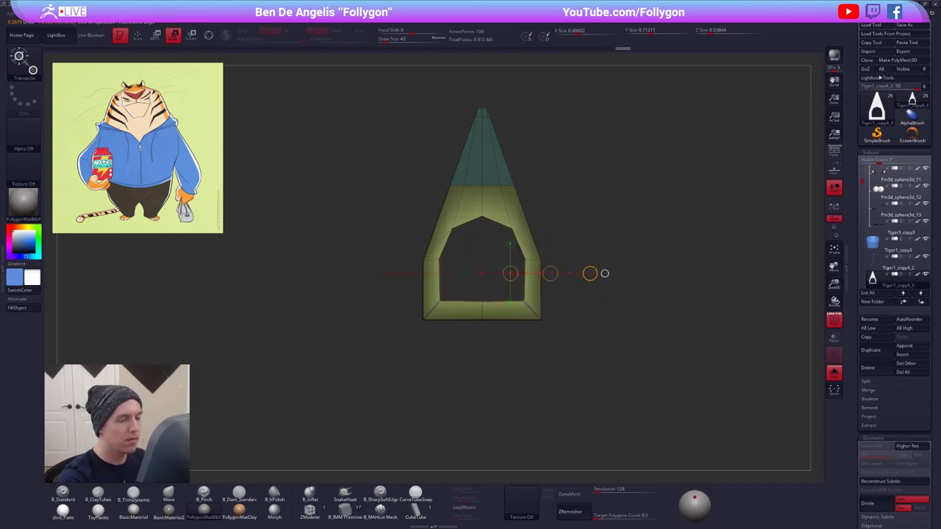
- Reduce the hole edge's depth to bring the pull's thickness to about 0.0345, and clear the mask
key("ctrl+d")
mouse_move(604, 316)
left_mouse_down()
mouse_move(684, 316)
mouse_move(580, 365)
mouse_move(573, 422)
left_mouse_up()
key("shift+d")
key("w")
mouse_move(520, 189)
left_mouse_down("shift")
mouse_move(570, 189)
mouse_move(427, 189)
mouse_move(475, 190)
left_mouse_up("shift")
left_click_drag(565, 309, 566, 250, "alt")
key("q")
left_click_drag(567, 248, 568, 244, "ctrl")
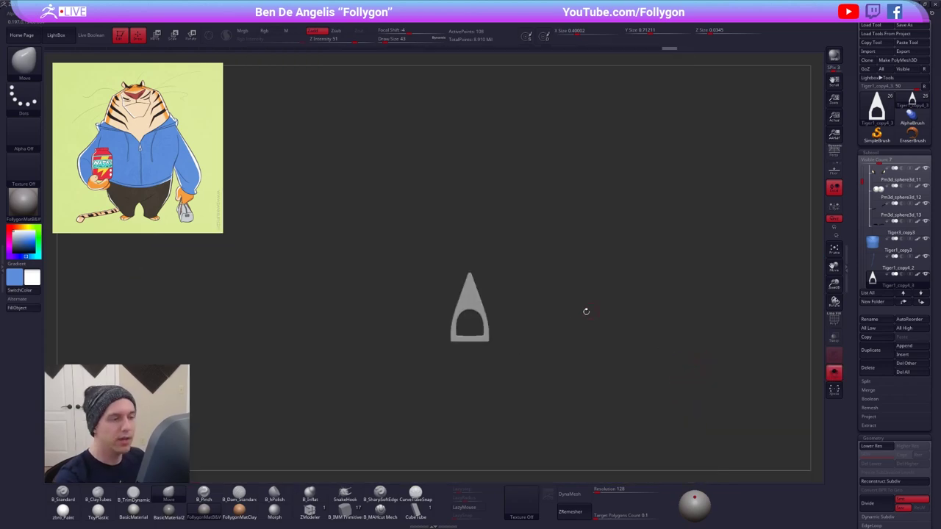
- Show the full character and scale the pull down to about 0.16 high at the top of the hoodie's zipper
left_click_drag(586, 310, 562, 331)
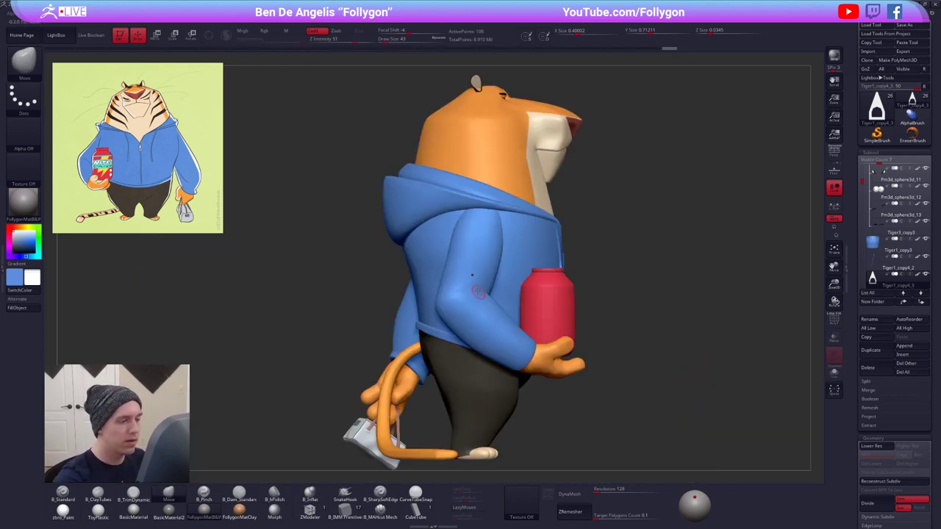
key("w")
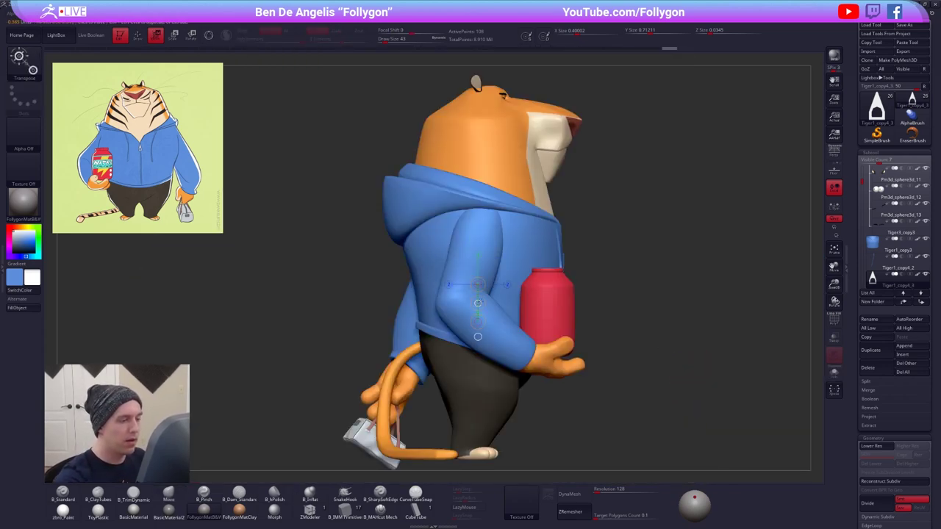
left_click_drag(598, 303, 695, 307)
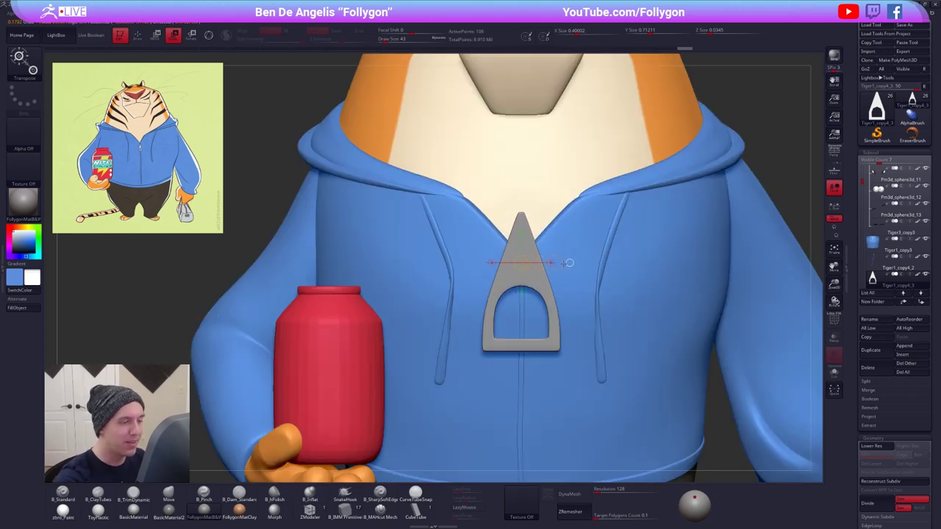
left_click_drag(569, 262, 568, 292)
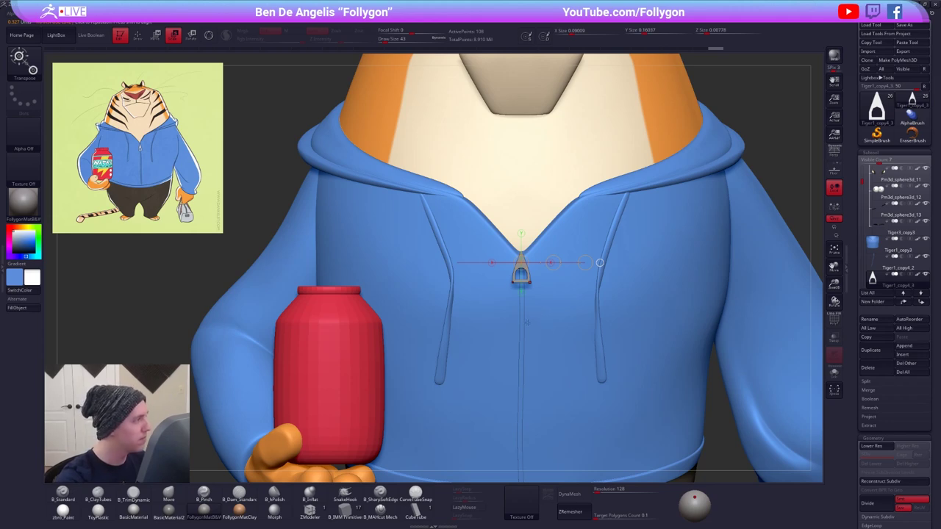
key("q")
- Isolate the pull, mask all but the hole's two bottom corners using draw size 2, and move those corners diagonally inward
key("alt+shift+s")
right_click_drag(548, 294, 588, 355, "ctrl")
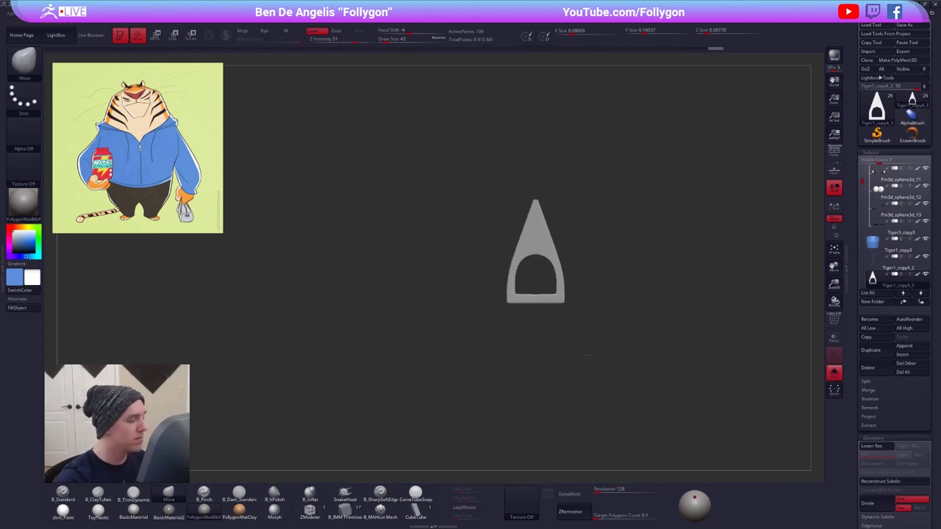
key("shift+d")
key("shift+f")
right_click_drag(553, 295, 540, 355, "ctrl")
key("space")
left_click_drag(566, 307, 562, 305)
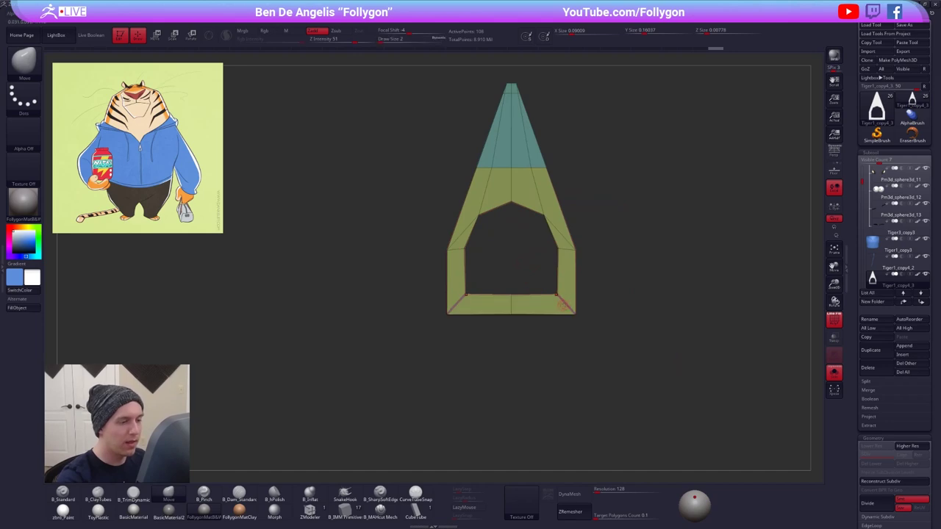
right_click_drag(562, 305, 557, 327, "ctrl")
mouse_move(541, 278)
left_mouse_down("ctrl")
mouse_move(563, 282)
mouse_move(556, 276)
left_mouse_up("ctrl")
key("ctrl+i")
key("w")
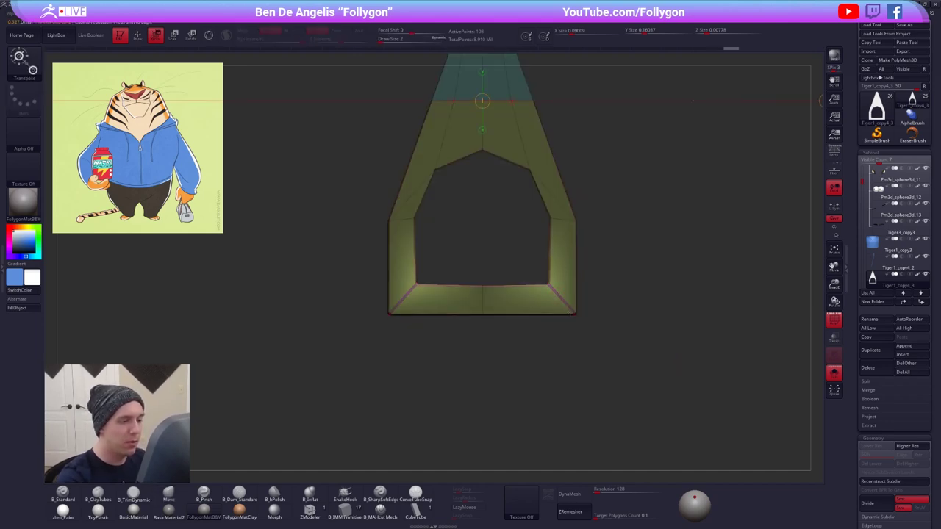
left_click_drag(574, 315, 594, 336)
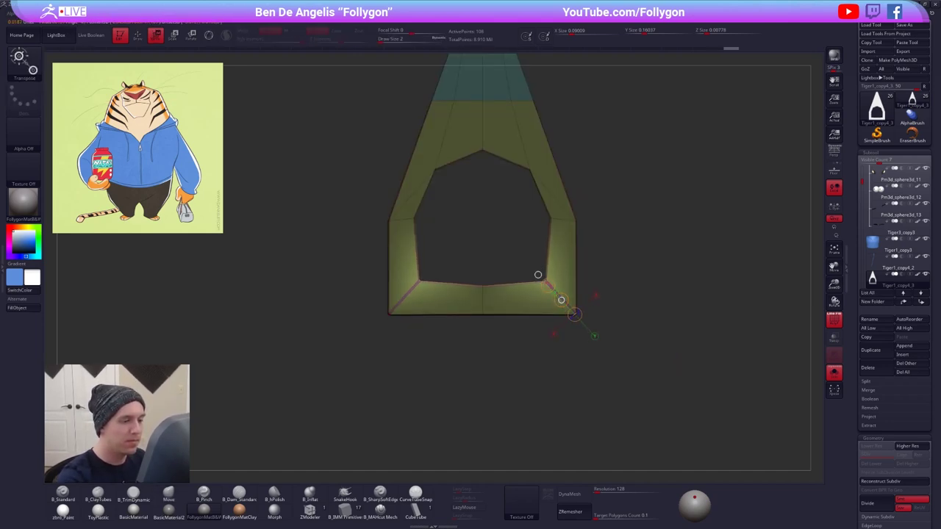
key("ctrl+d")
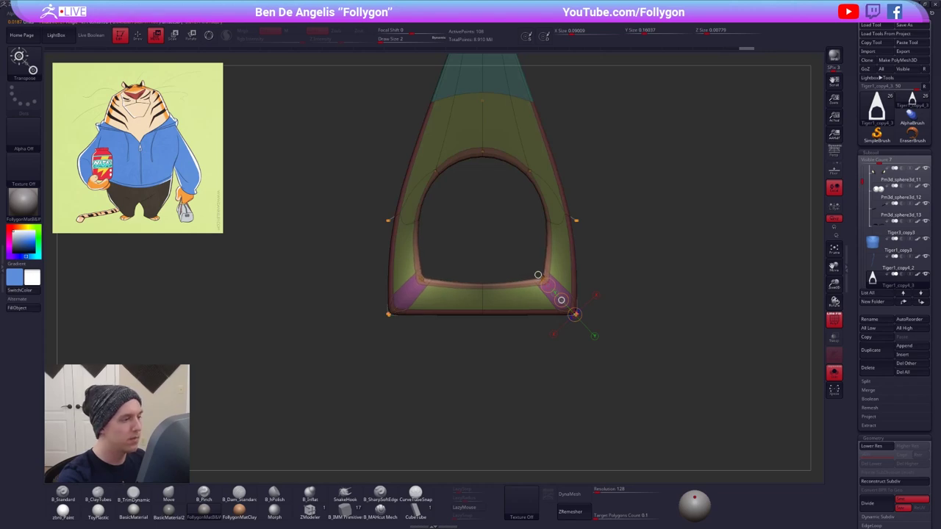
key("shift+f")
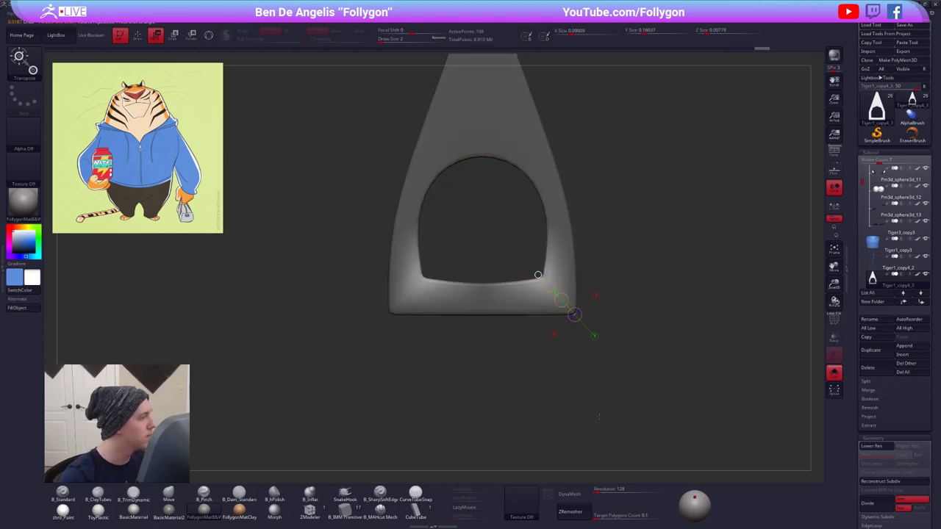
- Adjust the hole's bottom corners slightly further inward and compare the base mesh with the smoothed shape
key("q")
key("shift+d")
left_click_drag(566, 342, 567, 368, "alt")
key("shift+f")
key("w")
left_click_drag(541, 278, 594, 336)
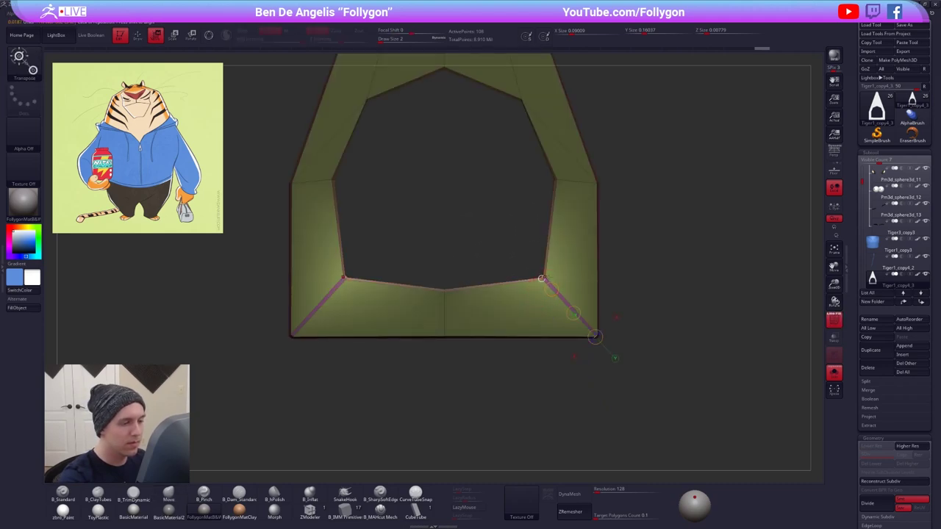
key("y")
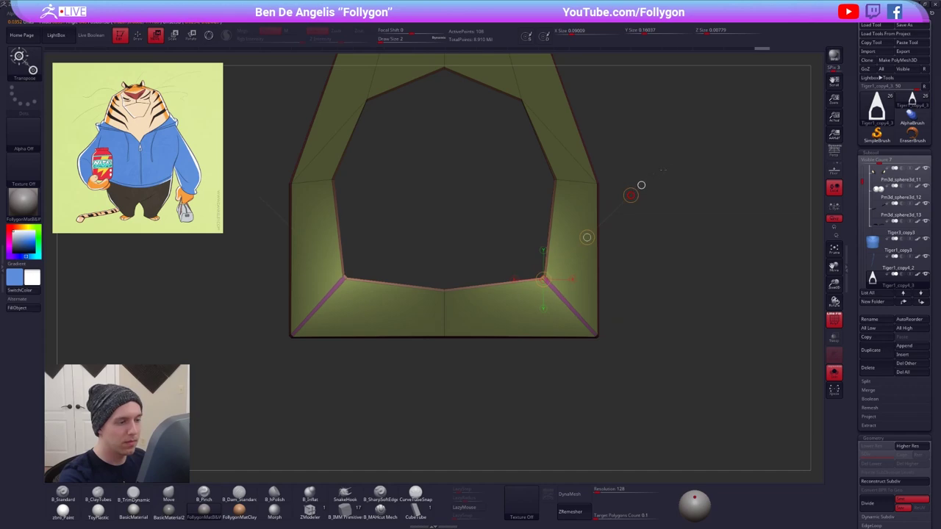
key("d")
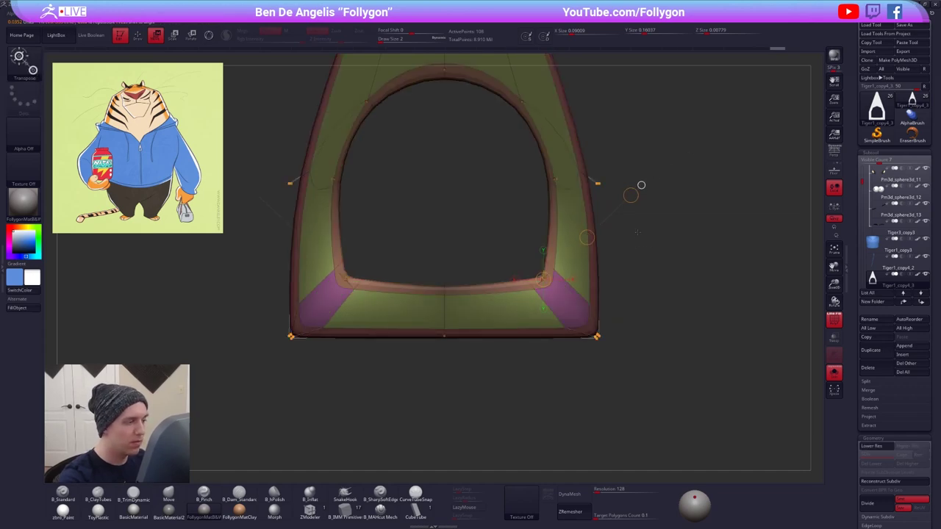
key("shift+d")
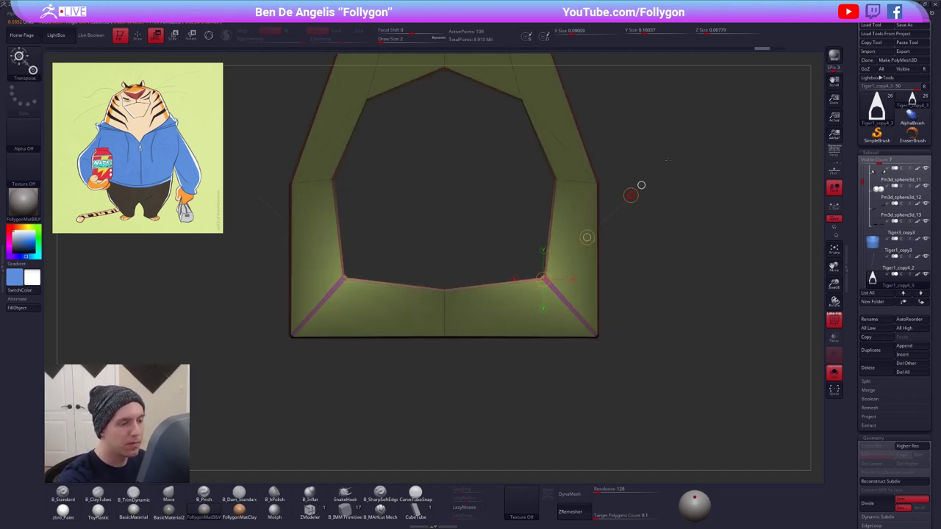
key("d")
key("q")
key("shift+d")
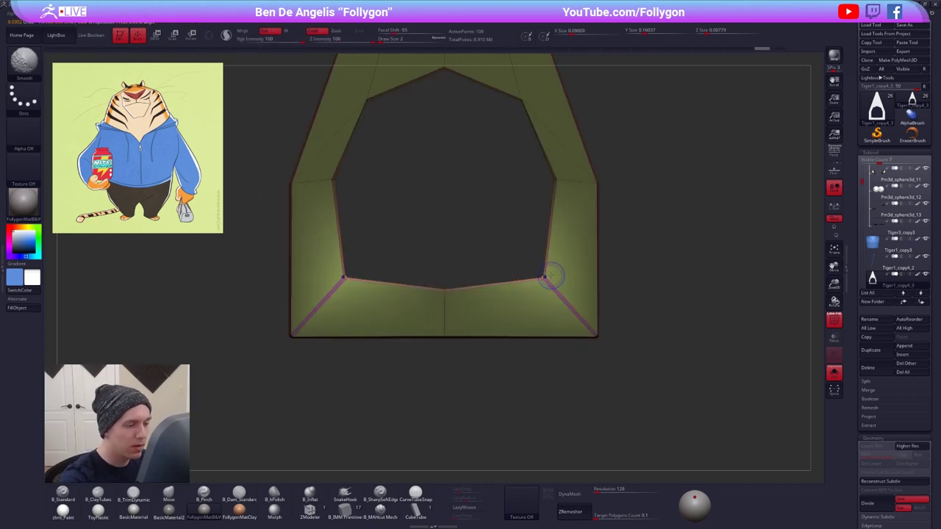
- Remask the hole's bottom corners and spread their bevel vertices apart to soften them, previewing the smoothed result
mouse_move(552, 273)
right_mouse_down("ctrl")
mouse_move(581, 290)
mouse_move(604, 283)
right_mouse_up("ctrl")
left_click_drag(642, 257, 657, 258, "ctrl")
mouse_move(540, 260)
left_mouse_down("ctrl+alt")
mouse_move(570, 266)
mouse_move(571, 251)
left_mouse_up("ctrl+alt")
key("w")
left_click_drag(563, 320, 588, 368)
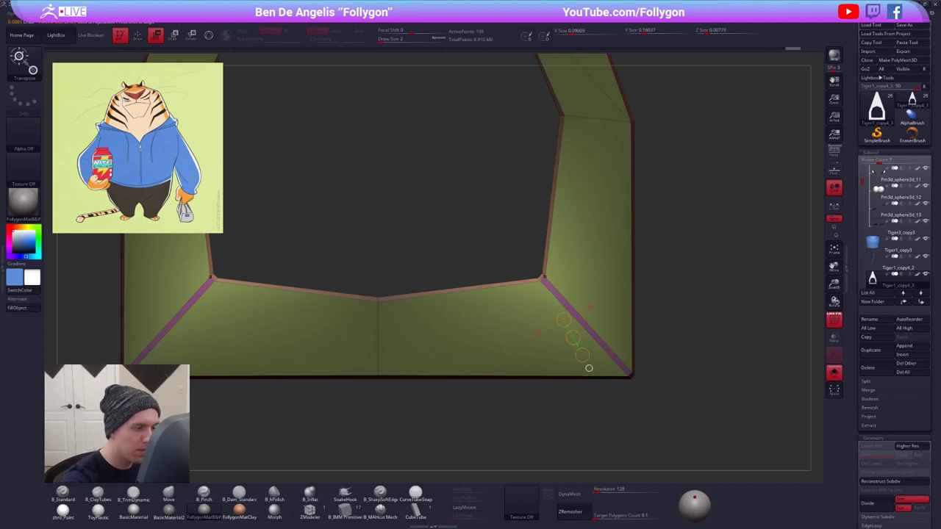
left_click_drag(558, 262, 588, 235)
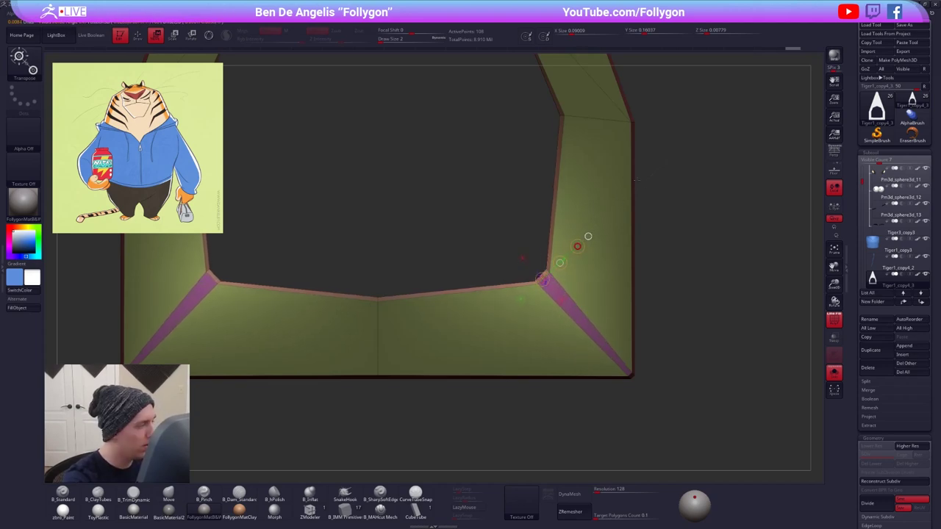
key("d")
key("shift+f")
key("q")
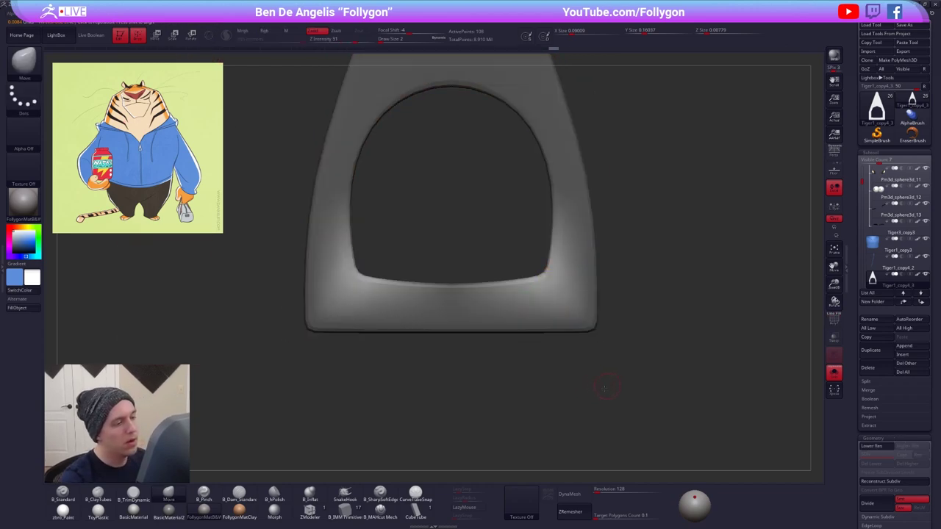
- Examine the reshaped hole corners on the base and smoothed mesh, up close and across the whole pull
mouse_move(607, 388)
left_mouse_down("alt")
mouse_move(588, 388)
mouse_move(596, 402)
left_mouse_up("alt")
key("shift+d")
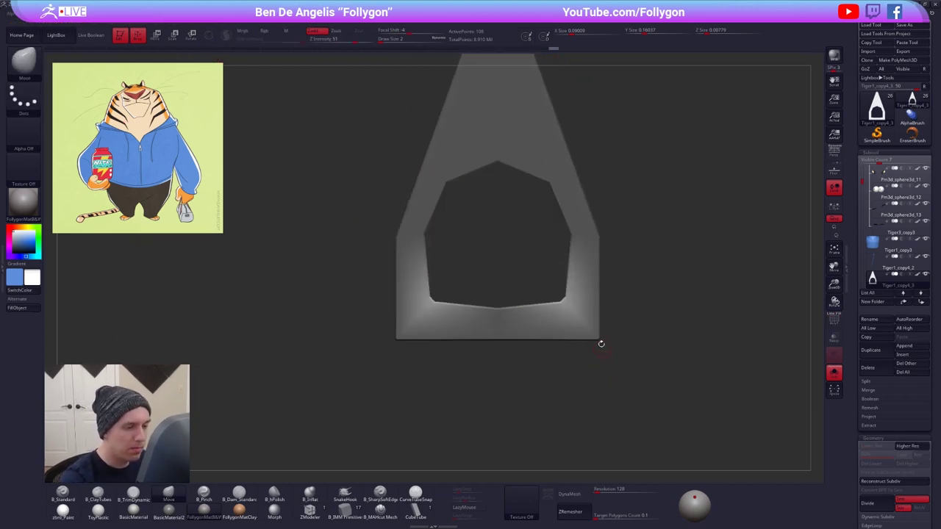
right_click_drag(600, 343, 607, 340, "ctrl")
key("shift+f")
key("w")
key("d")
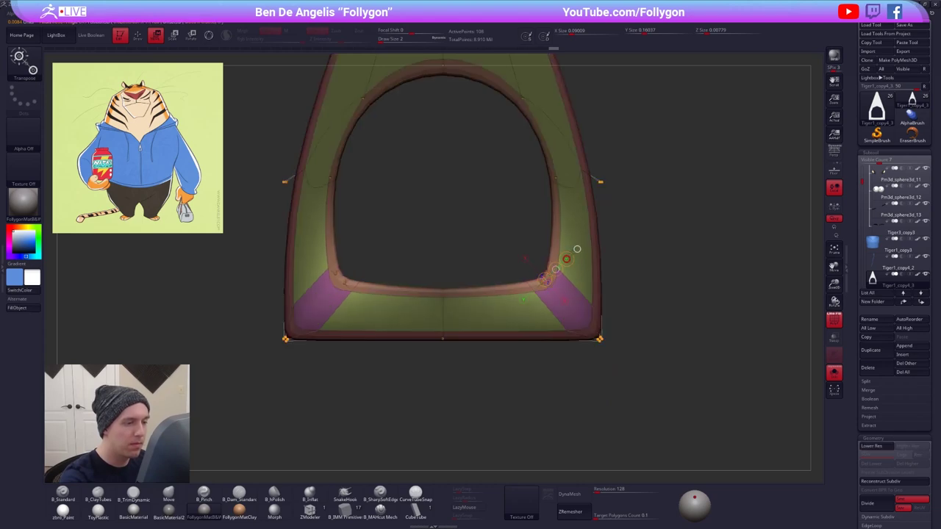
right_click_drag(577, 249, 594, 290, "ctrl")
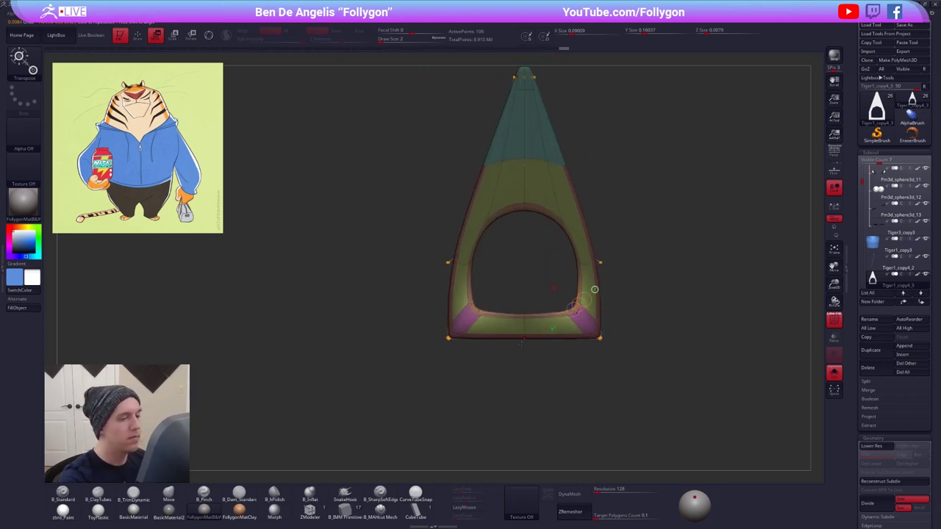
key("q")
mouse_move(600, 388)
left_mouse_down("alt")
mouse_move(570, 394)
mouse_move(594, 394)
left_mouse_up("alt")
- Mask all but the pull's outer bottom corners and move them outward to a total width of about 0.092
key("shift+f")
key("shift+d")
key("shift+f")
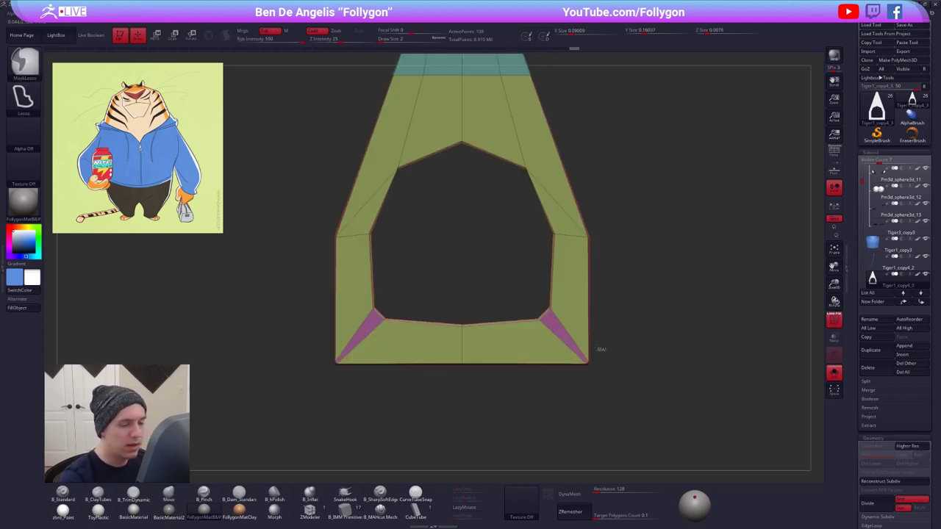
left_click_drag(599, 350, 640, 376, "ctrl")
left_click(633, 376, "ctrl")
key("w")
mouse_move(587, 364)
left_mouse_down()
mouse_move(628, 331)
mouse_move(609, 349)
left_mouse_up()
key("d")
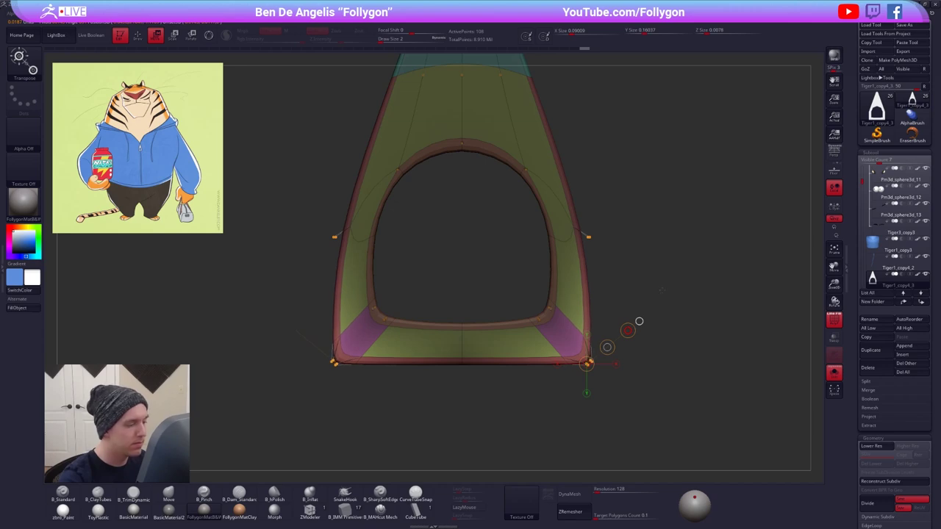
- Show the full character and, from the side, place the pull against the hoodie's front with a slight tilt
mouse_move(625, 412)
left_mouse_down("alt")
mouse_move(625, 378)
mouse_move(553, 257)
mouse_move(535, 257)
left_mouse_up("alt")
key("q")
key("shift+f")
key("alt+s")
right_click_drag(519, 264, 527, 275, "ctrl")
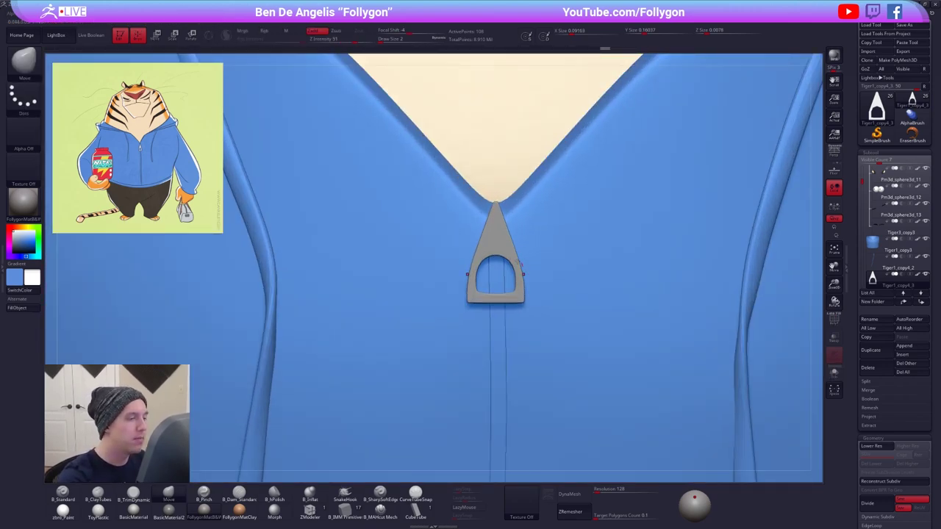
mouse_move(469, 225)
right_mouse_down("ctrl")
mouse_move(494, 251)
mouse_move(603, 258)
right_mouse_up("ctrl")
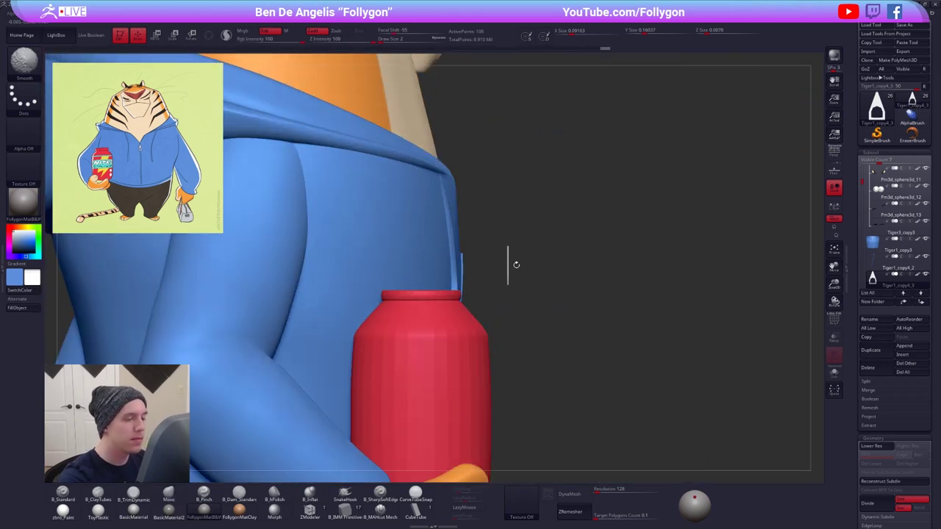
key("w")
mouse_move(509, 247)
left_mouse_down("shift")
mouse_move(550, 248)
mouse_move(480, 255)
mouse_move(499, 341)
left_mouse_up("shift")
key("q")
mouse_move(487, 319)
right_mouse_down("ctrl")
mouse_move(624, 393)
mouse_move(617, 402)
right_mouse_up("ctrl")
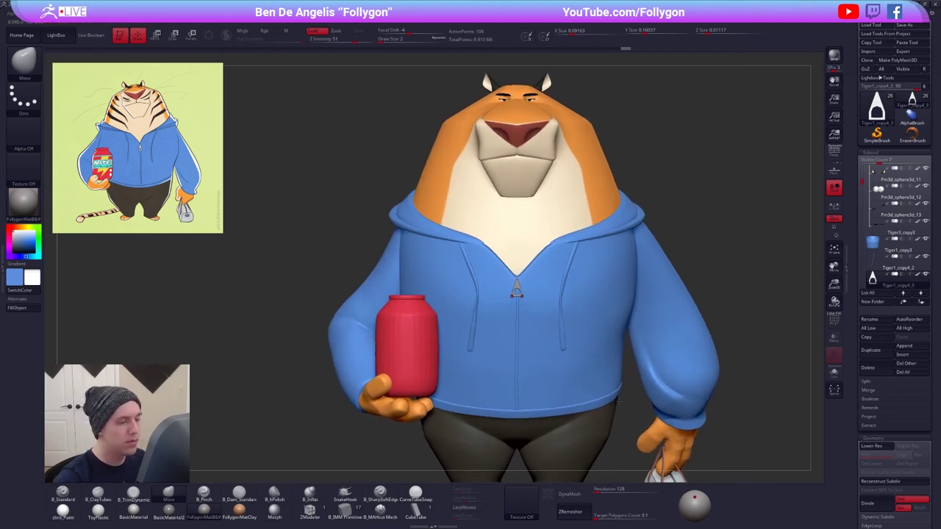
- Select the hoodie body and set the draw size to 61
left_click(558, 355, "alt")
key("space")
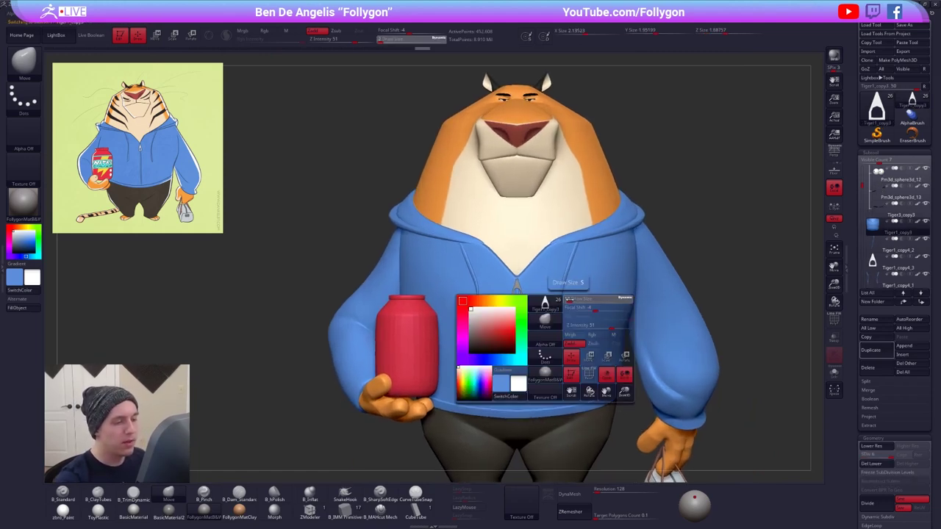
right_click_drag(519, 300, 578, 314)
- Isolate the hoodie body with polyframe shown and lower it to subdivision level 1
key("alt+s")
key("shift+f")
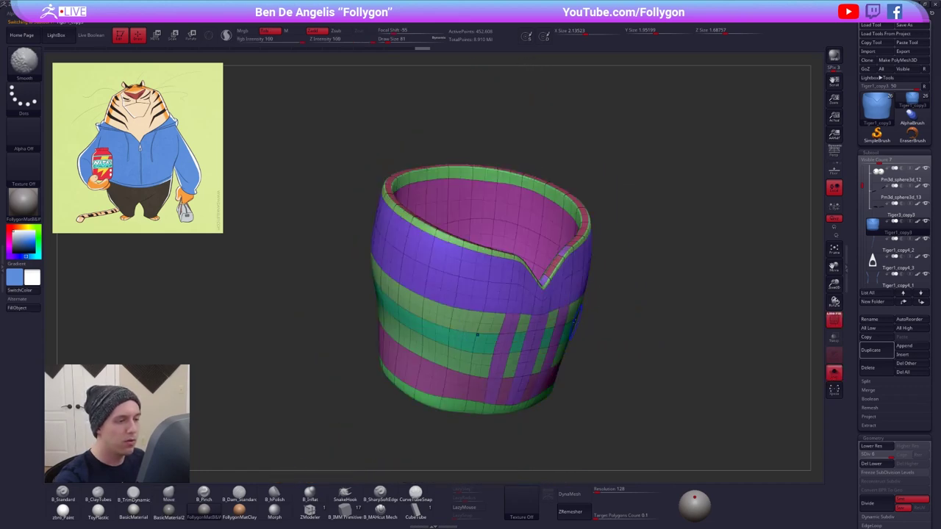
key("shift+d")
key("shift+d")
key("shift+d")
key("shift+d")
key("shift+d")
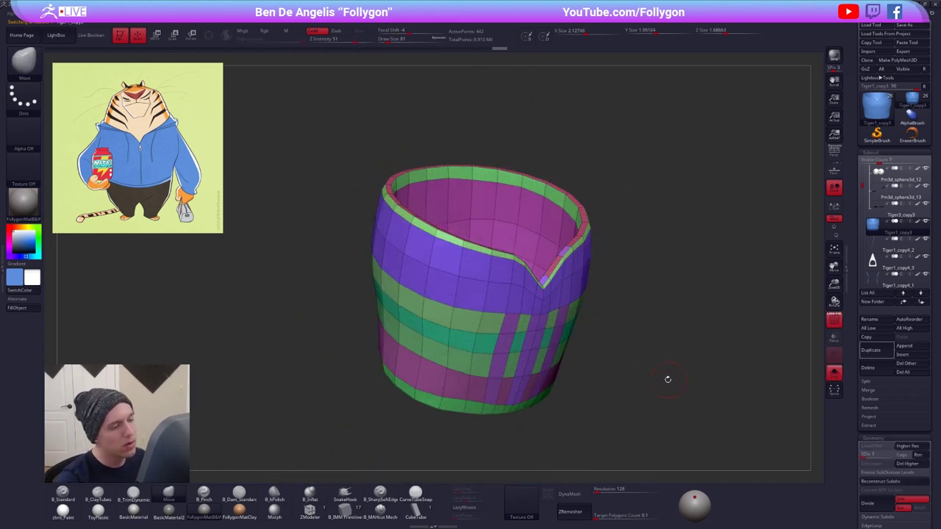
- Raise the hoodie body to its highest subdivision level and make SelectRect the selection tool
left_click_drag(667, 380, 648, 380)
key("d")
key("d")
key("d")
key("d")
key("d")
right_click_drag(639, 380, 616, 353)
key("ctrl+shift+space")
left_click(581, 463)
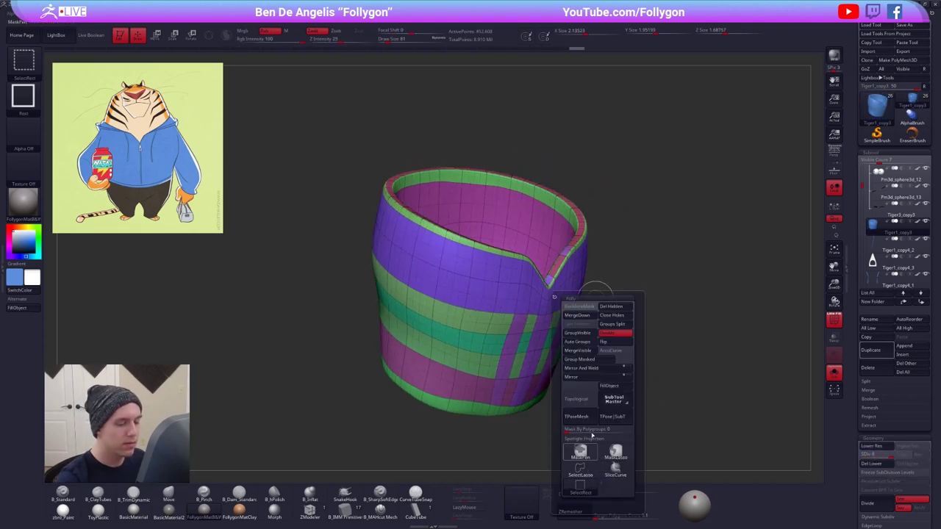
- Hide the hoodie body's inner lining and the vertical front strip polygroups
right_click_drag(533, 199, 537, 246, "ctrl")
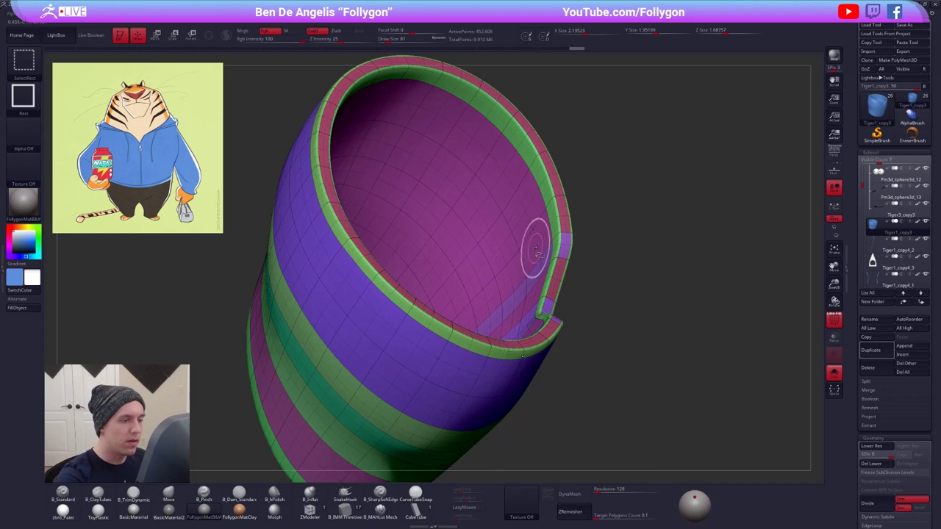
left_click(538, 252, "ctrl+shift")
left_click(578, 237, "ctrl+shift")
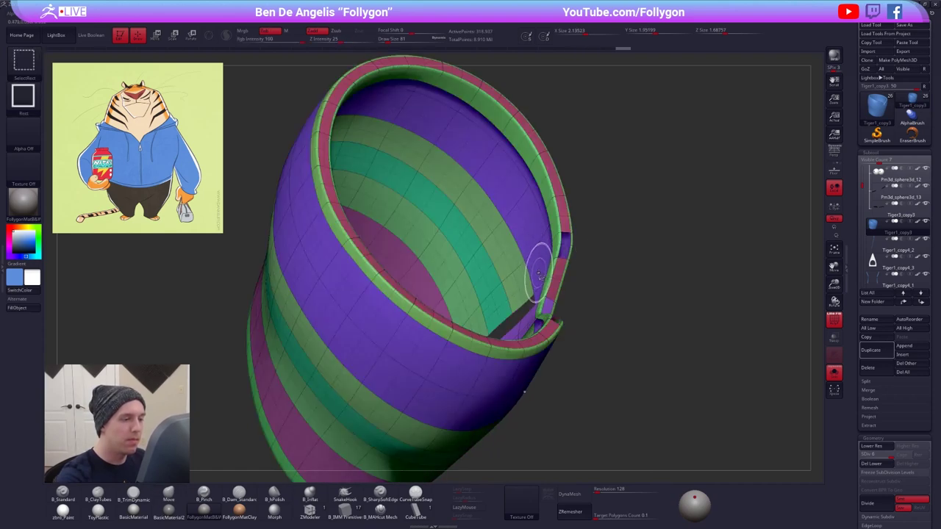
right_click_drag(551, 291, 602, 276)
left_click(576, 291, "ctrl+shift")
mouse_move(581, 308)
right_mouse_down()
mouse_move(593, 292)
mouse_move(591, 258)
mouse_move(573, 254)
right_mouse_up()
left_click_drag(613, 291, 619, 328, "ctrl+shift")
key("shift+f")
mouse_move(664, 381)
right_mouse_down()
mouse_move(642, 383)
mouse_move(647, 393)
right_mouse_up()
left_click_drag(646, 392, 653, 382, "ctrl+shift")
right_click_drag(653, 381, 653, 463)
key("shift+f")
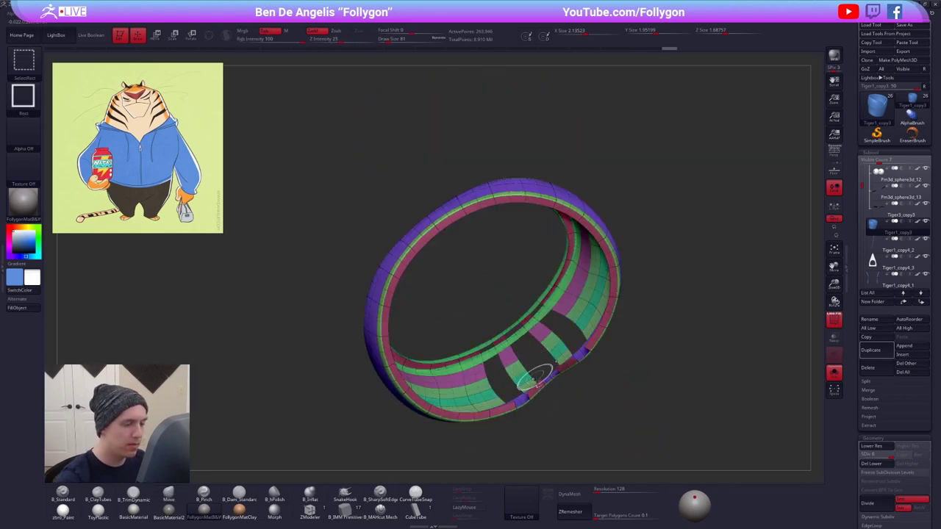
- Invert the visibility, mask the outer vertical front strips with a lasso and assign them their own polygroup
right_click_drag(534, 379, 548, 312)
left_click_drag(633, 343, 649, 355, "ctrl+shift")
mouse_move(540, 386)
right_mouse_down()
mouse_move(554, 344)
mouse_move(556, 361)
mouse_move(548, 277)
right_mouse_up()
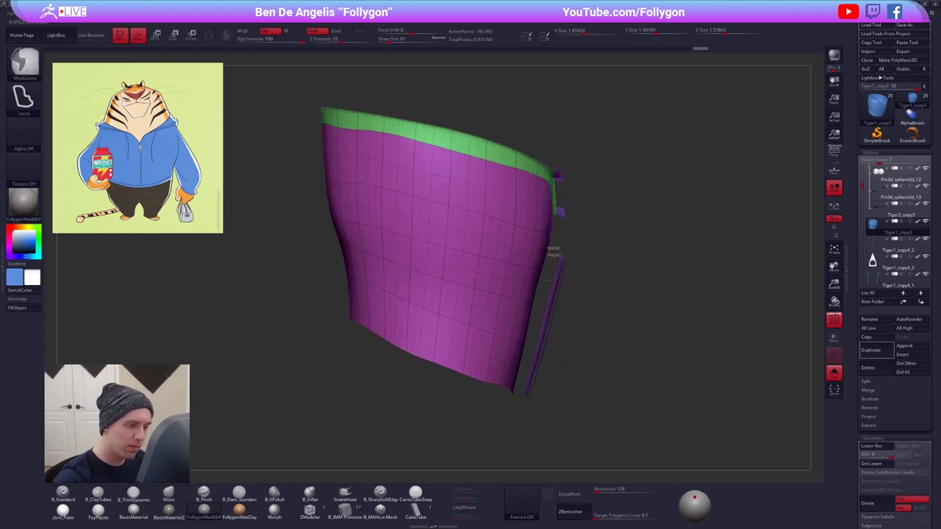
mouse_move(548, 280)
left_mouse_down("ctrl")
mouse_move(535, 346)
mouse_move(494, 412)
mouse_move(577, 434)
mouse_move(622, 251)
left_mouse_up("ctrl")
mouse_move(486, 411)
left_mouse_down("ctrl")
mouse_move(535, 419)
mouse_move(515, 441)
left_mouse_up("ctrl")
mouse_move(638, 423)
right_mouse_down()
mouse_move(600, 403)
mouse_move(536, 405)
right_mouse_up()
key("ctrl+w")
- Unhide the entire hoodie body and show the full character from the front without polyframe
left_click(704, 378, "ctrl+shift")
right_click_drag(735, 390, 610, 424)
key("shift+f")
key("shift+s")
right_click_drag(643, 397, 637, 380, "alt")
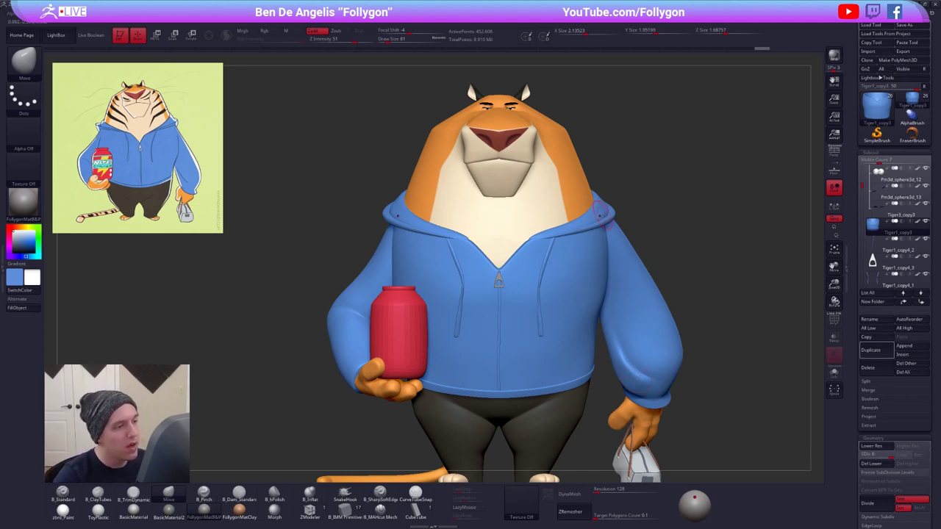
right_click_drag(599, 215, 566, 217, "ctrl")
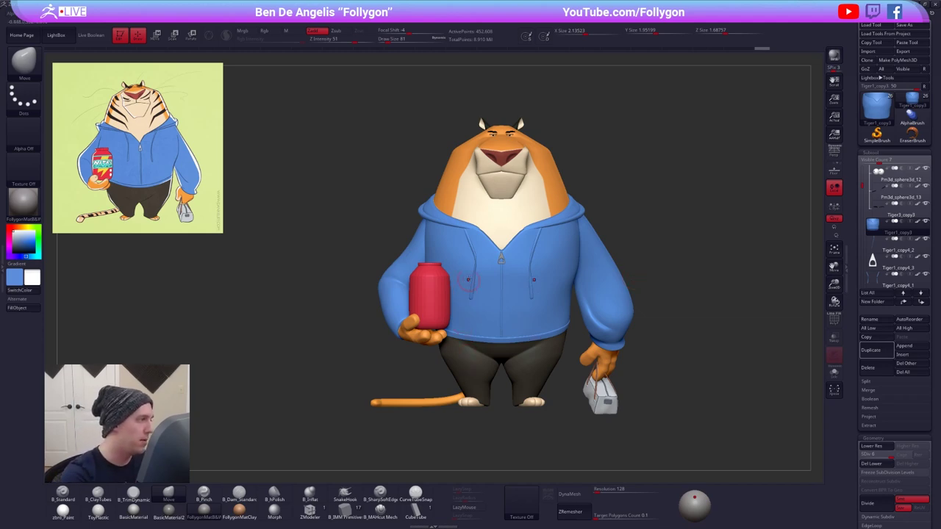
right_click_drag(520, 221, 506, 253, "ctrl")
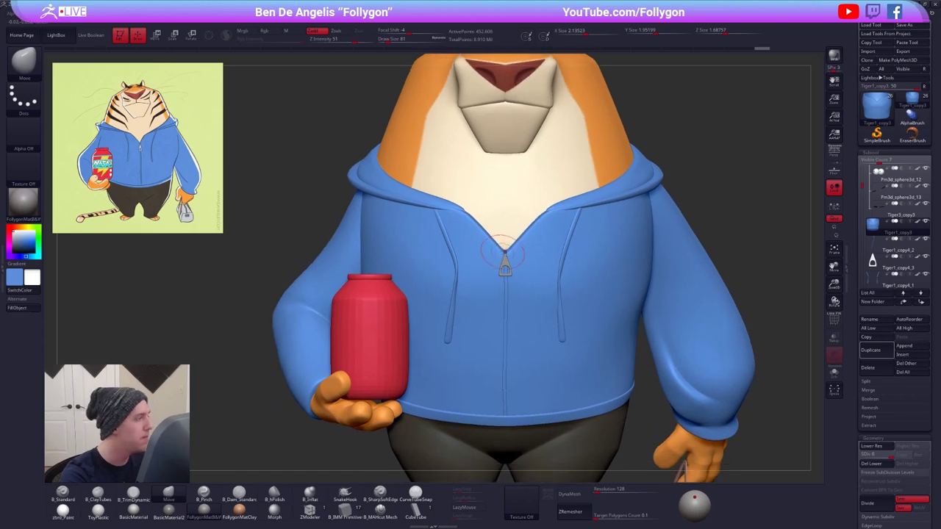
- Select the zipper pull and switch to the B_Standard brush with the zbro_Paint material
scroll(504, 257, "up", 3)
left_click(506, 271, "alt")
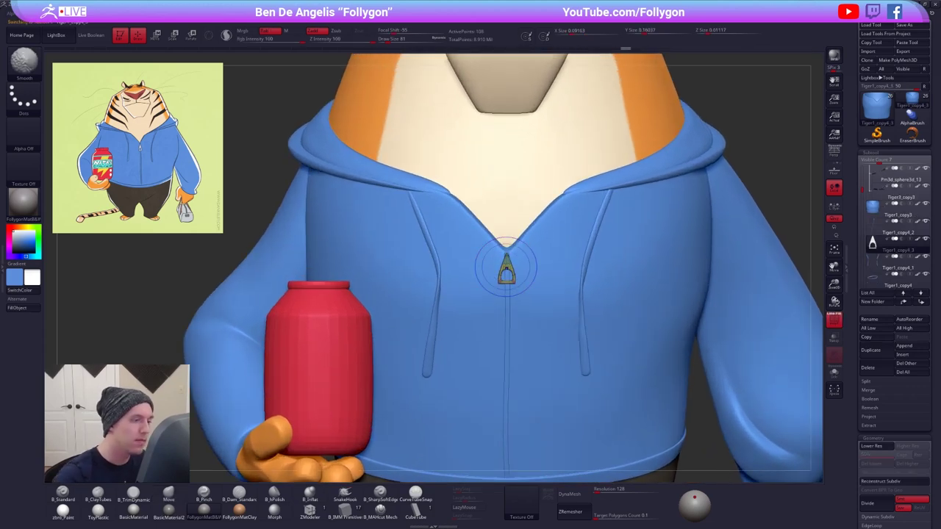
left_click(62, 492)
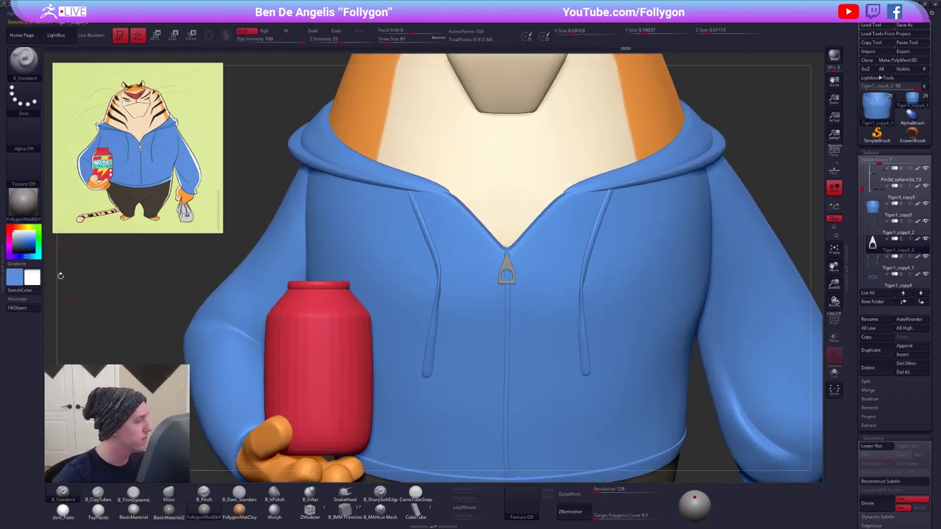
left_click(62, 511)
key("z")
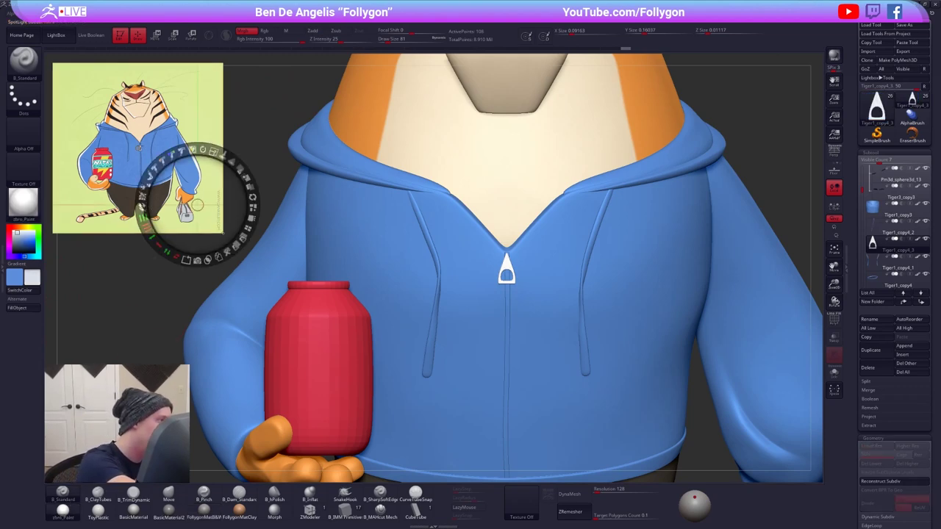
key("z")
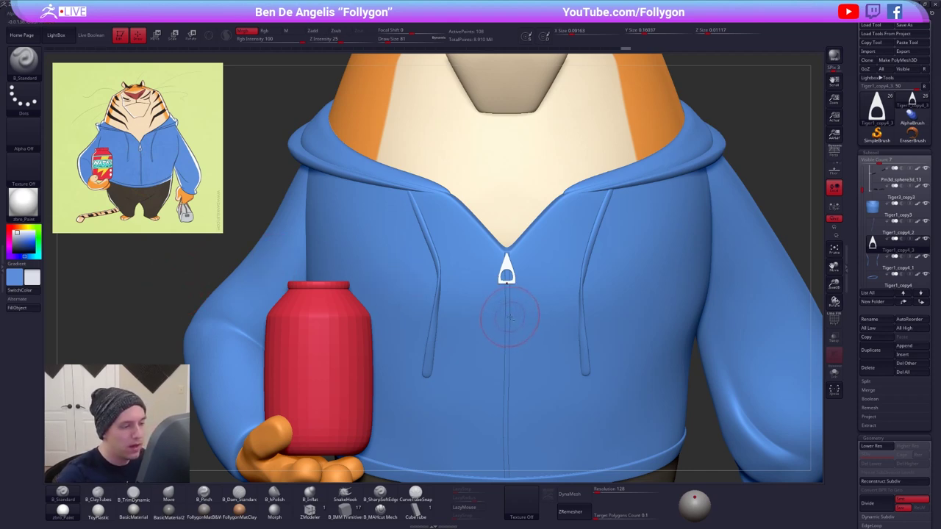
- Select the narrow zipper strip below the pull, isolate it with polyframe shown and toggle its dynamic subdivision preview
left_click(507, 318, "alt")
key("alt+s")
left_click_drag(510, 318, 511, 245, "alt")
key("shift+f")
left_click_drag(570, 246, 541, 255)
key("d")
key("shift+d")
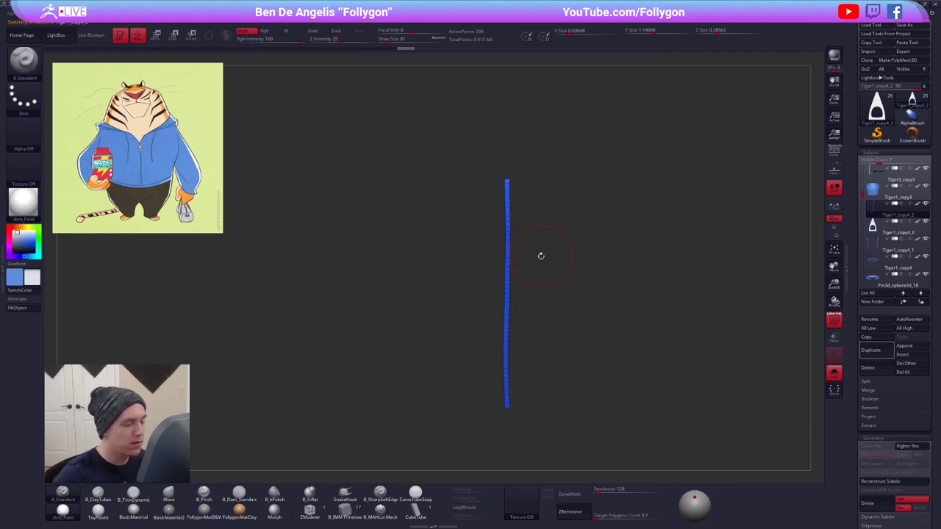
- Reduce the draw size and set the ZModeler edge action on the zipper strip to Crease with the EdgeLoop Complete target
left_click(316, 519)
left_click_drag(447, 287, 478, 283)
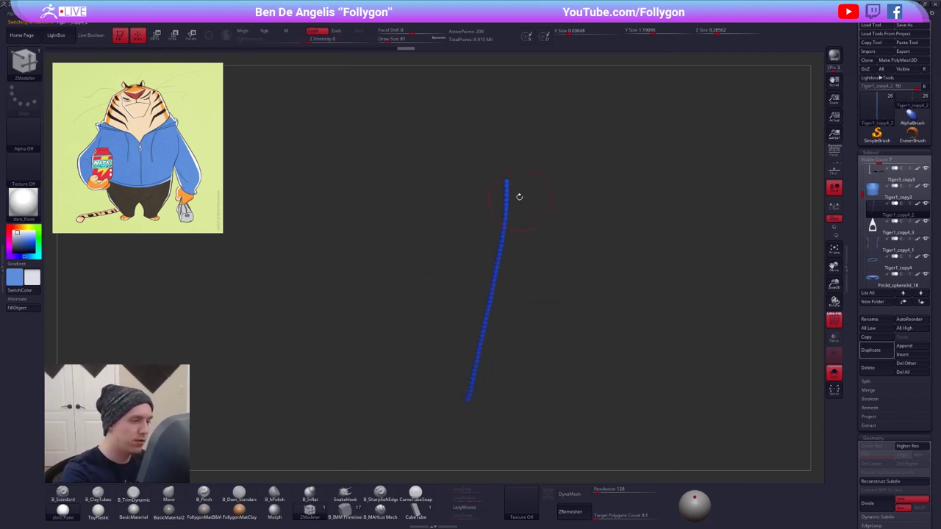
left_click_drag(519, 198, 521, 272, "alt")
mouse_move(542, 132)
left_mouse_down("alt")
mouse_move(525, 193)
mouse_move(533, 222)
left_mouse_up("alt")
key("space")
left_click_drag(563, 250, 549, 250)
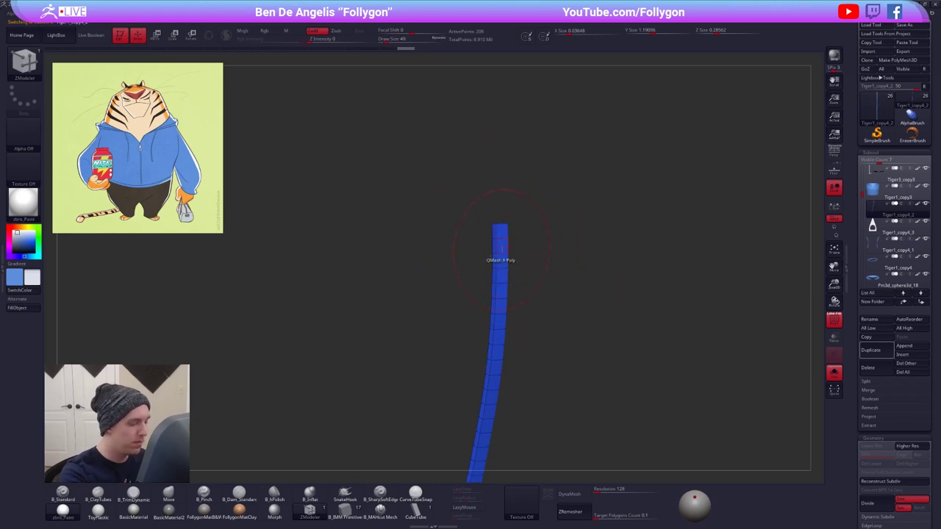
left_click_drag(480, 227, 525, 269)
key("space")
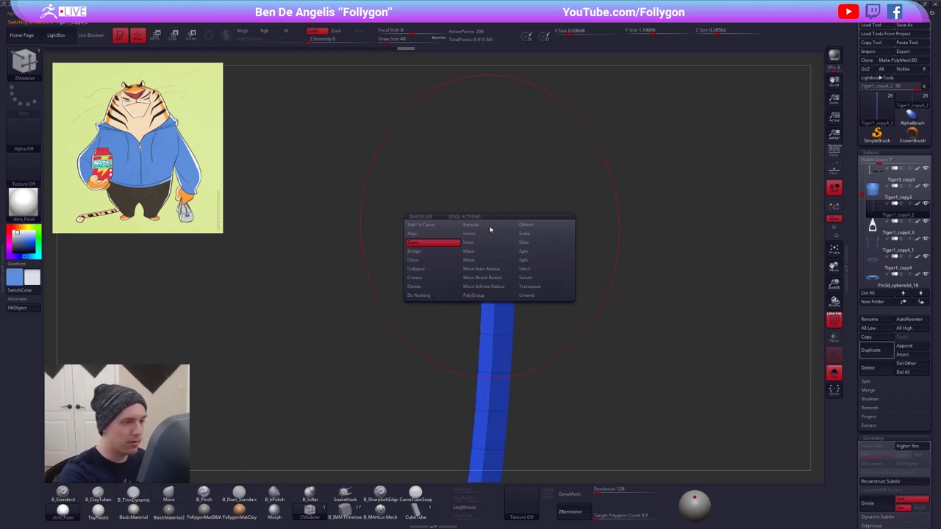
left_click(423, 277)
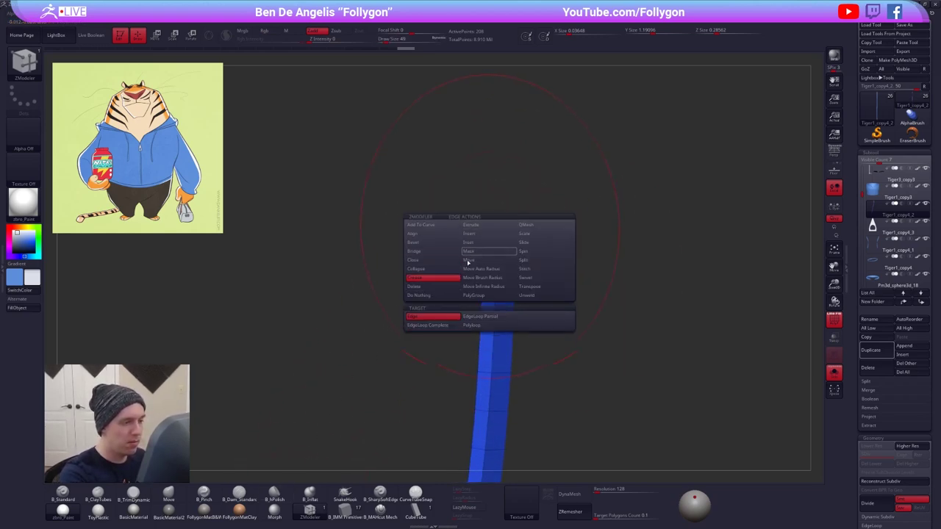
left_click(446, 325)
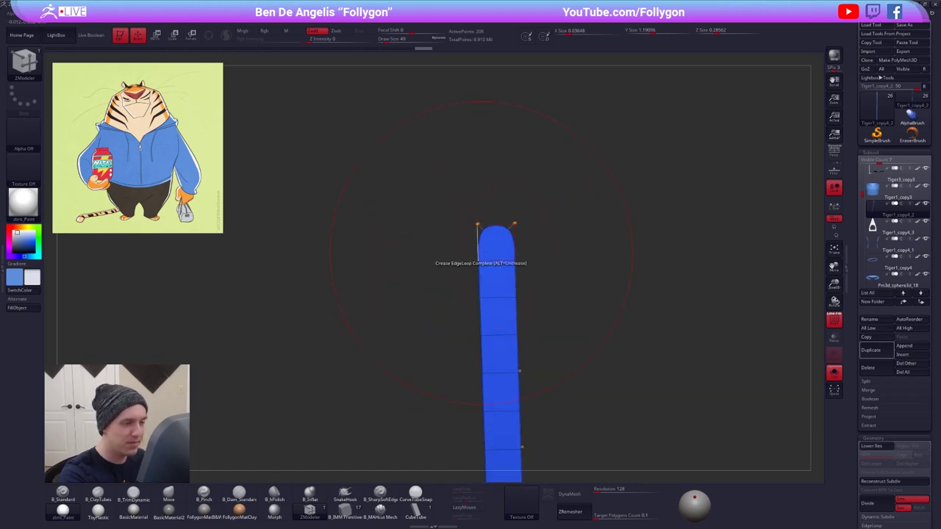
- Crease the zipper strip's edge loops and check both ends of the strip
key("shift+d")
right_click_drag(485, 251, 511, 253)
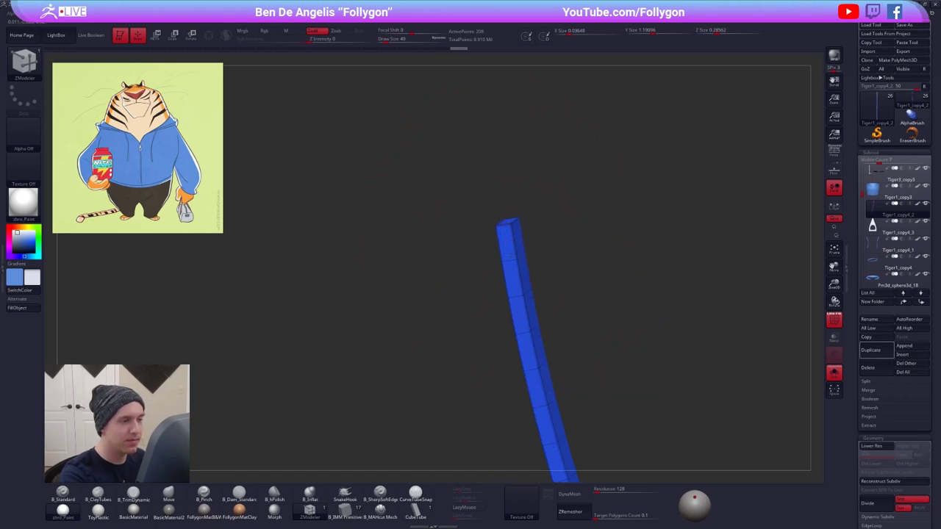
left_click_drag(515, 254, 479, 337)
key("shift+d")
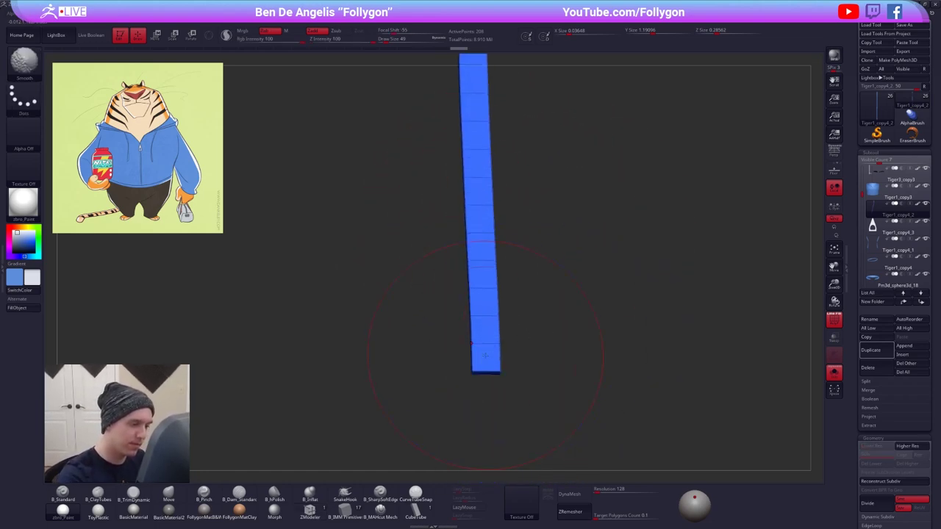
left_click_drag(590, 346, 526, 348)
- Show the full character without polyframe and switch to the Move brush, viewing the zipper on the hoodie's front
key("shift+f")
key("alt+shift+s")
right_click_drag(552, 232, 546, 322, "alt")
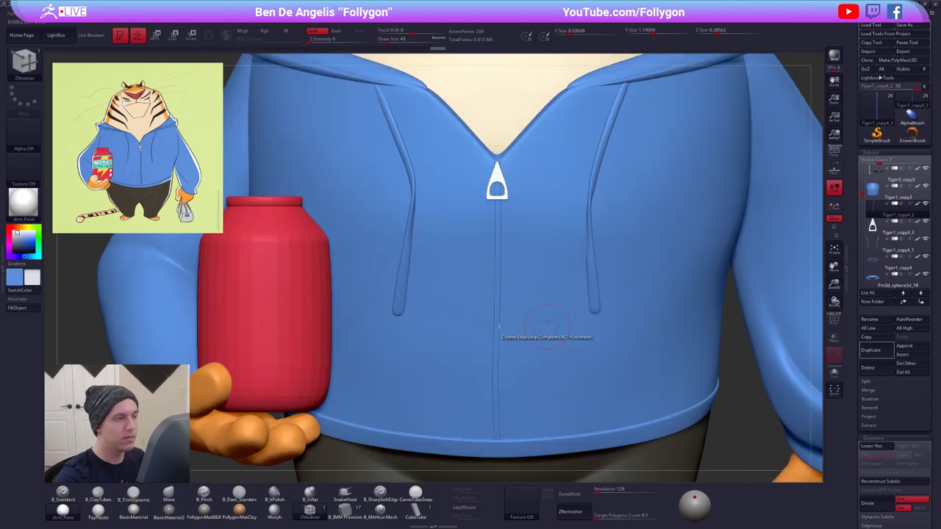
right_click_drag(504, 277, 499, 287, "alt")
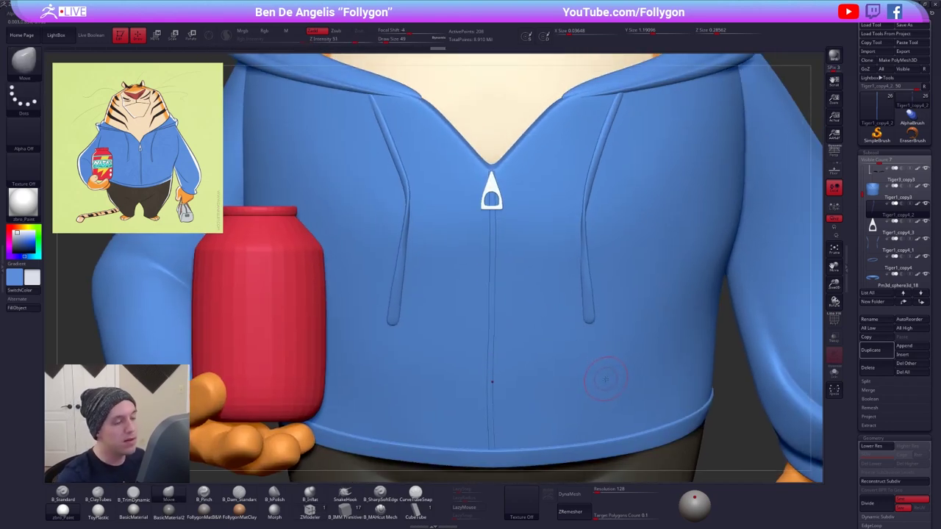
left_click_drag(505, 295, 515, 227)
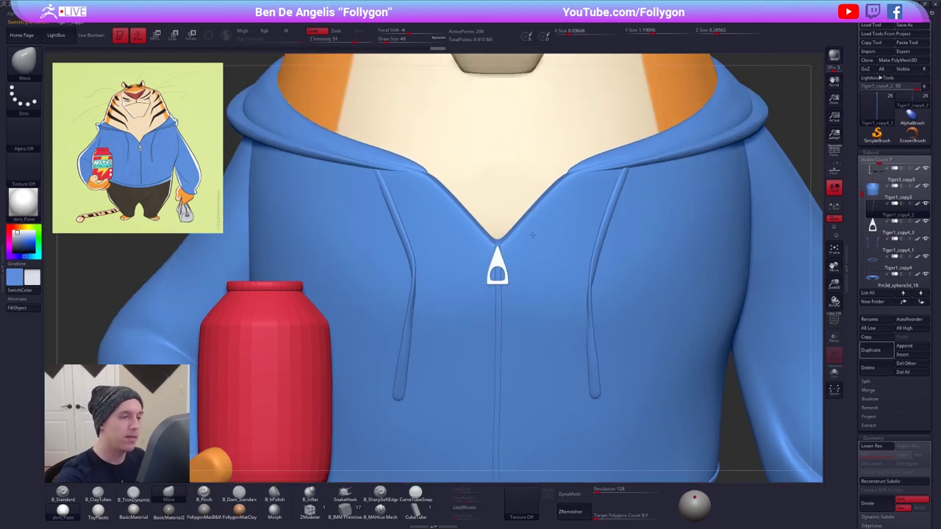
- Select the hoodie body, isolate it with polyframe shown and lower it to subdivision level 1
left_click(532, 234, "alt")
key("alt+shift+s")
right_click_drag(518, 221, 536, 250, "ctrl")
key("shift+f")
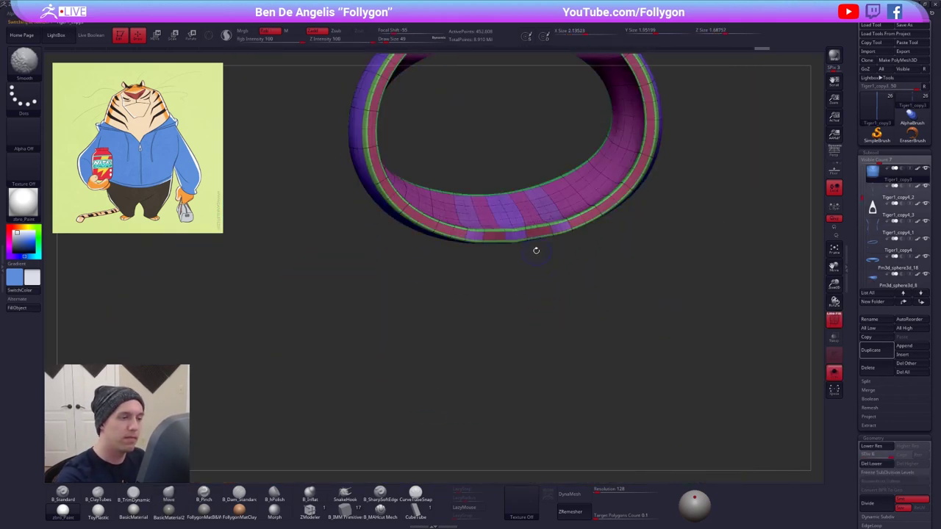
left_click_drag(538, 259, 523, 247)
key("shift+d")
key("shift+d")
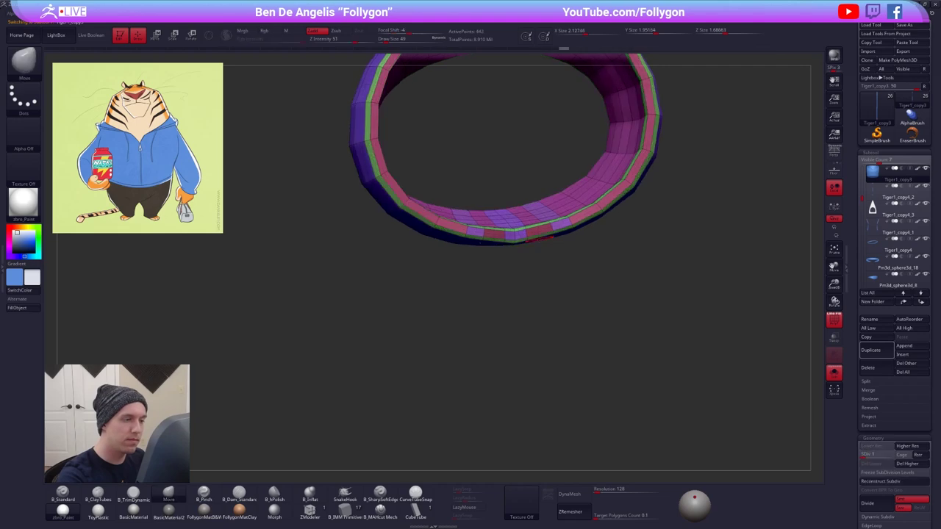
- Reduce the visible hoodie body to its inner lining, green rim and violet strip faces
right_click_drag(509, 244, 548, 287)
key("ctrl+shift+f")
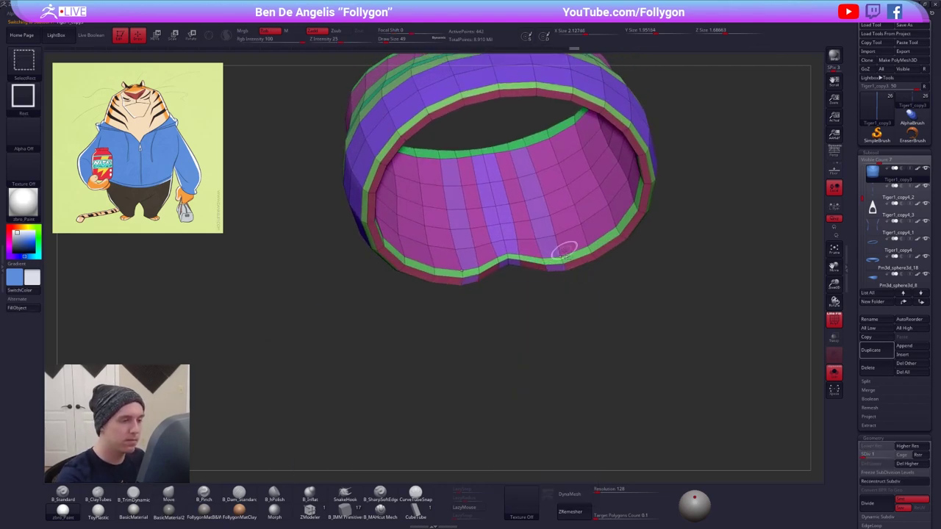
left_click(564, 259, "ctrl+shift")
right_click_drag(563, 260, 567, 219)
left_click_drag(566, 219, 614, 365)
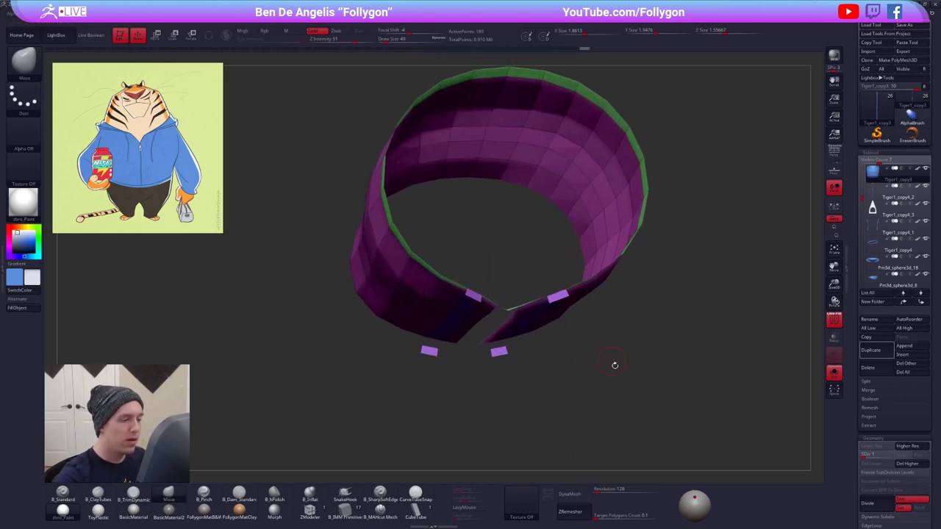
- Hide the stray violet rim faces around the lining with SelectLasso and regroup the remaining faces
right_click_drag(504, 352, 503, 385)
key("ctrl+shift+space")
left_click(494, 472)
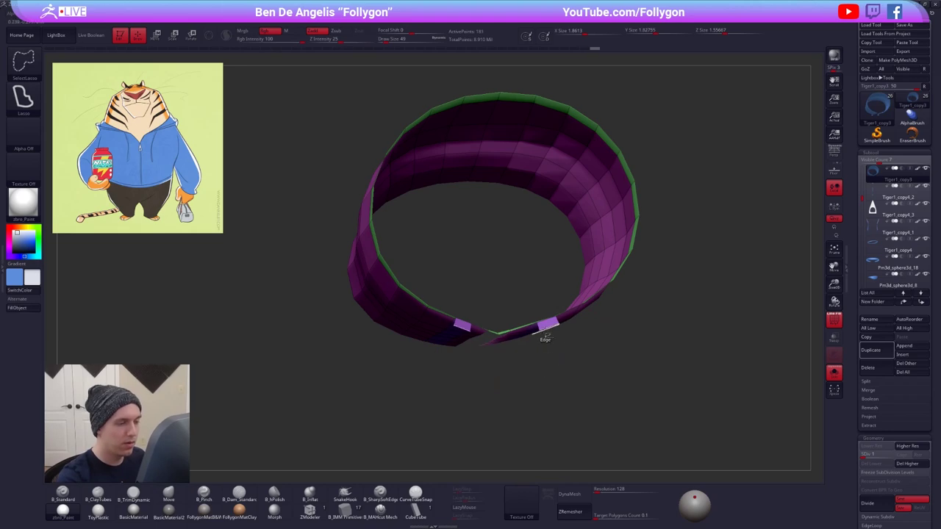
right_click_drag(547, 336, 543, 361)
right_click_drag(541, 428, 555, 336, "alt")
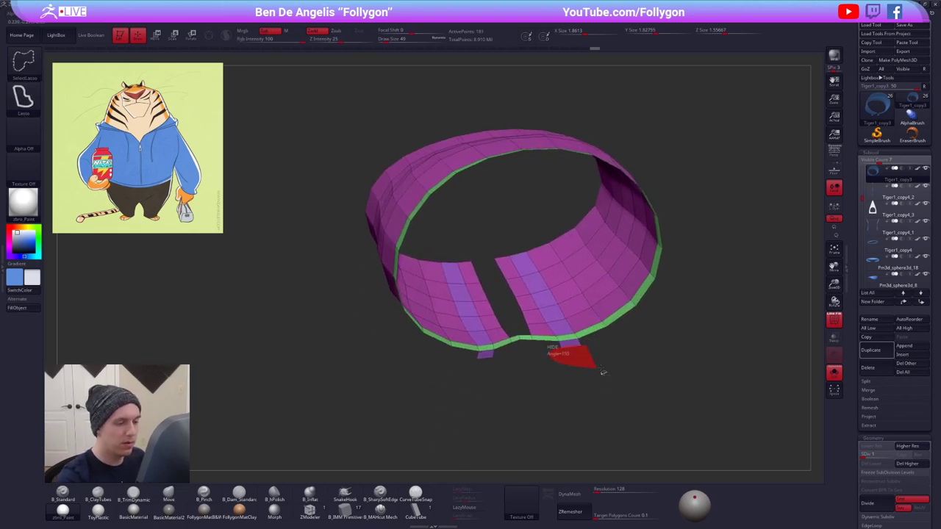
left_click_drag(602, 372, 619, 346, "ctrl+shift")
right_click_drag(509, 321, 524, 368, "ctrl")
left_click_drag(525, 368, 548, 363, "ctrl+shift")
right_click_drag(548, 363, 531, 317)
left_click_drag(531, 318, 495, 347)
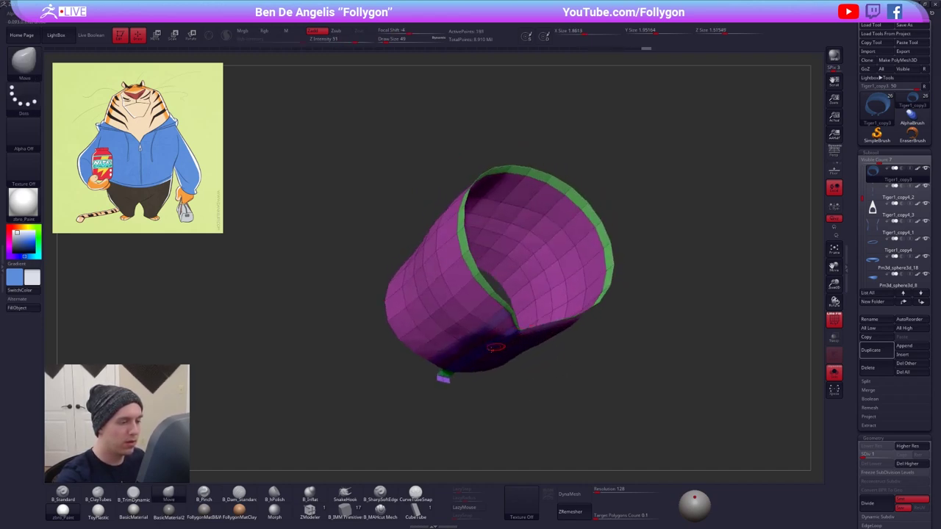
left_click_drag(459, 407, 472, 391, "ctrl+alt+shift")
key("ctrl+w")
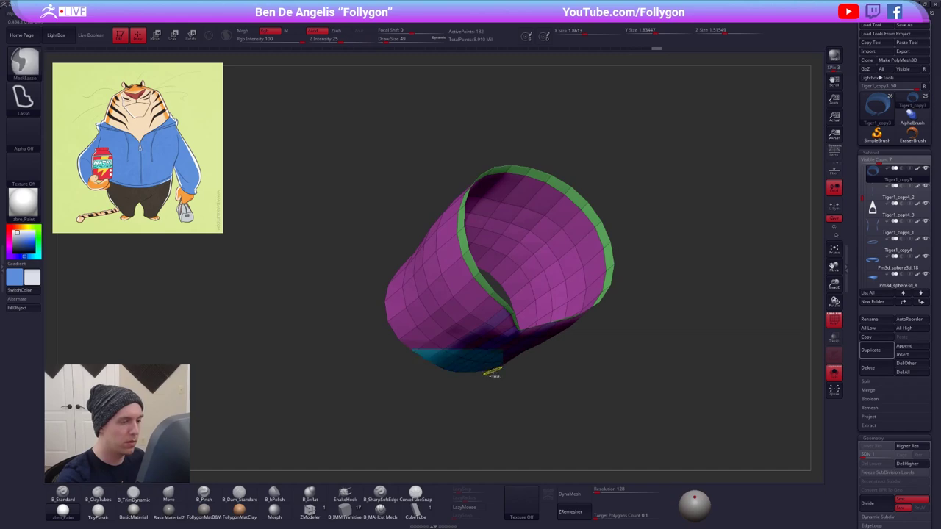
- Invert the visibility to show the outer shell without its lining, hide the polyframe briefly and enlarge the draw size
mouse_move(539, 395)
left_mouse_down("ctrl+shift")
mouse_move(562, 297)
mouse_move(514, 367)
mouse_move(530, 374)
mouse_move(534, 448)
mouse_move(624, 355)
left_mouse_up("ctrl+shift")
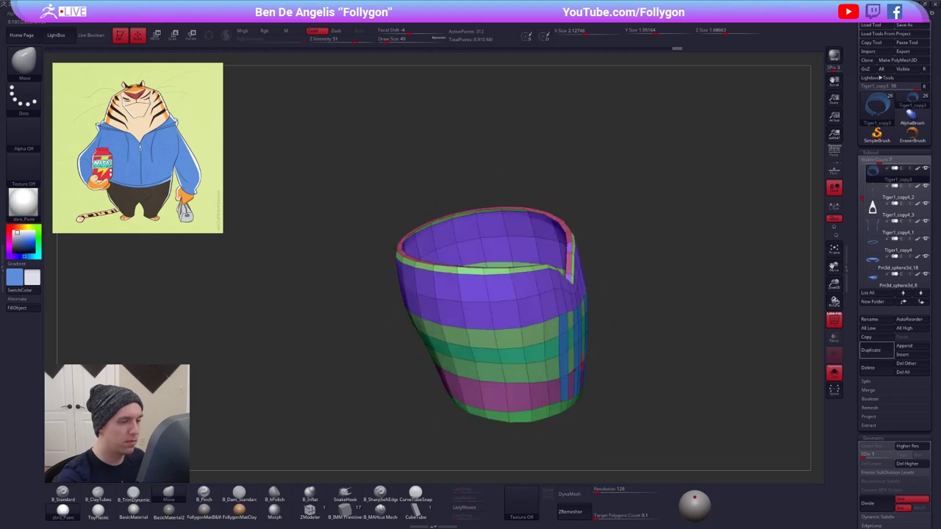
left_click(630, 342, "ctrl")
left_click(629, 330, "ctrl+shift")
key("shift+f")
mouse_move(602, 316)
left_mouse_down("alt")
mouse_move(535, 367)
mouse_move(527, 420)
left_mouse_up("alt")
key("space")
left_click_drag(519, 340, 542, 336)
key("shift+f")
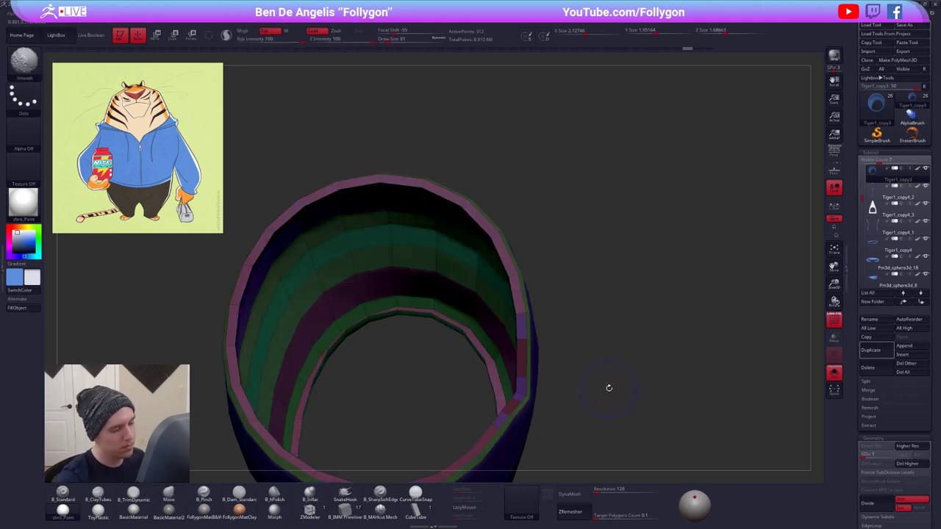
key("f")
- Hide the stray faces on the rim with SelectLasso and the red rim polygroup, leaving only the hoodie body's outer shell
left_click_drag(613, 382, 518, 348)
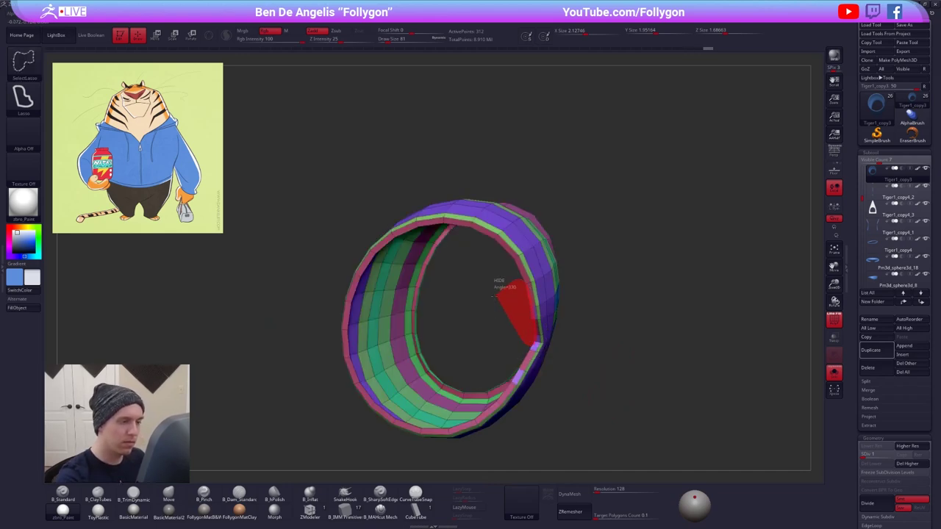
left_click_drag(494, 296, 496, 293, "ctrl+alt+shift")
mouse_move(514, 272)
left_mouse_down()
mouse_move(532, 298)
mouse_move(527, 312)
mouse_move(472, 354)
left_mouse_up()
left_click_drag(477, 316, 499, 311)
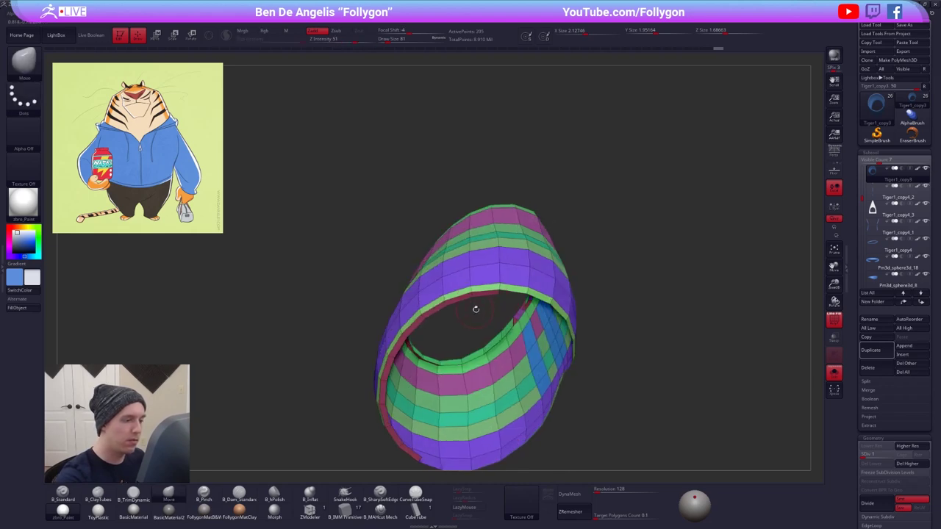
left_click(473, 302, "ctrl+shift")
key("ctrl+z")
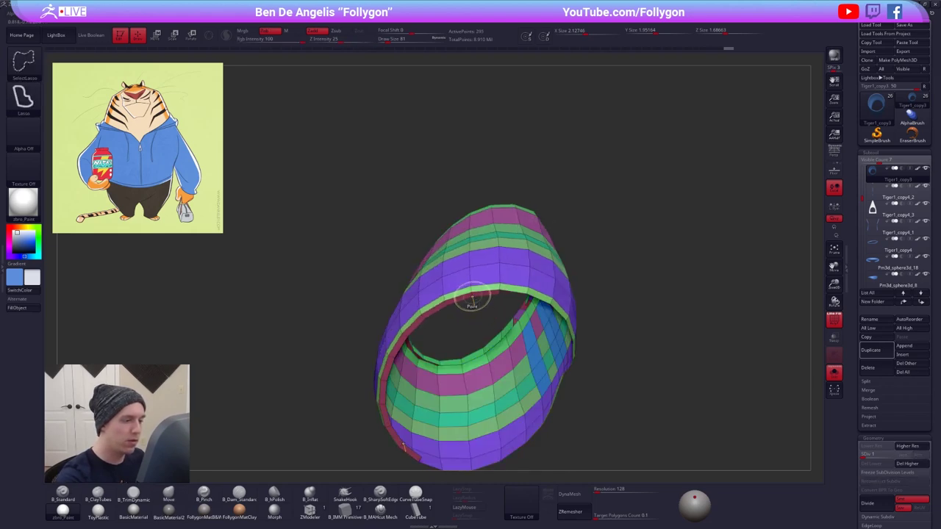
left_click(471, 298, "ctrl+shift")
mouse_move(472, 311)
left_mouse_down()
mouse_move(498, 353)
mouse_move(579, 390)
mouse_move(481, 338)
mouse_move(434, 409)
mouse_move(421, 311)
mouse_move(441, 266)
left_mouse_up()
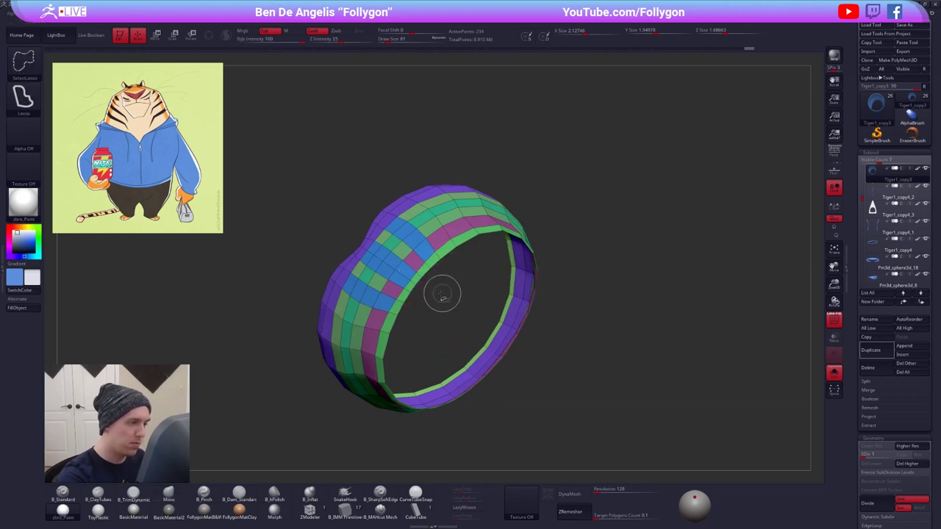
- Show all faces of the hoodie body, hide the polyframe and leave solo mode to display the full character
key("ctrl+shift+z")
mouse_move(584, 346)
left_mouse_down()
mouse_move(616, 462)
mouse_move(595, 410)
mouse_move(605, 375)
mouse_move(635, 393)
mouse_move(652, 385)
mouse_move(613, 386)
mouse_move(604, 424)
mouse_move(617, 374)
left_mouse_up()
key("shift+f")
left_click(638, 391, "ctrl+shift")
key("shift+f")
key("alt+s")
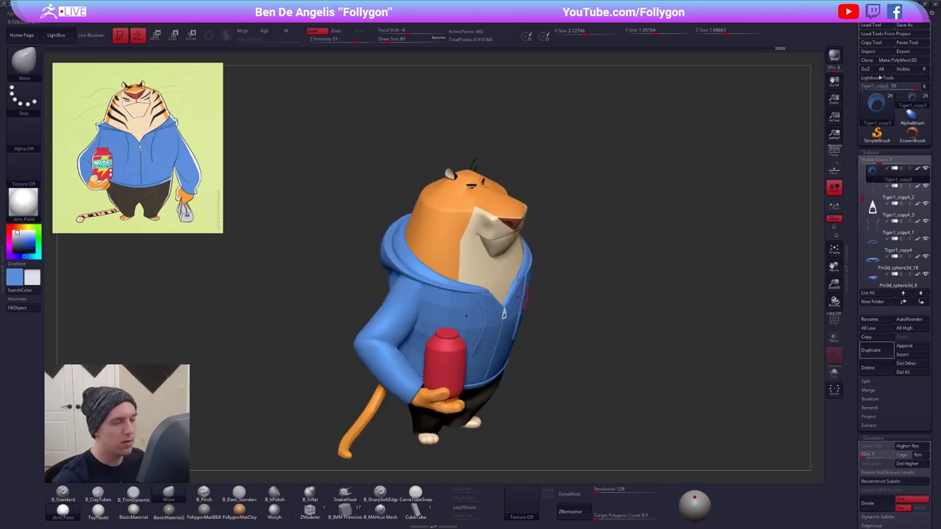
- Set the draw size to 279 and raise the hoodie body to its highest subdivision level
key("space")
mouse_move(522, 297)
left_mouse_down()
mouse_move(536, 294)
mouse_move(527, 282)
left_mouse_up()
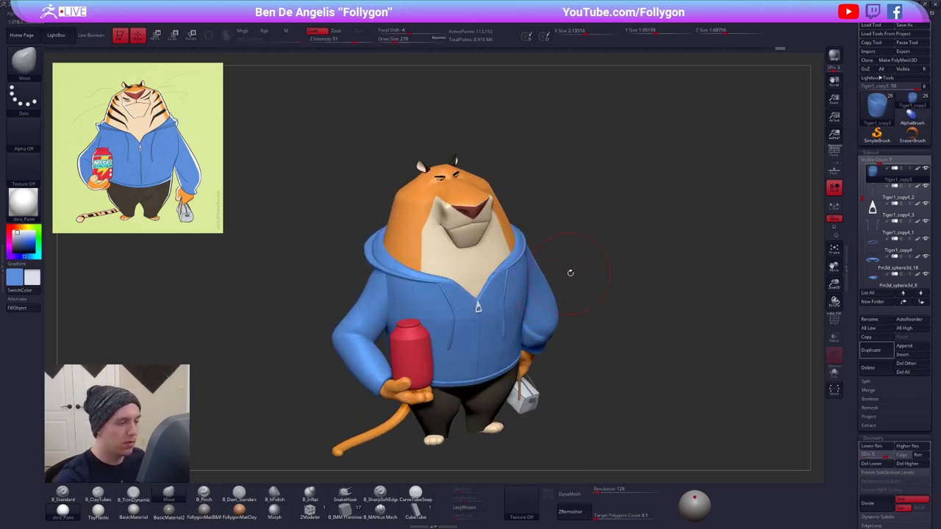
key("d")
- Combine the character's visible subtools into a single posing mesh with TPoseMesh
key("ctrl+shift+f")
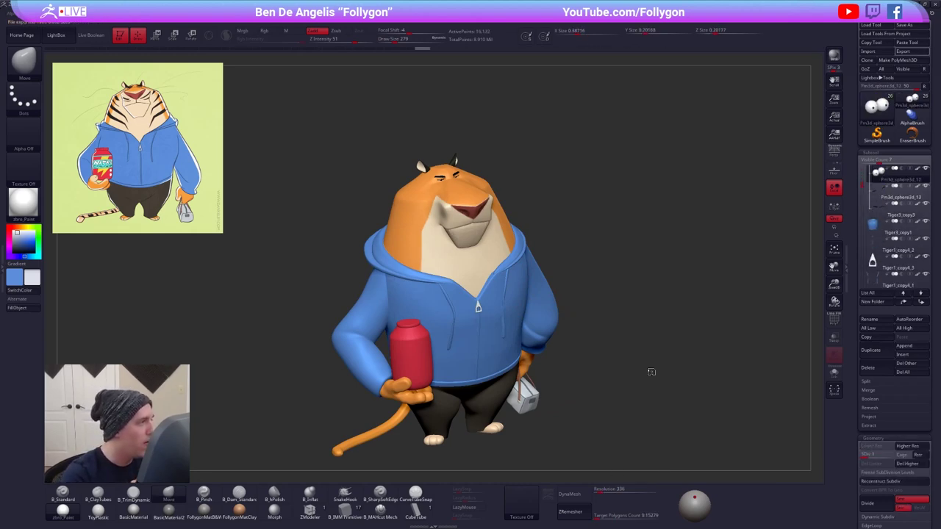
key("Down")
key("Down")
key("Down")
key("Down")
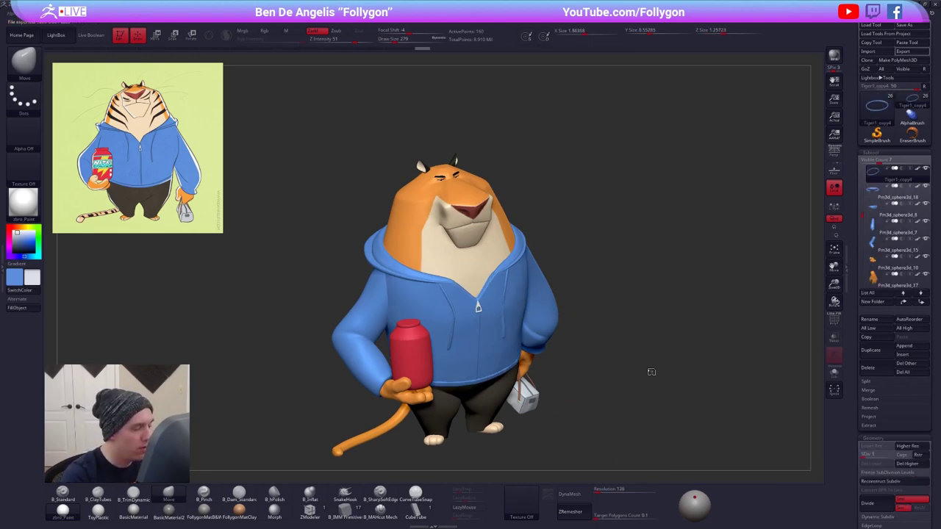
key("Down")
key("Down")
key("Down")
key("Down")
key("Down")
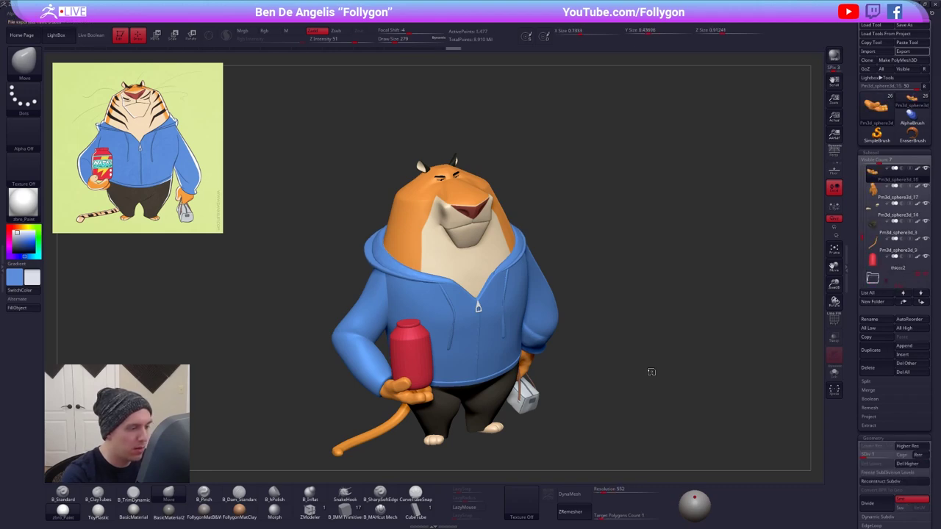
key("Down")
key("Down")
key("Down")
key("Down")
key("Down")
key("Down")
key("Down")
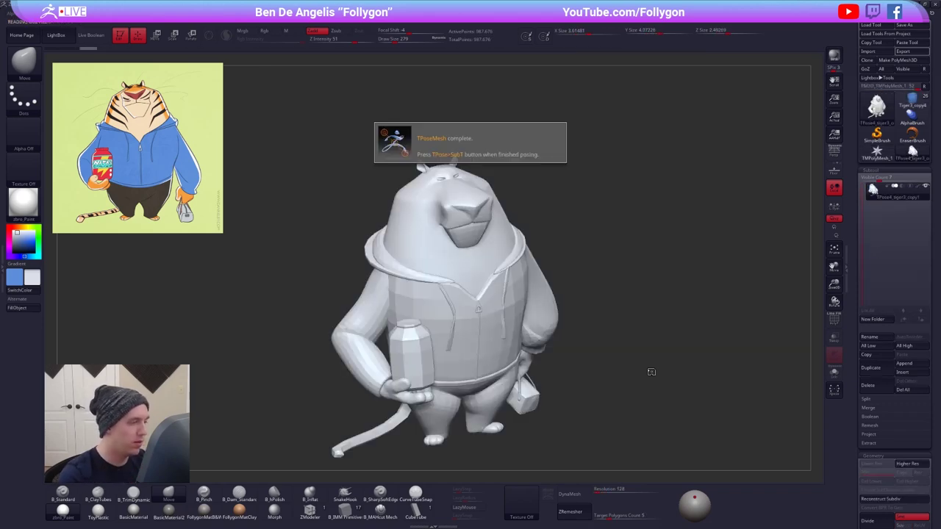
- Save the project and give the posing mesh the dark grey Follygon material
key("ctrl+s")
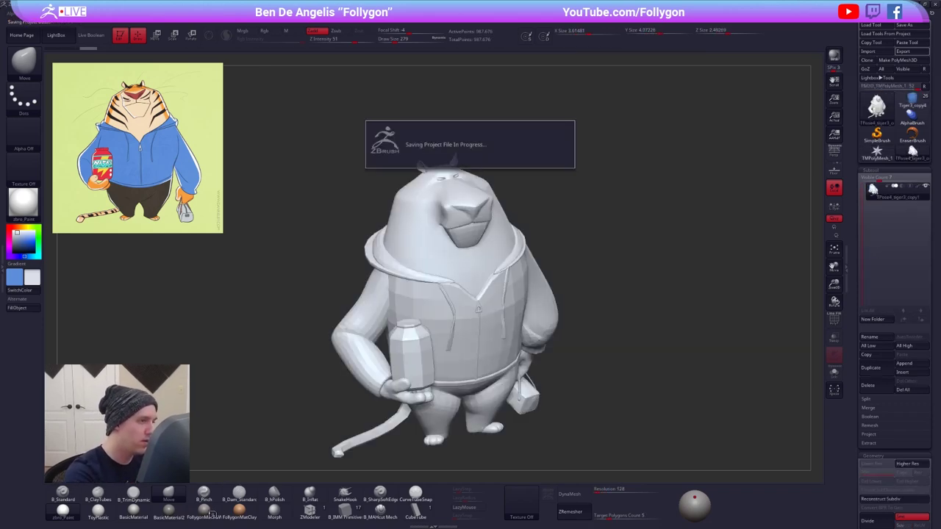
left_click(211, 513)
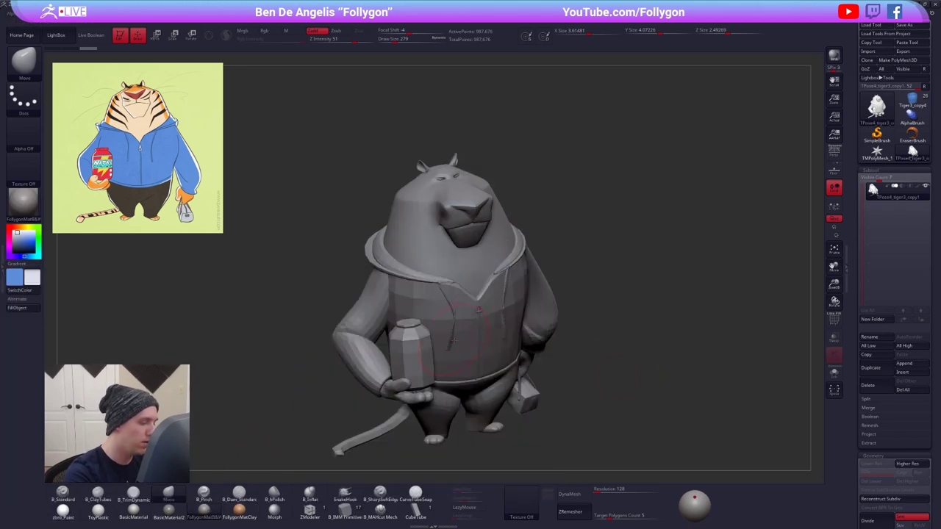
mouse_move(304, 428)
left_mouse_down()
mouse_move(335, 444)
mouse_move(304, 428)
left_mouse_up()
- Switch to SelectRect and hide the tiger's head, legs and tail
key("ctrl+shift+space")
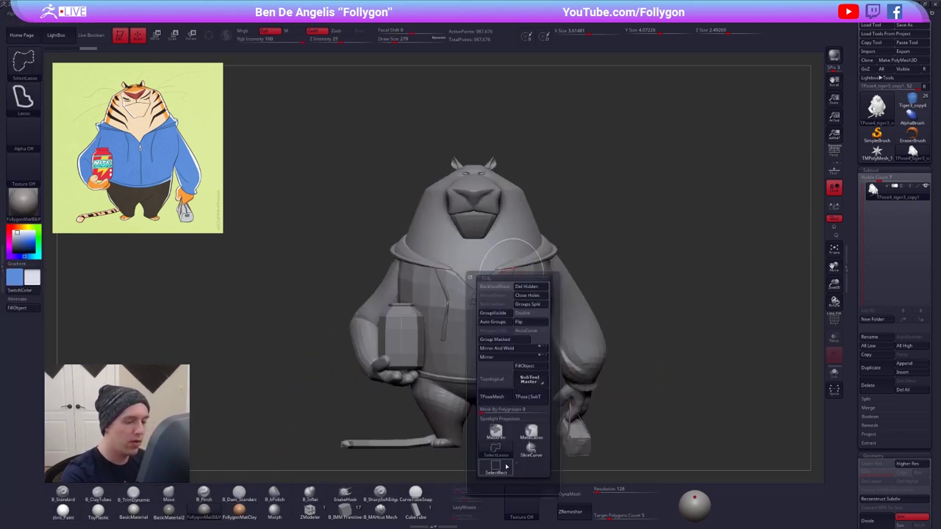
left_click(495, 466)
left_click(507, 248, "ctrl+shift")
left_click(514, 246, "ctrl+shift")
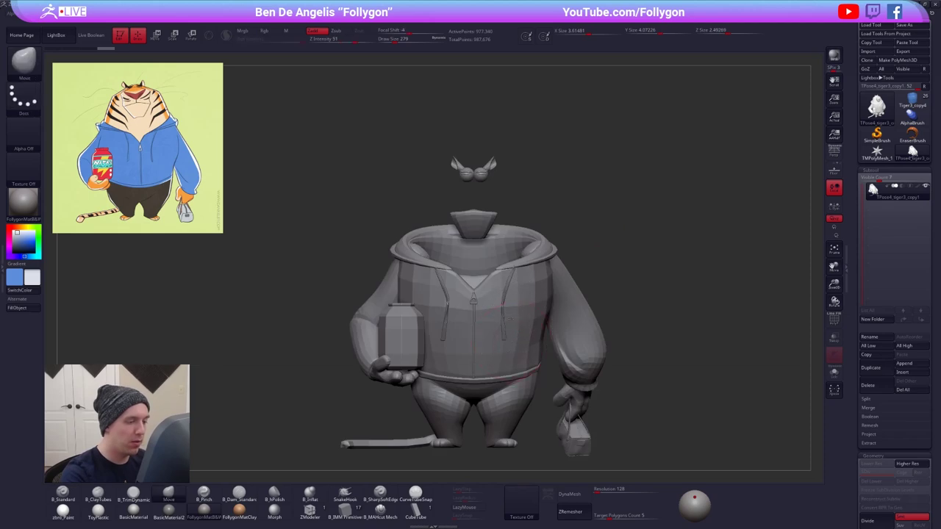
left_click(514, 360, "ctrl+alt+shift")
left_click(461, 392, "ctrl+alt+shift")
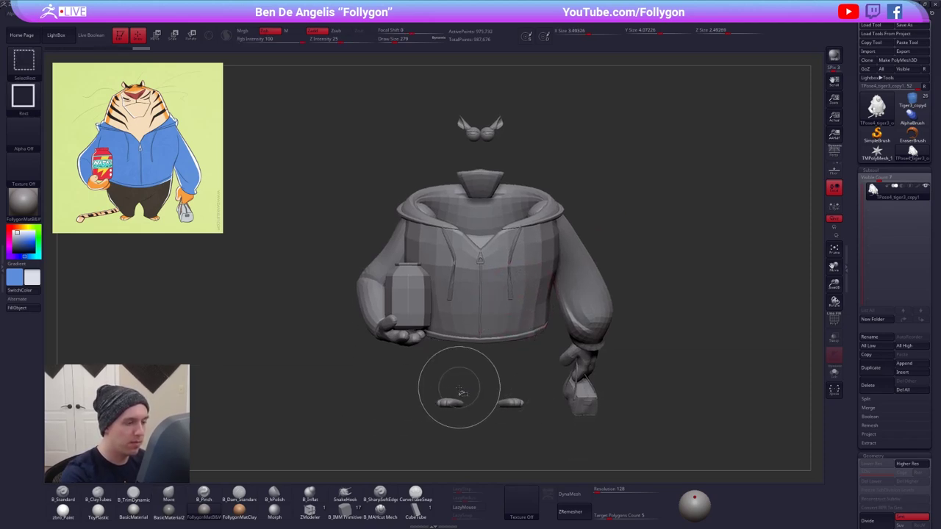
- Hide the sleeves, hands, jar, bag, chin, eyes and ears so only the hoodie body pieces remain
left_click(550, 342, "ctrl+alt+shift")
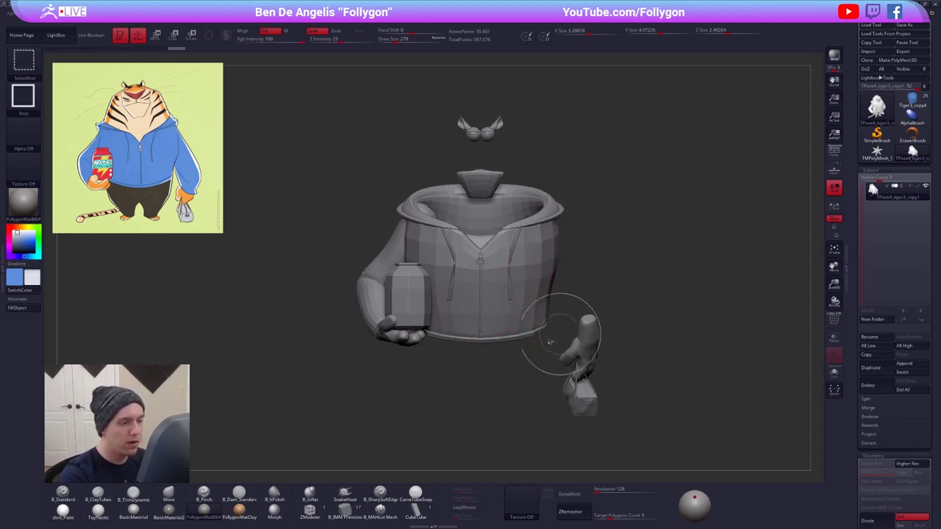
left_click(377, 299, "ctrl+alt+shift")
left_click(397, 302, "ctrl+alt+shift")
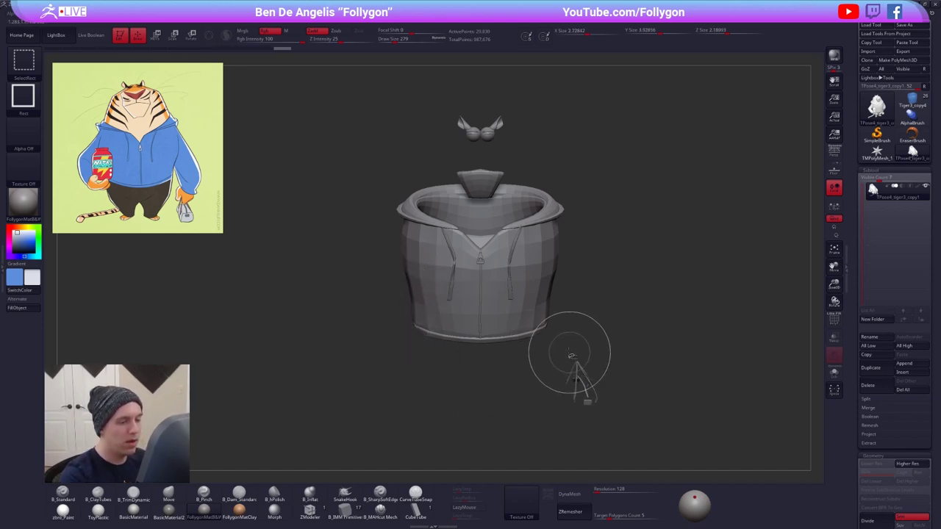
left_click_drag(561, 351, 629, 439, "ctrl+alt+shift")
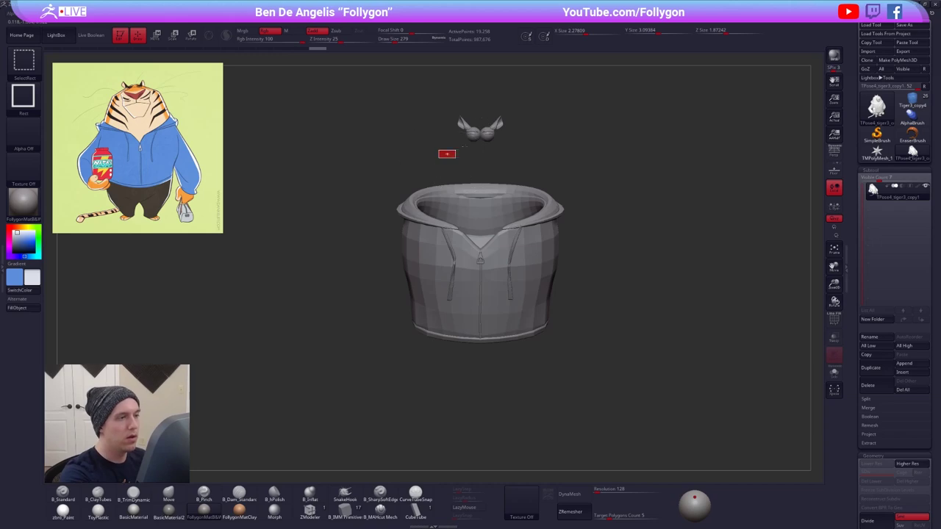
left_click_drag(456, 150, 574, 97, "ctrl+alt+shift")
- Regroup the visible hoodie pieces as one polygroup and show the whole figure again
key("shift+f")
key("ctrl+w")
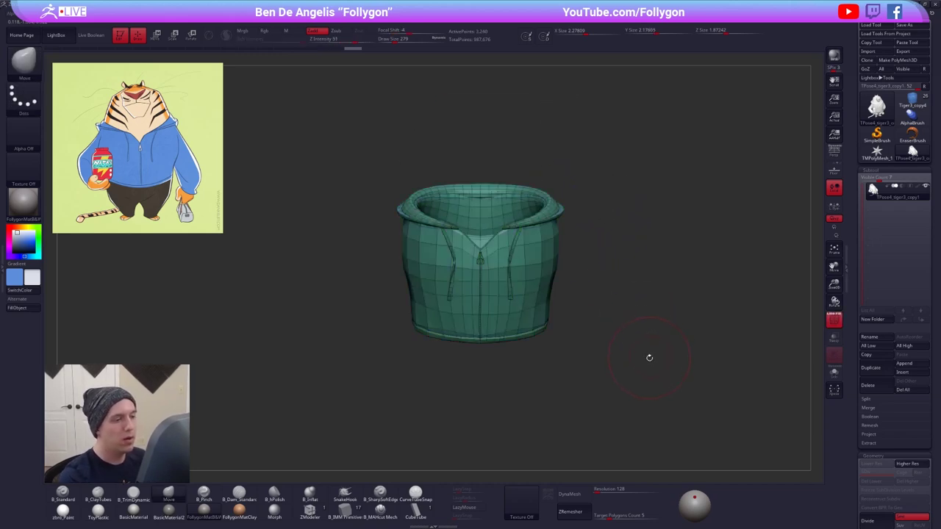
left_click_drag(649, 358, 633, 372, "alt")
left_click(647, 378, "ctrl+shift")
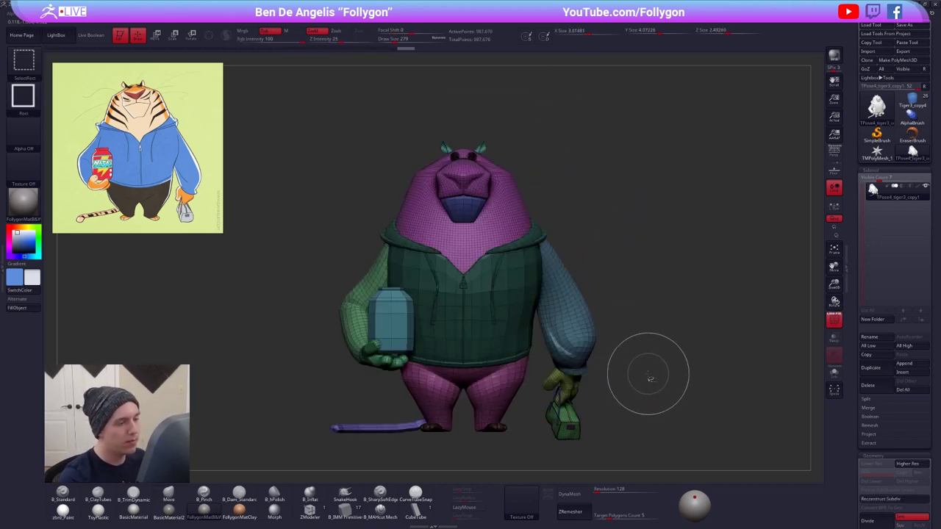
- Leave only the hoodie pieces unmasked and adjust the hood around the neck with an enlarged Move brush
key("shift+f")
mouse_move(651, 378)
left_mouse_down()
mouse_move(507, 247)
mouse_move(511, 267)
left_mouse_up()
key("space")
mouse_move(510, 267)
right_mouse_down()
mouse_move(515, 287)
mouse_move(516, 268)
mouse_move(496, 289)
right_mouse_up()
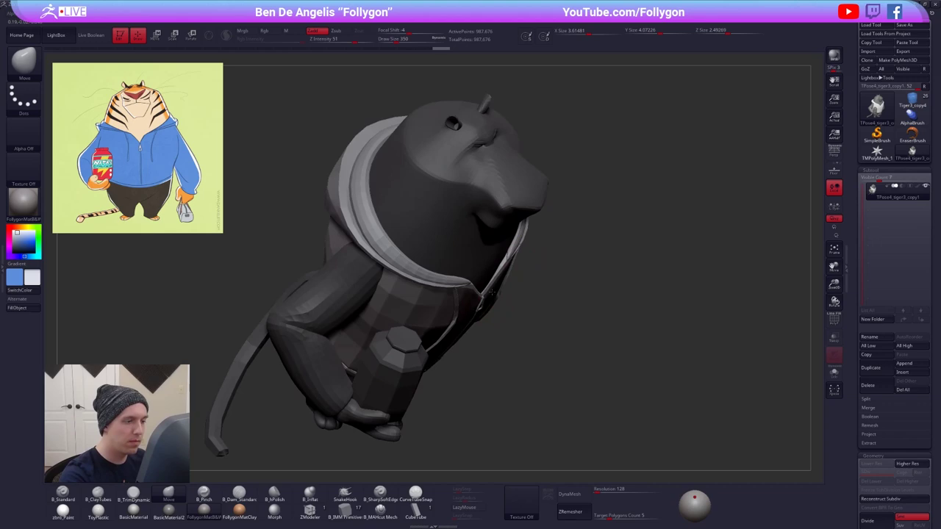
mouse_move(515, 257)
right_mouse_down()
mouse_move(504, 294)
mouse_move(489, 289)
mouse_move(485, 301)
mouse_move(478, 228)
mouse_move(482, 279)
right_mouse_up()
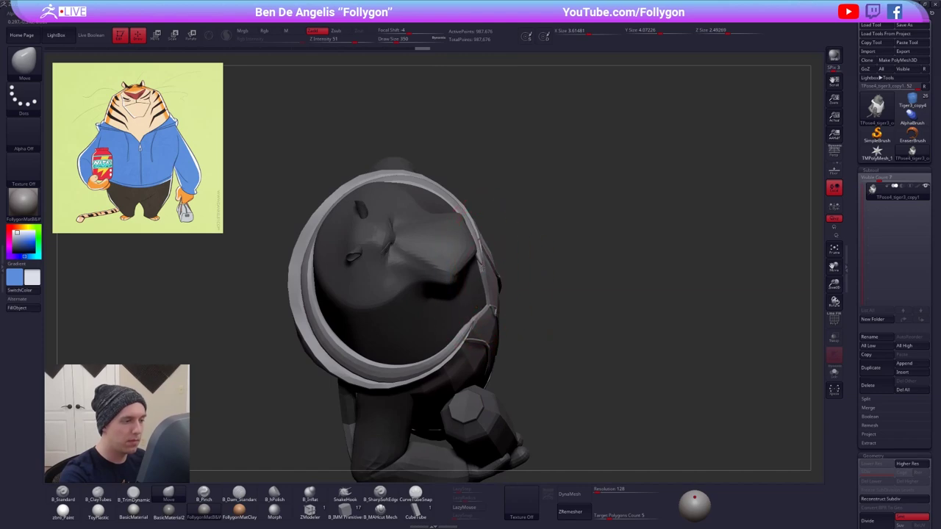
mouse_move(478, 234)
right_mouse_down()
mouse_move(451, 210)
mouse_move(382, 199)
right_mouse_up()
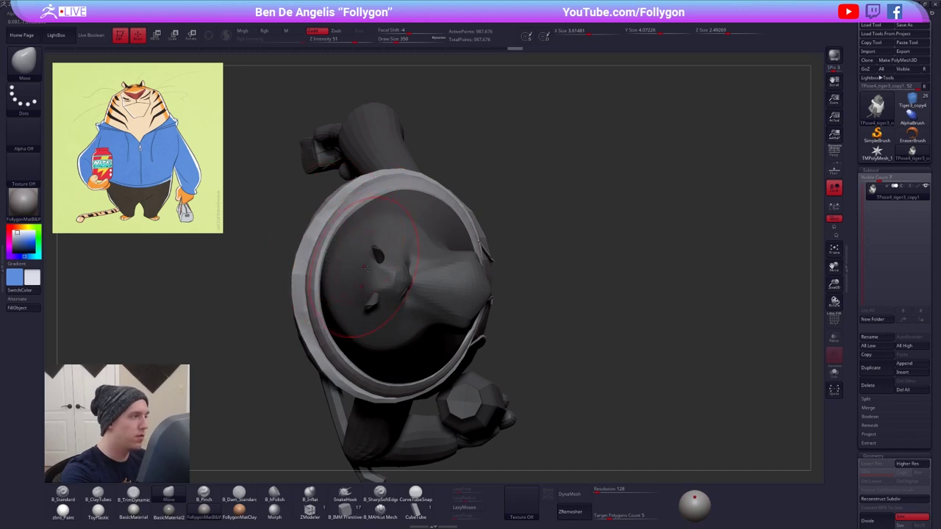
right_click_drag(366, 267, 353, 177)
- Examine the hoodie's front and hem from below and from the front, reducing the draw size to 252
right_click_drag(581, 456, 518, 287, "alt")
right_click_drag(566, 390, 574, 321)
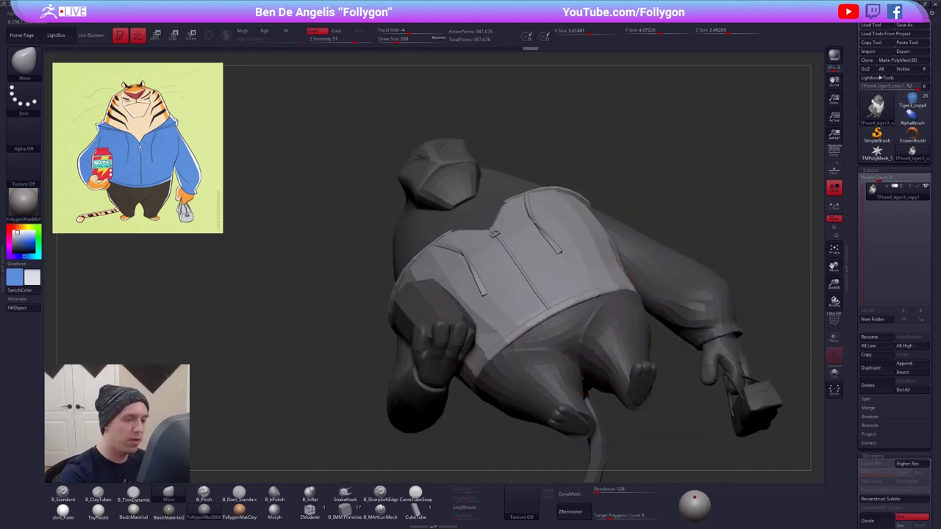
right_click_drag(514, 338, 562, 363)
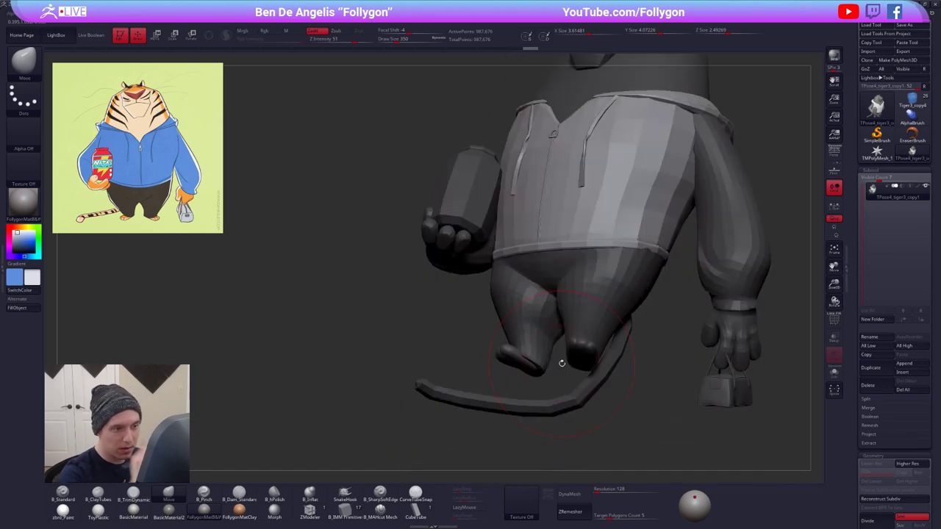
mouse_move(624, 263)
right_mouse_down("alt")
mouse_move(560, 313)
mouse_move(594, 313)
right_mouse_up("alt")
key("space")
left_click_drag(594, 314, 579, 317)
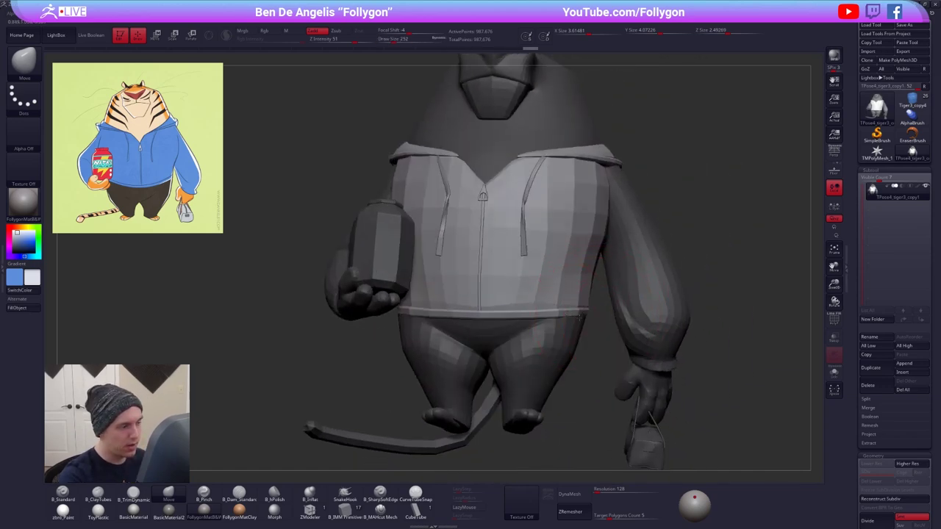
right_click_drag(580, 317, 526, 353)
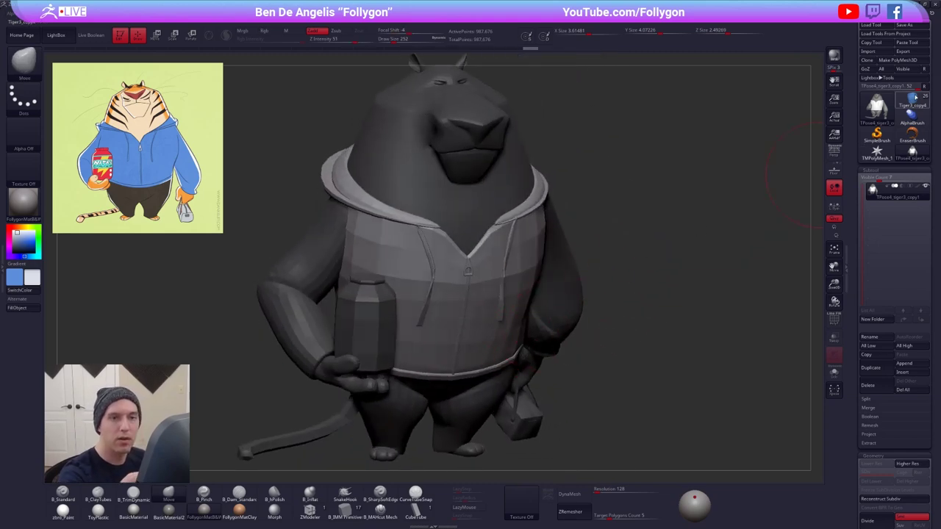
- Open the coloured Tiger3_copy4 tool to inspect the hoodie from below and from the front, and return to the posing mesh
left_click(915, 98)
right_click_drag(618, 302, 562, 247)
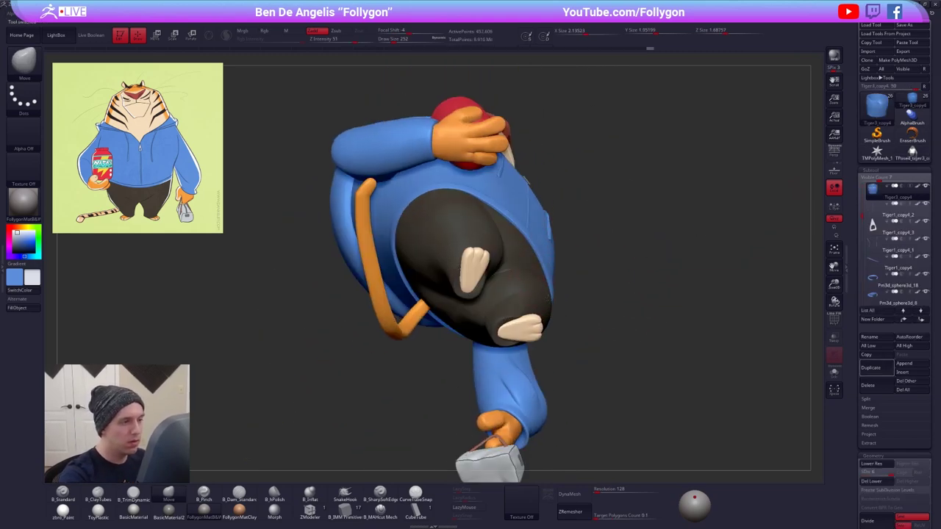
right_click_drag(526, 180, 542, 237)
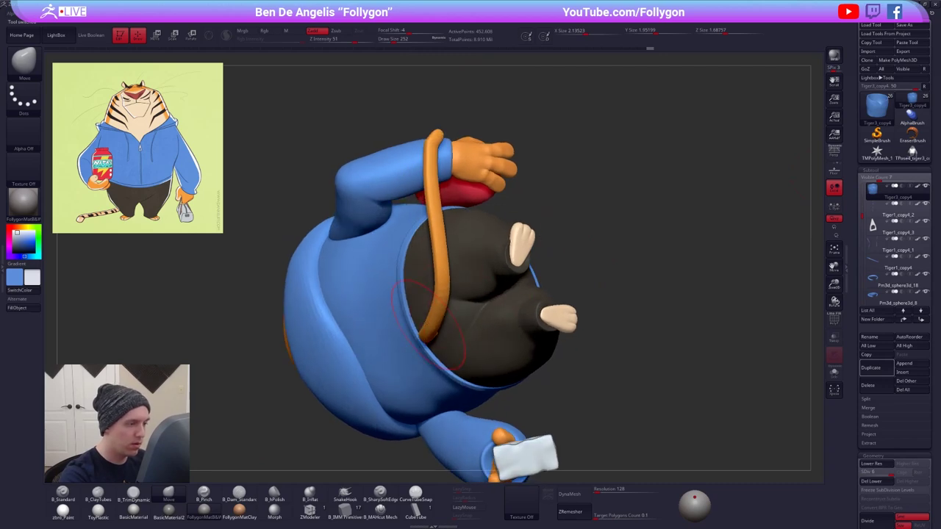
right_click_drag(430, 323, 754, 173)
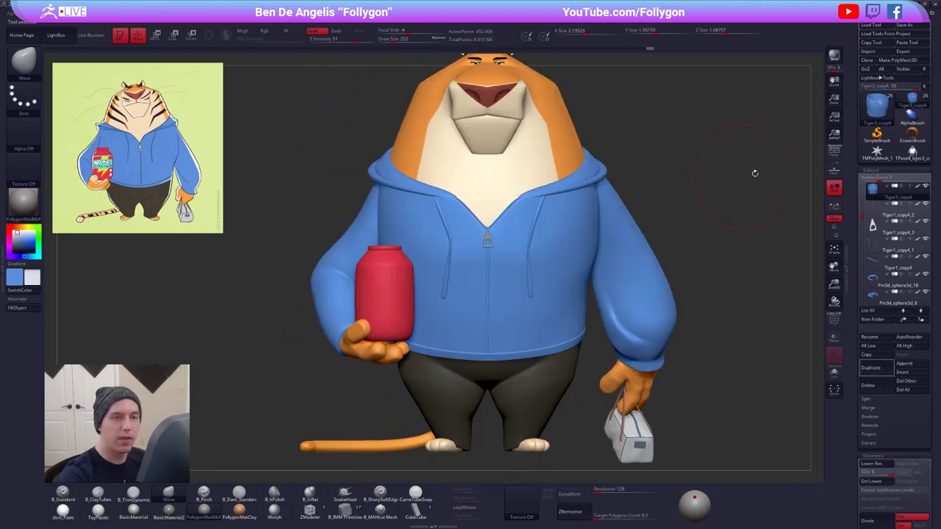
left_click(912, 153)
- Adjust the hoodie's side profile with the Move brush at draw size 203 and enlarge the brush to 414
mouse_move(580, 324)
right_mouse_down("ctrl")
mouse_move(579, 287)
mouse_move(603, 297)
mouse_move(539, 331)
mouse_move(539, 346)
mouse_move(534, 327)
mouse_move(569, 317)
right_mouse_up("ctrl")
key("space")
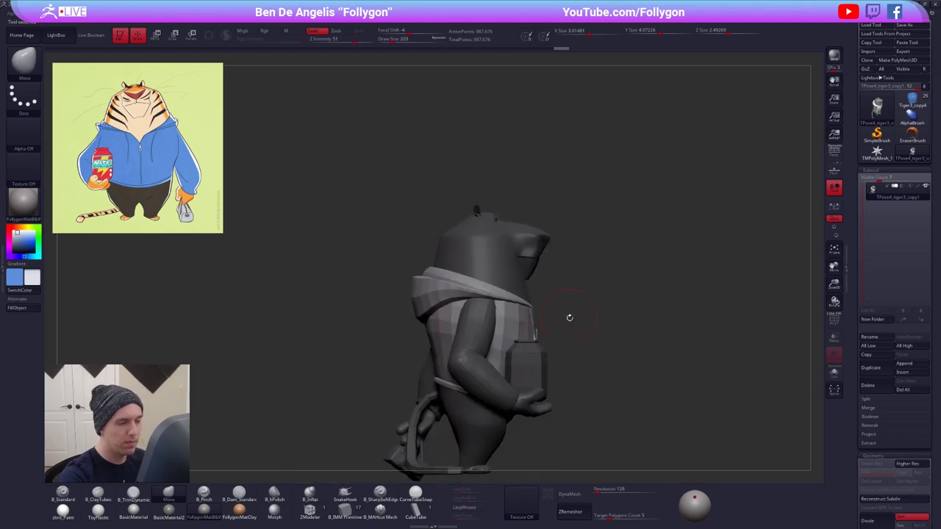
left_click_drag(569, 318, 580, 327, "ctrl")
right_click_drag(573, 312, 560, 300)
key("space")
left_click_drag(562, 301, 572, 301)
mouse_move(577, 305)
right_mouse_down("shift")
mouse_move(545, 330)
mouse_move(607, 380)
mouse_move(631, 363)
right_mouse_up("shift")
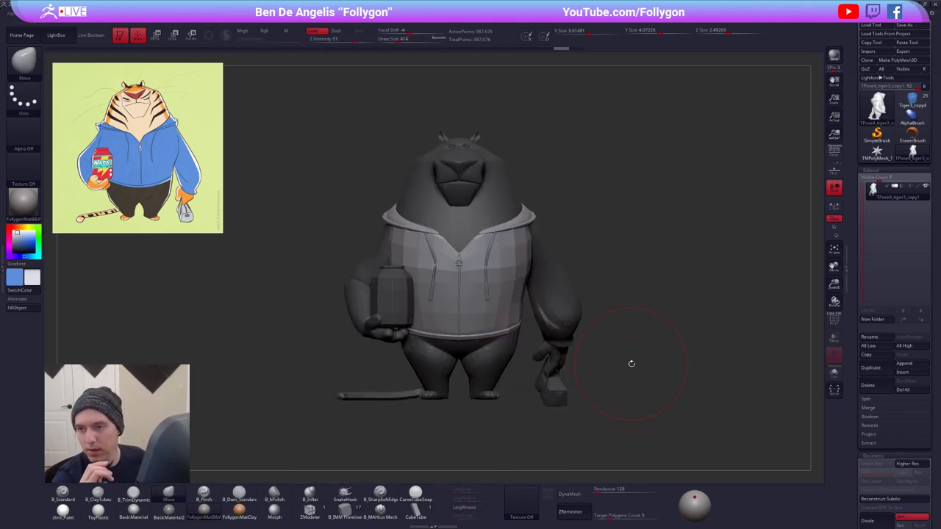
- Isolate the tiger's head pieces with SelectRect, clear their mask and show the whole figure again
mouse_move(526, 282)
right_mouse_down("alt")
mouse_move(566, 313)
mouse_move(540, 269)
right_mouse_up("alt")
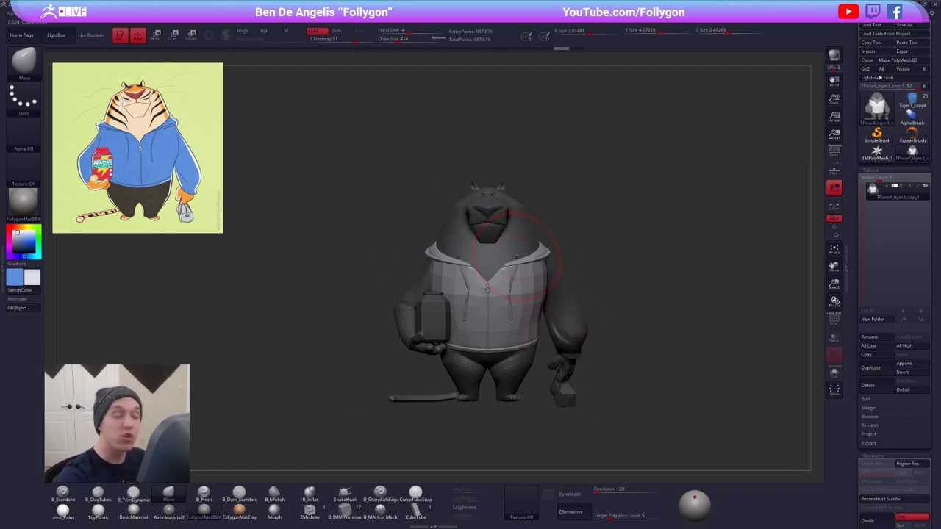
left_click(519, 246, "ctrl+shift")
left_click(568, 206, "ctrl+shift")
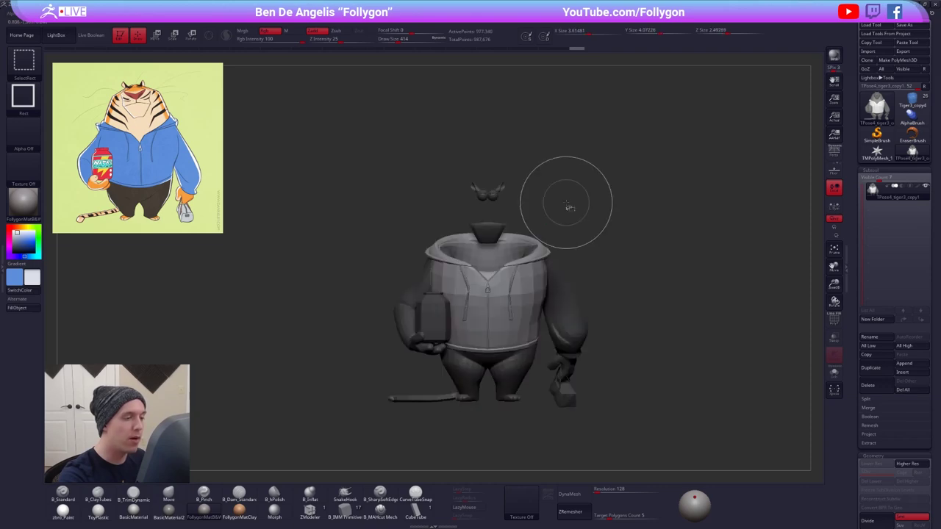
left_click_drag(455, 215, 558, 152, "ctrl+alt+shift")
mouse_move(569, 175)
left_mouse_down("ctrl+shift")
mouse_move(588, 187)
mouse_move(624, 337)
left_mouse_up("ctrl+shift")
left_click(679, 338, "ctrl+shift")
right_click_drag(680, 339, 633, 400)
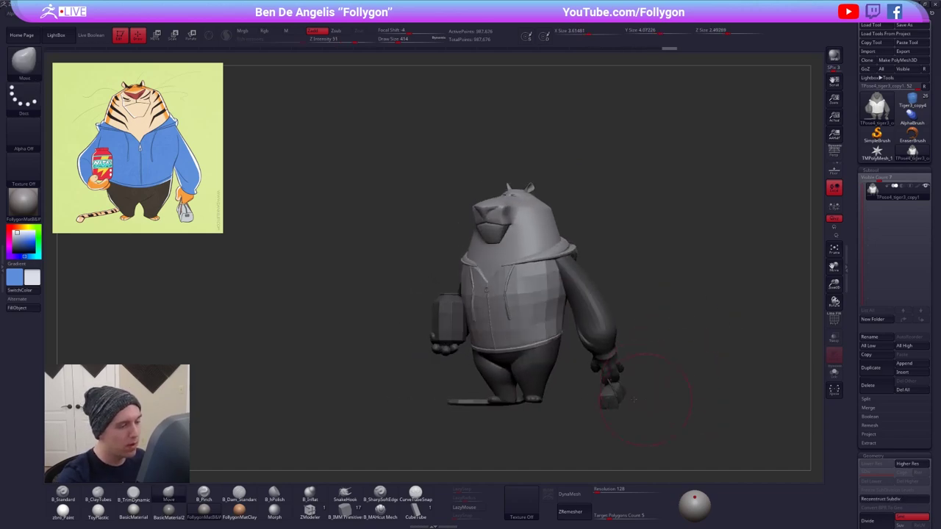
- Pull the front of the hoodie outward in side view with the Move brush at draw size 576
mouse_move(634, 399)
left_mouse_down()
mouse_move(588, 400)
mouse_move(479, 257)
mouse_move(490, 274)
left_mouse_up()
key("space")
mouse_move(459, 276)
right_mouse_down()
mouse_move(499, 275)
mouse_move(459, 282)
right_mouse_up()
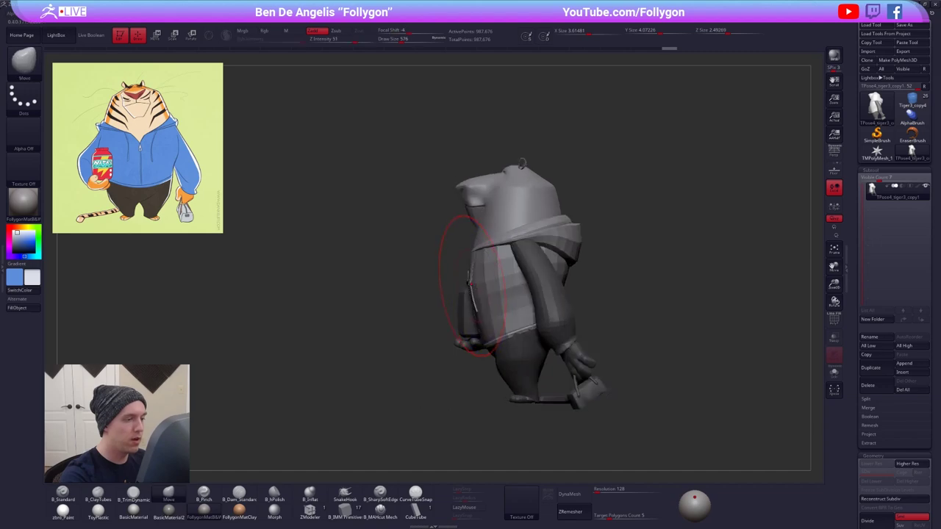
mouse_move(471, 283)
left_mouse_down()
mouse_move(499, 263)
mouse_move(461, 325)
mouse_move(459, 269)
left_mouse_up()
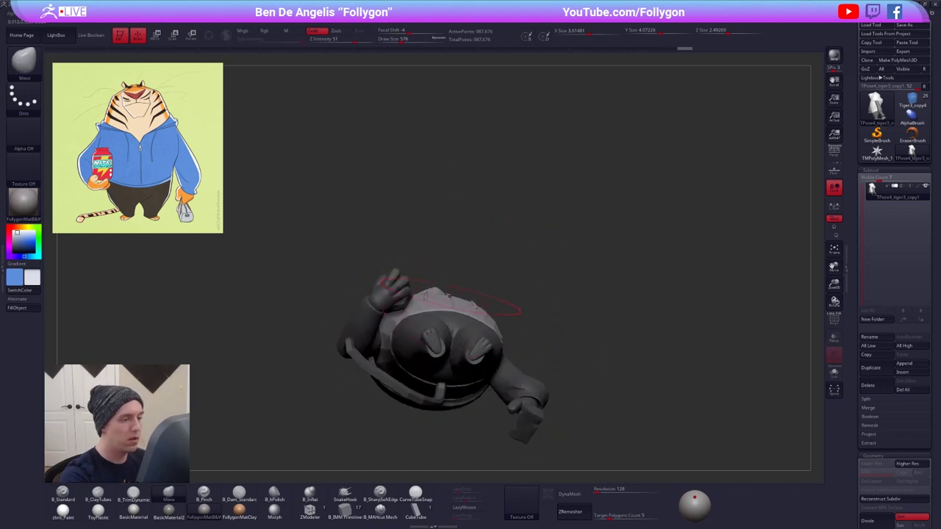
- Adjust the hoodie's front curve from below with the Move brush, increasing the draw size to 595
right_click_drag(460, 272, 469, 283)
key("space")
left_click_drag(483, 284, 474, 283)
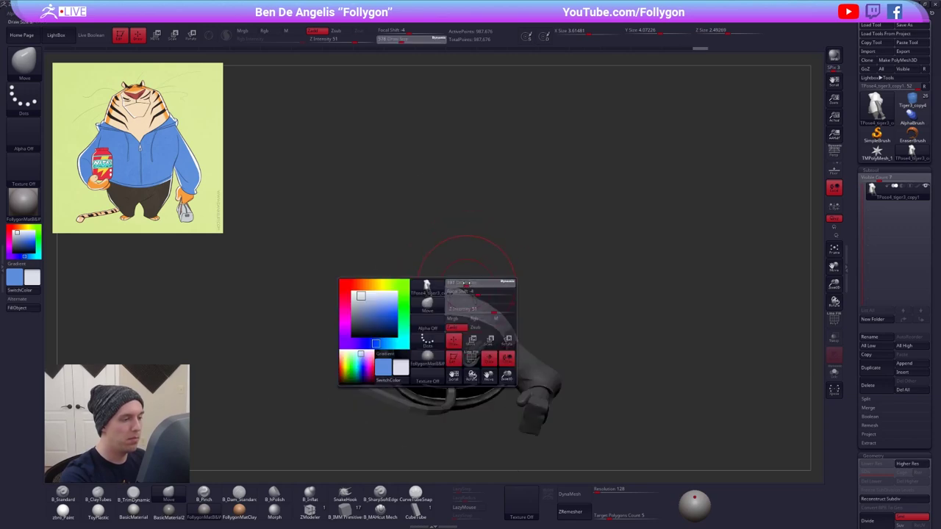
mouse_move(474, 283)
right_mouse_down()
mouse_move(471, 313)
mouse_move(435, 321)
right_mouse_up()
key("space")
left_click_drag(470, 297, 469, 285)
key("space")
right_click_drag(608, 358, 579, 354)
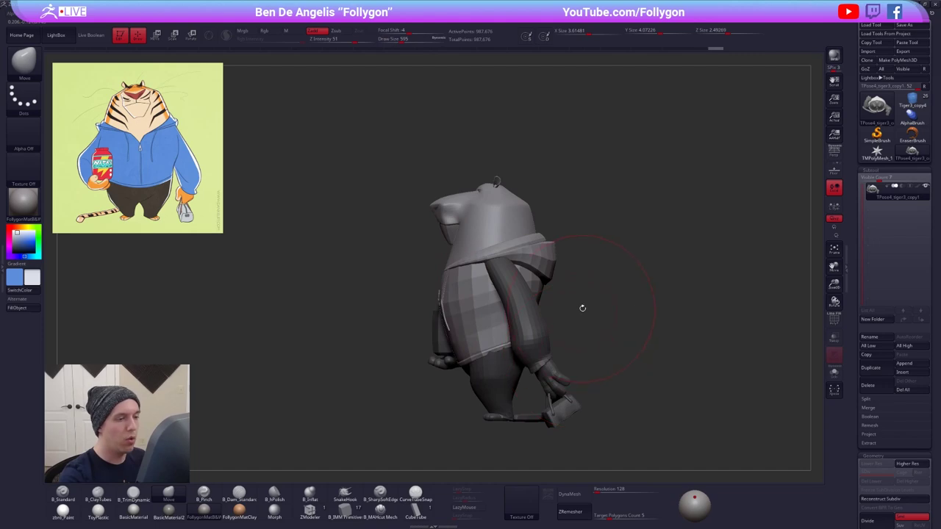
- Try reshaping the tiger's side profile with the Move brush at draw size 537, and undo the last two changes
key("space")
left_click_drag(596, 357, 592, 357)
mouse_move(593, 357)
right_mouse_down()
mouse_move(581, 380)
mouse_move(604, 380)
right_mouse_up()
left_click_drag(662, 345, 485, 321)
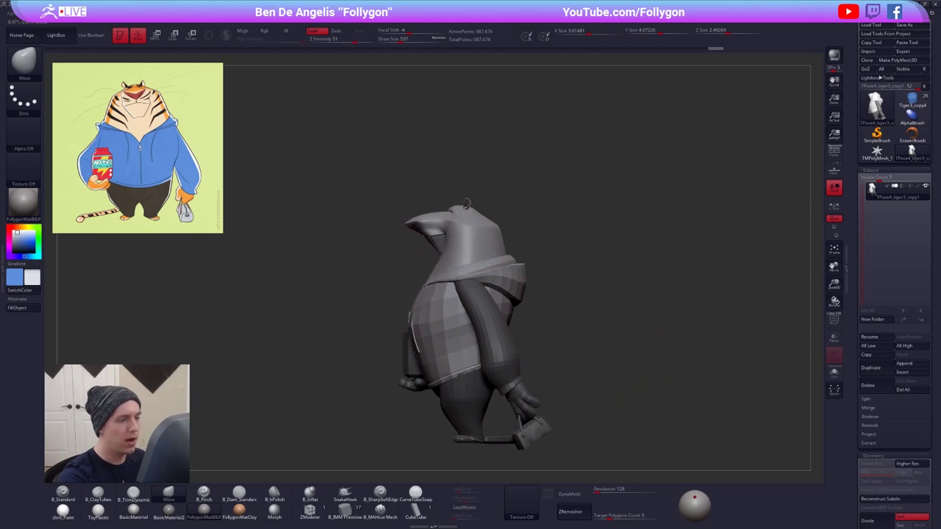
key("ctrl+z")
key("ctrl+z")
mouse_move(355, 273)
left_mouse_down()
mouse_move(457, 246)
mouse_move(528, 269)
mouse_move(574, 233)
left_mouse_up()
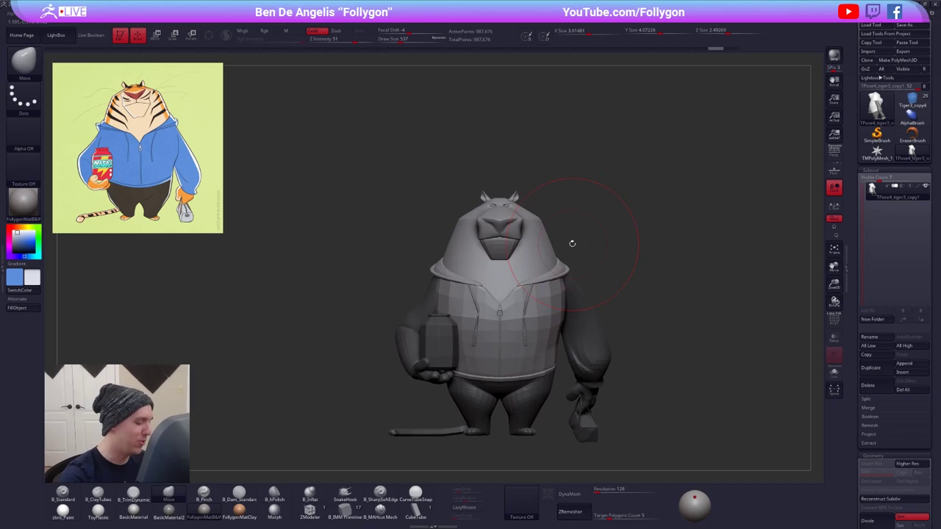
- Try twisting the tiger's face with the Spiral brush at draw size 764 and undo the stroke
key("b")
key("s")
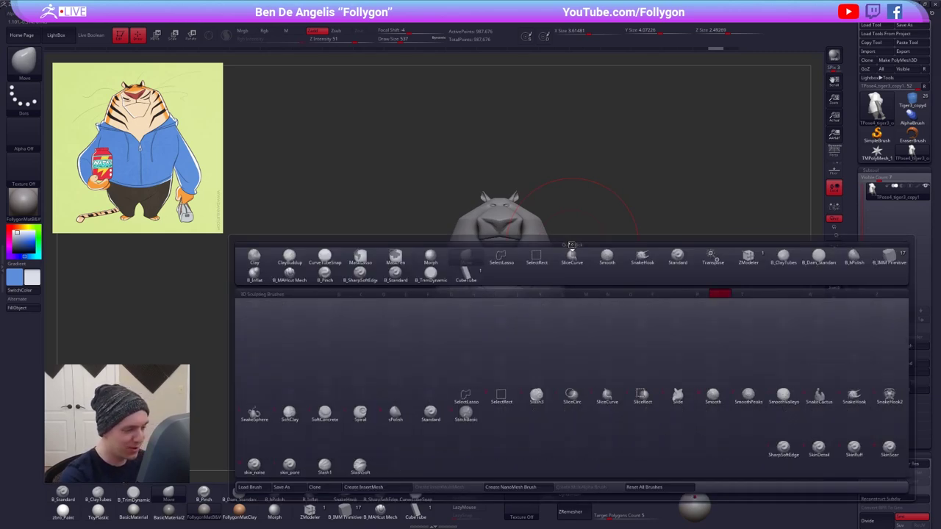
left_click(367, 413)
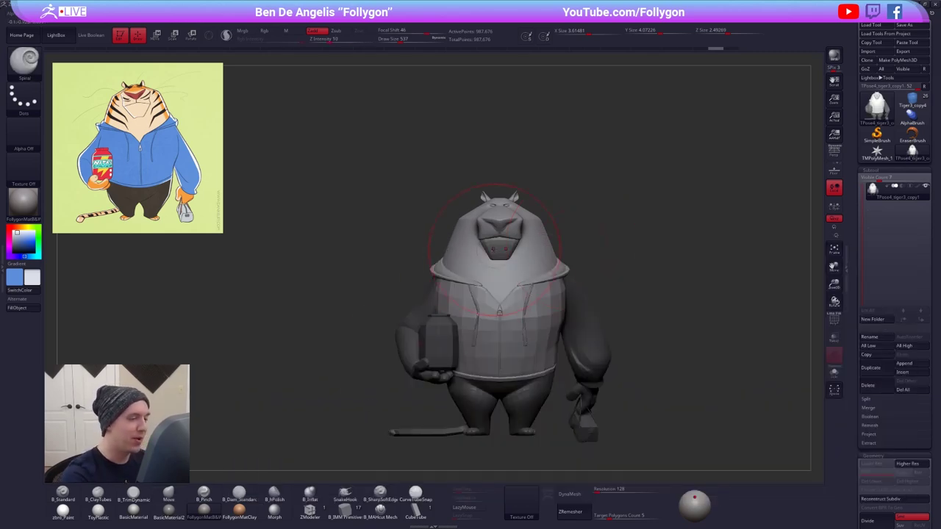
right_click_drag(498, 258, 505, 324, "ctrl")
key("space")
left_click_drag(494, 266, 507, 266)
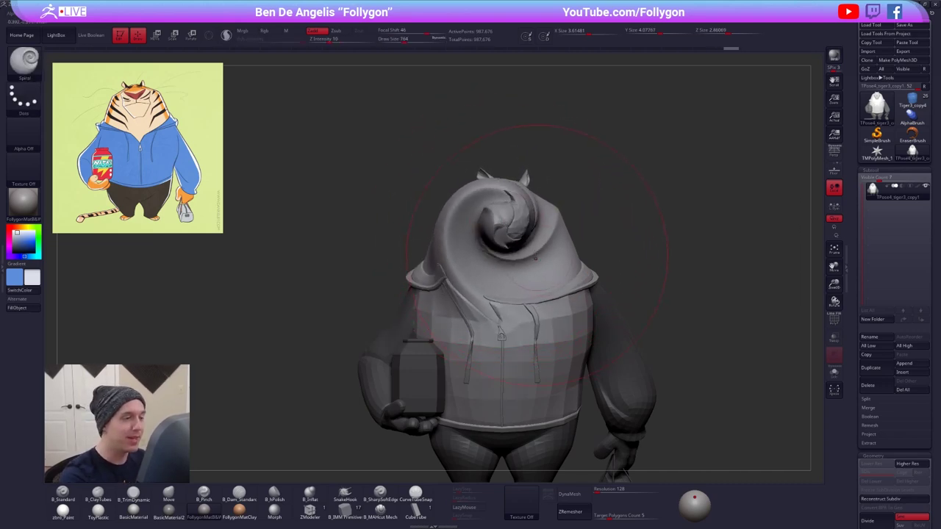
key("ctrl+z")
- Try stronger Spiral brush twists on the tiger's head, undo them and return to the Move brush
key("space")
key("space")
mouse_move(504, 222)
left_mouse_down()
mouse_move(513, 224)
mouse_move(506, 214)
left_mouse_up()
key("ctrl+z")
key("space")
key("space")
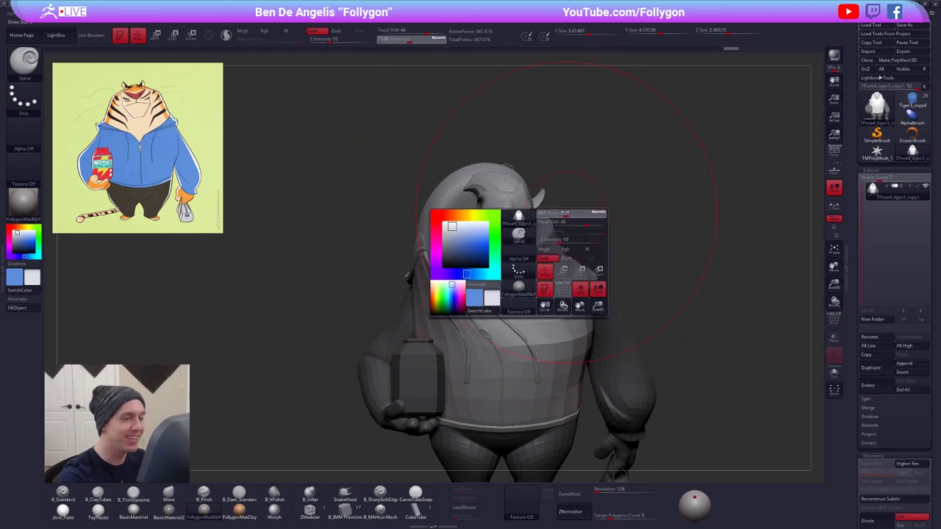
key("ctrl+z")
key("b")
key("m")
key("v")
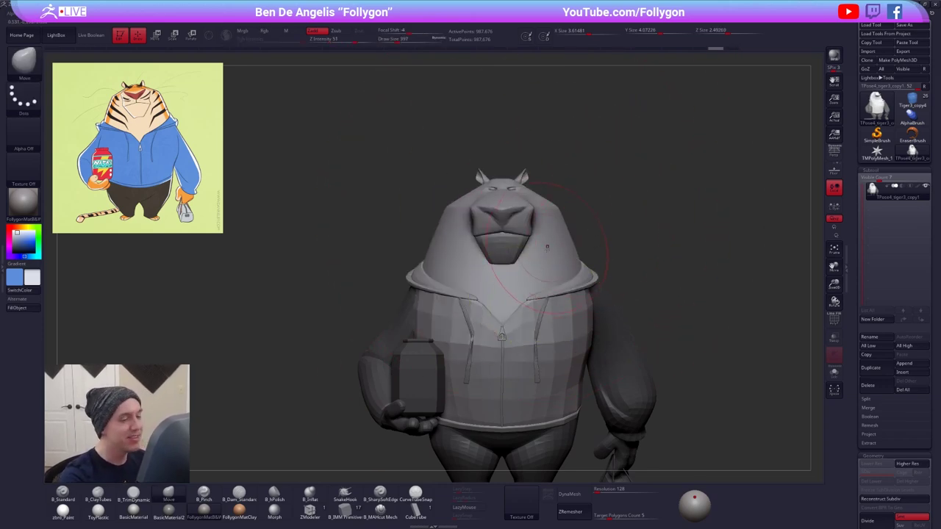
- Adjust the hoodie's front profile from the side with the Move brush, reducing the draw size to 381
right_click_drag(537, 283, 522, 247, "alt")
right_click_drag(647, 294, 515, 308)
key("space")
left_click_drag(519, 309, 531, 308)
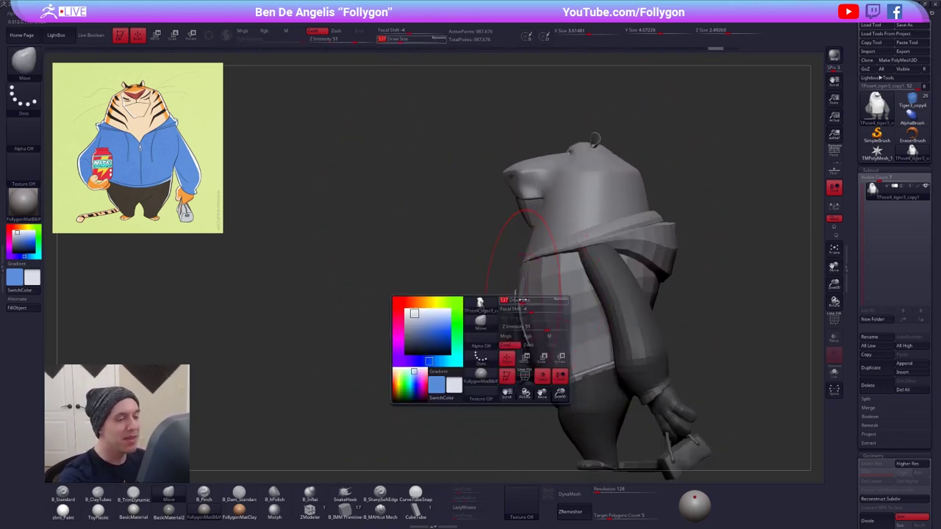
mouse_move(530, 308)
right_mouse_down("ctrl")
mouse_move(548, 284)
mouse_move(566, 282)
mouse_move(513, 257)
mouse_move(552, 274)
right_mouse_up("ctrl")
key("space")
key("space")
left_click_drag(546, 314, 542, 314)
right_click_drag(581, 246, 597, 241)
right_click_drag(540, 277, 544, 292)
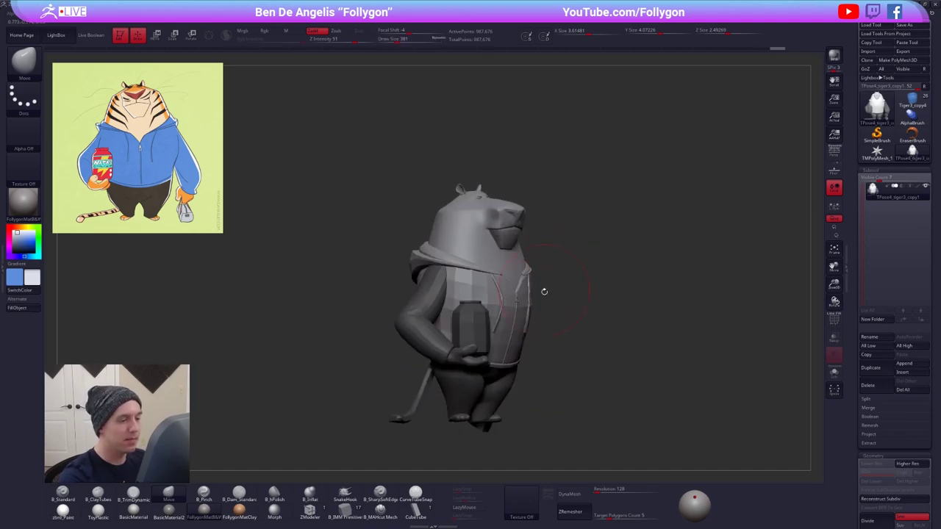
mouse_move(519, 343)
right_mouse_down()
mouse_move(525, 300)
mouse_move(514, 351)
right_mouse_up()
- Isolate the tiger's trousers, clear their mask and show the whole figure again
left_click(518, 359, "ctrl+shift")
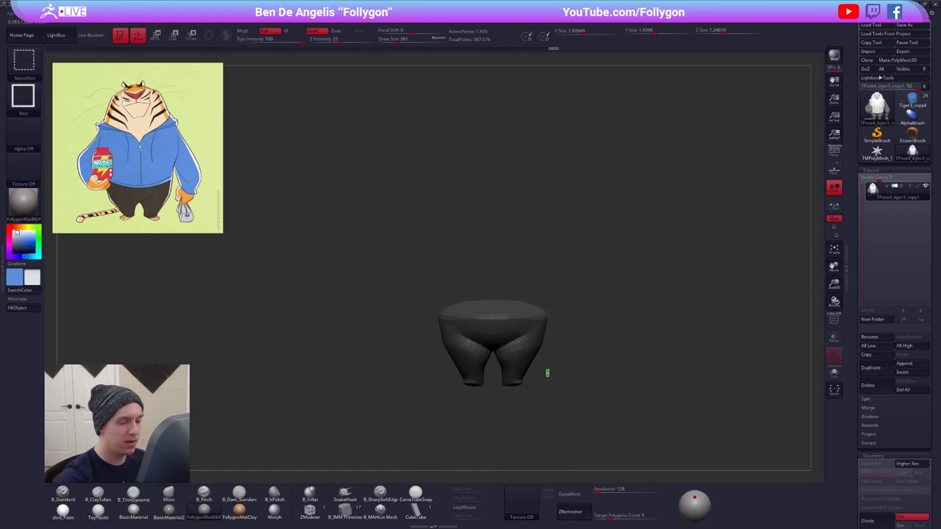
left_click(548, 373, "ctrl+shift")
left_click(525, 346, "ctrl+shift")
mouse_move(566, 317)
left_mouse_down("ctrl")
mouse_move(389, 334)
mouse_move(555, 423)
left_mouse_up("ctrl")
left_click(585, 413, "ctrl+shift")
- Hide the jar, arms, hands, bag and tail so that the head, hoodie body and legs stay visible
key("space")
mouse_move(449, 361)
right_mouse_down()
mouse_move(515, 352)
mouse_move(482, 338)
right_mouse_up()
right_click_drag(581, 340, 534, 336)
left_click(470, 305, "ctrl+shift")
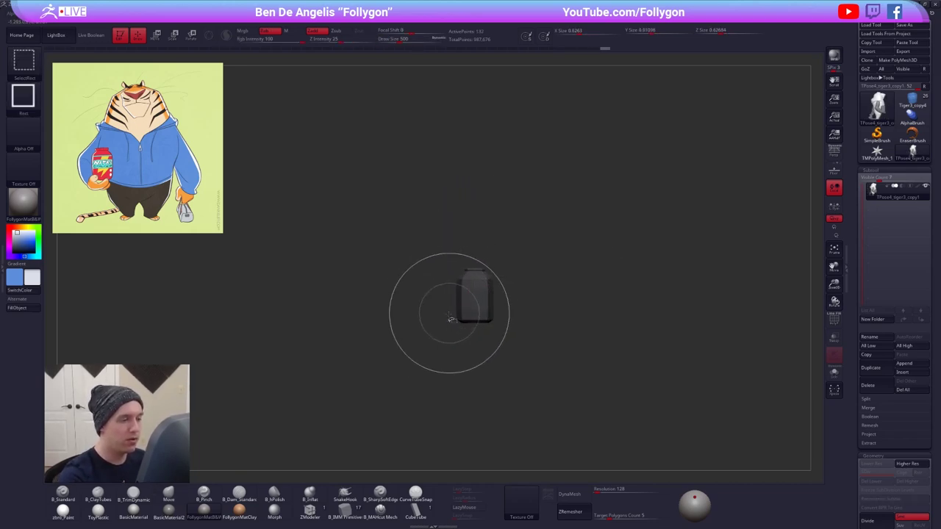
left_click(451, 316, "ctrl+shift")
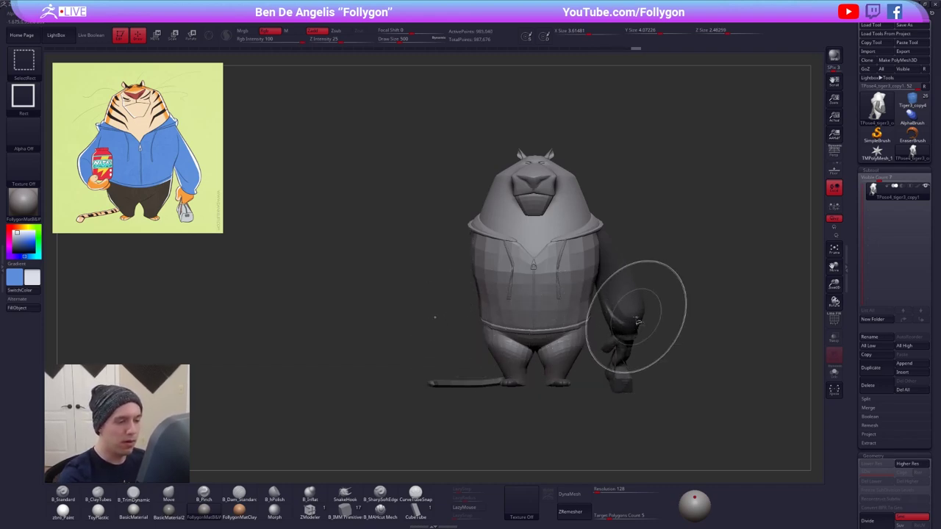
mouse_move(604, 343)
left_mouse_down("ctrl+alt+shift")
mouse_move(607, 374)
mouse_move(664, 417)
left_mouse_up("ctrl+alt+shift")
right_click_drag(525, 374, 412, 367)
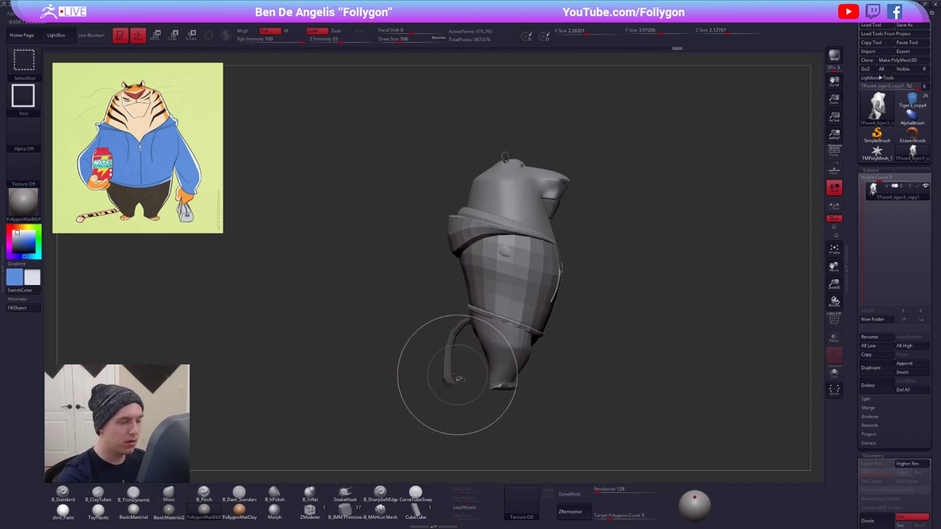
left_click(451, 375, "ctrl+alt+shift")
right_click_drag(517, 376, 550, 321, "alt")
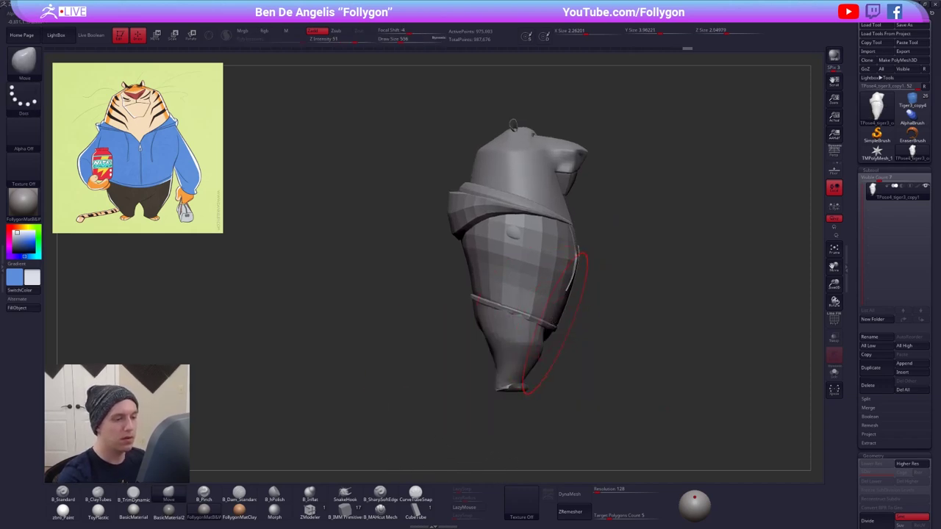
- Reshape the front of the hoodie hem and trousers in side view with the Move brush
left_click_drag(555, 325, 556, 325)
right_click_drag(573, 324, 553, 322)
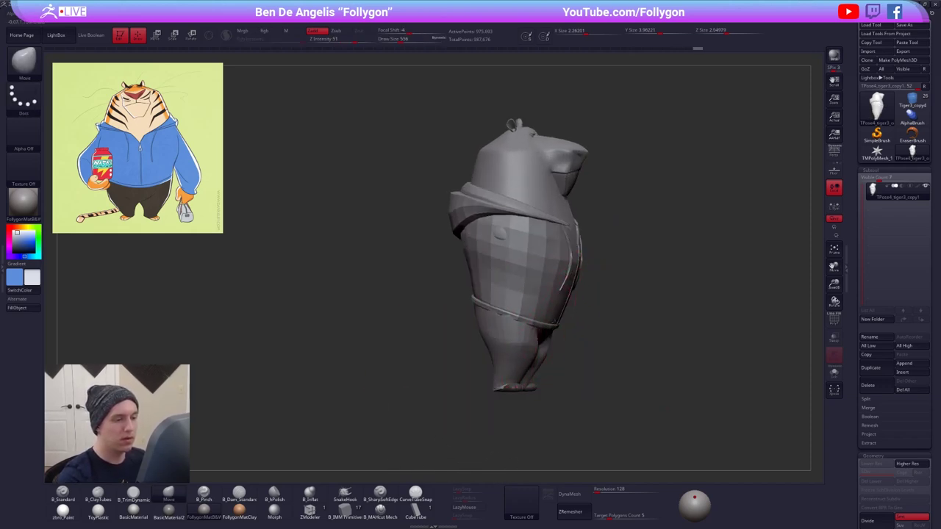
left_click_drag(563, 317, 556, 316)
right_click_drag(552, 316, 566, 315)
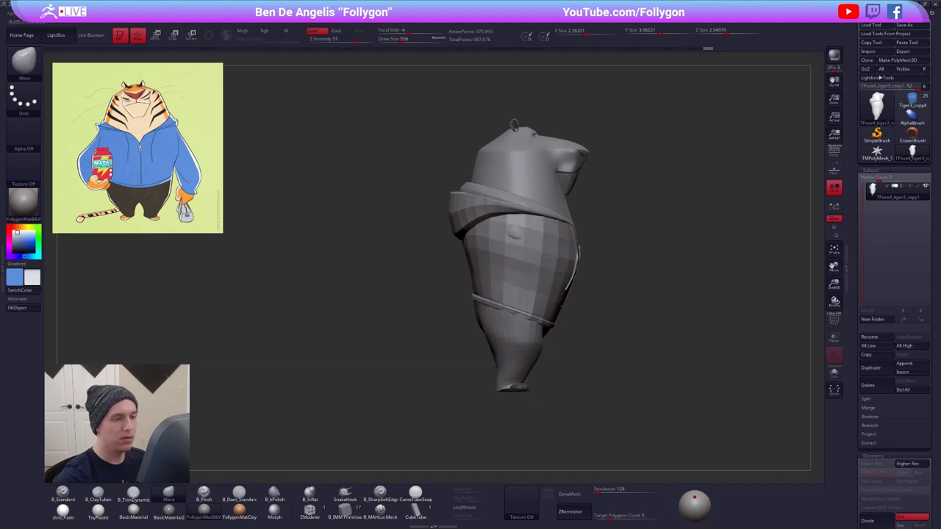
left_click_drag(561, 306, 564, 306)
- Refine the hoodie's back and lower torso profile from both sides with the Move brush at draw size 519
right_click_drag(568, 314, 544, 339, "alt")
key("space")
left_click_drag(484, 297, 450, 295)
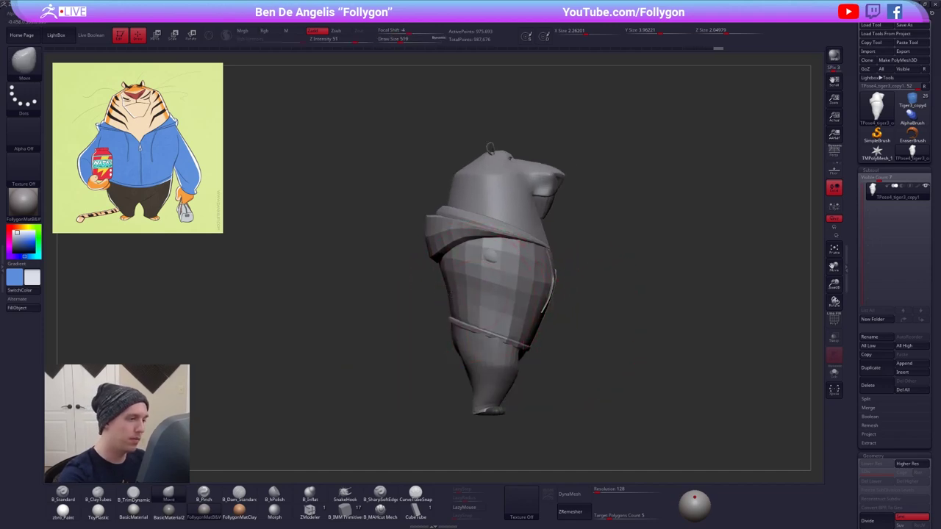
right_click_drag(440, 297, 515, 279)
left_click_drag(480, 268, 476, 269)
right_click_drag(515, 264, 595, 255)
left_click_drag(542, 324, 536, 325)
mouse_move(547, 322)
right_mouse_down()
mouse_move(616, 302)
mouse_move(616, 323)
mouse_move(596, 331)
mouse_move(645, 292)
mouse_move(687, 317)
mouse_move(669, 341)
right_mouse_up()
- Show the tiger's hidden pieces again and turn on perspective for the whole figure
left_click(597, 331, "ctrl+shift")
left_click(833, 152)
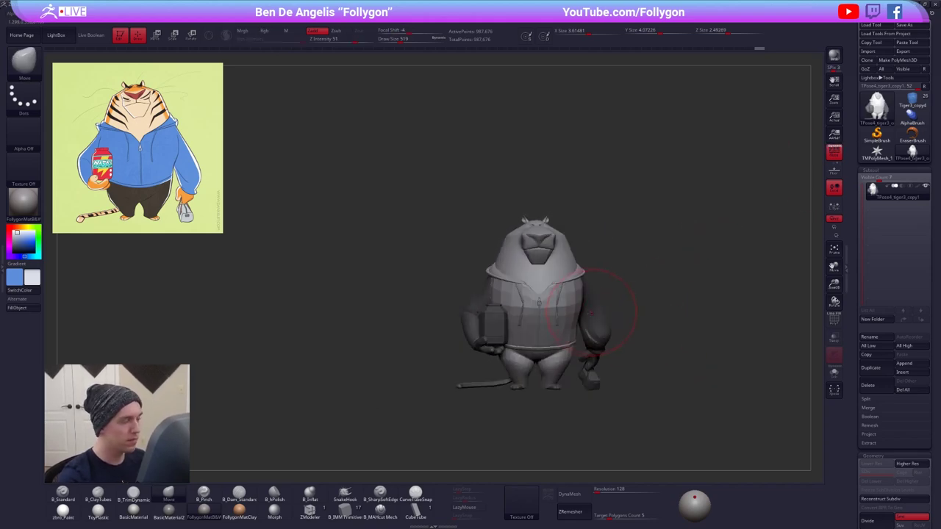
mouse_move(556, 302)
right_mouse_down("ctrl")
mouse_move(563, 310)
mouse_move(548, 324)
mouse_move(556, 314)
mouse_move(546, 315)
right_mouse_up("ctrl")
- Adjust the side of the hoodie beside the arm with the Move brush at draw size 414
key("space")
left_click_drag(604, 313, 598, 313)
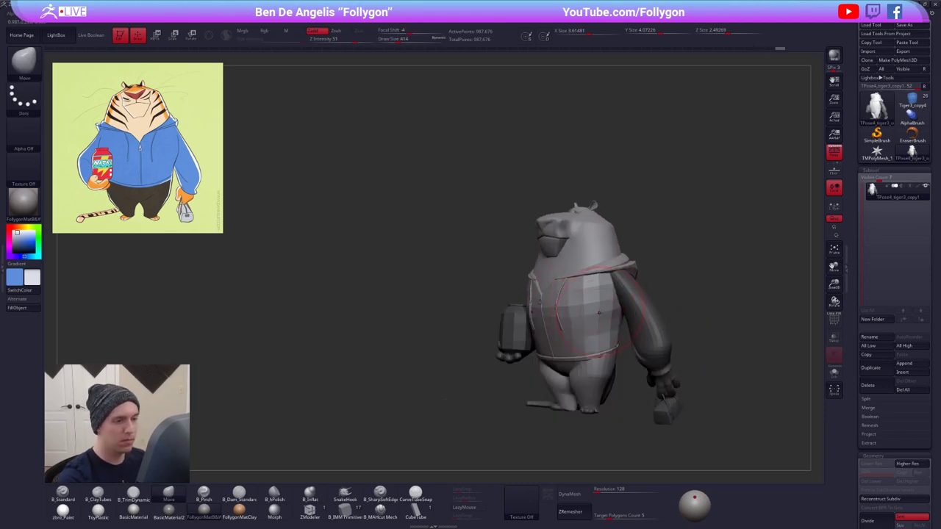
right_click_drag(599, 313, 607, 316)
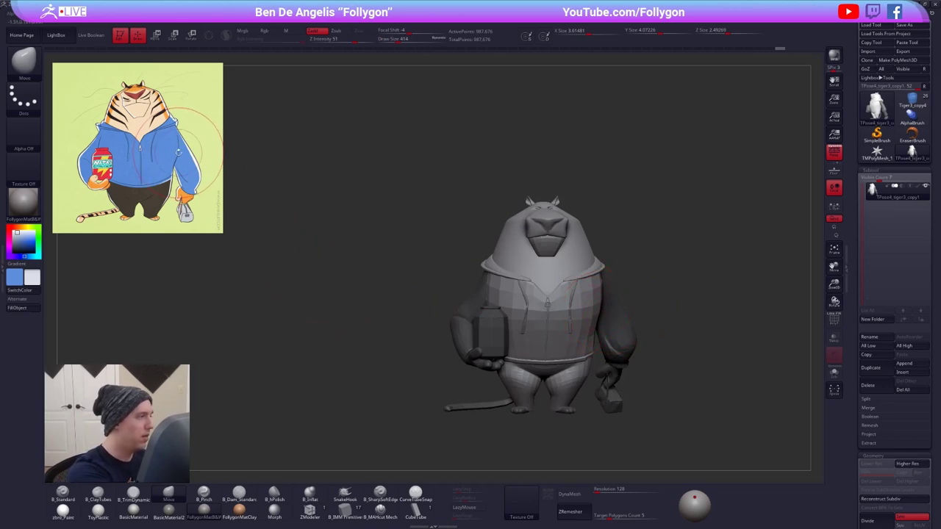
mouse_move(525, 338)
right_mouse_down("alt")
mouse_move(501, 339)
mouse_move(494, 354)
right_mouse_up("alt")
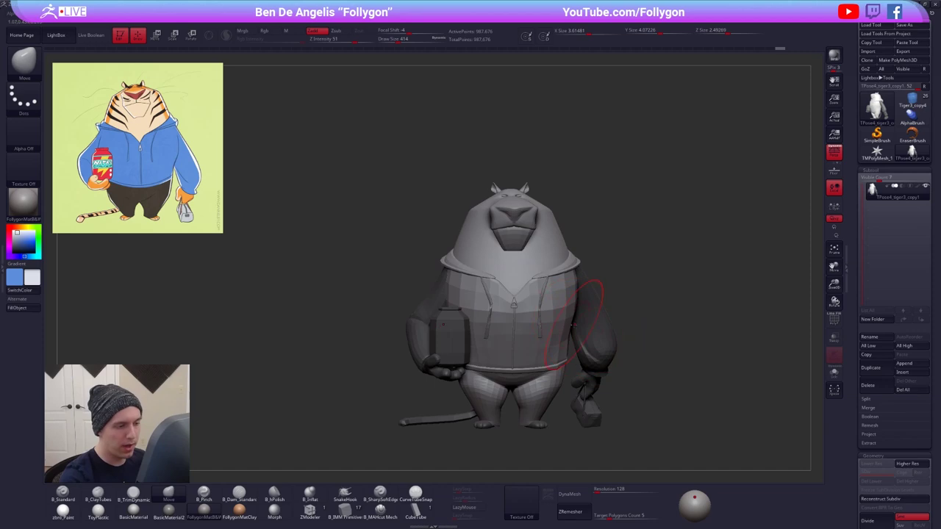
right_click(573, 325)
right_click_drag(617, 315, 577, 294, "alt")
- Clear the mask and transfer the reshaped pose back to the coloured tiger's subtools with TPose|SubT
left_click_drag(607, 289, 615, 294, "ctrl")
key("ctrl+shift+f")
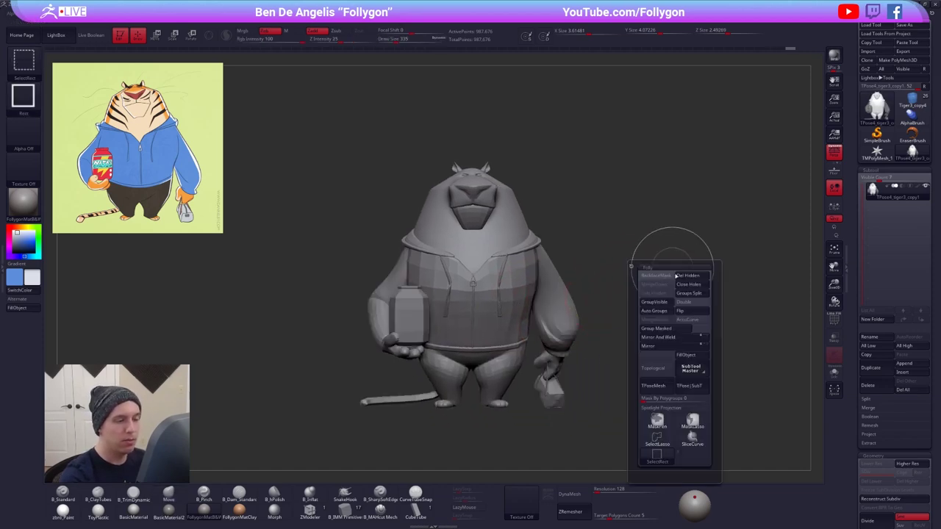
left_click(691, 386)
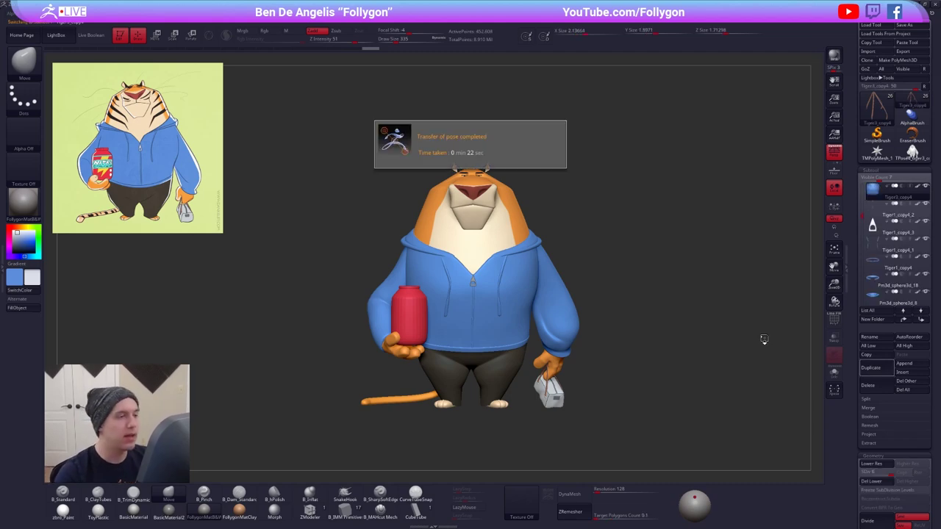
- Switch to the web browser and look through the Follygon YouTube channel's videos and playlists
key("alt+Tab")
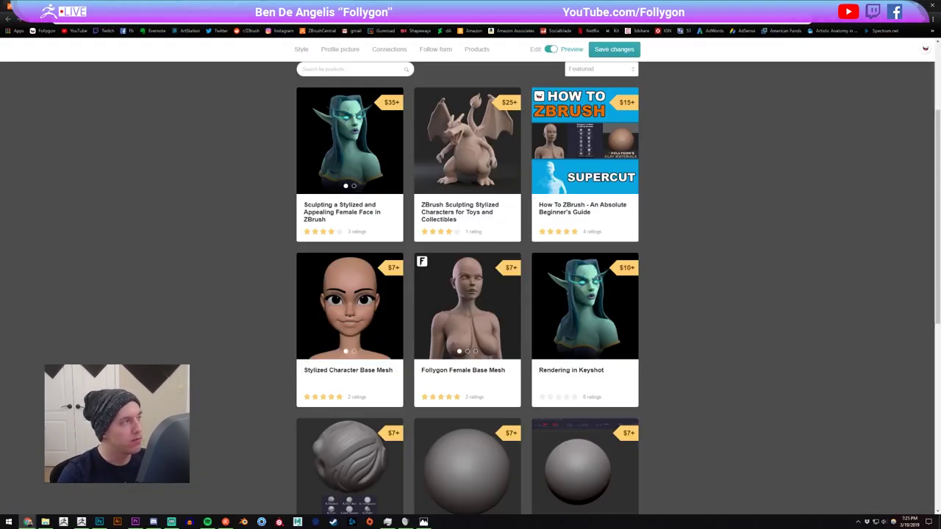
left_click(250, 7)
left_click_drag(357, 80, 297, 74)
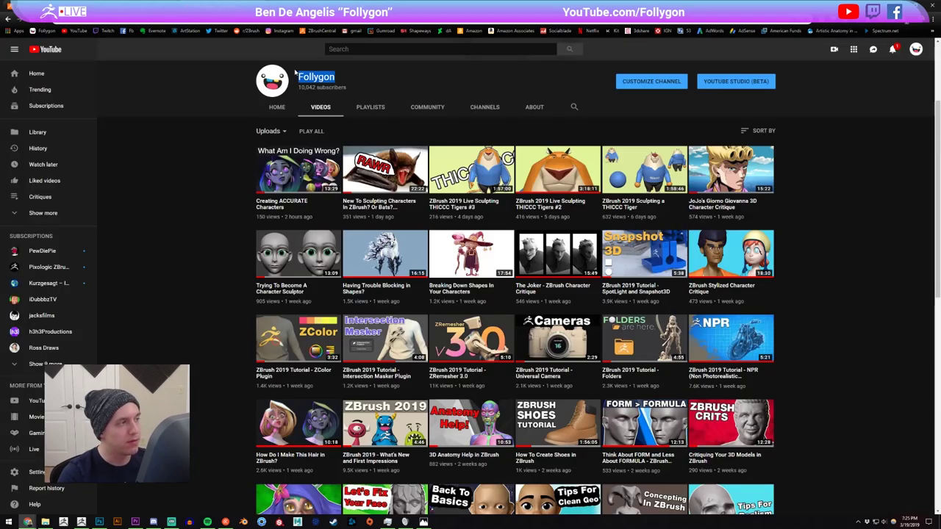
left_click(187, 112)
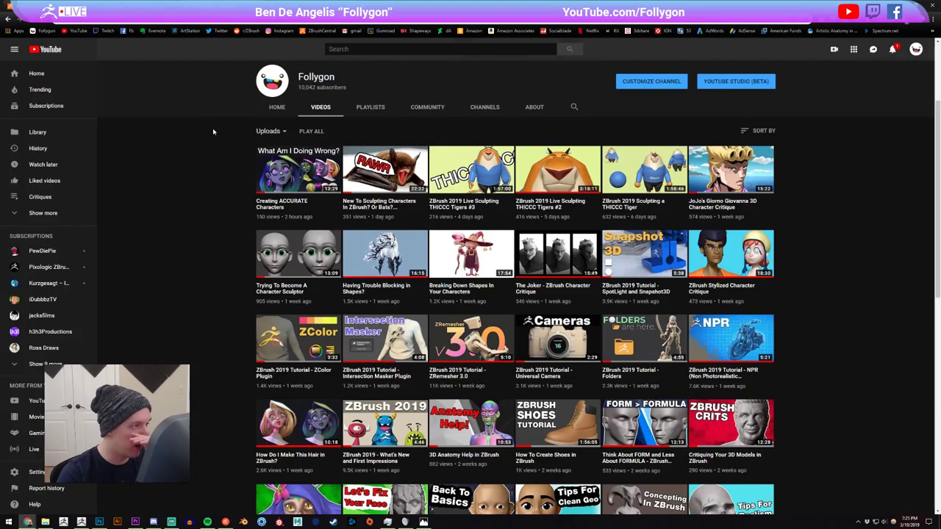
scroll(254, 221, "down", 1)
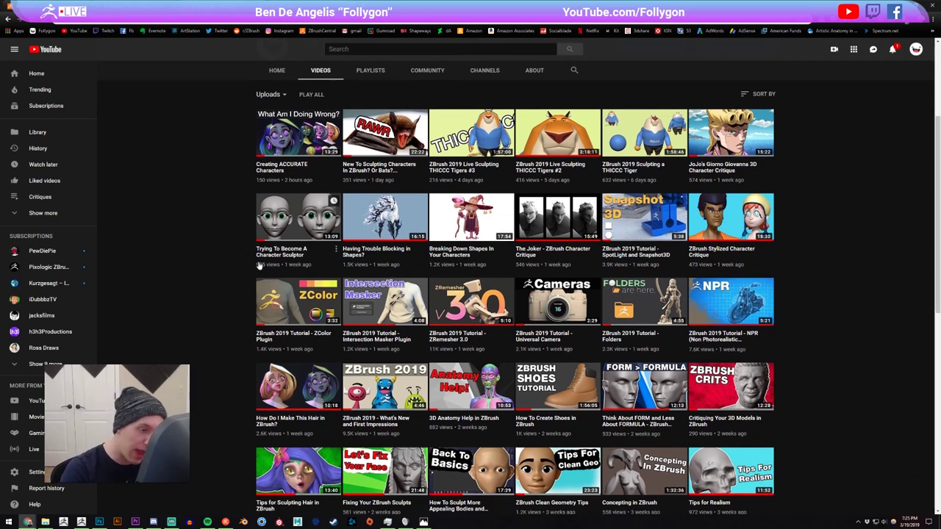
scroll(566, 323, "down", 1)
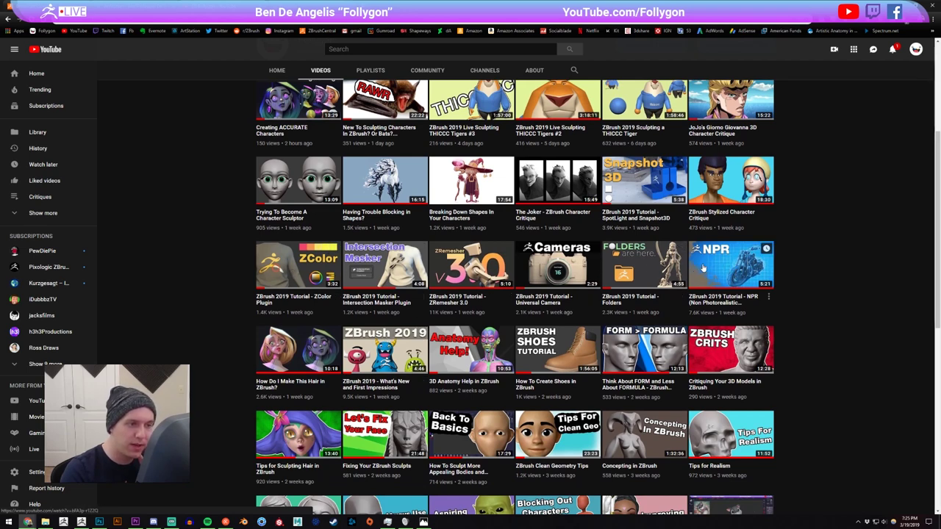
scroll(704, 269, "up", 5)
left_click(370, 214)
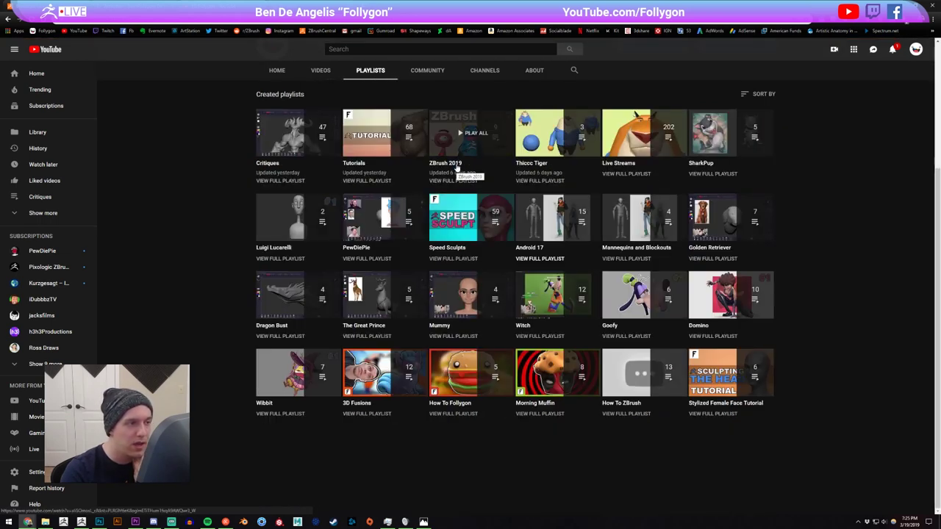
left_click(324, 71)
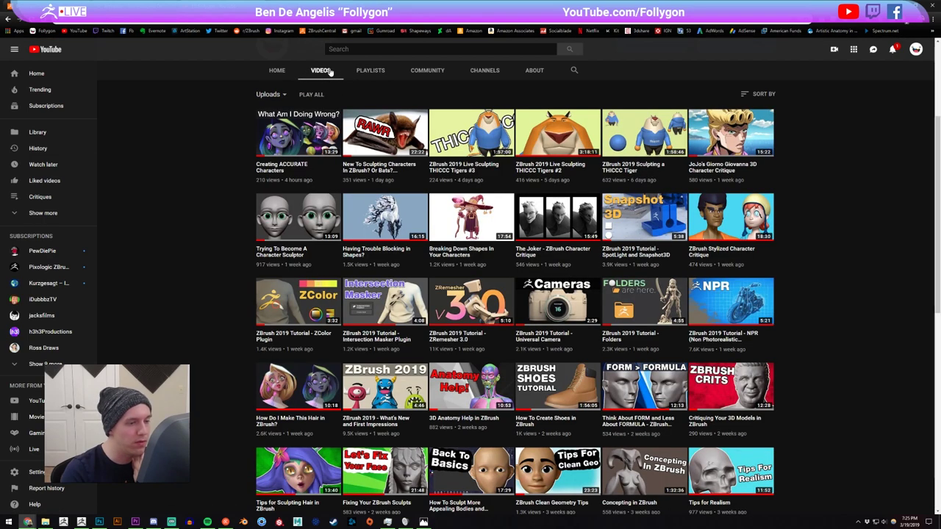
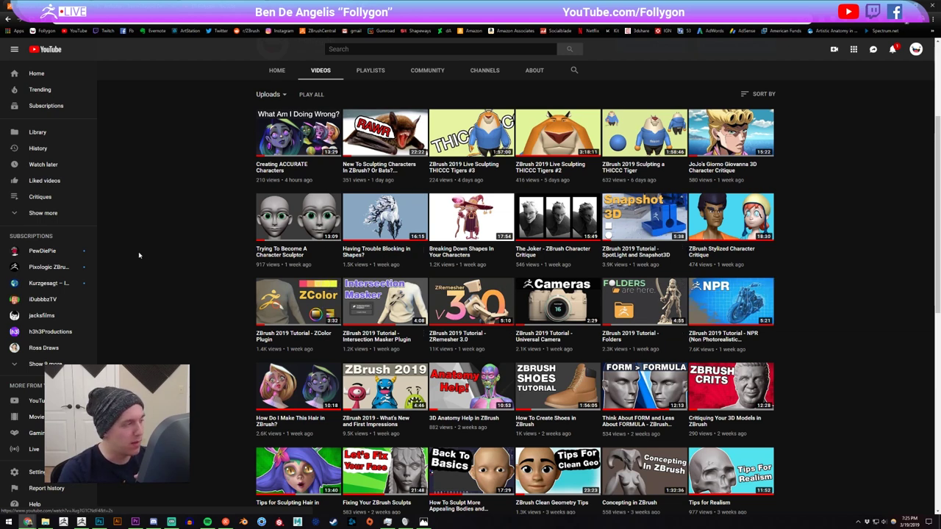
- Switch back to ZBrush and select the hoodie sleeve of the arm holding the bag
scroll(216, 275, "up", 2)
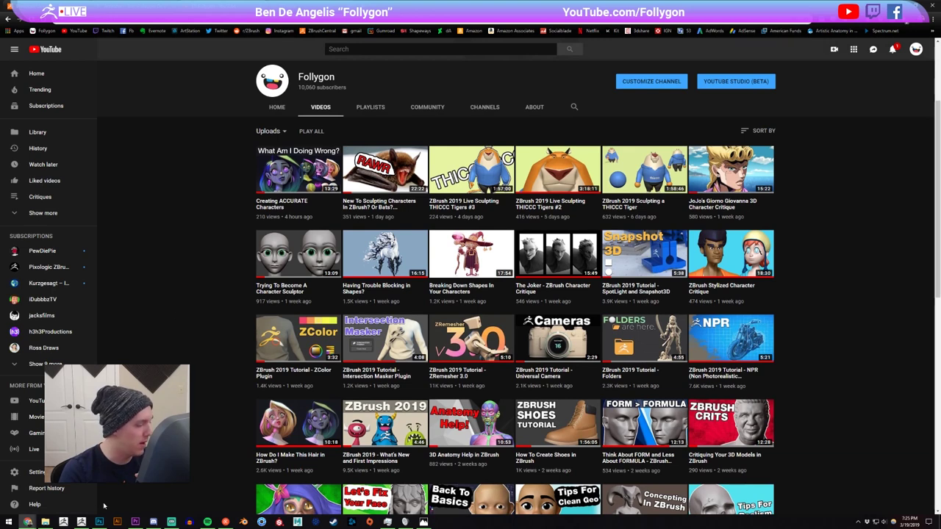
left_click(81, 522)
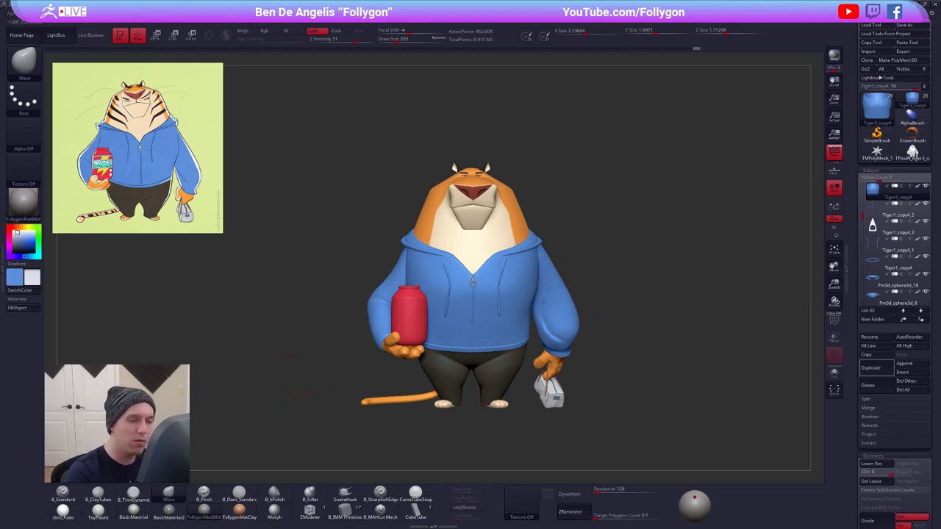
right_click_drag(543, 302, 491, 307)
key("space")
left_click(523, 278)
left_click(543, 271, "alt")
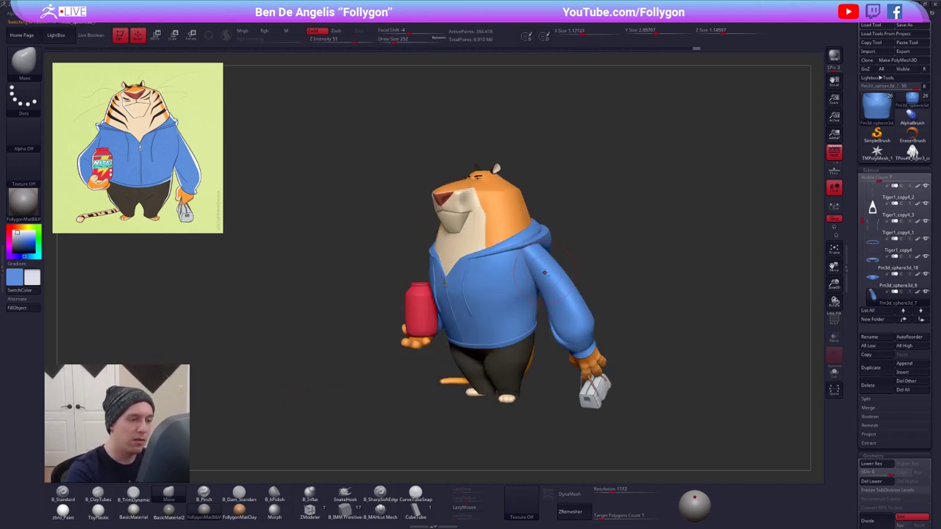
- Isolate the sleeve at a lower subdivision level and build up its lower part with the ClayTubes brush at draw size 150
key("alt+s")
key("space")
left_click(543, 264)
key("shift+d")
key("shift+d")
key("shift+d")
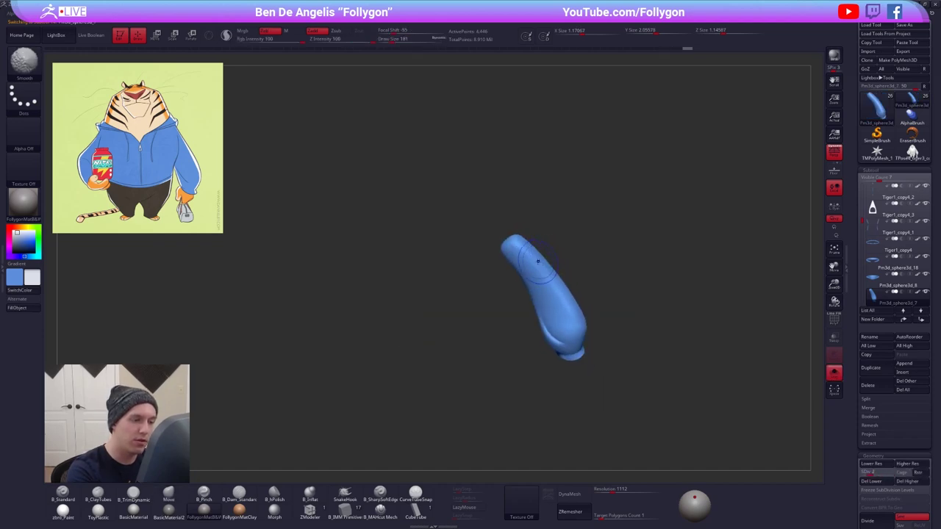
mouse_move(520, 255)
right_mouse_down("ctrl")
mouse_move(521, 267)
mouse_move(516, 255)
right_mouse_up("ctrl")
key("2")
key("space")
left_click(510, 252)
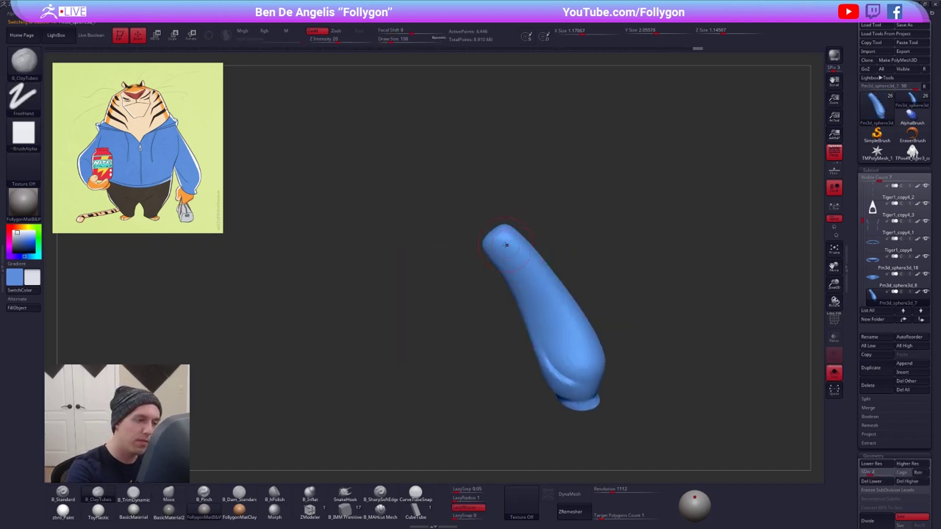
left_click_drag(535, 309, 540, 336)
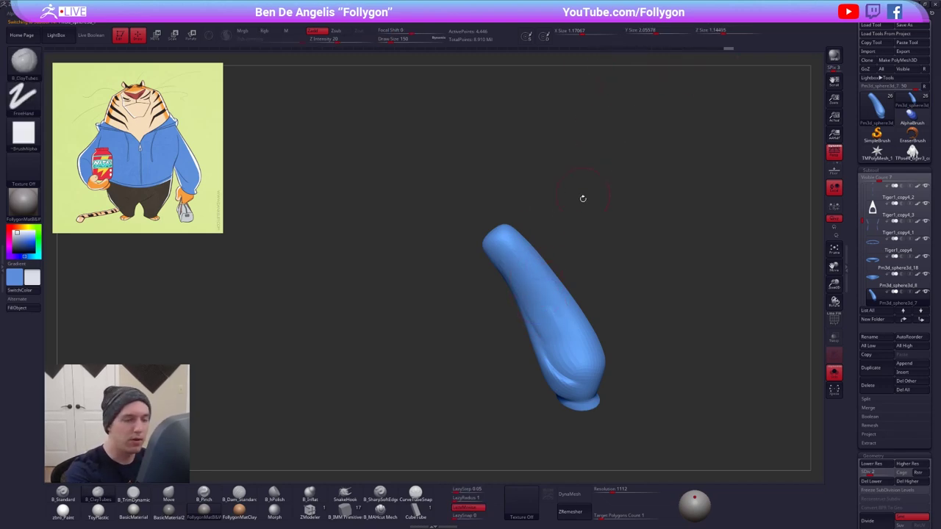
- Smooth the clay strokes on the sleeve, going up one subdivision level to even out the forearm
left_click_drag(582, 199, 616, 203)
key("shift")
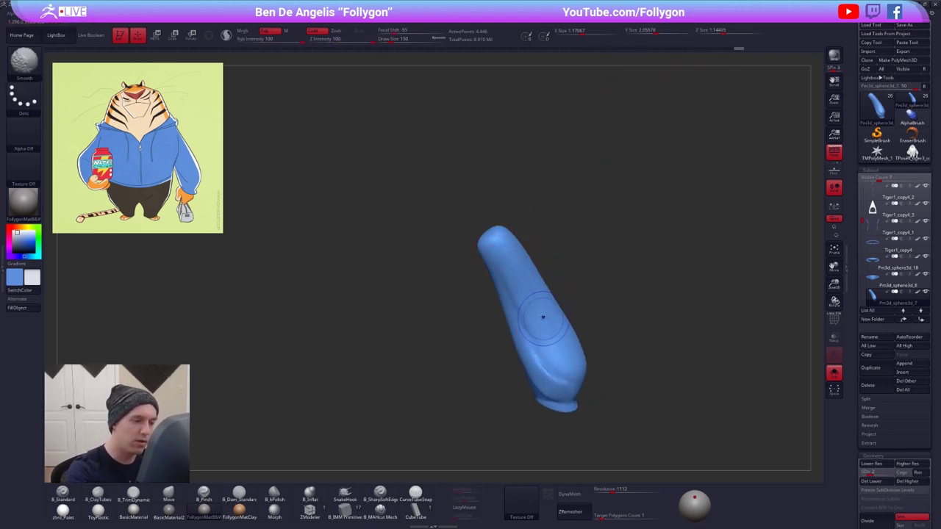
key("d")
mouse_move(518, 286)
left_mouse_down("shift")
mouse_move(530, 296)
mouse_move(514, 278)
left_mouse_up("shift")
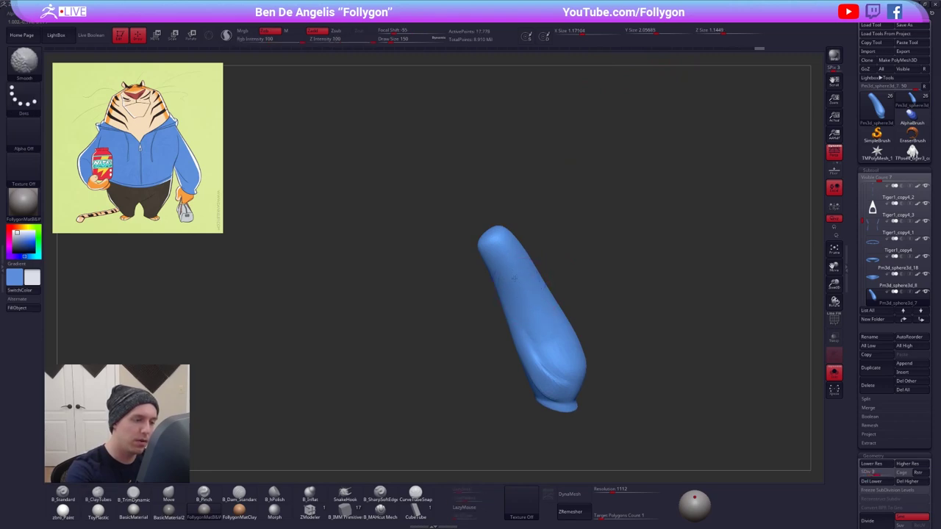
left_click_drag(548, 324, 541, 311, "shift")
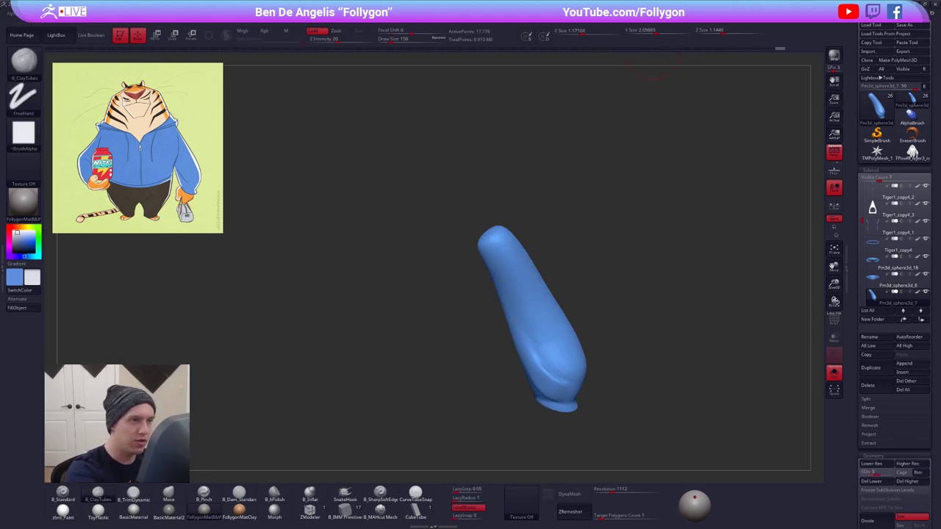
- Touch up the sleeve from its inner side and back with ClayTubes, and show the whole figure again
left_click_drag(601, 89, 494, 253)
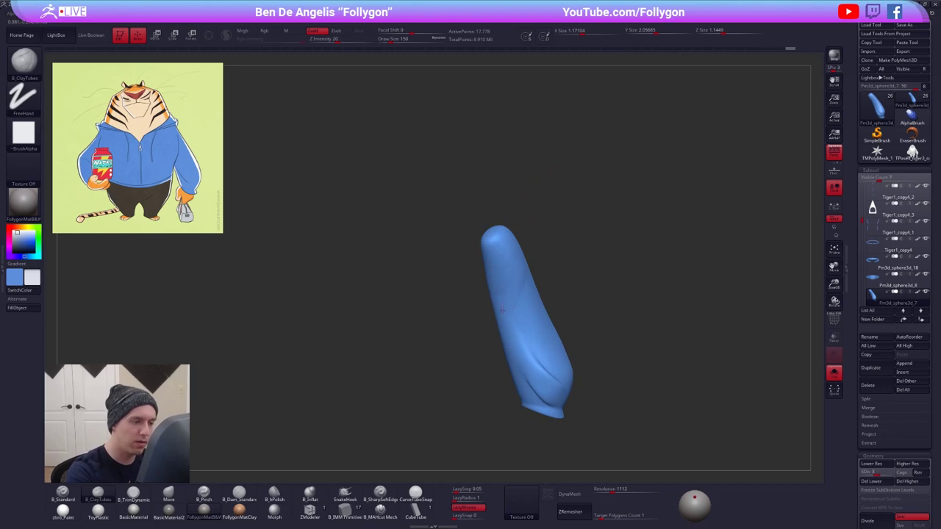
key("shift")
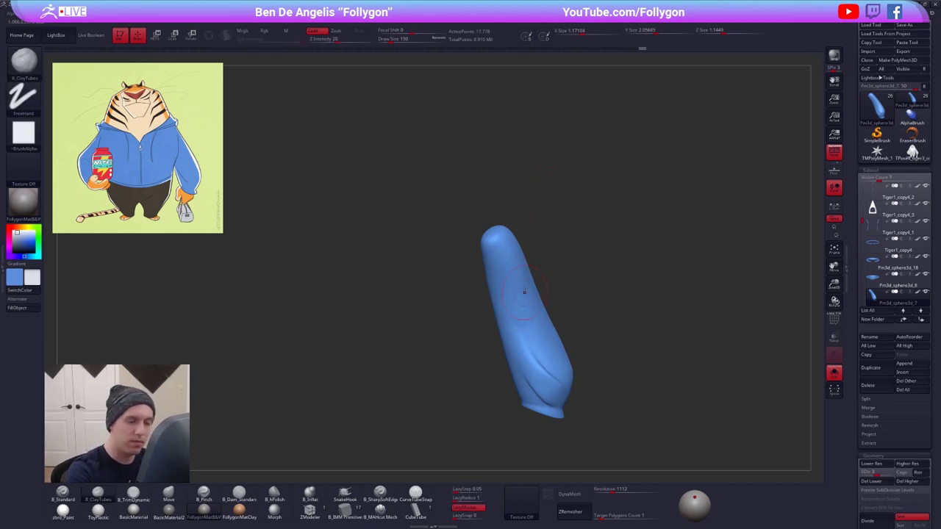
left_click_drag(577, 323, 508, 323)
key("shift+s")
key("shift+s")
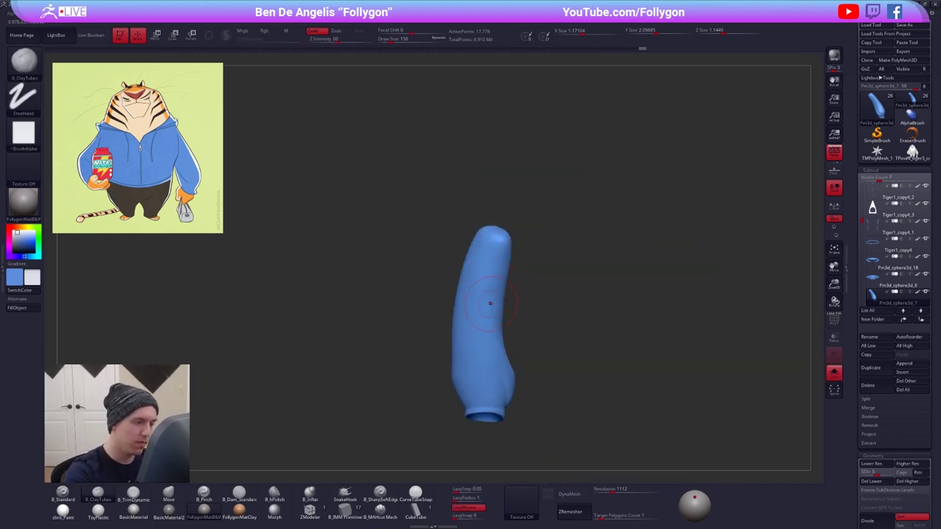
key("shift")
left_click_drag(493, 289, 518, 282)
key("shift+s")
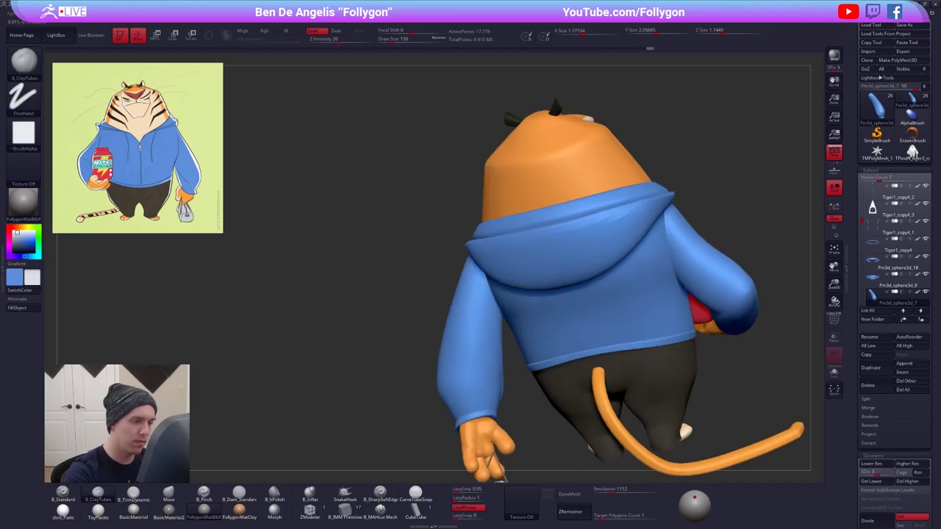
- Isolate the sleeve again and flatten its upper length with the TrimDynamic brush at draw size 181, smoothing the strokes
right_click_drag(511, 286, 568, 270)
right_click_drag(470, 275, 588, 255)
key("shift+s")
key("s")
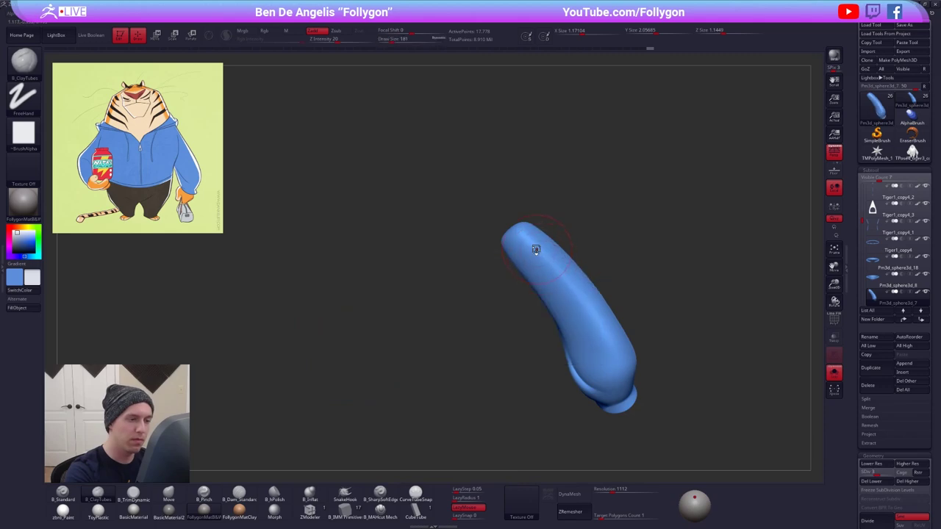
key("3")
left_click_drag(525, 231, 576, 297)
key("shift+d")
key("shift")
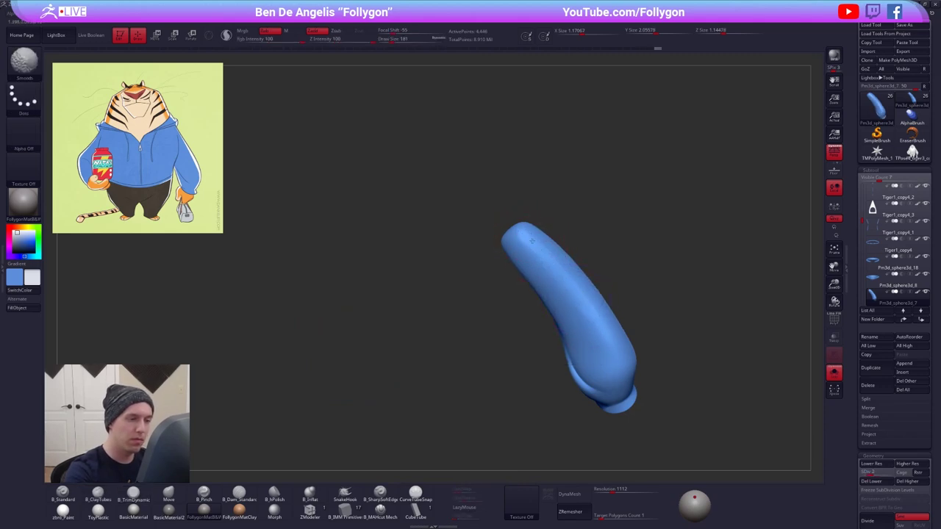
left_click_drag(533, 238, 582, 304, "shift")
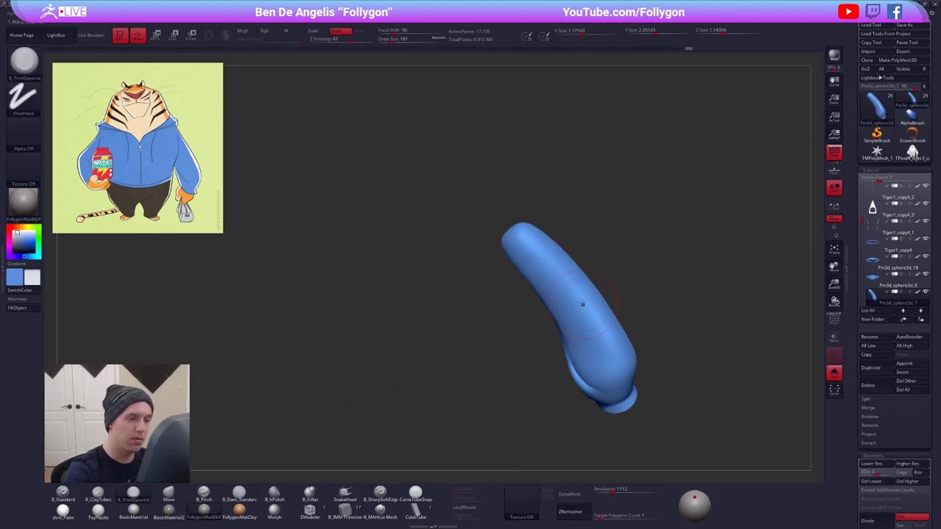
- Raise the sleeve's subdivision level and show the whole figure to check the arm from front and side
key("d")
left_click_drag(661, 276, 625, 268, "shift")
key("alt+s")
key("d")
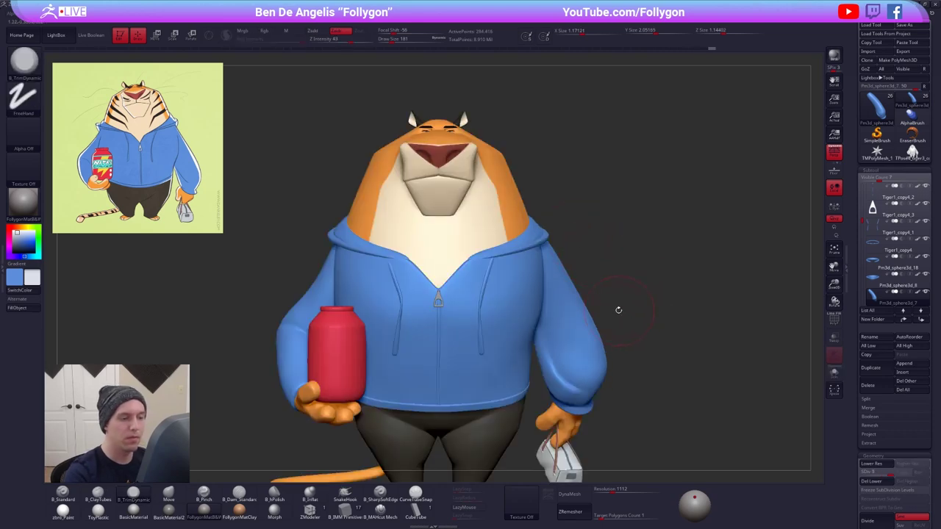
left_click_drag(616, 332, 594, 340)
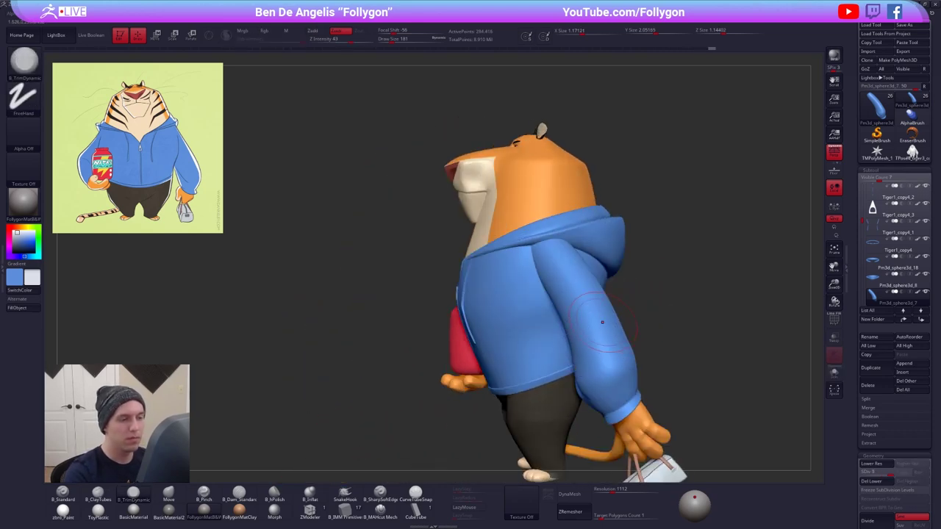
mouse_move(654, 320)
left_mouse_down()
mouse_move(717, 332)
mouse_move(657, 326)
left_mouse_up()
- Drop the sleeve to its lowest subdivision level and widen its shoulder end with the Move brush
key("shift+d")
key("shift+d")
key("shift+d")
key("shift+d")
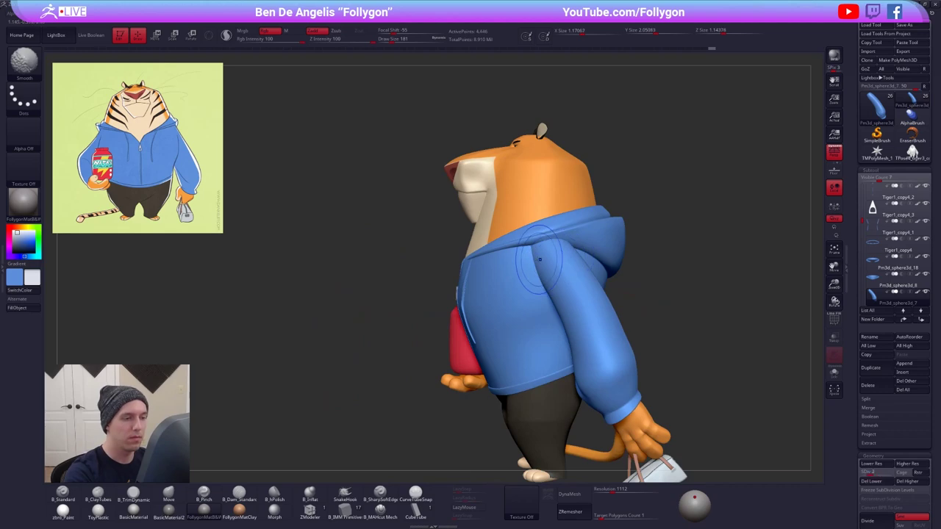
key("space")
left_click(538, 262)
key("4")
key("space")
left_click_drag(538, 262, 542, 262)
key("ctrl+space")
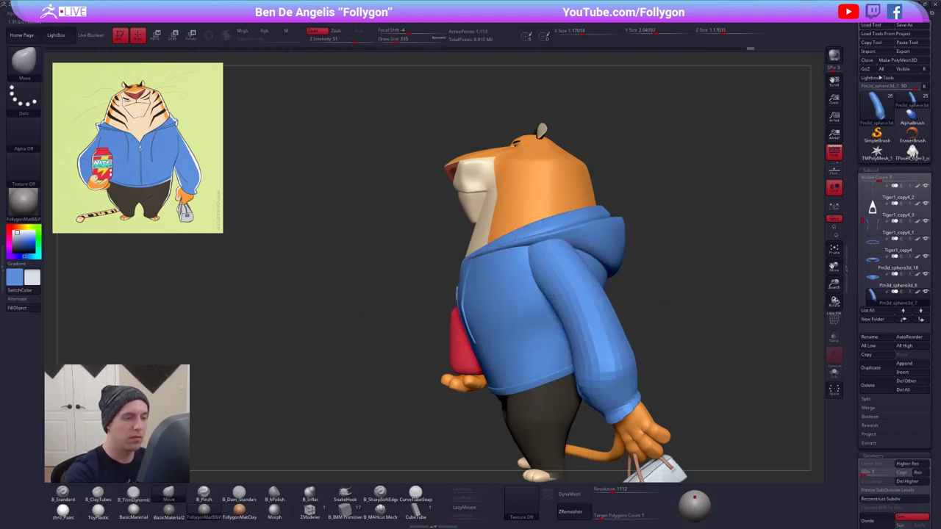
- Refine the sleeve's contour with the Move brush at draw size 279 and step its subdivision levels back up
right_click_drag(584, 286, 580, 287, "ctrl")
key("space")
left_click_drag(545, 266, 549, 266)
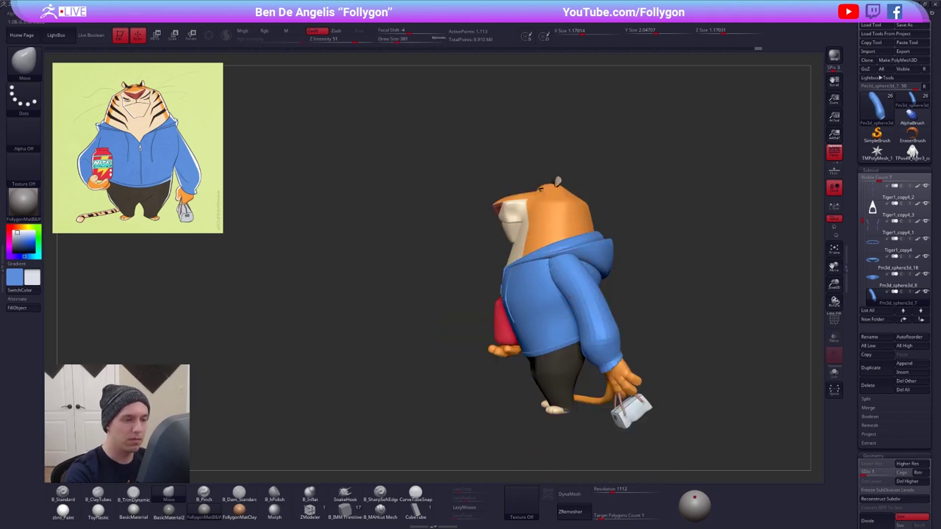
mouse_move(583, 257)
right_mouse_down()
mouse_move(512, 267)
mouse_move(582, 260)
right_mouse_up()
key("space")
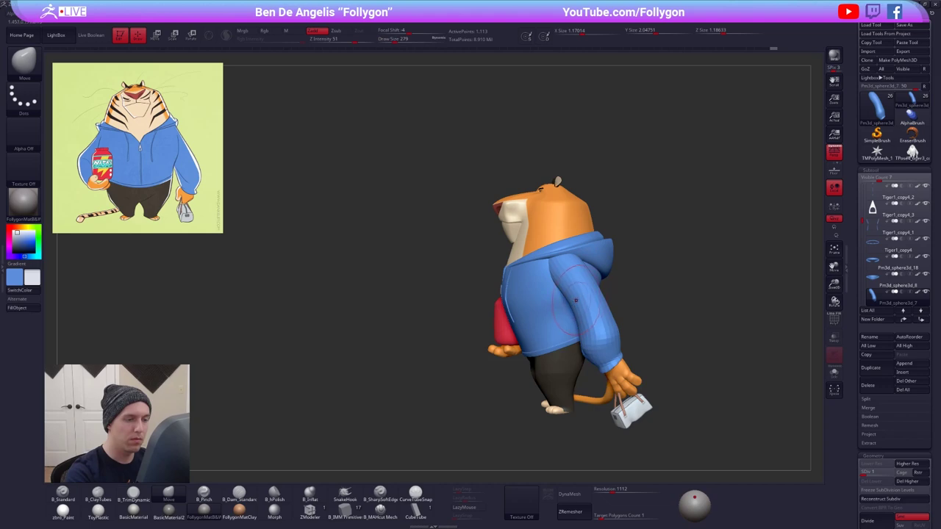
right_click_drag(575, 300, 622, 222)
key("space")
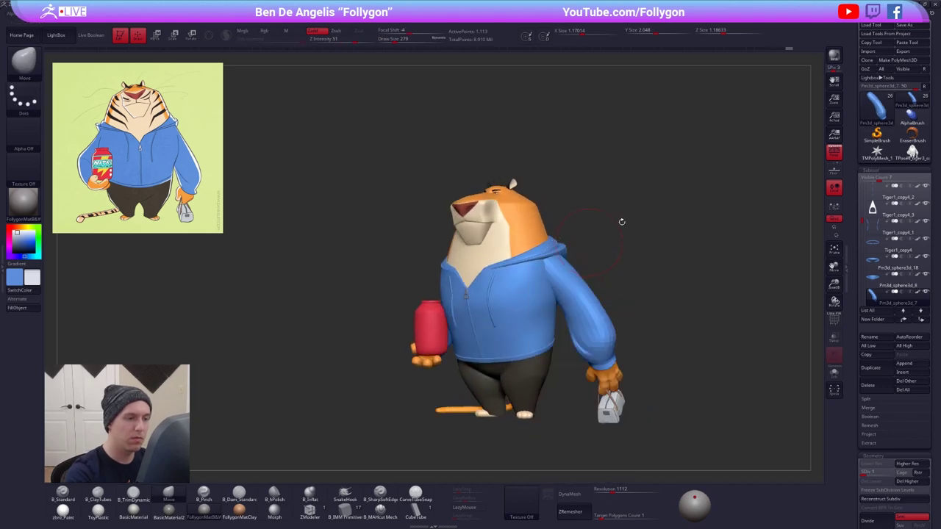
key("d")
key("d")
key("d")
key("d")
- Select the hoodie's torso piece and set up the B_Pinch brush at draw size 227
right_click_drag(552, 272, 613, 285)
right_click_drag(497, 263, 423, 291)
left_click(553, 293, "alt")
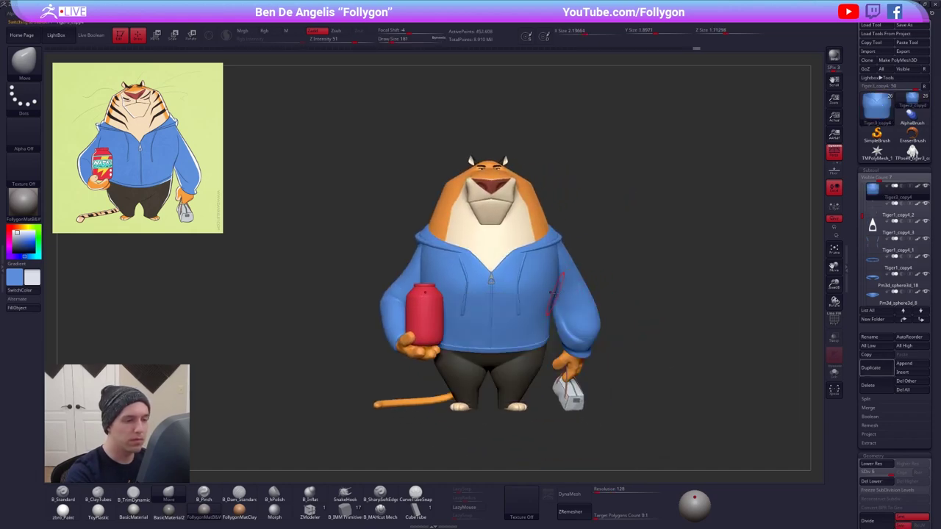
key("shift+f")
key("shift+f")
mouse_move(553, 293)
right_mouse_down()
mouse_move(523, 283)
mouse_move(532, 290)
right_mouse_up()
key("5")
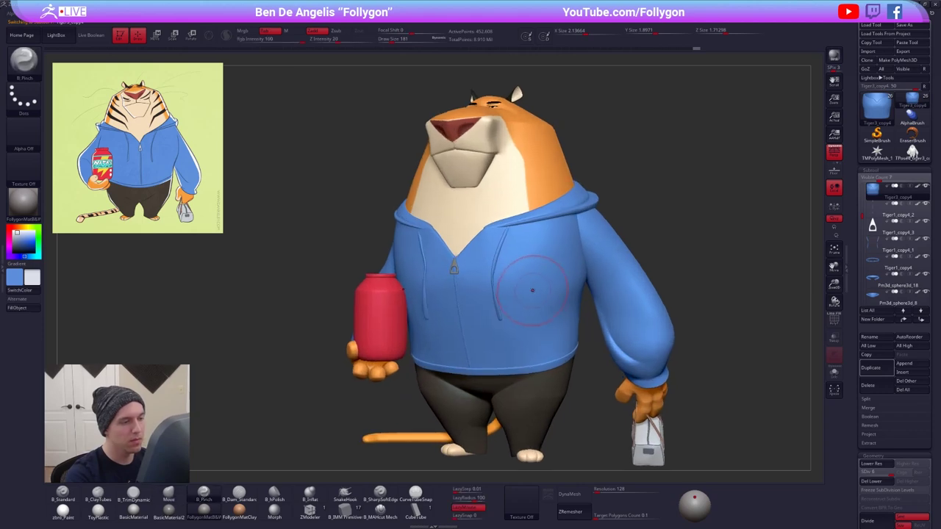
key("space")
left_click_drag(533, 291, 538, 289)
right_click_drag(537, 293, 531, 301, "alt")
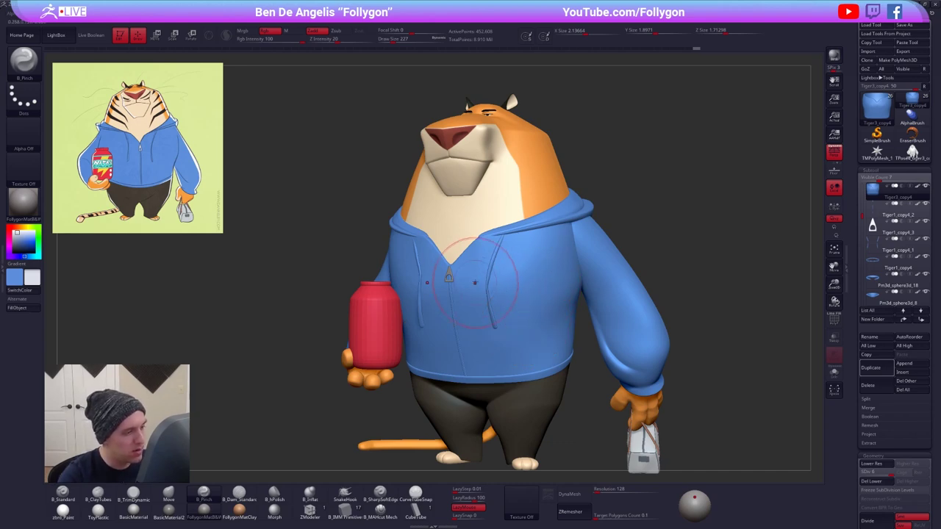
key("space")
- Switch to the web browser and look through the Follygon channel's uploaded videos
key("alt+Tab")
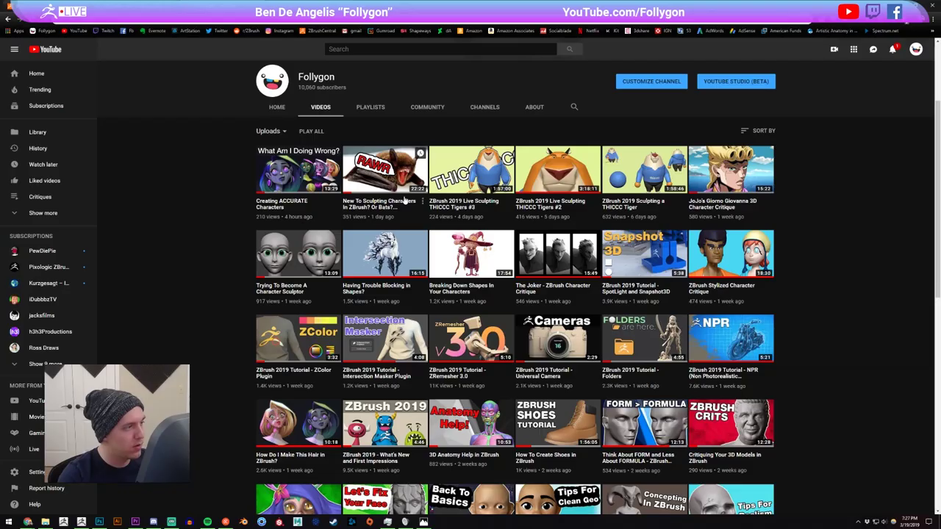
left_click(404, 202)
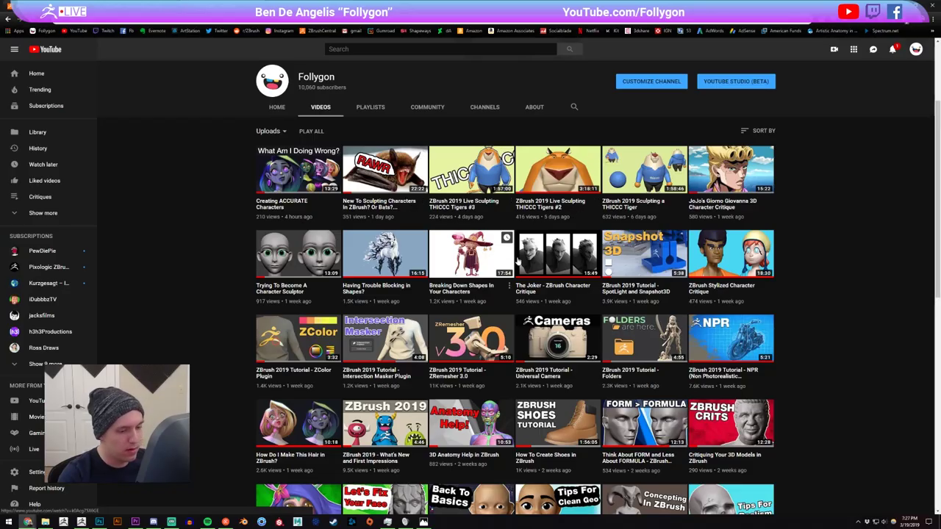
scroll(515, 250, "down", 5)
scroll(518, 262, "down", 5)
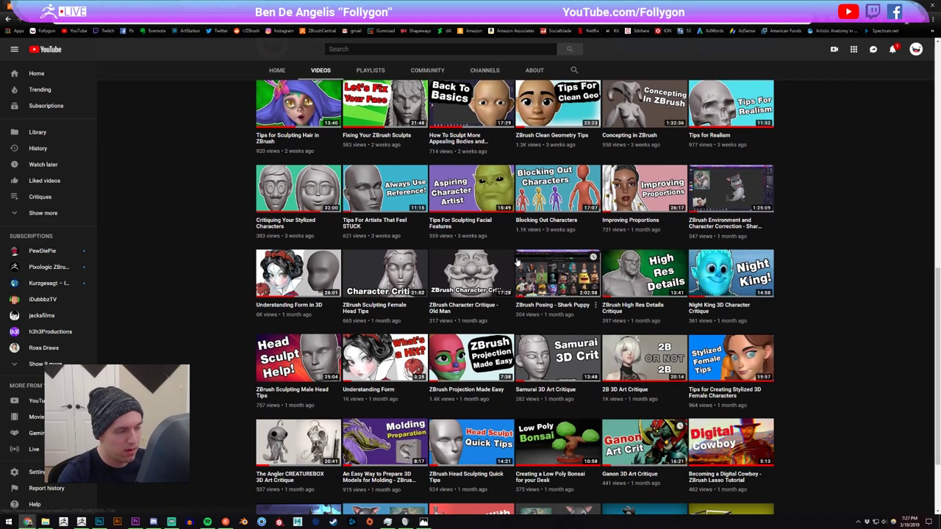
scroll(516, 262, "down", 2)
scroll(213, 316, "up", 12)
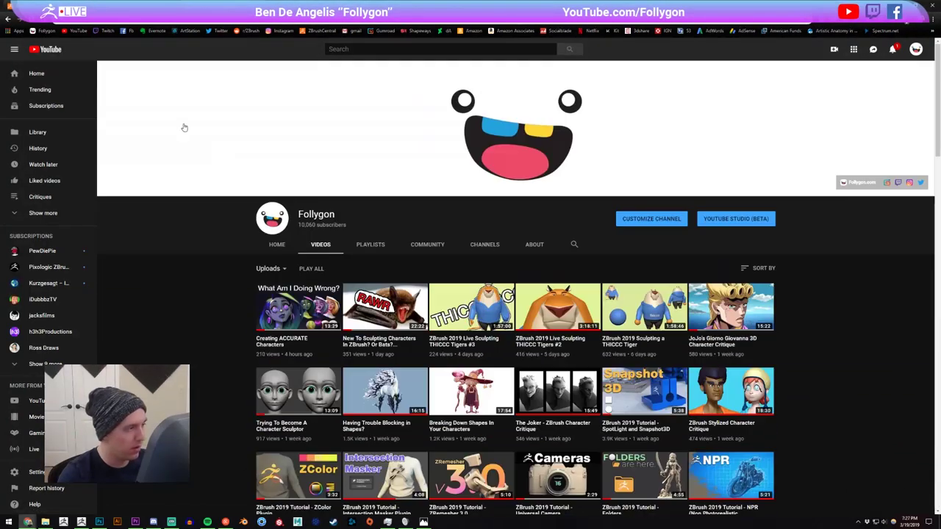
- View the channel's playlists and the Android 17 artwork on ArtStation, and return to the channel's video uploads
left_click(362, 246)
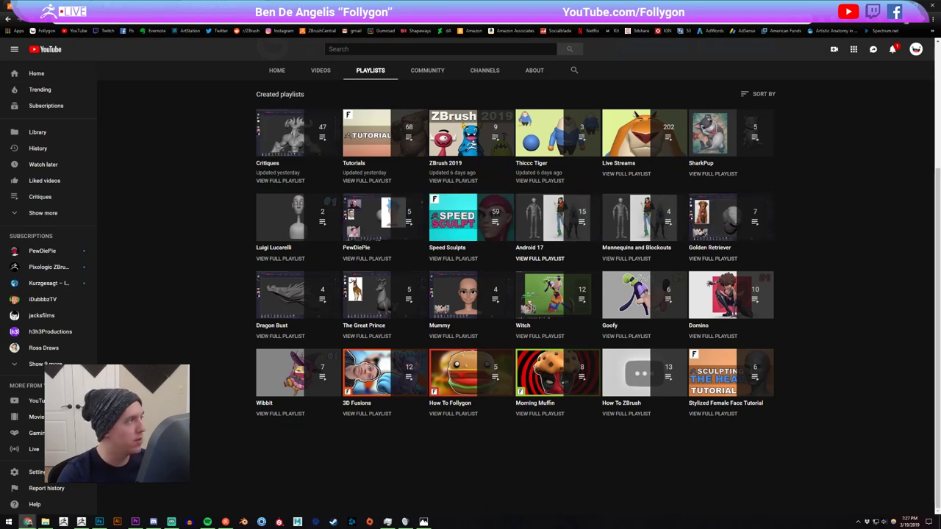
left_click(169, 6)
left_click(321, 289)
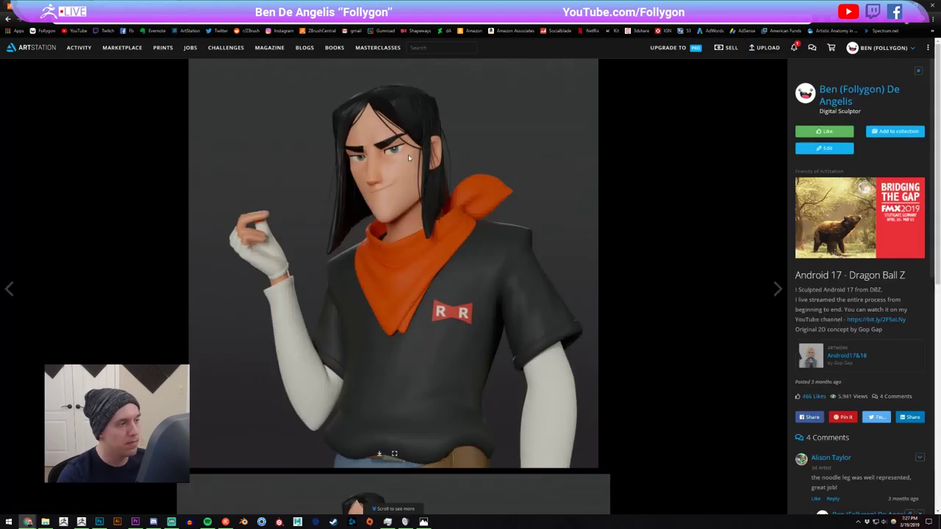
scroll(406, 300, "down", 4)
scroll(436, 321, "down", 1)
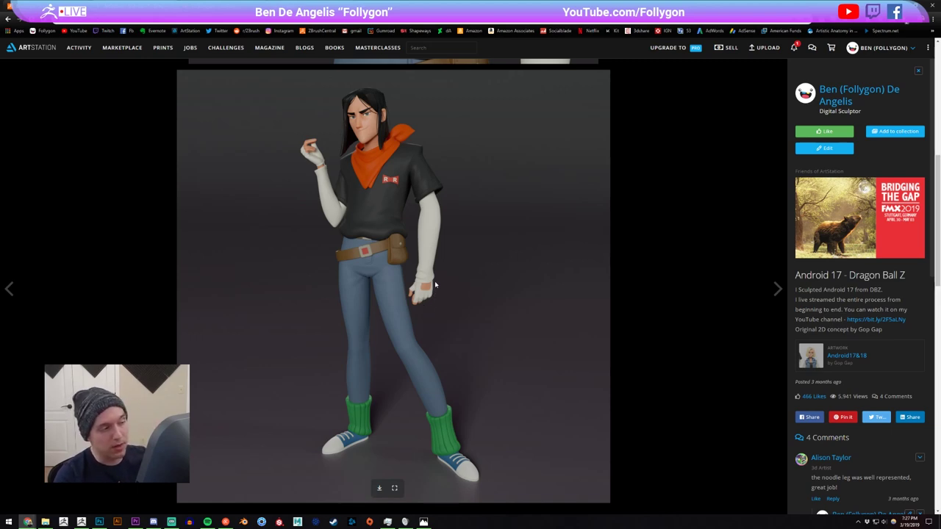
scroll(415, 286, "up", 5)
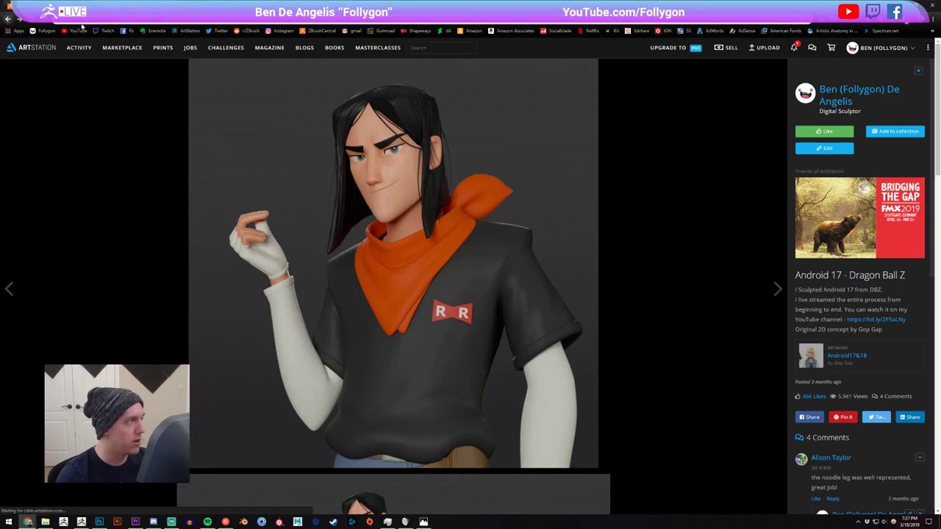
left_click(8, 18)
left_click(320, 70)
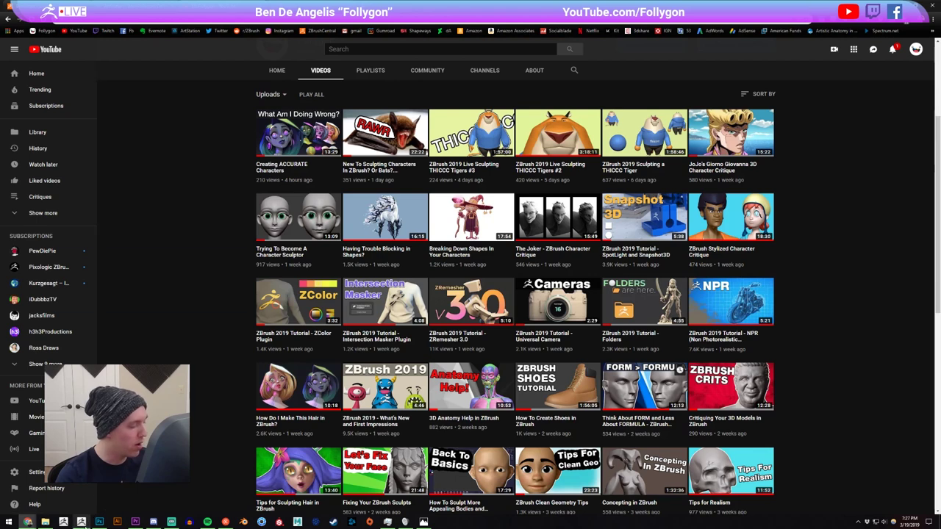
- Switch back to ZBrush and set up the Move brush at draw size 215 on the hoodie's torso
left_click(81, 521)
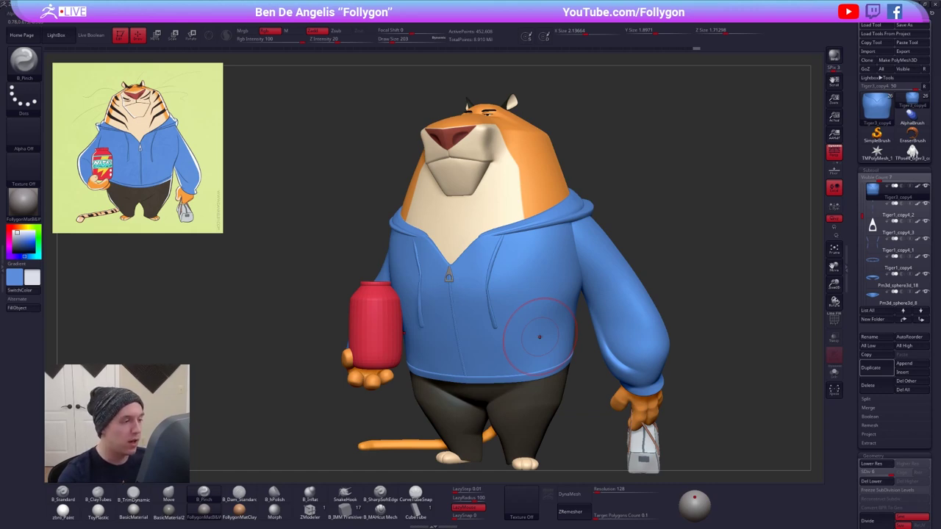
right_click_drag(508, 253, 555, 249)
key("space")
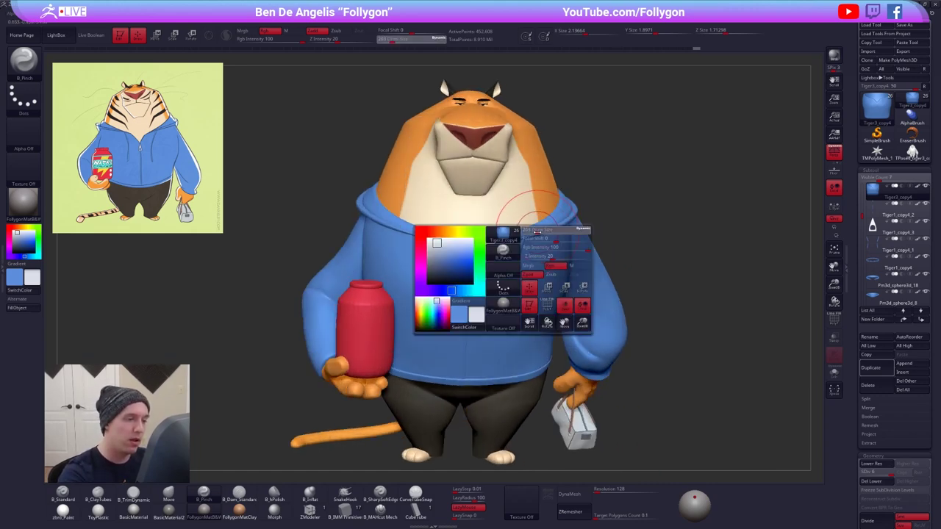
left_click_drag(523, 238, 527, 237)
mouse_move(518, 243)
right_mouse_down()
mouse_move(505, 235)
mouse_move(510, 259)
right_mouse_up()
left_click_drag(508, 233, 513, 235)
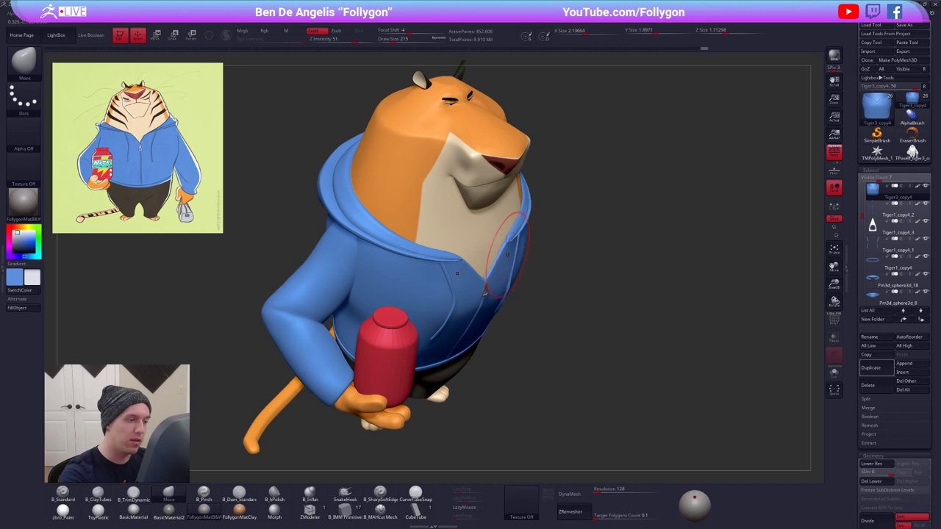
- Adjust the hoodie torso's neckline with the Move brush at draw sizes 181 and 140, and restore its higher subdivision levels
mouse_move(509, 243)
right_mouse_down()
mouse_move(519, 255)
mouse_move(515, 245)
right_mouse_up()
key("space")
left_click_drag(520, 246, 516, 246)
right_click_drag(517, 208, 507, 239)
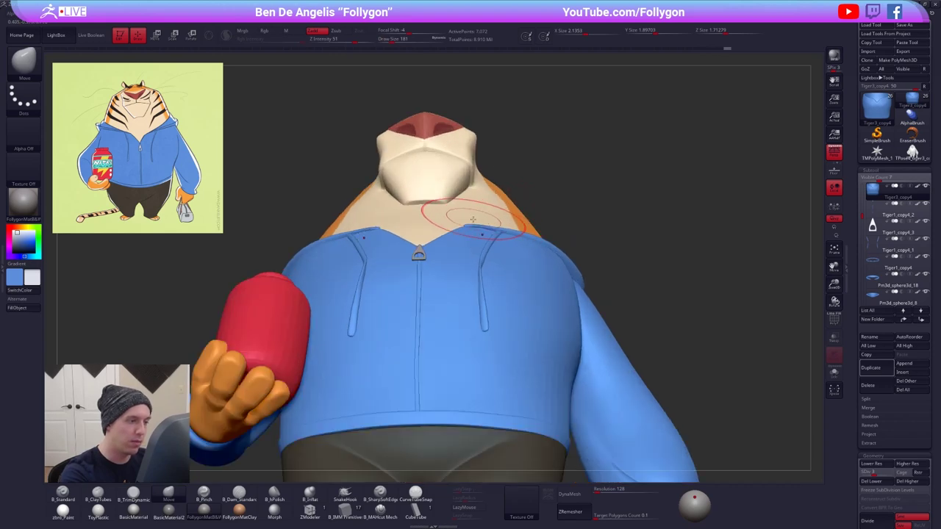
key("space")
left_click_drag(509, 226, 504, 225)
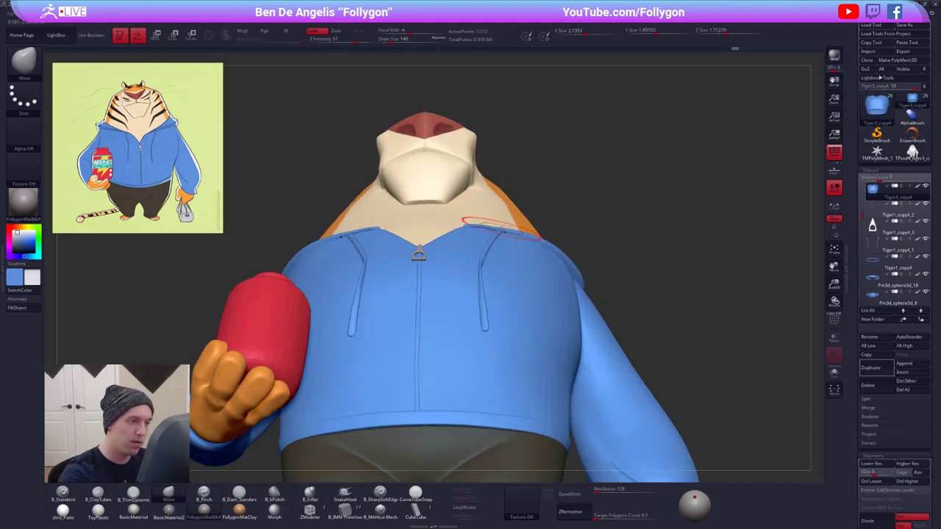
mouse_move(505, 223)
right_mouse_down()
mouse_move(503, 215)
mouse_move(505, 278)
right_mouse_up()
key("f")
key("d")
key("d")
key("d")
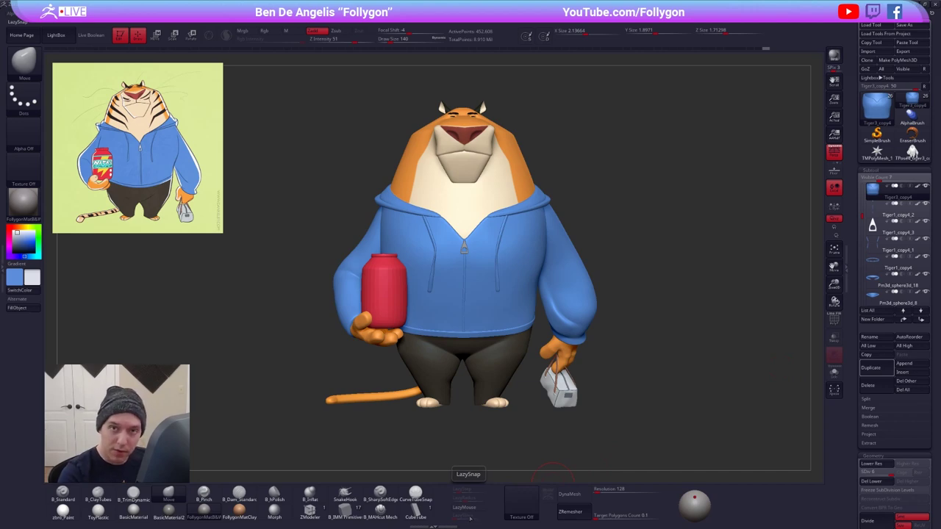
- Sharpen the fold around the hoodie's waist with the B_Pinch brush at draw size 192, isolating the torso piece to check it
mouse_move(504, 285)
right_mouse_down("alt")
mouse_move(487, 332)
mouse_move(508, 309)
mouse_move(497, 325)
right_mouse_up("alt")
key("5")
key("s")
key("alt+s")
right_click_drag(573, 318, 529, 321)
right_click(529, 321)
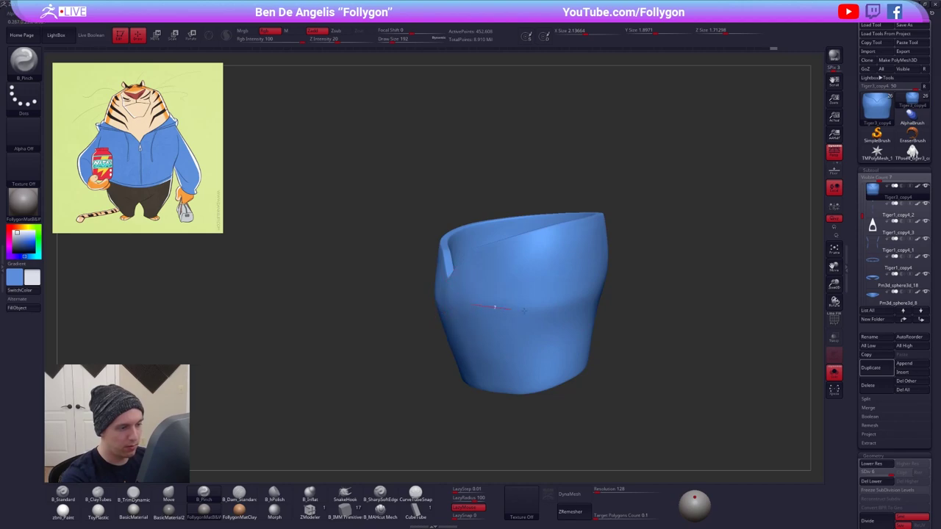
right_click_drag(625, 266, 605, 281, "shift")
key("alt+s")
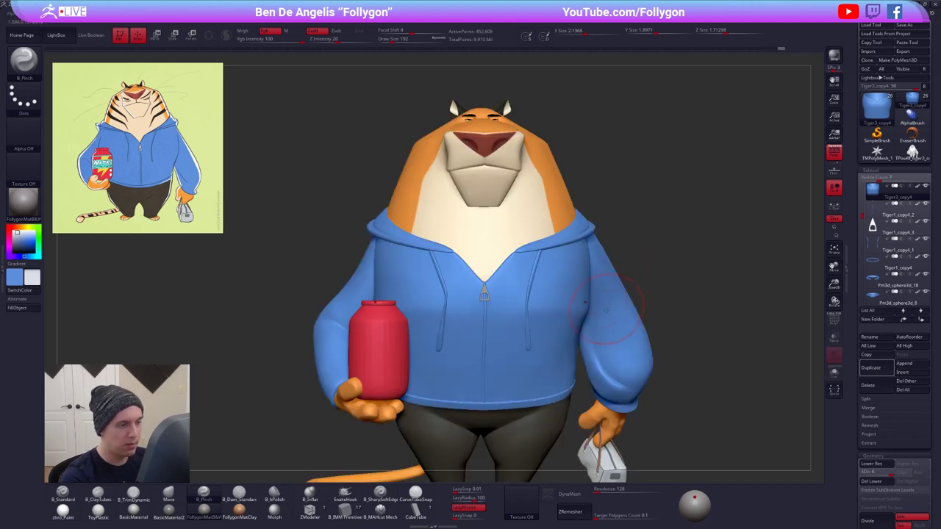
- Smooth the hoodie's front and pinch the waist fold further around the isolated torso's sides, finishing with the full figure shown
right_click_drag(556, 352, 556, 314, "alt")
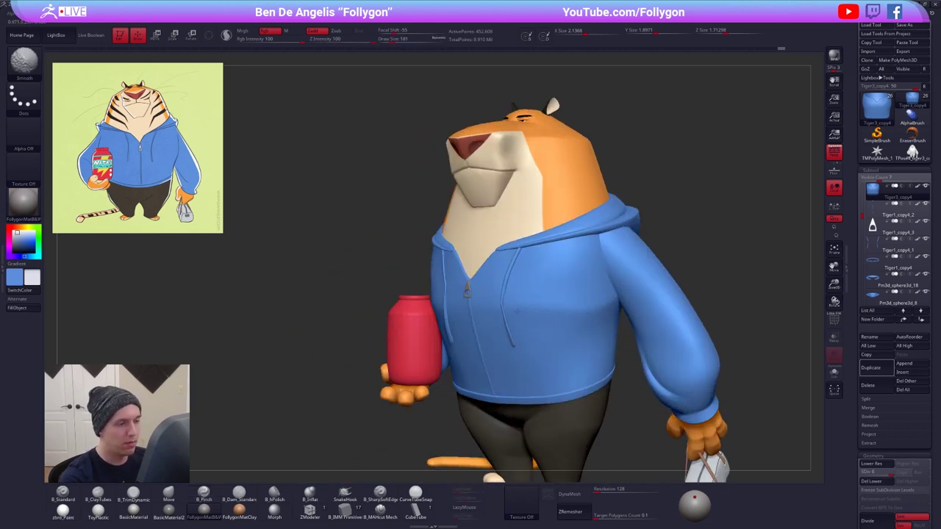
right_click_drag(551, 326, 533, 318)
key("alt+s")
key("space")
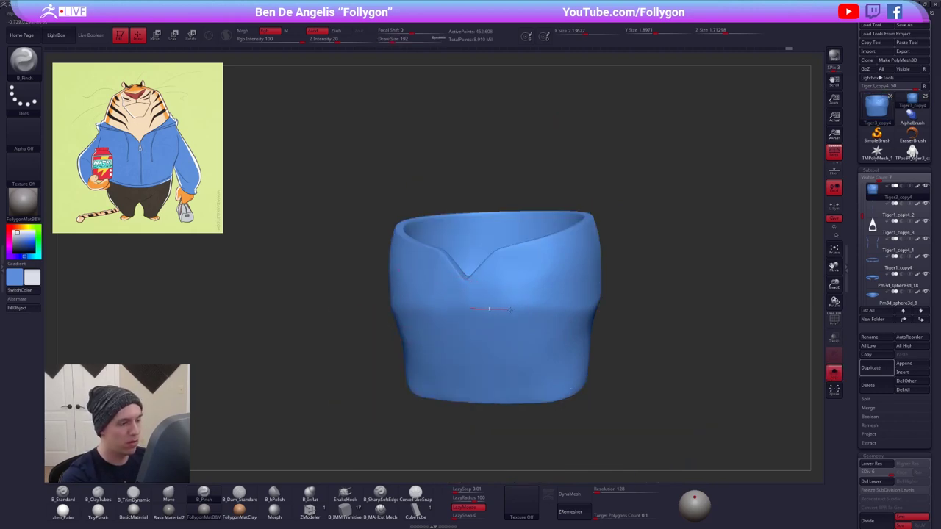
right_click_drag(529, 314, 497, 308)
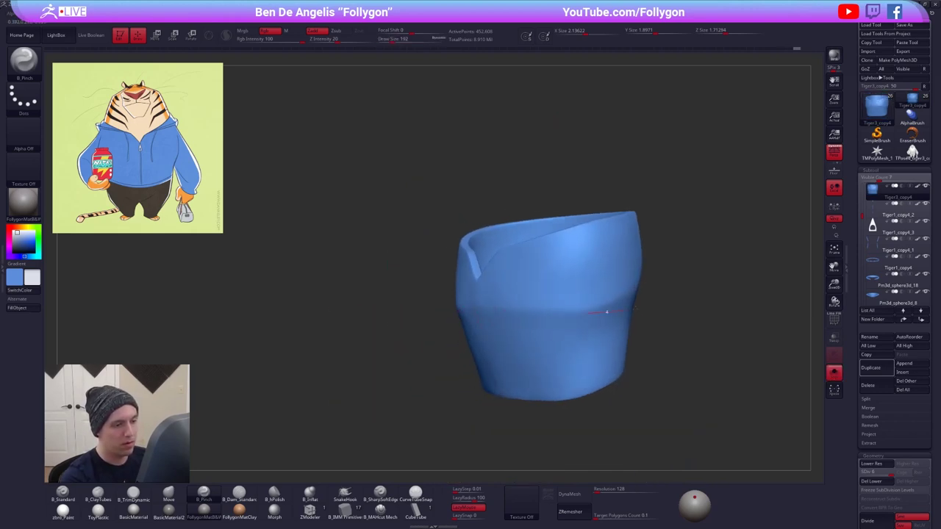
right_click_drag(607, 311, 582, 319)
left_click_drag(667, 279, 672, 272)
mouse_move(588, 316)
right_mouse_down()
mouse_move(651, 332)
mouse_move(626, 321)
right_mouse_up()
key("alt+s")
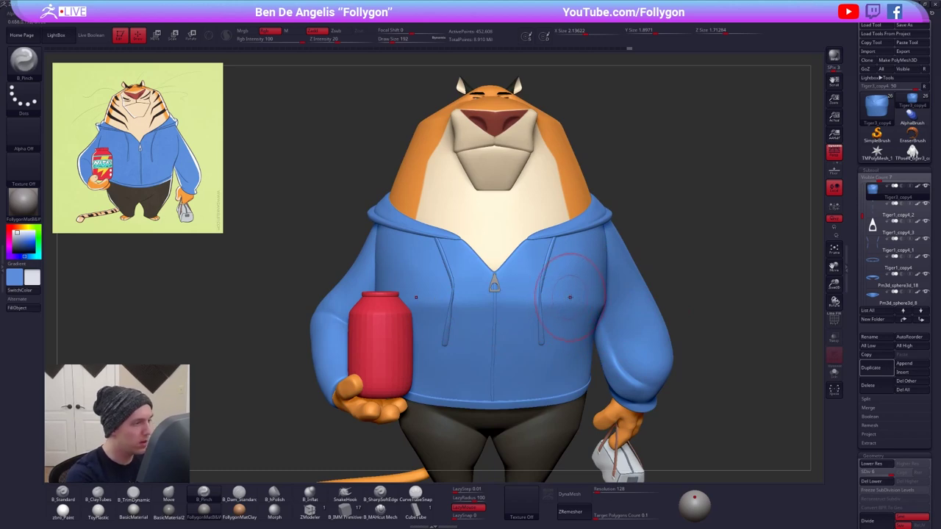
- Compare the hoodie's proportions by drawing horizontal Transpose lines across the reference drawing and the model
key("w")
left_click_drag(496, 264, 260, 159)
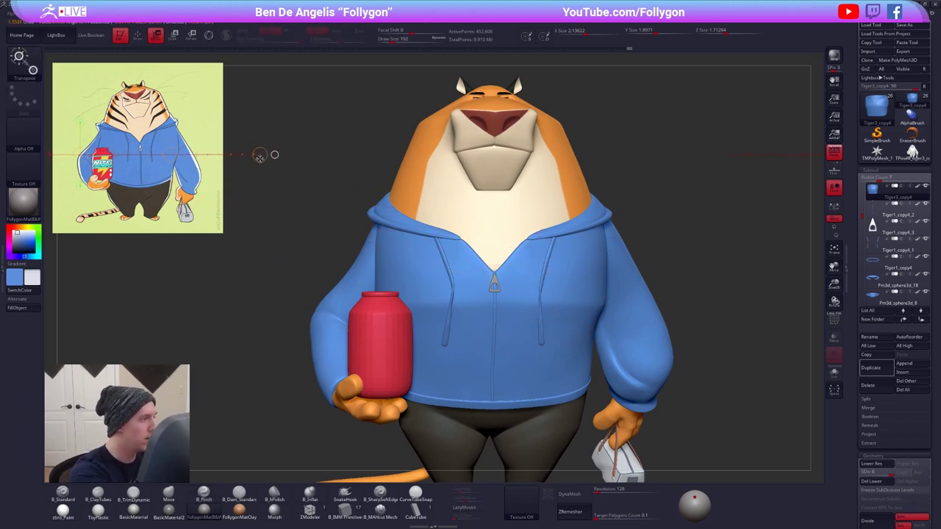
mouse_move(304, 312)
left_mouse_down()
mouse_move(655, 312)
mouse_move(599, 312)
left_mouse_up()
key("q")
- Lower the torso's subdivision by several levels, shape its side with the Move brush at draw size 321, and reduce the size to 252
left_click_drag(709, 317, 553, 309)
key("shift+d")
key("shift+d")
key("shift+d")
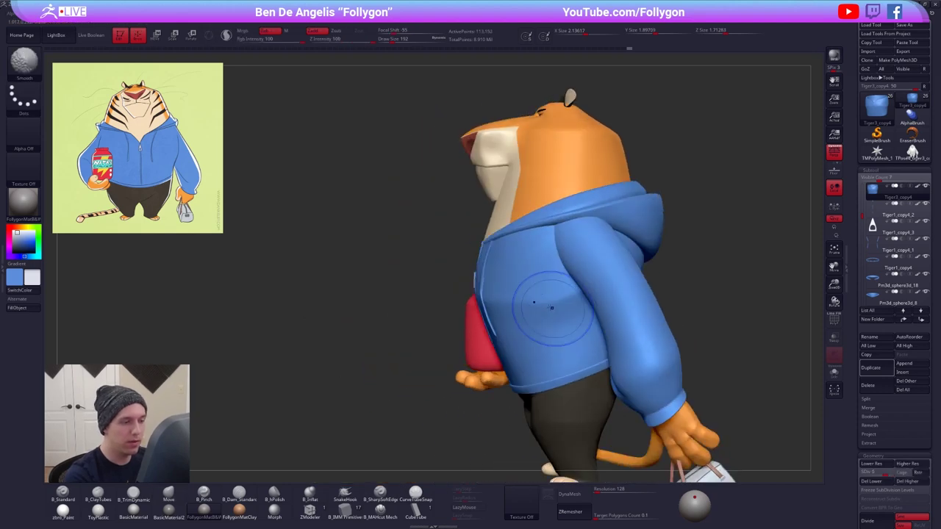
key("space")
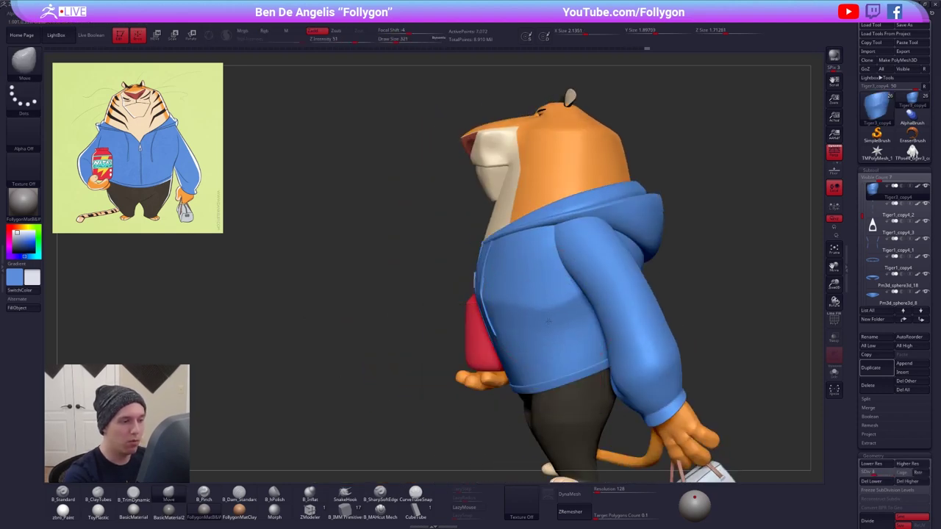
left_click_drag(400, 318, 550, 311)
key("w")
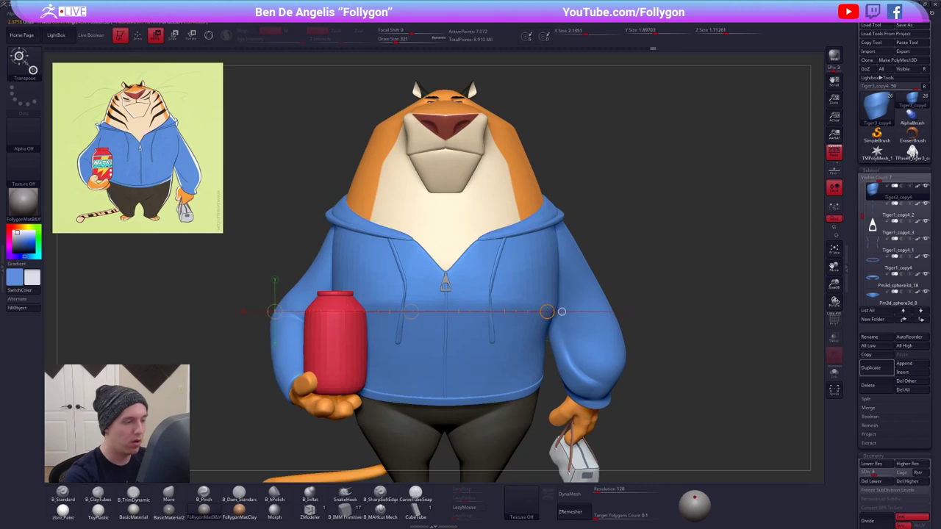
key("q")
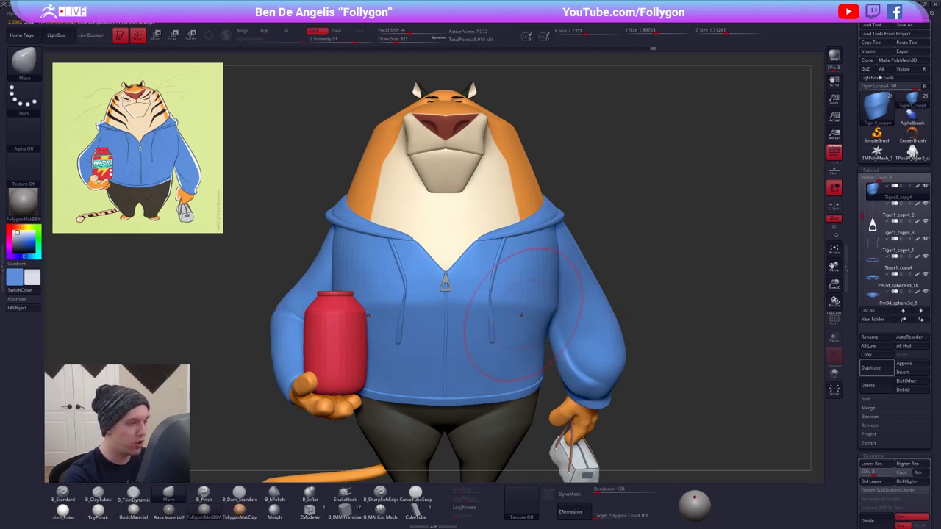
key("space")
left_click_drag(485, 307, 479, 307)
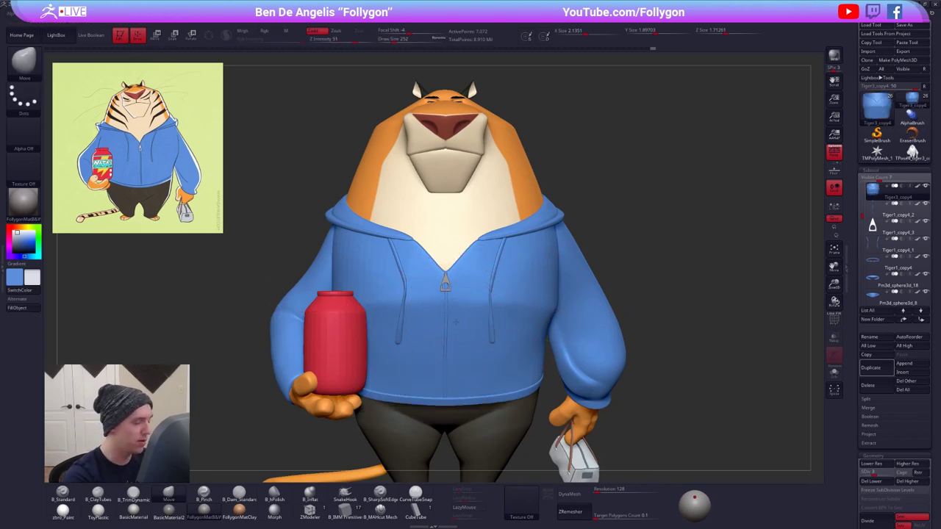
- Push the hoodie torso's upper sides outward below the shoulders with the Move brush at draw sizes 292 and 227
mouse_move(456, 322)
right_mouse_down()
mouse_move(595, 319)
mouse_move(569, 318)
right_mouse_up()
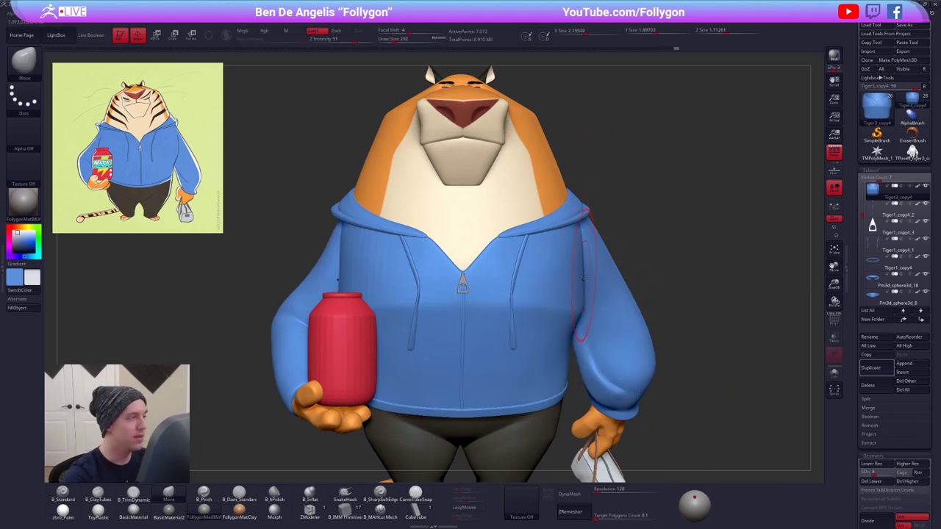
key("s")
left_click_drag(583, 278, 588, 274)
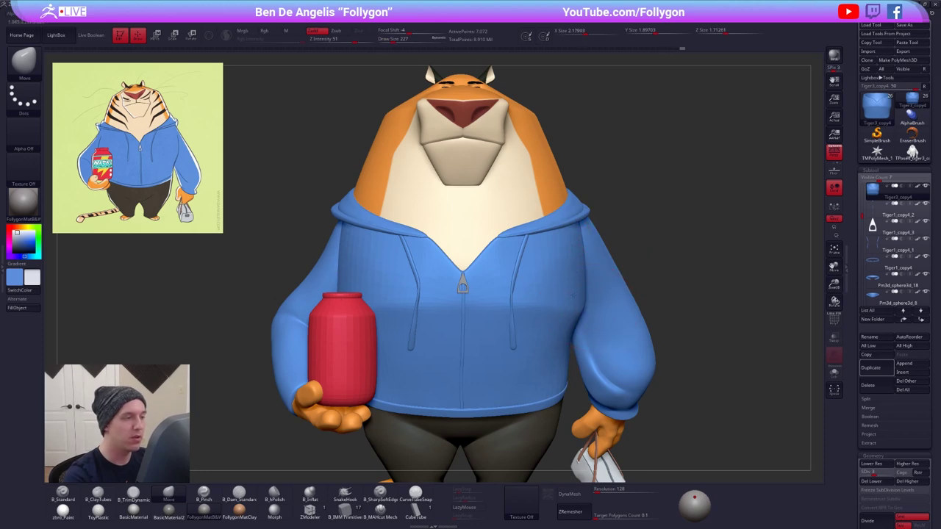
key("f")
- Broaden the torso's overall silhouette with larger Move brush strokes at draw sizes 414 and 335
key("space")
key("space")
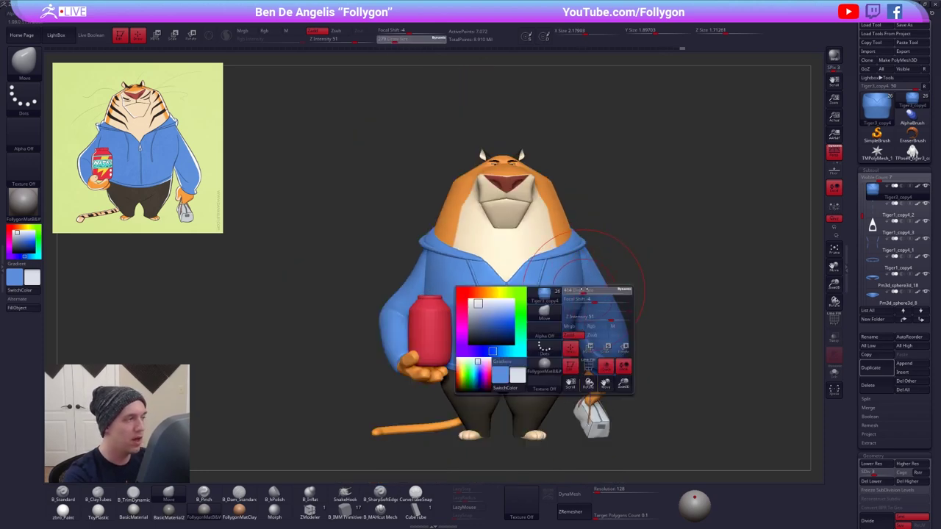
left_click_drag(584, 289, 582, 287)
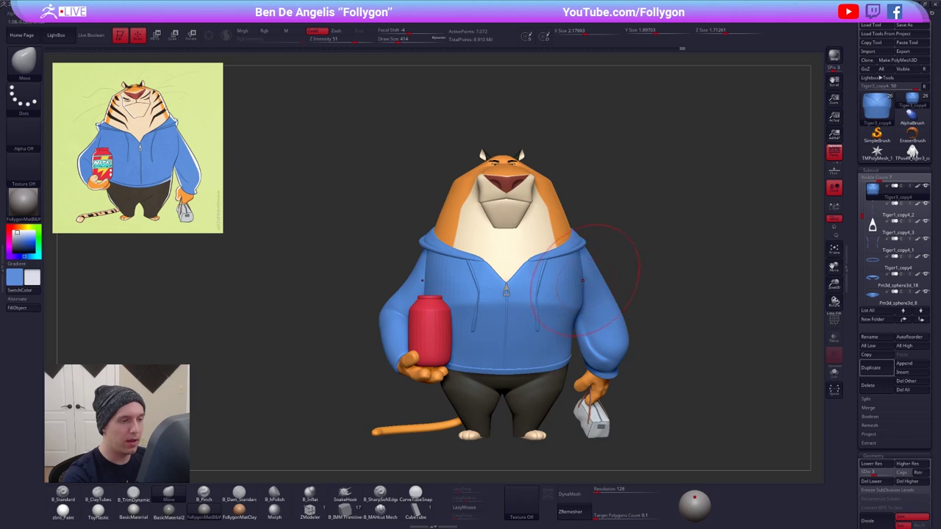
key("alt+s")
key("space")
left_click_drag(577, 245, 576, 244)
key("shift+ctrl+s")
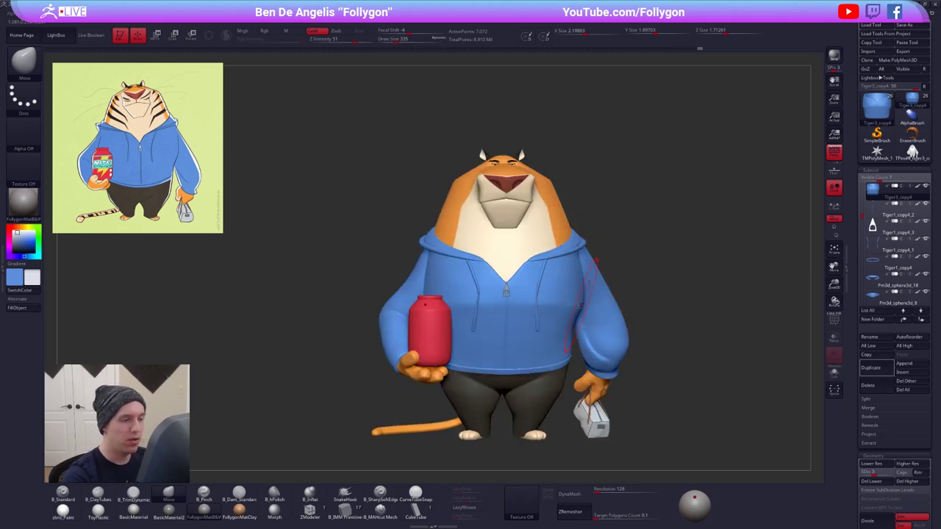
- Step the torso up three subdivision levels and set the draw size to 227
right_click_drag(581, 304, 565, 293, "alt")
key("d")
key("d")
key("d")
key("space")
left_click_drag(542, 299, 535, 298)
- Isolate the torso, drop one subdivision level and smooth its waist fold at draw sizes 227 and 181, then show all pieces
mouse_move(544, 298)
right_mouse_down()
mouse_move(513, 298)
mouse_move(494, 318)
mouse_move(631, 309)
right_mouse_up()
key("alt+s")
key("shift")
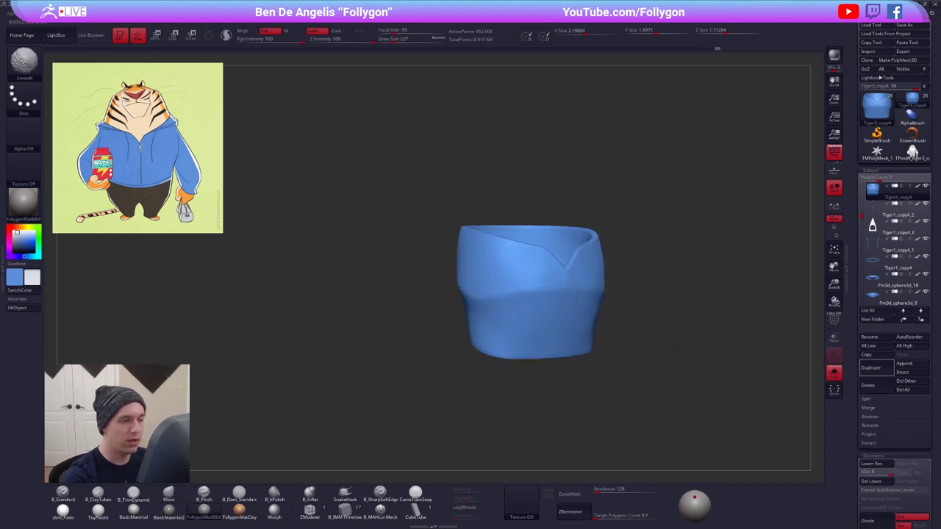
key("shift+d")
right_click_drag(526, 305, 584, 297, "alt")
key("space")
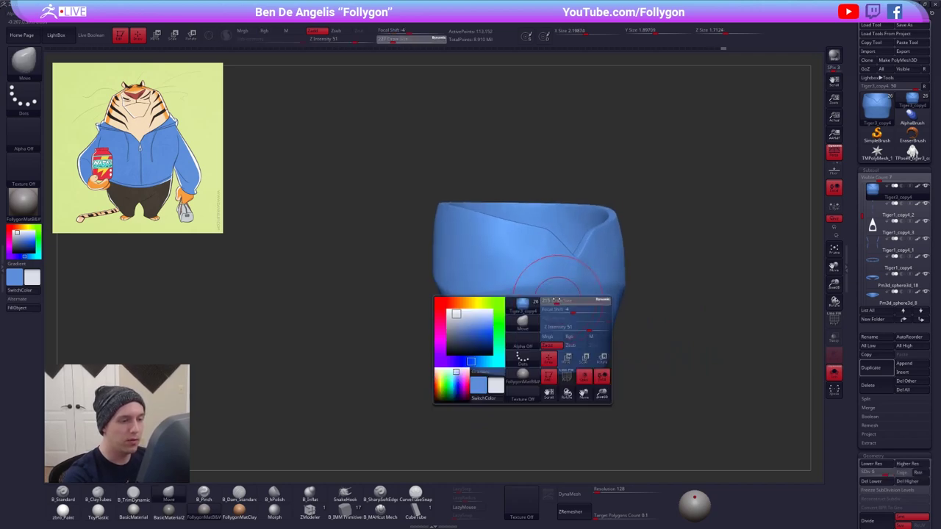
left_click_drag(585, 297, 579, 297)
key("shift")
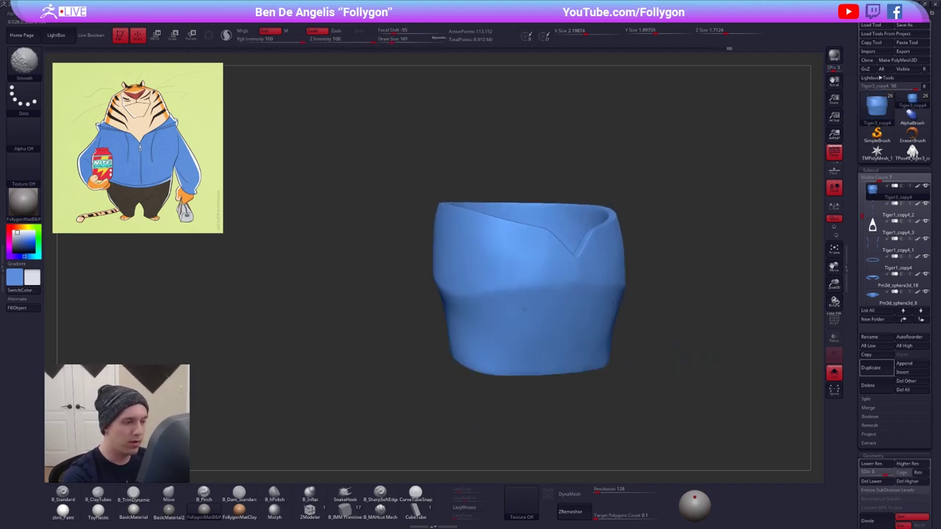
right_click_drag(473, 292, 419, 261)
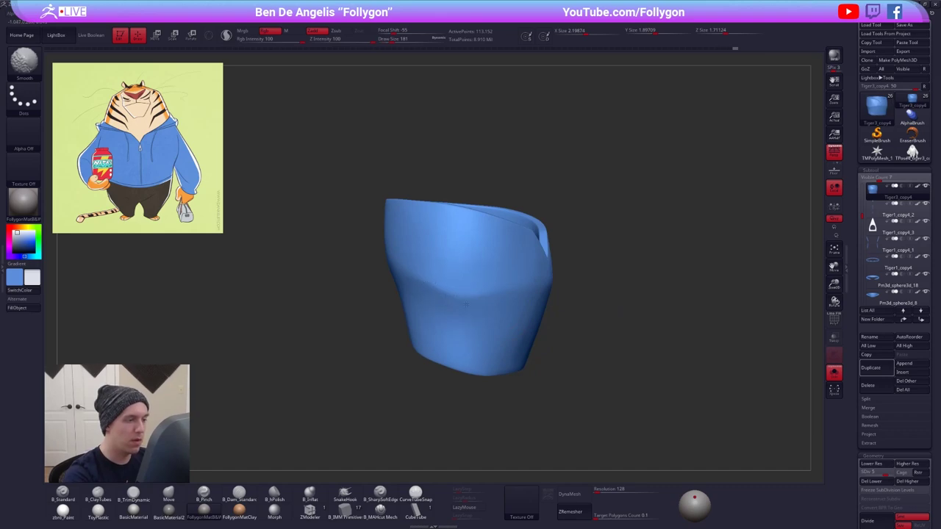
left_click_drag(465, 303, 503, 312, "shift")
right_click_drag(540, 316, 456, 330)
key("alt+s")
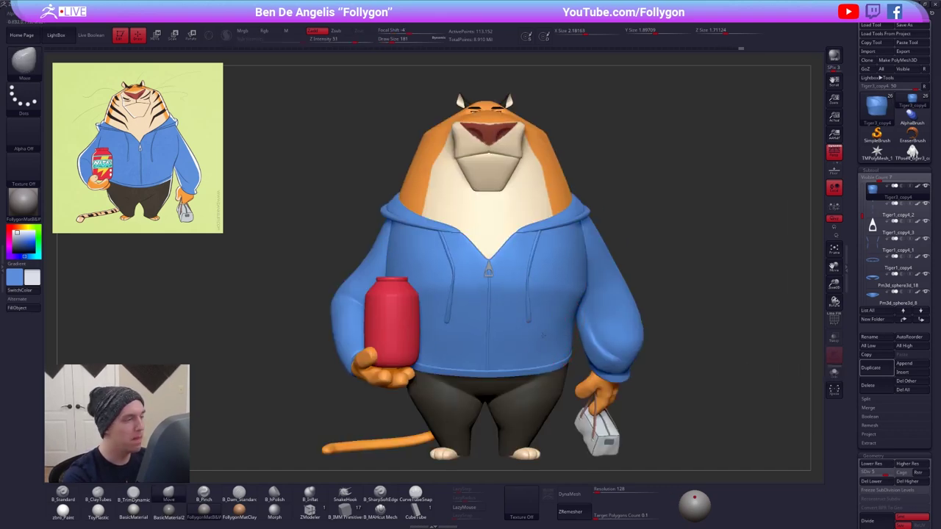
- Soften the fold on the torso's side with the Smooth brush at draw size 215, working one subdivision level lower
mouse_move(542, 334)
right_mouse_down("alt")
mouse_move(536, 344)
mouse_move(525, 326)
right_mouse_up("alt")
key("space")
left_click_drag(542, 316, 554, 316)
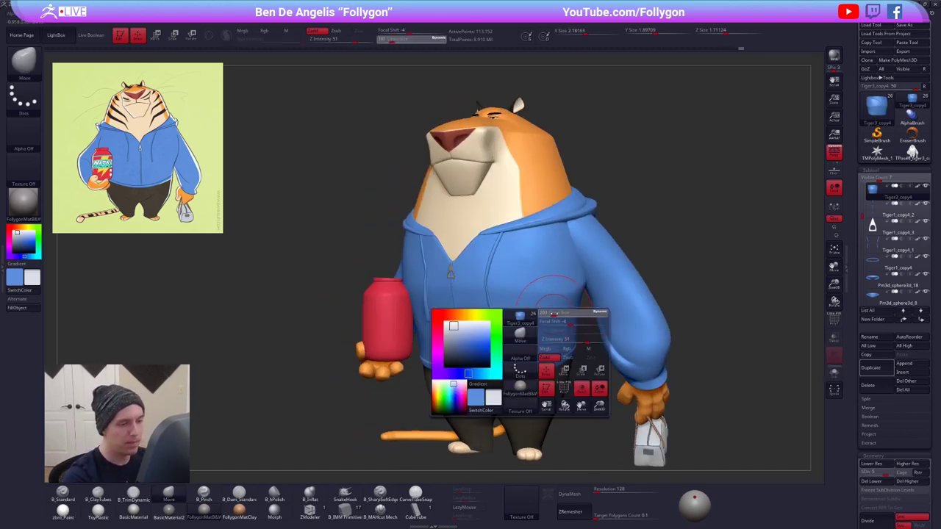
key("2")
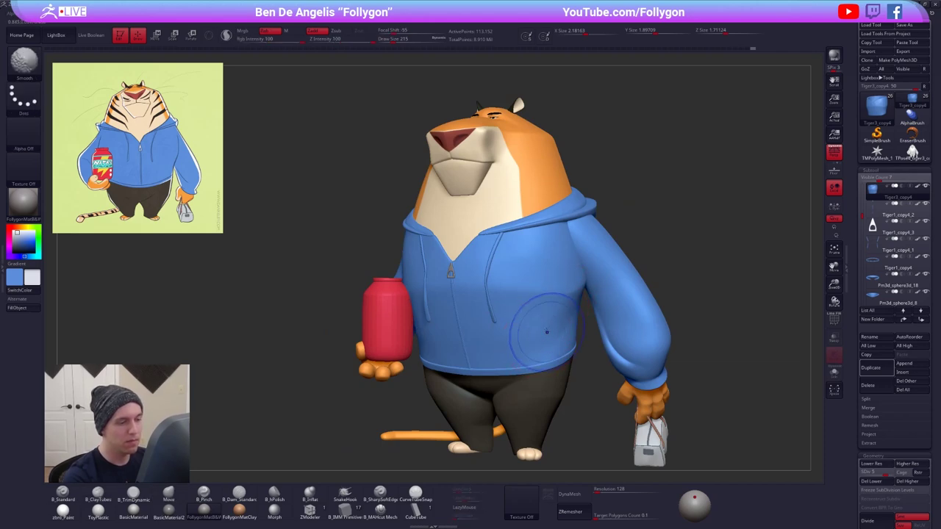
key("shift+d")
key("alt+s")
right_click_drag(548, 315, 554, 298)
mouse_move(554, 299)
left_mouse_down()
mouse_move(540, 330)
mouse_move(538, 317)
mouse_move(590, 312)
left_mouse_up()
key("shift")
- Refine the isolated torso's waist fold from several angles at draw size 160 and bring the other pieces back into view
key("5")
right_click_drag(591, 312, 540, 299)
key("4")
key("space")
mouse_move(540, 298)
left_mouse_down()
mouse_move(549, 296)
mouse_move(524, 299)
left_mouse_up()
key("space")
right_click_drag(488, 298, 535, 294)
key("shift")
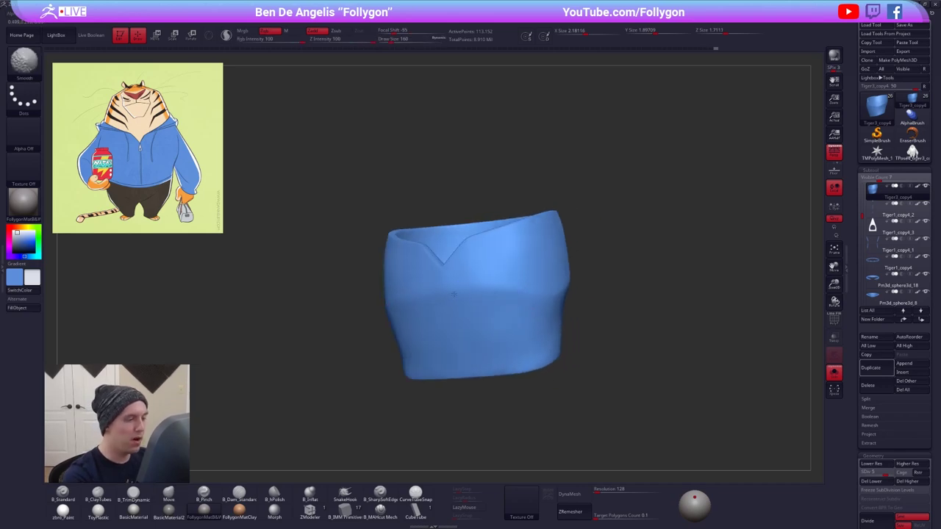
mouse_move(490, 343)
right_mouse_down()
mouse_move(584, 311)
mouse_move(604, 316)
right_mouse_up()
key("alt+s")
- Lower the torso by two subdivision levels and reshape its side in isolation with the Move brush at draw size 265
key("space")
left_click_drag(559, 299, 565, 298)
mouse_move(564, 293)
right_mouse_down()
mouse_move(513, 300)
mouse_move(506, 323)
mouse_move(514, 306)
right_mouse_up()
key("shift+d")
key("shift+d")
key("alt+s")
key("space")
mouse_move(516, 305)
left_mouse_down()
mouse_move(556, 297)
mouse_move(534, 303)
left_mouse_up()
key("bracketleft")
key("space")
right_click_drag(535, 299, 517, 353)
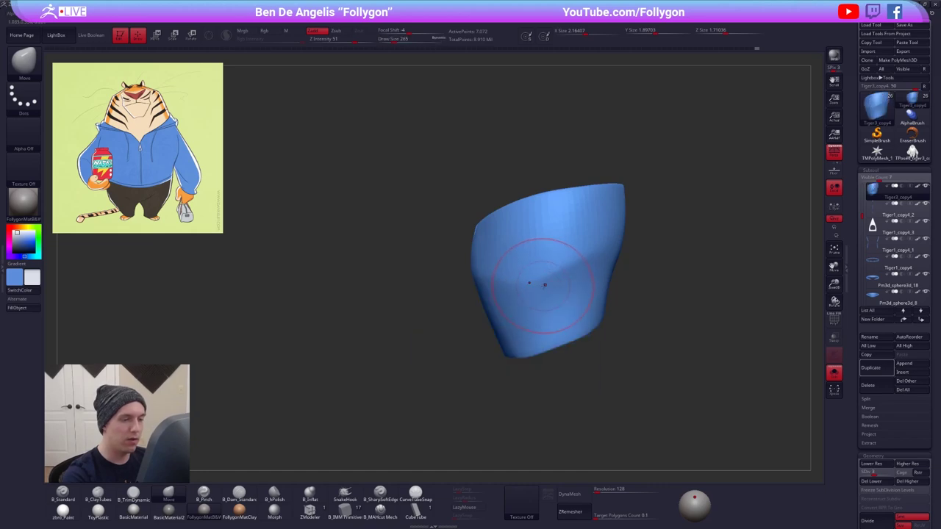
- Show the full figure, step the torso up three subdivision levels and check the hoodie from the front and side
right_click_drag(545, 284, 500, 328, "shift")
key("alt+s")
key("d")
key("d")
key("d")
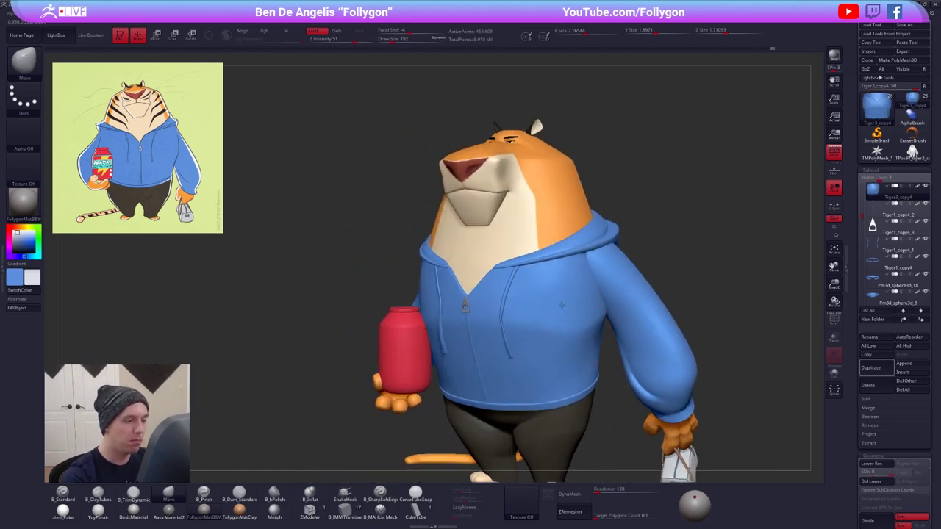
mouse_move(716, 401)
right_mouse_down("alt")
mouse_move(701, 369)
mouse_move(753, 387)
mouse_move(538, 319)
right_mouse_up("alt")
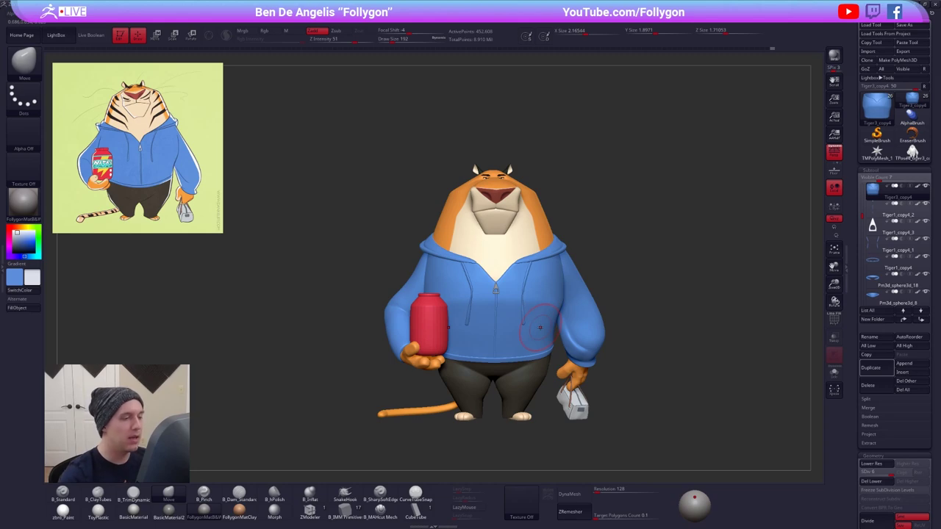
mouse_move(531, 301)
right_mouse_down()
mouse_move(558, 324)
mouse_move(534, 344)
mouse_move(489, 333)
right_mouse_up()
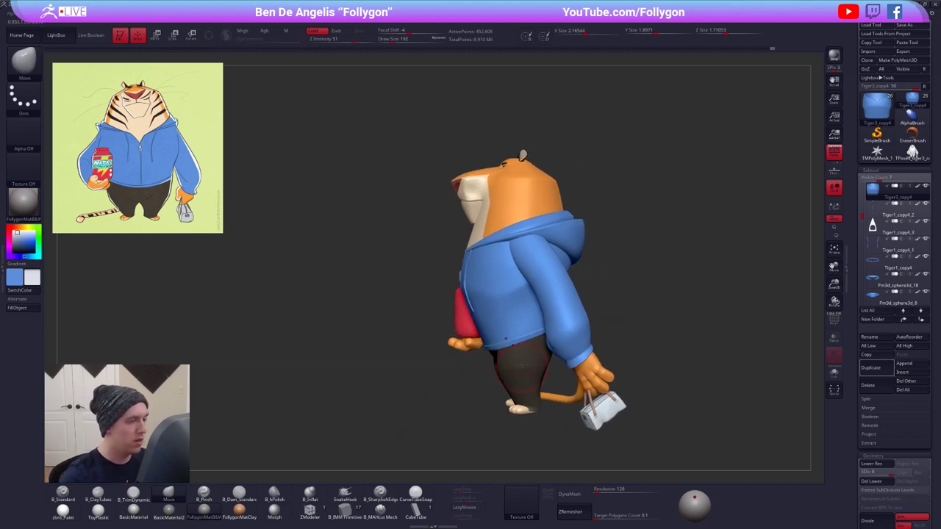
- Select the sleeve of the arm holding the bag and reshape its shoulder in side view with the Move brush at draw sizes 279 and 239
left_click(540, 272, "alt")
key("space")
left_click(551, 289)
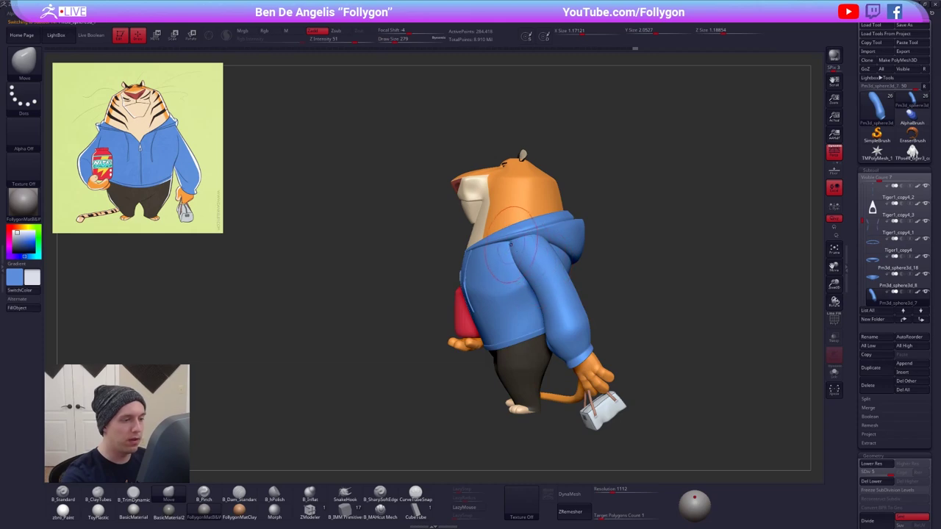
left_click_drag(514, 243, 508, 243)
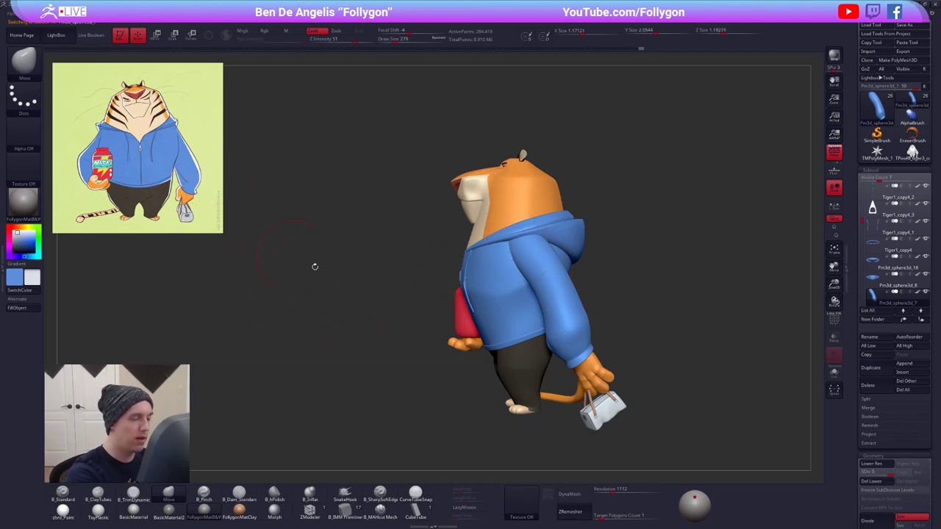
right_click_drag(530, 284, 536, 256, "alt")
key("space")
left_click(539, 267)
left_click_drag(507, 234, 504, 231)
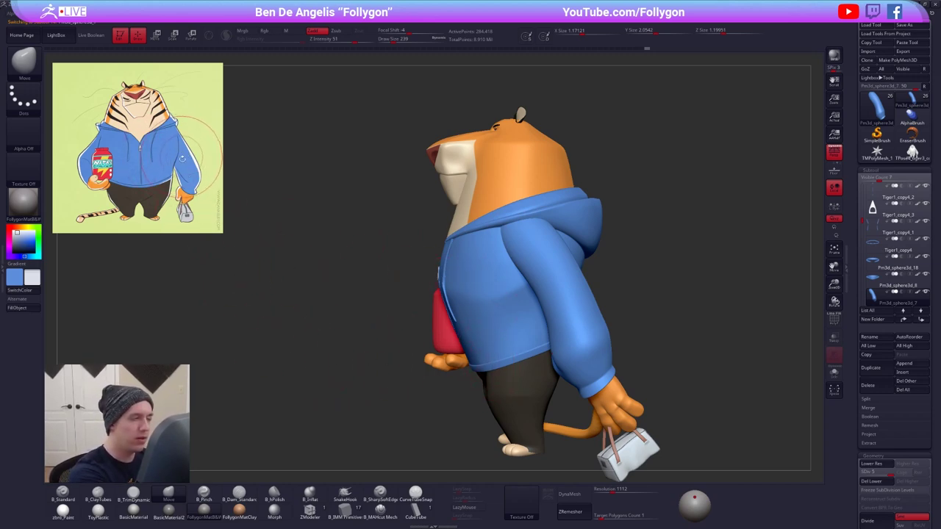
- Isolate the hoodie torso, step it down two subdivision levels and smooth its waist fold at draw size 215
right_click_drag(555, 397, 650, 390)
left_click(453, 315, "alt")
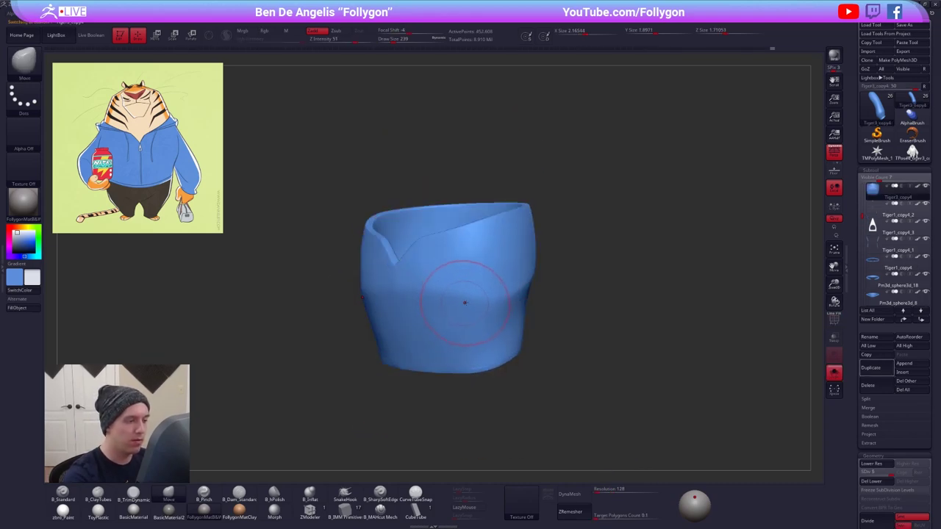
left_click(460, 300, "ctrl+shift")
key("shift+d")
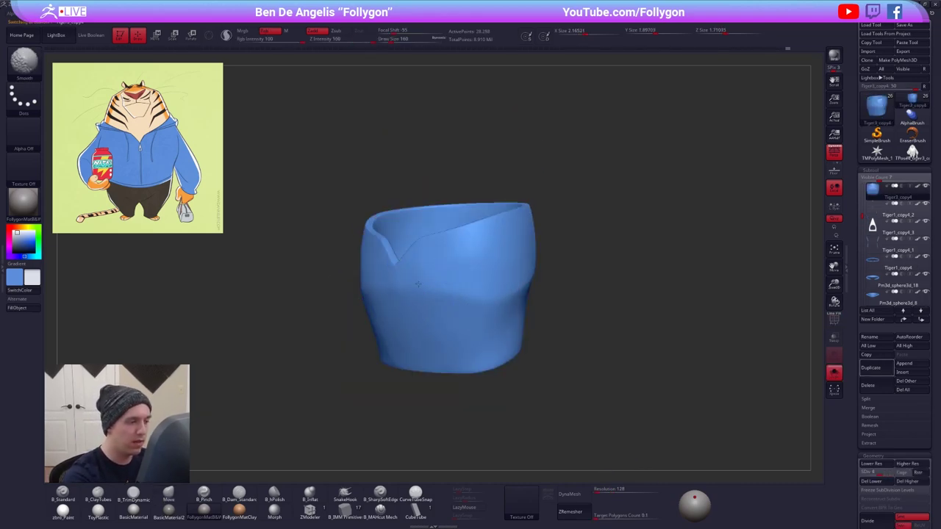
left_click(473, 349, "ctrl+shift")
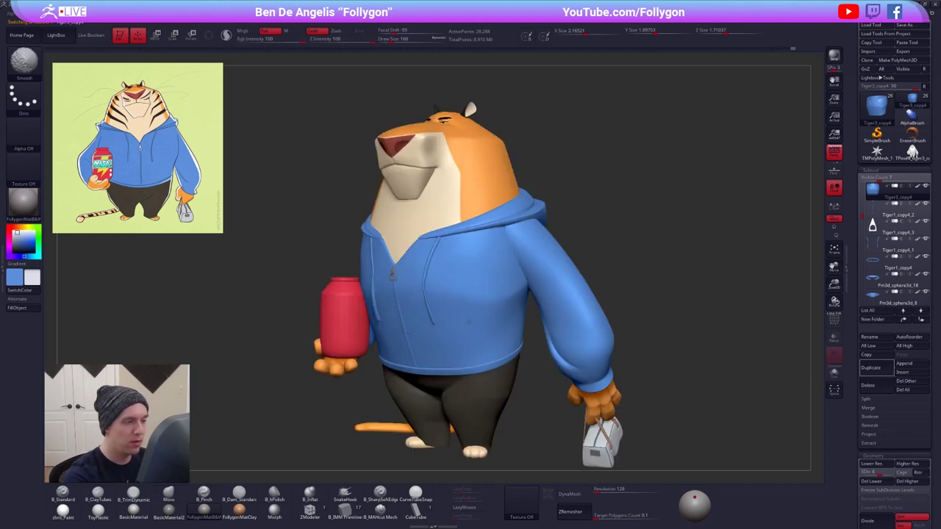
key("shift")
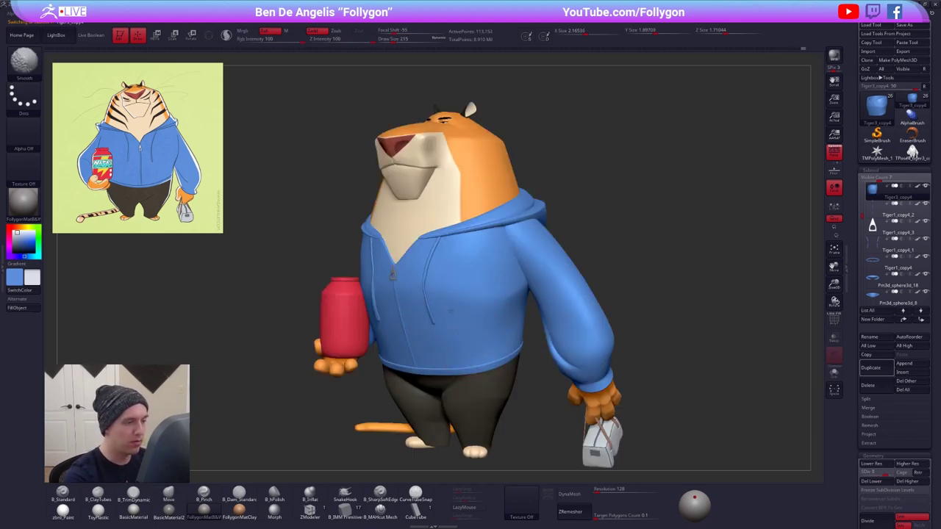
key("shift+d")
right_click_drag(450, 312, 551, 292)
key("alt+s")
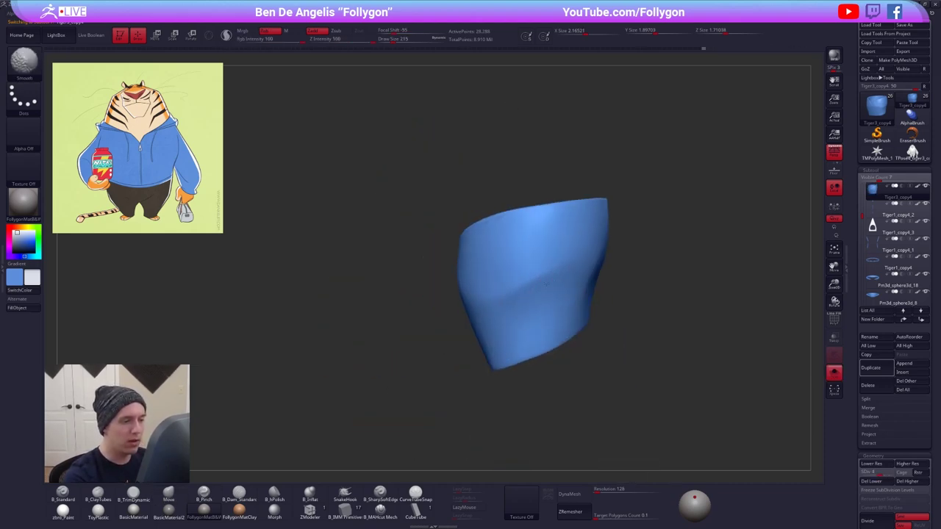
left_click_drag(529, 296, 513, 304, "shift")
right_click_drag(513, 304, 443, 298)
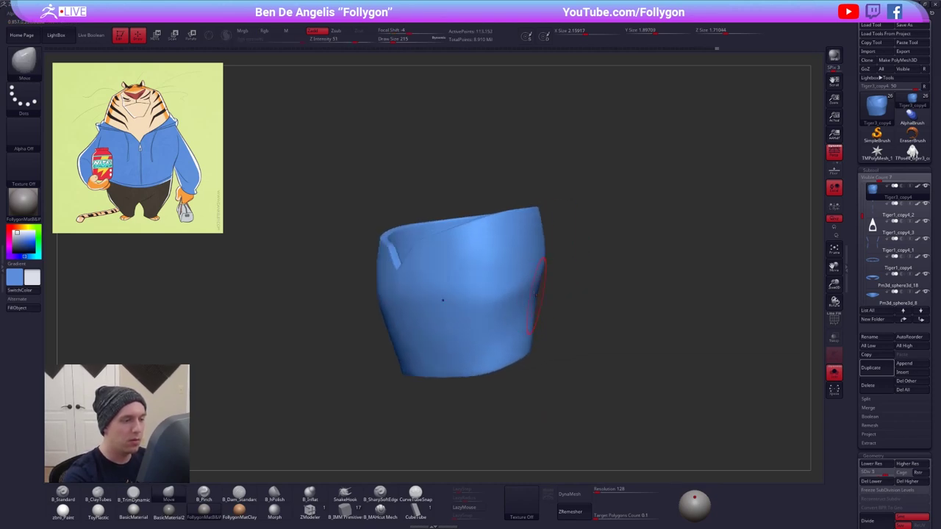
- Raise the torso two subdivision levels, tighten its waist fold with the B_Pinch brush at draw size 215 and show the full figure
key("d")
key("d")
key("5")
right_click_drag(515, 291, 467, 300)
left_click_drag(497, 300, 615, 245)
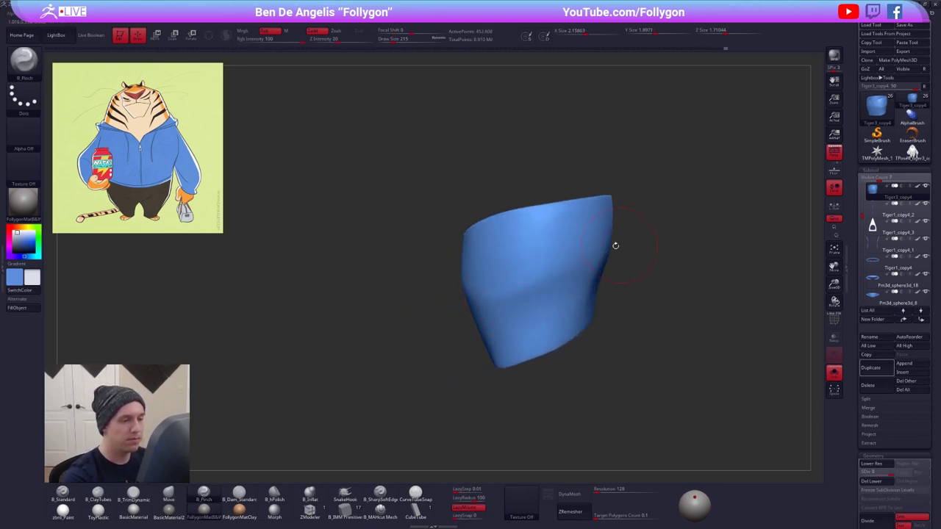
right_click_drag(615, 246, 655, 239)
left_click_drag(549, 290, 532, 299)
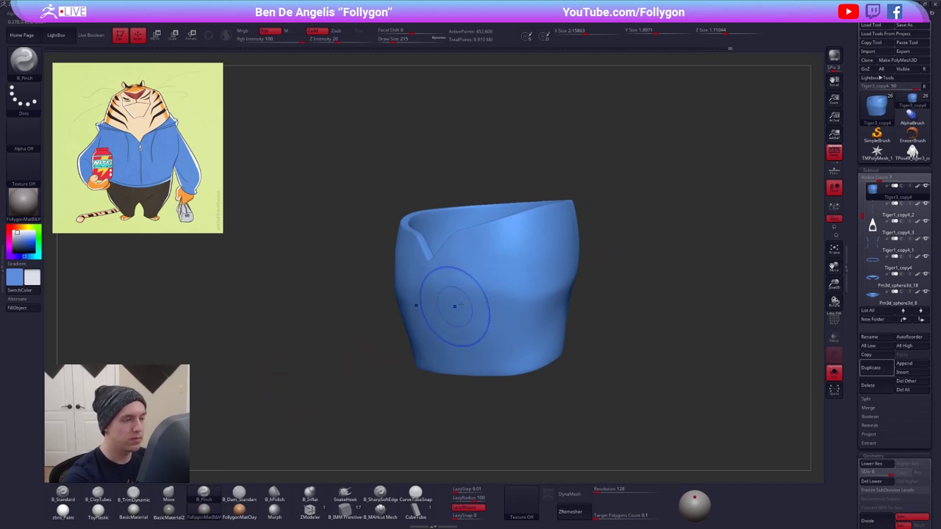
left_click_drag(454, 306, 468, 320, "shift")
key("alt+s")
- Examine the full figure from the front and from a three-quarter angle against the reference drawing
right_click_drag(468, 319, 597, 337, "shift")
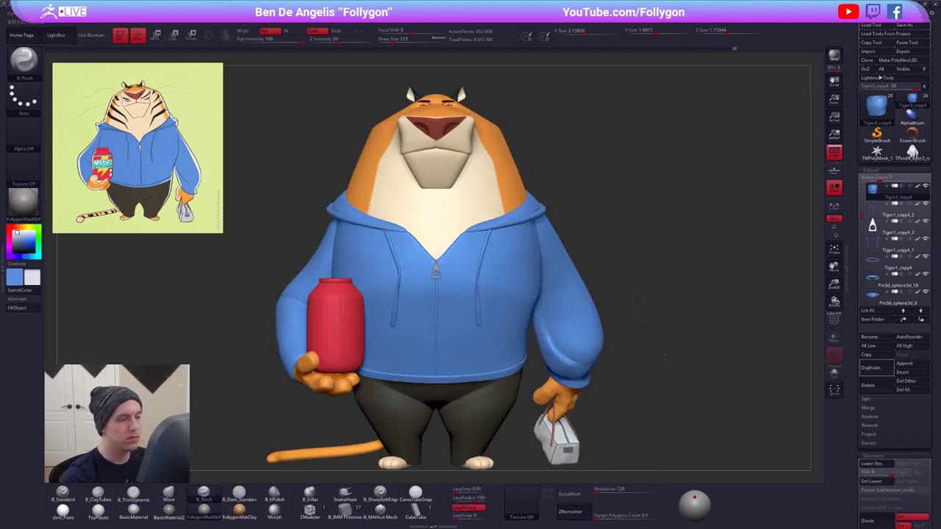
right_click_drag(661, 351, 643, 350, "ctrl")
right_click_drag(661, 397, 675, 401)
left_click_drag(673, 401, 777, 252)
left_click_drag(688, 317, 700, 324)
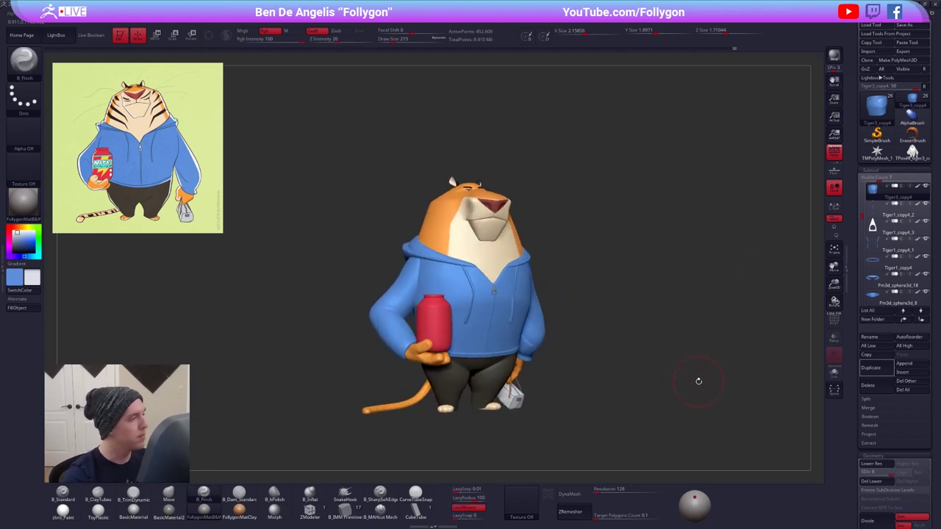
mouse_move(697, 383)
left_mouse_down("shift")
mouse_move(704, 393)
mouse_move(704, 380)
mouse_move(683, 386)
left_mouse_up("shift")
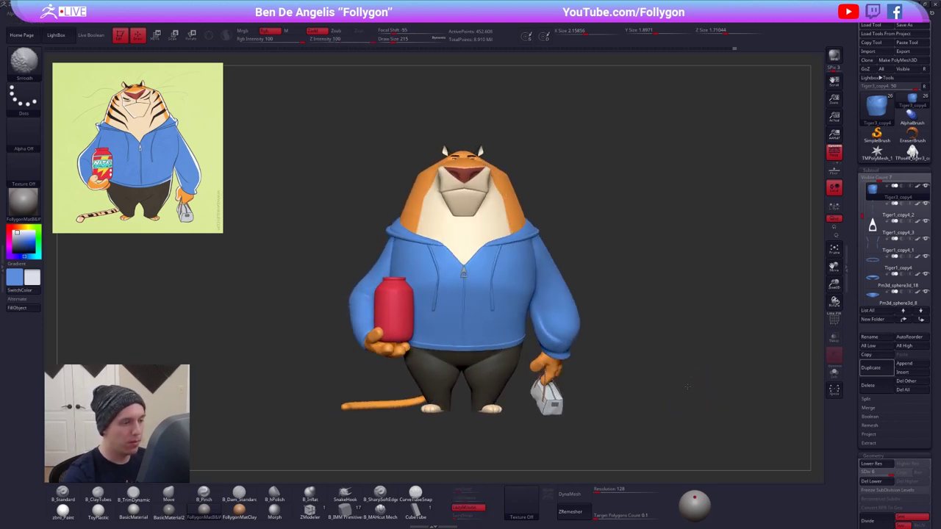
- Switch back to the Move brush and set its draw size to 350
right_click_drag(523, 342, 533, 287)
key("b")
key("m")
key("v")
key("space")
left_click_drag(538, 288, 547, 287)
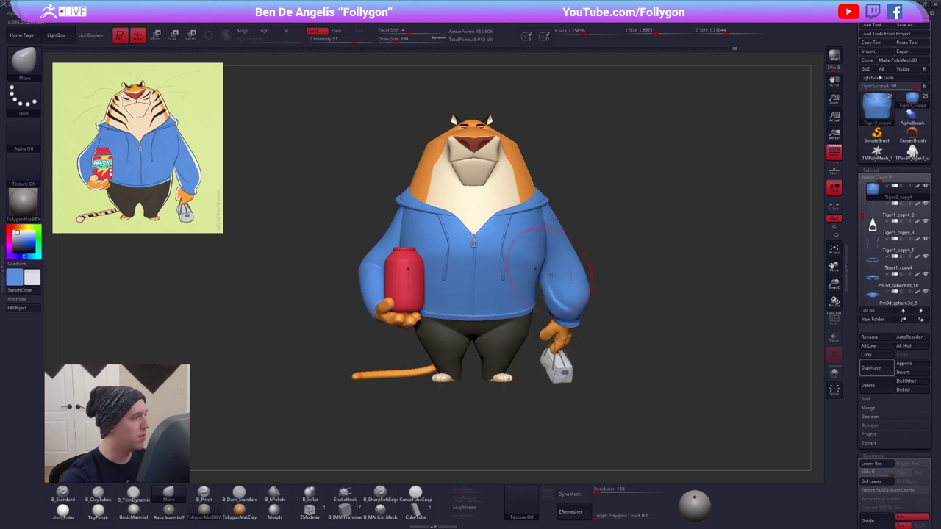
- Combine all the tiger's subtools into a single low-resolution posing mesh with TPoseMesh
right_click_drag(532, 275, 537, 287, "alt")
key("q")
left_click(723, 357)
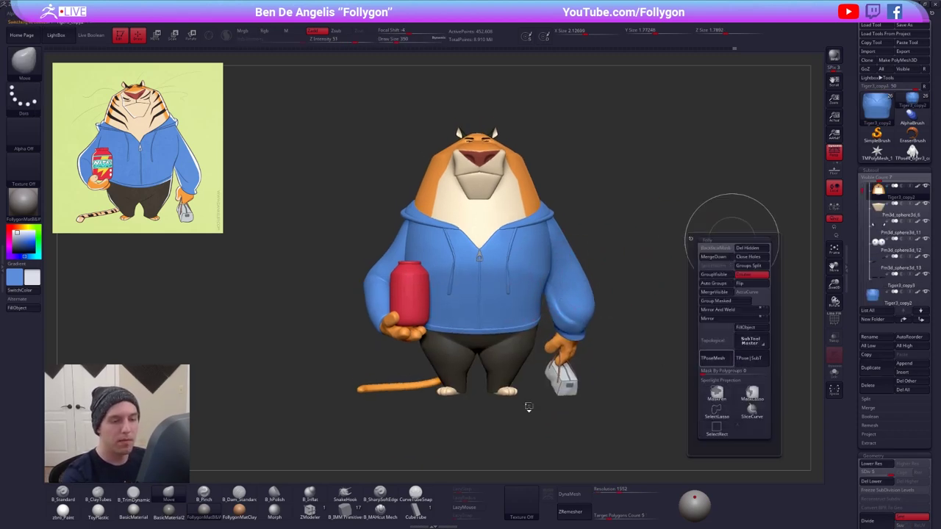
key("Down")
key("Down")
key("Down")
key("Down")
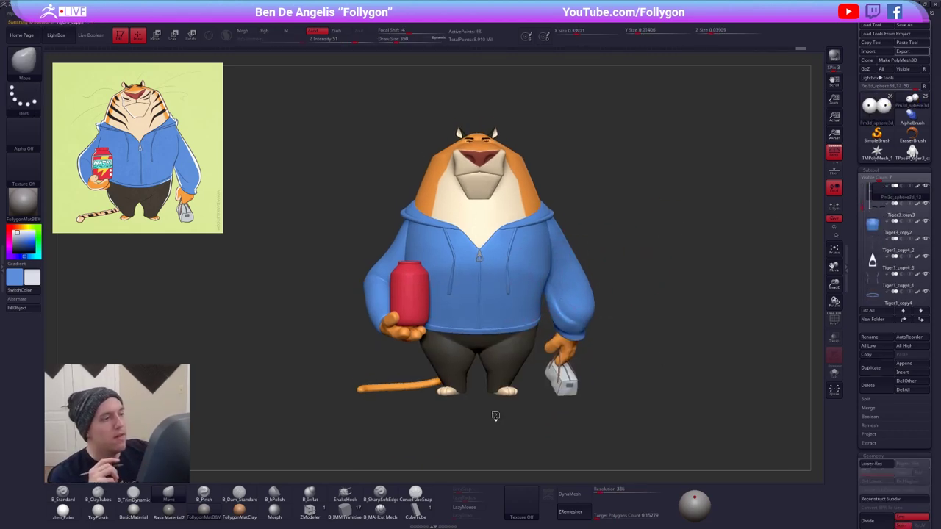
key("Down")
key("Down")
key("Down")
key("Down")
key("Down")
key("Down")
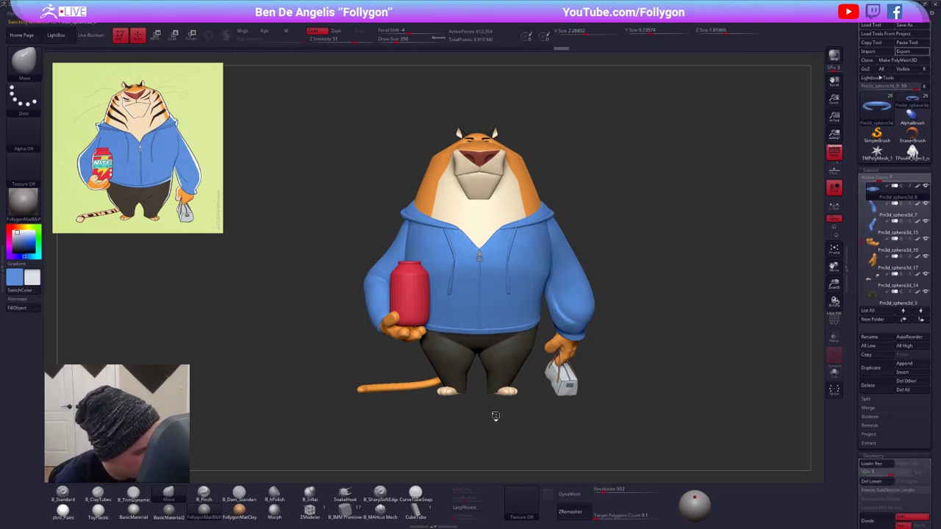
key("Down")
key("Down")
key("Down")
key("Down")
key("Down")
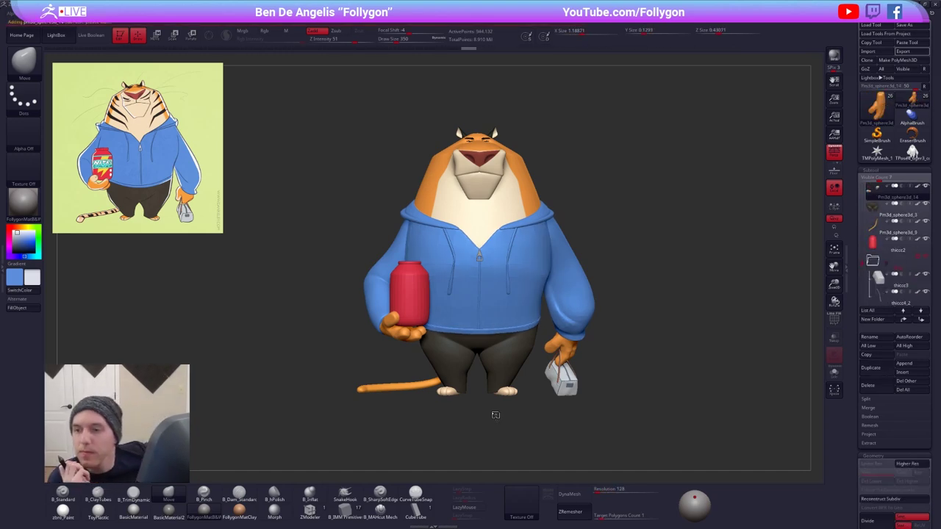
key("Down")
key("Down")
key("Down")
key("Down")
key("Down")
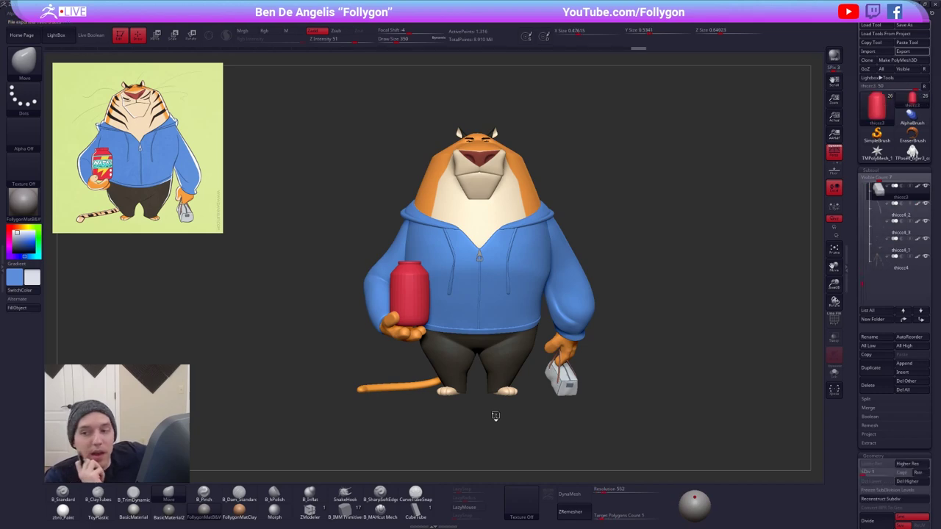
key("ctrl+shift+t")
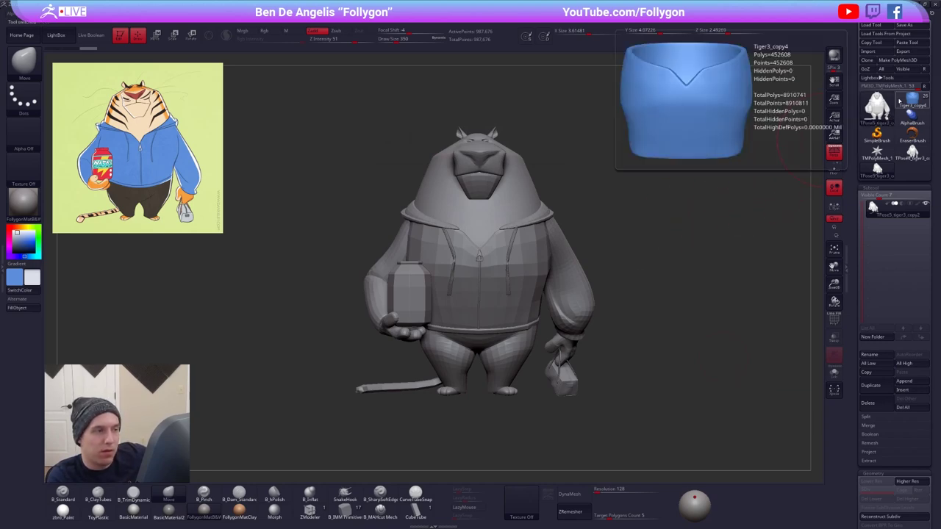
- Return to the original Tiger3_copy4 tool and set the draw size to 292
left_click(910, 99)
key("space")
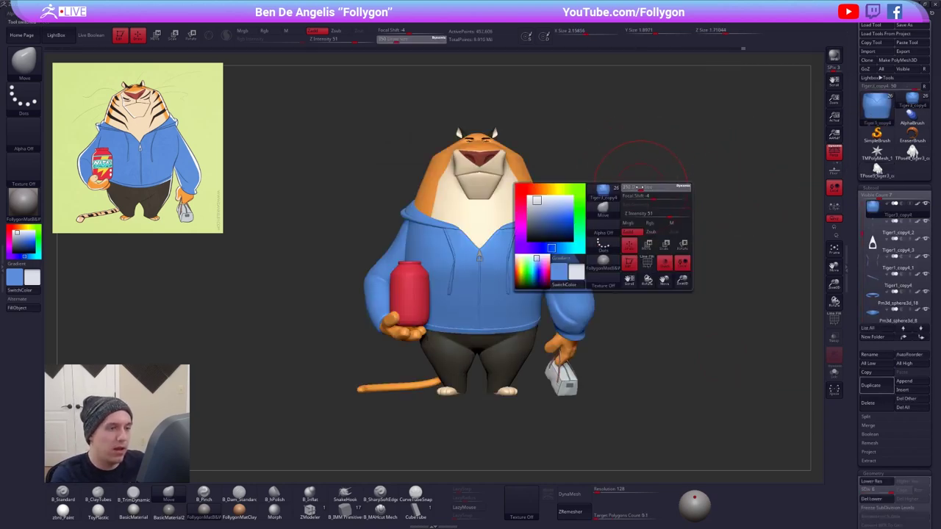
mouse_move(644, 190)
left_mouse_down()
mouse_move(627, 194)
mouse_move(661, 224)
left_mouse_up()
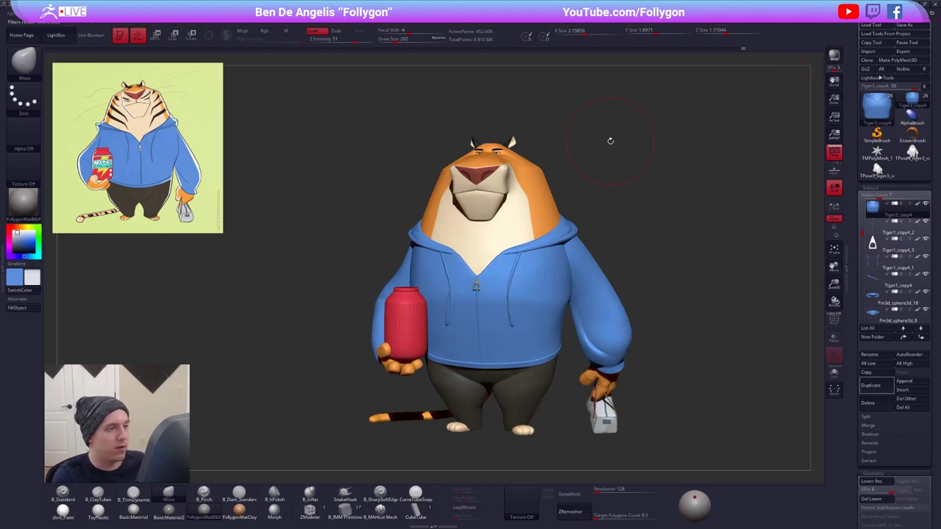
- Switch to Chrome and open the details of the ZBrush 2019 NPR Filter Tests product on the store page
key("ctrl+z")
key("alt+Tab")
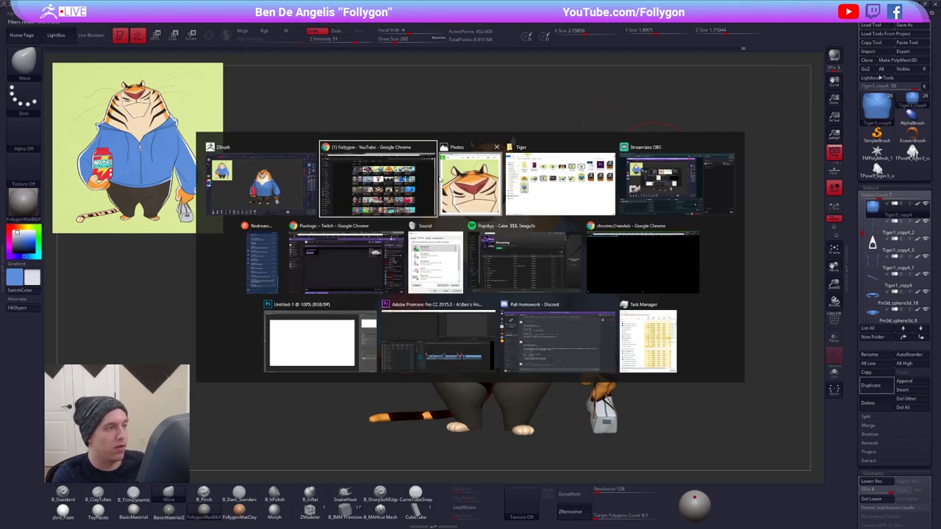
left_click(399, 179)
left_click(430, 7)
scroll(421, 235, "down", 3)
scroll(421, 236, "down", 5)
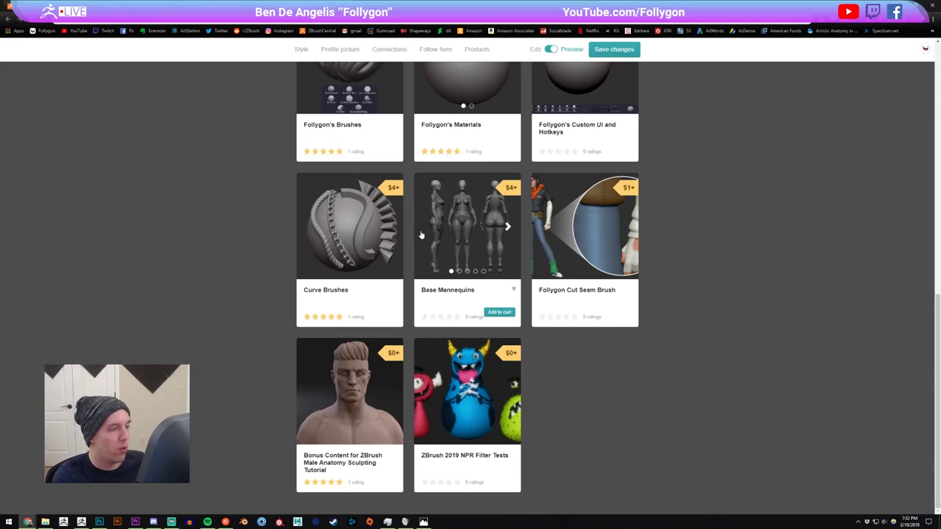
left_click(467, 411)
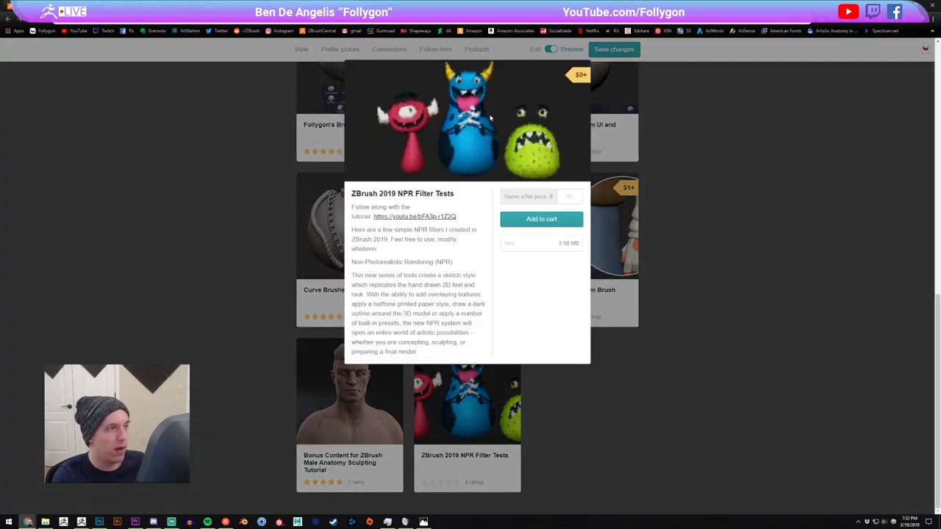
- Close the product details, look through the other products on the store page and switch back to ZBrush
left_click(275, 149)
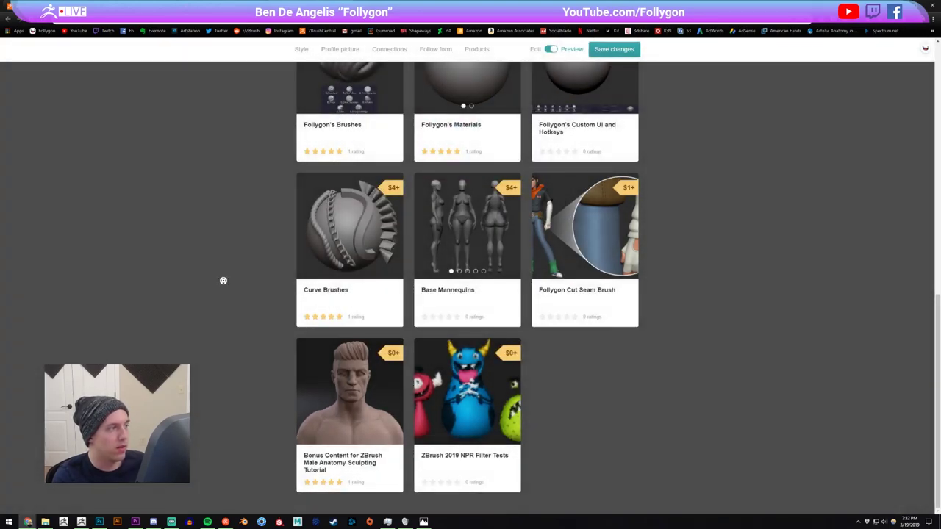
scroll(225, 279, "up", 10)
scroll(248, 204, "down", 2)
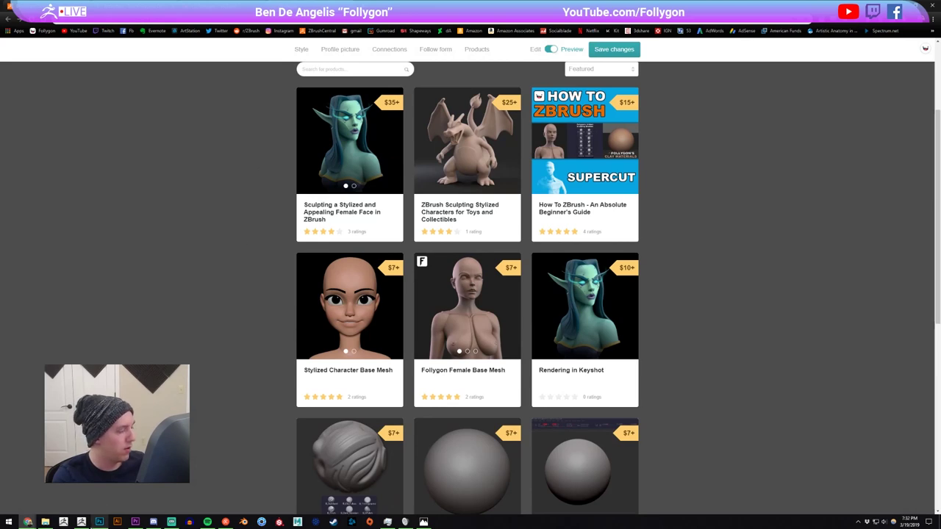
left_click(81, 521)
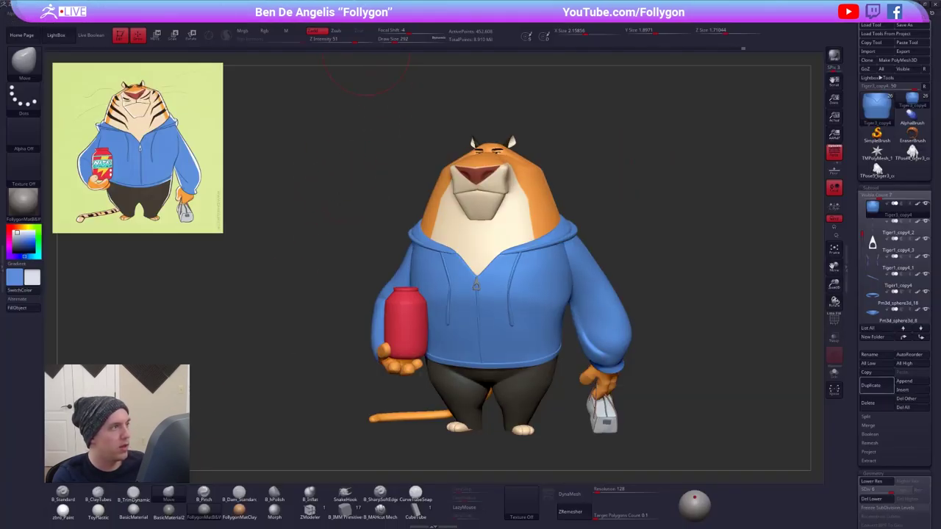
- Open the BPR Filters settings and make a painterly BPR test render of the enlarged tiger from the front
left_click(323, 18)
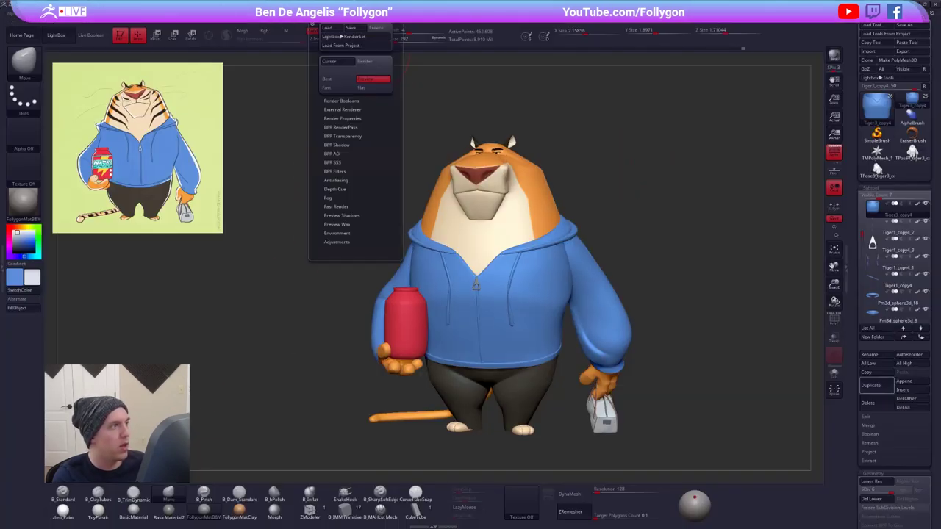
left_click(334, 171)
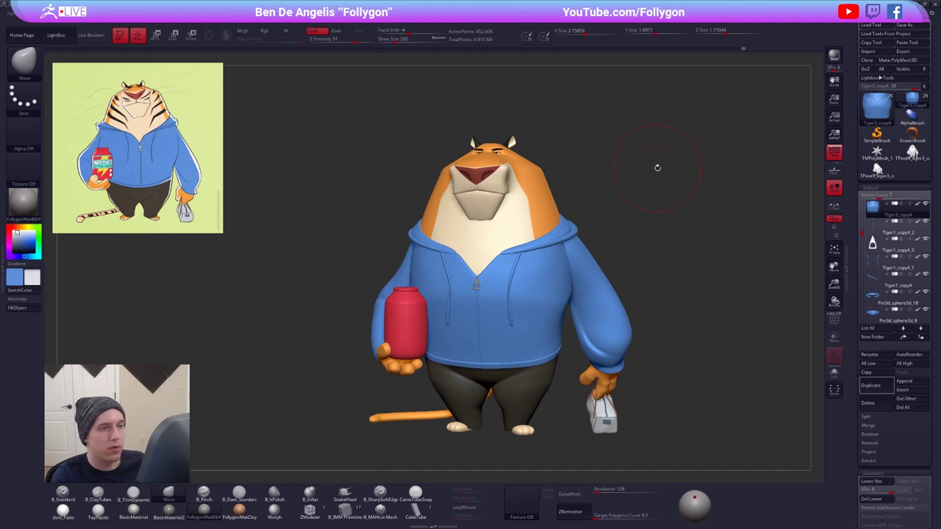
key("space")
left_click_drag(753, 137, 694, 161, "alt")
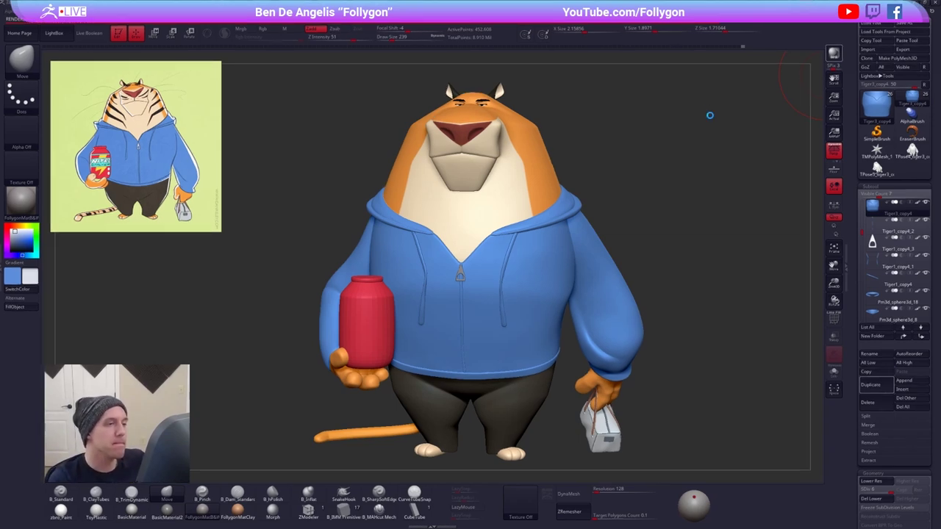
key("shift+r")
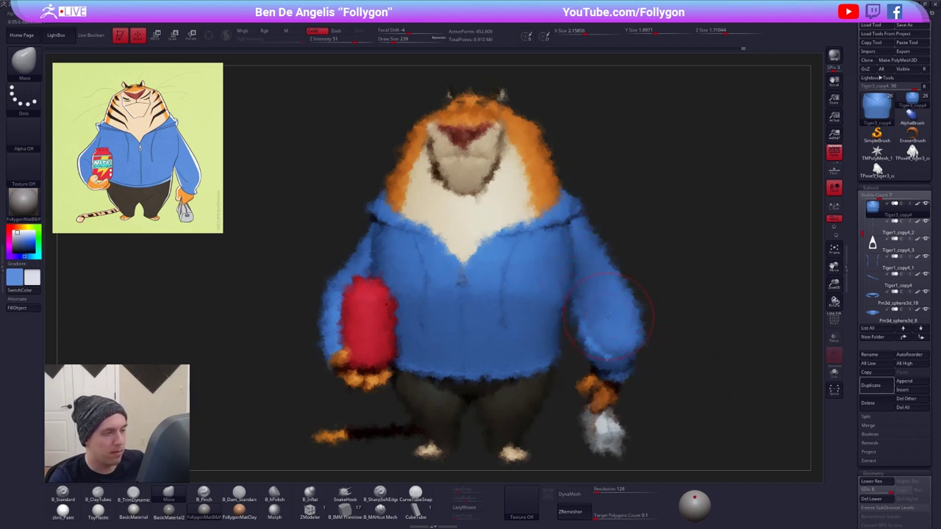
left_click(663, 195)
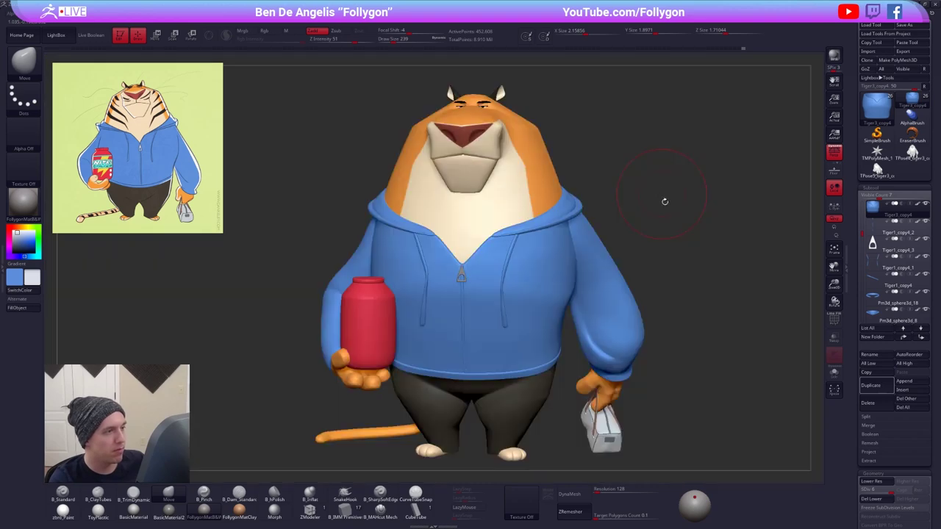
- Reduce the Move brush's draw size to 67
key("space")
left_click_drag(706, 205, 696, 202)
key("ctrl+space")
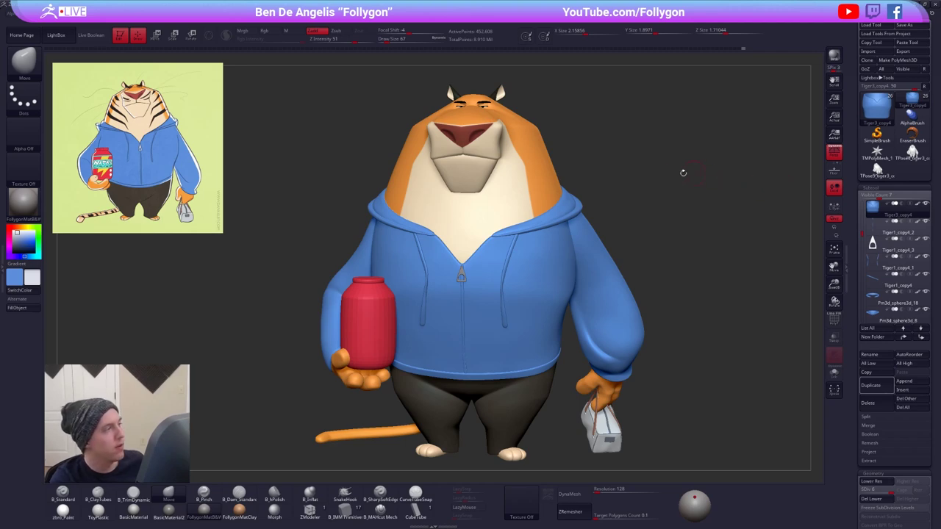
- Switch to Chrome, look through the channel's video list on YouTube and switch back to ZBrush
left_click_drag(683, 173, 618, 169)
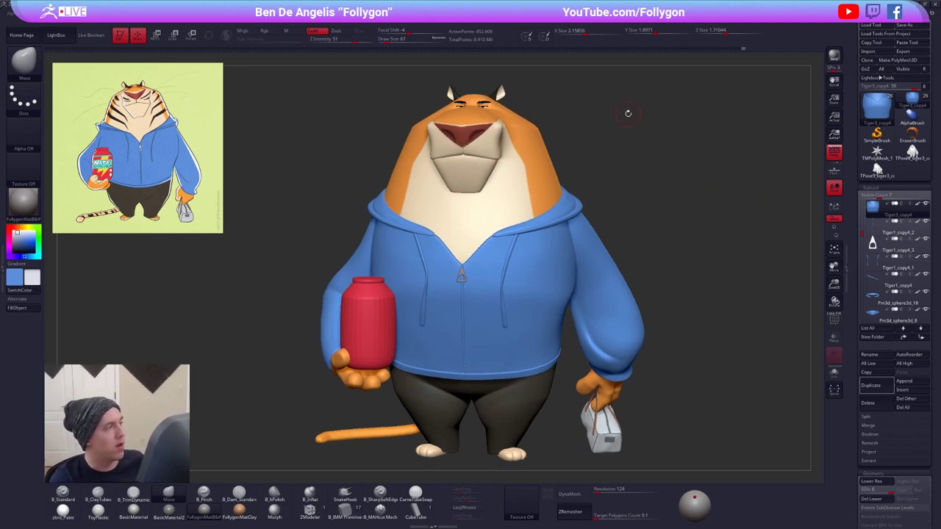
left_click_drag(628, 113, 674, 206)
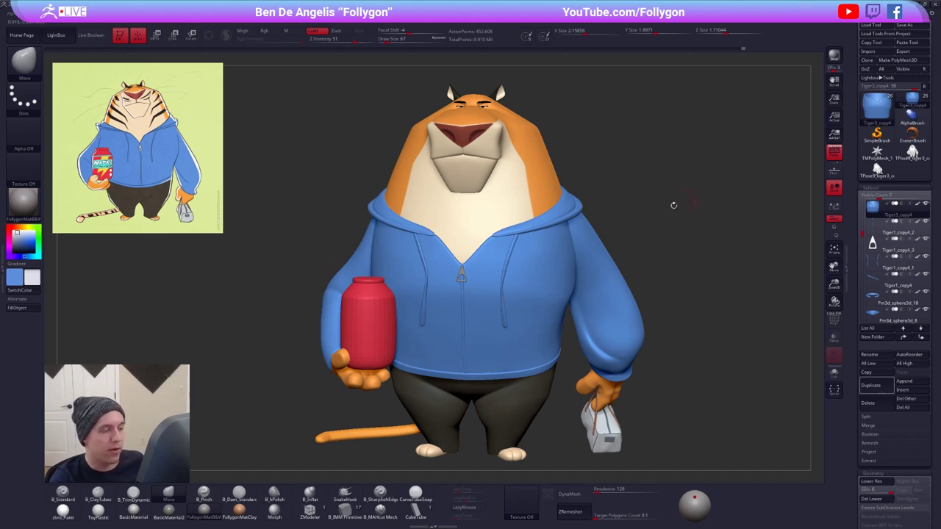
key("alt+Tab")
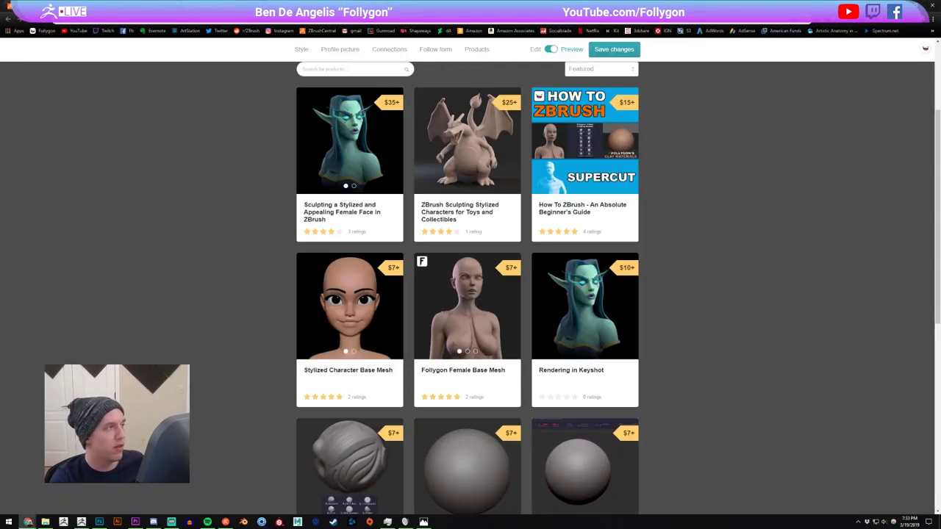
left_click(166, 6)
scroll(342, 246, "down", 7)
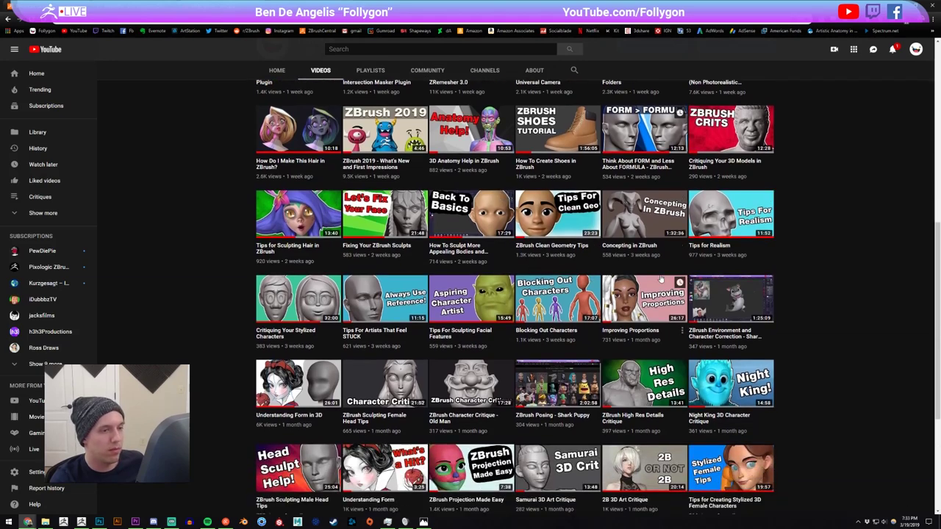
scroll(660, 279, "down", 3)
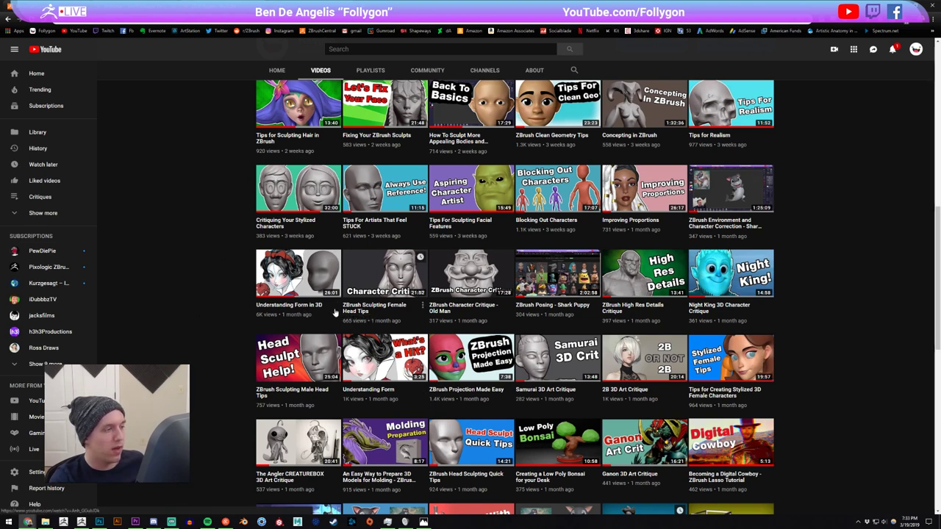
key("alt+Tab")
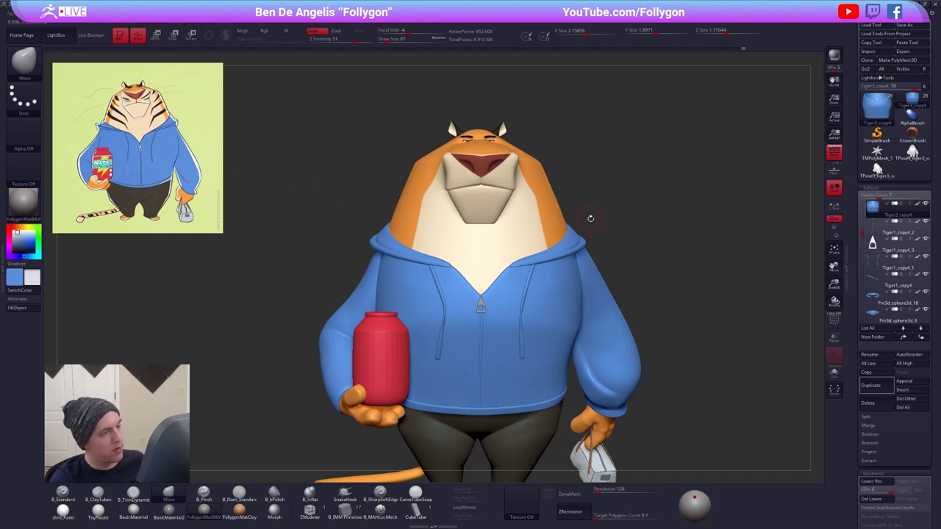
- Set the B_Standard brush to paint Rgb only in the cream sampled from the tiger's chest, with draw size 43
left_click_drag(591, 218, 562, 174)
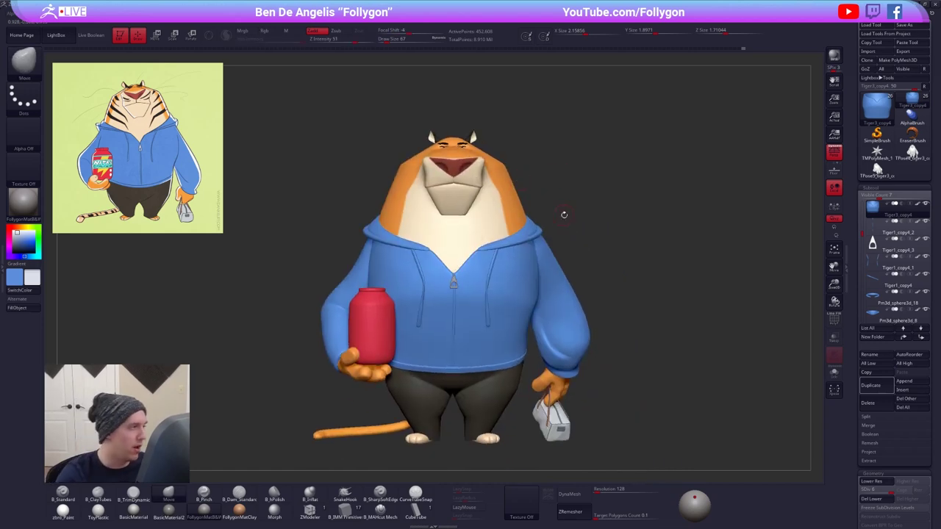
right_click_drag(459, 227, 525, 252, "alt")
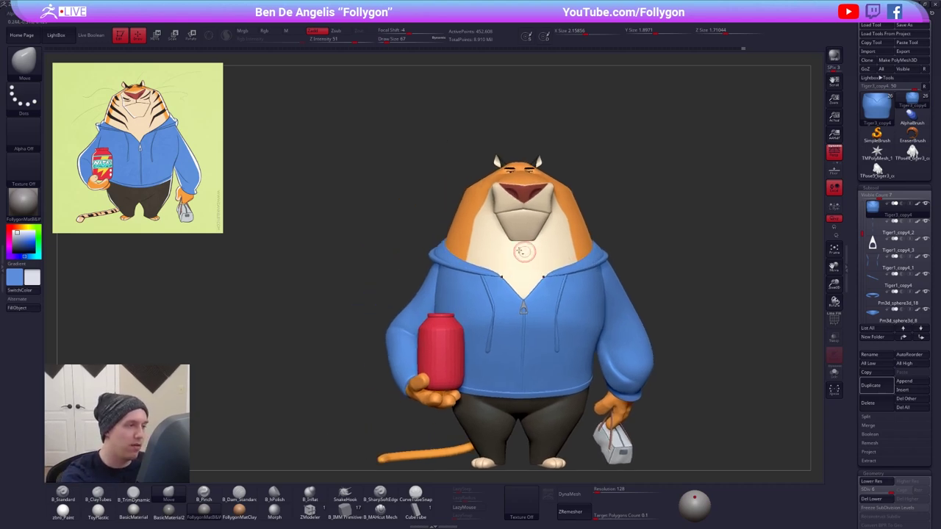
key("1")
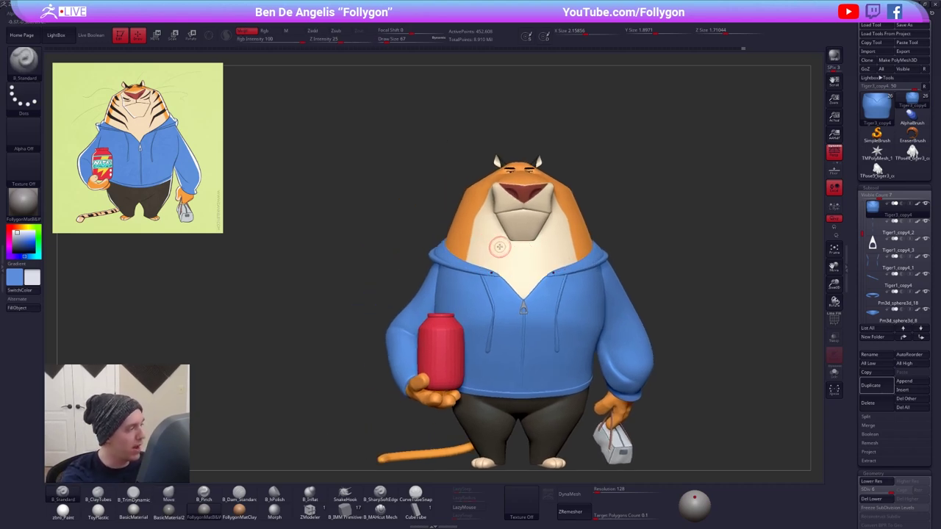
left_click(266, 32)
key("c")
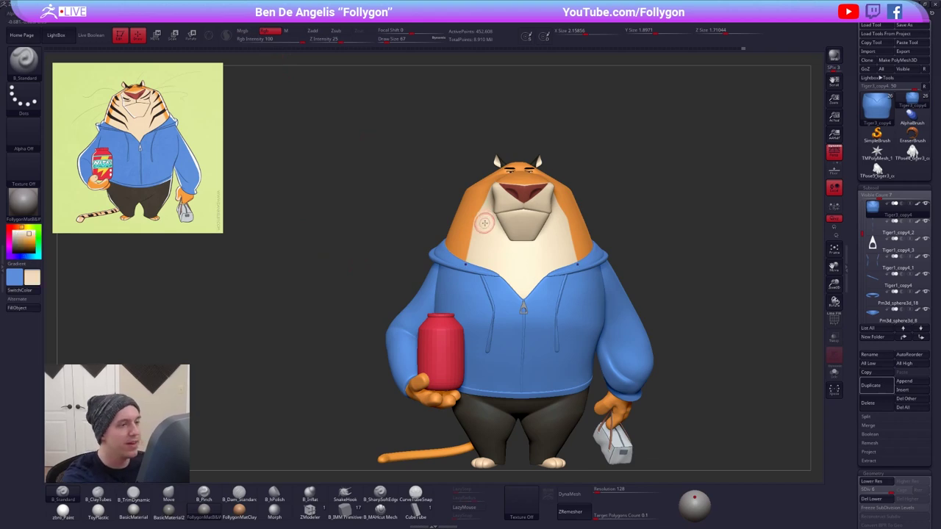
right_click_drag(521, 197, 457, 258, "alt")
key("space")
left_click_drag(482, 209, 480, 209)
right_click_drag(506, 239, 532, 269, "alt")
right_click_drag(531, 269, 478, 233, "alt")
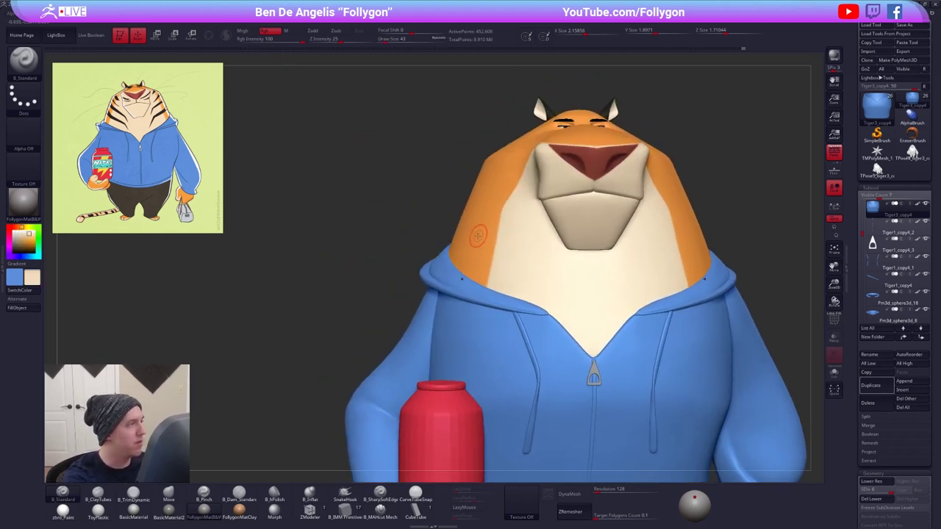
- Isolate the tiger's head and, with LazyMouse on, paint tapered cream strokes down the orange beside the chest patch
key("alt+s")
key("ctrl+shift+s")
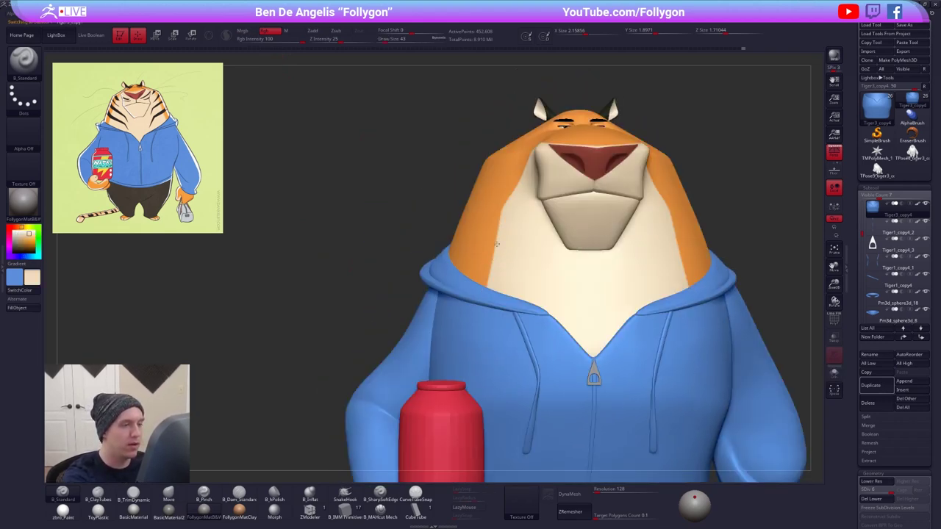
left_click(497, 253, "alt")
right_click_drag(510, 184, 515, 170)
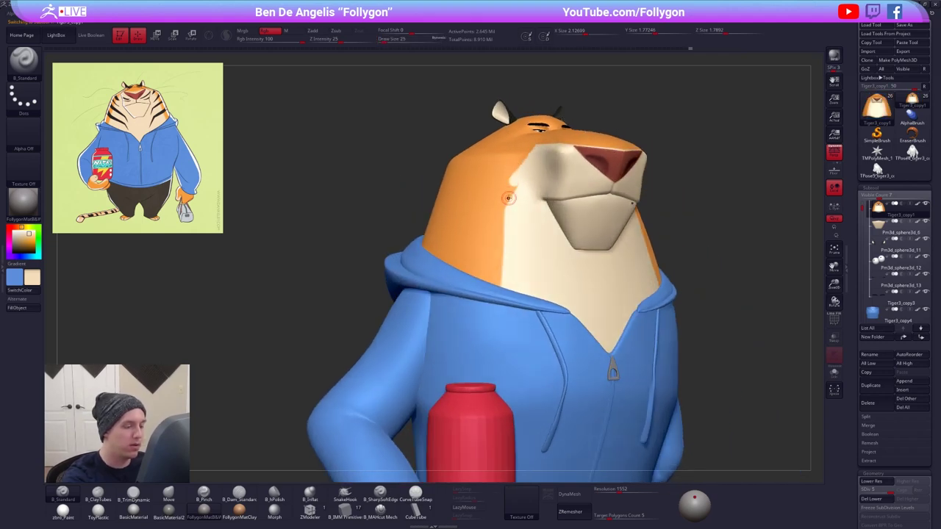
left_click(467, 506)
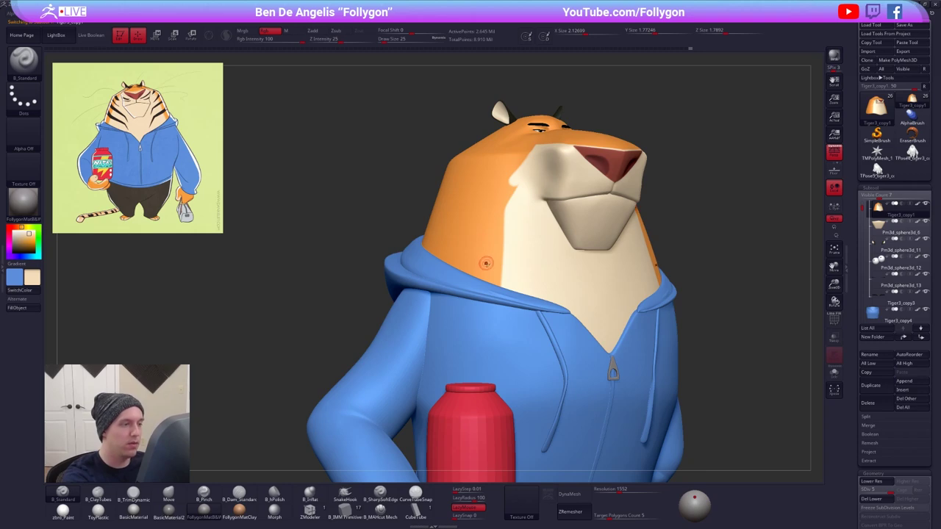
left_click_drag(487, 194, 494, 316)
key("alt+s")
right_click_drag(494, 293, 492, 272, "shift")
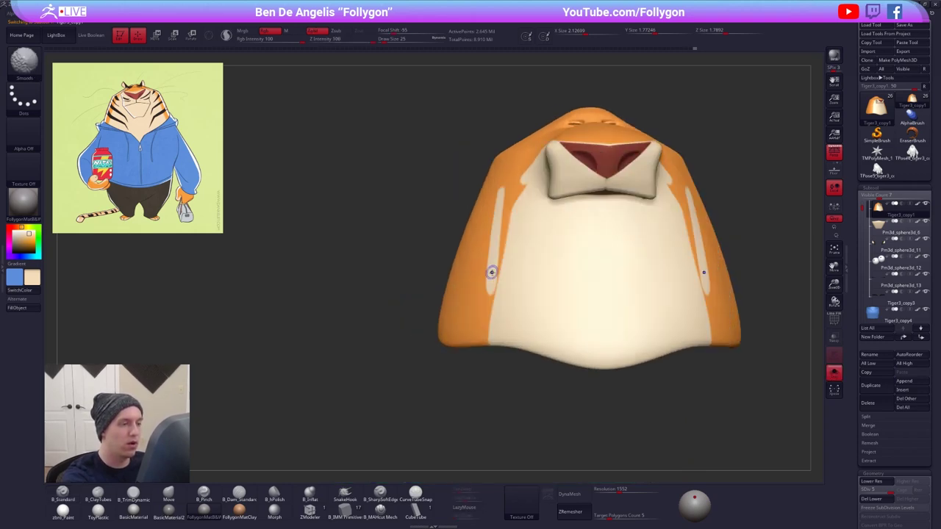
left_click_drag(489, 341, 494, 236)
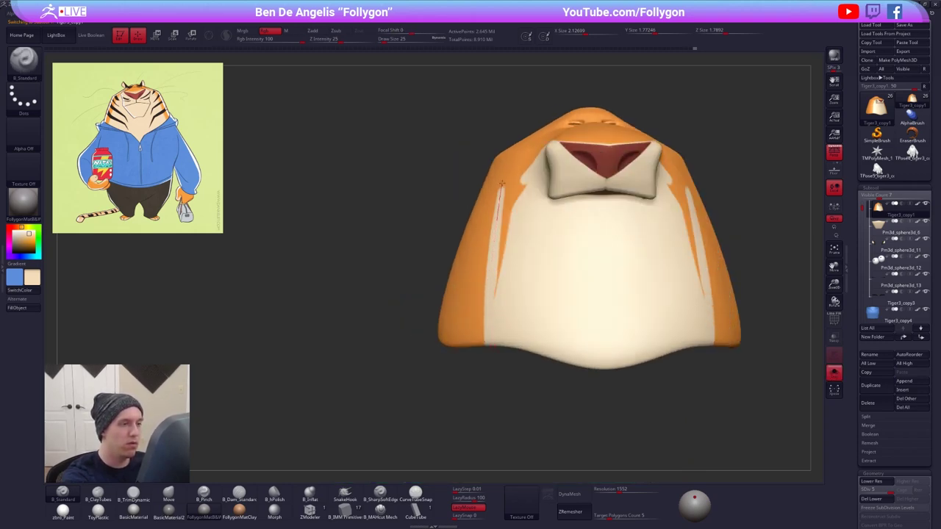
- Enlarge the brush and widen the cream chest patch outward from the cheeks down to the neck's lower edge
key("ctrl+shift+s")
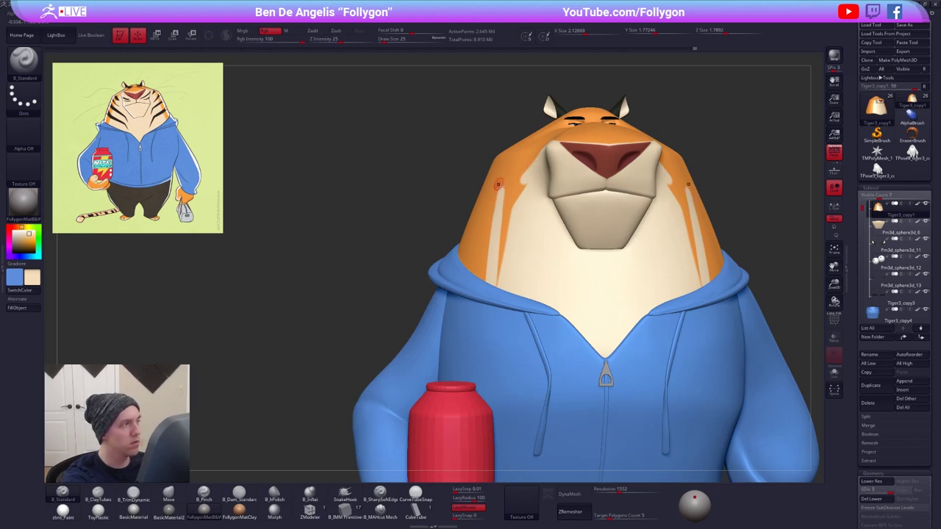
key("ctrl+shift+s")
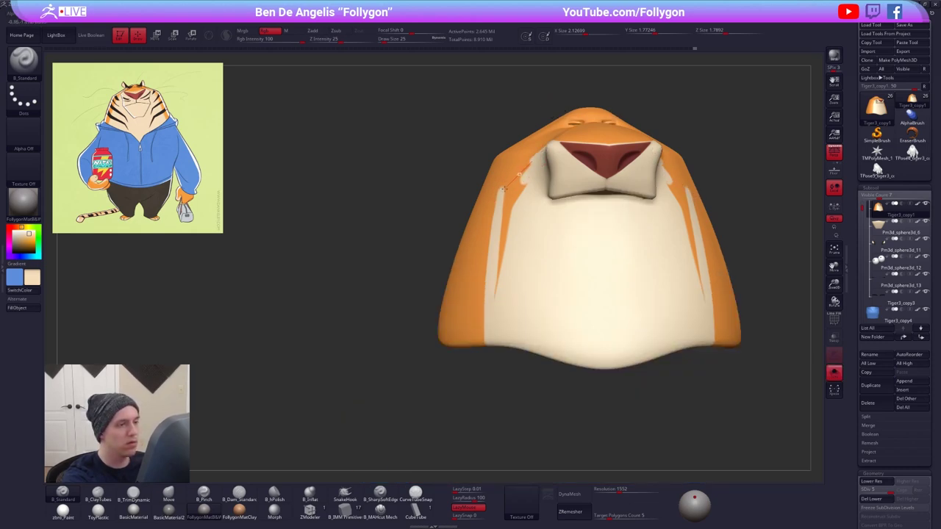
left_click_drag(504, 190, 484, 210)
key("space")
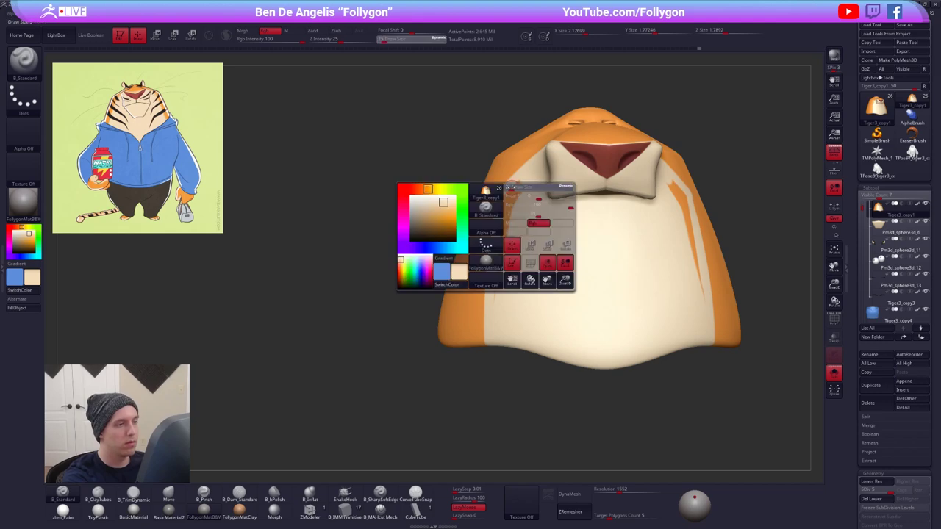
mouse_move(526, 171)
left_mouse_down()
mouse_move(486, 224)
mouse_move(491, 319)
left_mouse_up()
key("space")
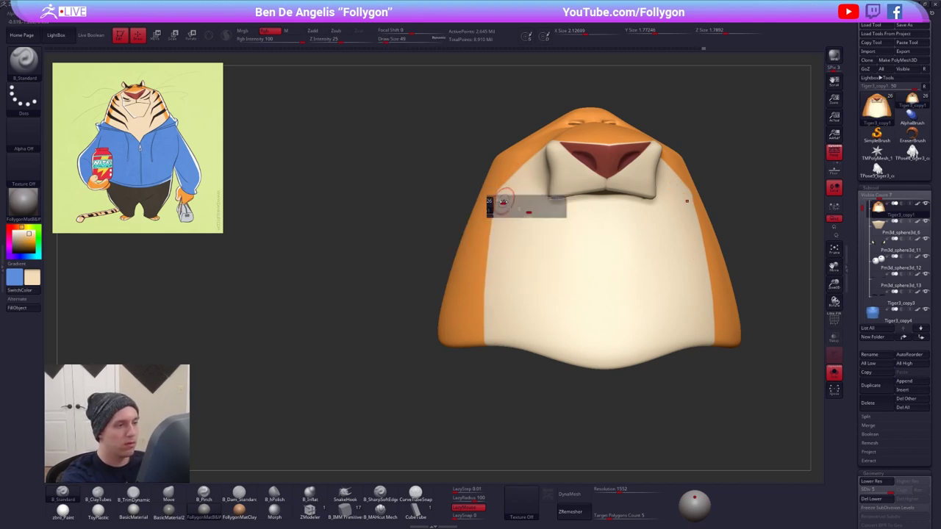
left_click_drag(501, 190, 489, 350)
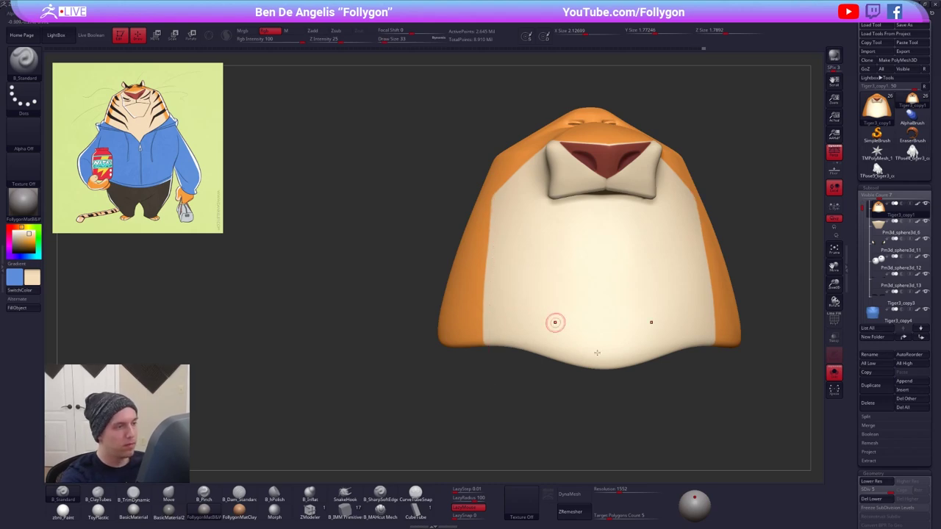
- Show the whole tiger again and turn off perspective in the front view
key("alt+s")
right_click_drag(718, 388, 697, 313, "ctrl")
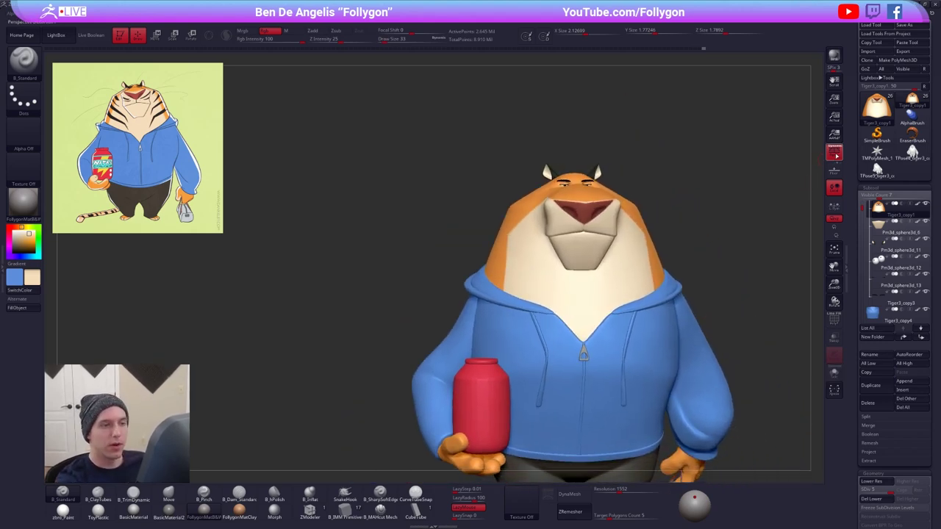
left_click(834, 153)
mouse_move(754, 373)
right_mouse_down("alt")
mouse_move(670, 369)
mouse_move(667, 378)
right_mouse_up("alt")
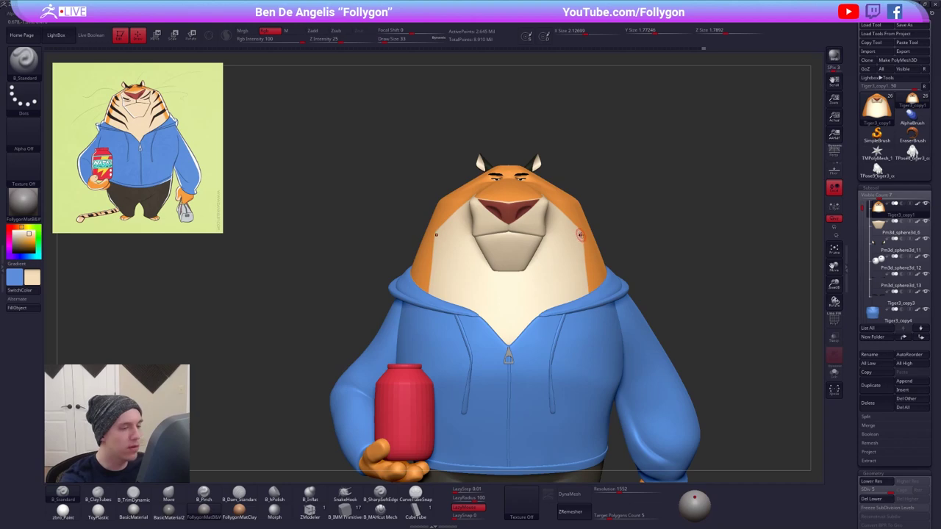
key("w")
mouse_move(583, 233)
left_mouse_down()
mouse_move(665, 233)
mouse_move(653, 210)
left_mouse_up()
key("q")
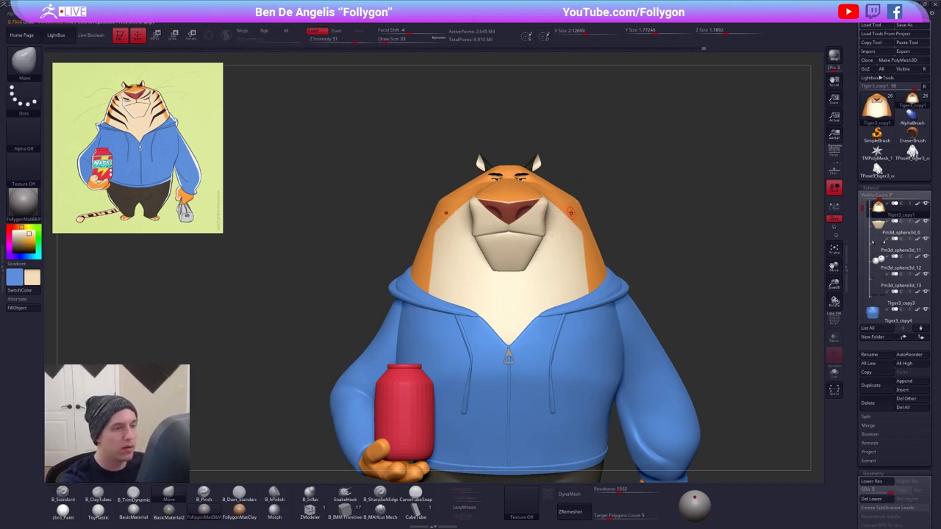
key("b")
key("s")
key("t")
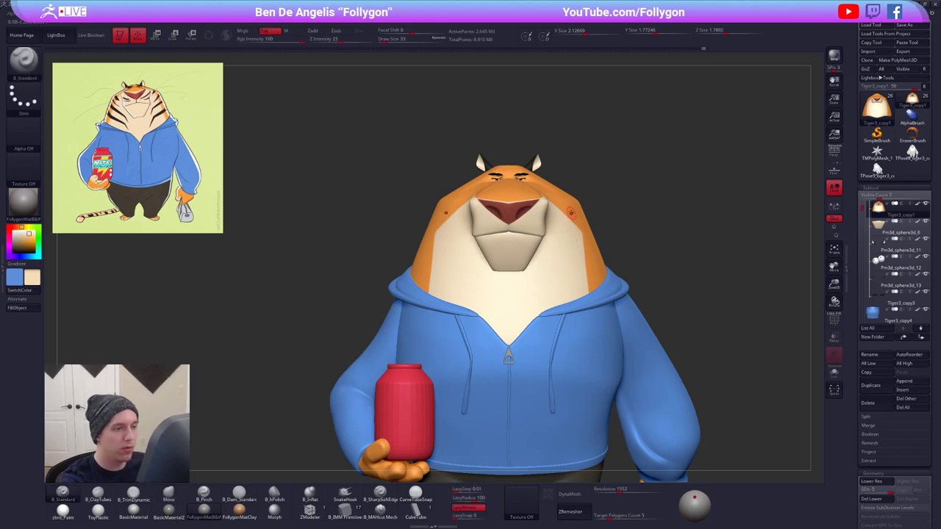
- Isolate the head in side view and extend the cream down its boundary with the orange neck
left_click_drag(572, 253, 571, 263)
mouse_move(569, 282)
right_mouse_down()
mouse_move(546, 267)
mouse_move(588, 243)
mouse_move(592, 214)
right_mouse_up()
key("alt+s")
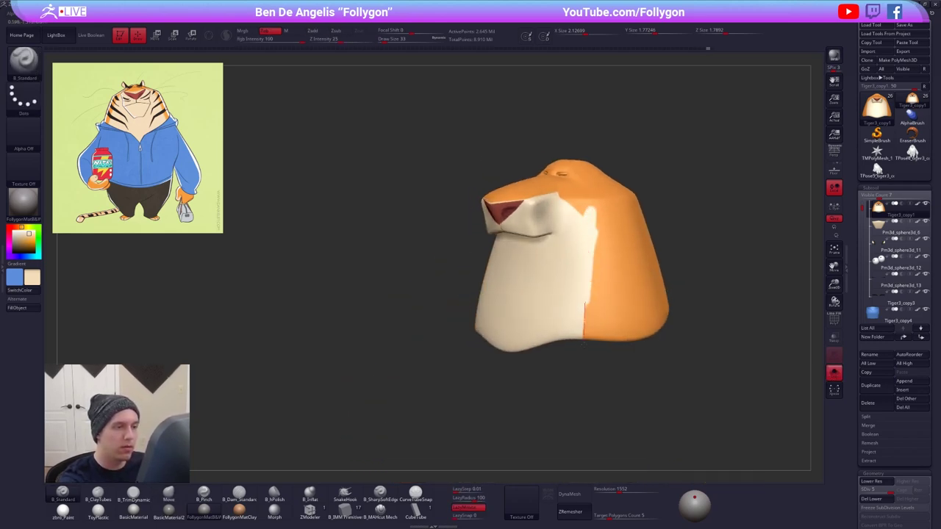
left_click_drag(583, 297, 580, 338)
- Reduce the draw size to 25 and paint the cream patch into a sharp corner below the eye and behind the muzzle
right_click_drag(568, 233, 590, 288, "alt")
right_click_drag(521, 283, 613, 258)
right_click_drag(513, 258, 513, 342)
key("space")
left_click_drag(542, 284, 536, 284)
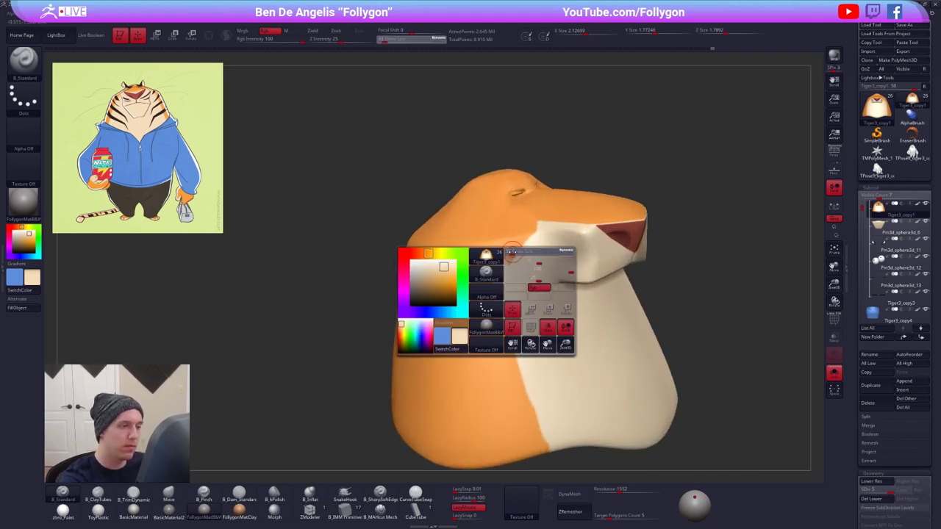
right_click_drag(524, 282, 514, 358)
left_click_drag(493, 261, 556, 210)
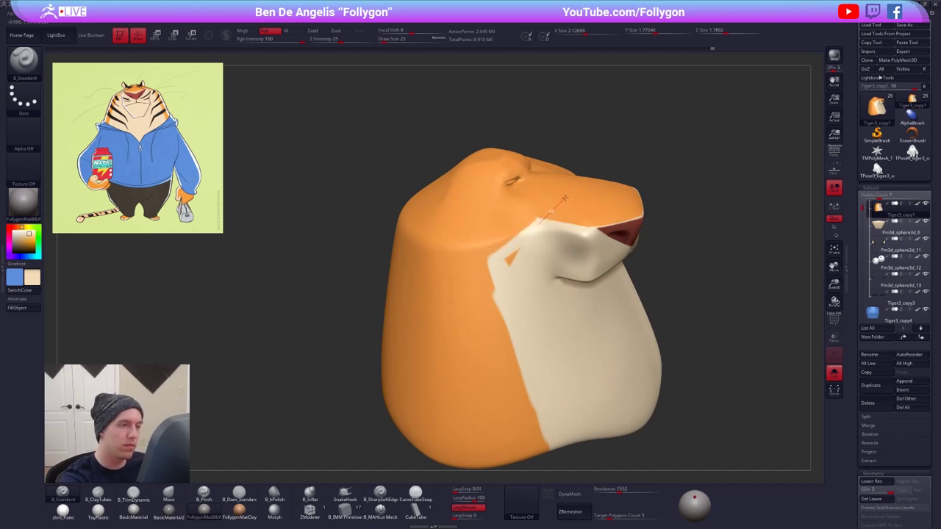
left_click_drag(536, 222, 512, 251)
left_click_drag(488, 285, 483, 296)
- Sample the tiger's orange, clean up the neck's colour boundary with it, return to cream and show the whole tiger
mouse_move(506, 284)
right_mouse_down()
mouse_move(482, 241)
mouse_move(484, 249)
right_mouse_up()
key("v")
key("c")
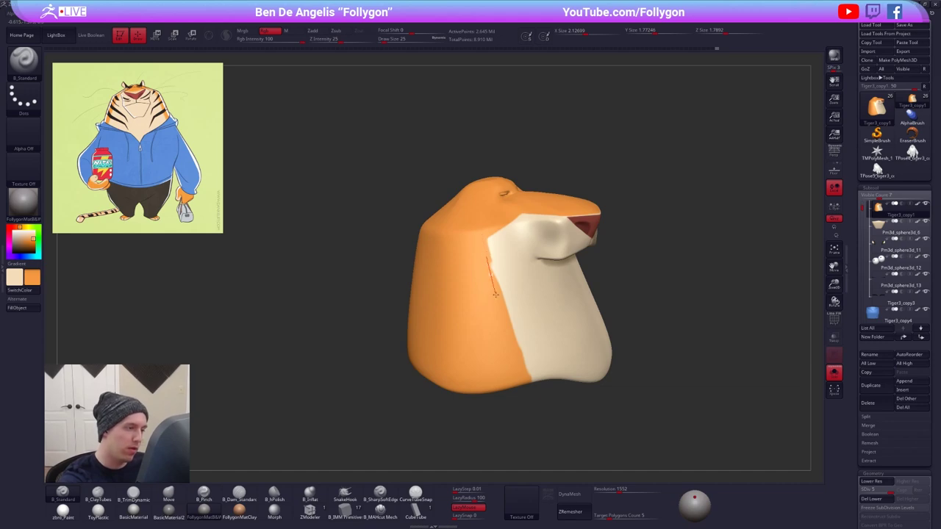
left_click_drag(512, 361, 496, 342)
key("v")
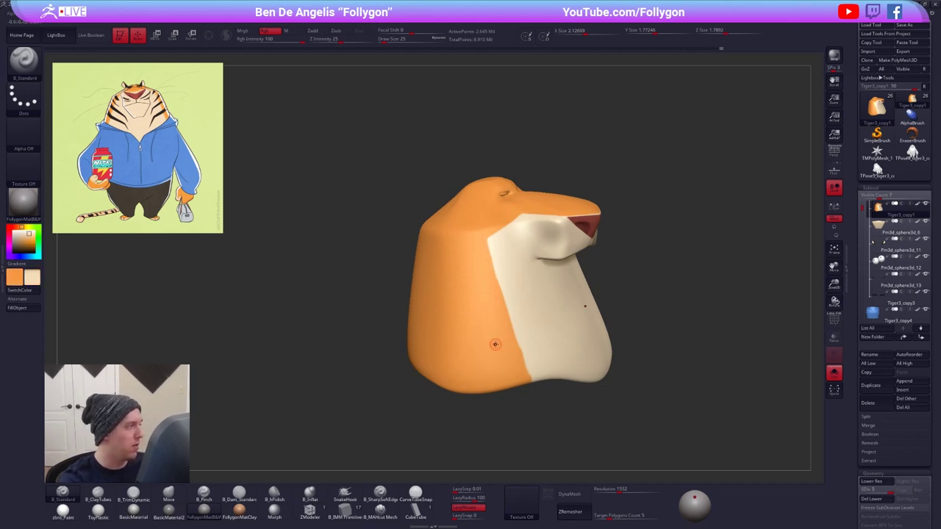
mouse_move(691, 391)
right_mouse_down("shift")
mouse_move(634, 394)
mouse_move(658, 388)
right_mouse_up("shift")
key("alt+s")
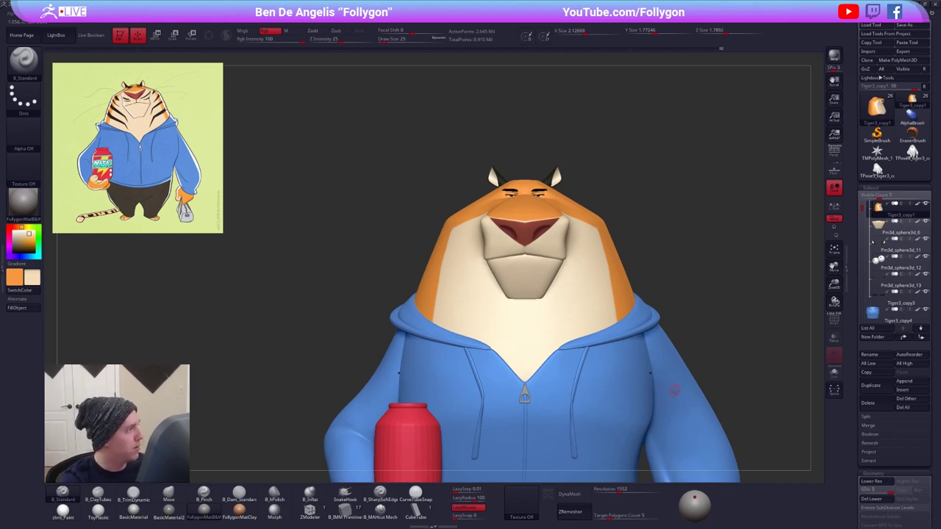
mouse_move(674, 390)
right_mouse_down("alt")
mouse_move(660, 394)
mouse_move(674, 390)
right_mouse_up("alt")
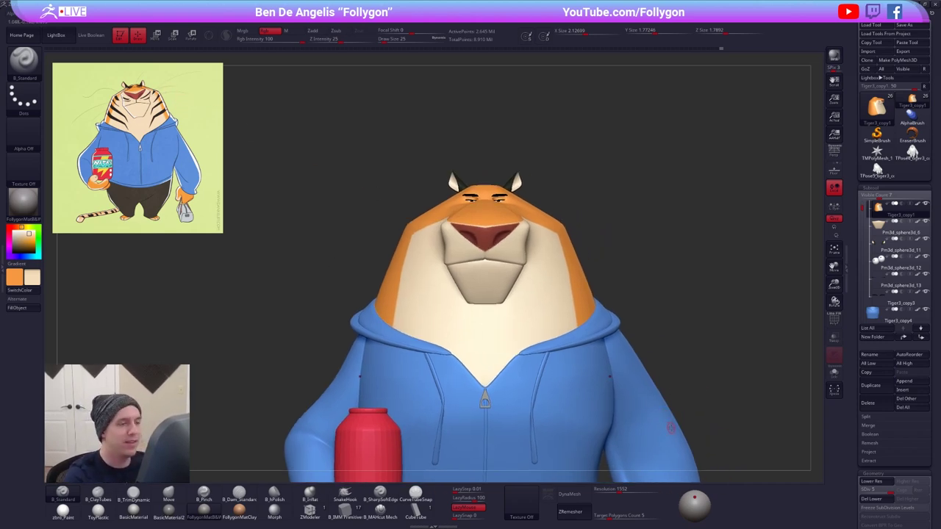
- Isolate the head from its other side, repaint the lower neck boundary in orange at draw size 33 and return to cream
right_click_drag(664, 430, 557, 272)
key("alt+s")
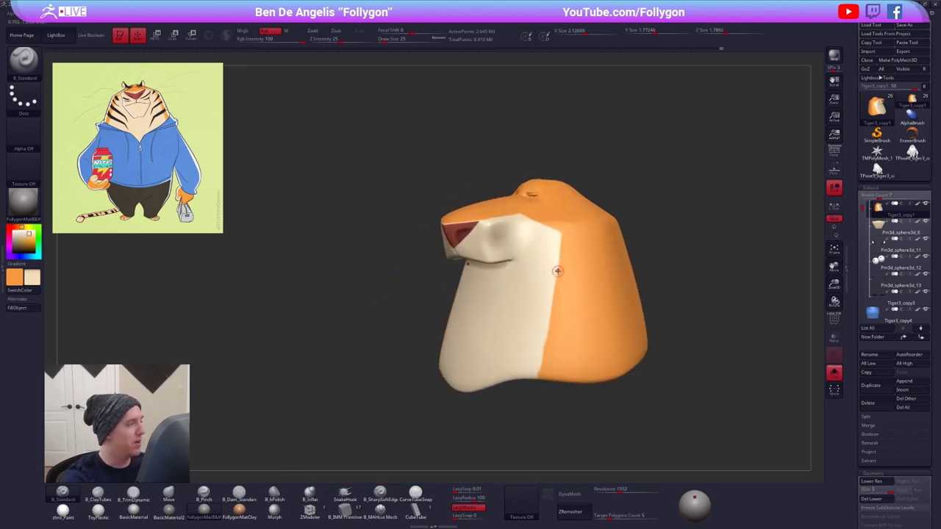
key("v")
key("s")
left_click_drag(560, 256, 563, 256)
right_click(562, 255)
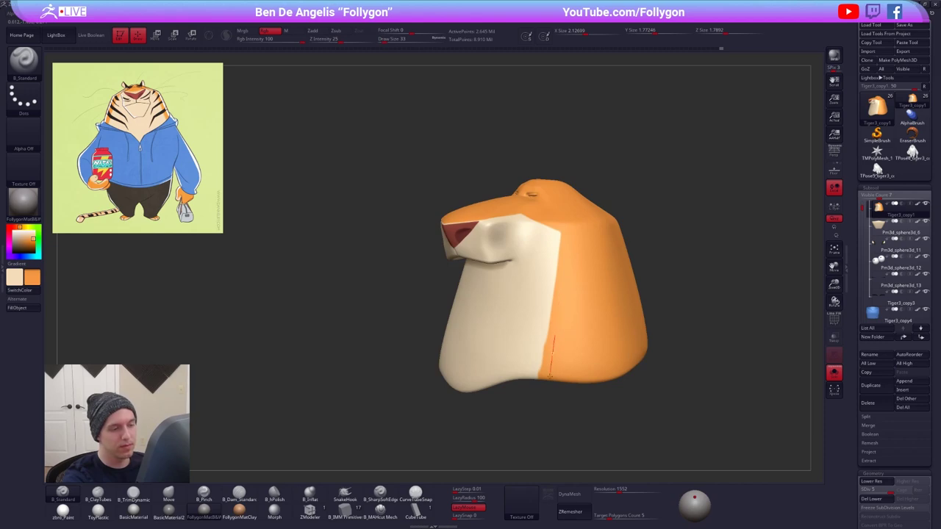
key("v")
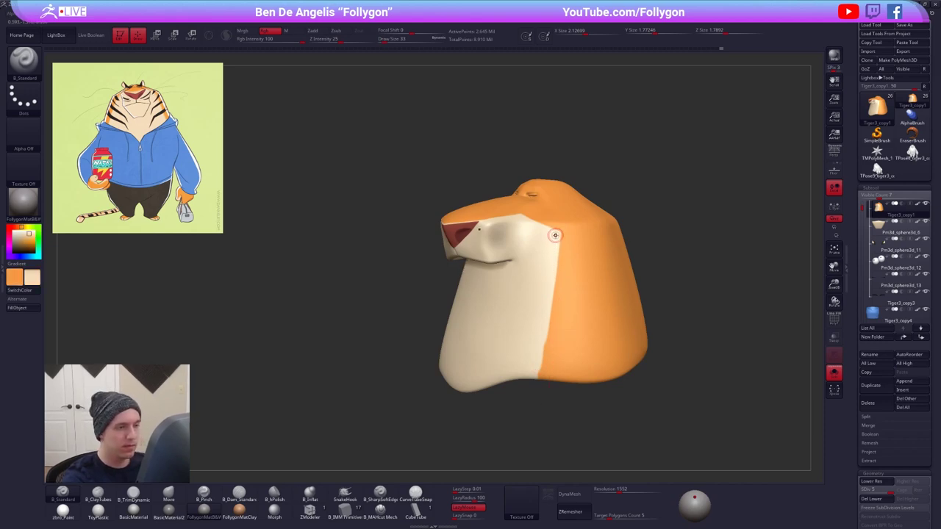
- Paint the cream boundary down the side and under the base of the neck, and show the whole tiger again
left_click_drag(556, 235, 545, 308)
left_click_drag(556, 235, 546, 290)
key("ctrl+z")
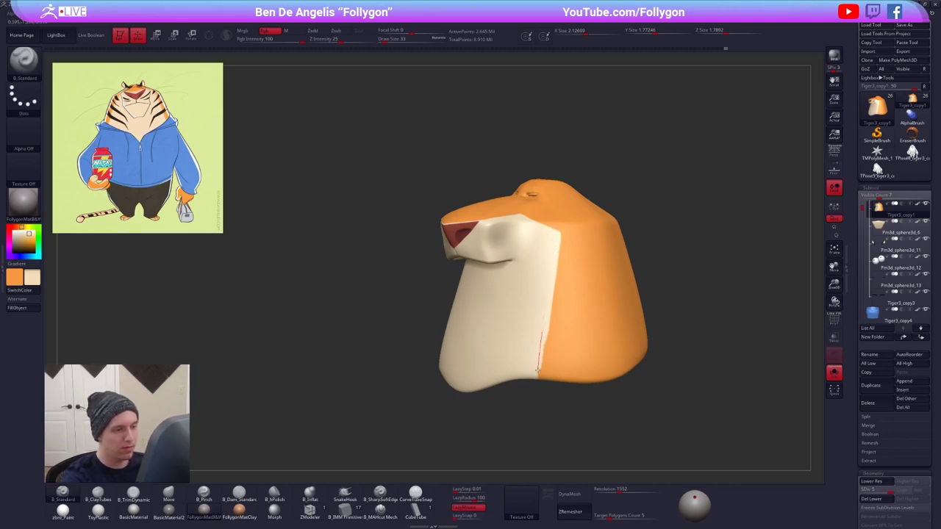
mouse_move(528, 447)
left_mouse_down()
mouse_move(552, 353)
mouse_move(552, 279)
left_mouse_up()
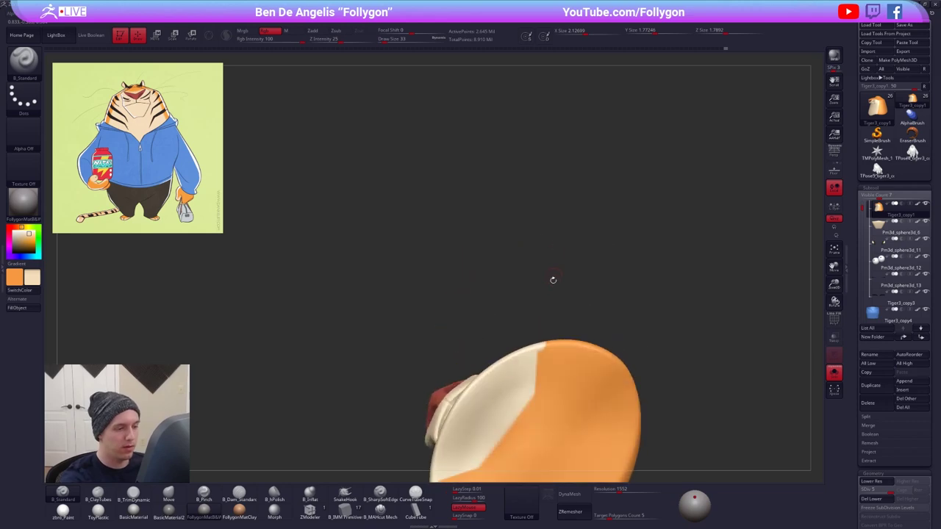
left_click_drag(541, 343, 520, 417)
mouse_move(518, 279)
left_mouse_down()
mouse_move(529, 410)
mouse_move(609, 368)
left_mouse_up()
key("alt+s")
mouse_move(690, 405)
left_mouse_down("alt")
mouse_move(667, 473)
mouse_move(663, 405)
mouse_move(680, 410)
left_mouse_up("alt")
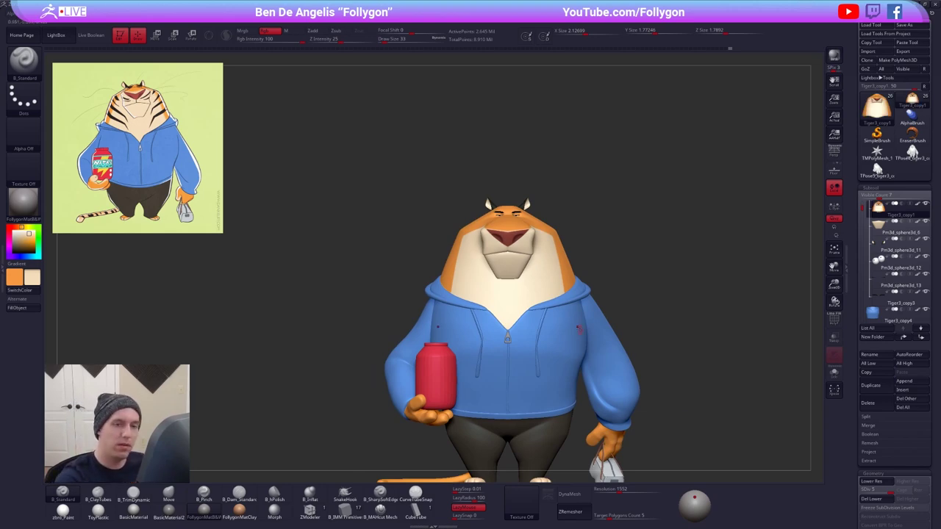
- Delete the two leftover grey T-pose meshes, TPose4_tiger3_copy1 and TPose5_tiger3_copy2
right_click_drag(559, 315, 549, 274, "alt")
left_click(912, 153)
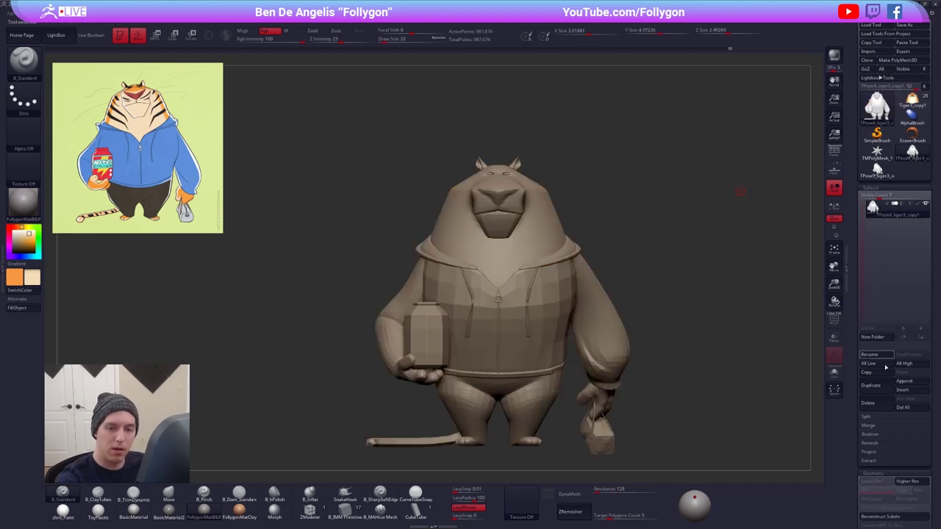
left_click(880, 403)
left_click(808, 424)
left_click(910, 154)
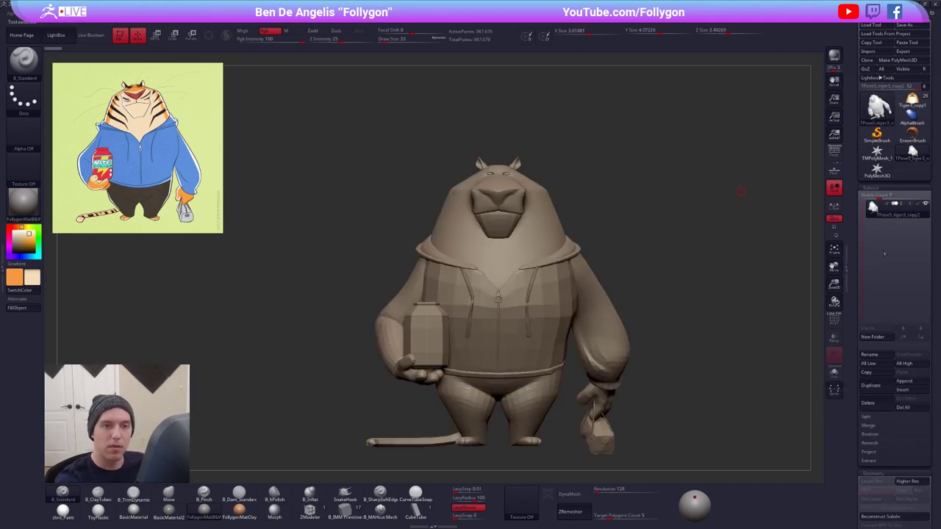
left_click(868, 403)
left_click(809, 416)
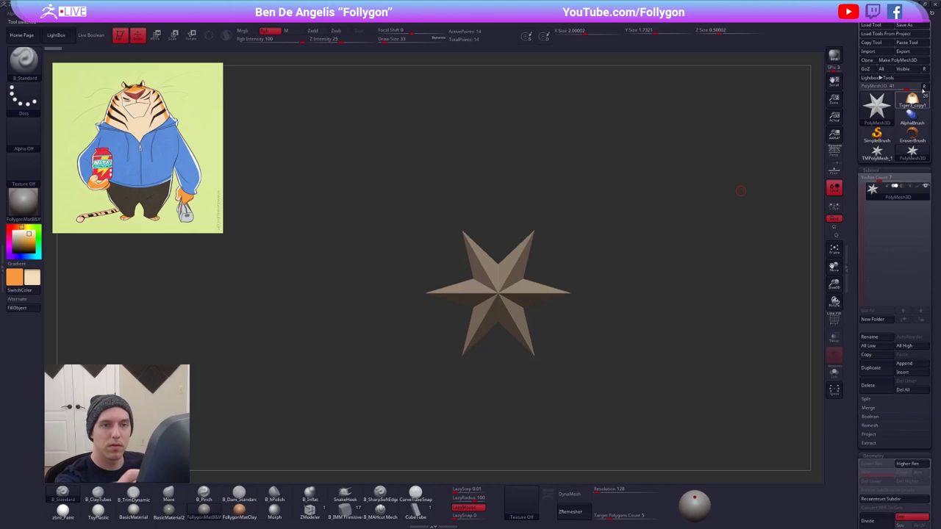
- Return to the coloured Tiger3_copy1 model and quick-save the project
left_click(916, 98)
key("ctrl+s")
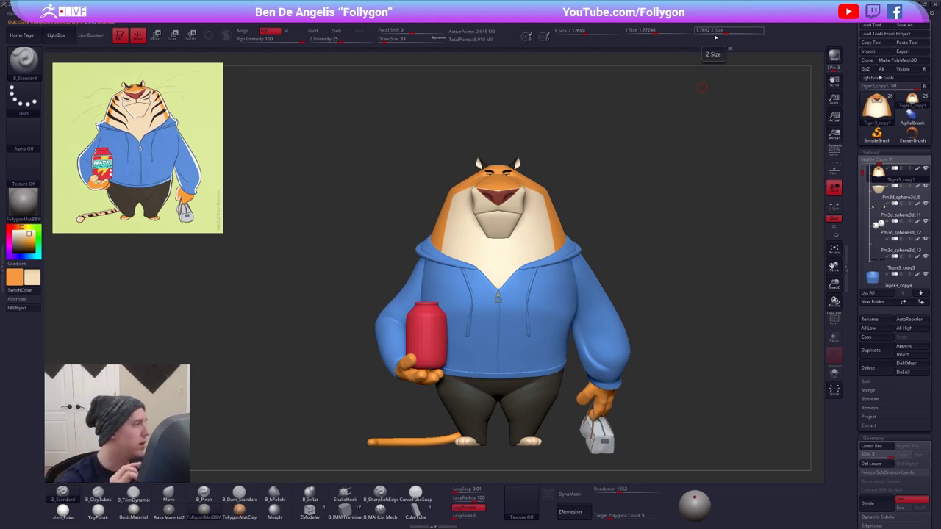
mouse_move(530, 250)
right_mouse_down("alt")
mouse_move(541, 298)
mouse_move(532, 261)
mouse_move(550, 269)
right_mouse_up("alt")
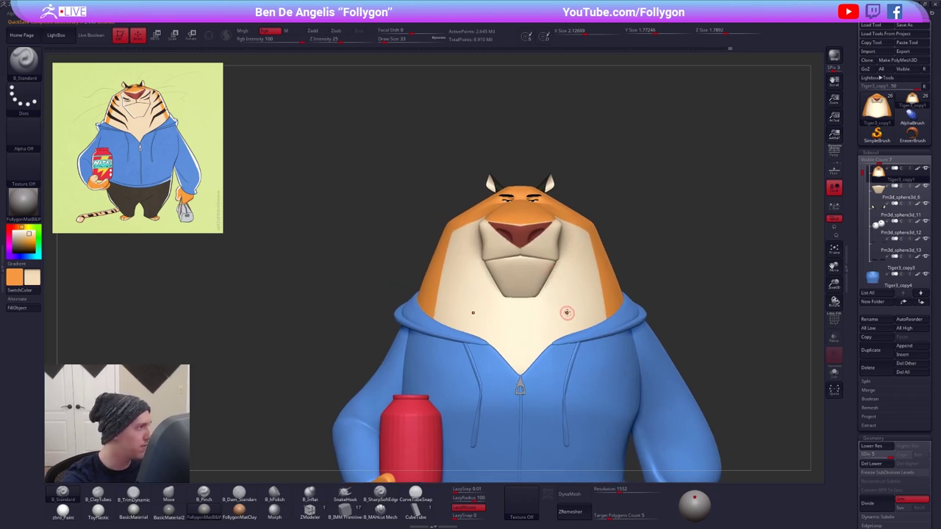
right_click_drag(615, 359, 608, 336, "alt")
key("shift+f")
key("shift+f")
right_click_drag(678, 417, 676, 445, "alt")
- Lower the head to subdivision level 2 and nudge the nose with the Move brush at draw size 14
key("shift+d")
key("shift+d")
key("shift+d")
right_click_drag(517, 235, 521, 331)
key("b")
key("m")
key("v")
key("space")
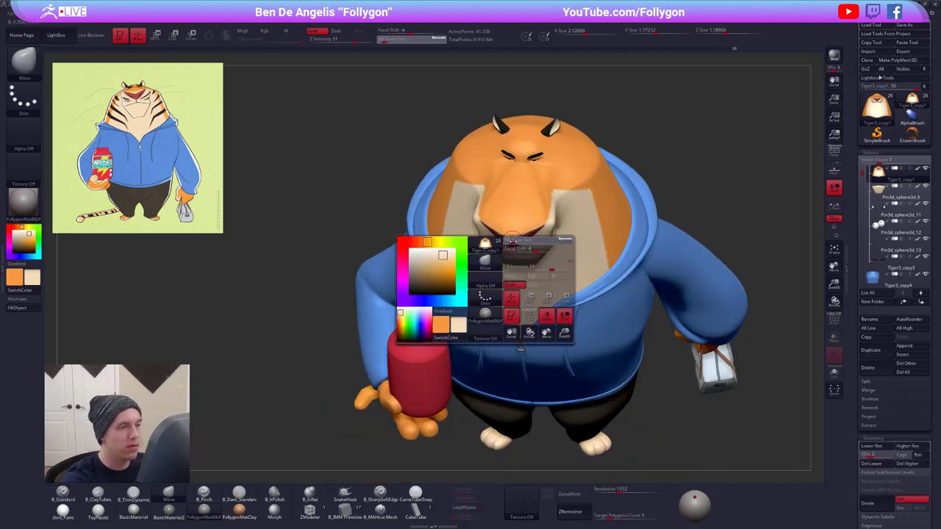
mouse_move(510, 237)
right_mouse_down()
mouse_move(506, 229)
mouse_move(521, 235)
right_mouse_up()
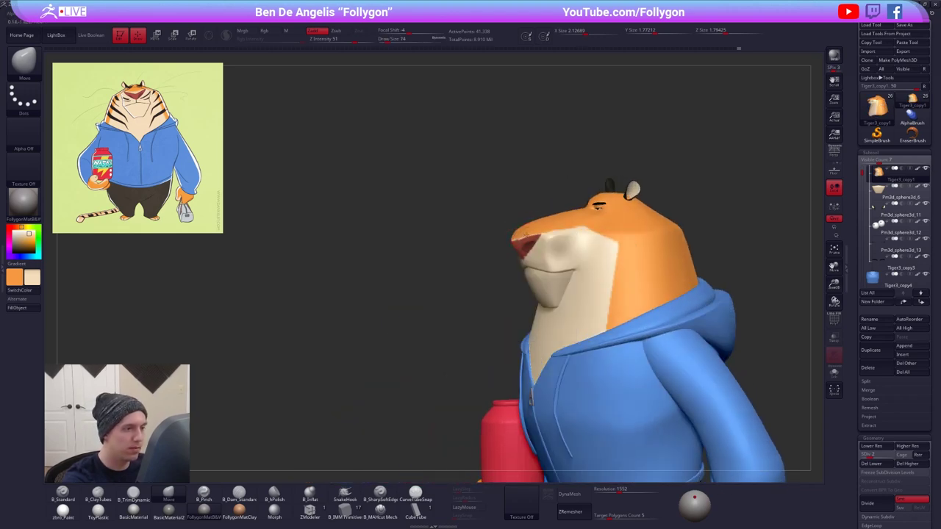
- Drop the head to subdivision level 1 and adjust the nose bridge's profile with the Move brush at draw sizes 61 and 104
key("shift+d")
key("]")
left_click_drag(535, 237, 531, 240)
mouse_move(531, 240)
right_mouse_down()
mouse_move(550, 240)
mouse_move(533, 224)
mouse_move(539, 221)
mouse_move(526, 226)
mouse_move(542, 259)
right_mouse_up()
key("space")
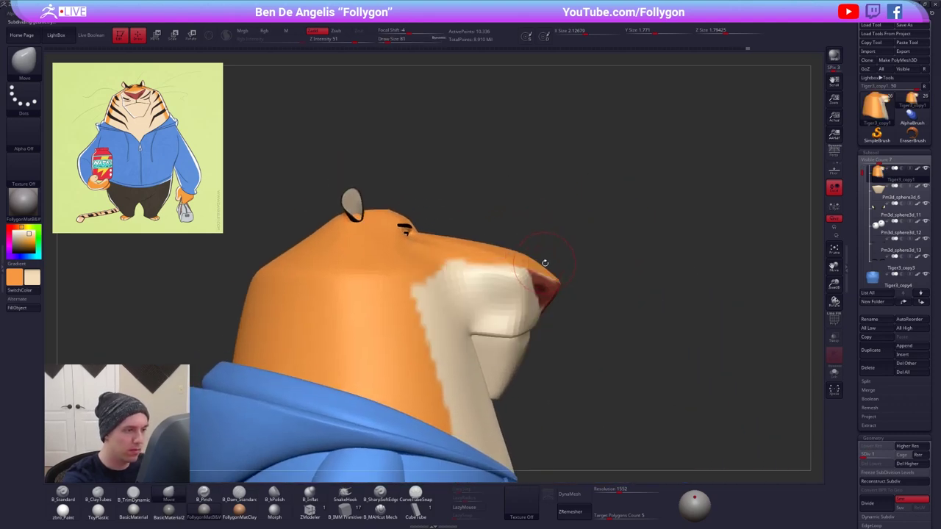
key("space")
left_click_drag(527, 259, 530, 258)
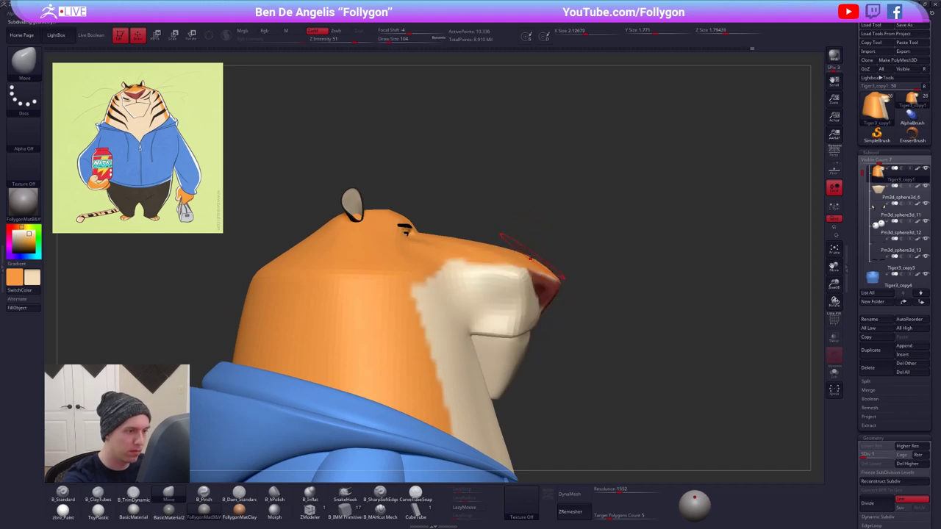
right_click_drag(523, 257, 676, 304)
- Set the Move brush's draw size to 113 and restore the head to subdivision level 5
key("space")
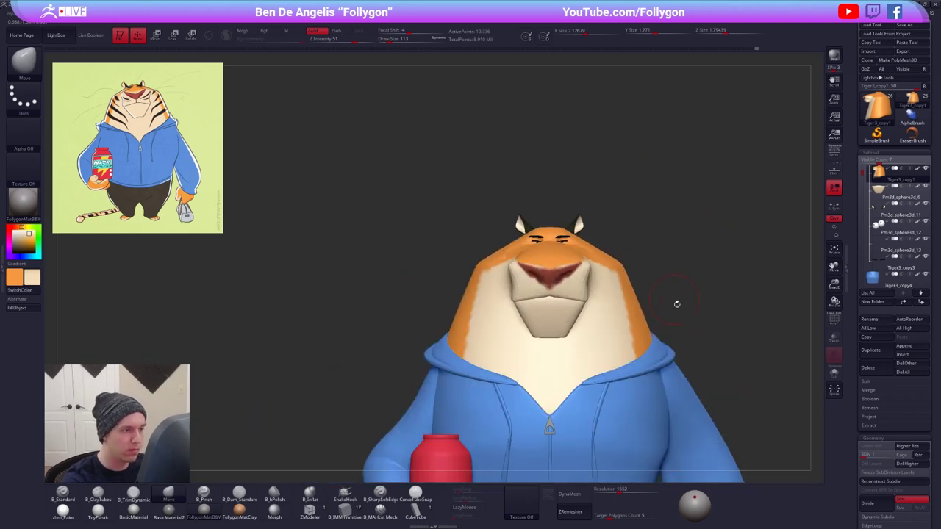
key("d")
key("d")
key("d")
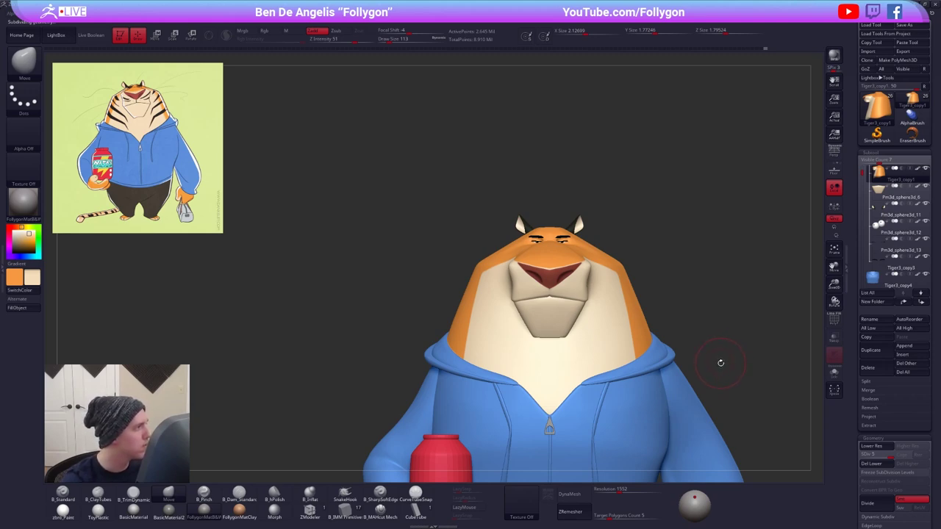
left_click_drag(720, 362, 708, 341, "alt")
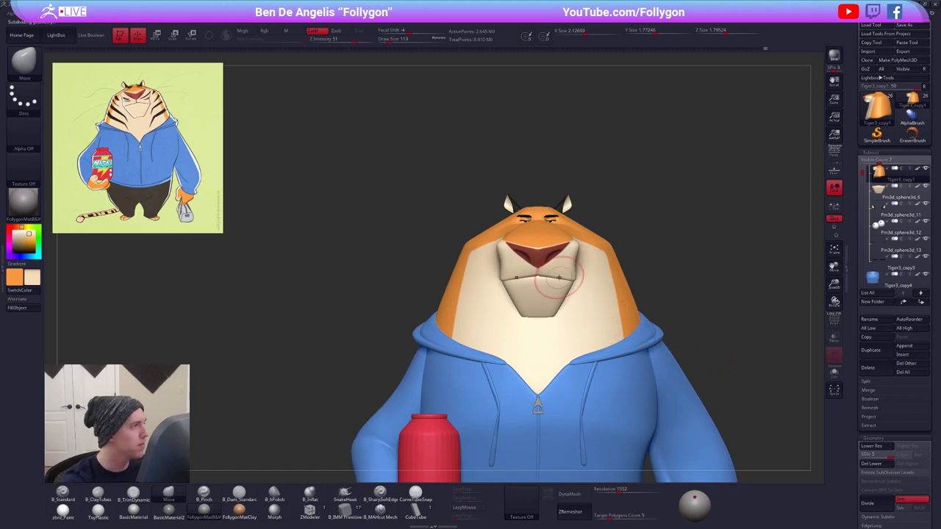
key("shift+f")
key("shift+f")
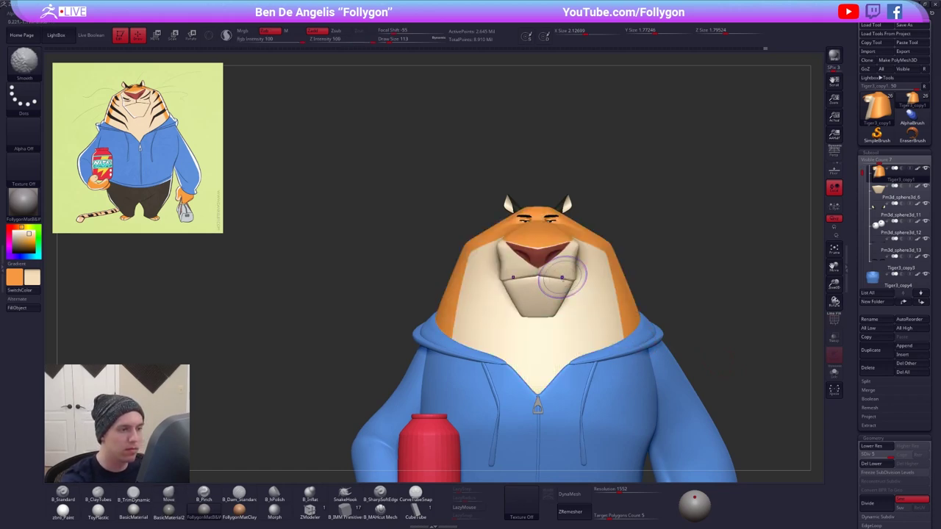
- Adjust the muzzle around the mouth corners at subdivision level 1 with the Move brush at draw size 192, and restore the highest level
key("shift+d")
key("shift+d")
key("shift+d")
key("shift+d")
key("space")
left_click_drag(562, 277, 565, 278)
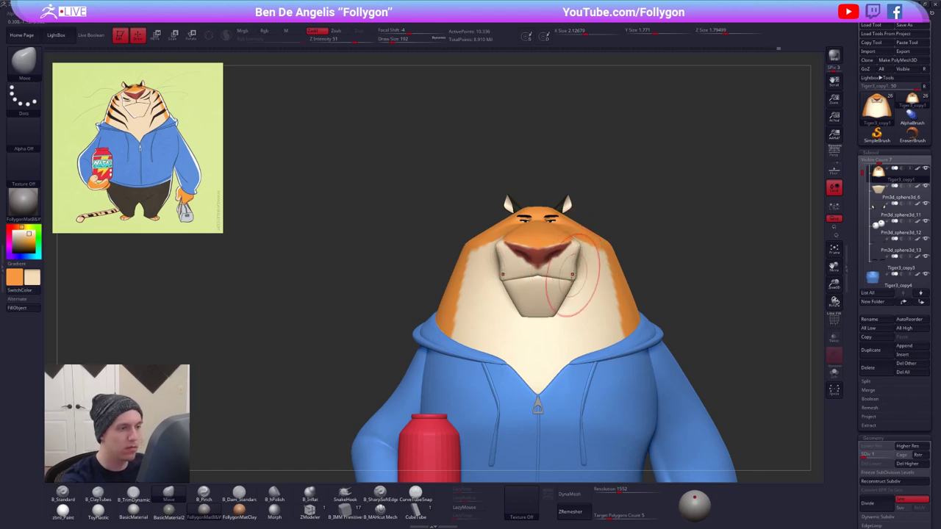
key("space")
key("d")
key("d")
key("d")
key("d")
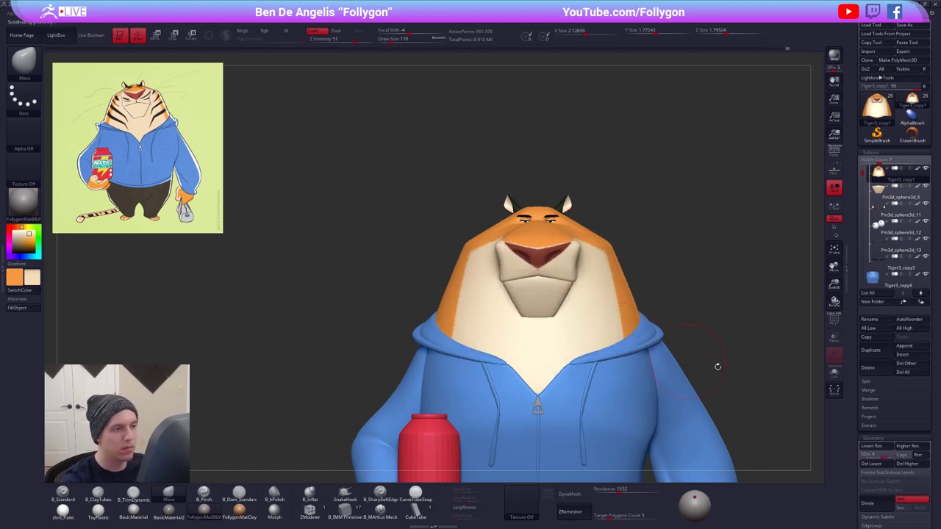
- Reduce the Move brush's draw size to 74
left_click_drag(717, 366, 683, 347, "alt")
key("space")
left_click_drag(618, 283, 615, 283)
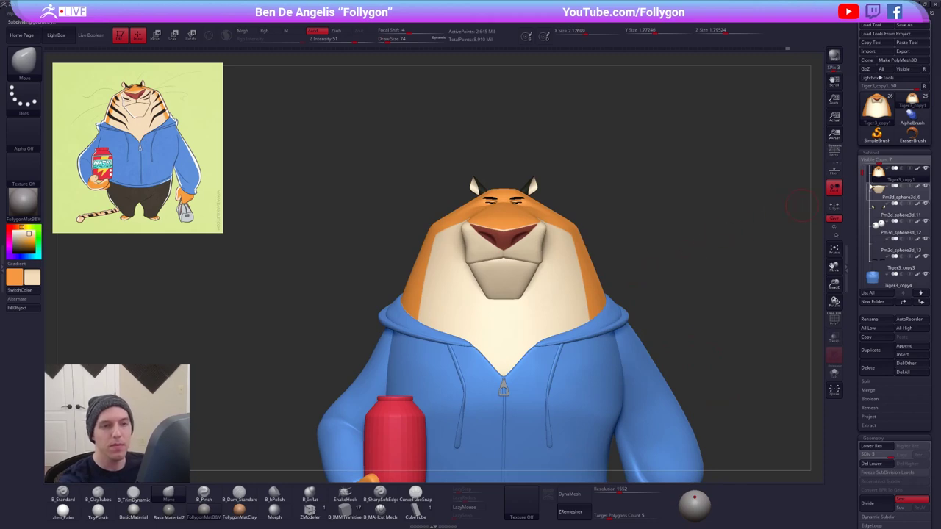
left_click_drag(863, 174, 866, 169)
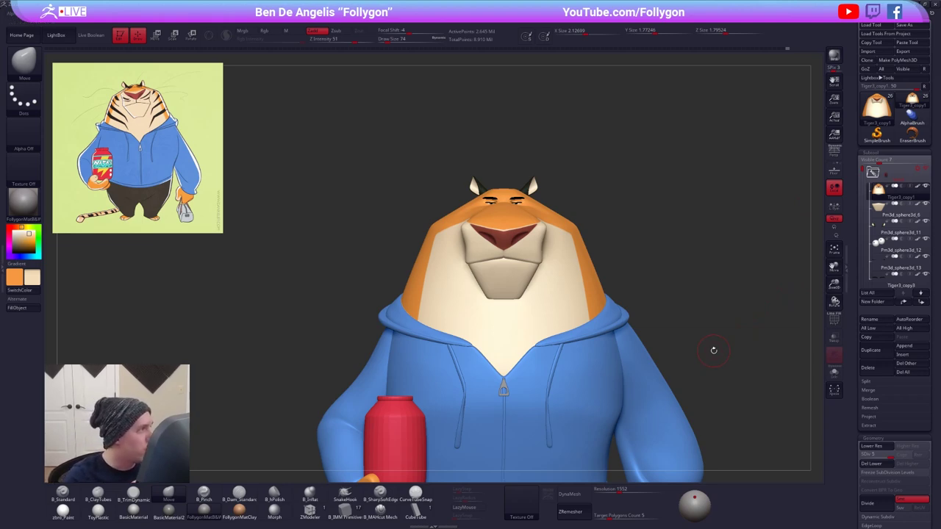
- Switch to Chrome and search the web in a new tab for "tiger stripes"
key("alt+Tab")
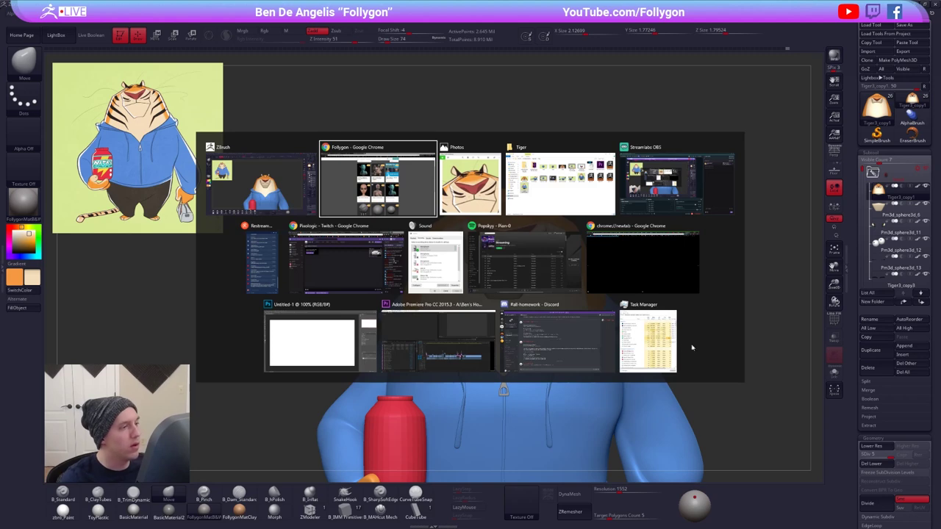
key("ctrl+t")
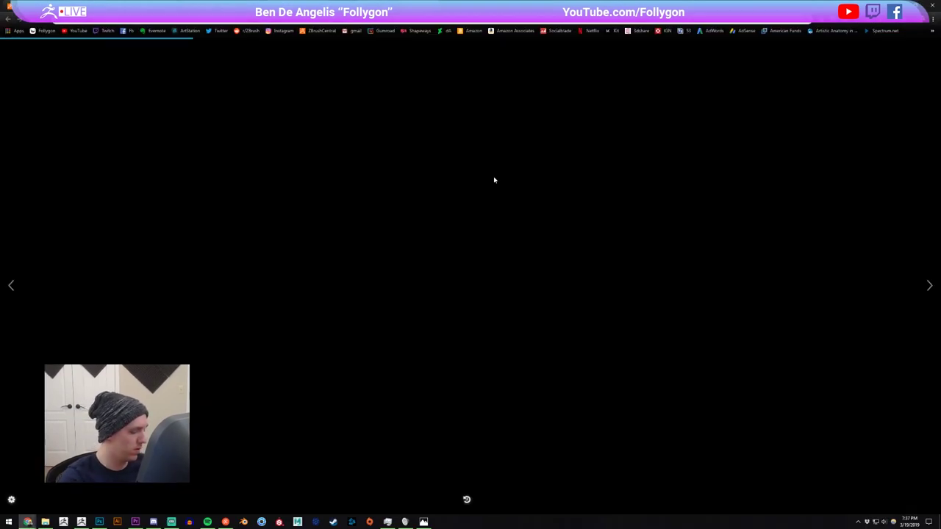
type("tiger stripes")
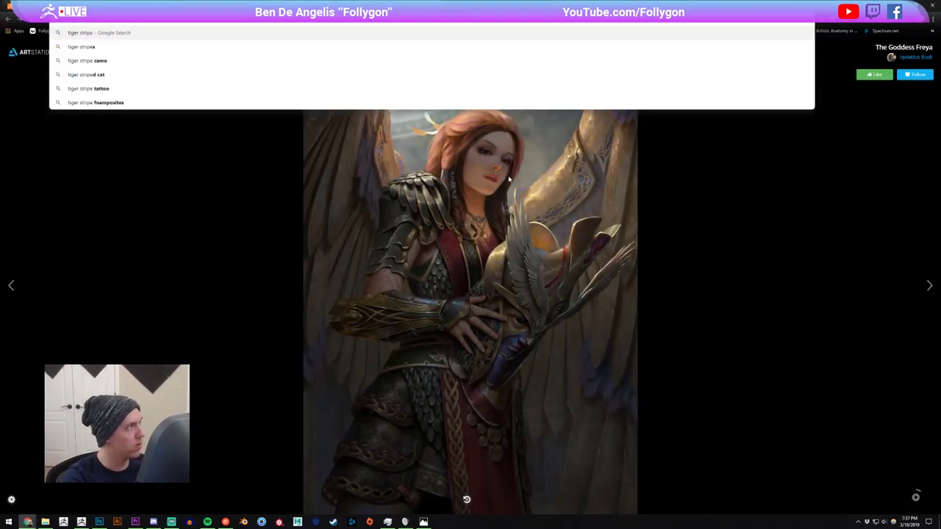
- Search Google Images for "tiger stripes" and enlarge the photo of a seated tiger seen from behind to study its stripe pattern
key("Return")
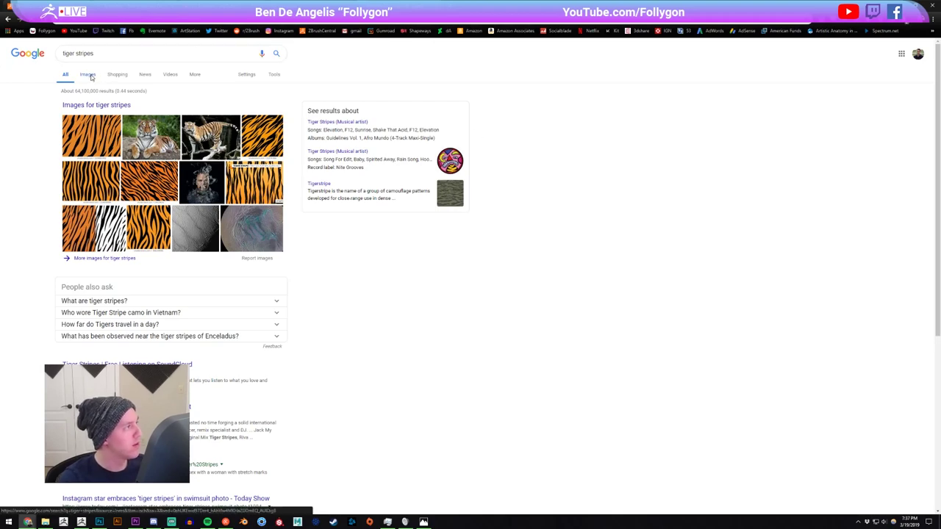
left_click(88, 76)
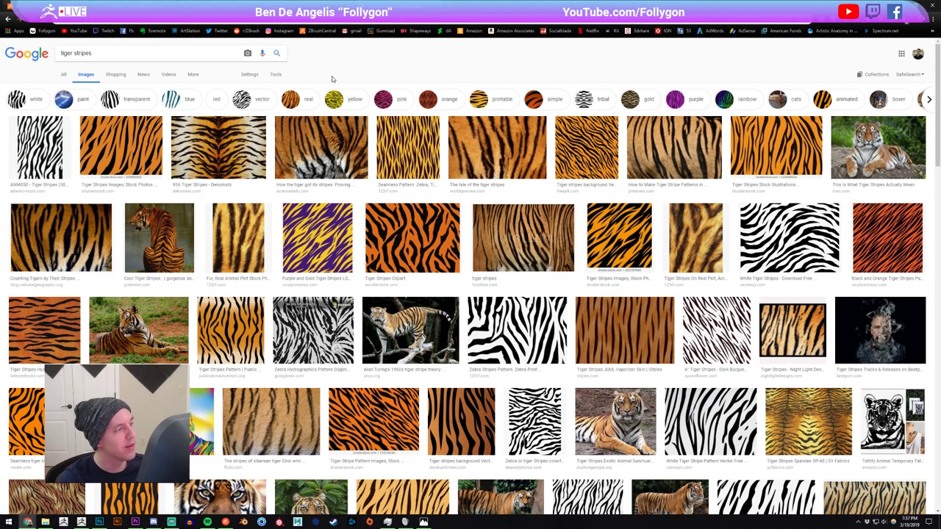
left_click(175, 243)
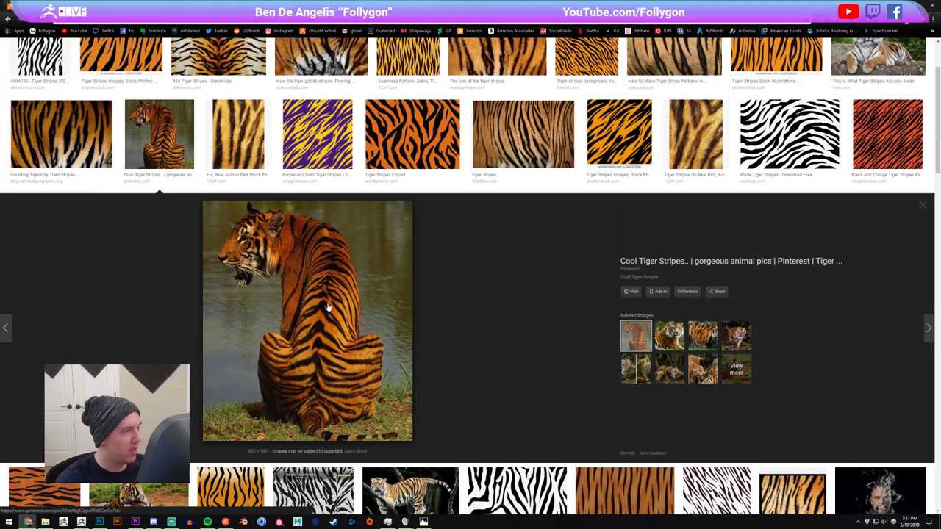
scroll(391, 326, "up", 2)
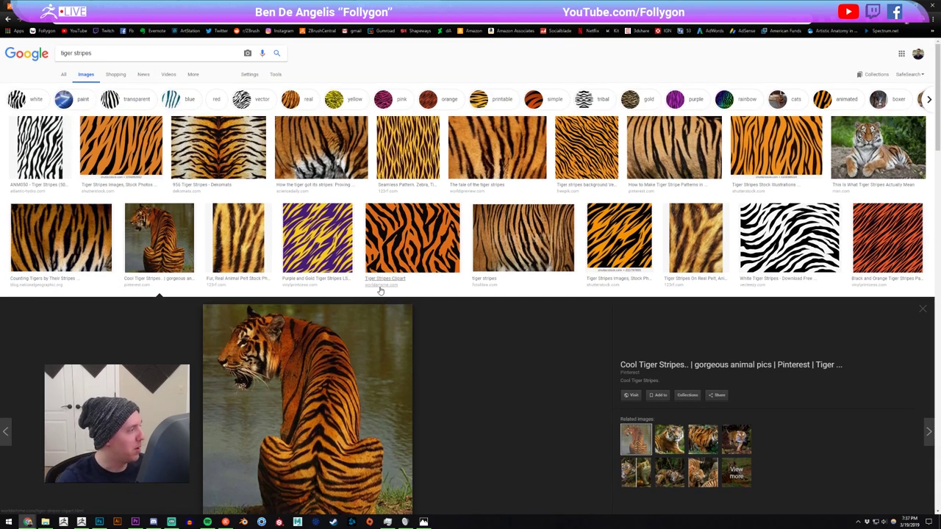
- Switch to ZBrush and paint the cream area further back along the side of the tiger's neck with the B_Standard brush
key("alt+Tab")
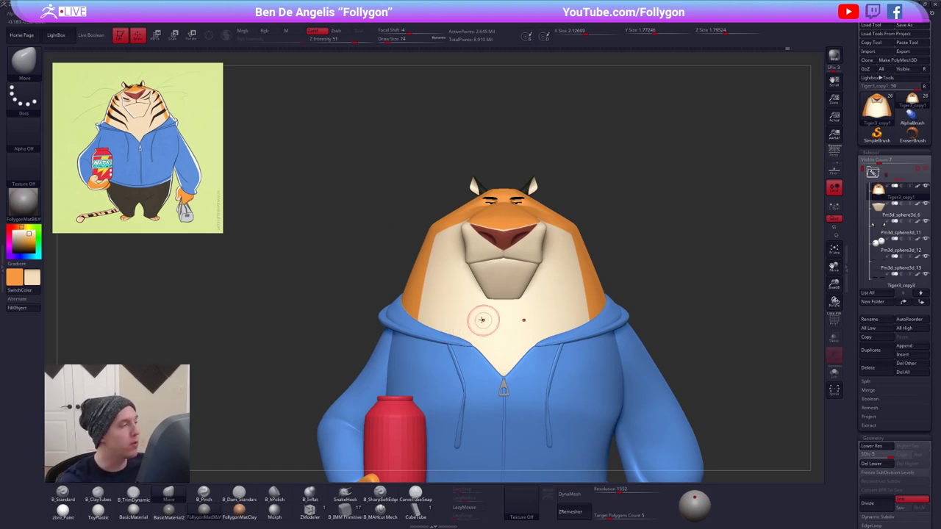
key("1")
key("space")
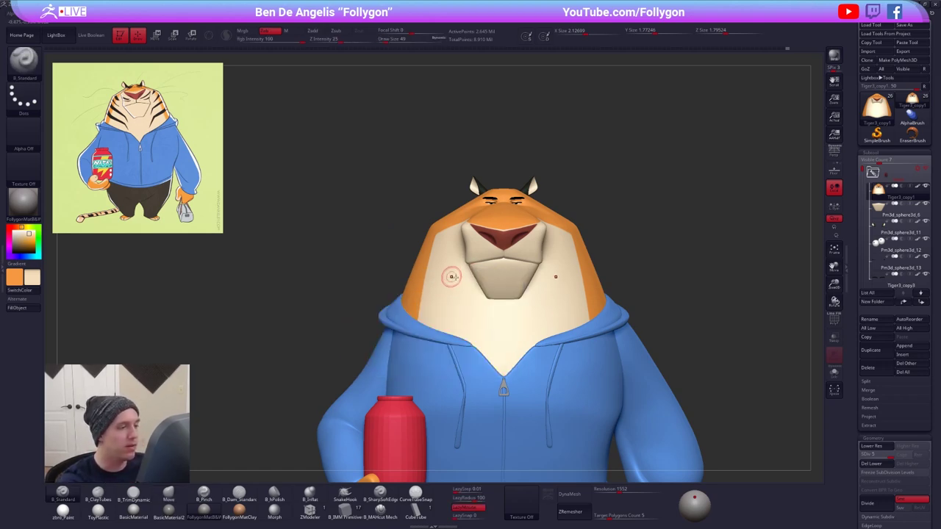
right_click_drag(453, 275, 428, 255)
key("shift+s")
key("space")
left_click_drag(430, 250, 428, 250)
right_click_drag(428, 239, 435, 240)
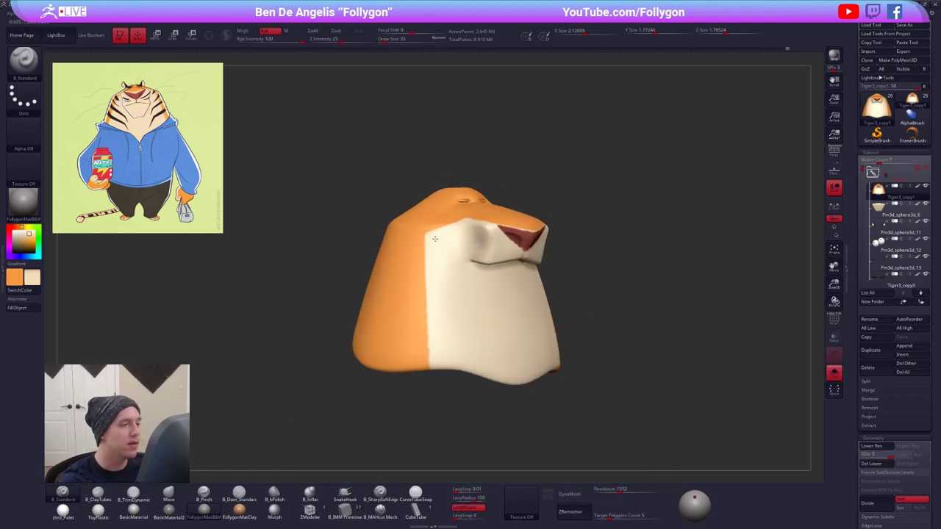
left_click_drag(425, 288, 418, 409)
left_click_drag(423, 238, 415, 413)
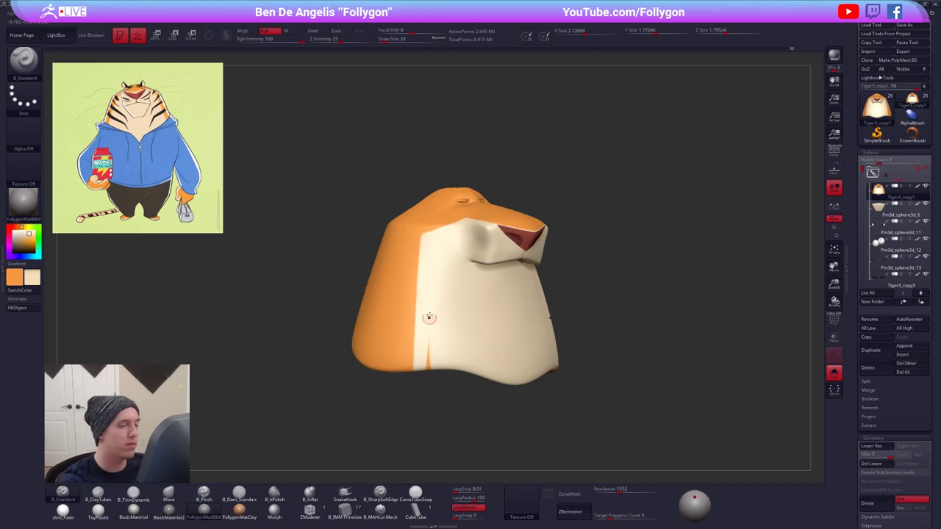
left_click_drag(428, 319, 421, 385)
right_click_drag(421, 385, 417, 357, "shift")
key("shift+s")
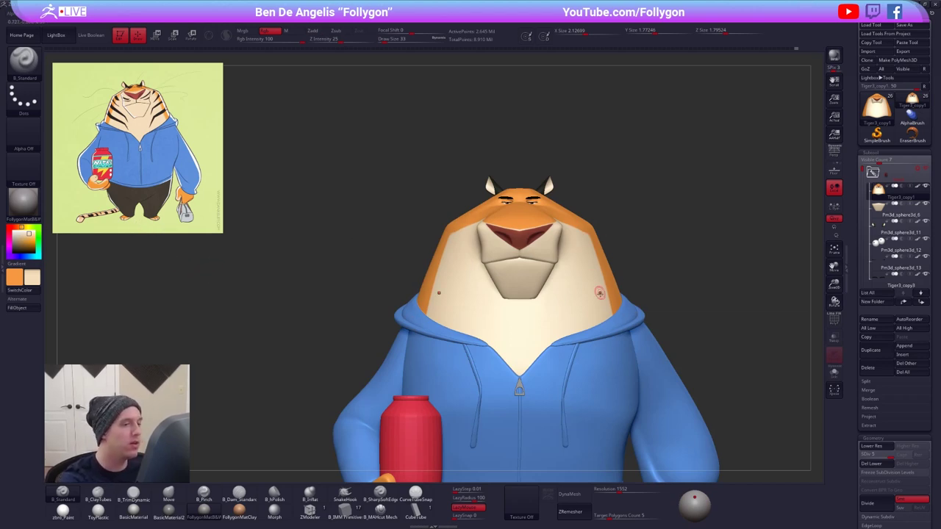
key("ctrl")
mouse_move(441, 246)
left_mouse_down("ctrl")
mouse_move(420, 353)
mouse_move(449, 452)
mouse_move(486, 411)
mouse_move(417, 261)
left_mouse_up("ctrl")
key("ctrl+z")
- Isolate the head and extend the cream colour along the edge of the cheek and neck and onto the underside of the neck
key("alt+s")
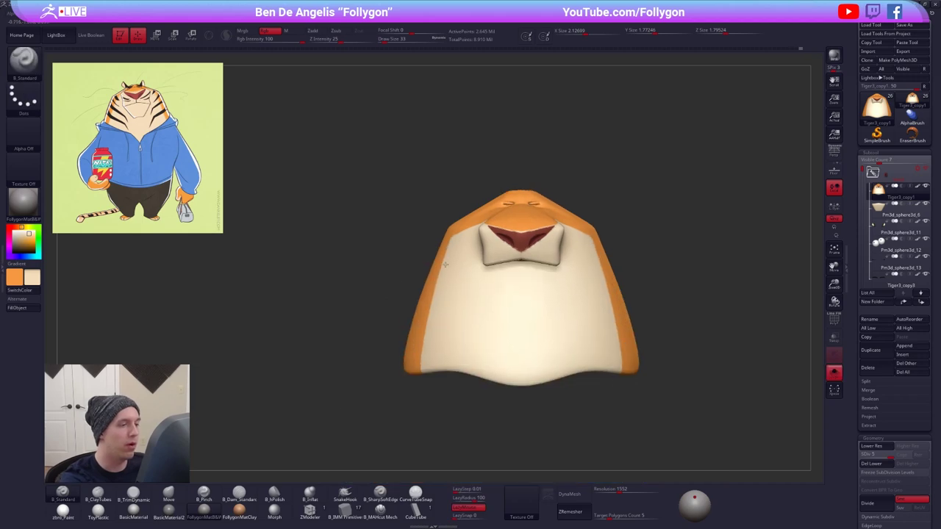
right_click_drag(445, 263, 458, 260)
left_click_drag(444, 227, 421, 415)
right_click_drag(419, 401, 439, 242)
right_click_drag(432, 358, 457, 360)
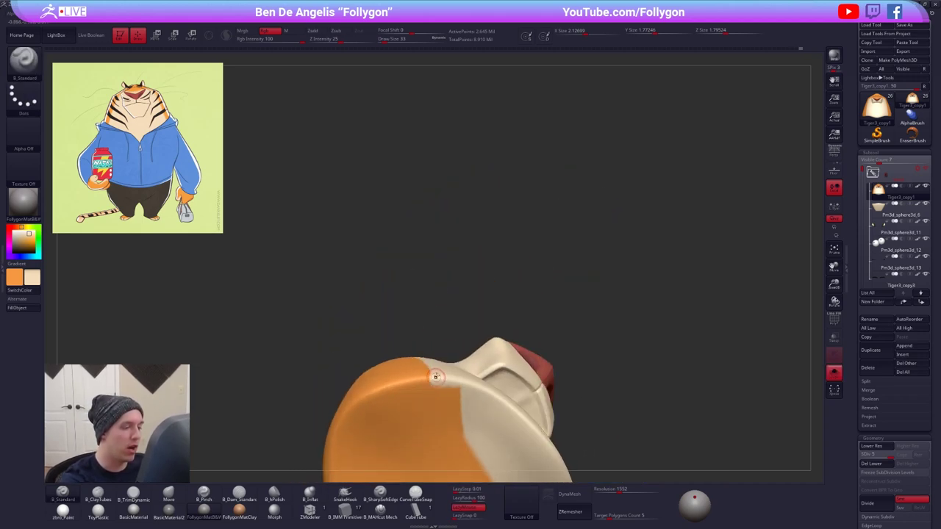
mouse_move(437, 378)
left_mouse_down()
mouse_move(447, 432)
mouse_move(438, 391)
mouse_move(455, 437)
mouse_move(452, 404)
mouse_move(465, 439)
left_mouse_up()
left_click_drag(452, 396, 482, 461)
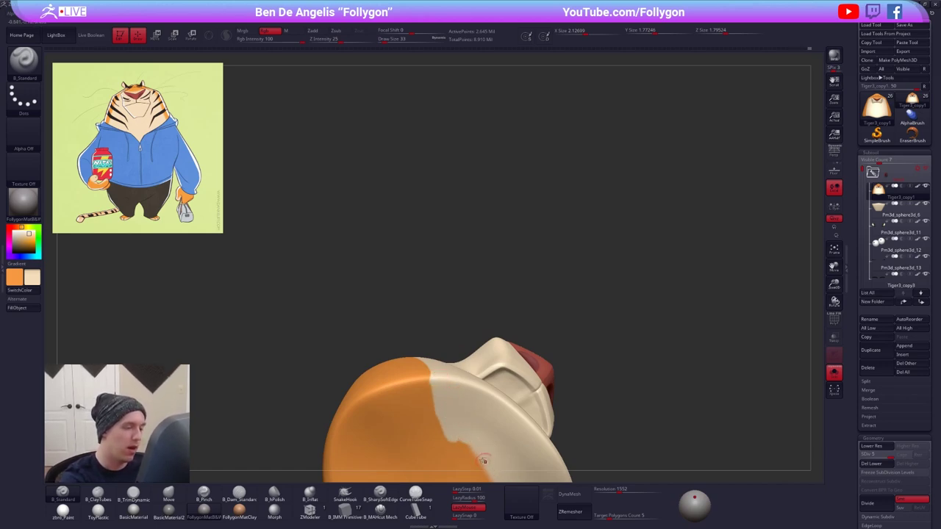
- Set the draw size to 14 and refine the orange and cream boundary on the cheek beside the muzzle
mouse_move(435, 380)
right_mouse_down()
mouse_move(430, 448)
mouse_move(477, 384)
mouse_move(461, 292)
mouse_move(491, 308)
right_mouse_up()
right_click_drag(490, 309, 497, 359, "ctrl")
key("space")
left_click_drag(512, 311, 504, 312)
right_click_drag(497, 309, 485, 327)
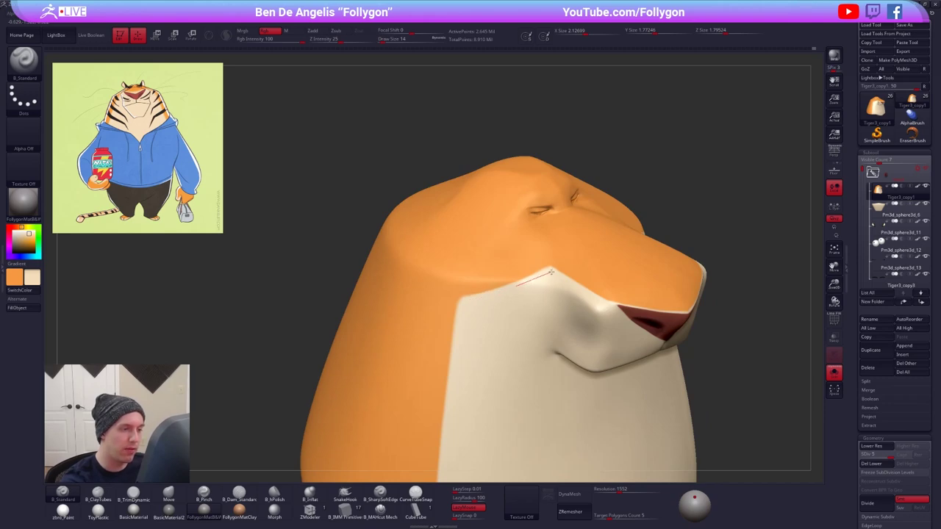
mouse_move(540, 295)
right_mouse_down()
mouse_move(639, 275)
mouse_move(655, 399)
mouse_move(646, 397)
right_mouse_up()
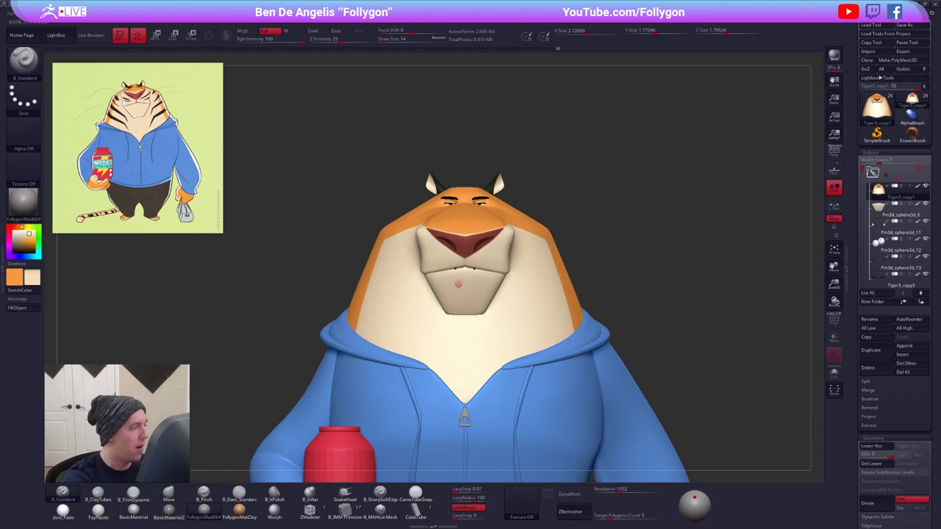
right_click_drag(431, 321, 459, 305, "alt")
right_click_drag(647, 371, 638, 339, "alt")
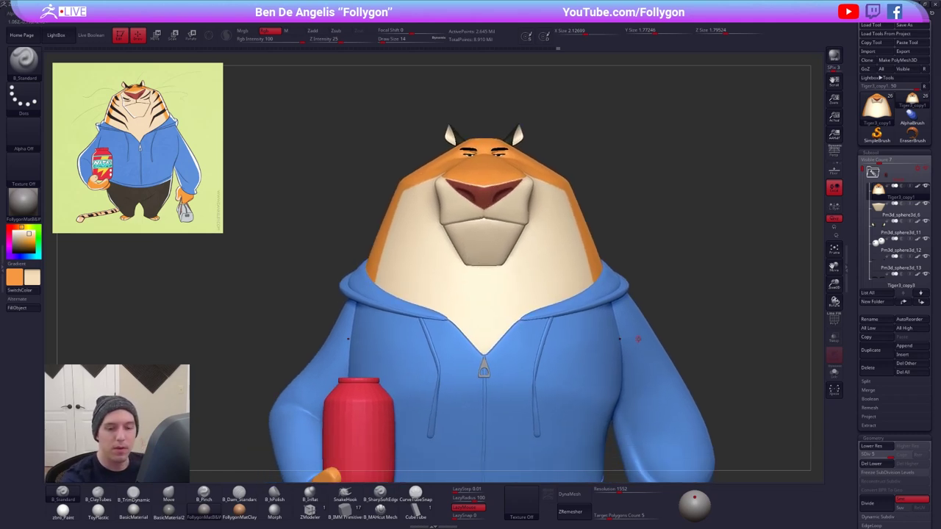
- Duplicate the tiger's head subtool and delete the lower subdivision levels
left_click(882, 464)
key("shift+f")
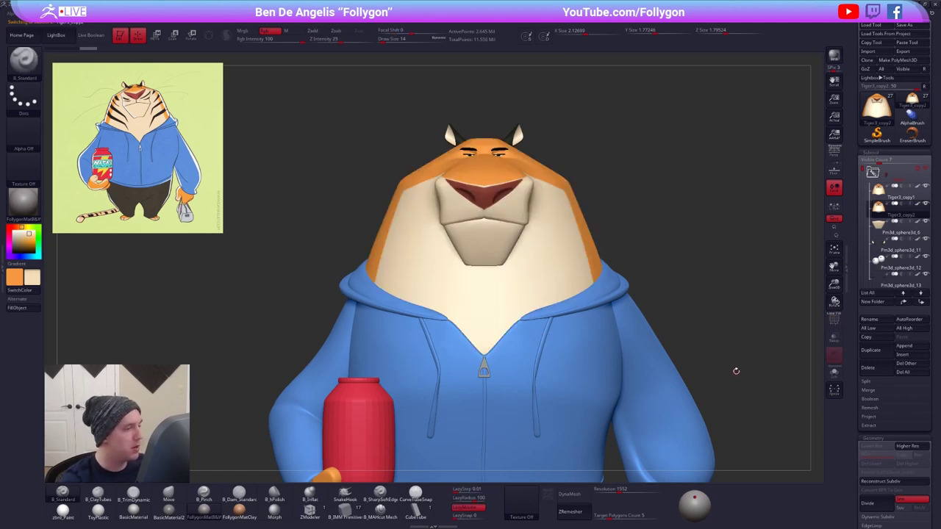
key("shift+f")
key("shift+f")
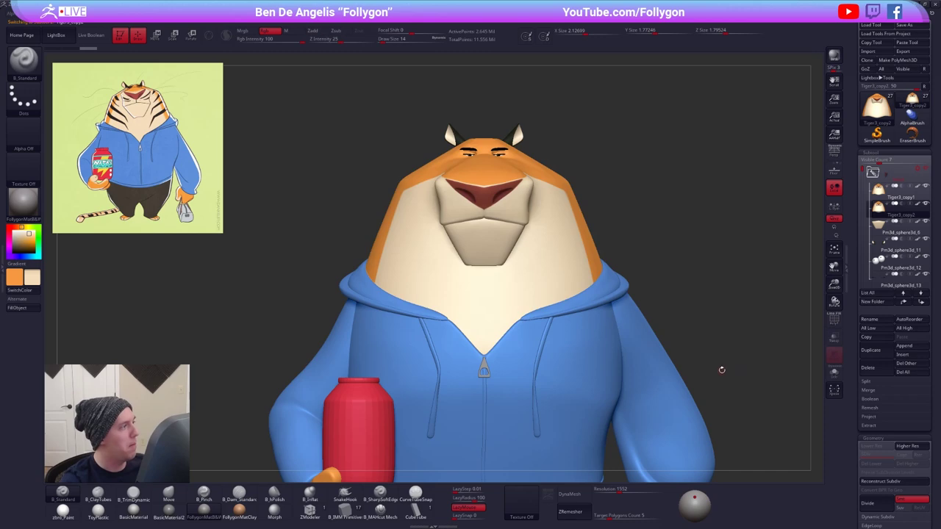
left_click_drag(720, 370, 669, 399)
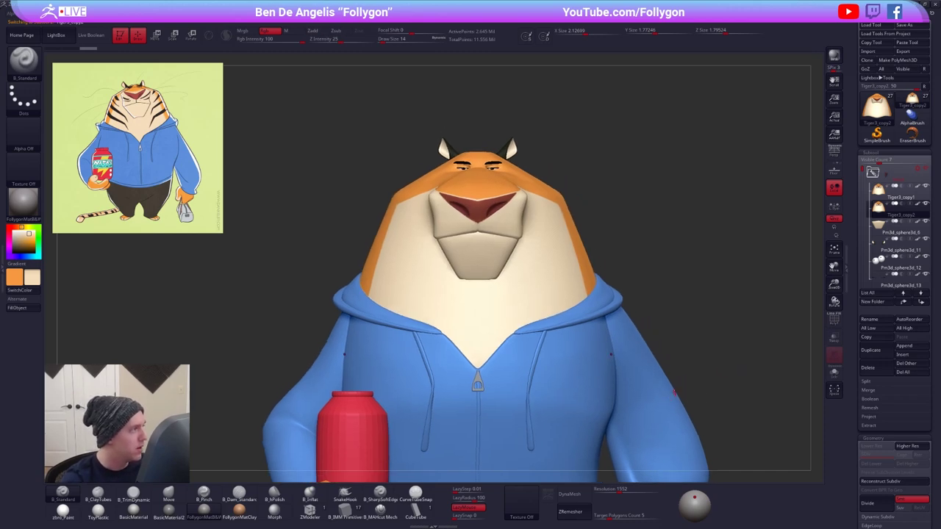
- Mask a bent, symmetrical stripe across the lower neck just above the hood with the MaskPen brush
key("ctrl")
key("ctrl+space")
left_click(530, 418, "ctrl")
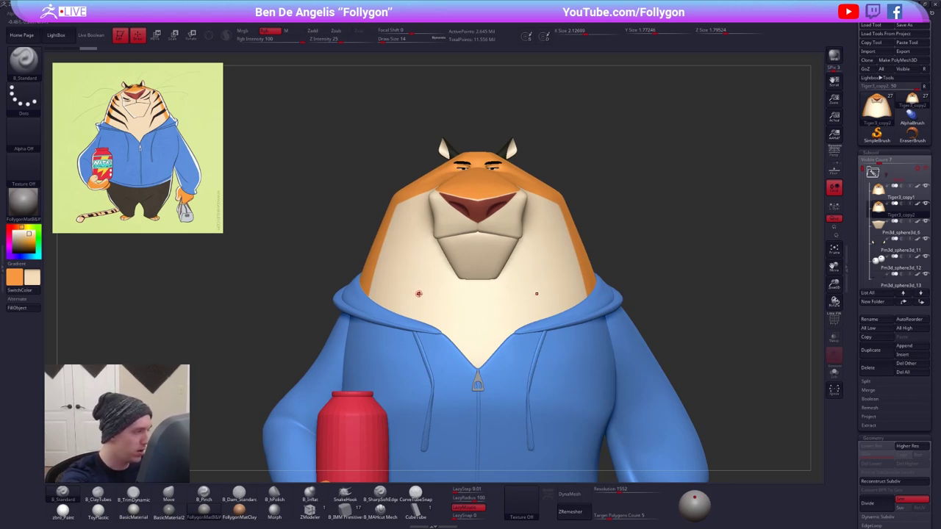
key("ctrl")
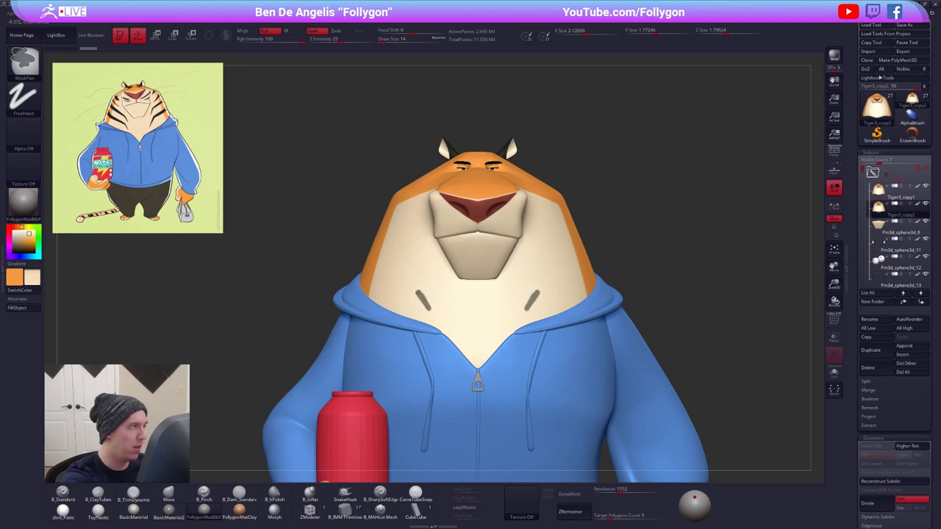
left_click_drag(419, 291, 404, 286, "ctrl")
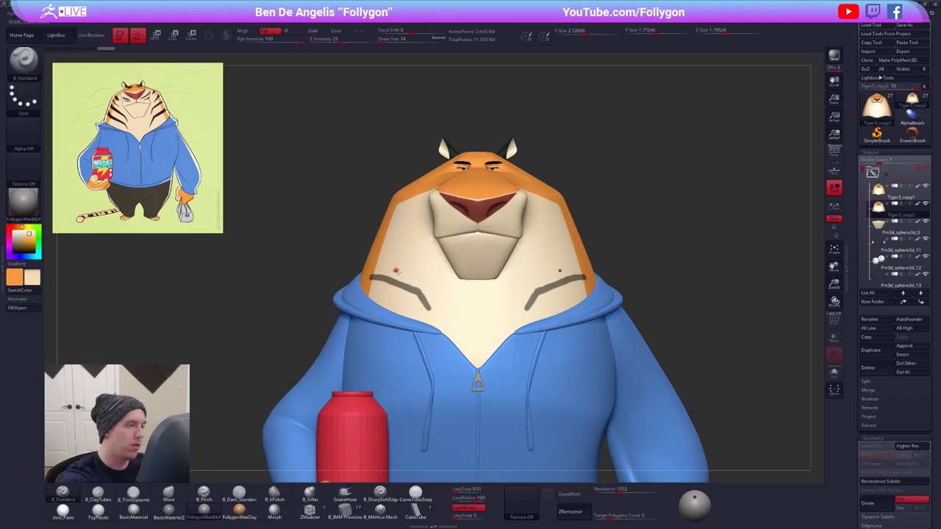
- Isolate the head, set the draw size to 25 and continue the lowest stripe mask across the orange side towards the back
right_click_drag(390, 269, 541, 291)
key("s")
left_click_drag(543, 291, 546, 292)
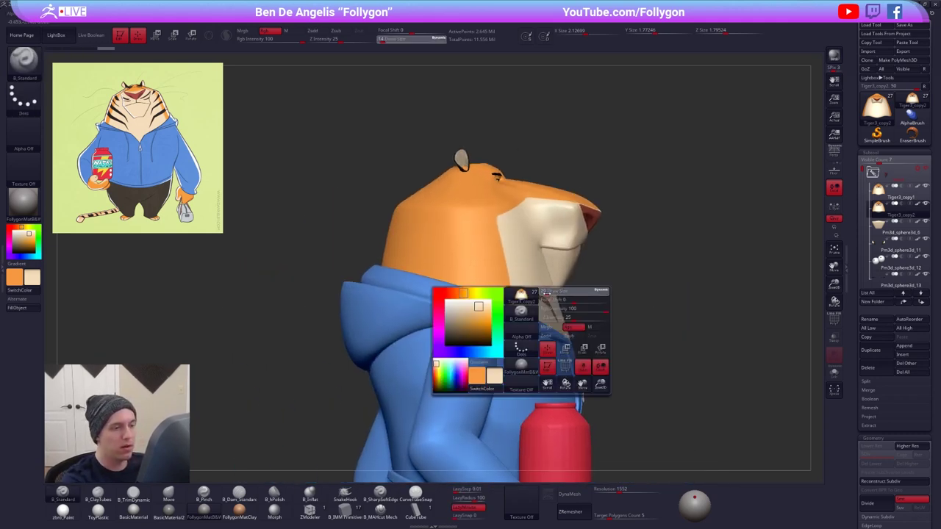
right_click_drag(470, 291, 318, 289)
key("alt+s")
mouse_move(378, 314)
right_mouse_down()
mouse_move(485, 346)
mouse_move(584, 323)
mouse_move(610, 302)
right_mouse_up()
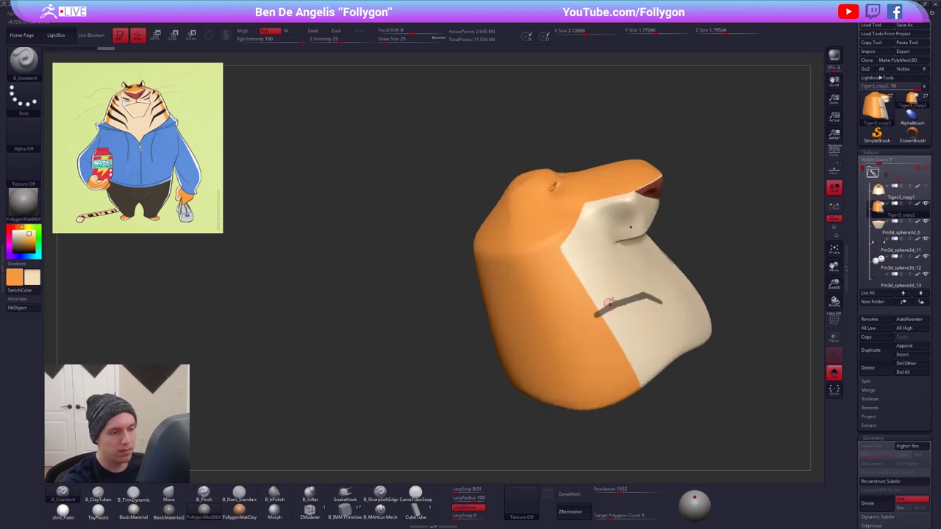
key("ctrl")
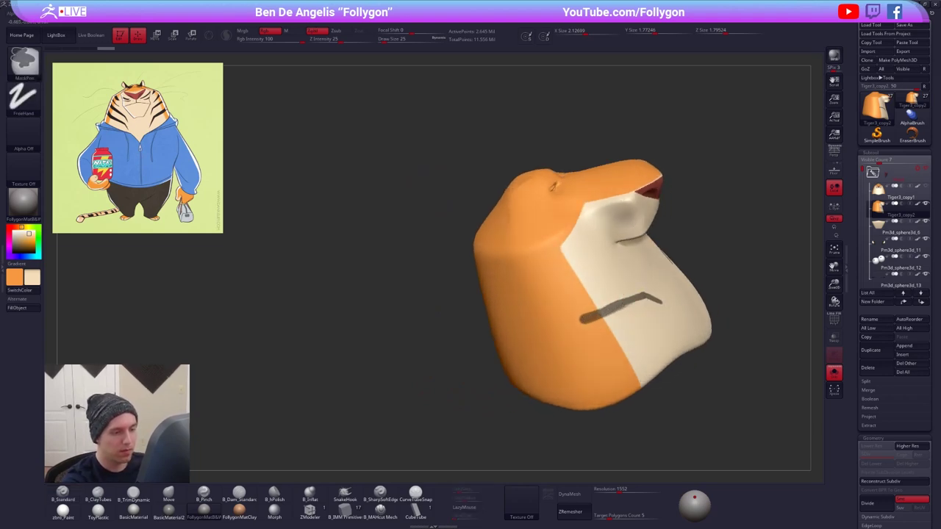
right_click_drag(560, 329, 539, 326)
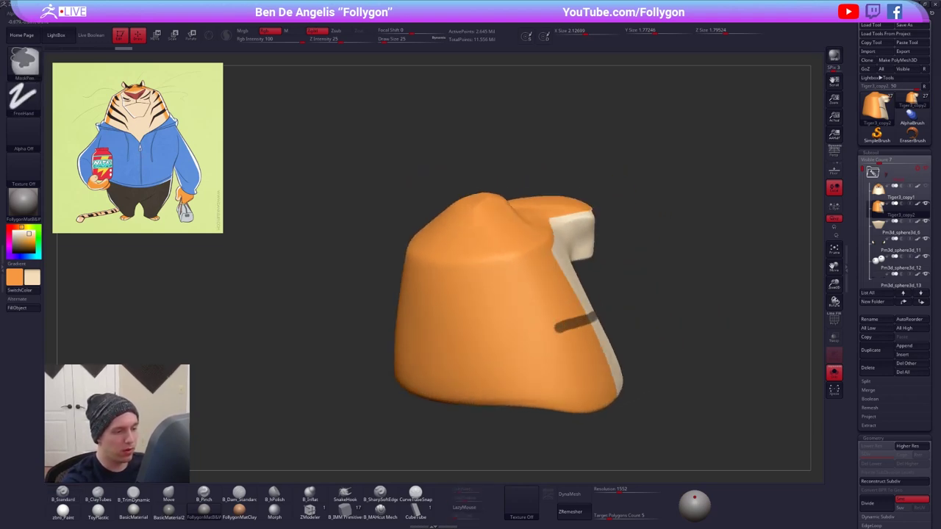
left_click_drag(545, 327, 419, 332, "ctrl")
key("shift+s")
right_click_drag(448, 348, 538, 343)
right_click_drag(698, 380, 562, 454)
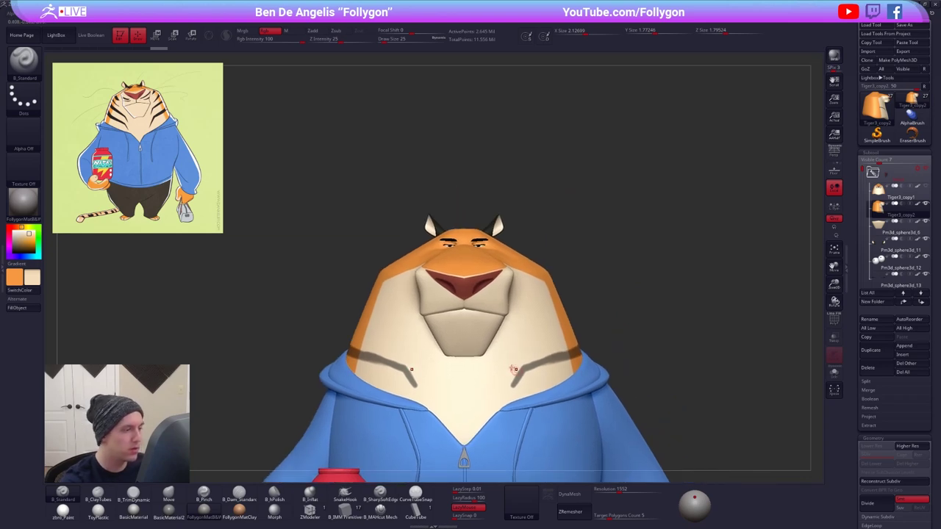
- Set the draw size to 12 and mask the short, bent front end of a second stripe above the first one
right_click_drag(551, 364, 612, 359, "alt")
right_click_drag(435, 316, 458, 340, "ctrl")
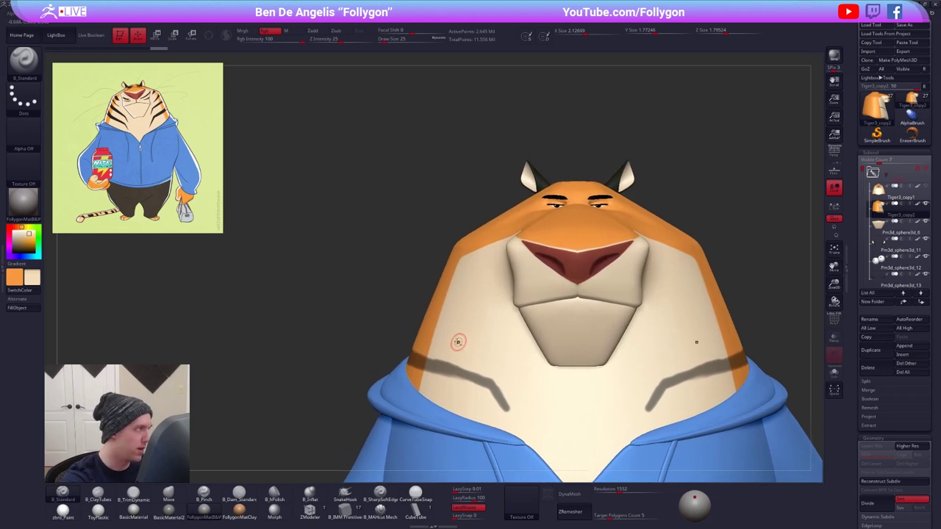
key("space")
left_click_drag(484, 342, 483, 341)
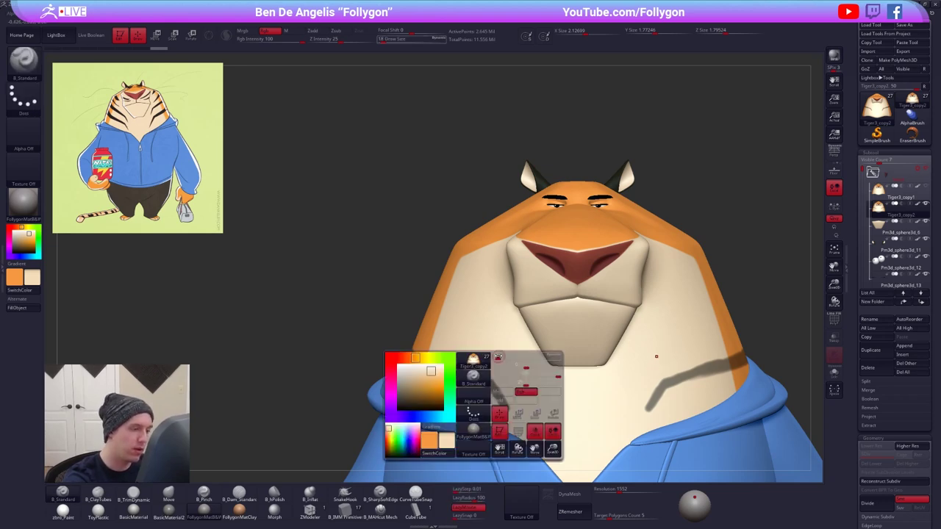
key("space")
key("ctrl")
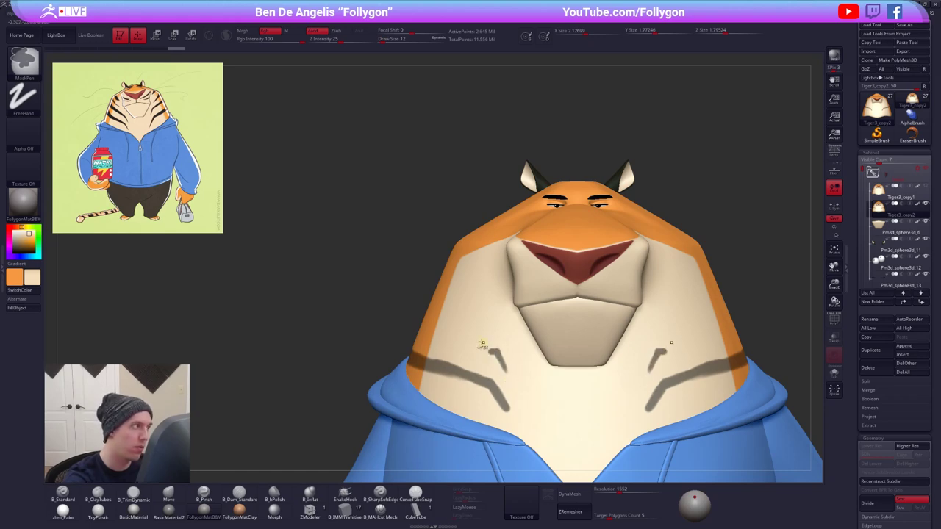
mouse_move(482, 343)
right_mouse_down()
mouse_move(462, 405)
mouse_move(474, 352)
right_mouse_up()
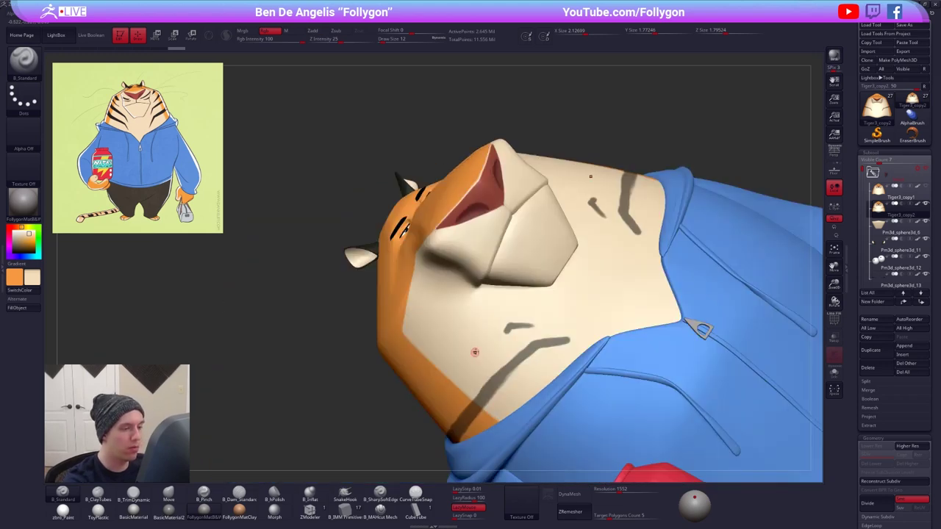
- Increase the draw size to 18 and extend the second stripe mask across the cream neck towards the orange side
key("space")
left_click_drag(496, 339, 497, 339)
right_click_drag(498, 339, 514, 334)
key("ctrl")
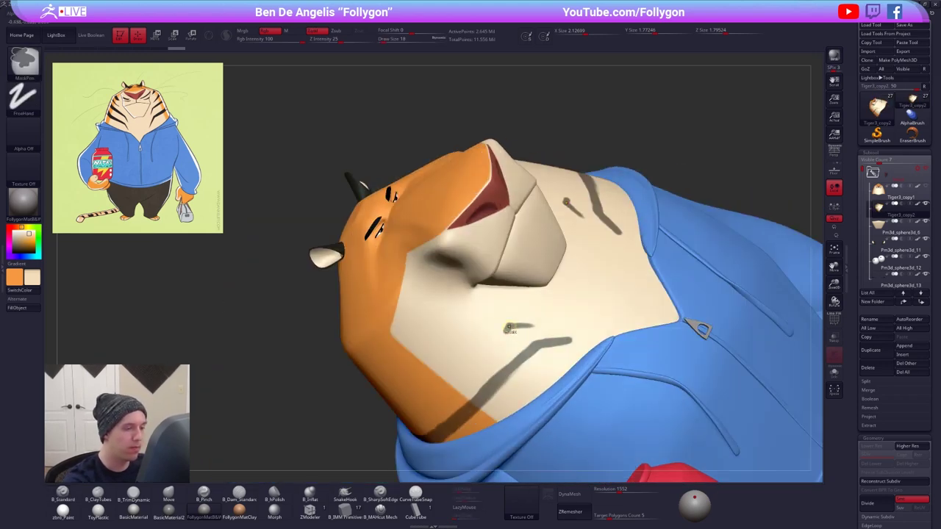
left_click_drag(508, 328, 441, 380, "ctrl")
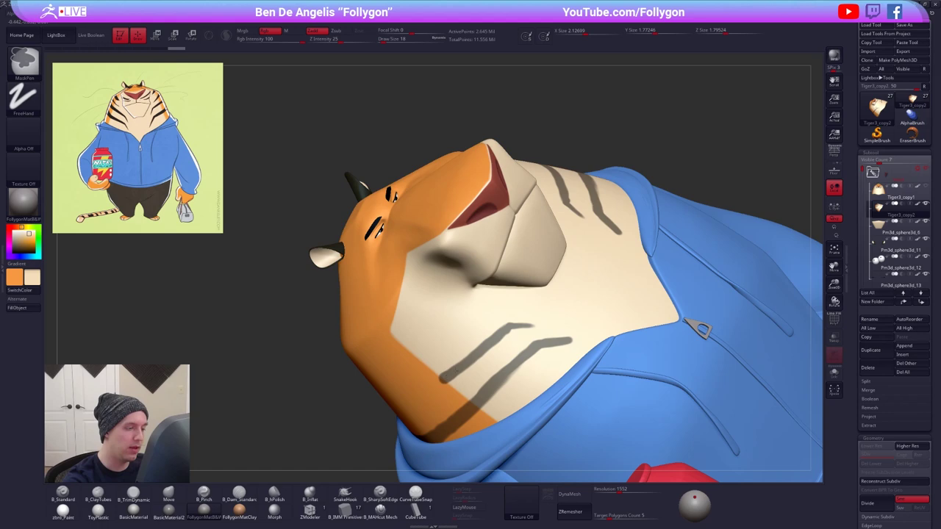
- Set the draw size to 29 and carry the second stripe mask around the orange back of the neck until both sides join
mouse_move(487, 362)
right_mouse_down()
mouse_move(471, 379)
mouse_move(536, 331)
right_mouse_up()
key("space")
key("ctrl")
mouse_move(536, 331)
left_mouse_down("ctrl")
mouse_move(441, 367)
mouse_move(393, 372)
left_mouse_up("ctrl")
right_click_drag(413, 351, 500, 343)
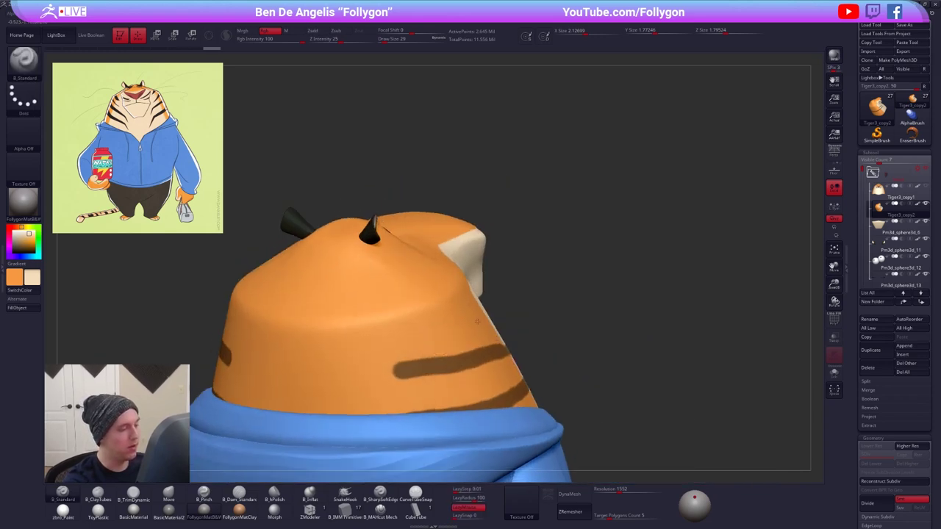
right_click_drag(291, 370, 343, 359, "alt")
mouse_move(331, 354)
left_mouse_down("ctrl")
mouse_move(461, 349)
mouse_move(347, 357)
left_mouse_up("ctrl")
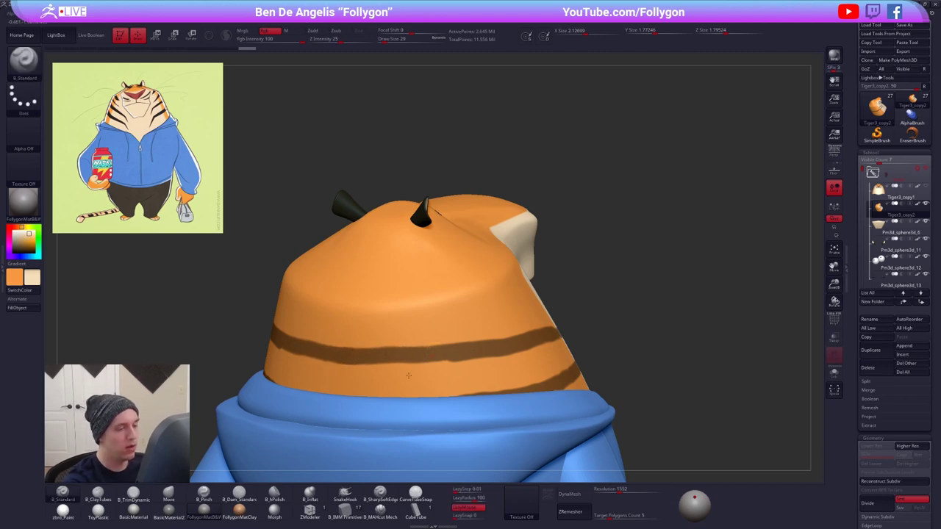
- Set the draw size to 14 and examine the two stripe masks from the side, front and three-quarter views
right_click_drag(407, 374, 323, 358)
right_click_drag(488, 356, 469, 361, "alt")
left_click_drag(504, 357, 500, 357)
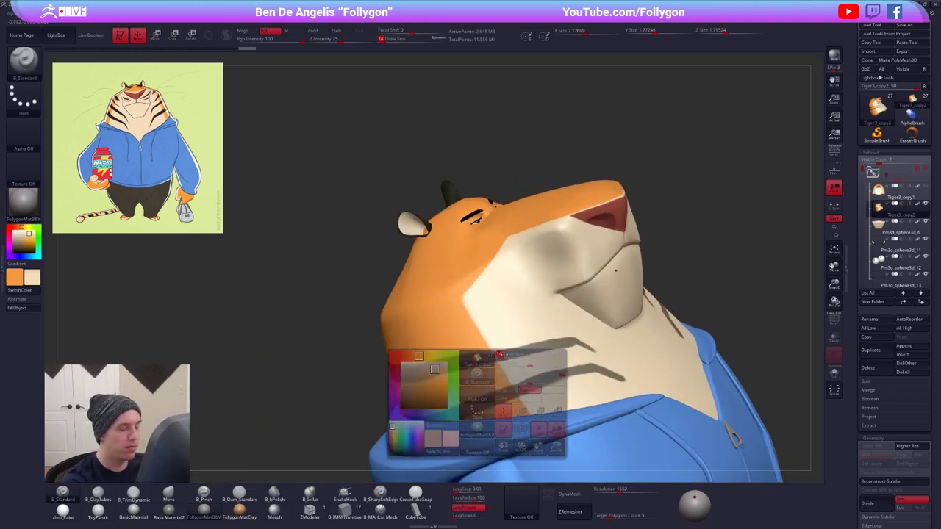
right_click_drag(441, 344, 561, 376)
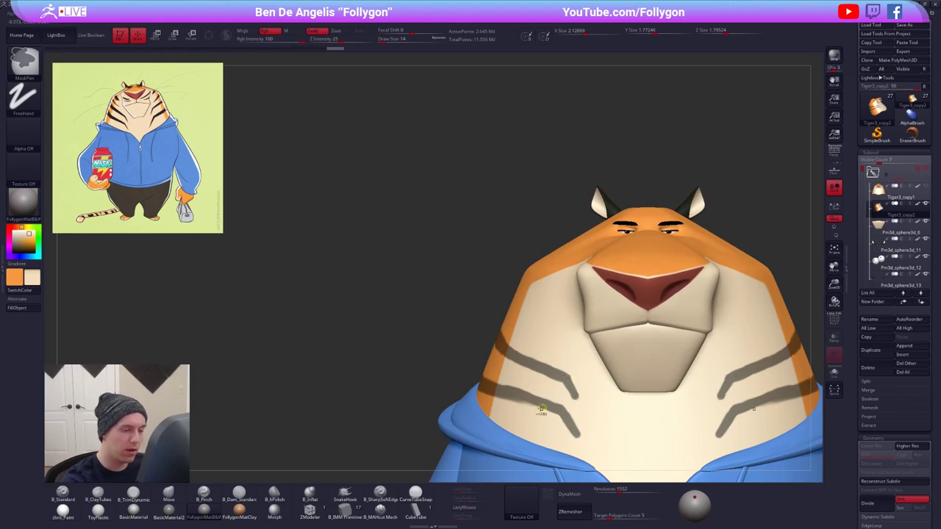
mouse_move(556, 417)
right_mouse_down()
mouse_move(560, 361)
mouse_move(530, 413)
mouse_move(498, 431)
right_mouse_up()
key("ctrl")
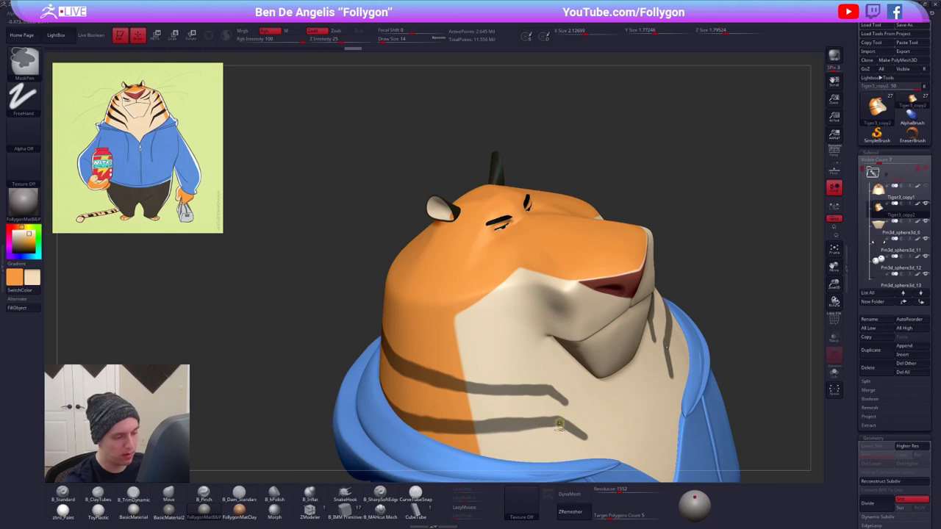
right_click_drag(559, 424, 546, 379)
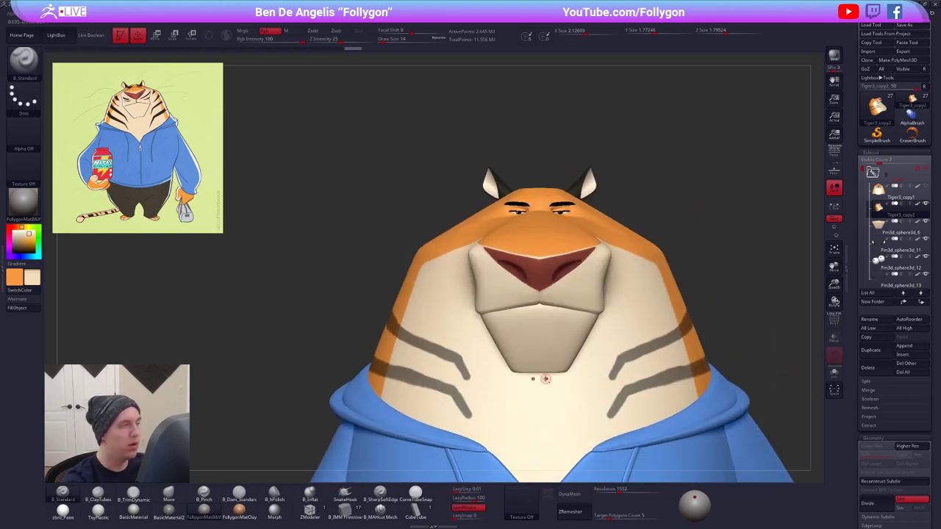
right_click_drag(632, 401, 597, 394, "alt")
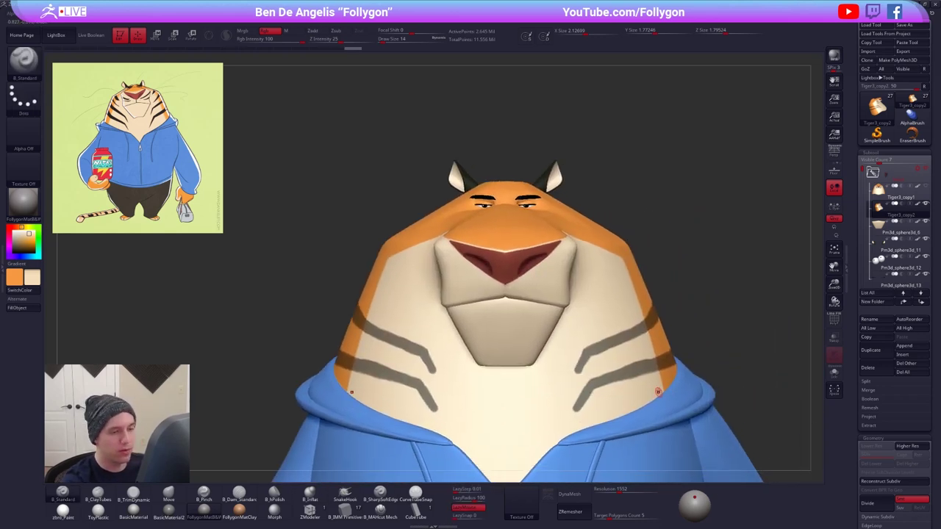
mouse_move(669, 372)
right_mouse_down()
mouse_move(579, 363)
mouse_move(548, 370)
mouse_move(521, 355)
right_mouse_up()
- Isolate the head and erase the lower stripe mask across the orange side and back, keeping its cream front part
key("alt+s")
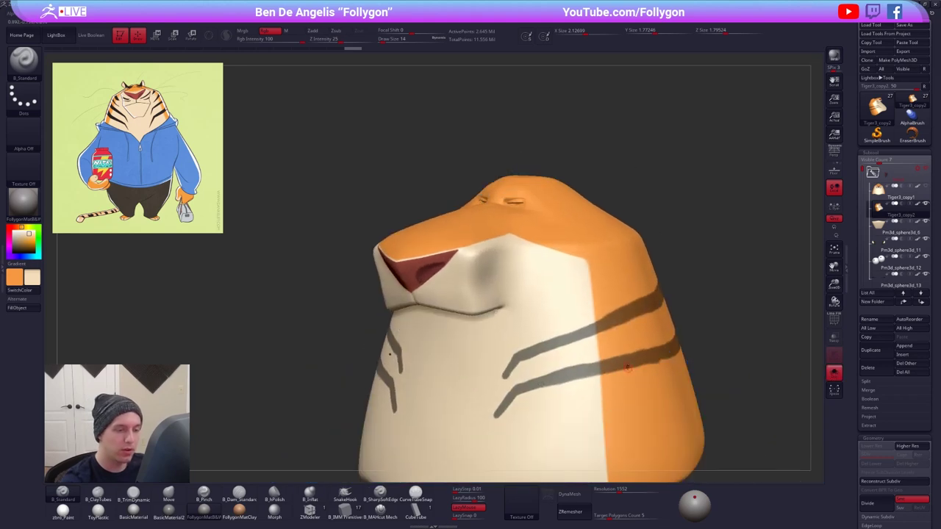
key("shift")
right_click_drag(629, 366, 613, 363)
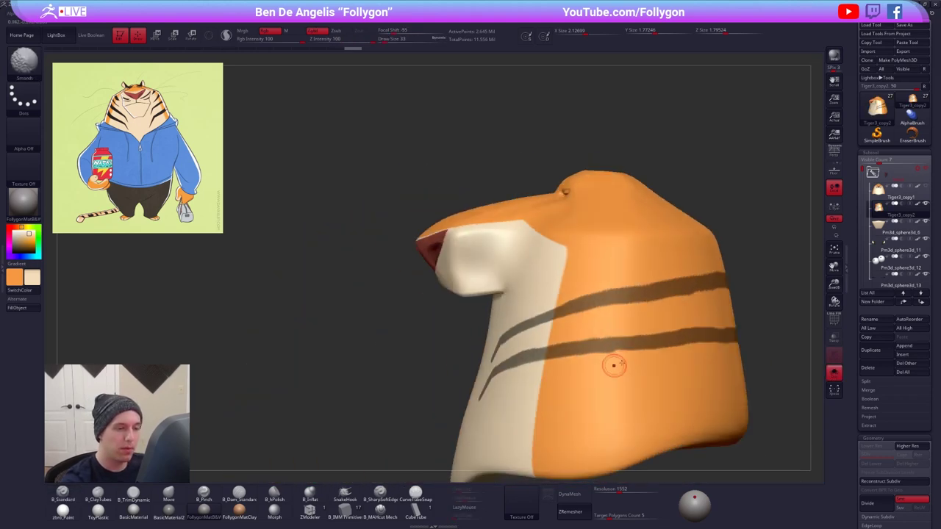
mouse_move(768, 321)
left_mouse_down("ctrl")
mouse_move(551, 417)
mouse_move(567, 414)
left_mouse_up("ctrl")
- With the draw size at 14, mask the lower stripe again from the cream edge onto the orange side
mouse_move(554, 383)
right_mouse_down()
mouse_move(563, 361)
mouse_move(542, 360)
mouse_move(552, 359)
right_mouse_up()
key("space")
left_click_drag(534, 366, 529, 366)
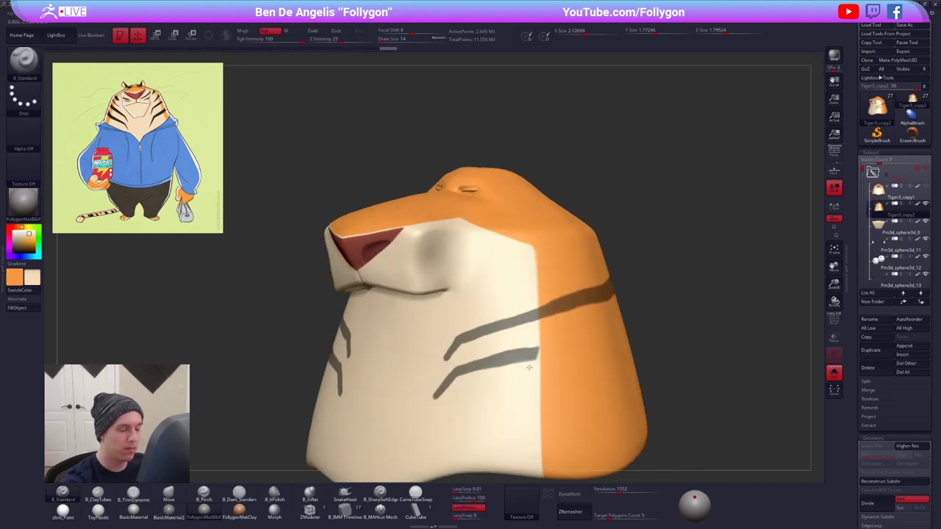
right_click_drag(530, 367, 497, 357)
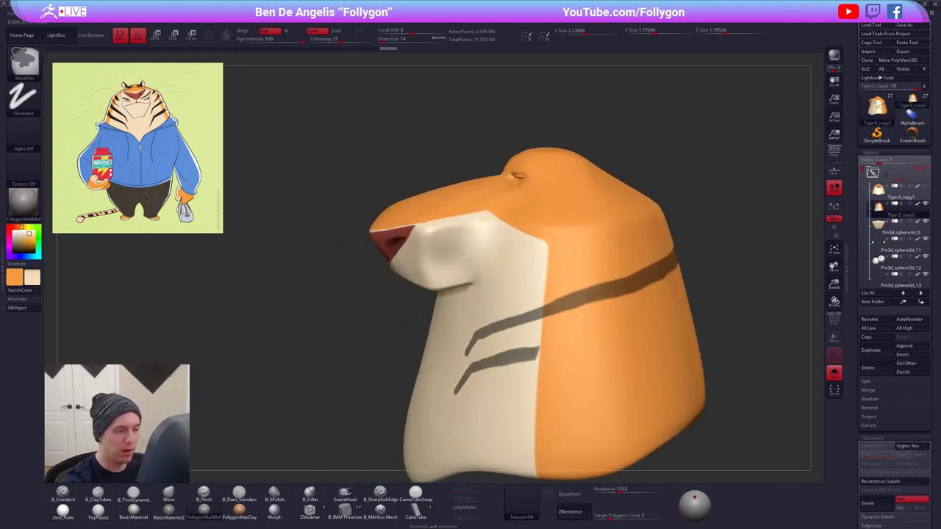
left_click_drag(614, 331, 639, 325, "ctrl")
right_click_drag(624, 330, 599, 341)
- Set the draw size to 29, thicken the lower stripe mask and carry it across the orange side to the back
key("space")
left_click_drag(596, 343, 603, 342)
right_click_drag(529, 362, 485, 362)
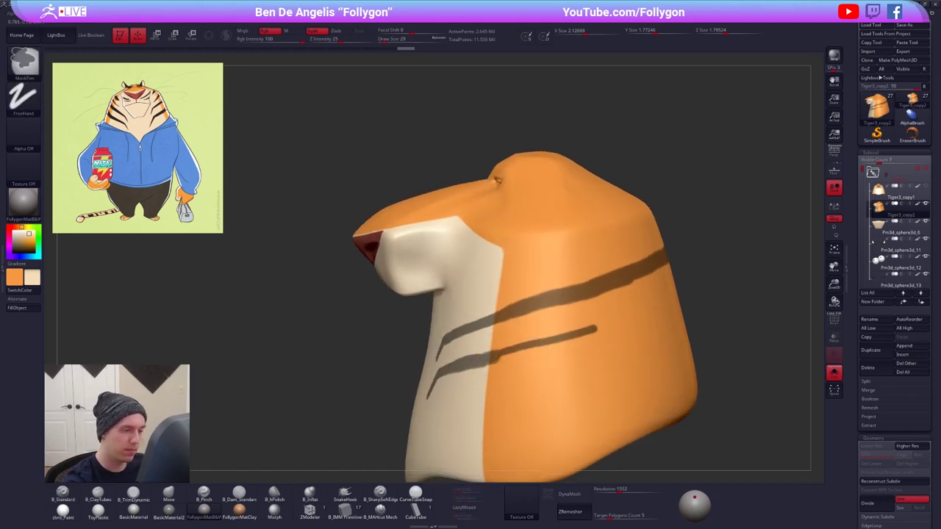
left_click_drag(499, 356, 537, 350, "ctrl")
left_click_drag(592, 333, 616, 328, "ctrl")
right_click_drag(603, 336, 516, 360)
left_click_drag(566, 344, 702, 303, "ctrl")
right_click_drag(588, 324, 657, 319)
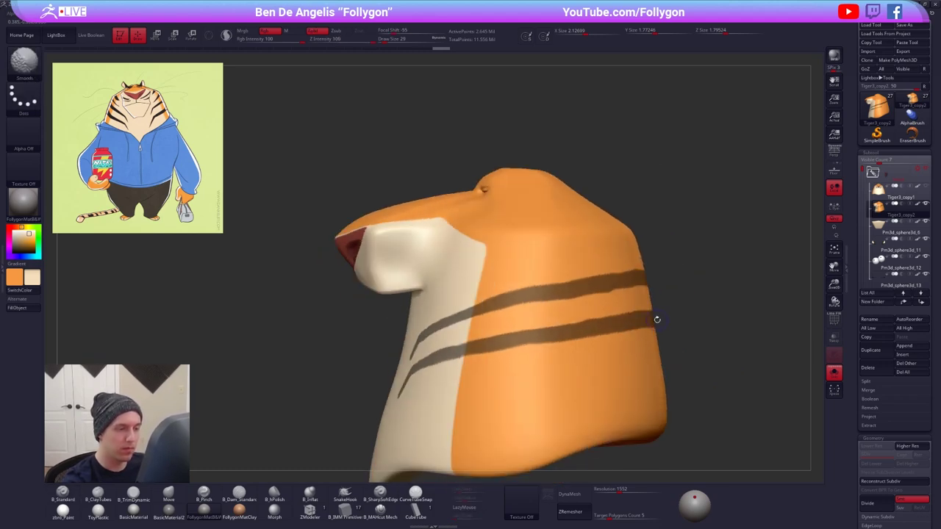
right_click_drag(488, 359, 587, 345, "alt")
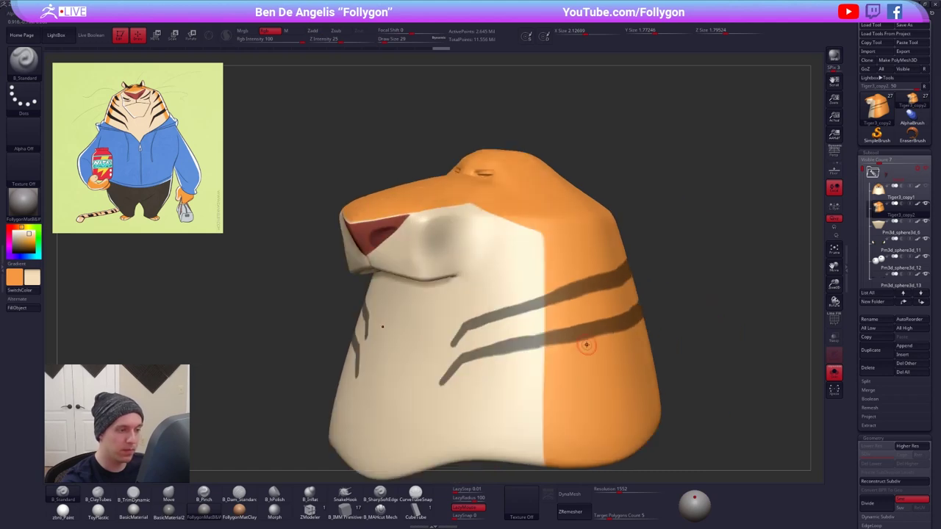
- Show the whole character, set the draw size to 14 and try a thin third stripe mask up the cream cheek, undoing the stroke
right_click(553, 344)
right_click_drag(520, 345, 624, 462)
key("alt+s")
right_click_drag(527, 366, 512, 380, "alt")
key("space")
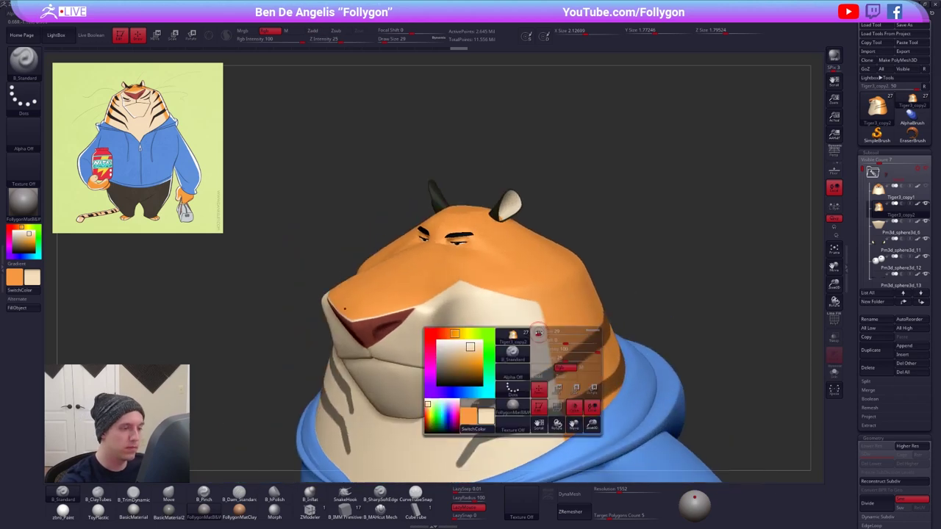
left_click_drag(540, 336, 532, 336)
right_click_drag(526, 338, 498, 374)
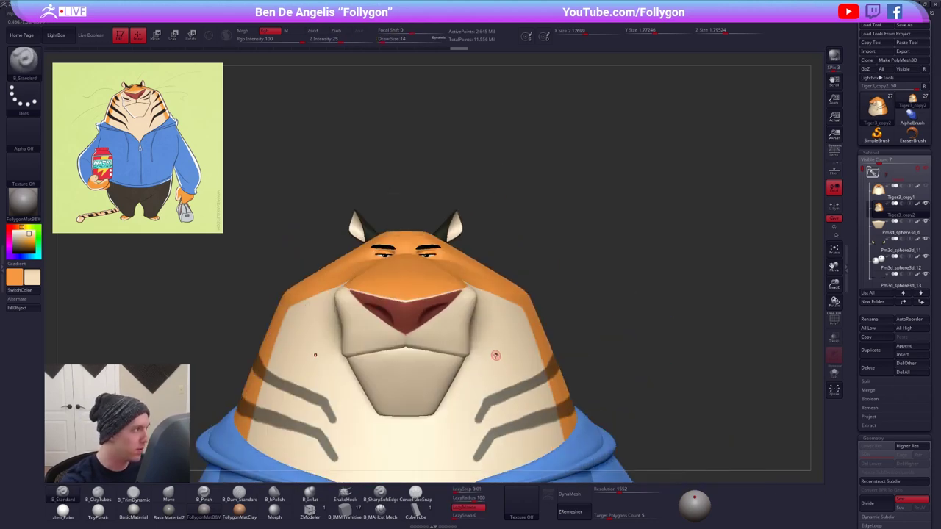
key("ctrl")
left_click_drag(507, 344, 533, 294, "ctrl")
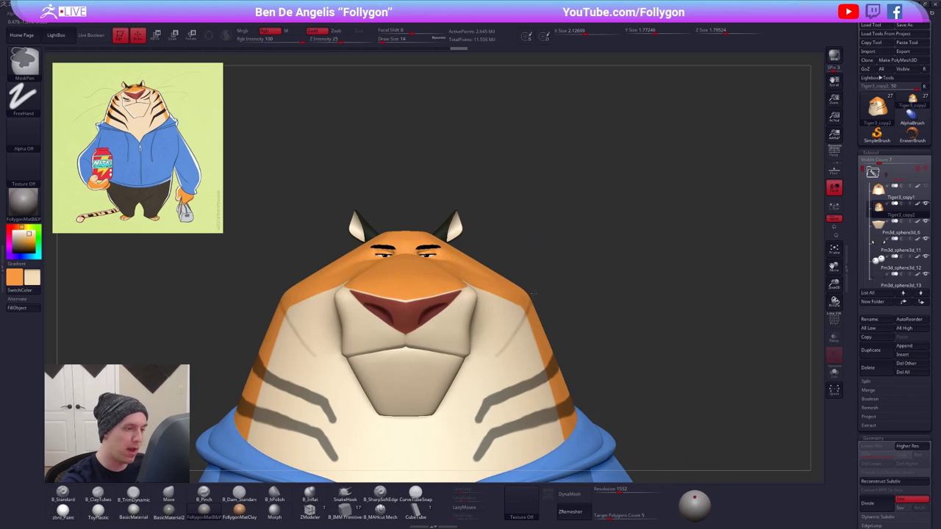
key("ctrl+z")
- Switch to the MaskLasso brush and try to form a tapered third stripe on the cheeks by lassoing around it and inverting the mask
key("ctrl+f")
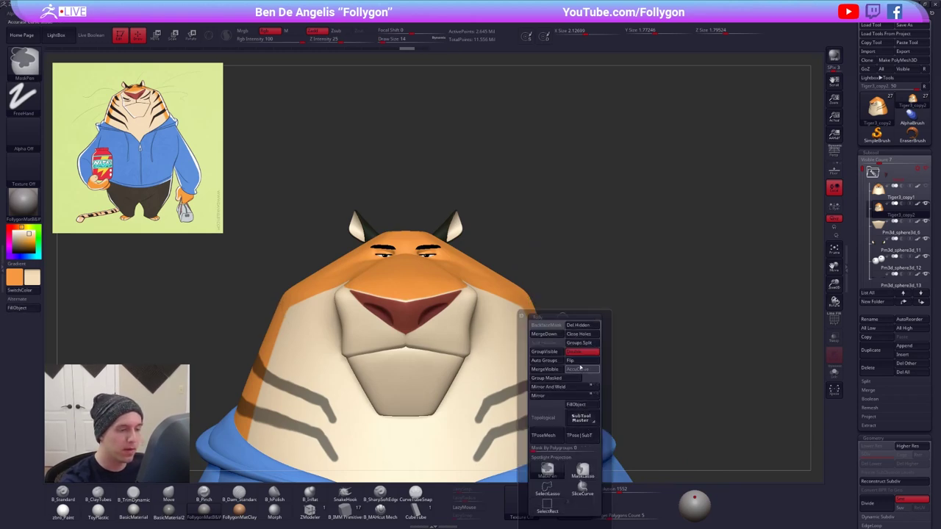
left_click(582, 471)
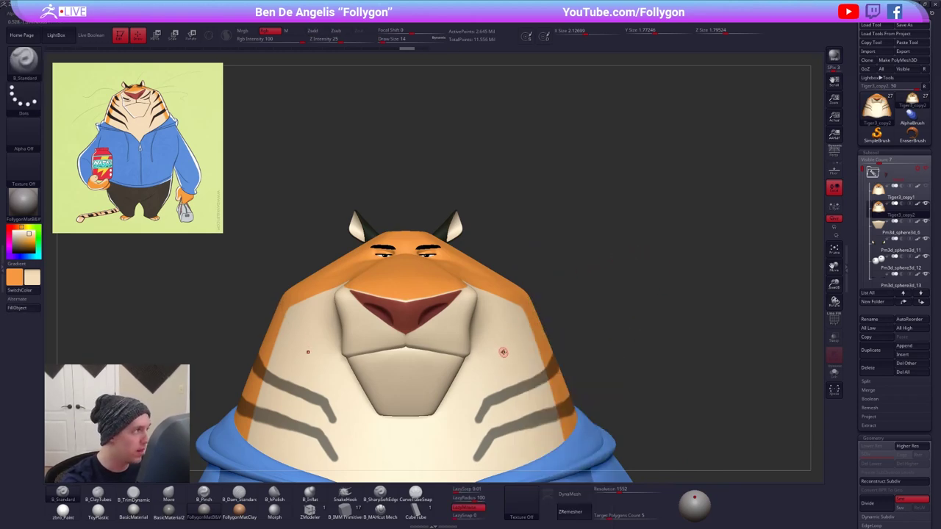
key("ctrl")
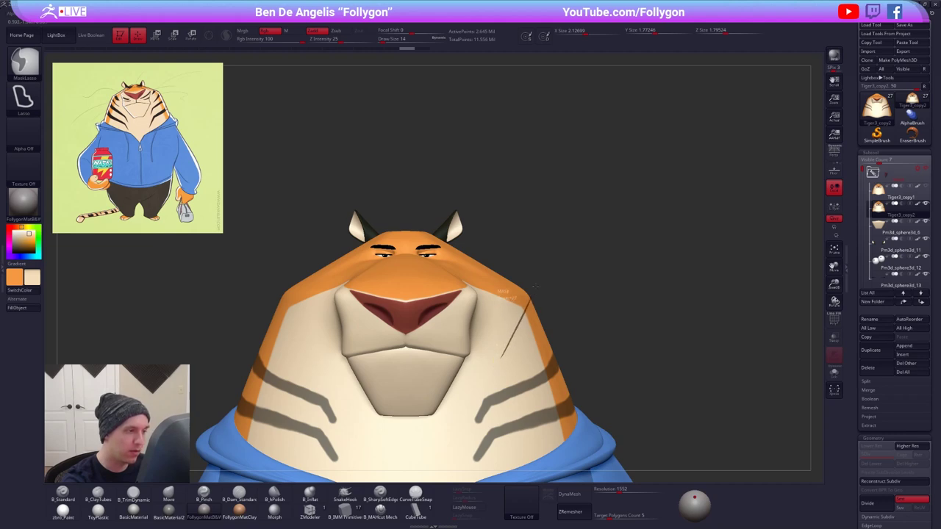
mouse_move(535, 285)
left_mouse_down("ctrl")
mouse_move(421, 170)
mouse_move(363, 358)
mouse_move(498, 399)
left_mouse_up("ctrl")
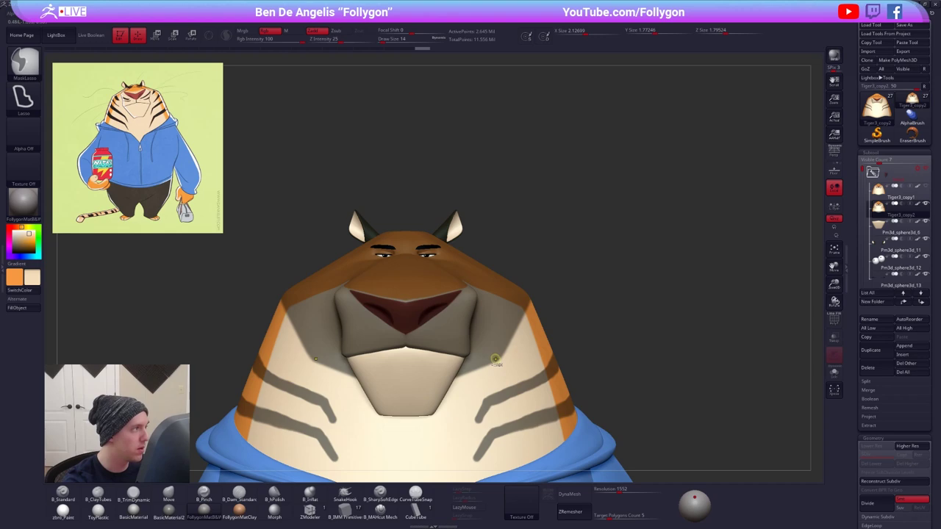
mouse_move(513, 348)
left_mouse_down("ctrl")
mouse_move(547, 295)
mouse_move(597, 351)
mouse_move(494, 439)
mouse_move(434, 394)
mouse_move(439, 341)
left_mouse_up("ctrl")
mouse_move(548, 382)
right_mouse_down()
mouse_move(499, 382)
mouse_move(531, 382)
mouse_move(527, 318)
right_mouse_up()
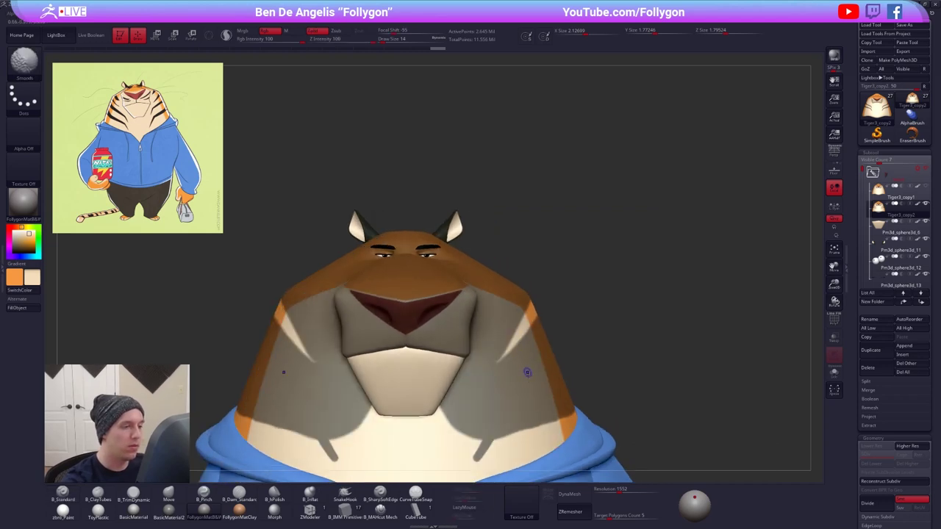
key("space")
mouse_move(513, 345)
left_mouse_down()
mouse_move(532, 344)
mouse_move(540, 360)
mouse_move(565, 349)
mouse_move(542, 346)
left_mouse_up()
left_click(567, 319, "ctrl")
- Isolate the head, trim the back end of the third stripe mask with the lasso, and switch to the MaskPen brush at draw size 43
right_click_drag(610, 352, 634, 330, "shift")
key("alt+s")
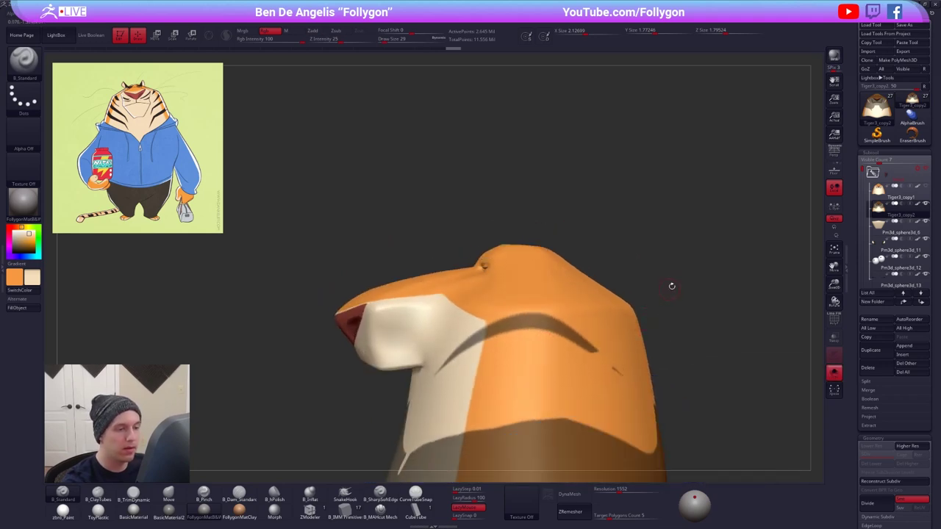
mouse_move(691, 282)
left_mouse_down("ctrl")
mouse_move(602, 375)
mouse_move(678, 413)
mouse_move(684, 405)
left_mouse_up("ctrl")
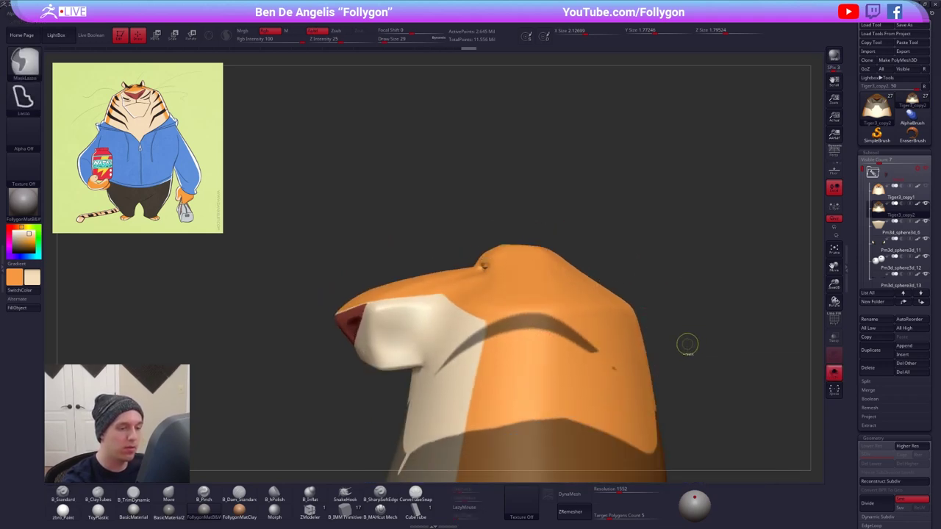
mouse_move(685, 353)
left_mouse_down("ctrl+alt")
mouse_move(564, 373)
mouse_move(697, 248)
mouse_move(698, 290)
left_mouse_up("ctrl+alt")
key("ctrl+space")
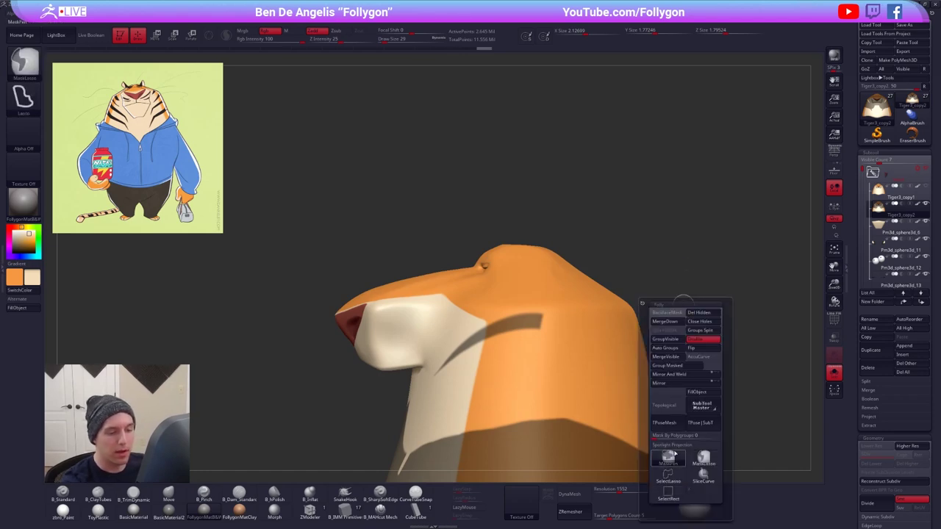
key("space")
right_click_drag(549, 316, 602, 347, "alt")
- Undo the lasso masking back to the two pen-masked neck stripes
key("ctrl+z")
key("ctrl+z")
key("ctrl+z")
key("ctrl+z")
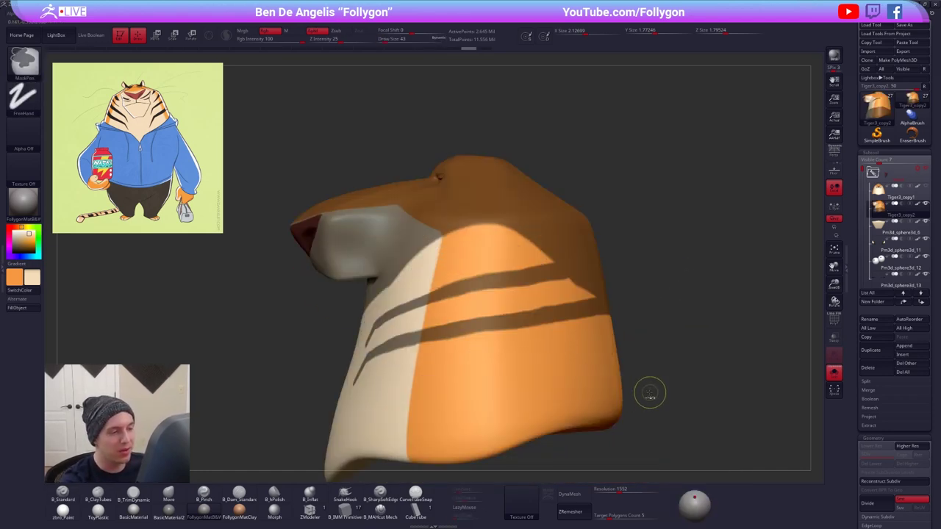
- Turn the two masked stripes into their own polygroup, checking it in the polyframe display, and clear the mask
key("shift+f")
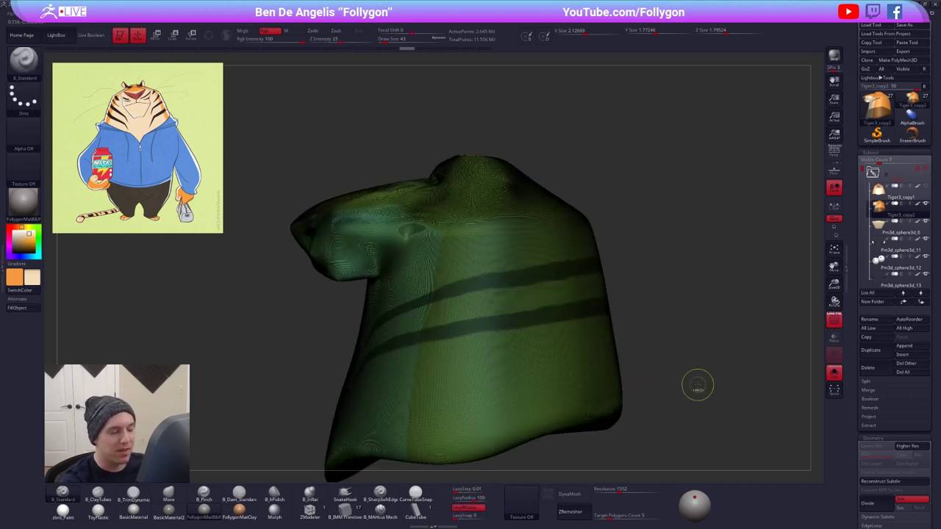
key("ctrl+w")
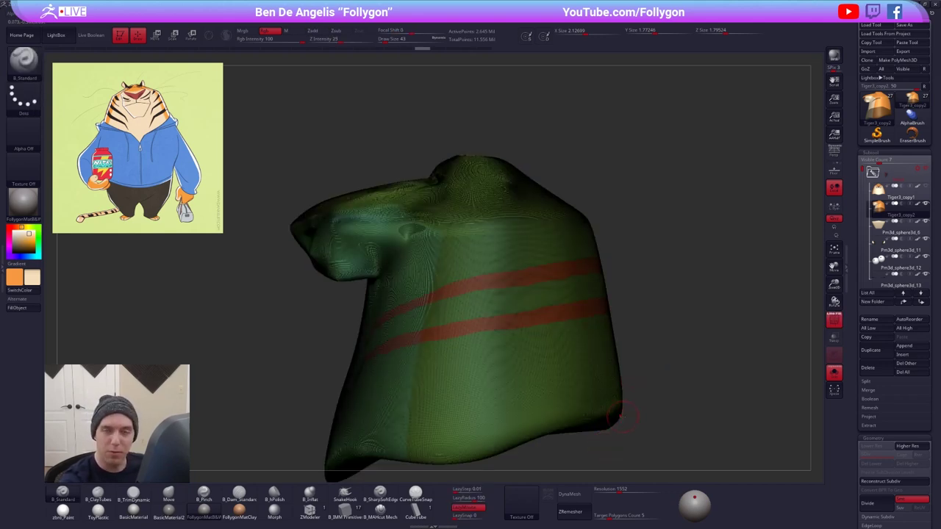
left_click_drag(636, 413, 691, 401)
key("shift+f")
right_click_drag(518, 266, 523, 334, "alt")
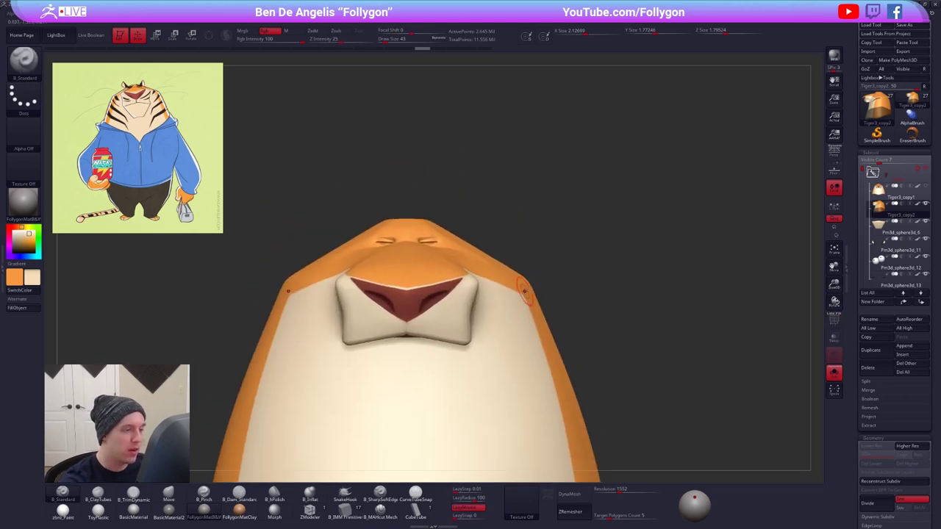
- Undo and redo the mask clearing, setting the draw size to 18, and switch the masking brush to MaskLasso
key("ctrl+z")
key("space")
left_click_drag(531, 295, 520, 295)
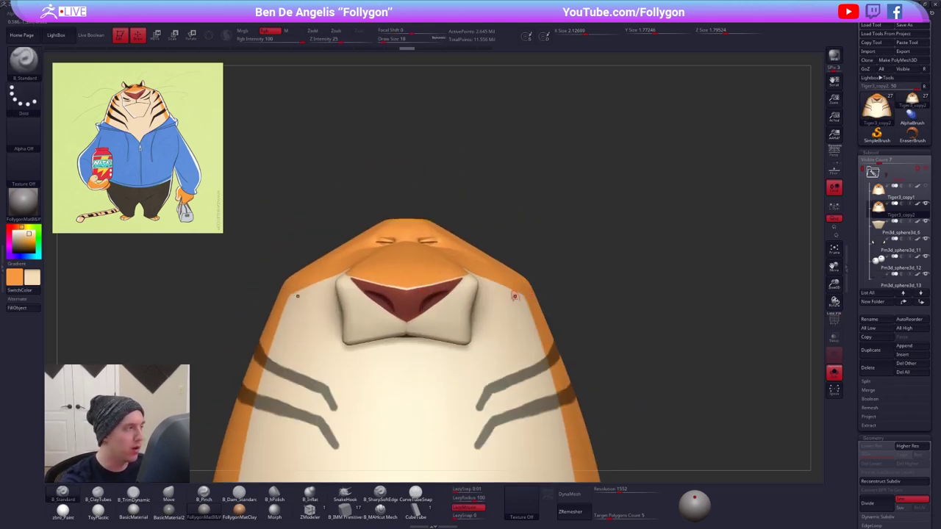
key("ctrl+shift+z")
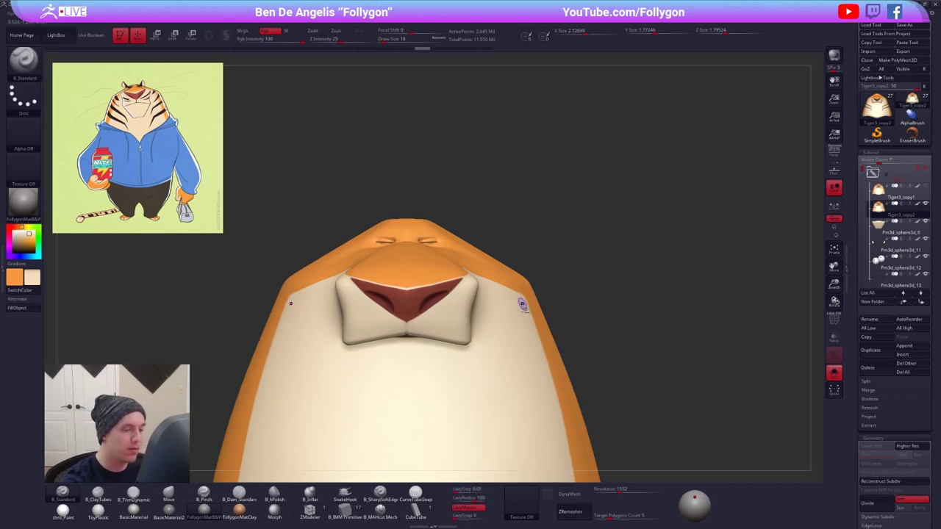
key("ctrl+space")
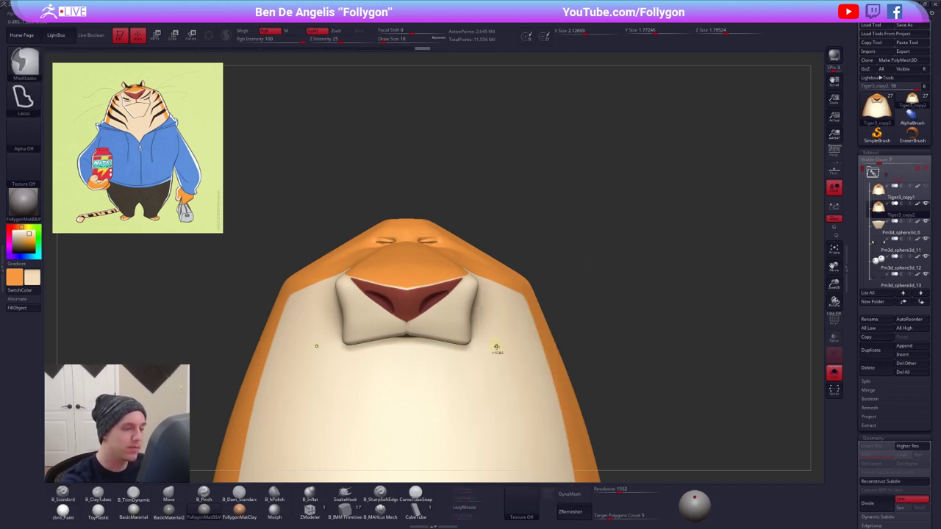
- Show the whole character, examine the head from the front and side with polyframe toggled on and off, and isolate the head again
key("ctrl+1")
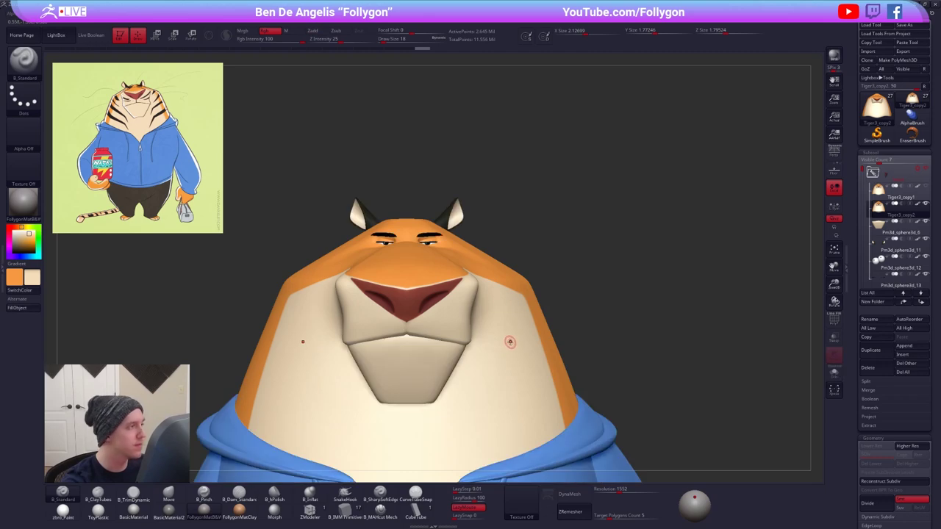
right_click_drag(511, 340, 544, 271, "alt")
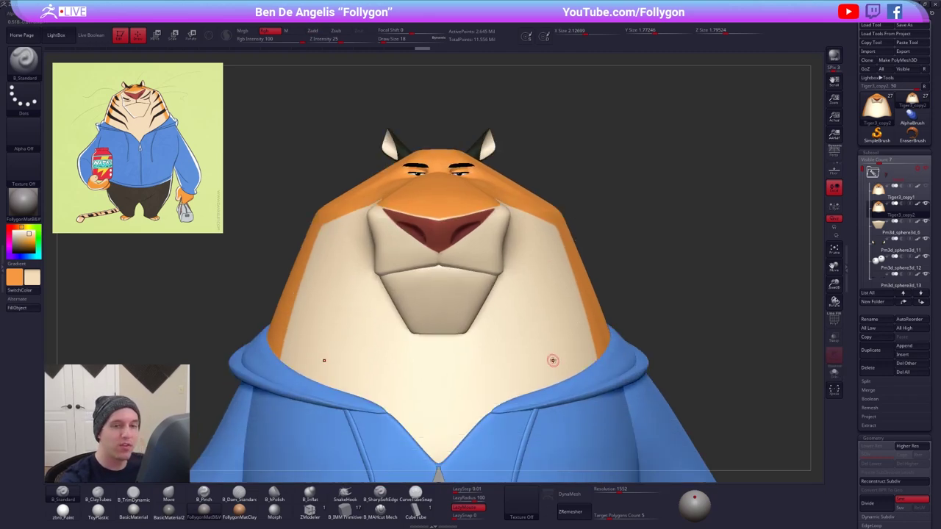
right_click_drag(668, 295, 655, 274, "ctrl")
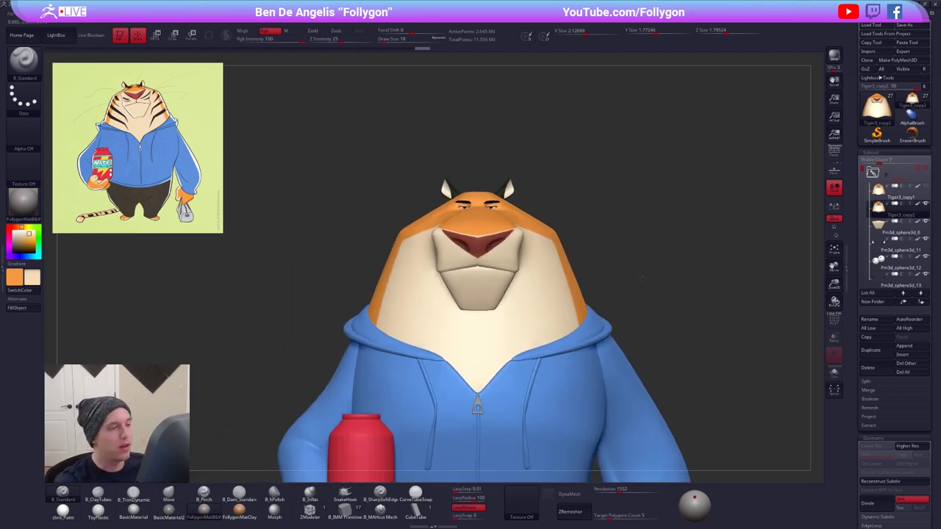
right_click_drag(360, 316, 507, 299)
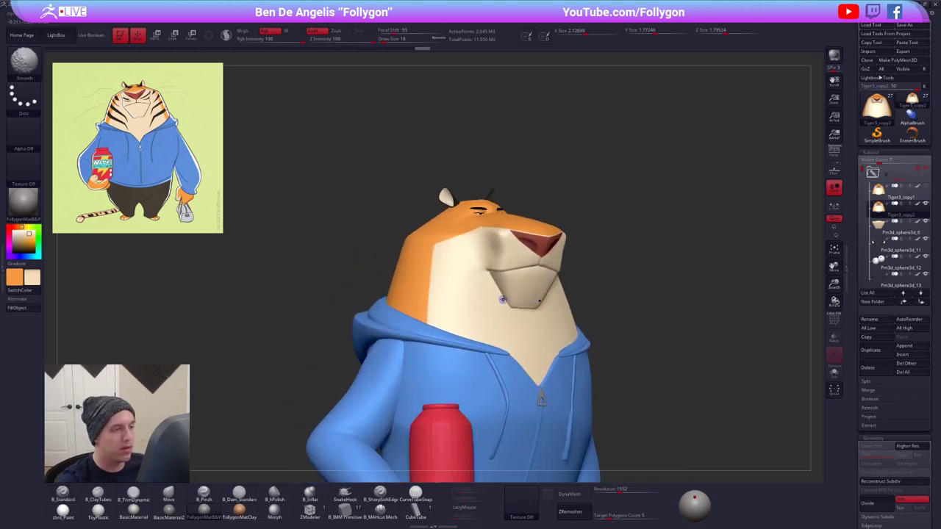
key("shift+f")
key("shift+f")
key("ctrl+1")
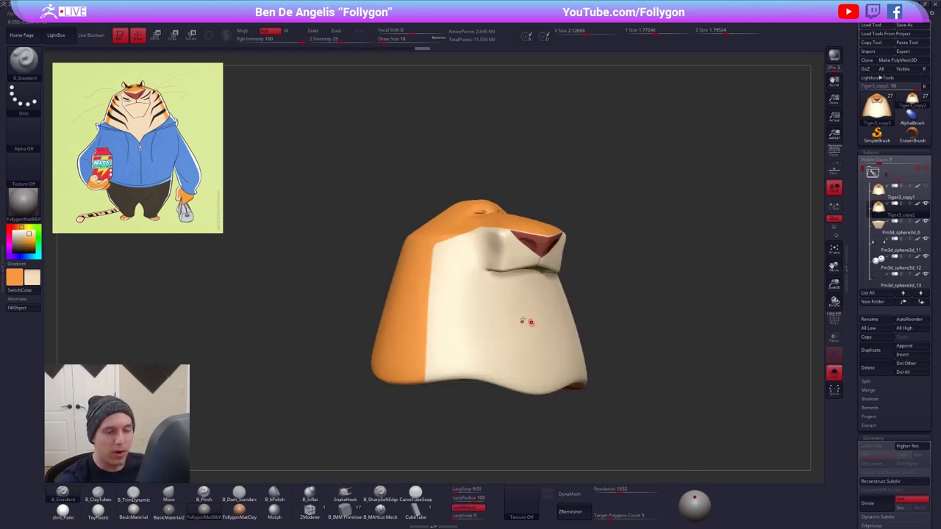
- Duplicate the head subtool, hide the head it was copied from, and show the polyframe on the new copy
right_click_drag(524, 321, 660, 299)
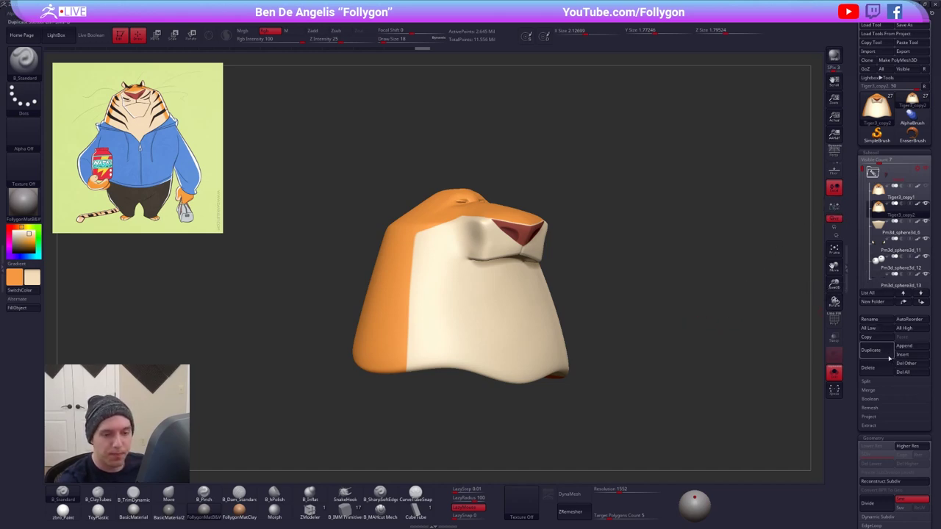
left_click(881, 348)
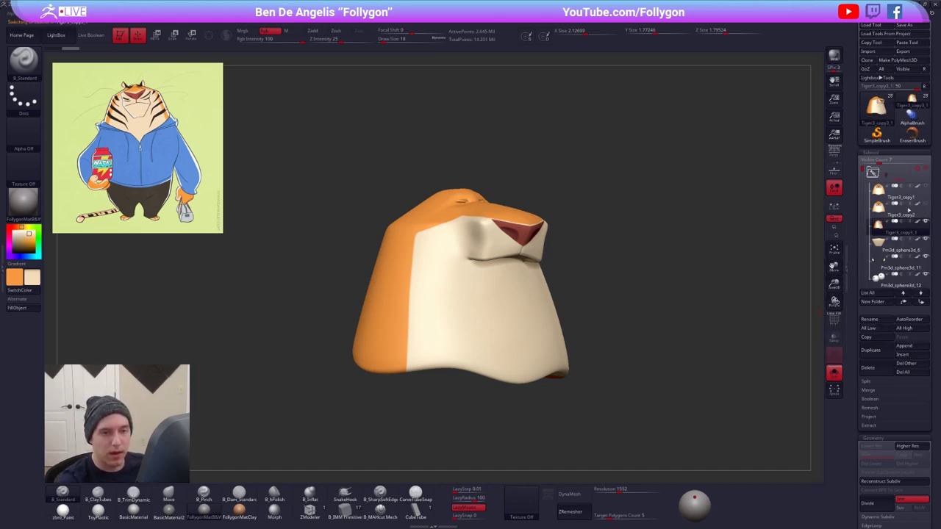
key("shift+f")
right_click_drag(450, 271, 449, 296, "ctrl")
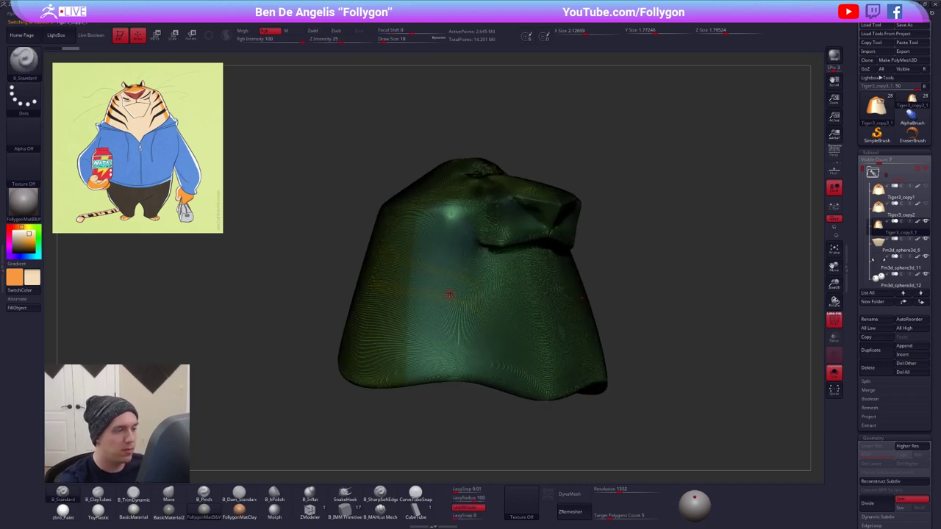
- Isolate the stripe polygroup on the duplicated head, delete the hidden geometry, and switch off the polyframe
key("ctrl+shift+f")
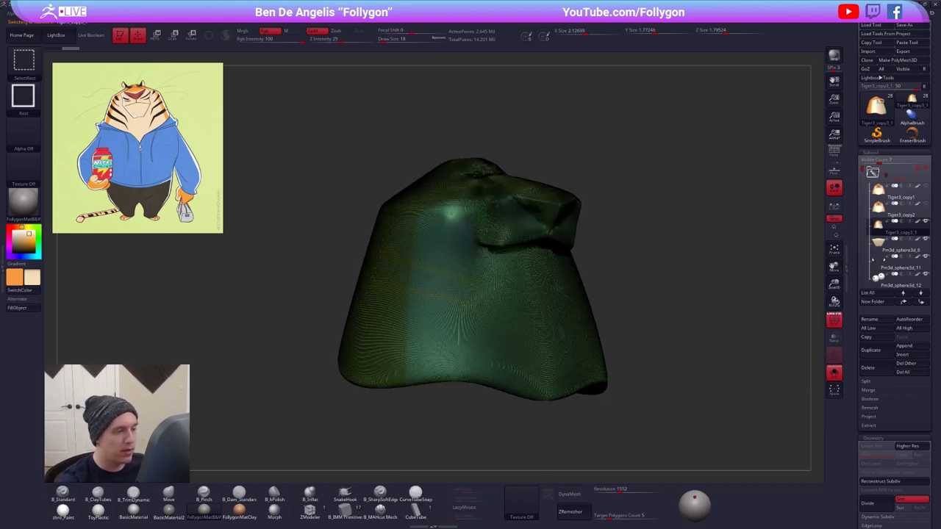
left_click(439, 296, "ctrl+shift")
key("ctrl+shift+f")
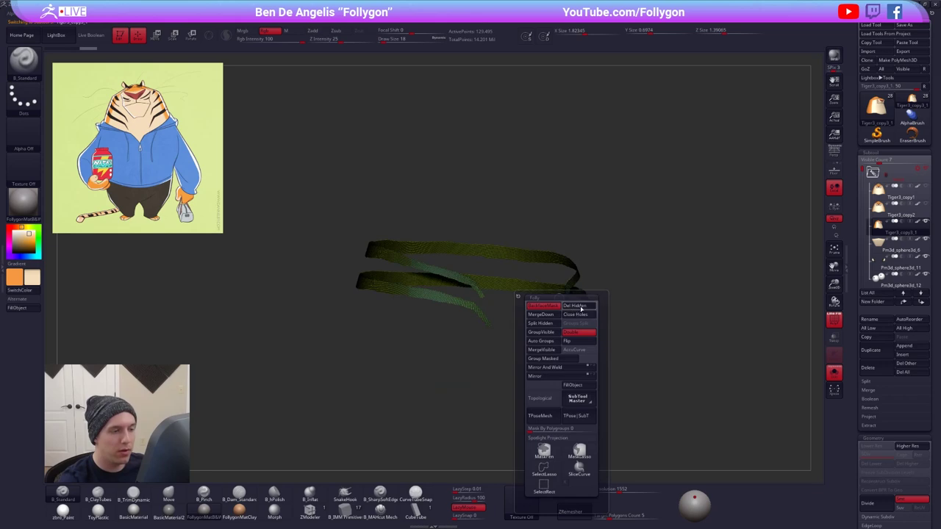
left_click(579, 308)
key("shift+f")
left_click_drag(470, 353, 632, 294)
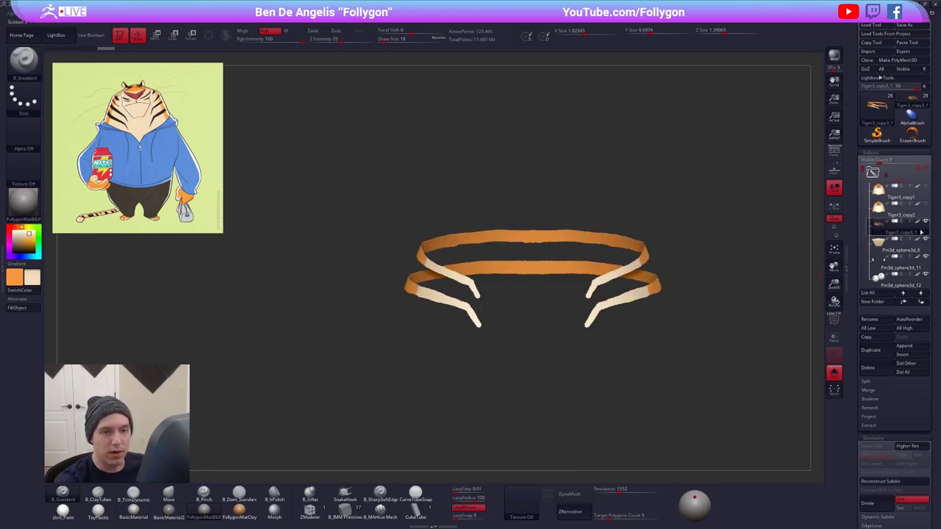
- Turn off the polypaint display on the extracted stripes and set the active colour to white
left_click(917, 222)
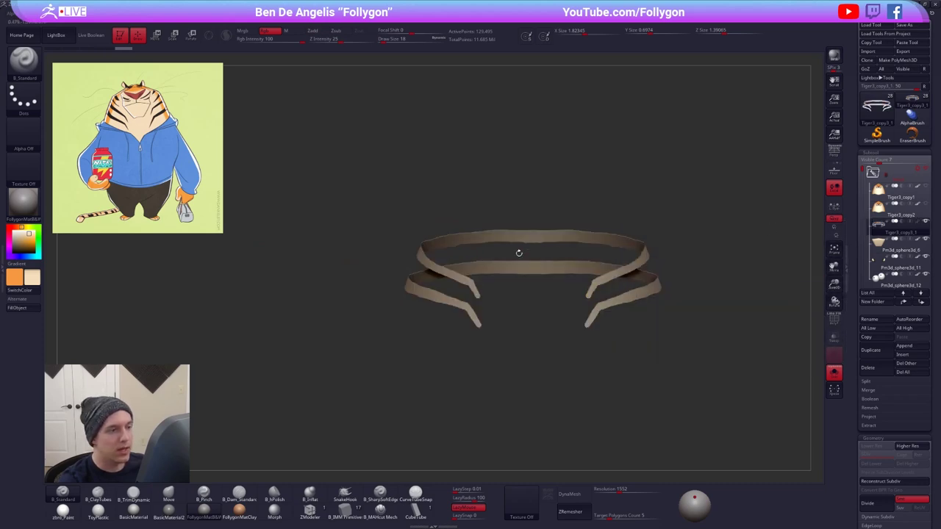
left_click_drag(35, 243, 12, 230)
left_click_drag(518, 301, 384, 258, "alt")
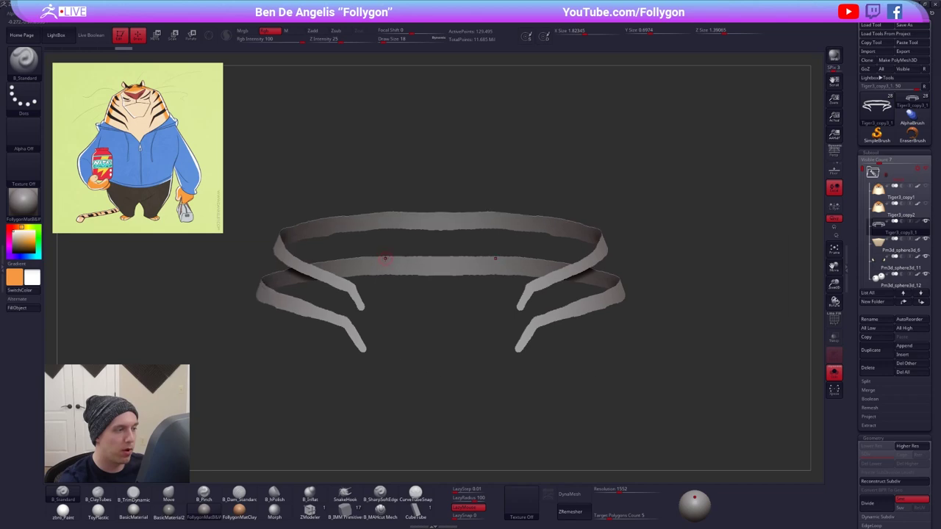
- Smooth the stripe borders with GroupsLoops, using 4 loops and GPolish 50
scroll(871, 338, "down", 5)
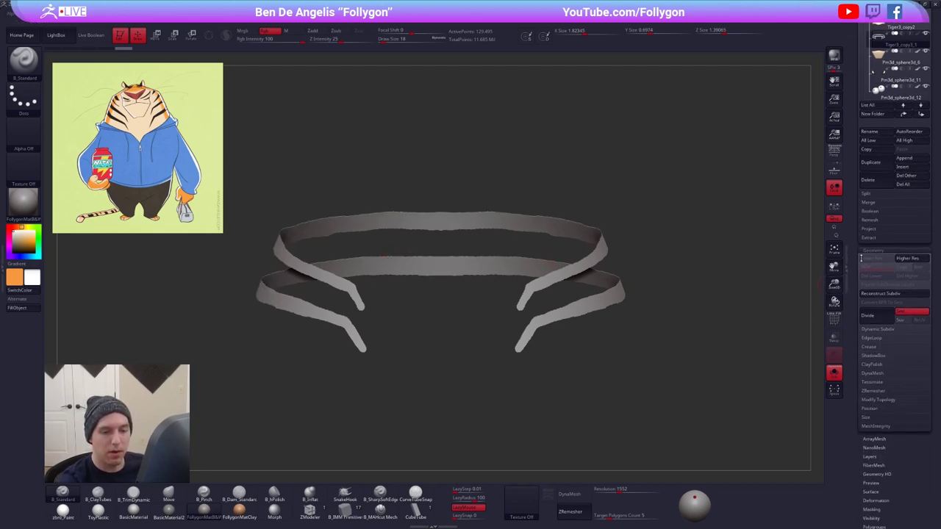
left_click(883, 340)
scroll(857, 328, "down", 1)
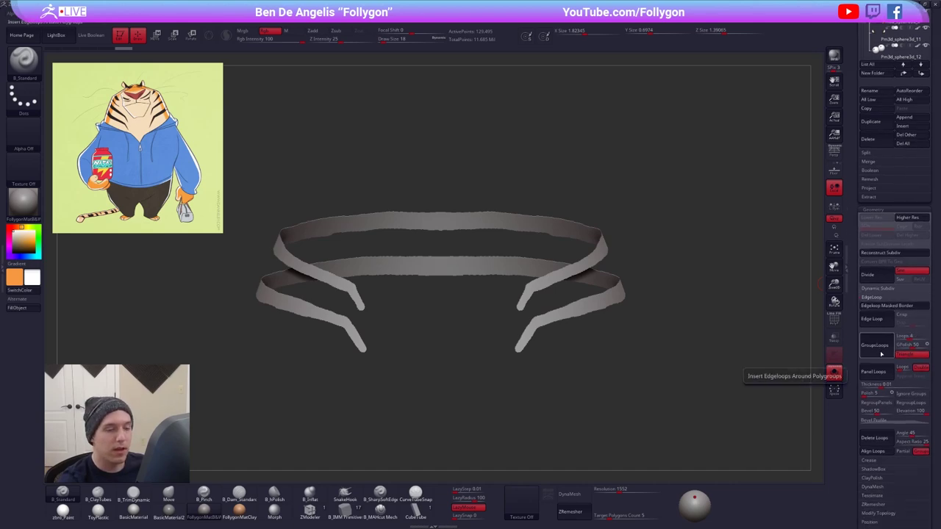
left_click_drag(603, 328, 562, 316)
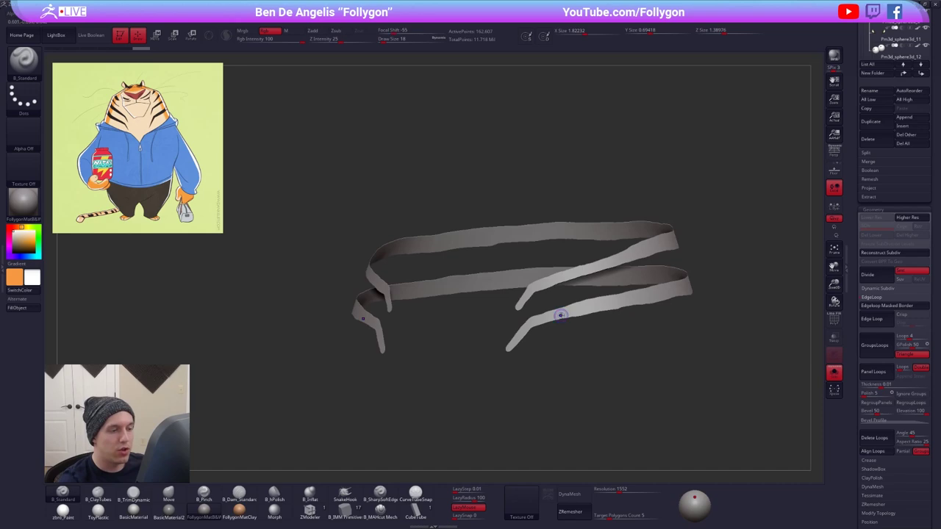
key("shift+f")
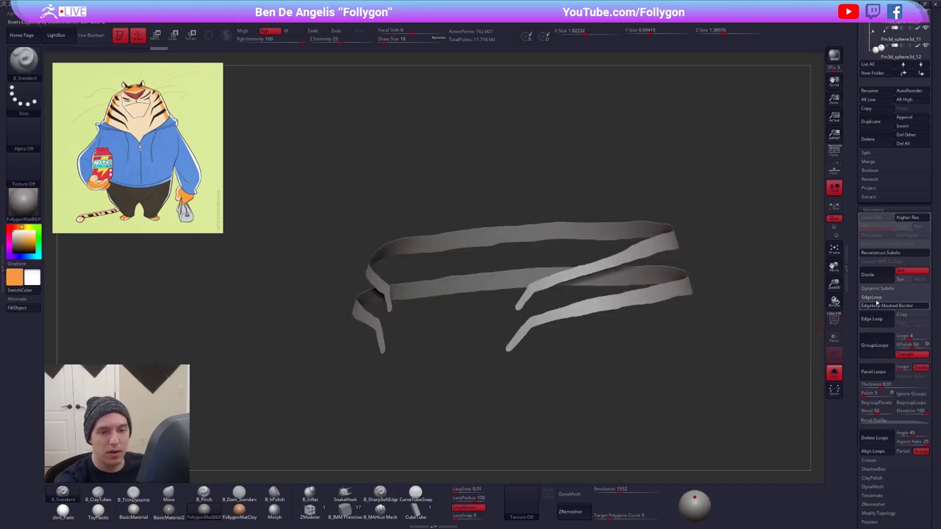
- Try to ZRemesh the stripes with a target polygons count of 0.1
left_click(873, 297)
scroll(858, 308, "down", 3)
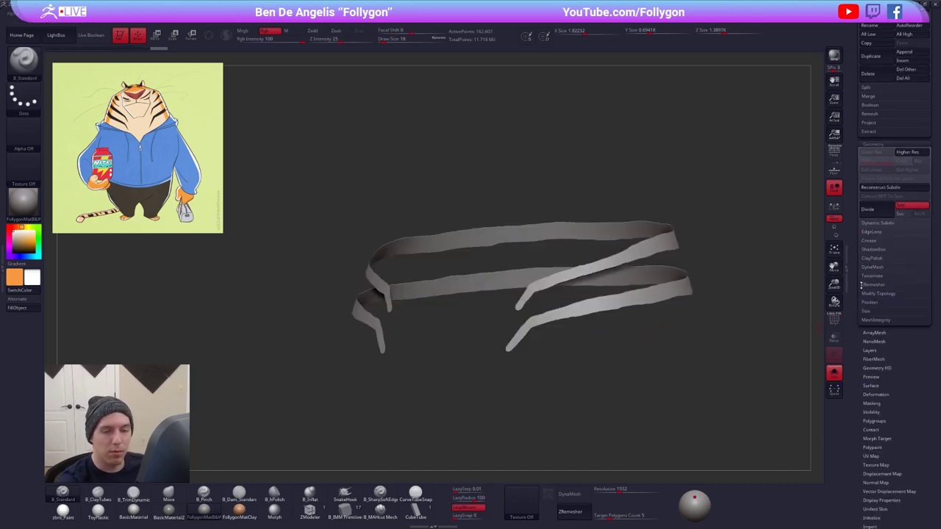
left_click(876, 284)
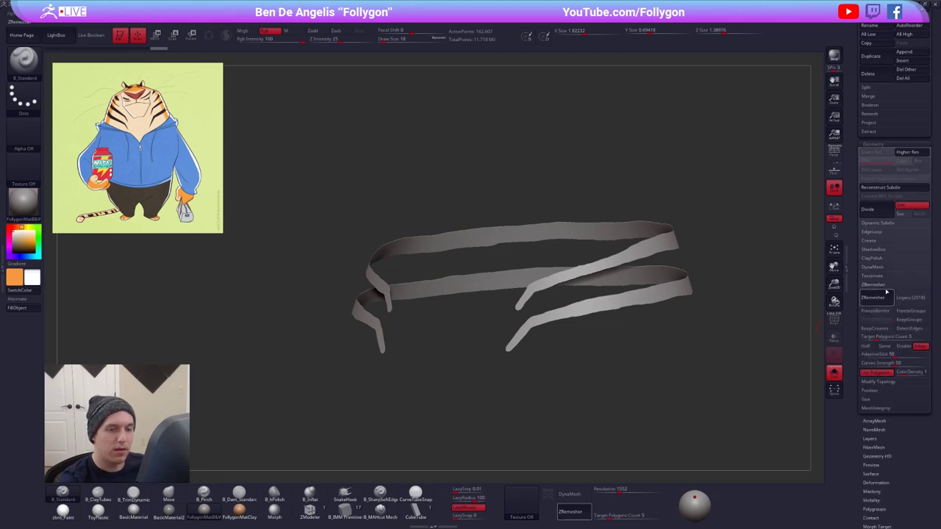
left_click_drag(863, 337, 854, 337)
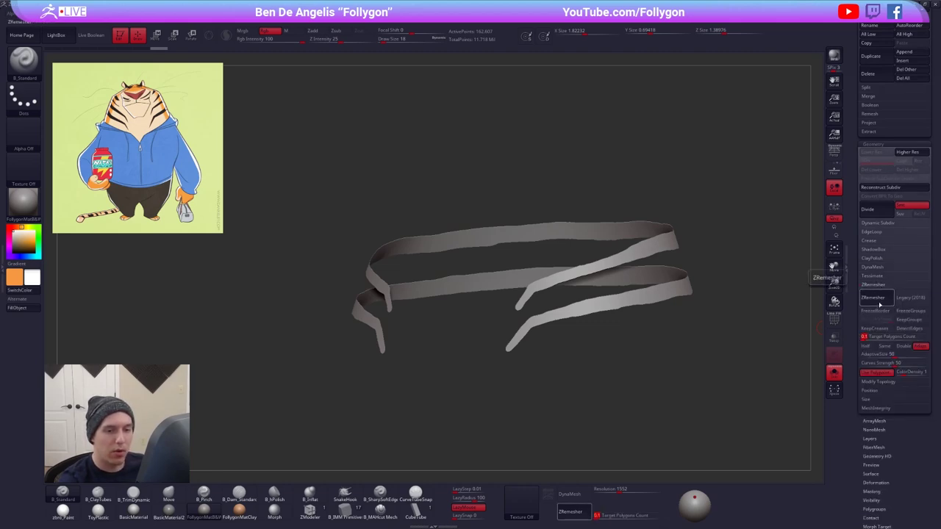
left_click(877, 298)
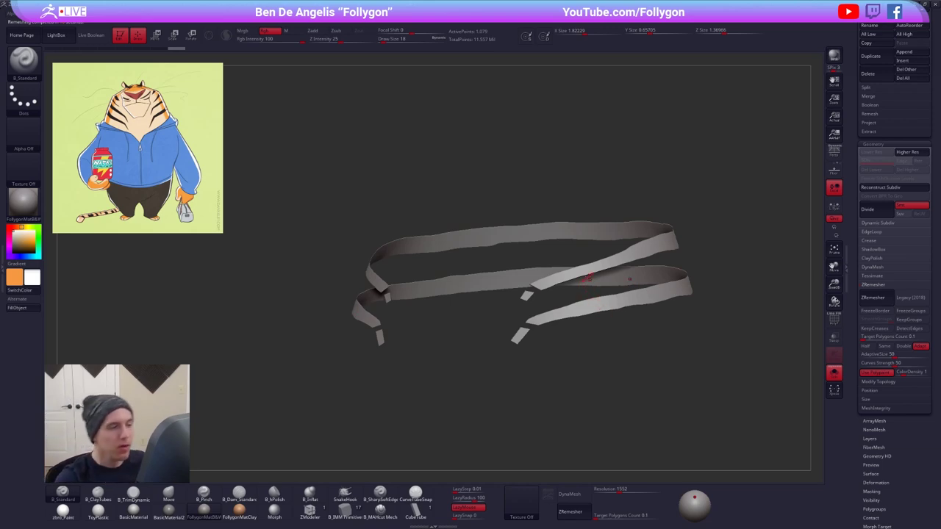
- Examine the remeshed stripes' topology and their tips in polyframe display from several angles
key("shift+f")
right_click_drag(558, 296, 583, 284)
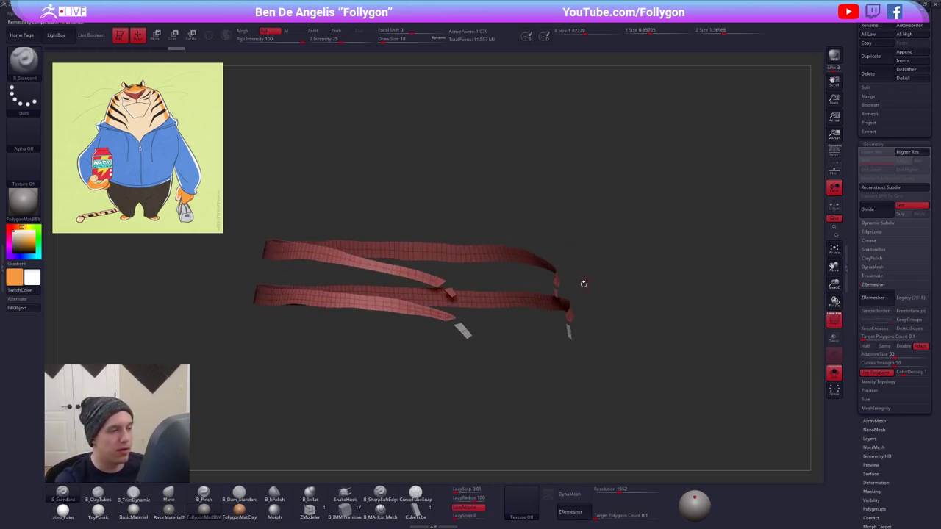
right_click_drag(492, 297, 537, 292, "alt")
mouse_move(537, 294)
left_mouse_down()
mouse_move(522, 303)
mouse_move(533, 312)
left_mouse_up()
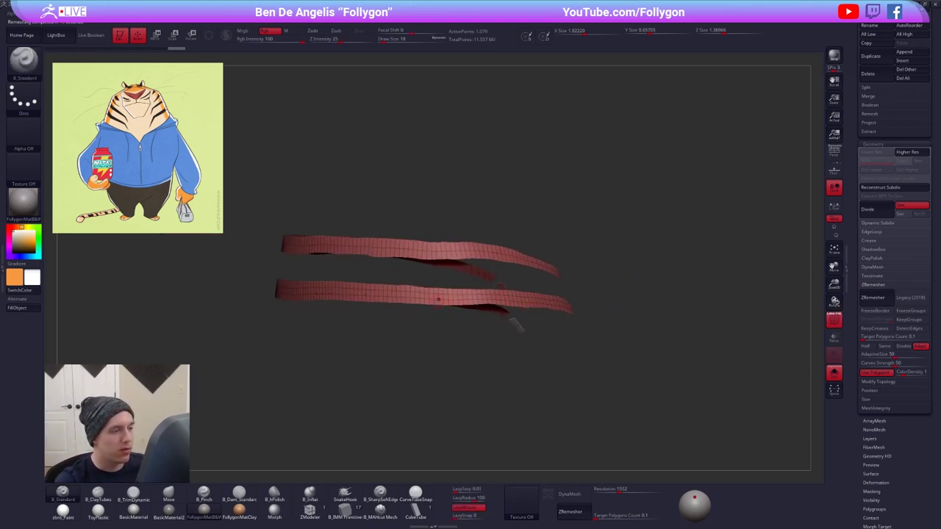
- Show the whole character, turn the original head's visibility back on, and isolate the stripes again
key("alt+s")
right_click_drag(467, 298, 423, 294)
left_click_drag(525, 160, 530, 233)
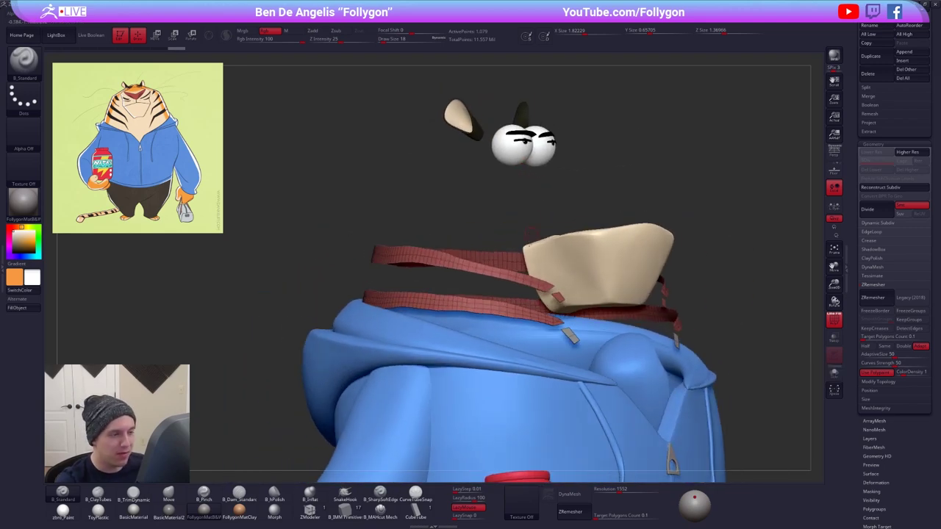
scroll(857, 198, "up", 5)
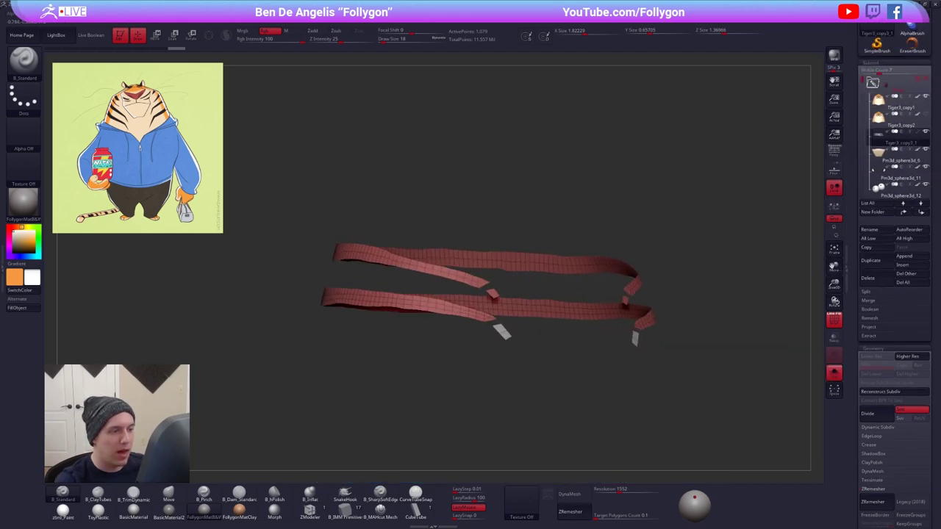
left_click_drag(540, 335, 533, 393)
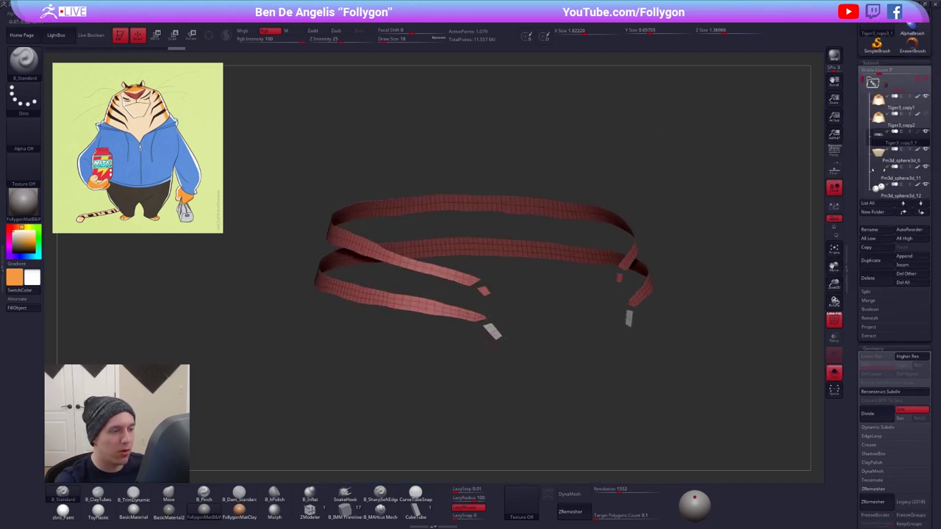
- Undo the ZRemesh of the stripes and choose the SliceCurve brush for cutting the stripe ends
key("ctrl+z")
right_click_drag(498, 329, 516, 338)
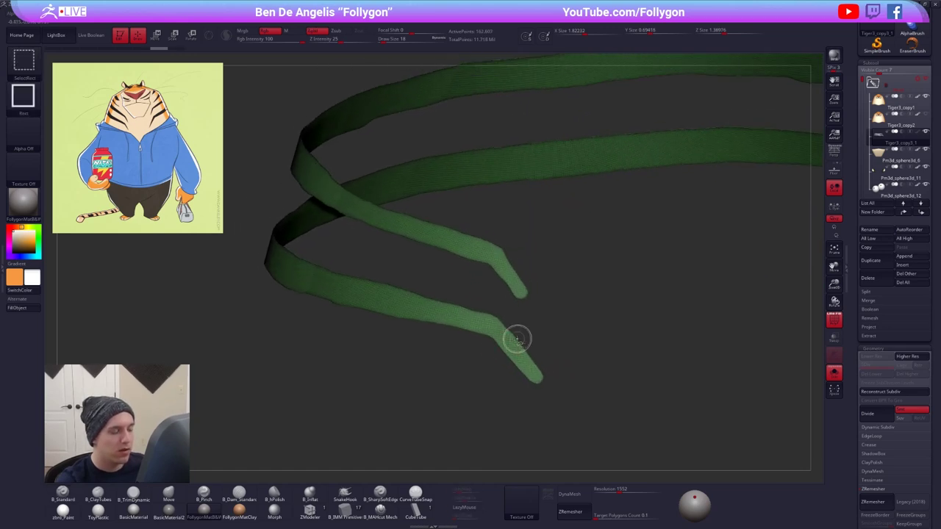
key("ctrl+shift+space")
left_click(538, 489)
left_click_drag(497, 281, 573, 346, "alt")
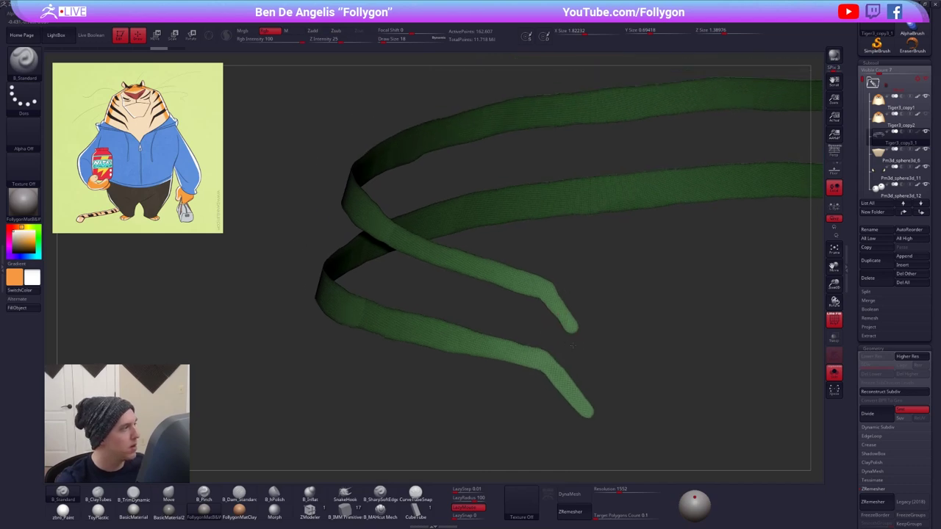
- Slice both stripe tips at their bends into a separate polygroup, and mirror and weld the stripes
right_click_drag(546, 383, 560, 347)
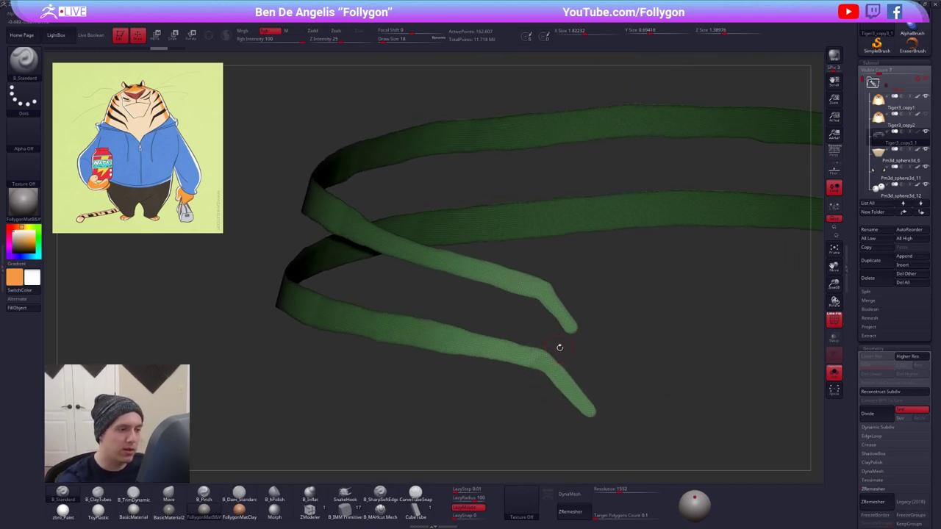
left_click_drag(562, 275, 529, 306, "ctrl+shift")
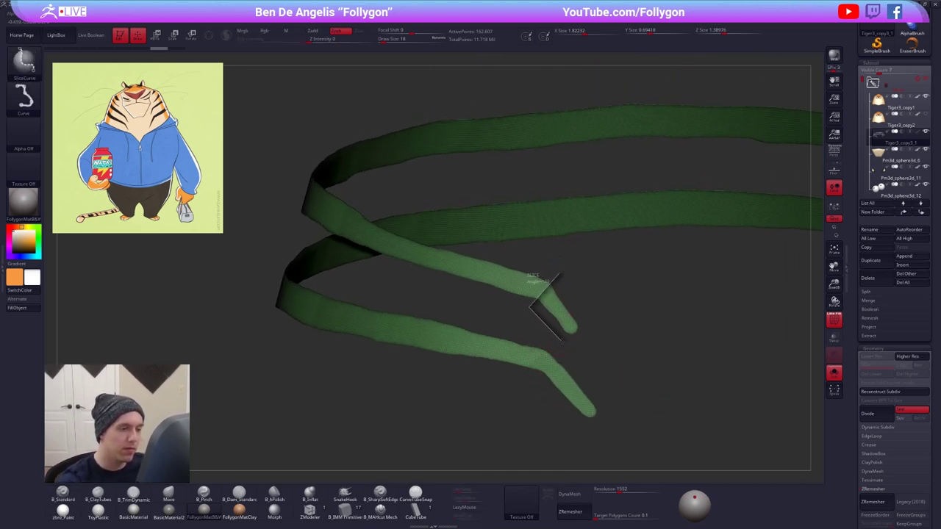
left_click_drag(555, 340, 525, 403, "ctrl+shift")
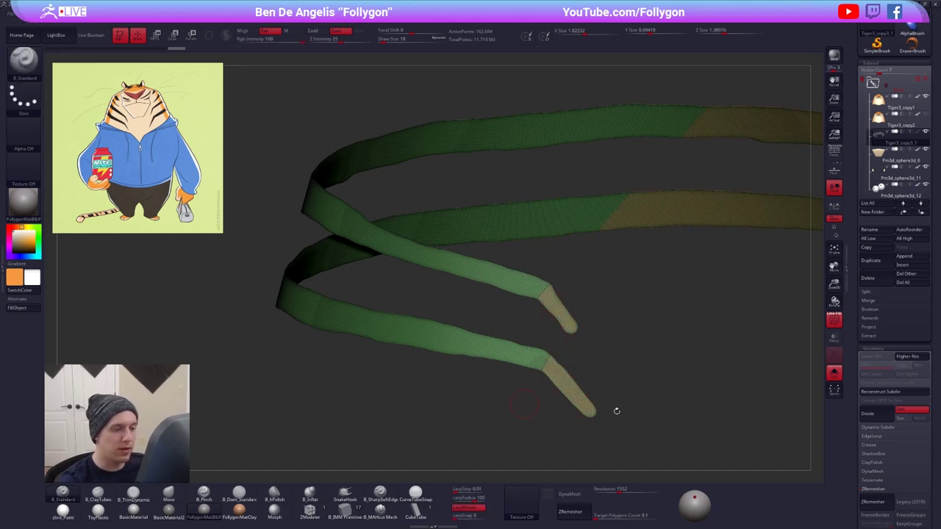
right_click_drag(615, 409, 532, 375, "ctrl")
key("ctrl+space")
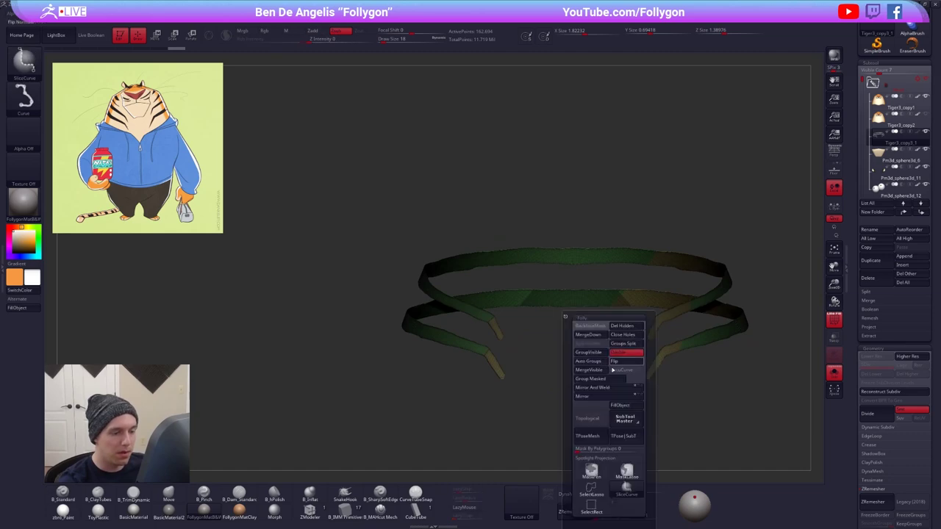
left_click(616, 389)
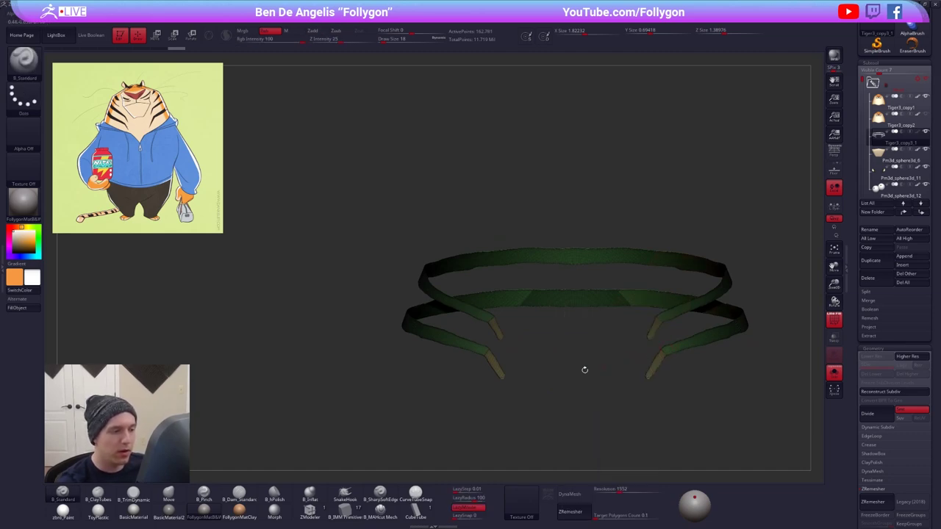
- Compare the stripes with the full character, slice them at the head's orange-cream border, and repeat Mirror And Weld
right_click_drag(492, 358, 503, 374)
key("alt+s")
right_click_drag(505, 359, 518, 359)
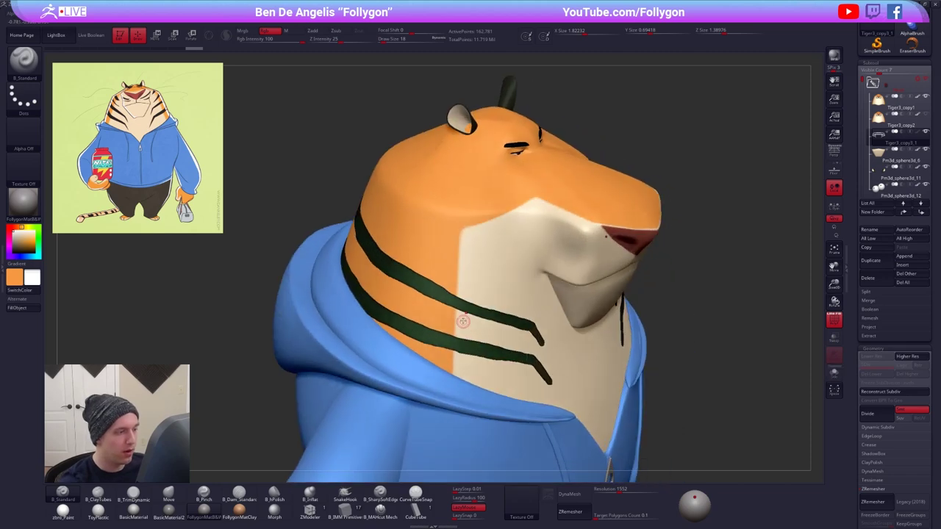
key("alt+s")
left_click_drag(447, 378, 454, 291, "ctrl+shift")
right_click_drag(608, 430, 530, 411)
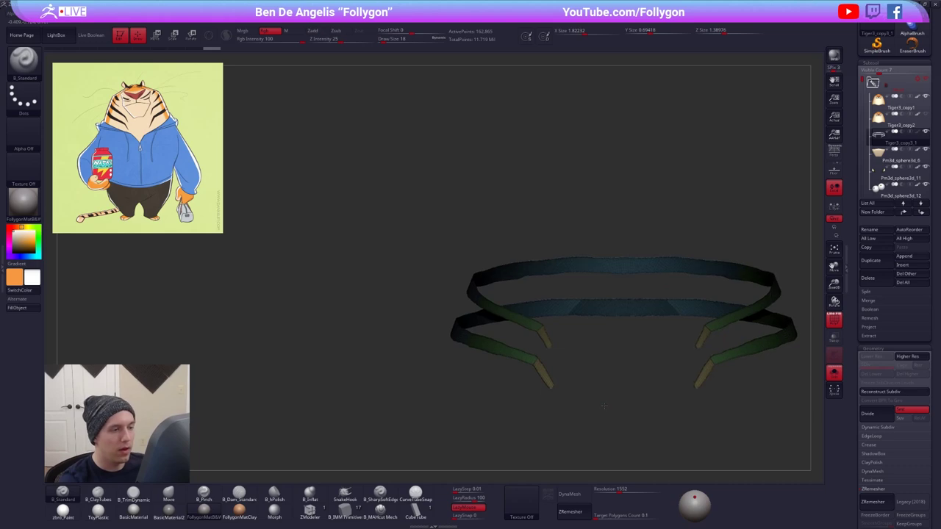
right_click_drag(598, 401, 596, 346, "ctrl")
key("1")
left_click_drag(657, 322, 685, 322)
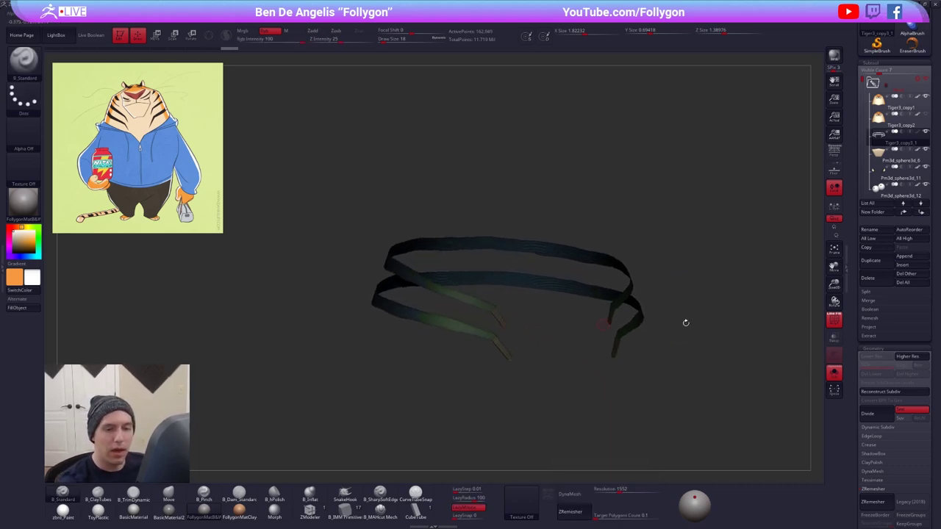
- Hide the wireframe lines in the polyframe display and inspect the stripes' polygroups from both sides
left_click(831, 315)
left_click_drag(686, 384, 635, 380)
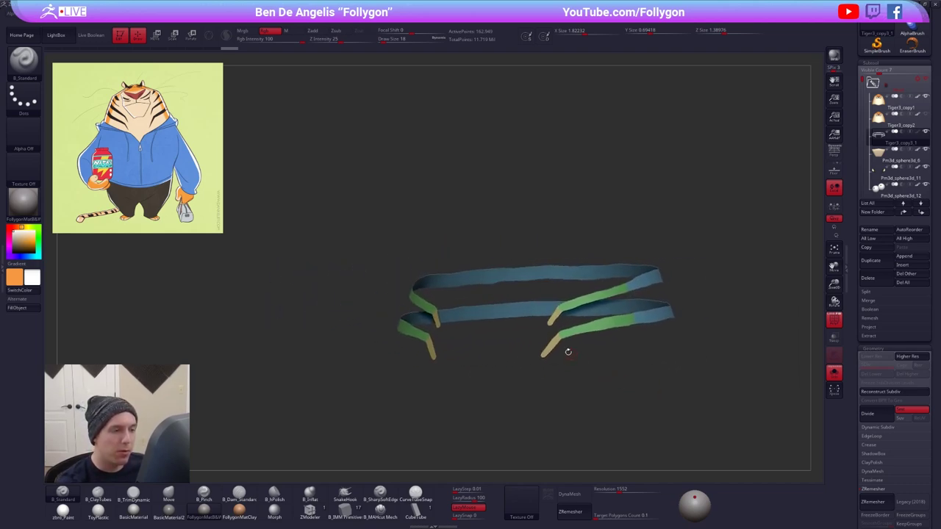
left_click_drag(567, 353, 439, 314)
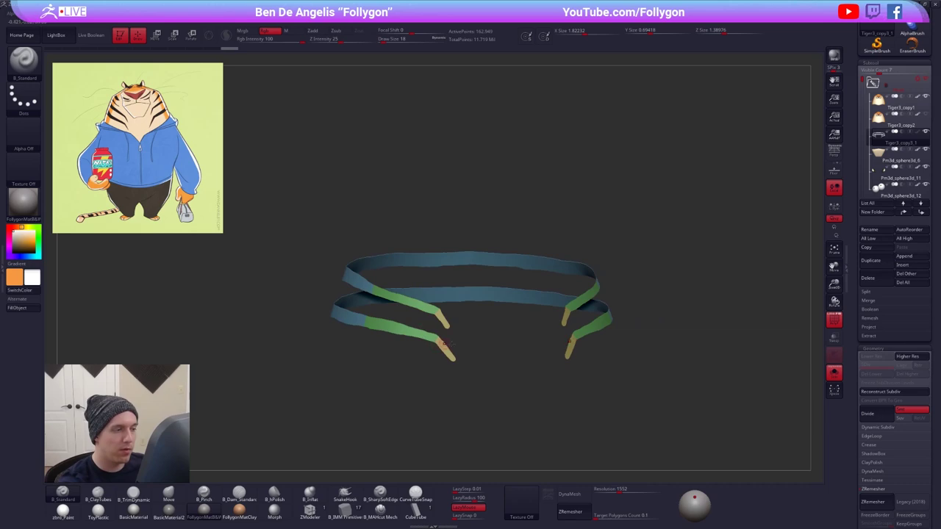
- Set the ZRemesher target polygons count for the stripes to 1 and quick-save the project
left_click(833, 318)
scroll(882, 353, "down", 3)
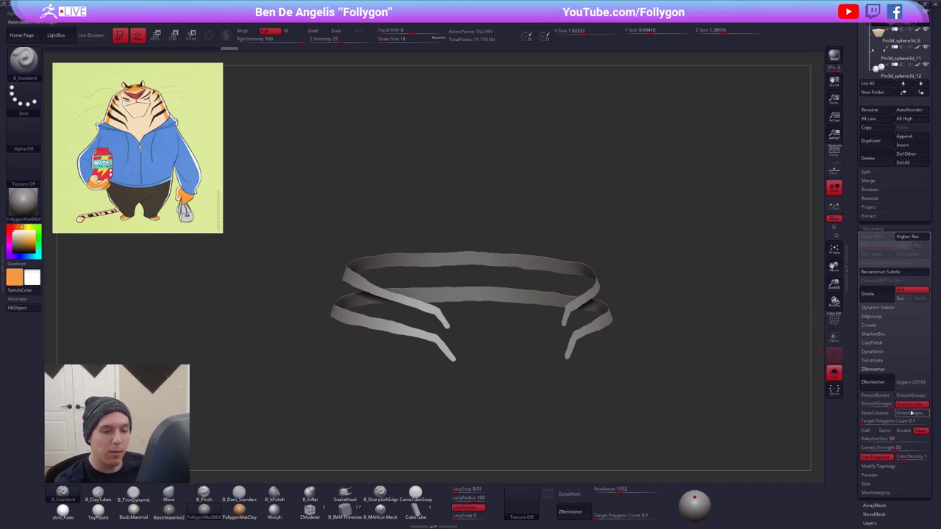
left_click(874, 422)
type("1")
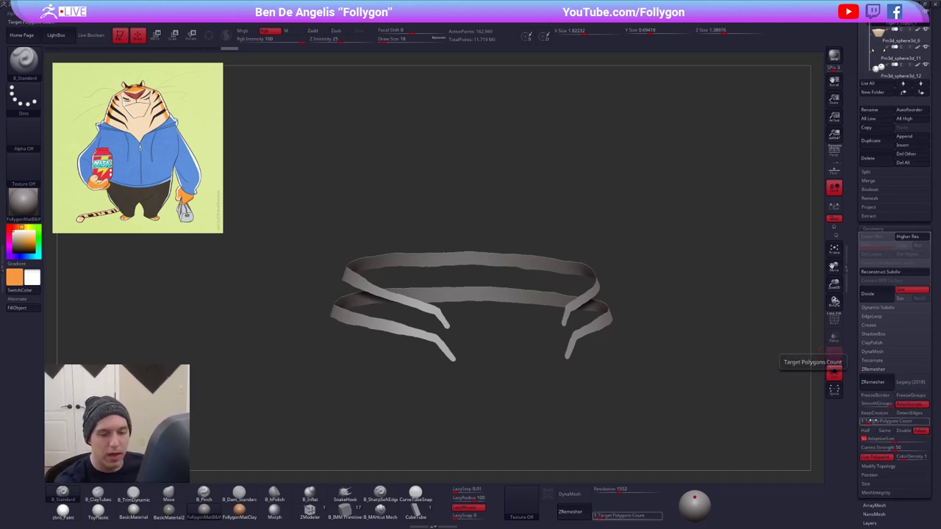
key("Return")
right_click_drag(502, 284, 504, 304, "ctrl")
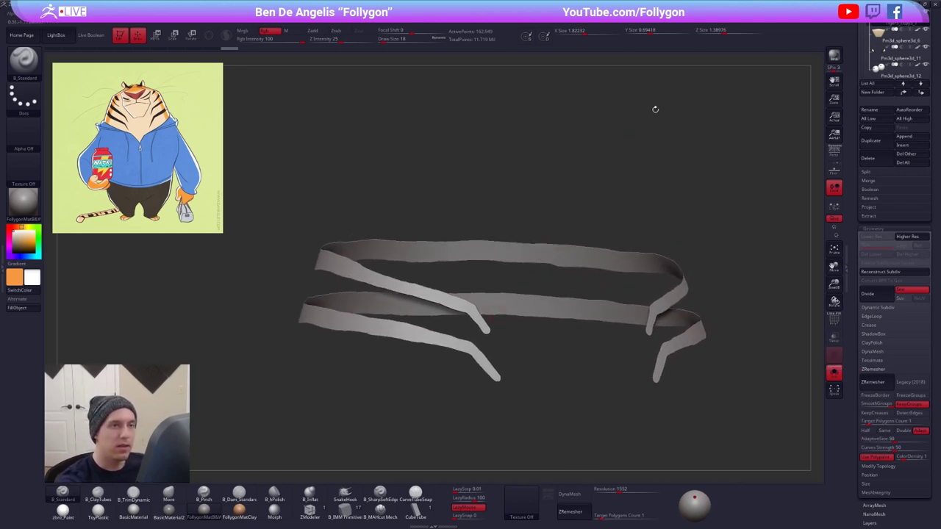
left_click(726, 4)
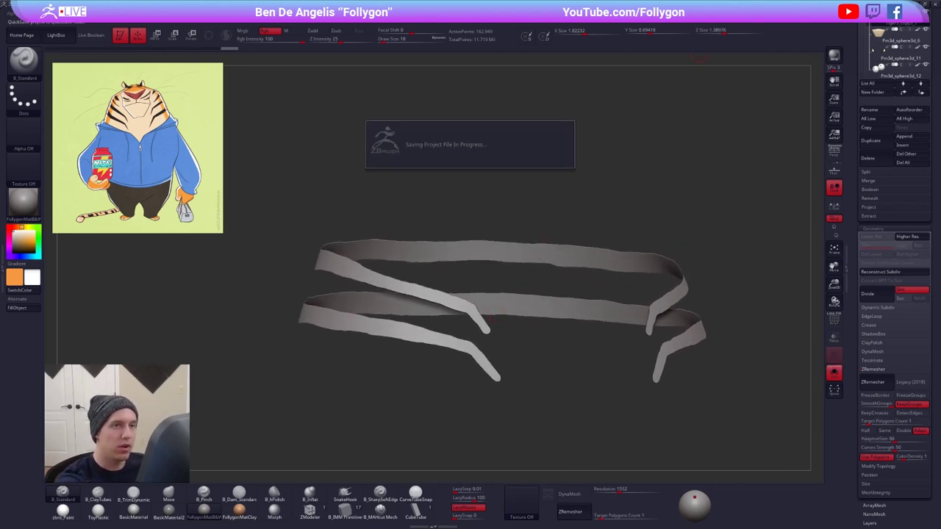
- Try to ZRemesh the stripes at this target count, inspect the polyframe, and undo the remesh
left_click(873, 383)
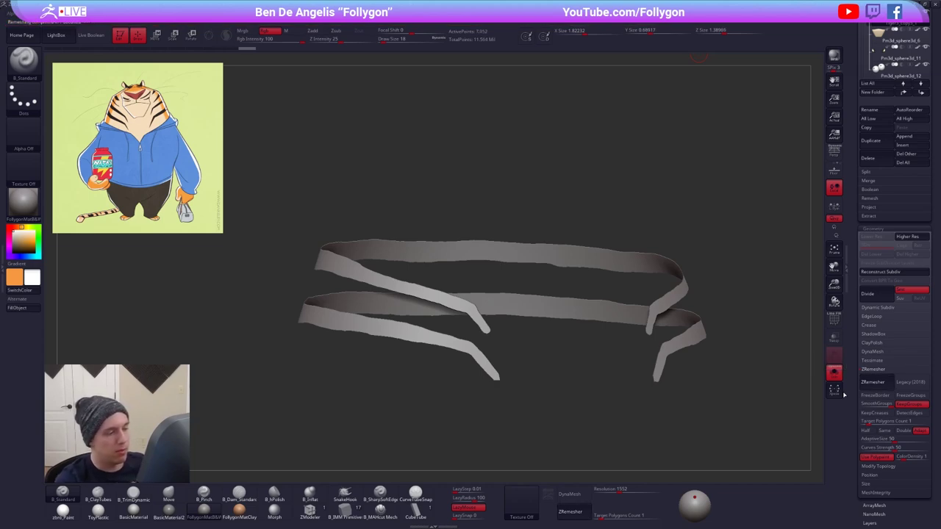
key("shift+f")
left_click_drag(504, 395, 550, 401)
key("shift+f")
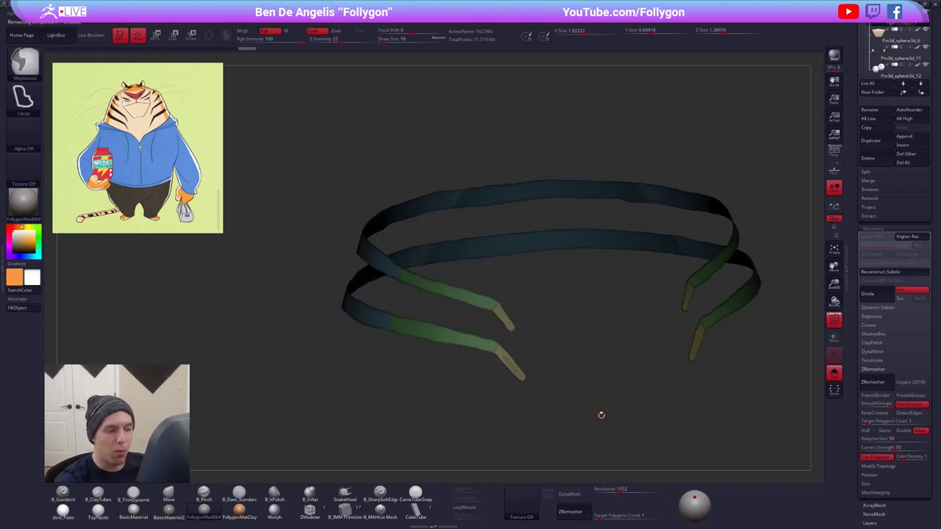
- Try to ZRemesh the stripes with a target polygons count of 0.1, and undo the remesh
left_click_drag(869, 423, 861, 423)
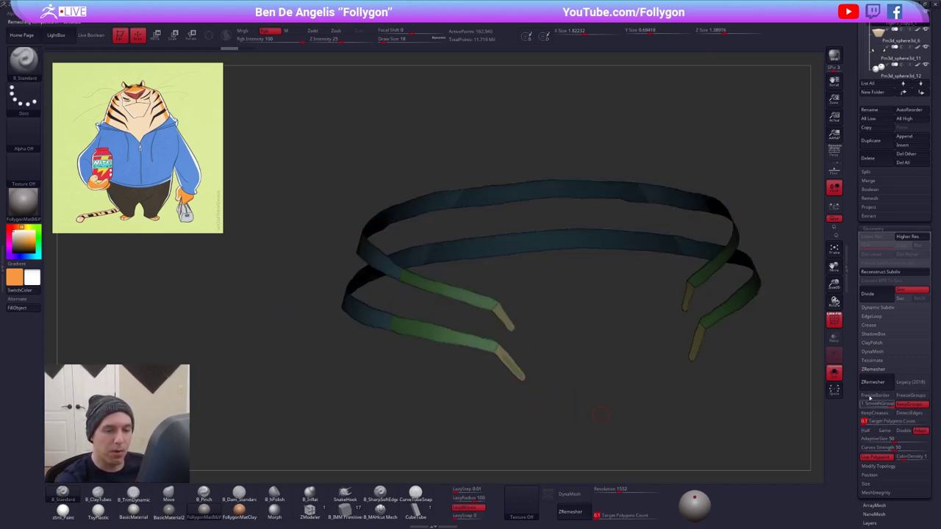
left_click(876, 382)
left_click(874, 382)
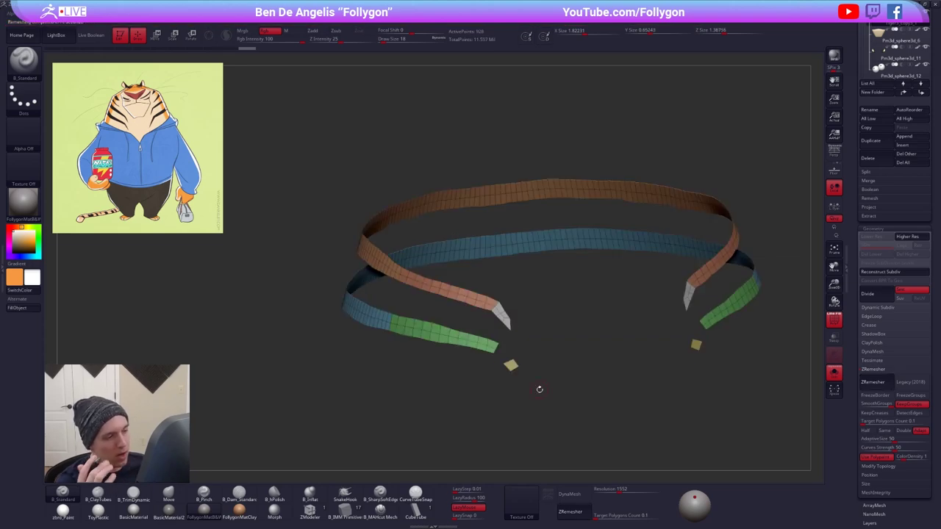
key("ctrl+z")
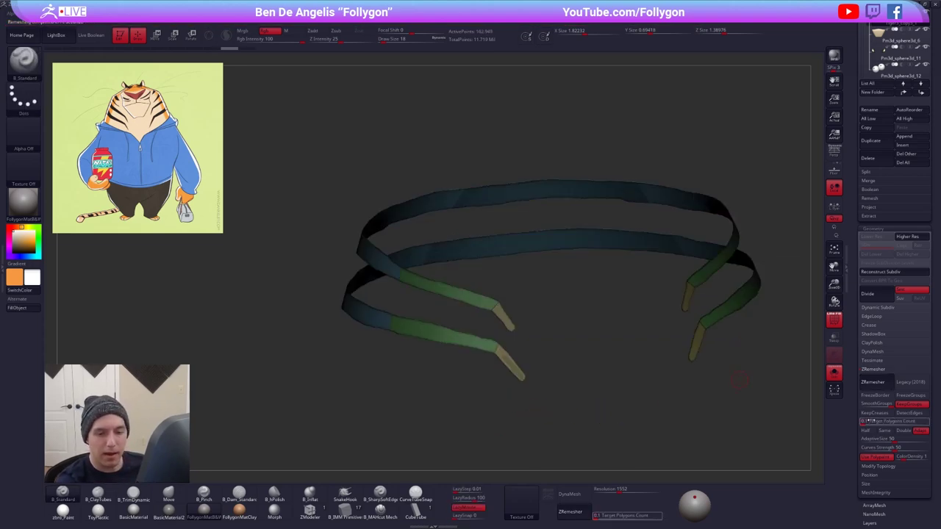
- ZRemesh the stripes with a target polygons count of 0.2
left_click(866, 421)
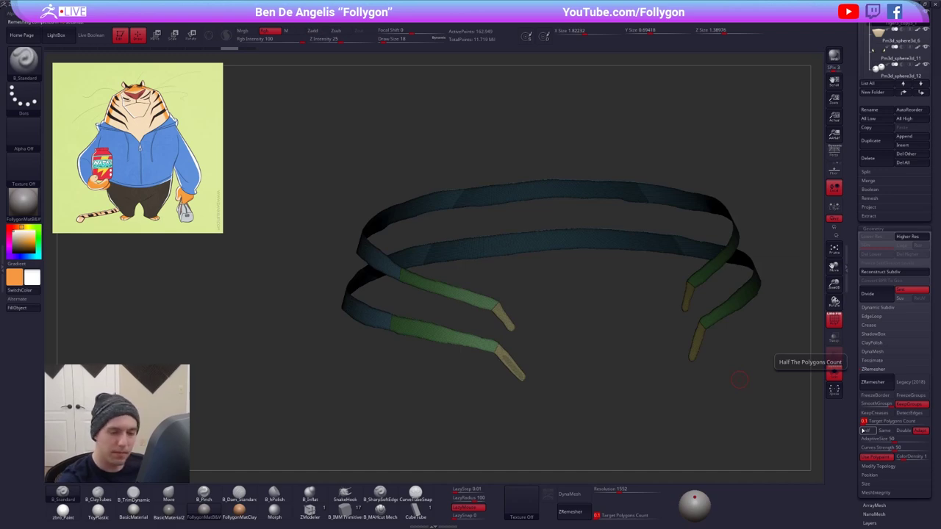
type(".2")
key("Tab")
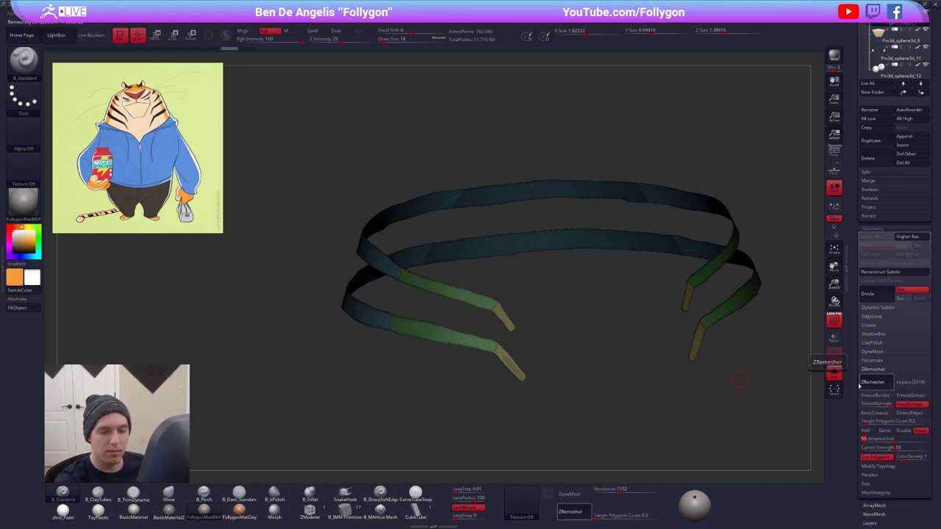
left_click(861, 385)
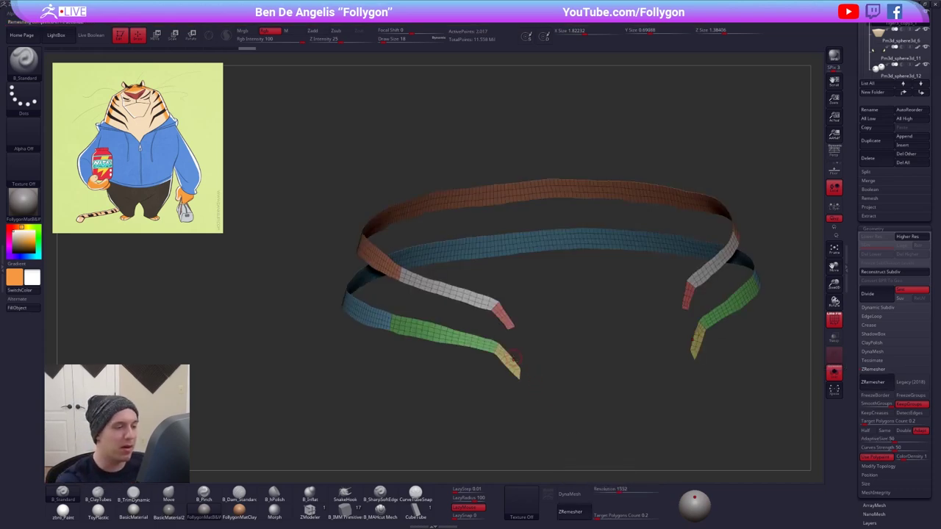
- Compare the remeshed stripes with the full character, and isolate them with the polyframe on to examine their topology
left_click_drag(553, 386, 551, 364)
key("alt+s")
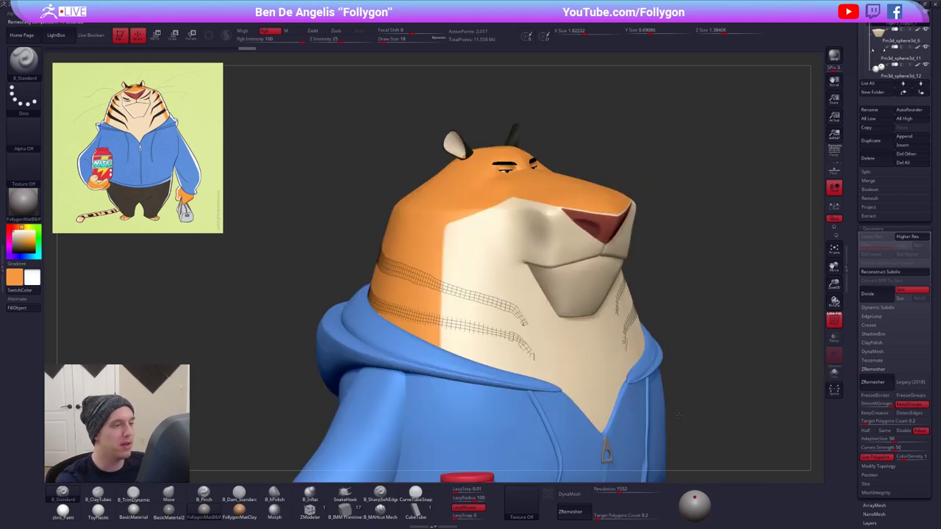
mouse_move(616, 400)
left_mouse_down("alt")
mouse_move(679, 412)
mouse_move(610, 412)
mouse_move(585, 399)
left_mouse_up("alt")
key("shift+f")
left_click_drag(853, 228, 856, 320)
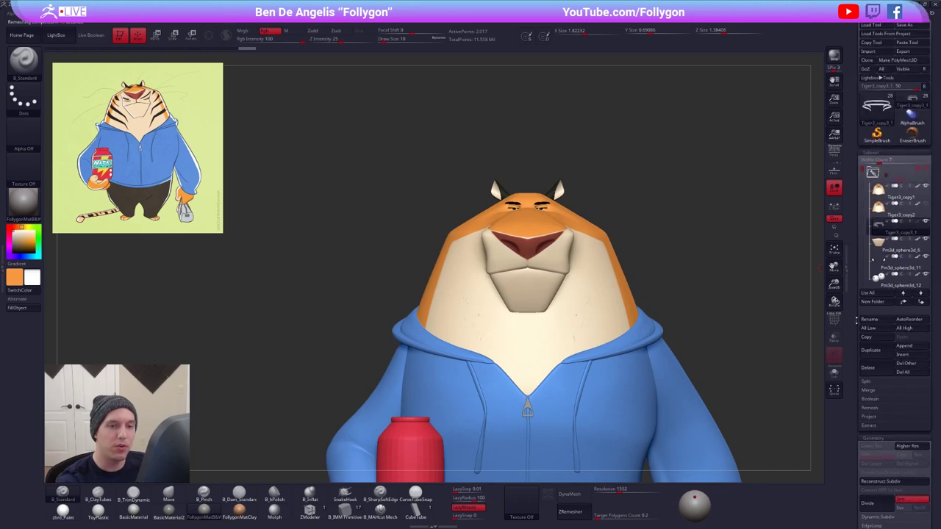
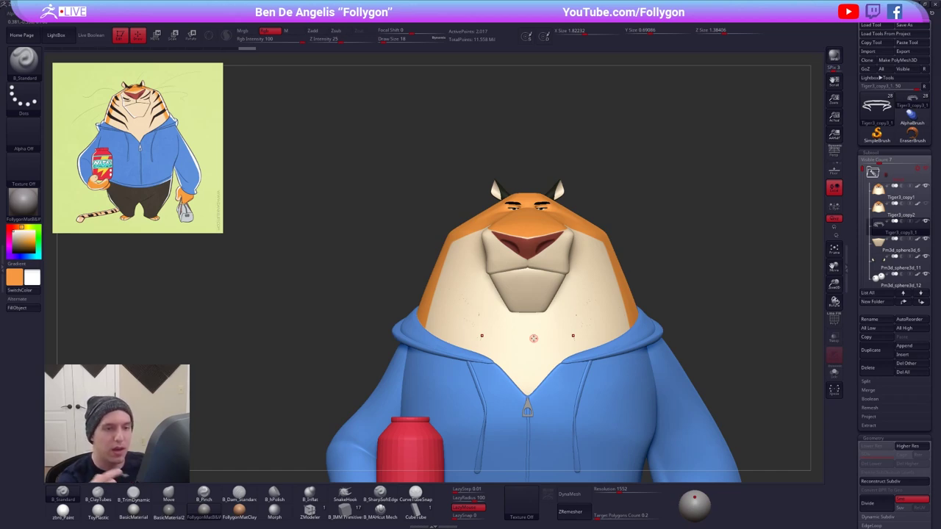
key("alt+s")
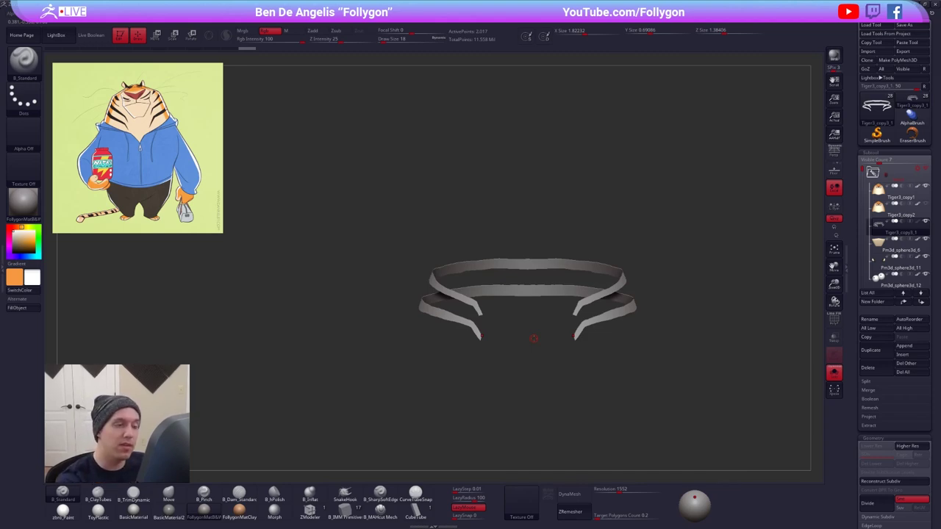
key("shift+f")
mouse_move(580, 352)
left_mouse_down()
mouse_move(595, 319)
mouse_move(588, 361)
left_mouse_up()
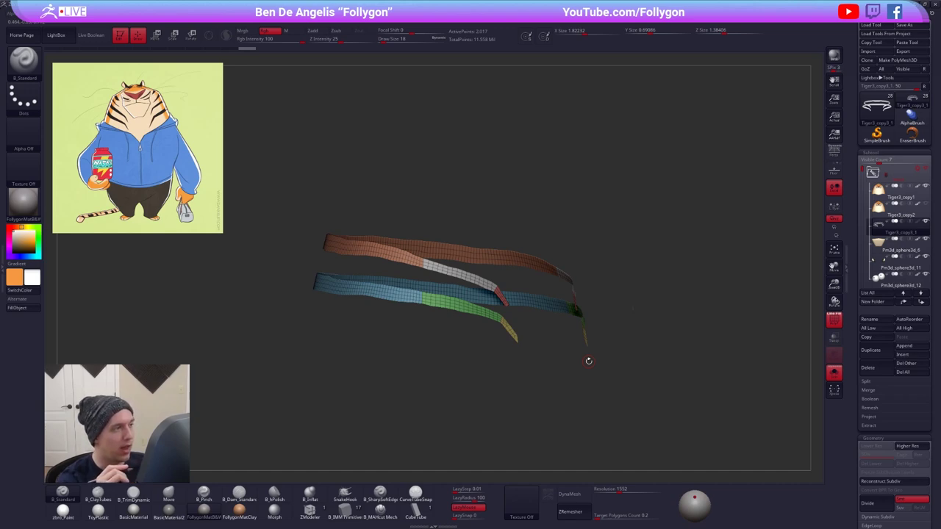
left_click(436, 22)
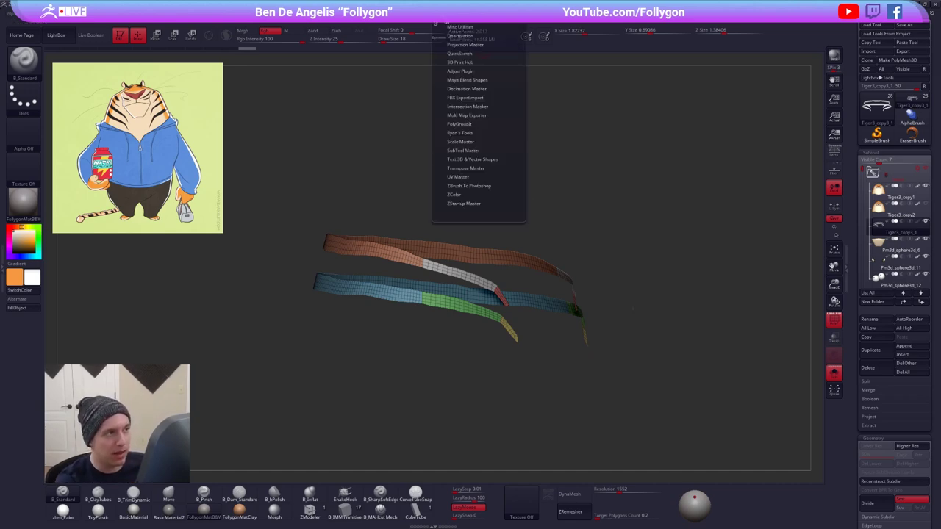
left_click(472, 106)
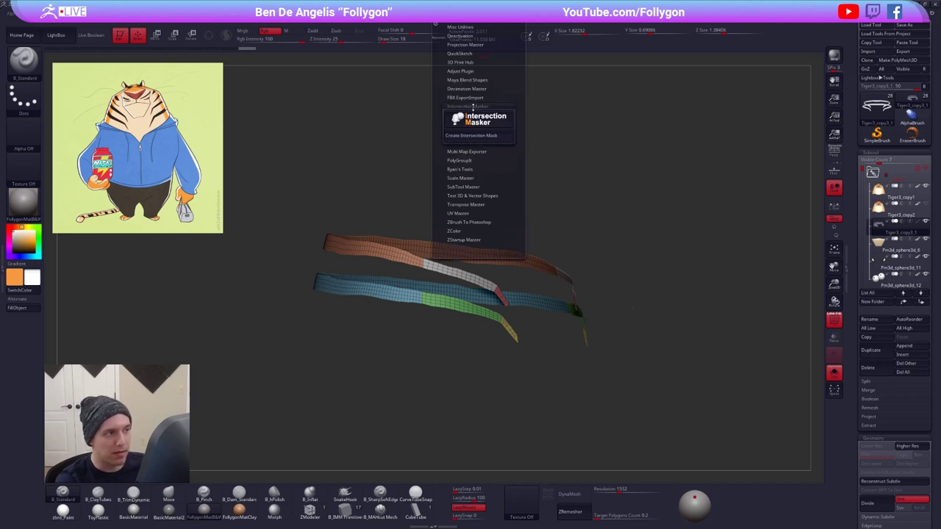
left_click(472, 107)
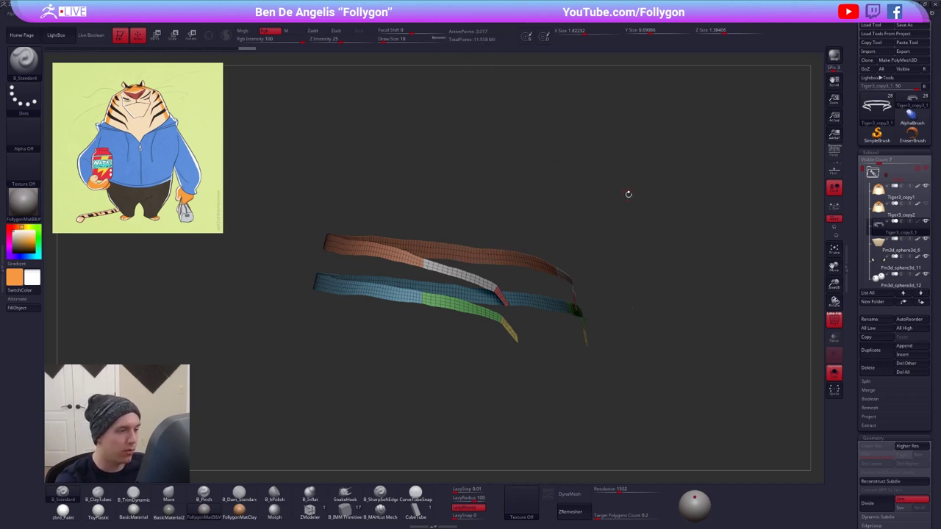
- Hide a small patch of polygons near the bend of the lower stripe's tip with SelectLasso and delete the hidden geometry
mouse_move(628, 194)
left_mouse_down()
mouse_move(570, 243)
mouse_move(489, 360)
mouse_move(573, 344)
mouse_move(531, 356)
left_mouse_up()
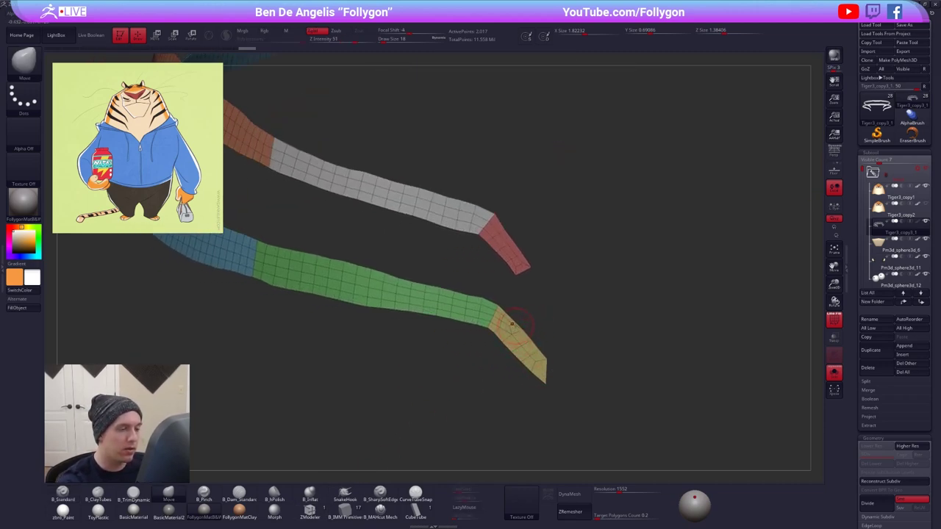
left_click_drag(517, 317, 505, 337, "ctrl+shift")
key("ctrl+z")
key("ctrl+shift+space")
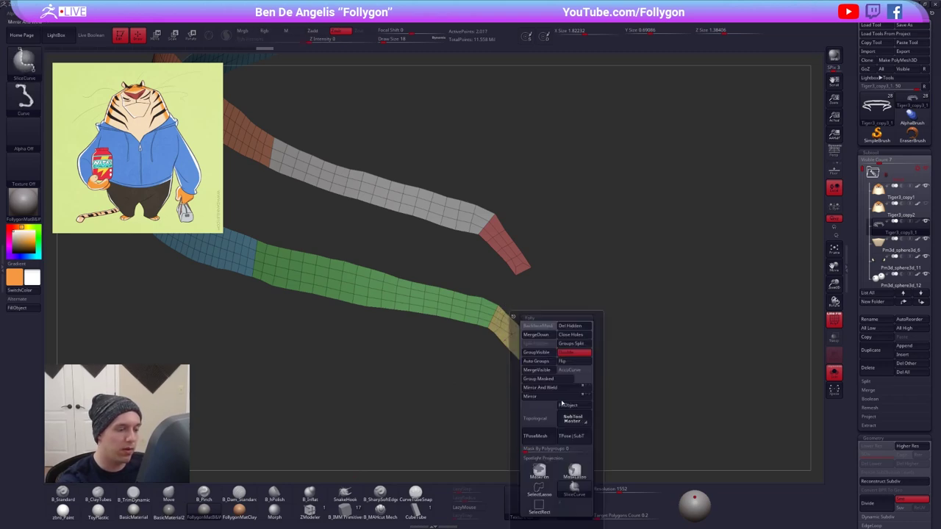
left_click(539, 470, "ctrl+shift")
left_click(512, 322, "ctrl+shift")
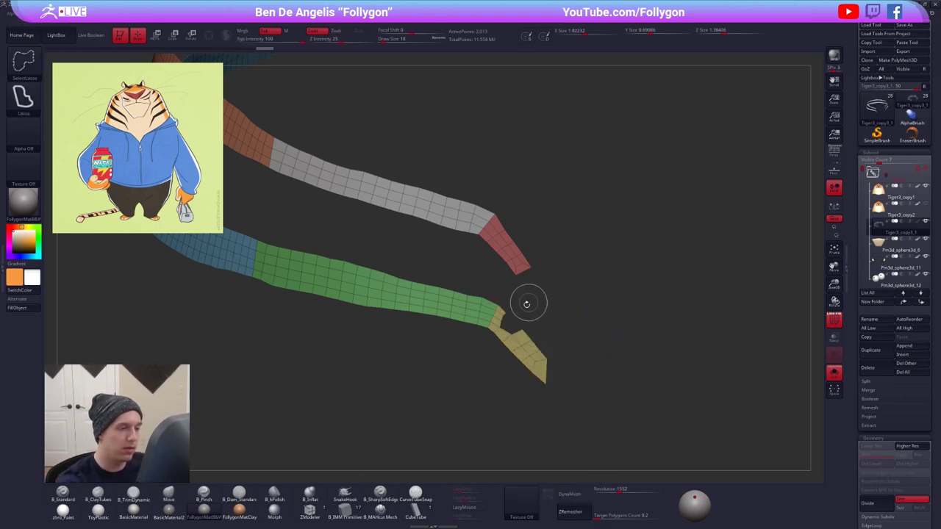
left_click_drag(527, 304, 527, 326, "alt")
key("ctrl+shift+space")
left_click(559, 312)
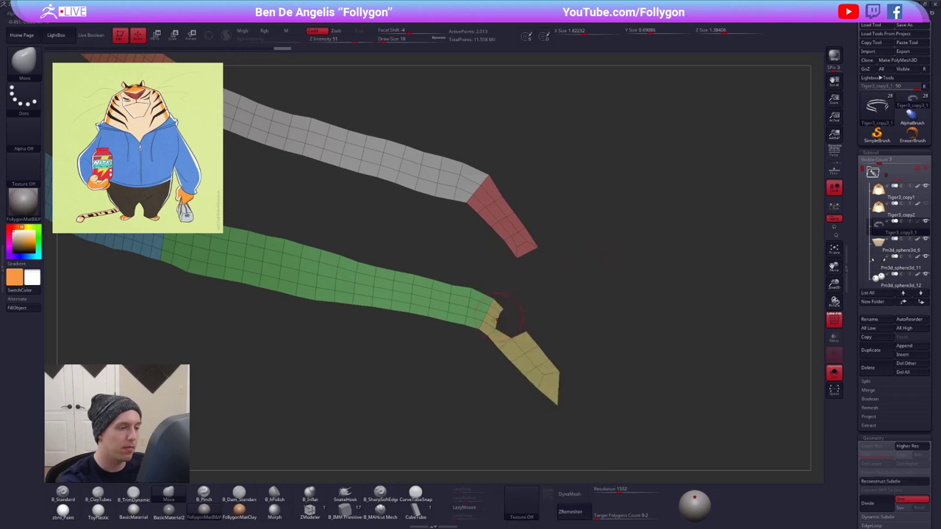
- Set the ZModeler edge action to Delete with EdgeLoop Complete, and try it on the lower stripe
left_click(310, 511)
key("space")
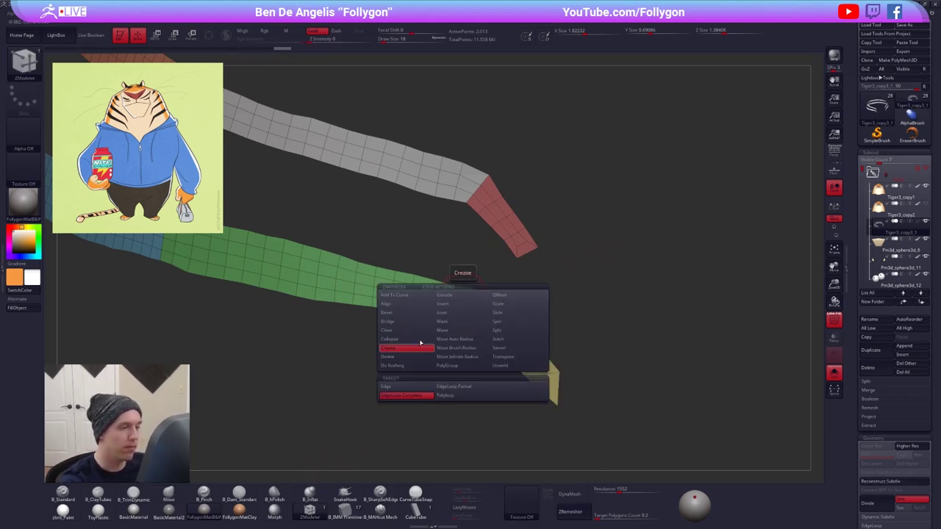
left_click(416, 358)
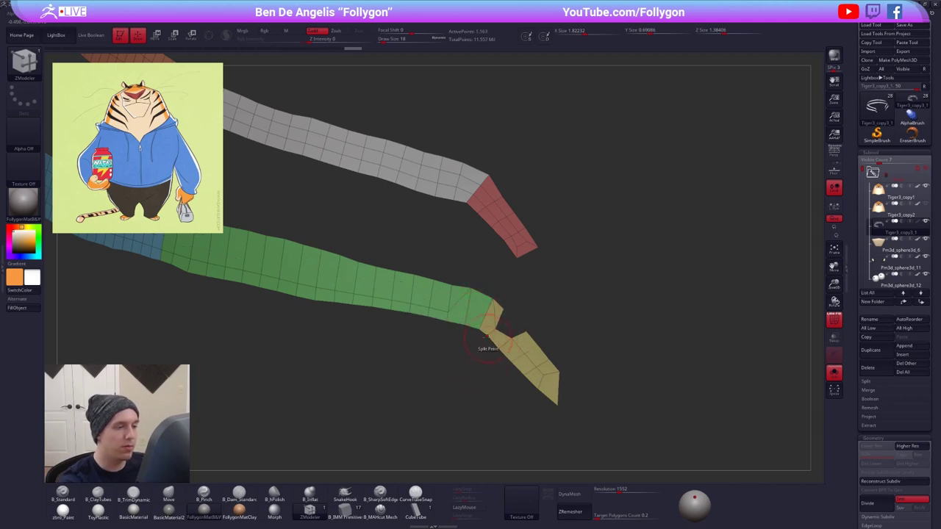
left_click(459, 319)
mouse_move(471, 349)
left_mouse_down()
mouse_move(411, 342)
mouse_move(451, 338)
mouse_move(367, 363)
mouse_move(396, 393)
mouse_move(456, 329)
mouse_move(479, 352)
left_mouse_up()
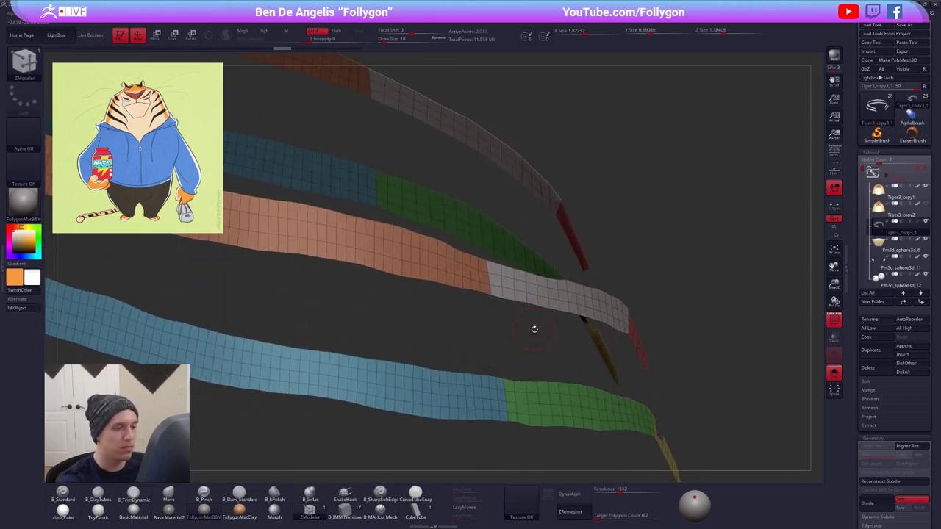
- Delete the edge loops running lengthwise through the lower stripe and its tip
mouse_move(534, 327)
left_mouse_down()
mouse_move(506, 349)
mouse_move(489, 277)
mouse_move(441, 345)
left_mouse_up()
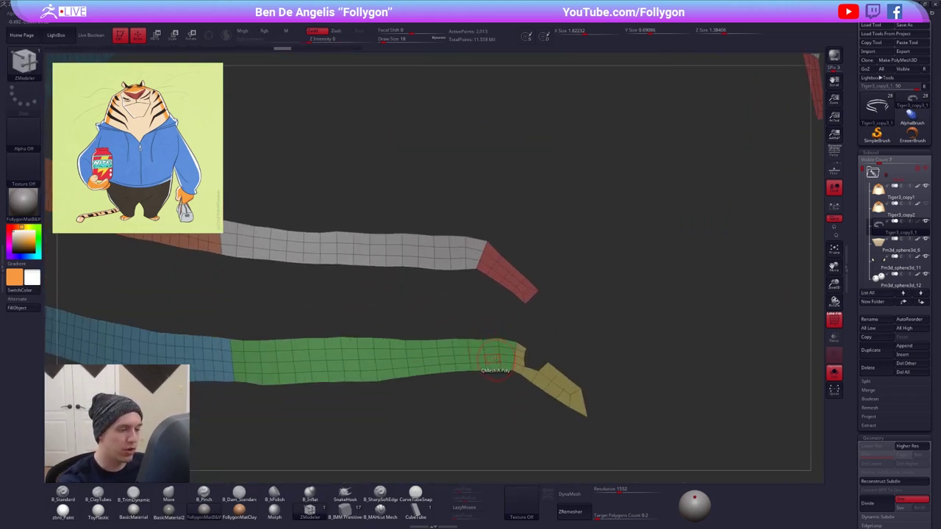
key("space")
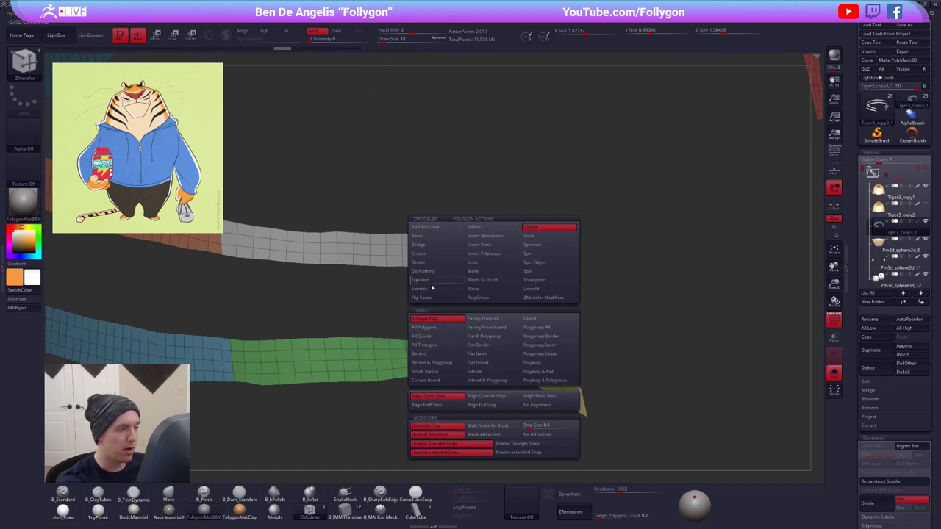
left_click_drag(515, 317, 497, 345)
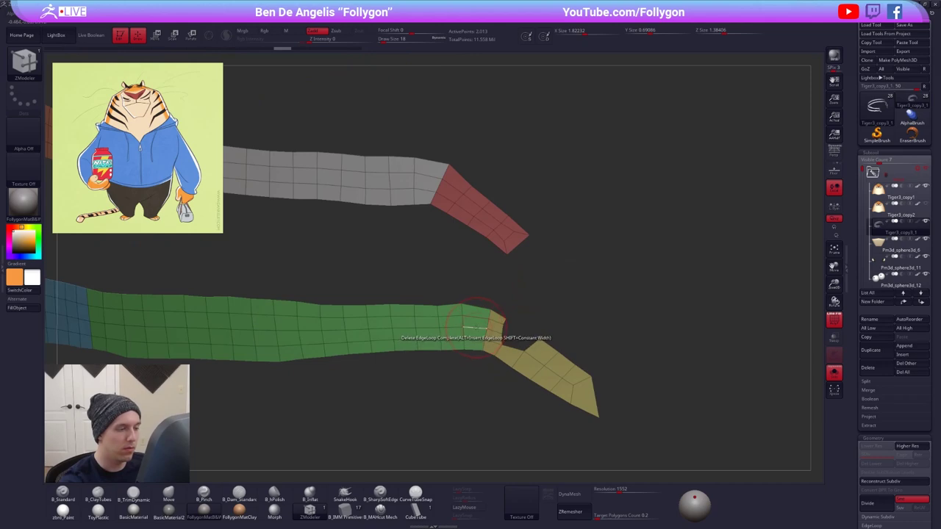
left_click(475, 328)
left_click(478, 317)
left_click(472, 339)
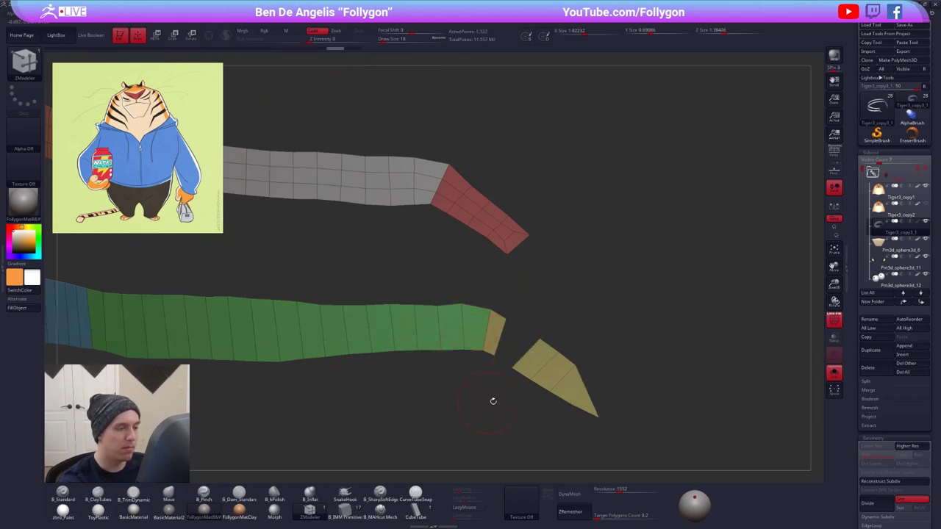
- Bridge the open edges of the gap in the lower stripe's tip using the ZModeler Bridge action with the Edge target
left_click_drag(545, 382, 520, 366, "alt")
key("space")
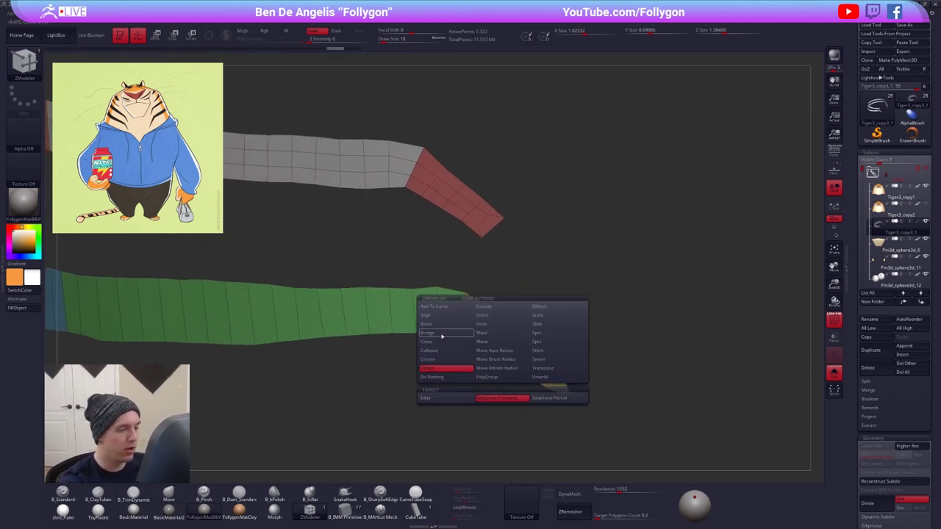
left_click(442, 334)
left_click(442, 397)
left_click(501, 334)
left_click(475, 322)
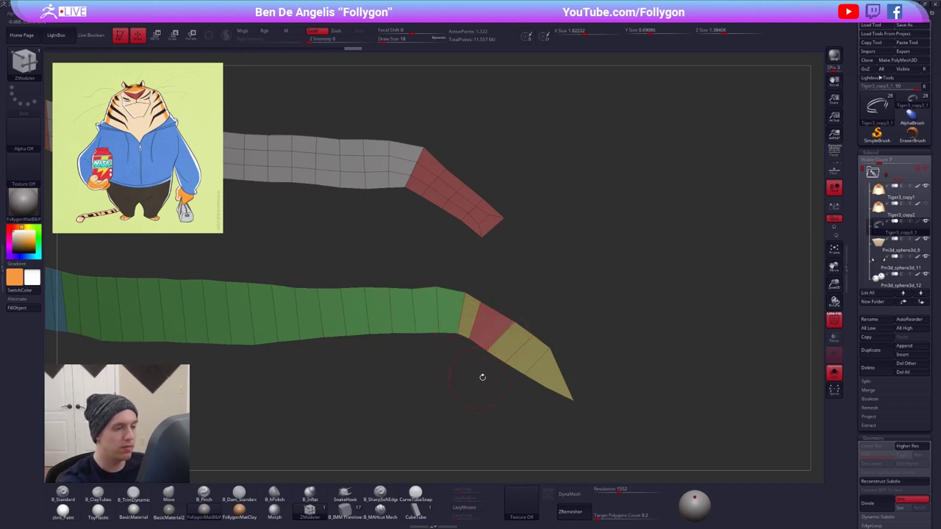
- Combine the stripes into a single polygroup, and cut off the lower stripe's pointed end by lasso-hiding and deleting it
left_click_drag(482, 378, 483, 381, "alt")
key("ctrl+w")
left_click_drag(541, 376, 563, 383, "ctrl+alt+shift")
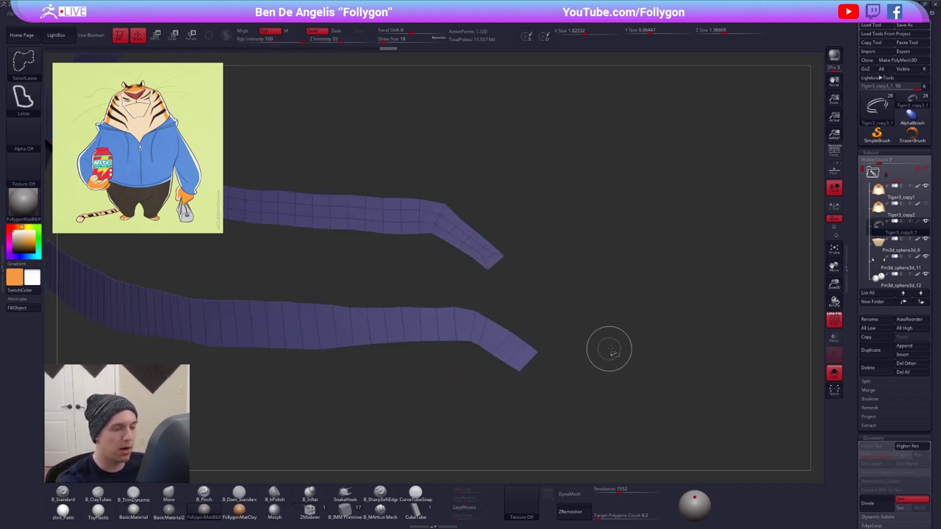
key("grave")
left_click(625, 325)
mouse_move(504, 365)
left_mouse_down()
mouse_move(487, 323)
mouse_move(510, 316)
left_mouse_up()
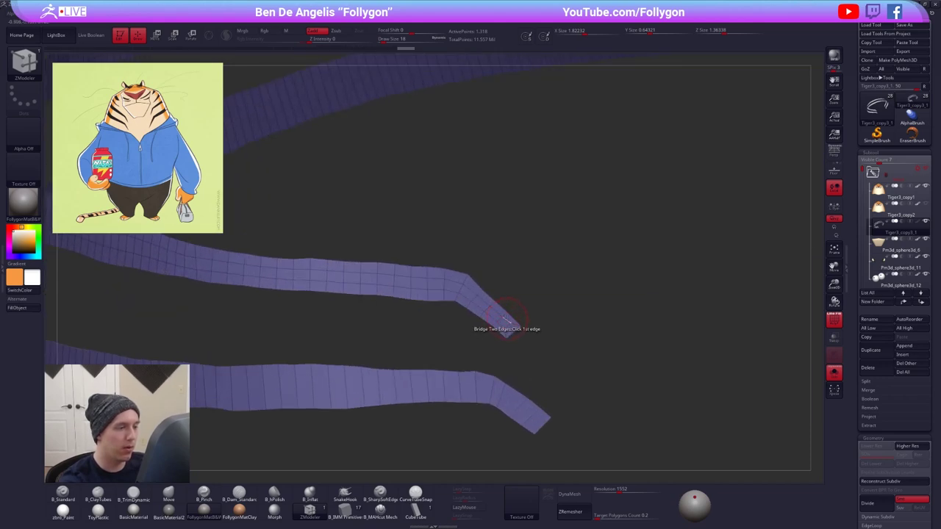
- Delete the lengthwise edge loops from the upper stripe using the ZModeler edge action Delete with EdgeLoop Complete
key("space")
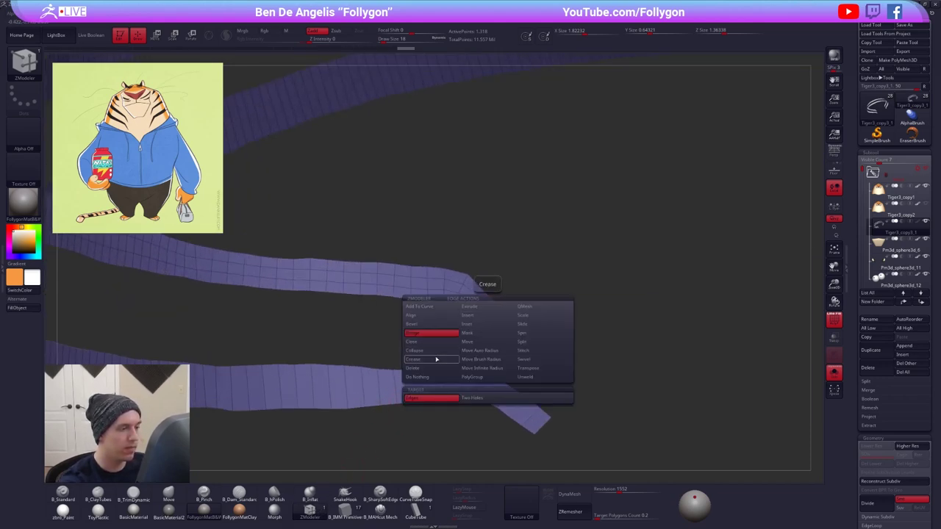
left_click(439, 370)
left_click(474, 398)
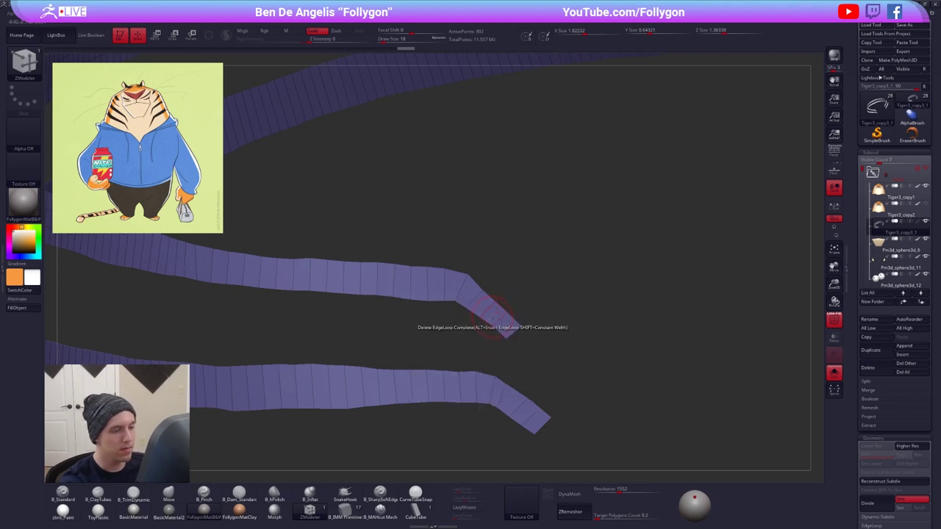
left_click_drag(506, 340, 527, 351, "alt")
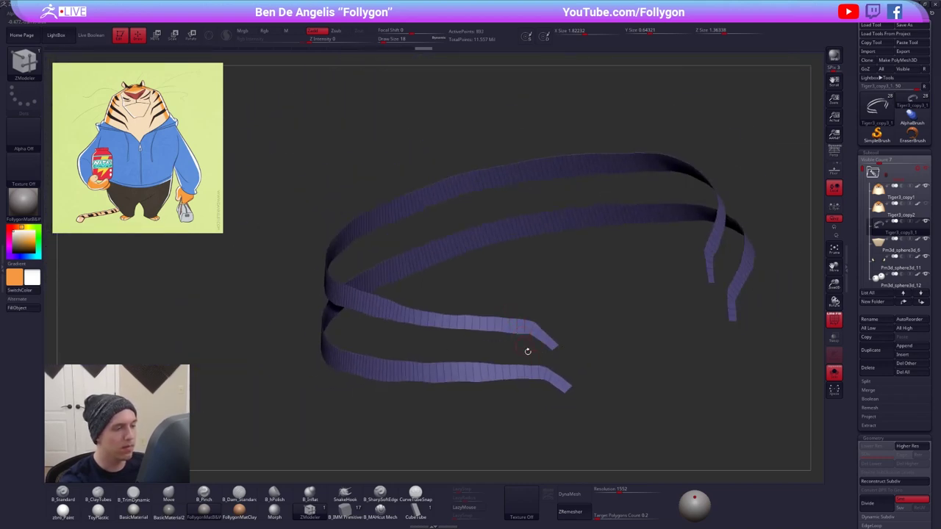
key("alt+s")
key("alt+s")
- Delete surplus crosswise edge loops around the bent end of the lower stripe to widen its polygons
mouse_move(562, 396)
left_mouse_down("alt")
mouse_move(562, 348)
mouse_move(554, 370)
mouse_move(575, 391)
left_mouse_up("alt")
left_click(550, 348)
left_click(561, 357)
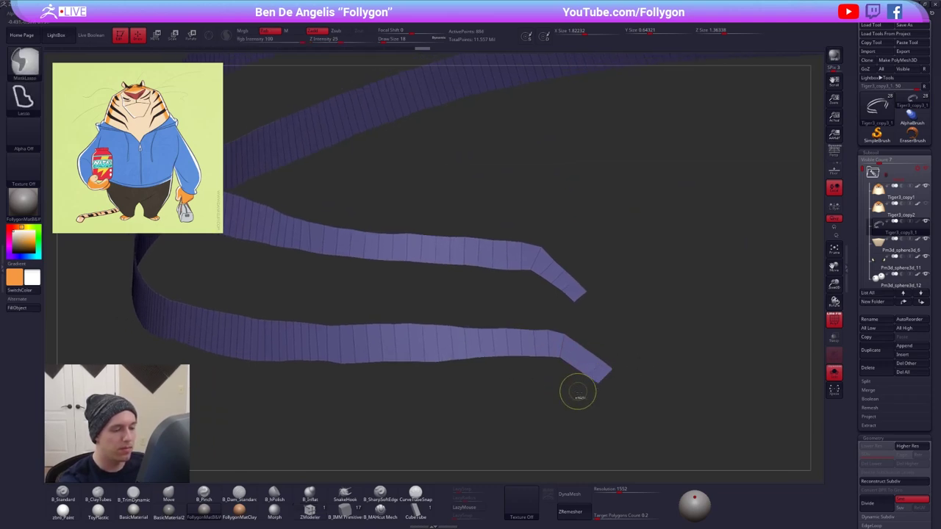
left_click(553, 347)
left_click(542, 348)
left_click(532, 348)
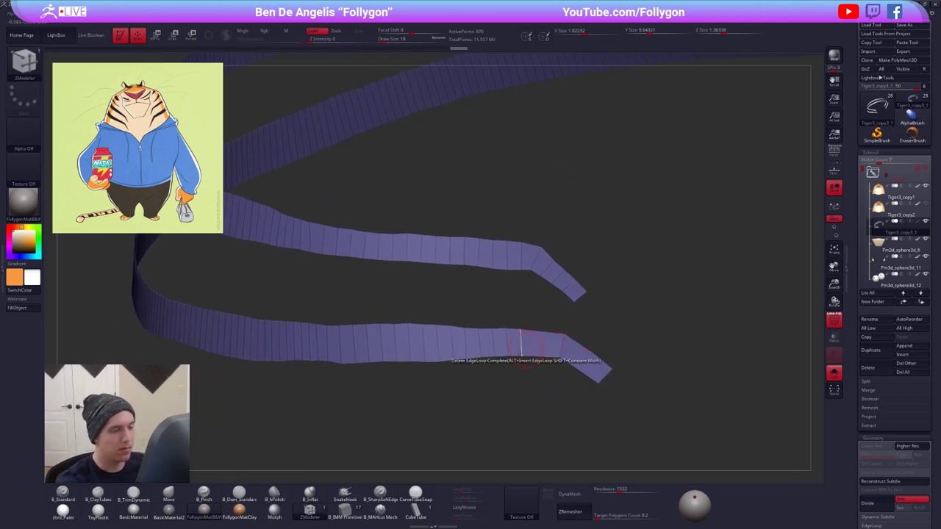
left_click(479, 343)
left_click_drag(485, 379, 533, 381)
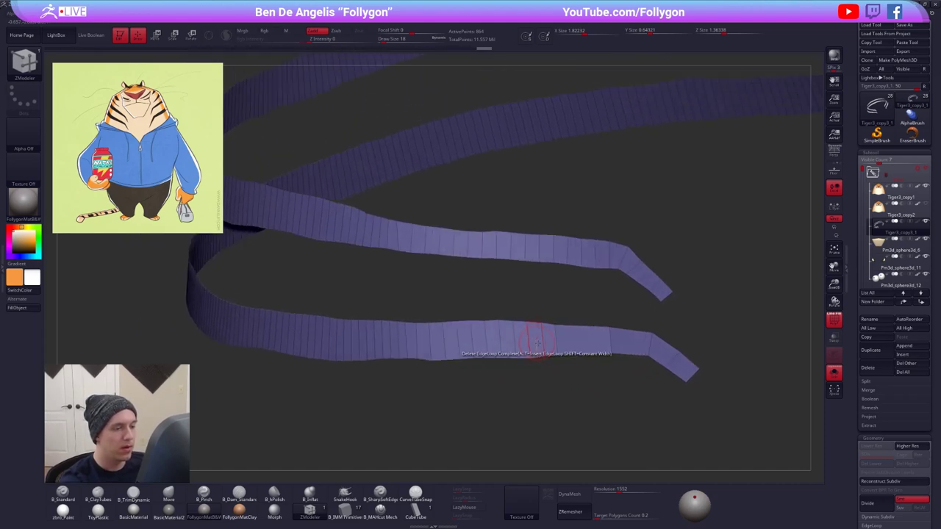
- Thin out the crosswise edge loops along the lower stripe's front section, working back from its tip
left_click(526, 341)
right_click_drag(504, 336, 527, 339)
left_click(482, 346)
left_click(464, 346)
left_click(456, 346)
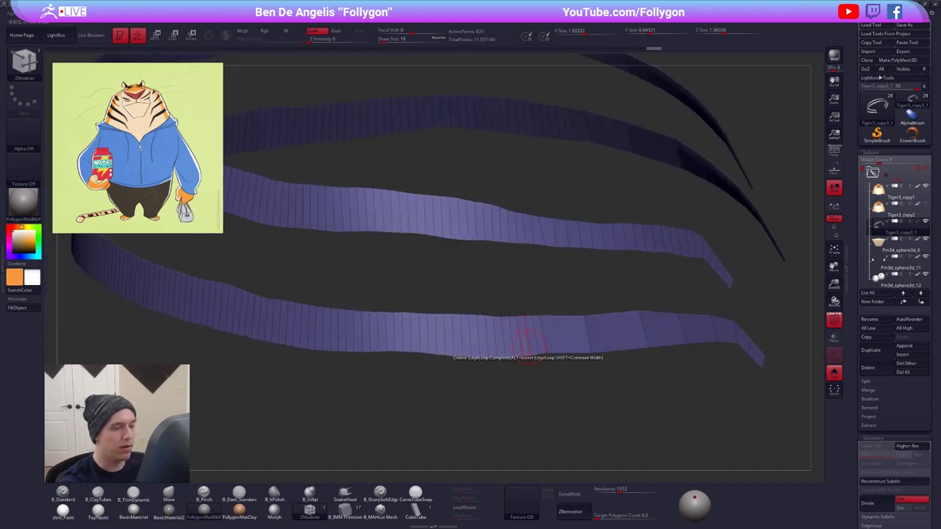
left_click(532, 341)
left_click(528, 341)
left_click(521, 341)
left_click(513, 340)
left_click(496, 339)
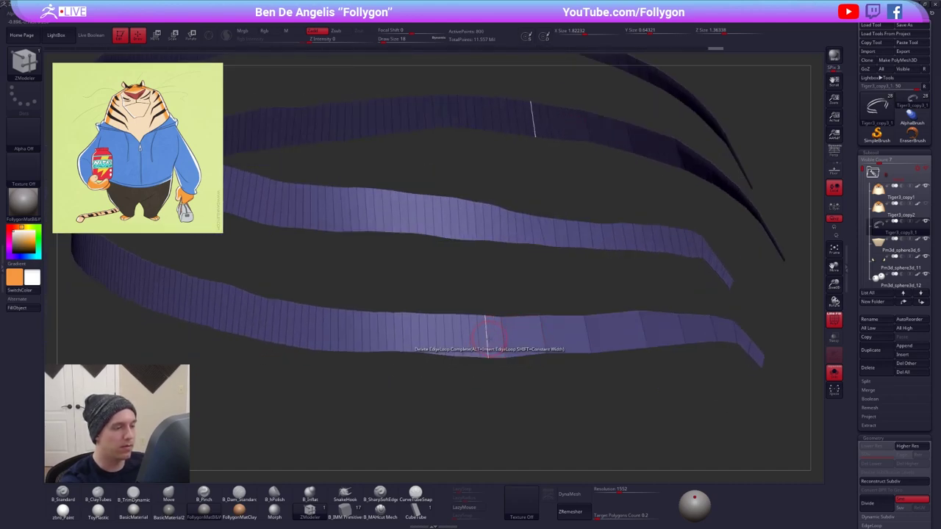
left_click(488, 338)
right_click_drag(478, 338, 524, 338)
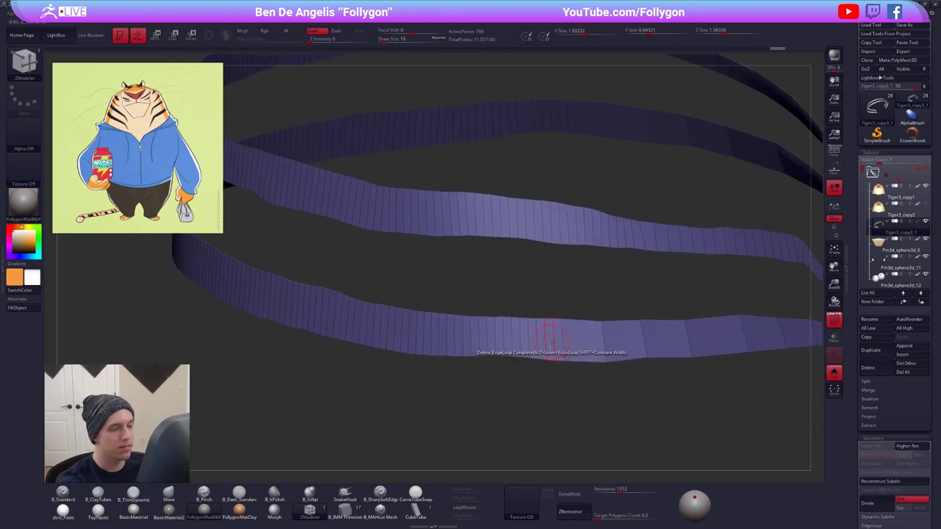
- Delete groups of crosswise edge loops farther back along the lower stripe, undoing a misplaced deletion
left_click(542, 338)
key("ctrl+z")
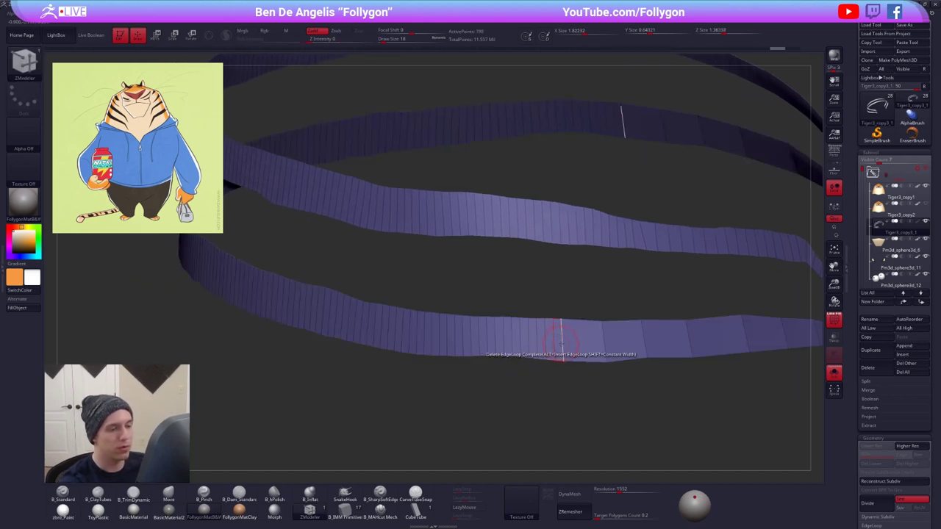
left_click(540, 341)
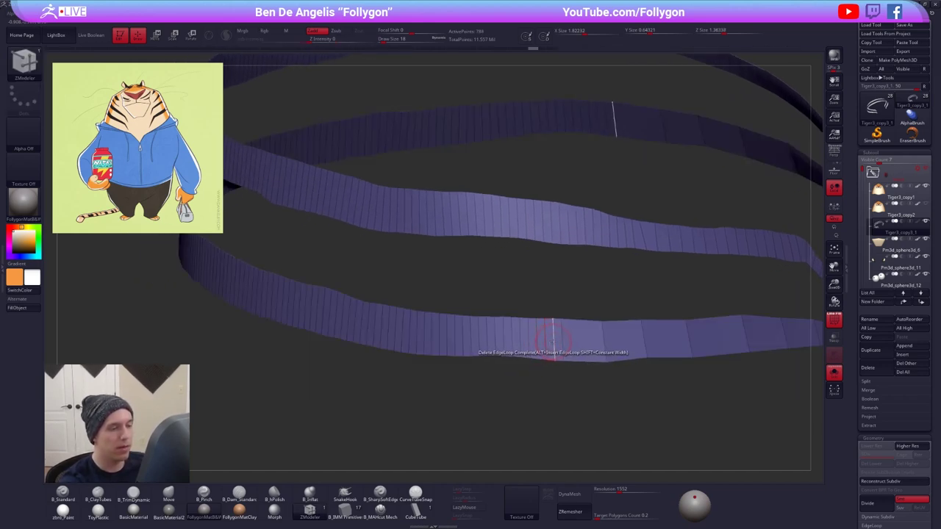
left_click(531, 338)
left_click(516, 342)
right_click_drag(516, 342, 557, 342)
left_click(557, 342)
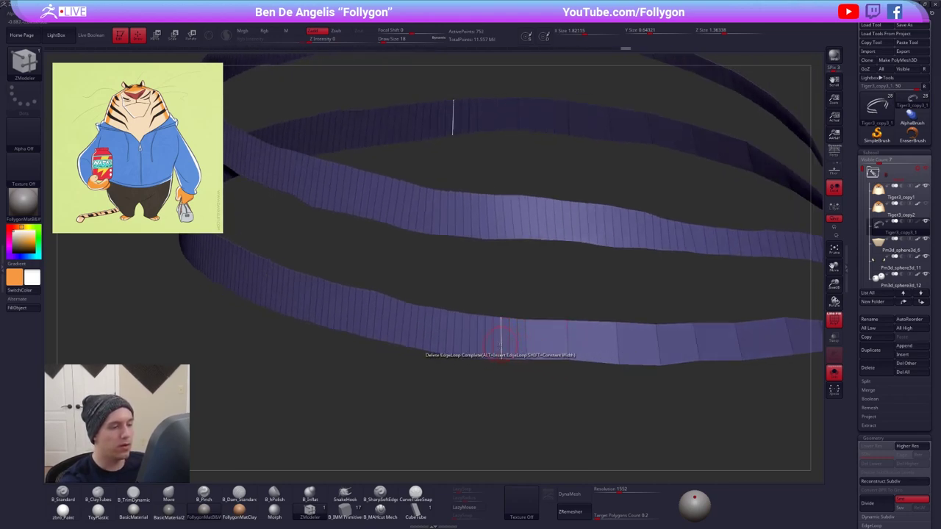
left_click(517, 343)
left_click(509, 342)
left_click(500, 341)
left_click(493, 341)
right_click_drag(481, 340, 560, 346, "alt")
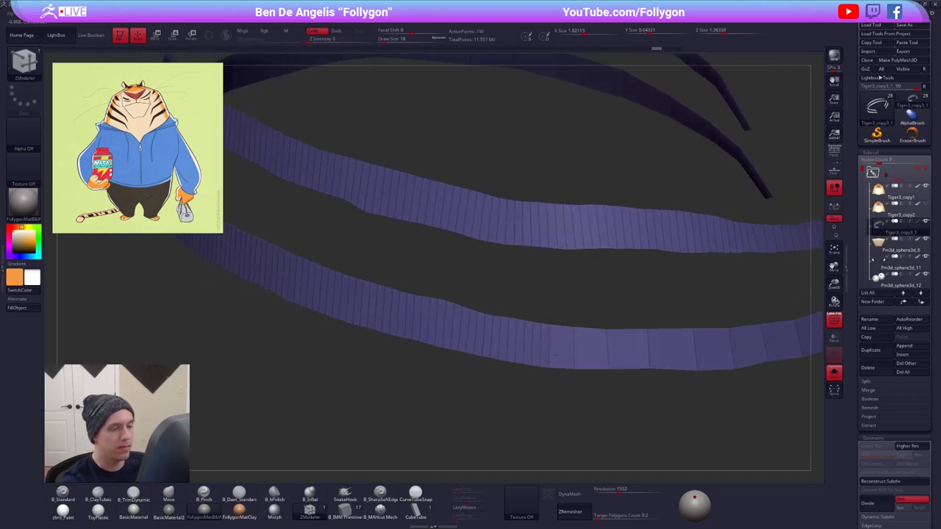
- Remove the remaining dense crosswise edge loops through the lower stripe's side section, keeping evenly spaced wide polygons
left_click(516, 339)
key("ctrl+z")
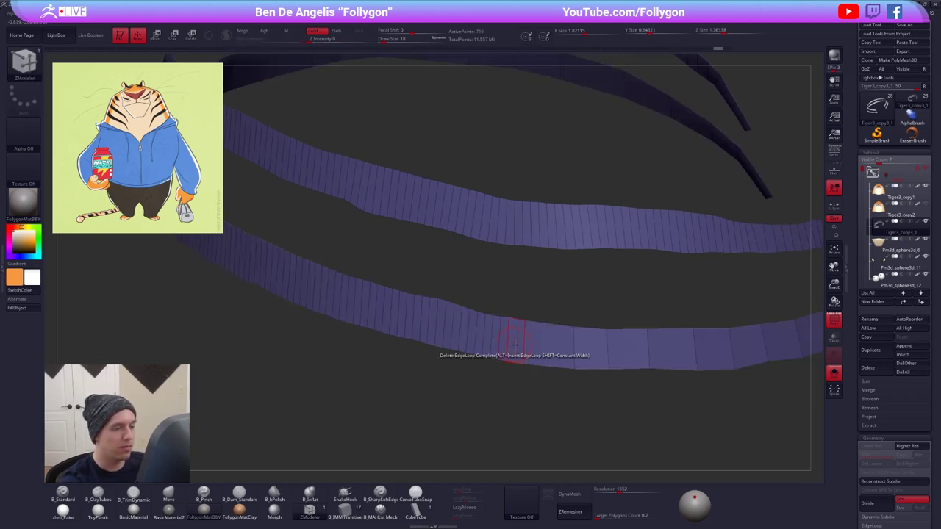
key("space")
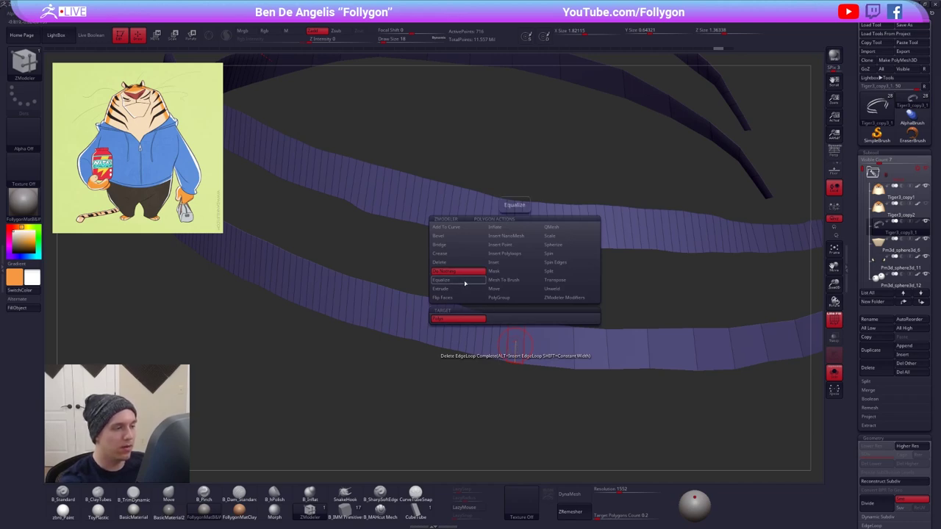
left_click_drag(464, 284, 500, 276)
mouse_move(554, 346)
left_mouse_down()
mouse_move(551, 335)
mouse_move(542, 337)
mouse_move(548, 340)
left_mouse_up()
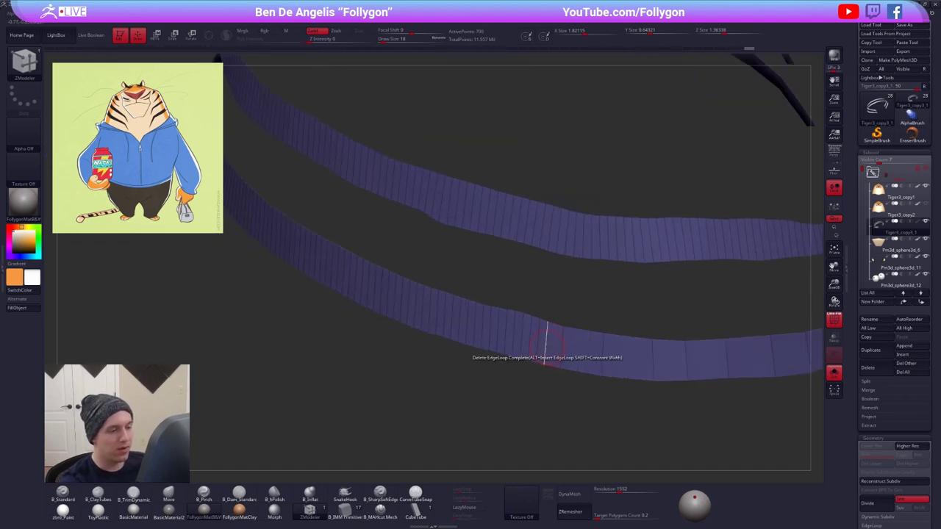
left_click_drag(522, 371, 558, 324)
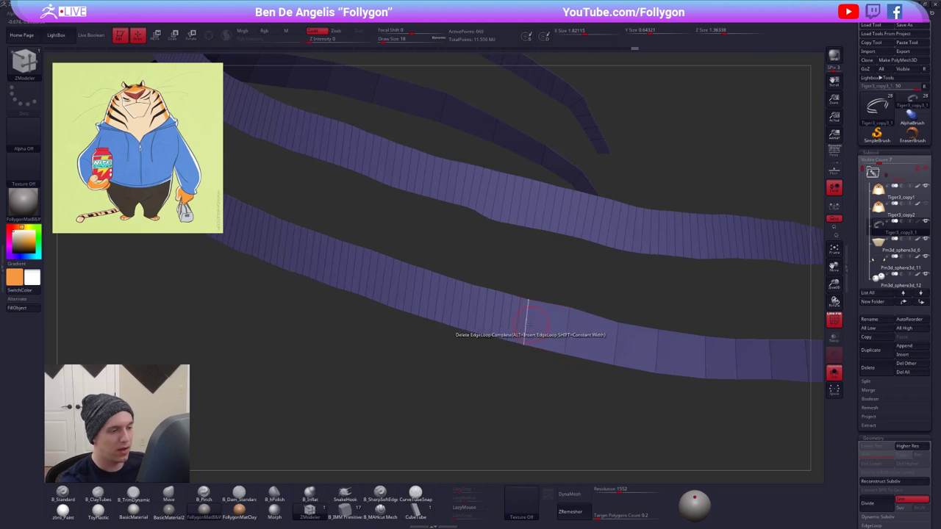
left_click_drag(530, 355, 556, 342)
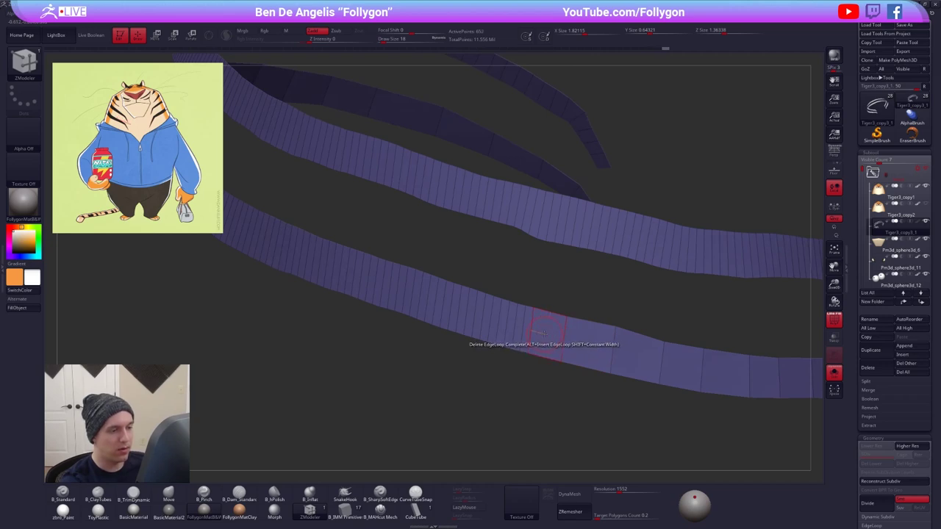
left_click_drag(542, 381, 565, 321)
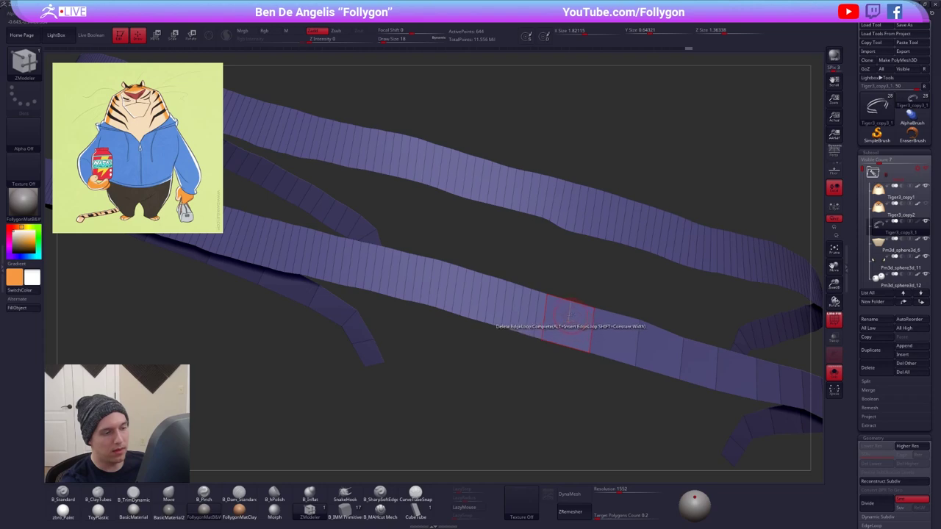
right_click_drag(557, 321, 555, 329)
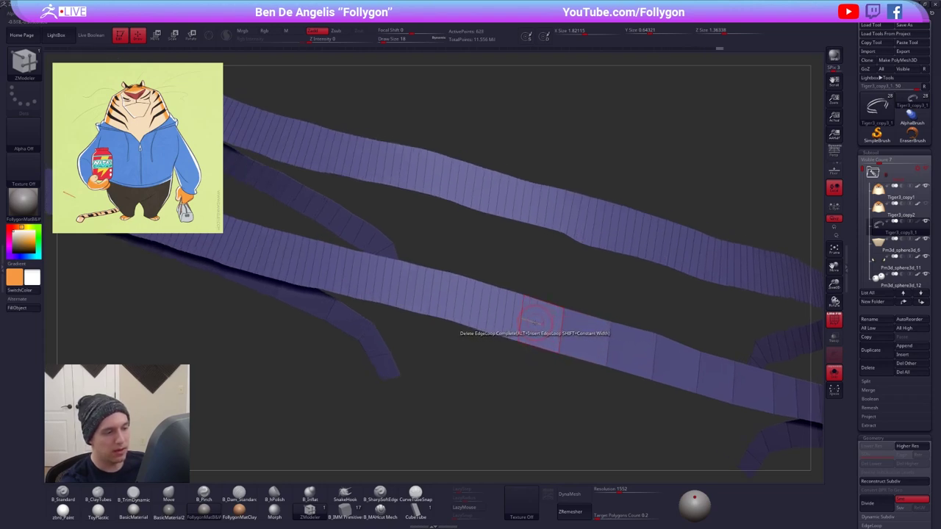
right_click_drag(513, 318, 539, 321)
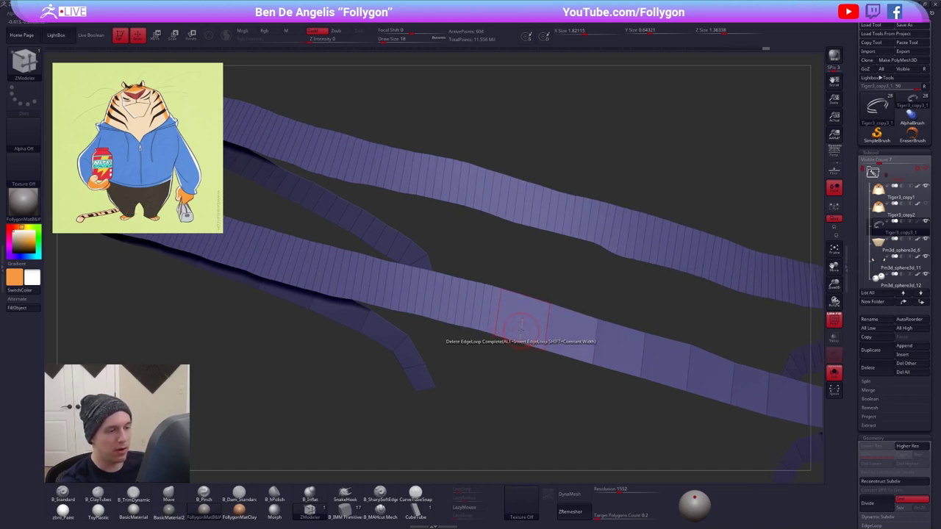
right_click_drag(520, 323, 563, 327)
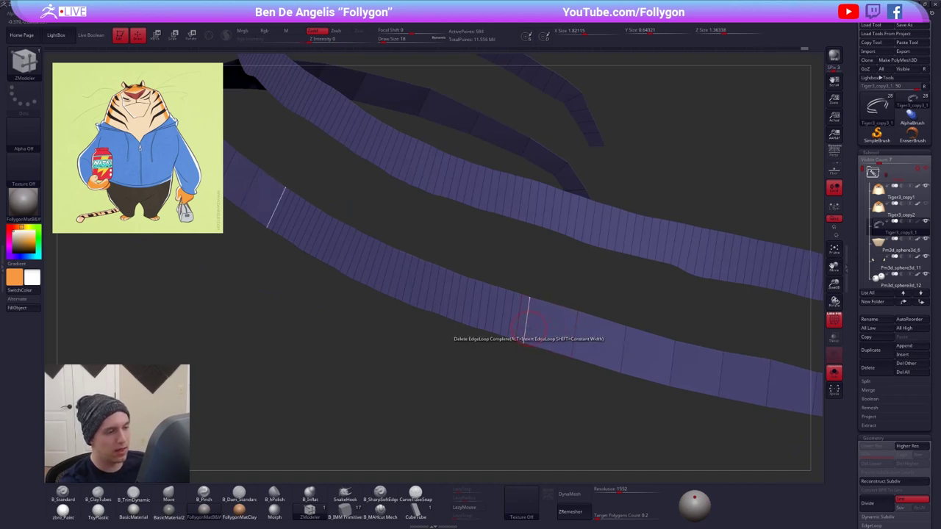
right_click_drag(507, 343, 555, 323)
left_click(490, 335)
- Give each stripe its own polygroup, and split the isolated lower stripe and the upper stripe into separate subtools
mouse_move(647, 370)
right_mouse_down()
mouse_move(587, 372)
mouse_move(534, 332)
mouse_move(610, 336)
mouse_move(582, 322)
right_mouse_up()
key("space")
left_click(630, 352)
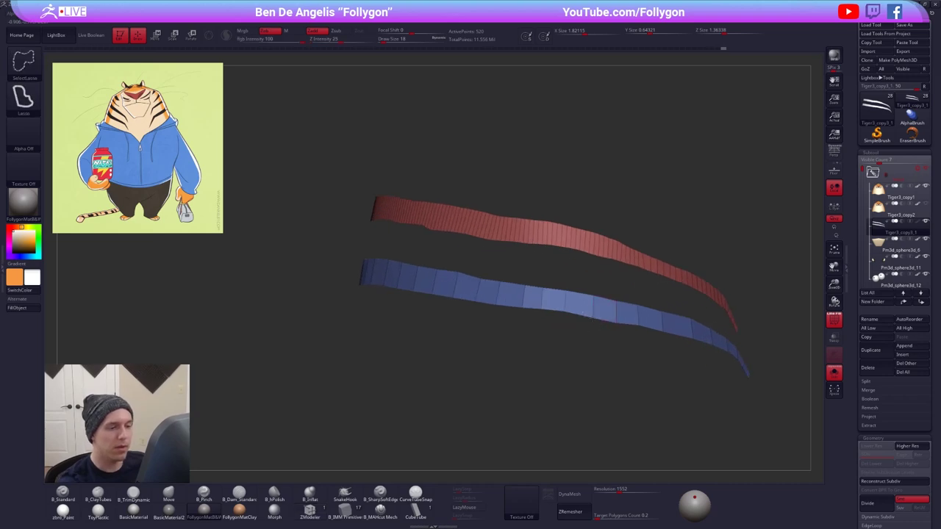
left_click(606, 320, "ctrl+shift")
key("space")
left_click(622, 344)
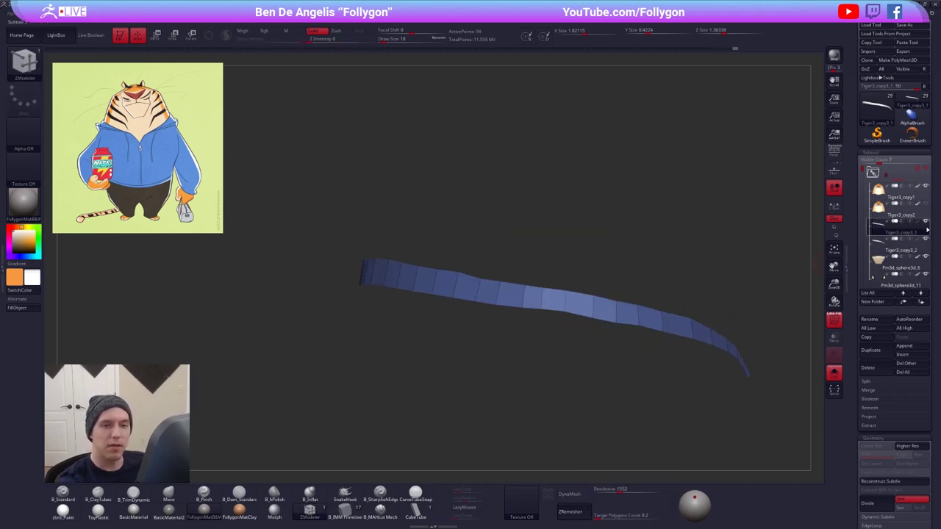
- Examine the separated lower stripe on its own and against the character, with the polyframe display toggled
right_click_drag(662, 323, 610, 349)
key("shift+f")
right_click_drag(688, 390, 661, 387)
key("alt+s")
key("alt+s")
right_click_drag(571, 341, 566, 368, "ctrl")
key("shift+f")
- Taper the lower stripe's blunt end to a point by masking the rest of the stripe and moving its end
key("b")
key("m")
key("v")
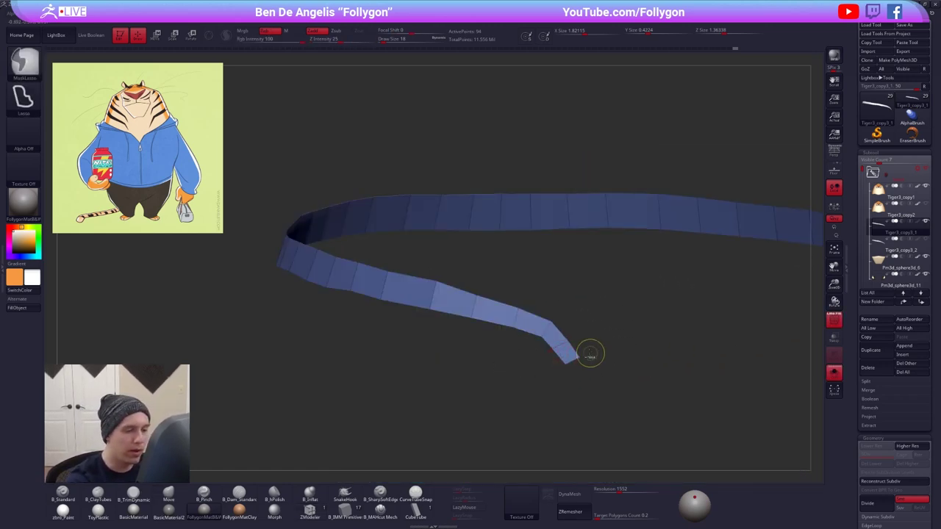
left_click_drag(589, 353, 556, 351, "ctrl")
left_click(597, 371, "ctrl")
mouse_move(600, 373)
right_mouse_down("ctrl")
mouse_move(603, 389)
mouse_move(614, 378)
right_mouse_up("ctrl")
key("w")
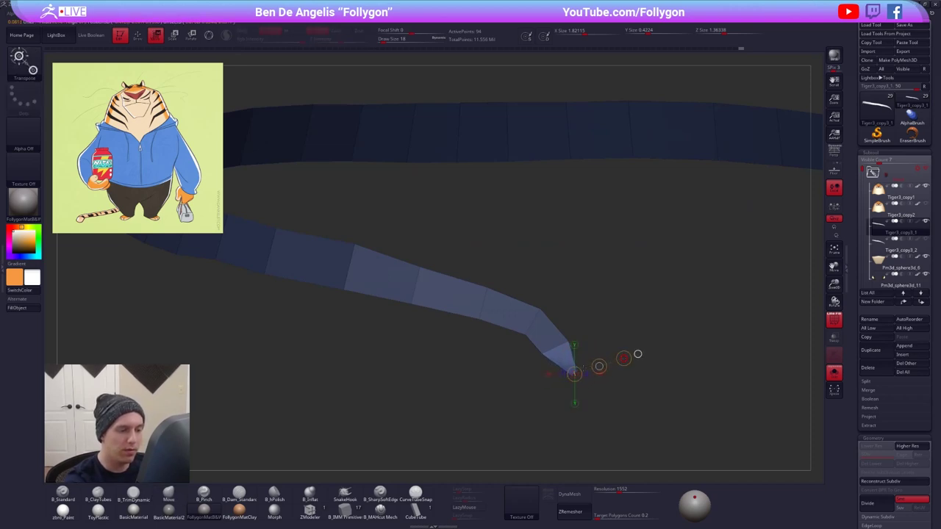
key("q")
key("space")
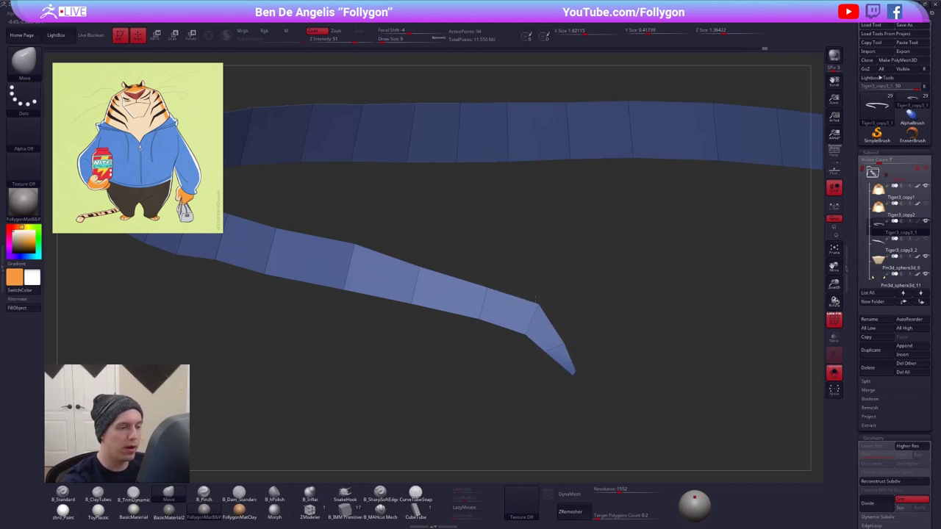
- Bevel the cross edge at the bend near the stripe's tip using the ZModeler Bevel action with EdgeLoop Complete
left_click(309, 508)
key("space")
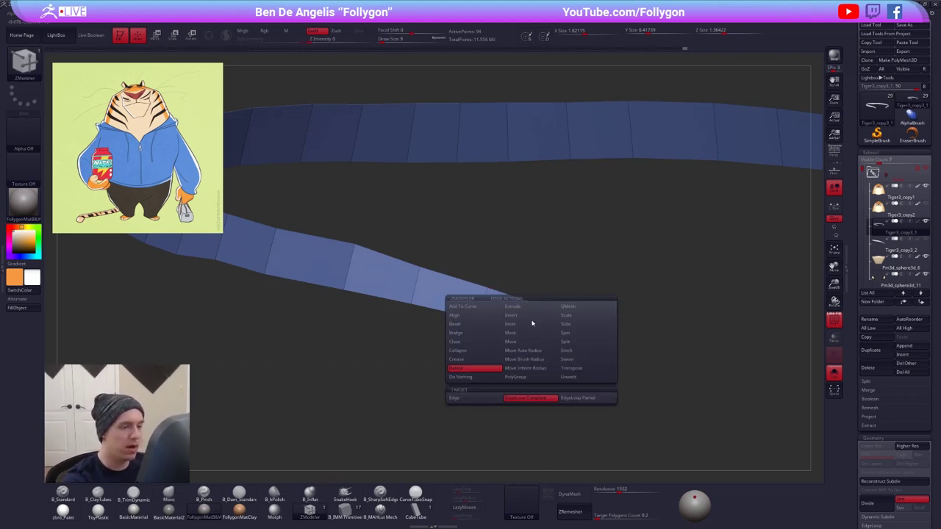
left_click(455, 323)
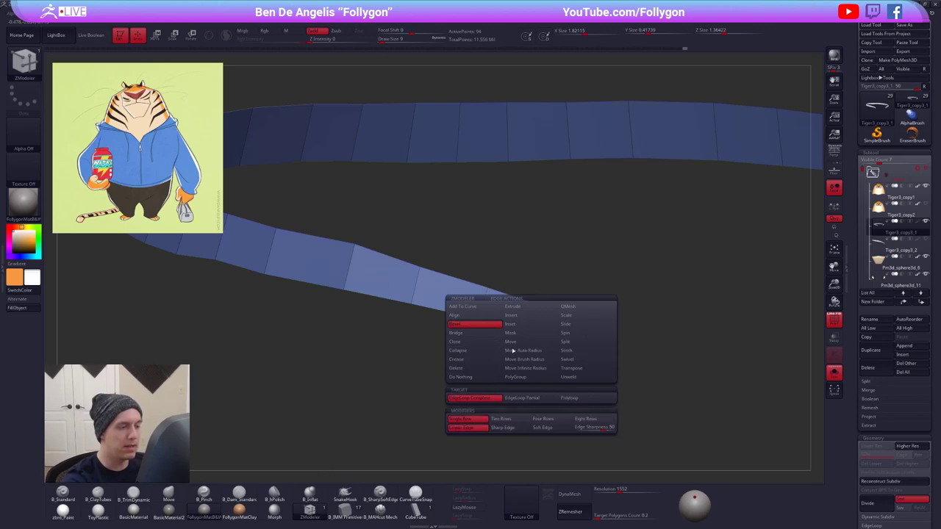
left_click_drag(532, 322, 532, 322)
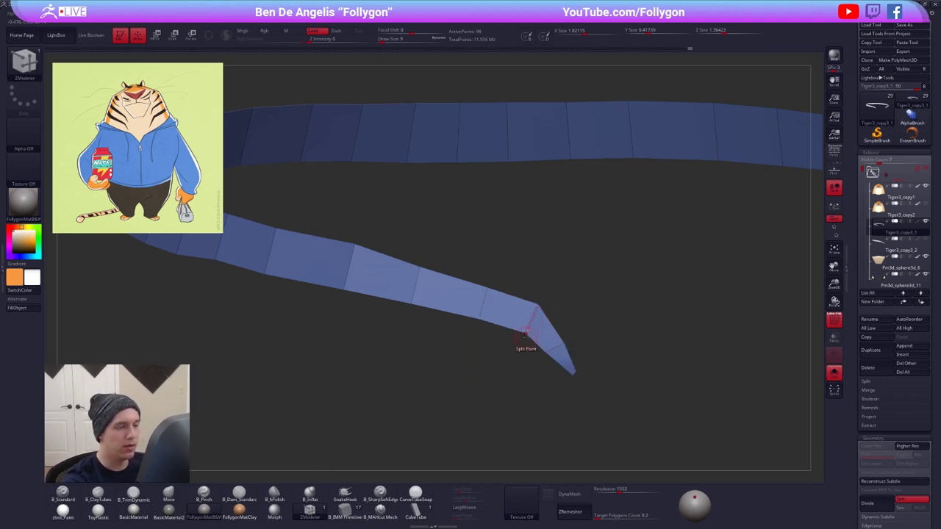
right_click_drag(526, 337, 497, 322, "ctrl")
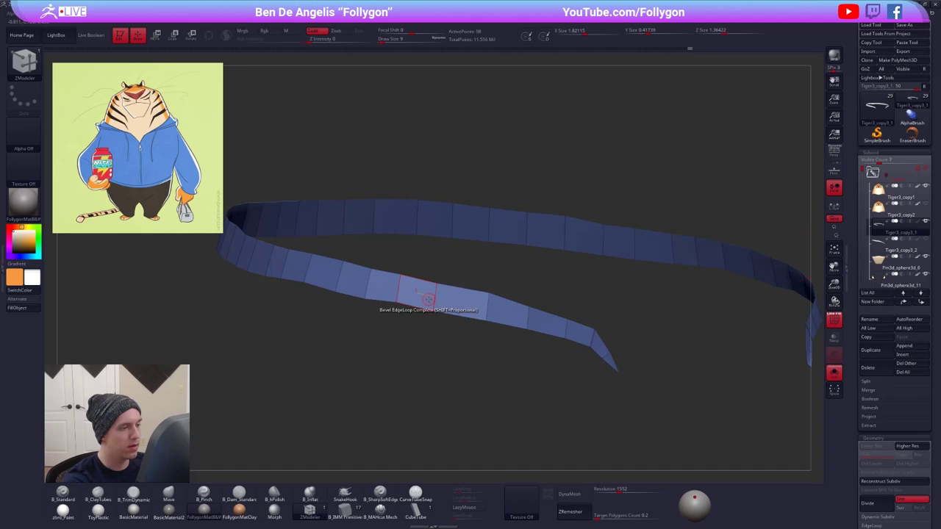
- Isolate a cross edge on the stripe's front section with an inverted mask and reposition it against the character's neck
right_click_drag(428, 300, 472, 327)
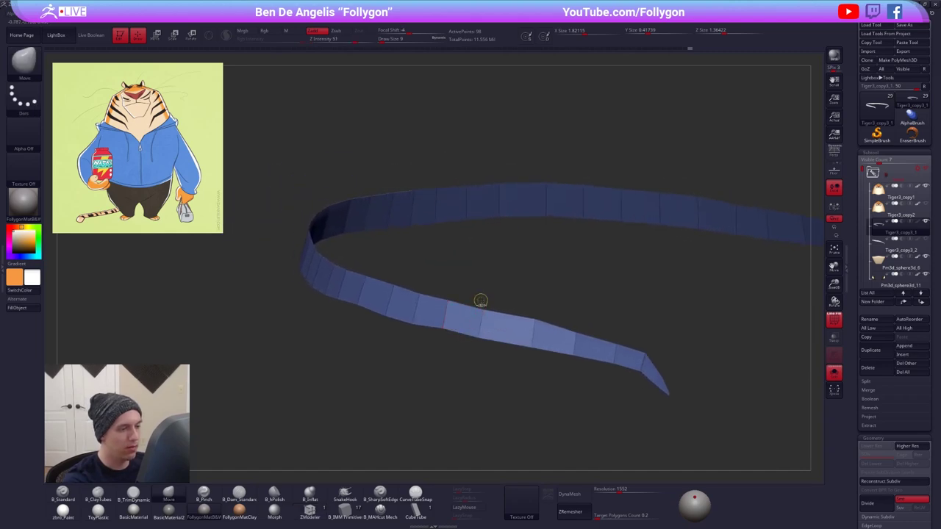
left_click_drag(482, 300, 485, 302, "ctrl")
left_click(507, 315, "ctrl")
right_click_drag(508, 316, 497, 328)
key("w")
left_click_drag(478, 328, 520, 306)
key("alt+s")
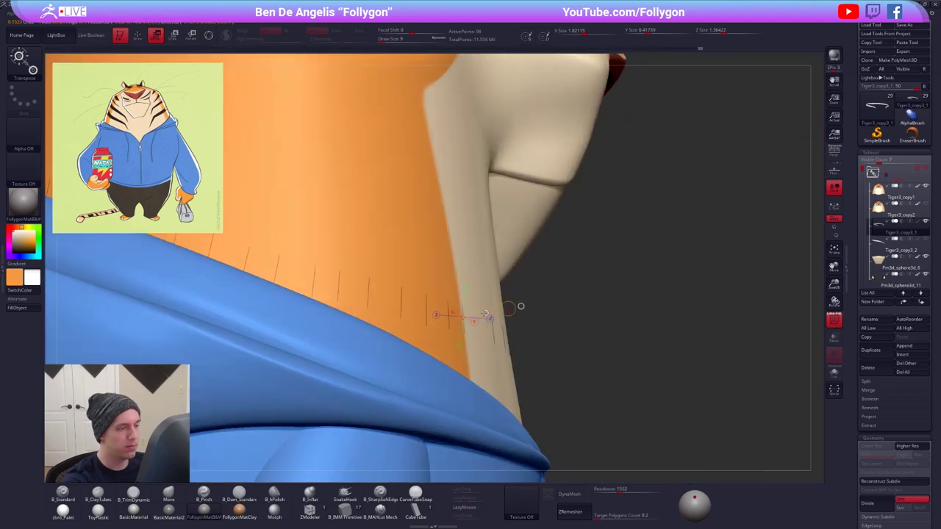
key("q")
key("alt+s")
right_click_drag(479, 316, 454, 346)
mouse_move(453, 346)
left_mouse_down("ctrl")
mouse_move(468, 367)
mouse_move(528, 364)
left_mouse_up("ctrl")
- Bevel a cross edge on the stripe's front section with ZModeler
key("b")
key("z")
key("m")
left_click(464, 332)
- Reshape the cross edges along the isolated stripe's front section with the Move brush, reducing its Draw Size to 29
key("b")
key("m")
key("v")
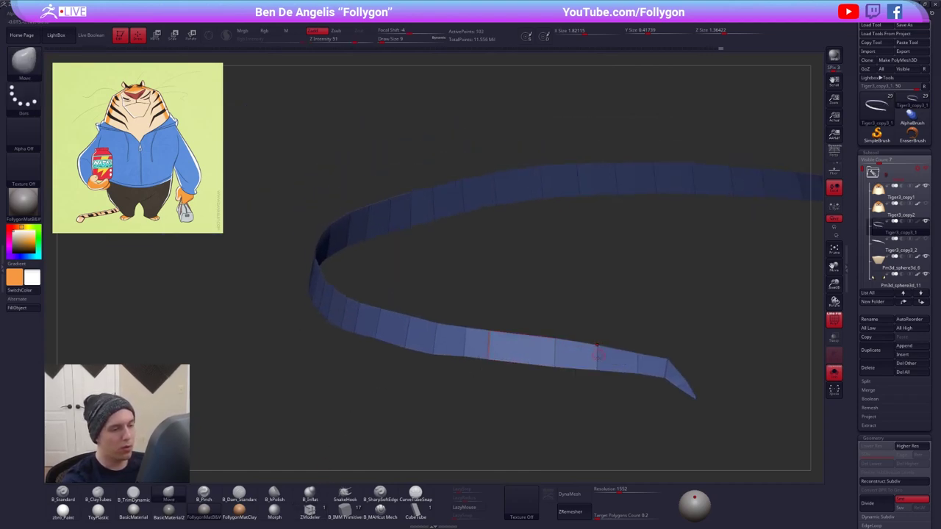
mouse_move(488, 340)
left_mouse_down()
mouse_move(558, 361)
mouse_move(549, 362)
left_mouse_up()
key("space")
key("space")
left_click_drag(616, 361, 616, 363)
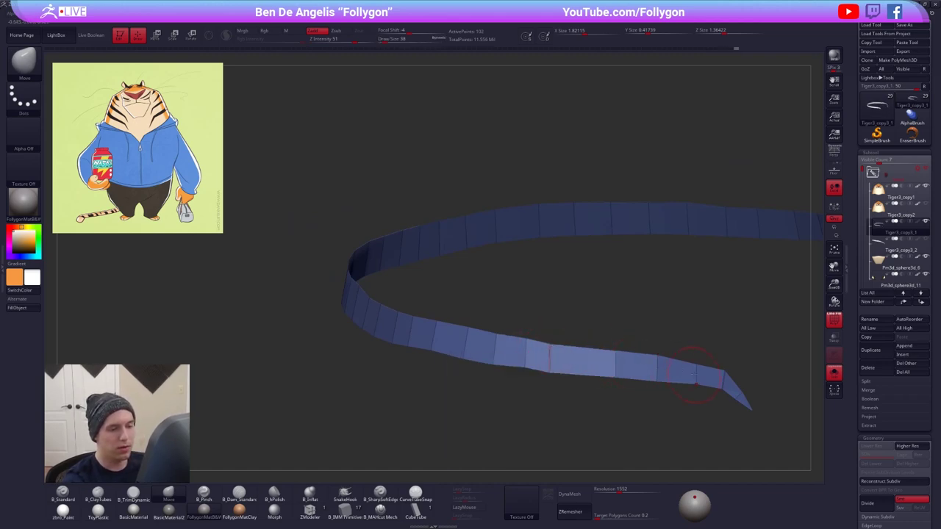
key("s")
left_click_drag(696, 362, 693, 362)
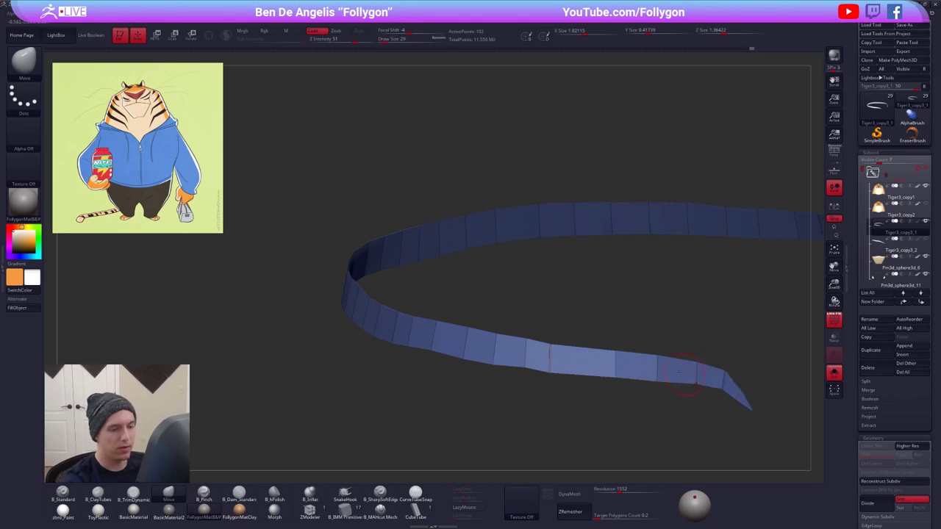
mouse_move(527, 346)
right_mouse_down()
mouse_move(466, 346)
mouse_move(472, 365)
mouse_move(452, 353)
mouse_move(474, 345)
mouse_move(432, 348)
mouse_move(474, 356)
right_mouse_up()
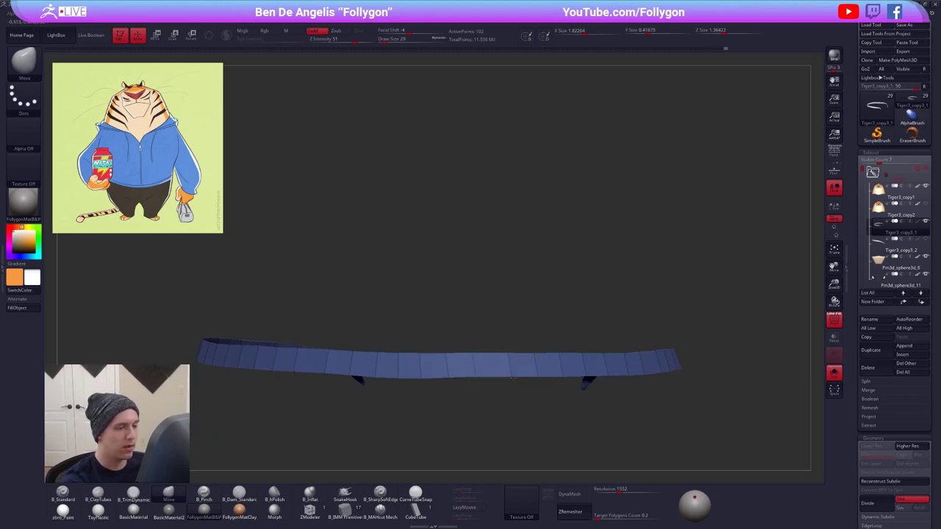
right_click_drag(522, 380, 551, 380, "ctrl")
key("alt+s")
mouse_move(613, 378)
right_mouse_down()
mouse_move(520, 376)
mouse_move(659, 400)
mouse_move(621, 395)
mouse_move(383, 457)
right_mouse_up()
key("alt+s")
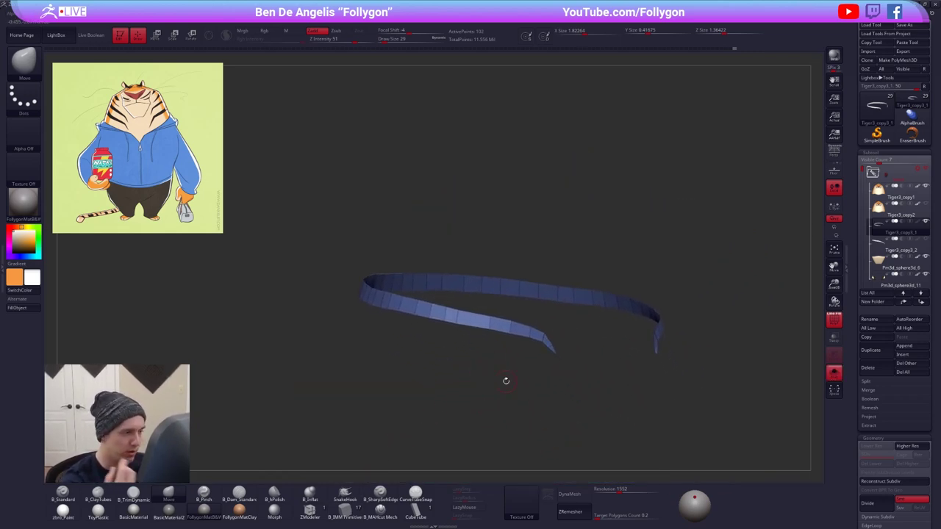
- Give the whole stripe a slight thickness using the ZModeler Extrude polygon action with All Polygons as target
left_click(309, 509)
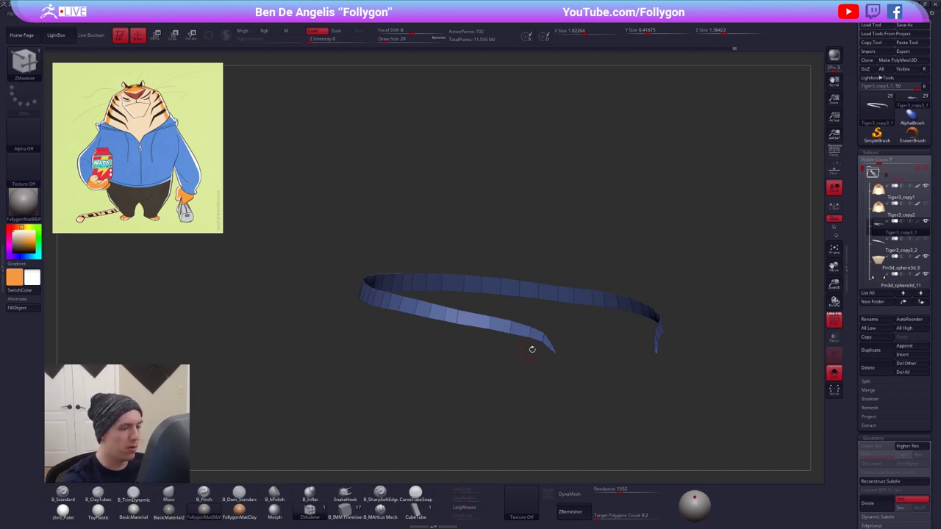
mouse_move(531, 347)
right_mouse_down()
mouse_move(505, 332)
mouse_move(453, 362)
right_mouse_up()
key("space")
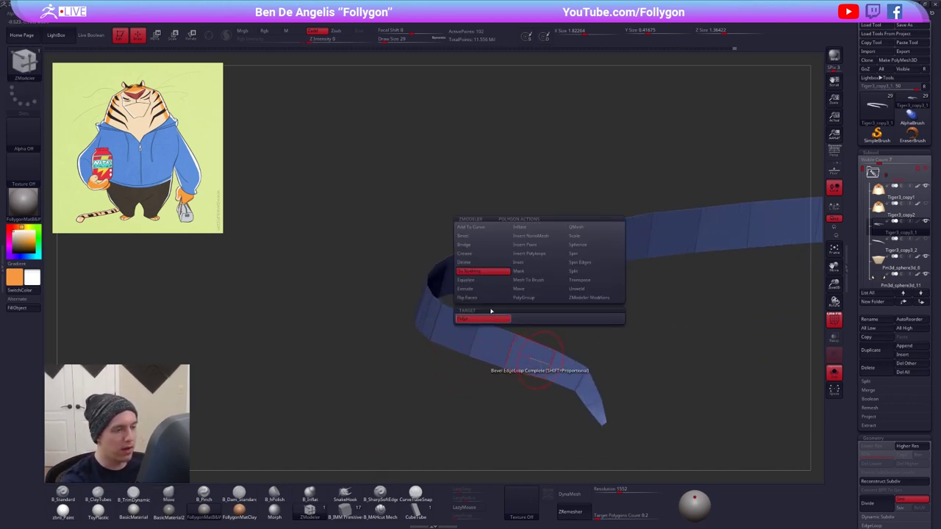
key("space")
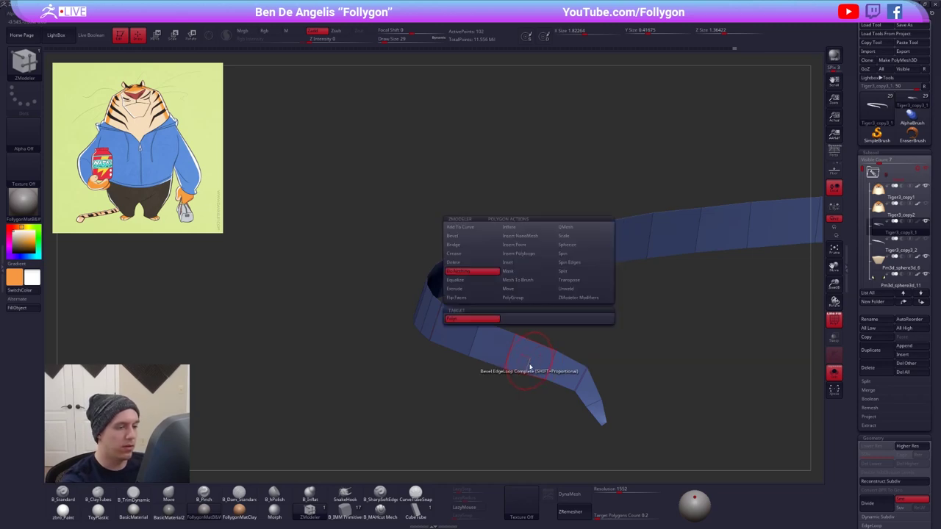
left_click(472, 289)
left_click(481, 328)
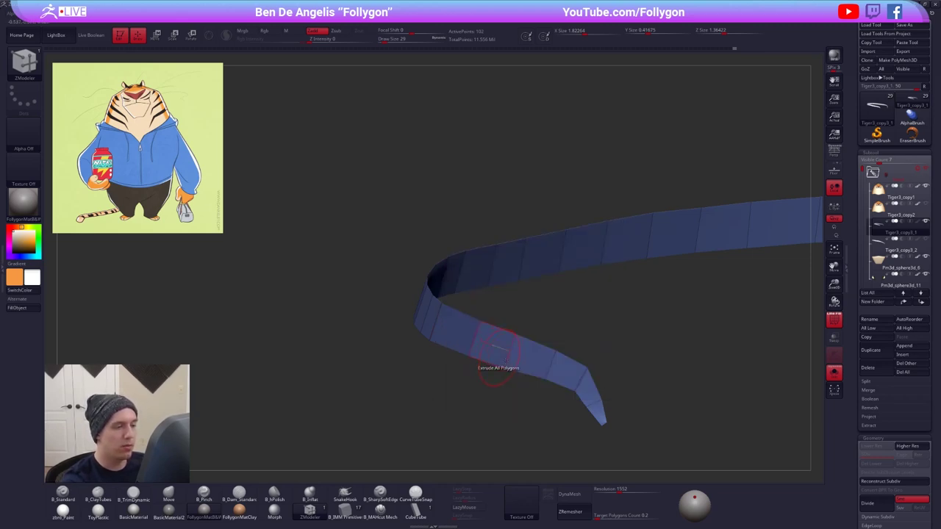
right_click_drag(500, 358, 521, 369)
left_click_drag(523, 369, 532, 362)
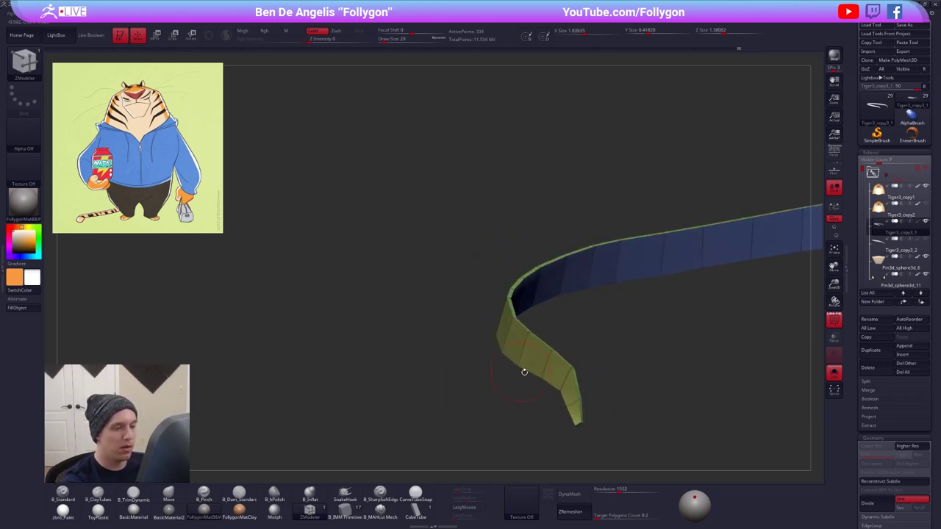
- Fill the stripe with the near-black colour sampled from the reference artwork and apply the zbro_Paint material
key("alt+s")
right_click_drag(524, 371, 491, 316)
key("shift+f")
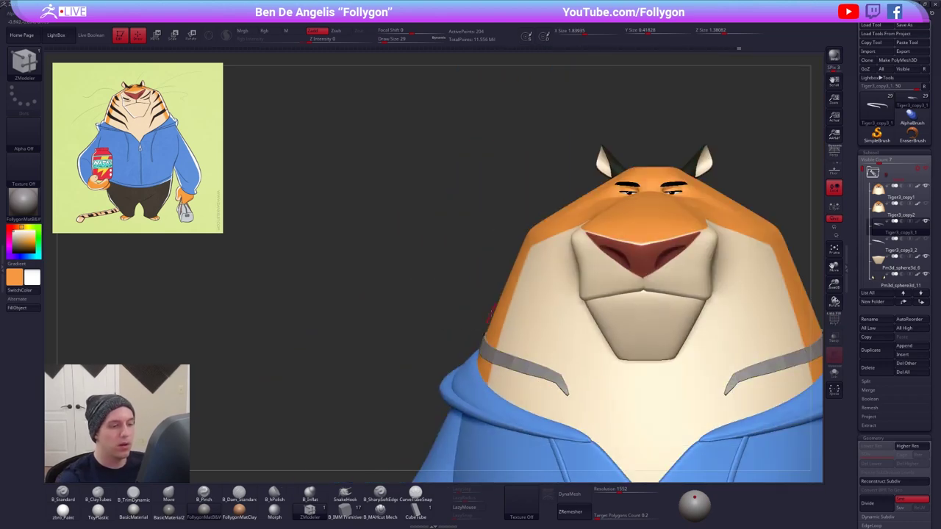
right_click_drag(548, 320, 570, 341, "ctrl")
key("1")
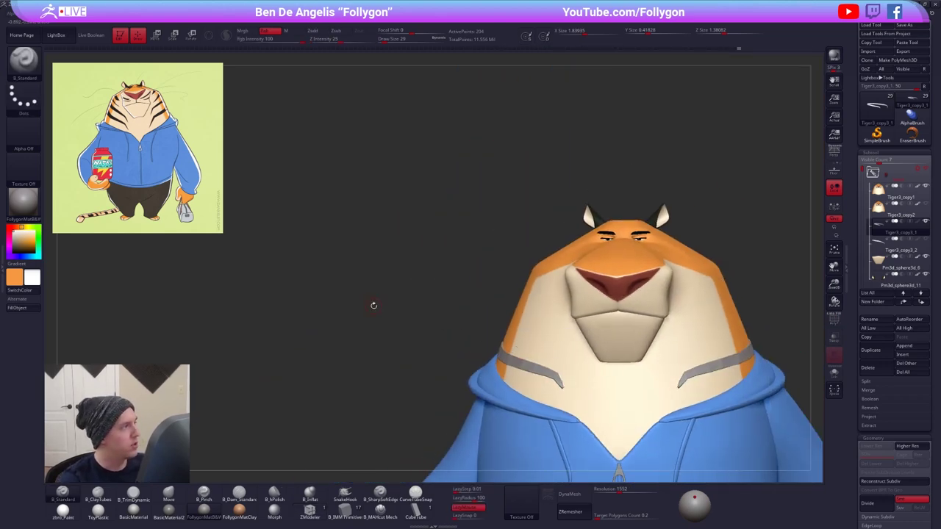
key("shift+z")
key("c")
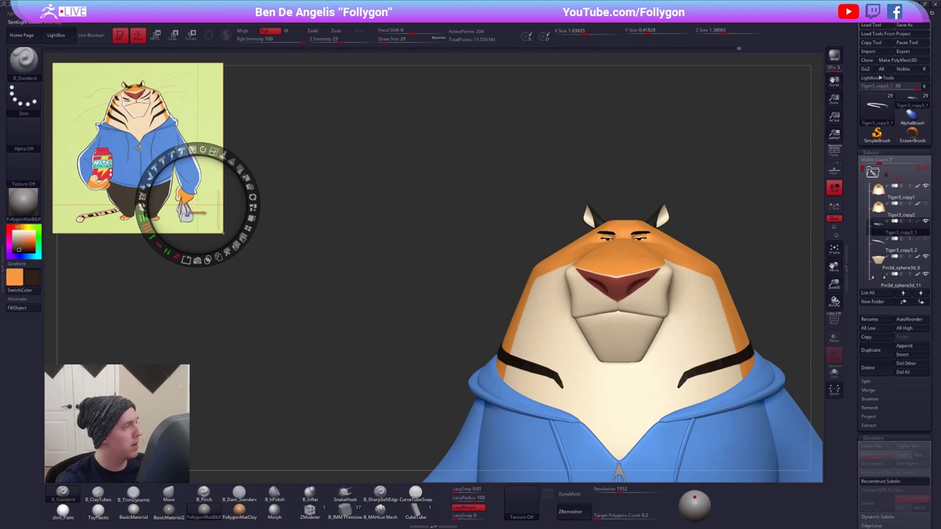
key("shift+z")
left_click(62, 509)
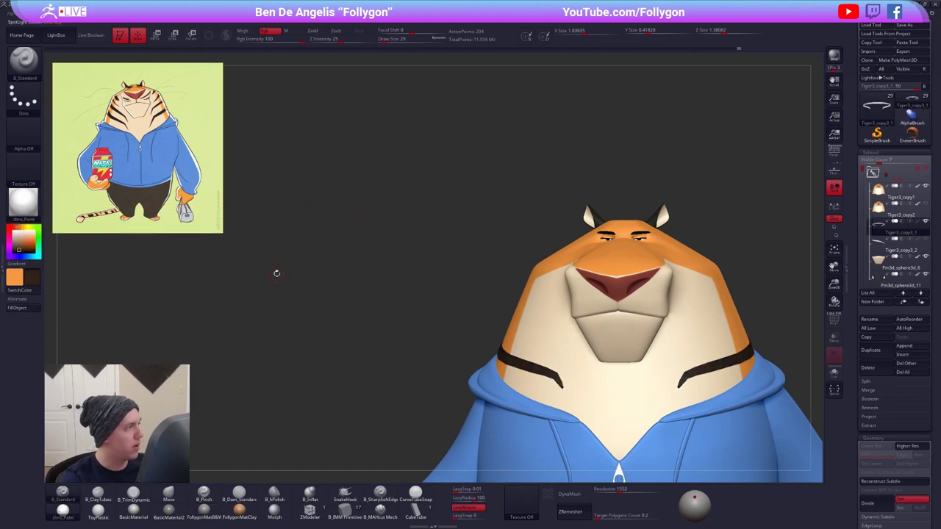
key("shift+z")
key("c")
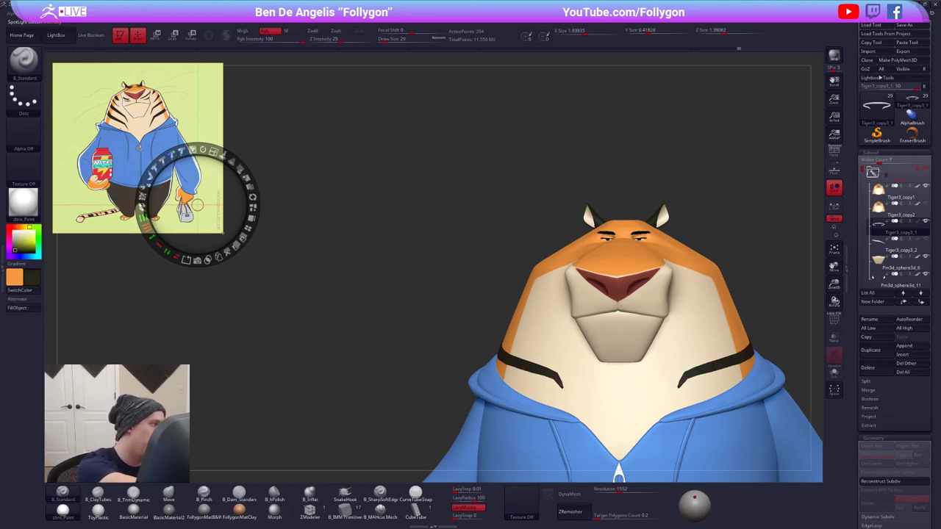
key("shift+z")
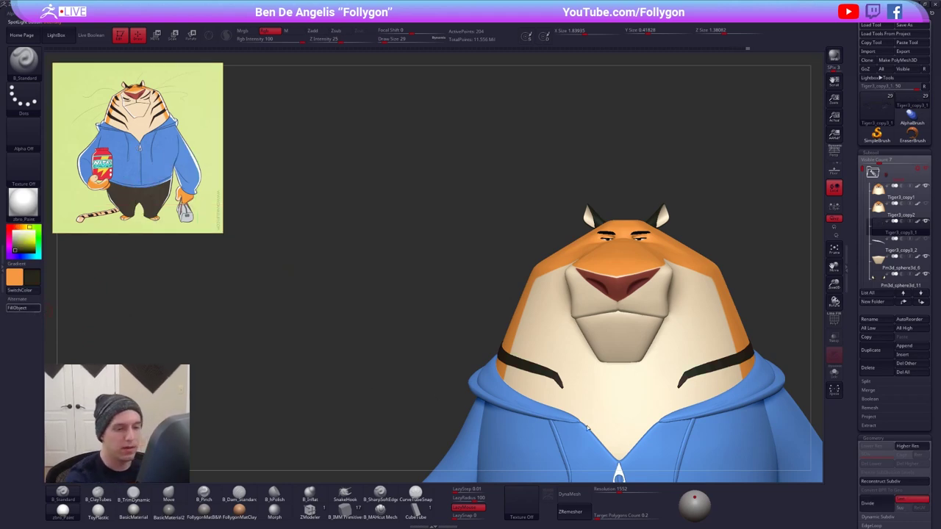
- Crease the isolated stripe's border edges using the ZModeler Crease action with EdgeLoop Complete
key("shift+s")
right_click_drag(563, 384, 621, 411, "ctrl")
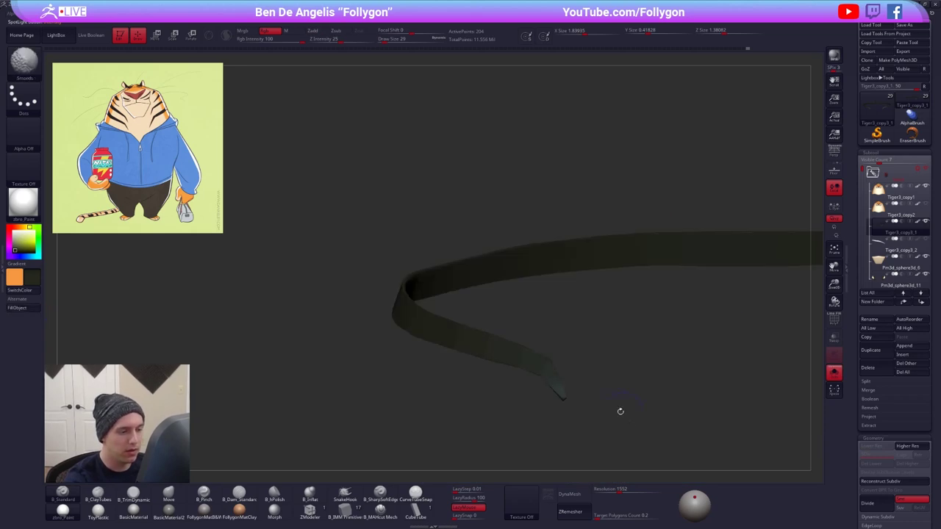
key("shift+f")
right_click_drag(576, 390, 542, 401)
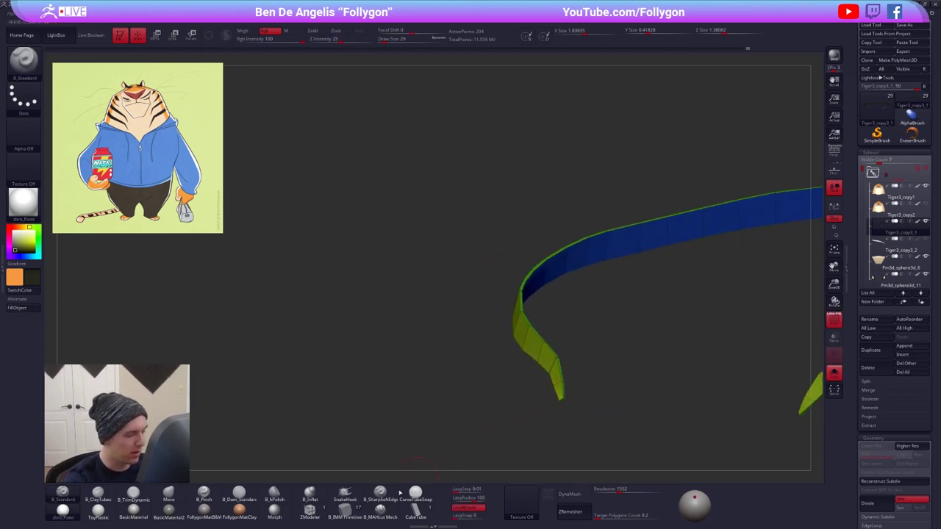
left_click(309, 510)
left_click_drag(441, 412, 541, 360)
key("space")
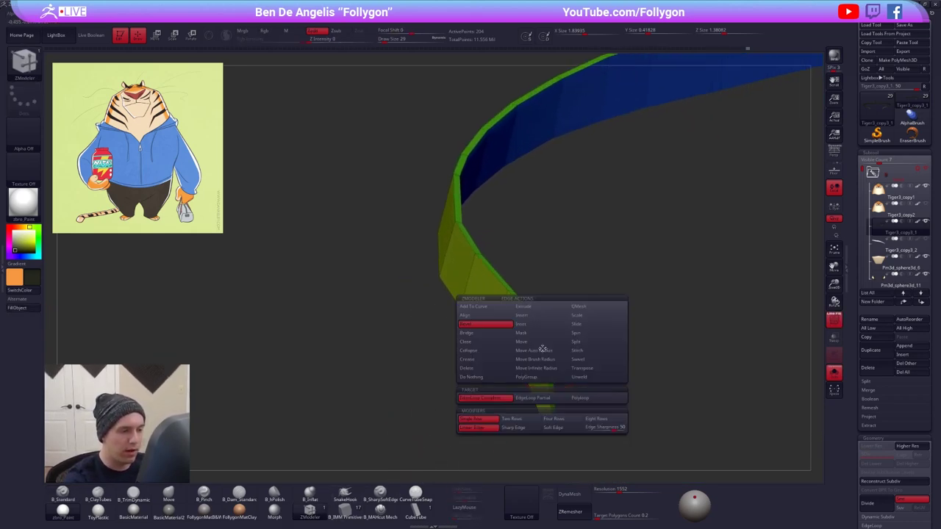
left_click(488, 359)
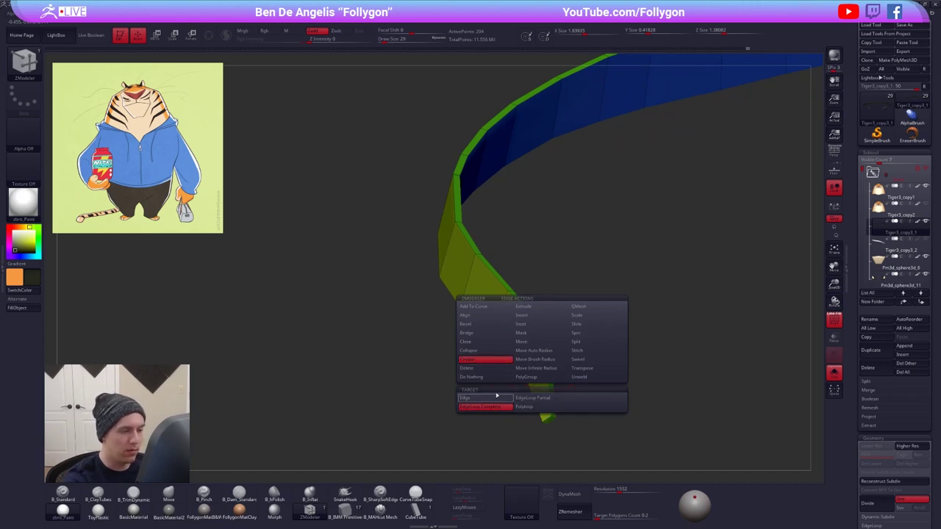
left_click(546, 346)
mouse_move(562, 347)
right_mouse_down()
mouse_move(541, 358)
mouse_move(546, 344)
right_mouse_up()
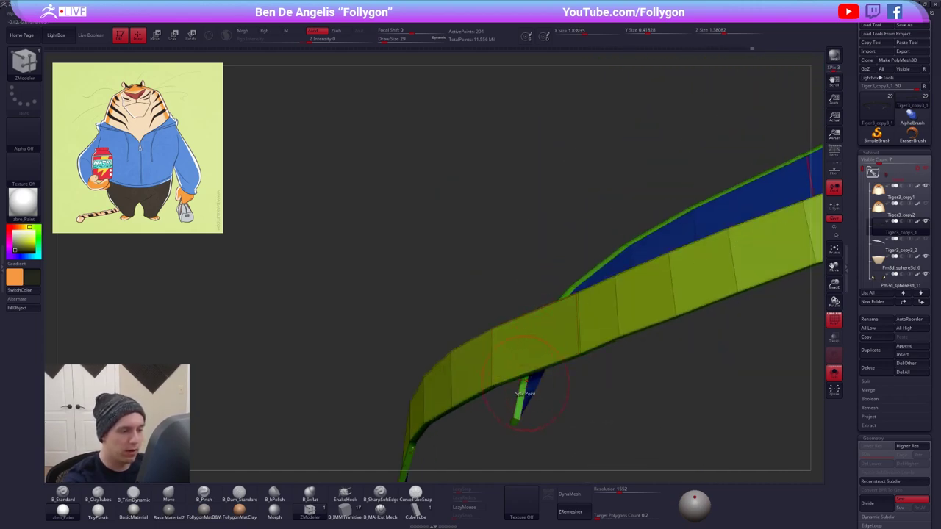
mouse_move(518, 393)
left_mouse_down()
mouse_move(532, 362)
mouse_move(527, 346)
mouse_move(535, 353)
left_mouse_up()
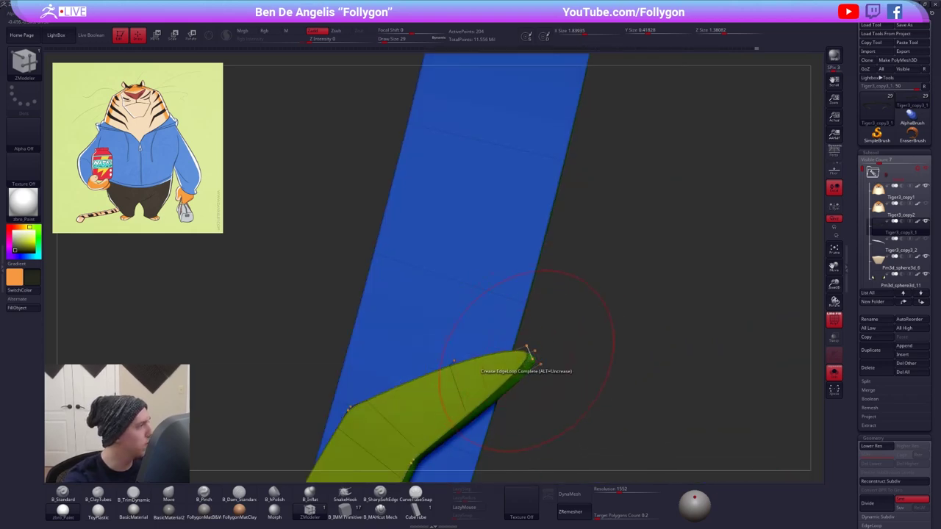
- Even out the isolated stripe's curve using the Move brush at Draw Size 104
right_click_drag(532, 359, 450, 333)
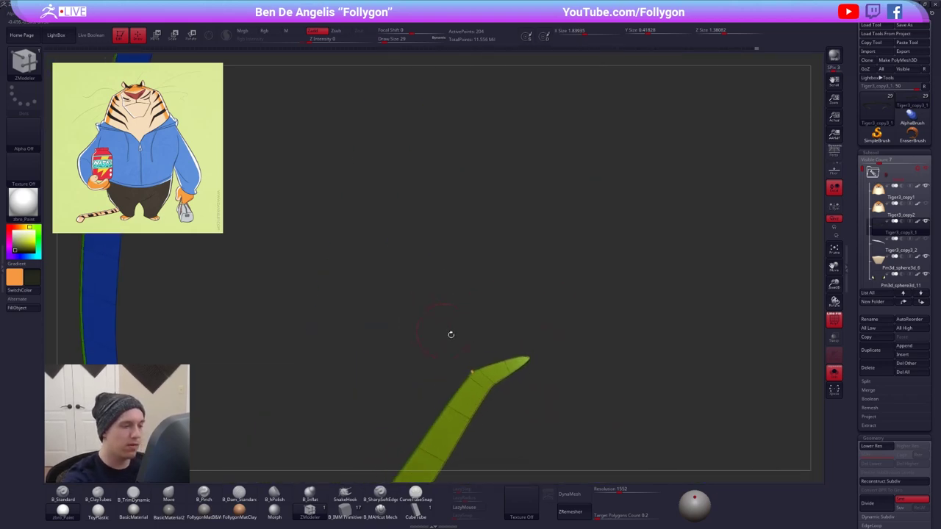
key("shift+f")
mouse_move(511, 378)
right_mouse_down()
mouse_move(500, 344)
mouse_move(529, 334)
mouse_move(516, 371)
mouse_move(562, 358)
mouse_move(544, 344)
mouse_move(517, 362)
mouse_move(472, 360)
right_mouse_up()
key("shift+f")
key("shift+f")
key("b")
key("m")
key("v")
key("space")
left_click_drag(472, 361, 479, 362)
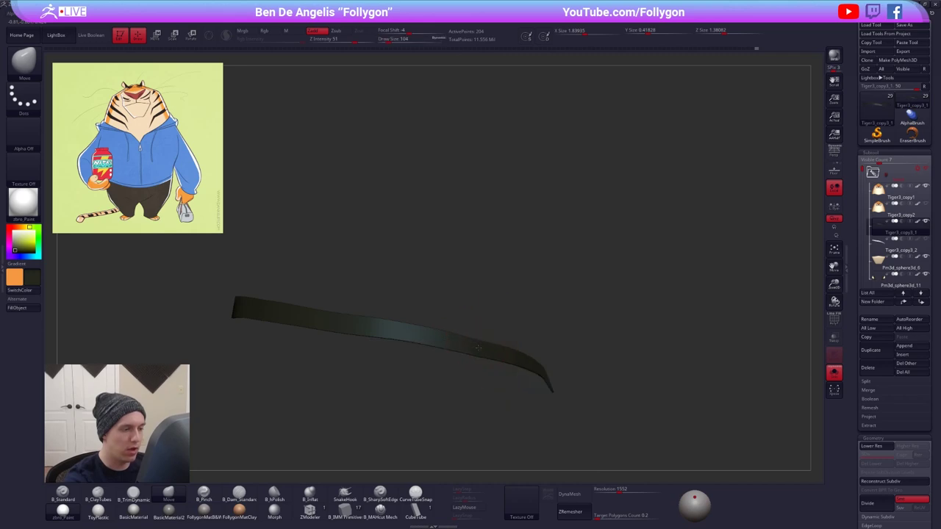
right_click_drag(472, 347, 476, 365)
left_click_drag(476, 365, 415, 341)
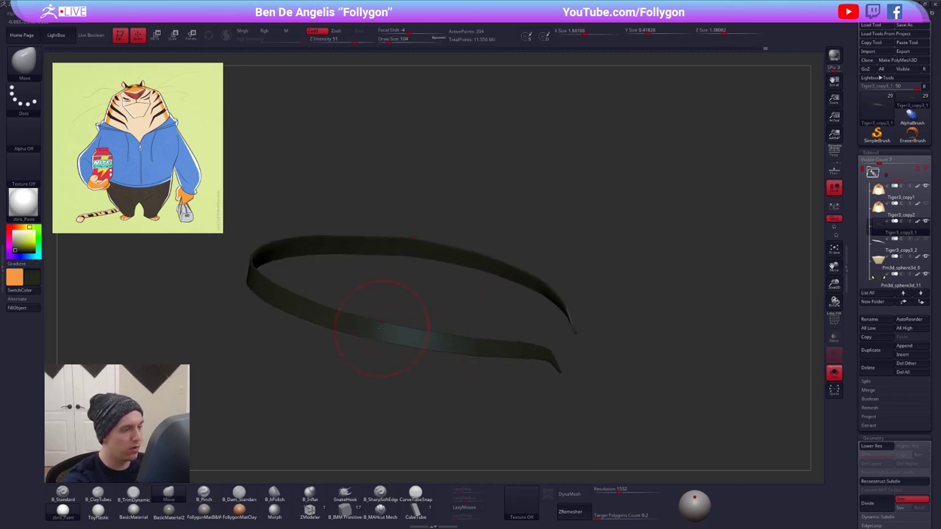
- Fit the stripe's front section against the character's neck and extend its pointed tip downward with the Move brush
key("alt+s")
right_click_drag(394, 355, 502, 353)
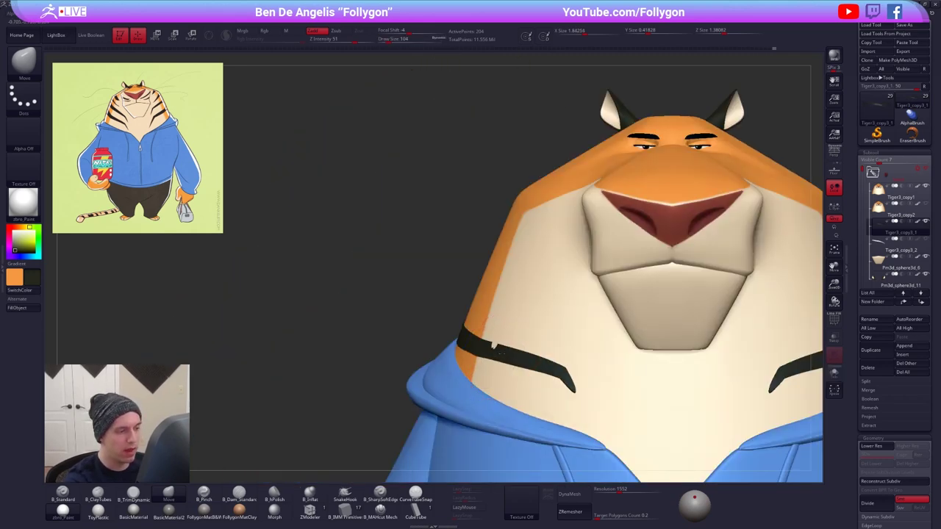
left_click_drag(502, 364, 508, 367)
right_click_drag(544, 394, 516, 370, "alt")
key("space")
left_click_drag(560, 368, 549, 385)
mouse_move(586, 378)
right_mouse_down("ctrl")
mouse_move(603, 374)
mouse_move(551, 349)
right_mouse_up("ctrl")
right_click_drag(556, 393, 483, 326, "ctrl")
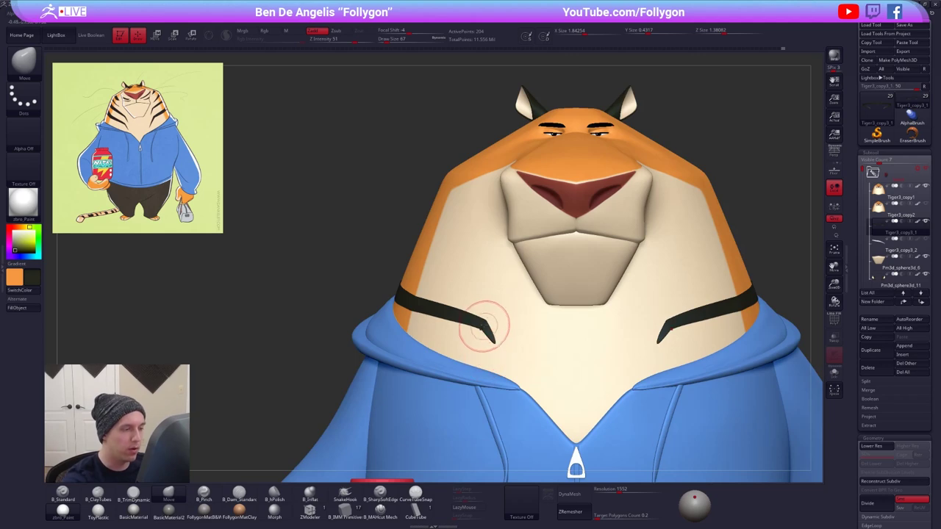
left_click_drag(480, 314, 497, 347)
key("space")
- Examine how the stripe sits on the neck from front and three-quarter views, comparing it with the reference artwork
right_click_drag(497, 347, 533, 338)
right_click_drag(650, 364, 605, 380, "shift")
mouse_move(720, 380)
right_mouse_down("alt")
mouse_move(714, 396)
mouse_move(705, 380)
right_mouse_up("alt")
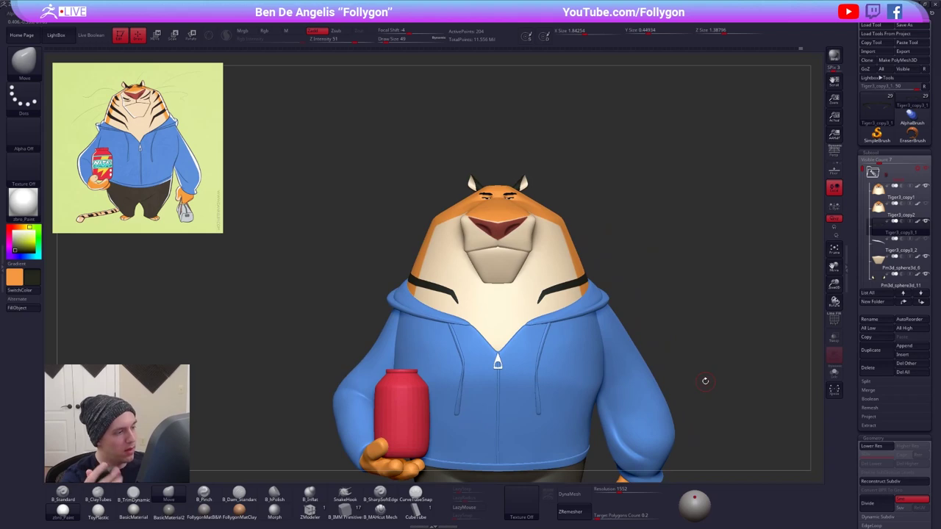
key("shift+f")
key("shift+f")
mouse_move(559, 286)
right_mouse_down("ctrl")
mouse_move(594, 312)
mouse_move(565, 307)
mouse_move(583, 296)
right_mouse_up("ctrl")
key("shift+f")
key("shift+d")
key("shift+f")
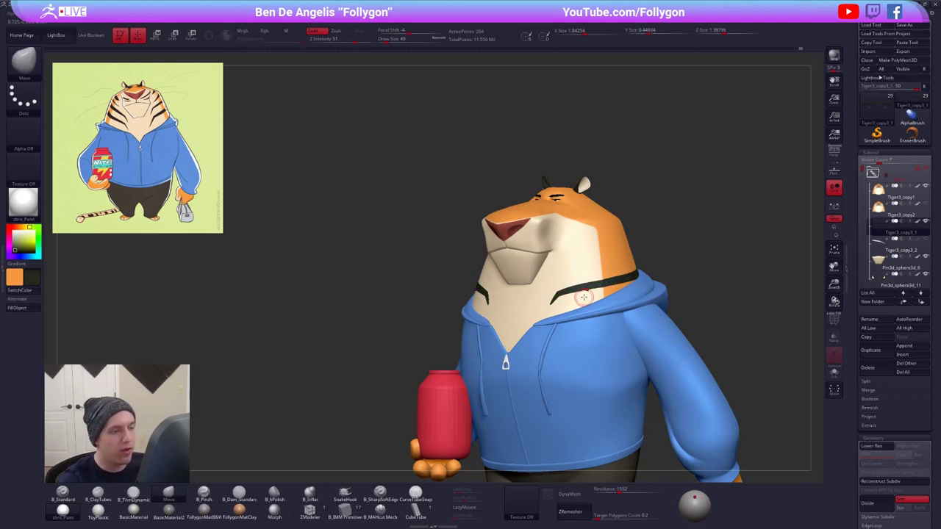
left_click_drag(561, 250, 563, 245, "shift")
right_click_drag(582, 265, 528, 273, "ctrl")
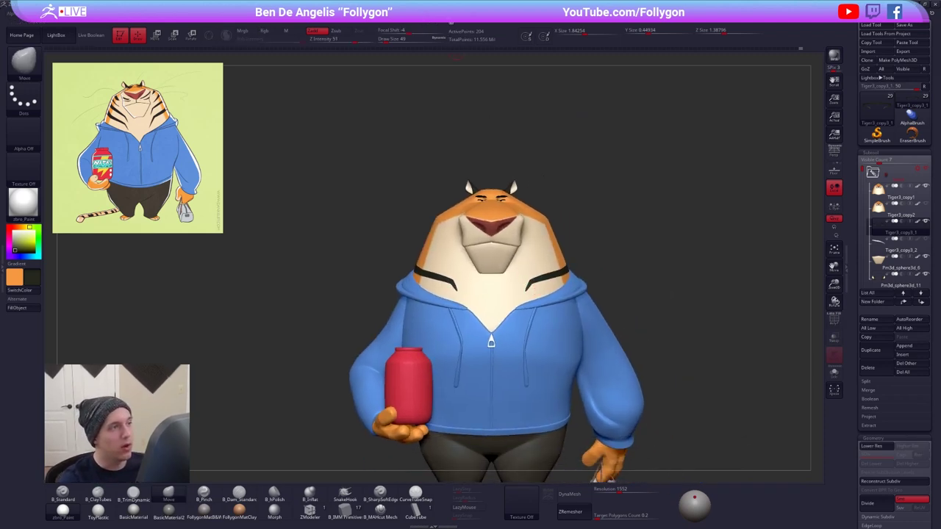
- Try to create an intersection mask on the stripe subtool with the Intersection Masker plugin
left_click(438, 9)
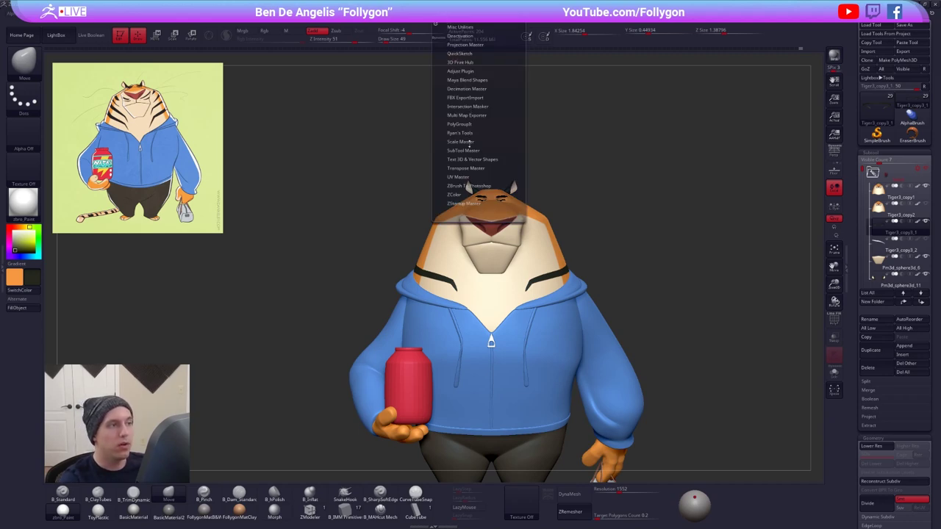
left_click(469, 107)
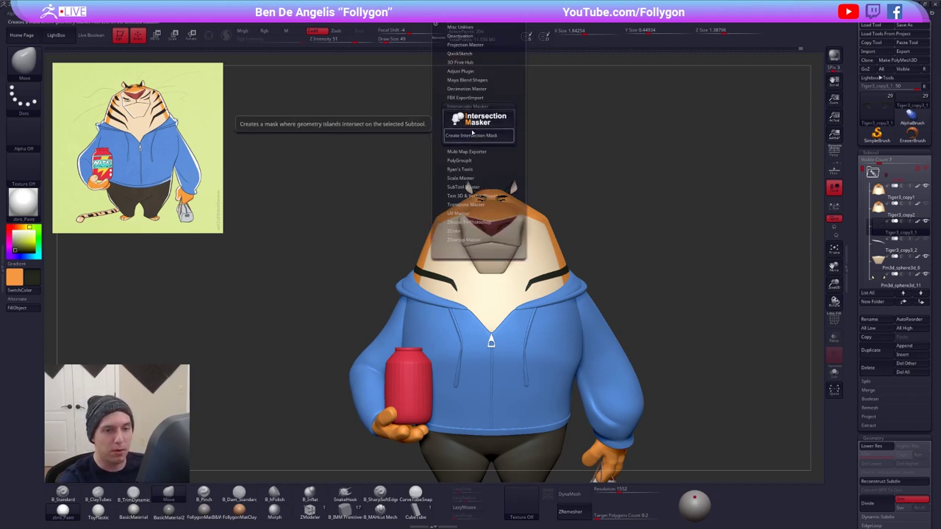
left_click(472, 135)
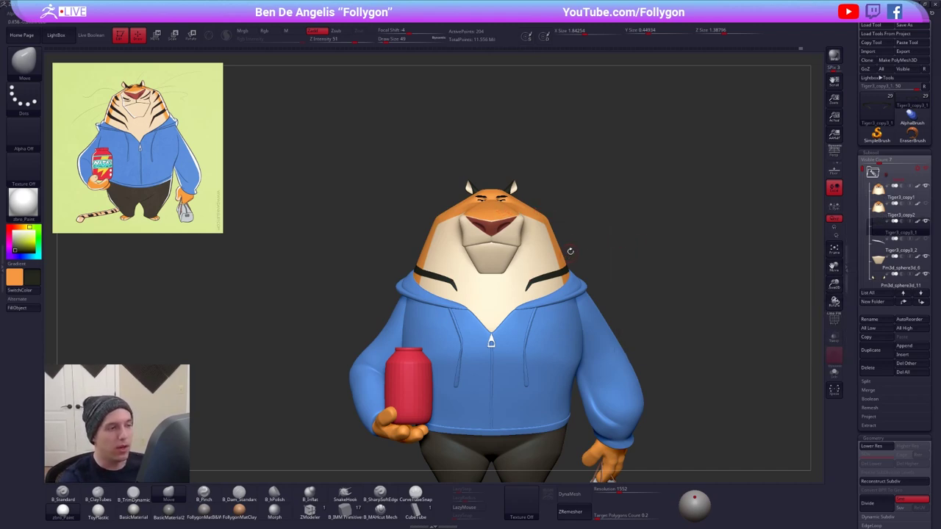
- Make the head subtool Tiger3_copy1 active and check its polygroups and wireframe in isolation
left_click(544, 238, "alt")
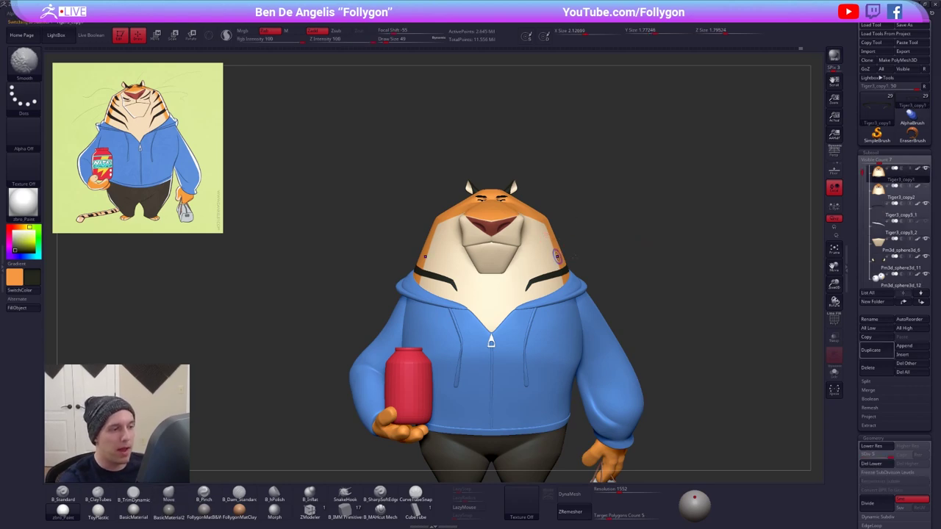
key("shift+f")
key("alt+s")
key("shift+f")
key("alt+s")
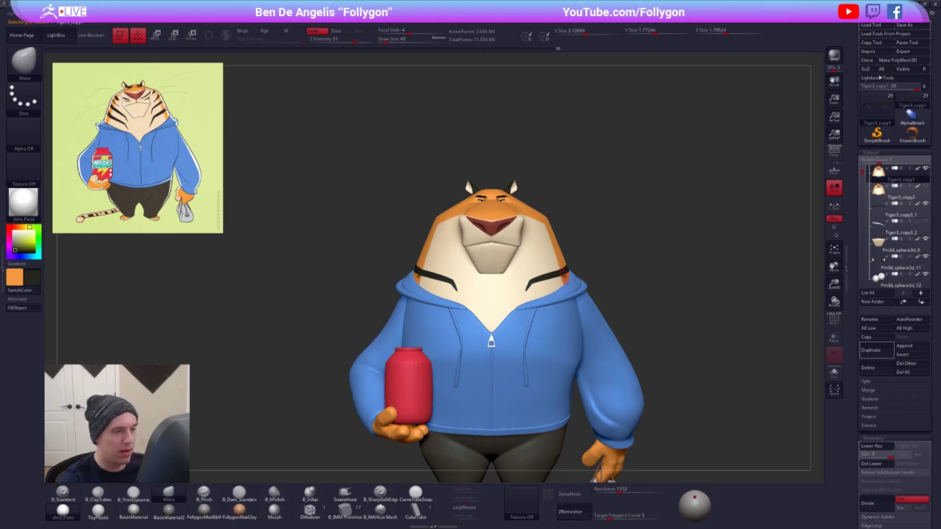
- Make the neck stripe subtool active and adjust its side and rear sections around the neck with the Move brush
left_click(562, 273, "alt")
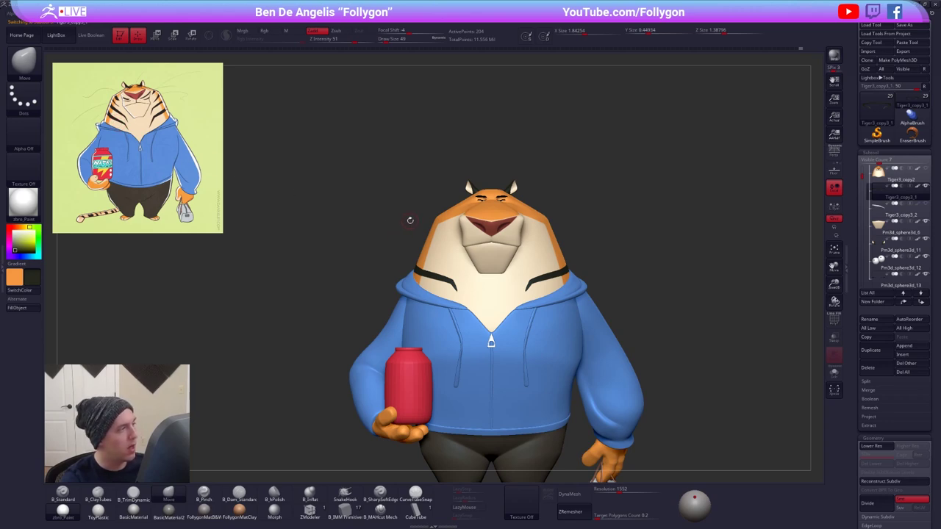
key("w")
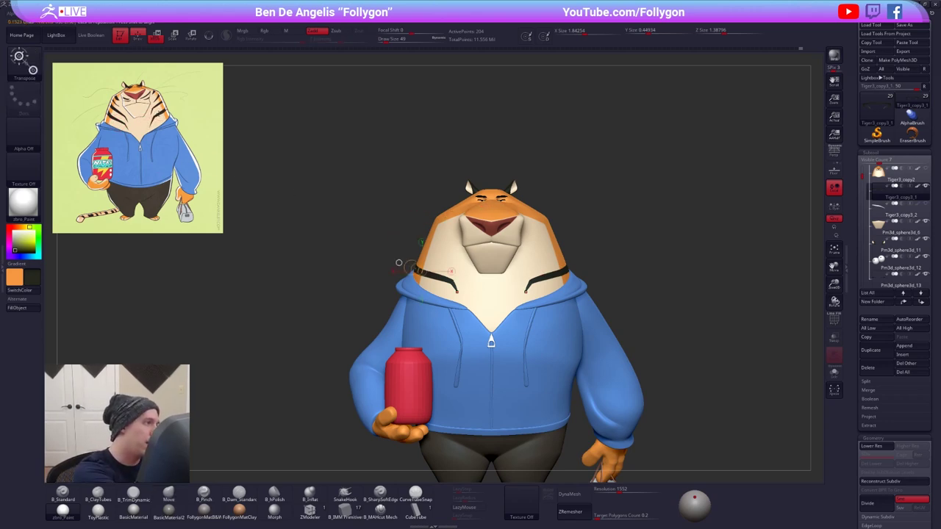
left_click_drag(601, 218, 642, 193)
left_click_drag(611, 280, 518, 282)
key("q")
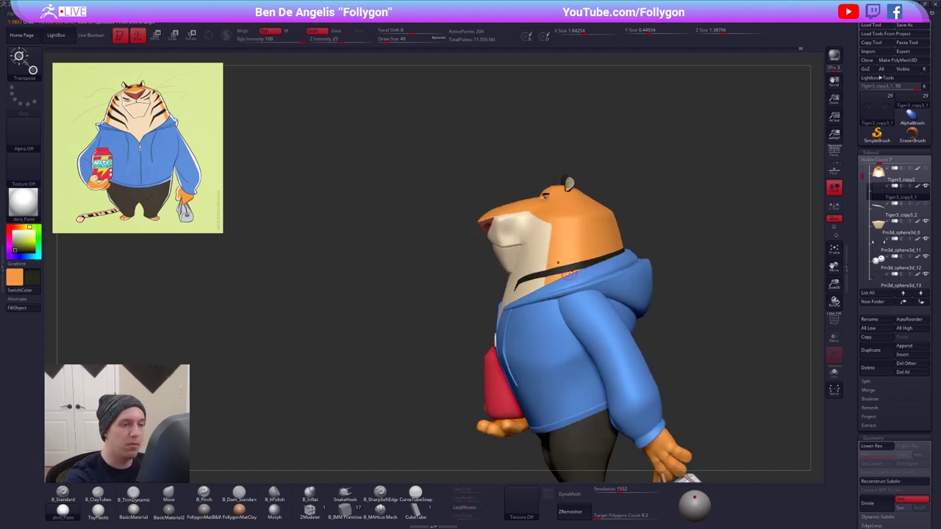
key("space")
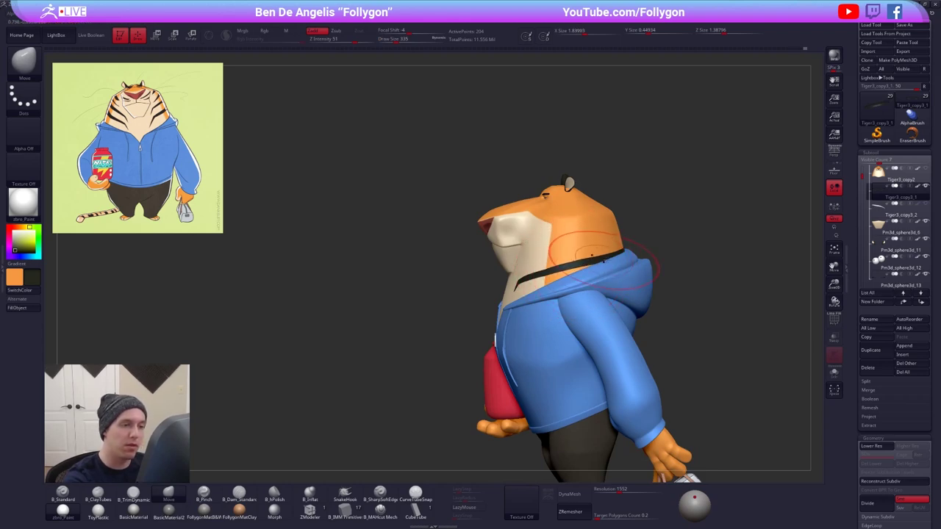
right_click_drag(605, 257, 557, 269, "shift")
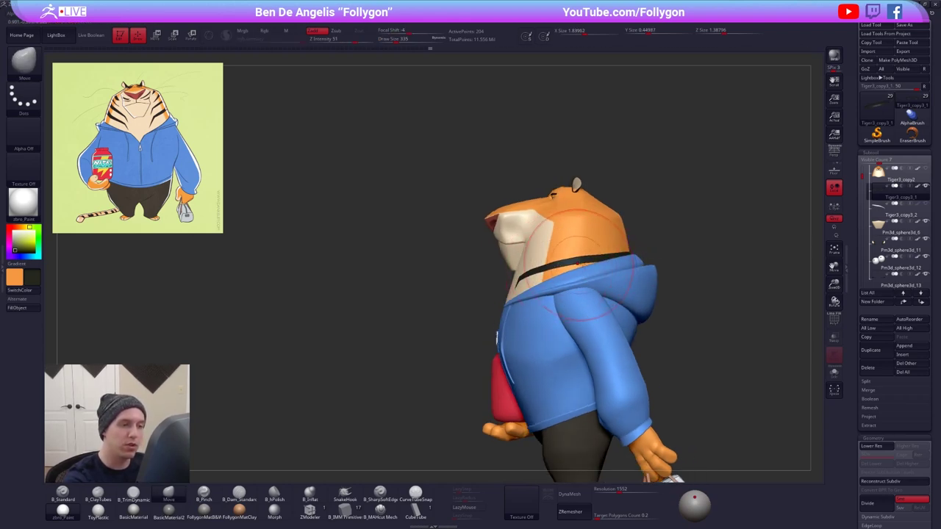
left_click_drag(588, 266, 656, 247)
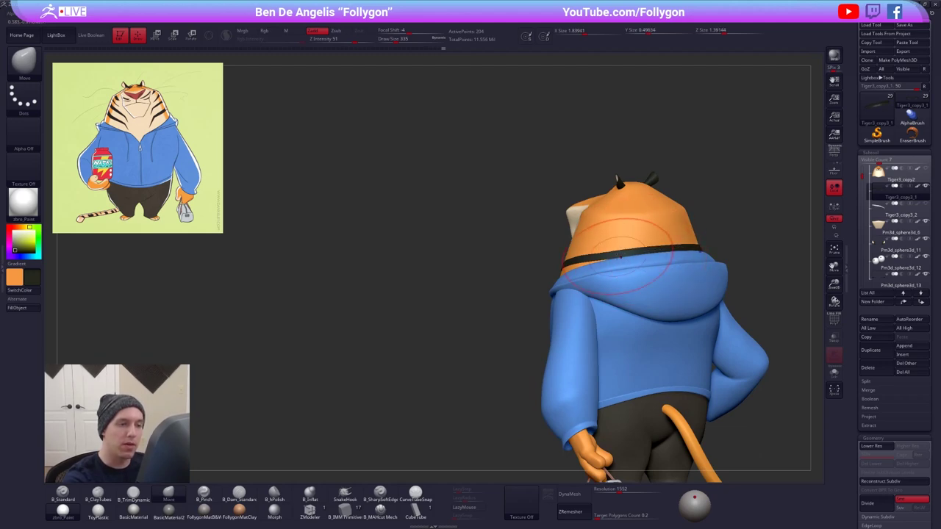
key("space")
left_click_drag(621, 255, 612, 251)
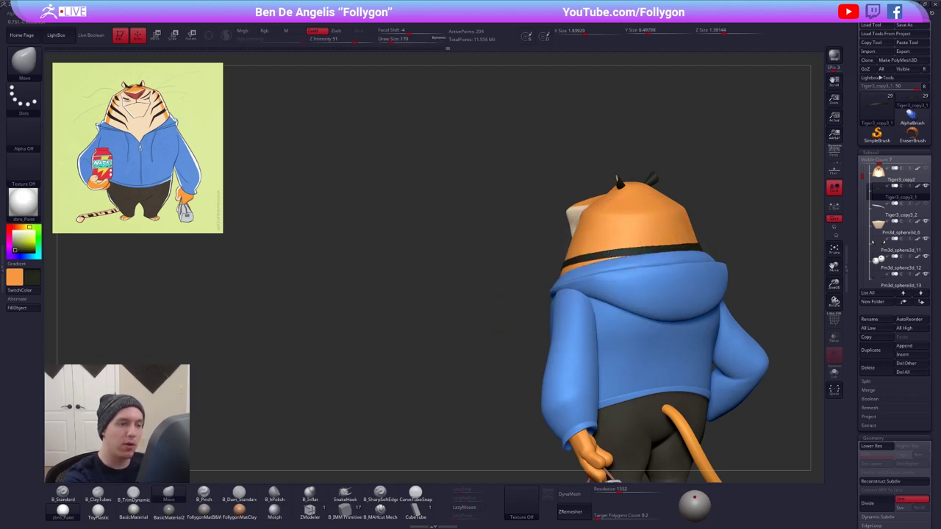
- Pull the sides of the stripe inward against the neck from a high front view with the Move brush
left_click_drag(494, 323, 638, 316)
key("alt+s")
mouse_move(604, 282)
left_mouse_down("alt")
mouse_move(639, 322)
mouse_move(618, 335)
left_mouse_up("alt")
key("shift+d")
key("shift+f")
key("alt+s")
key("space")
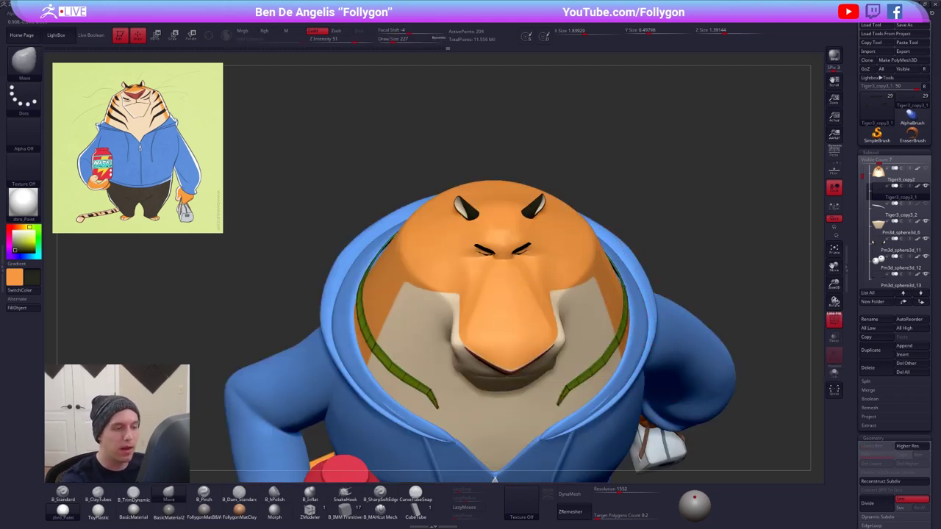
right_click_drag(624, 290, 620, 338)
left_click_drag(622, 283, 625, 280)
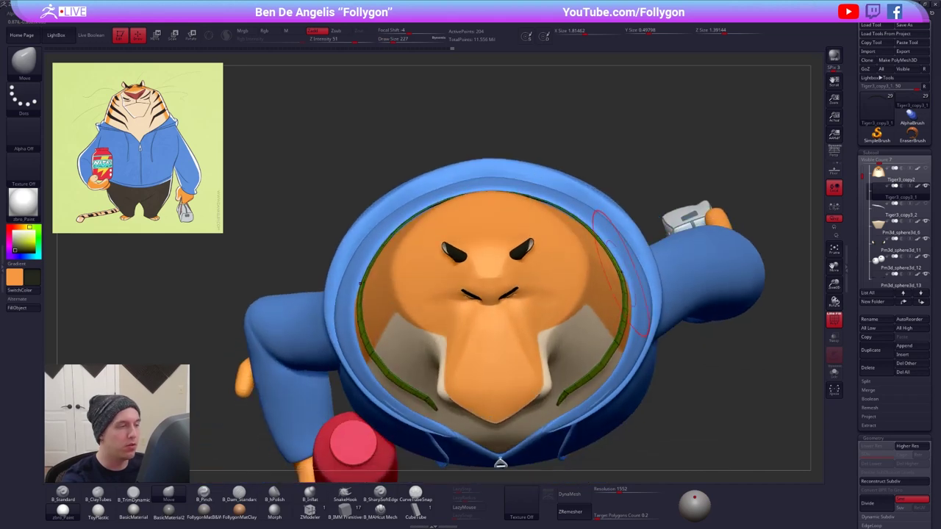
- Fit the rear curve of the stripe to the back of the head from above and check its smoothed shape from the front
right_click_drag(617, 248, 635, 282, "alt")
key("shift+f")
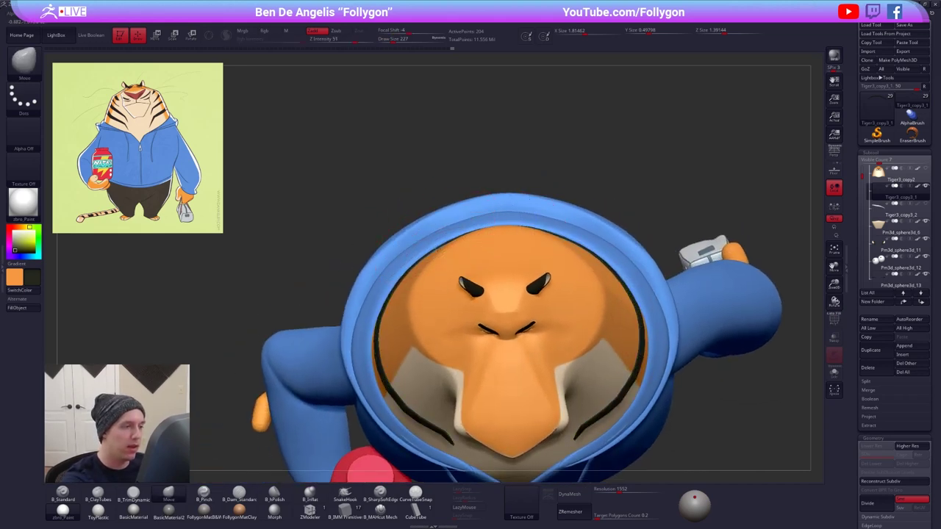
right_click_drag(460, 234, 479, 257)
left_click_drag(482, 231, 505, 230)
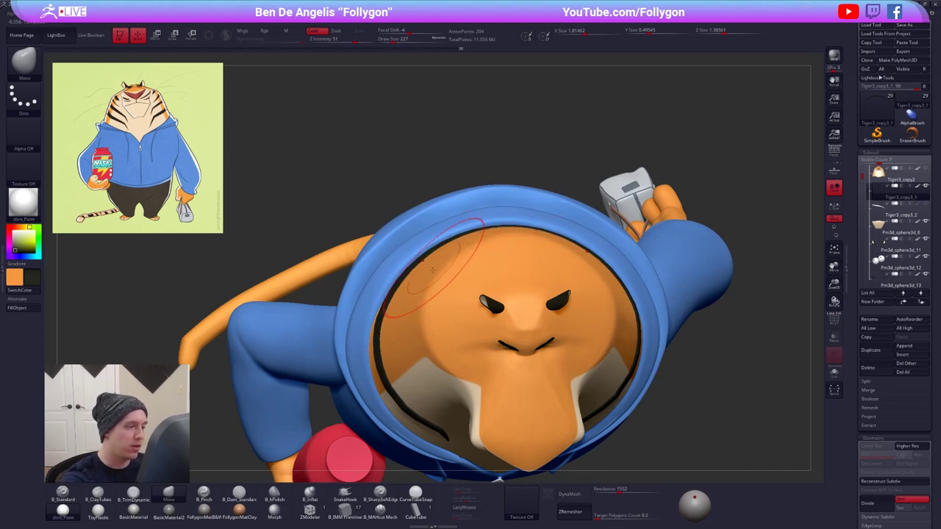
right_click_drag(434, 271, 441, 345)
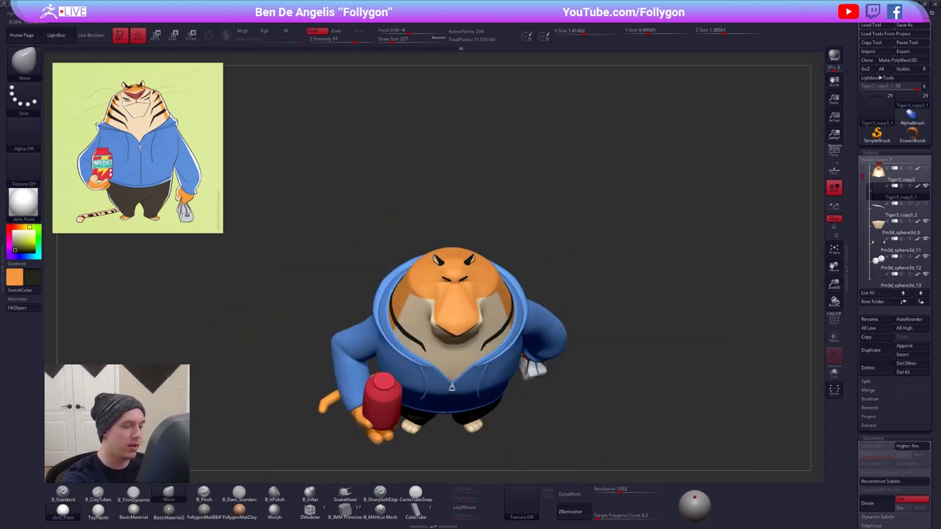
right_click_drag(507, 353, 571, 303)
key("d")
right_click_drag(515, 316, 545, 360, "ctrl")
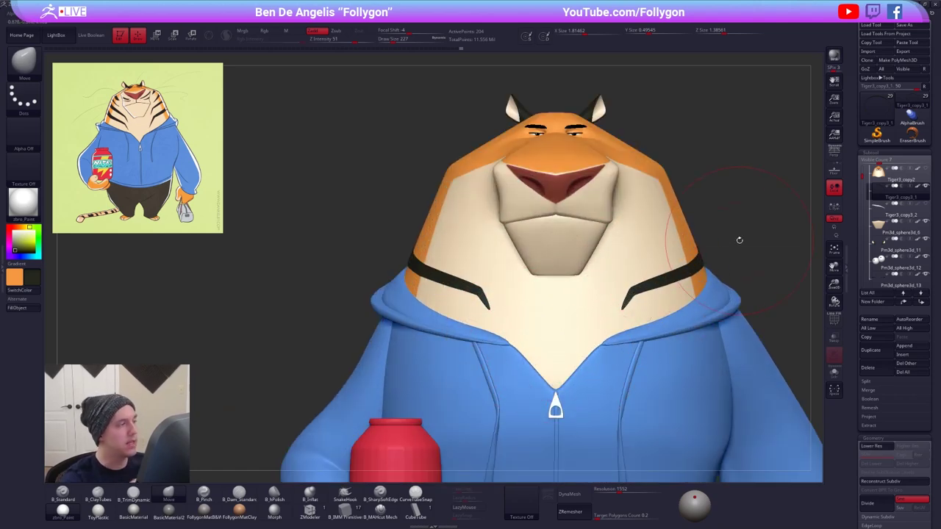
key("shift+f")
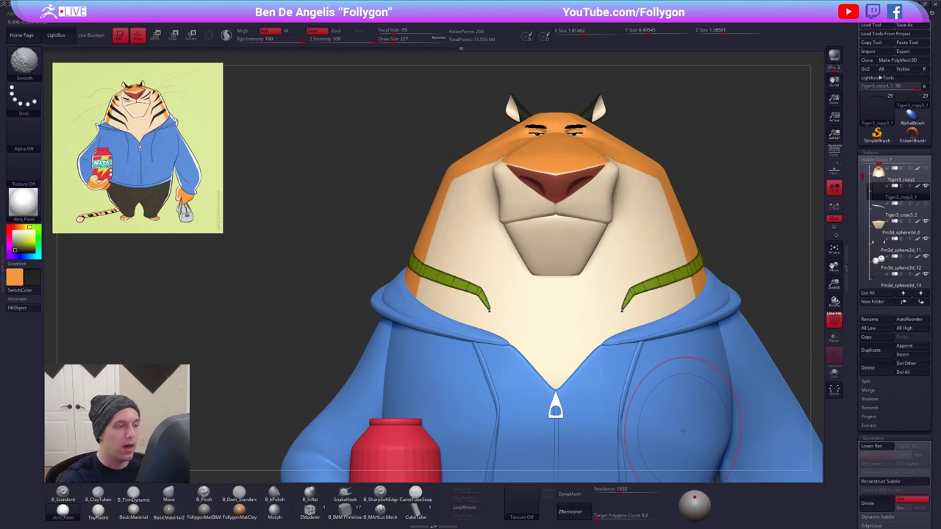
key("shift+f")
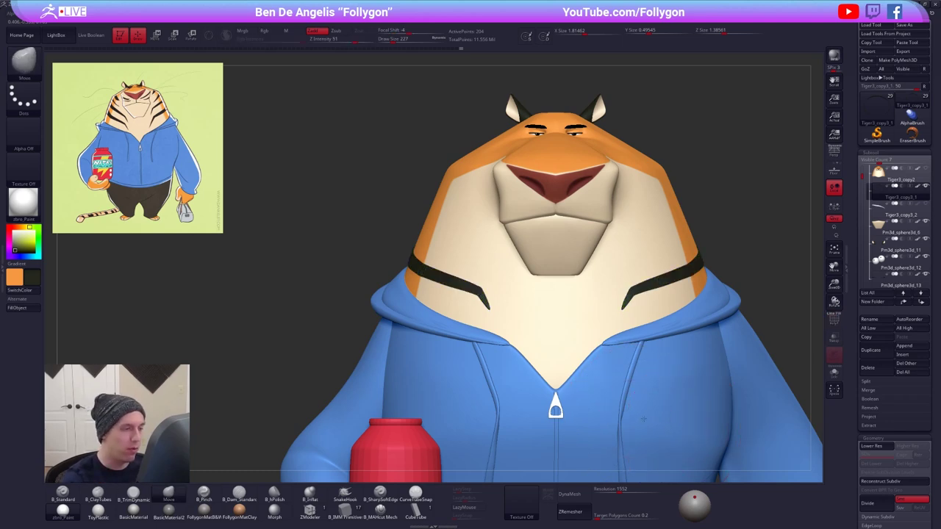
- Mask part of the isolated stripe and adjust its tilt in side view with the Transpose rotate line
mouse_move(610, 419)
right_mouse_down()
mouse_move(653, 415)
mouse_move(526, 305)
mouse_move(427, 323)
right_mouse_up()
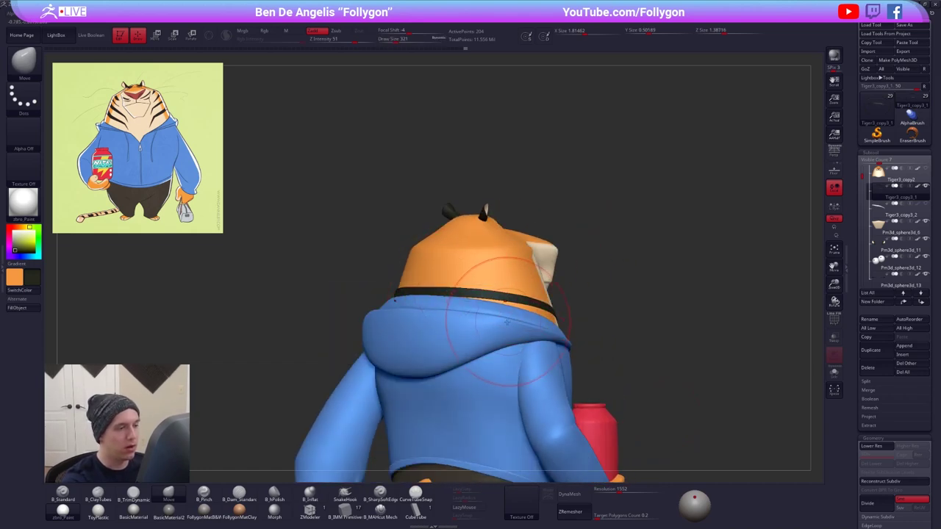
right_click_drag(506, 321, 496, 311)
left_click(495, 311, "ctrl+shift")
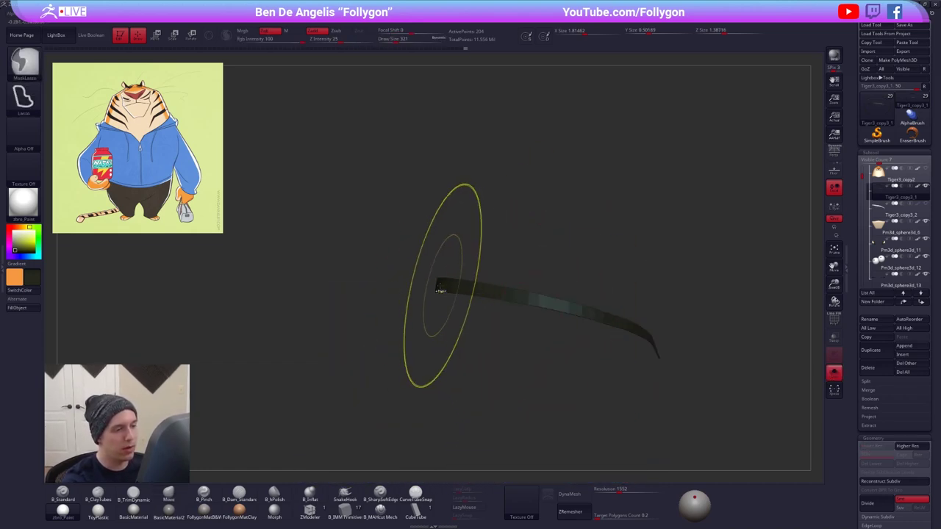
left_click_drag(439, 288, 468, 289, "ctrl")
mouse_move(610, 317)
left_mouse_down("ctrl")
mouse_move(625, 270)
mouse_move(531, 184)
mouse_move(511, 183)
left_mouse_up("ctrl")
left_click(570, 321, "ctrl+shift")
key("w")
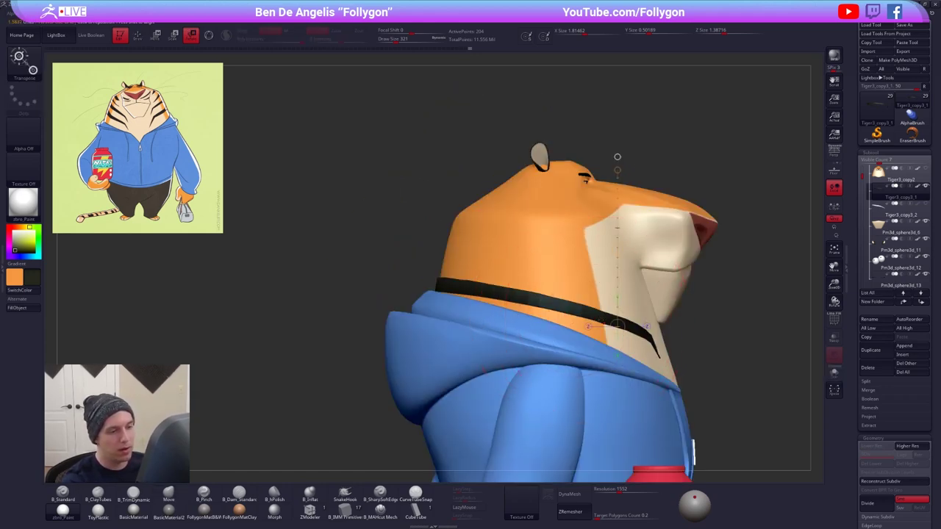
left_click_drag(602, 313, 497, 324, "shift")
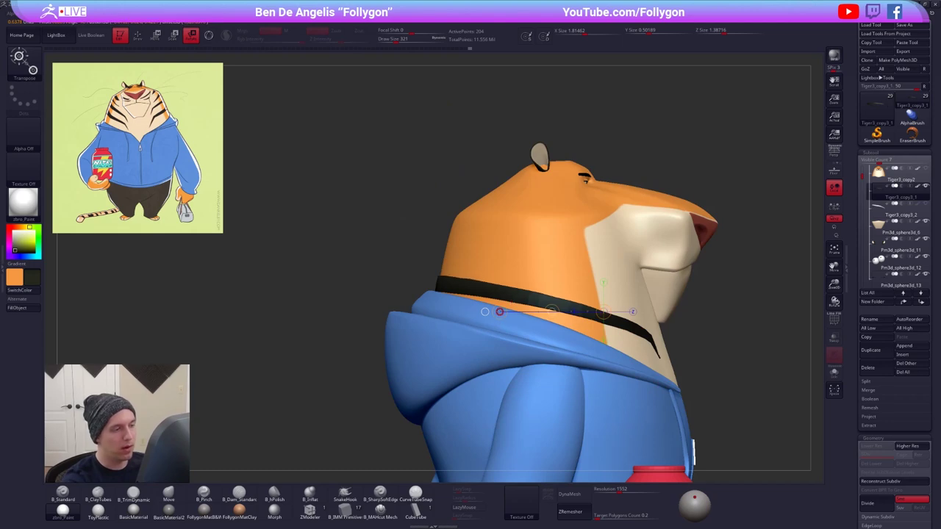
key("q")
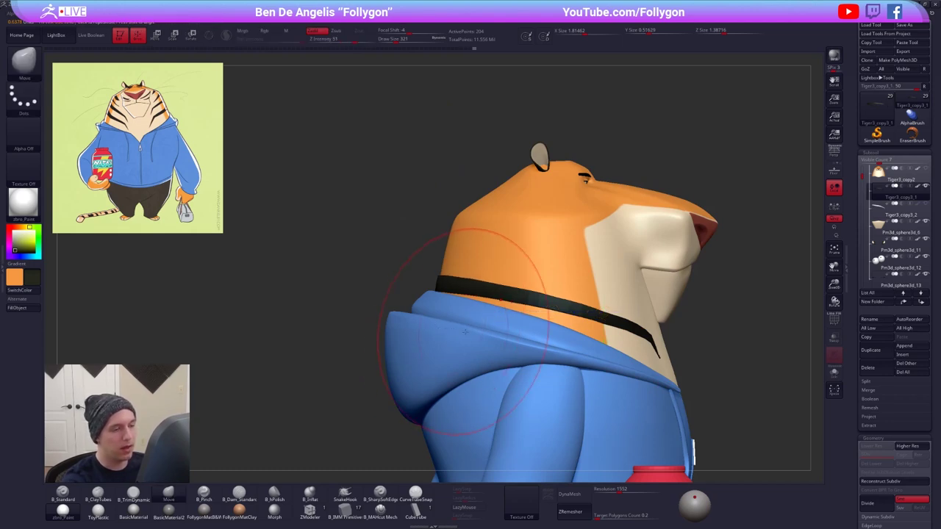
- Clear the mask and refine the stripe's side and outer front edges with a smaller Move brush
key("space")
key("space")
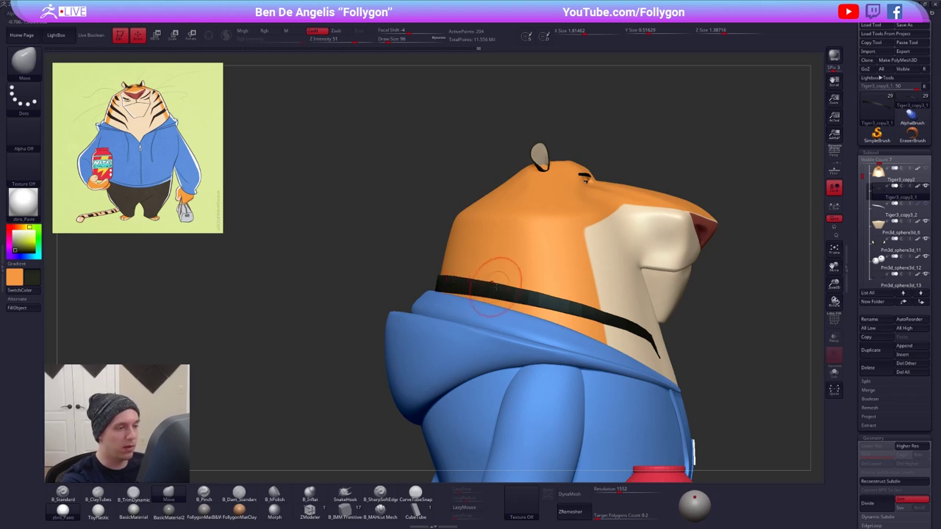
right_click_drag(582, 342, 557, 354, "alt")
left_click_drag(719, 355, 726, 355, "ctrl")
key("d")
key("space")
left_click_drag(542, 315, 537, 314)
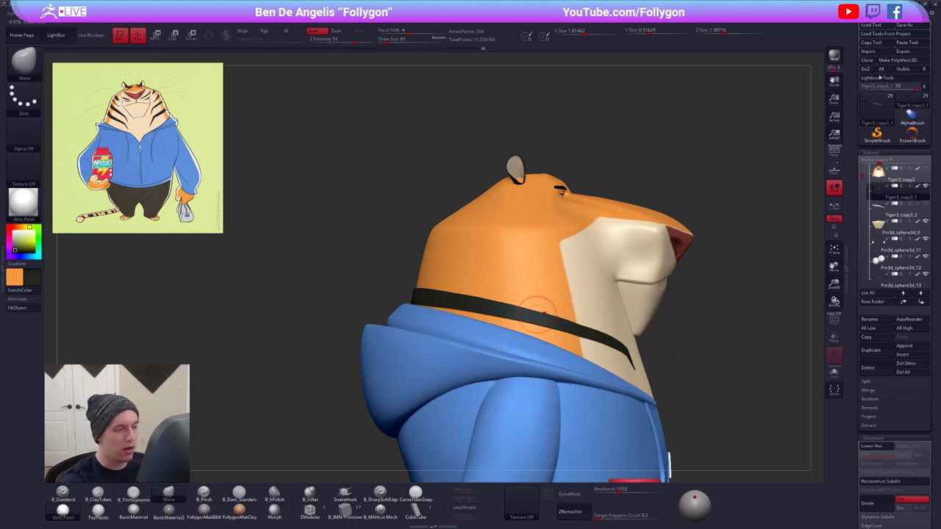
mouse_move(719, 359)
right_mouse_down()
mouse_move(589, 358)
mouse_move(522, 340)
right_mouse_up()
right_click_drag(590, 388, 482, 399, "alt")
key("space")
left_click_drag(703, 342, 710, 341)
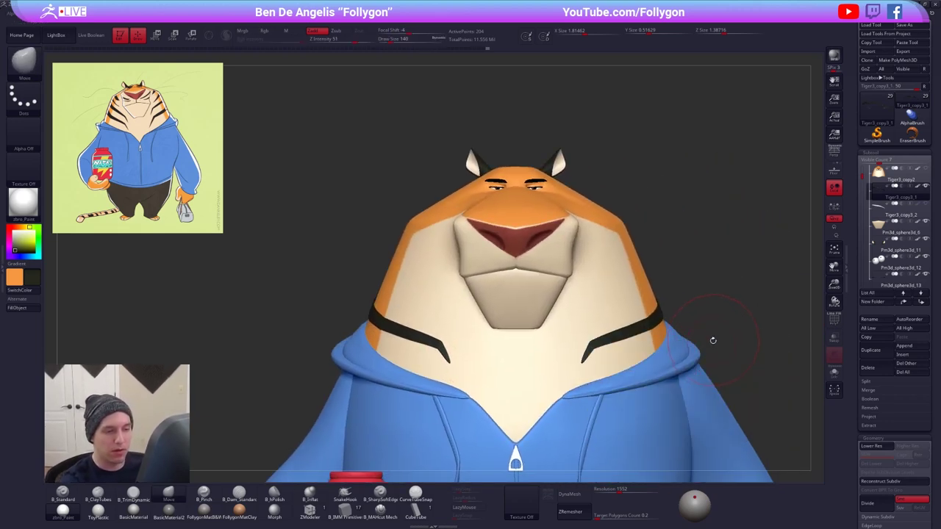
- Examine the isolated stripe's inner faces, polygroups and wireframe, toggling its double-sided display
right_click_drag(701, 337, 677, 356, "alt")
key("ctrl+shift+f")
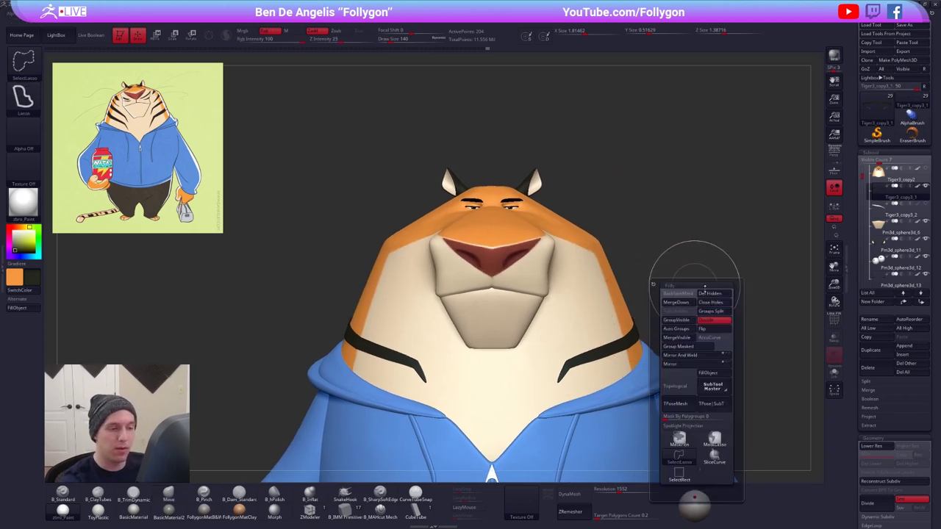
left_click(724, 322)
key("alt+s")
right_click_drag(638, 348, 663, 398, "ctrl")
key("shift+f")
key("ctrl+shift+f")
left_click(712, 354)
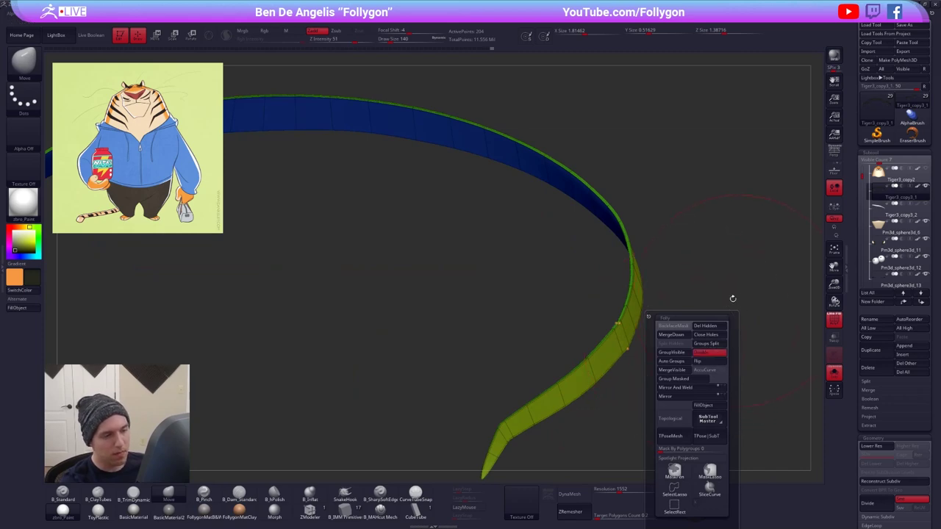
mouse_move(646, 303)
right_mouse_down("ctrl")
mouse_move(631, 271)
mouse_move(636, 291)
right_mouse_up("ctrl")
key("ctrl+shift+f")
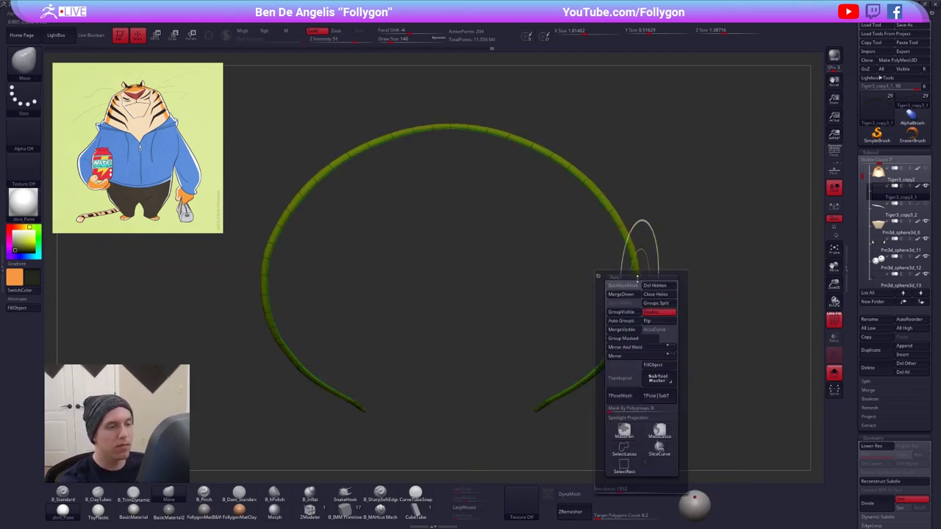
key("alt+s")
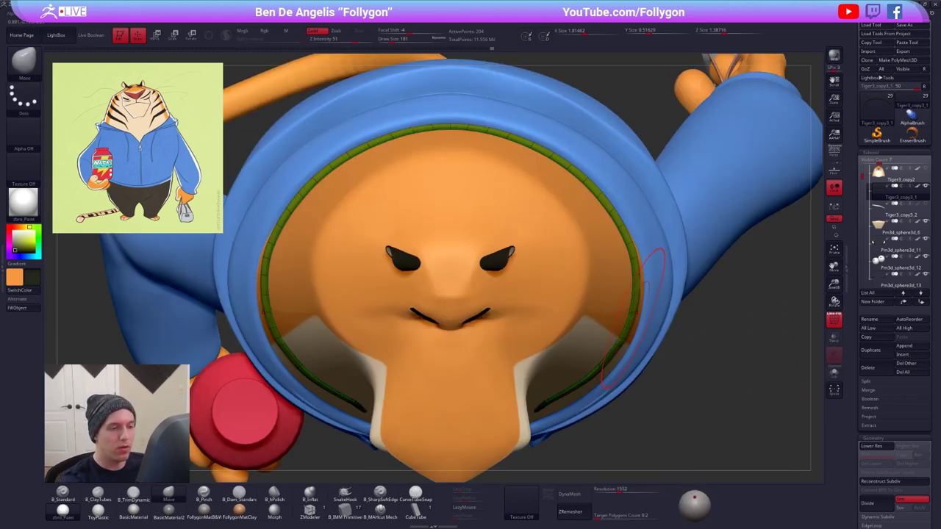
- Nudge the stripe's side sections inward to follow the head's contour from above with the Move brush
left_click_drag(625, 231, 621, 227)
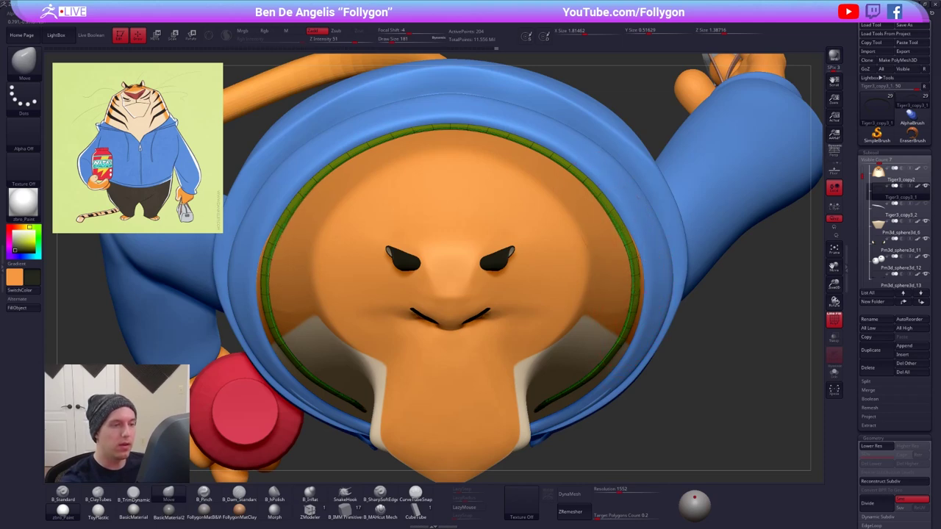
right_click_drag(594, 202, 618, 237, "alt")
left_click_drag(612, 231, 608, 224)
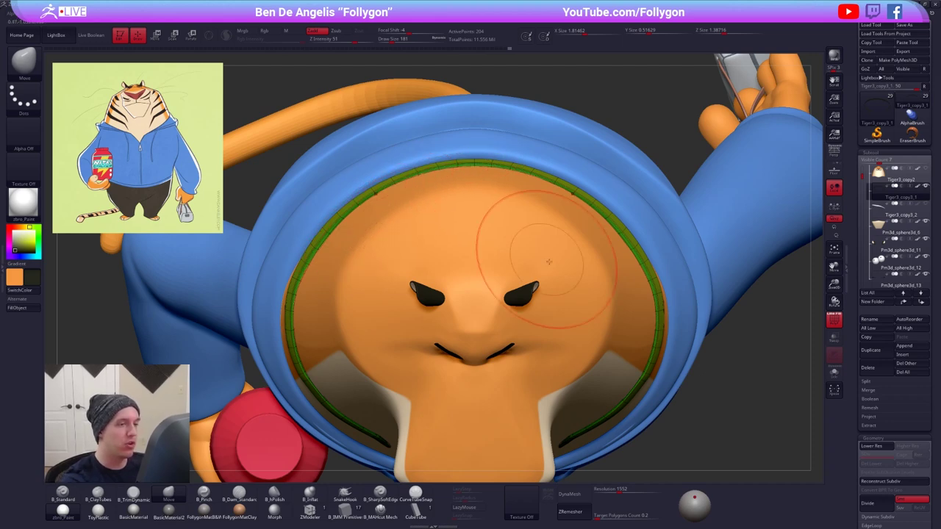
right_click_drag(549, 262, 620, 273)
key("ctrl+shift+d")
left_click(609, 295)
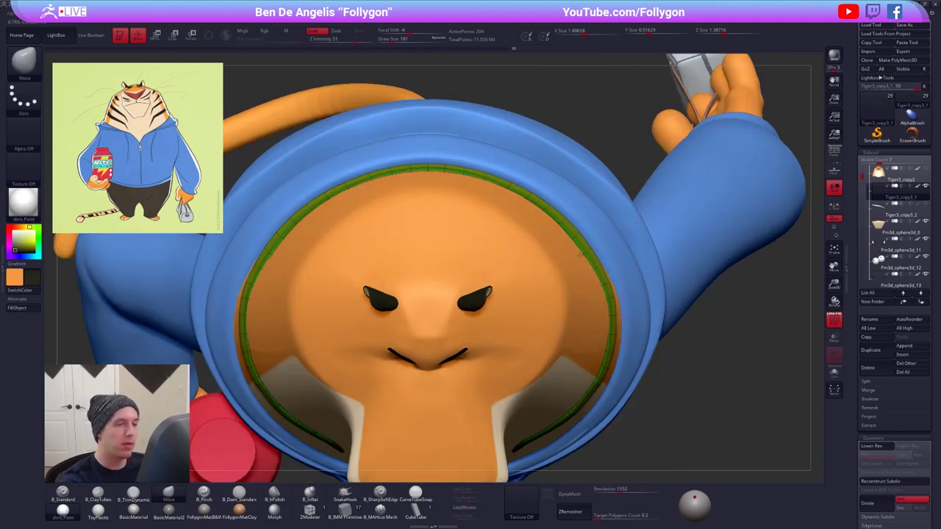
- Refine the stripe's curve around the back of the head from above, varying the Move brush size
left_click_drag(482, 193, 485, 185)
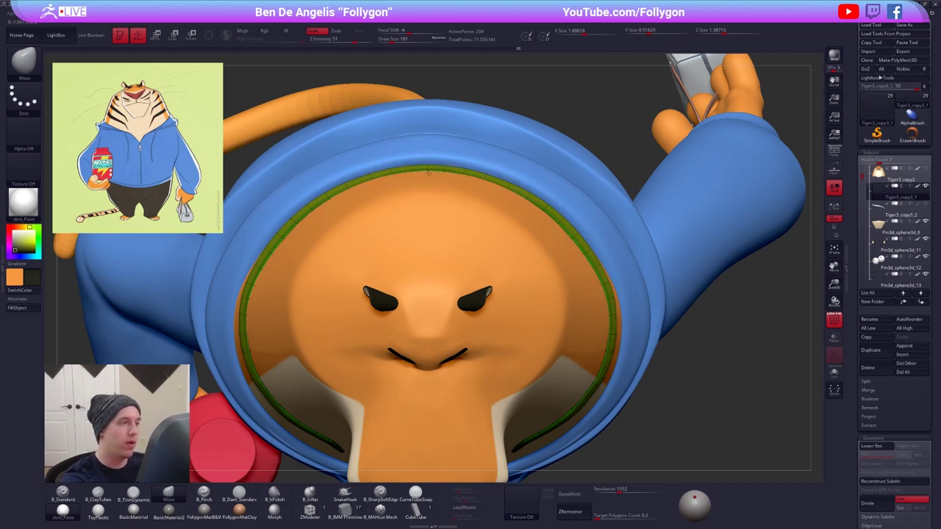
key("space")
left_click_drag(377, 180, 375, 180)
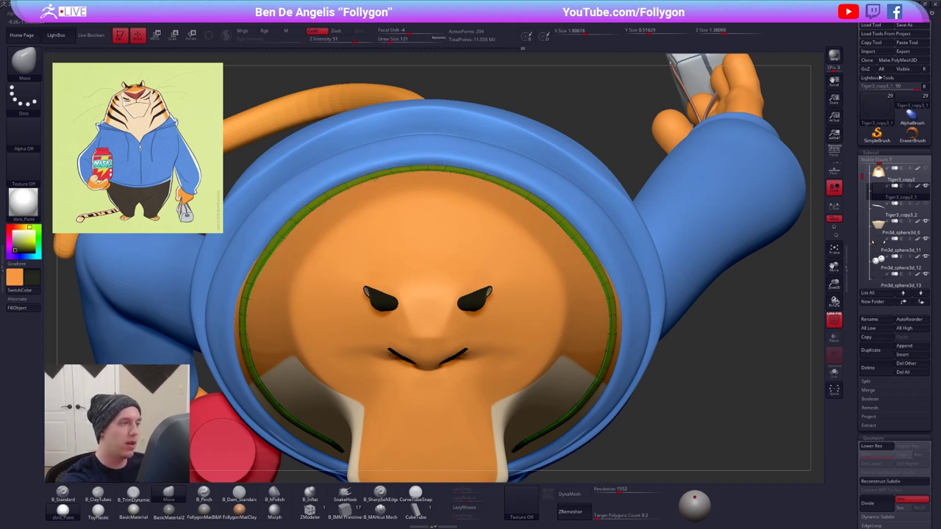
key("space")
left_click_drag(319, 211, 317, 216)
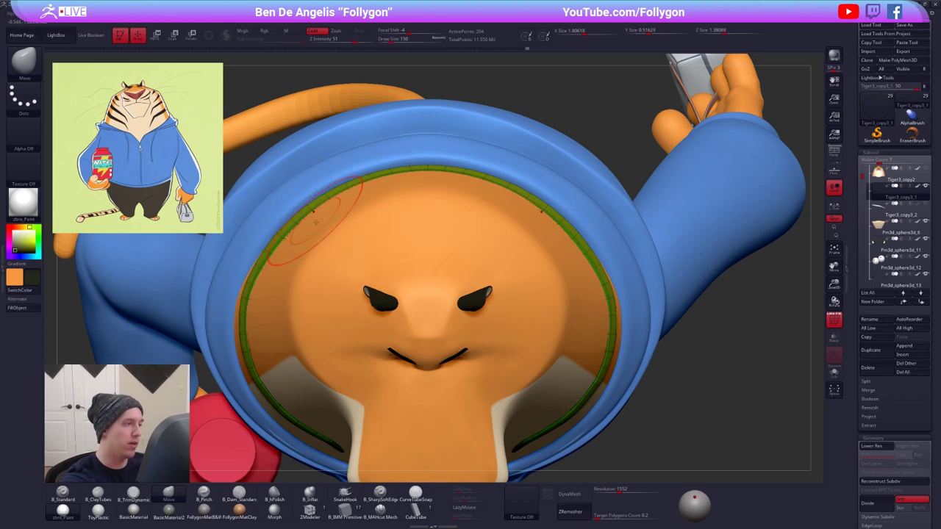
right_click_drag(316, 222, 388, 212, "alt")
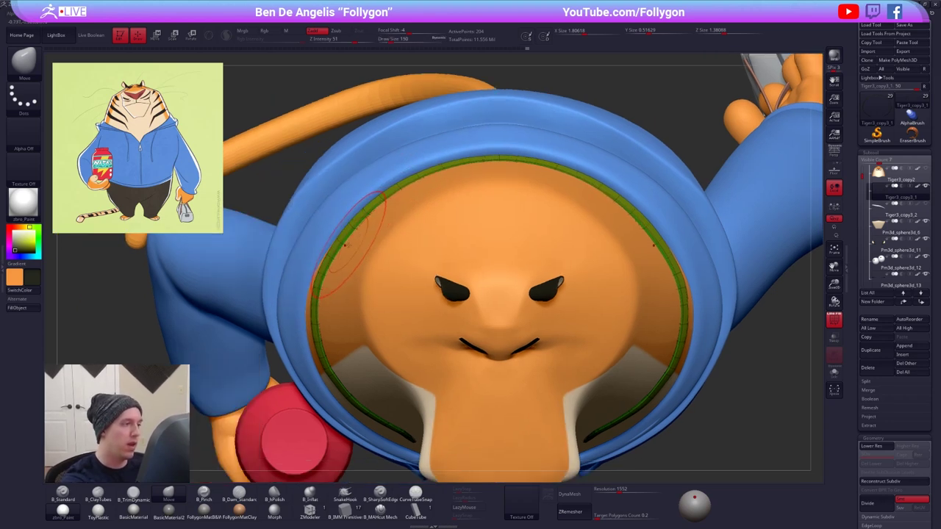
key("f")
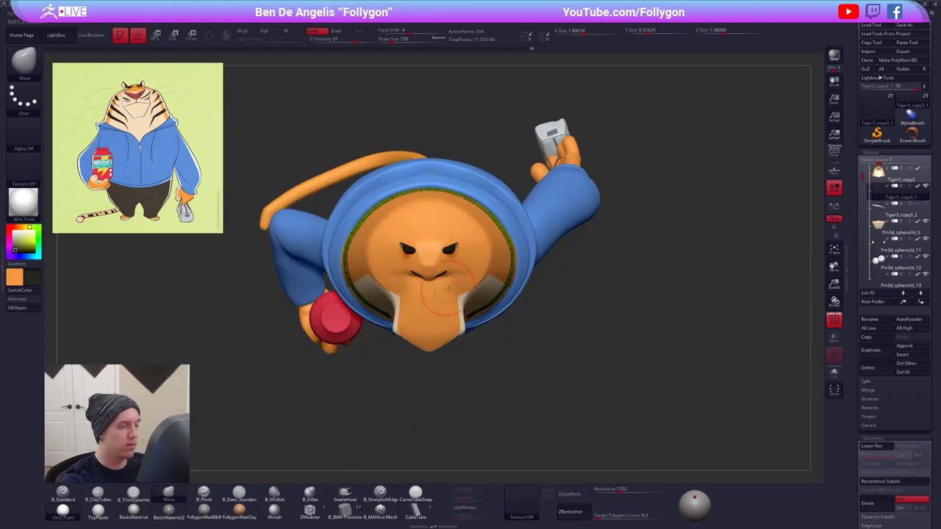
- Reduce the stripe to its lowest subdivision level and isolate it, with its wireframe and polygroups displayed
key("shift+f")
right_click_drag(453, 348, 477, 221)
right_click_drag(616, 384, 652, 382, "alt")
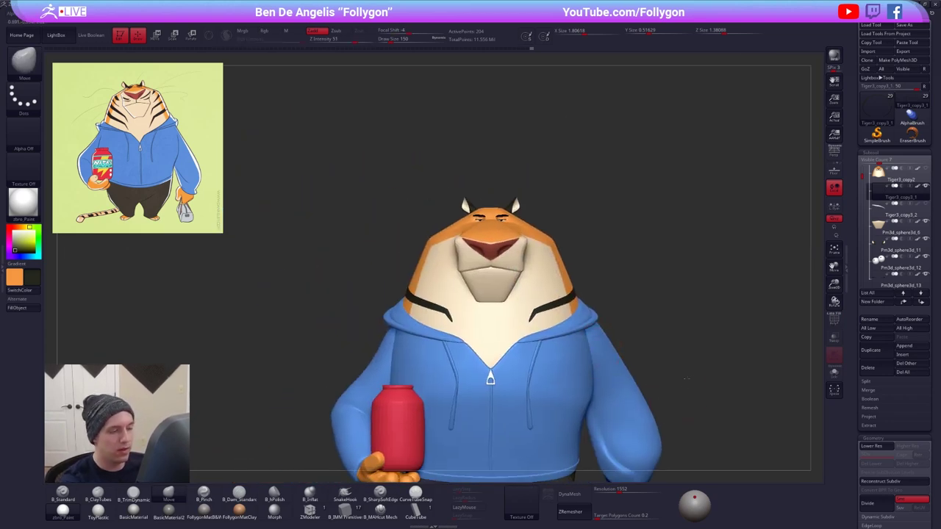
right_click_drag(689, 423, 735, 353, "alt")
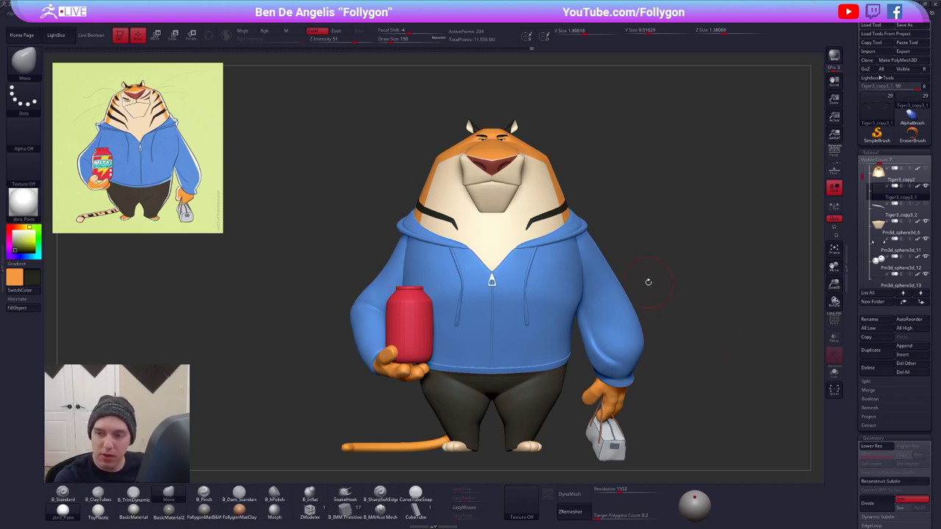
right_click_drag(567, 268, 570, 258, "alt")
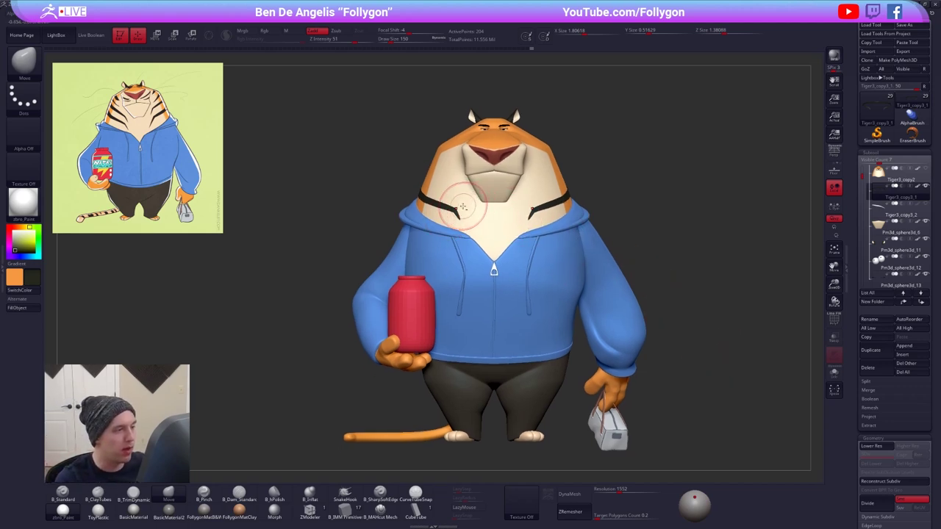
right_click_drag(487, 229, 519, 266, "ctrl")
key("shift+f")
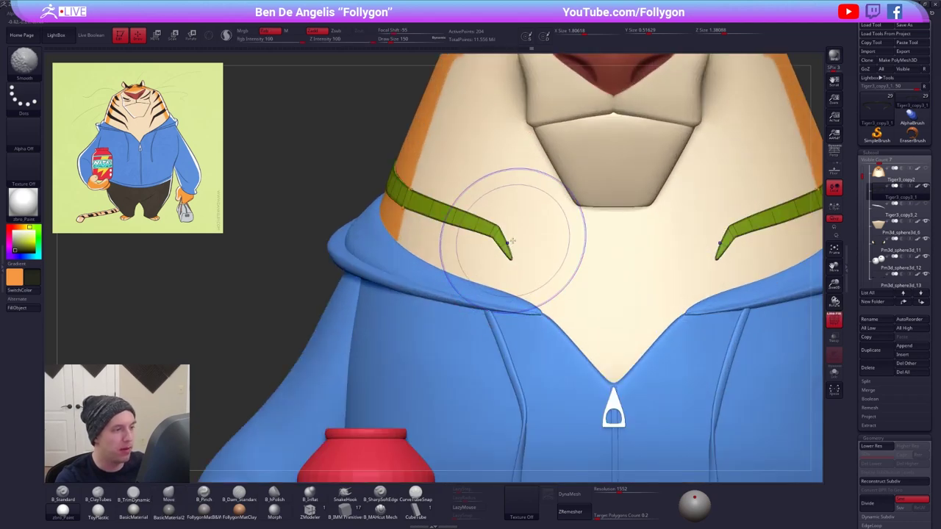
key("space")
left_click_drag(515, 234, 512, 233)
key("shift+d")
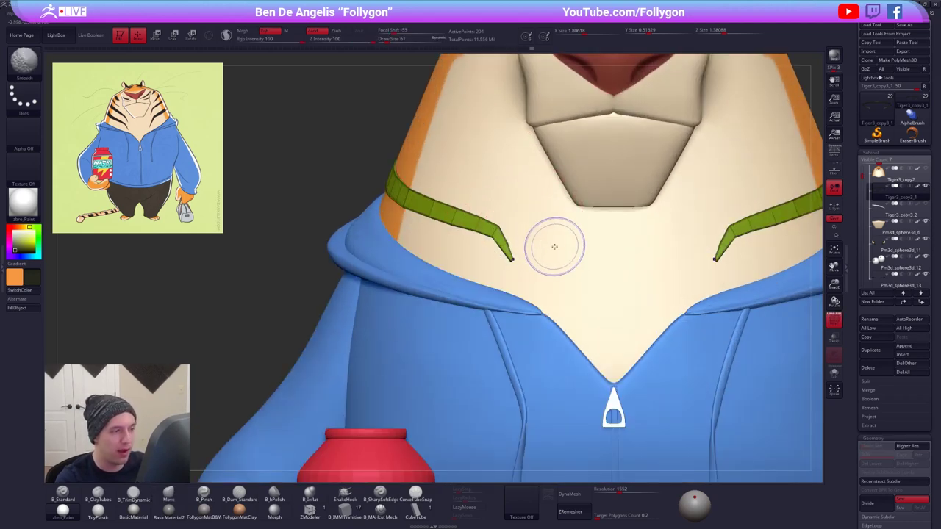
key("alt+s")
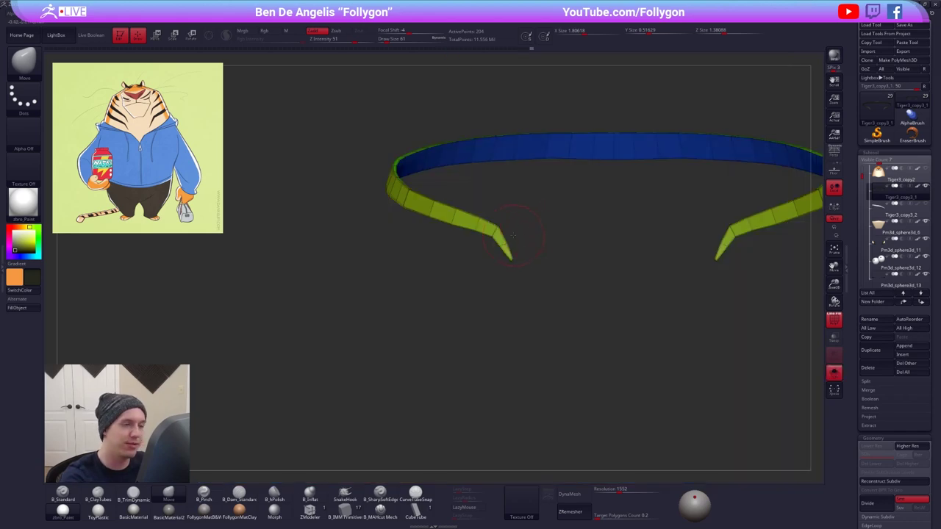
- Mask the stripe except for its pointed front end and extend that end slightly downward with Transpose Move
right_click_drag(533, 230, 538, 244, "ctrl")
key("space")
left_click_drag(521, 244, 517, 244)
right_click_drag(507, 292, 515, 300)
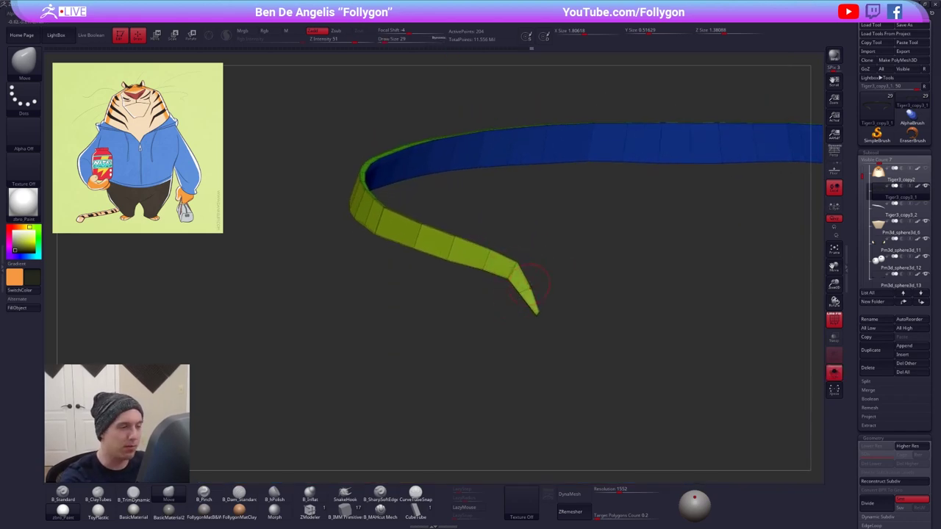
mouse_move(536, 278)
left_mouse_down("ctrl")
mouse_move(503, 302)
mouse_move(556, 320)
left_mouse_up("ctrl")
left_click(563, 311, "ctrl")
right_click_drag(549, 298, 531, 287)
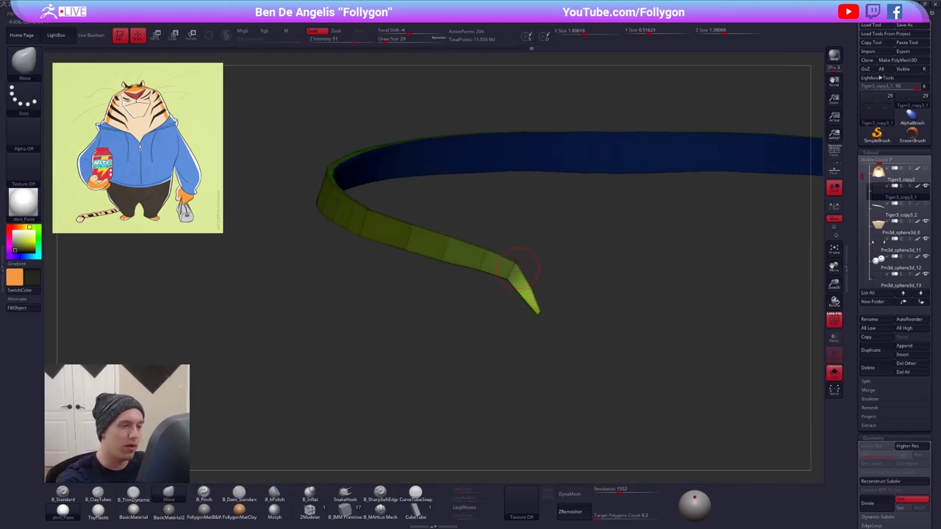
key("w")
key("alt+s")
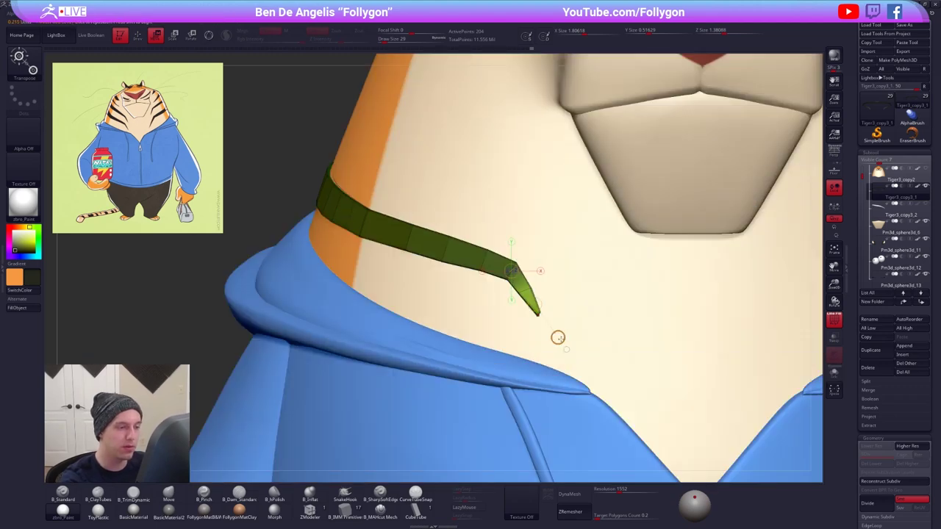
left_click_drag(560, 339, 561, 344)
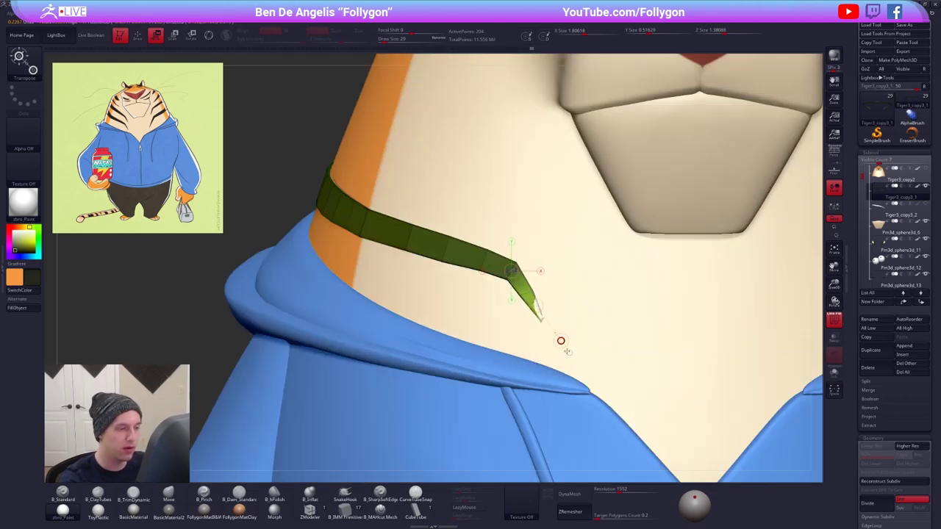
- Raise the stripe's subdivision level, turn off its wireframe display and sharpen its front tip with the Move brush at varying sizes
key("q")
key("space")
left_click_drag(549, 321, 556, 322)
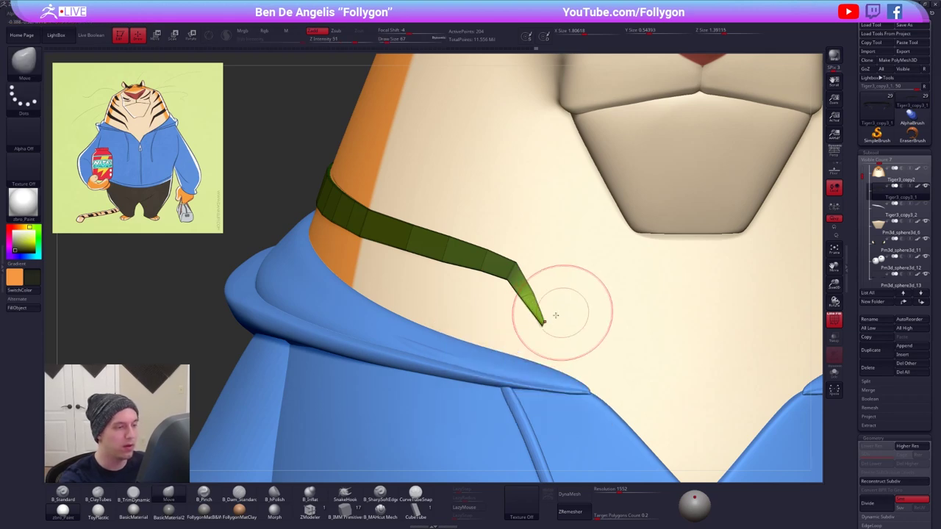
key("d")
key("space")
key("shift+f")
left_click_drag(556, 316, 544, 320)
key("space")
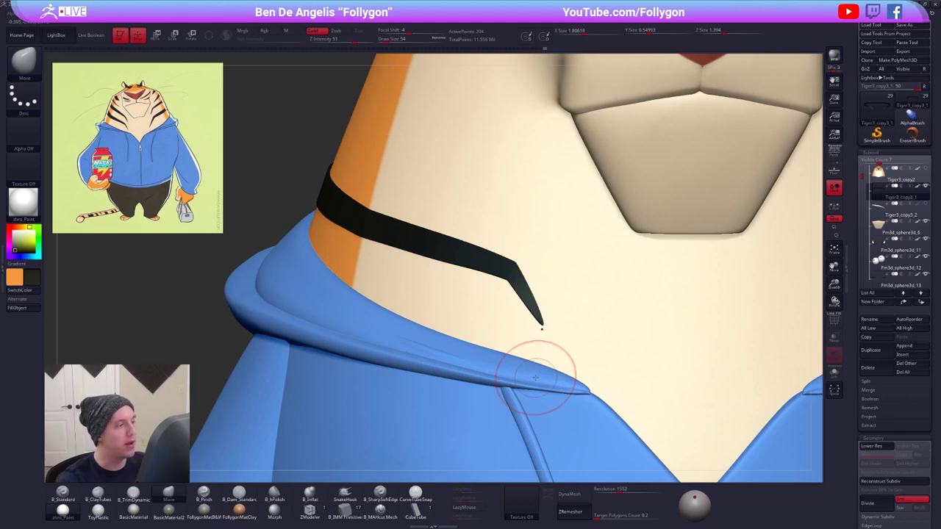
key("space")
left_click_drag(531, 321, 544, 329)
key("space")
left_click_drag(525, 296, 537, 303)
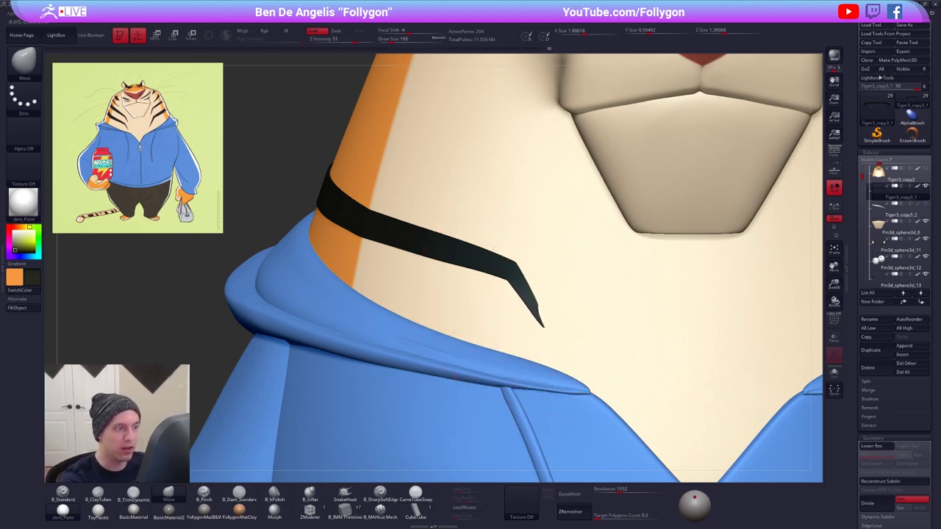
key("bracketleft")
key("bracketleft")
key("bracketleft")
key("bracketleft")
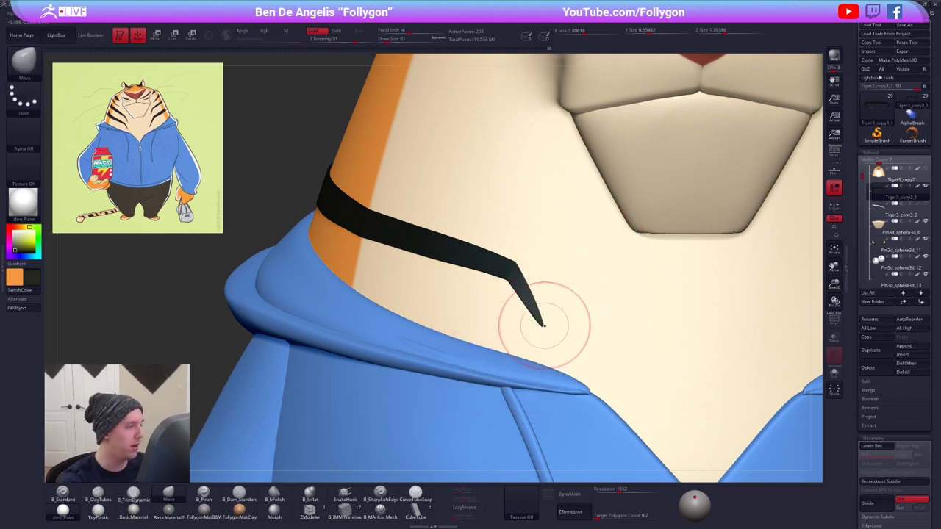
- Isolate the low-resolution stripe again and mask everything except the straight front section behind the bend
mouse_move(544, 326)
right_mouse_down()
mouse_move(463, 299)
mouse_move(554, 337)
mouse_move(551, 350)
mouse_move(548, 329)
right_mouse_up()
key("bracketleft")
key("bracketleft")
key("alt+s")
mouse_move(550, 297)
right_mouse_down()
mouse_move(556, 317)
mouse_move(554, 290)
mouse_move(531, 302)
mouse_move(541, 292)
right_mouse_up()
key("shift+f")
key("shift+d")
key("space")
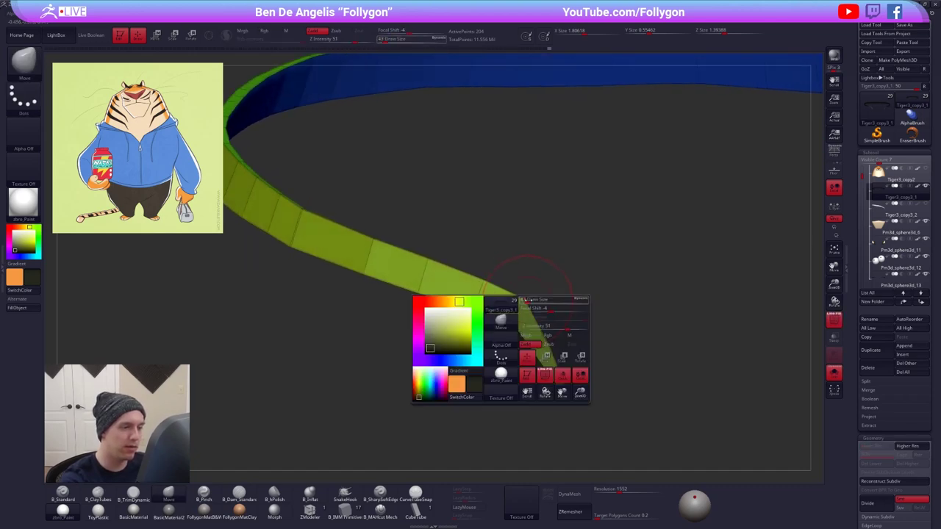
left_click_drag(528, 300, 525, 299)
mouse_move(479, 292)
right_mouse_down("alt")
mouse_move(503, 309)
mouse_move(546, 311)
right_mouse_up("alt")
key("ctrl")
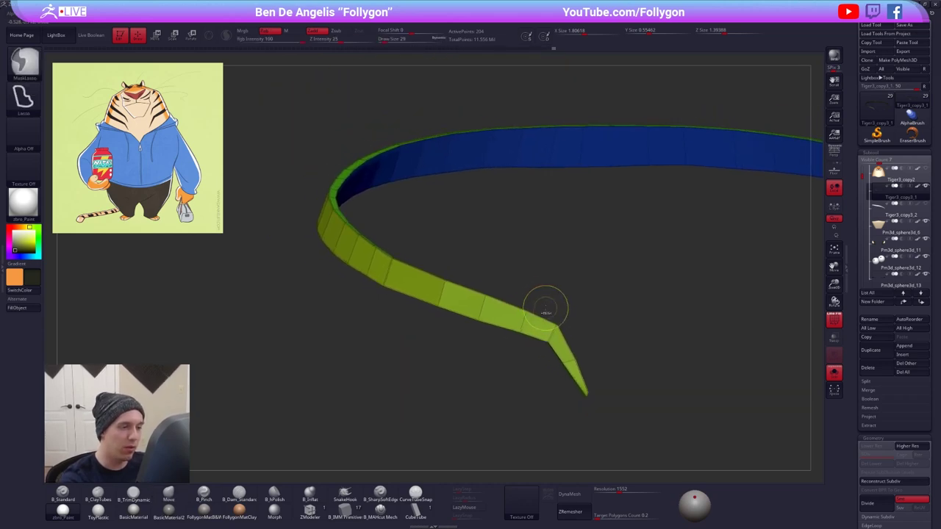
mouse_move(389, 282)
left_mouse_down("ctrl")
mouse_move(500, 227)
mouse_move(526, 239)
left_mouse_up("ctrl")
left_click(525, 243, "ctrl")
left_click_drag(525, 242, 540, 220)
- Adjust the unmasked front section with Transpose Move, clear the mask and show the rest of the character again
key("w")
left_click_drag(477, 321, 489, 277)
key("alt+s")
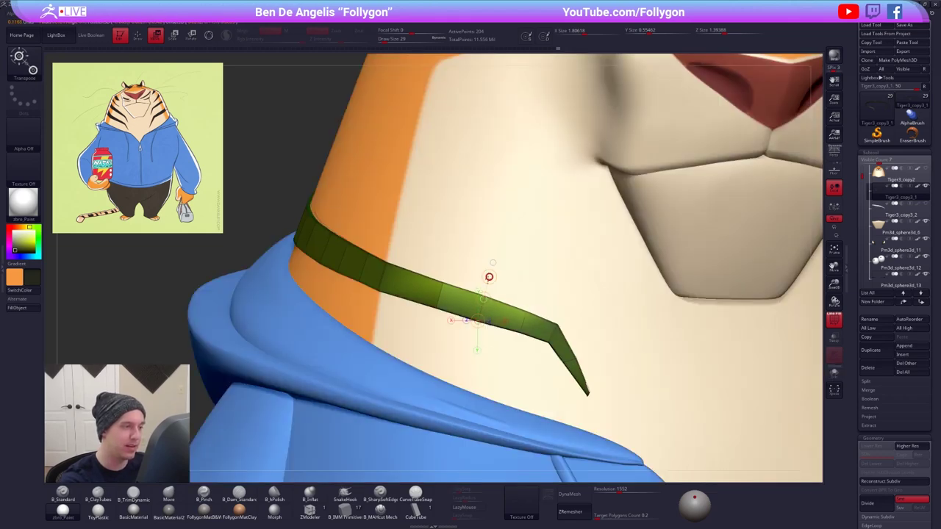
key("ctrl+shift+s")
key("q")
left_click_drag(621, 369, 630, 399)
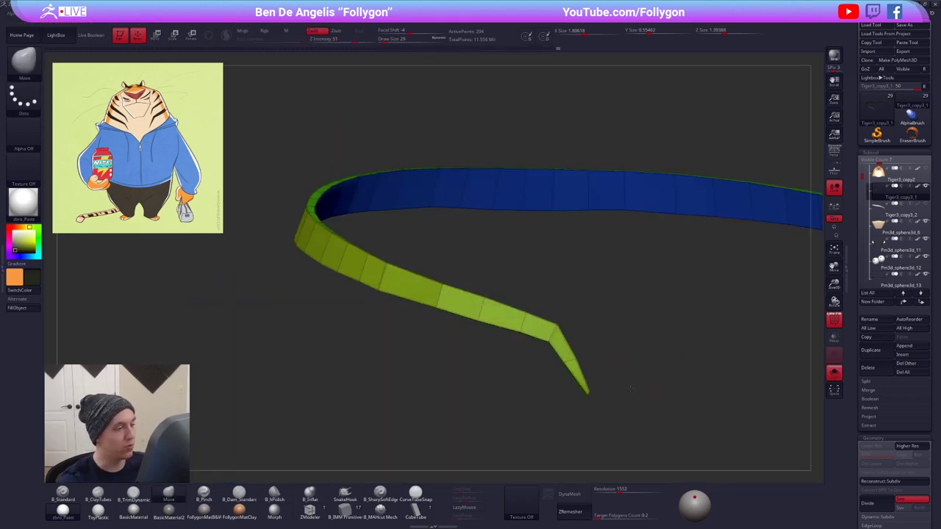
key("ctrl+shift+s")
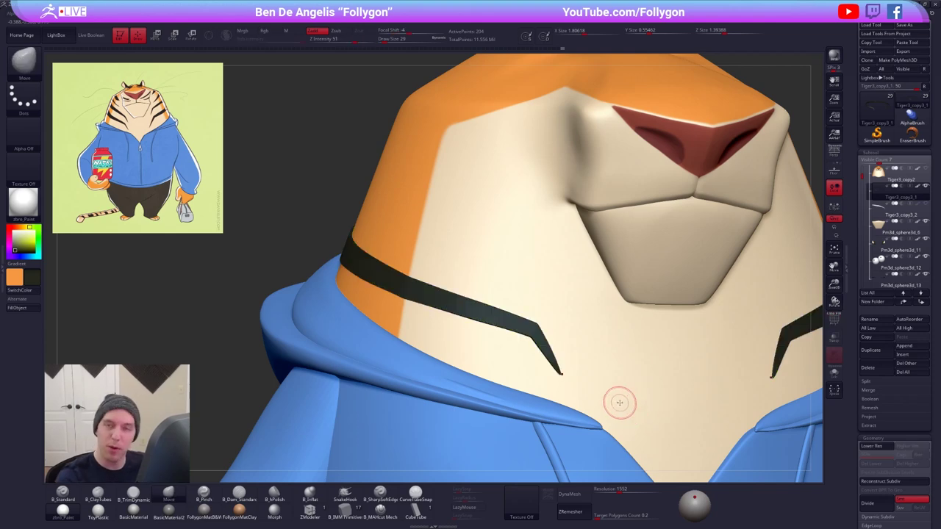
- Touch up the stripe's pointed front end with the Move brush at a draw size of about 54
right_click_drag(550, 373, 527, 373)
left_click_drag(554, 372, 552, 343)
right_click_drag(552, 344, 529, 345)
key("space")
left_click(556, 344)
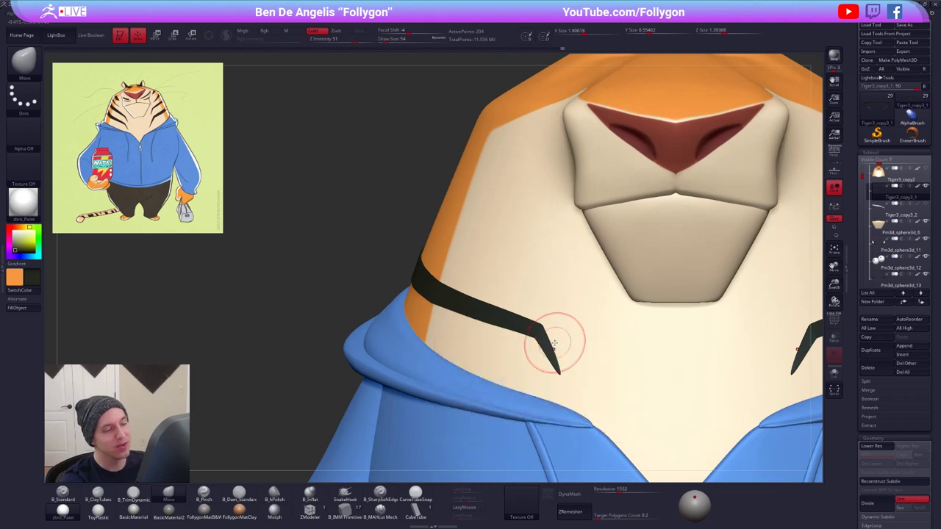
right_click_drag(544, 303, 542, 298)
key("f")
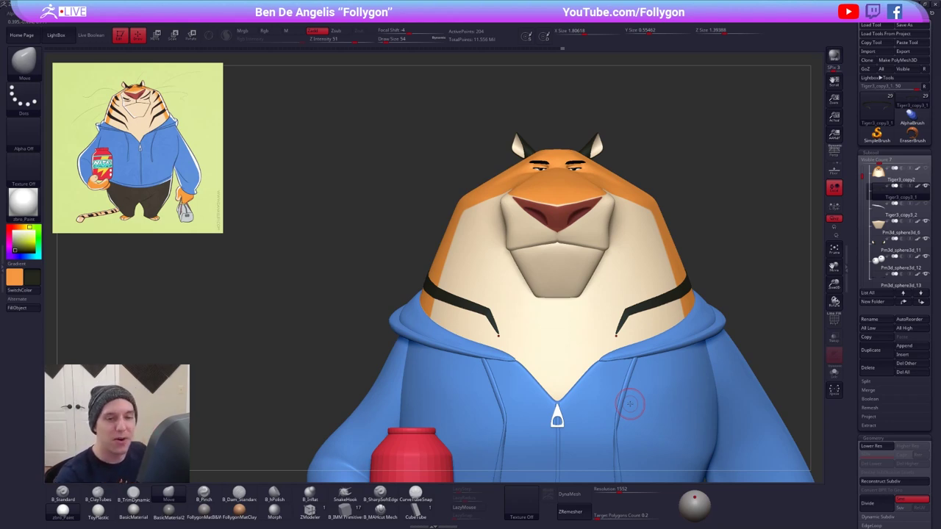
- Select the hidden second stripe, return to the first one, and turn on perspective for the full figure
left_click(893, 215)
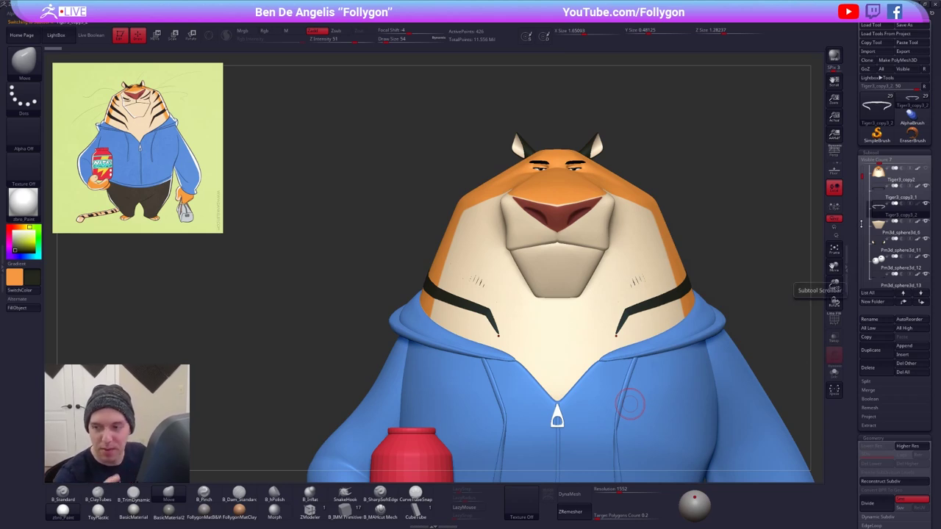
left_click_drag(796, 353, 713, 360, "alt")
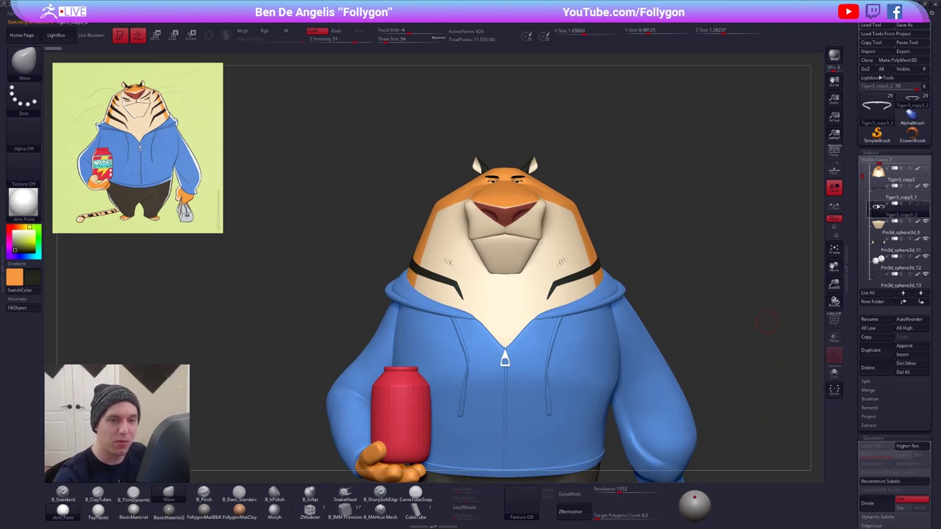
left_click(882, 193)
left_click_drag(772, 333, 702, 303, "alt")
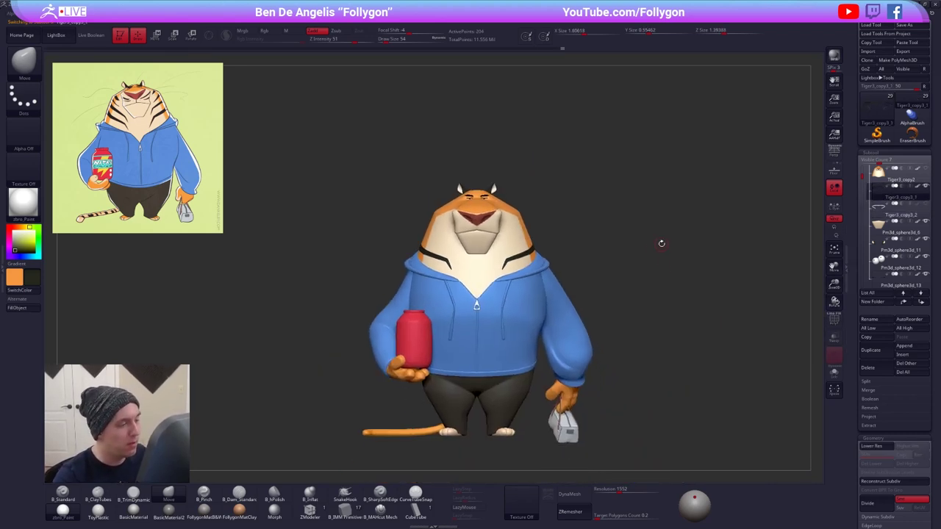
key("ctrl+space")
left_click_drag(619, 240, 614, 215, "alt")
left_click(834, 152)
- Switch to Chrome and look through the uploaded videos on the Follygon YouTube channel
key("alt+Tab")
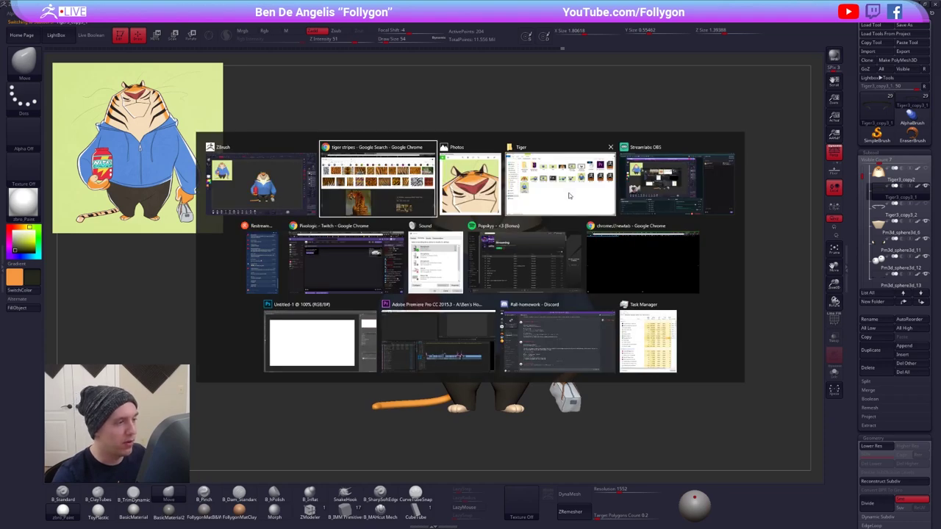
left_click(371, 174)
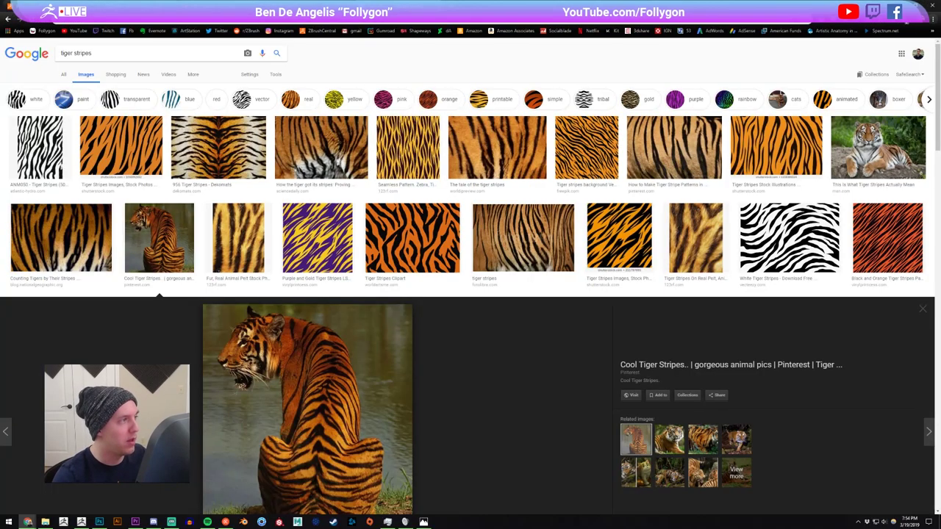
left_click(345, 6)
scroll(218, 141, "up", 5)
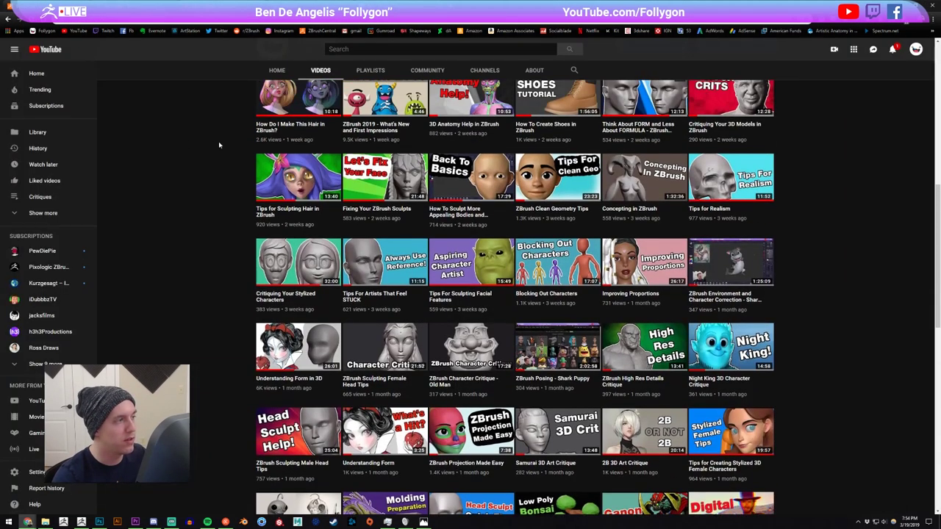
scroll(228, 141, "up", 3)
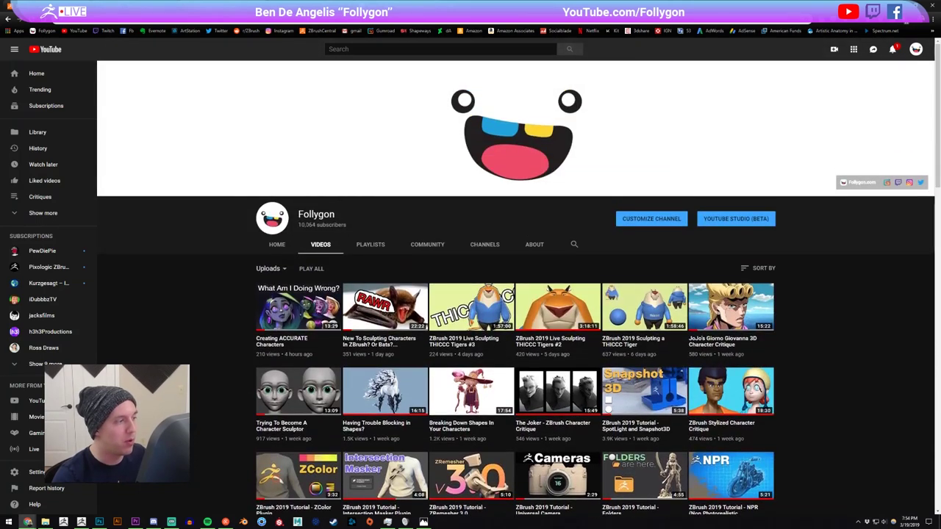
scroll(512, 326, "down", 2)
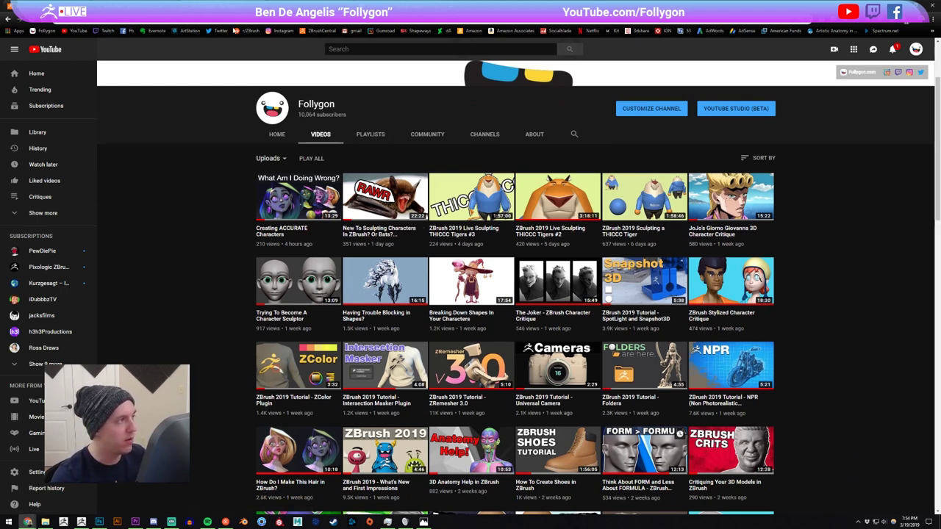
- Browse the courses, base meshes and brushes offered on the Follygon store page
left_click(321, 6)
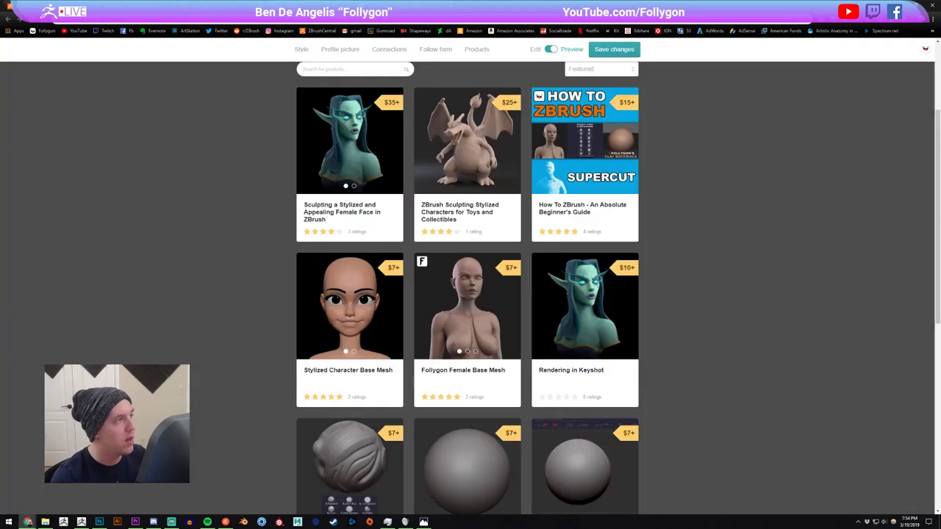
scroll(221, 150, "up", 2)
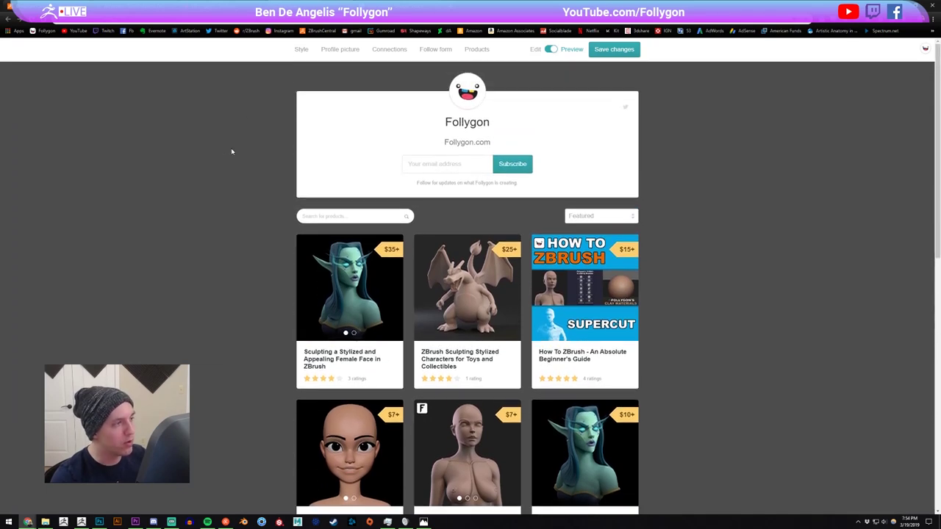
scroll(197, 149, "down", 2)
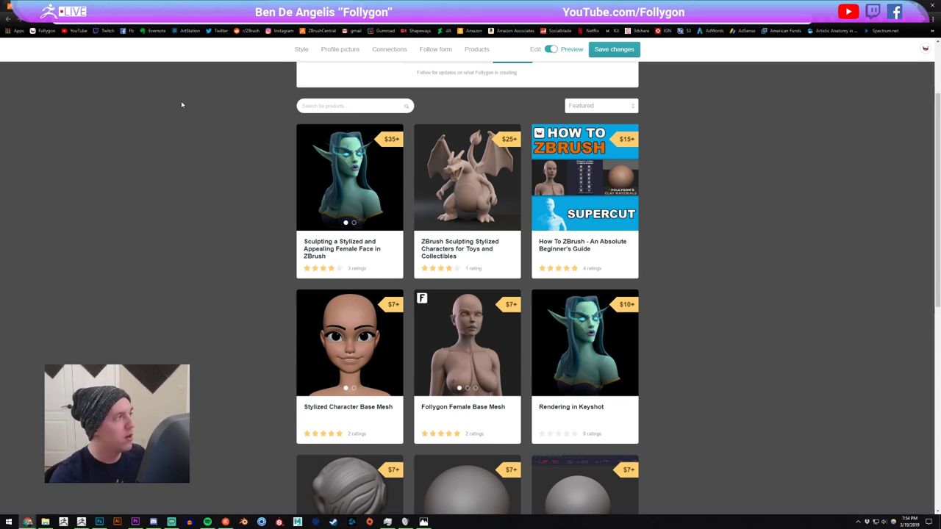
scroll(207, 147, "down", 1)
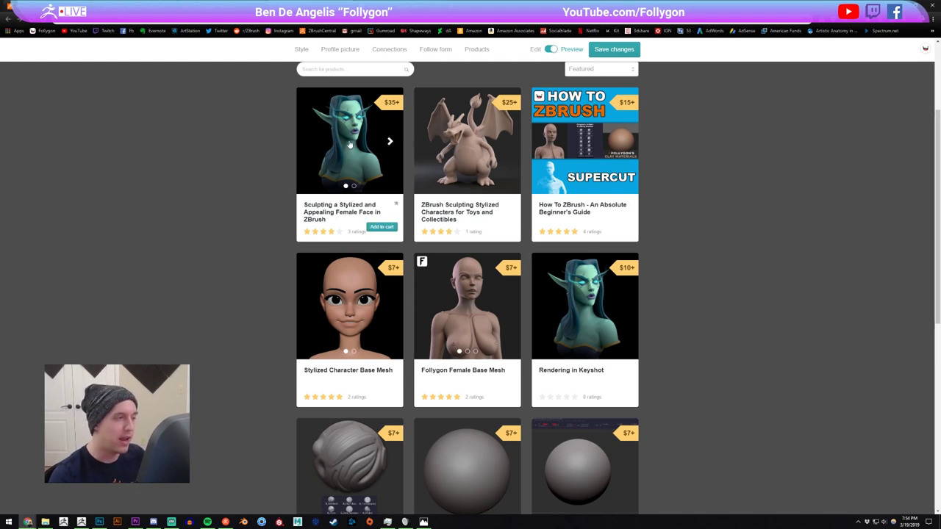
scroll(350, 144, "down", 3)
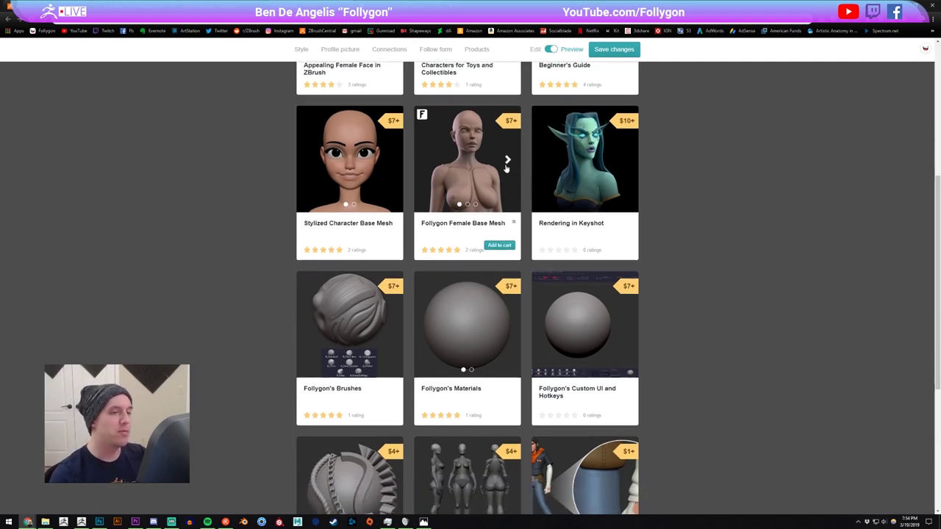
scroll(480, 188, "down", 1)
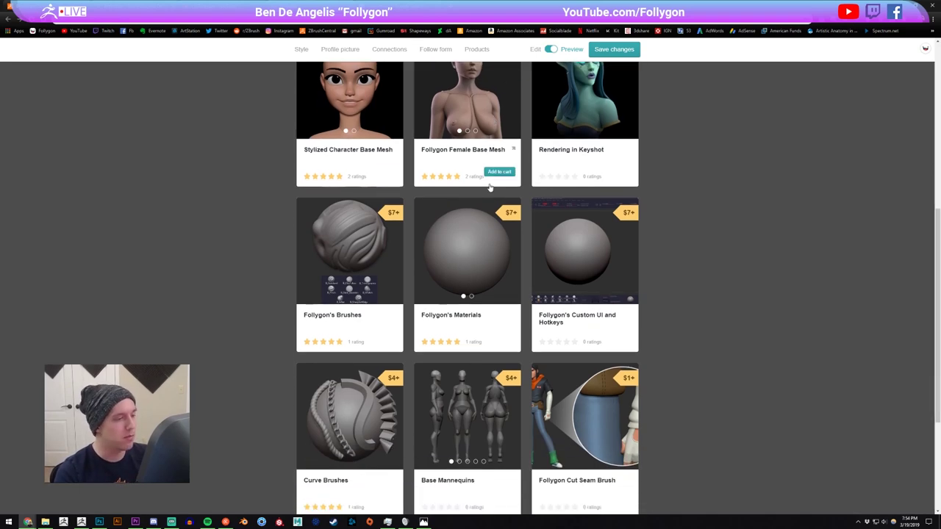
- Browse the rest of the Follygon store page and look at the details of the ZBrush 2019 NPR Filter Tests product
scroll(456, 208, "down", 1)
scroll(456, 208, "down", 1)
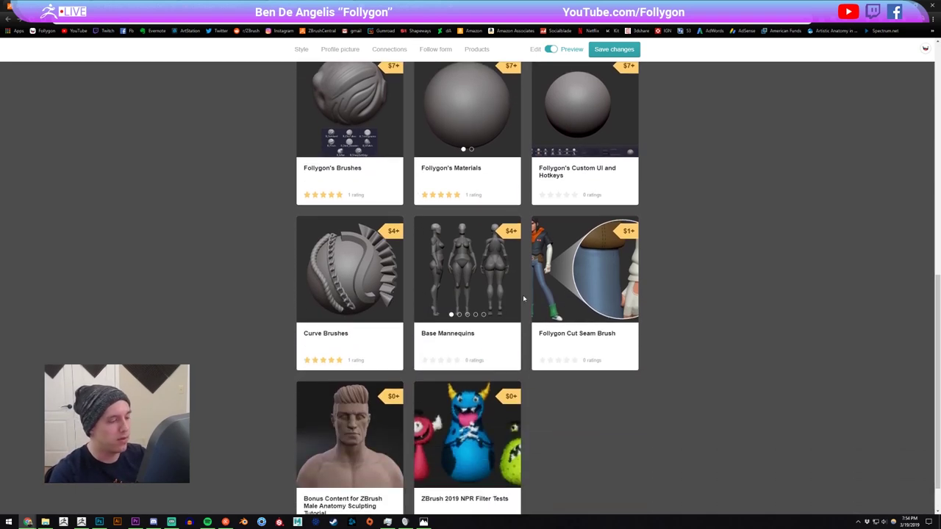
scroll(456, 294, "down", 1)
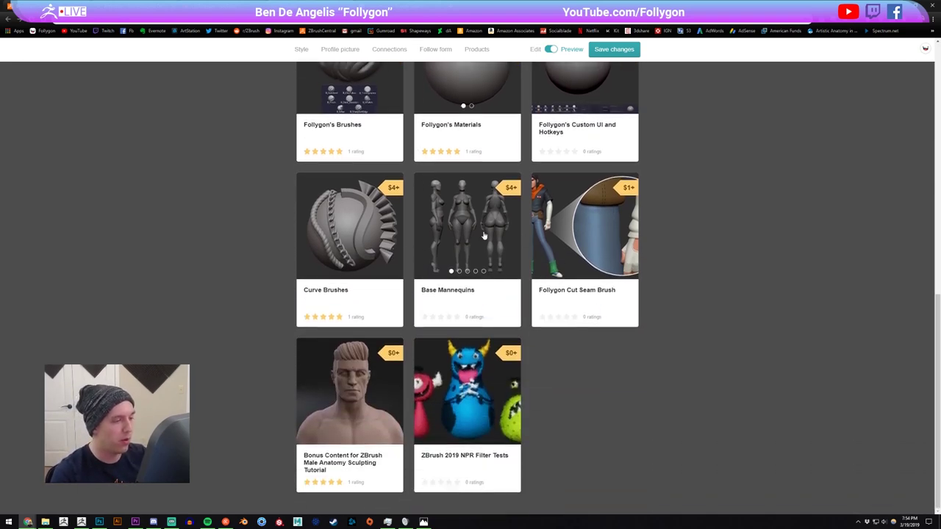
left_click(478, 395)
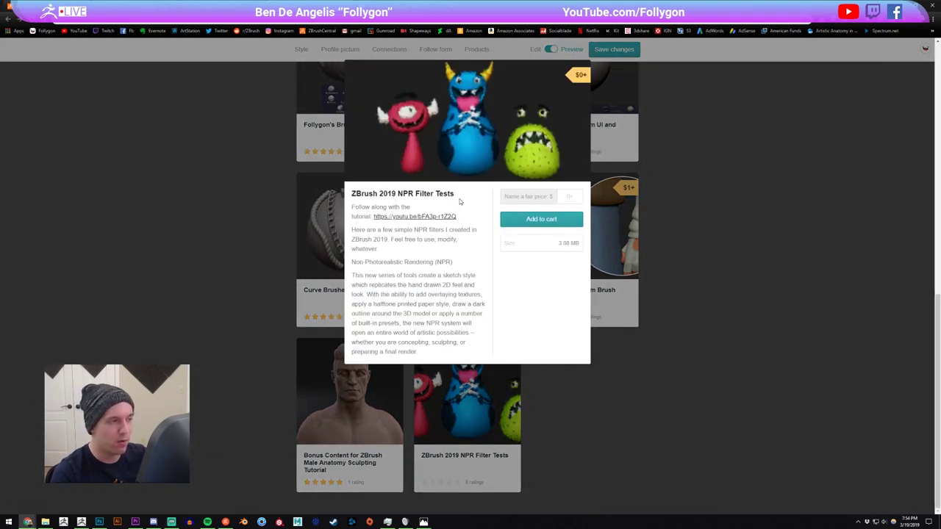
left_click_drag(454, 195, 350, 194)
left_click(488, 213)
key("Escape")
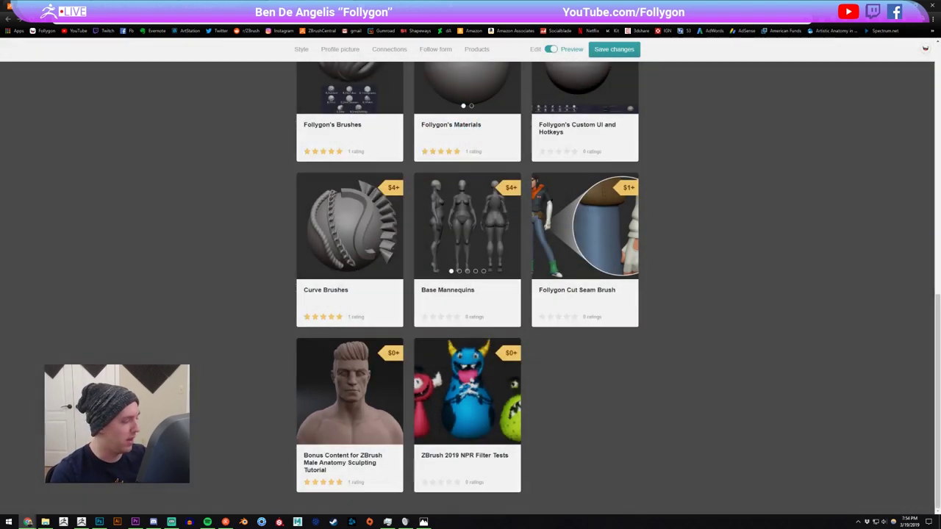
- Switch back to ZBrush and preview the full figure in a BPR render with the painterly filter
key("alt+Tab")
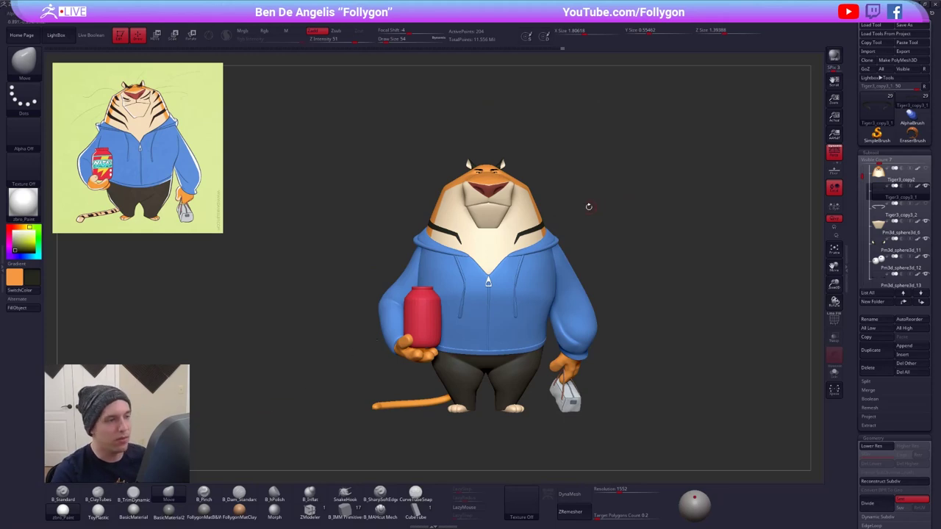
mouse_move(592, 215)
left_mouse_down("alt")
mouse_move(613, 210)
mouse_move(601, 201)
left_mouse_up("alt")
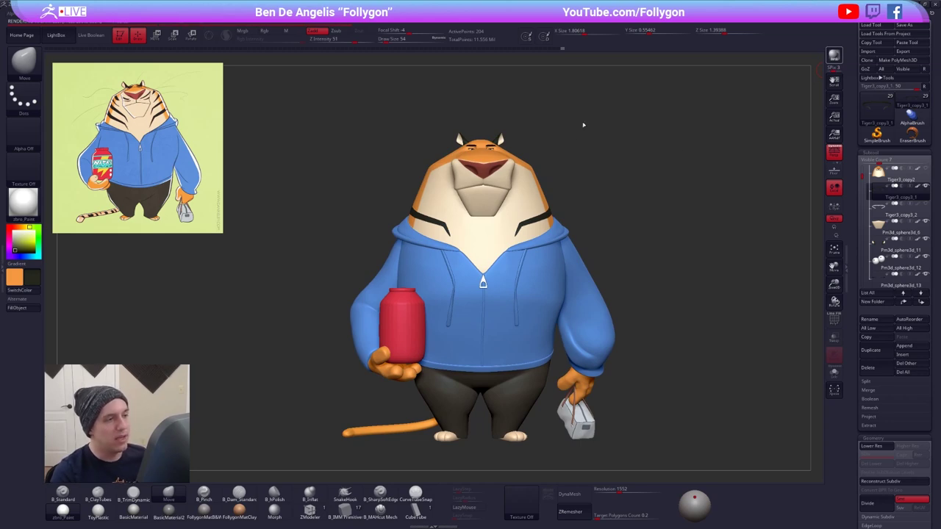
key("alt+Tab")
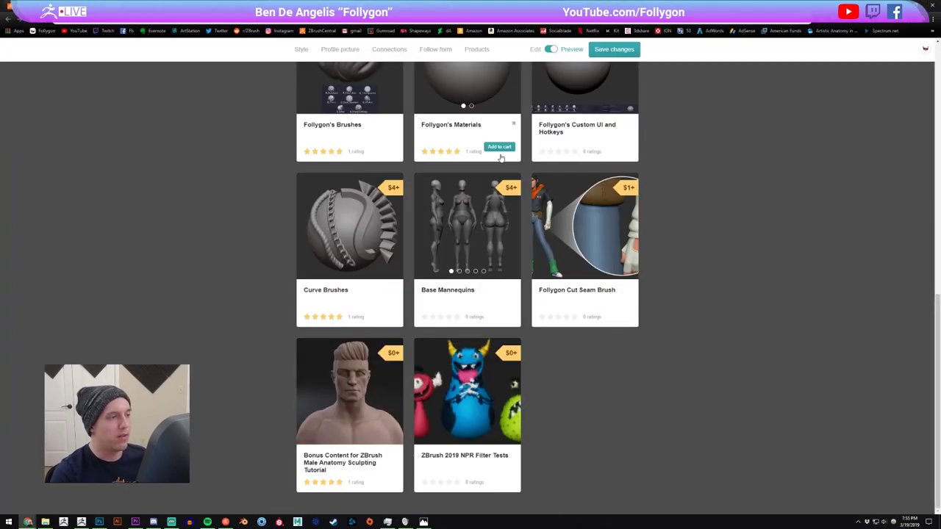
scroll(166, 257, "up", 7)
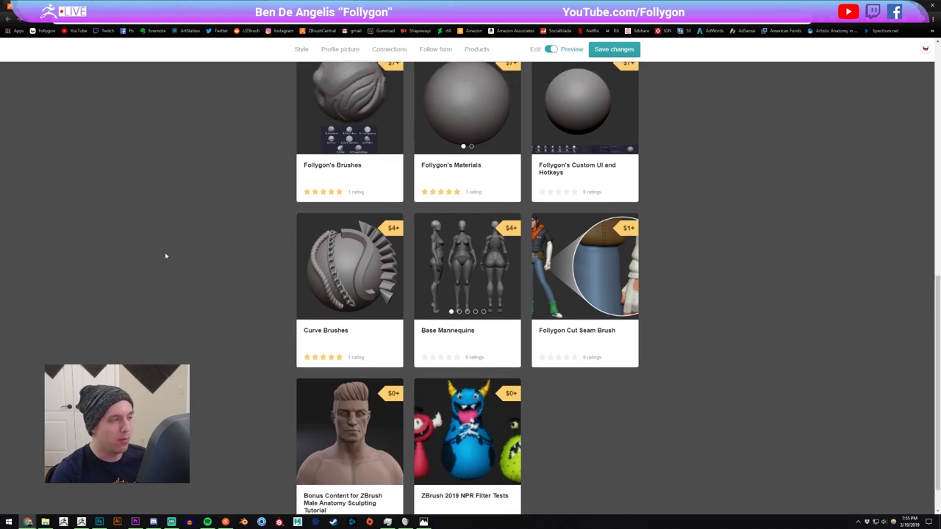
key("alt+Tab")
key("shift+r")
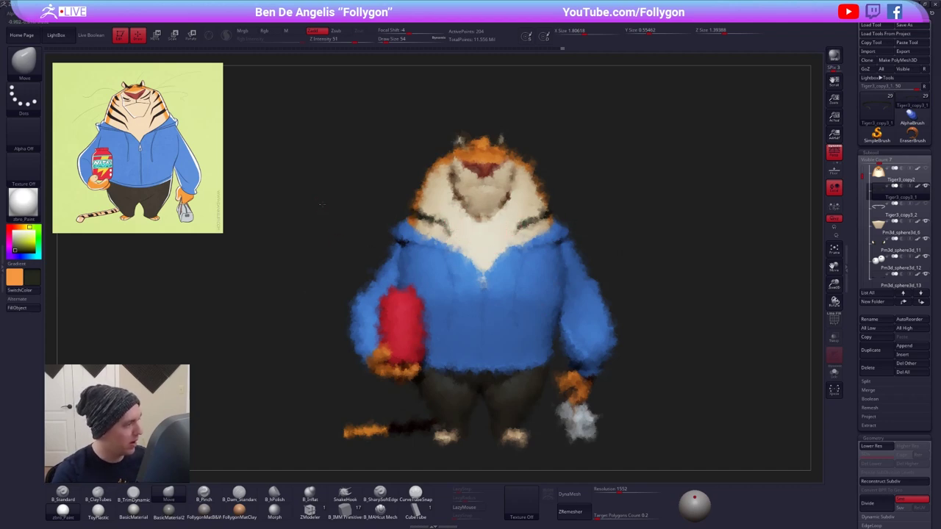
left_click(297, 212)
- Examine the full figure from the front and from slight three-quarter angles against the tiger concept drawing
left_click_drag(596, 219, 632, 190)
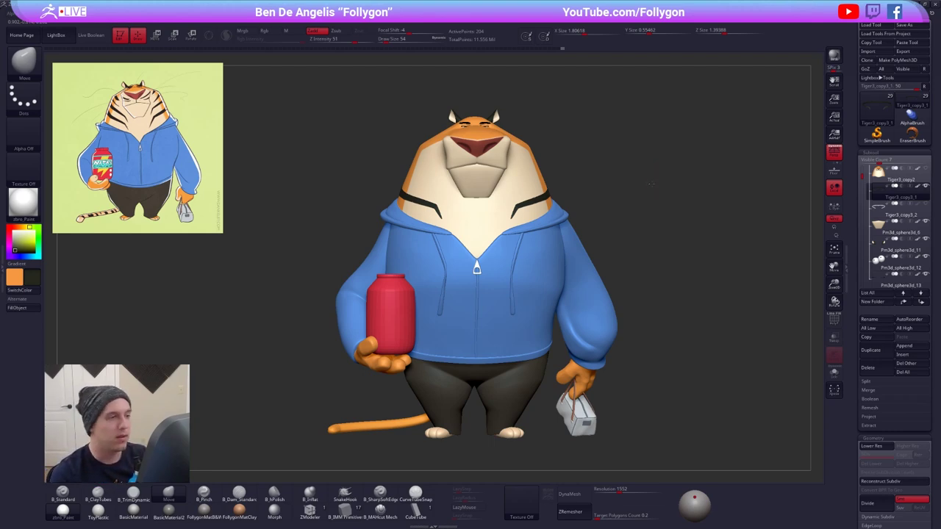
left_click_drag(650, 184, 649, 183)
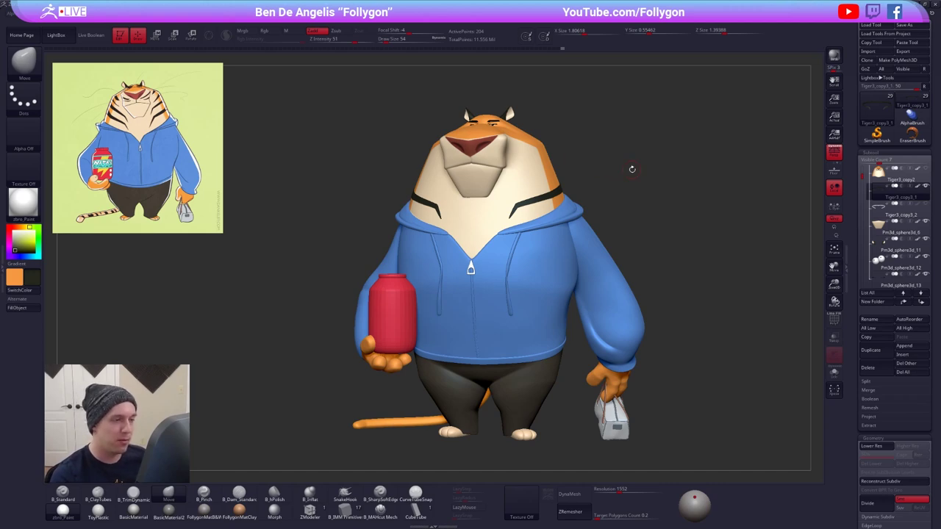
left_click_drag(630, 168, 624, 172)
right_click(624, 172)
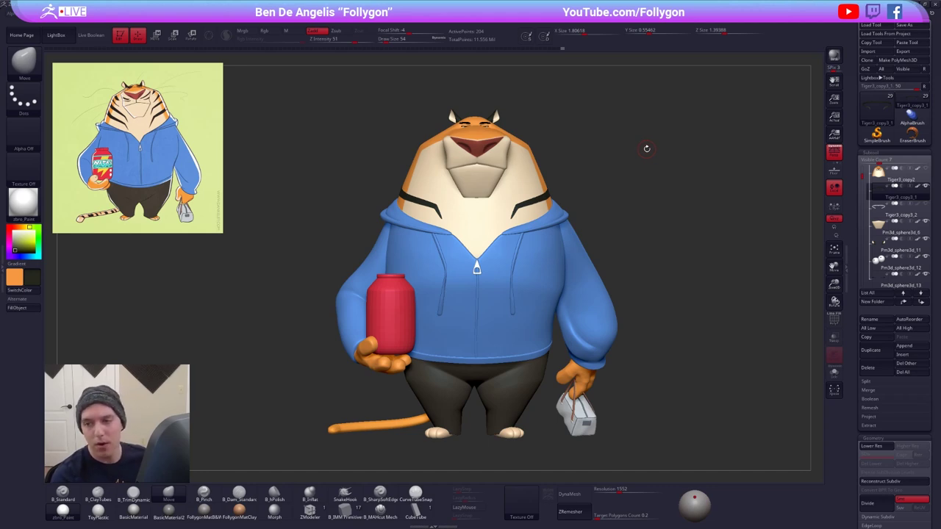
key("alt+Tab")
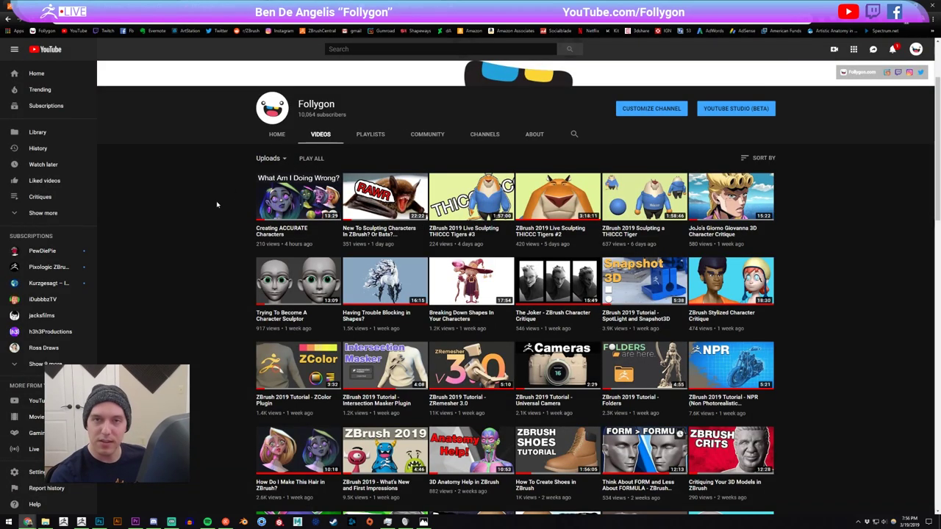
key("alt+Tab")
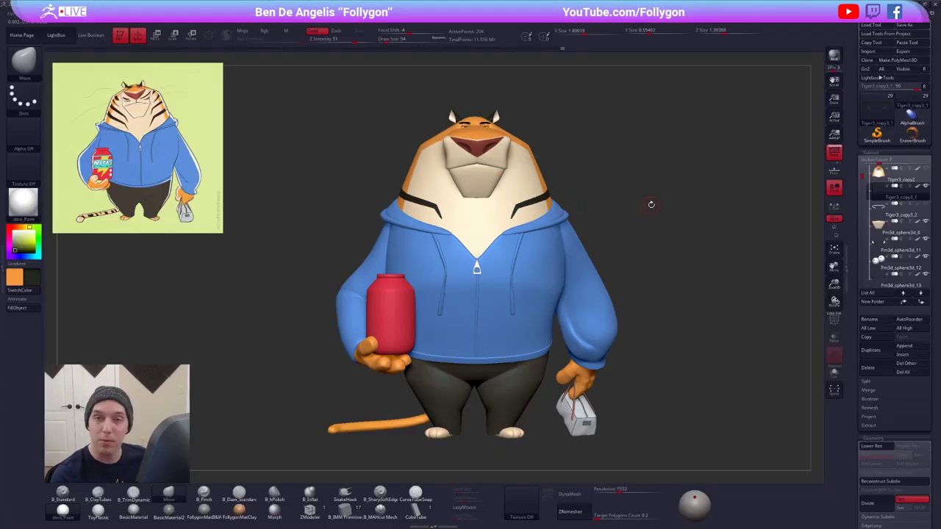
left_click_drag(605, 208, 567, 208, "alt")
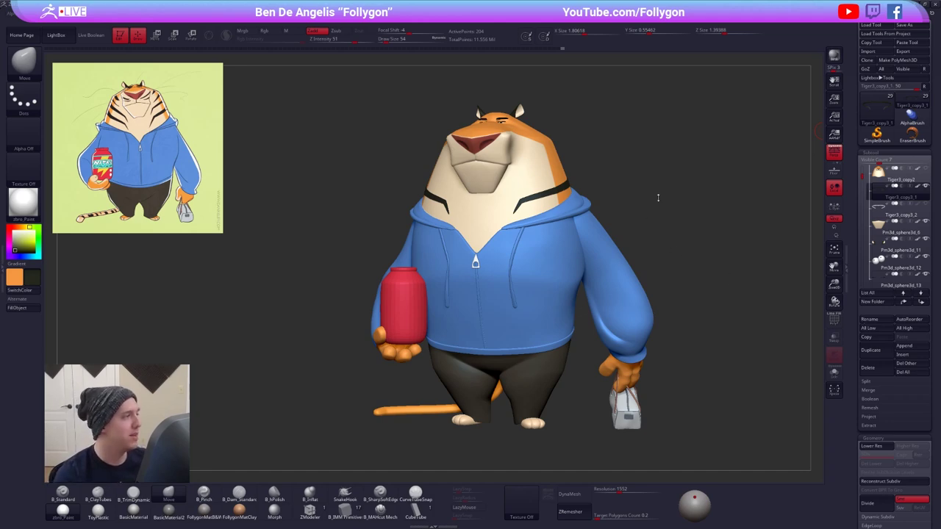
left_click_drag(658, 197, 642, 220, "shift")
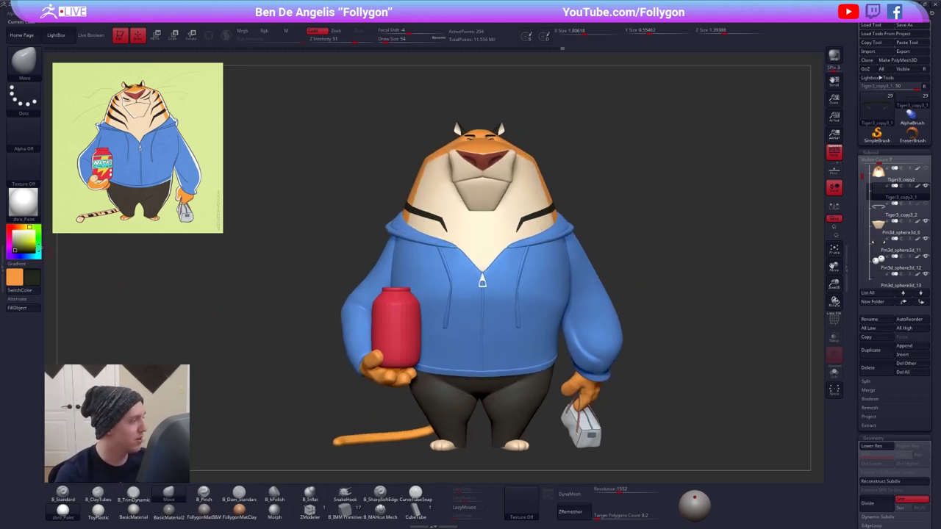
- Set the active colour to white and bring the whole figure into a smaller front view
left_click_drag(22, 236, 14, 227)
left_click_drag(350, 250, 371, 236, "alt")
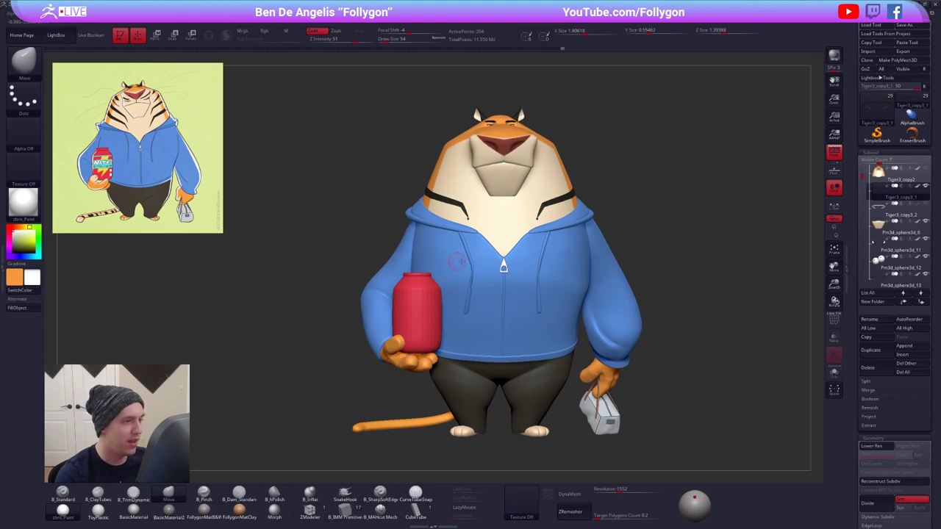
right_click_drag(461, 262, 661, 264)
key("shift")
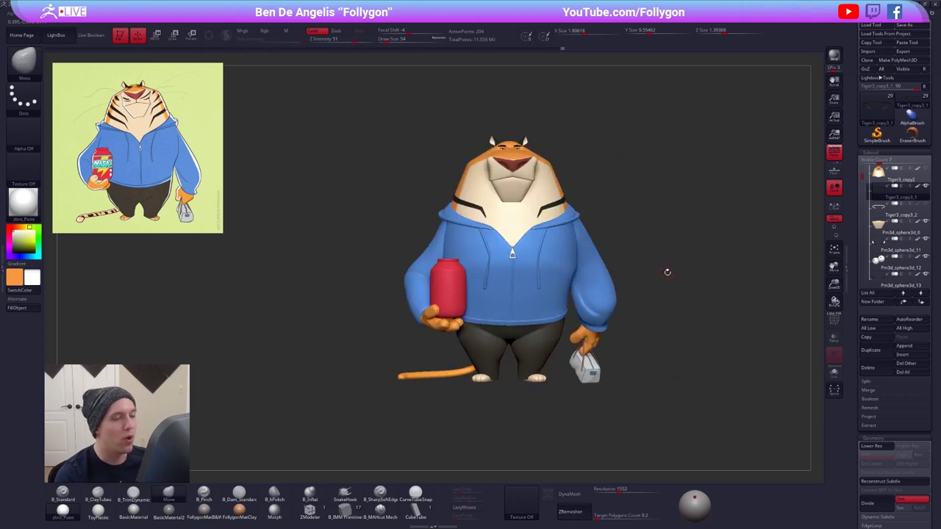
right_click_drag(561, 313, 540, 315)
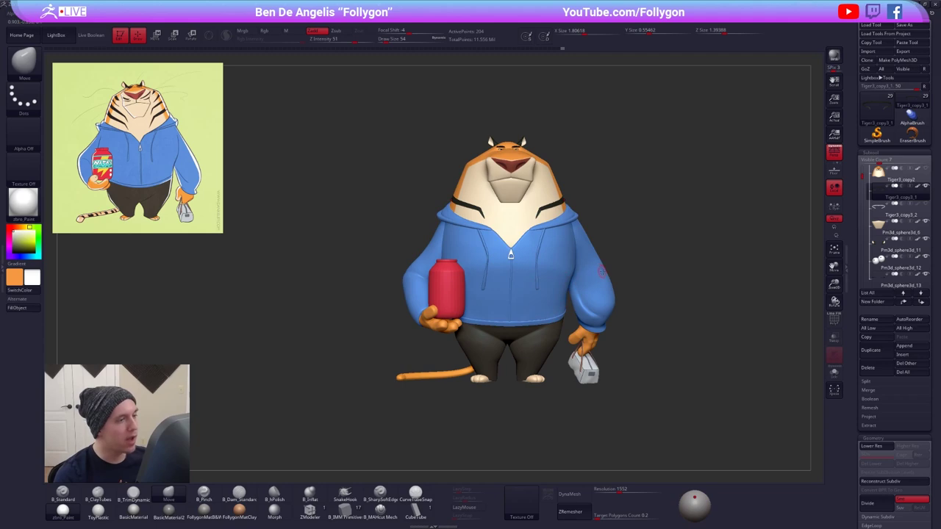
right_click_drag(601, 271, 593, 294, "alt")
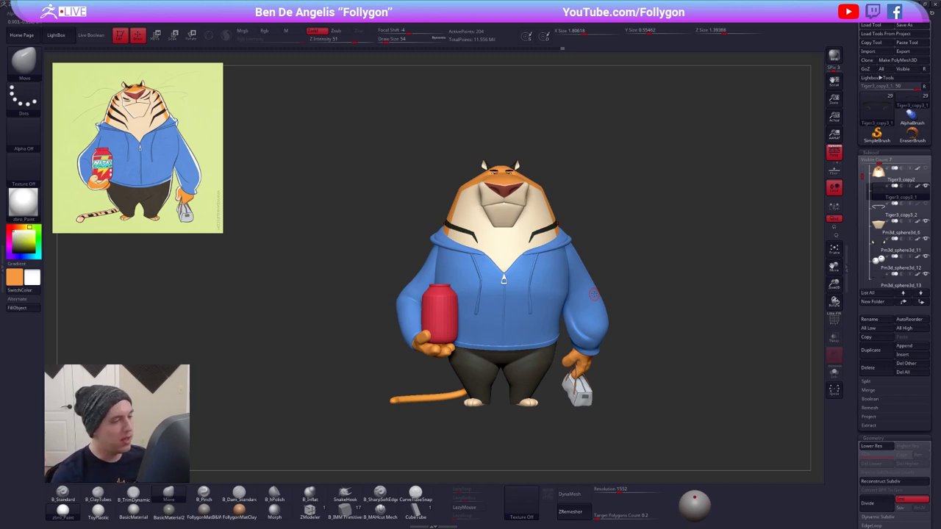
- Set the Move brush draw size to about 121 and isolate the dark trousers subtool
right_click_drag(547, 276, 526, 221)
key("space")
left_click_drag(535, 218, 541, 218)
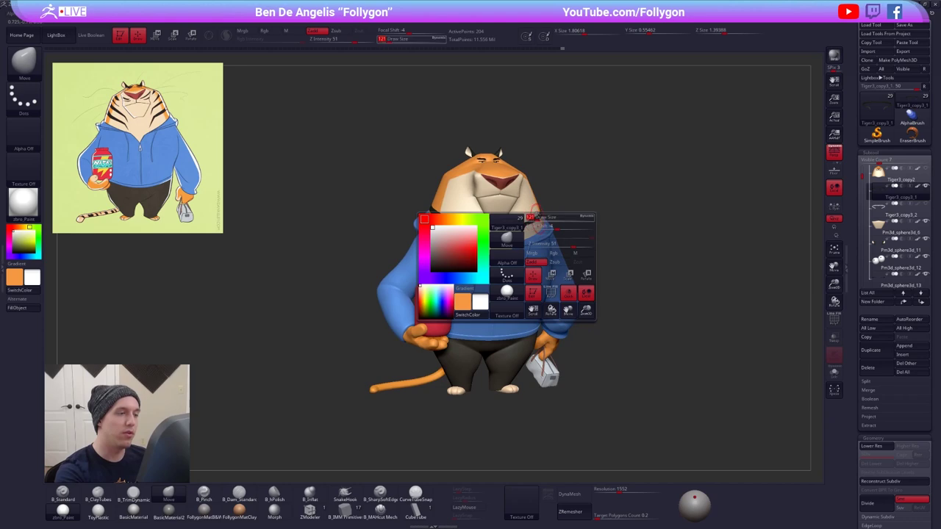
key("ctrl+shift+space")
right_click_drag(515, 257, 596, 324)
right_click_drag(544, 367, 557, 338, "alt")
left_click(500, 337, "alt")
key("alt+s")
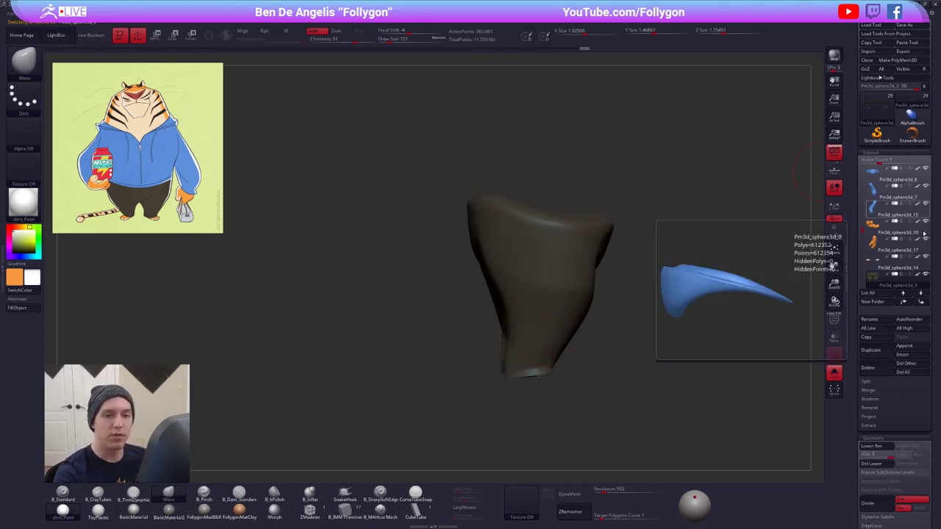
- Turn off the painted colour on all subtools, apply the FollygonMatB&P material, and disable perspective
key("ctrl+shift+f")
left_click(918, 276, "shift")
right_click_drag(710, 324, 624, 312)
left_click(211, 514)
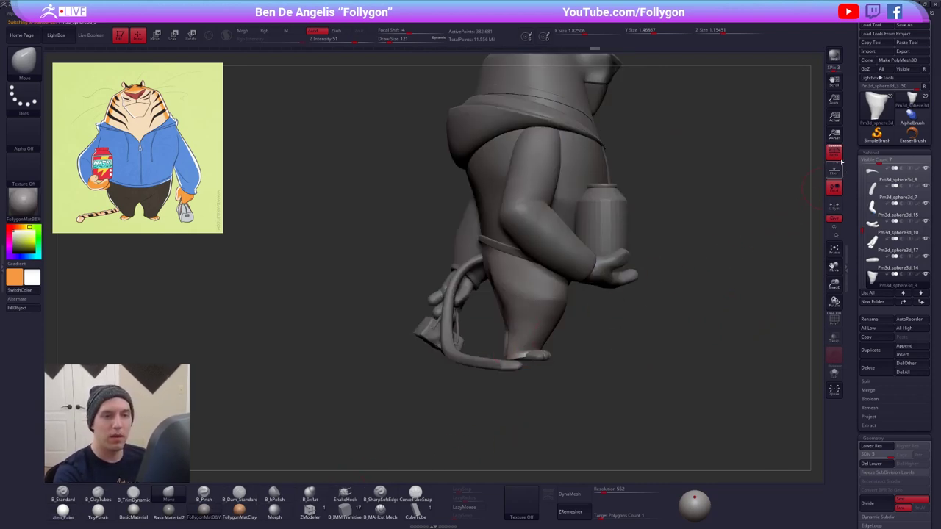
left_click(836, 154)
- Lower the trousers to subdivision level 1 and isolate them in side view
mouse_move(540, 320)
right_mouse_down()
mouse_move(553, 390)
mouse_move(513, 363)
mouse_move(551, 356)
mouse_move(542, 343)
mouse_move(489, 371)
right_mouse_up()
key("shift+d")
key("shift+d")
key("shift+d")
key("shift+d")
key("alt+s")
- Lasso-mask the bottom cuffs of the trousers and soften the mask's edge
key("space")
left_click(519, 348)
mouse_move(490, 383)
left_mouse_down("ctrl")
mouse_move(570, 411)
mouse_move(472, 408)
left_mouse_up("ctrl")
right_click_drag(510, 419, 468, 394, "shift")
left_click(540, 400, "ctrl")
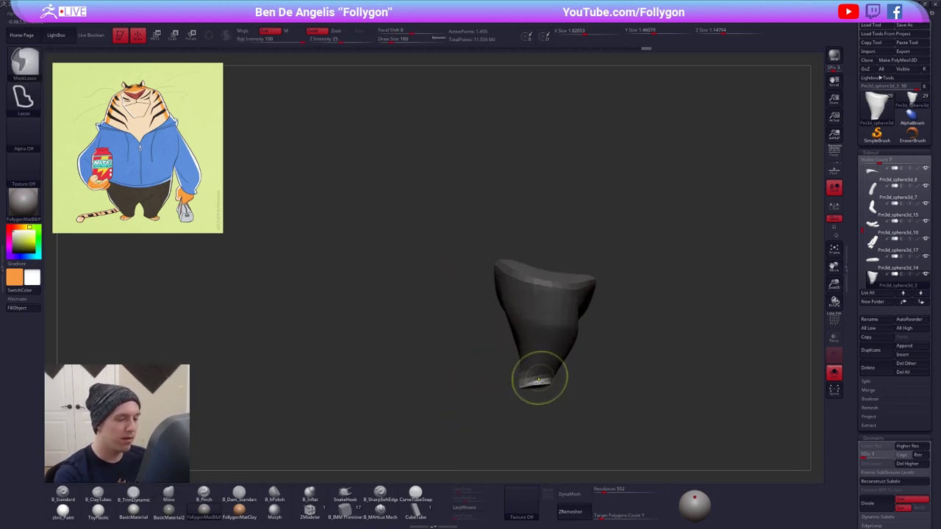
left_click(539, 379, "ctrl")
left_click(561, 382, "ctrl")
- Reshape the back of the lower trouser legs with the Move brush at a draw size of about 227, checking against the full body
key("space")
left_click(519, 361)
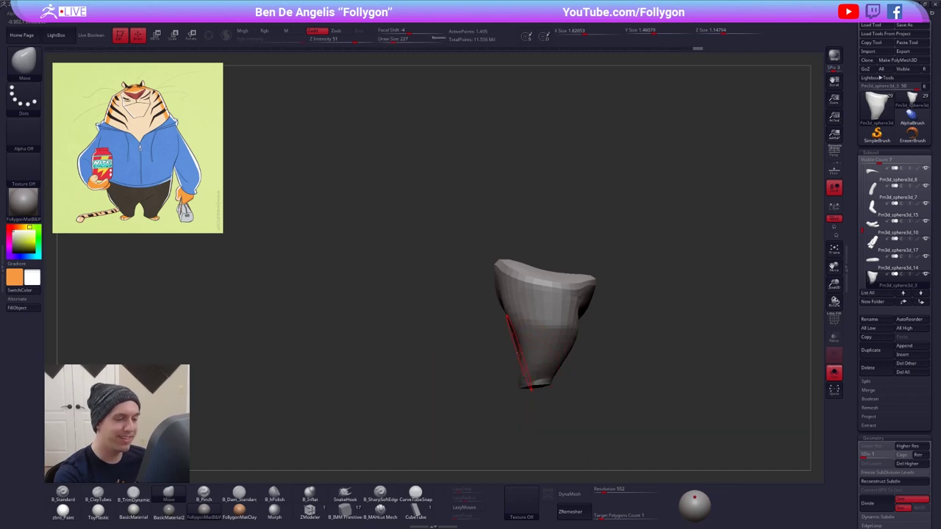
key("alt+s")
left_click_drag(515, 365, 517, 362)
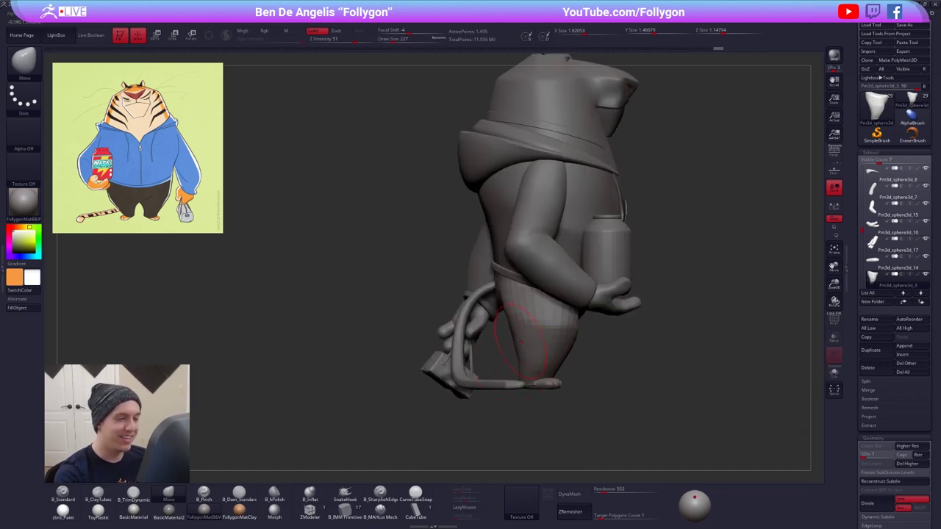
key("space")
left_click(522, 373)
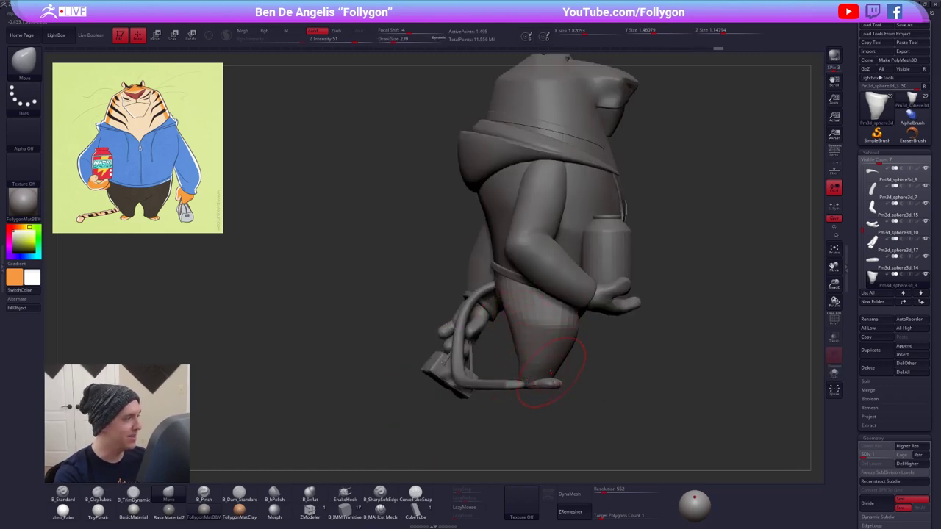
- Raise the isolated trousers to subdivision level 2 and switch to the B_ClayTubes brush at a draw size of about 113
key("space")
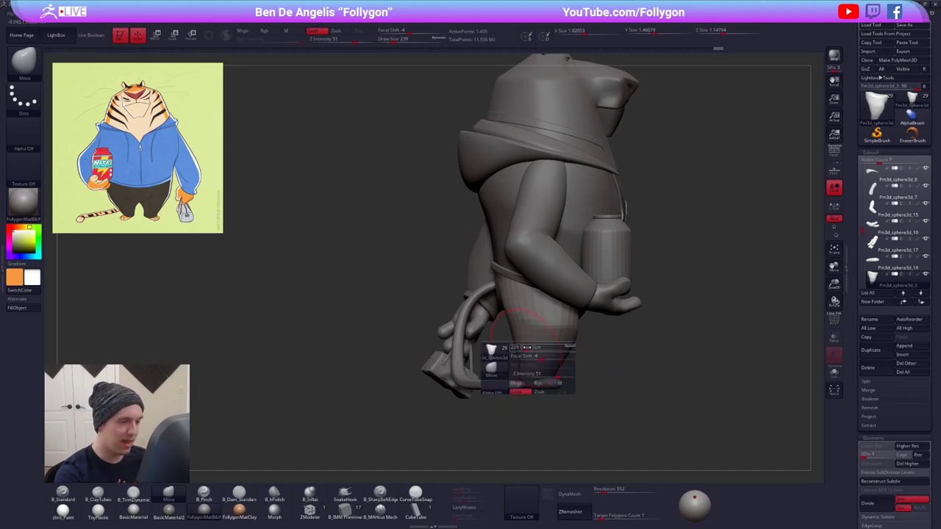
left_click(519, 368)
key("alt+s")
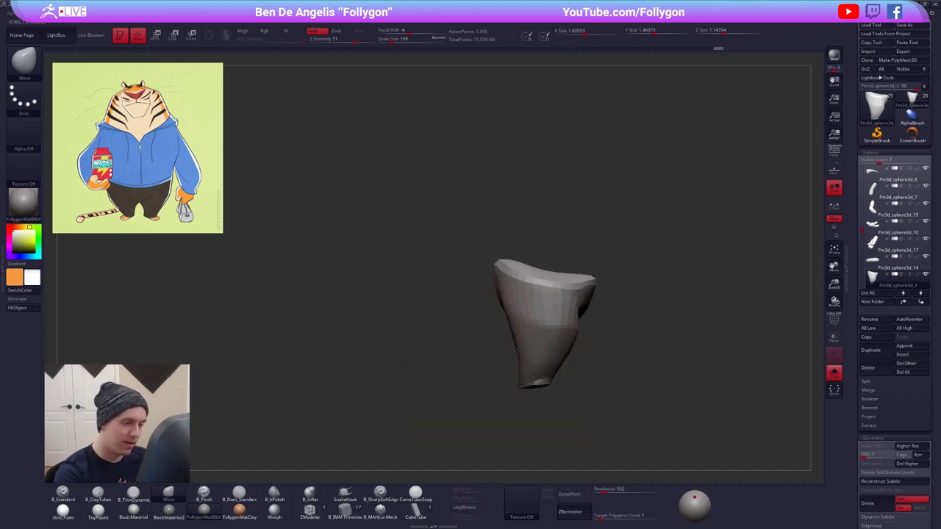
mouse_move(517, 351)
right_mouse_down()
mouse_move(561, 339)
mouse_move(552, 351)
right_mouse_up()
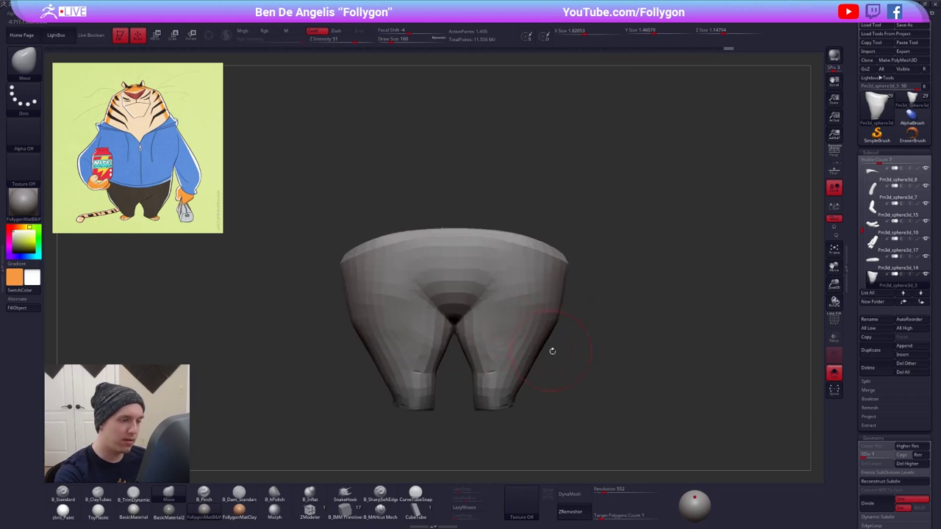
key("ctrl+d")
key("space")
left_click(521, 360)
key("space")
key("2")
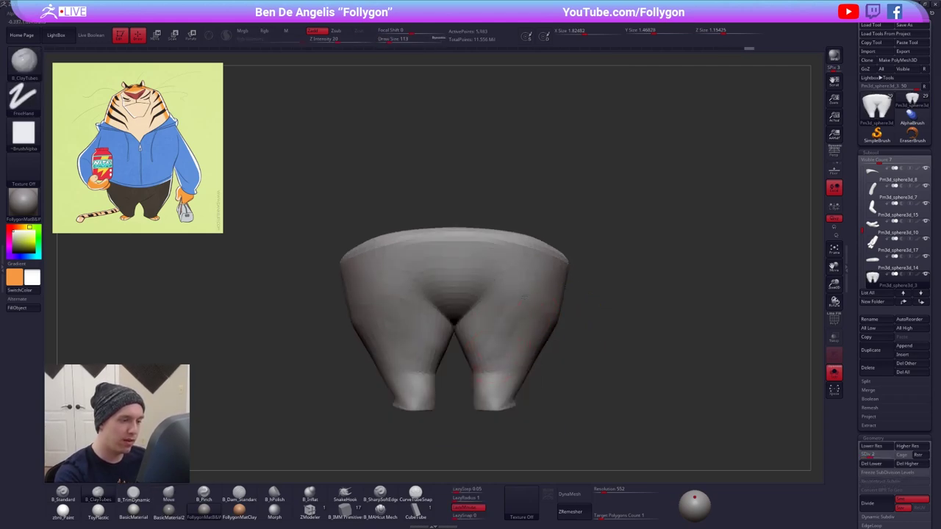
mouse_move(517, 333)
right_mouse_down()
mouse_move(518, 311)
mouse_move(427, 327)
right_mouse_up()
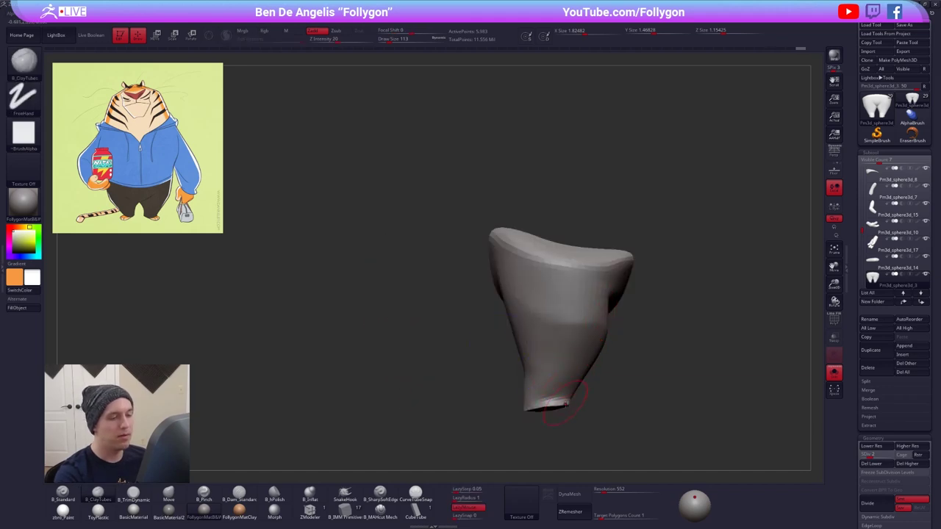
- Reshape the upper leg of the isolated trousers with the Move brush at a draw size of about 150, checking against the full body
key("alt+s")
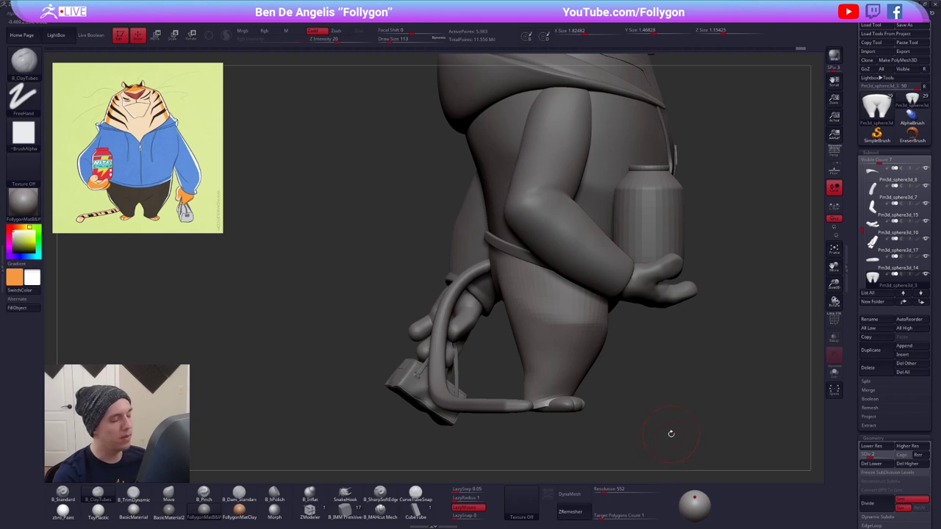
right_click_drag(671, 434, 645, 429)
key("alt+s")
key("space")
mouse_move(563, 319)
left_mouse_down()
mouse_move(572, 318)
mouse_move(562, 330)
left_mouse_up()
key("b")
key("m")
key("v")
right_click_drag(581, 324, 541, 320)
left_click_drag(564, 312, 570, 307)
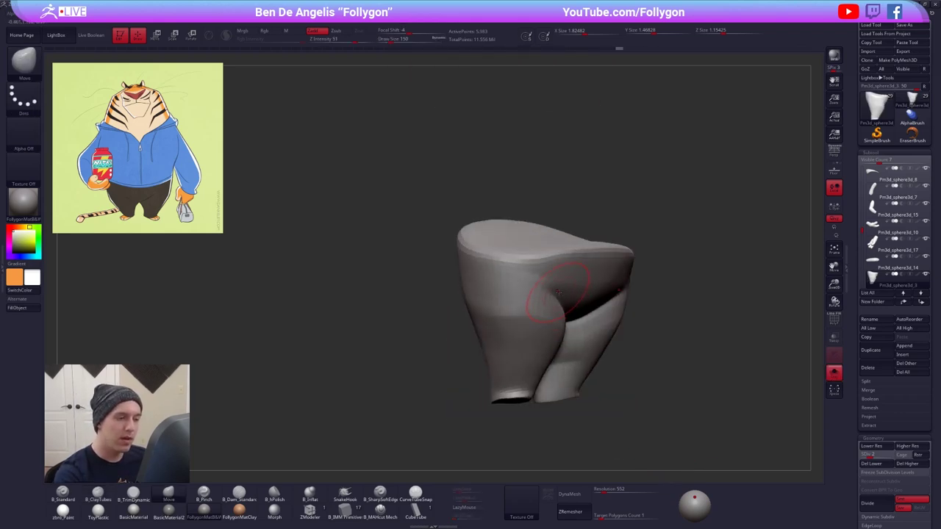
mouse_move(551, 294)
right_mouse_down()
mouse_move(561, 288)
mouse_move(566, 298)
mouse_move(560, 291)
right_mouse_up()
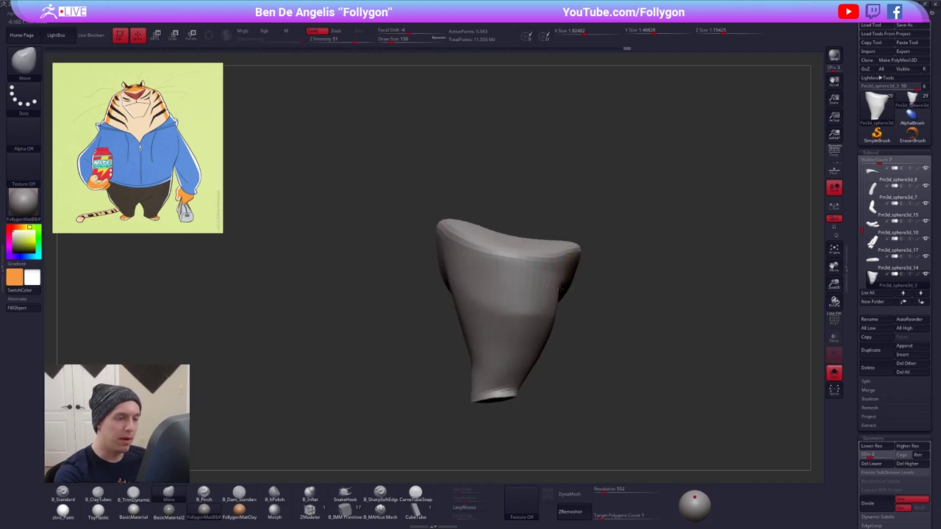
- Refine the trouser leg's side silhouette with the Move brush at a draw size of about 203, comparing it with the full body
key("space")
left_click_drag(557, 317, 565, 316)
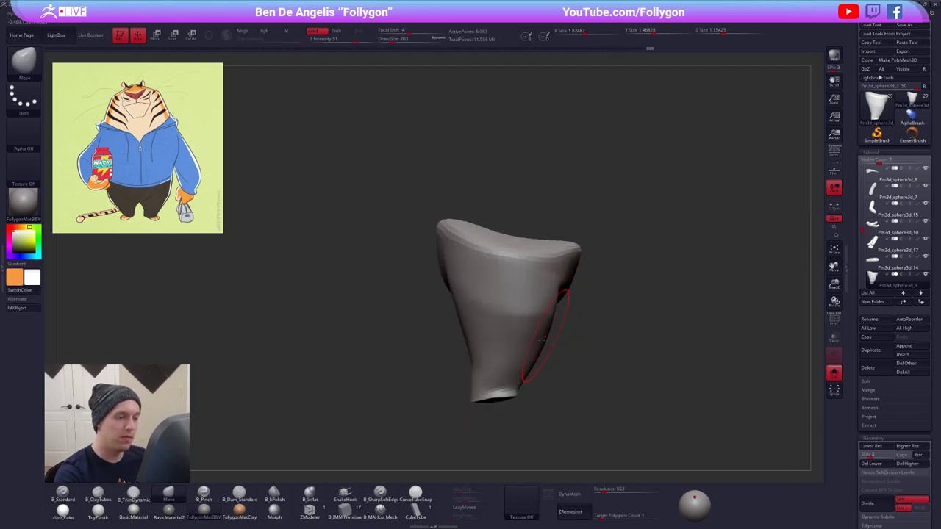
key("alt+s")
right_click_drag(684, 342, 537, 349)
key("space")
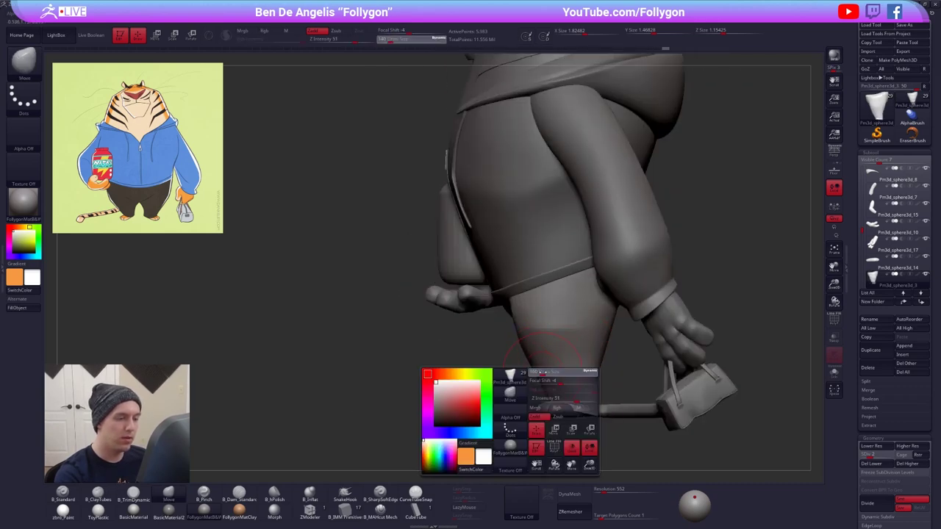
left_click_drag(535, 372, 538, 372)
right_click_drag(529, 379, 482, 382, "alt")
key("[")
key("alt+s")
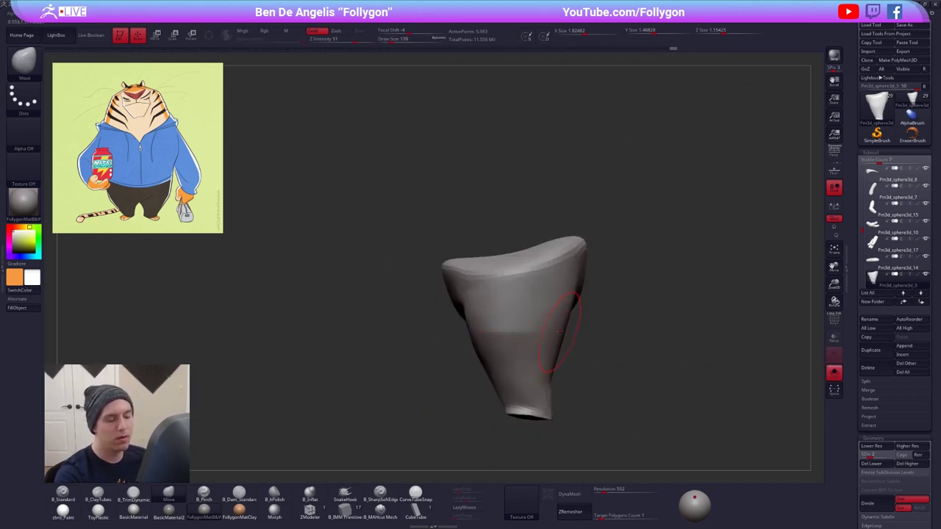
- Adjust the trouser thighs from the side and front with the Move brush, reducing the draw size to about 121
mouse_move(617, 336)
right_mouse_down()
mouse_move(557, 330)
mouse_move(514, 312)
right_mouse_up()
left_click_drag(505, 317, 503, 318)
right_click_drag(489, 319, 540, 317, "shift")
key("space")
left_click_drag(540, 317, 539, 317)
key("alt+s")
mouse_move(539, 316)
right_mouse_down()
mouse_move(565, 330)
mouse_move(514, 372)
mouse_move(532, 343)
mouse_move(527, 314)
right_mouse_up()
key("s")
left_click_drag(526, 314, 515, 315)
key("alt+s")
right_click_drag(513, 320, 529, 324, "alt")
right_click_drag(529, 325, 556, 331, "ctrl")
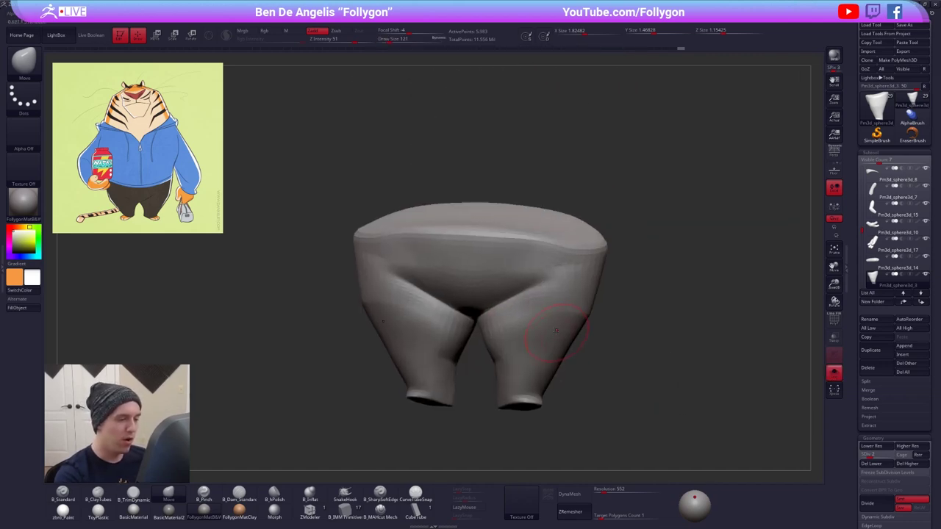
- Raise the trousers to subdivision level 5 and switch to the B_Pinch brush at a draw size of about 74
key("5")
key("d")
key("d")
key("d")
key("space")
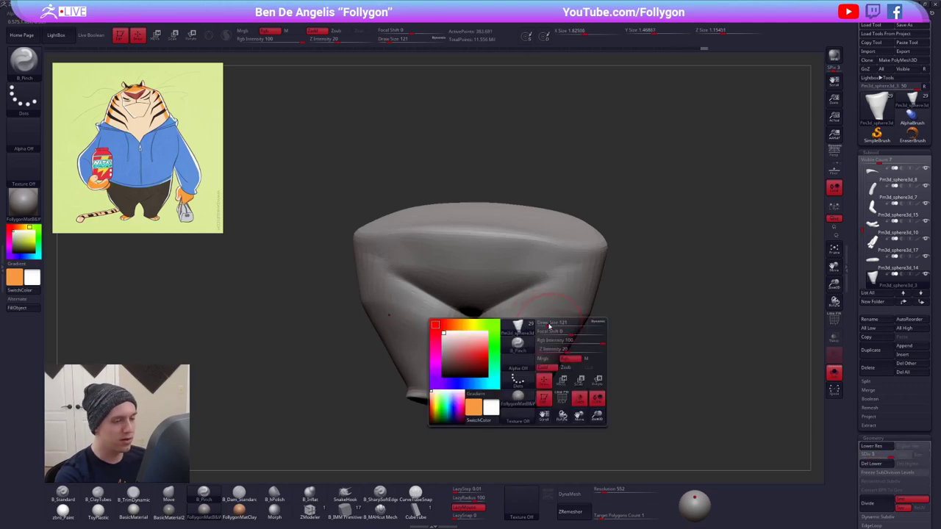
left_click_drag(552, 325, 547, 325)
right_click_drag(547, 319, 584, 314, "ctrl")
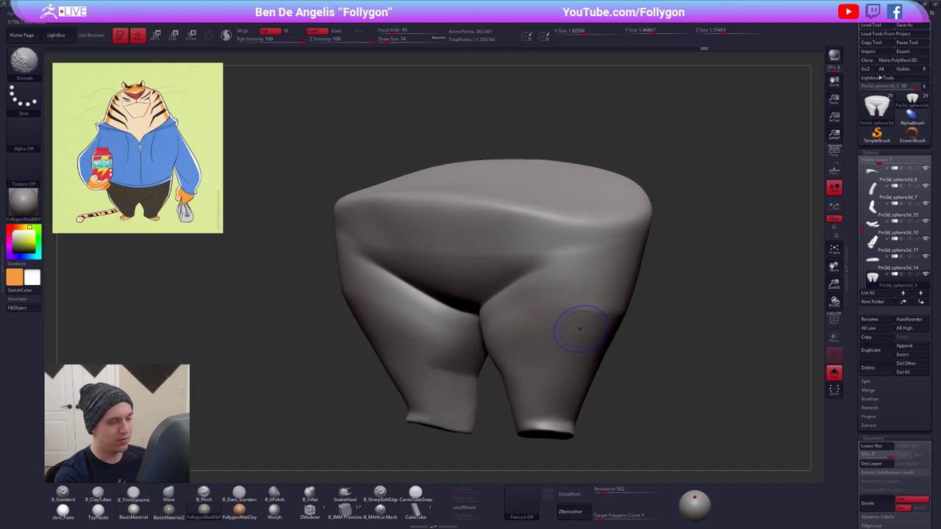
- Pinch the front of the trouser thighs at a draw size of about 88, briefly checking the wireframe and perspective
key("shift+f")
key("shift+f")
key("space")
left_click_drag(554, 320, 559, 318)
mouse_move(559, 318)
right_mouse_down()
mouse_move(561, 326)
mouse_move(591, 314)
right_mouse_up()
key("space")
left_click_drag(597, 310, 594, 311)
mouse_move(594, 309)
right_mouse_down()
mouse_move(603, 315)
mouse_move(682, 239)
right_mouse_up()
left_click(834, 152)
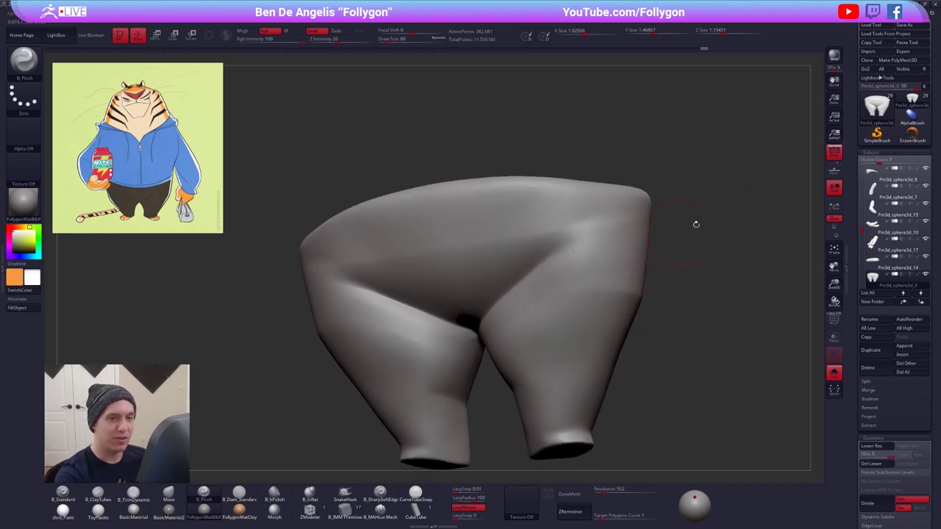
left_click(834, 157)
- Sharpen the crease across the trouser thighs with the B_Pinch brush at draw sizes between about 96 and 67
right_click_drag(595, 284, 594, 291)
key("space")
left_click_drag(594, 291, 596, 290)
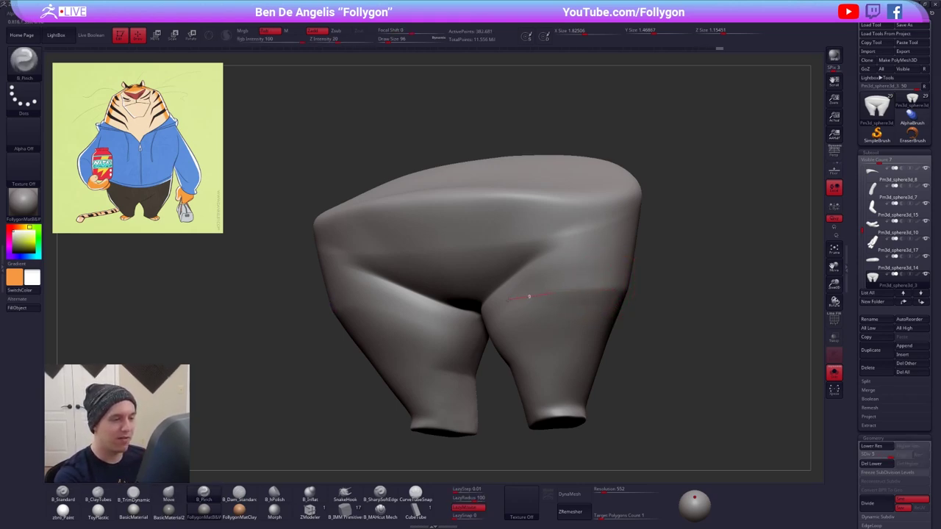
right_click_drag(592, 295, 562, 295)
key("space")
left_click_drag(562, 295, 569, 290)
key("space")
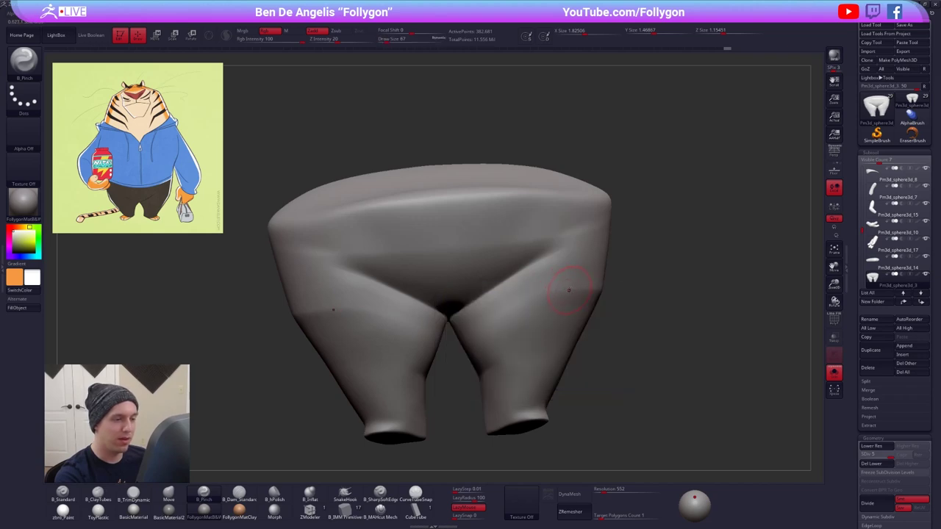
right_click_drag(462, 343, 505, 331)
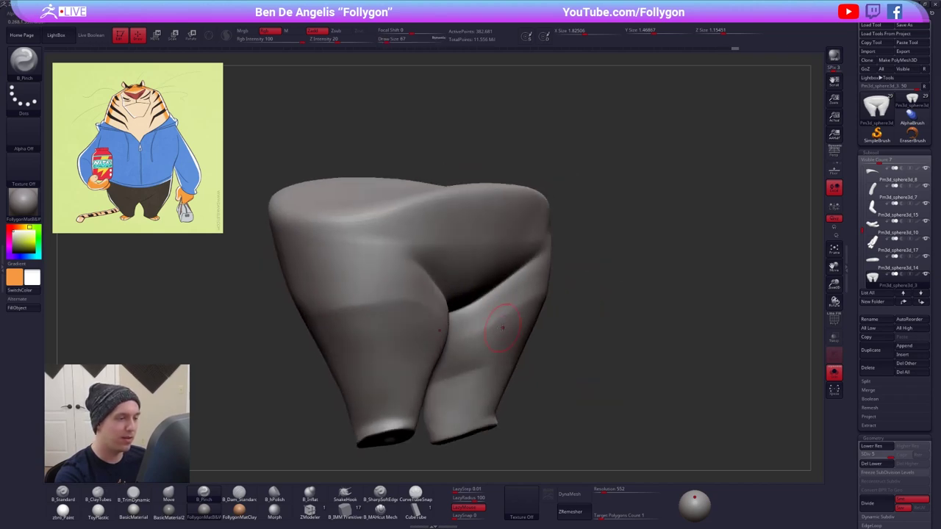
key("space")
left_click_drag(505, 331, 513, 327)
right_click_drag(558, 321, 525, 316)
key("3")
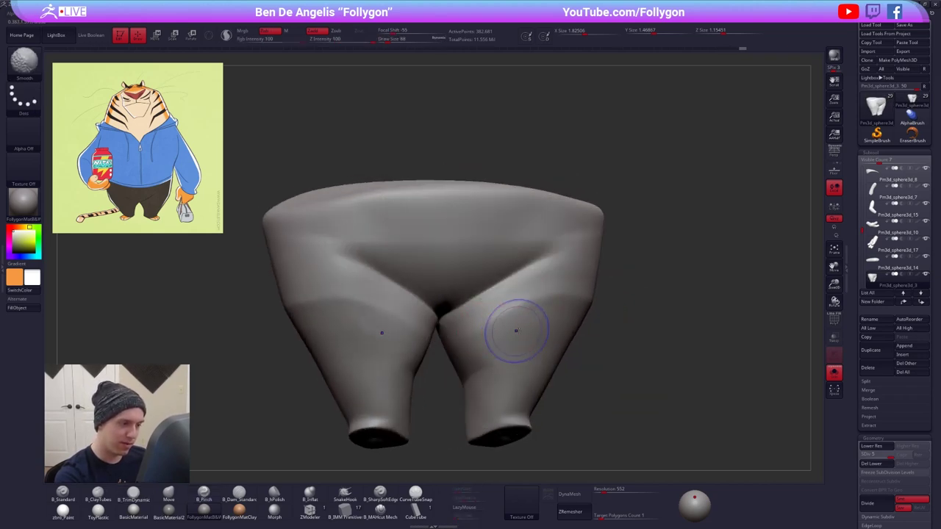
- Smooth the front of the trouser thighs at a draw size of about 68
left_click_drag(517, 330, 504, 345, "shift")
right_click_drag(504, 345, 517, 336)
left_click_drag(518, 336, 549, 337, "shift")
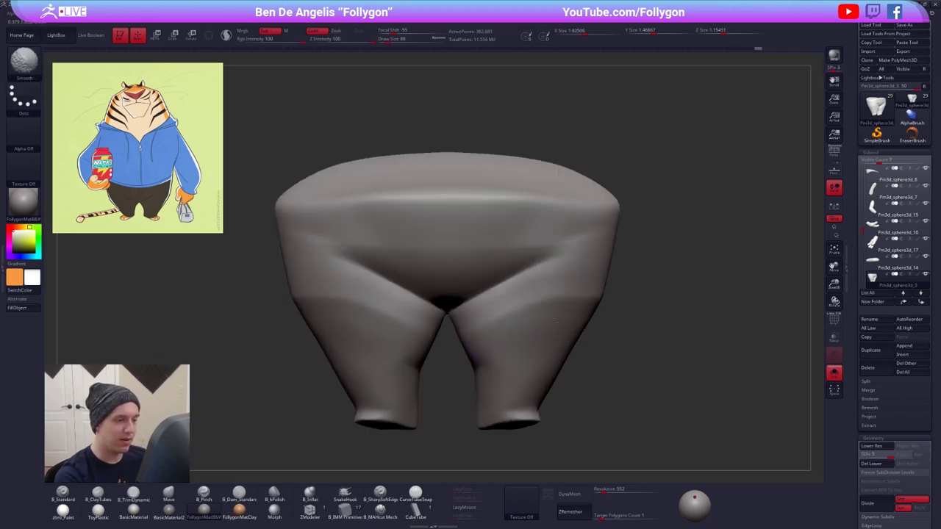
right_click_drag(581, 332, 535, 325)
key("space")
left_click_drag(535, 324, 539, 323)
- Flatten the sides of the trouser legs with B_TrimDynamic at subdivision level 3 and return to level 5
key("shift+d")
key("shift+d")
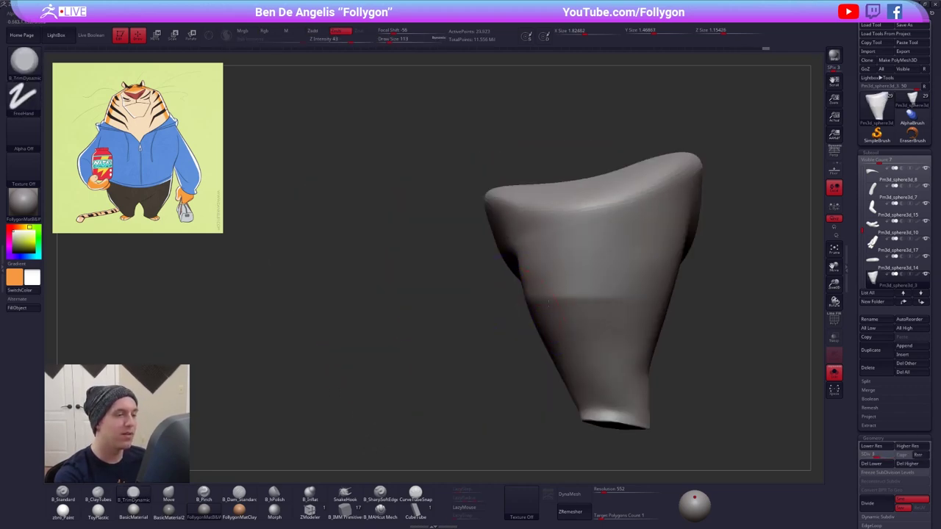
mouse_move(538, 317)
right_mouse_down()
mouse_move(553, 307)
mouse_move(543, 289)
mouse_move(525, 302)
mouse_move(571, 294)
mouse_move(574, 330)
mouse_move(495, 269)
mouse_move(507, 264)
right_mouse_up()
key("4")
key("space")
key("space")
key("d")
key("d")
- Pinch the groin crease from the crotch up to the hip with the B_Pinch brush at a draw size of about 54
key("5")
key("space")
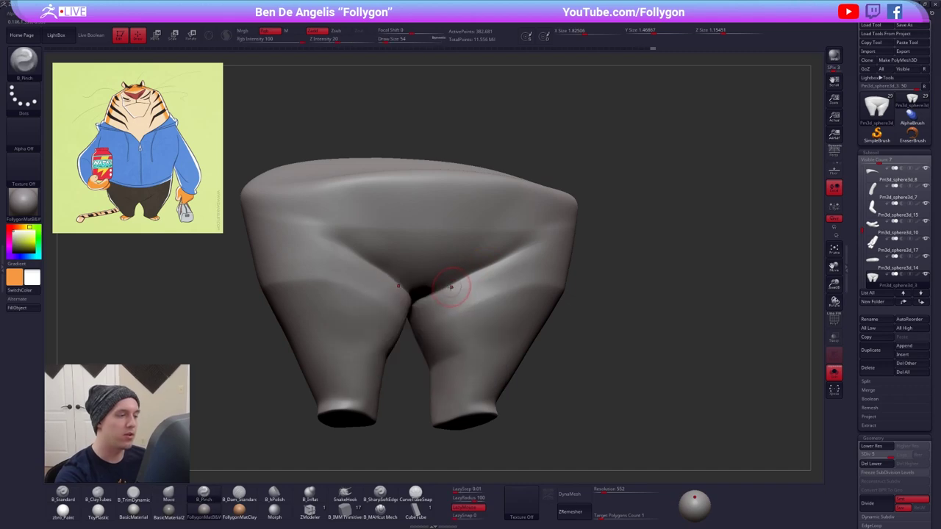
left_click_drag(451, 286, 543, 240)
right_click_drag(518, 279, 535, 296, "alt")
- Flatten and smooth the area around the groin crease using B_TrimDynamic at a draw size of about 81
key("space")
left_click_drag(535, 296, 537, 296)
key("b")
key("t")
key("d")
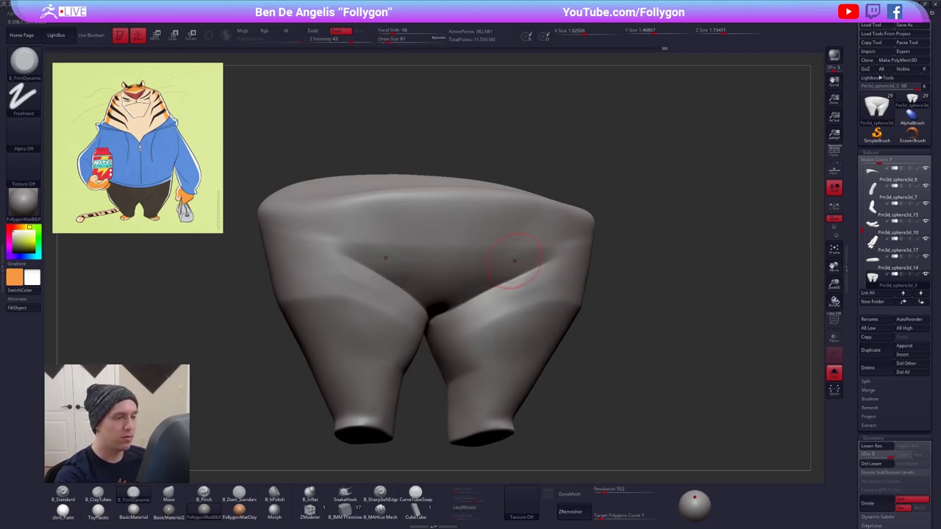
key("shift")
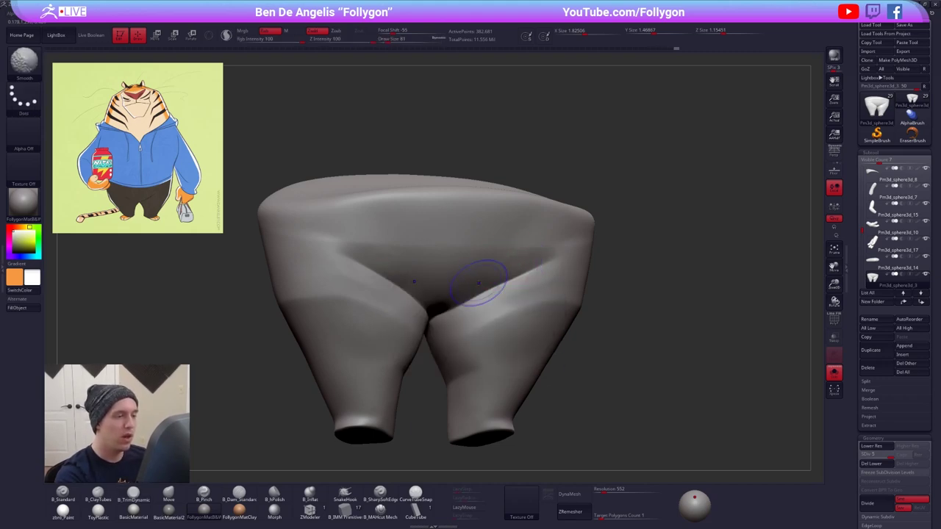
- Tighten the outer ends of the groin creases with the B_Pinch brush at draw sizes of about 96 and 88
key("b")
key("p")
key("i")
key("s")
left_click_drag(340, 247, 356, 245)
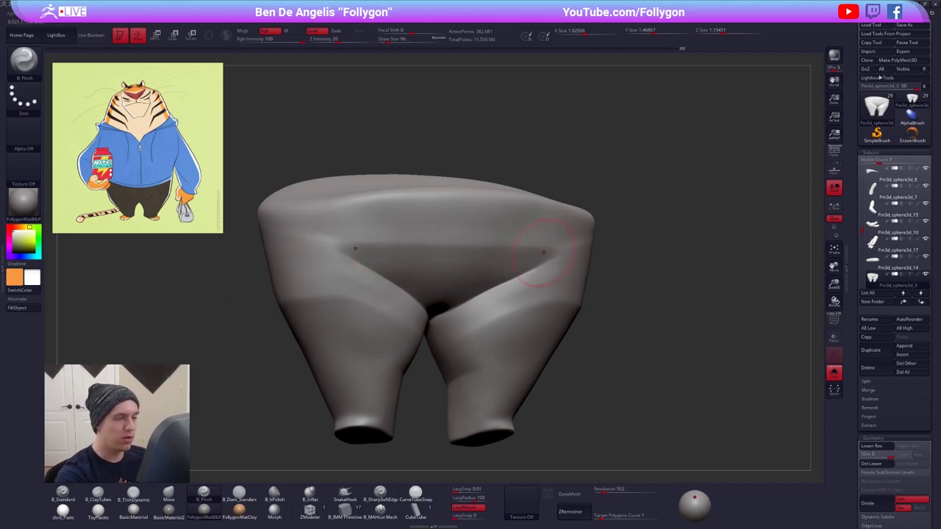
right_click_drag(544, 252, 581, 256)
key("s")
left_click_drag(537, 269, 535, 268)
right_click_drag(494, 297, 500, 284)
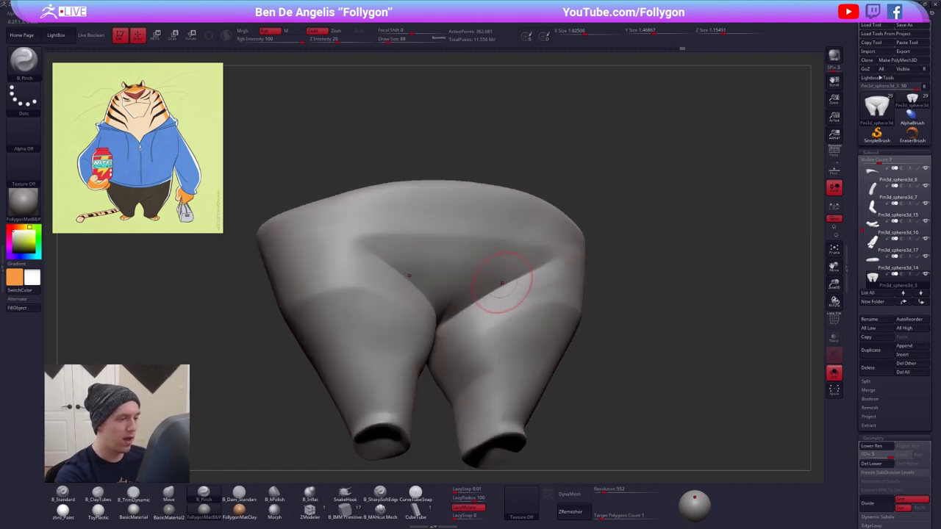
- Pinch the trousers' inner thighs below the crotch with the B_Pinch brush at a draw size of about 67
key("space")
left_click_drag(525, 302, 519, 303)
mouse_move(462, 336)
right_mouse_down()
mouse_move(466, 284)
mouse_move(457, 286)
mouse_move(448, 332)
right_mouse_up()
left_click_drag(435, 337, 426, 349)
mouse_move(438, 351)
right_mouse_down()
mouse_move(516, 318)
mouse_move(510, 406)
right_mouse_up()
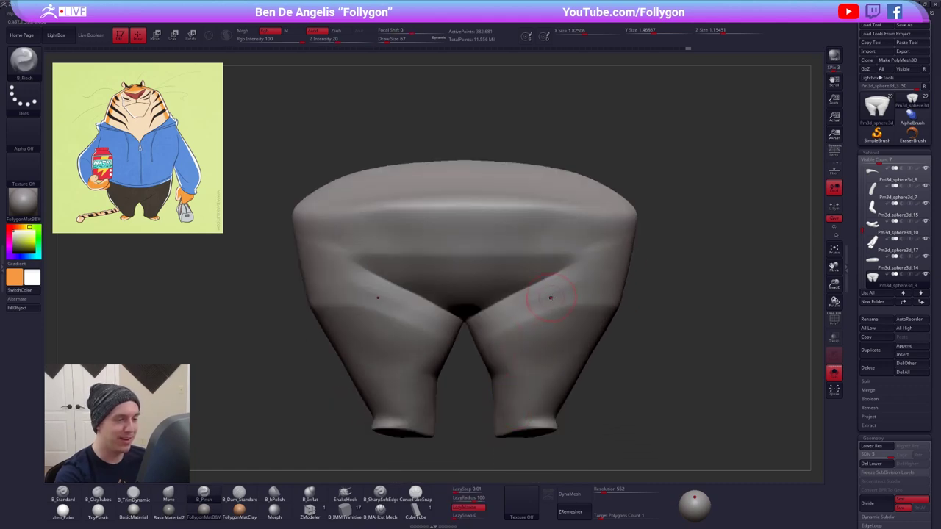
- Show the full body, lower the trousers to subdivision level 3 and switch to the B_ClayTubes brush at a draw size of about 113
key("s")
key("3")
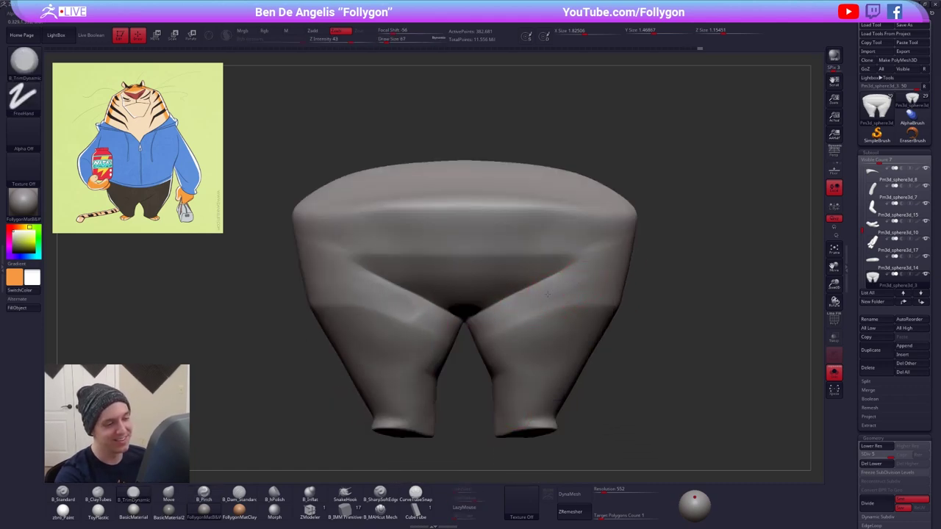
mouse_move(548, 295)
right_mouse_down()
mouse_move(577, 298)
mouse_move(624, 346)
mouse_move(507, 323)
mouse_move(536, 323)
right_mouse_up()
key("alt+s")
key("space")
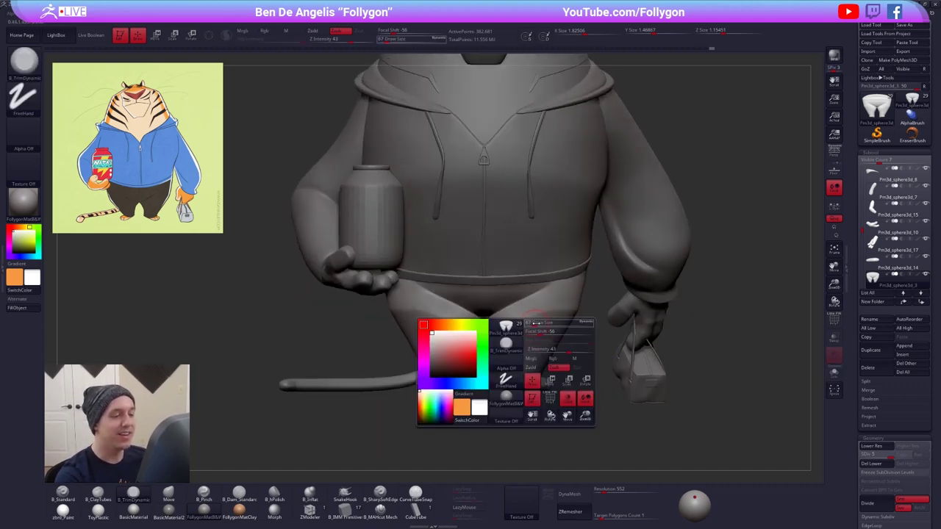
left_click_drag(536, 324, 543, 324)
mouse_move(486, 329)
right_mouse_down()
mouse_move(553, 340)
mouse_move(450, 335)
right_mouse_up()
key("shift+d")
key("shift+d")
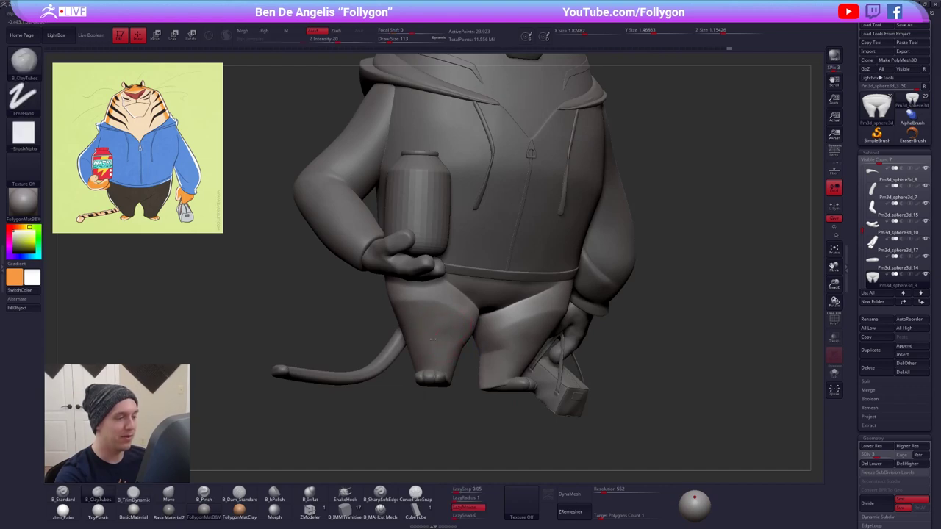
right_click_drag(444, 339, 524, 363)
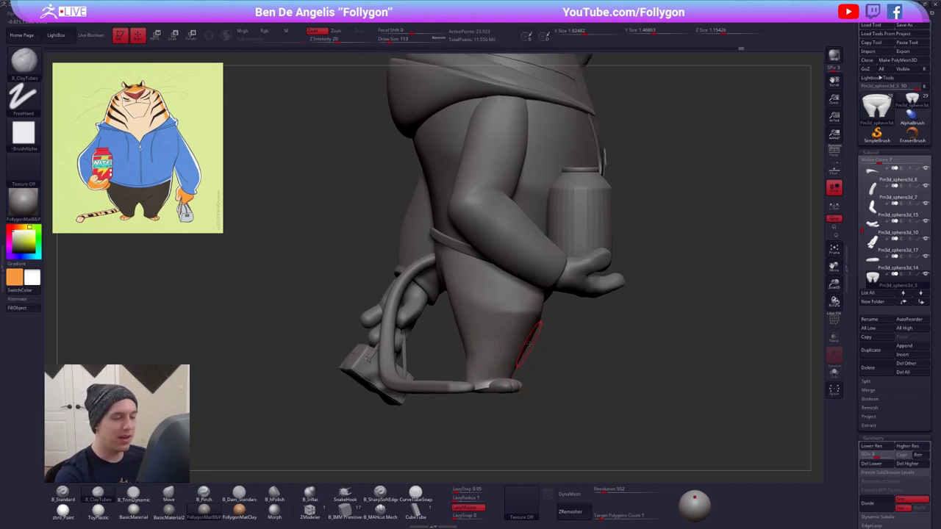
- Adjust the front of the trouser leg with the Move brush at a draw size of about 140, then isolate the trousers
key("b")
key("m")
key("v")
key("space")
left_click_drag(517, 327, 521, 328)
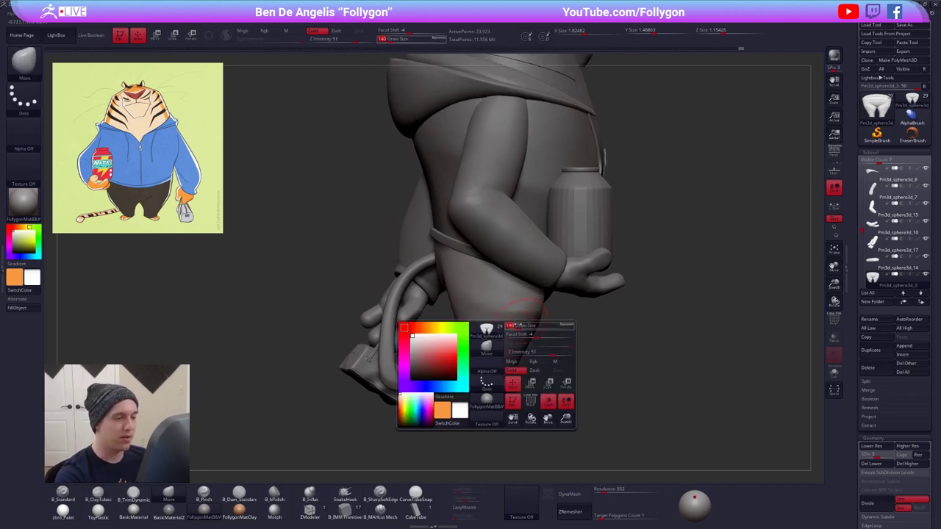
right_click_drag(517, 328, 563, 312)
key("shift+s")
key("space")
left_click_drag(528, 325, 522, 326)
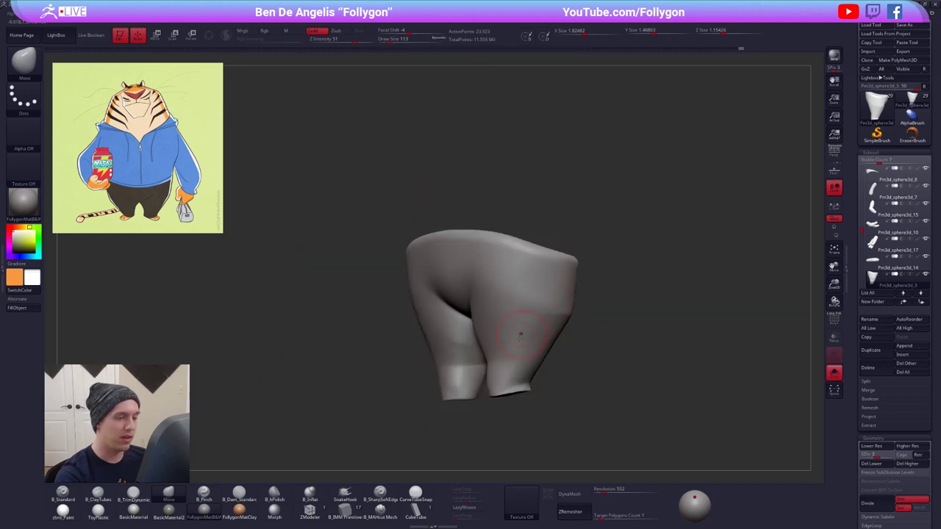
- Smooth and refine the back of the isolated trouser legs at a draw size of about 88
right_click_drag(521, 332, 566, 331)
left_click_drag(483, 334, 483, 340, "shift")
right_click_drag(483, 341, 540, 331)
key("space")
left_click_drag(540, 356, 528, 356)
right_click_drag(528, 356, 522, 377, "alt")
key("space")
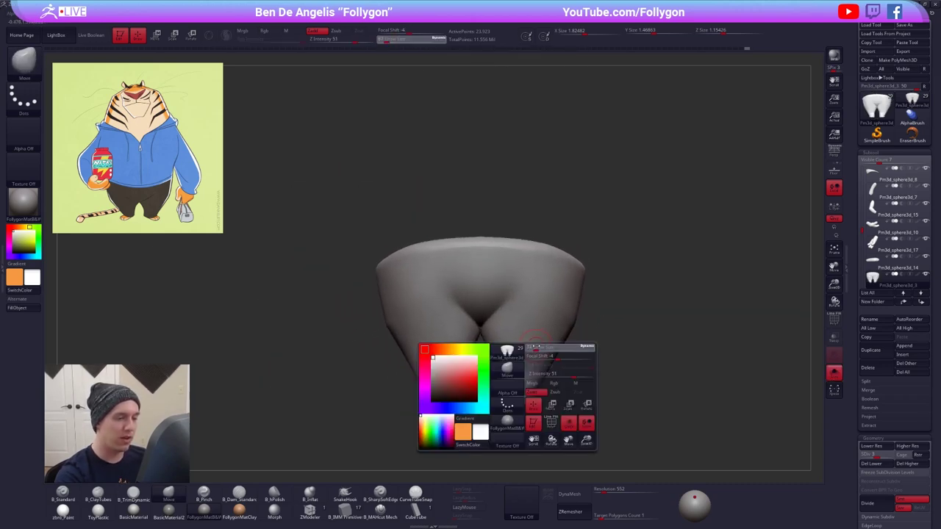
key("3")
mouse_move(523, 377)
left_mouse_down()
mouse_move(556, 325)
mouse_move(552, 354)
left_mouse_up()
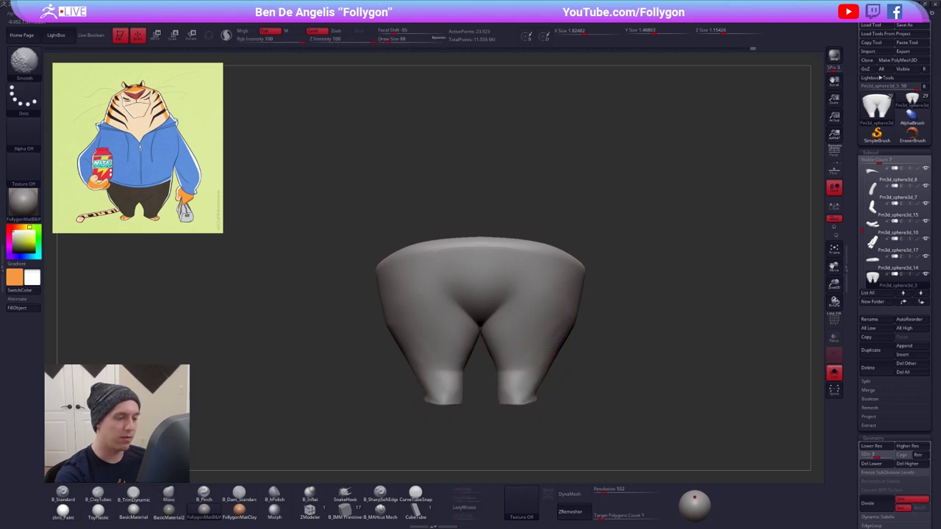
right_click_drag(557, 346, 574, 380, "ctrl")
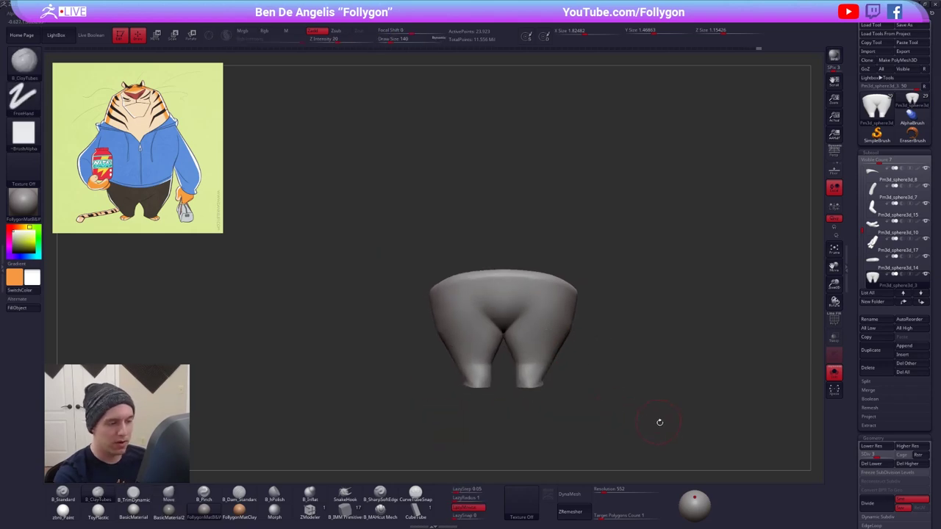
- Show the full body from behind and raise the trousers to subdivision level 5
key("alt+s")
right_click_drag(692, 430, 674, 431)
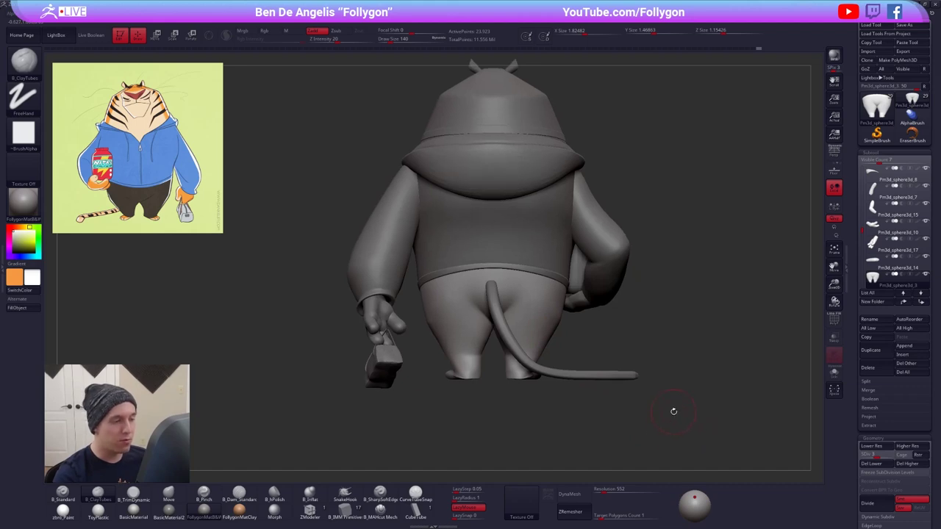
key("d")
key("d")
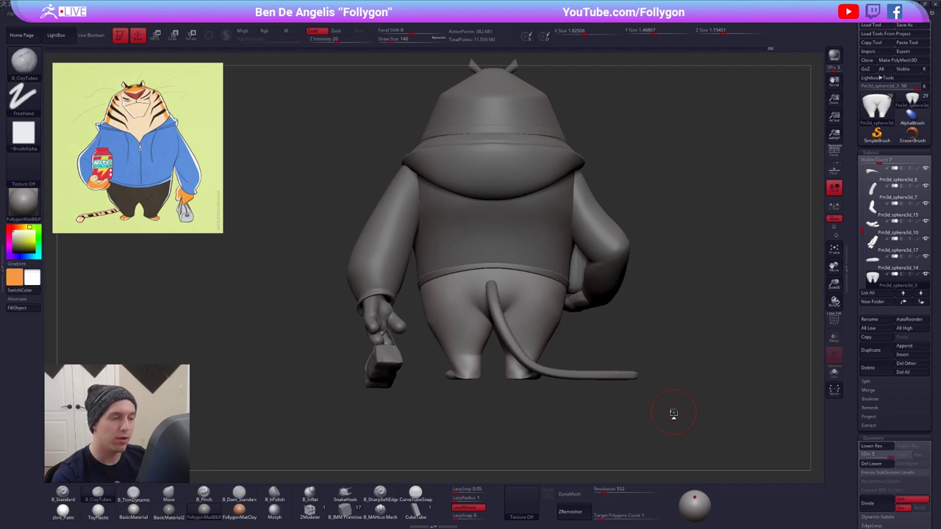
- Select the tail and shift its base with the Move brush at a draw size of about 381
left_click(494, 283, "alt")
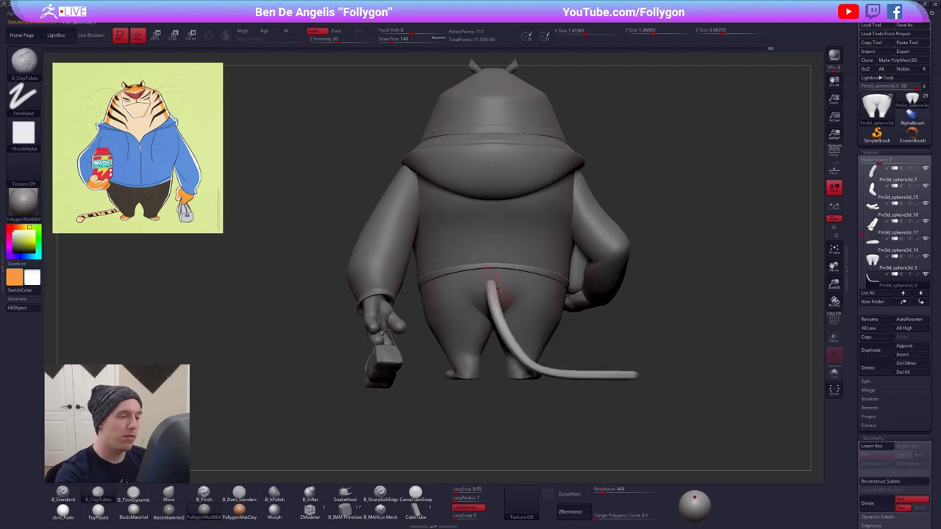
key("b")
key("m")
key("v")
key("space")
left_click_drag(494, 280, 500, 278)
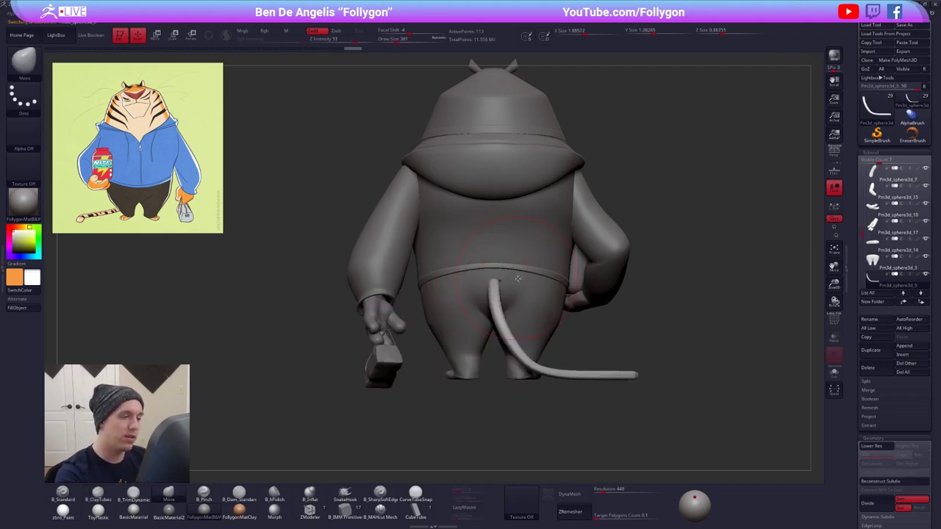
- Select the trousers and adjust the seat and outer thighs from behind with the Move brush at draw sizes of about 265 and 227
key("space")
left_click(533, 284)
left_click(546, 304, "alt")
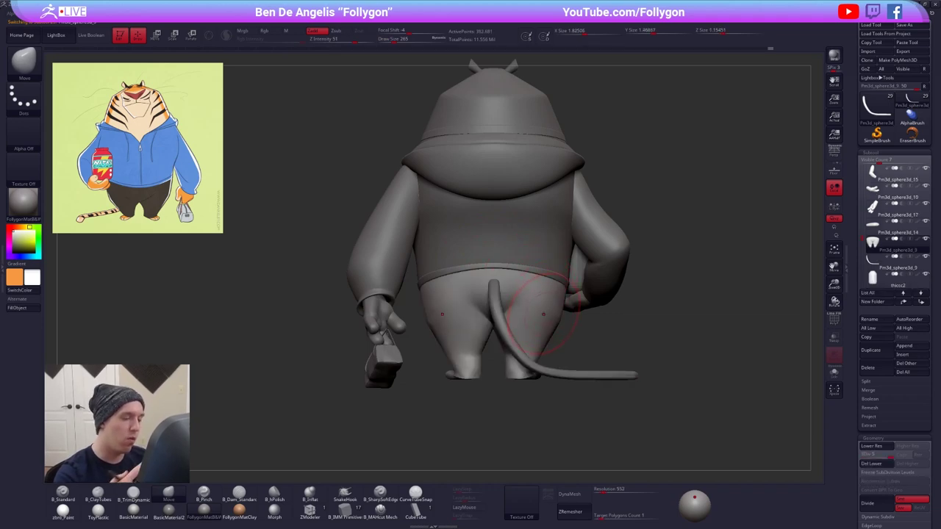
key("space")
left_click(541, 312)
left_click_drag(566, 362, 569, 370, "alt")
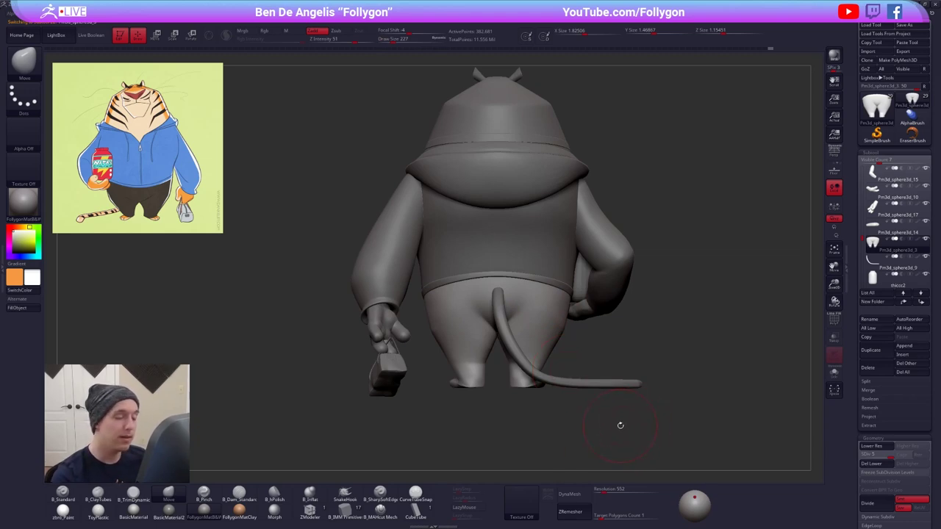
- Isolate the trousers and smooth the outer thigh at subdivision levels 3 and 4 with a draw size of about 113
key("alt+s")
right_click_drag(556, 328, 478, 345)
key("space")
left_click(540, 345)
mouse_move(588, 331)
right_mouse_down("alt")
mouse_move(545, 342)
mouse_move(625, 351)
right_mouse_up("alt")
right_click_drag(547, 336, 559, 368, "alt")
key("shift+d")
key("shift+d")
key("space")
left_click(549, 316)
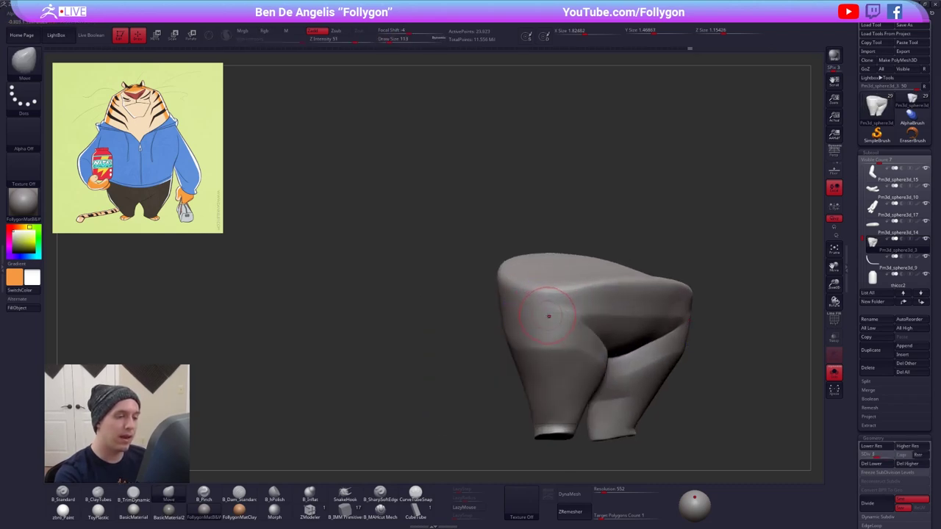
key("d")
left_click_drag(548, 317, 527, 336)
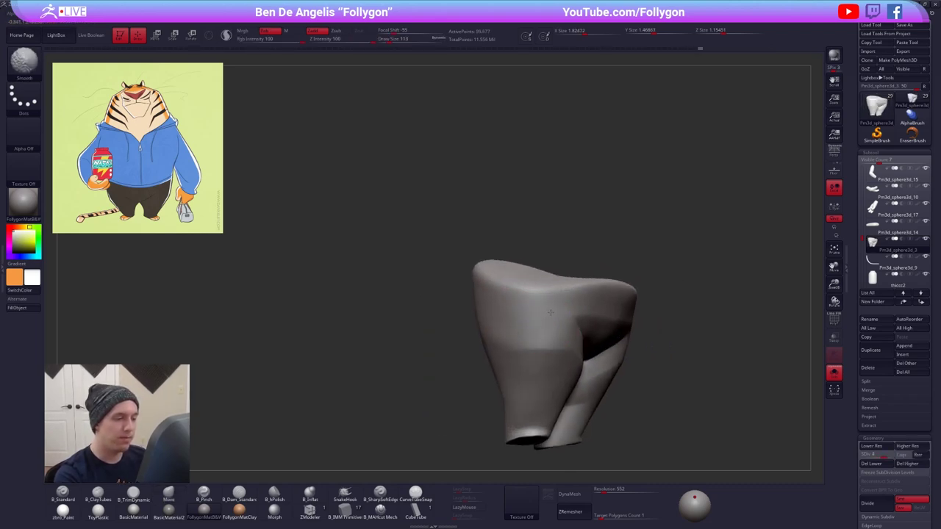
- Raise the trousers to subdivision level 5 and sharpen the outer-thigh crease with the B_Pinch brush at a draw size of about 100
key("5")
mouse_move(529, 336)
right_mouse_down()
mouse_move(508, 346)
mouse_move(546, 330)
right_mouse_up()
key("space")
left_click(516, 347)
key("d")
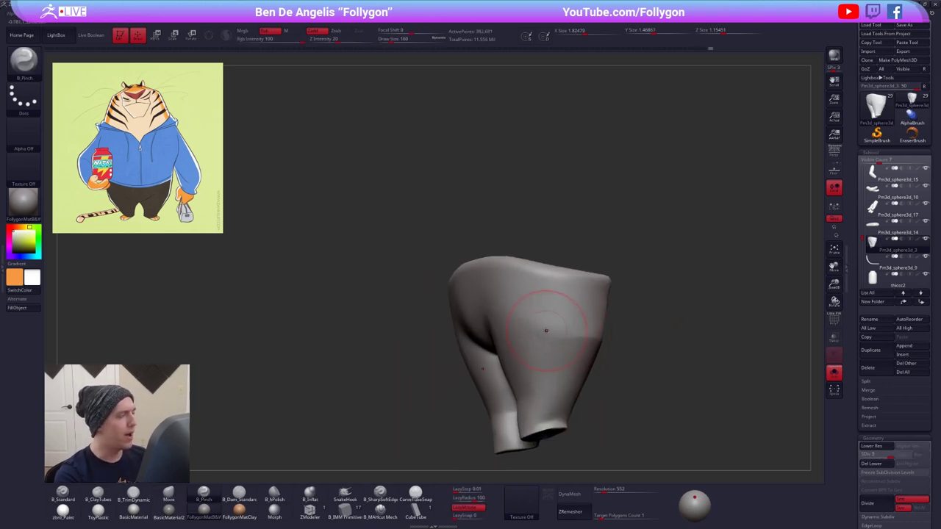
left_click_drag(546, 331, 585, 335)
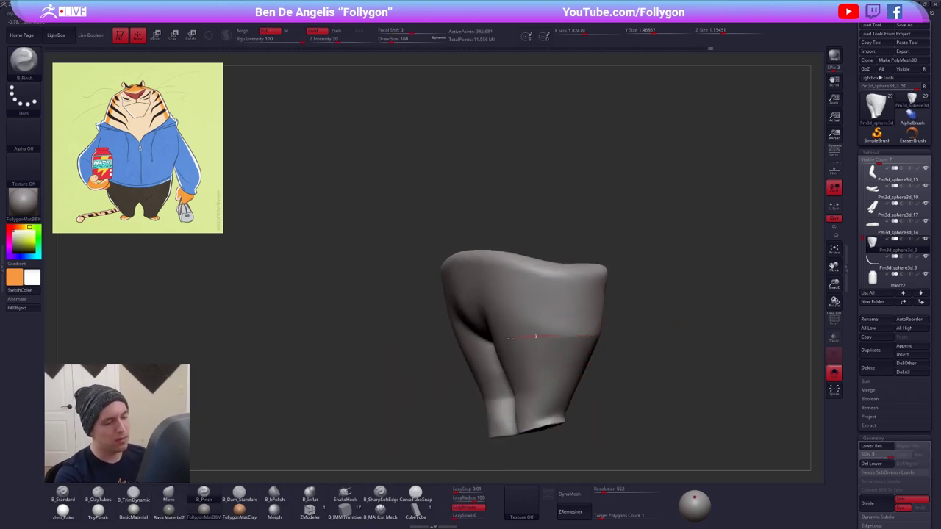
mouse_move(507, 338)
left_mouse_down()
mouse_move(495, 341)
mouse_move(532, 344)
left_mouse_up()
- Soften the thigh crease towards the back with Smooth at a draw size of about 140, then show the full body from the front
key("space")
left_click(546, 343)
key("shift")
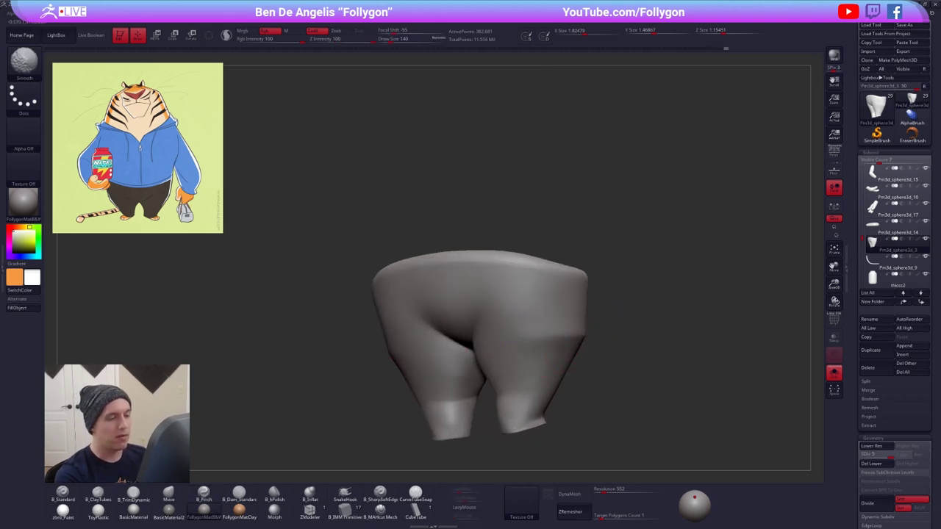
right_click_drag(527, 356, 572, 351)
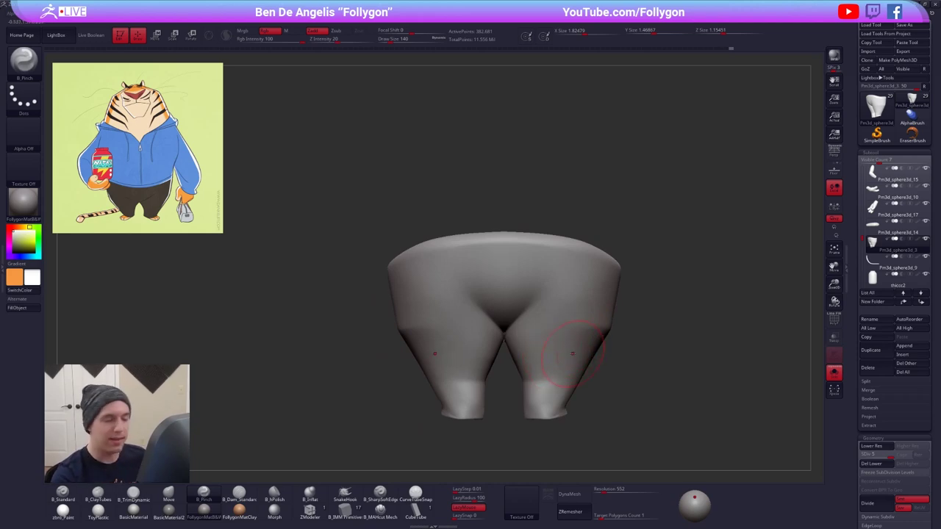
mouse_move(642, 399)
left_mouse_down("alt")
mouse_move(616, 399)
mouse_move(619, 413)
mouse_move(588, 418)
mouse_move(659, 432)
mouse_move(641, 438)
left_mouse_up("alt")
key("alt+s")
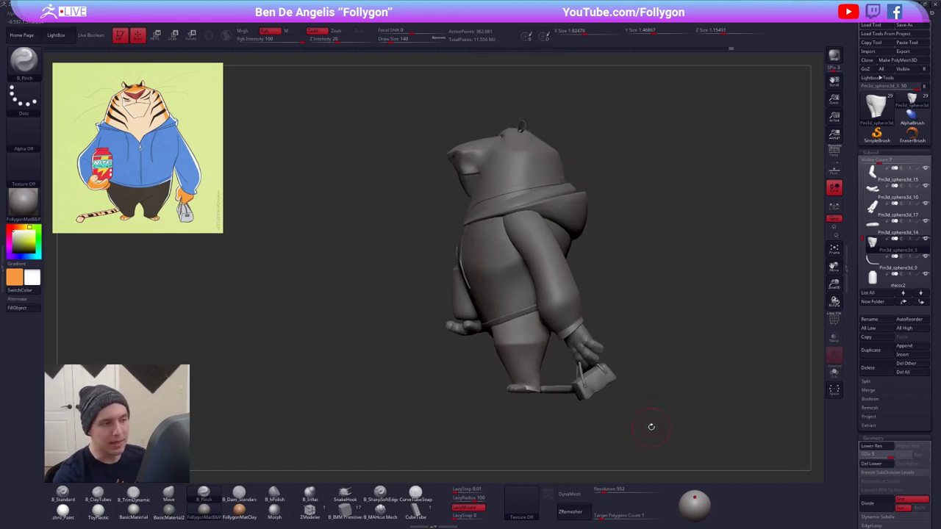
mouse_move(647, 429)
right_mouse_down()
mouse_move(675, 425)
mouse_move(644, 434)
right_mouse_up()
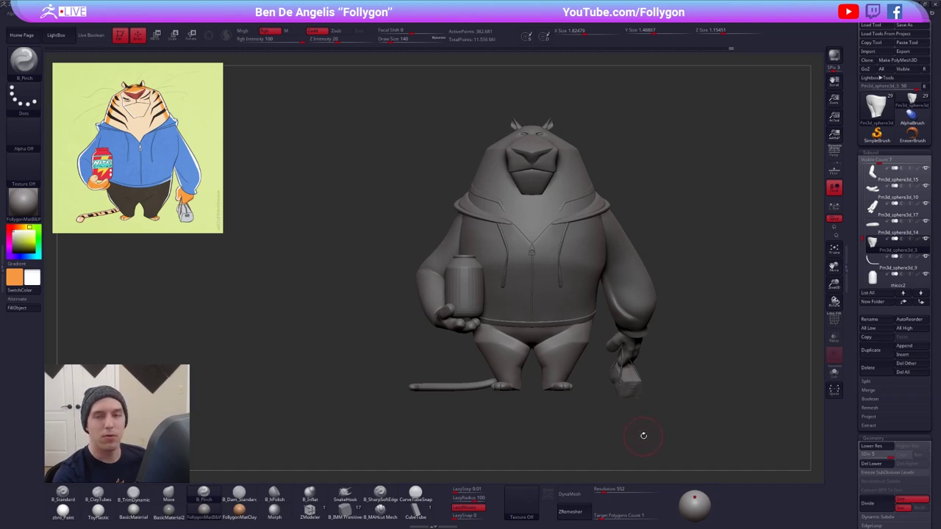
right_click_drag(634, 445, 607, 458)
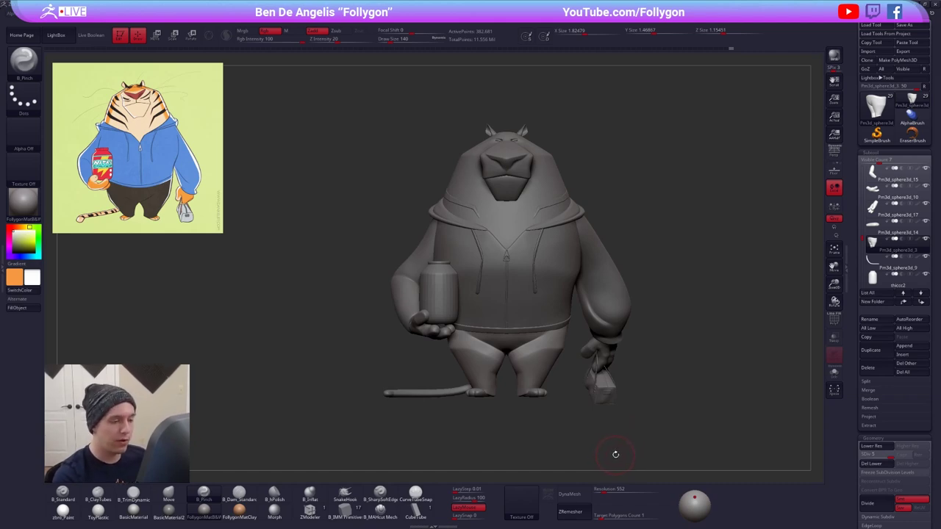
- Isolate the trousers and pinch the front thigh creases at draw sizes of about 104 and 88, smoothing around the lower leg
key("alt+s")
right_click_drag(614, 454, 637, 425, "alt")
right_click_drag(555, 360, 577, 349, "ctrl")
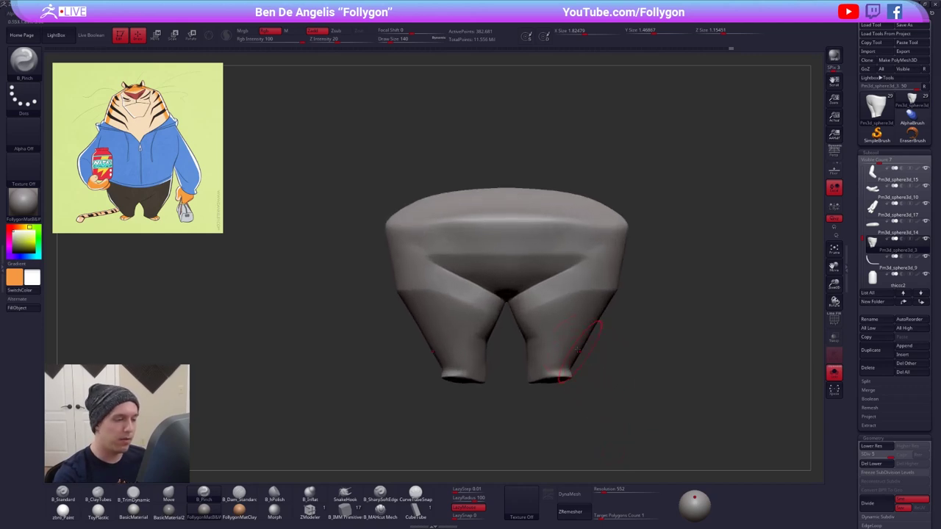
key("space")
right_click_drag(542, 305, 586, 290)
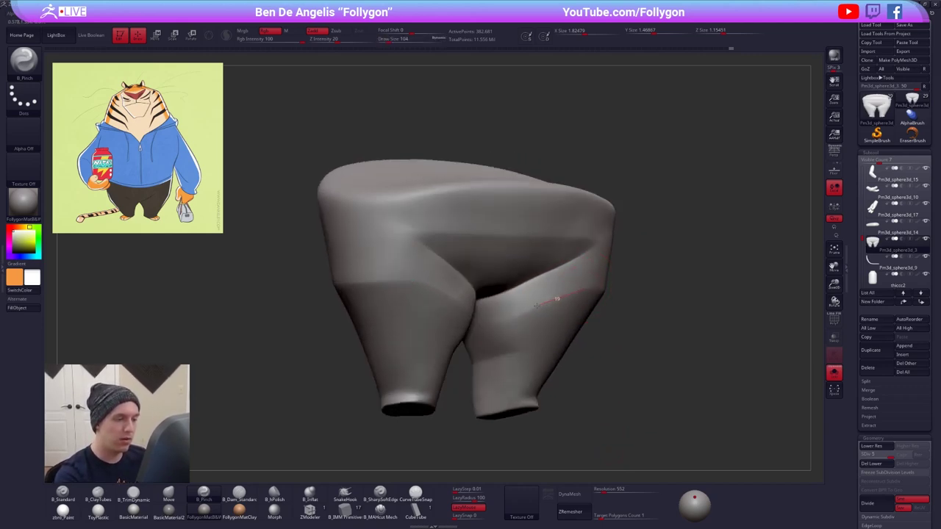
key("space")
right_click_drag(505, 324, 510, 323)
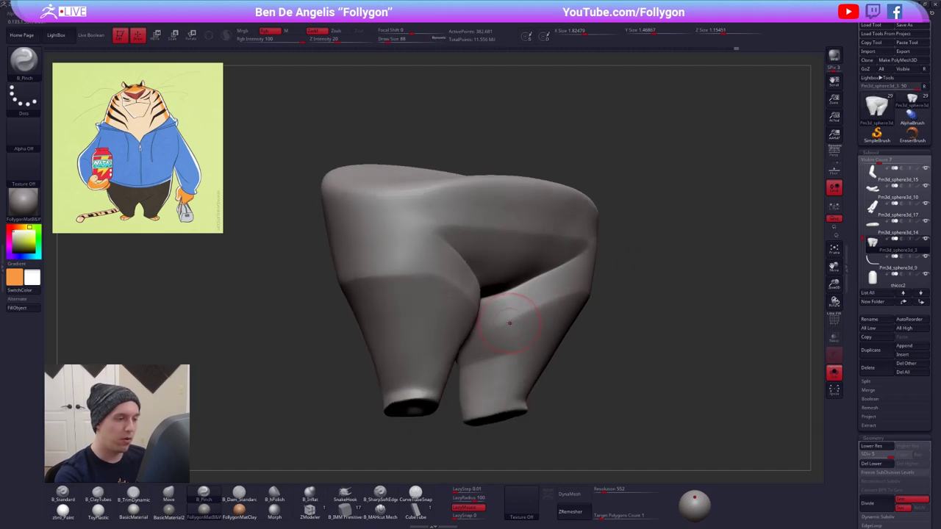
left_click_drag(495, 325, 455, 358)
right_click_drag(476, 384, 524, 354, "alt")
left_click_drag(524, 354, 519, 353, "shift")
mouse_move(470, 354)
right_mouse_down()
mouse_move(548, 358)
mouse_move(466, 366)
right_mouse_up()
- Lower the trousers to subdivision level 3 and adjust the ankle hem with the Move brush at a draw size of about 104
key("shift+d")
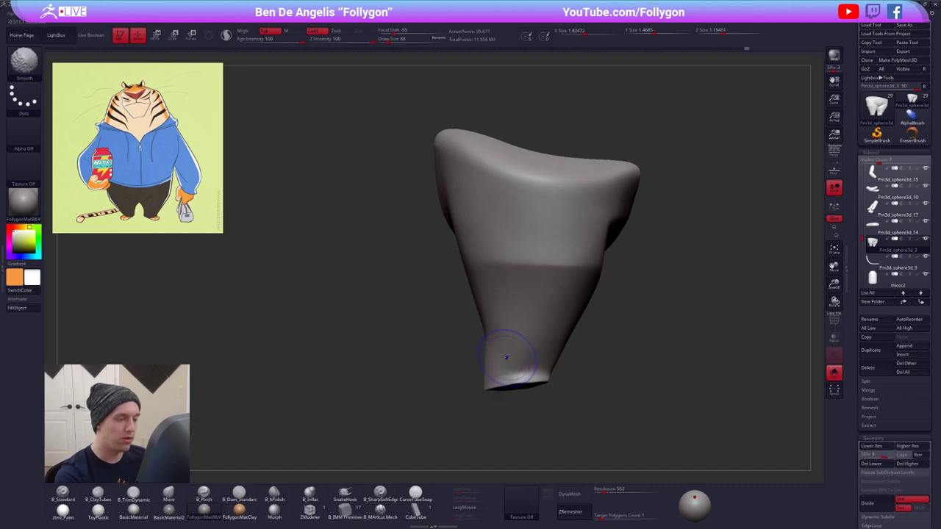
key("shift+d")
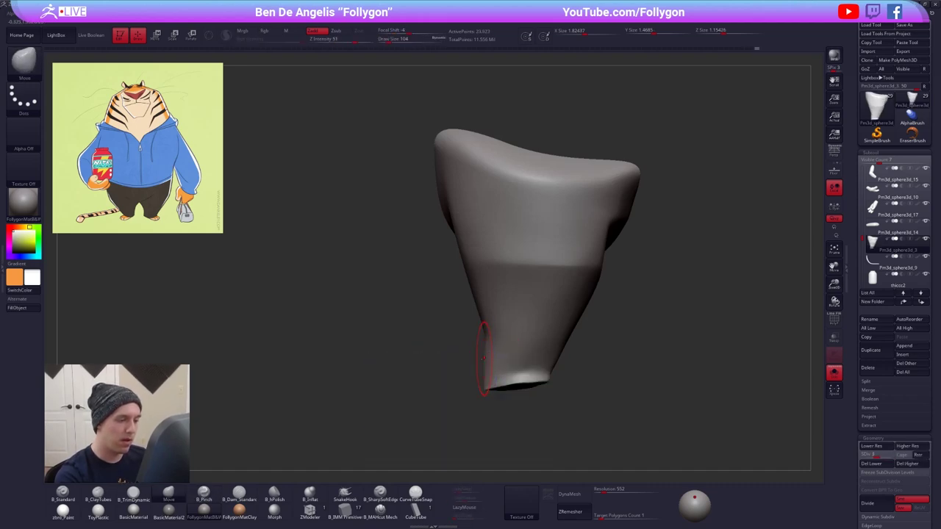
right_click_drag(486, 360, 544, 364, "shift")
right_click(489, 372)
mouse_move(448, 369)
right_mouse_down("alt")
mouse_move(490, 372)
mouse_move(566, 350)
right_mouse_up("alt")
- Show the full body, refine the lower legs with B_TrimDynamic and Smooth, and raise the trousers to subdivision level 5
key("3")
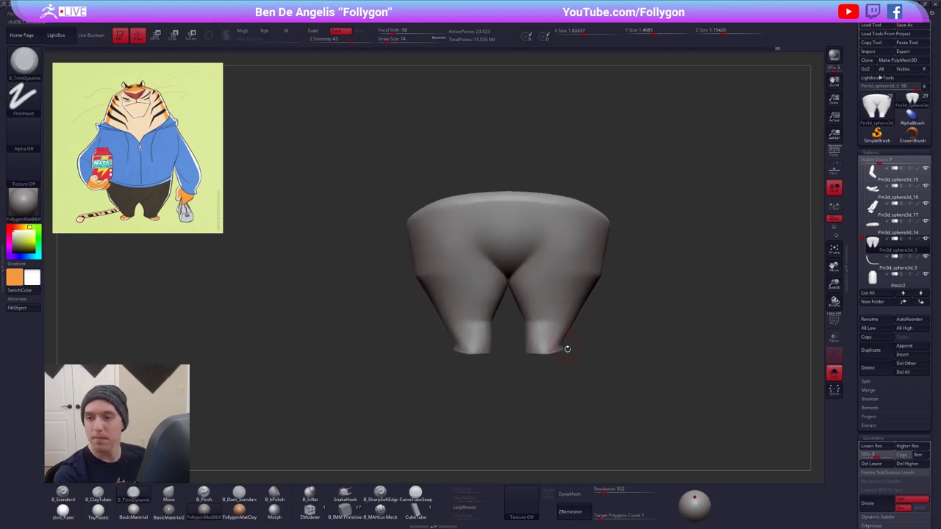
key("alt+s")
mouse_move(651, 426)
right_mouse_down()
mouse_move(695, 424)
mouse_move(643, 415)
right_mouse_up()
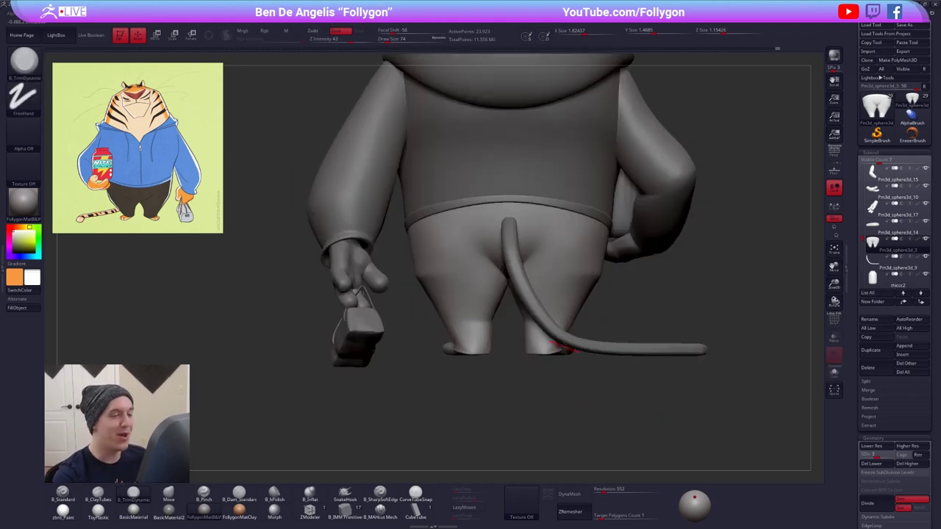
right_click_drag(543, 345, 572, 342)
left_click_drag(479, 336, 487, 336, "shift")
mouse_move(488, 336)
right_mouse_down()
mouse_move(559, 324)
mouse_move(543, 328)
right_mouse_up()
key("d")
key("d")
key("space")
left_click_drag(495, 312, 496, 331)
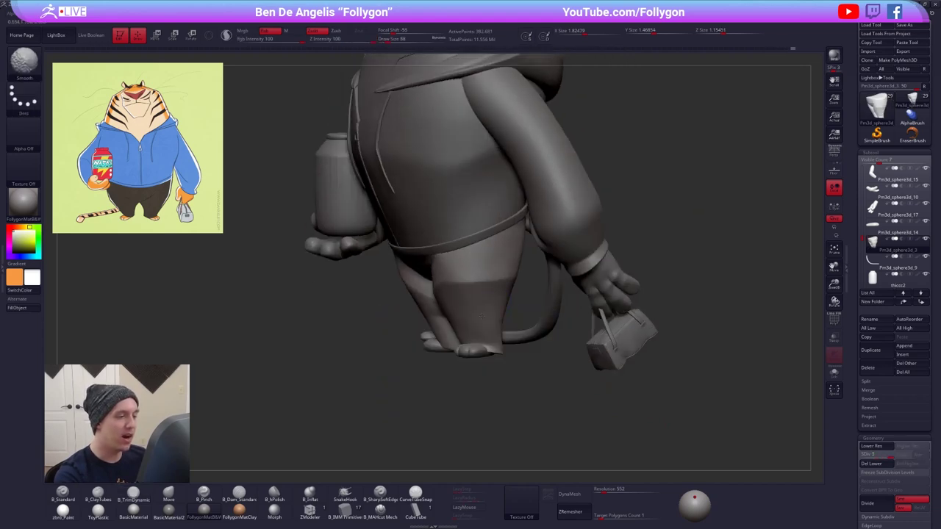
- Turn on the polypaint colours for all subtools and view the coloured tiger from the front
right_click_drag(493, 319, 550, 313)
right_click_drag(507, 316, 557, 339, "alt")
mouse_move(556, 382)
right_mouse_down("ctrl")
mouse_move(551, 330)
mouse_move(549, 391)
right_mouse_up("ctrl")
left_click(918, 239, "shift")
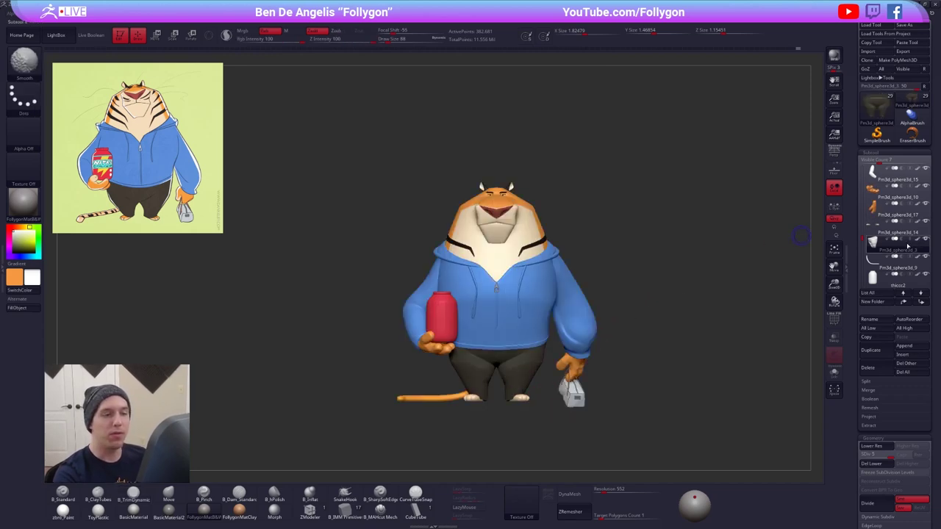
mouse_move(643, 312)
right_mouse_down("alt")
mouse_move(612, 291)
mouse_move(596, 347)
right_mouse_up("alt")
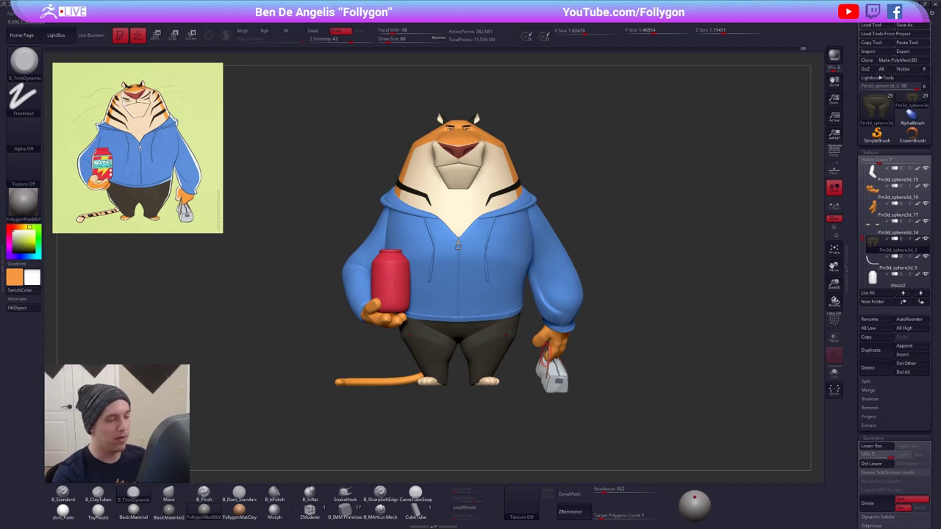
right_click_drag(696, 439, 673, 423, "ctrl")
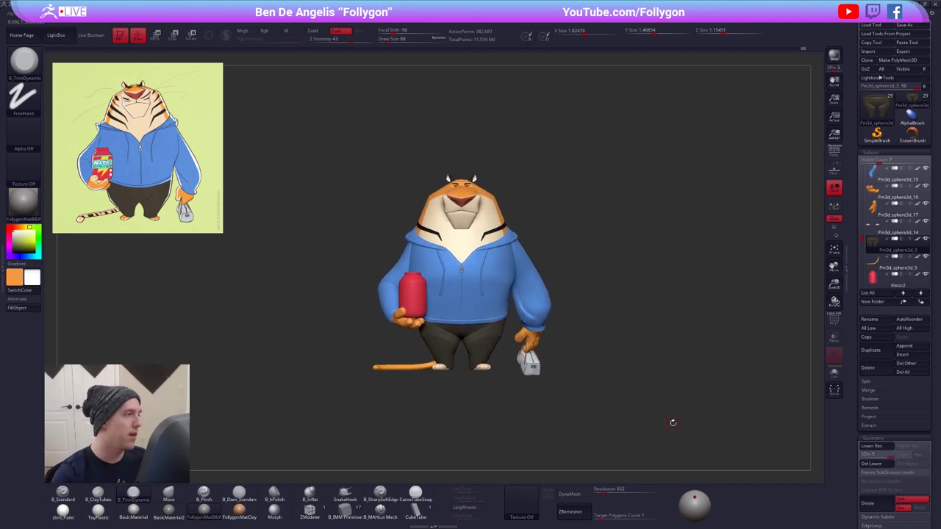
- Turn on perspective and frame the coloured tiger larger from the front
key("ctrl+shift+d")
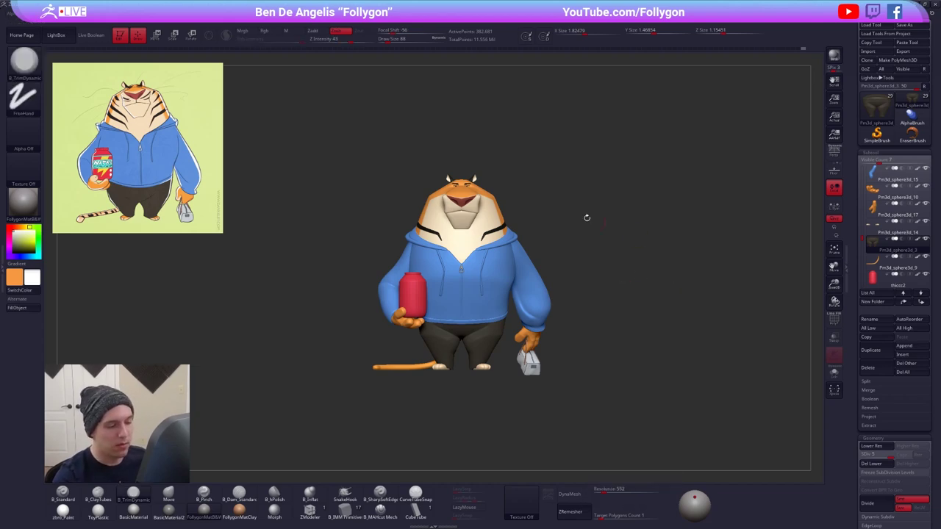
left_click_drag(587, 217, 555, 204)
left_click(833, 153)
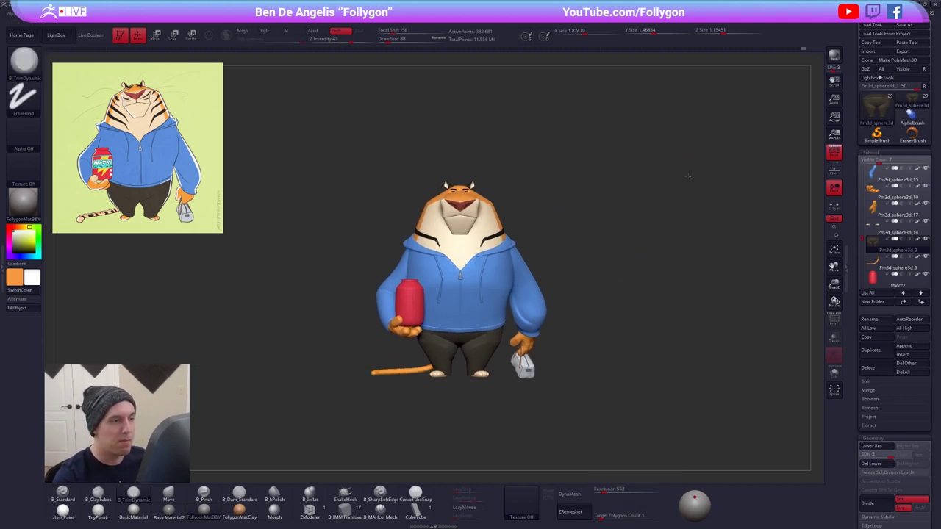
right_click_drag(688, 177, 629, 224, "ctrl")
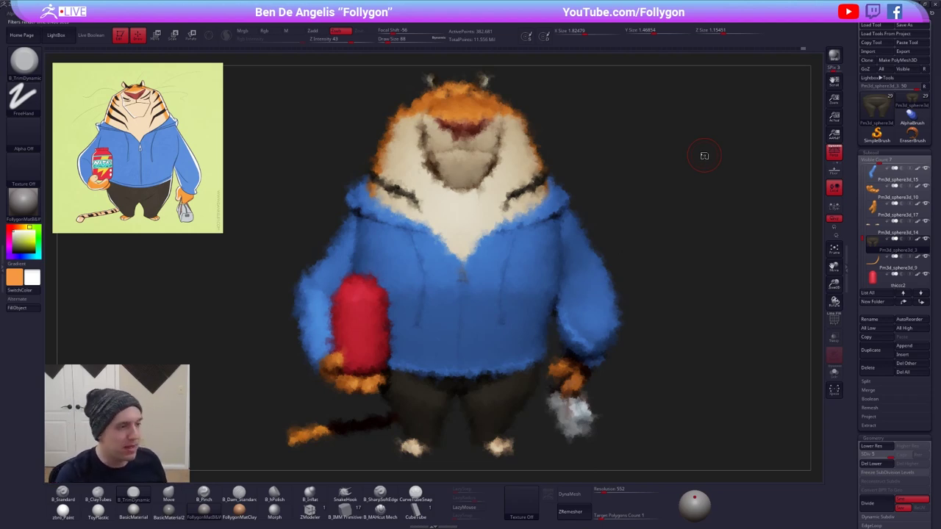
- Switch to Chrome to view the Follygon YouTube channel's uploads, then return to ZBrush and examine the tiger from a three-quarter angle
key("alt+Tab")
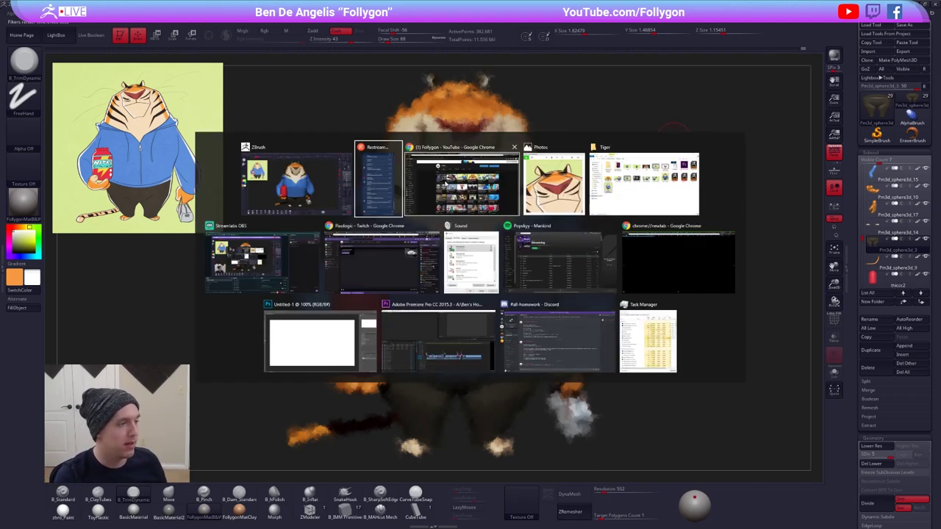
left_click(462, 180)
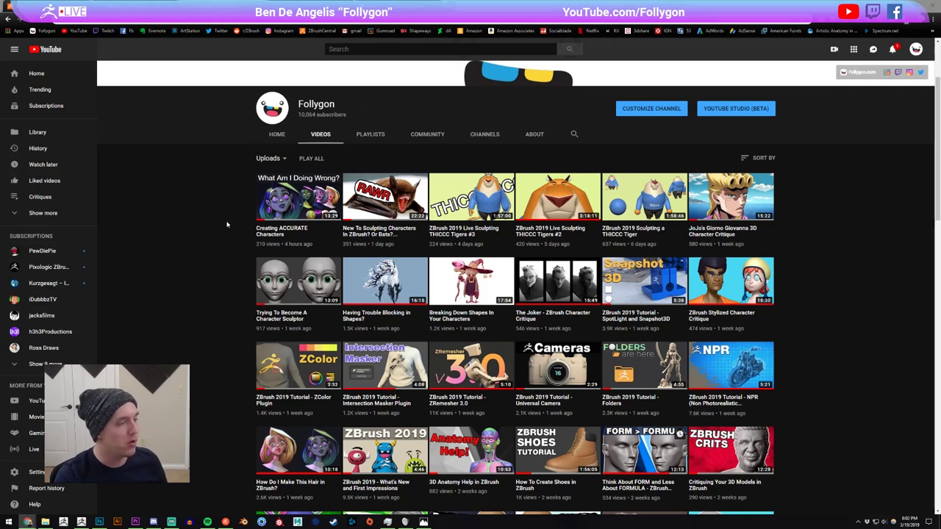
key("alt+Tab")
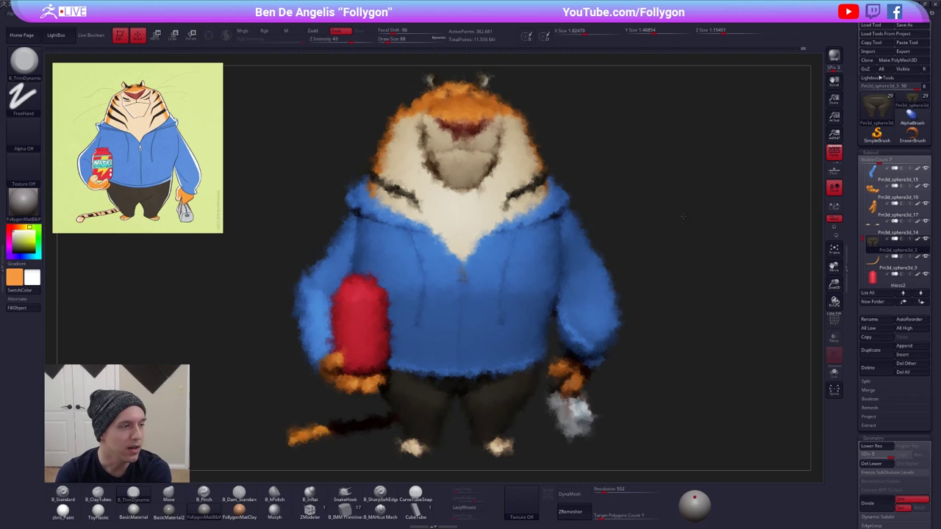
left_click_drag(683, 216, 671, 229)
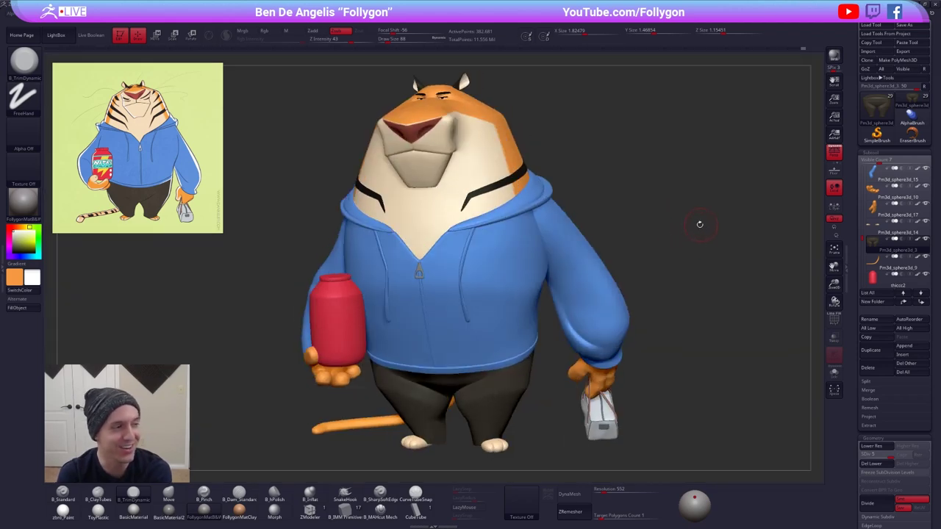